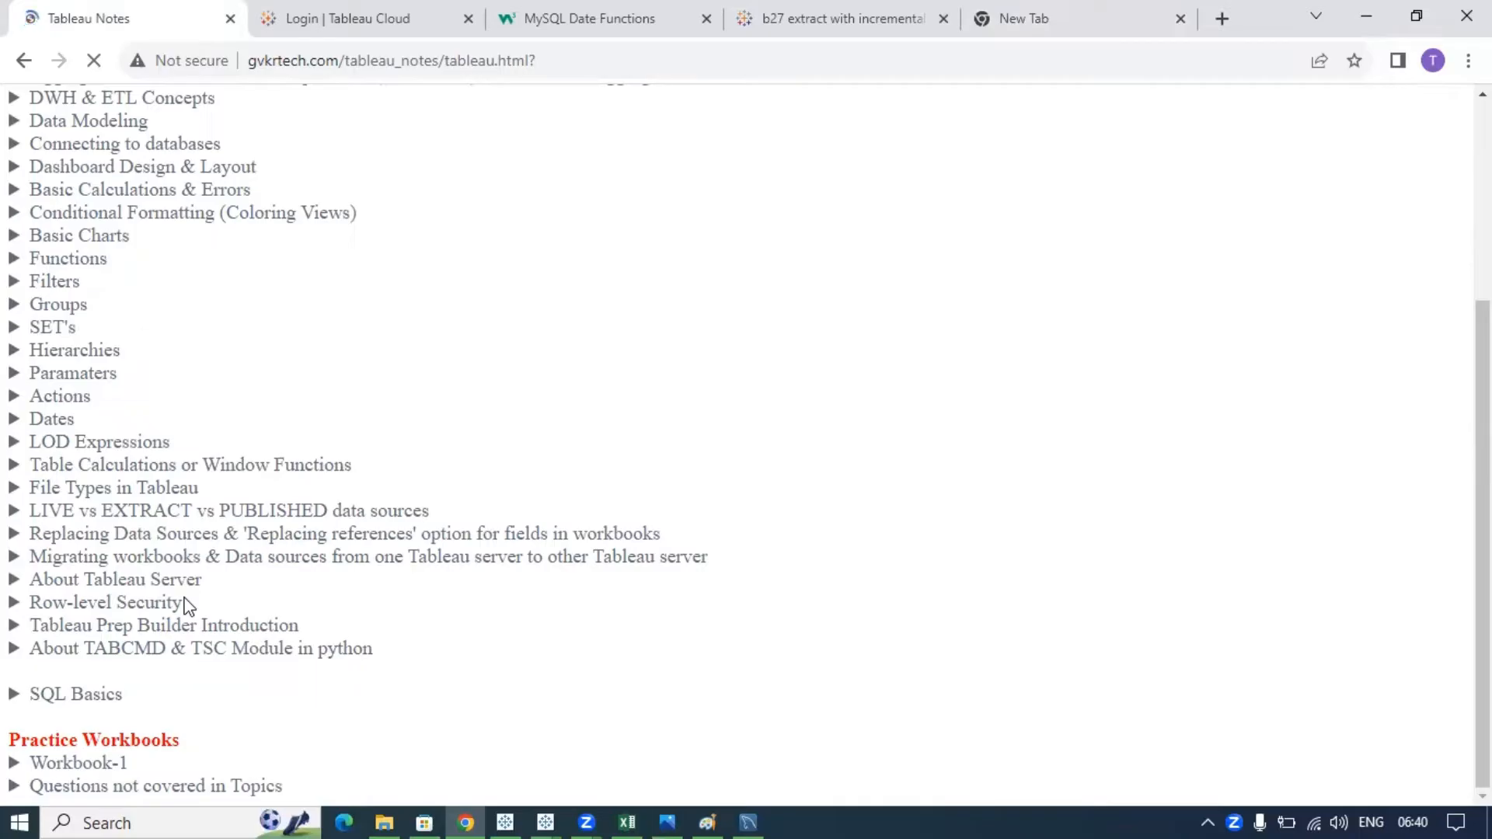
- Expand the Row-level Security notes to show its three implementation methods, then switch to Excel
{"action": "left_click_drag", "start_coordinate": [186, 605], "coordinate": [30, 599]}
{"action": "scroll", "coordinate": [70, 603], "scroll_direction": "down", "scroll_amount": 2}
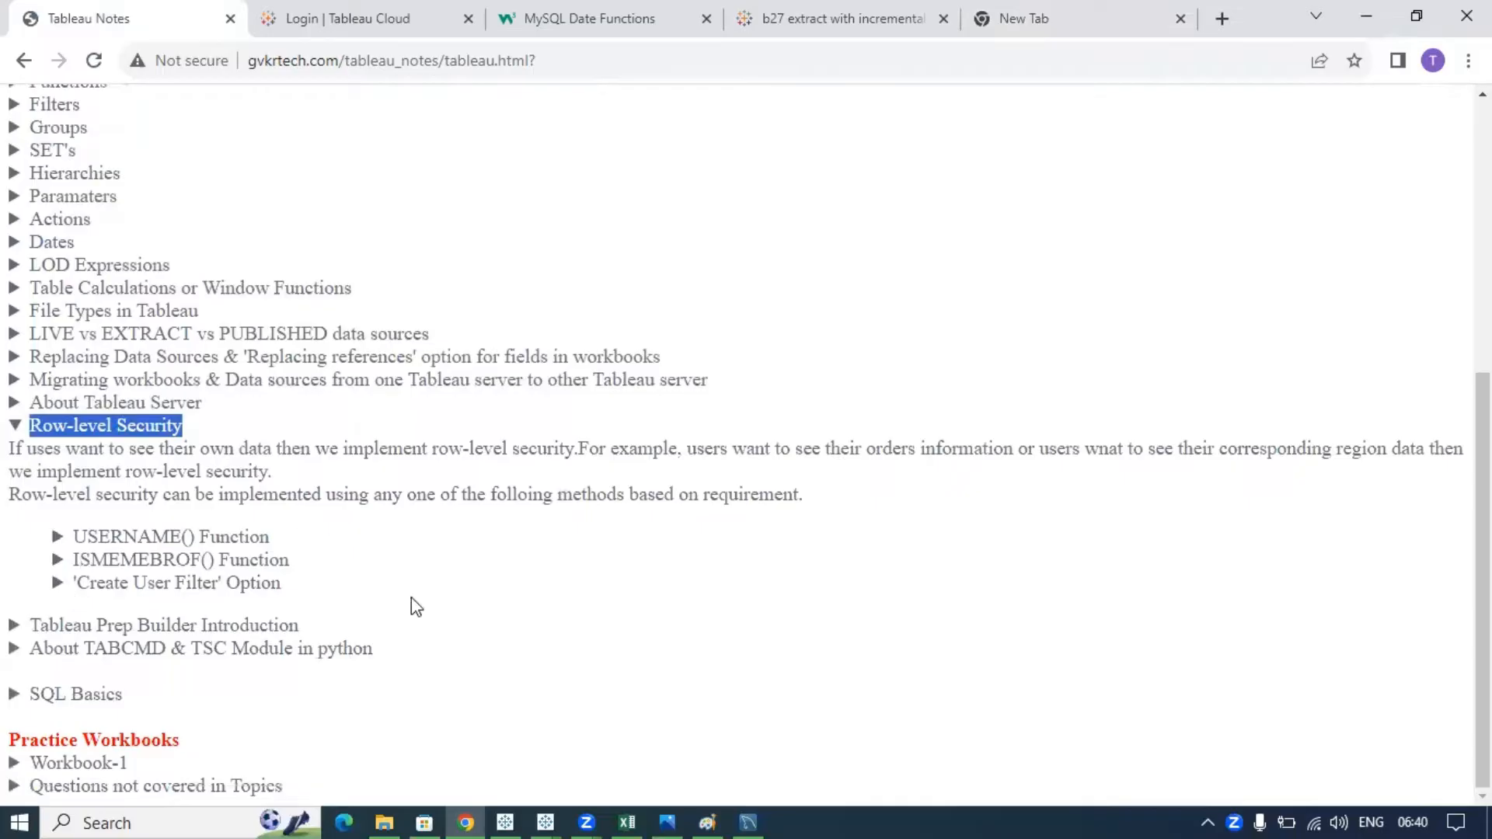
{"action": "left_click", "coordinate": [621, 817]}
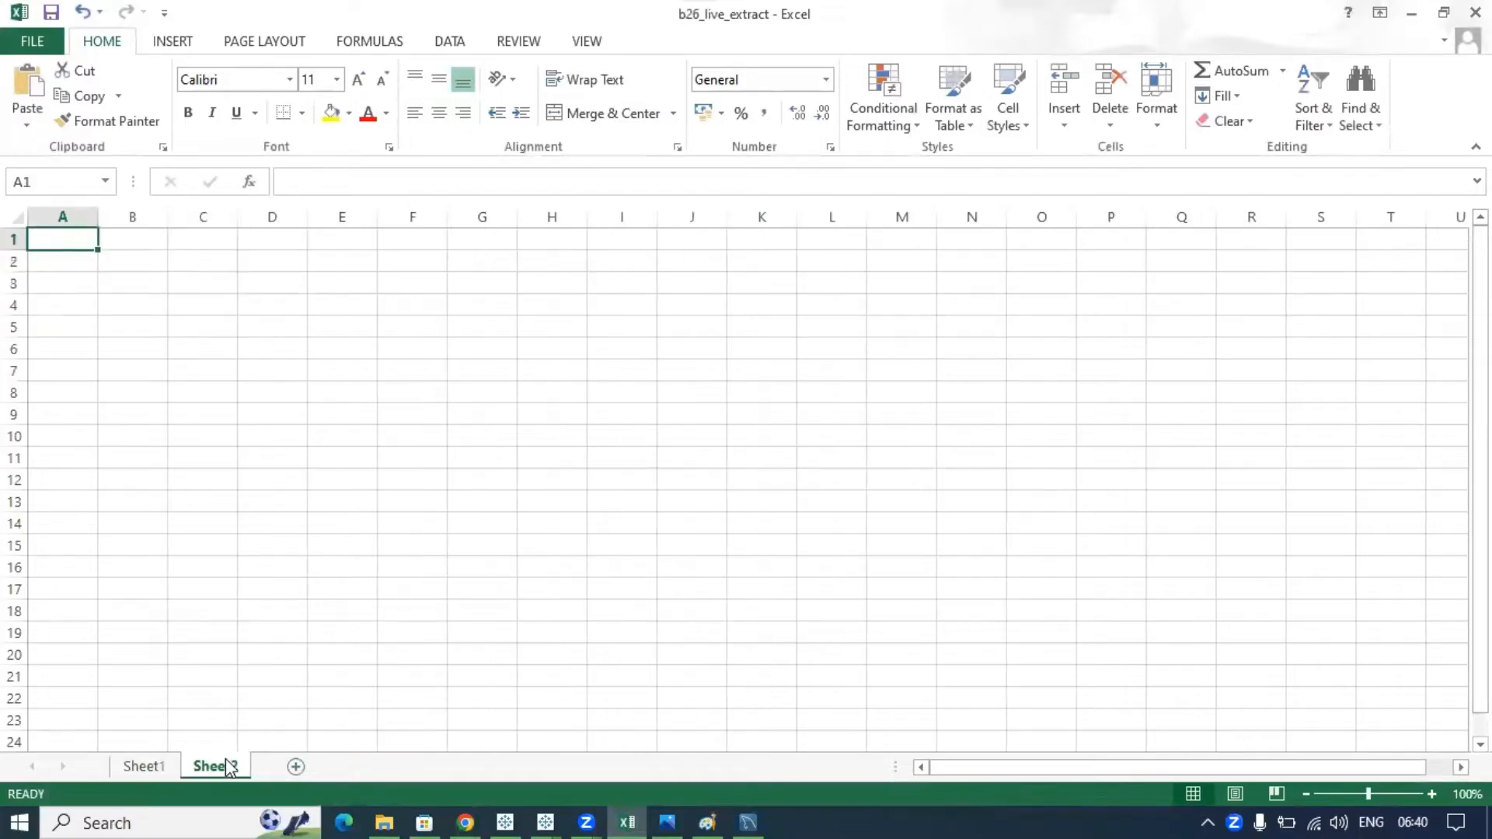
- Switch through Tableau Book3 and Book1 to the coloring_2 image in Paint
{"action": "left_click", "coordinate": [548, 806]}
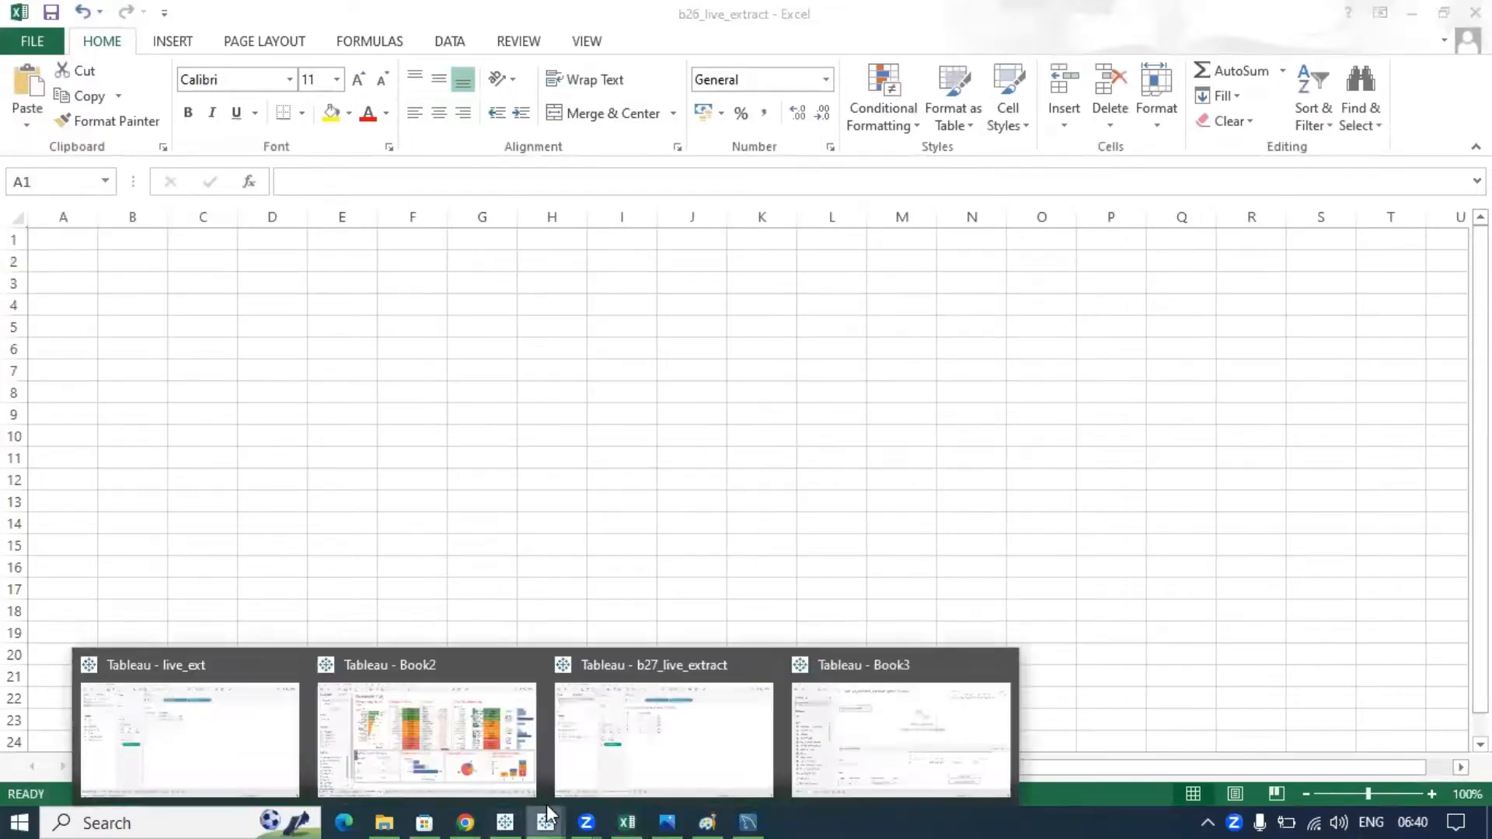
{"action": "left_click", "coordinate": [851, 720]}
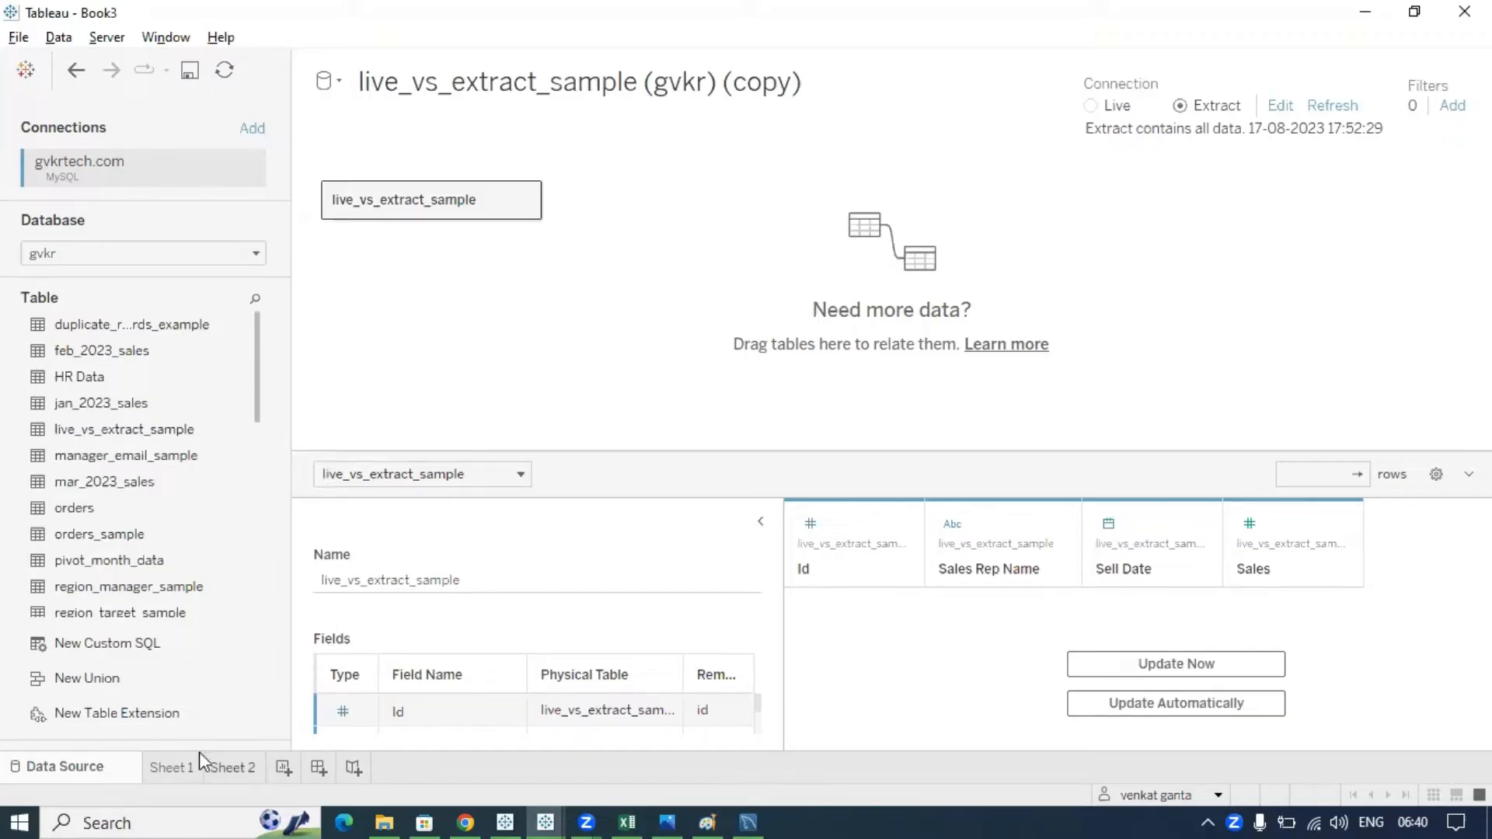
{"action": "left_click", "coordinate": [505, 816]}
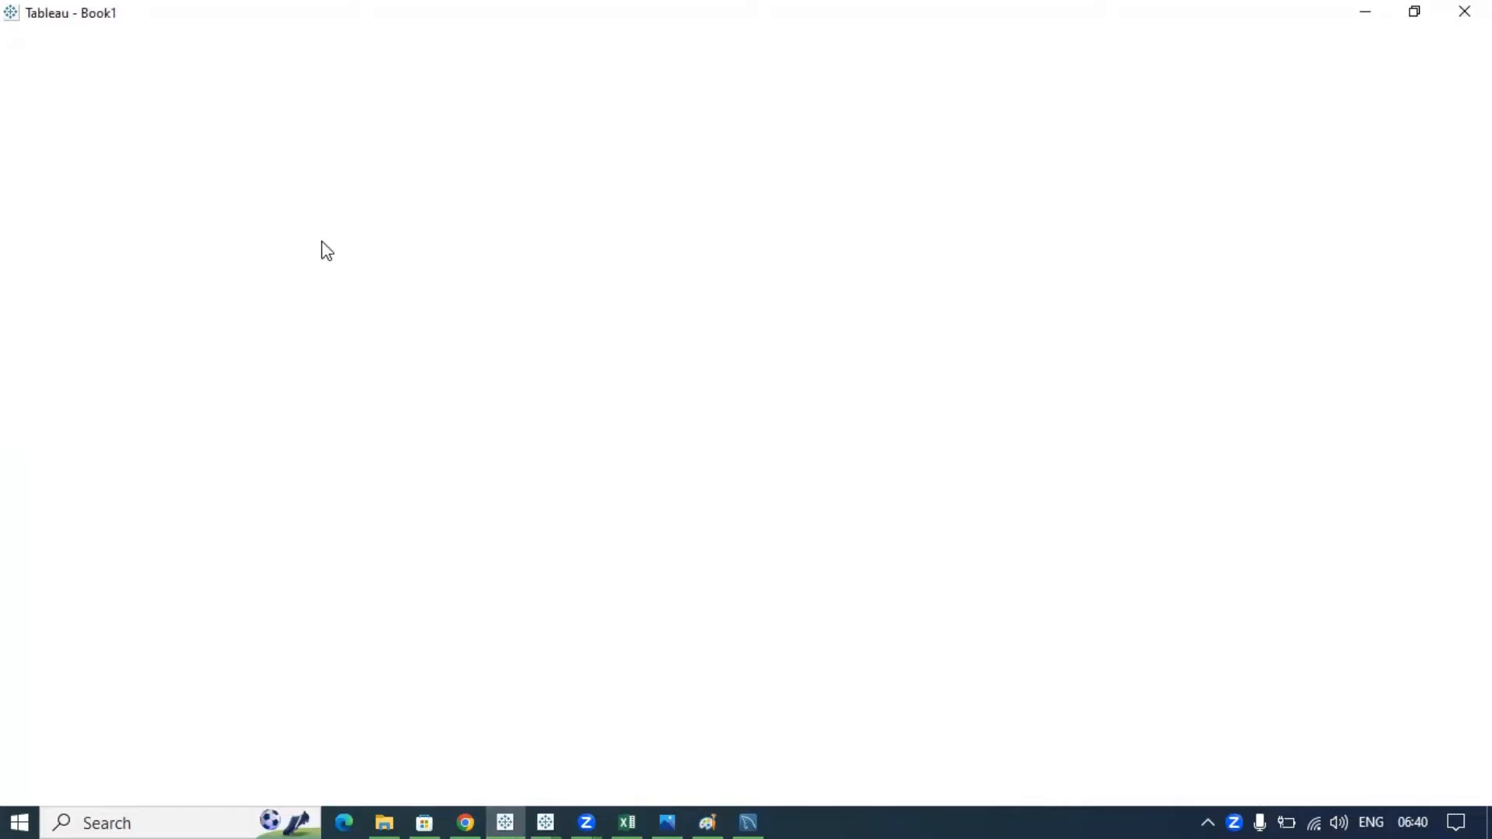
{"action": "left_click", "coordinate": [707, 816]}
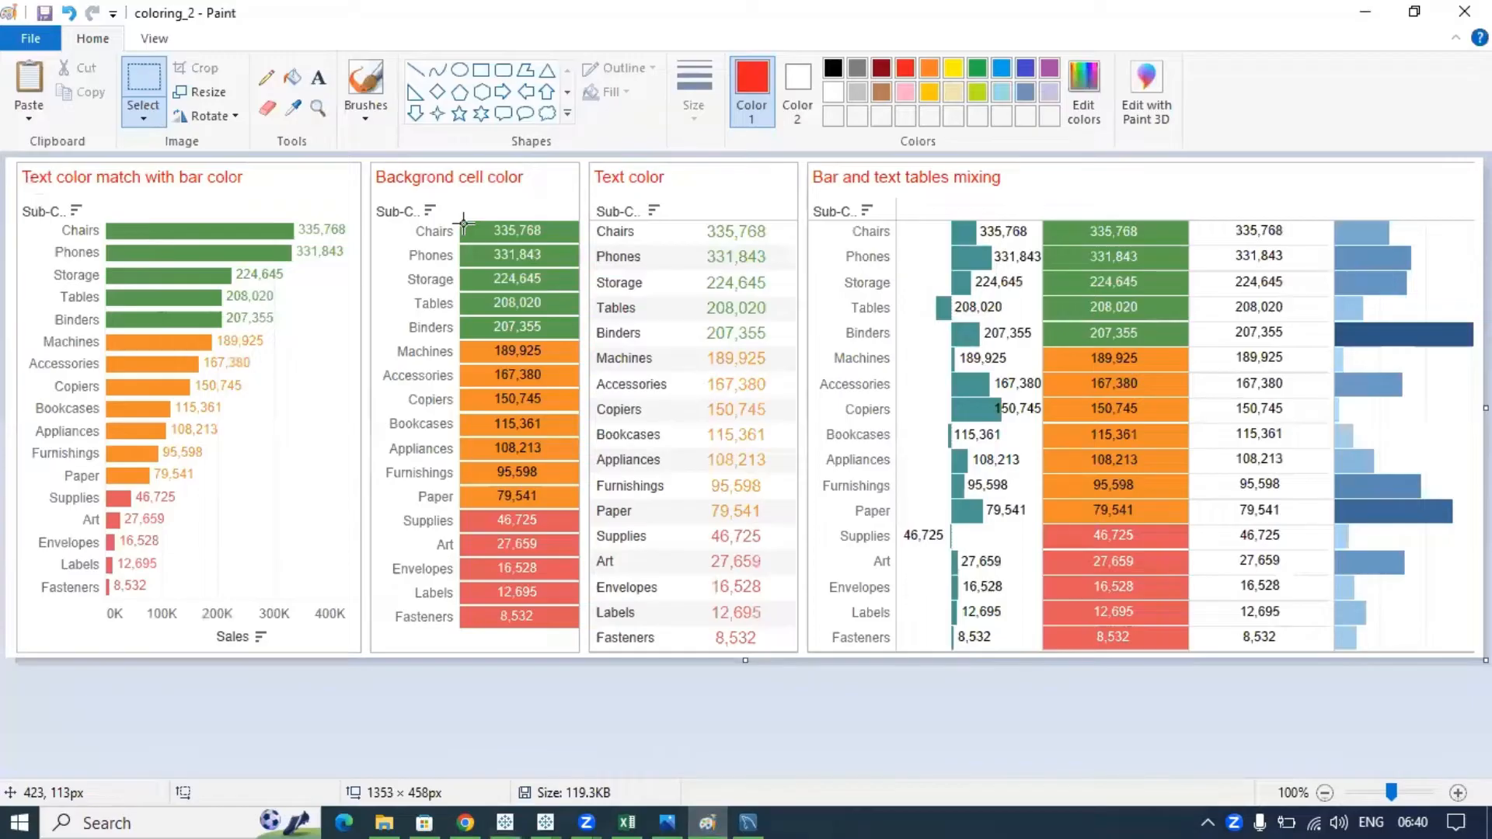
- Clear the Paint canvas and write 'Amazon' as red text
{"action": "key", "text": "ctrl+a"}
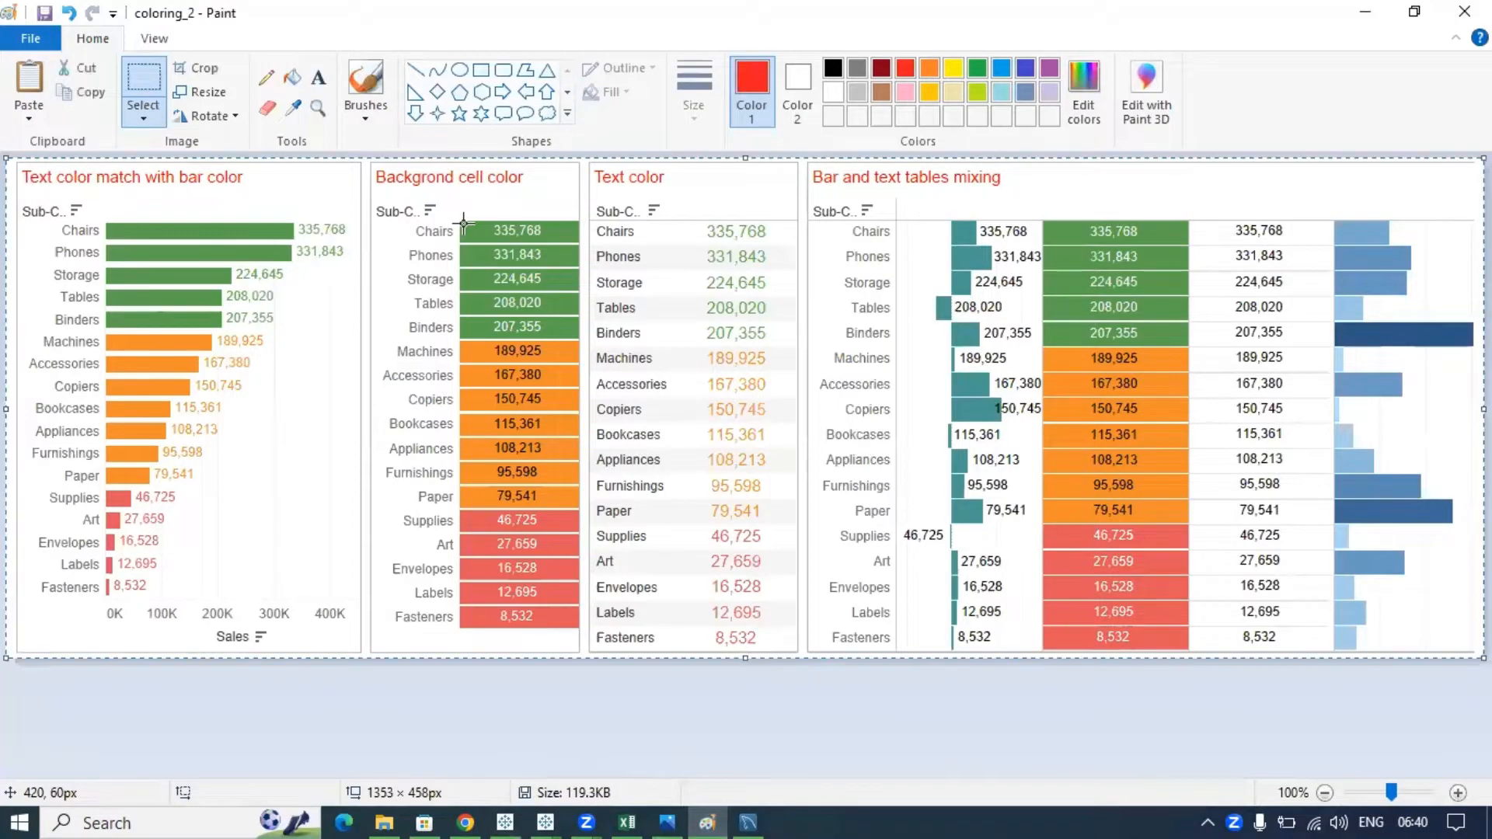
{"action": "key", "text": "Delete"}
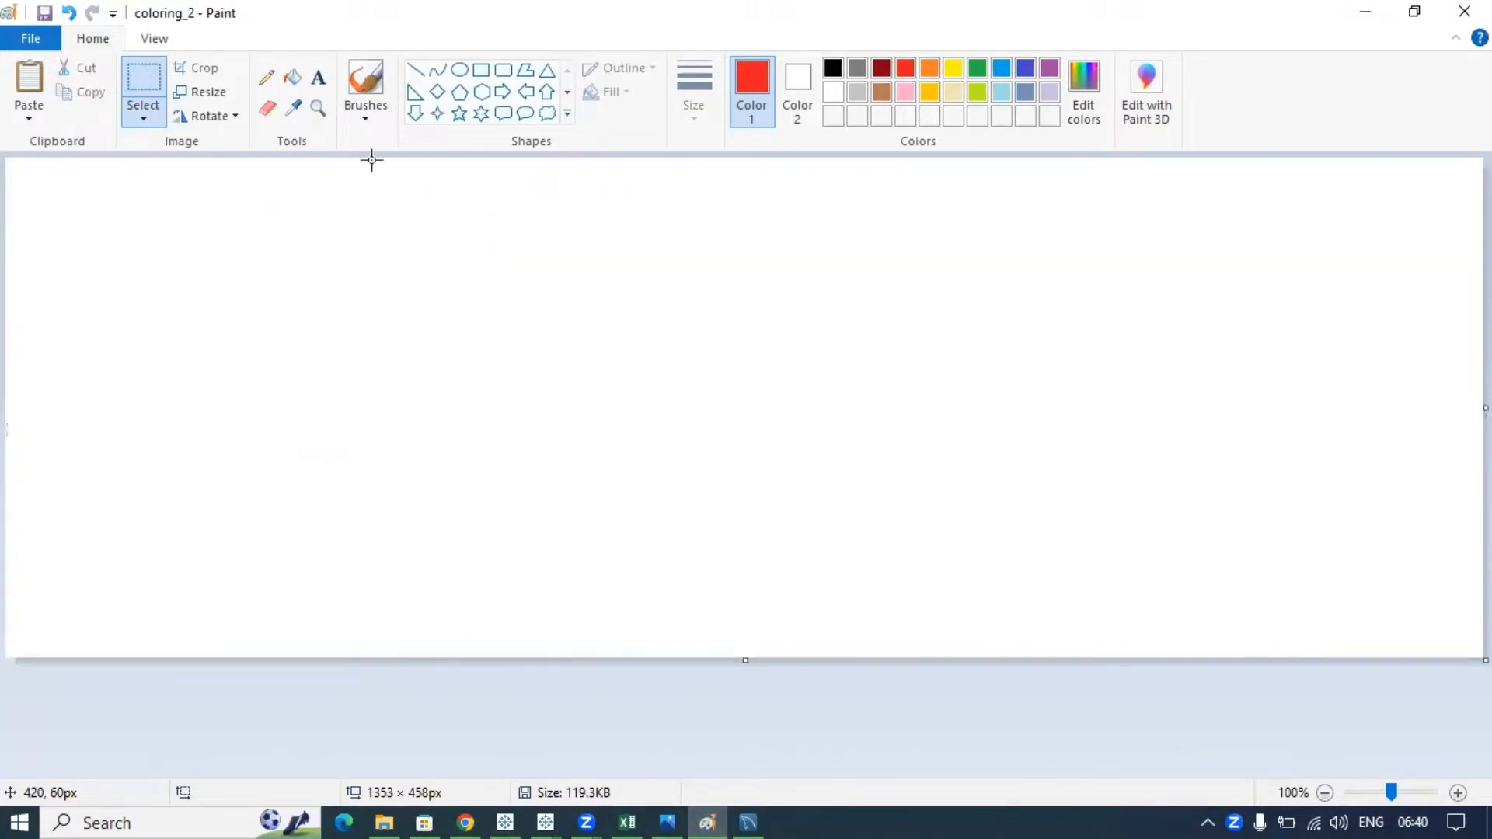
{"action": "left_click", "coordinate": [319, 80]}
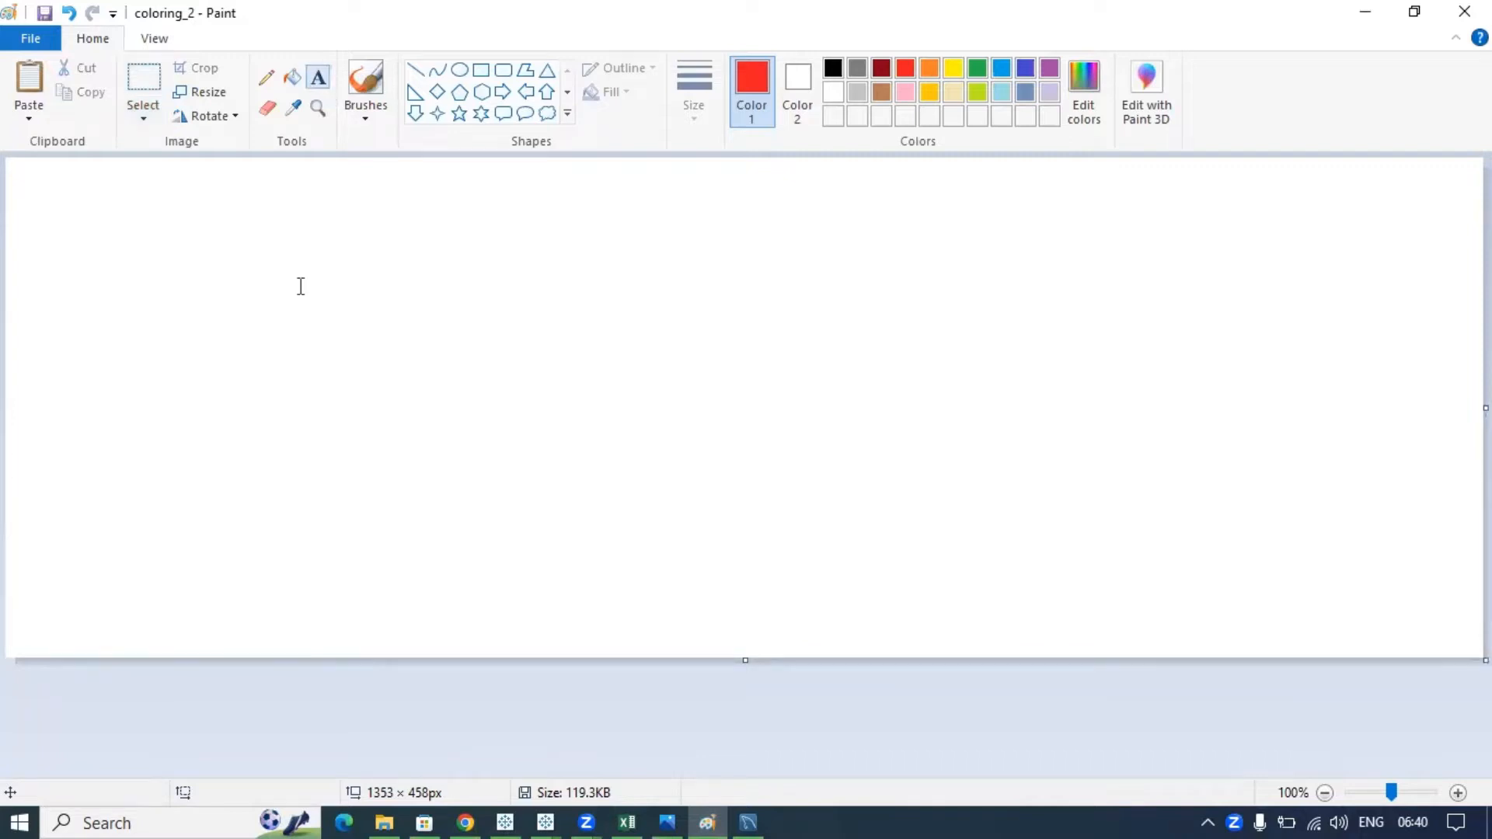
{"action": "left_click", "coordinate": [296, 337]}
{"action": "type", "text": "m"}
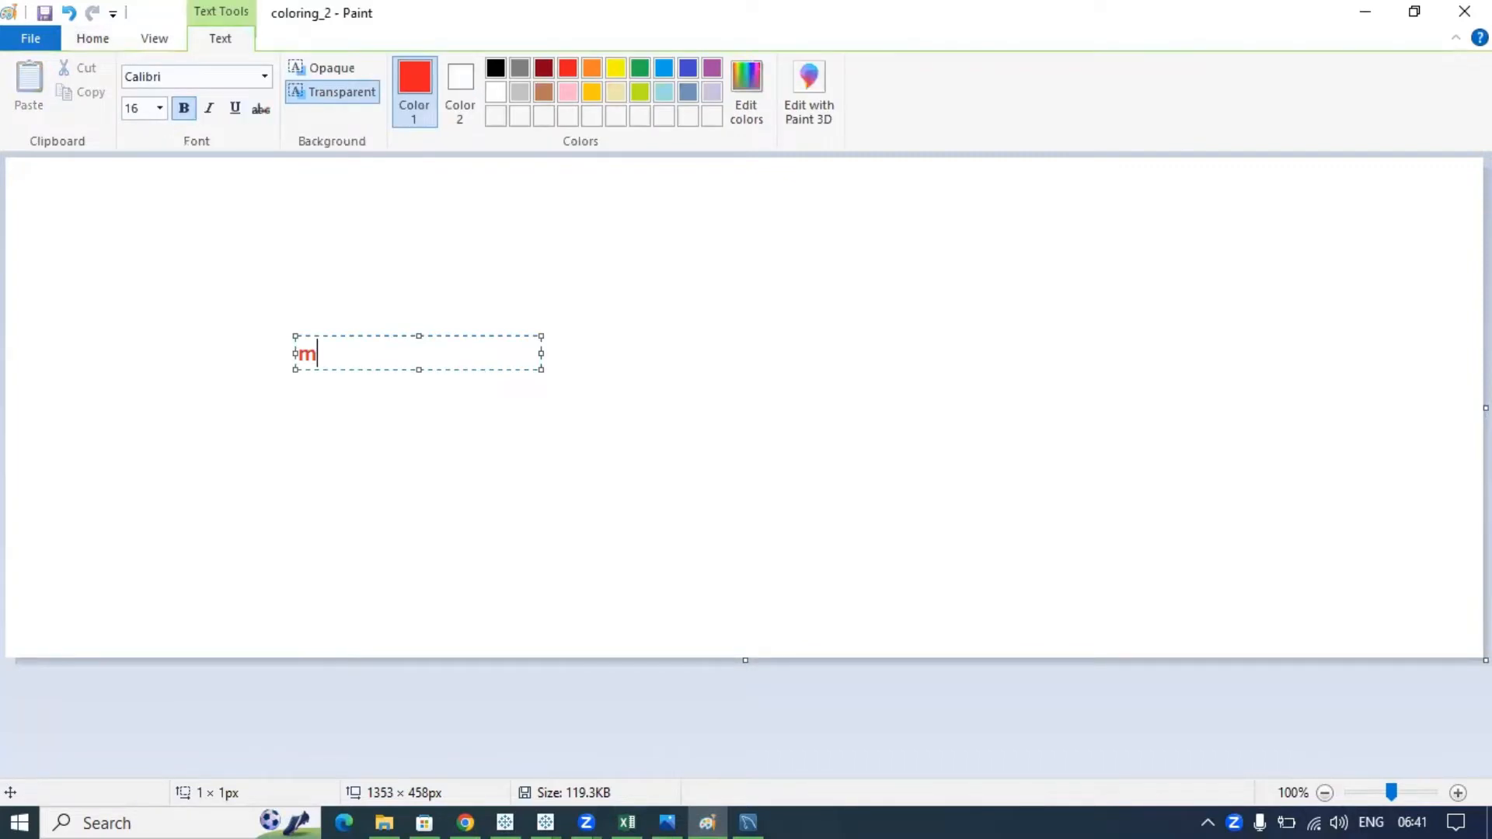
{"action": "type", "text": "azon"}
{"action": "left_click", "coordinate": [300, 356]}
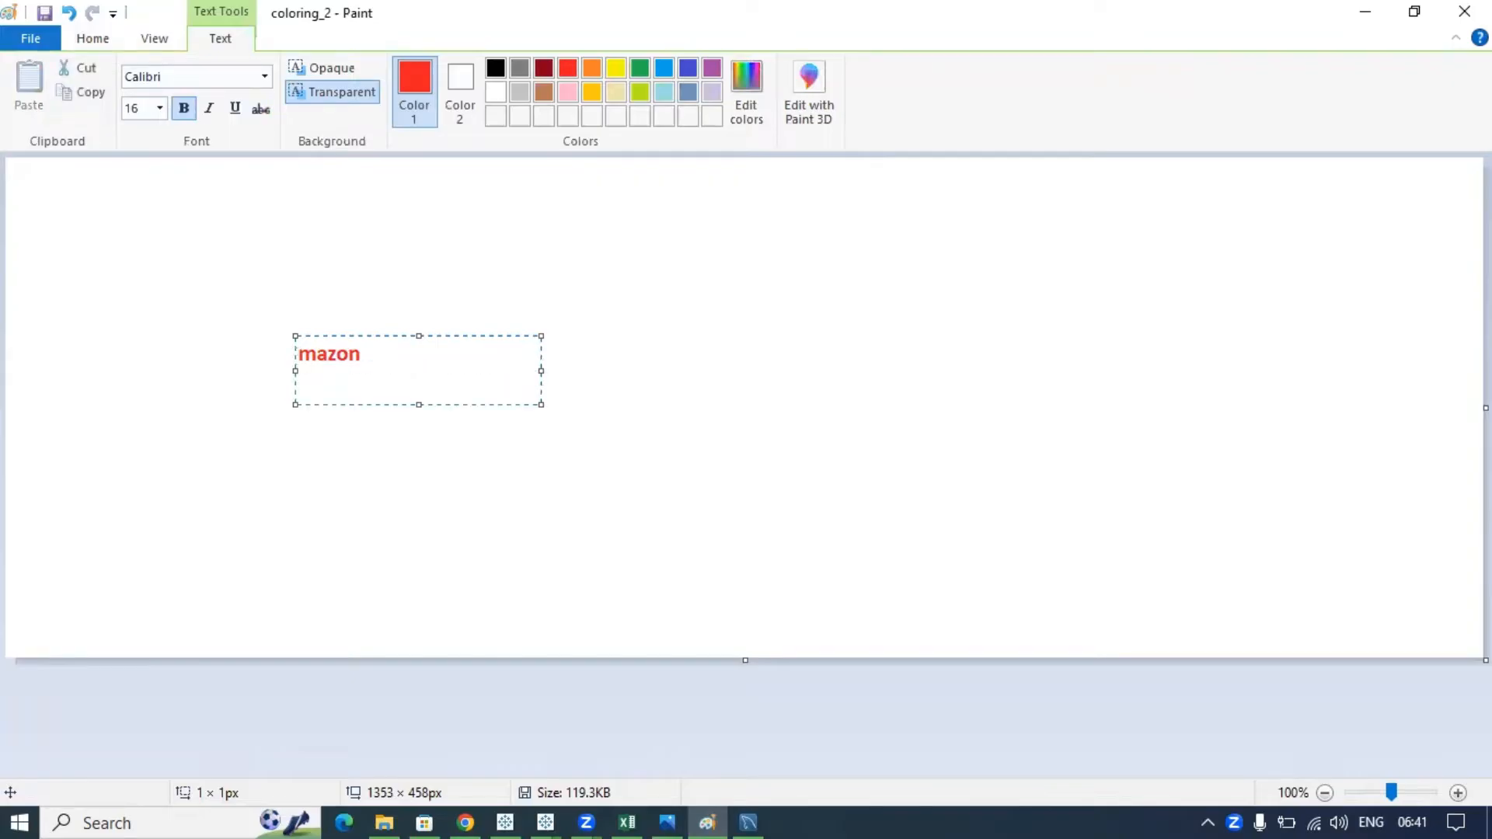
{"action": "type", "text": "A"}
- Add the lines 'person1 -> own orders' and 'Person2 -> own orders' below Amazon
{"action": "left_click", "coordinate": [382, 380]}
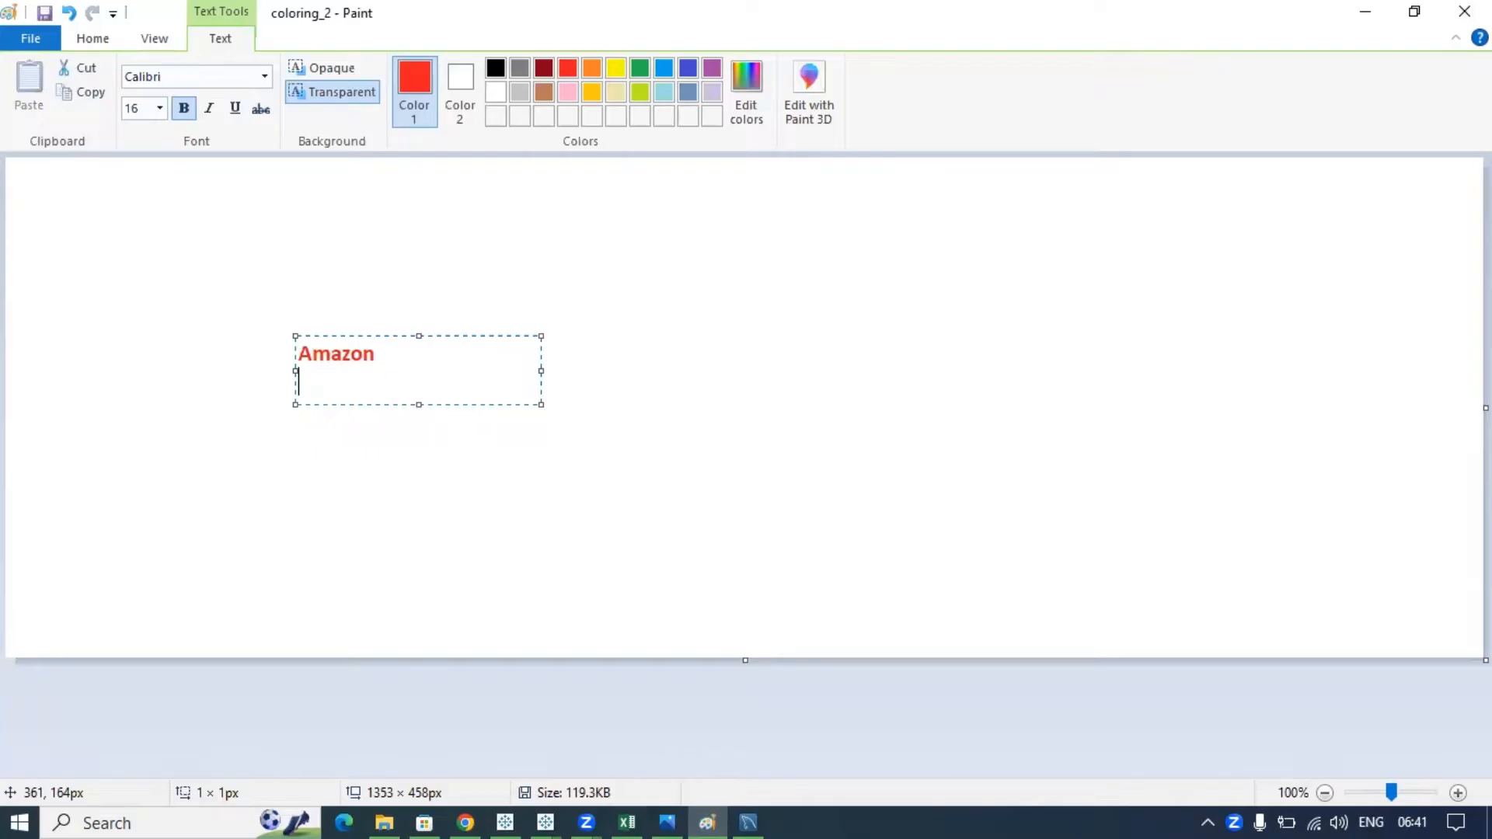
{"action": "type", "text": "person1 ->"}
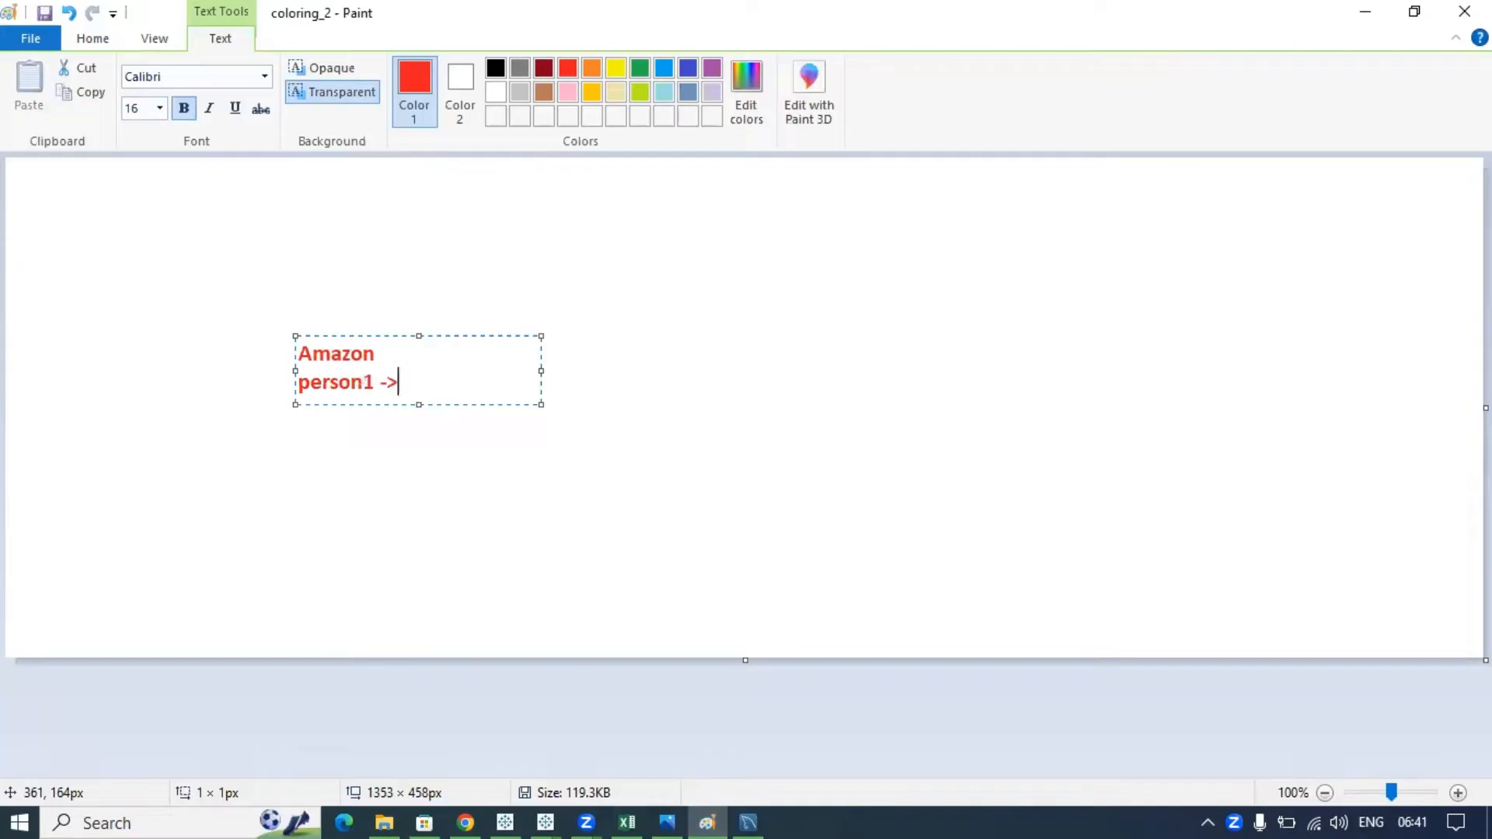
{"action": "type", "text": " own orders"}
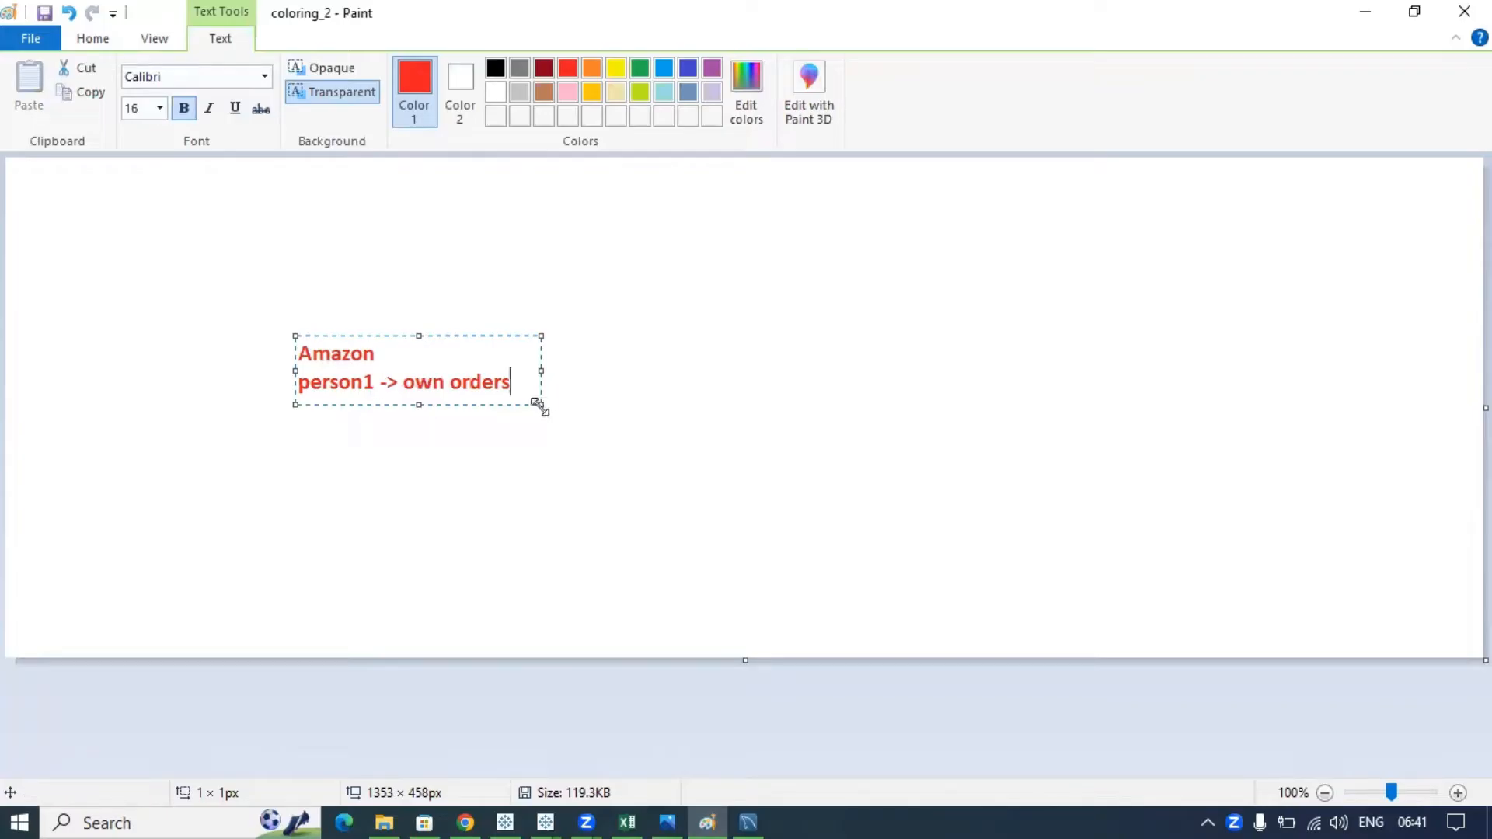
{"action": "left_click_drag", "start_coordinate": [540, 406], "coordinate": [663, 417]}
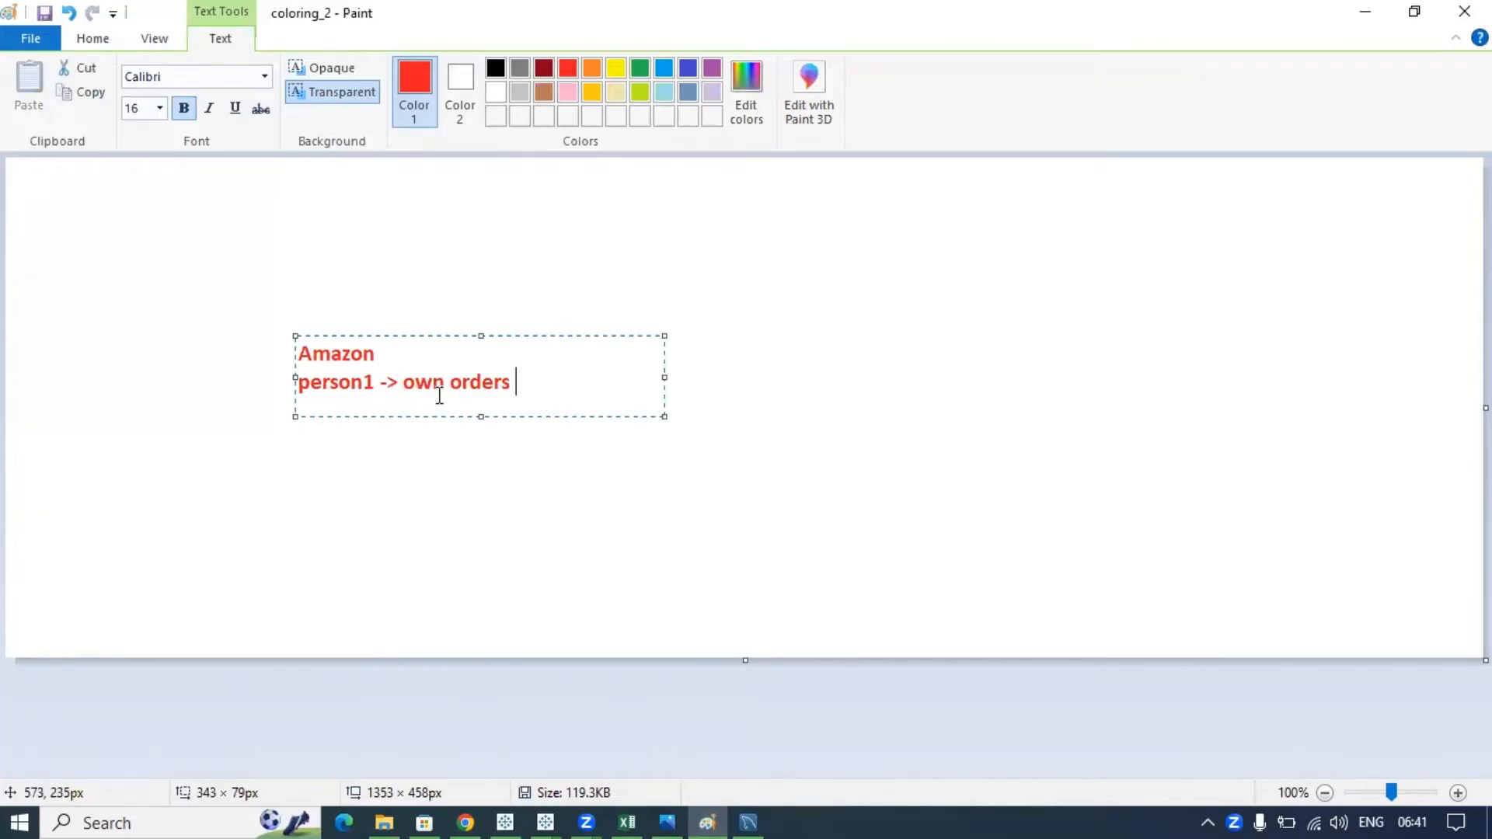
{"action": "left_click_drag", "start_coordinate": [376, 384], "coordinate": [304, 384]}
{"action": "left_click", "coordinate": [303, 384]}
{"action": "key", "text": "Return"}
{"action": "type", "text": "Per"}
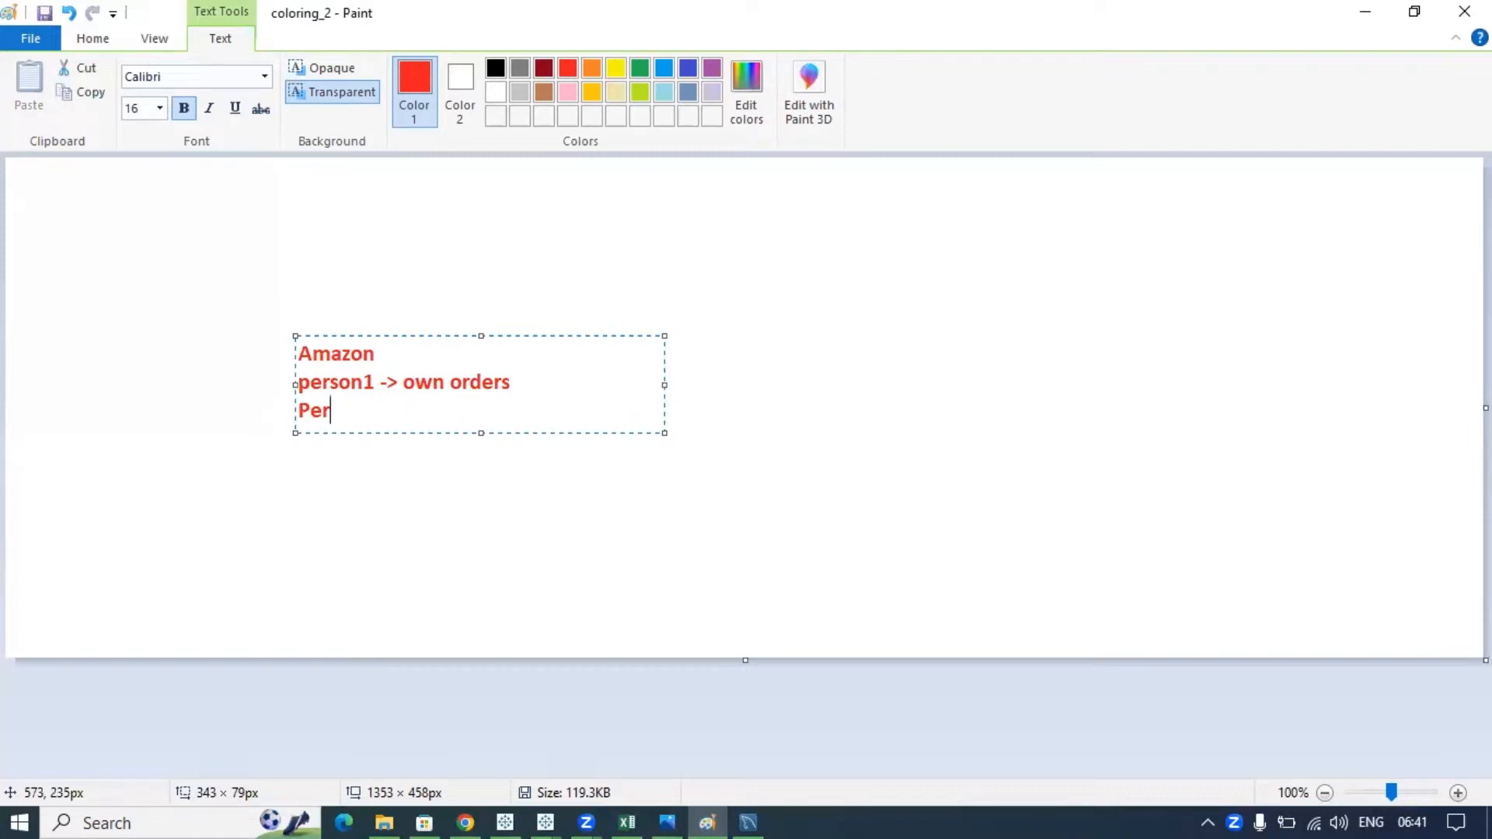
{"action": "type", "text": "son2 -> own o"}
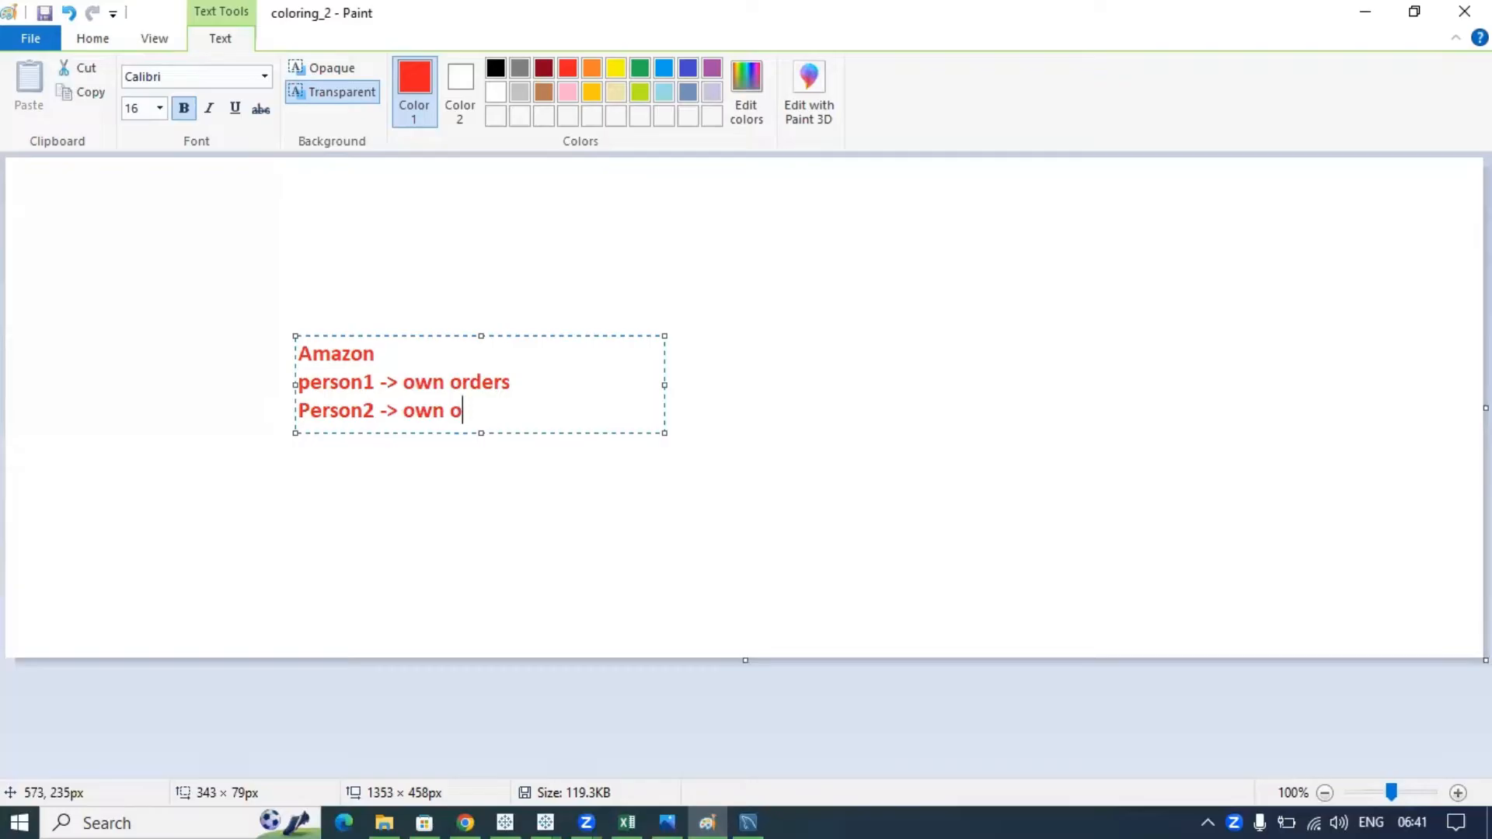
{"action": "type", "text": "rders"}
{"action": "left_click_drag", "start_coordinate": [516, 410], "coordinate": [293, 366]}
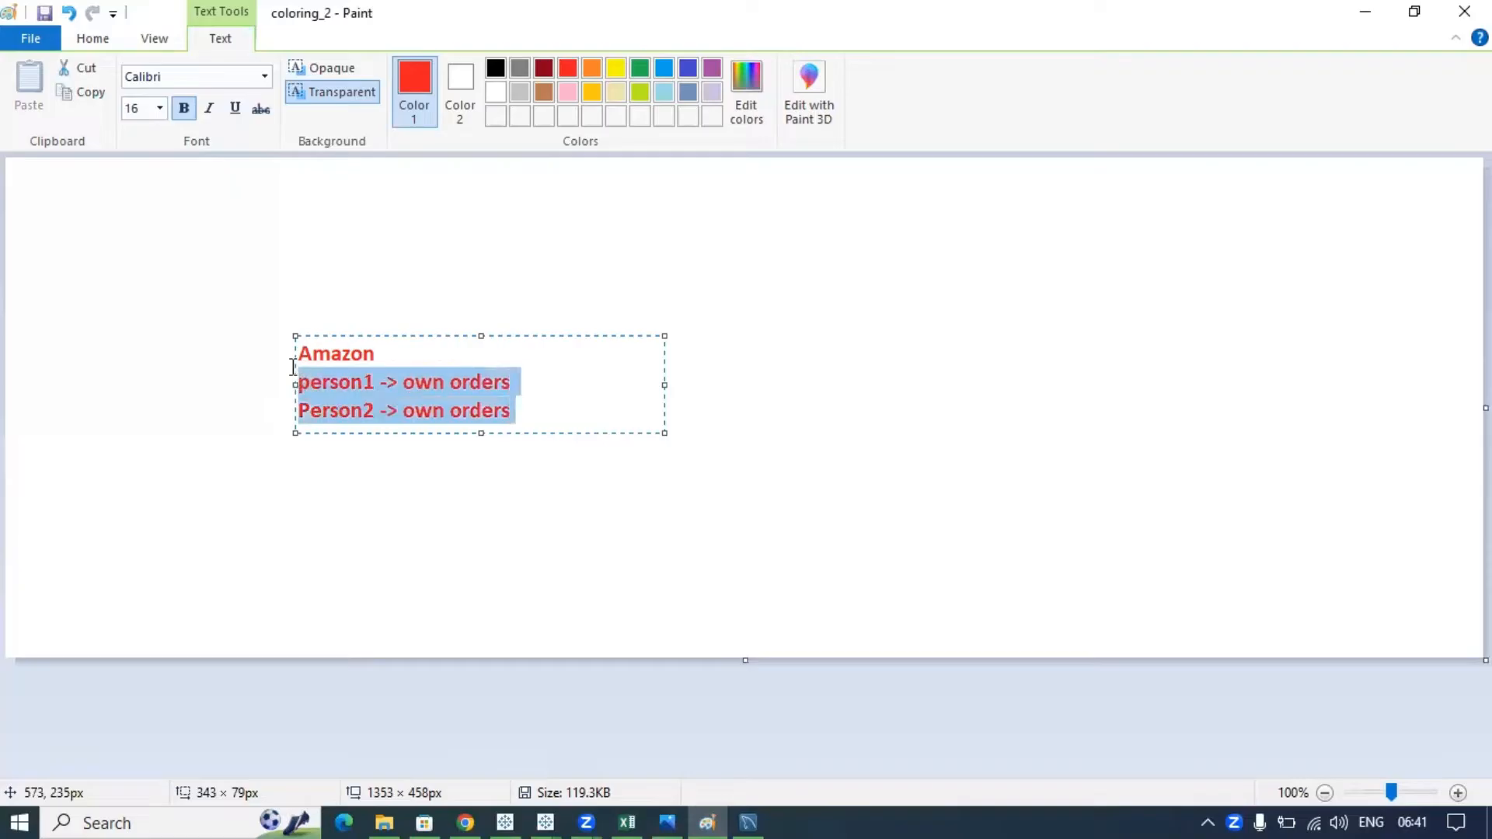
{"action": "left_click", "coordinate": [538, 424]}
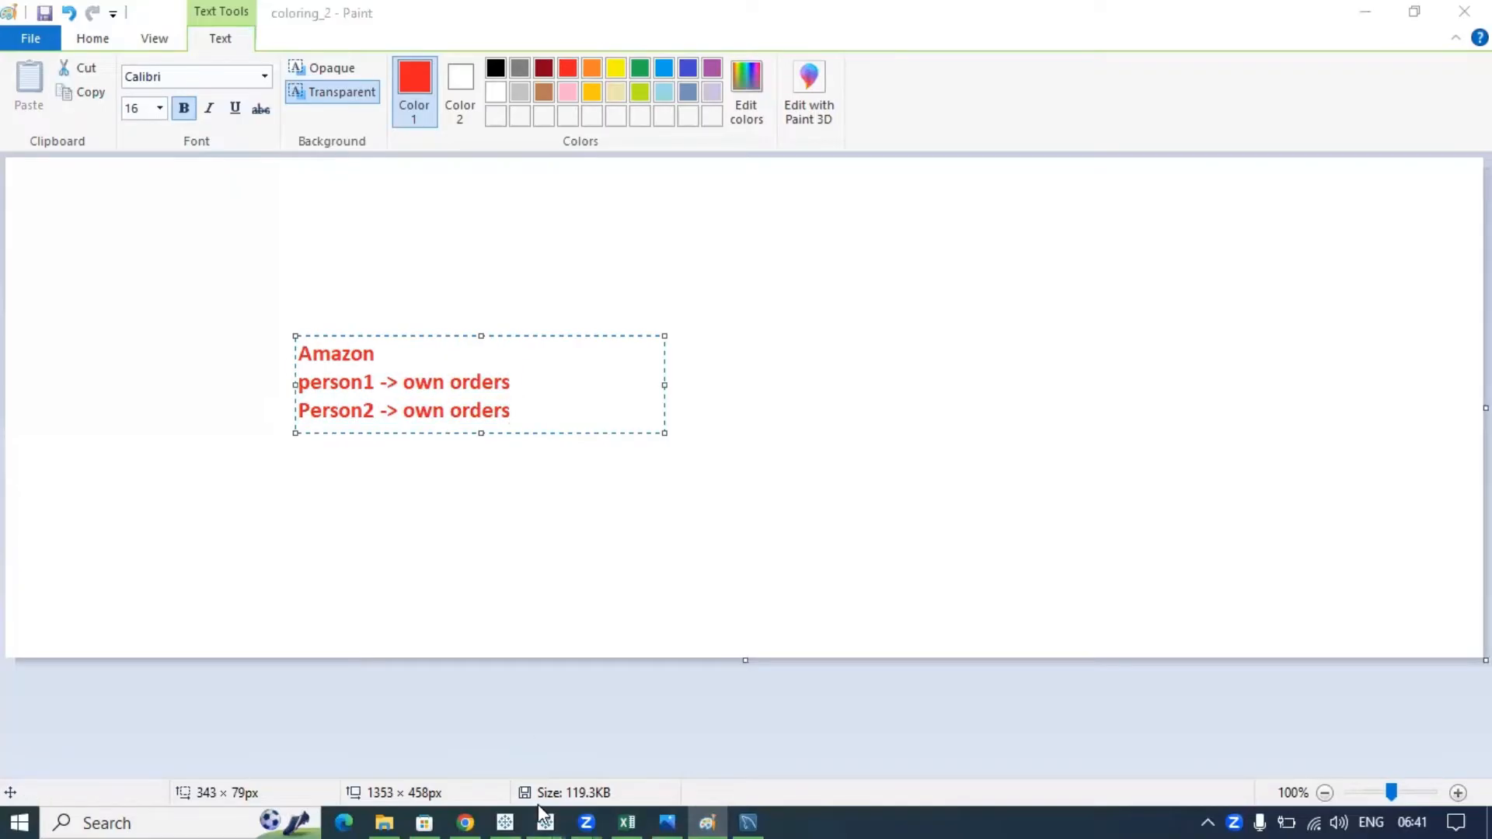
{"action": "left_click", "coordinate": [542, 817]}
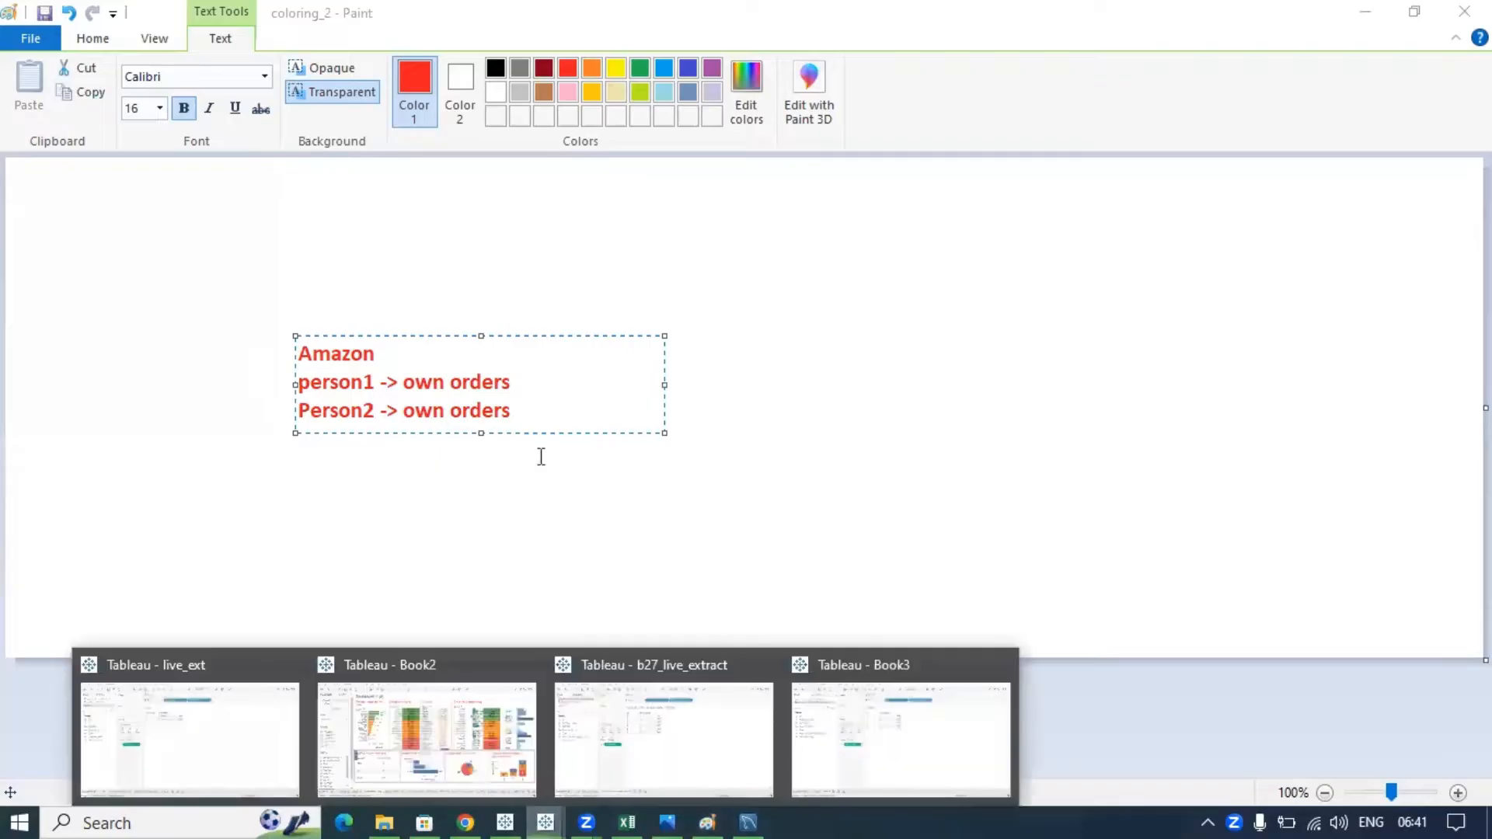
- Connect Book3 to the Sample - Superstore saved data source and add blank Sheet 3
{"action": "left_click", "coordinate": [814, 726]}
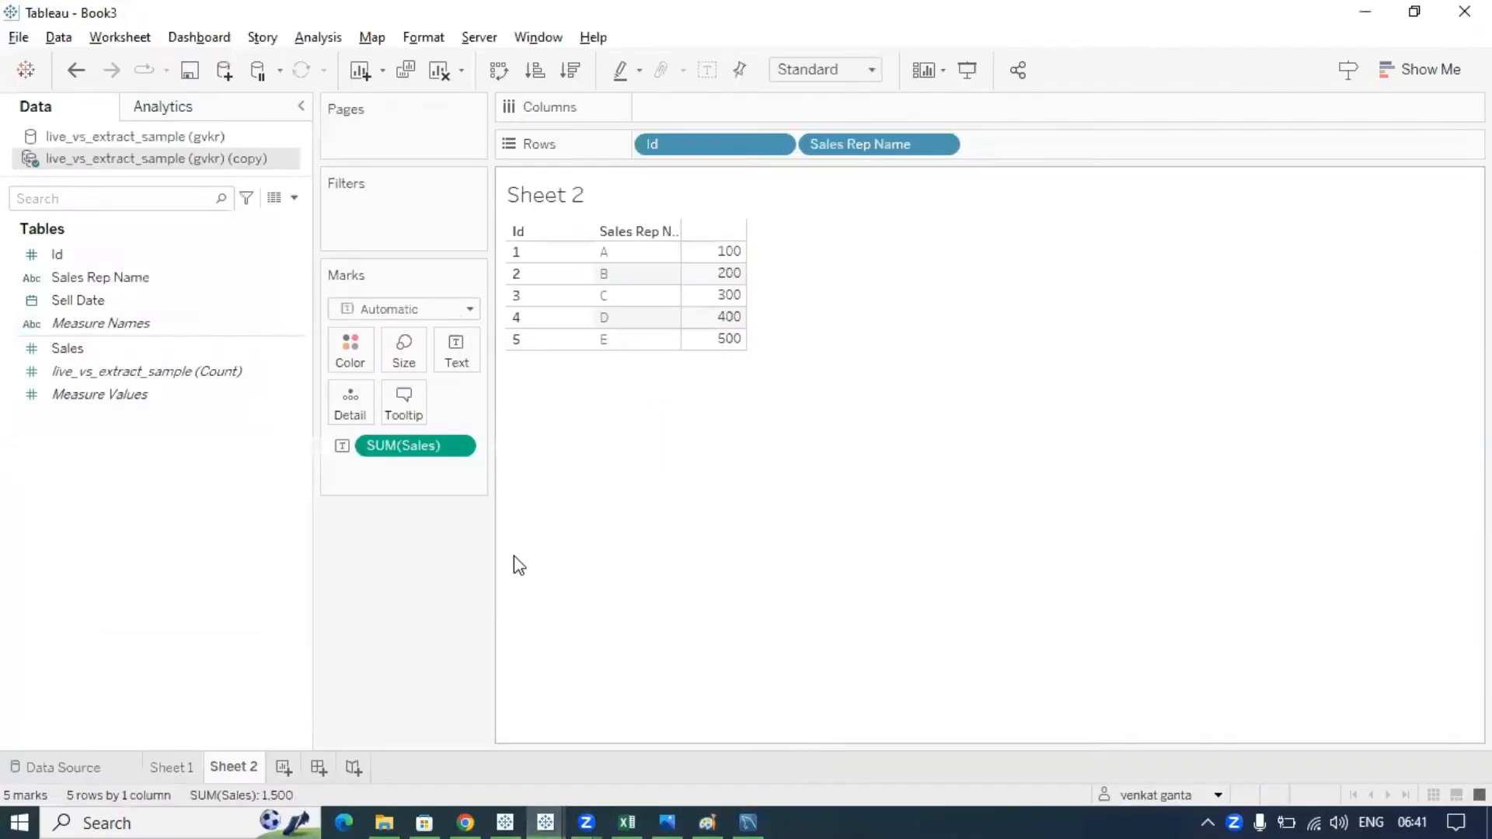
{"action": "left_click", "coordinate": [220, 253]}
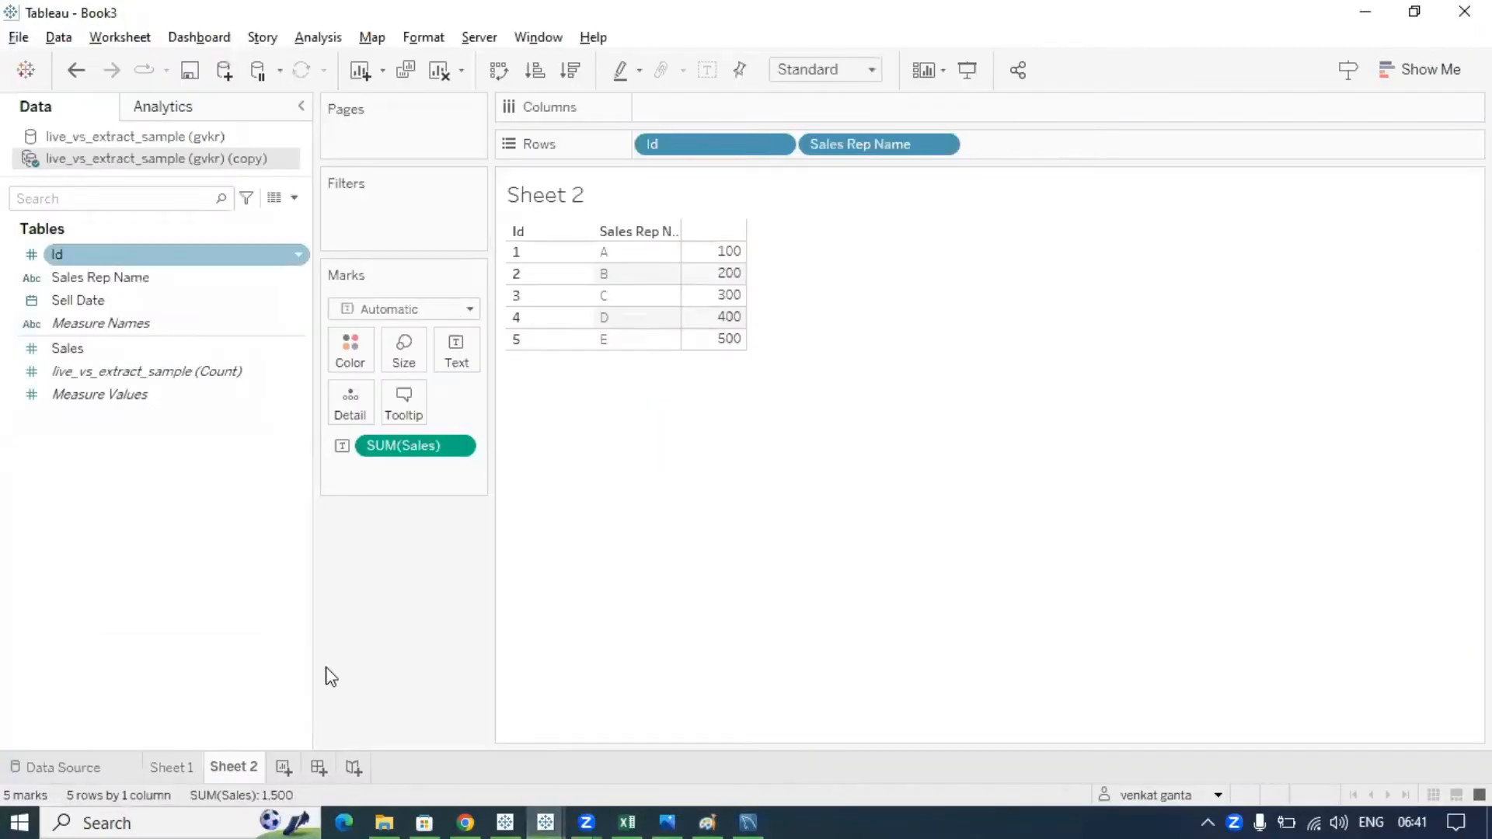
{"action": "left_click", "coordinate": [60, 39]}
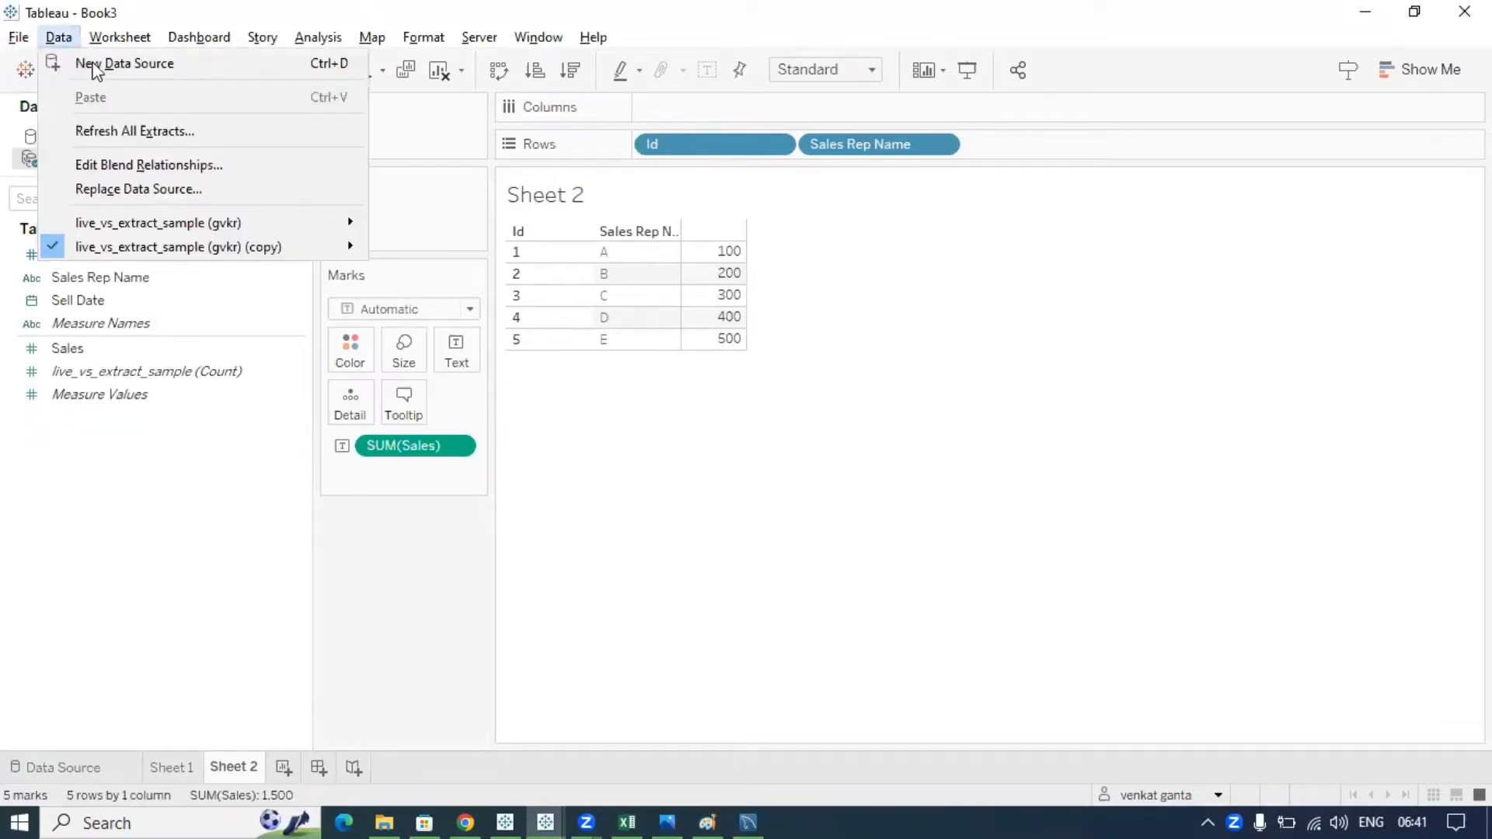
{"action": "left_click", "coordinate": [100, 68]}
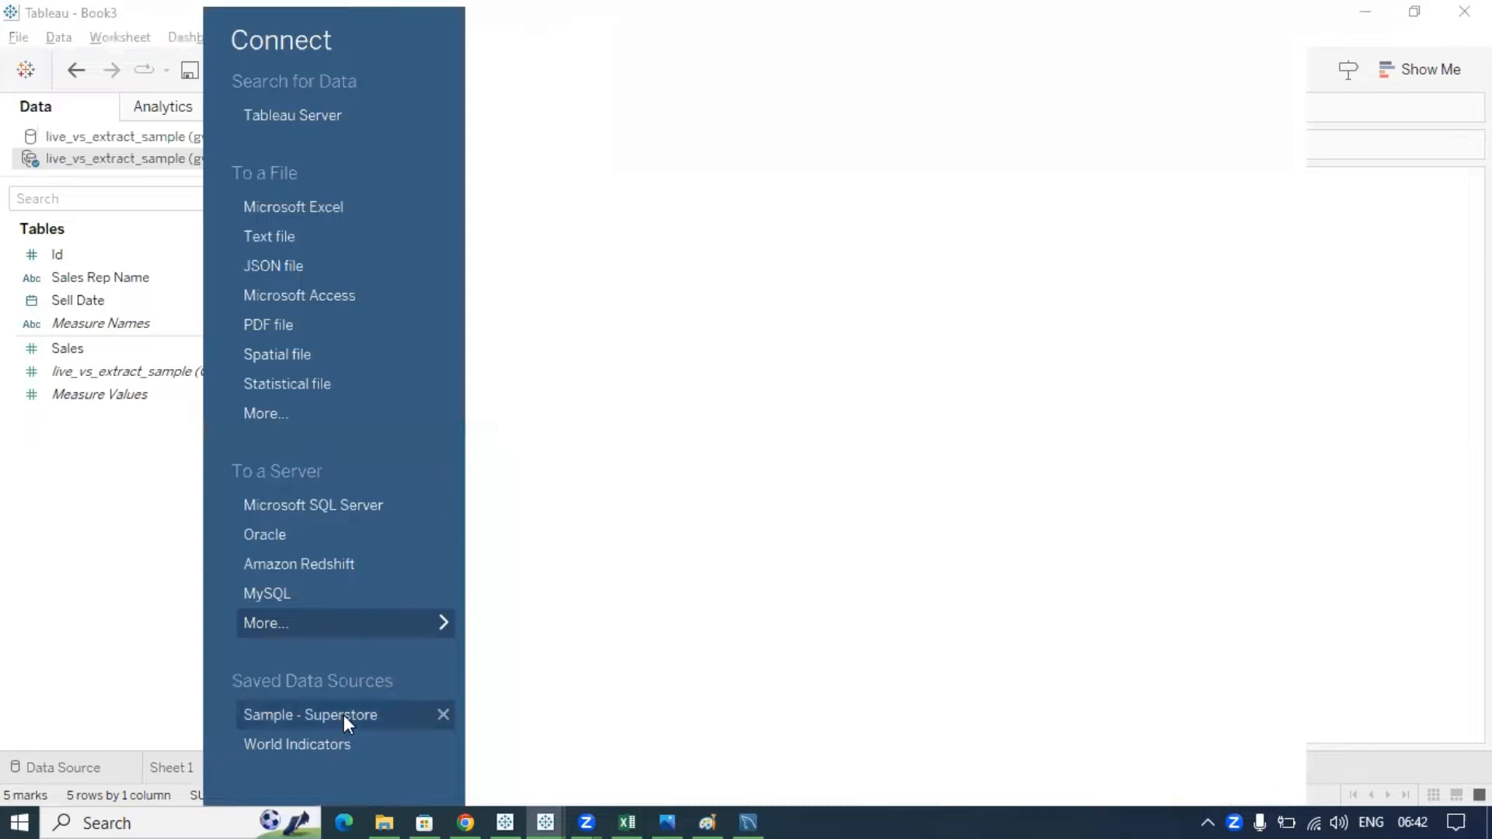
{"action": "key", "text": "Escape"}
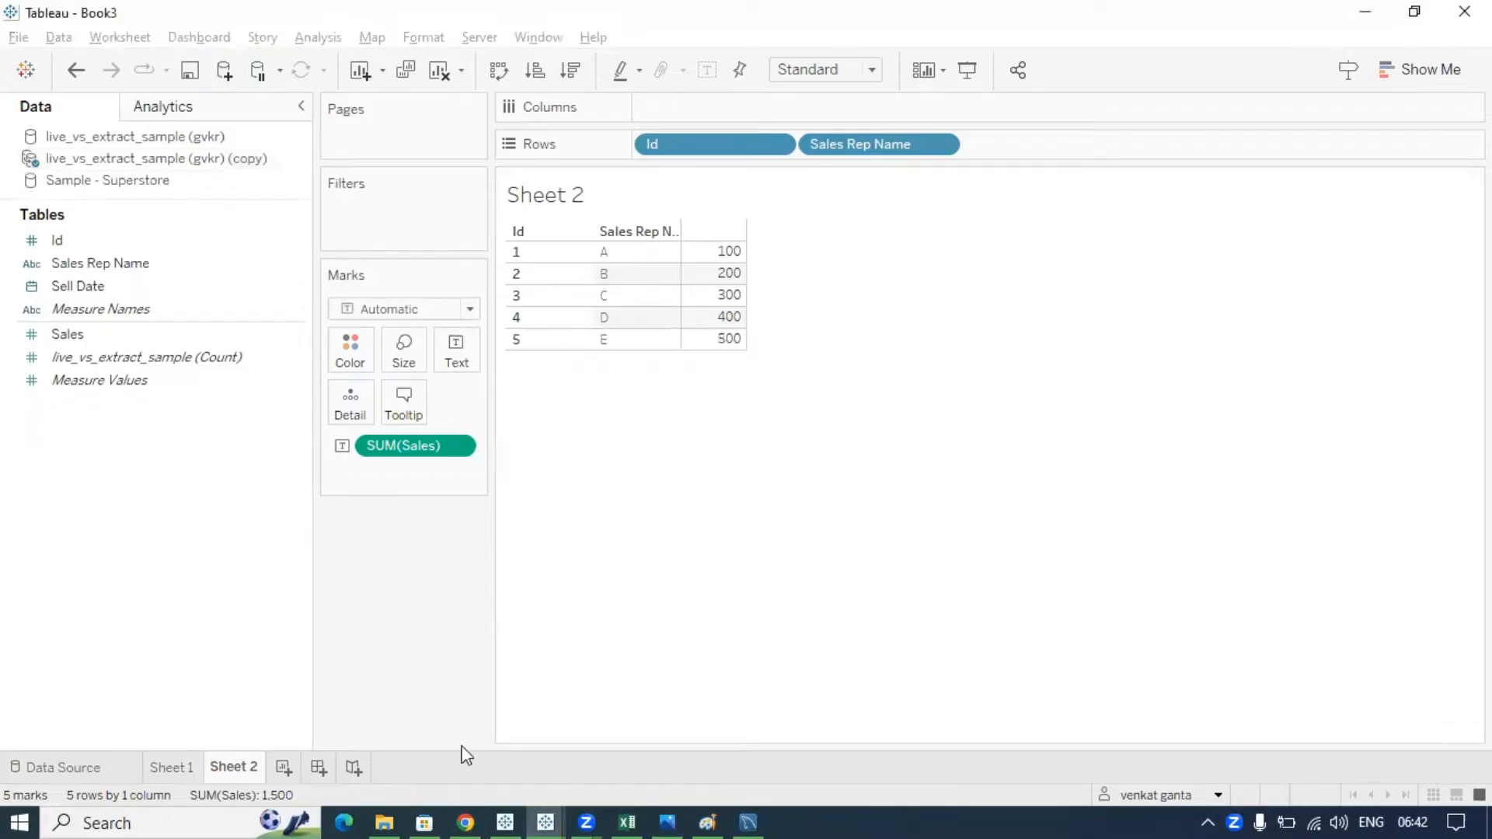
{"action": "left_click", "coordinate": [286, 771]}
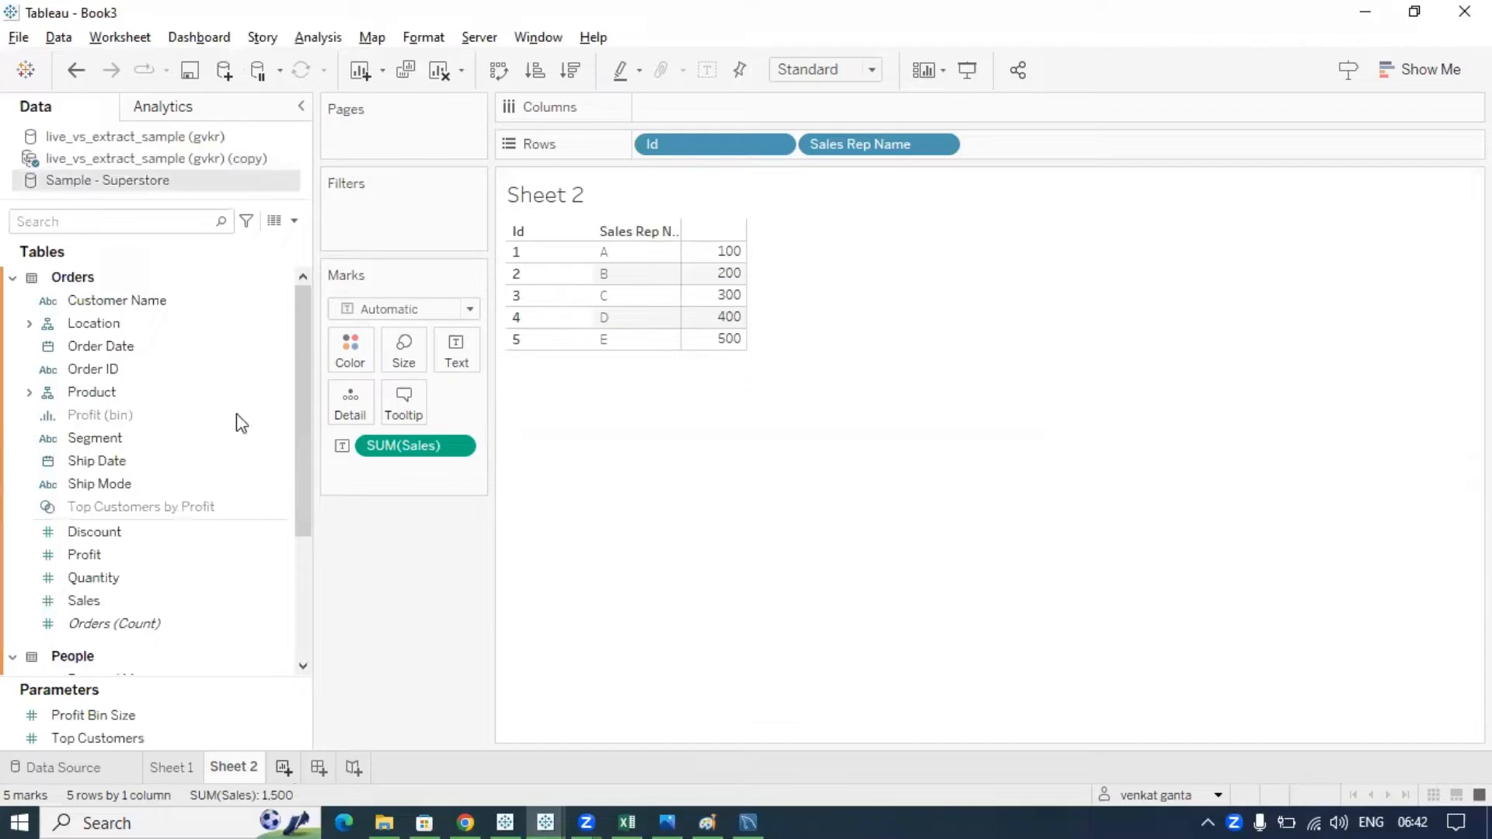
- Put Customer Name and Order ID on Rows and show SUM(Sales) as the table values
{"action": "left_click", "coordinate": [139, 217]}
{"action": "type", "text": "cust"}
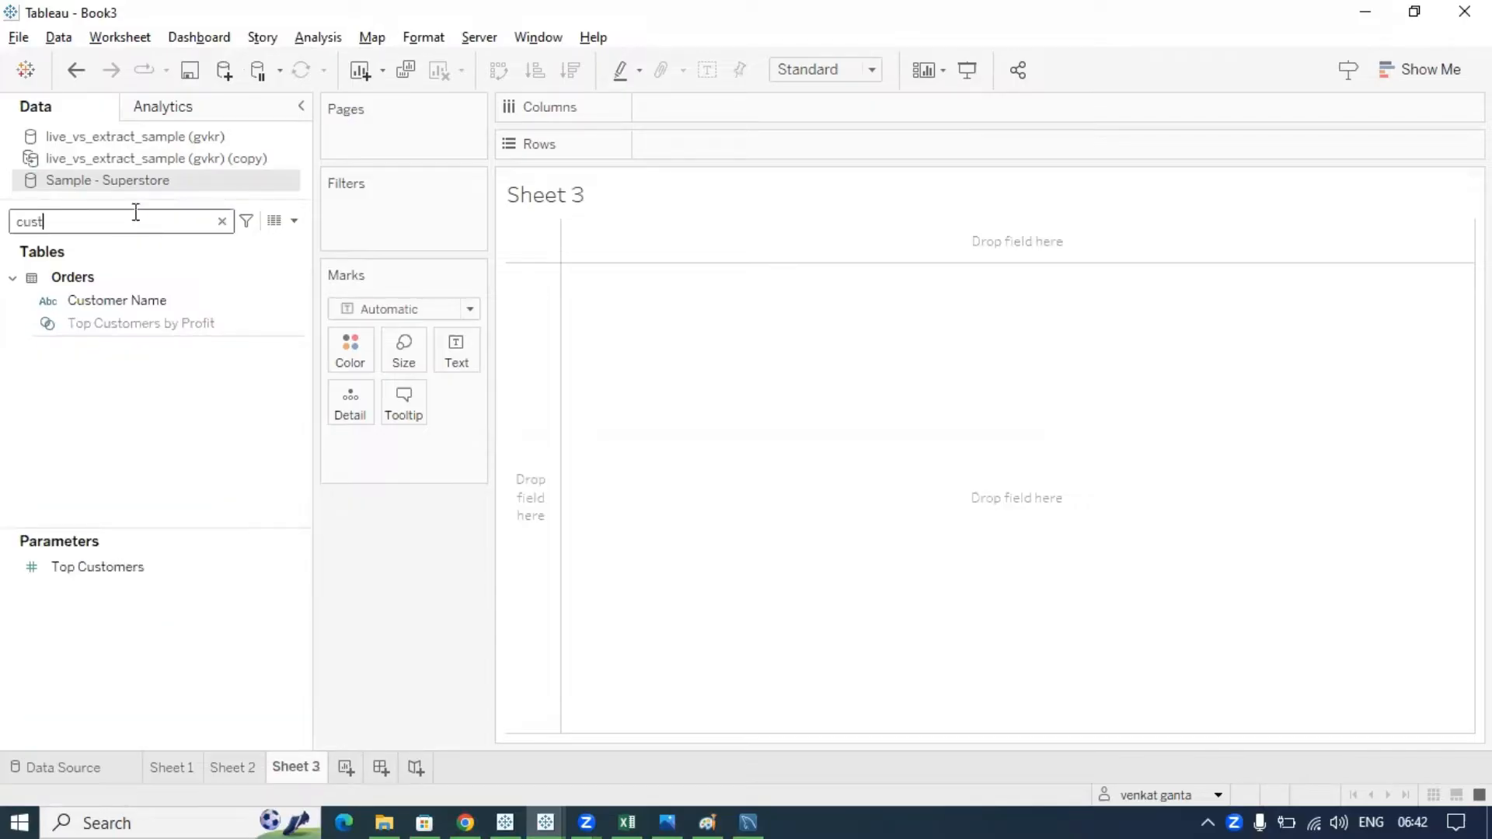
{"action": "left_click", "coordinate": [132, 301]}
{"action": "mouse_move", "coordinate": [132, 301]}
{"action": "left_mouse_down"}
{"action": "mouse_move", "coordinate": [443, 249]}
{"action": "mouse_move", "coordinate": [567, 217]}
{"action": "mouse_move", "coordinate": [673, 164]}
{"action": "left_mouse_up"}
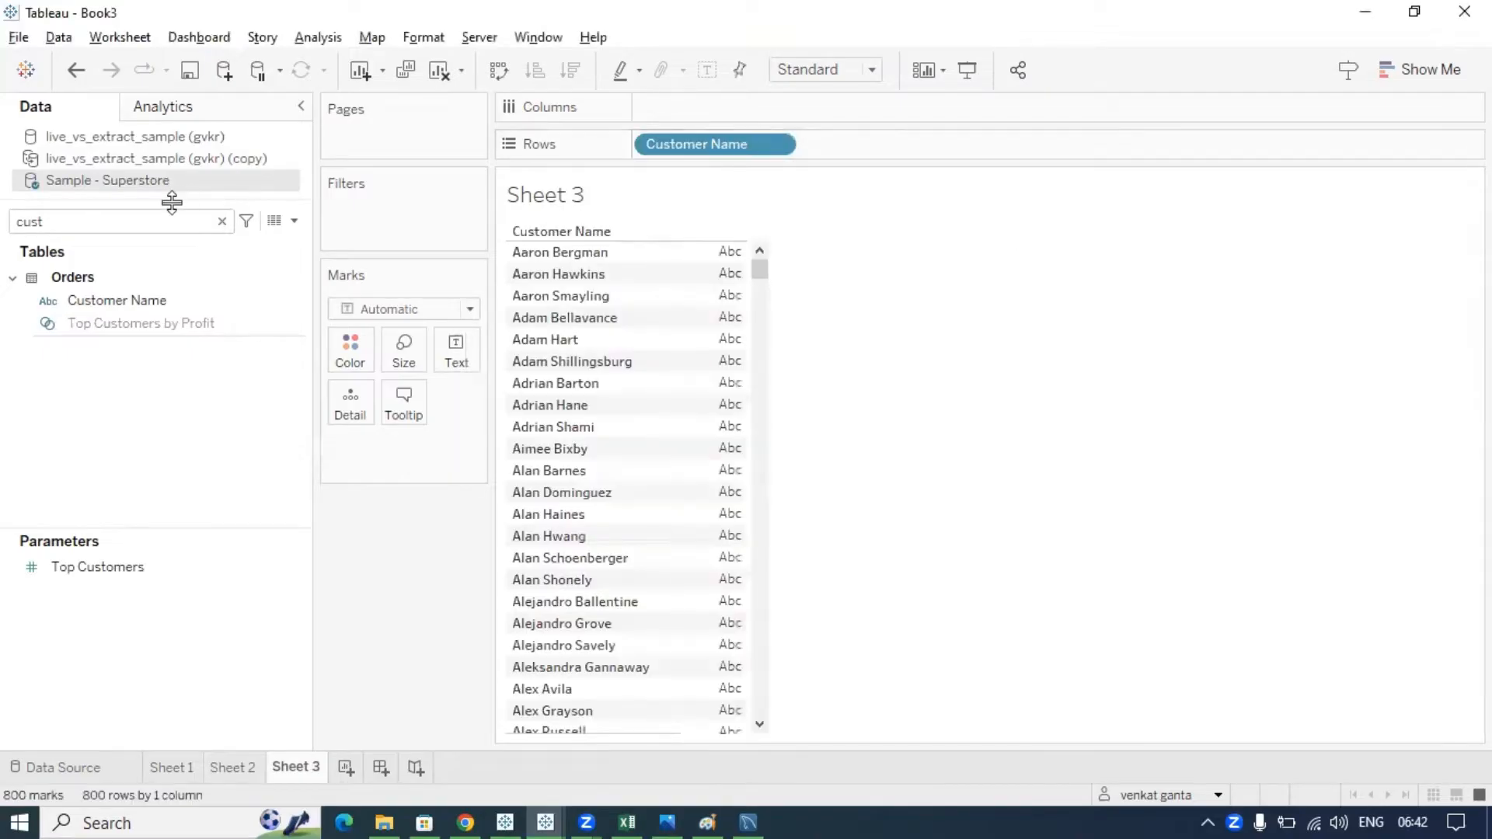
{"action": "double_click", "coordinate": [160, 223]}
{"action": "type", "text": "ord"}
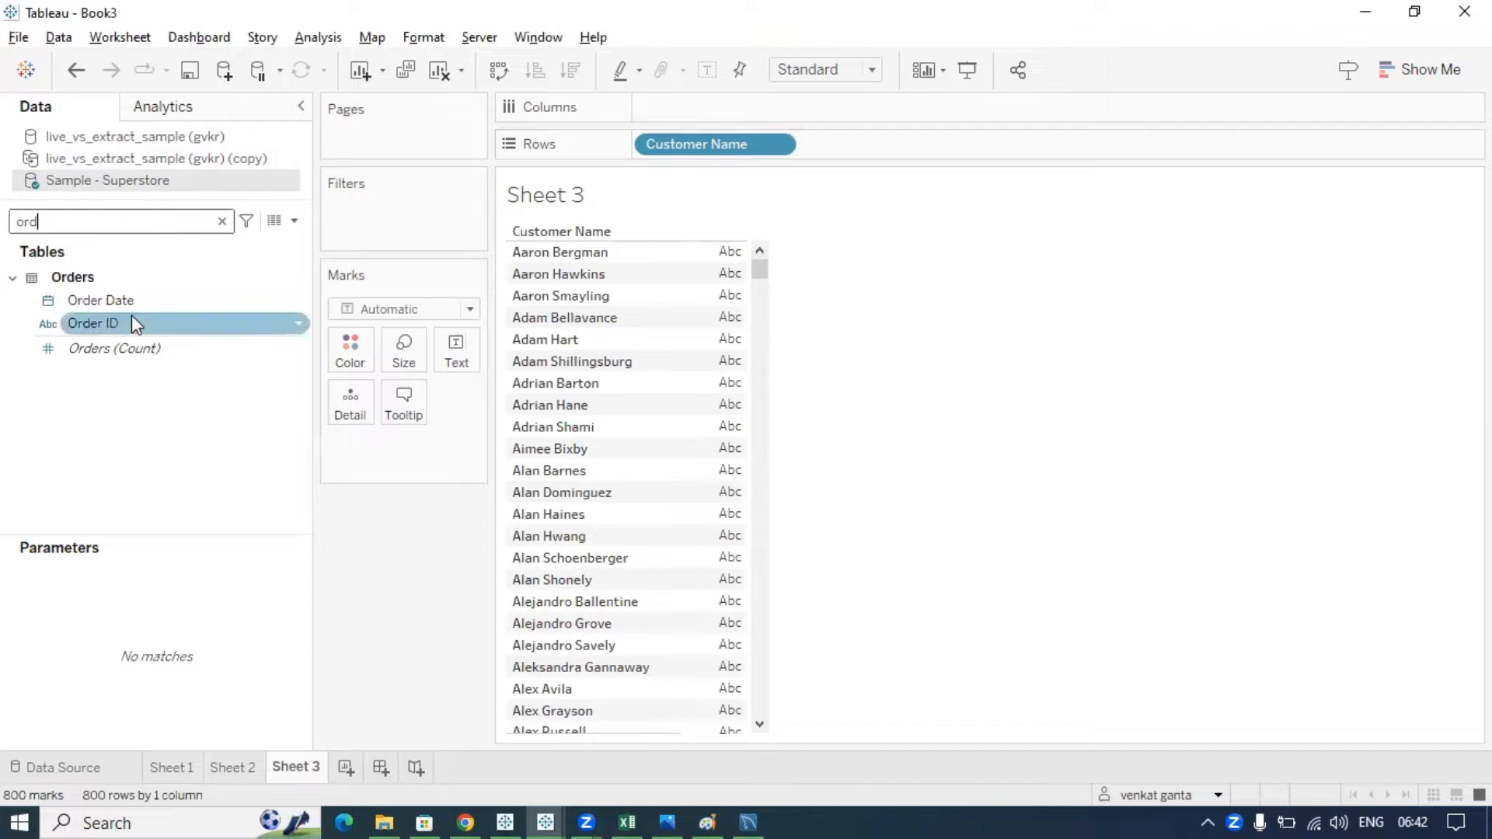
{"action": "left_click_drag", "start_coordinate": [132, 315], "coordinate": [869, 145]}
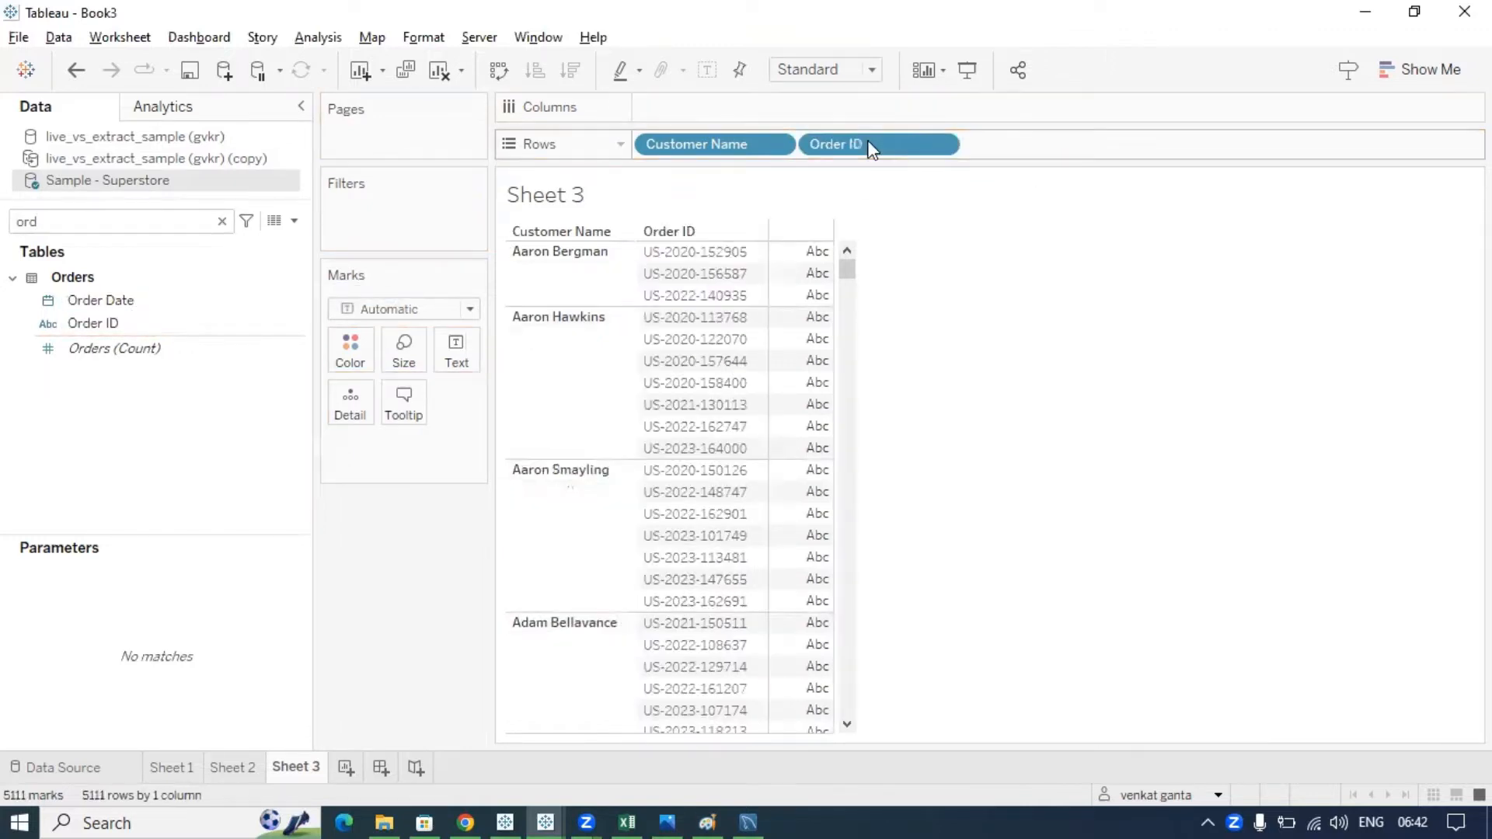
{"action": "double_click", "coordinate": [169, 223]}
{"action": "type", "text": "sa"}
{"action": "left_click_drag", "start_coordinate": [140, 317], "coordinate": [460, 345]}
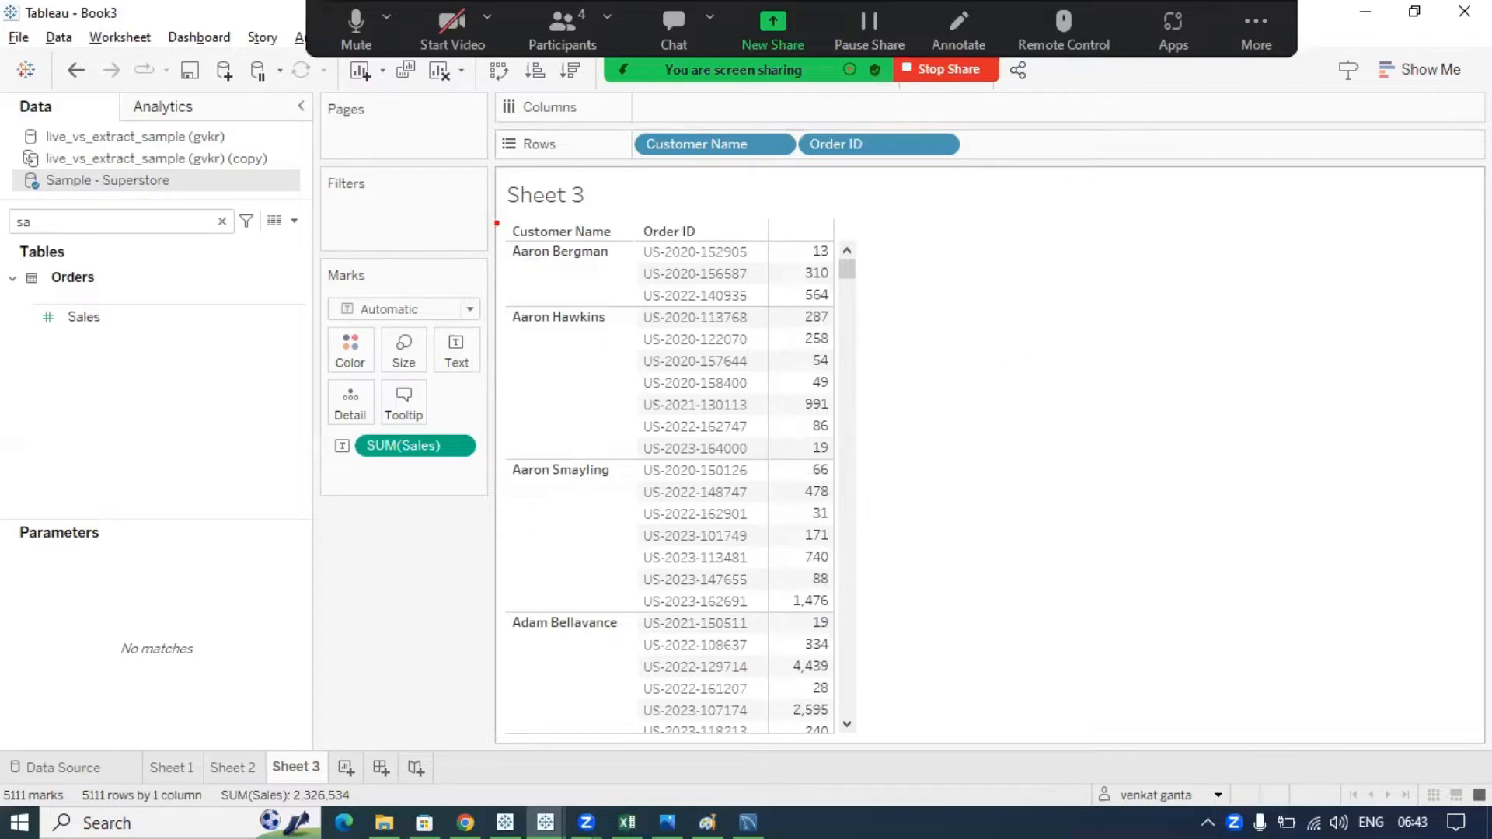
- Circle Aaron Bergman's and Aaron Hawkins' order rows, clear the annotations, and add Sheet 4
{"action": "mouse_move", "coordinate": [497, 223]}
{"action": "left_mouse_down"}
{"action": "mouse_move", "coordinate": [481, 259]}
{"action": "mouse_move", "coordinate": [514, 294]}
{"action": "mouse_move", "coordinate": [770, 307]}
{"action": "mouse_move", "coordinate": [666, 187]}
{"action": "mouse_move", "coordinate": [492, 220]}
{"action": "left_mouse_up"}
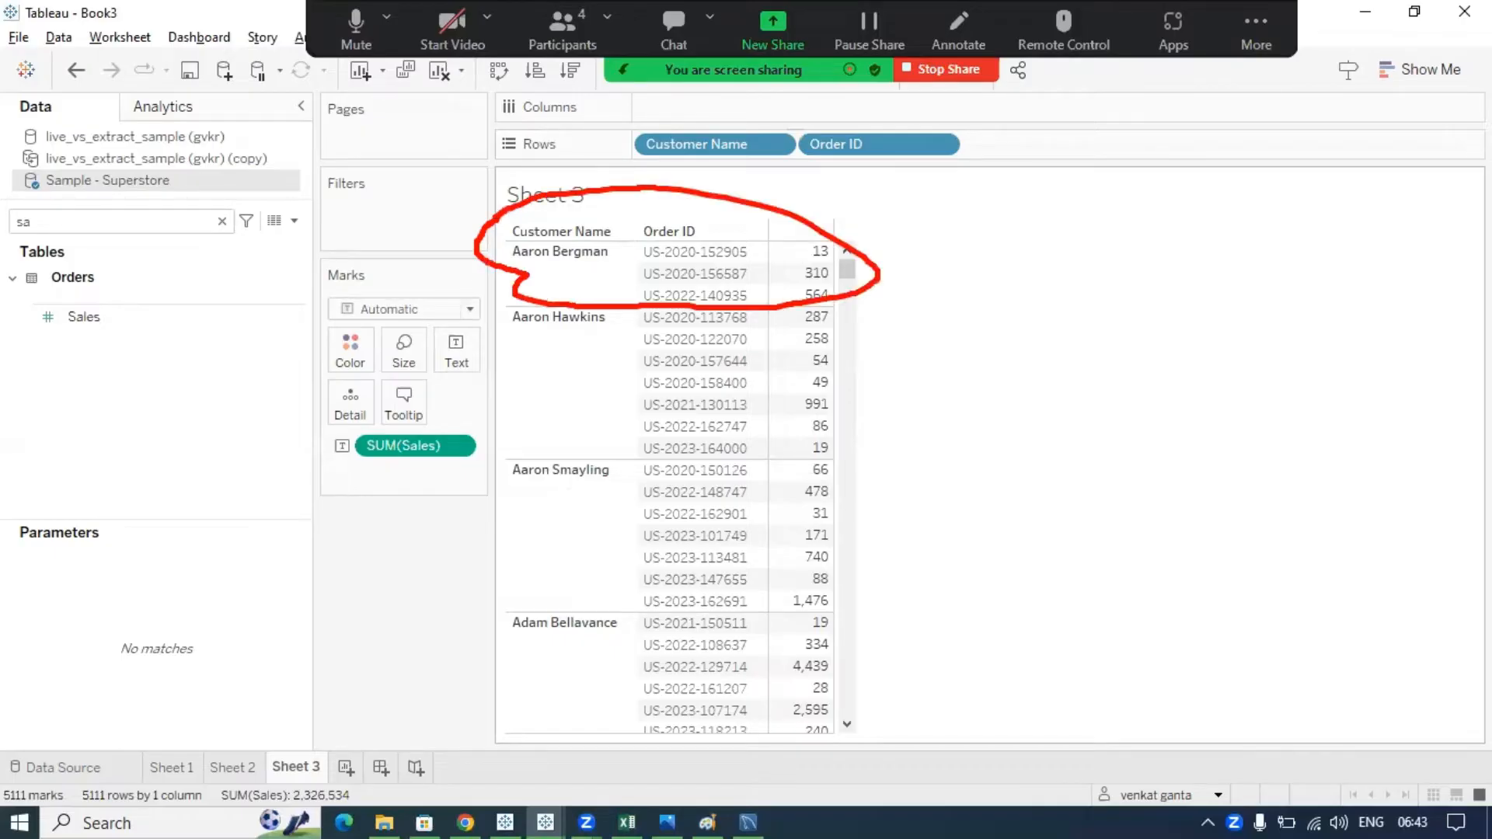
{"action": "mouse_move", "coordinate": [493, 310]}
{"action": "left_mouse_down"}
{"action": "mouse_move", "coordinate": [473, 416]}
{"action": "mouse_move", "coordinate": [707, 448]}
{"action": "mouse_move", "coordinate": [831, 302]}
{"action": "mouse_move", "coordinate": [468, 319]}
{"action": "left_mouse_up"}
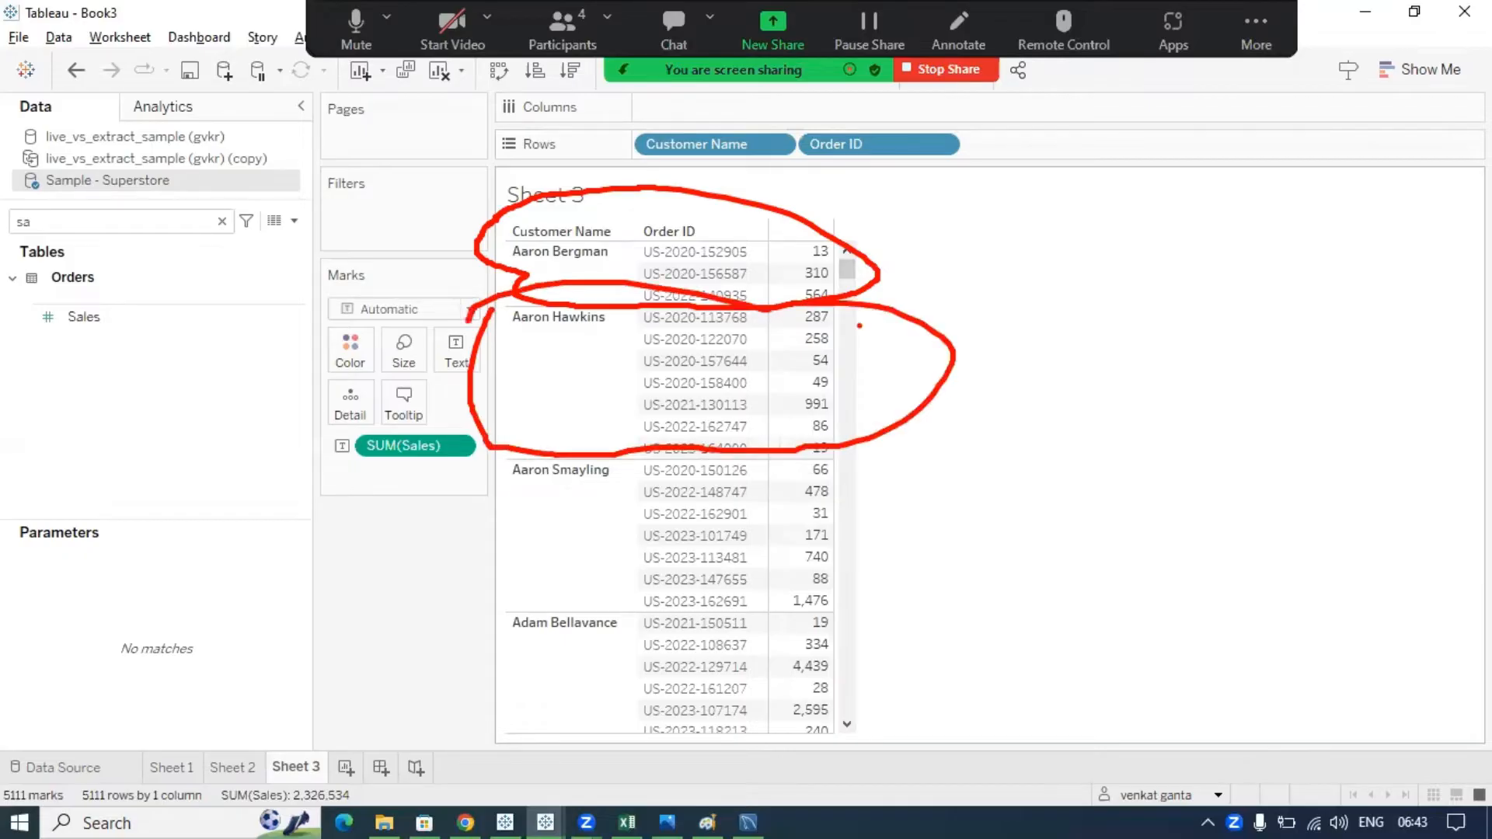
{"action": "left_click_drag", "start_coordinate": [896, 330], "coordinate": [950, 292]}
{"action": "key", "text": "Escape"}
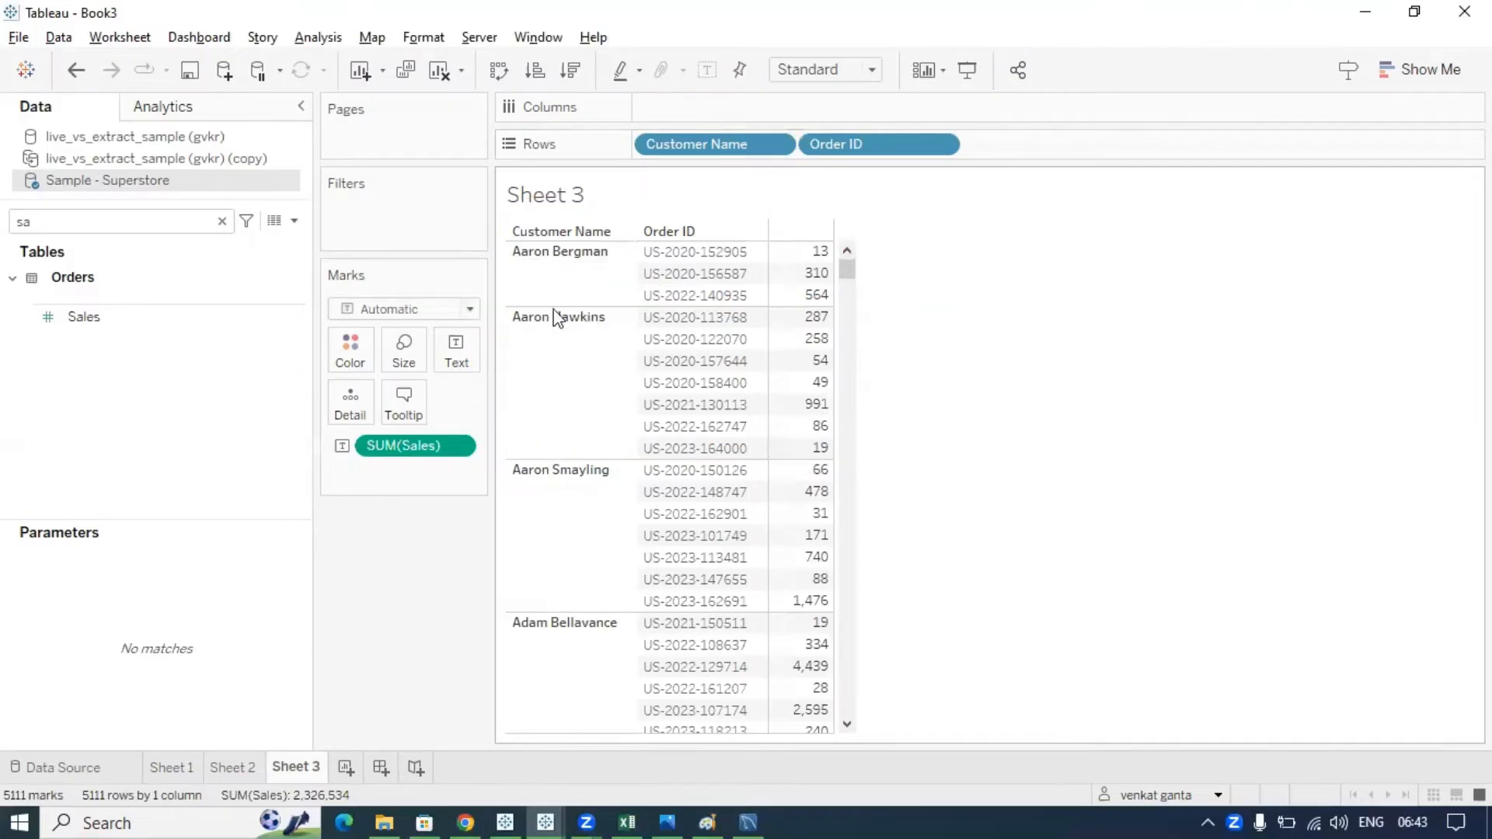
{"action": "left_click", "coordinate": [346, 769]}
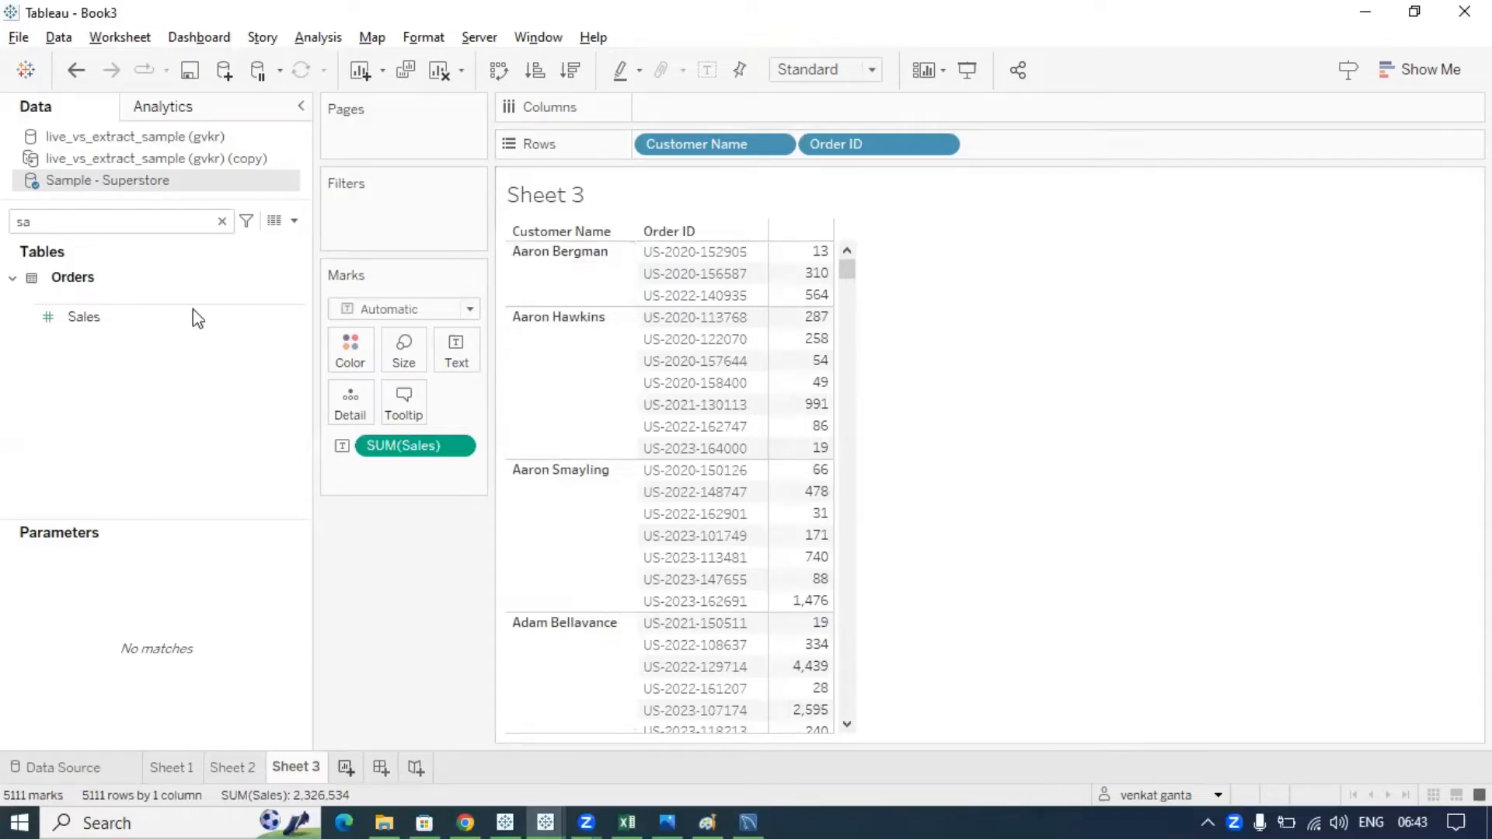
{"action": "left_click", "coordinate": [194, 316]}
- Put Region and Category on Rows of Sheet 4 with SUM(Sales) as text
{"action": "left_click", "coordinate": [157, 232]}
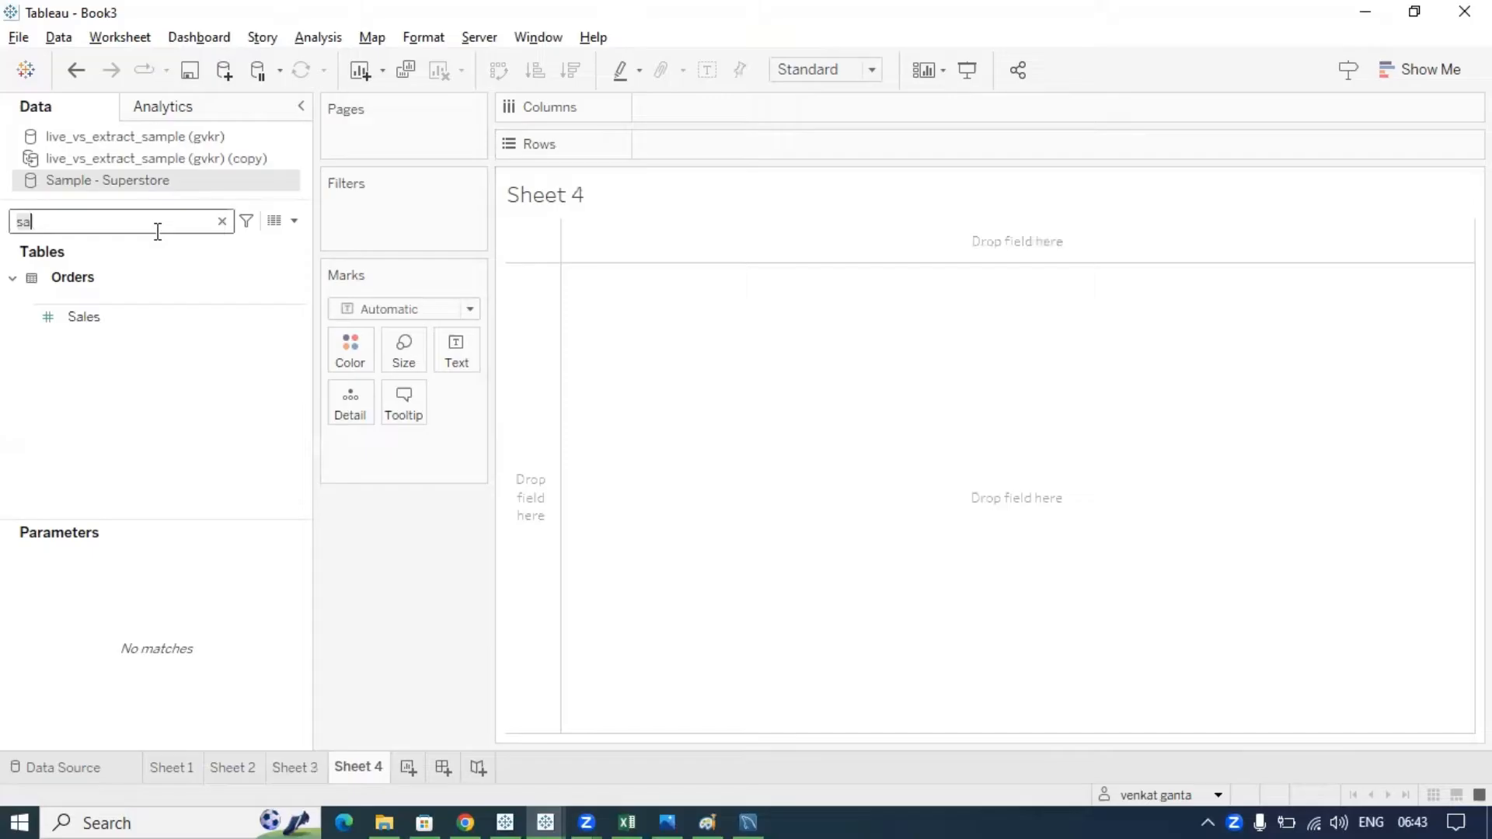
{"action": "key", "text": "BackSpace"}
{"action": "key", "text": "BackSpace"}
{"action": "type", "text": "reg"}
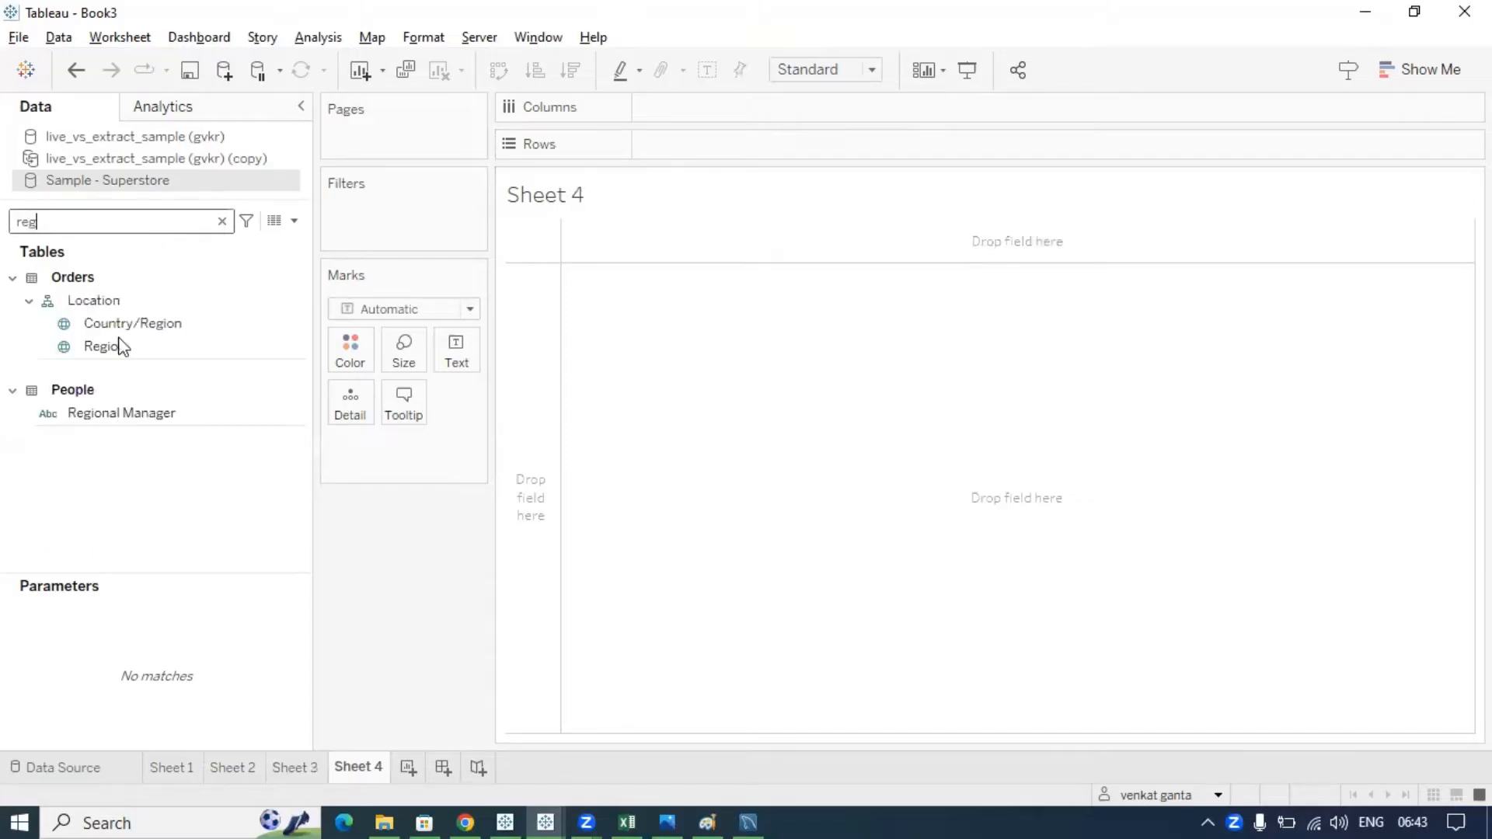
{"action": "mouse_move", "coordinate": [117, 345]}
{"action": "left_mouse_down"}
{"action": "mouse_move", "coordinate": [585, 228]}
{"action": "mouse_move", "coordinate": [661, 146]}
{"action": "left_mouse_up"}
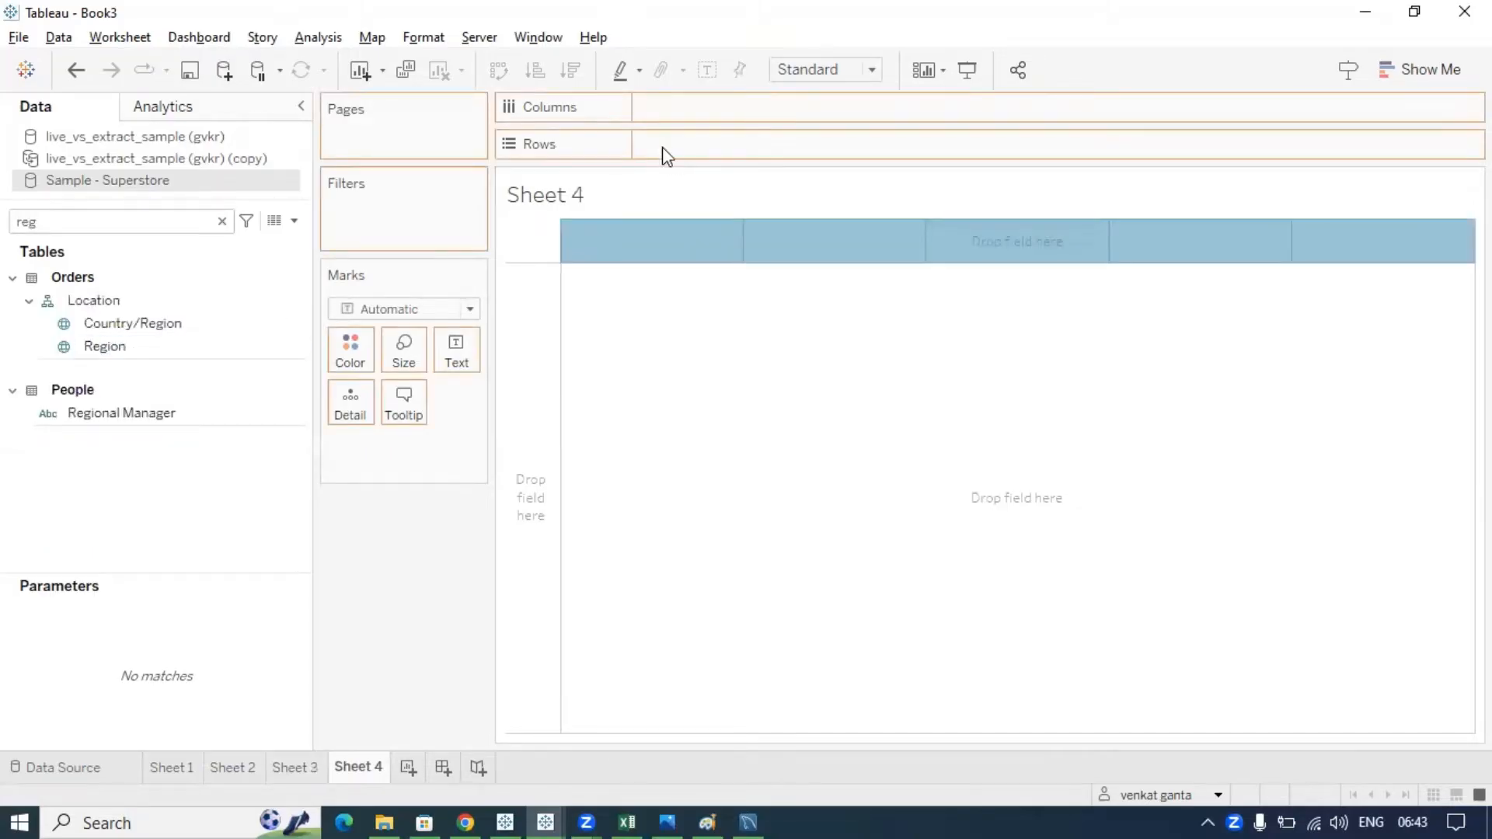
{"action": "double_click", "coordinate": [206, 219]}
{"action": "type", "text": "cat"}
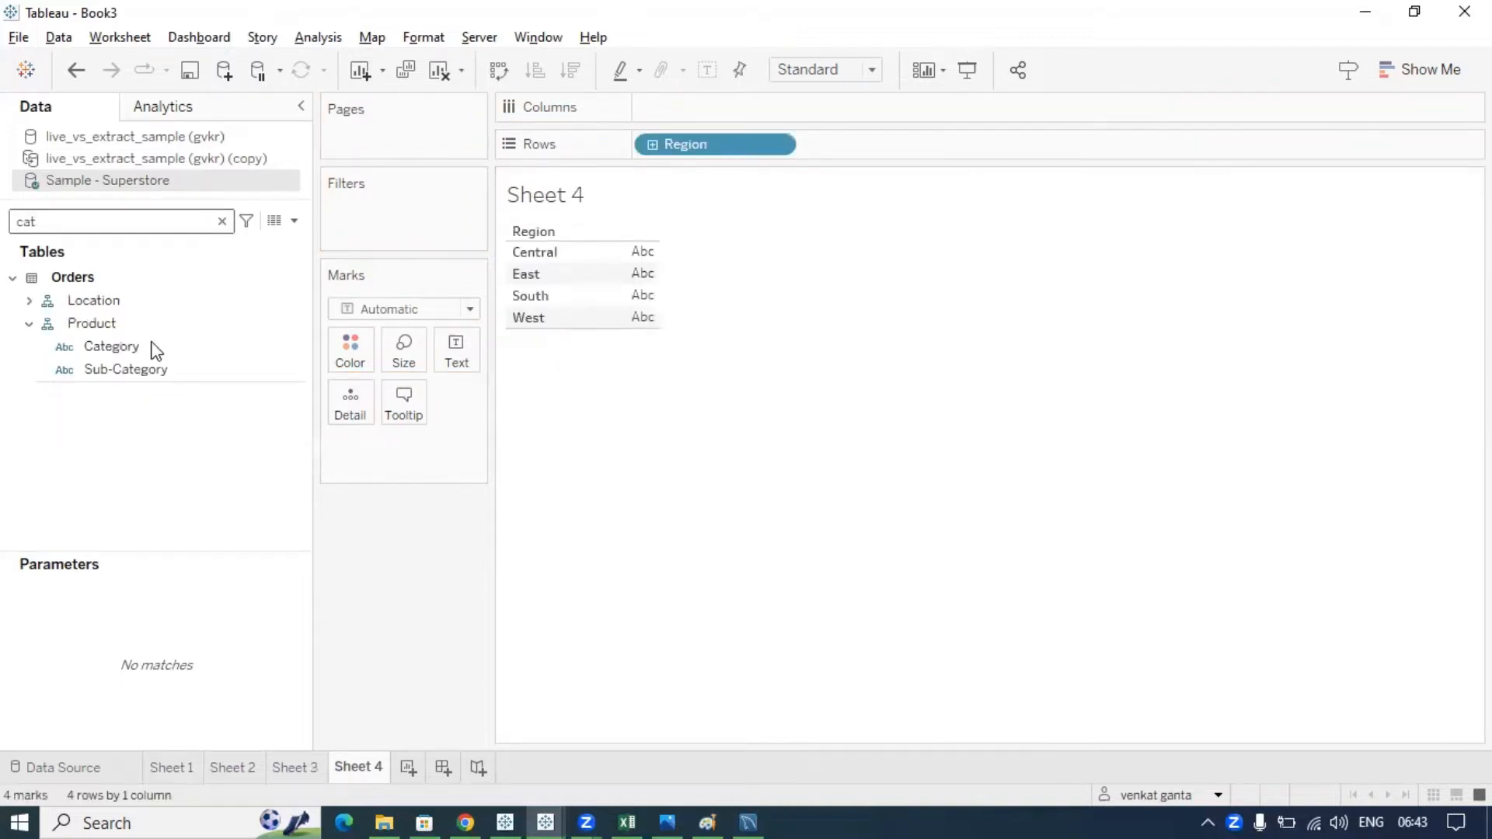
{"action": "left_click_drag", "start_coordinate": [153, 347], "coordinate": [140, 227]}
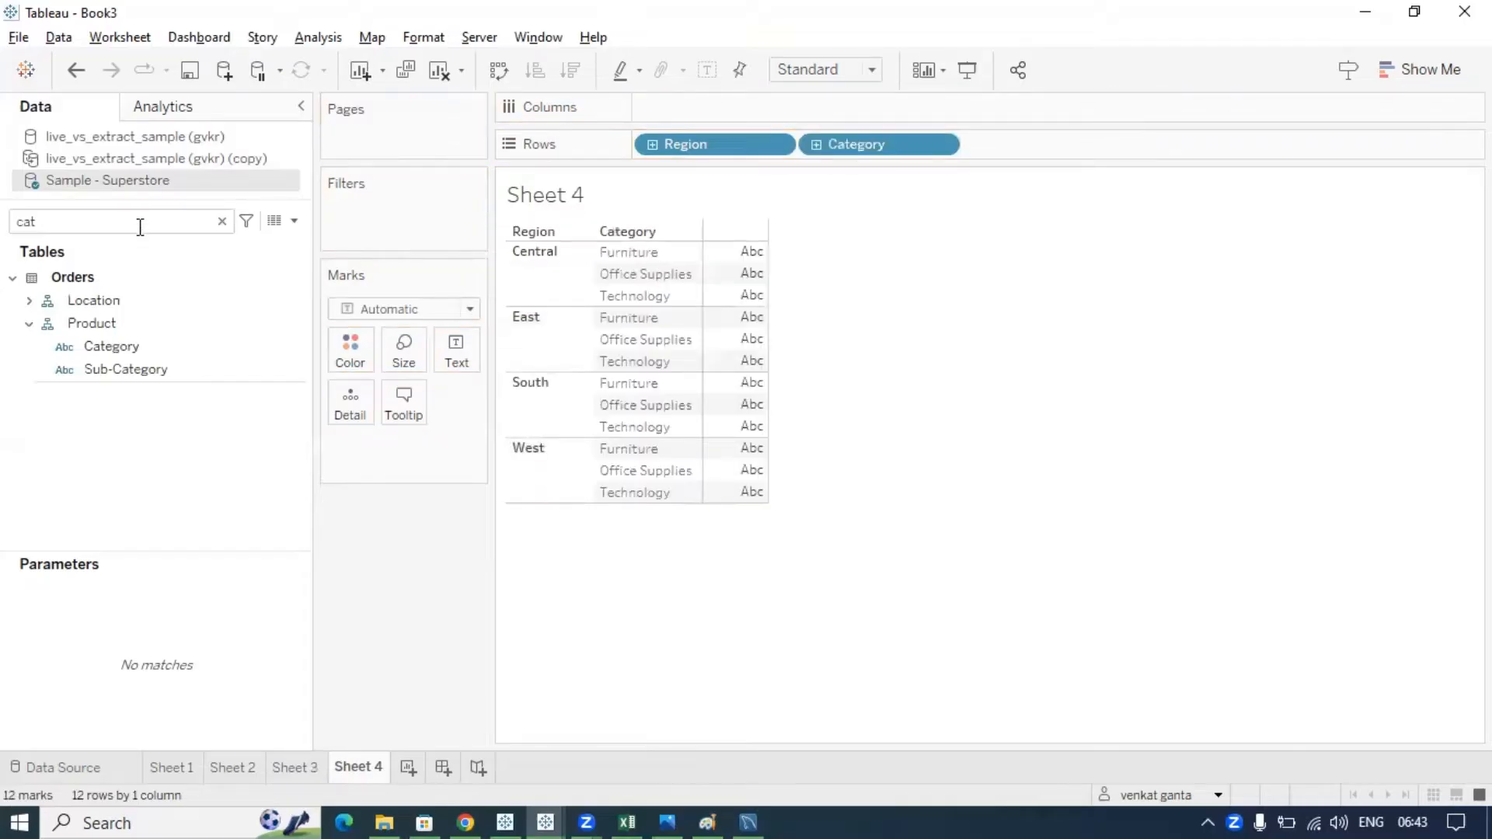
{"action": "key", "text": "BackSpace"}
{"action": "key", "text": "BackSpace"}
{"action": "key", "text": "BackSpace"}
{"action": "type", "text": "sa"}
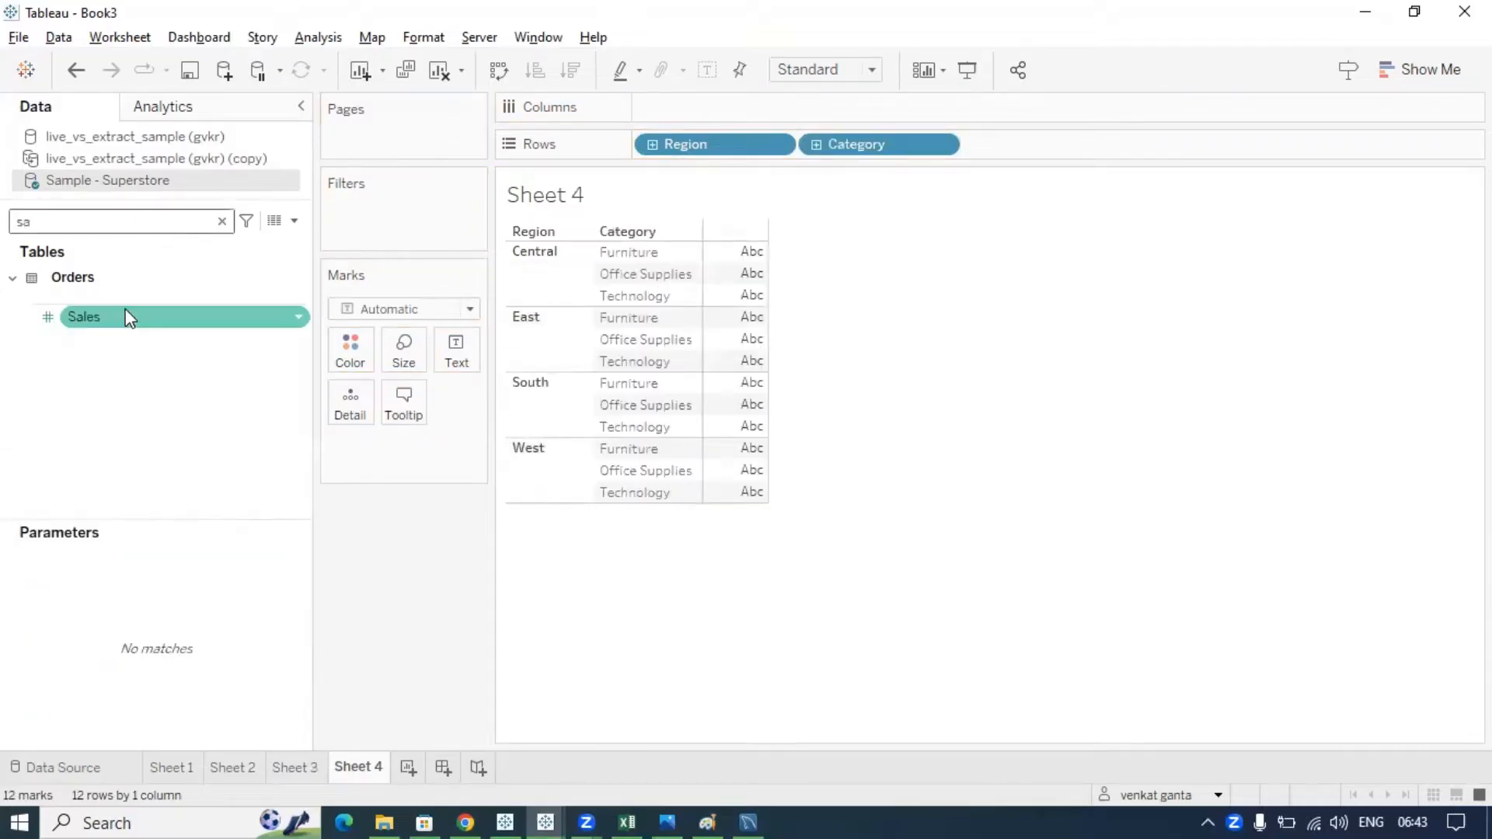
{"action": "left_click_drag", "start_coordinate": [128, 319], "coordinate": [777, 536]}
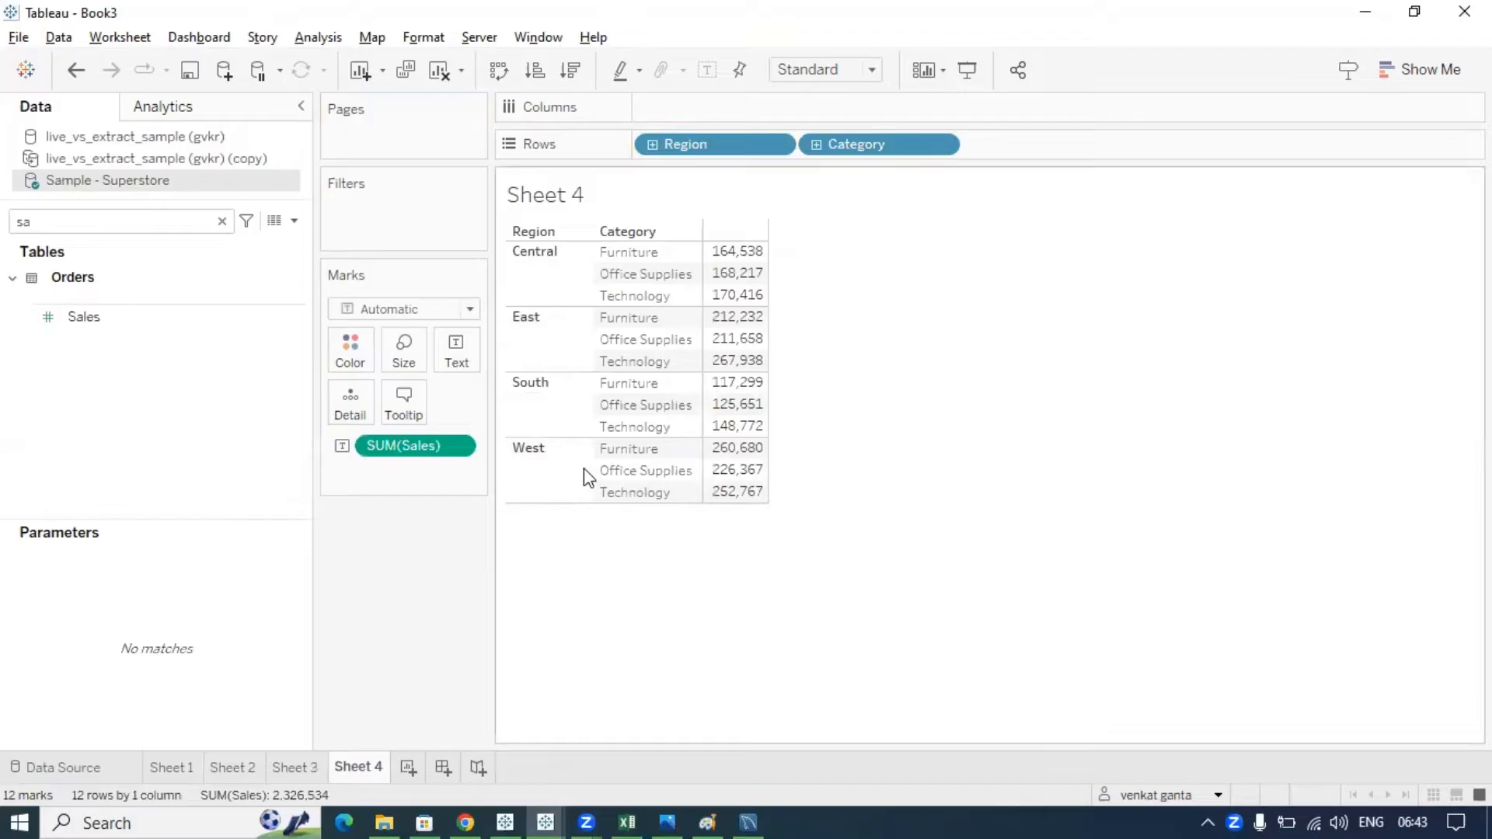
- Add Regional Manager as the first row field and widen the Region column
{"action": "left_click", "coordinate": [189, 216]}
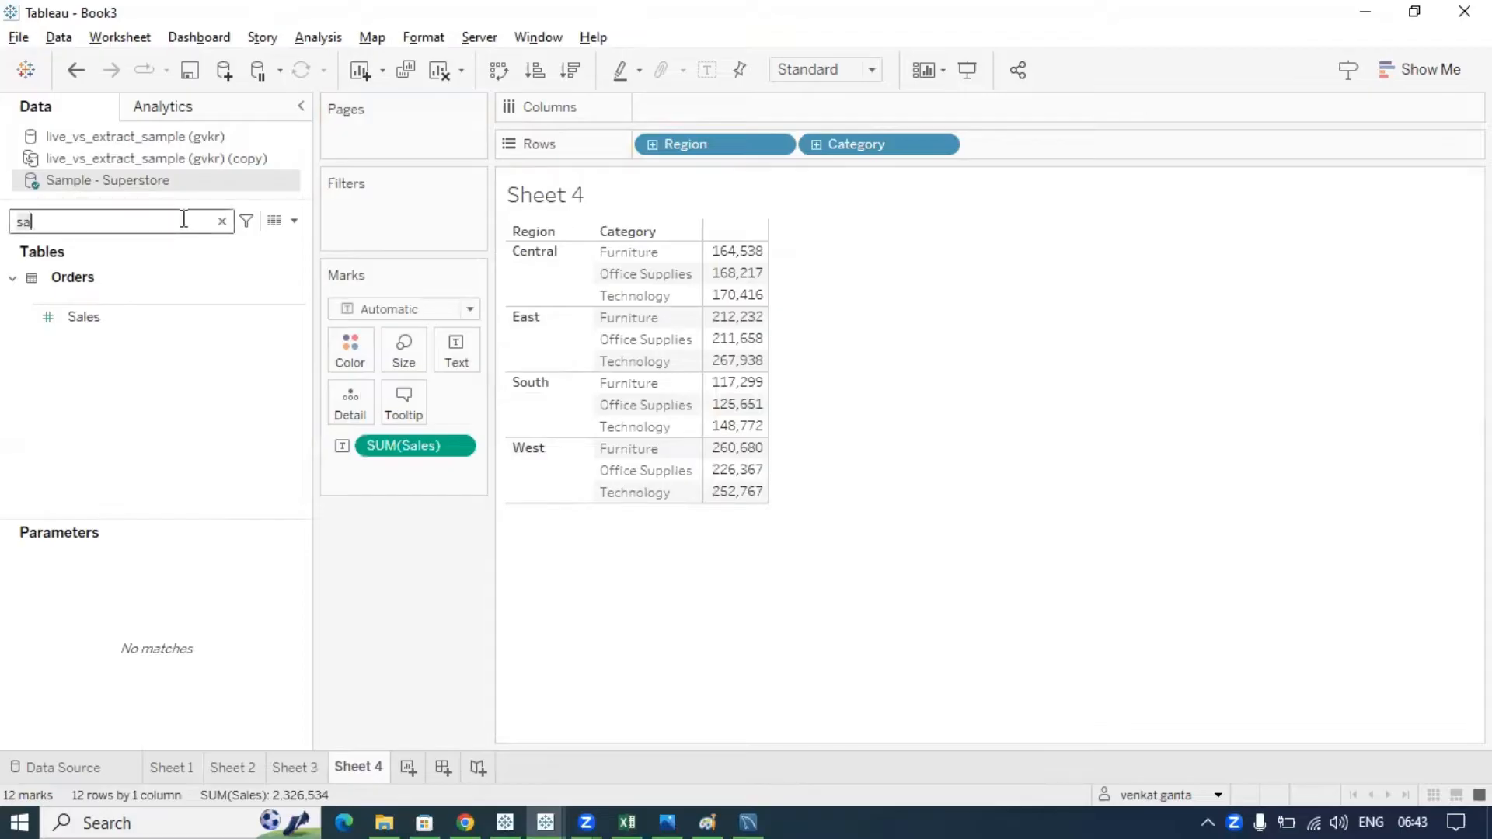
{"action": "key", "text": "BackSpace"}
{"action": "key", "text": "BackSpace"}
{"action": "type", "text": "ma"}
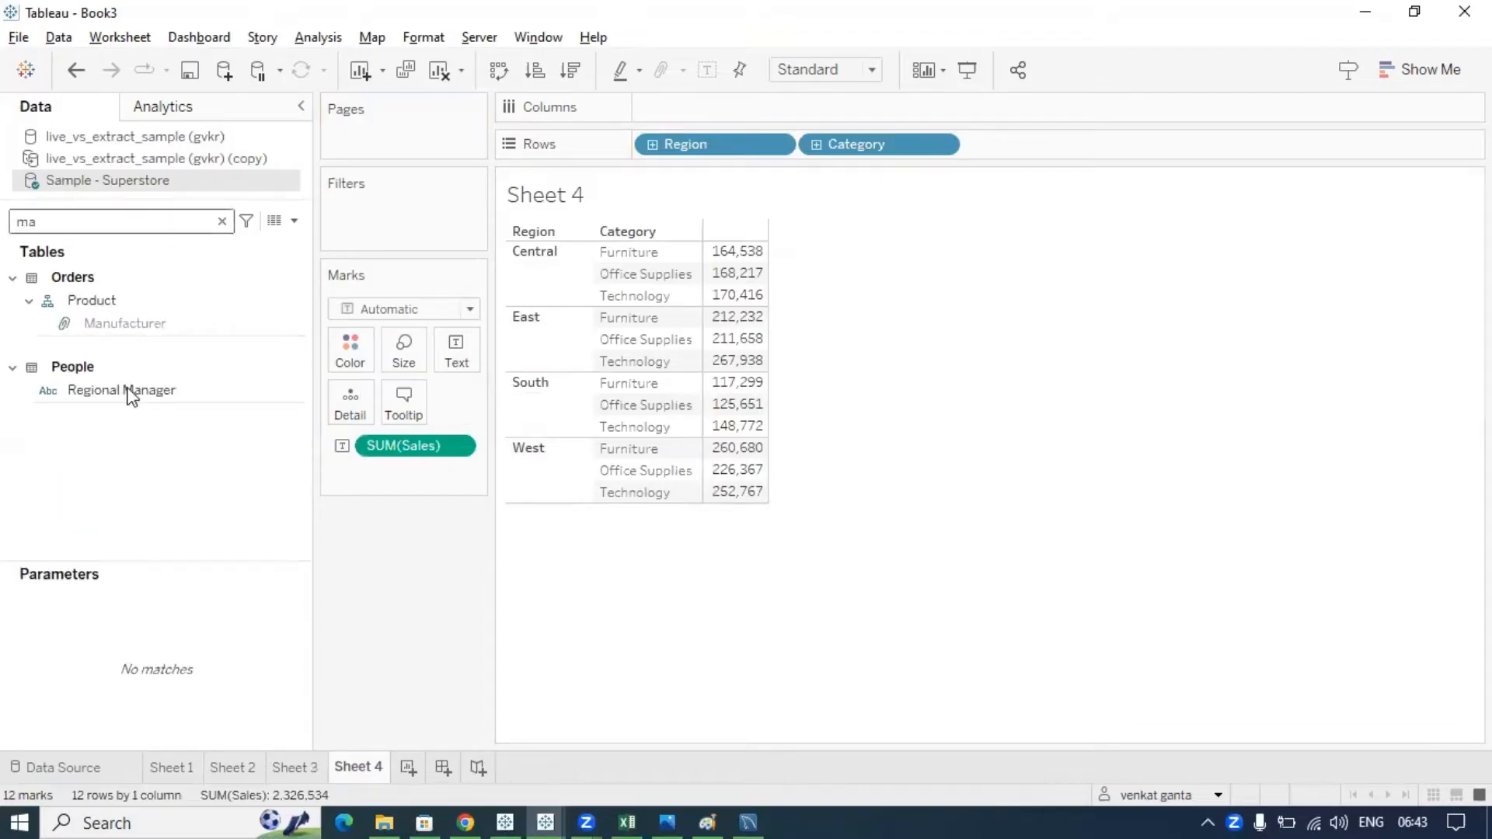
{"action": "left_click", "coordinate": [127, 388]}
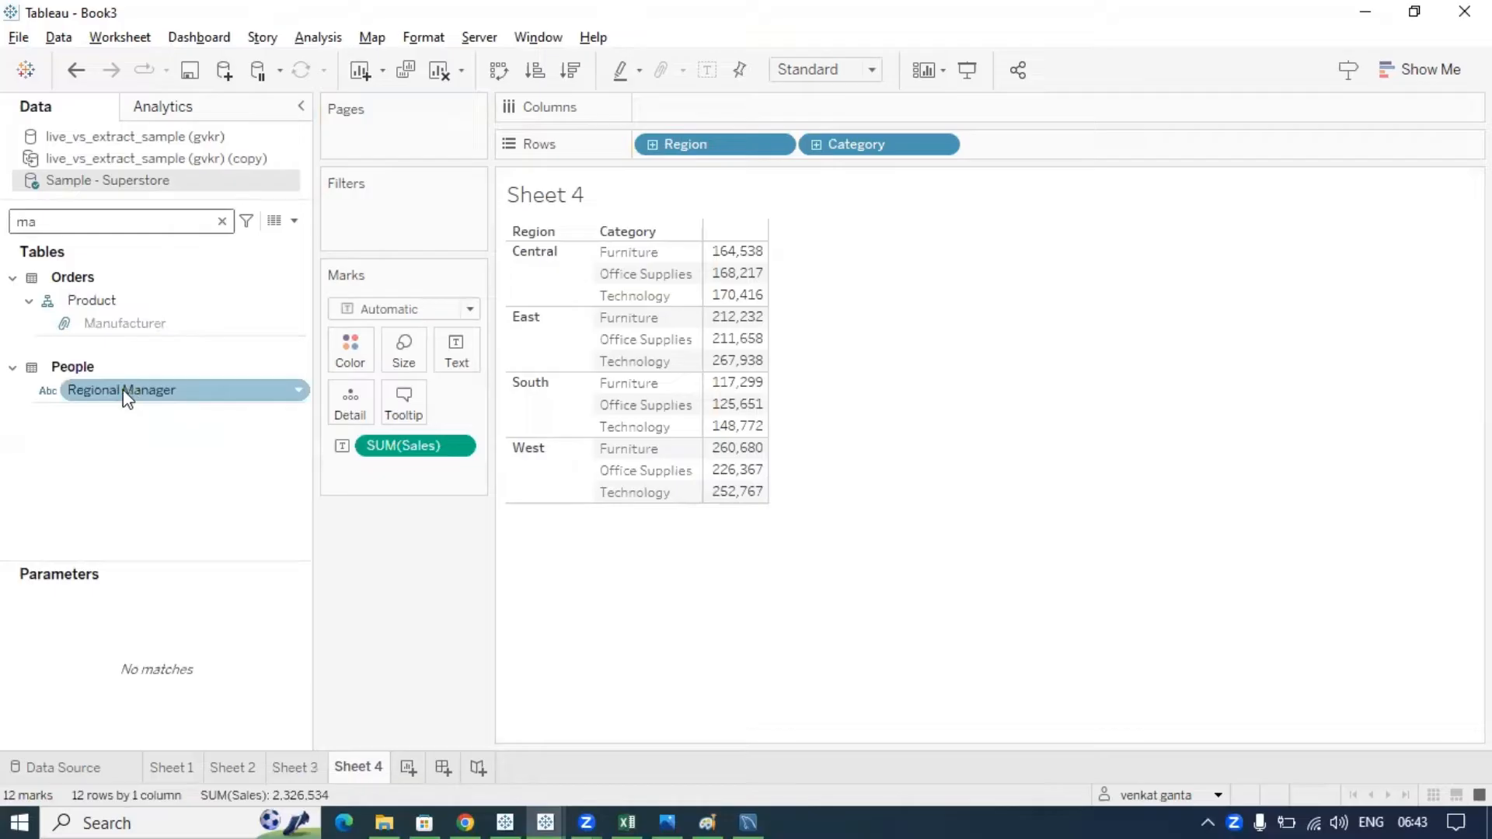
{"action": "mouse_move", "coordinate": [127, 397]}
{"action": "left_mouse_down"}
{"action": "mouse_move", "coordinate": [594, 211]}
{"action": "mouse_move", "coordinate": [650, 148]}
{"action": "left_mouse_up"}
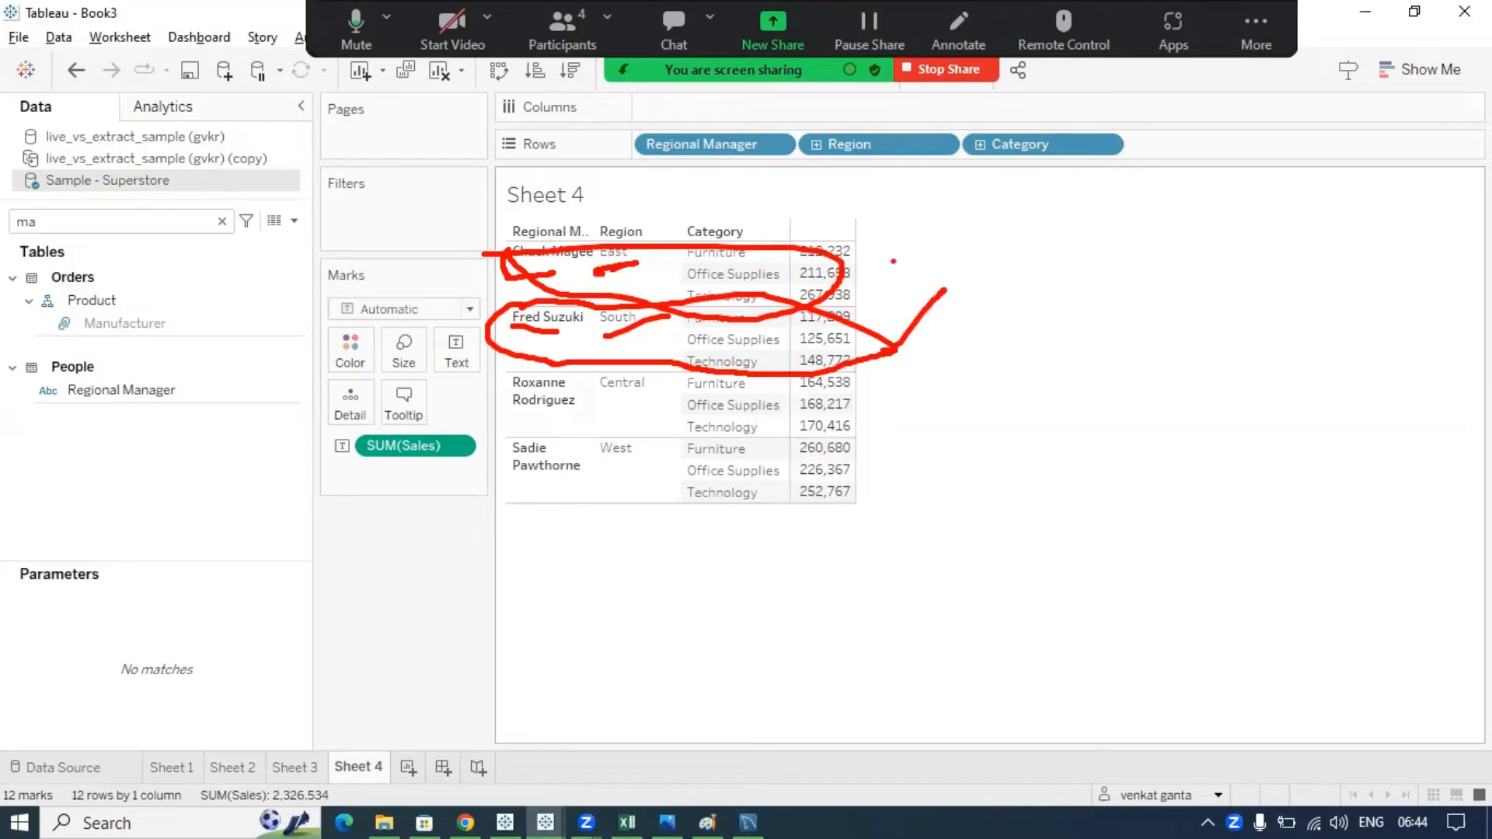
{"action": "key", "text": "Escape"}
{"action": "left_click_drag", "start_coordinate": [593, 355], "coordinate": [619, 355]}
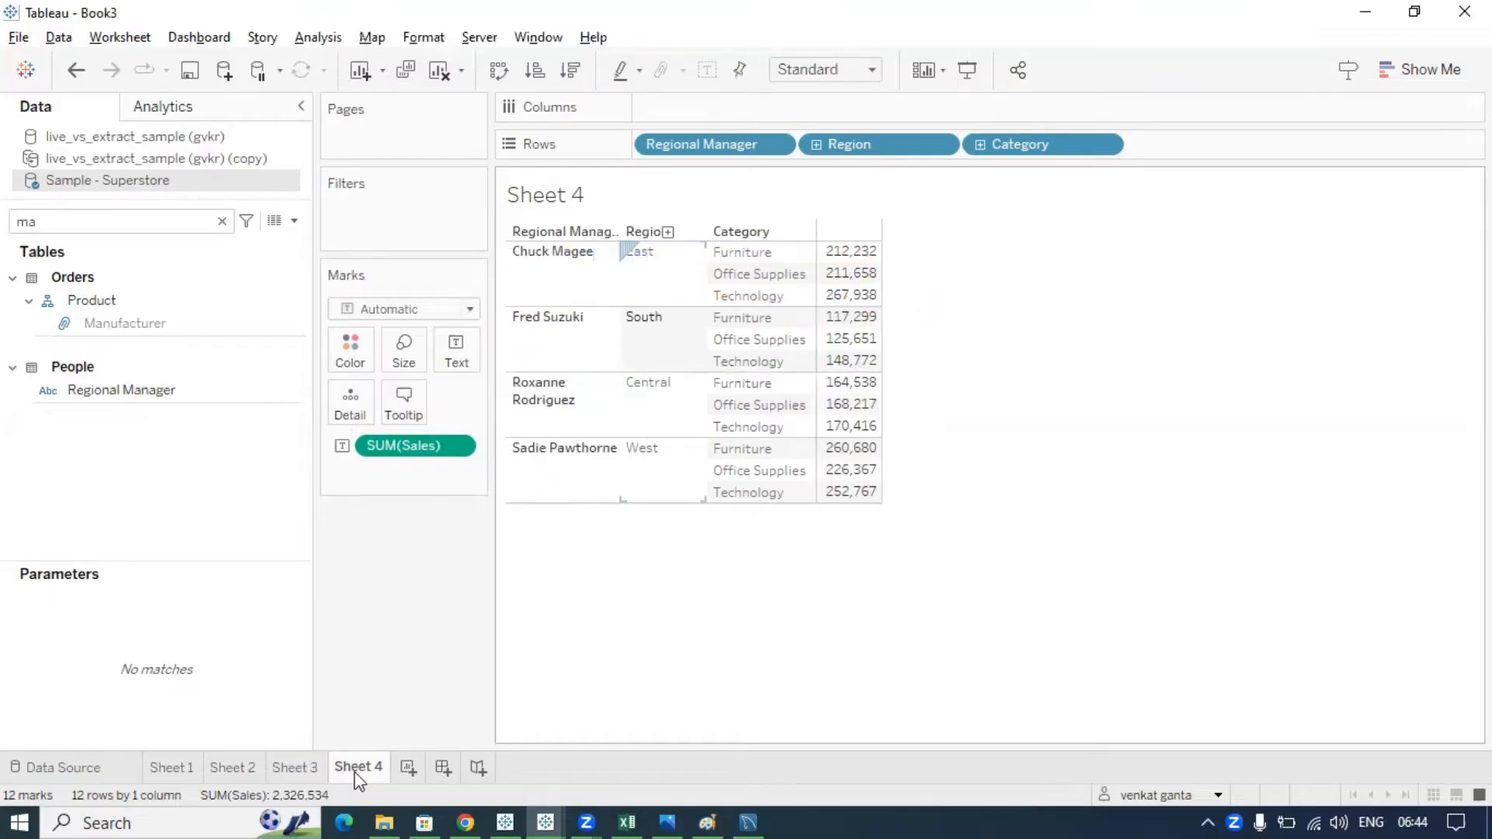
- Check Sheet 3, return to Sheet 4, add blank Sheet 5, and bring up the Chrome notes
{"action": "left_click", "coordinate": [317, 769]}
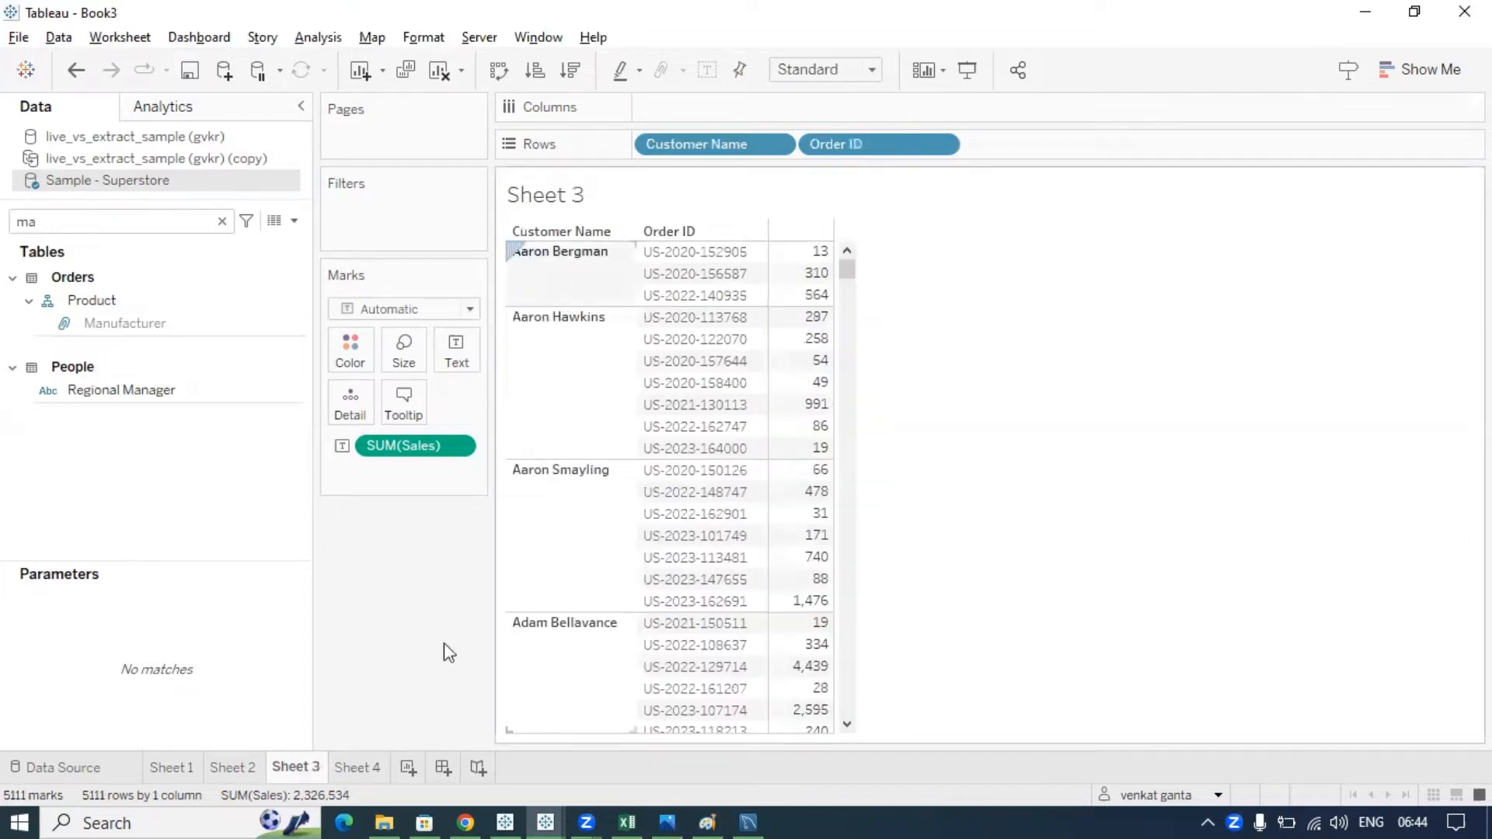
{"action": "left_click", "coordinate": [357, 769]}
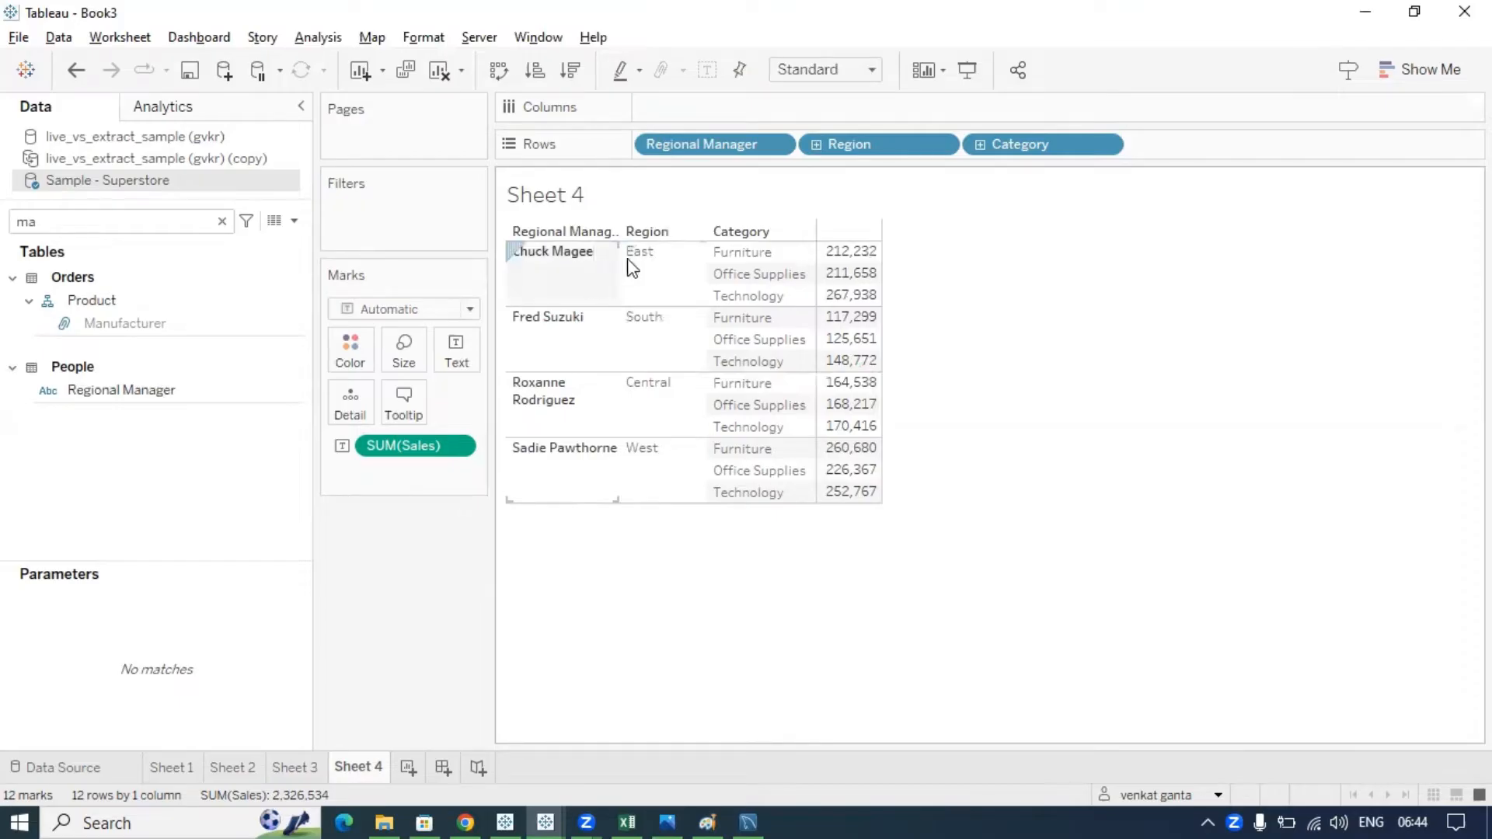
{"action": "left_click", "coordinate": [410, 768]}
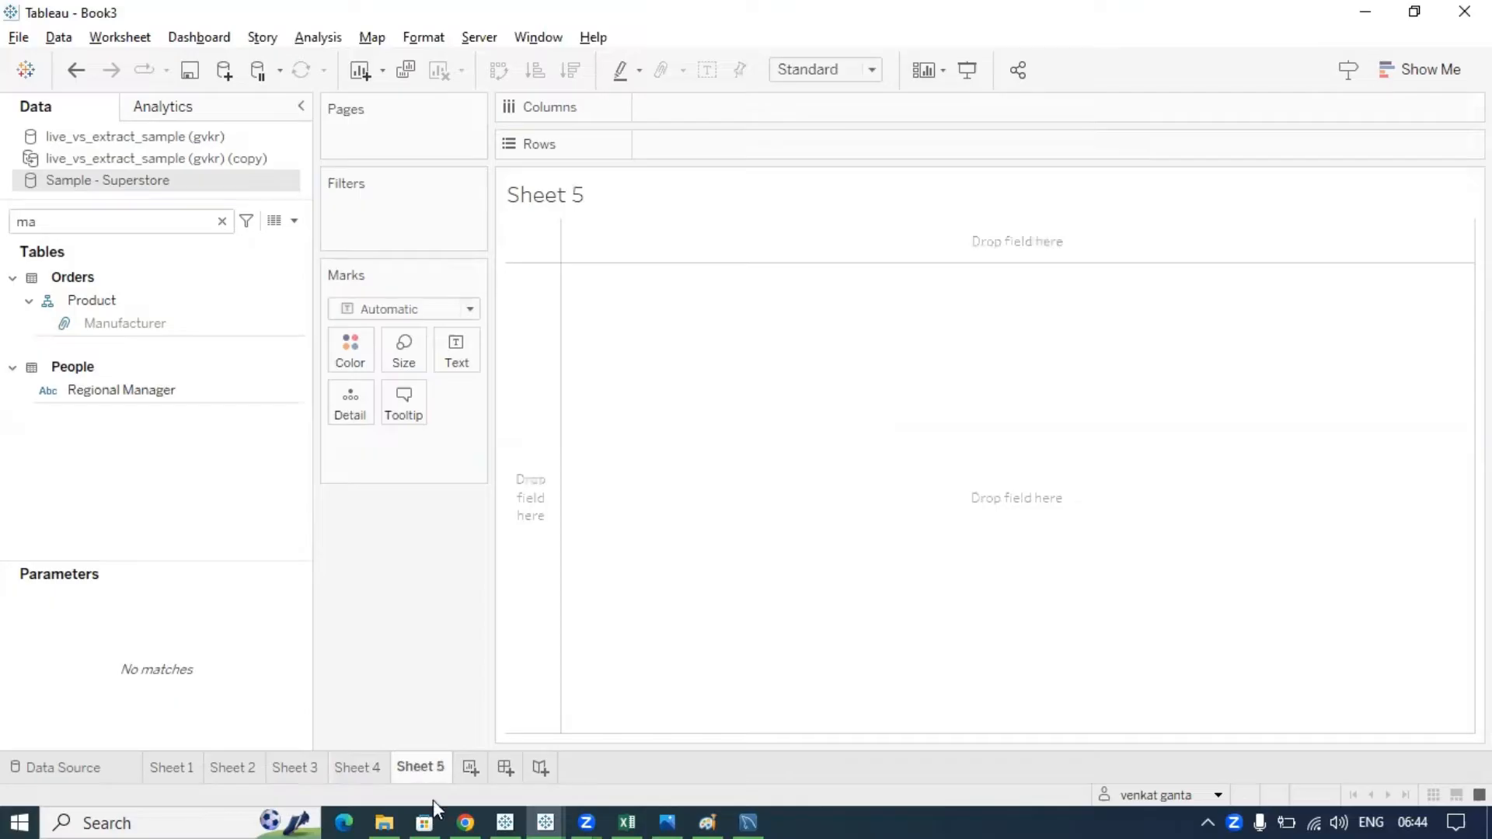
{"action": "left_click", "coordinate": [461, 816]}
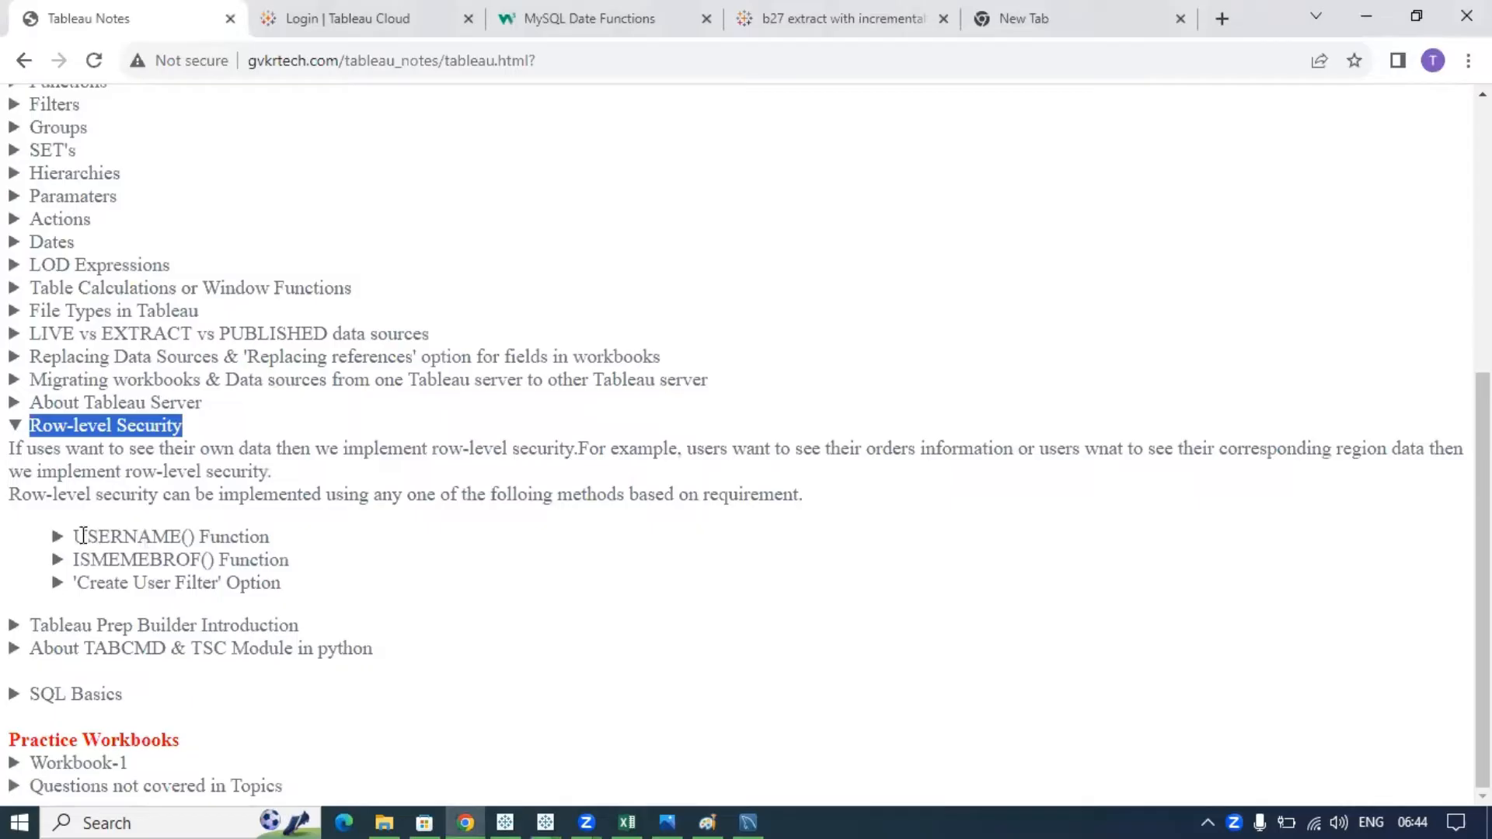
- Highlight the USERNAME(), Create User Filter and ISMEMEBROF() method names, collapsing their notes
{"action": "left_click_drag", "start_coordinate": [86, 536], "coordinate": [195, 538]}
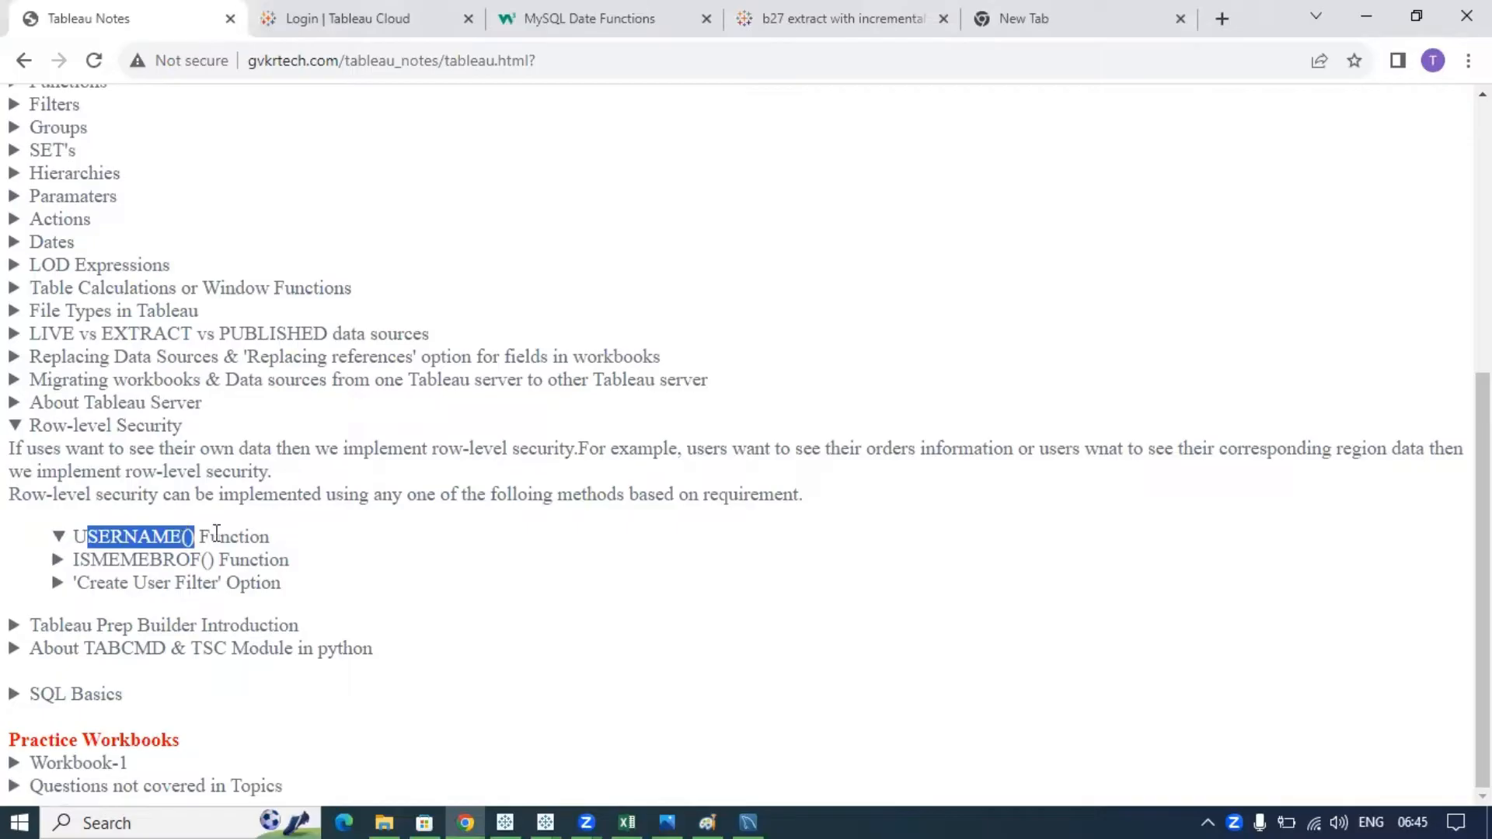
{"action": "left_click", "coordinate": [177, 545]}
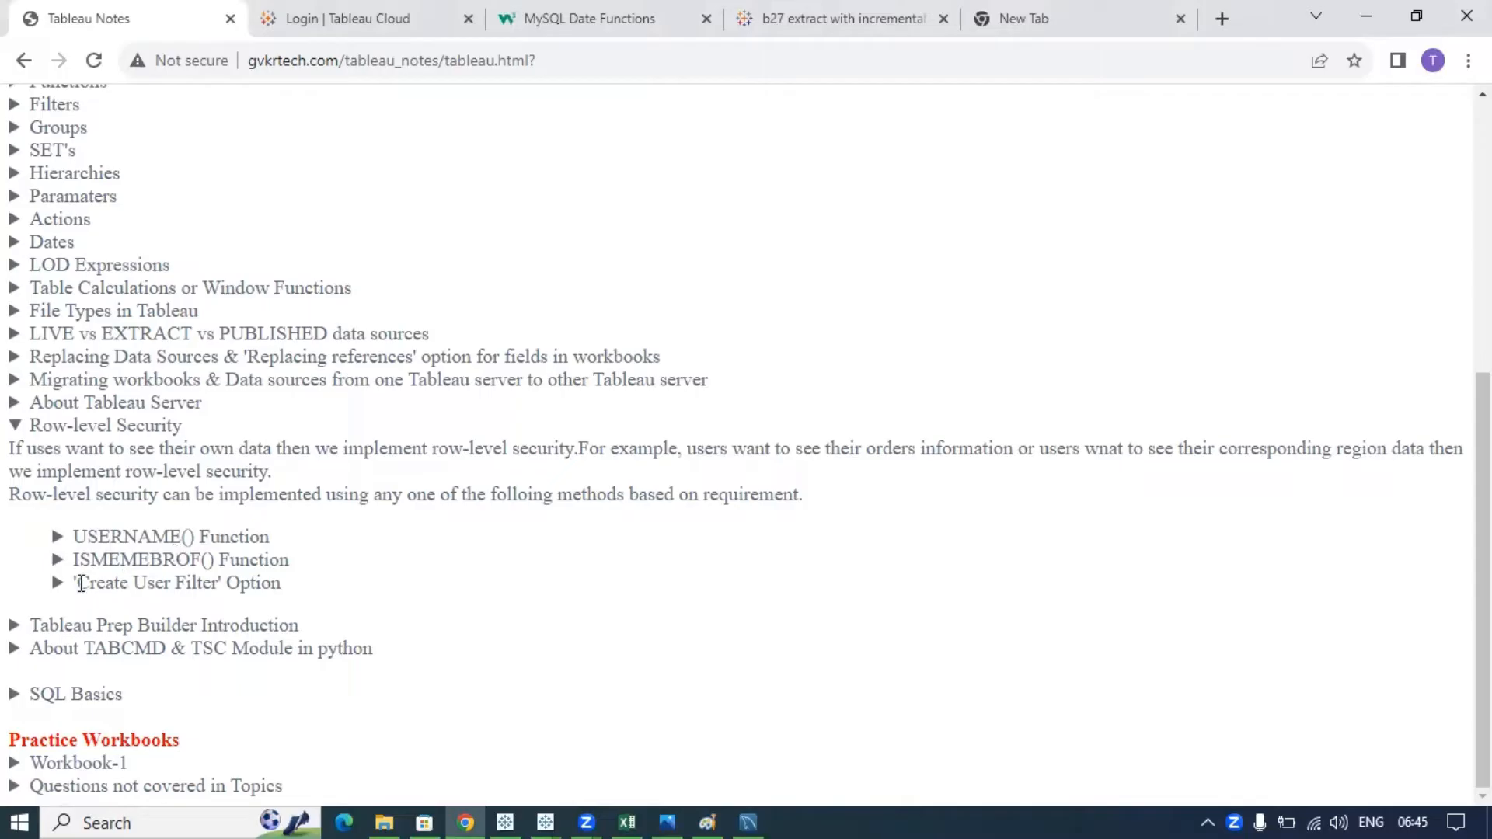
{"action": "left_click_drag", "start_coordinate": [81, 582], "coordinate": [216, 587]}
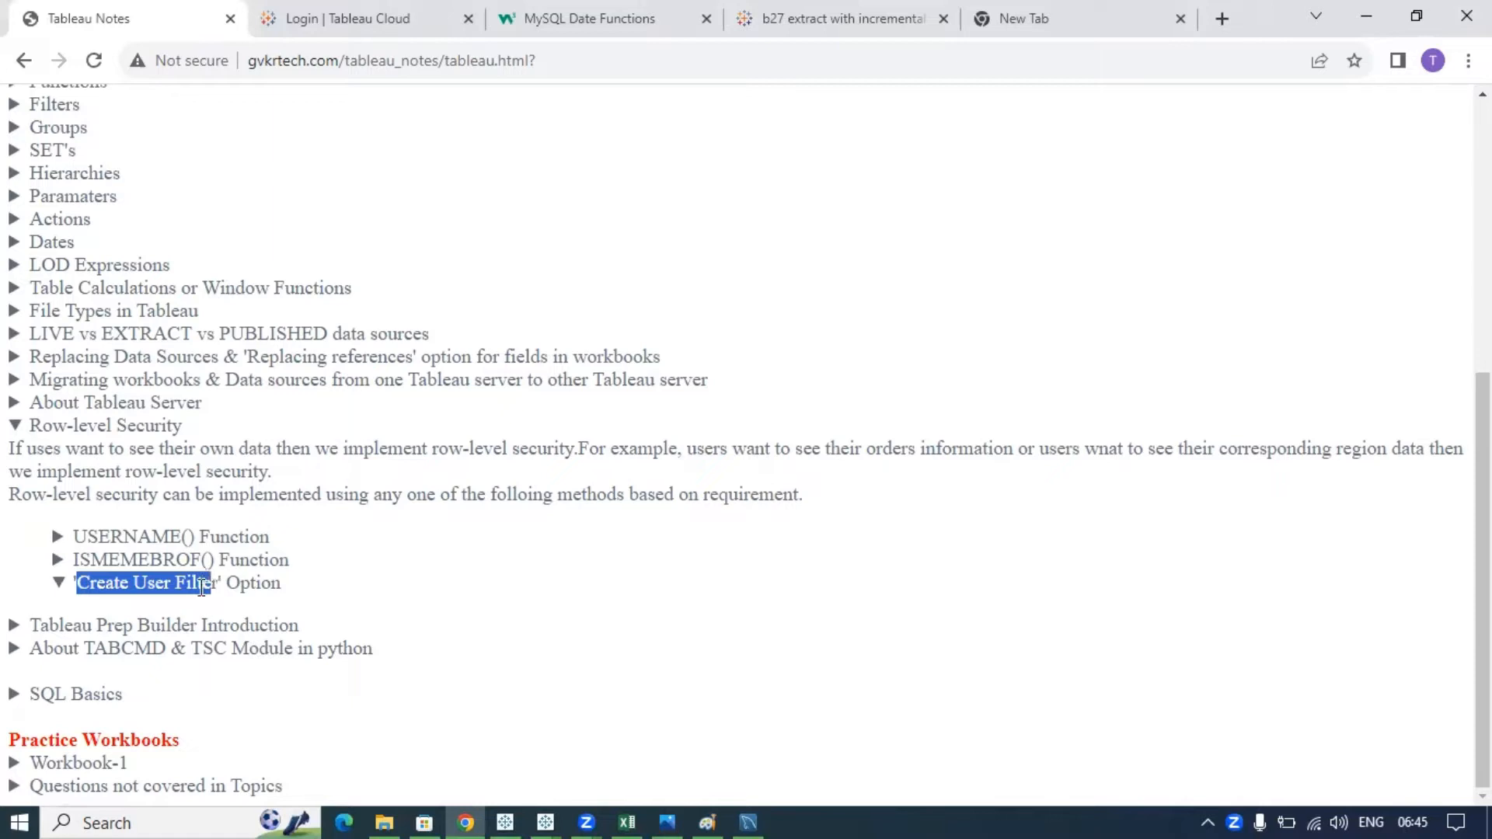
{"action": "left_click", "coordinate": [202, 586]}
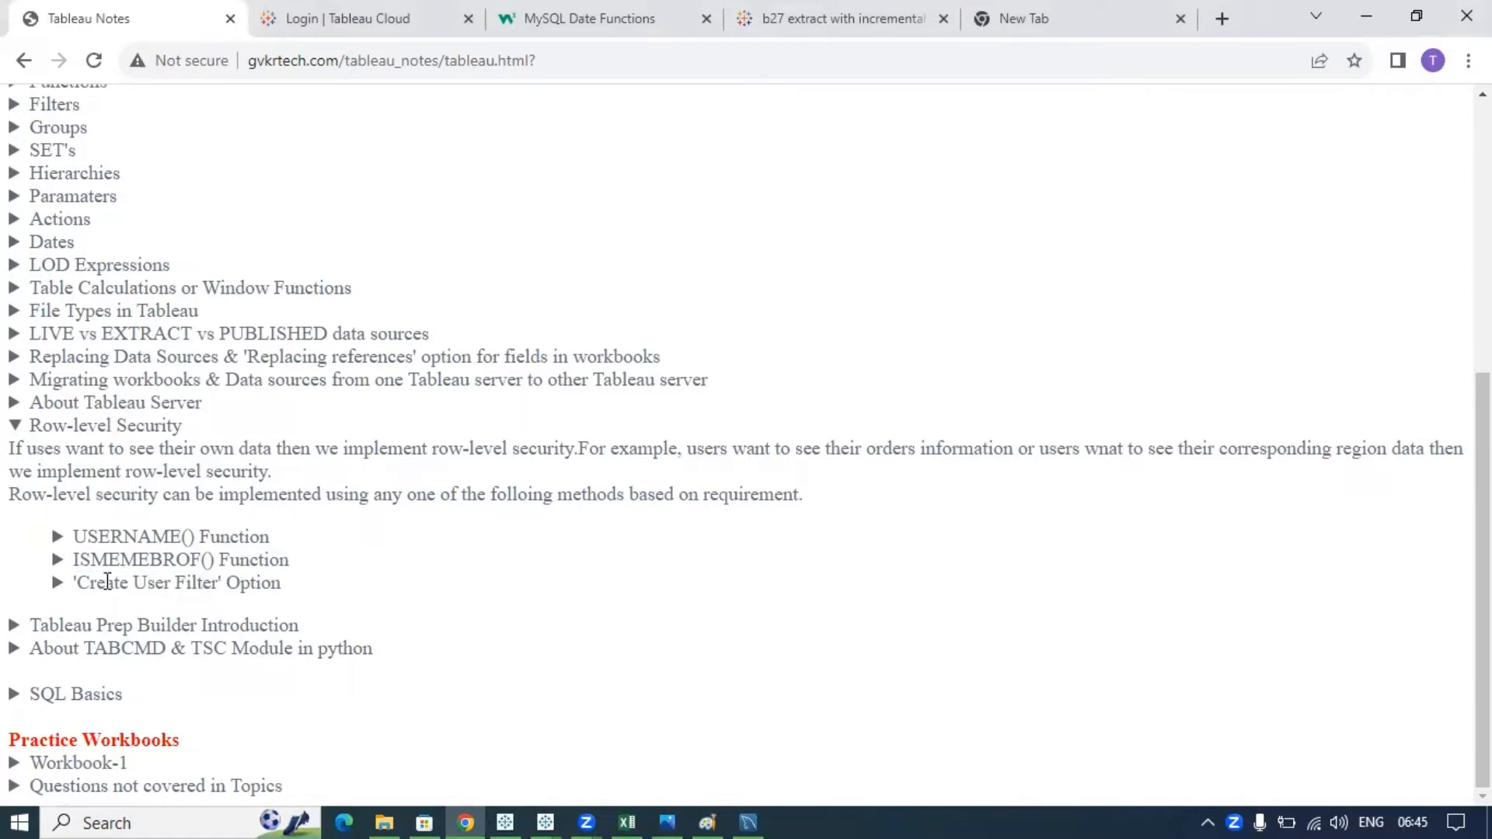
{"action": "left_click_drag", "start_coordinate": [76, 563], "coordinate": [170, 537]}
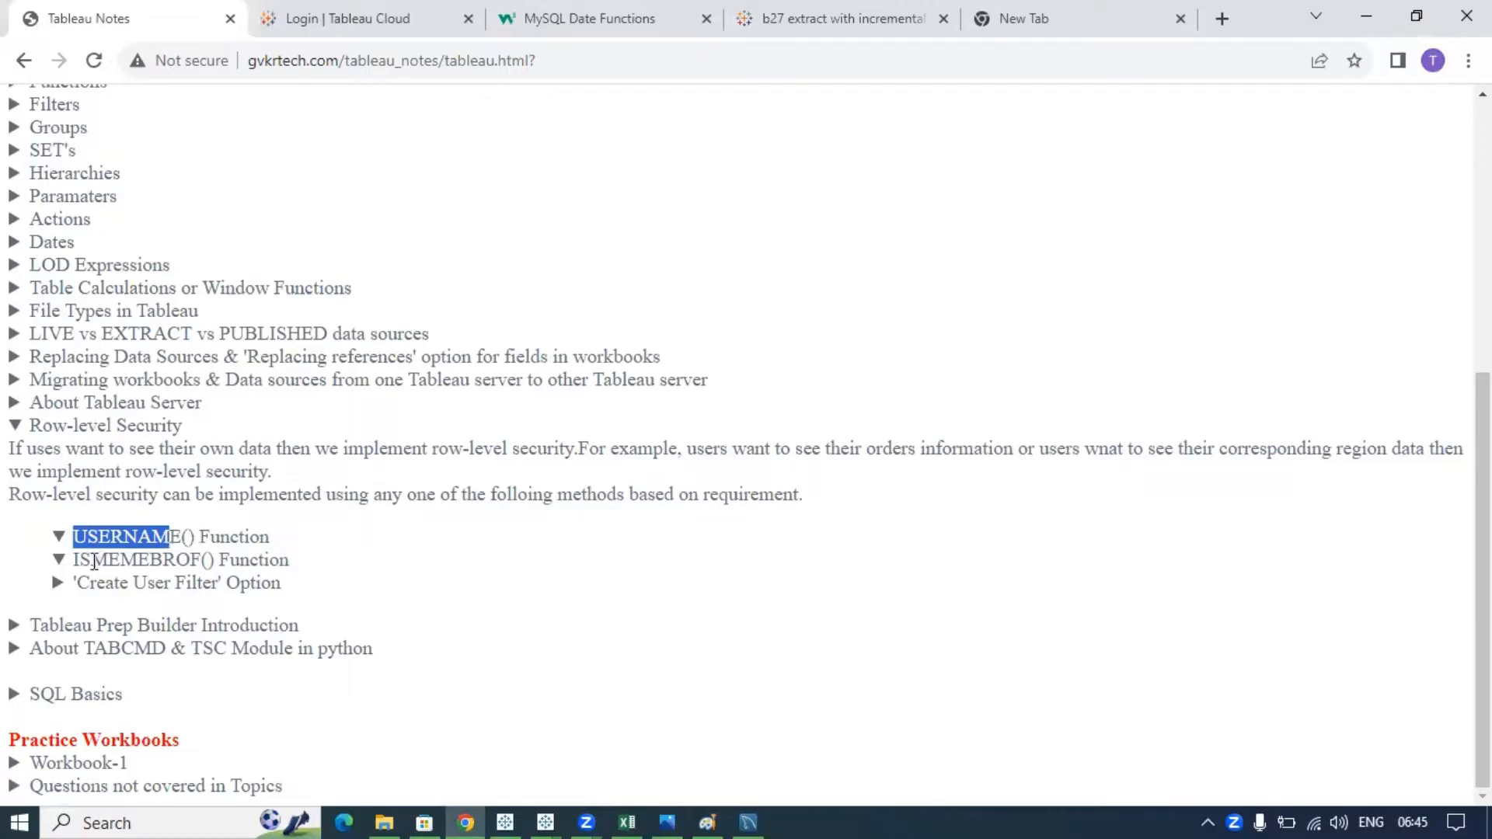
{"action": "left_click_drag", "start_coordinate": [86, 561], "coordinate": [225, 567]}
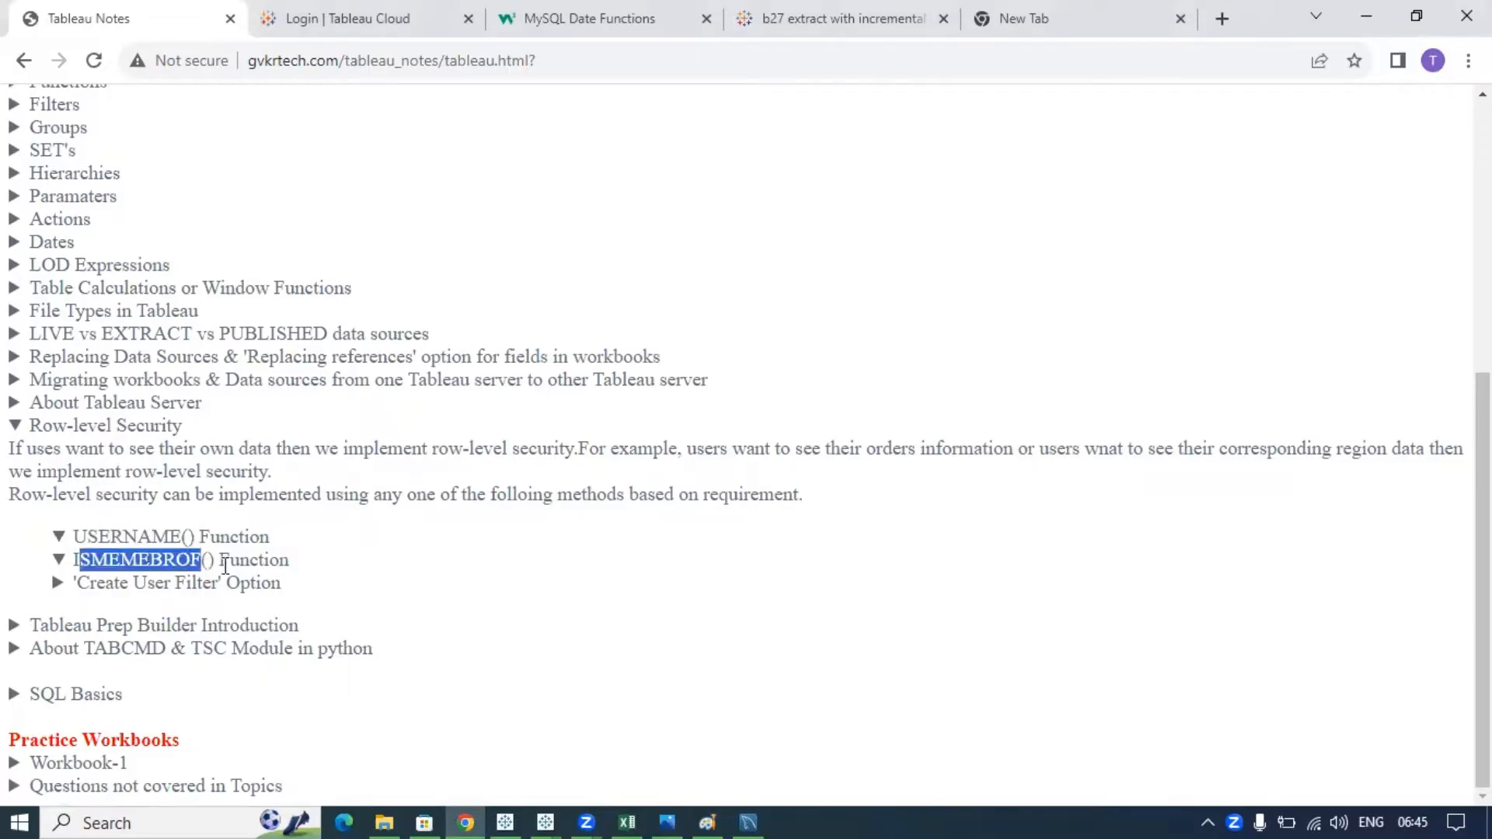
- Expand the ISMEMEBROF() and Create User Filter notes, then return to Tableau Book3
{"action": "left_click", "coordinate": [226, 566]}
{"action": "left_click", "coordinate": [190, 569]}
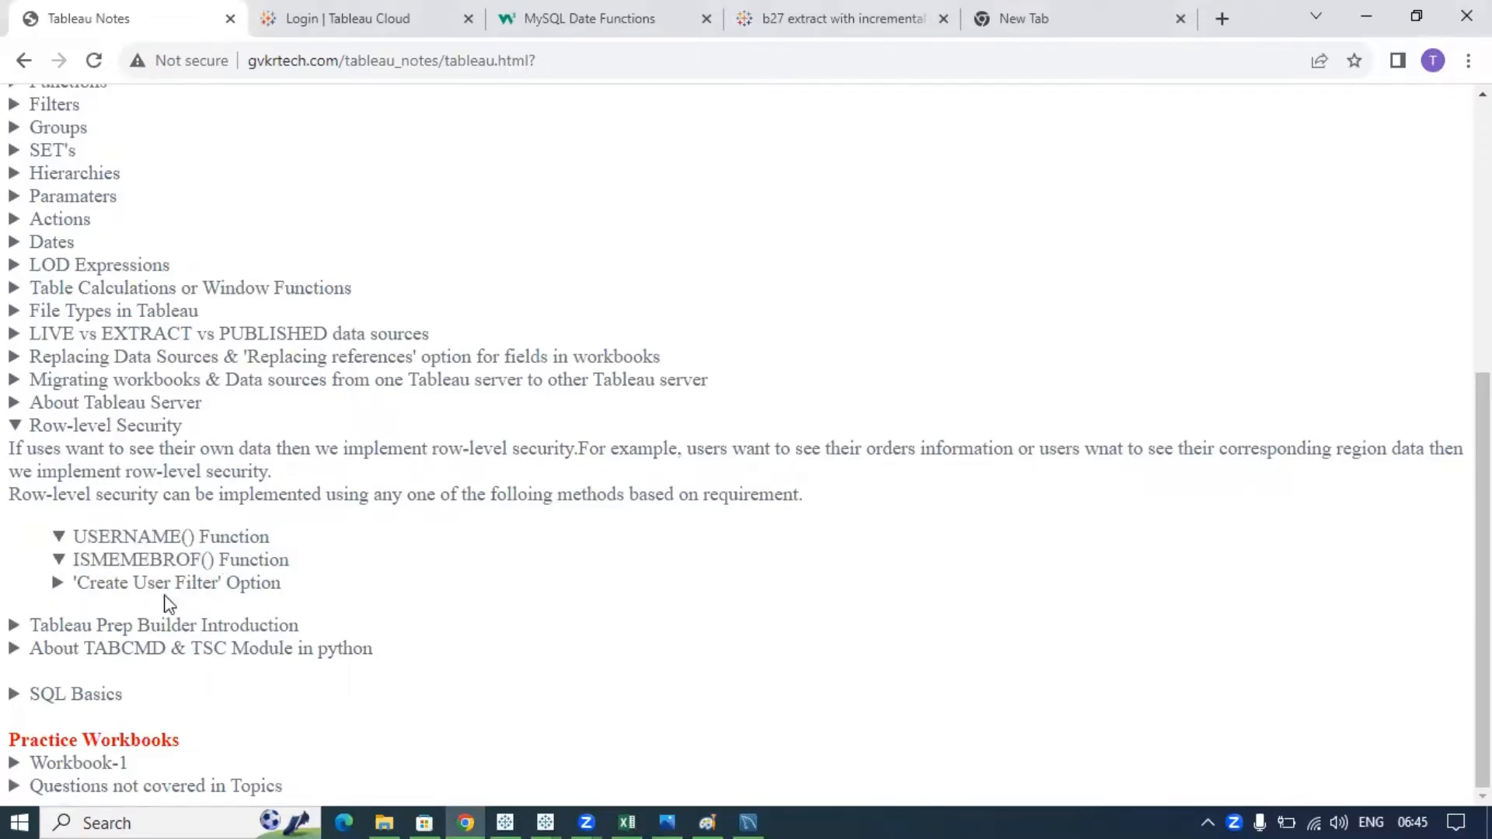
{"action": "left_click_drag", "start_coordinate": [75, 583], "coordinate": [218, 583]}
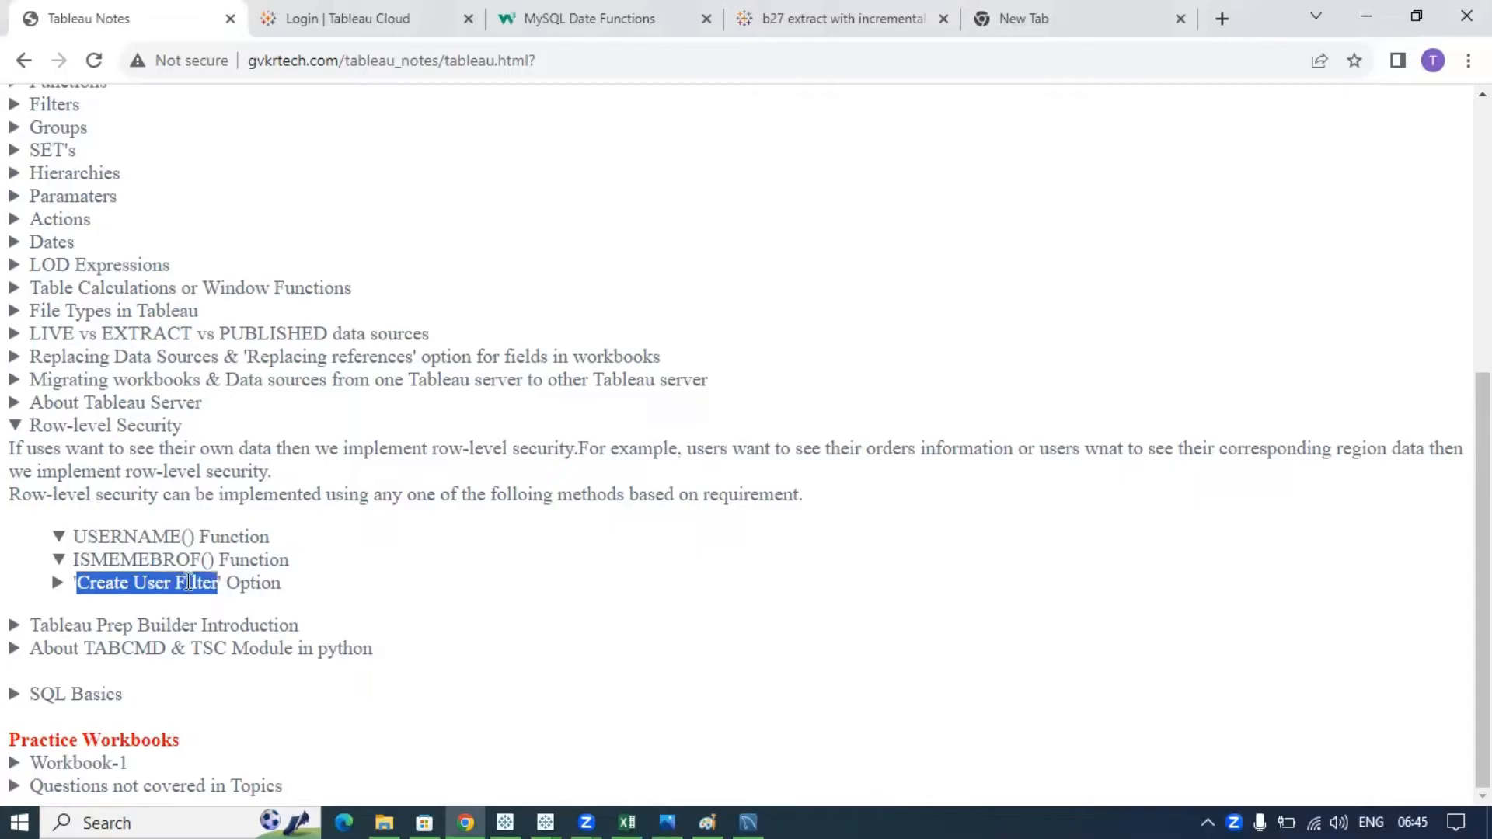
{"action": "left_click", "coordinate": [189, 582]}
{"action": "left_click", "coordinate": [77, 582]}
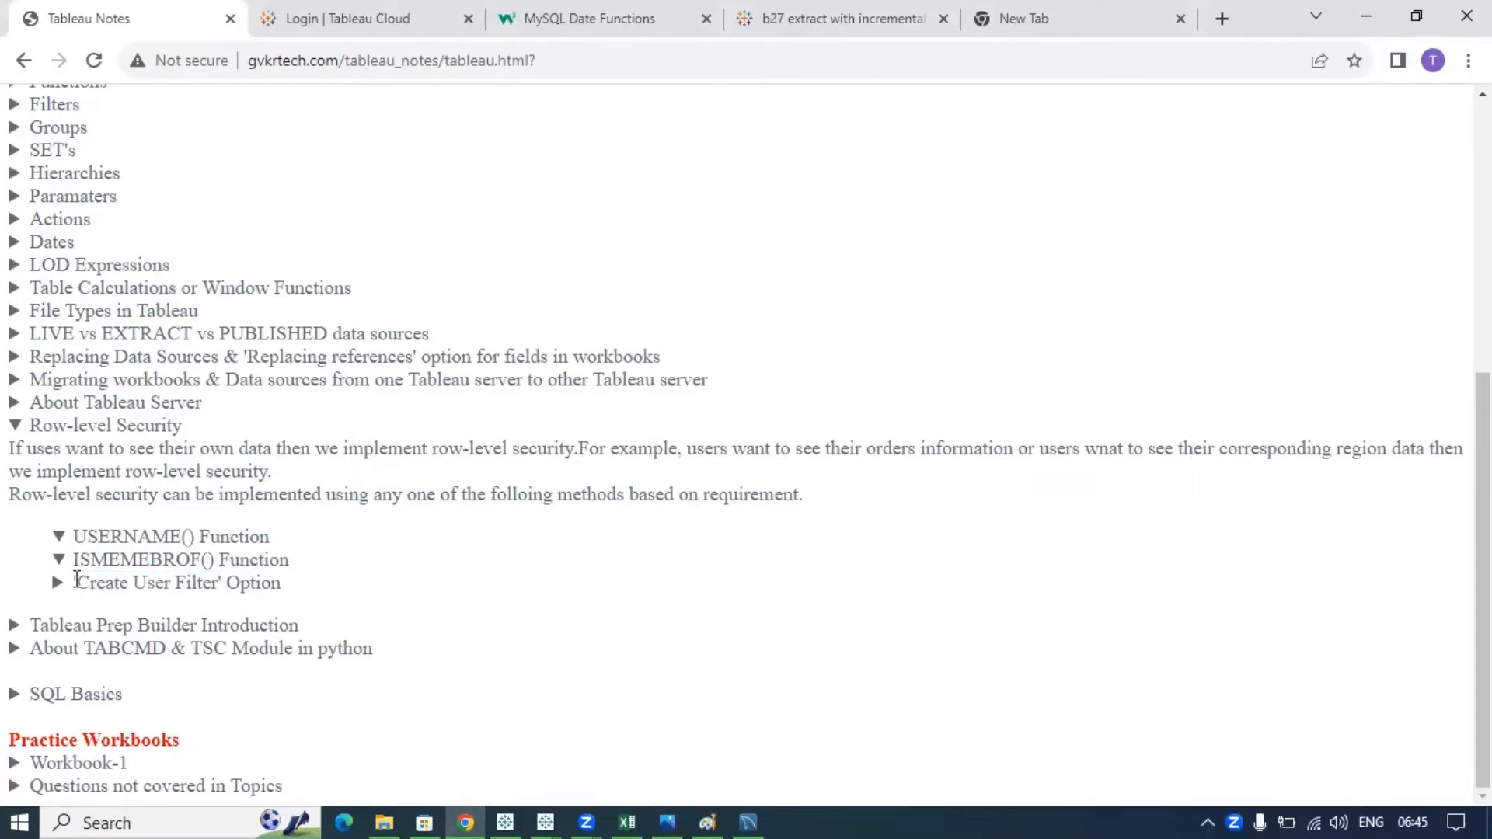
{"action": "left_click", "coordinate": [205, 582], "text": "shift"}
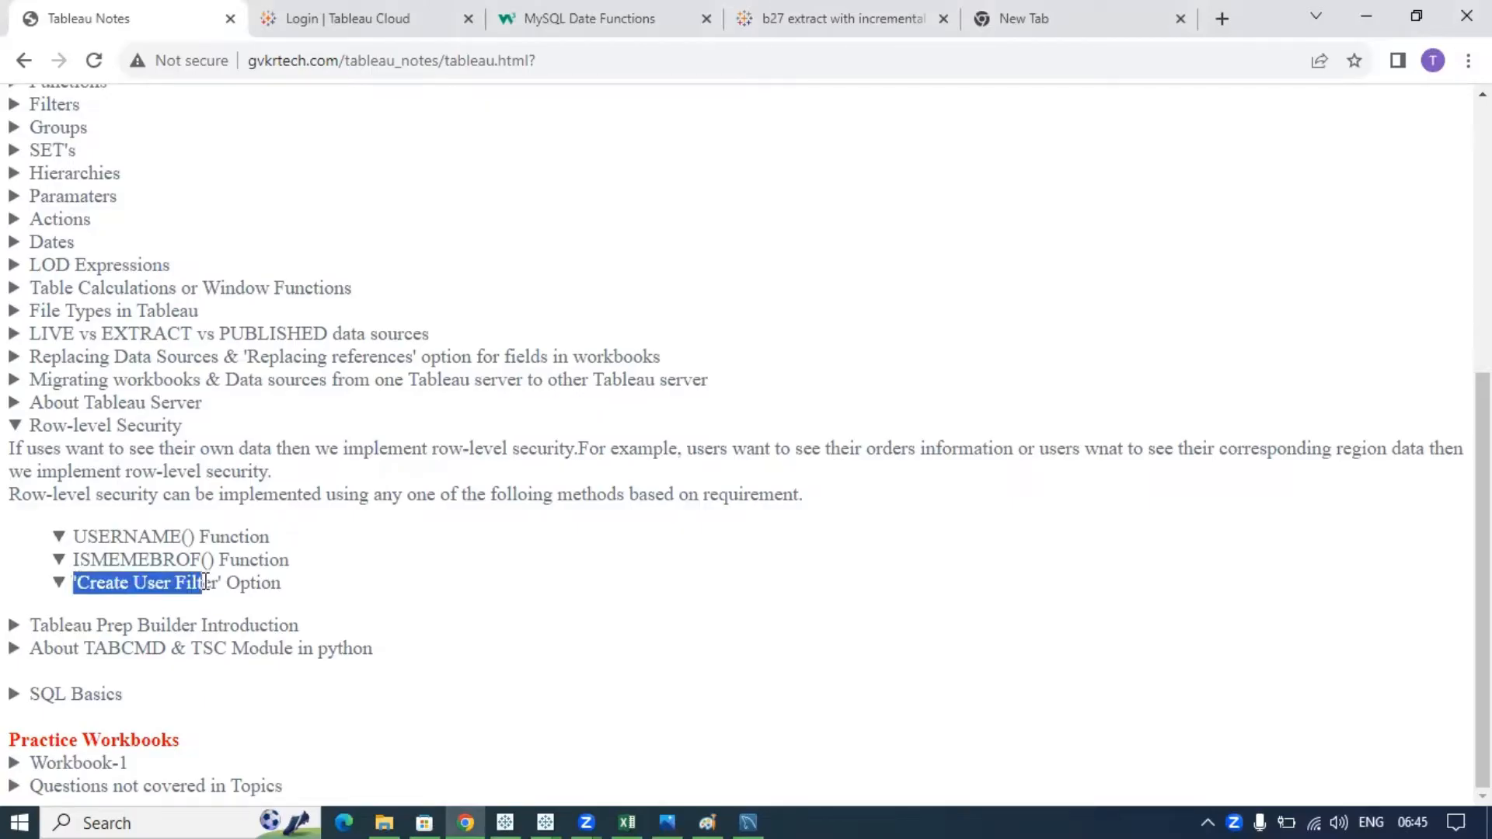
{"action": "key", "text": "alt+Tab"}
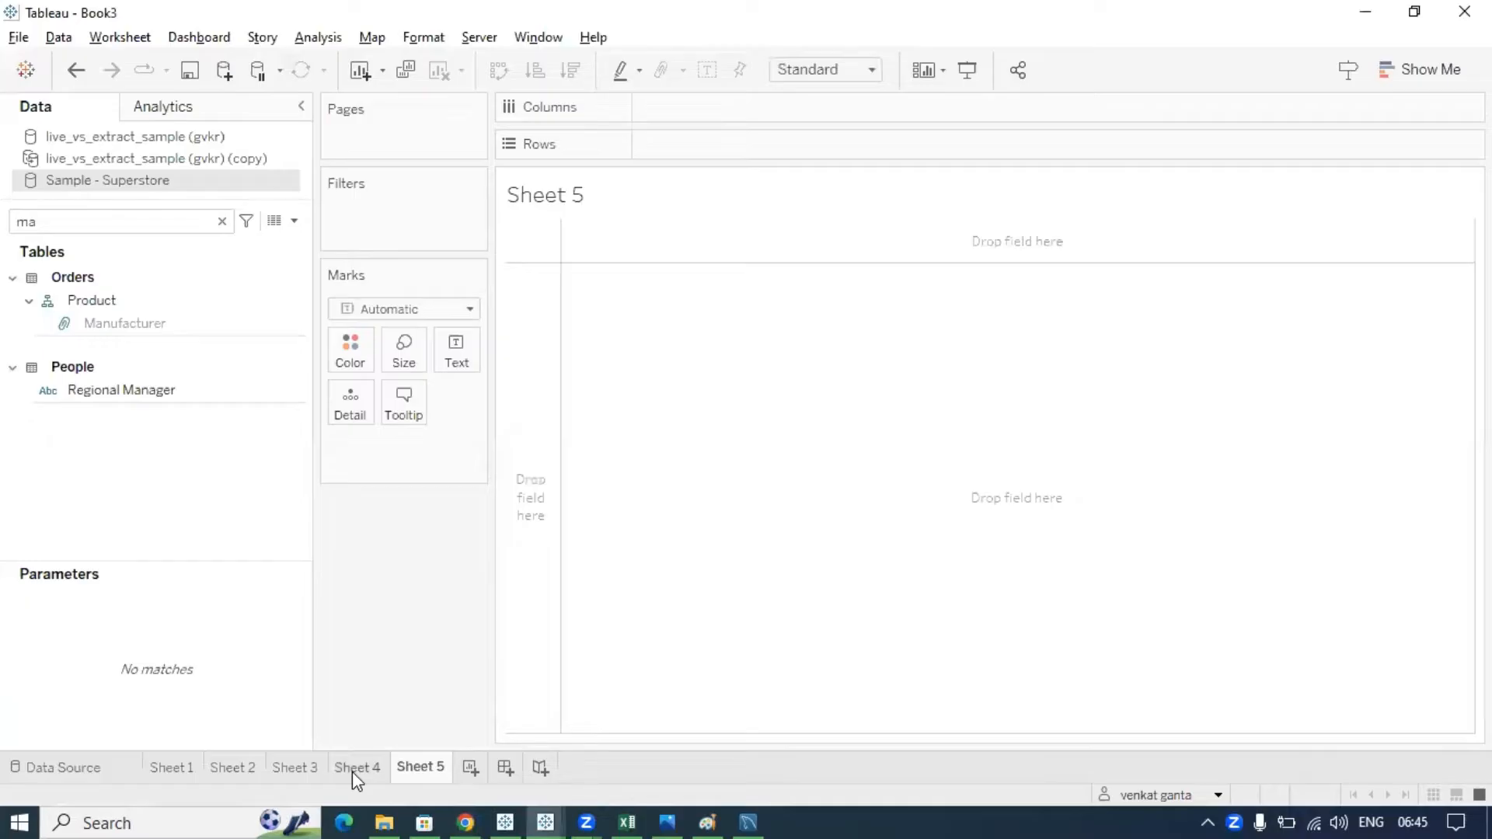
- Return to the Sheet 4 sales table by Regional Manager, Region and Category, then open the Server menu
{"action": "left_click", "coordinate": [354, 767]}
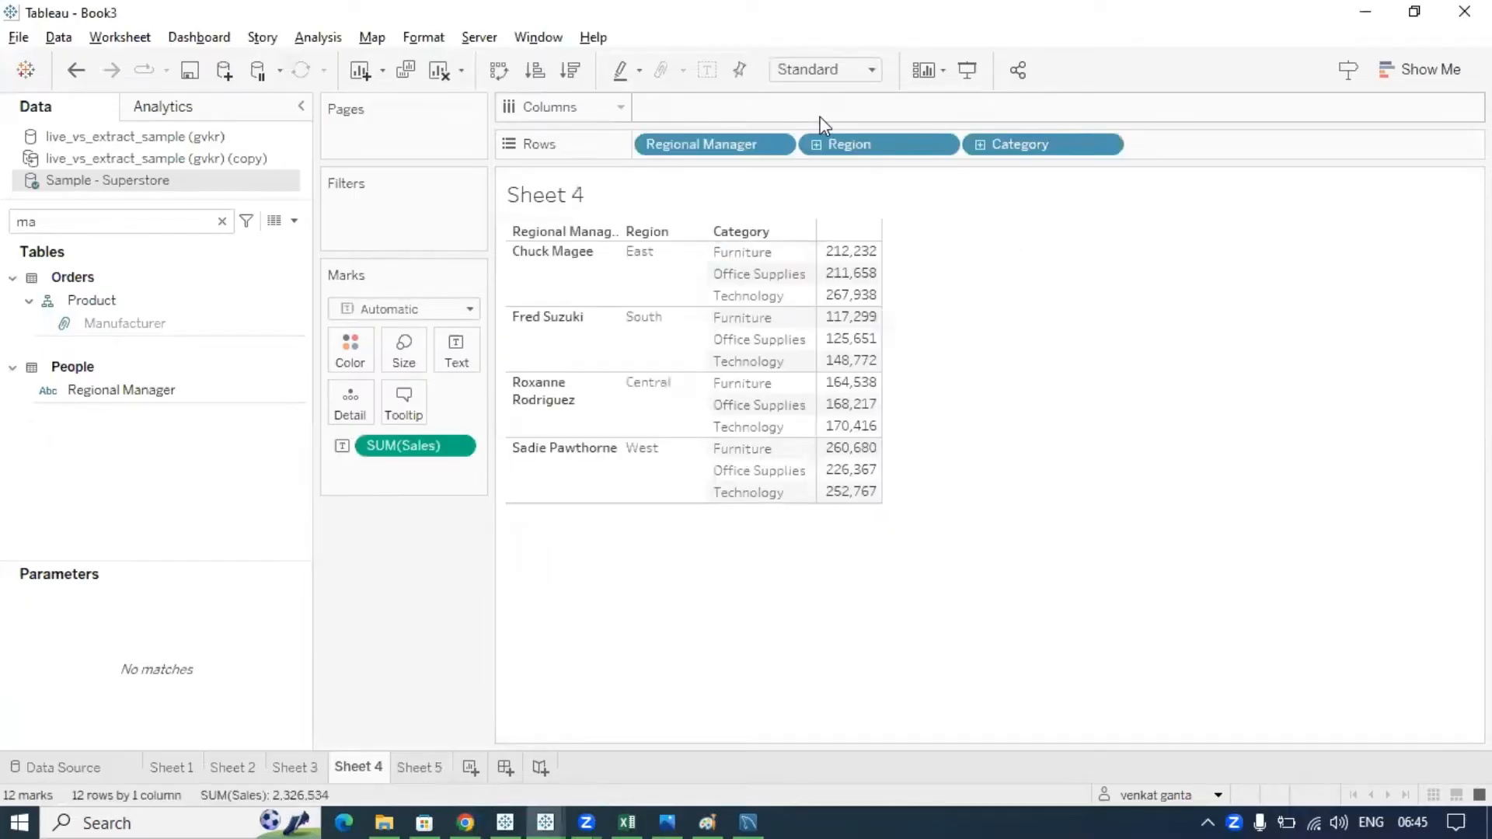
{"action": "left_click", "coordinate": [547, 273]}
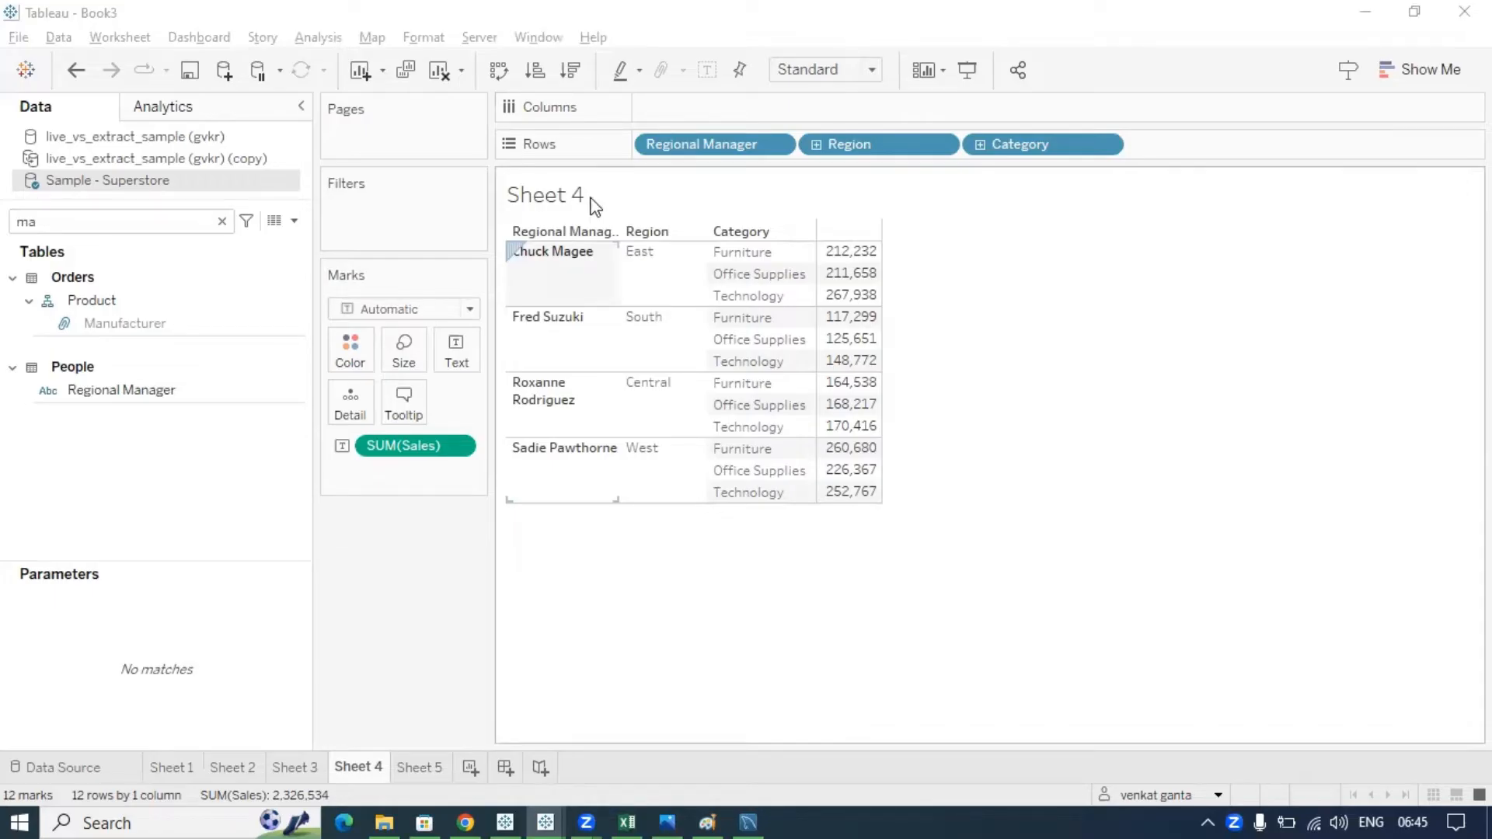
{"action": "left_click", "coordinate": [491, 145]}
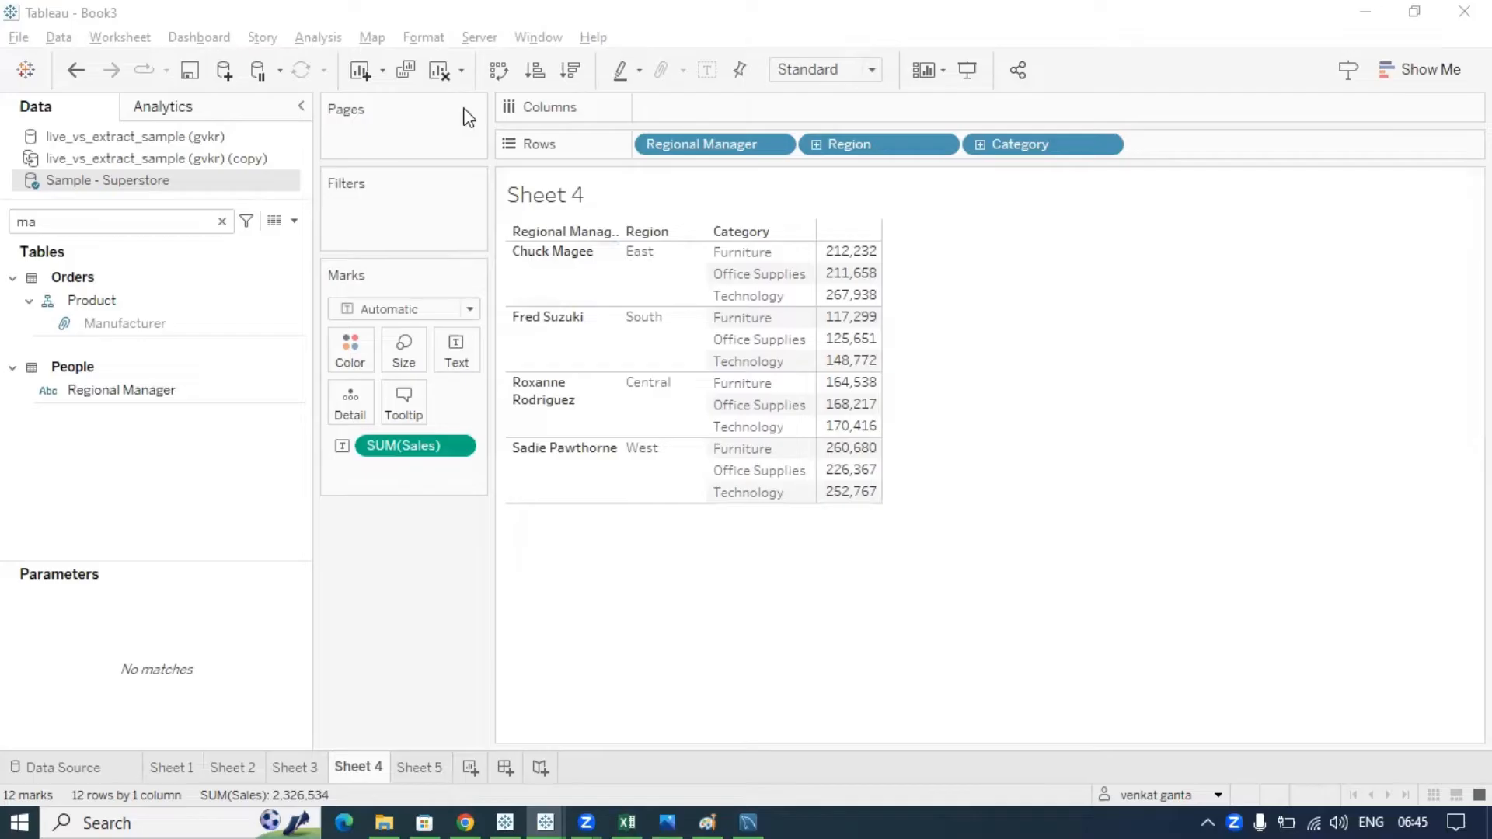
{"action": "left_click", "coordinate": [478, 39]}
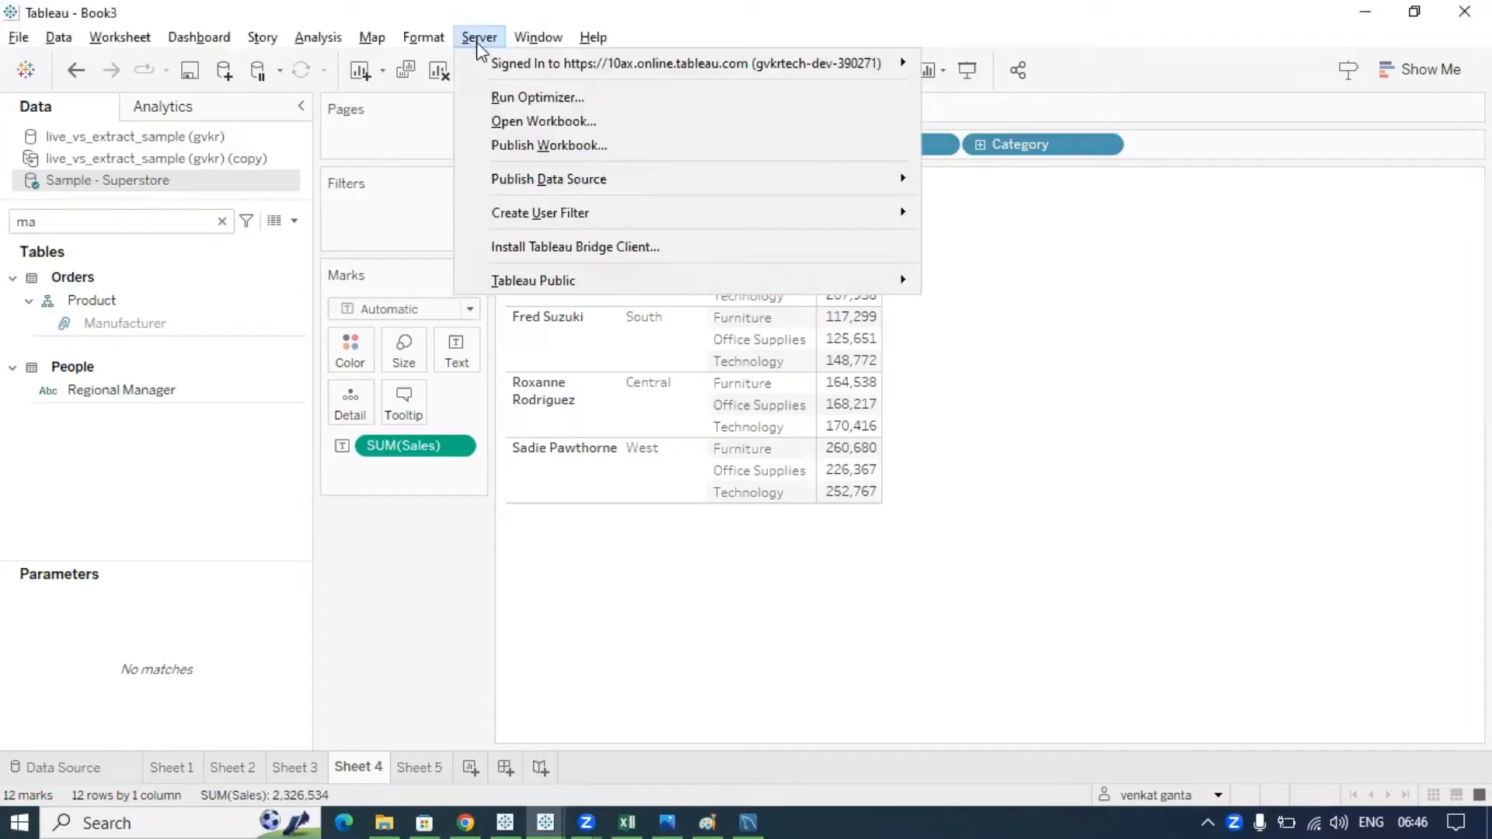
- Start User Filter 1 on the Region field via Server > Create User Filter > Region
{"action": "mouse_move", "coordinate": [642, 72]}
{"action": "mouse_move", "coordinate": [606, 221]}
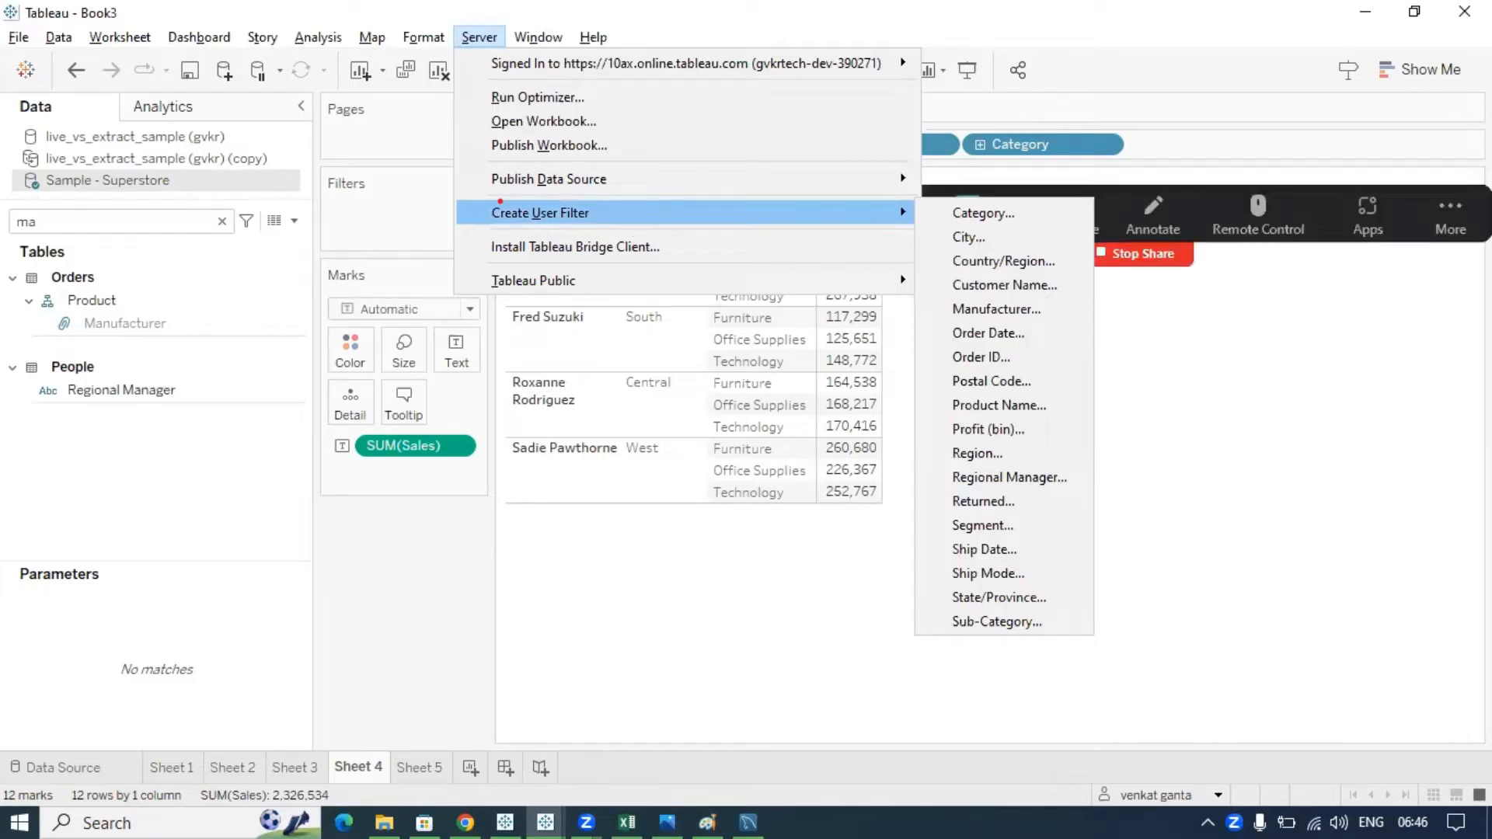
{"action": "left_click_drag", "start_coordinate": [500, 202], "coordinate": [495, 223]}
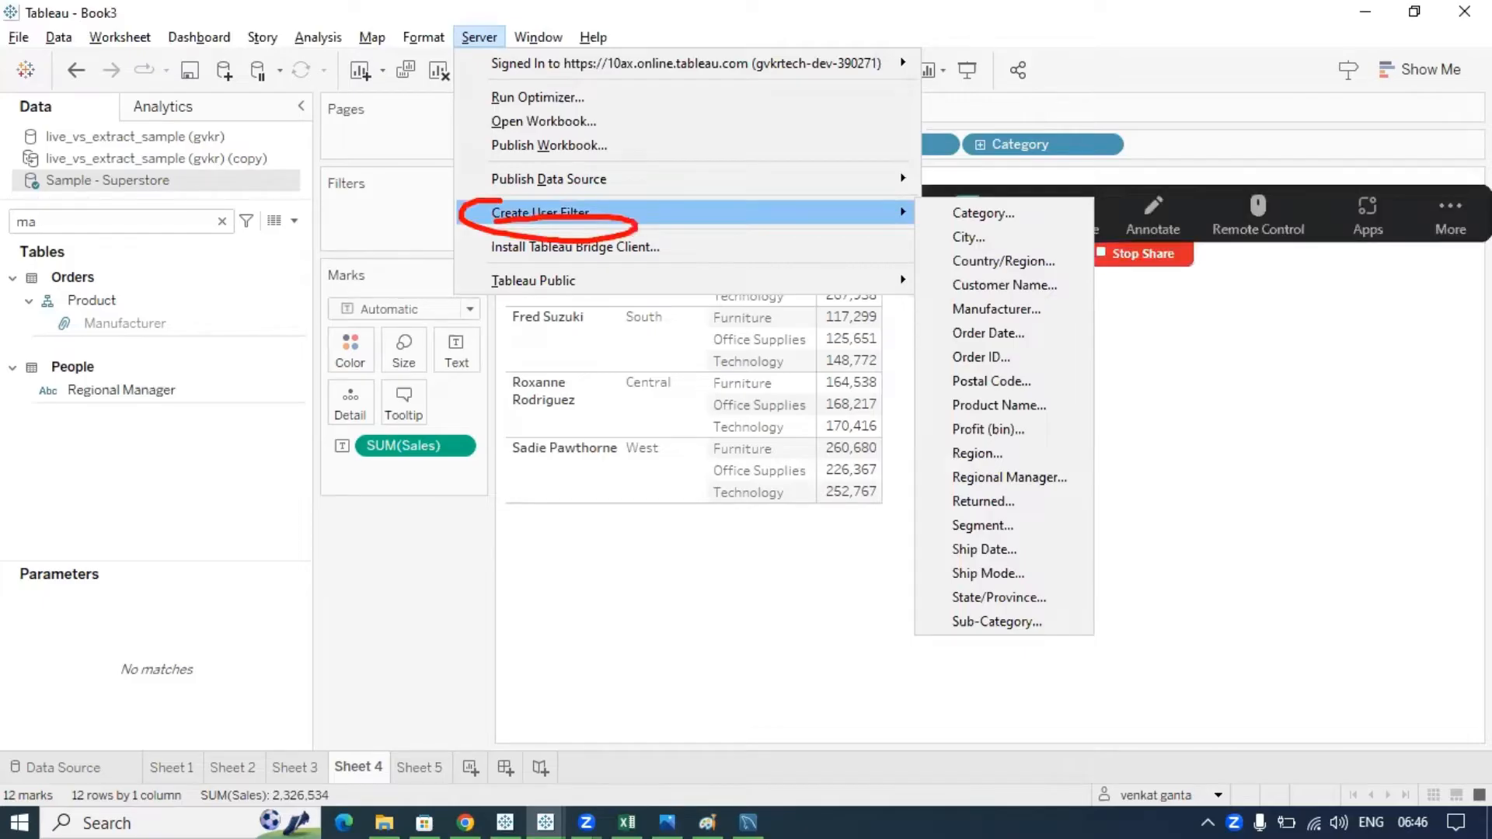
{"action": "left_click", "coordinate": [479, 37]}
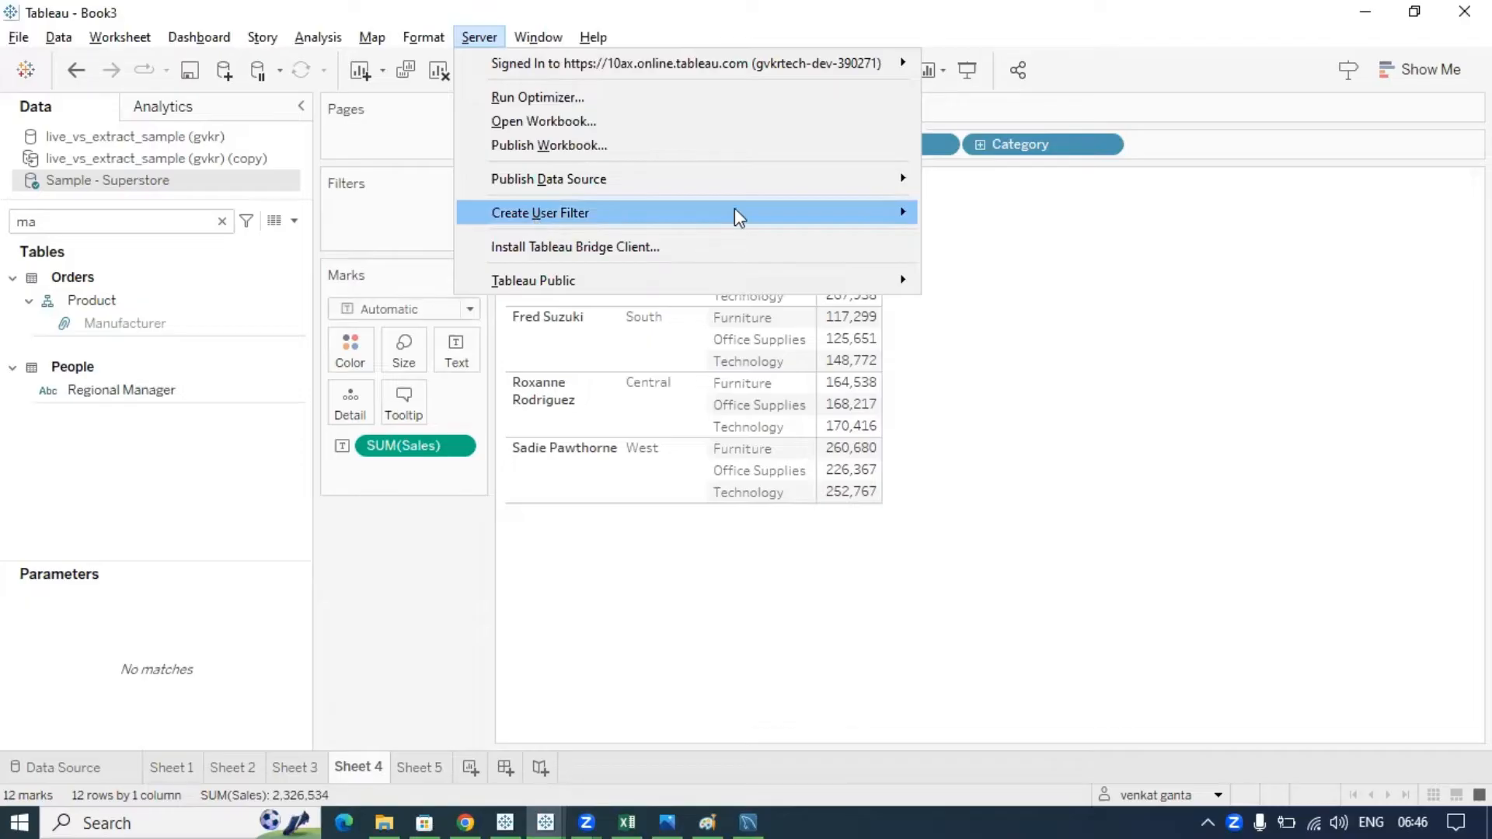
{"action": "mouse_move", "coordinate": [846, 218]}
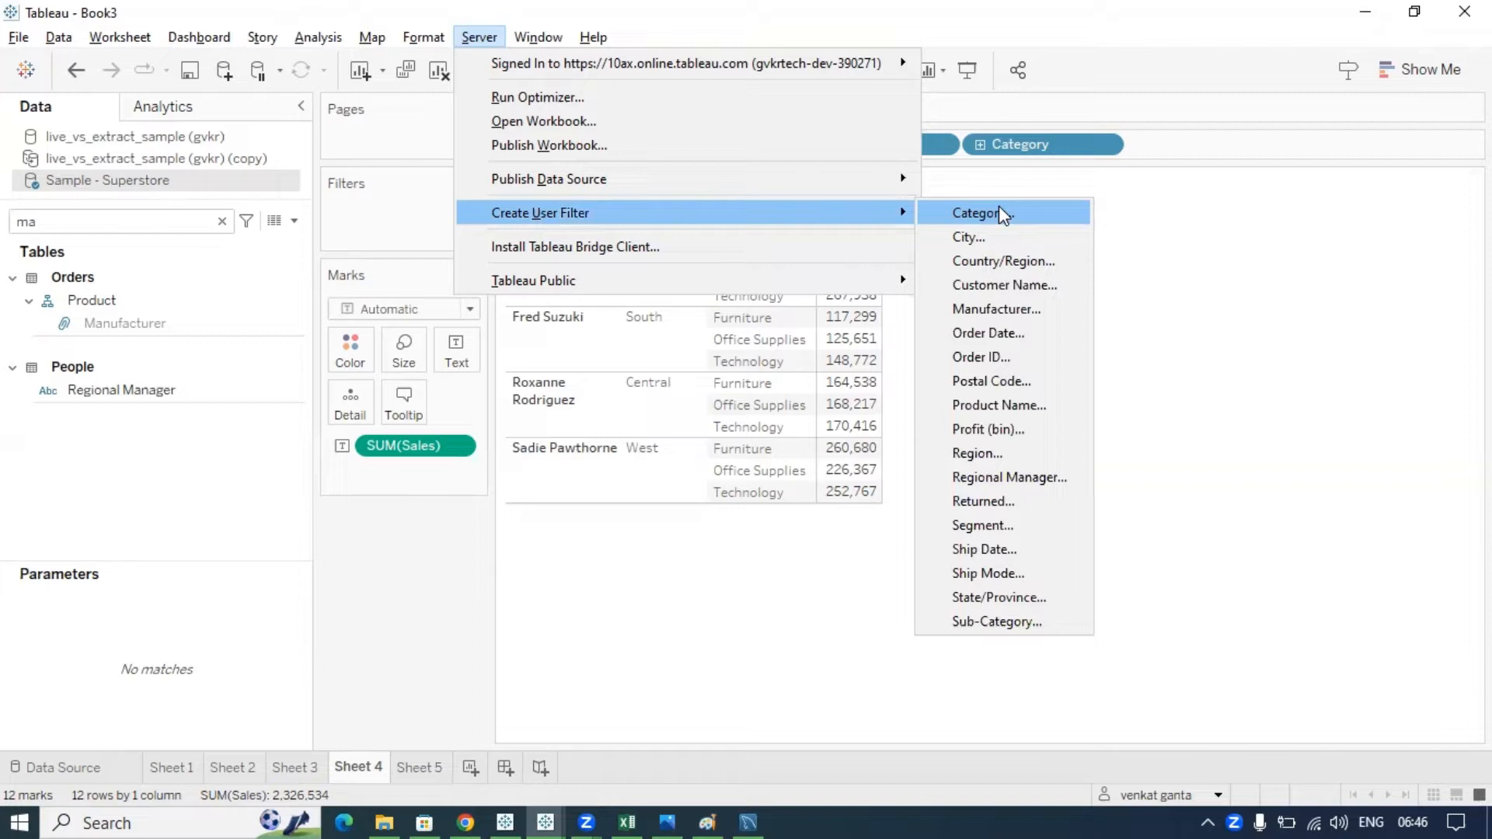
{"action": "left_click", "coordinate": [985, 459]}
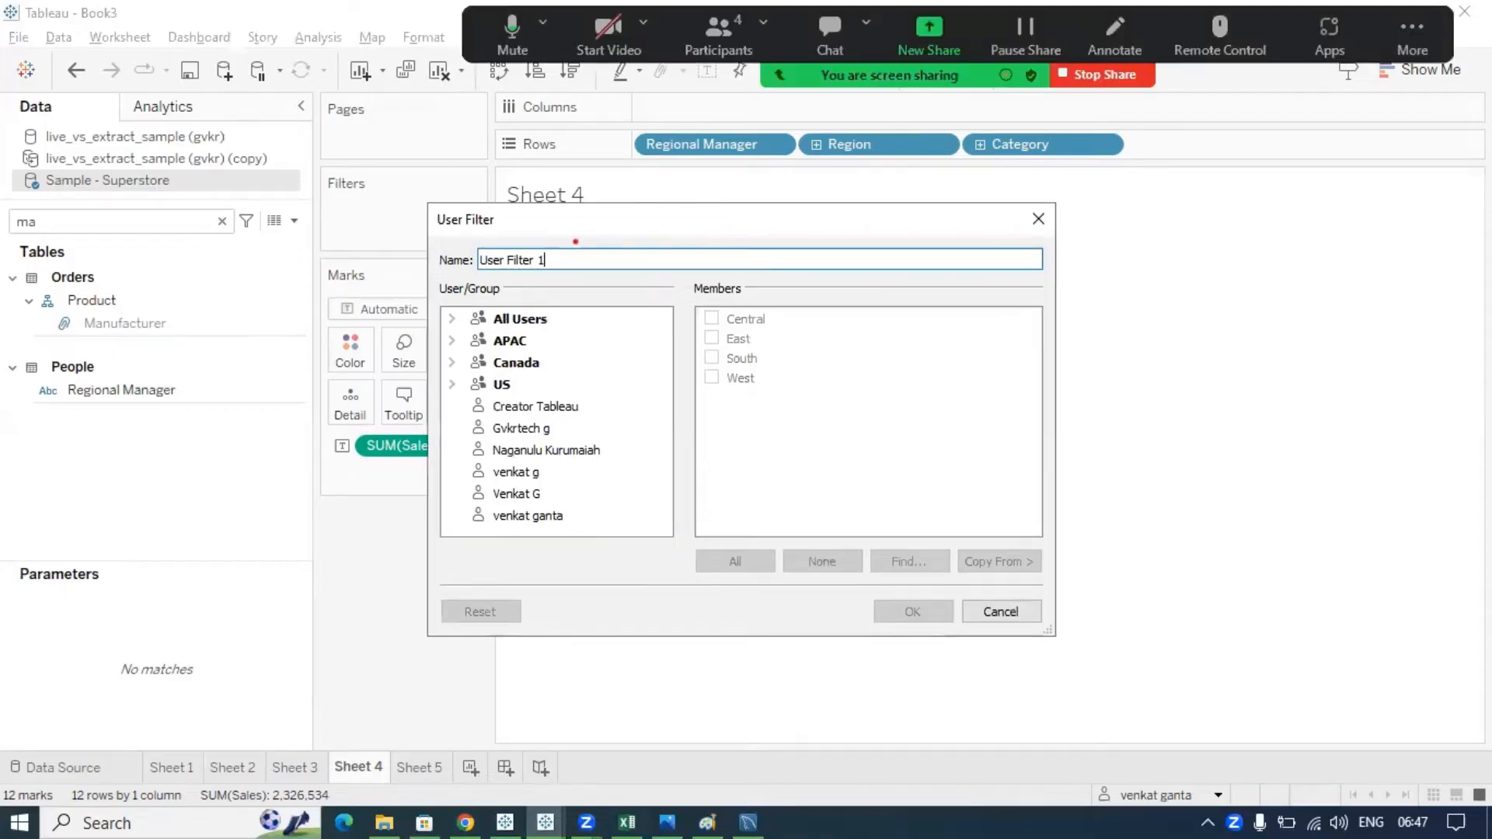
- Draw on-screen annotations over the User Filter dialog's user and region lists
{"action": "mouse_move", "coordinate": [482, 234]}
{"action": "left_mouse_down"}
{"action": "mouse_move", "coordinate": [534, 250]}
{"action": "mouse_move", "coordinate": [461, 236]}
{"action": "left_mouse_up"}
{"action": "key", "text": "Escape"}
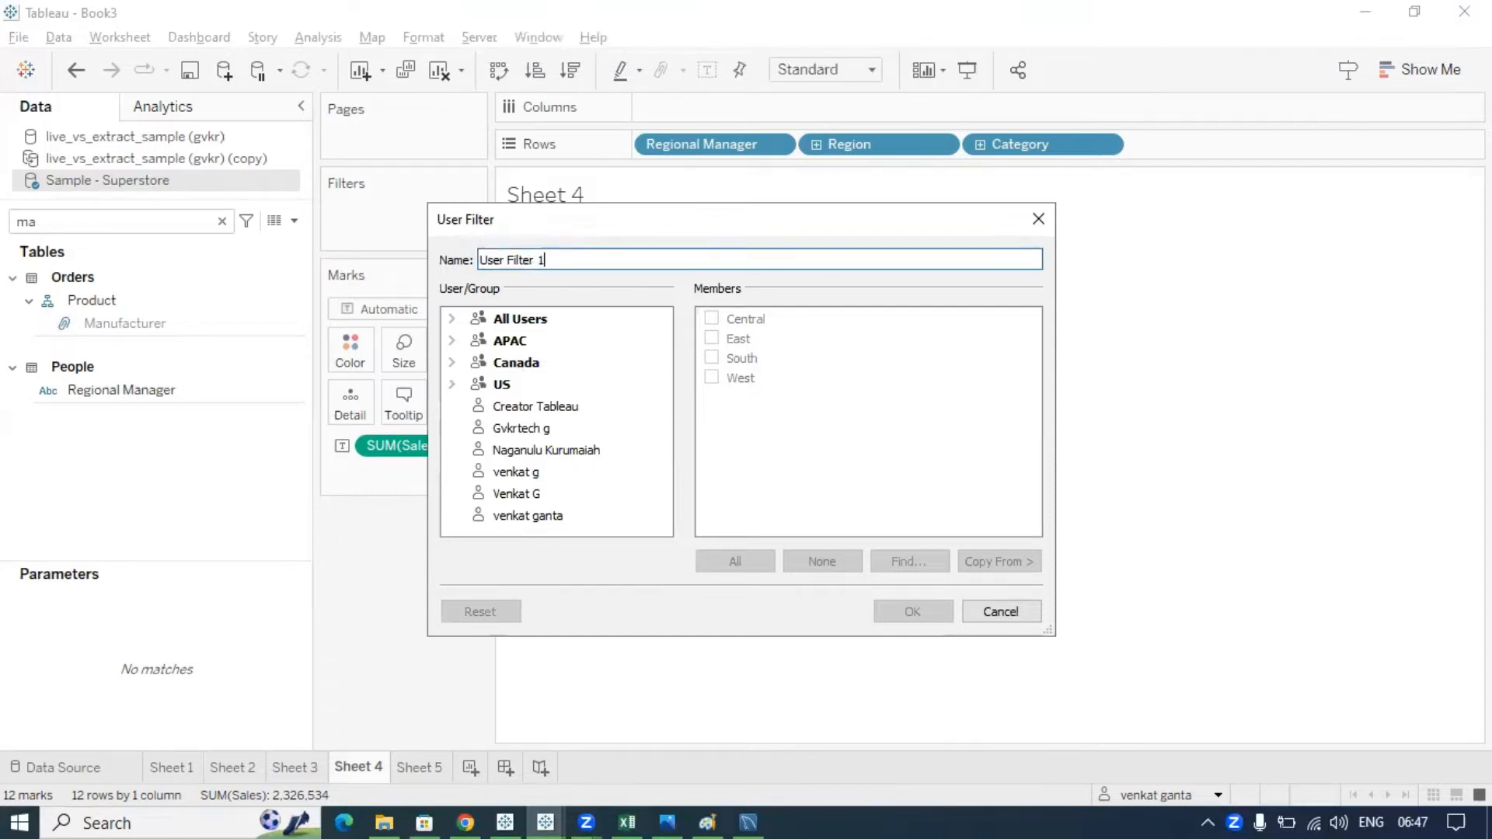
{"action": "key", "text": "ctrl+2"}
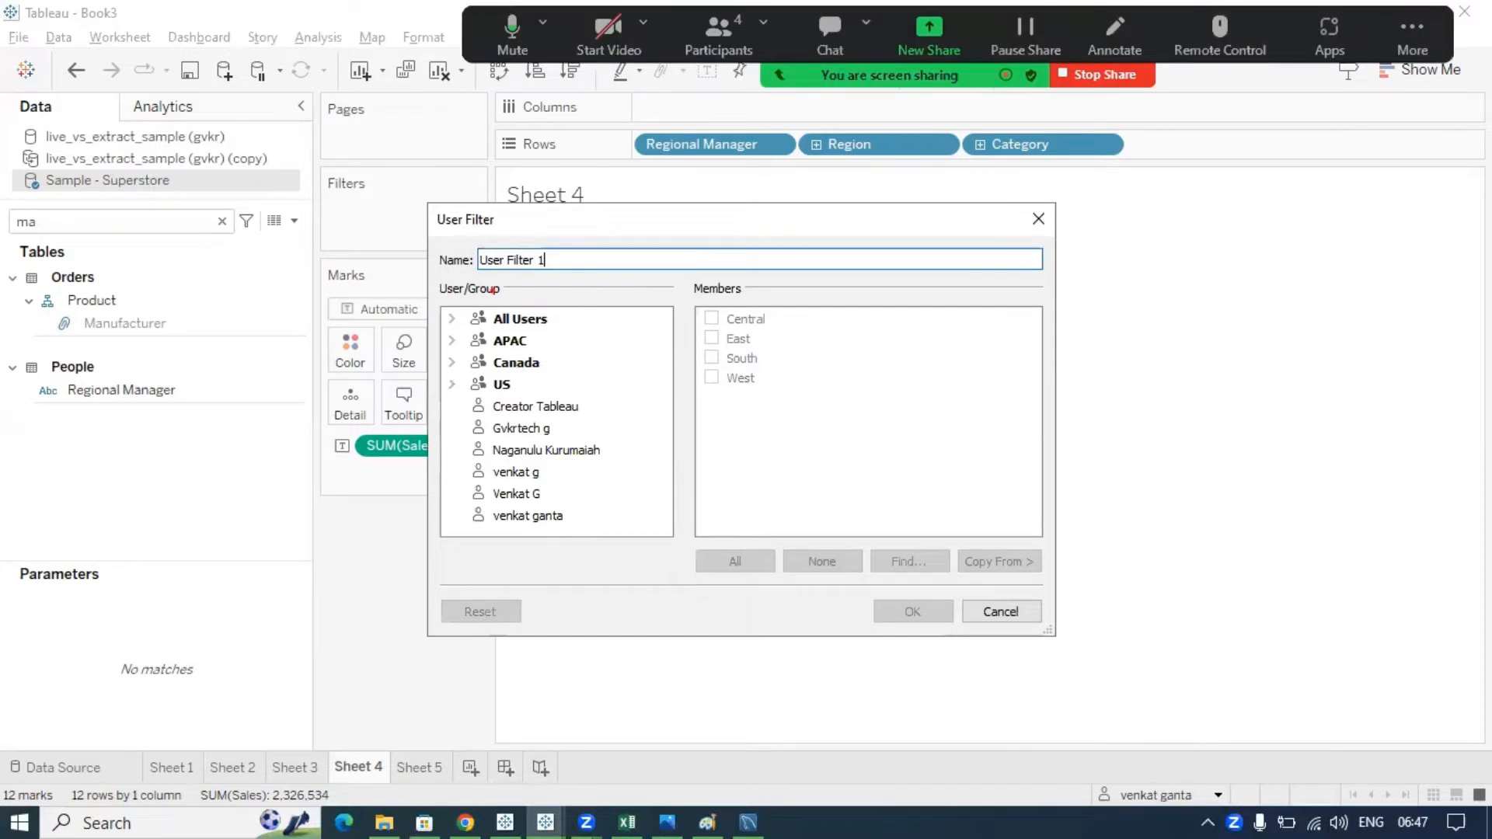
{"action": "mouse_move", "coordinate": [447, 280]}
{"action": "left_mouse_down"}
{"action": "mouse_move", "coordinate": [419, 459]}
{"action": "mouse_move", "coordinate": [576, 307]}
{"action": "mouse_move", "coordinate": [448, 278]}
{"action": "left_mouse_up"}
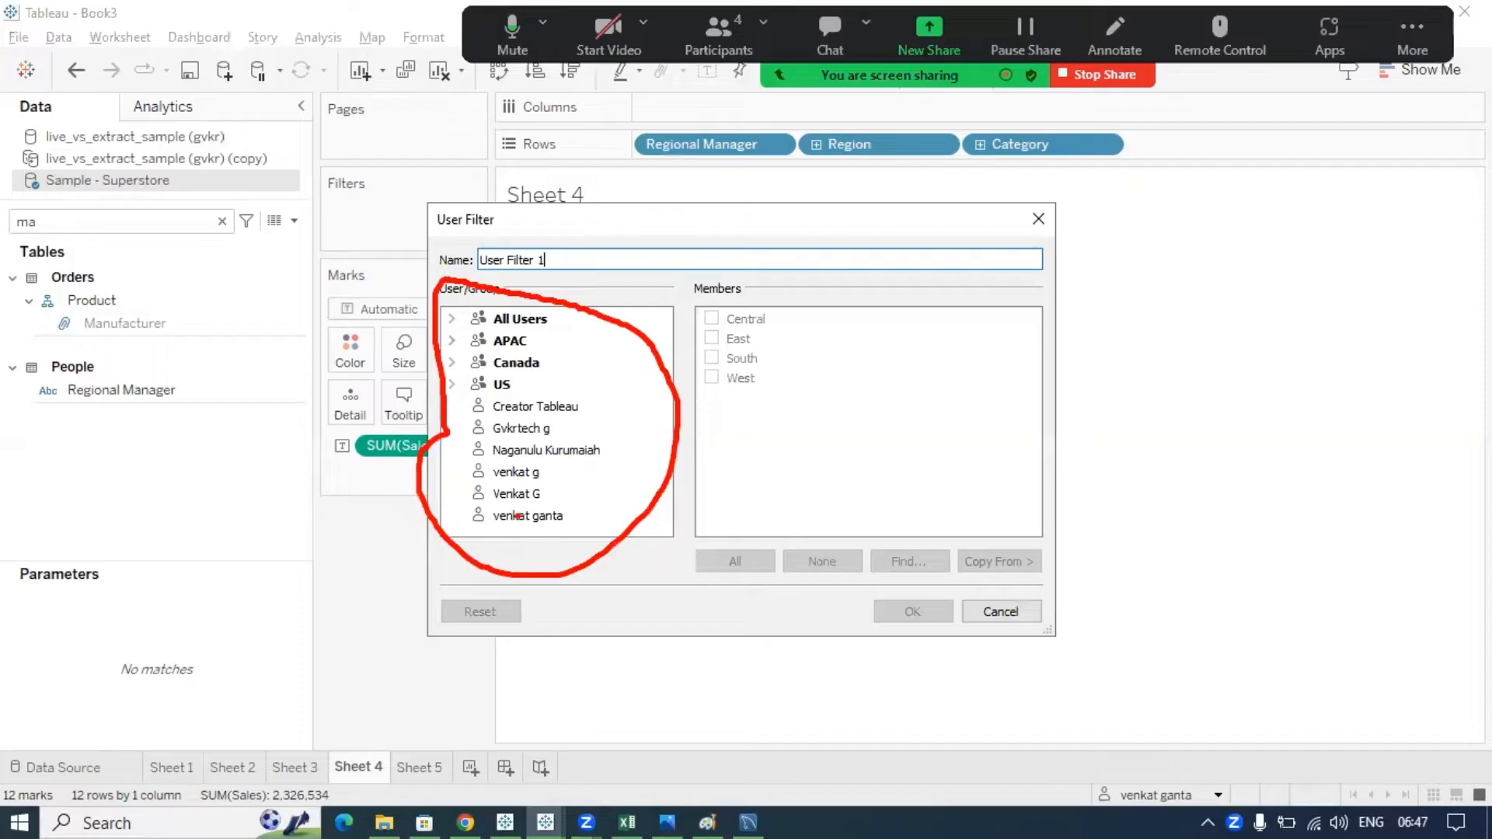
{"action": "mouse_move", "coordinate": [704, 278]}
{"action": "left_mouse_down"}
{"action": "mouse_move", "coordinate": [849, 400]}
{"action": "mouse_move", "coordinate": [750, 293]}
{"action": "mouse_move", "coordinate": [703, 284]}
{"action": "left_mouse_up"}
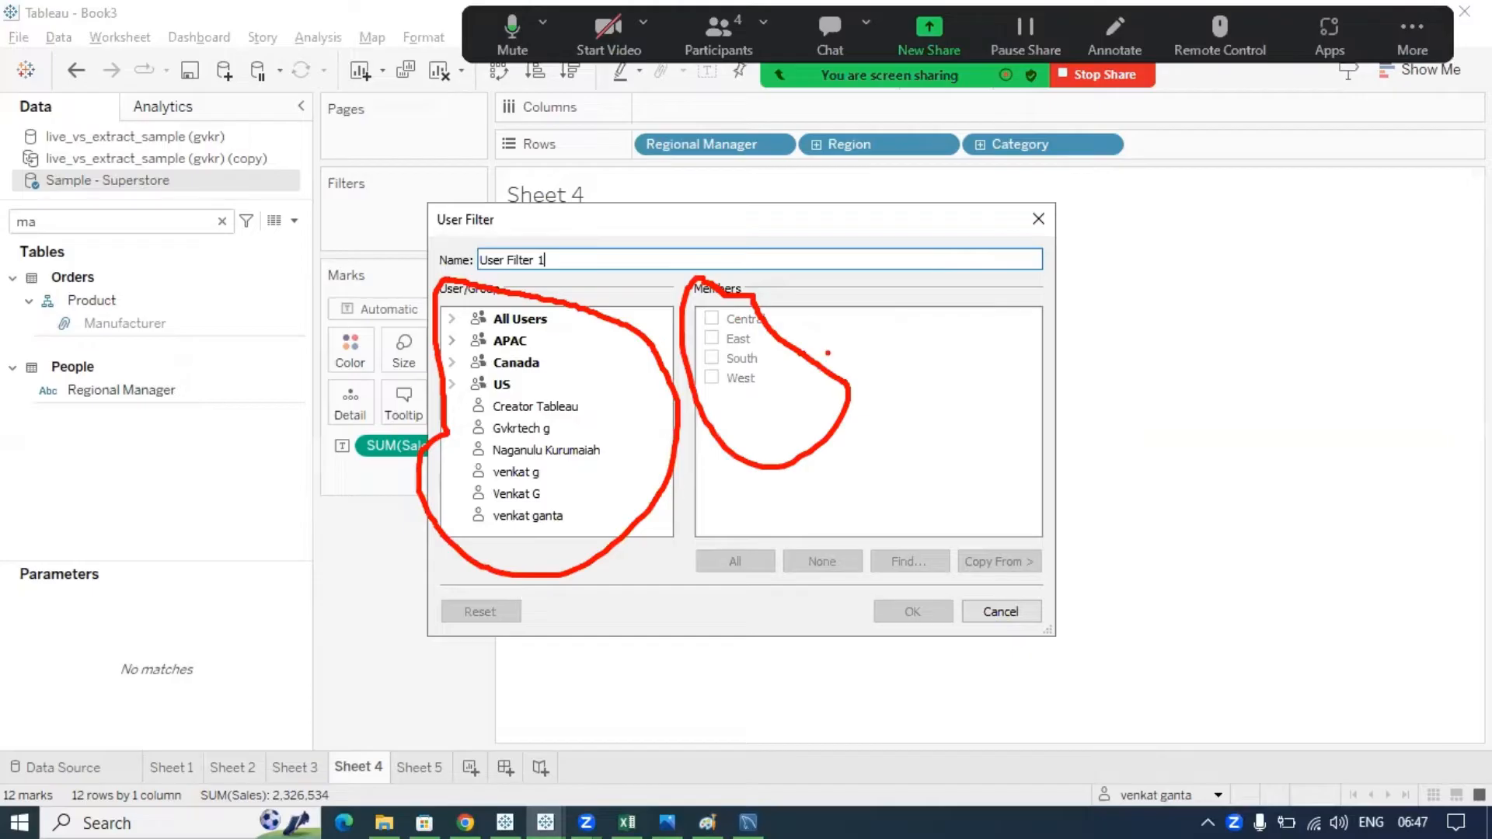
{"action": "mouse_move", "coordinate": [777, 325]}
{"action": "left_mouse_down"}
{"action": "mouse_move", "coordinate": [789, 303]}
{"action": "mouse_move", "coordinate": [800, 314]}
{"action": "left_mouse_up"}
{"action": "left_click_drag", "start_coordinate": [761, 363], "coordinate": [822, 322]}
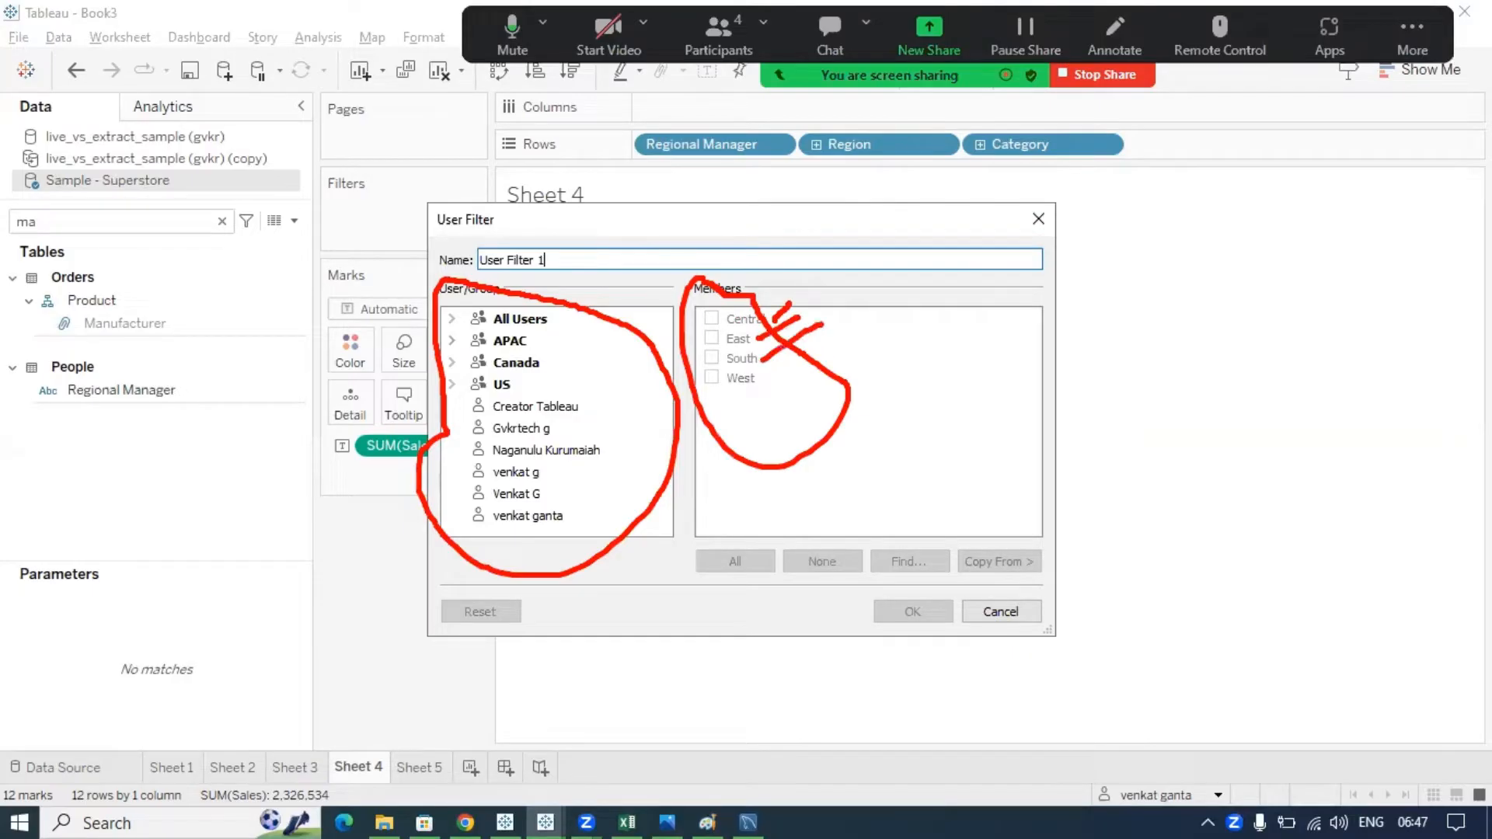
{"action": "left_click", "coordinate": [765, 376]}
{"action": "left_click_drag", "start_coordinate": [761, 379], "coordinate": [833, 342]}
{"action": "mouse_move", "coordinate": [509, 403]}
{"action": "left_mouse_down"}
{"action": "mouse_move", "coordinate": [470, 565]}
{"action": "mouse_move", "coordinate": [563, 564]}
{"action": "mouse_move", "coordinate": [536, 388]}
{"action": "mouse_move", "coordinate": [507, 401]}
{"action": "left_mouse_up"}
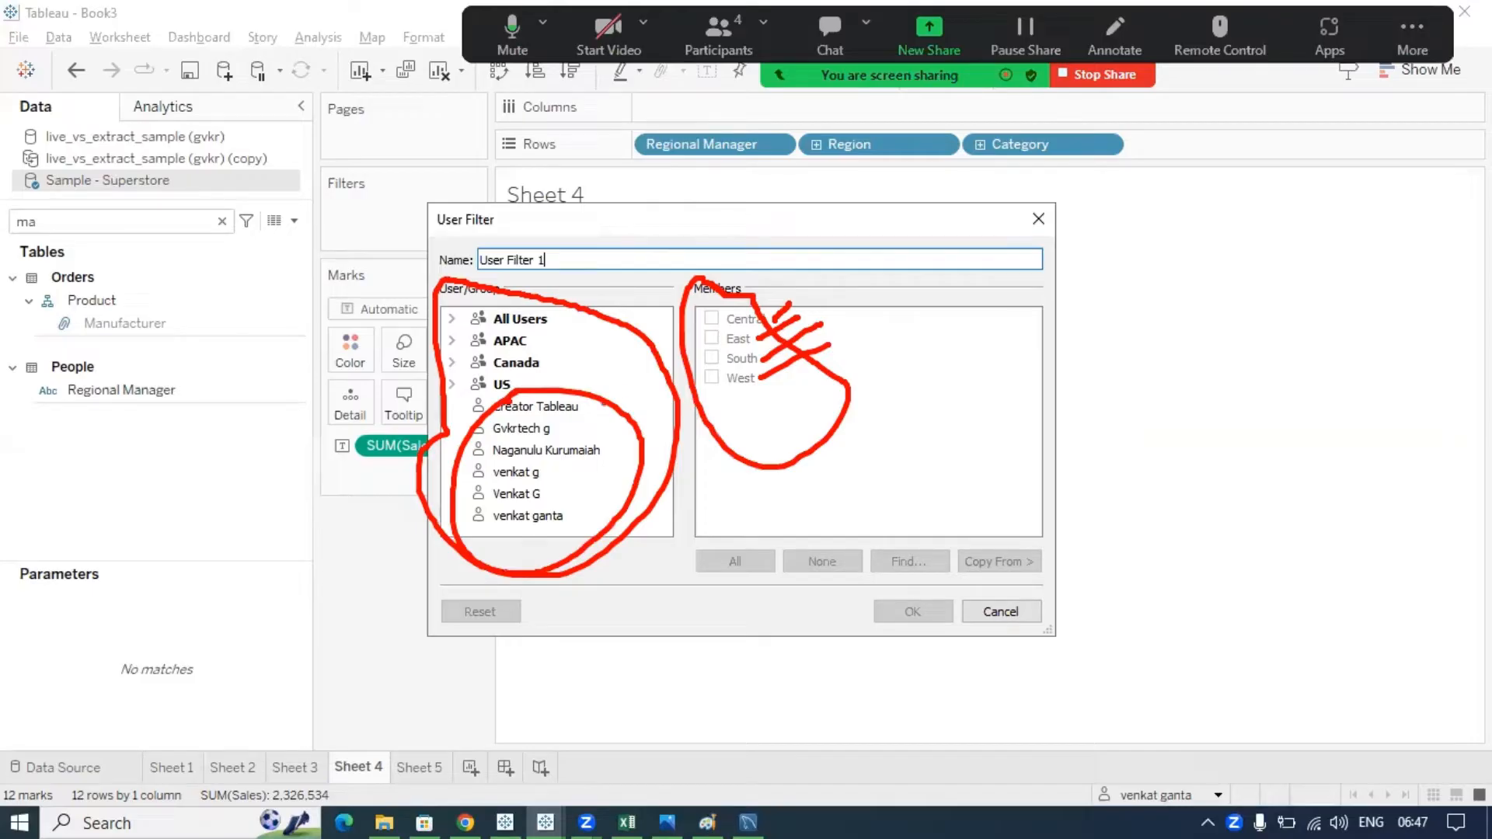
{"action": "left_click_drag", "start_coordinate": [599, 412], "coordinate": [642, 360]}
{"action": "key", "text": "Escape"}
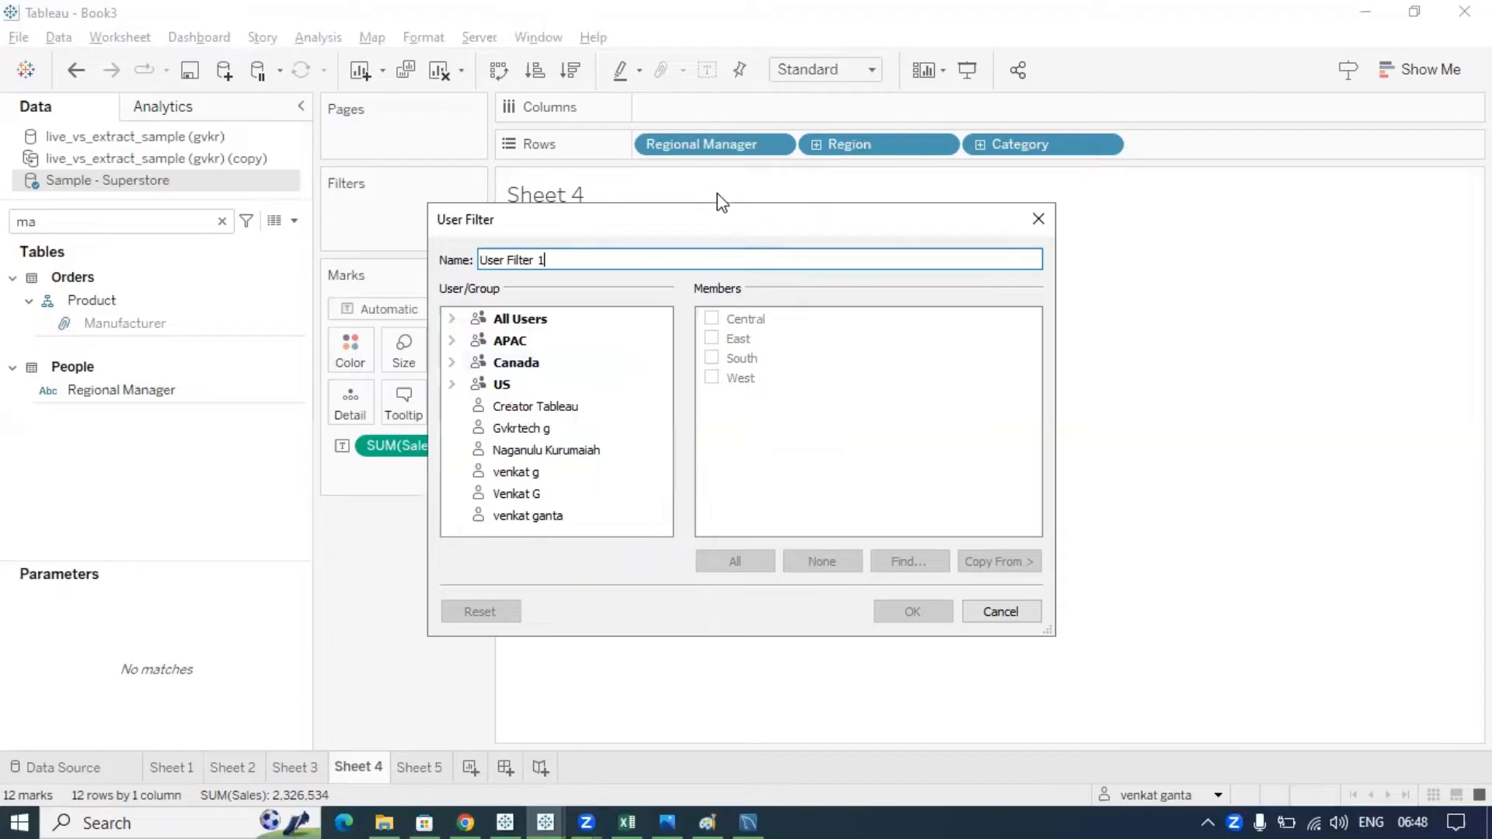
{"action": "left_click_drag", "start_coordinate": [719, 206], "coordinate": [710, 184]}
- Select the first user, move the dialog beside the table, and tick East for that user
{"action": "left_click", "coordinate": [542, 495]}
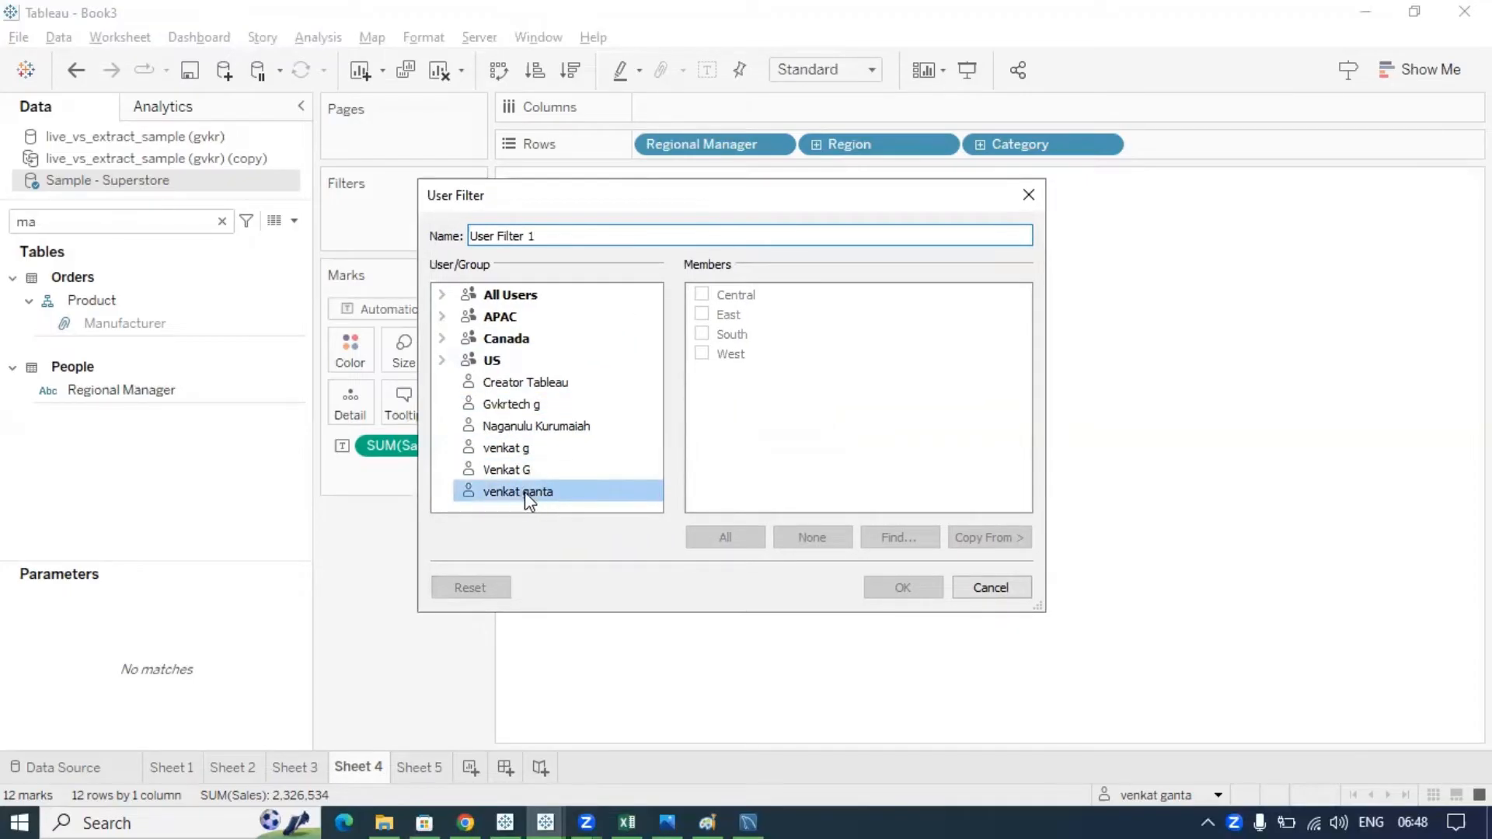
{"action": "left_click", "coordinate": [516, 492]}
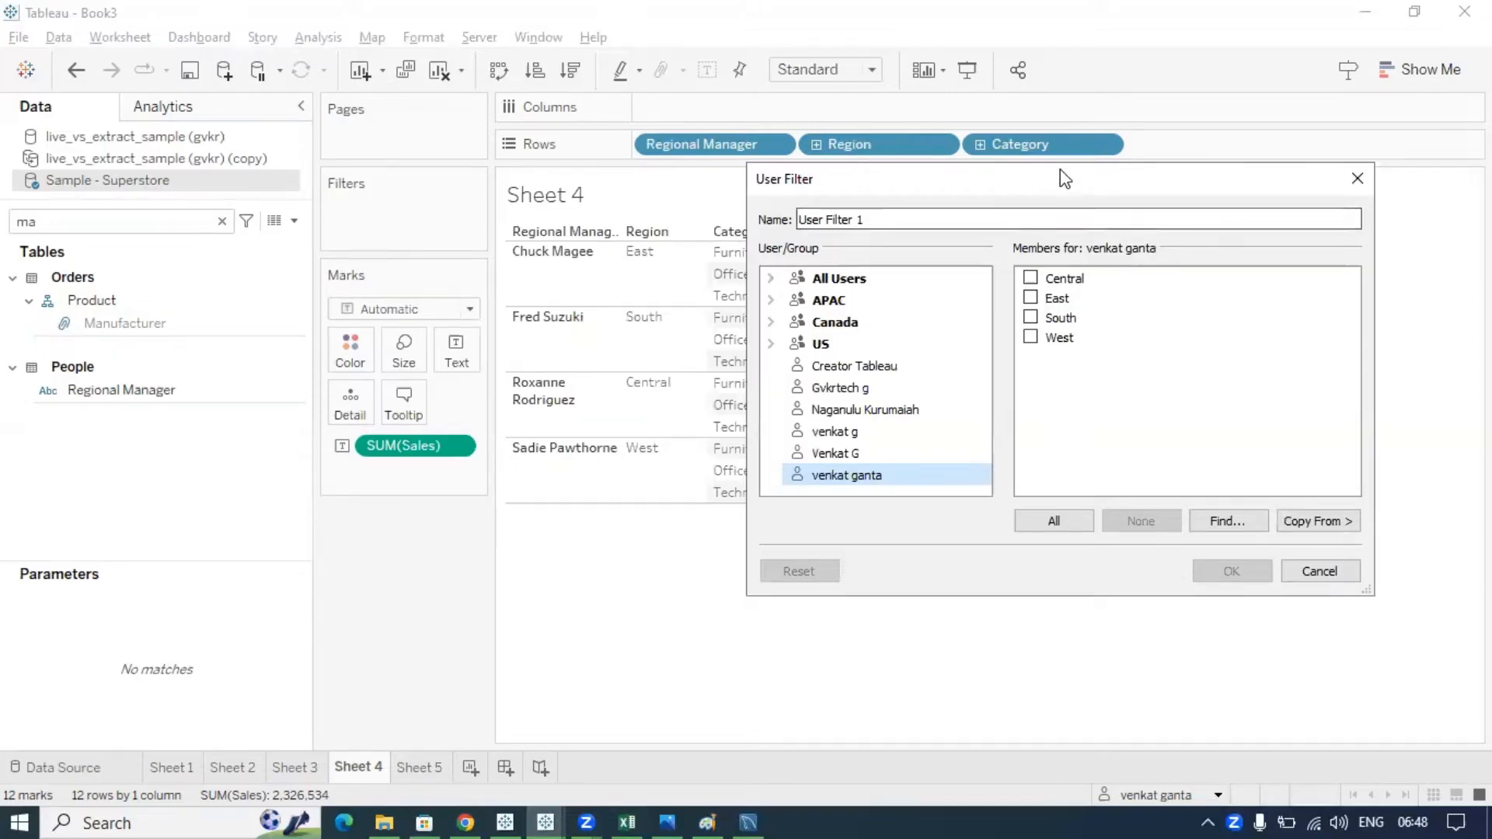
{"action": "left_click_drag", "start_coordinate": [1065, 178], "coordinate": [1109, 117]}
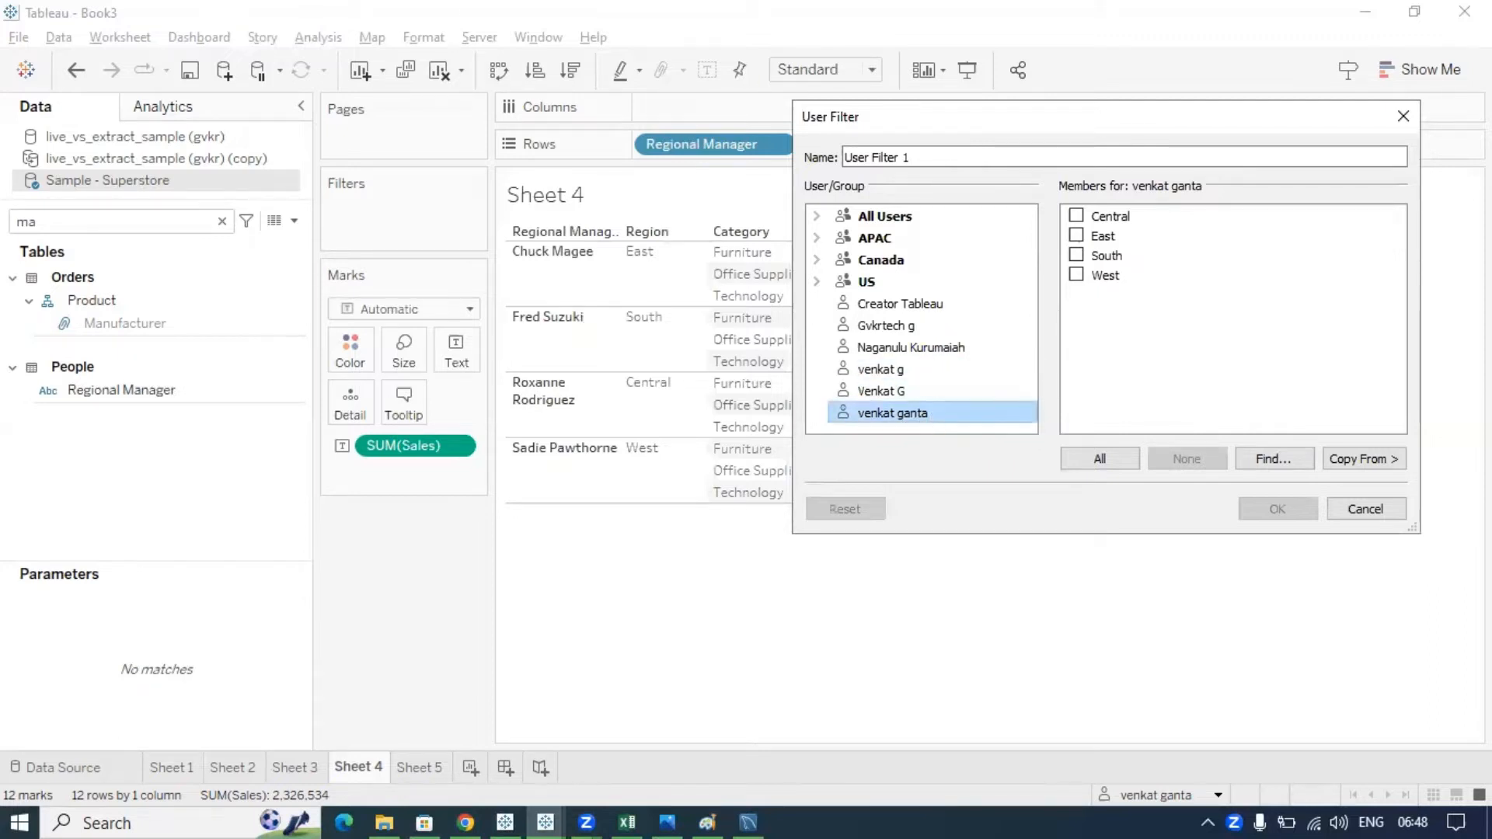
{"action": "key", "text": "ctrl+2"}
{"action": "left_click_drag", "start_coordinate": [855, 416], "coordinate": [572, 265]}
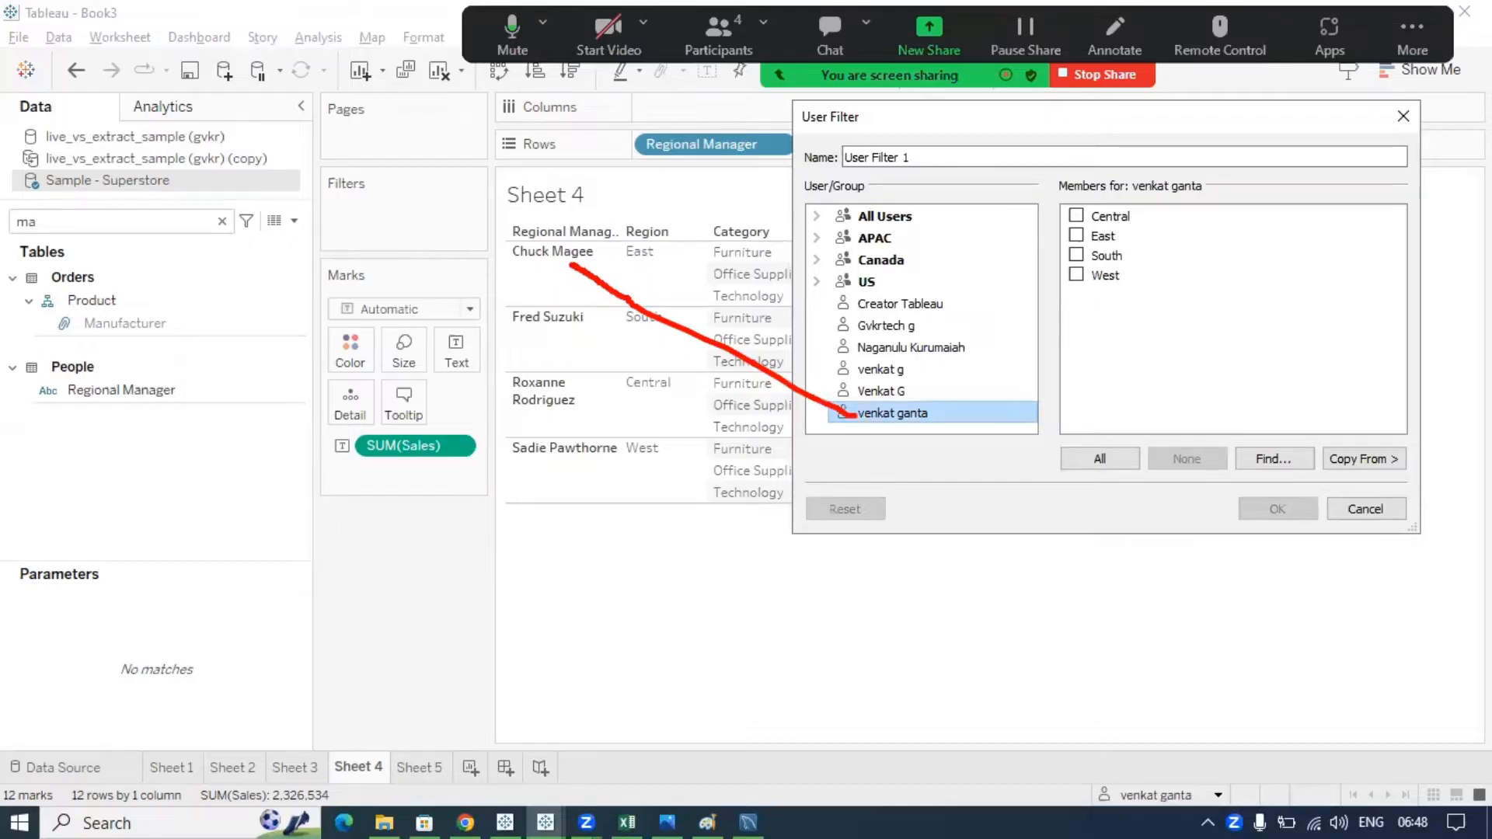
{"action": "mouse_move", "coordinate": [948, 418]}
{"action": "left_mouse_down"}
{"action": "mouse_move", "coordinate": [998, 307]}
{"action": "mouse_move", "coordinate": [1063, 240]}
{"action": "left_mouse_up"}
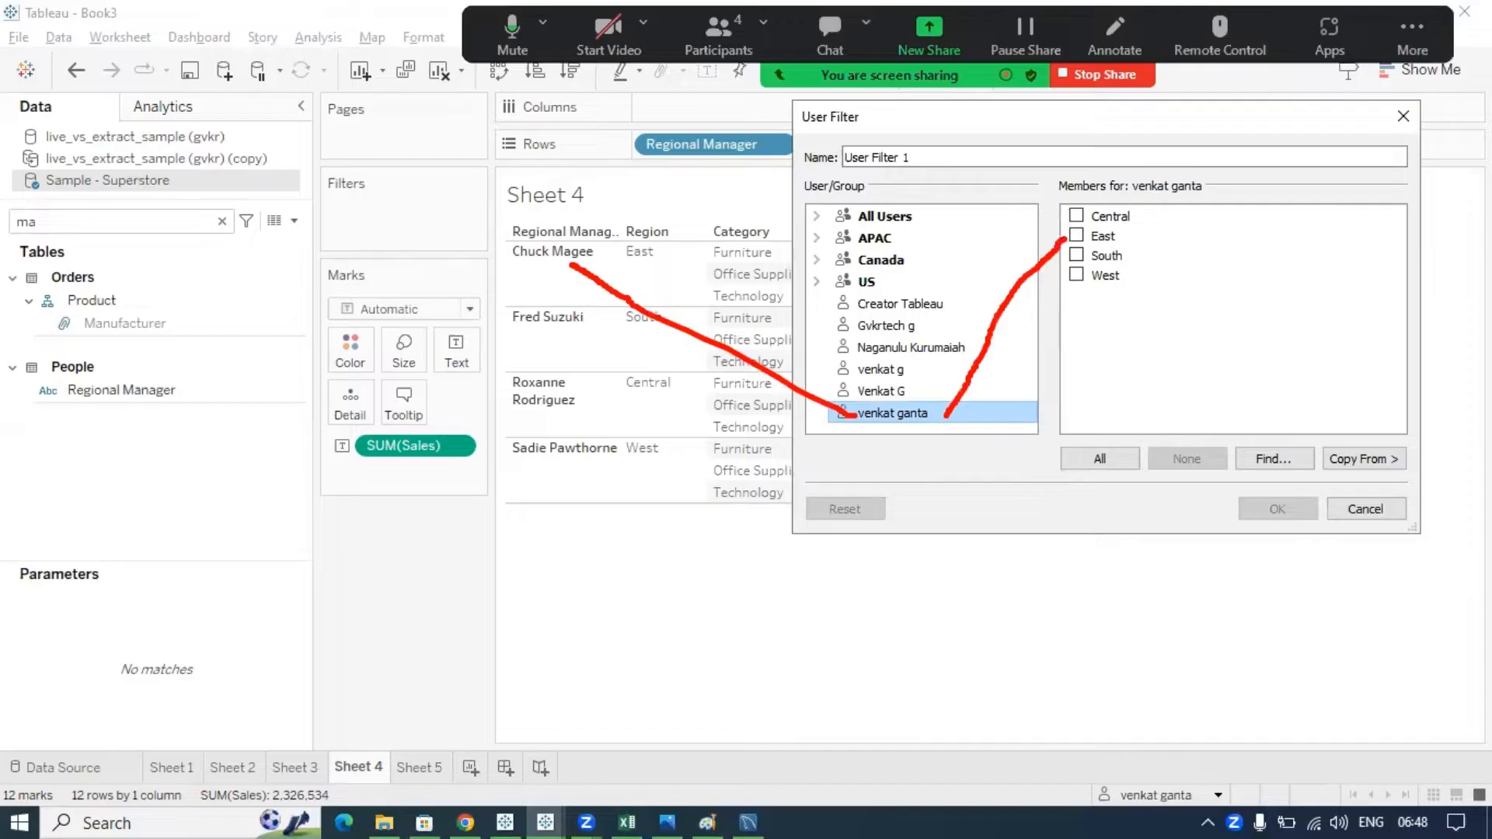
{"action": "key", "text": "Escape"}
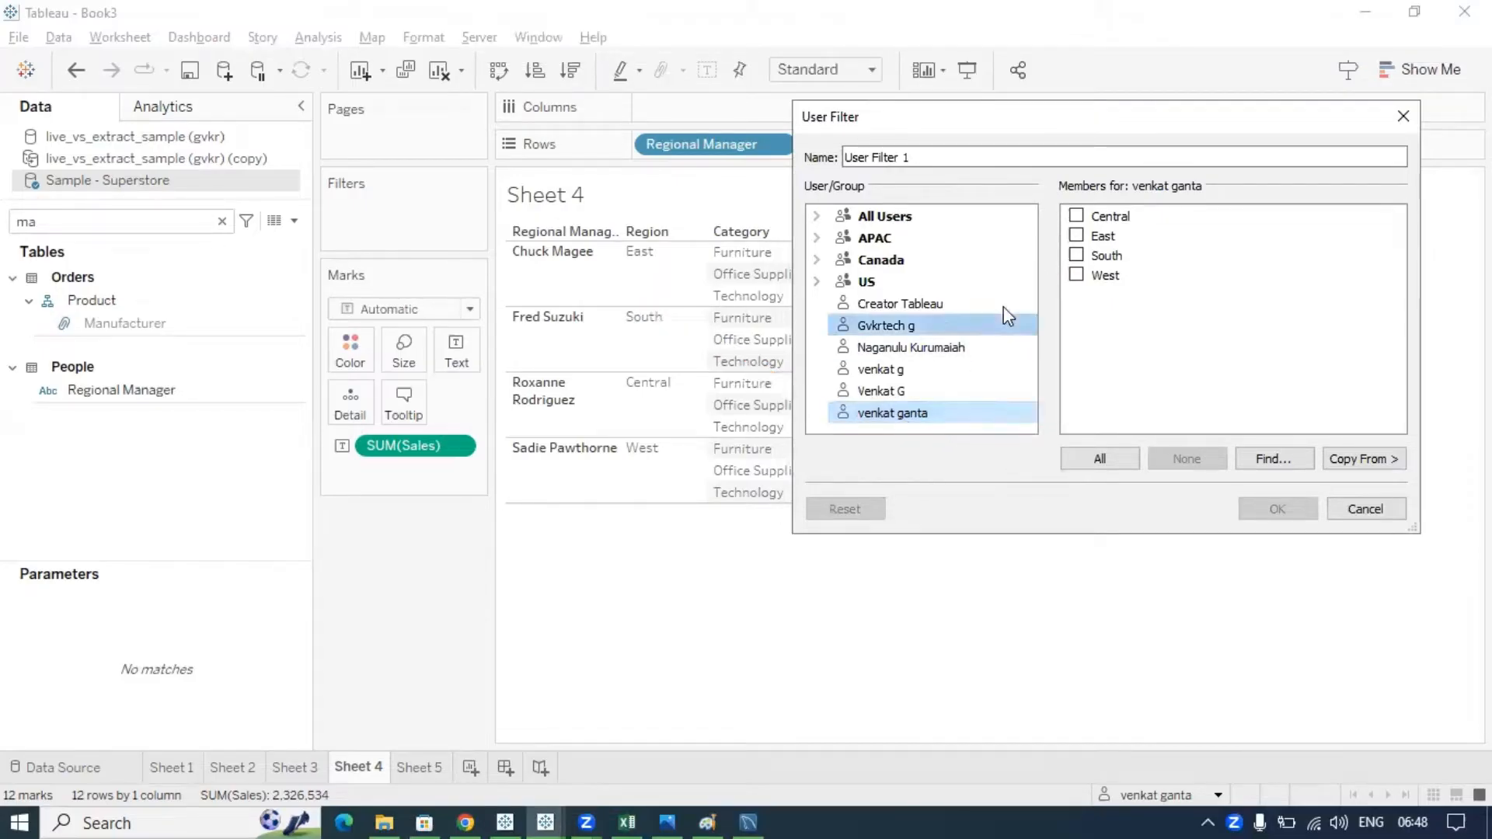
{"action": "left_click", "coordinate": [1077, 236]}
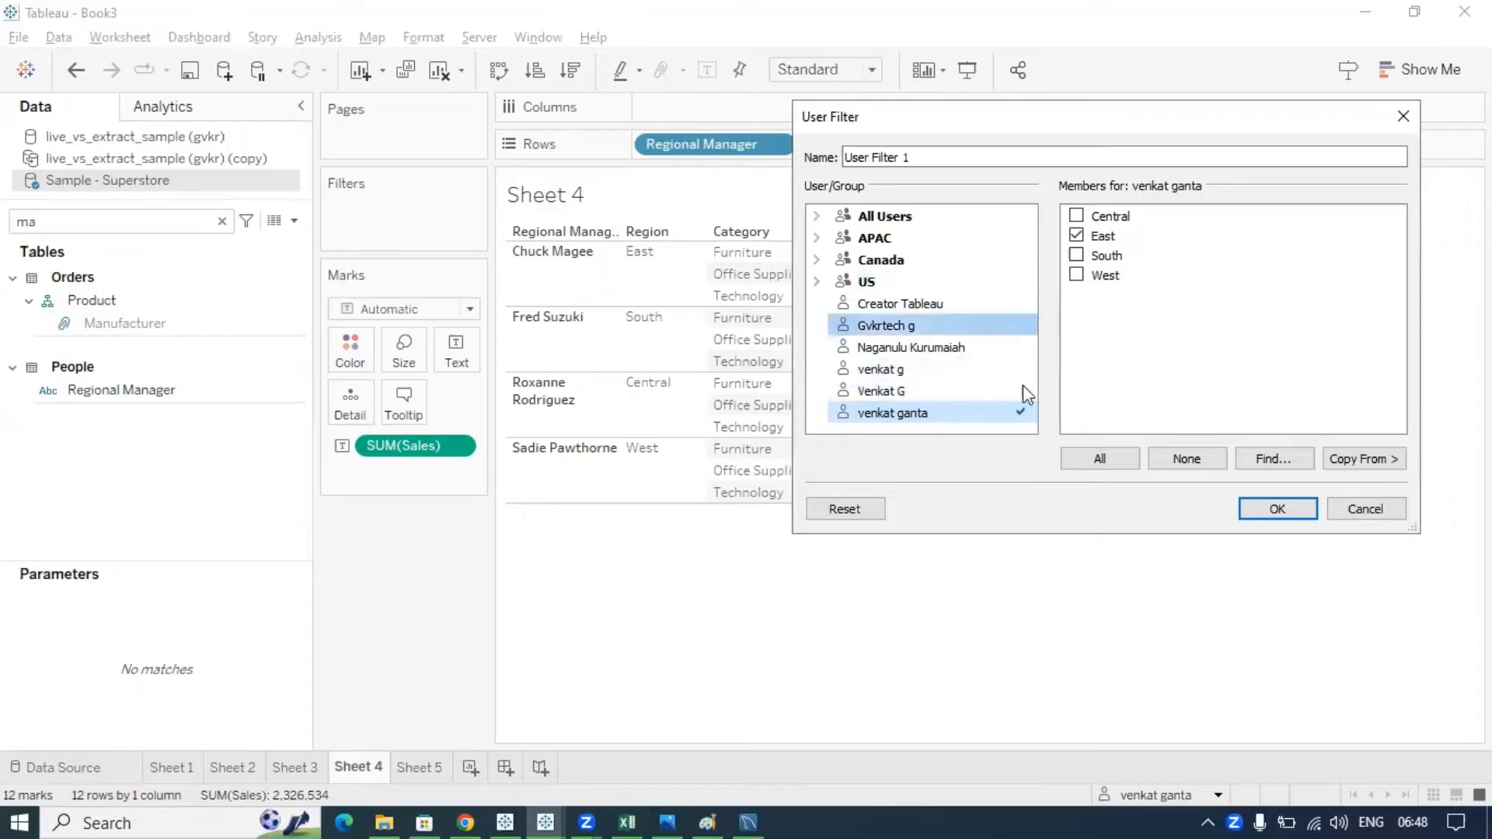
- Give the second user the South region, recheck the first user's East, and save User Filter 1
{"action": "left_click", "coordinate": [899, 327]}
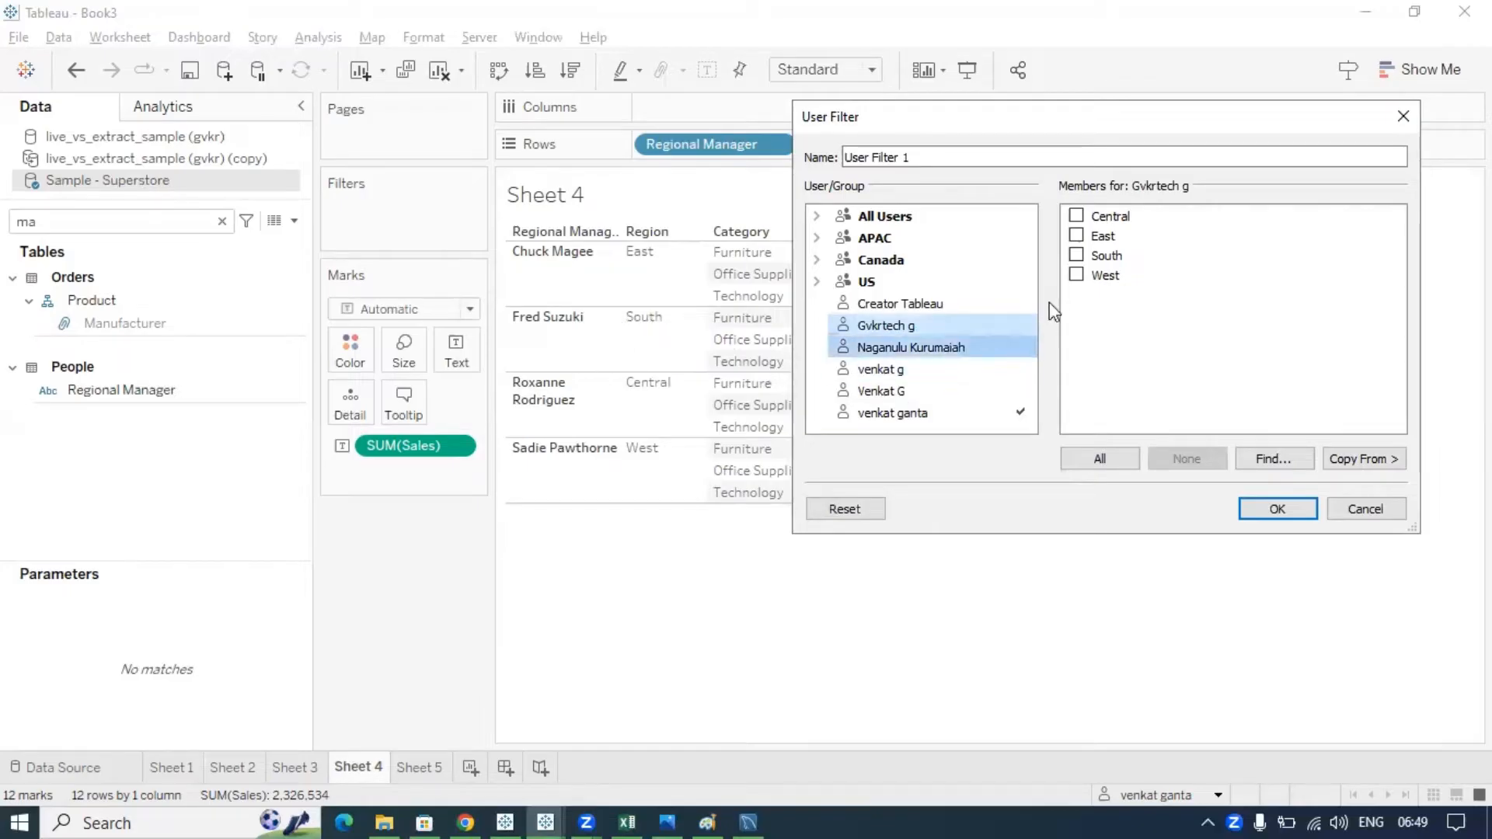
{"action": "left_click", "coordinate": [1077, 256]}
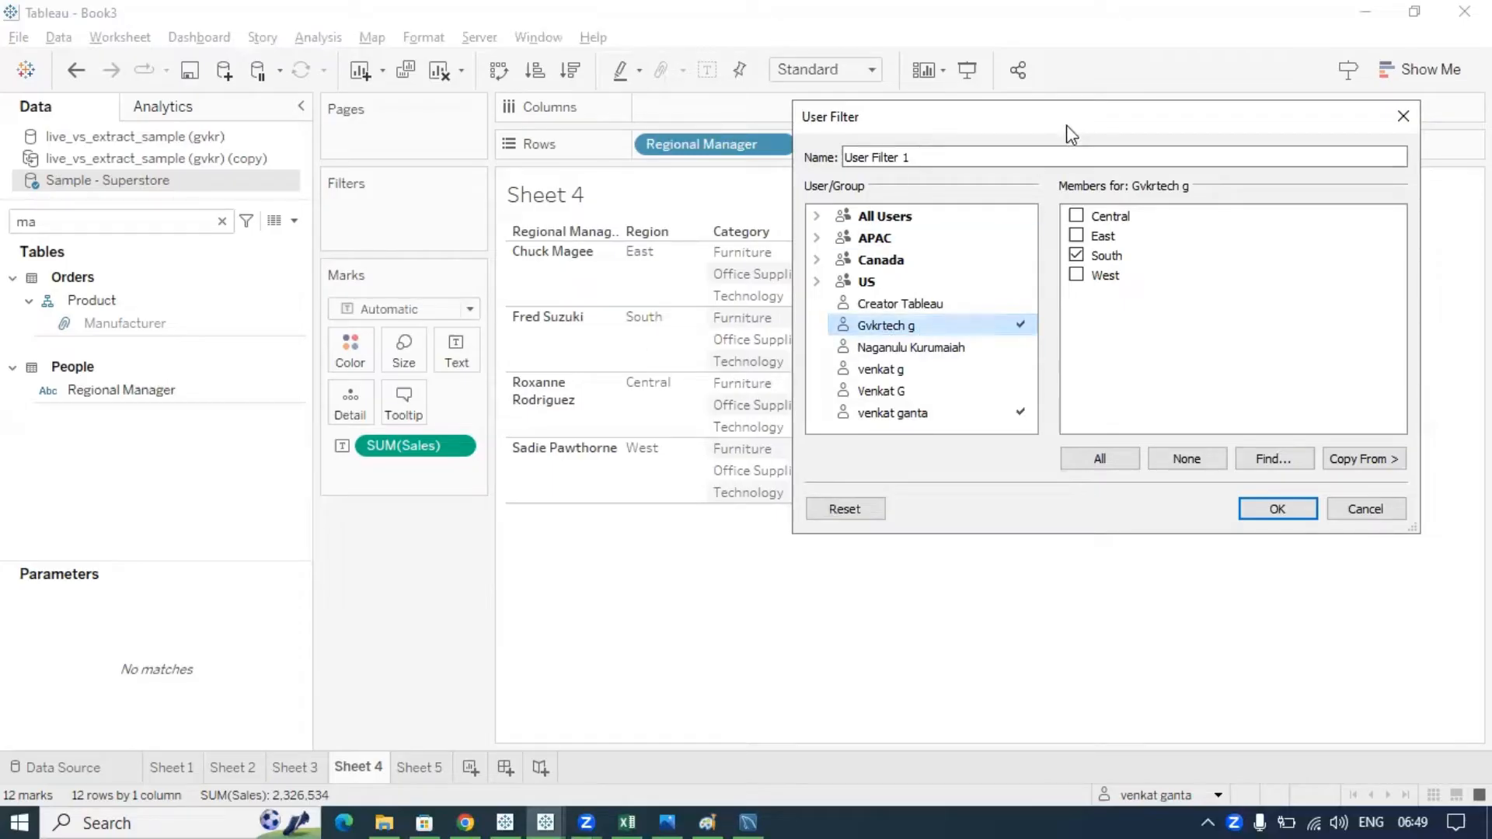
{"action": "mouse_move", "coordinate": [1071, 134]}
{"action": "left_mouse_down"}
{"action": "mouse_move", "coordinate": [1125, 156]}
{"action": "mouse_move", "coordinate": [1066, 130]}
{"action": "left_mouse_up"}
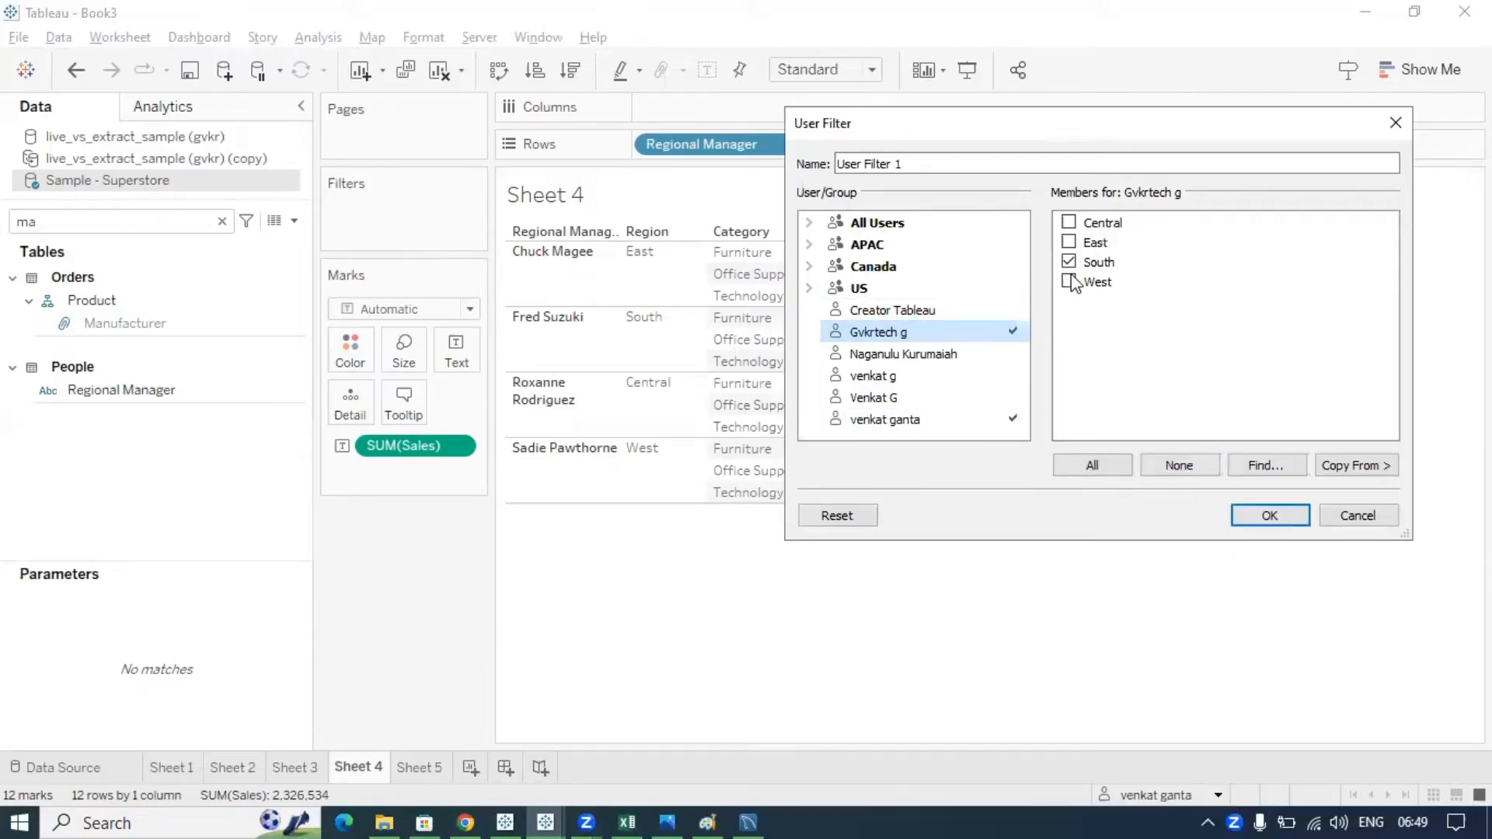
{"action": "left_click", "coordinate": [885, 424]}
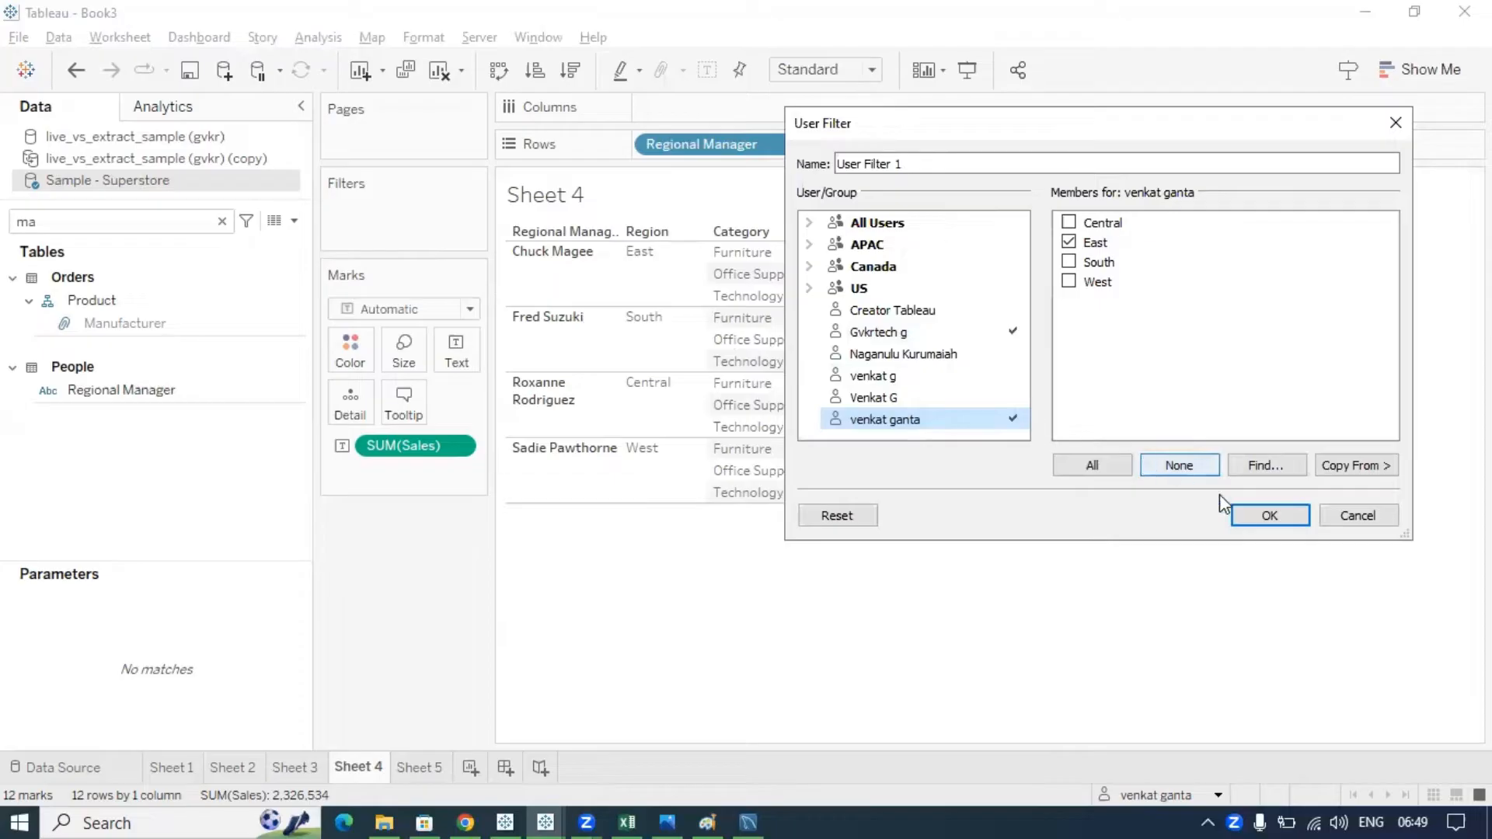
{"action": "left_click", "coordinate": [1262, 518]}
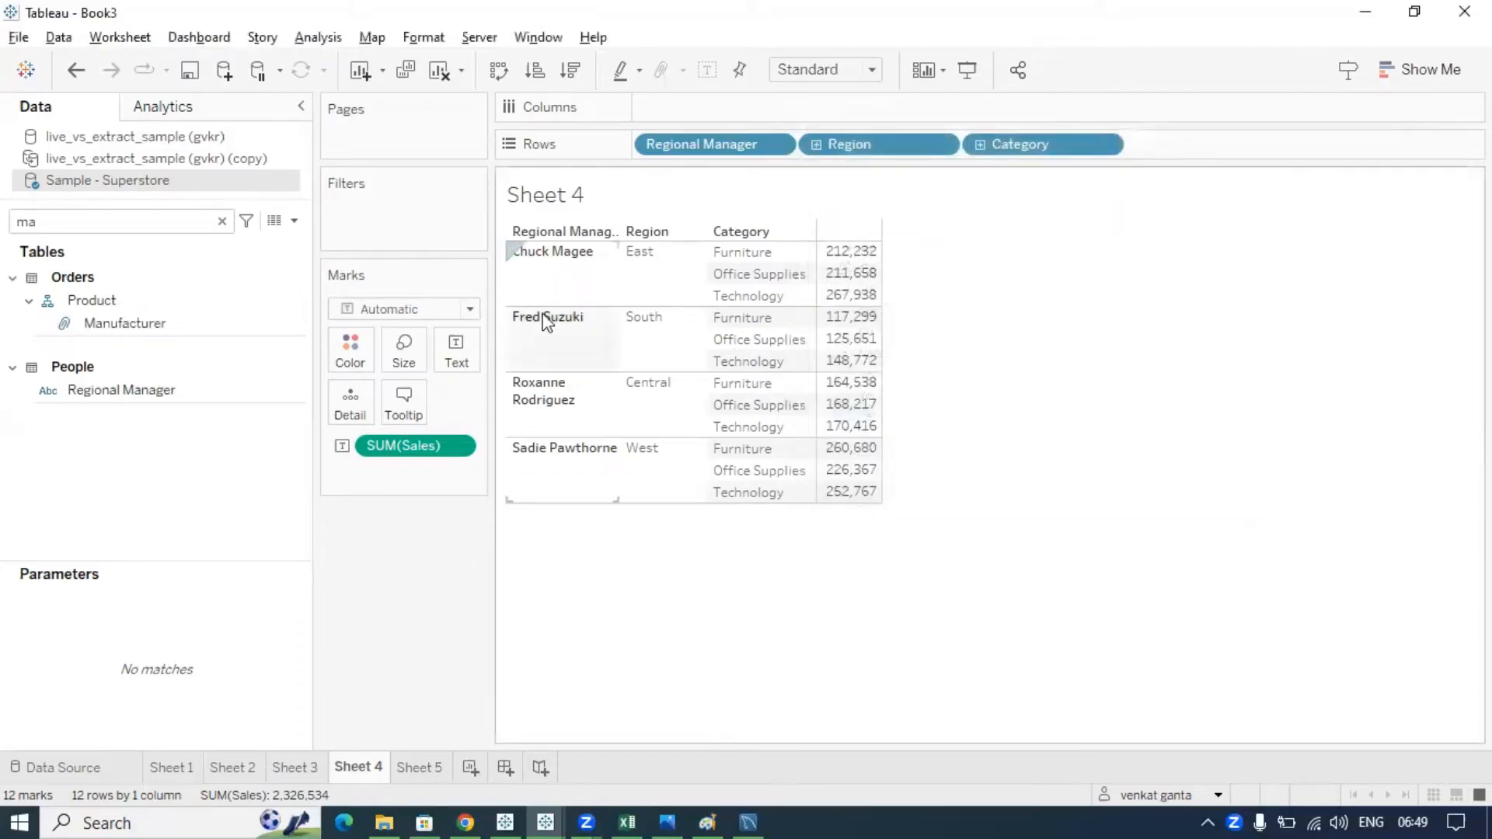
{"action": "left_click", "coordinate": [222, 222]}
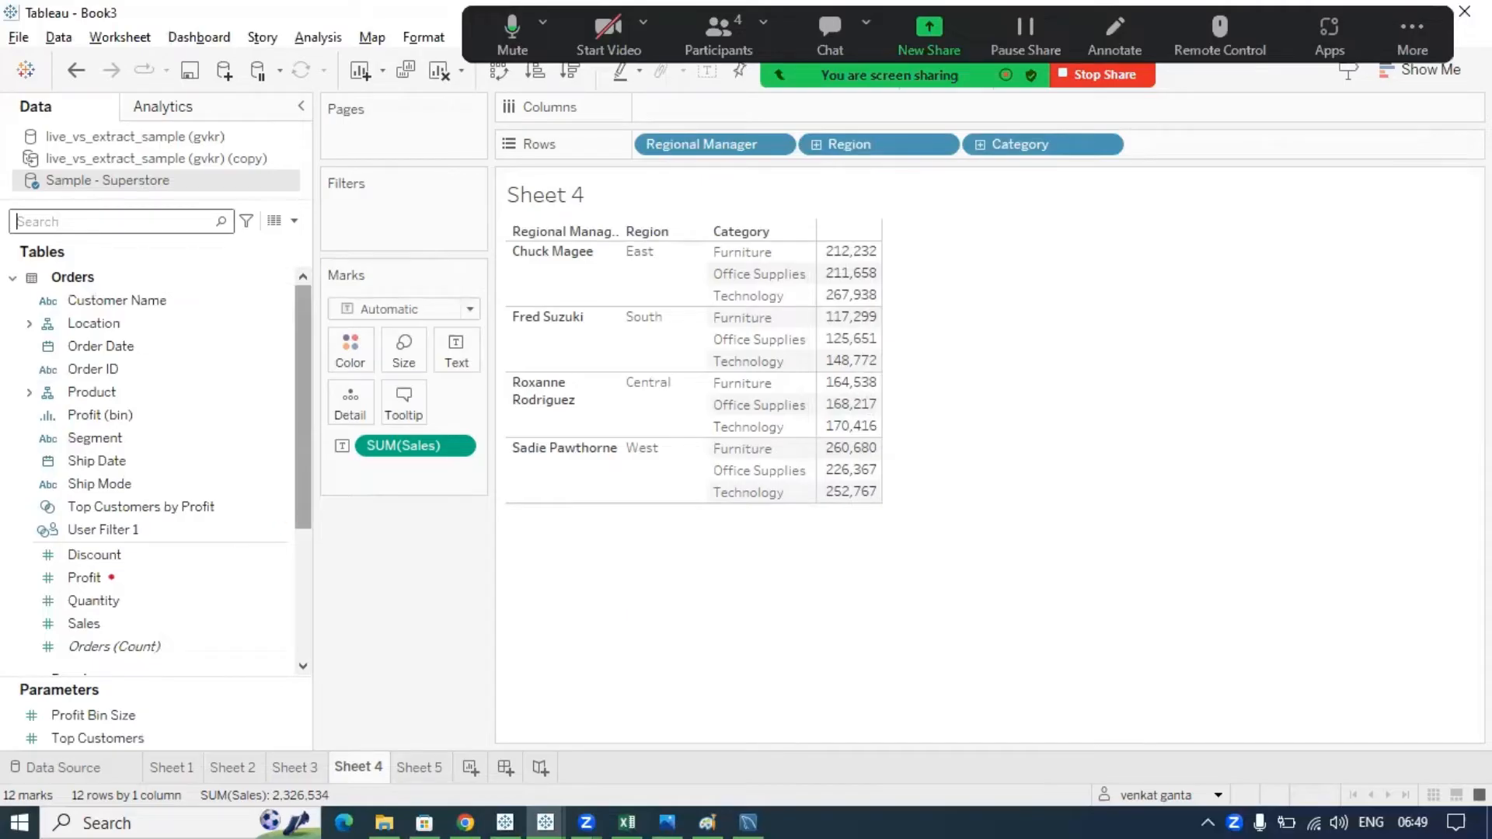
{"action": "mouse_move", "coordinate": [22, 512]}
{"action": "left_mouse_down"}
{"action": "mouse_move", "coordinate": [78, 548]}
{"action": "mouse_move", "coordinate": [144, 549]}
{"action": "mouse_move", "coordinate": [154, 525]}
{"action": "mouse_move", "coordinate": [18, 515]}
{"action": "left_mouse_up"}
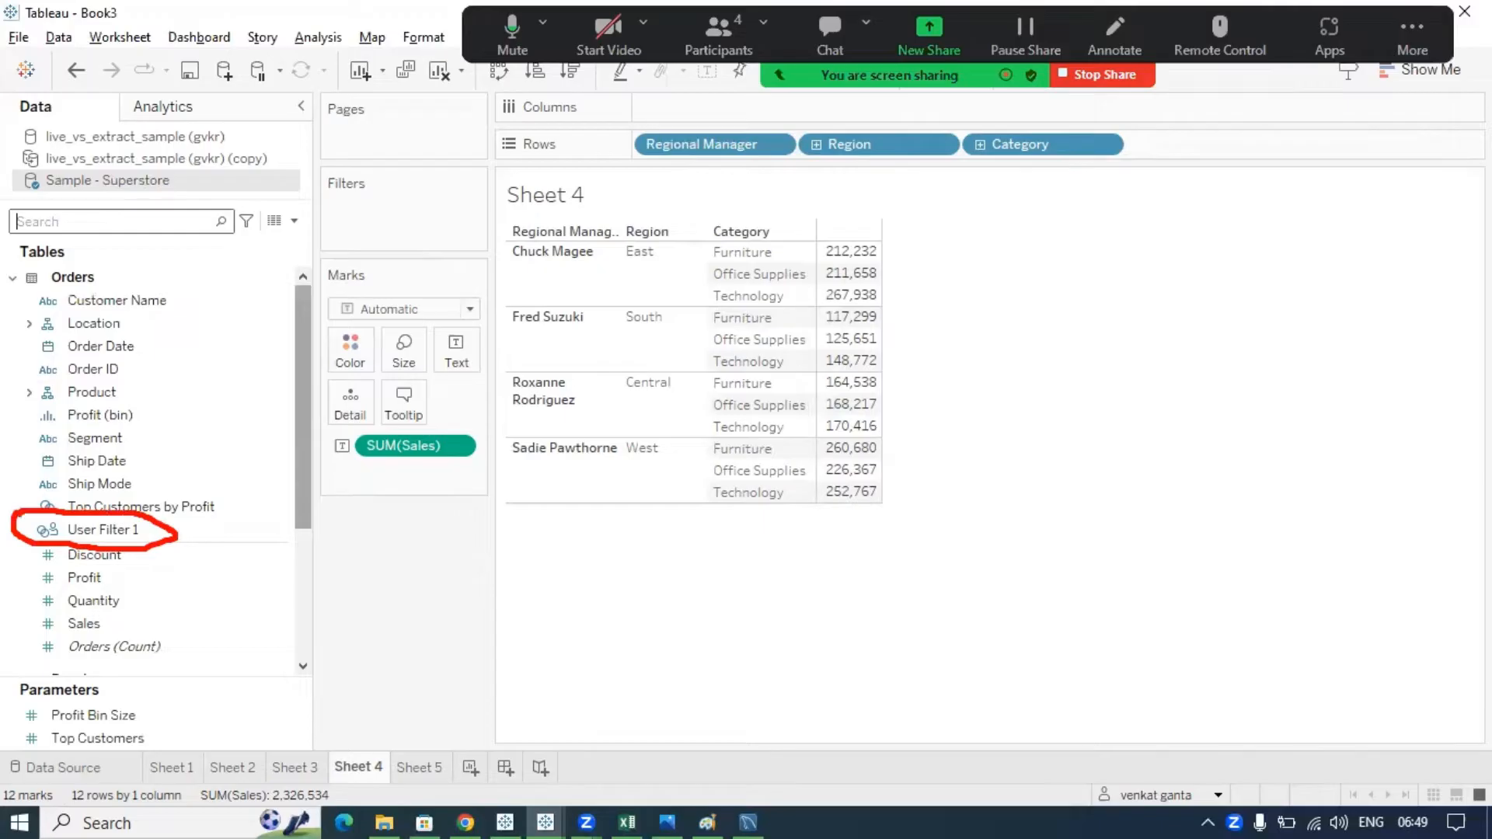
{"action": "left_click", "coordinate": [23, 529]}
{"action": "mouse_move", "coordinate": [23, 529]}
{"action": "left_mouse_down"}
{"action": "mouse_move", "coordinate": [19, 550]}
{"action": "mouse_move", "coordinate": [46, 539]}
{"action": "mouse_move", "coordinate": [27, 522]}
{"action": "left_mouse_up"}
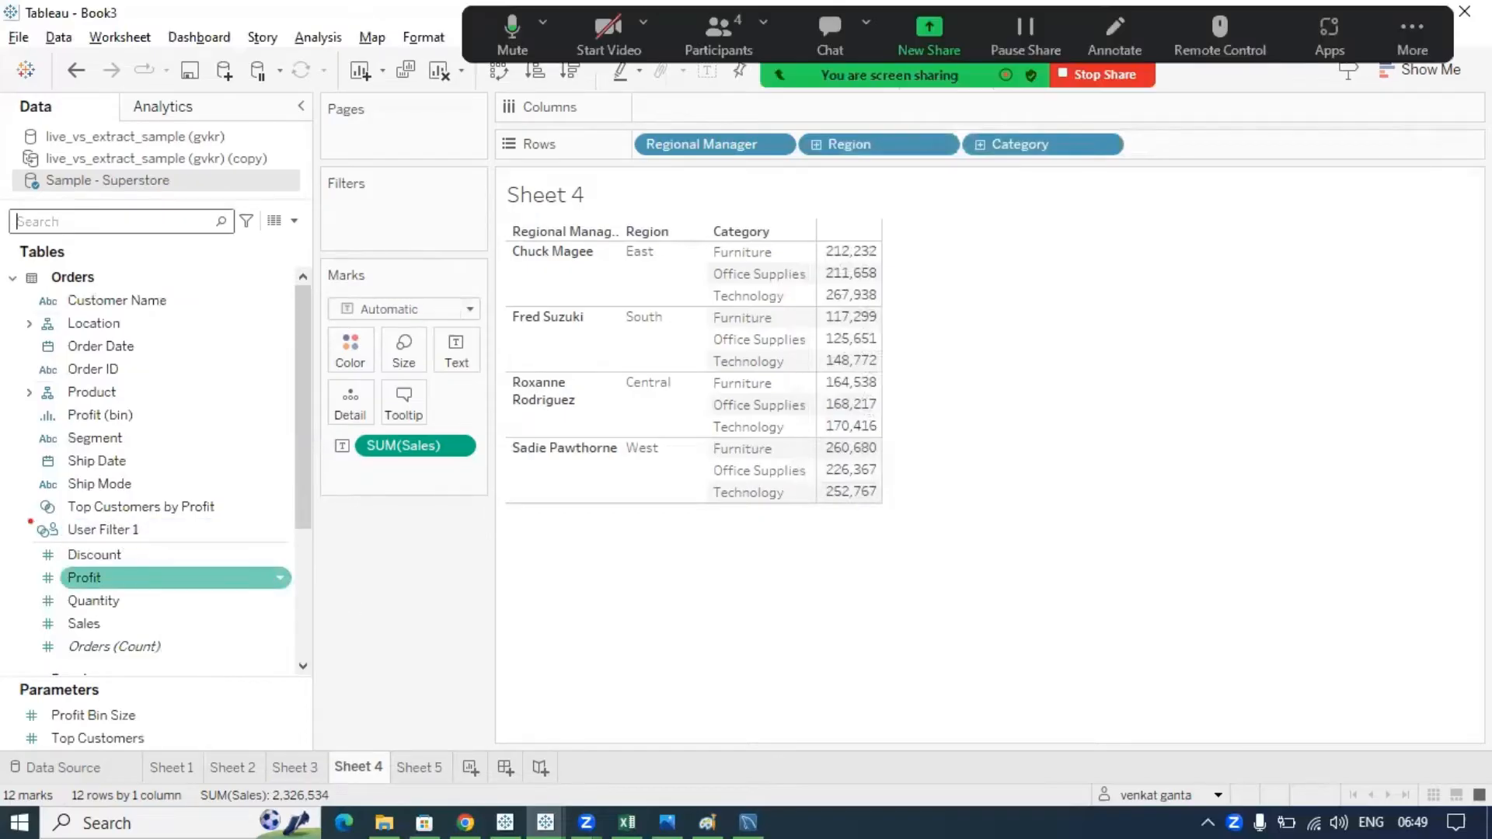
{"action": "mouse_move", "coordinate": [27, 519]}
{"action": "left_mouse_down"}
{"action": "mouse_move", "coordinate": [52, 546]}
{"action": "mouse_move", "coordinate": [67, 521]}
{"action": "mouse_move", "coordinate": [23, 516]}
{"action": "left_mouse_up"}
{"action": "left_click", "coordinate": [132, 535]}
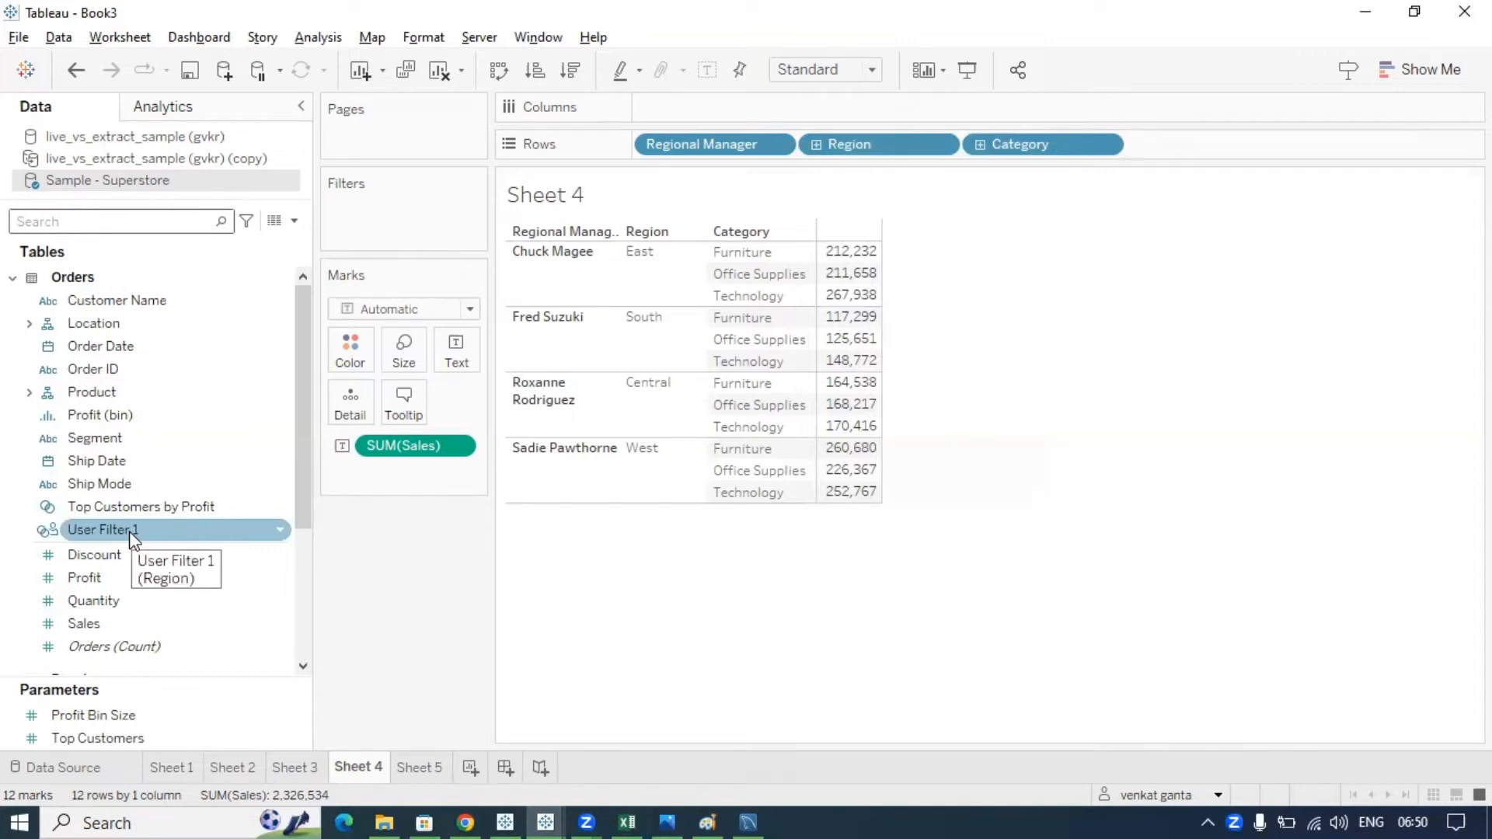
- Put User Filter 1 on Sheet 4's Filters shelf and annotate the remaining East row with the current user
{"action": "left_click_drag", "start_coordinate": [132, 536], "coordinate": [377, 229]}
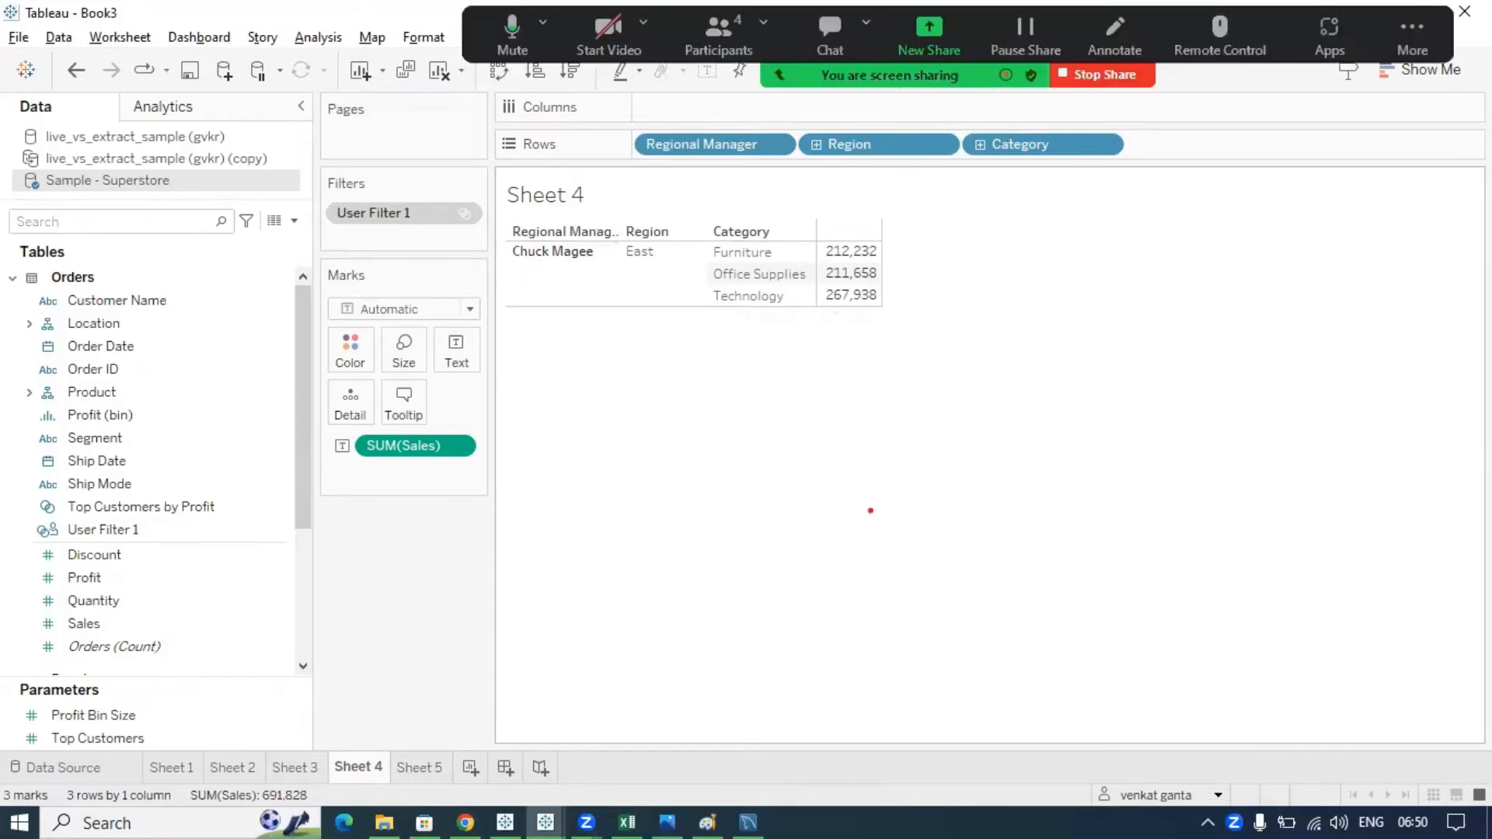
{"action": "mouse_move", "coordinate": [488, 234]}
{"action": "left_mouse_down"}
{"action": "mouse_move", "coordinate": [613, 268]}
{"action": "mouse_move", "coordinate": [501, 221]}
{"action": "left_mouse_up"}
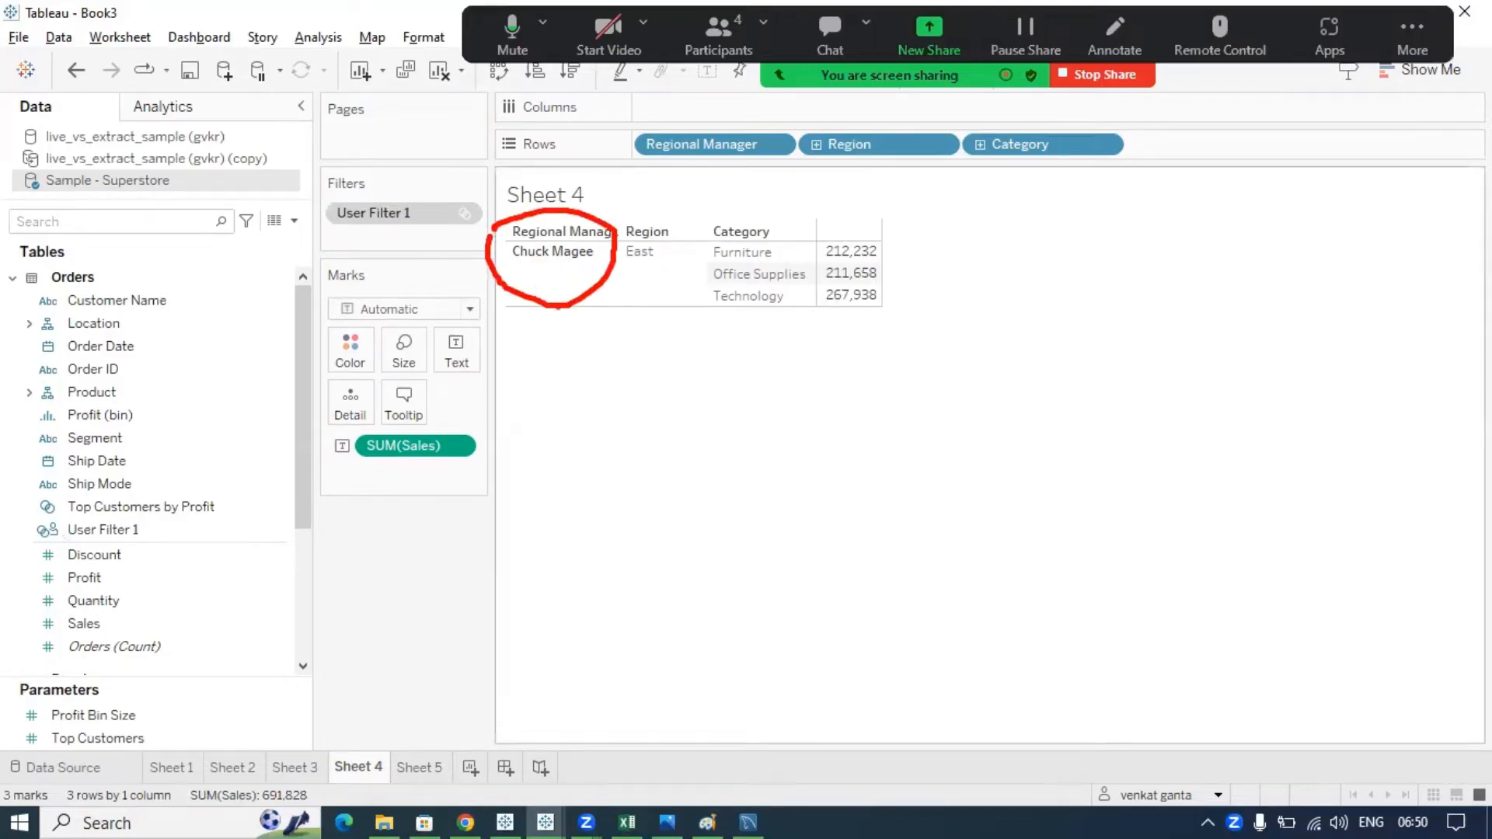
{"action": "mouse_move", "coordinate": [579, 300]}
{"action": "left_mouse_down"}
{"action": "mouse_move", "coordinate": [977, 618]}
{"action": "mouse_move", "coordinate": [1119, 711]}
{"action": "mouse_move", "coordinate": [1146, 771]}
{"action": "mouse_move", "coordinate": [1116, 761]}
{"action": "mouse_move", "coordinate": [1126, 816]}
{"action": "mouse_move", "coordinate": [1204, 821]}
{"action": "mouse_move", "coordinate": [1218, 775]}
{"action": "mouse_move", "coordinate": [1122, 765]}
{"action": "left_mouse_up"}
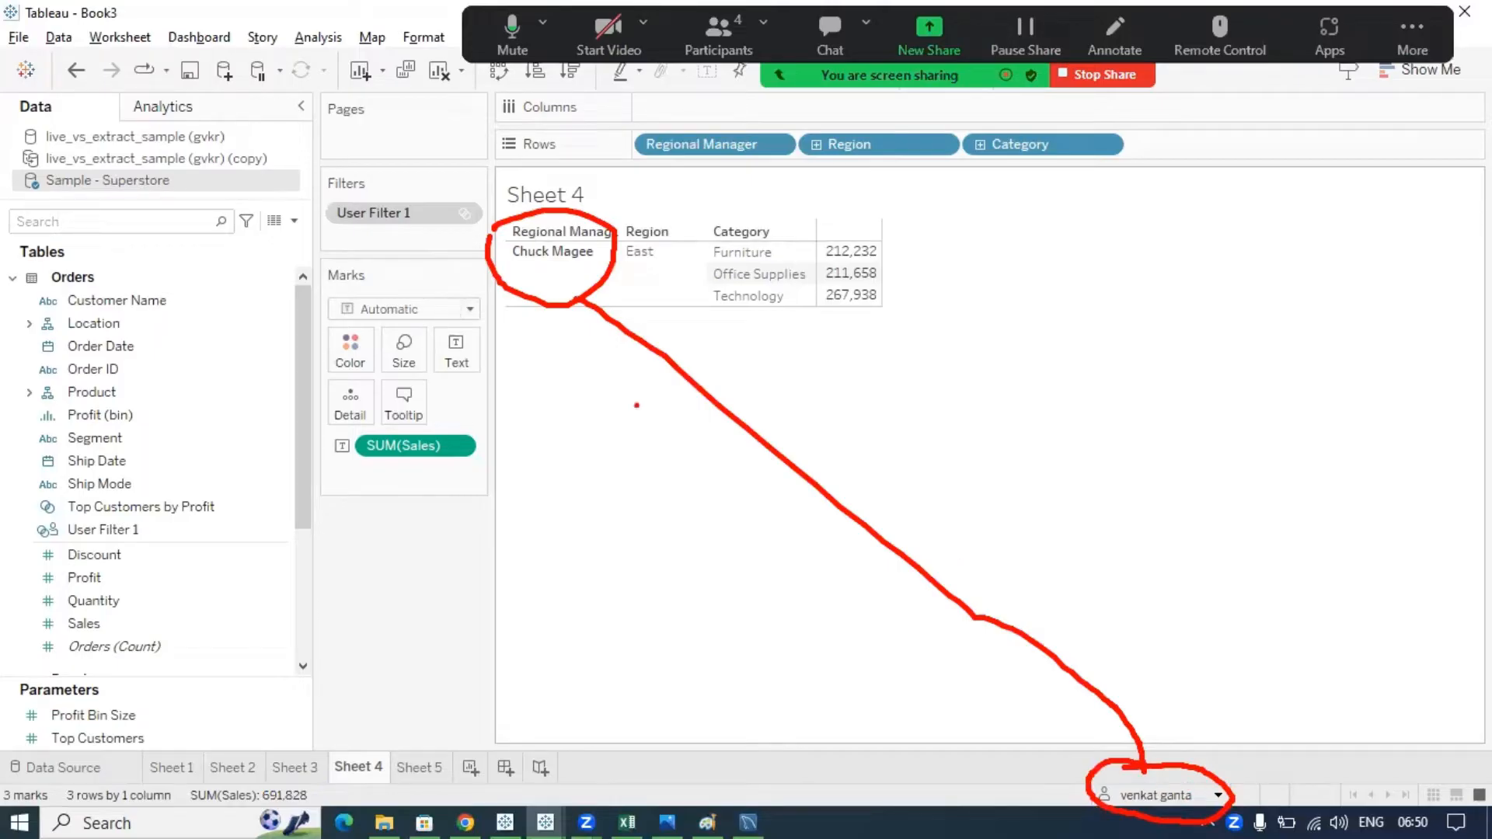
{"action": "key", "text": "Escape"}
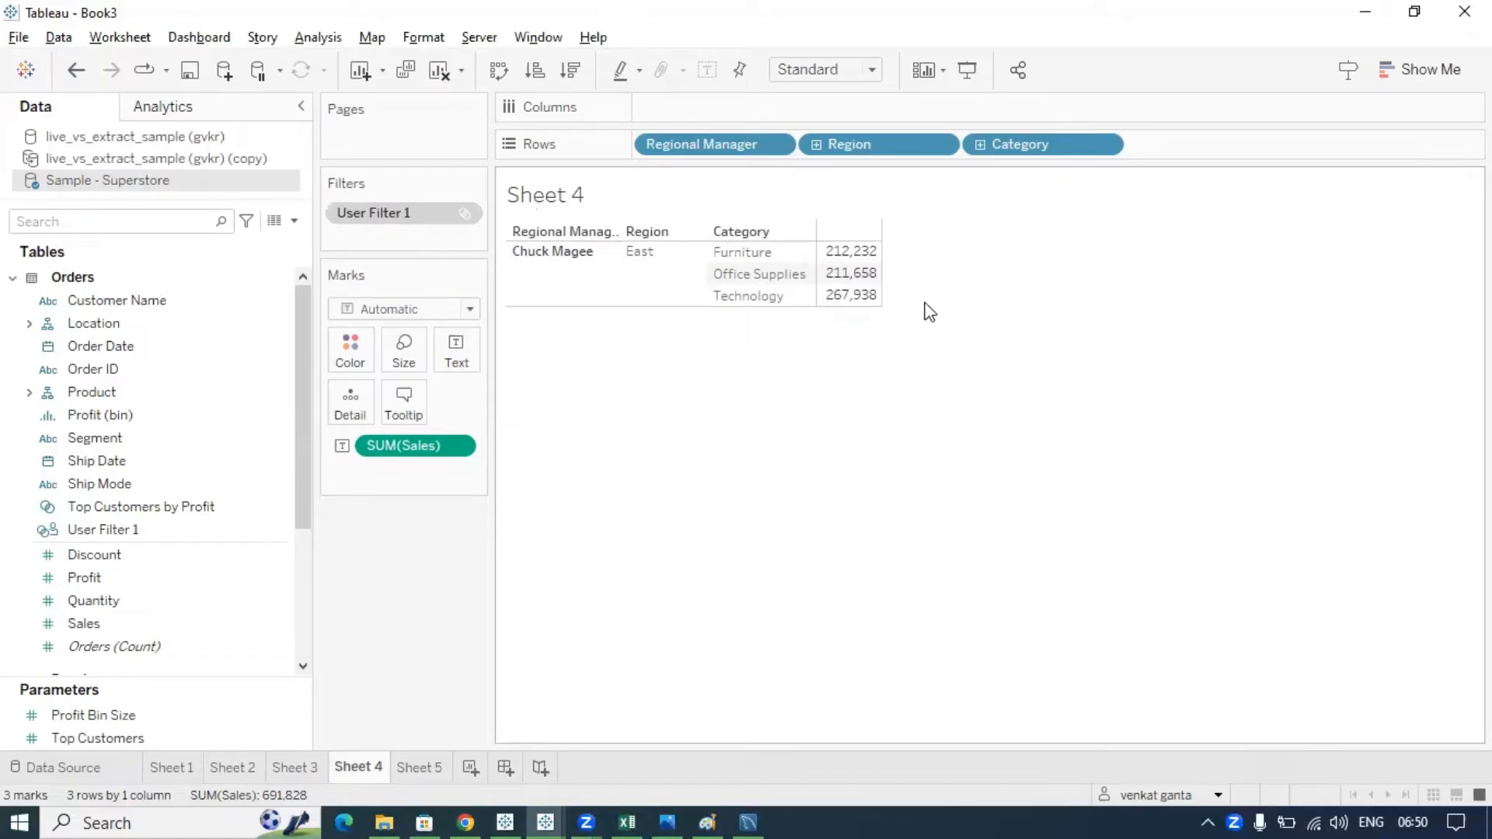
- Preview Sheet 4 as another user who sees only the South region, and underline that row
{"action": "left_click", "coordinate": [1218, 795]}
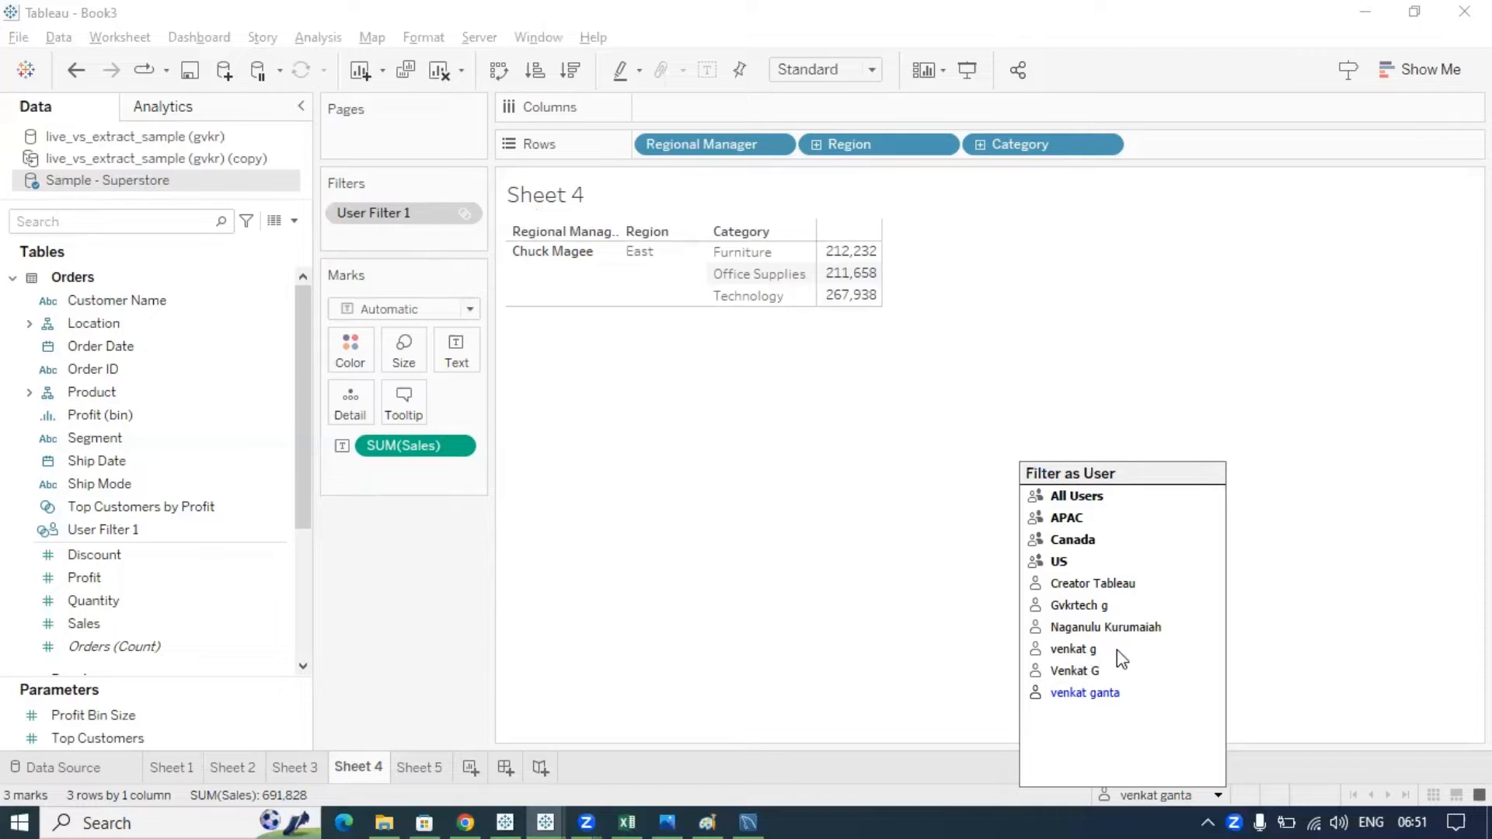
{"action": "left_click", "coordinate": [1089, 605]}
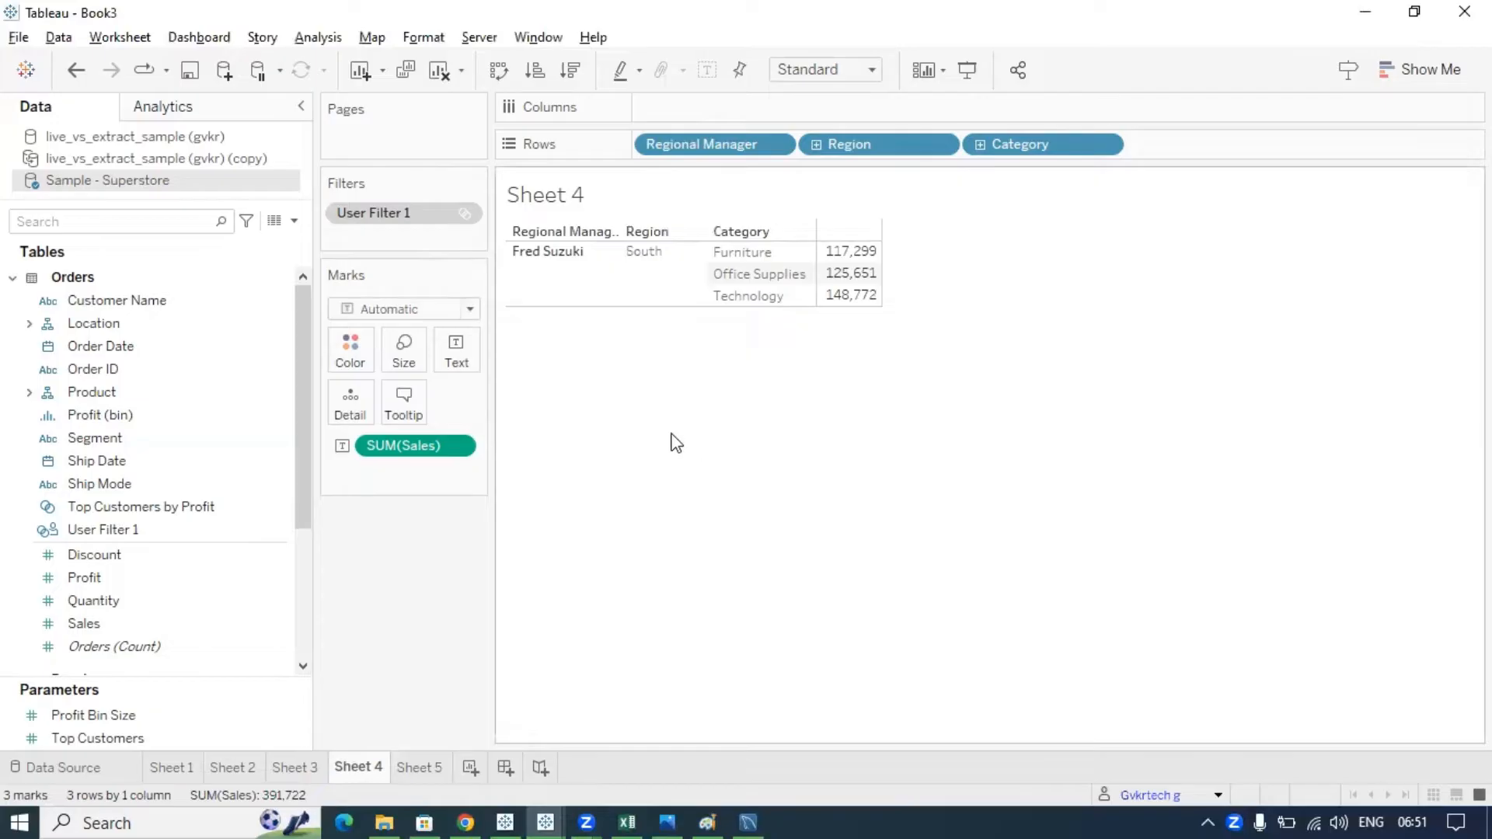
{"action": "mouse_move", "coordinate": [506, 265]}
{"action": "left_mouse_down"}
{"action": "mouse_move", "coordinate": [901, 330]}
{"action": "mouse_move", "coordinate": [633, 199]}
{"action": "mouse_move", "coordinate": [515, 226]}
{"action": "mouse_move", "coordinate": [506, 265]}
{"action": "left_mouse_up"}
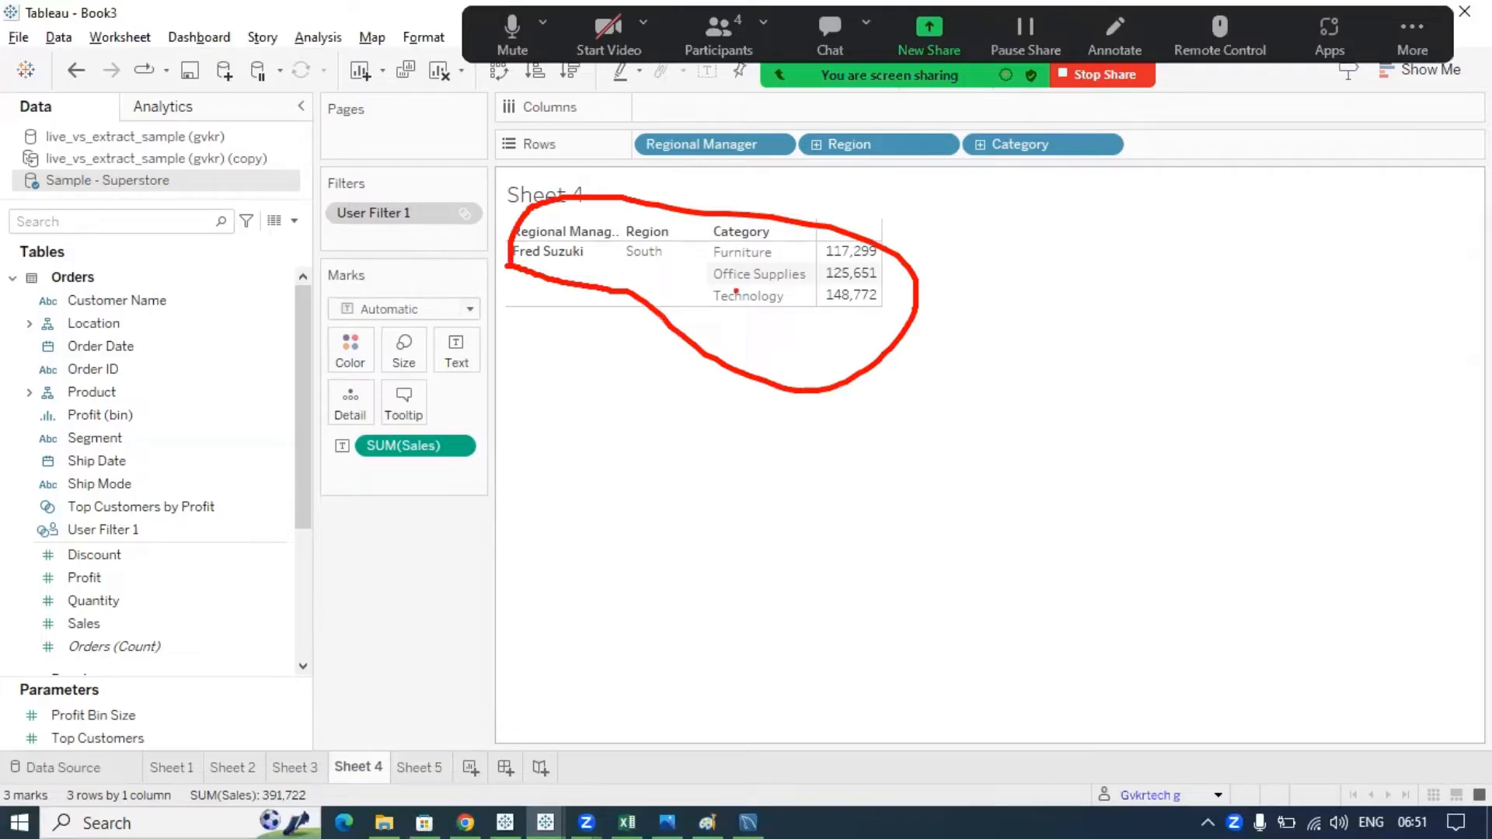
{"action": "key", "text": "Escape"}
- Preview Sheet 4 as a user with no region, leaving an empty view with 0 marks
{"action": "left_click", "coordinate": [681, 68]}
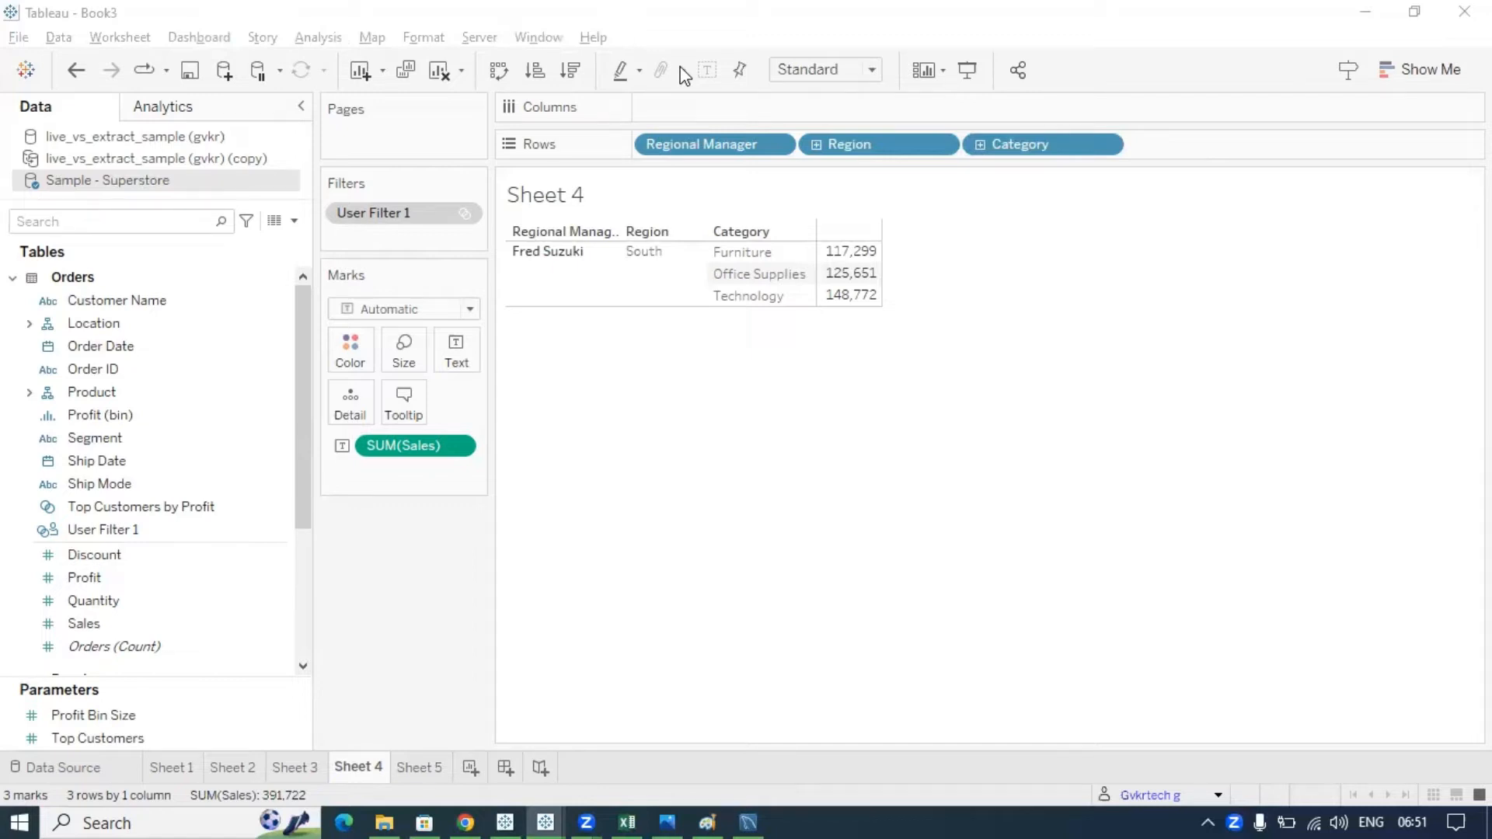
{"action": "left_click", "coordinate": [1210, 797]}
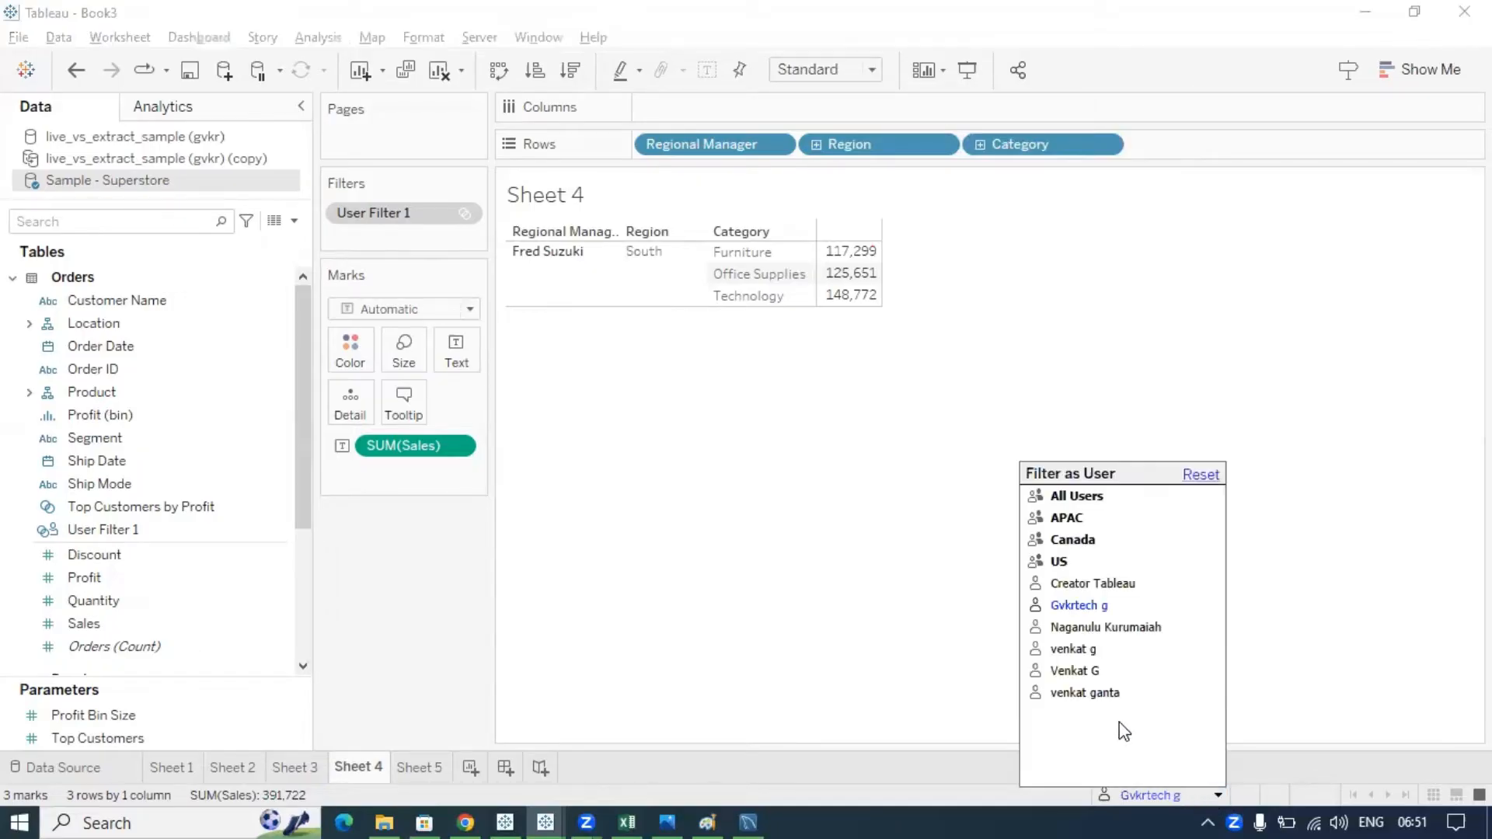
{"action": "left_click", "coordinate": [1096, 584]}
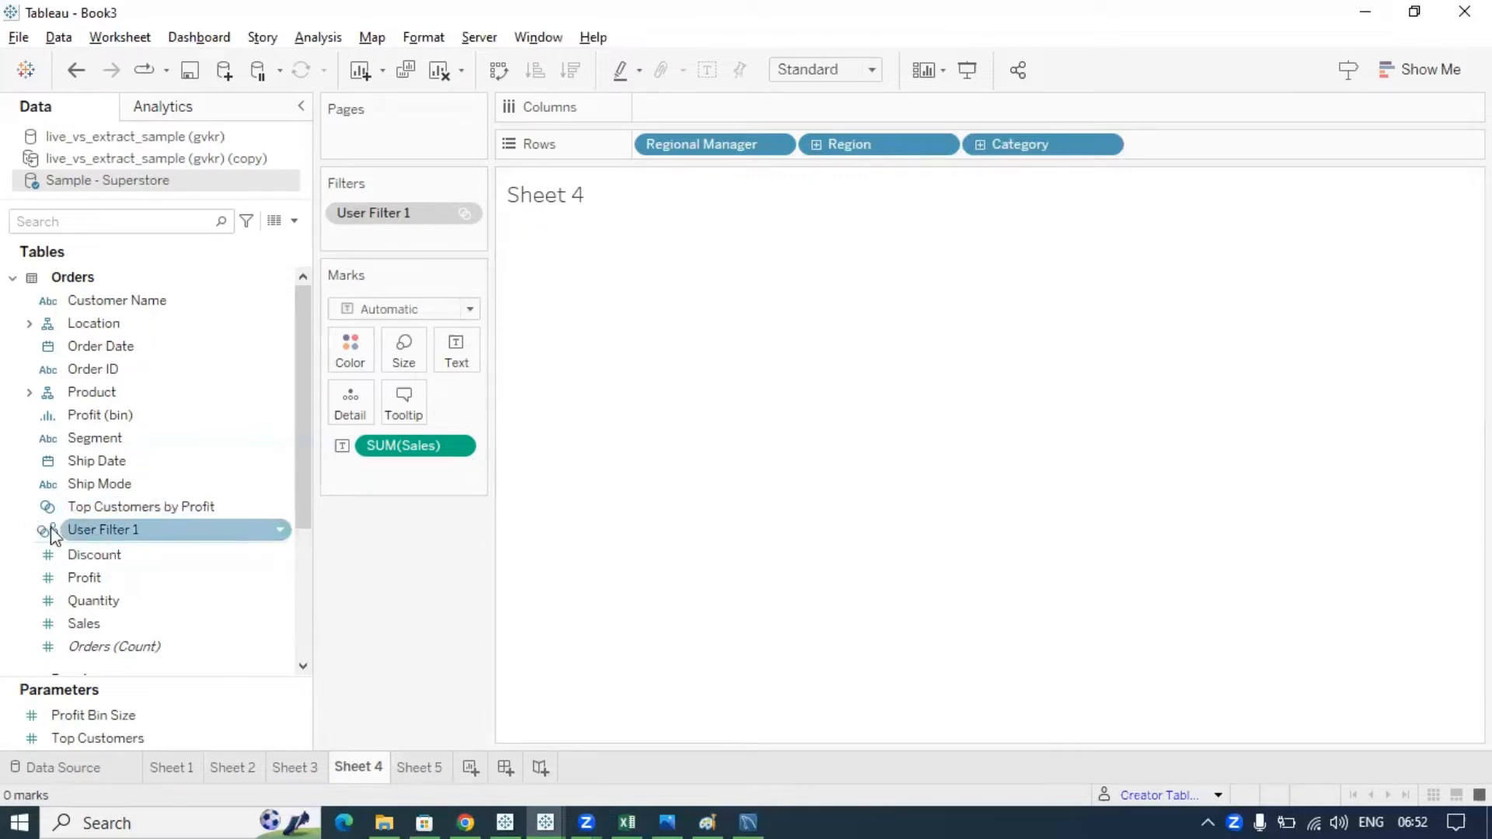
- Add a SET's: heading with IN and OUT lines below the Amazon example in Paint
{"action": "left_click", "coordinate": [719, 806]}
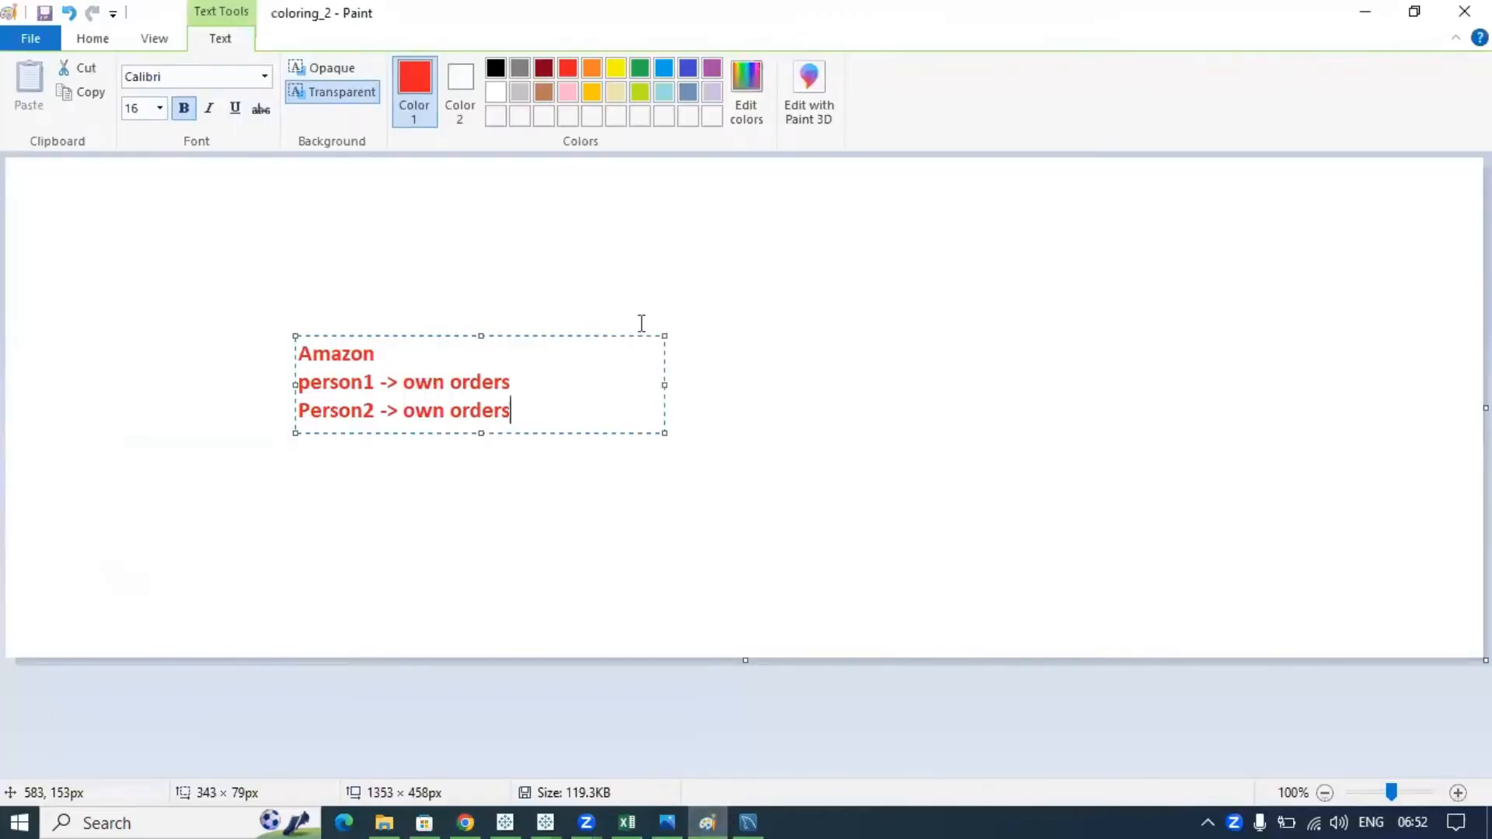
{"action": "key", "text": "Return"}
{"action": "key", "text": "Return"}
{"action": "key", "text": "Return"}
{"action": "type", "text": "SET"}
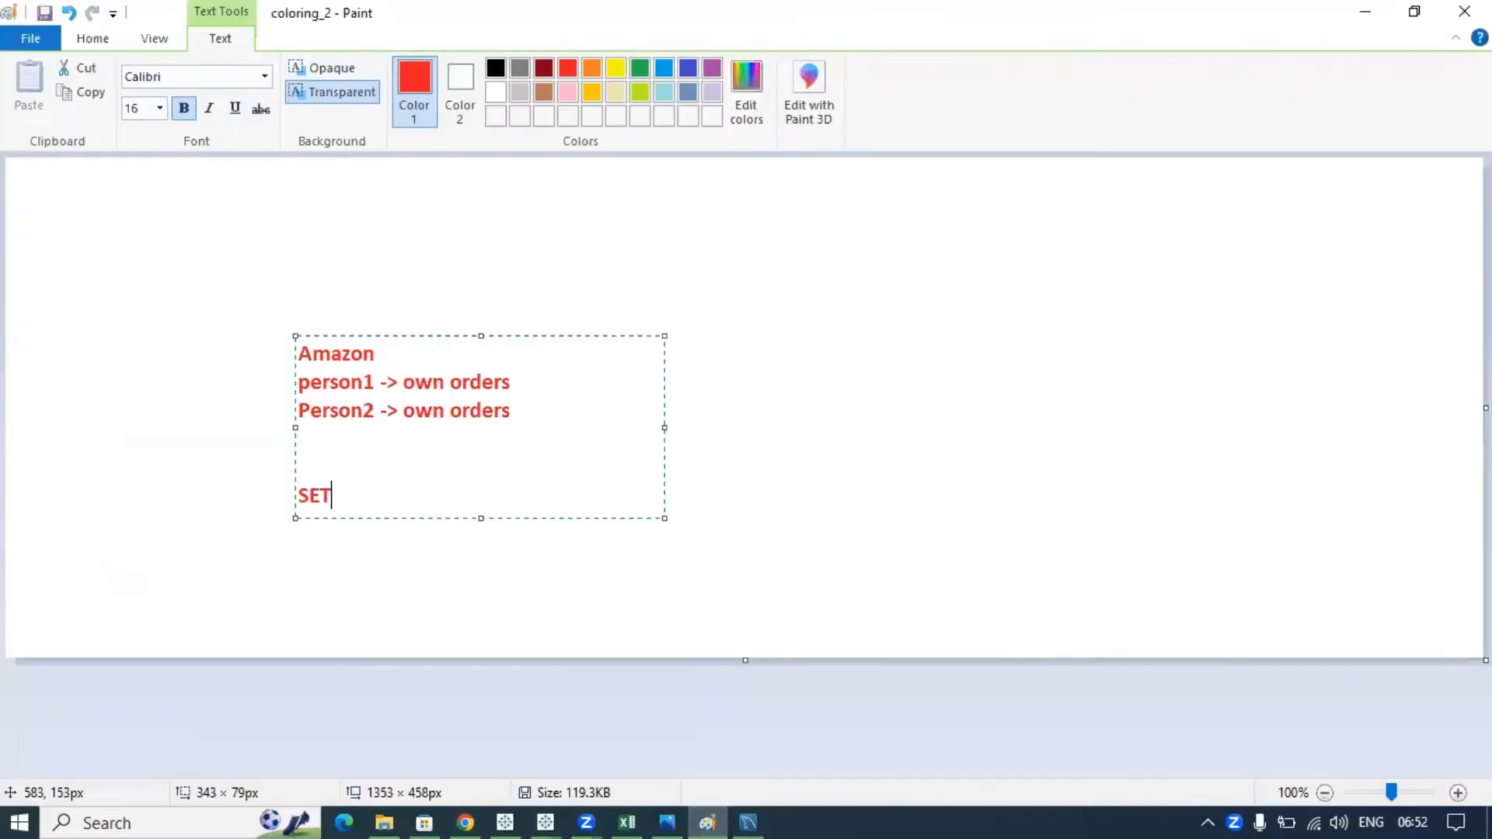
{"action": "type", "text": "'s:"}
{"action": "key", "text": "Return"}
{"action": "type", "text": "IN"}
{"action": "key", "text": "Return"}
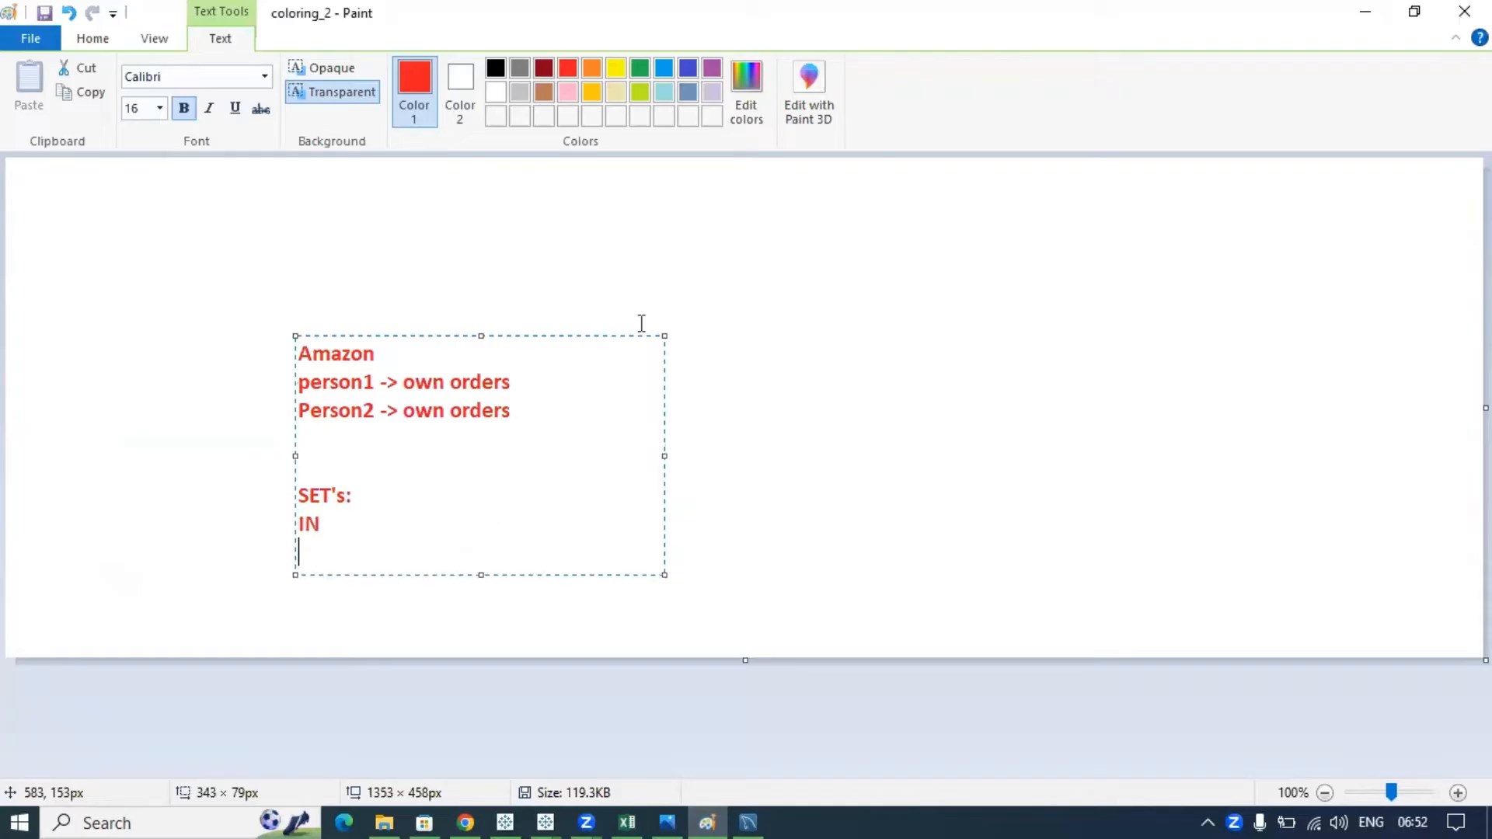
{"action": "type", "text": "OUR"}
{"action": "key", "text": "BackSpace"}
{"action": "type", "text": "T"}
- Complete the lines as 'IN - 2 persons' and 'OUT -', highlight the IN line, and return to Tableau
{"action": "left_click", "coordinate": [327, 527]}
{"action": "type", "text": "-"}
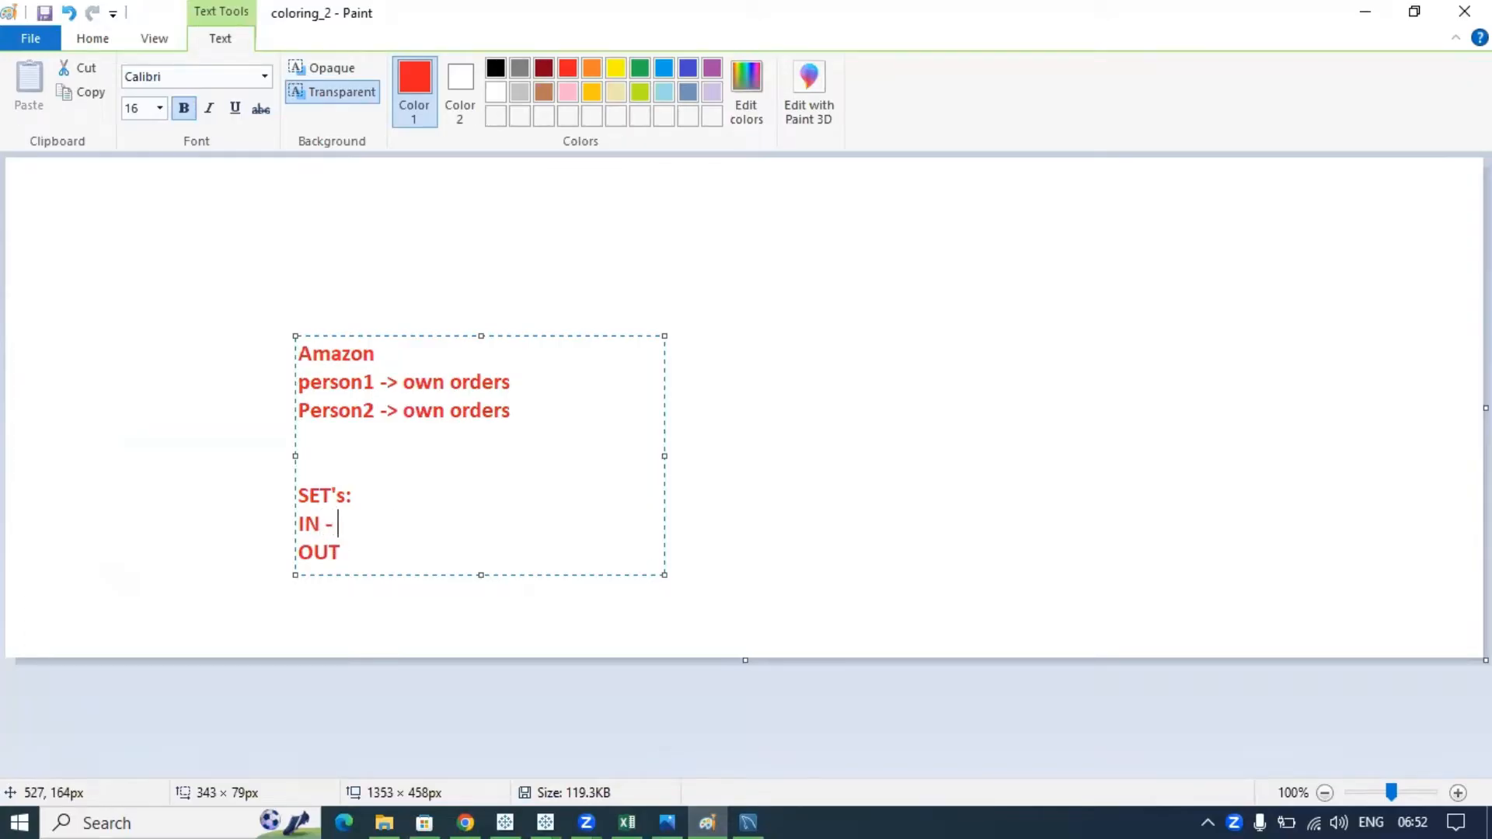
{"action": "left_click", "coordinate": [353, 552]}
{"action": "type", "text": "-"}
{"action": "left_click", "coordinate": [359, 527]}
{"action": "type", "text": "2 persons"}
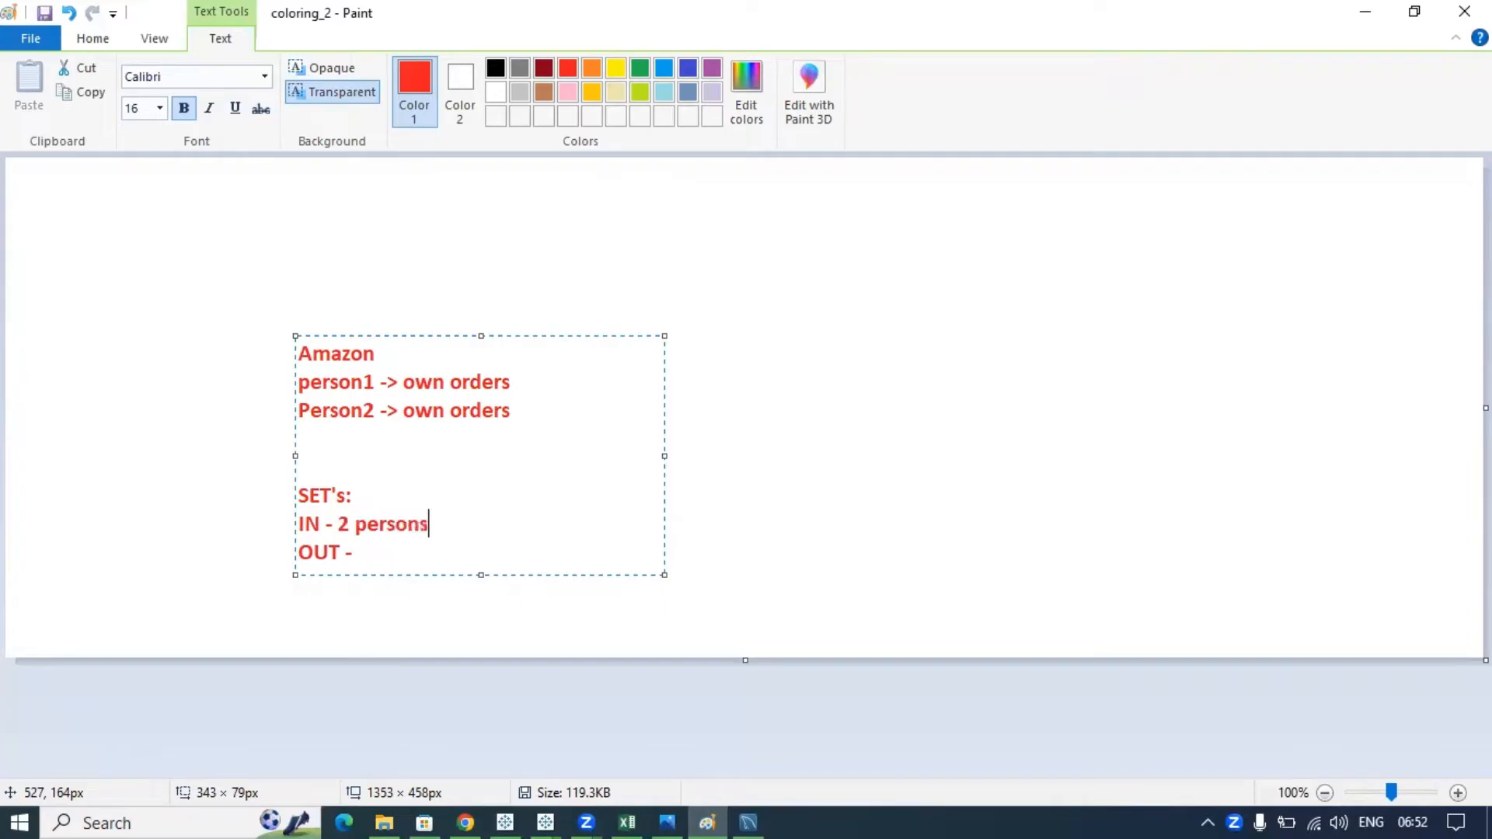
{"action": "left_click", "coordinate": [388, 554]}
{"action": "left_click_drag", "start_coordinate": [430, 524], "coordinate": [300, 528]}
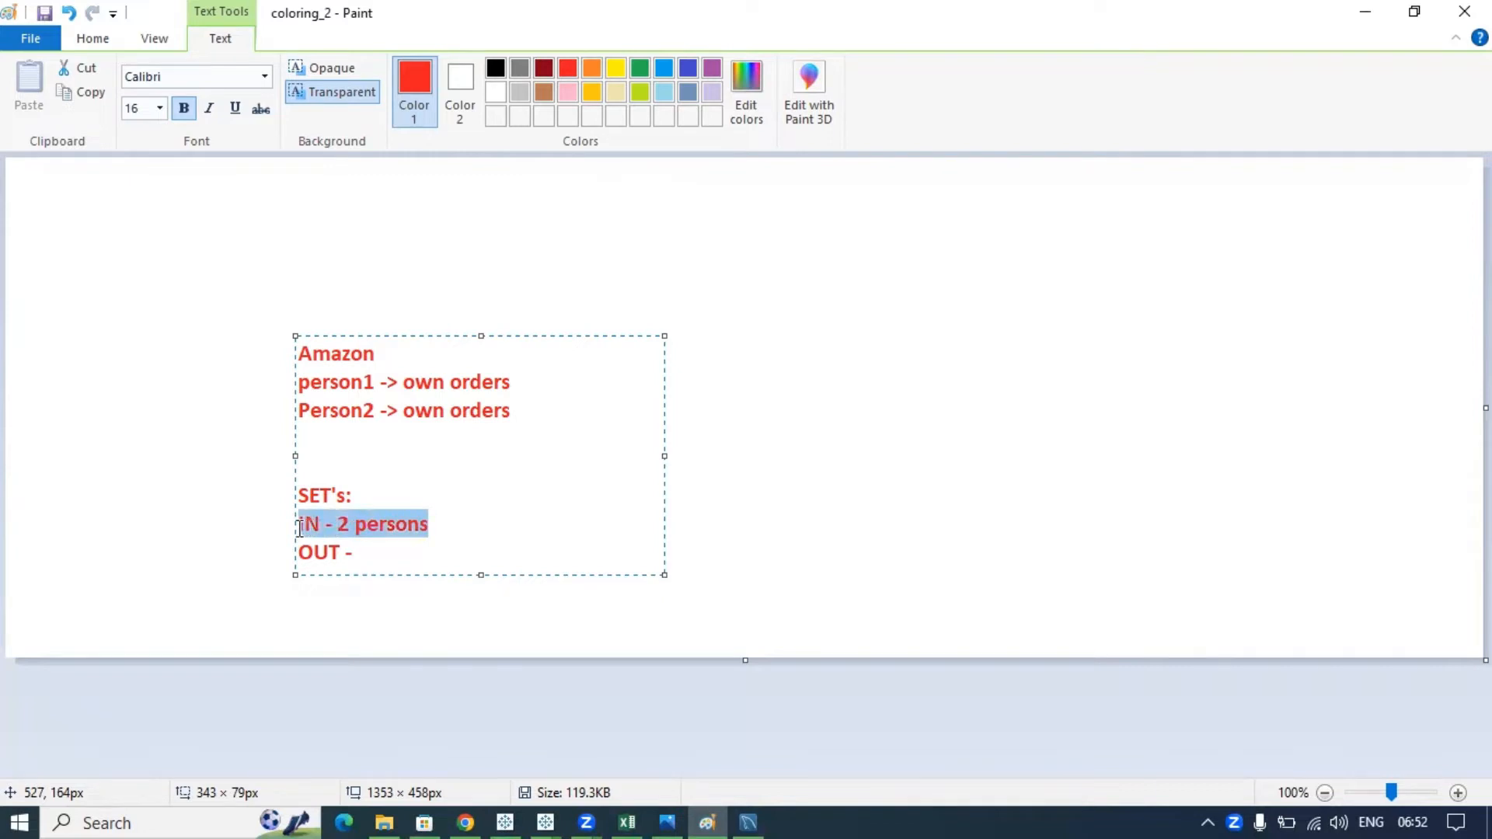
{"action": "left_click", "coordinate": [444, 524]}
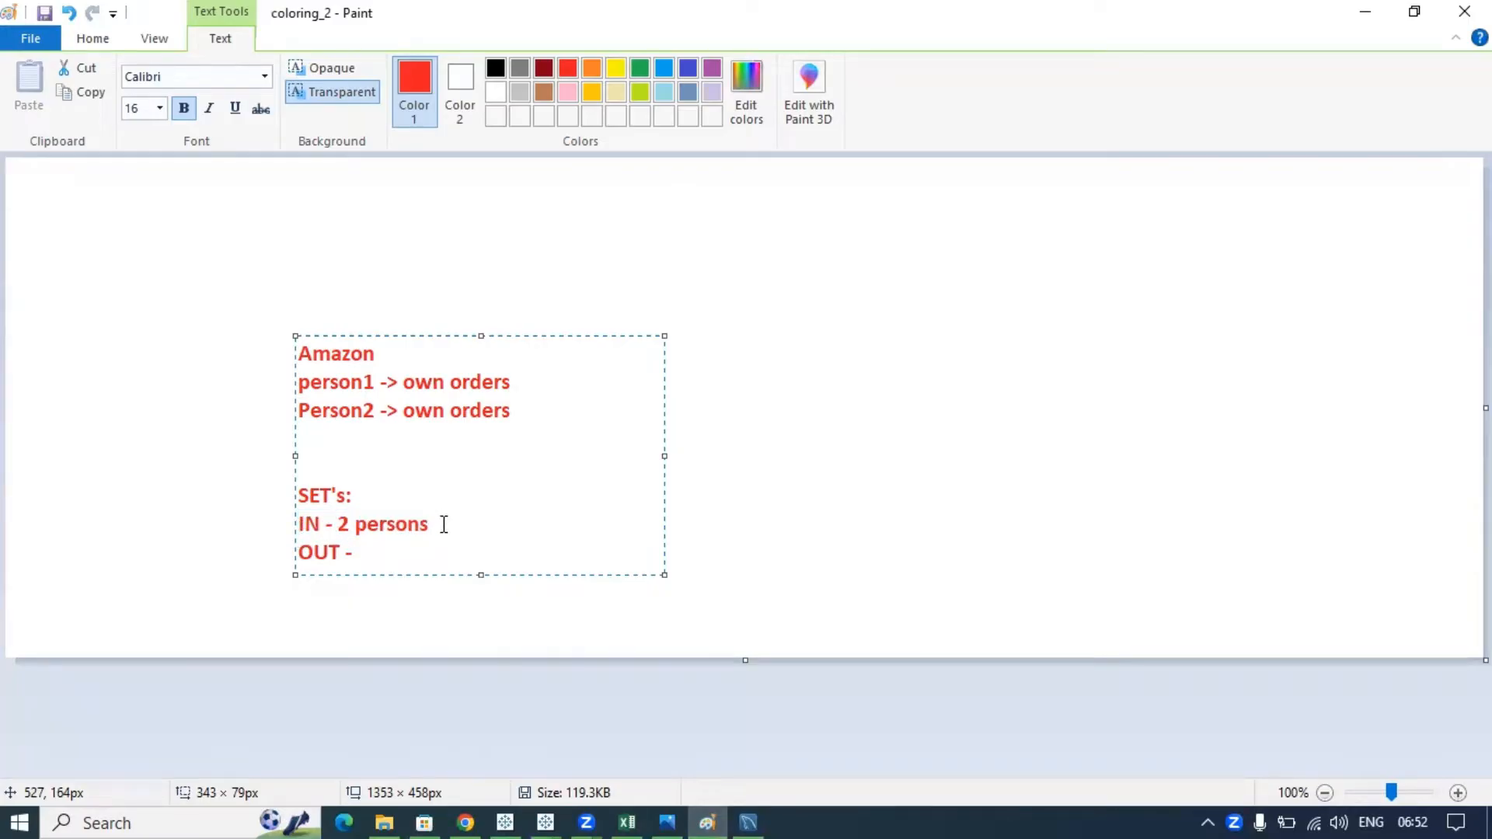
{"action": "key", "text": "alt+Tab"}
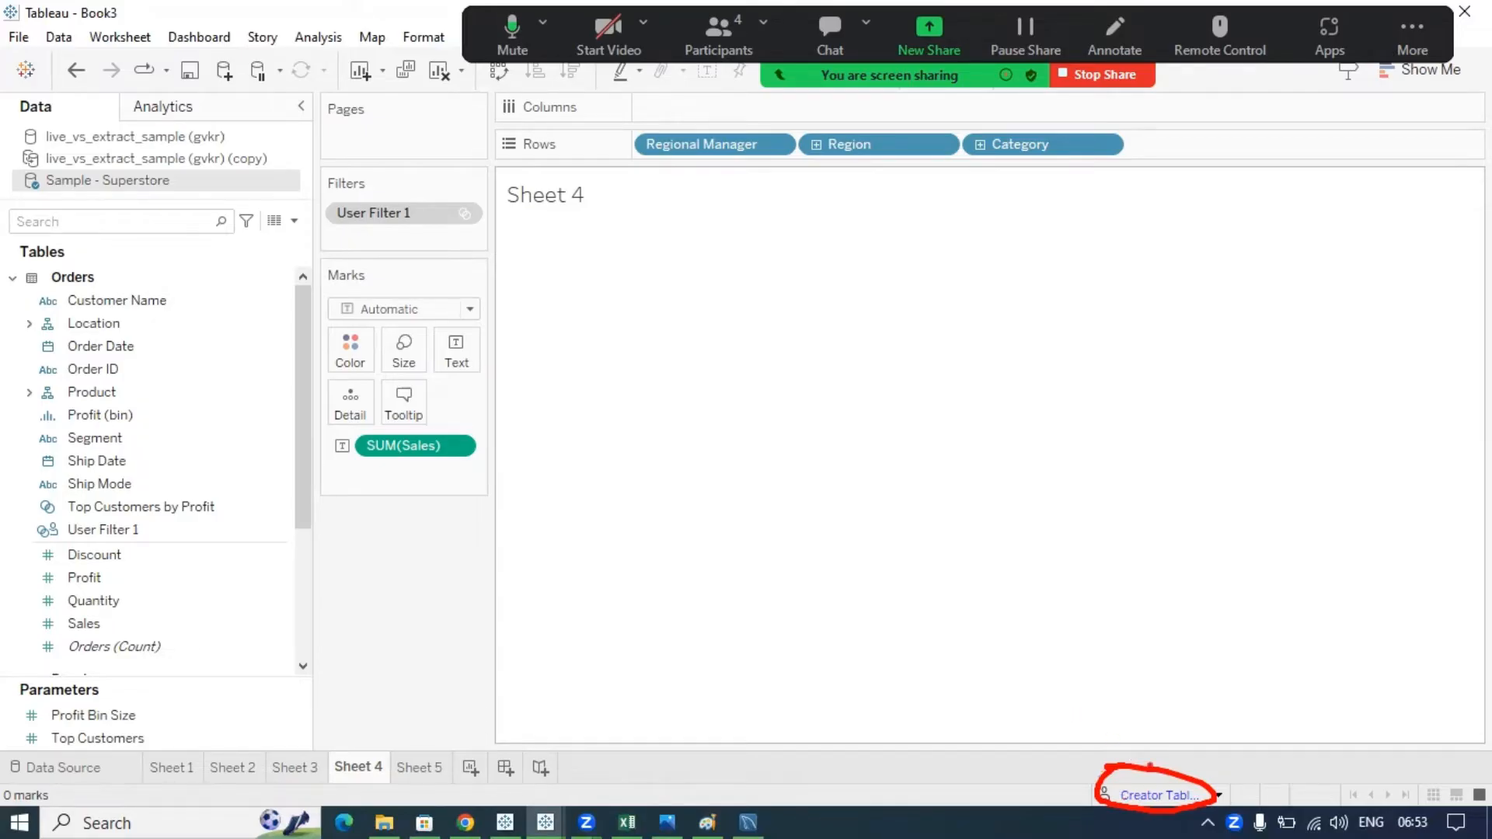
{"action": "left_click_drag", "start_coordinate": [1147, 777], "coordinate": [1202, 727]}
{"action": "mouse_move", "coordinate": [1139, 646]}
{"action": "left_mouse_down"}
{"action": "mouse_move", "coordinate": [1140, 685]}
{"action": "mouse_move", "coordinate": [1166, 620]}
{"action": "mouse_move", "coordinate": [1178, 628]}
{"action": "left_mouse_up"}
{"action": "left_click_drag", "start_coordinate": [1135, 707], "coordinate": [1186, 660]}
{"action": "mouse_move", "coordinate": [1194, 589]}
{"action": "left_mouse_down"}
{"action": "mouse_move", "coordinate": [1212, 592]}
{"action": "mouse_move", "coordinate": [1239, 523]}
{"action": "left_mouse_up"}
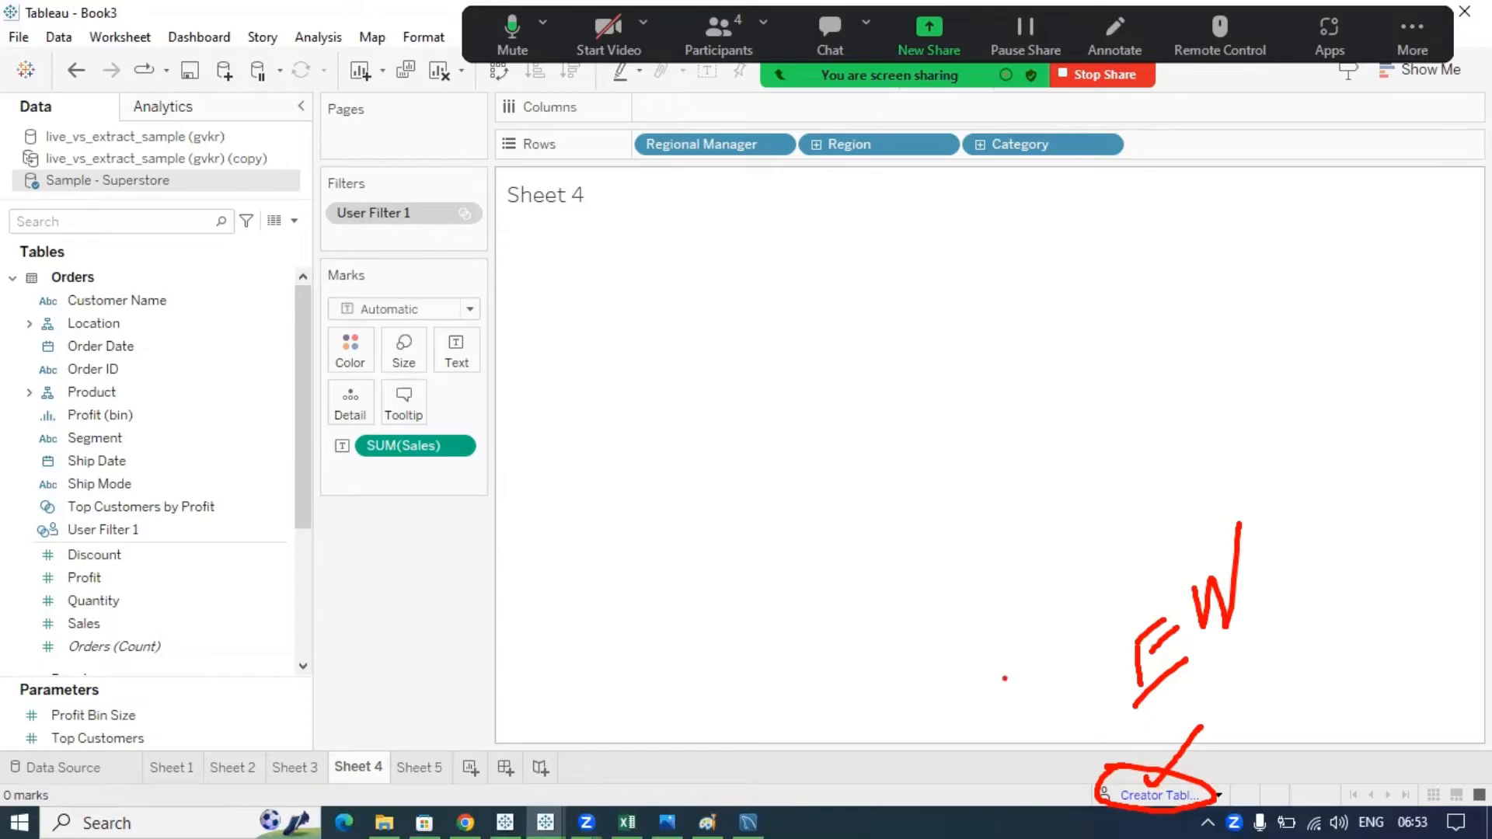
{"action": "key", "text": "Escape"}
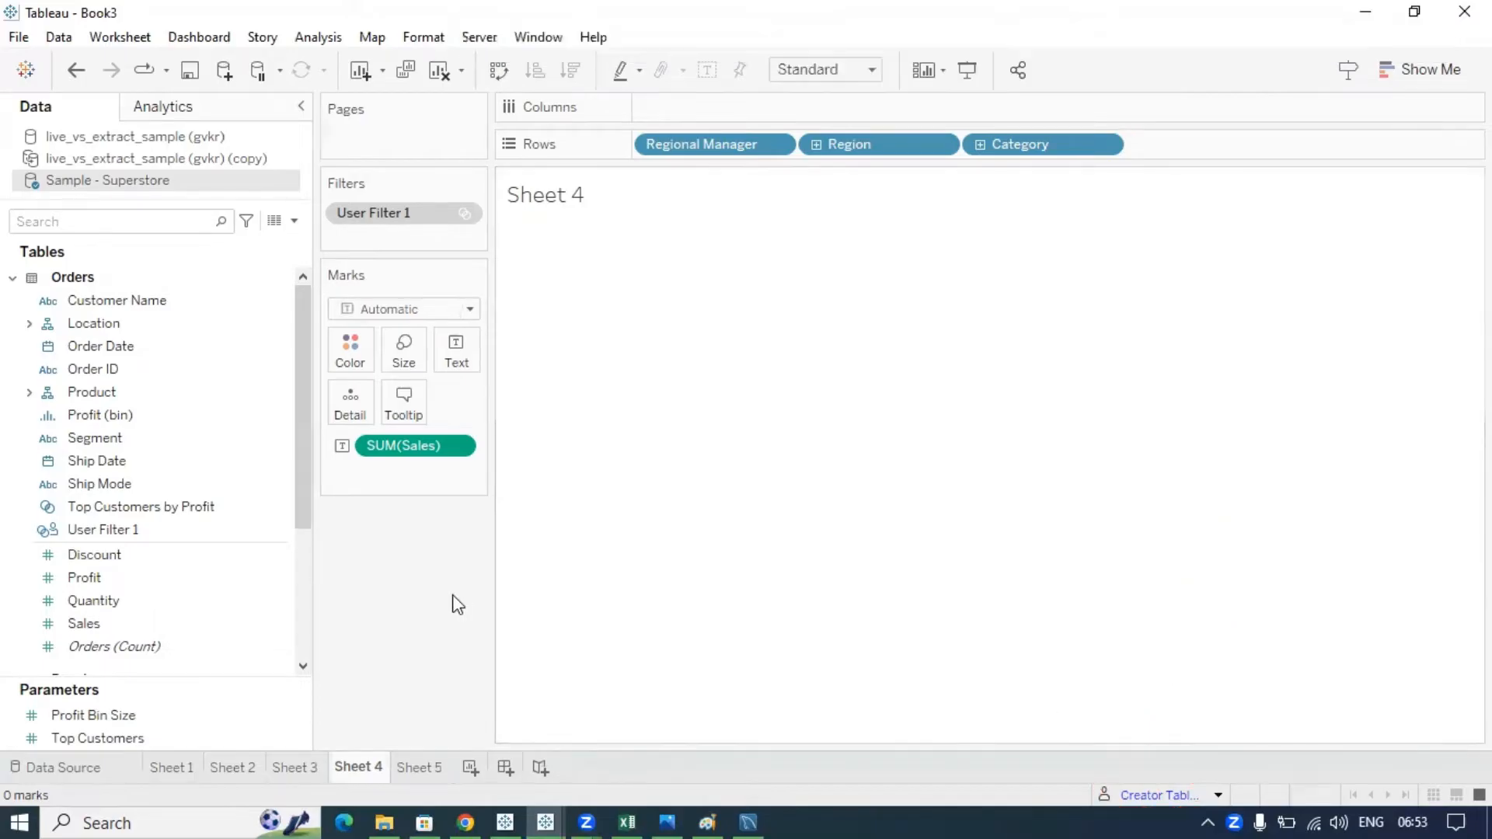
{"action": "left_click", "coordinate": [109, 535]}
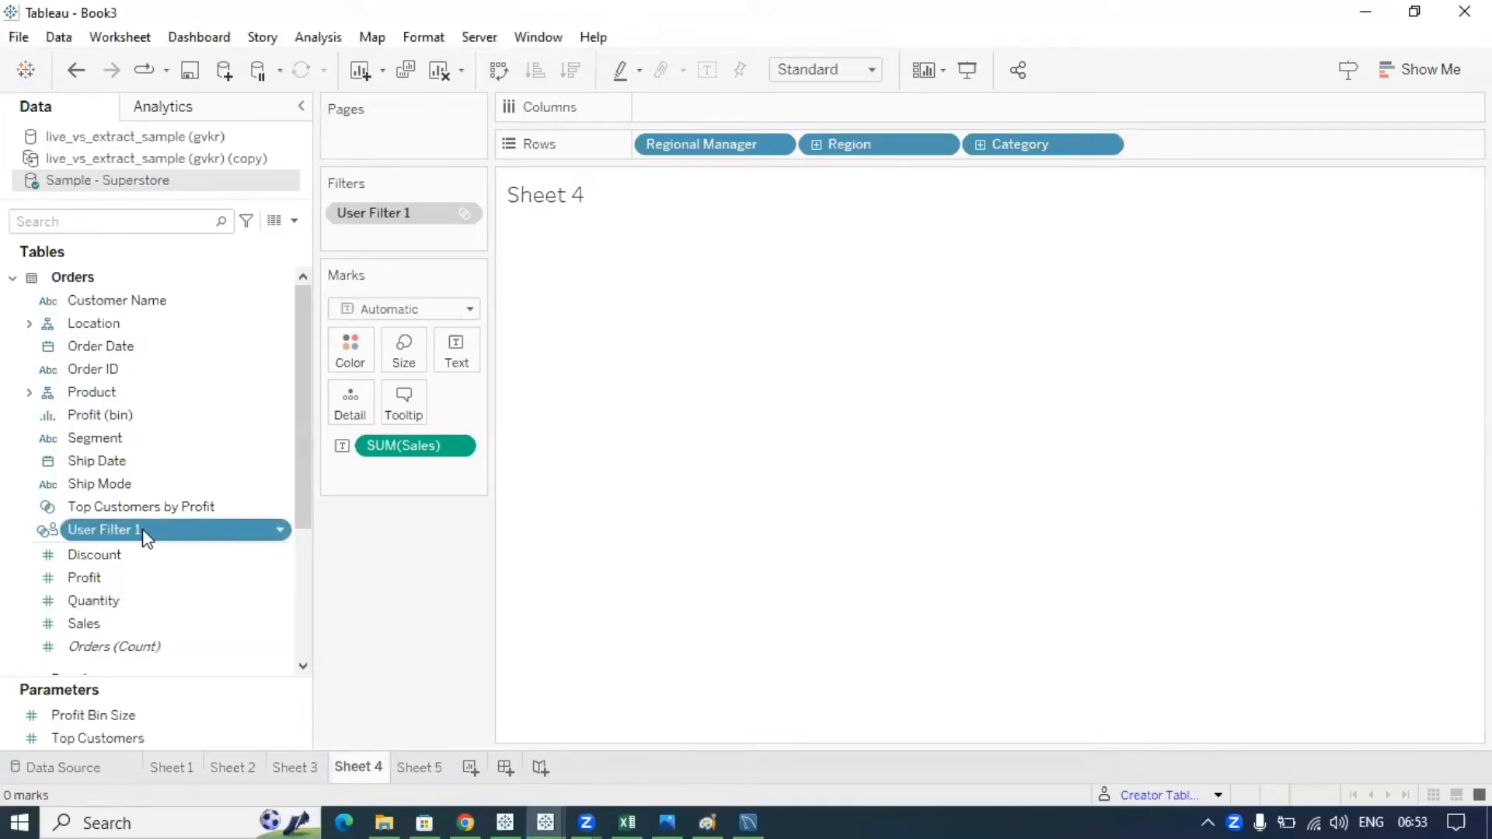
- Open the User Filter 1 editor beside the sheet and annotate a user linked to the current-user name
{"action": "left_click", "coordinate": [281, 531]}
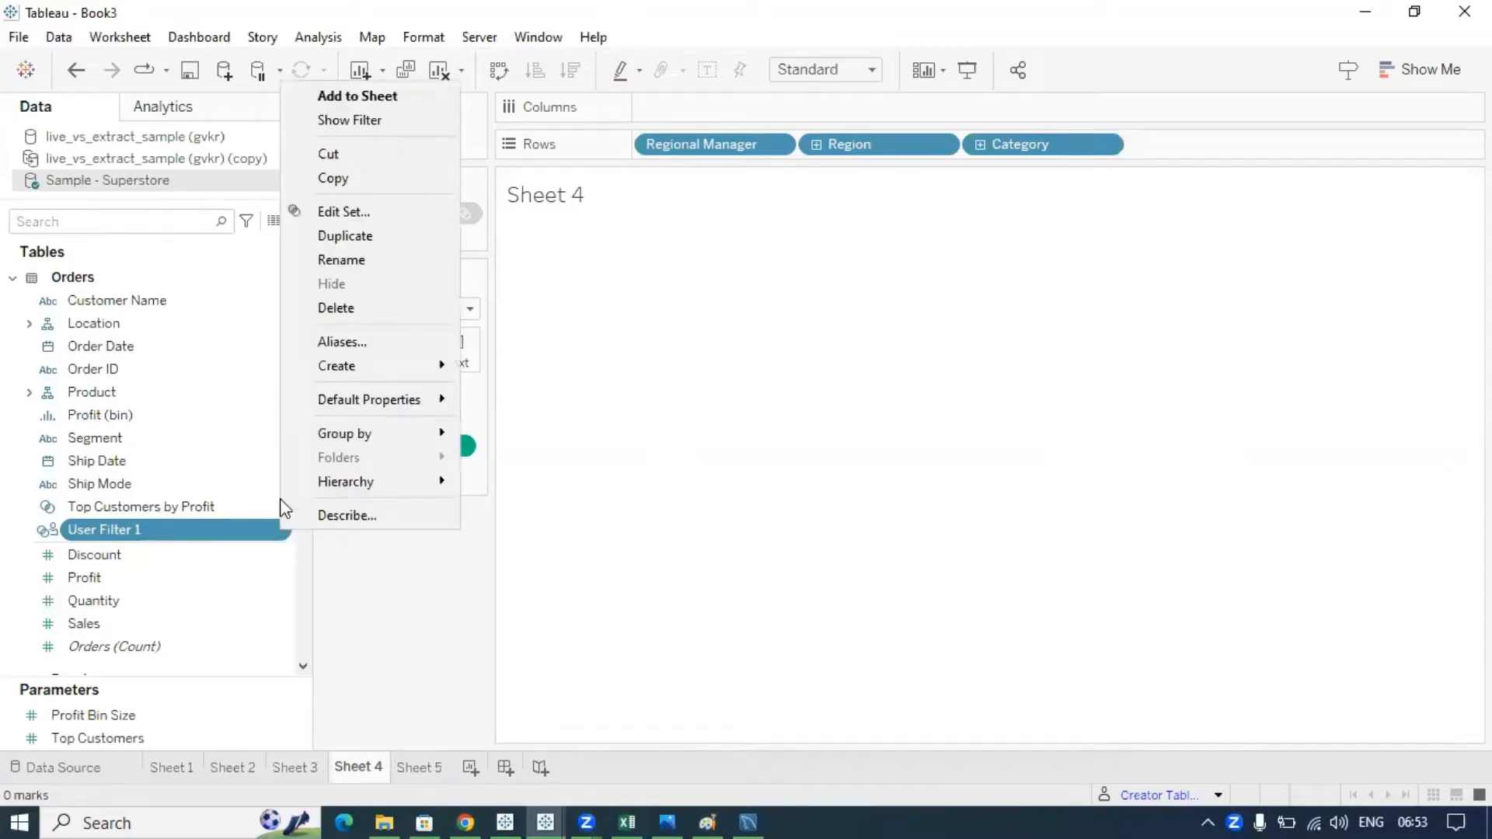
{"action": "left_click", "coordinate": [360, 212]}
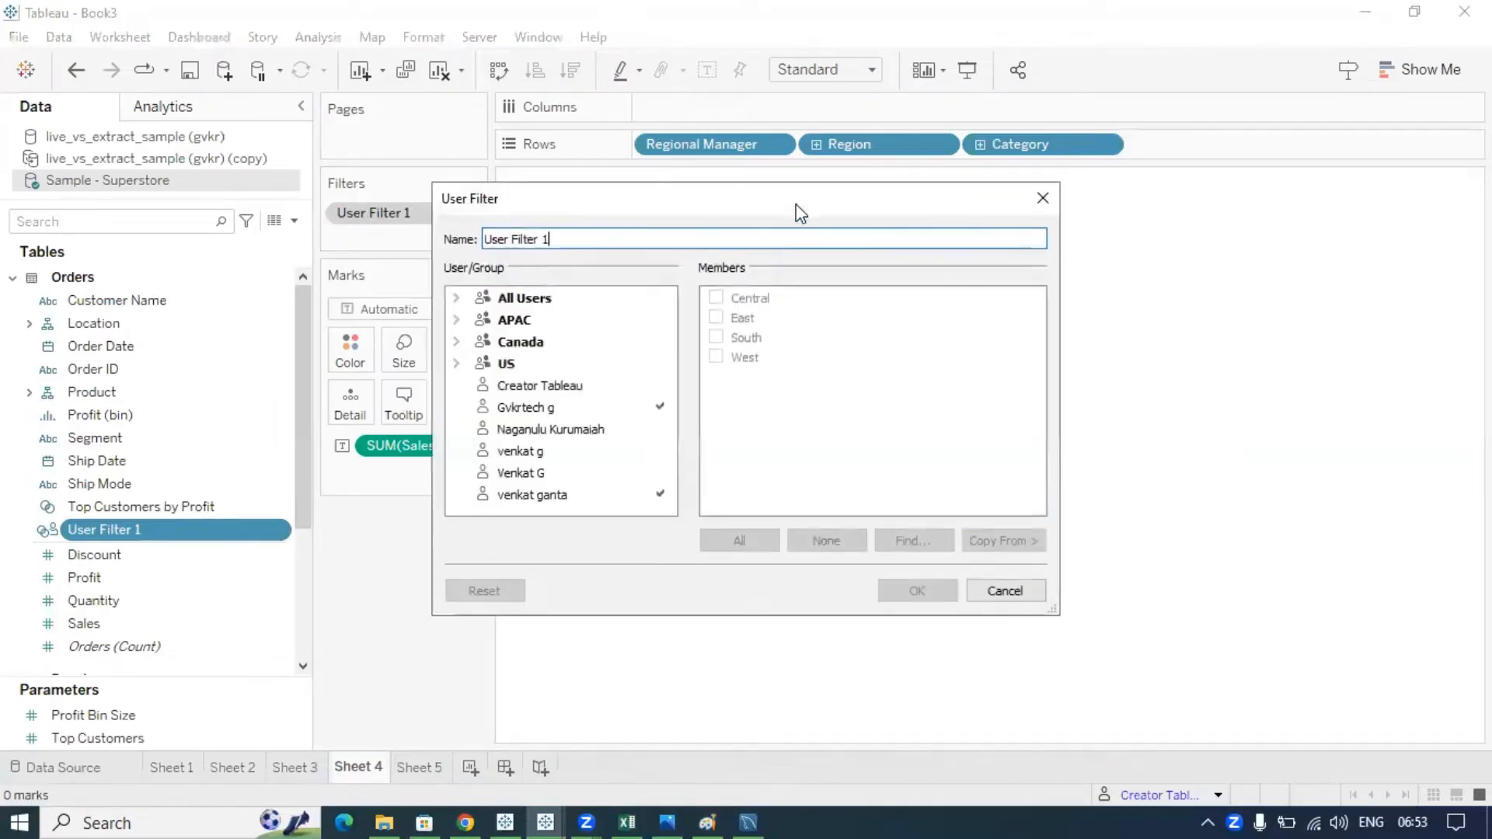
{"action": "left_click_drag", "start_coordinate": [800, 210], "coordinate": [980, 268]}
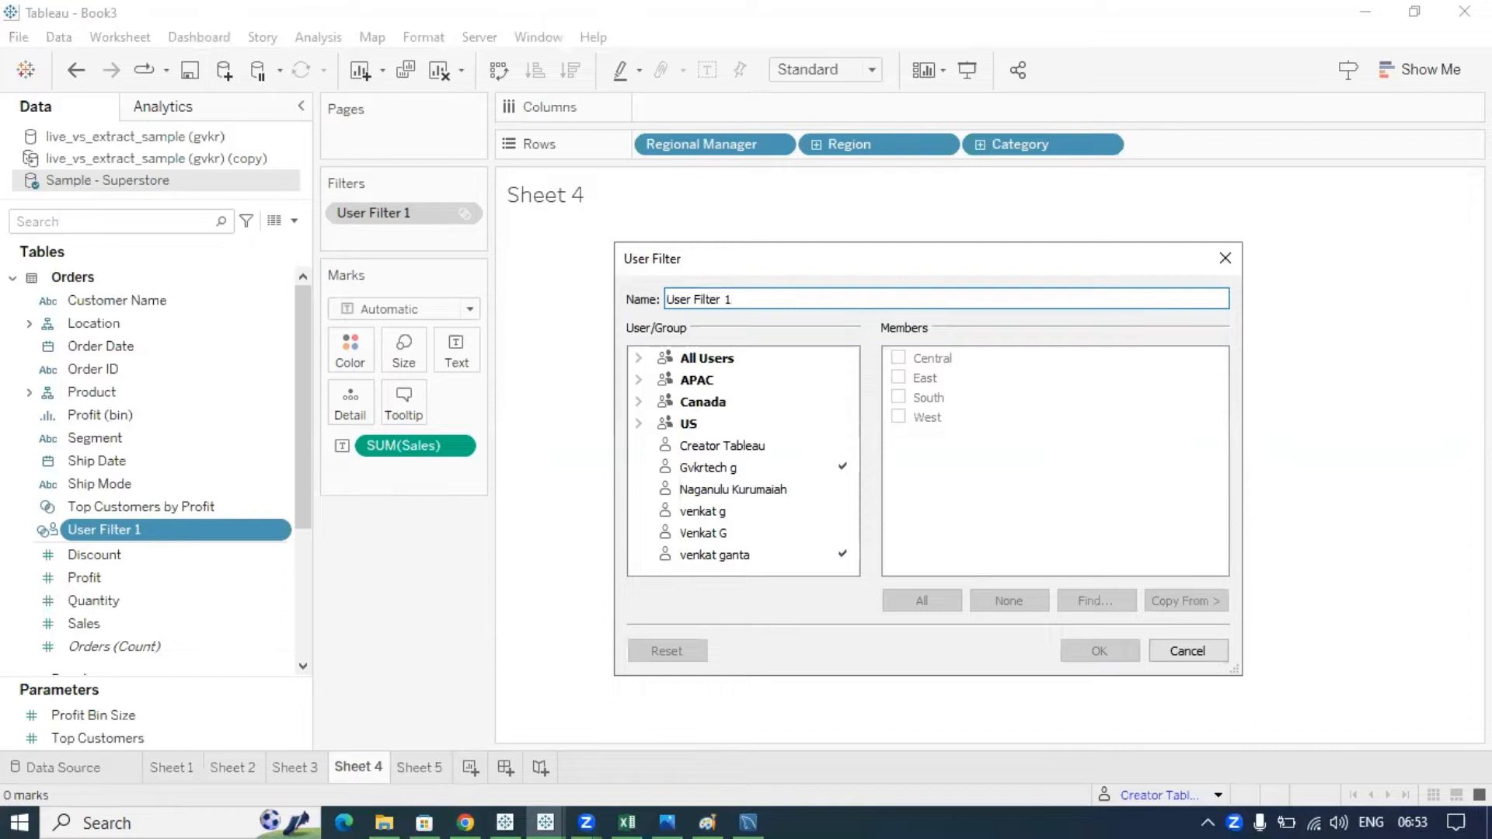
{"action": "left_click", "coordinate": [1116, 36]}
{"action": "mouse_move", "coordinate": [673, 439]}
{"action": "left_mouse_down"}
{"action": "mouse_move", "coordinate": [644, 448]}
{"action": "mouse_move", "coordinate": [722, 460]}
{"action": "mouse_move", "coordinate": [780, 448]}
{"action": "mouse_move", "coordinate": [666, 437]}
{"action": "left_mouse_up"}
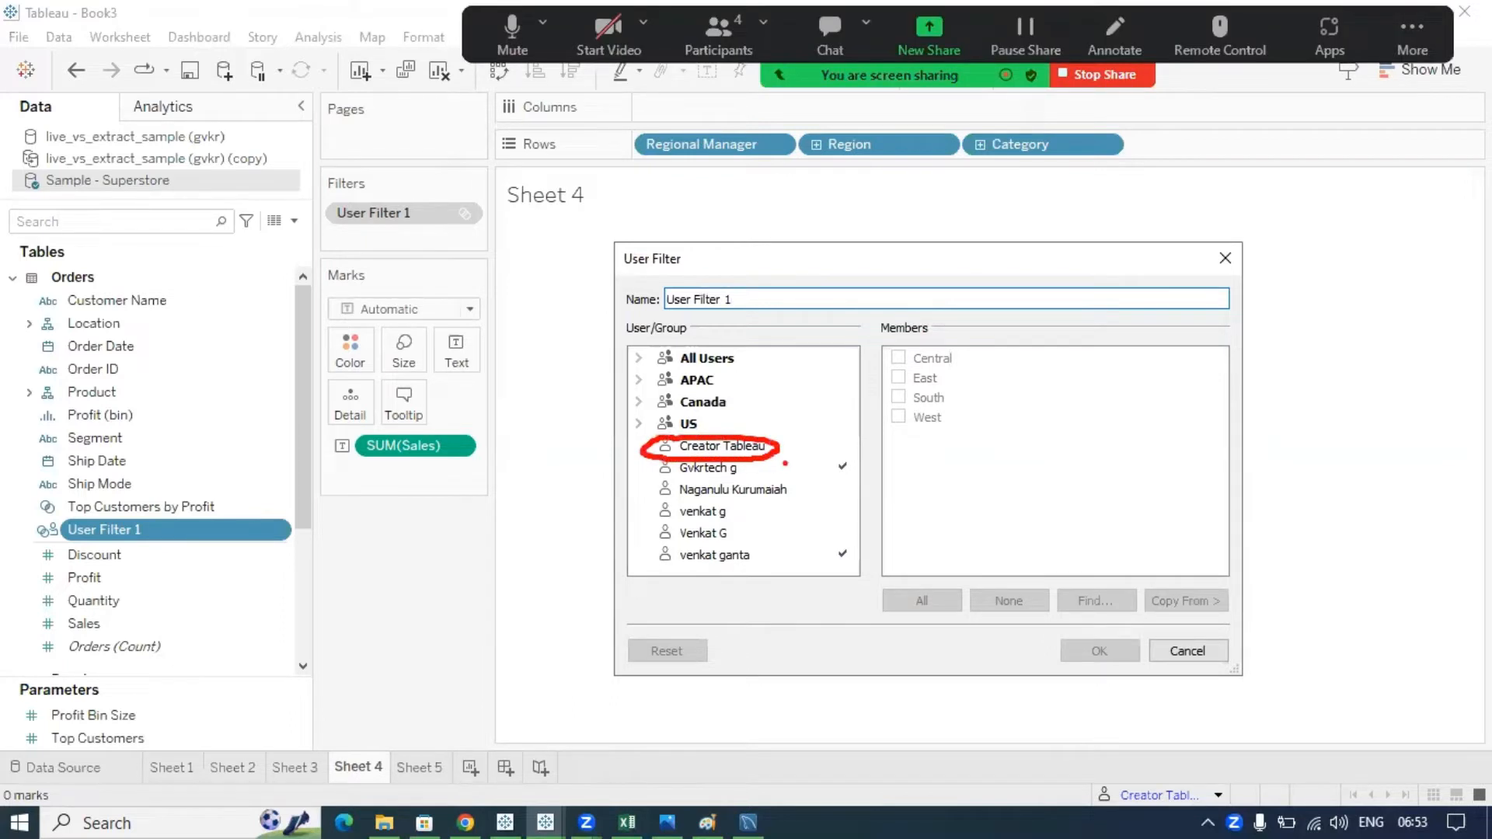
{"action": "mouse_move", "coordinate": [780, 463]}
{"action": "left_mouse_down"}
{"action": "mouse_move", "coordinate": [1103, 727]}
{"action": "mouse_move", "coordinate": [1140, 780]}
{"action": "left_mouse_up"}
{"action": "left_click_drag", "start_coordinate": [1137, 749], "coordinate": [1138, 768]}
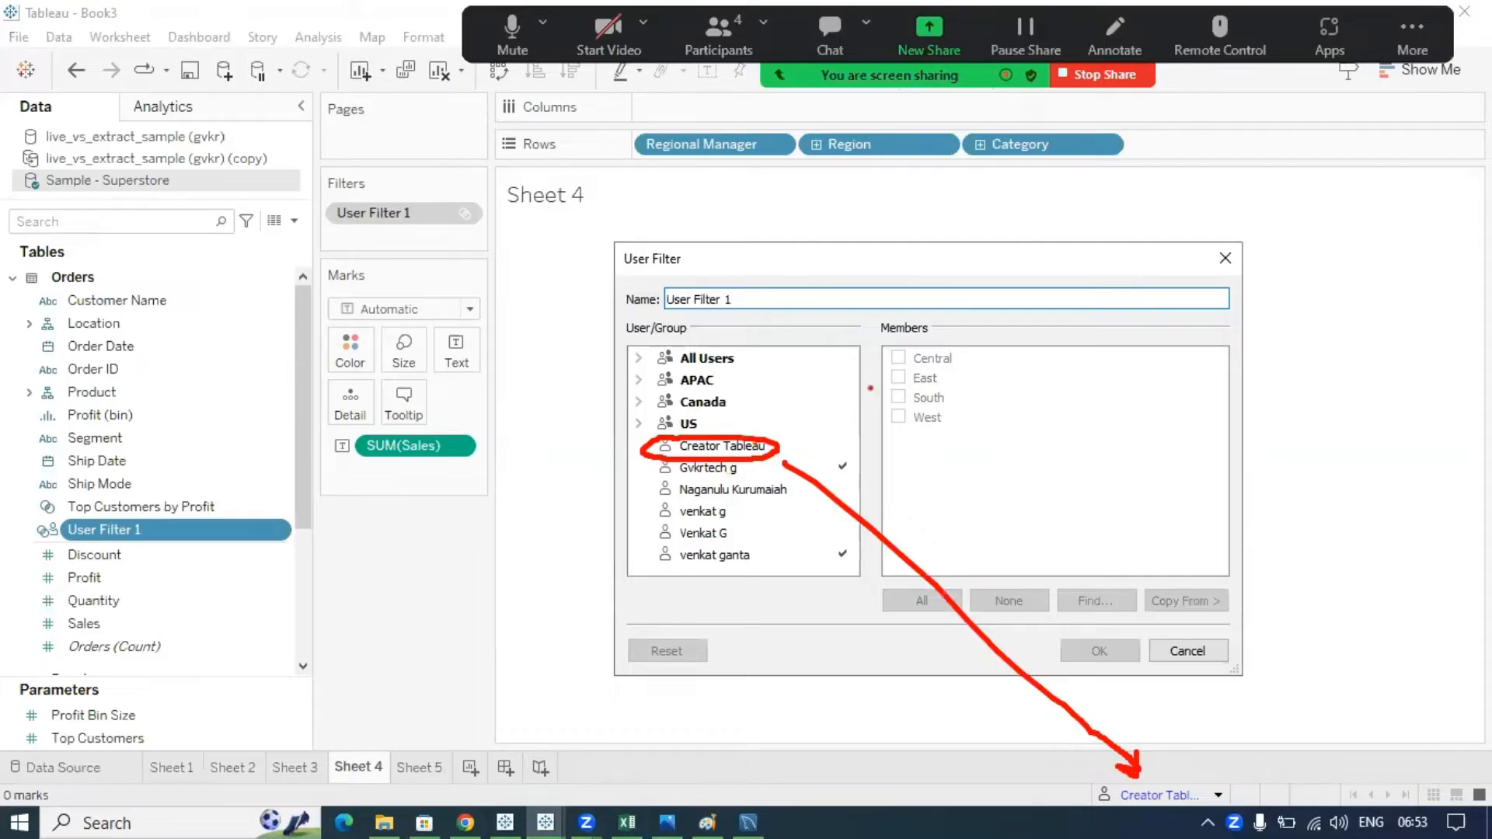
- Give the user without a region access to East and South, and confirm with OK
{"action": "mouse_move", "coordinate": [886, 379]}
{"action": "left_mouse_down"}
{"action": "mouse_move", "coordinate": [781, 429]}
{"action": "mouse_move", "coordinate": [888, 398]}
{"action": "left_mouse_up"}
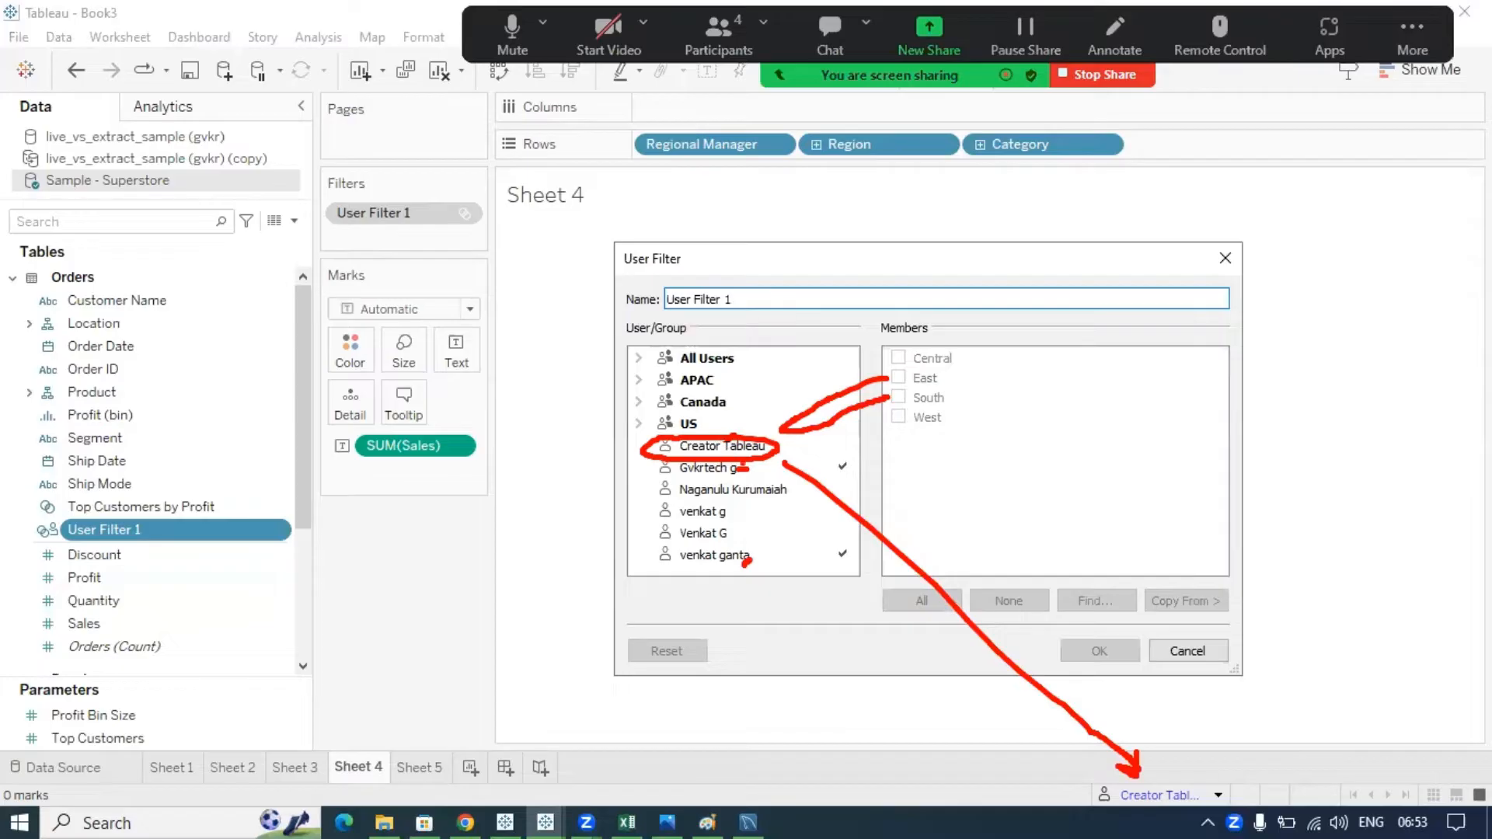
{"action": "mouse_move", "coordinate": [742, 470]}
{"action": "left_mouse_down"}
{"action": "mouse_move", "coordinate": [721, 467]}
{"action": "mouse_move", "coordinate": [744, 465]}
{"action": "left_mouse_up"}
{"action": "left_click_drag", "start_coordinate": [699, 551], "coordinate": [742, 553]}
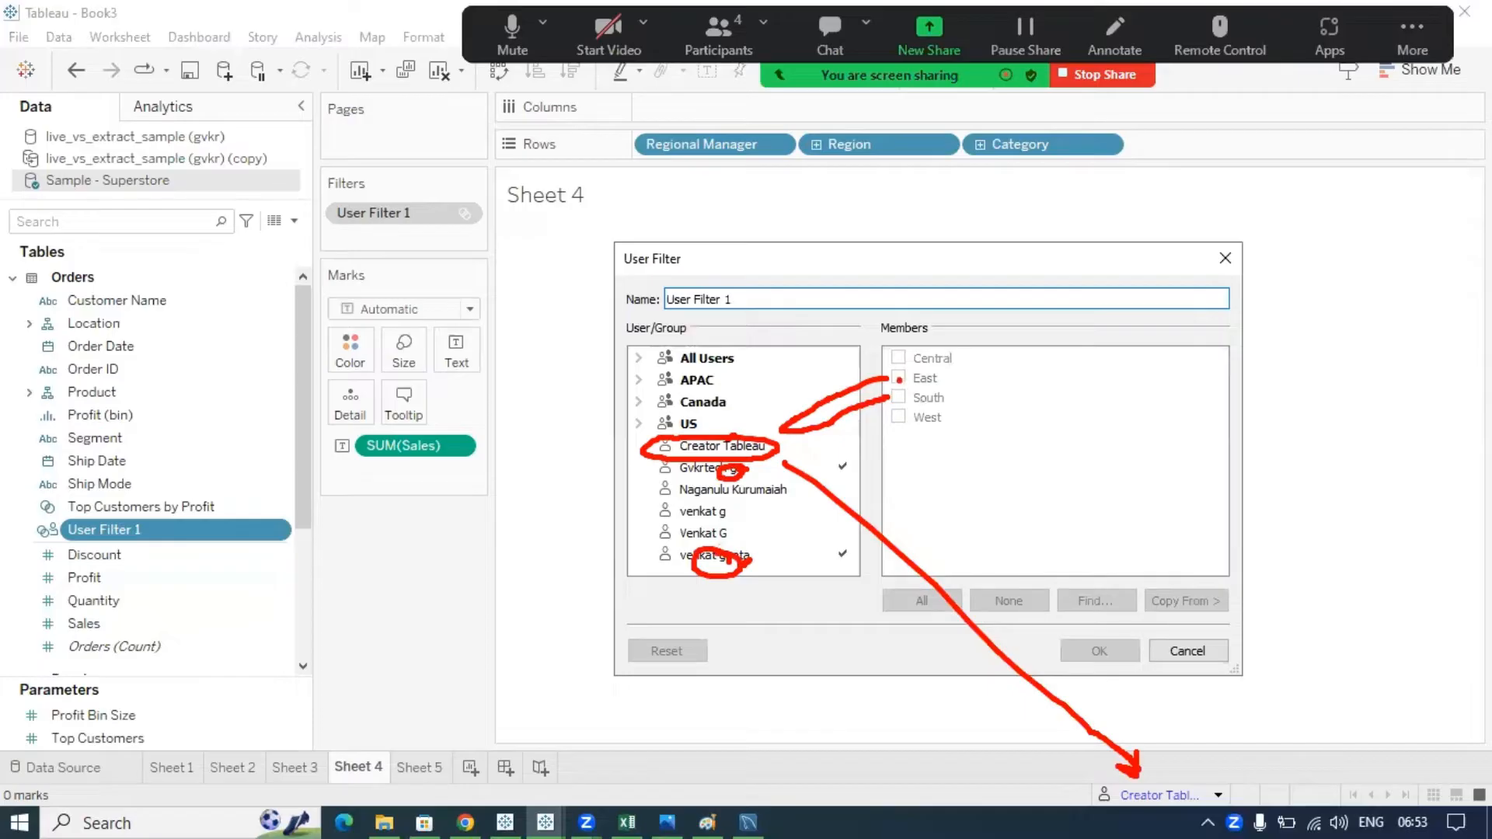
{"action": "left_click_drag", "start_coordinate": [896, 381], "coordinate": [908, 393]}
{"action": "left_click", "coordinate": [742, 447]}
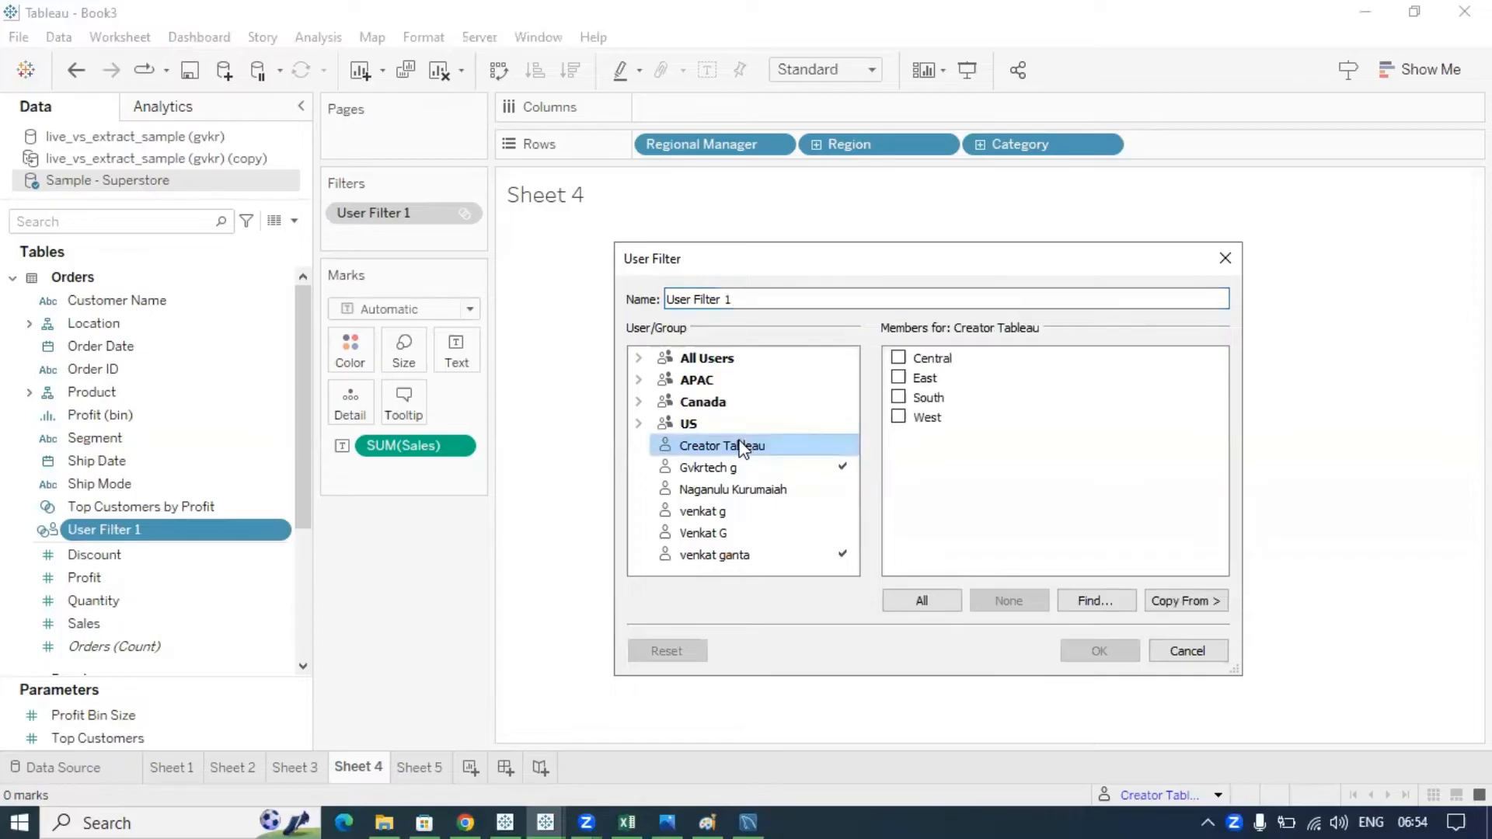
{"action": "left_click", "coordinate": [899, 378]}
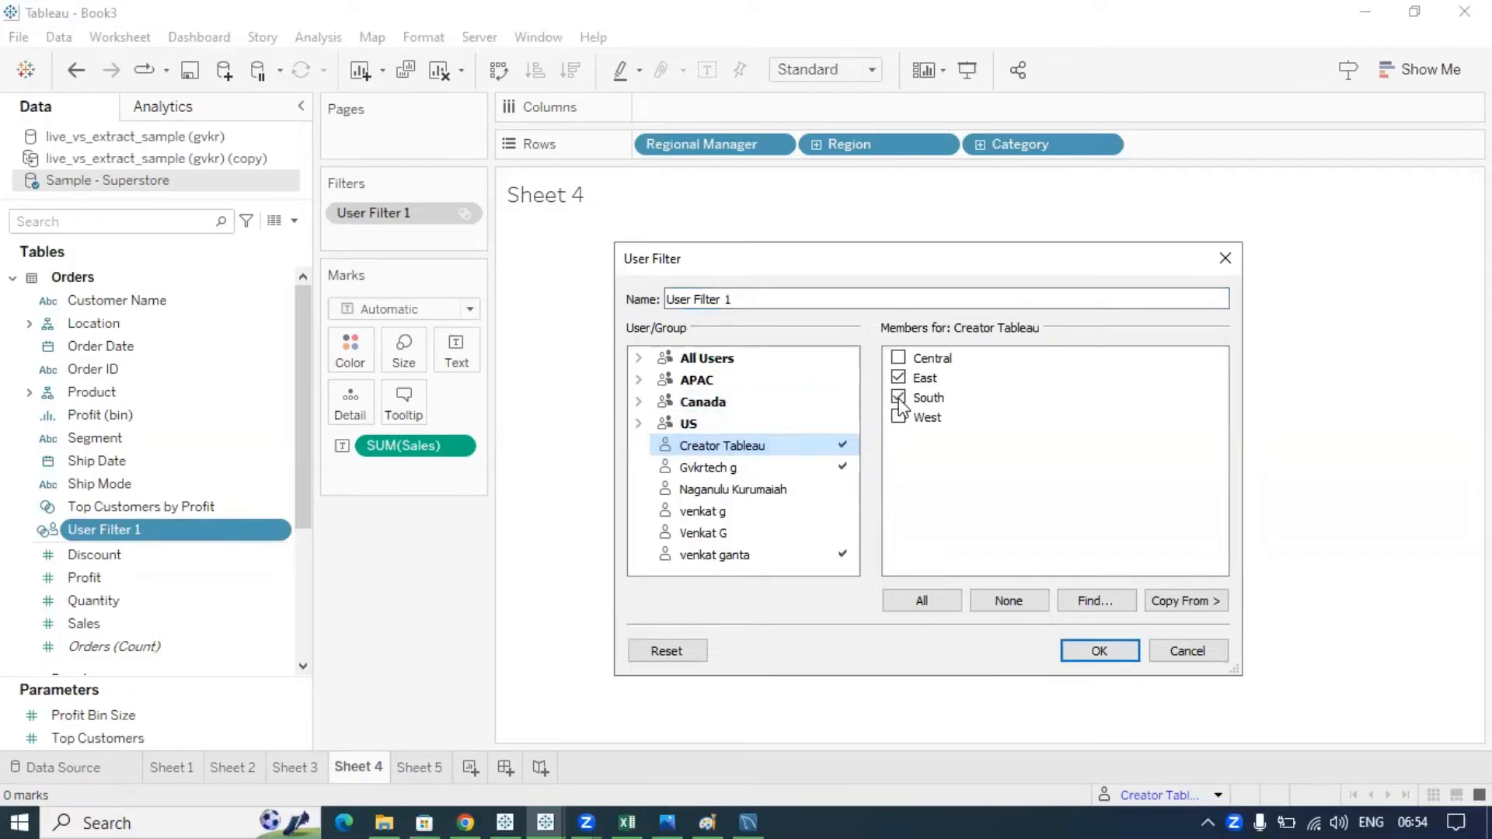
{"action": "left_click", "coordinate": [1093, 652]}
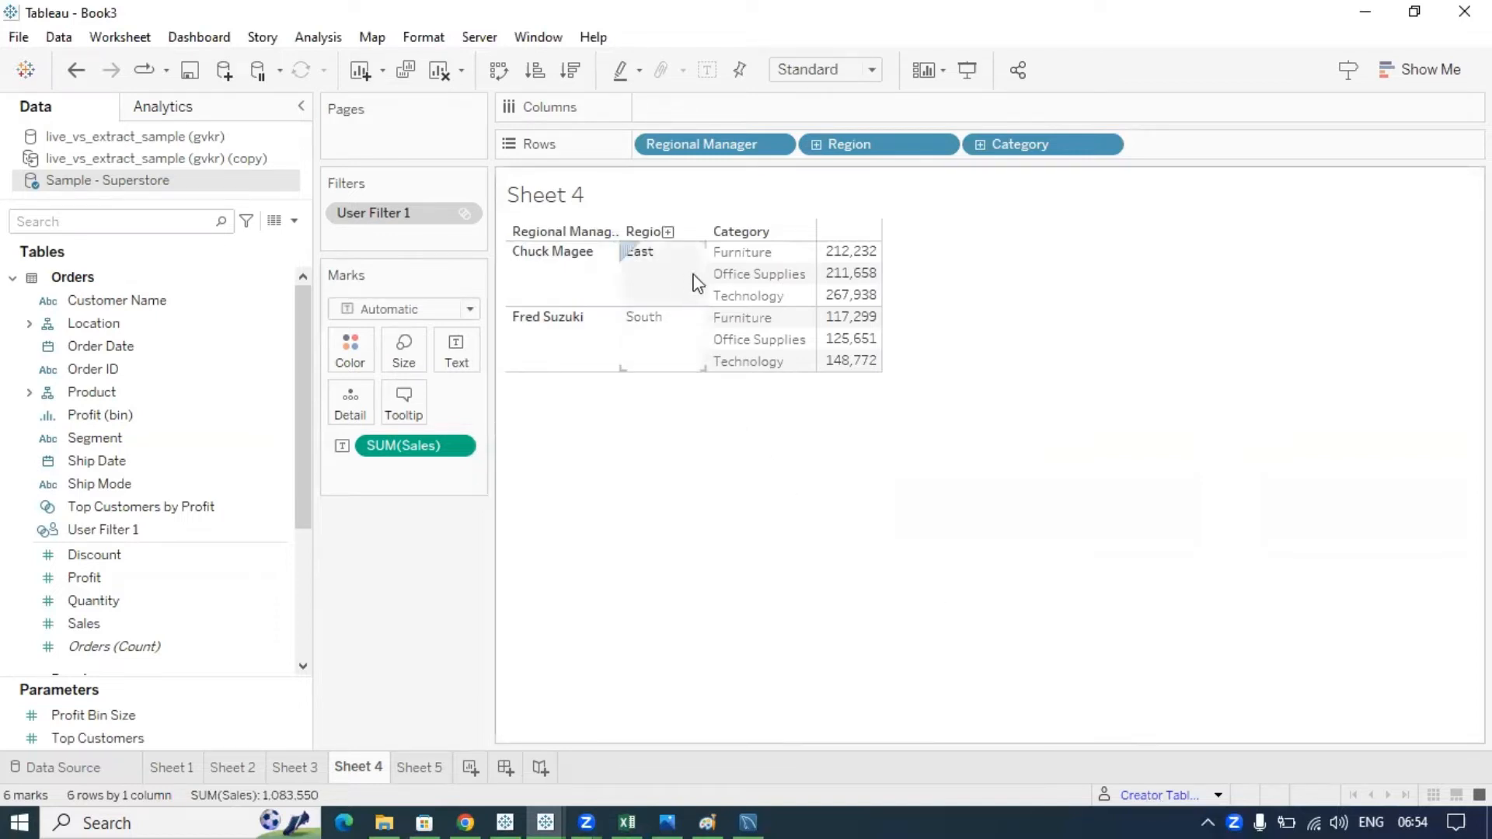
- Select the East and South rows, preview Sheet 4 as another user showing only East, and select User Filter 1
{"action": "left_click", "coordinate": [650, 252]}
{"action": "left_click", "coordinate": [651, 333]}
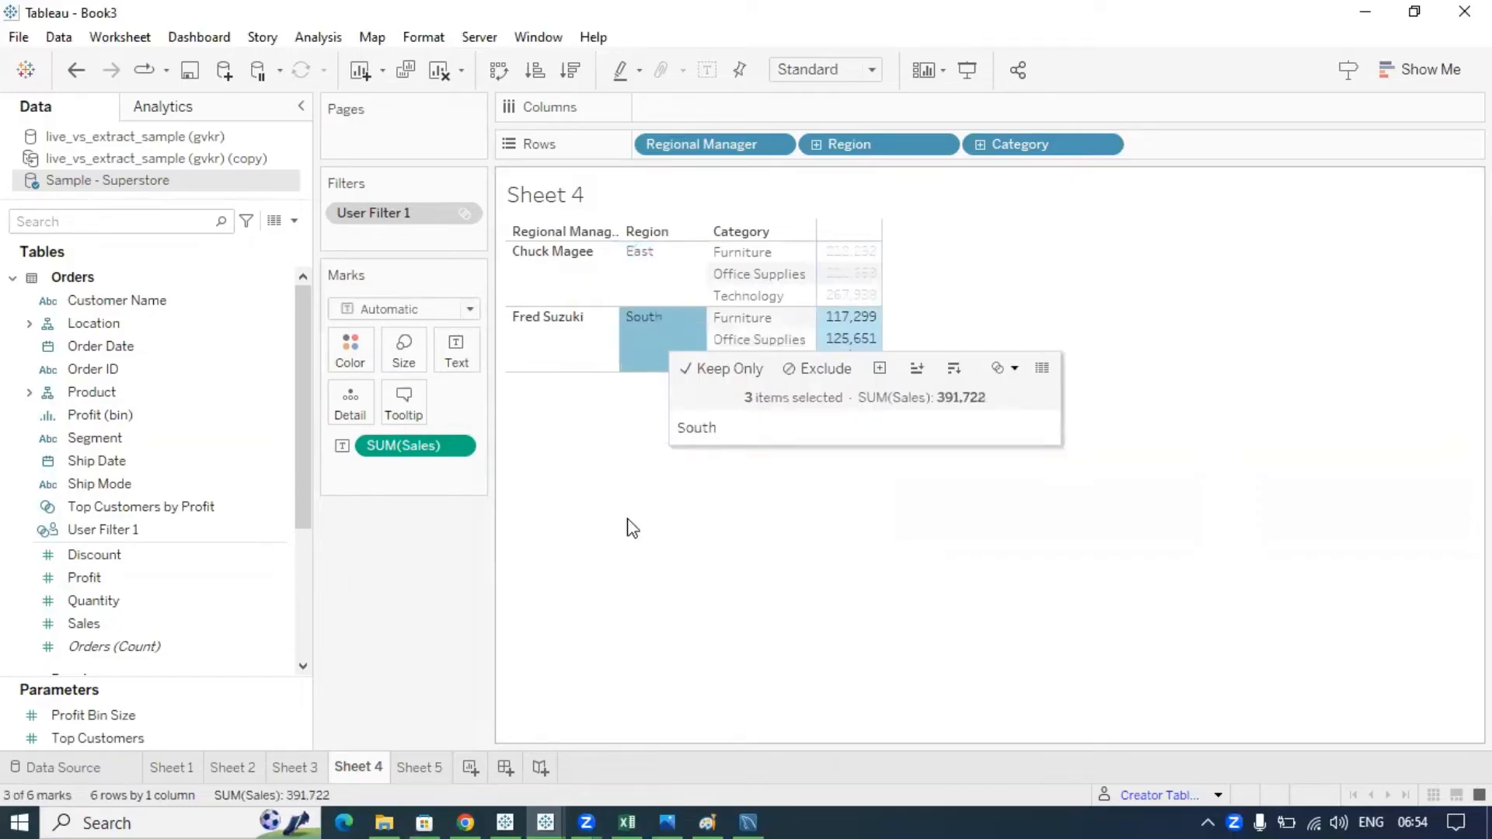
{"action": "left_click", "coordinate": [1203, 798]}
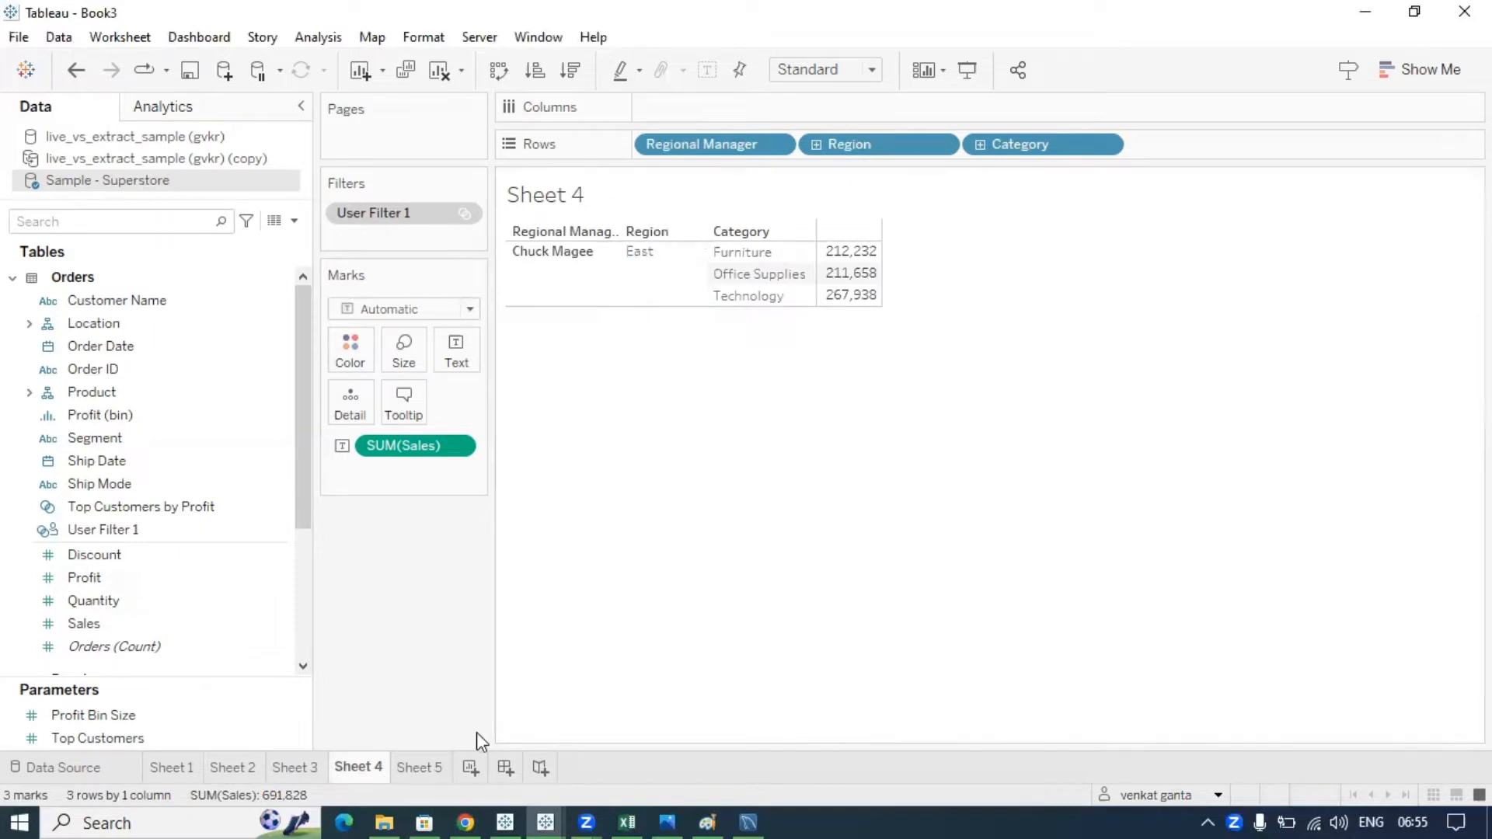
{"action": "left_click", "coordinate": [140, 532]}
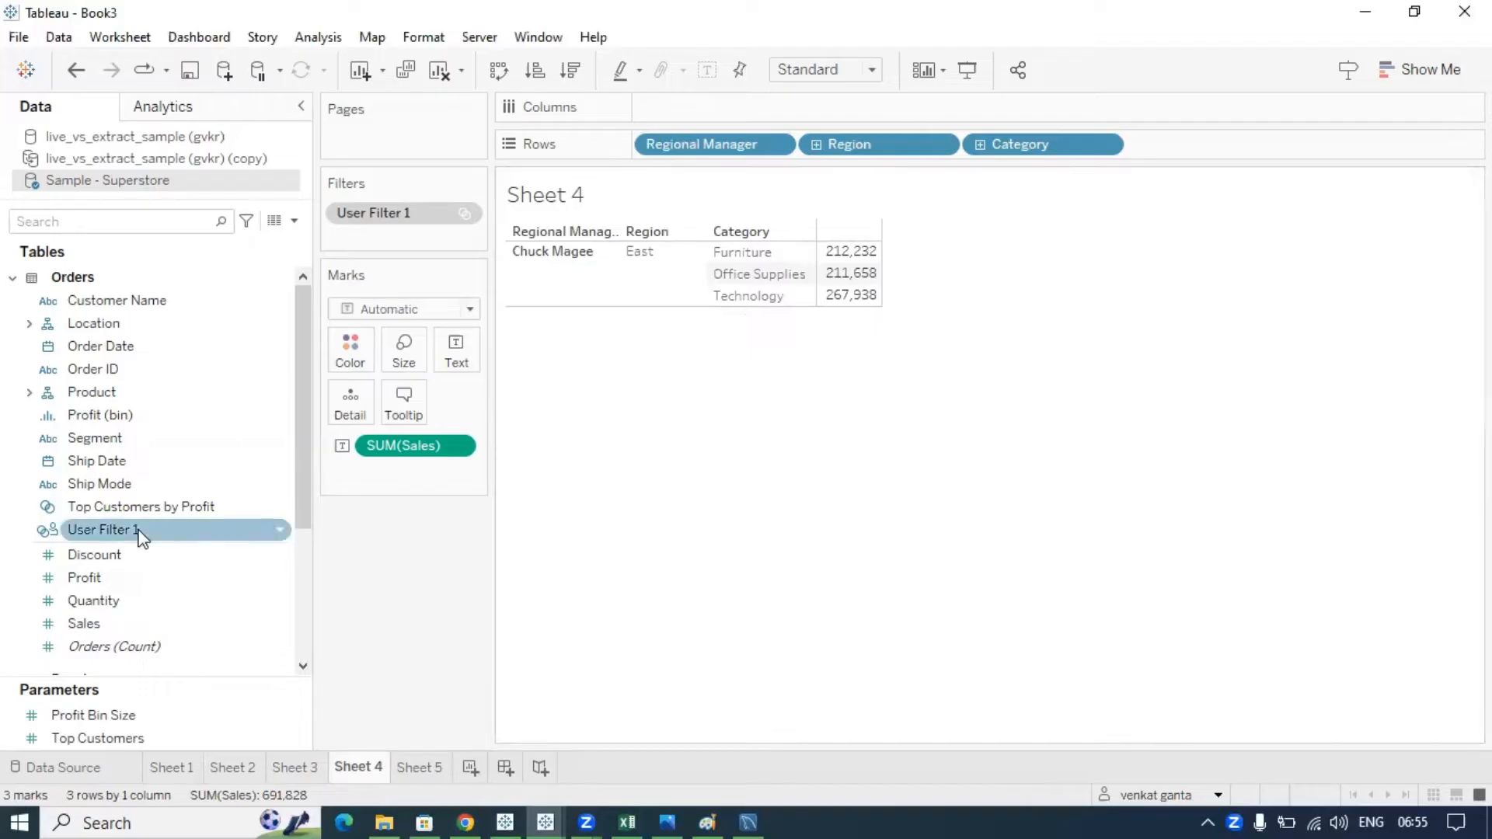
{"action": "left_click", "coordinate": [140, 534]}
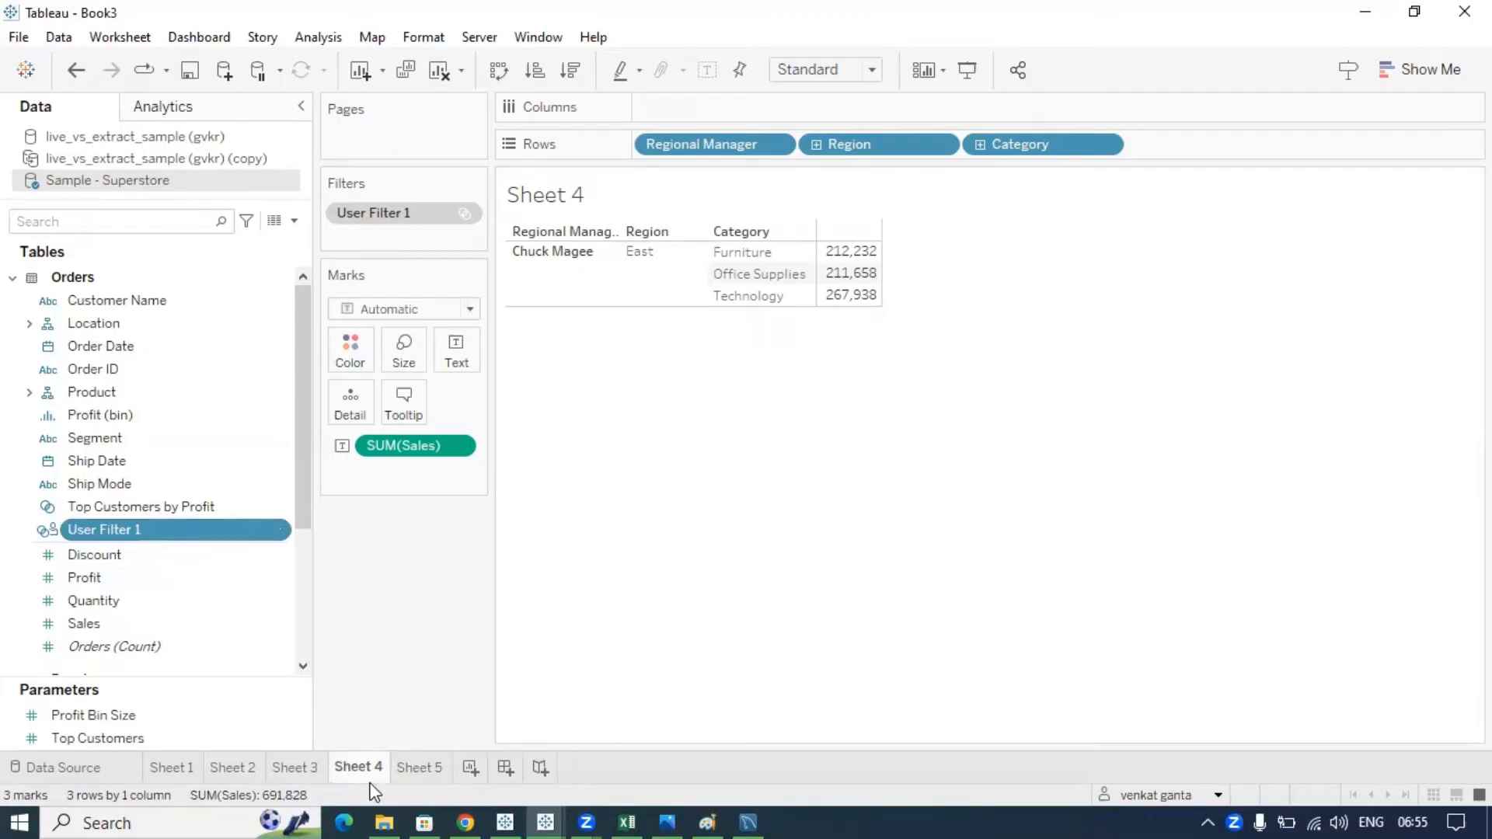
- Drop User Filter 1 onto Sheet 3's Filters shelf, then return to Sheet 4
{"action": "left_click_drag", "start_coordinate": [132, 529], "coordinate": [376, 230]}
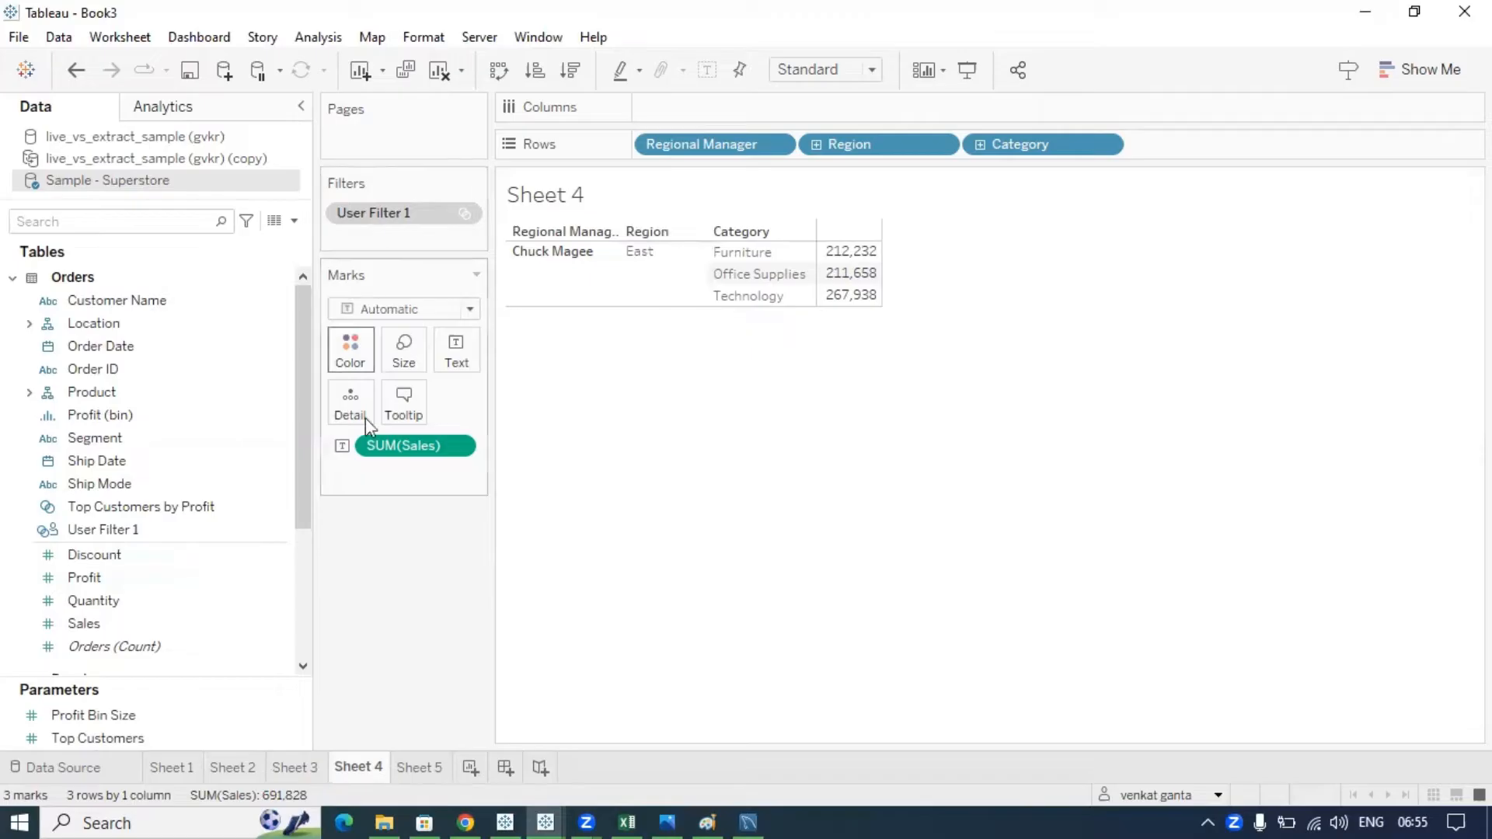
{"action": "left_click", "coordinate": [419, 767]}
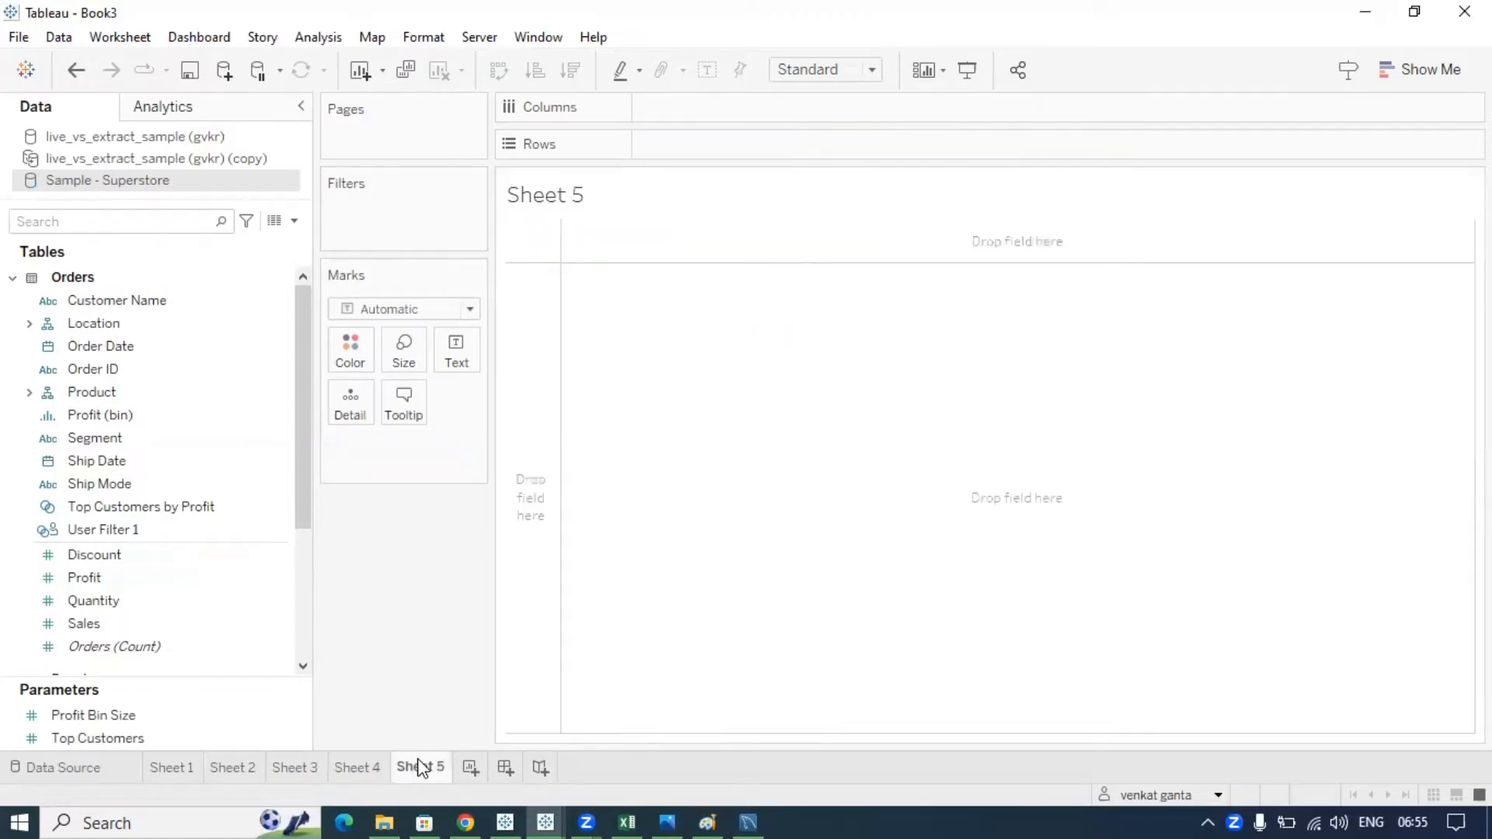
{"action": "left_click", "coordinate": [314, 764]}
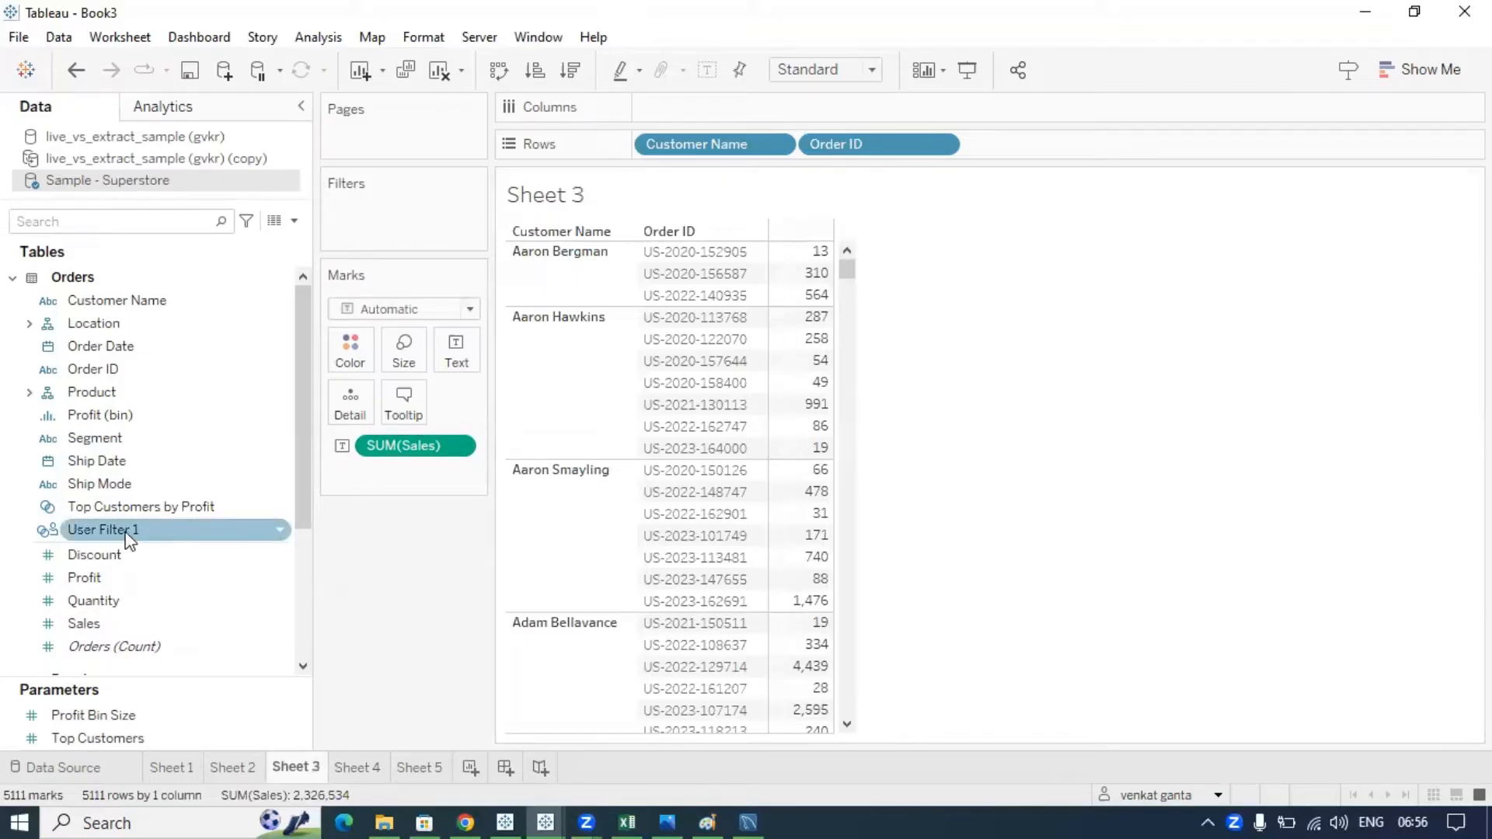
{"action": "mouse_move", "coordinate": [126, 528]}
{"action": "left_mouse_down"}
{"action": "mouse_move", "coordinate": [376, 303]}
{"action": "mouse_move", "coordinate": [371, 226]}
{"action": "left_mouse_up"}
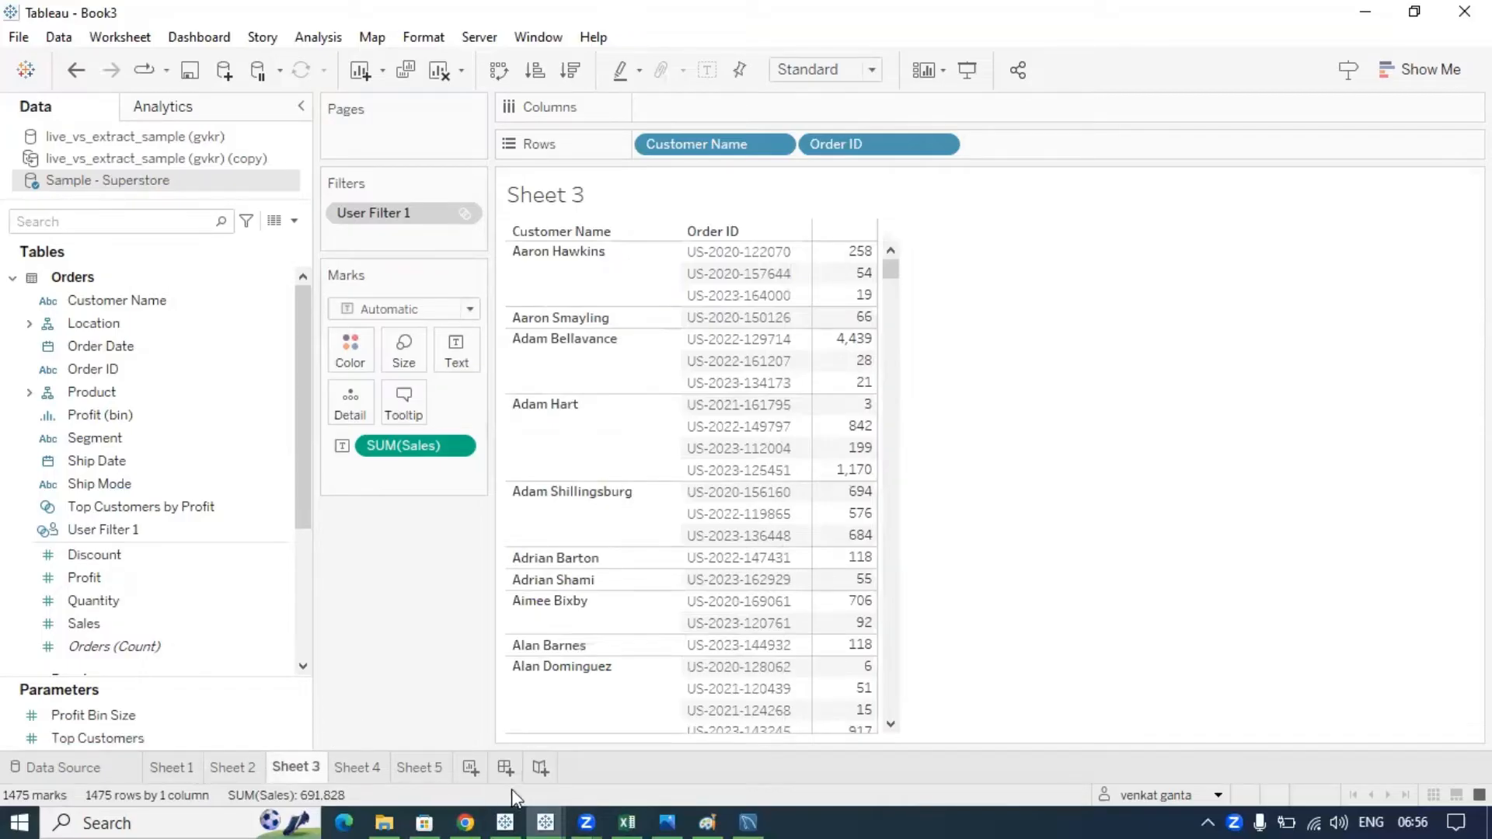
{"action": "mouse_move", "coordinate": [289, 777]}
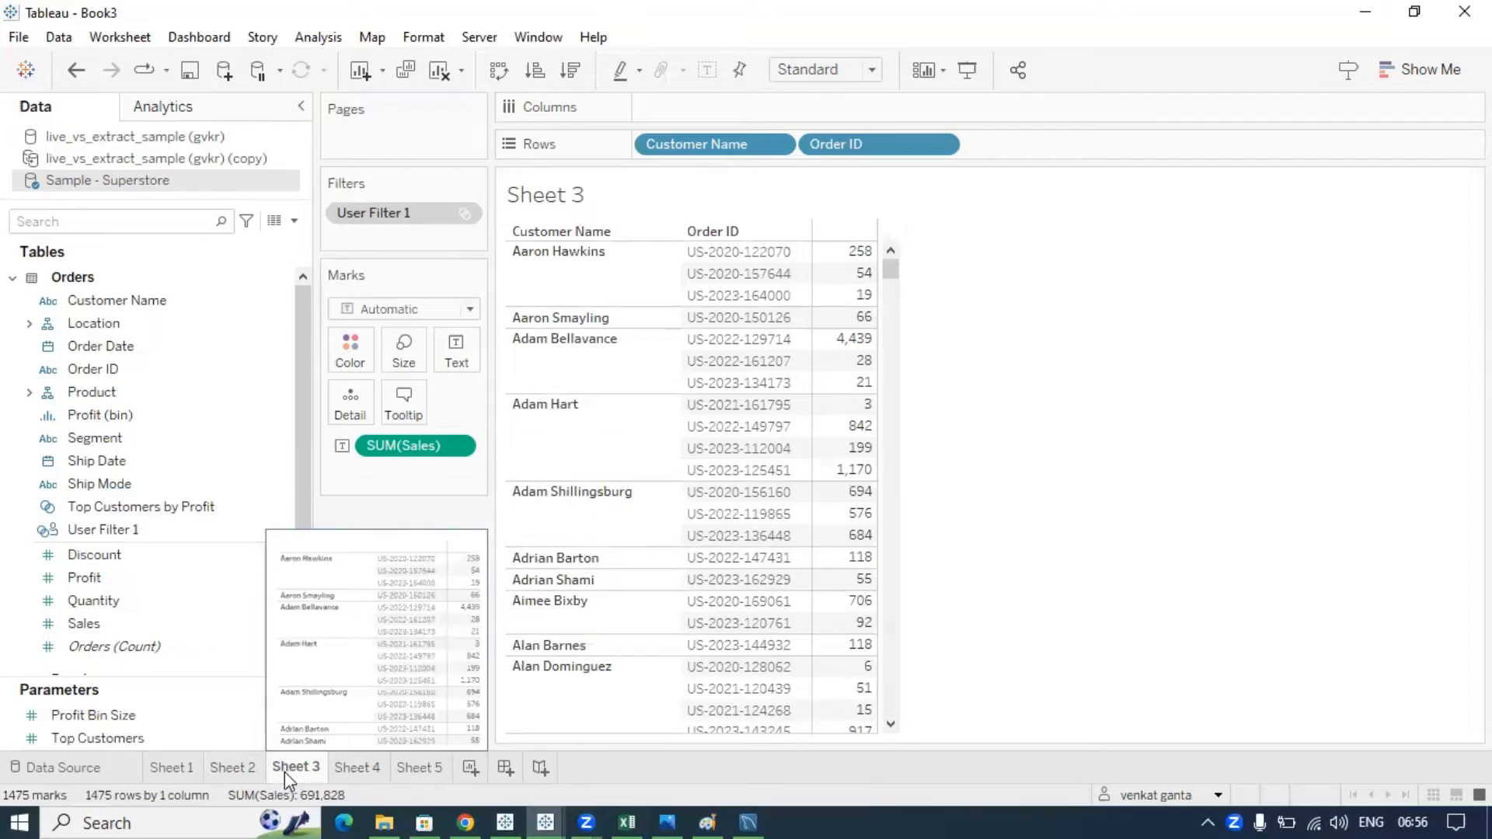
{"action": "mouse_move", "coordinate": [202, 775]}
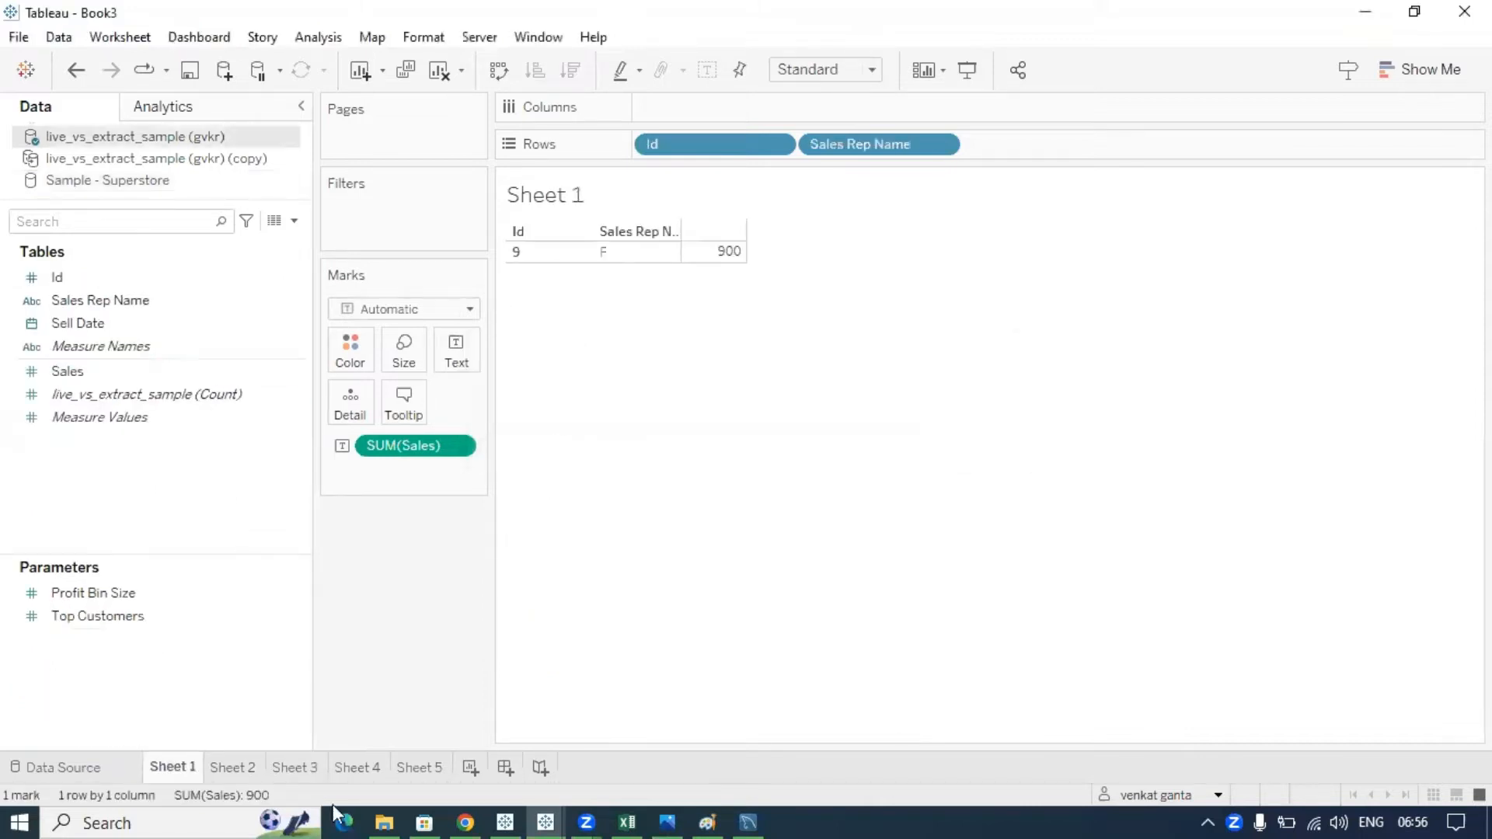
{"action": "left_click", "coordinate": [351, 768]}
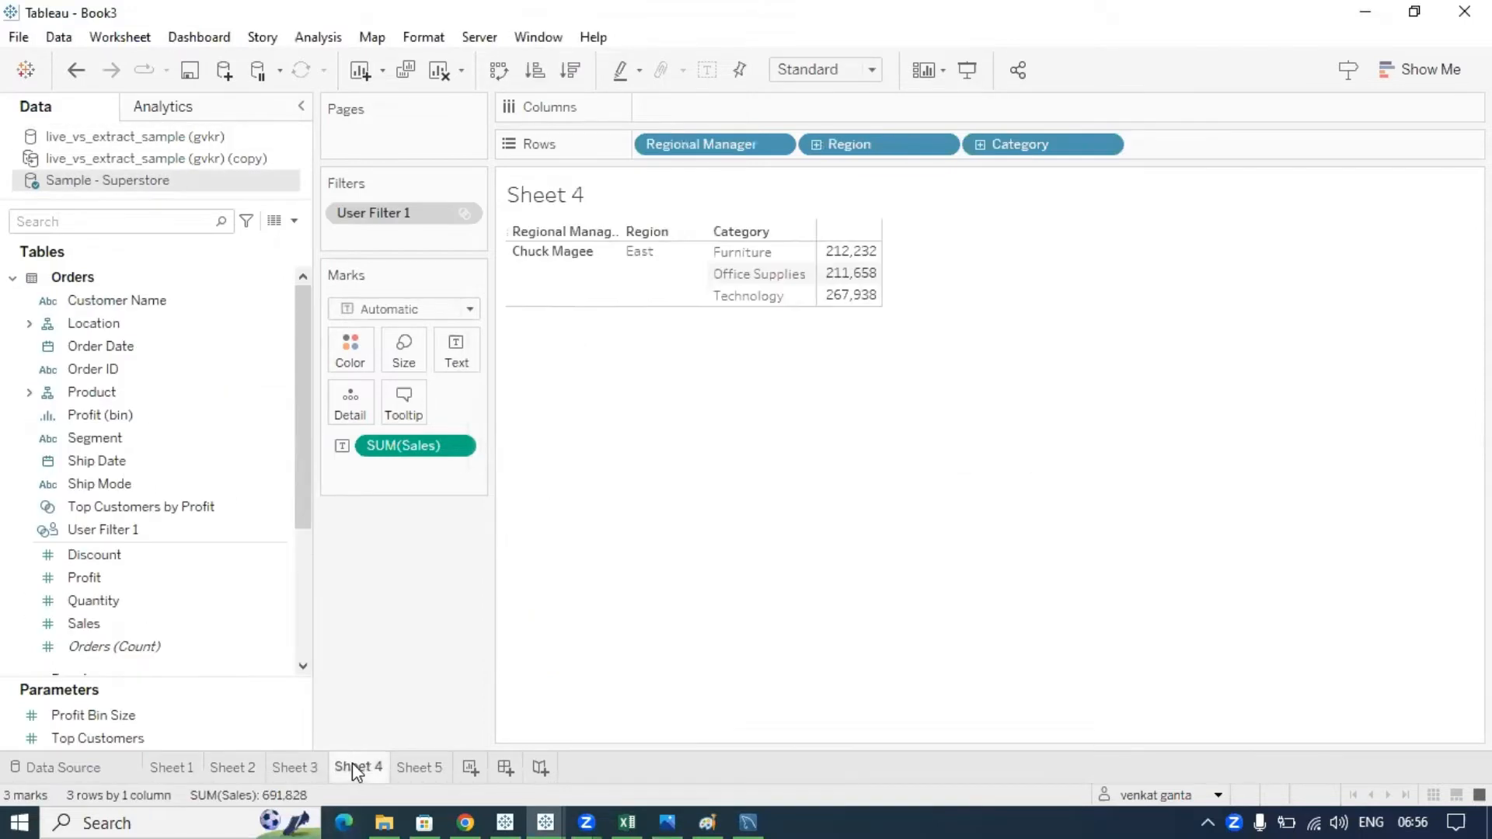
{"action": "left_click", "coordinate": [296, 768]}
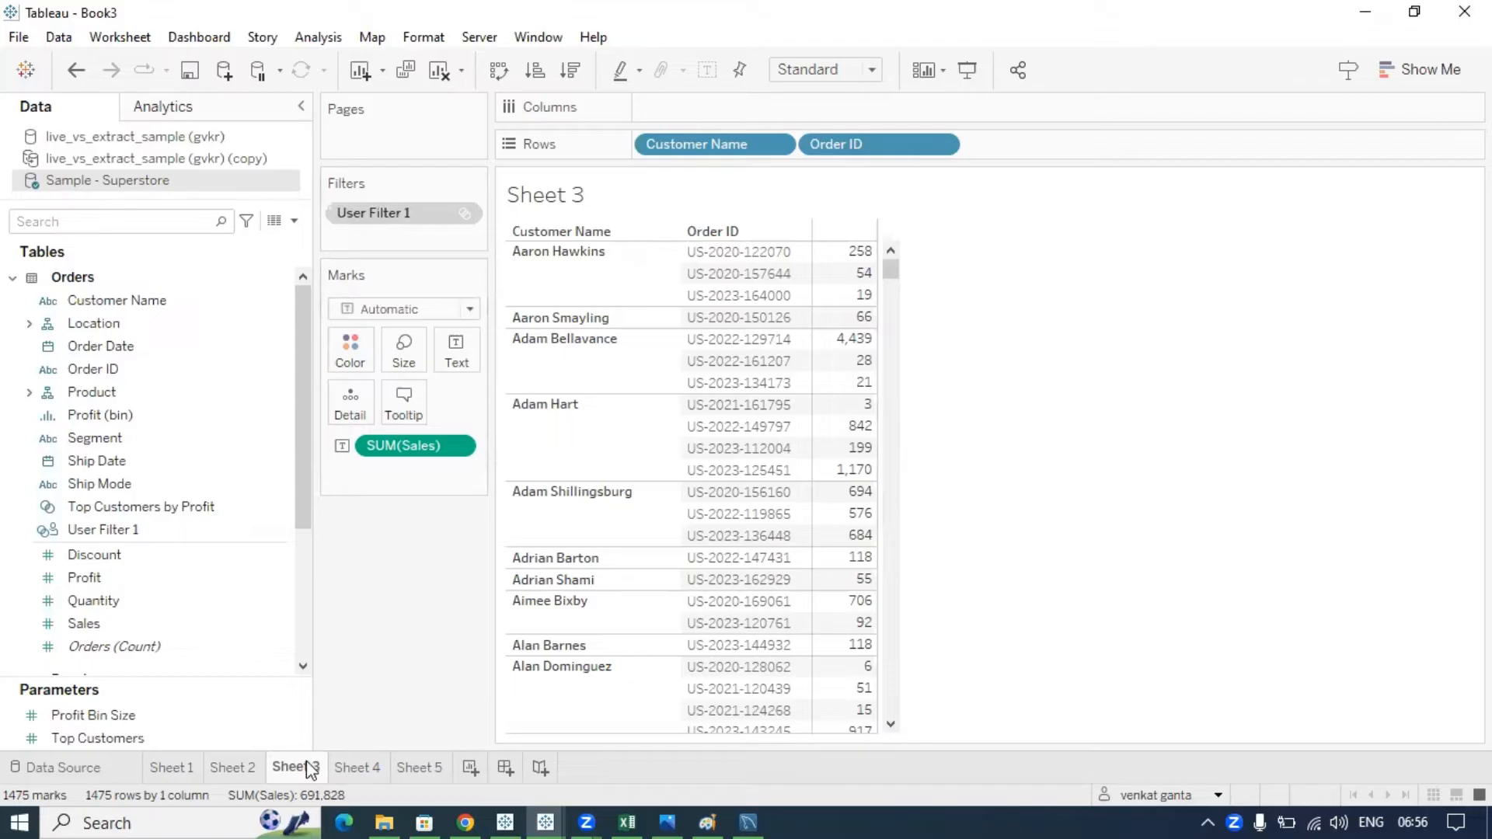
{"action": "left_click", "coordinate": [356, 767]}
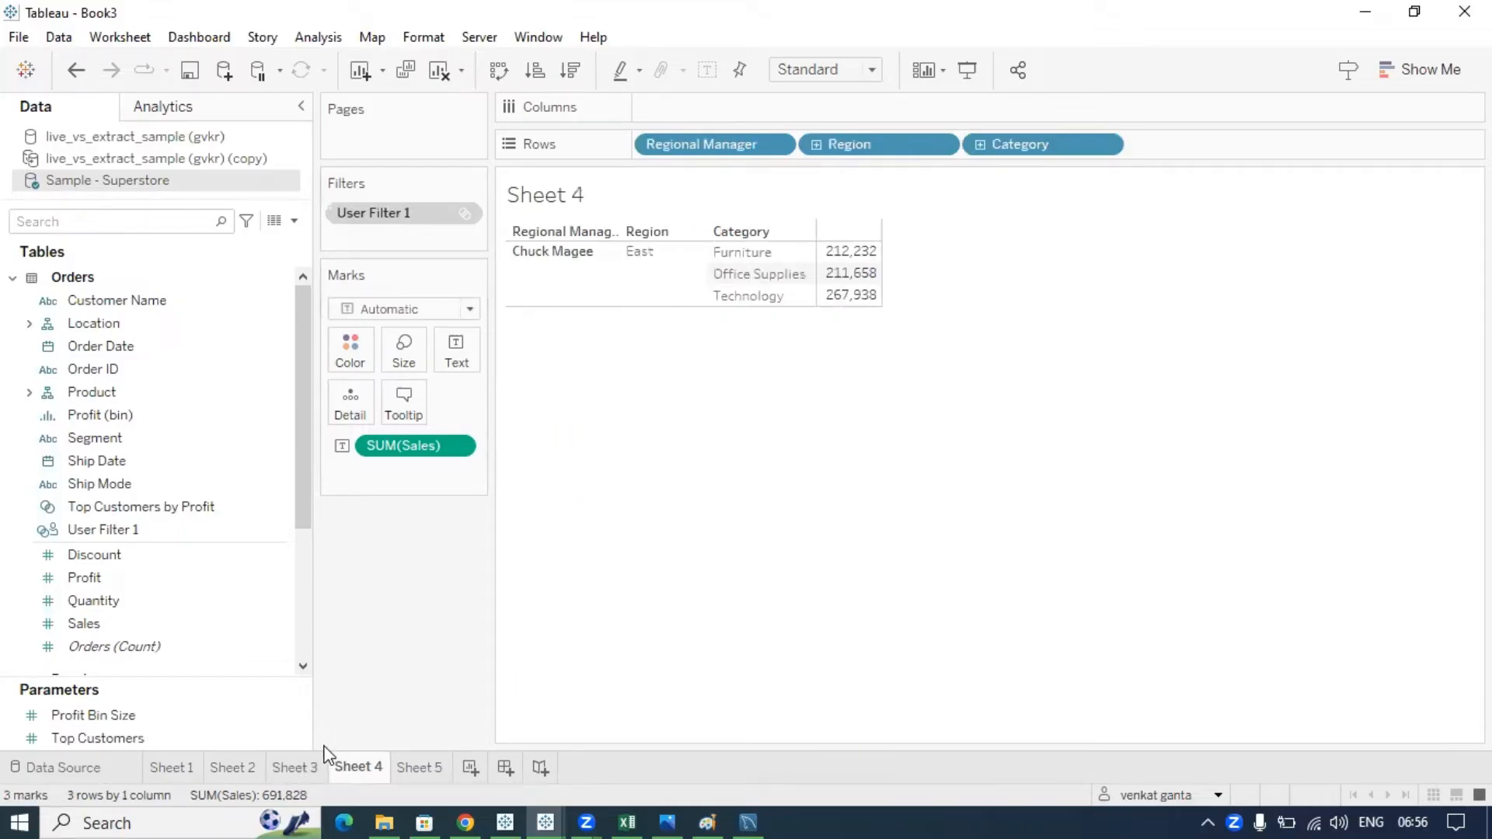
{"action": "mouse_move", "coordinate": [383, 776]}
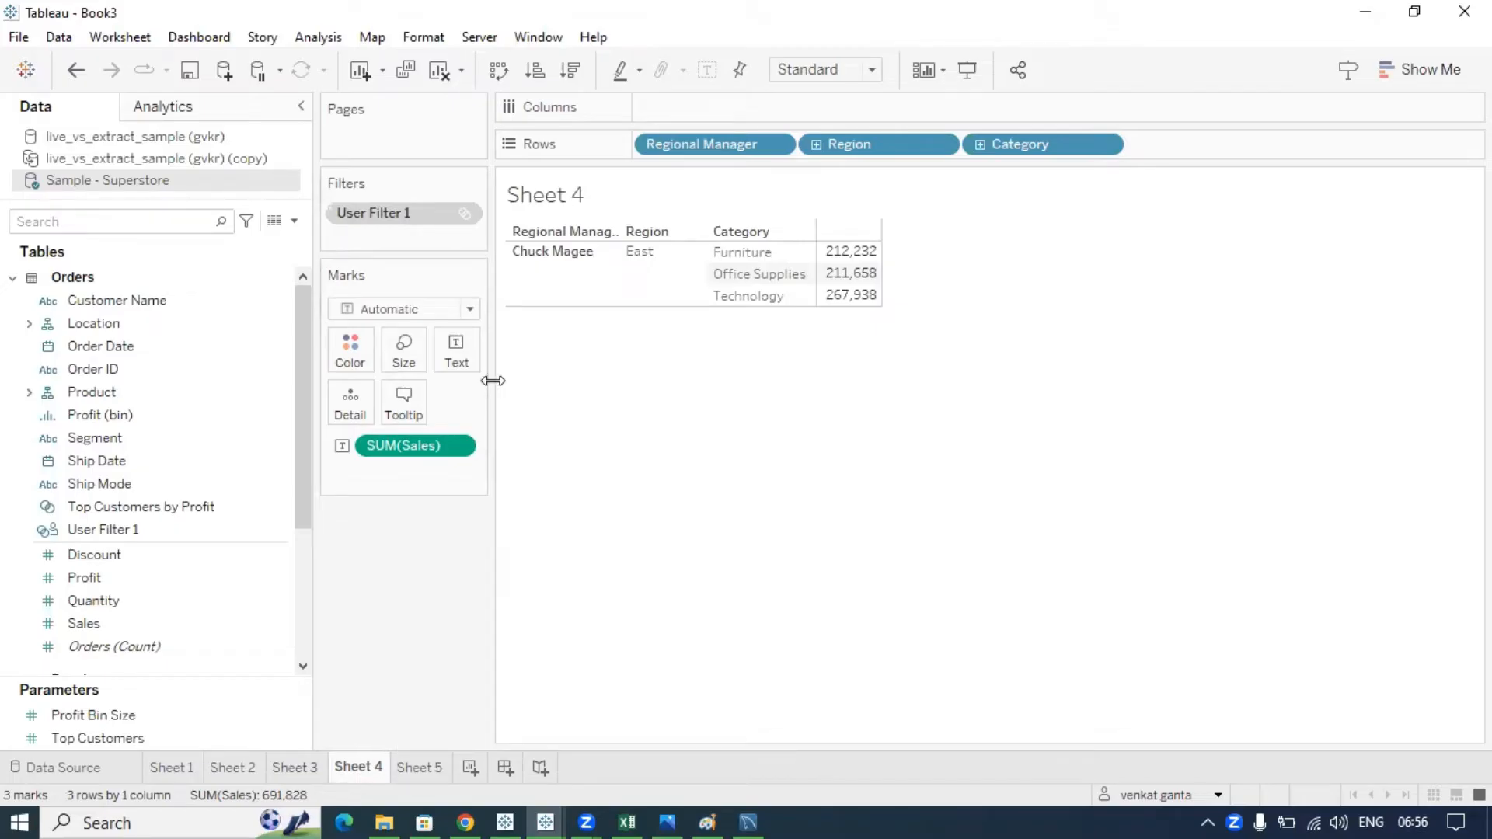
- Set User Filter 1 to apply to all worksheets using Sample - Superstore
{"action": "left_click", "coordinate": [464, 215]}
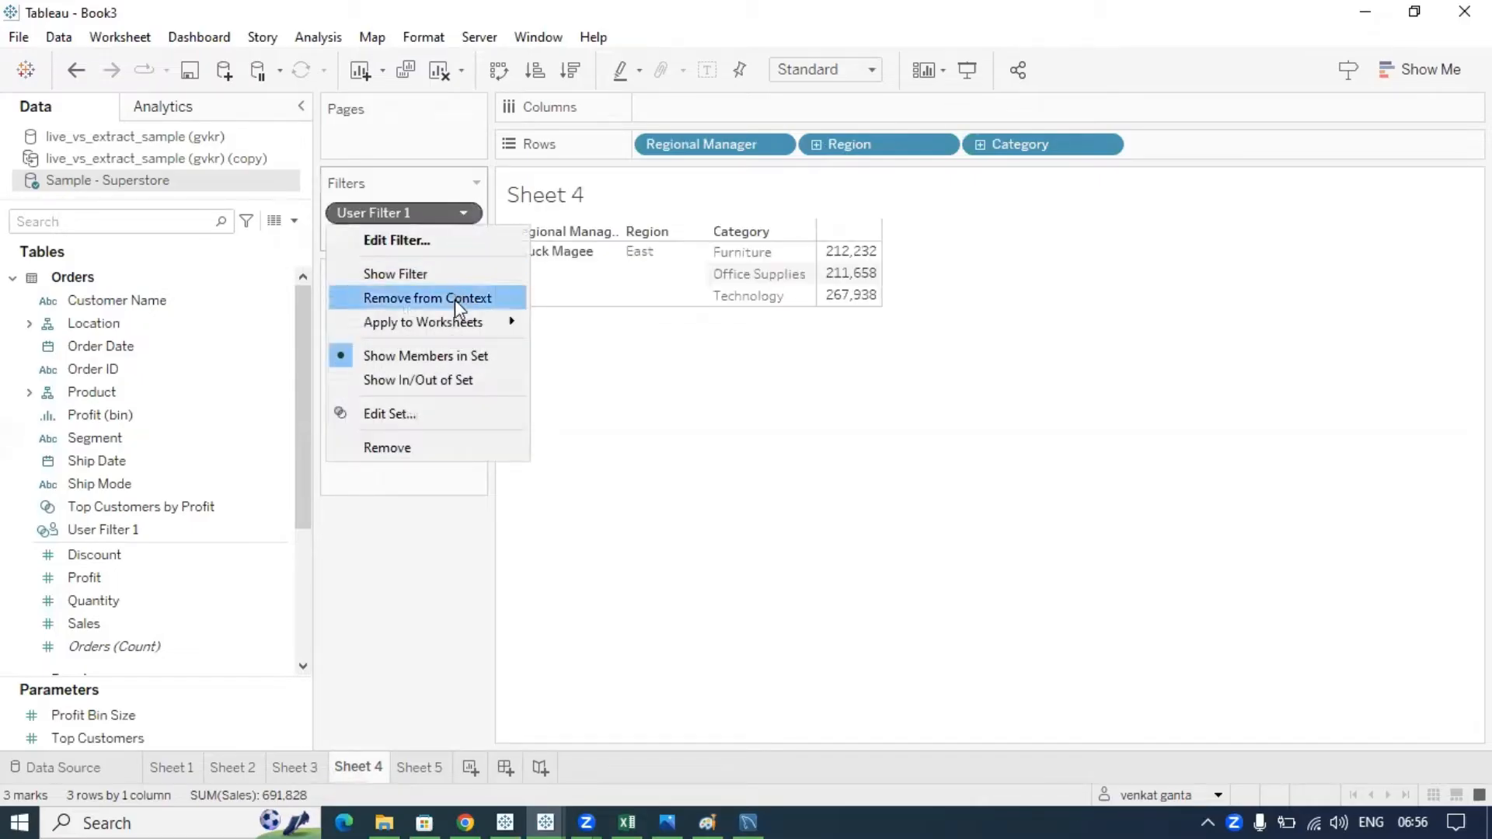
{"action": "mouse_move", "coordinate": [455, 322]}
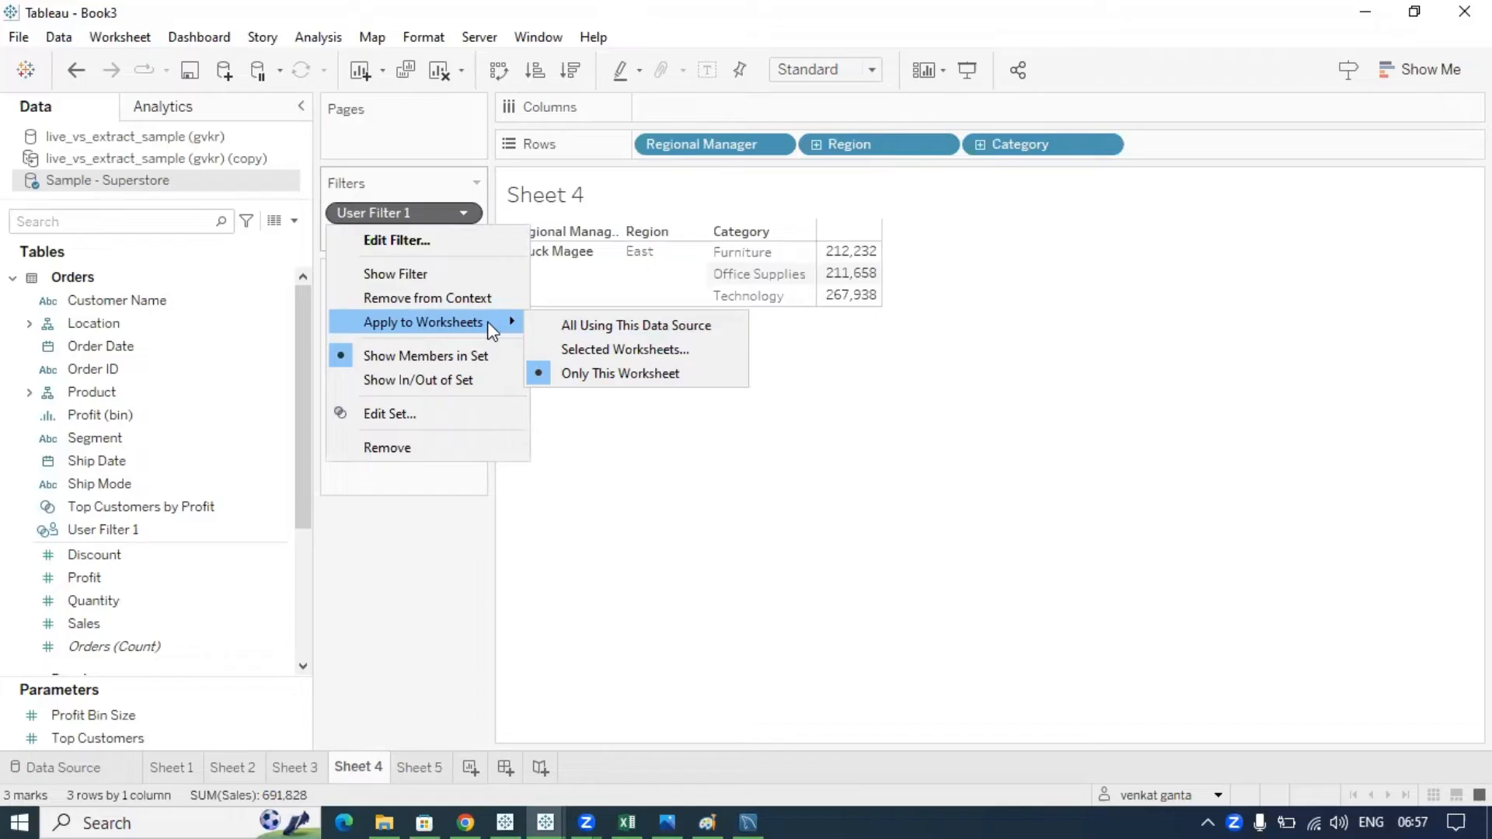
{"action": "left_click", "coordinate": [657, 326]}
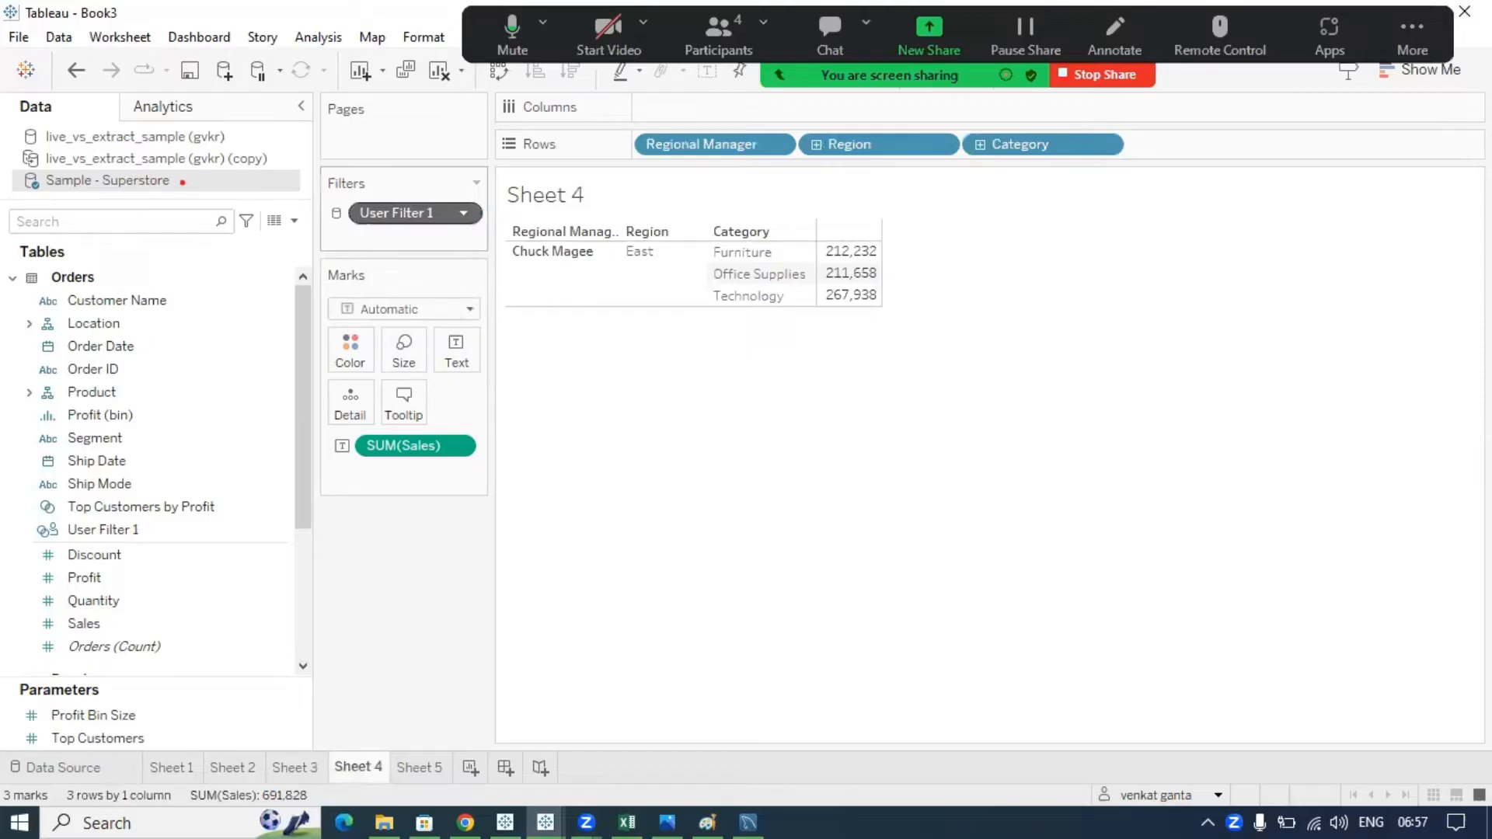
- Annotate the filter on screen, glance at the Tableau Notes page, and come back to the workbook
{"action": "mouse_move", "coordinate": [179, 182]}
{"action": "left_mouse_down"}
{"action": "mouse_move", "coordinate": [284, 194]}
{"action": "mouse_move", "coordinate": [354, 235]}
{"action": "mouse_move", "coordinate": [326, 196]}
{"action": "left_mouse_up"}
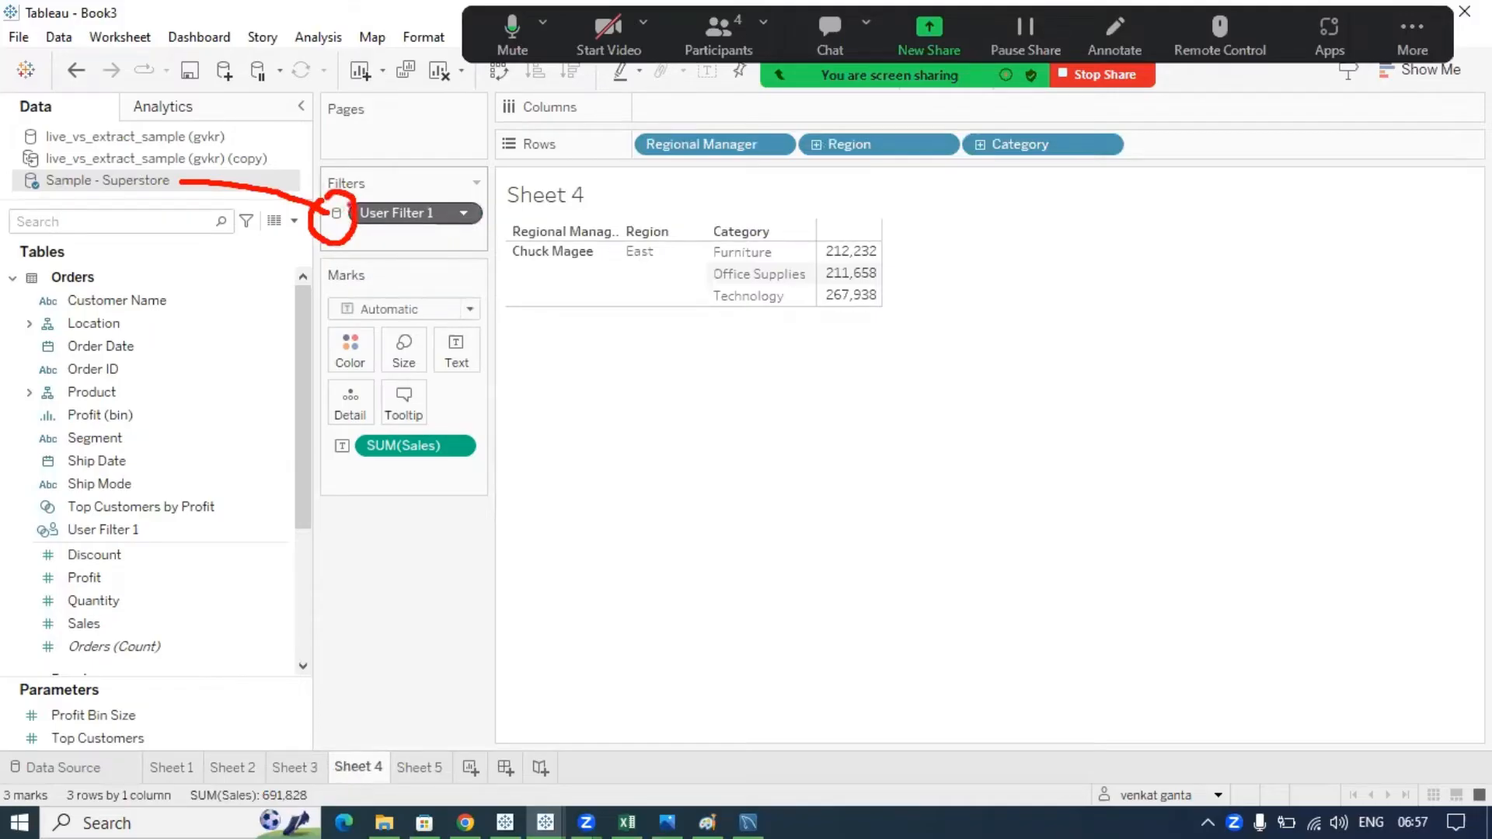
{"action": "left_click_drag", "start_coordinate": [350, 205], "coordinate": [386, 174]}
{"action": "left_click_drag", "start_coordinate": [192, 185], "coordinate": [238, 213]}
{"action": "mouse_move", "coordinate": [336, 202]}
{"action": "left_mouse_down"}
{"action": "mouse_move", "coordinate": [325, 236]}
{"action": "mouse_move", "coordinate": [346, 208]}
{"action": "left_mouse_up"}
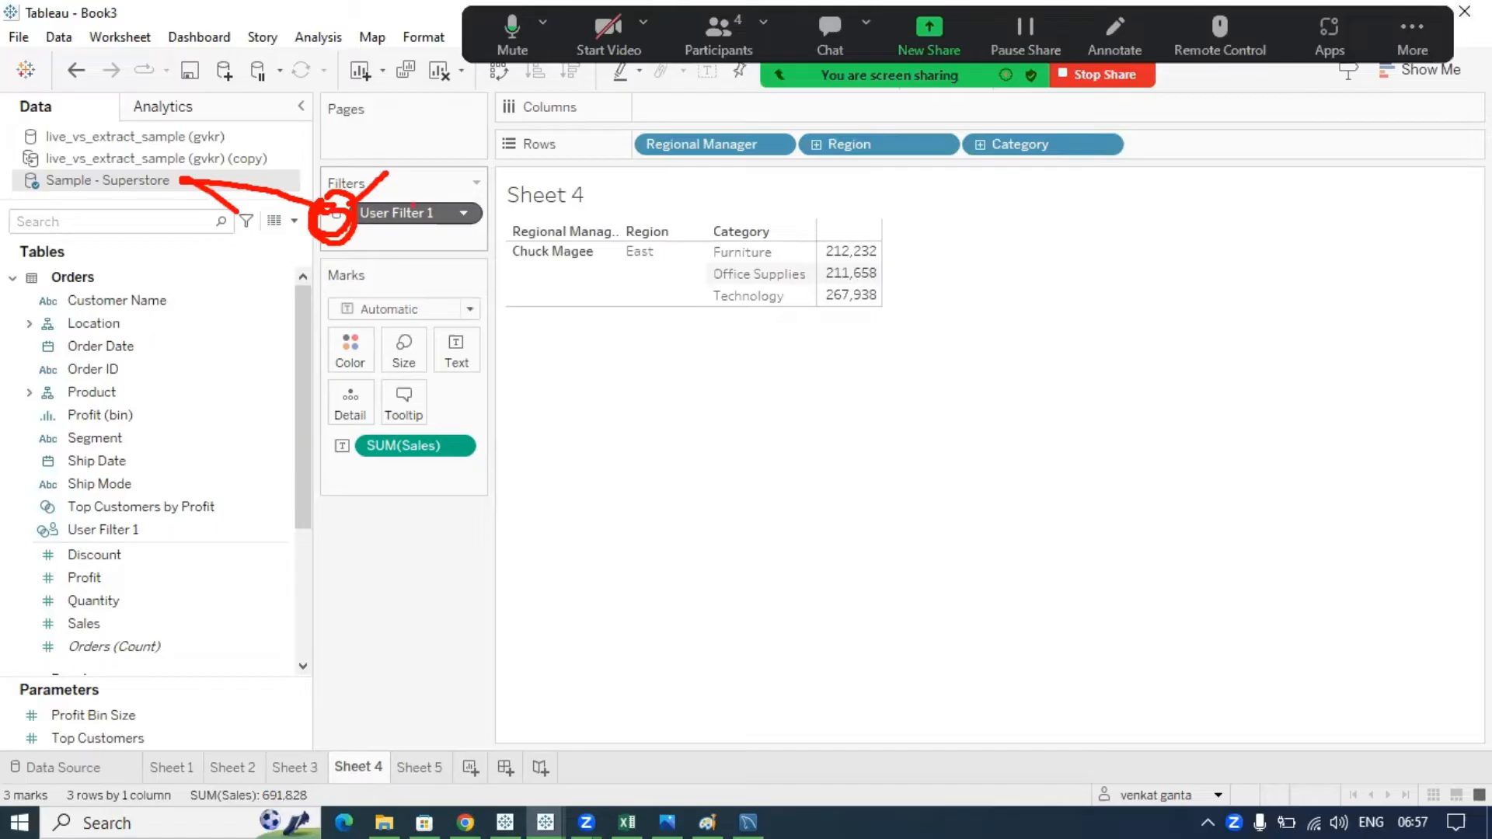
{"action": "key", "text": "Escape"}
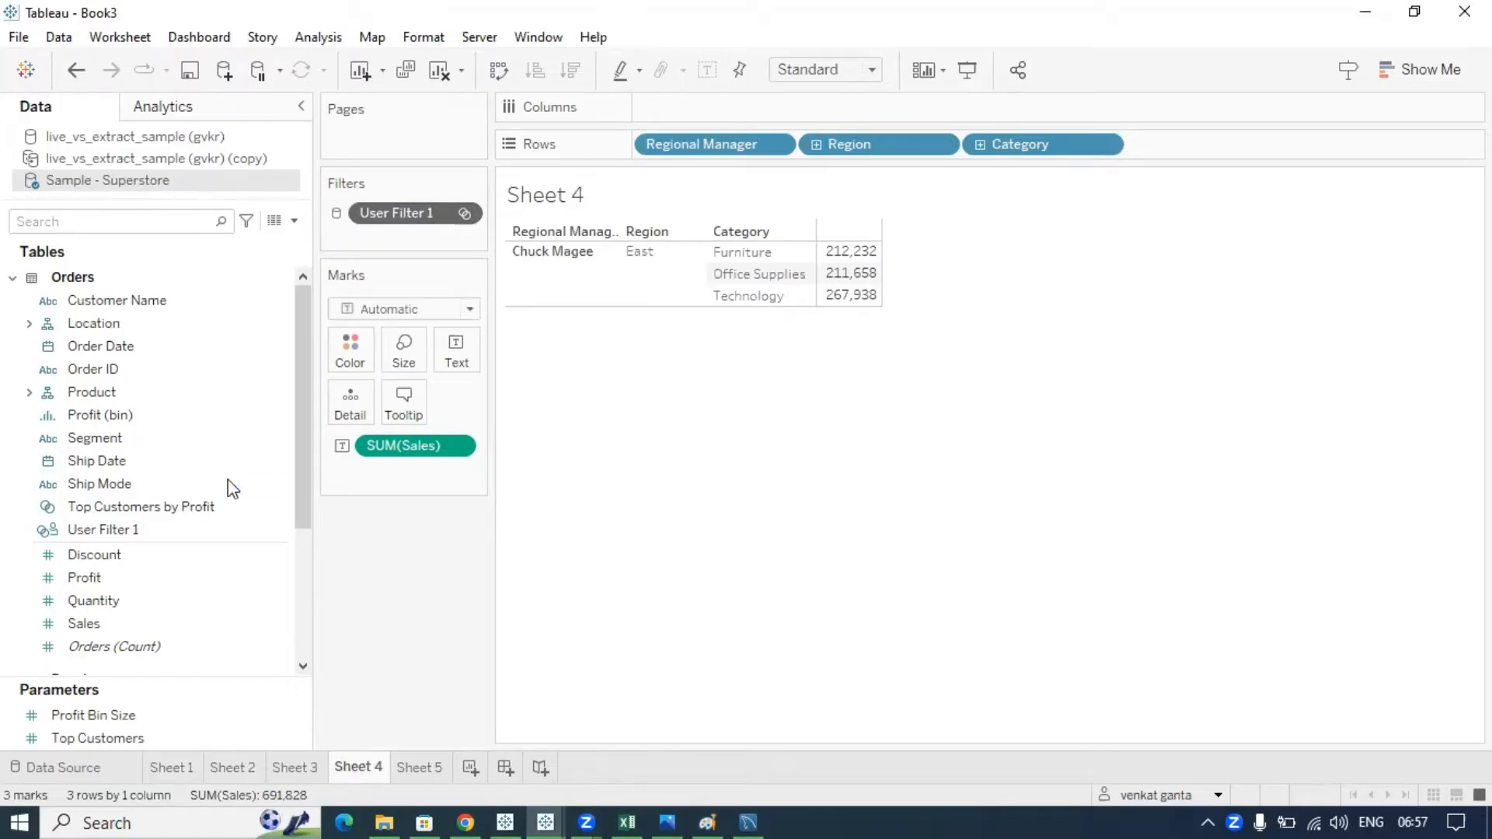
{"action": "left_click", "coordinate": [462, 808]}
{"action": "left_click", "coordinate": [515, 809]}
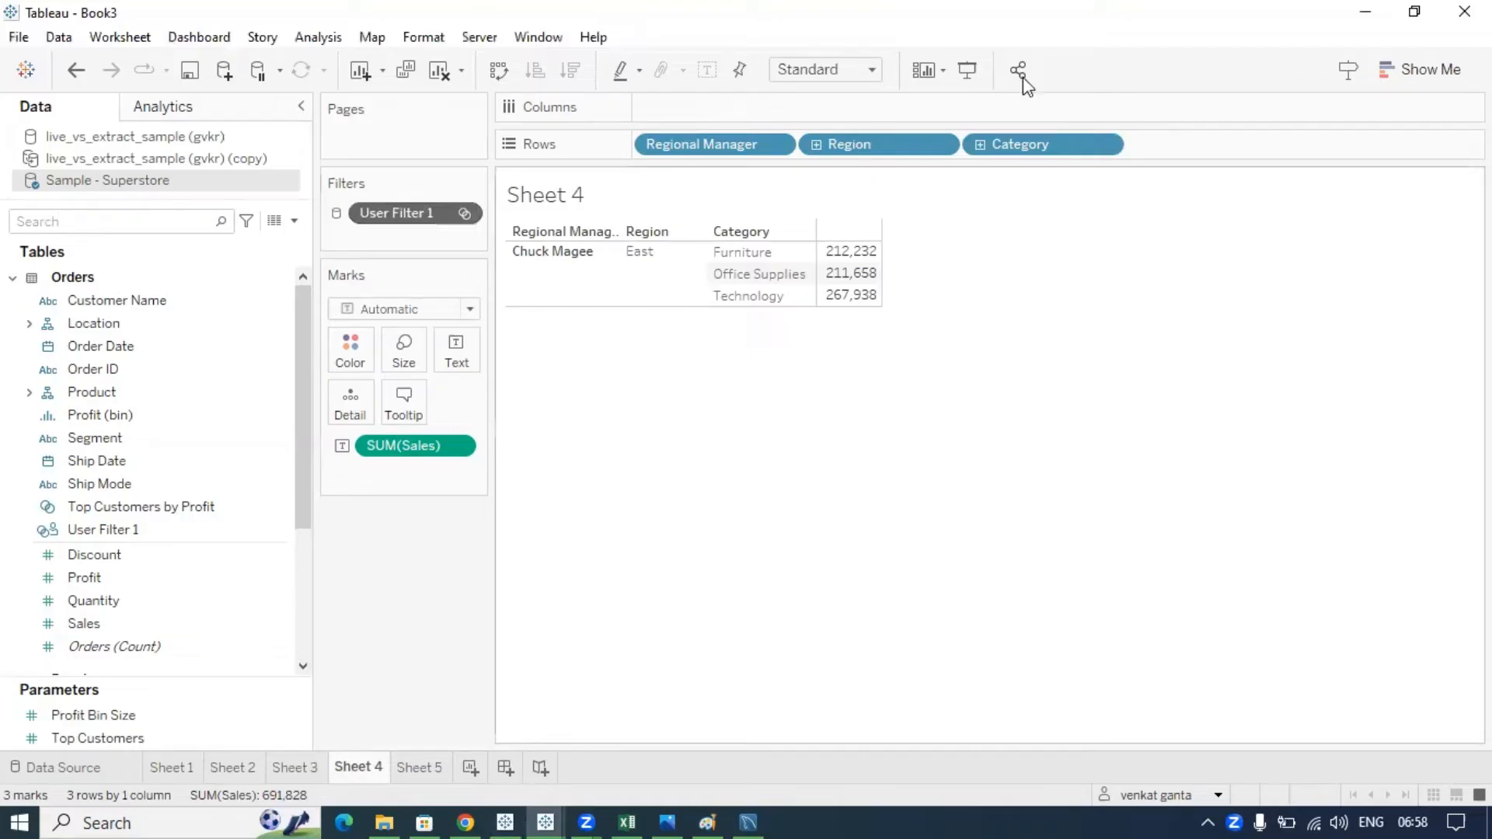
- Begin publishing Book3 to Tableau Cloud project Abc and choose the thumbnail-generation user
{"action": "left_click", "coordinate": [480, 36]}
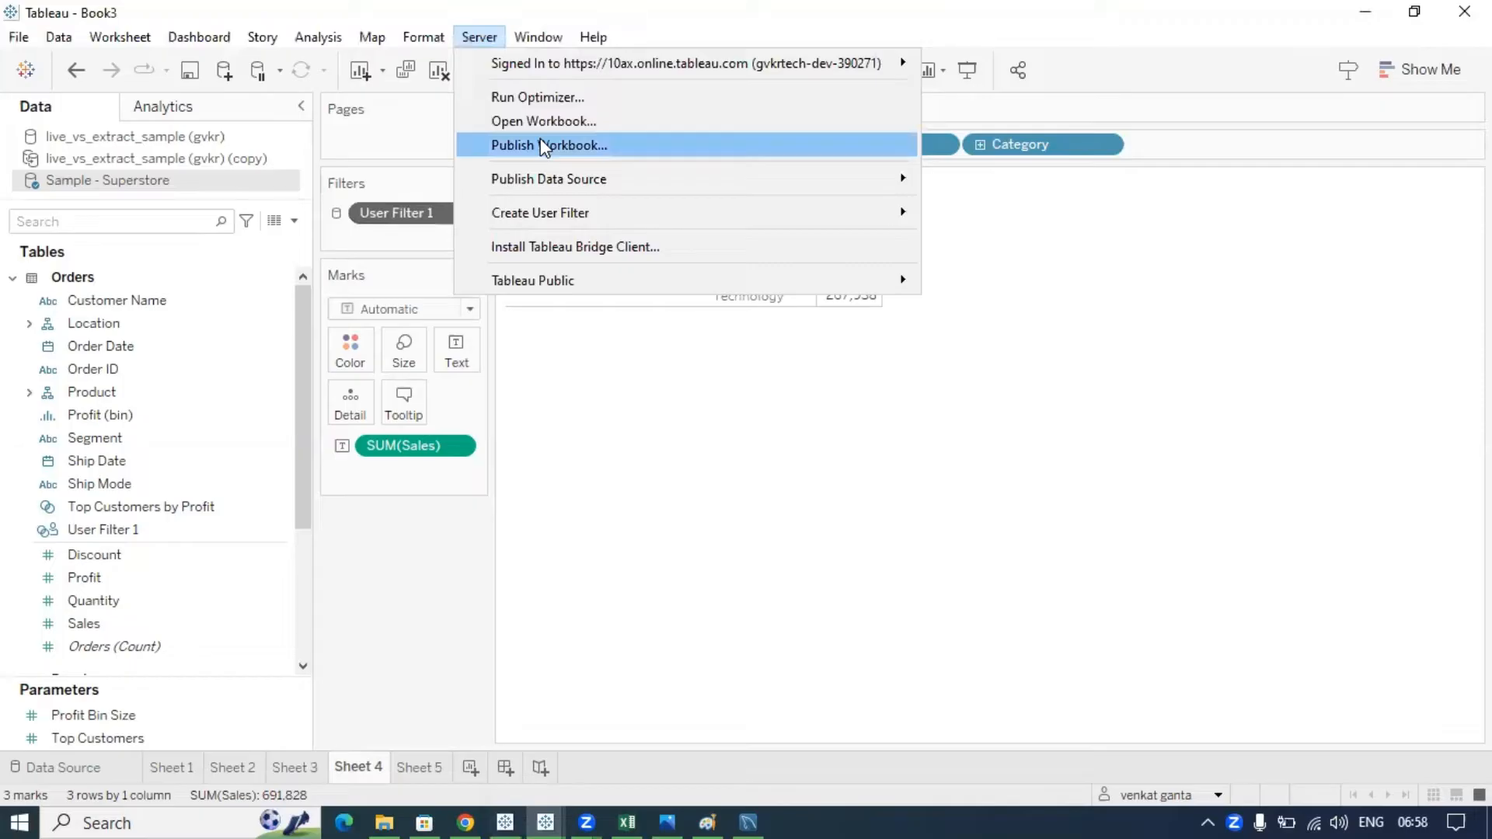
{"action": "left_click", "coordinate": [544, 146]}
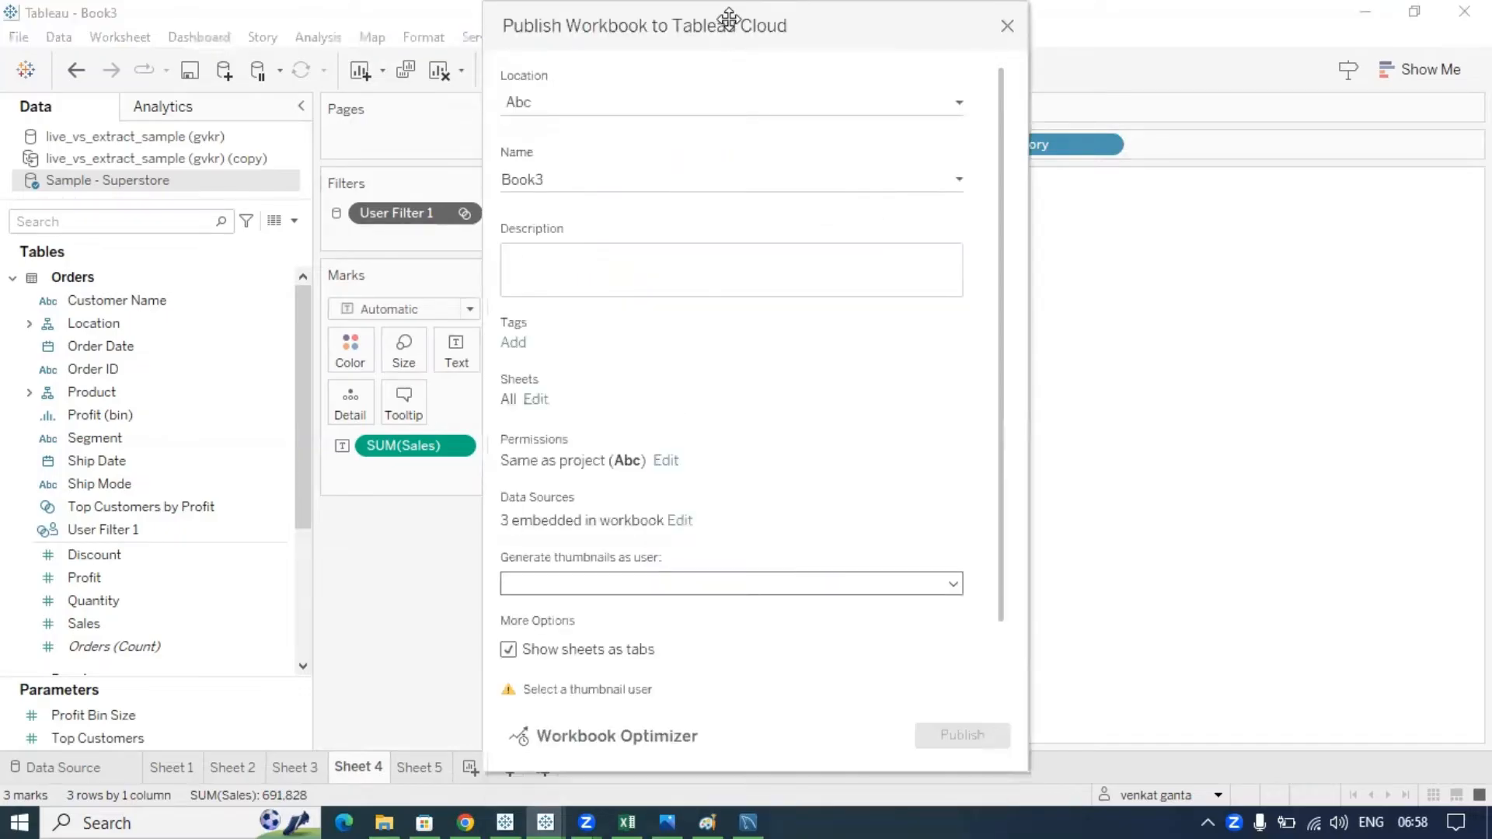
{"action": "left_click_drag", "start_coordinate": [729, 17], "coordinate": [370, 17]}
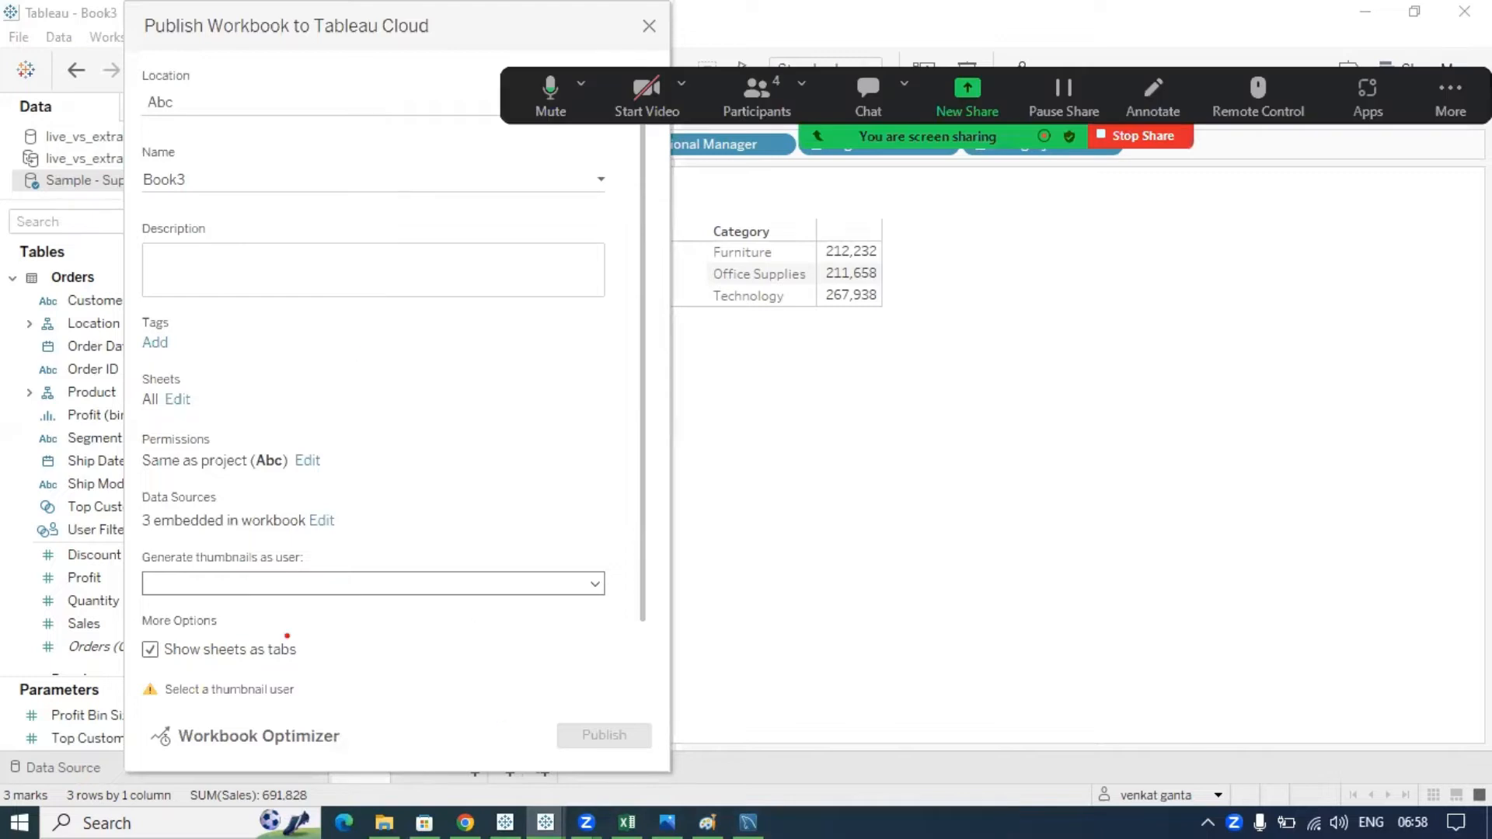
{"action": "mouse_move", "coordinate": [143, 537]}
{"action": "left_mouse_down"}
{"action": "mouse_move", "coordinate": [131, 579]}
{"action": "mouse_move", "coordinate": [242, 626]}
{"action": "mouse_move", "coordinate": [445, 620]}
{"action": "mouse_move", "coordinate": [365, 537]}
{"action": "mouse_move", "coordinate": [144, 534]}
{"action": "left_mouse_up"}
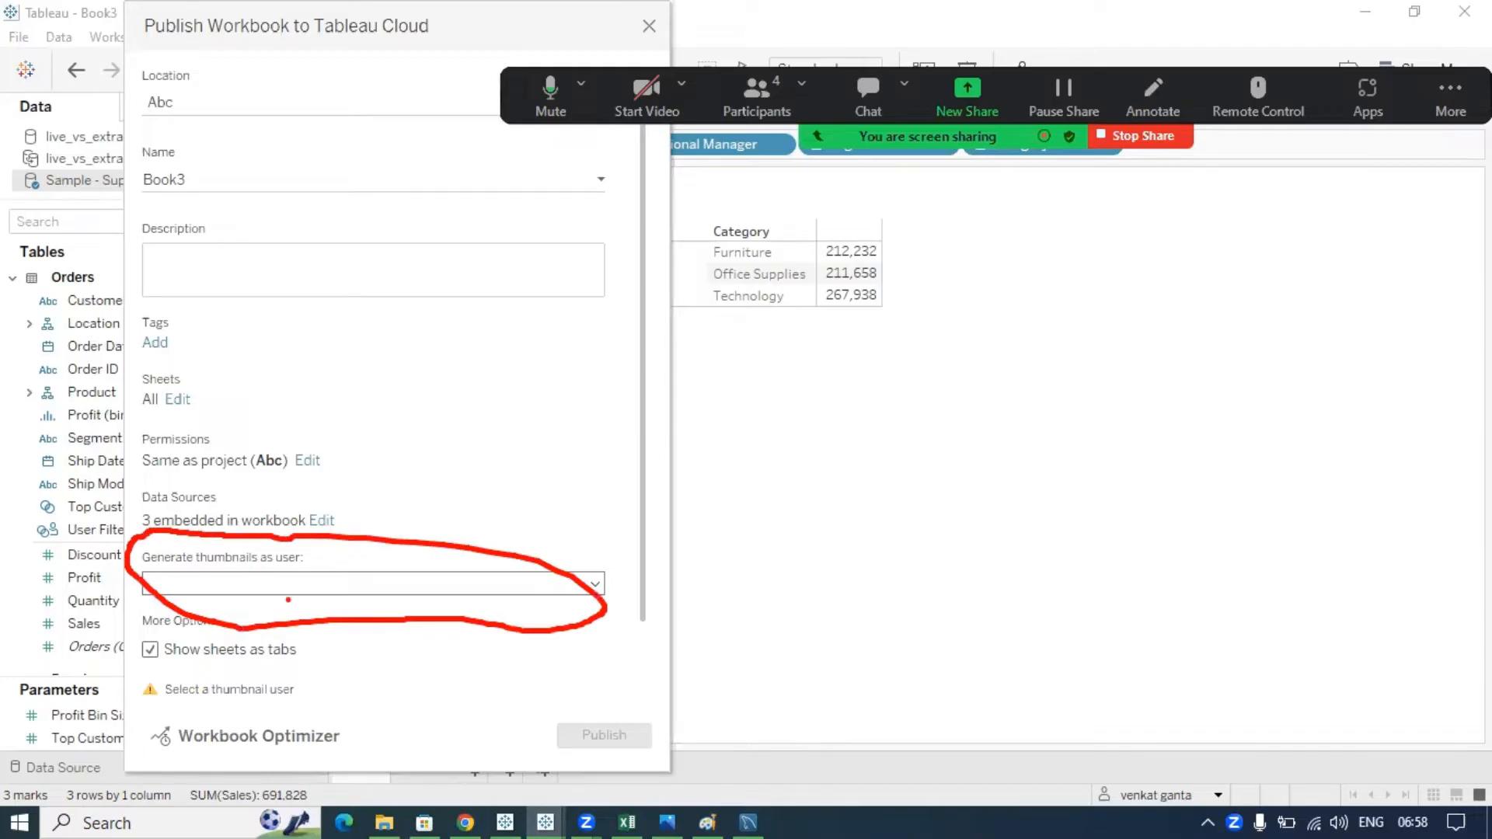
{"action": "mouse_move", "coordinate": [535, 714]}
{"action": "left_mouse_down"}
{"action": "mouse_move", "coordinate": [533, 750]}
{"action": "mouse_move", "coordinate": [655, 734]}
{"action": "mouse_move", "coordinate": [534, 711]}
{"action": "mouse_move", "coordinate": [529, 723]}
{"action": "left_mouse_up"}
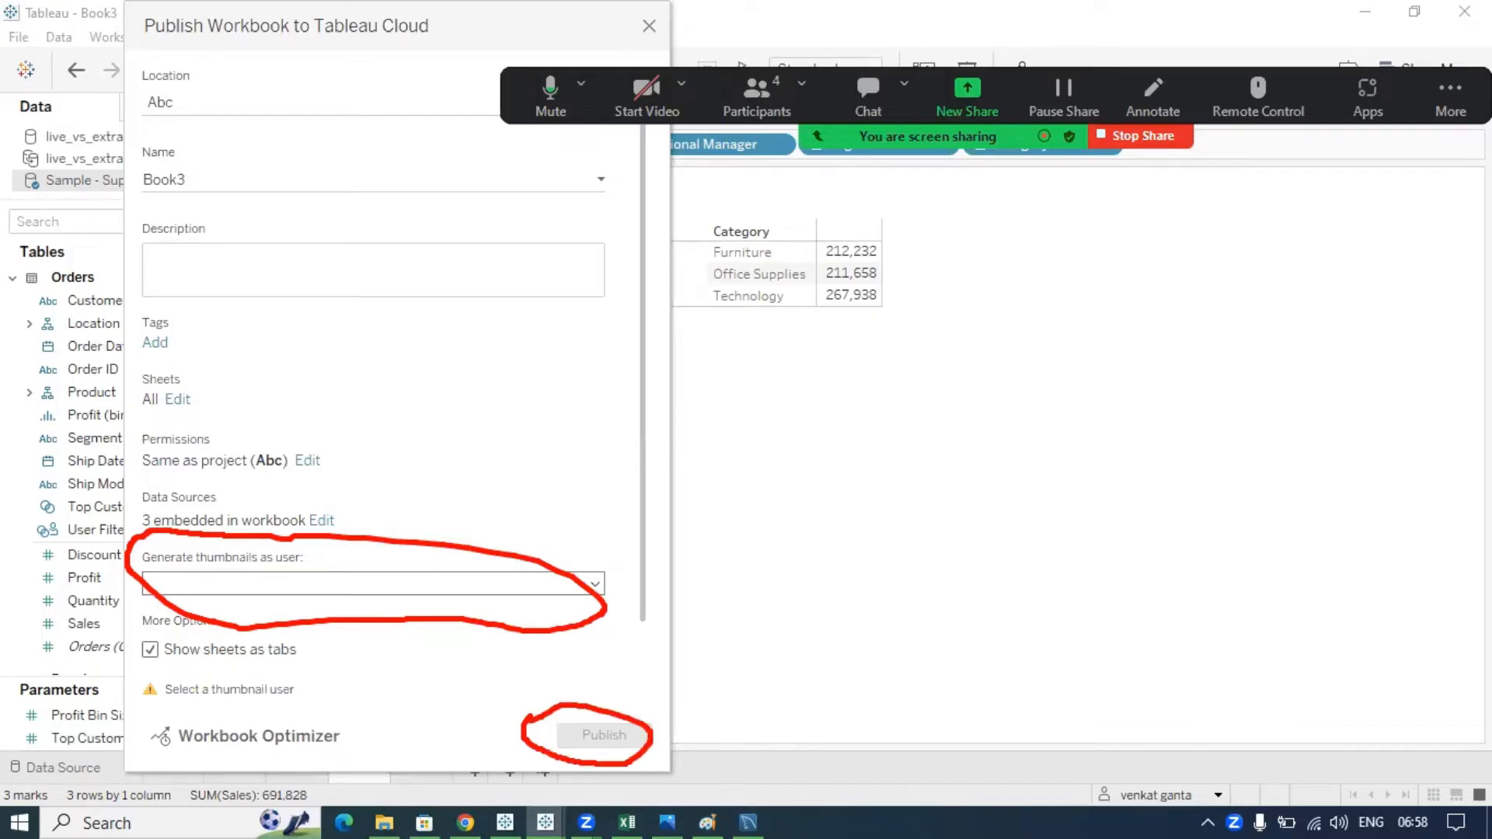
{"action": "left_click", "coordinate": [595, 583]}
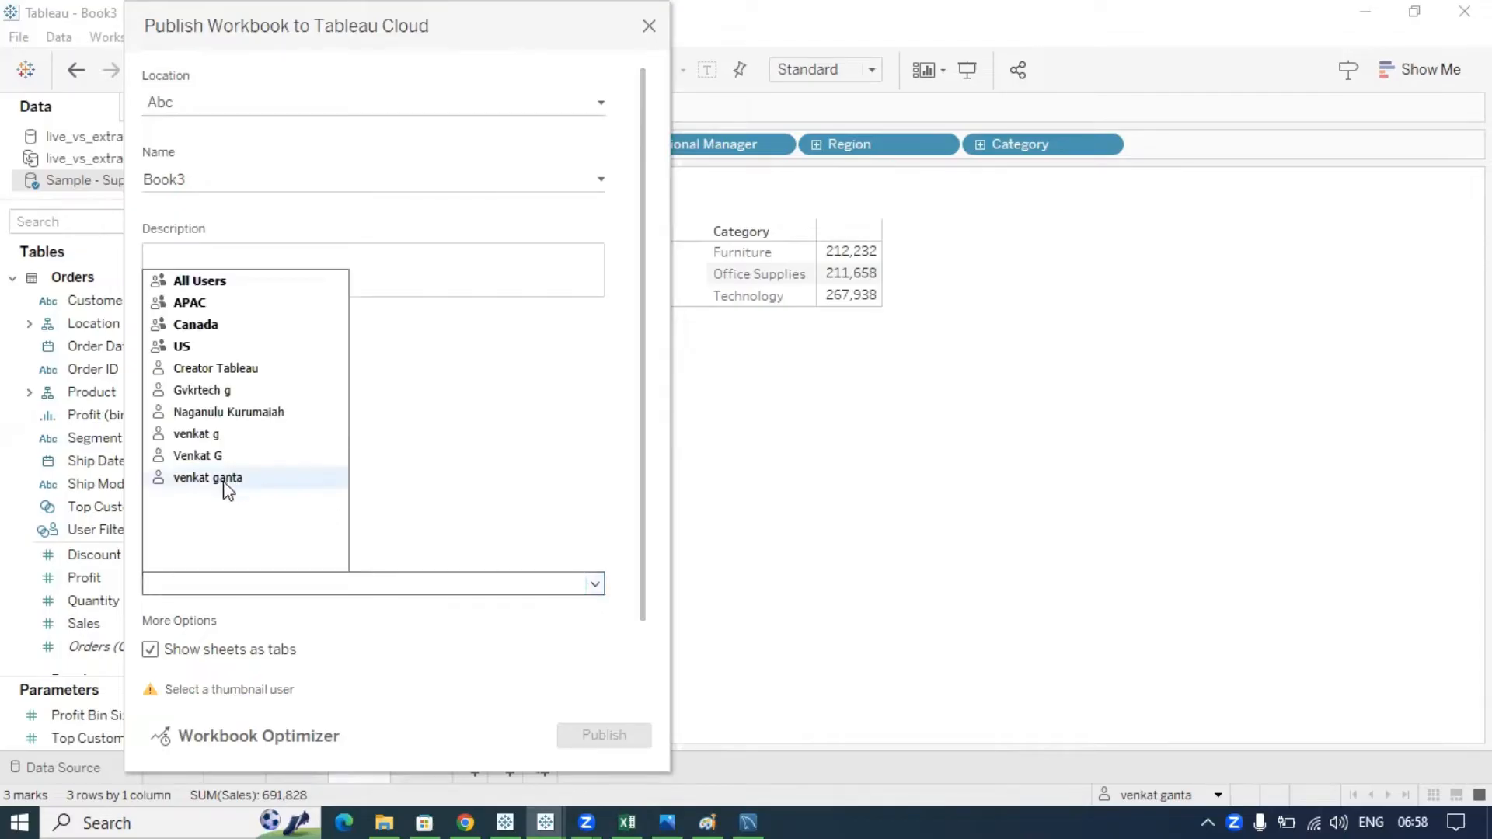
{"action": "left_click", "coordinate": [233, 591]}
{"action": "left_click", "coordinate": [234, 594]}
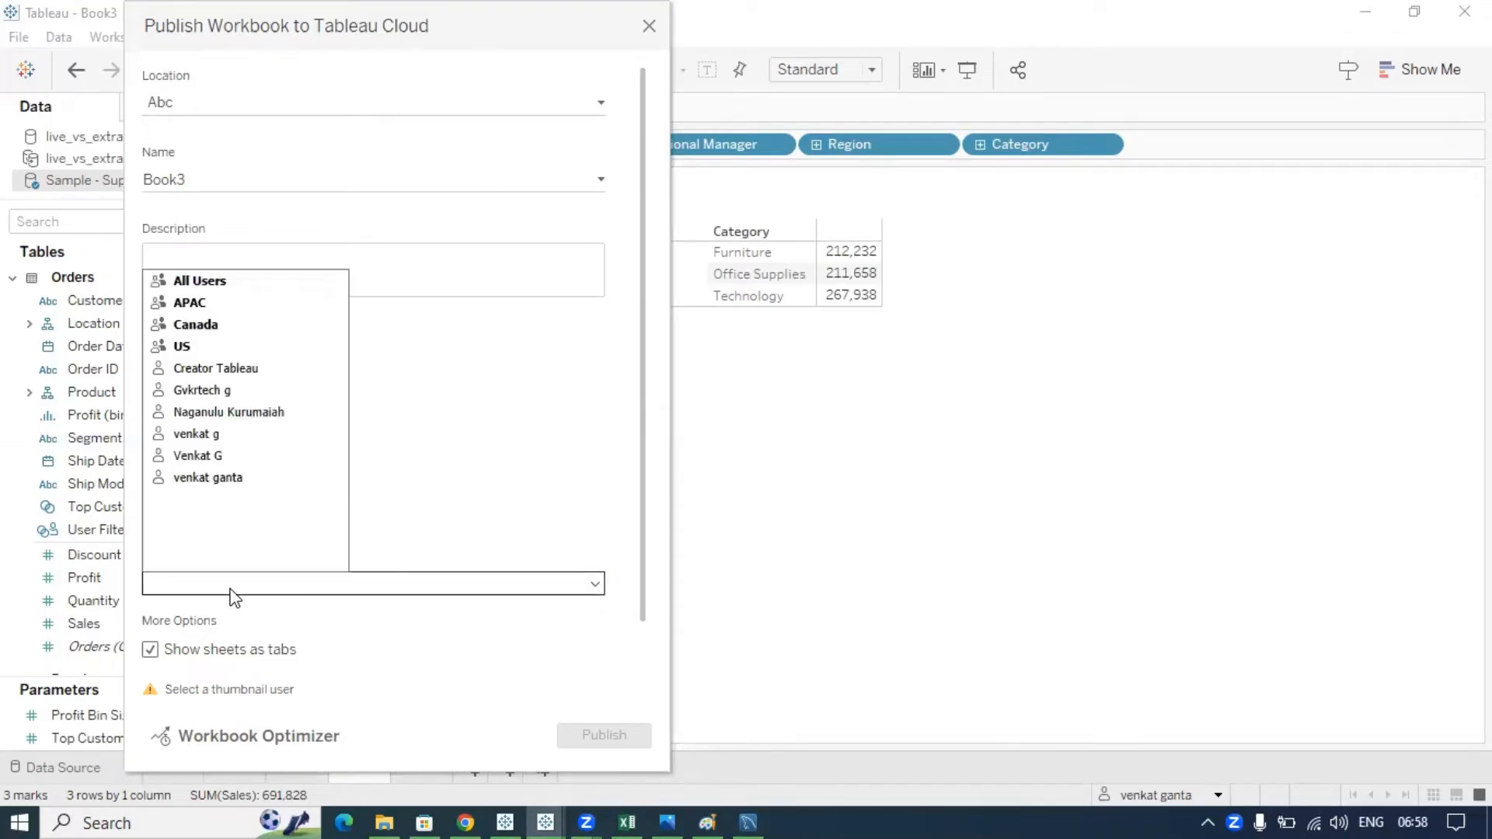
{"action": "left_click", "coordinate": [220, 477]}
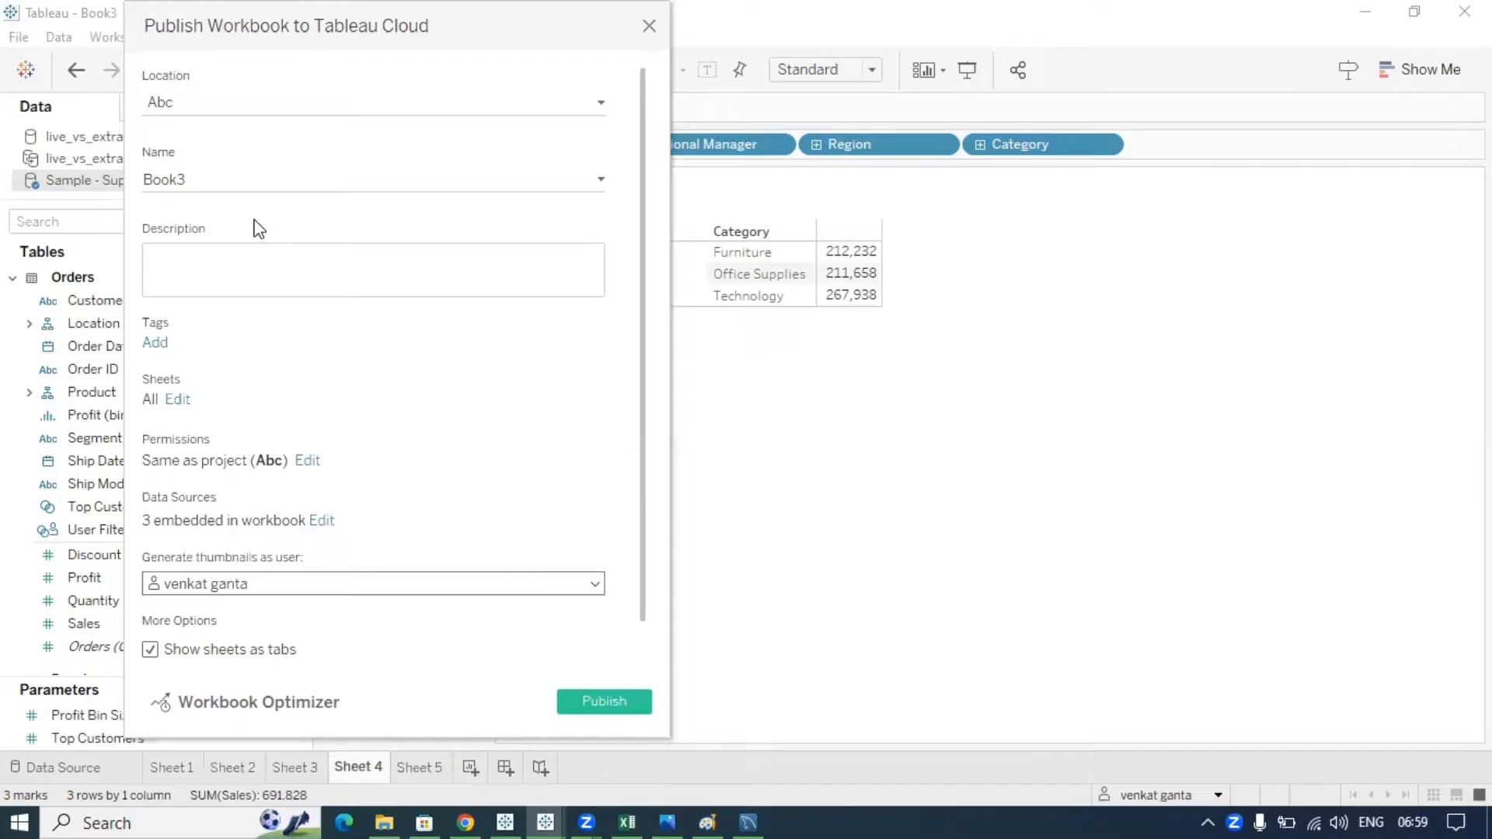
- Keep project Abc and workbook name Book3, and review the sheets to publish
{"action": "left_click", "coordinate": [213, 117]}
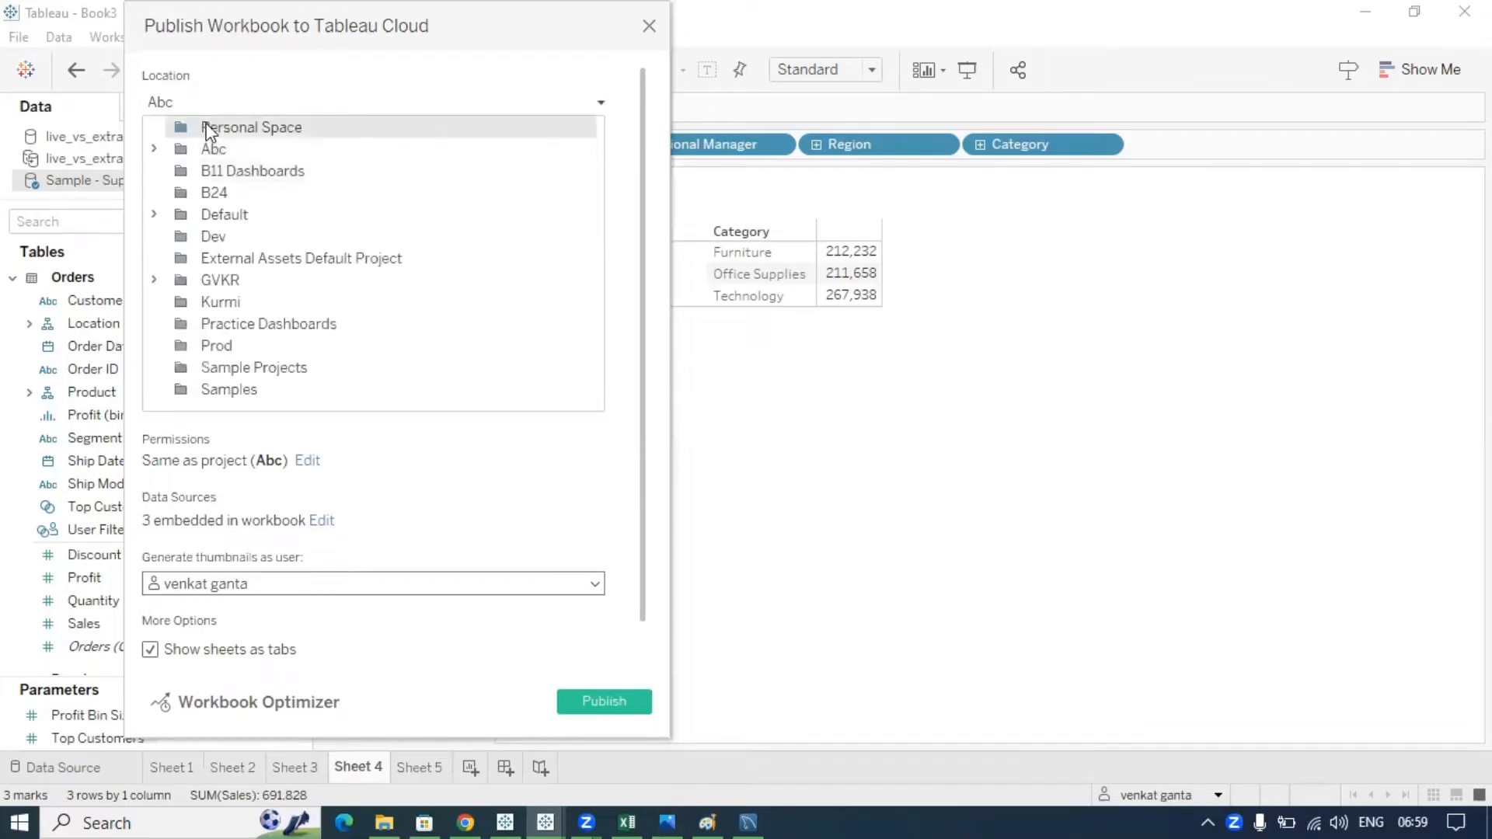
{"action": "left_click", "coordinate": [213, 149]}
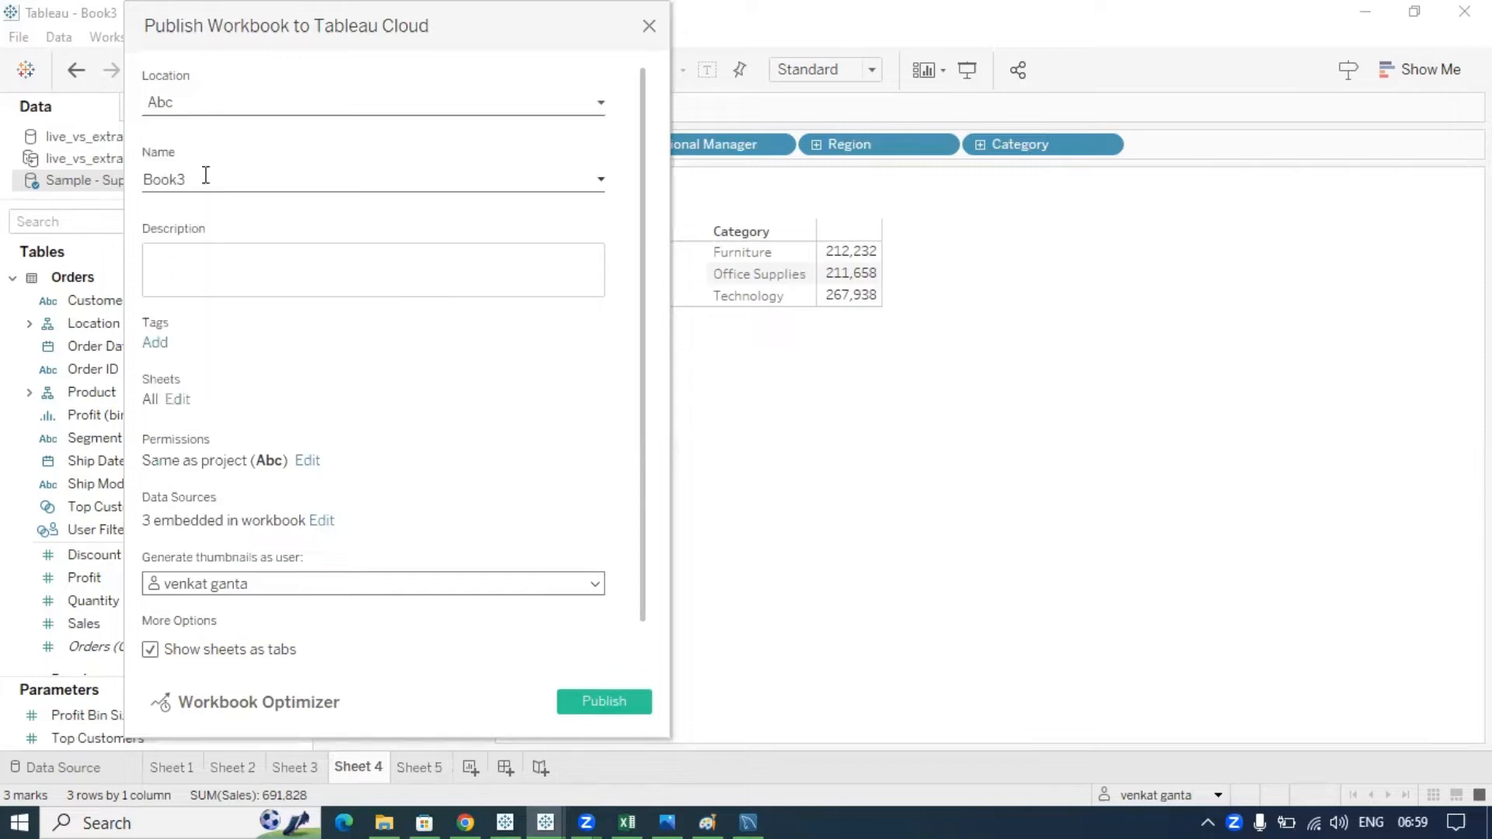
{"action": "left_click_drag", "start_coordinate": [194, 176], "coordinate": [142, 179]}
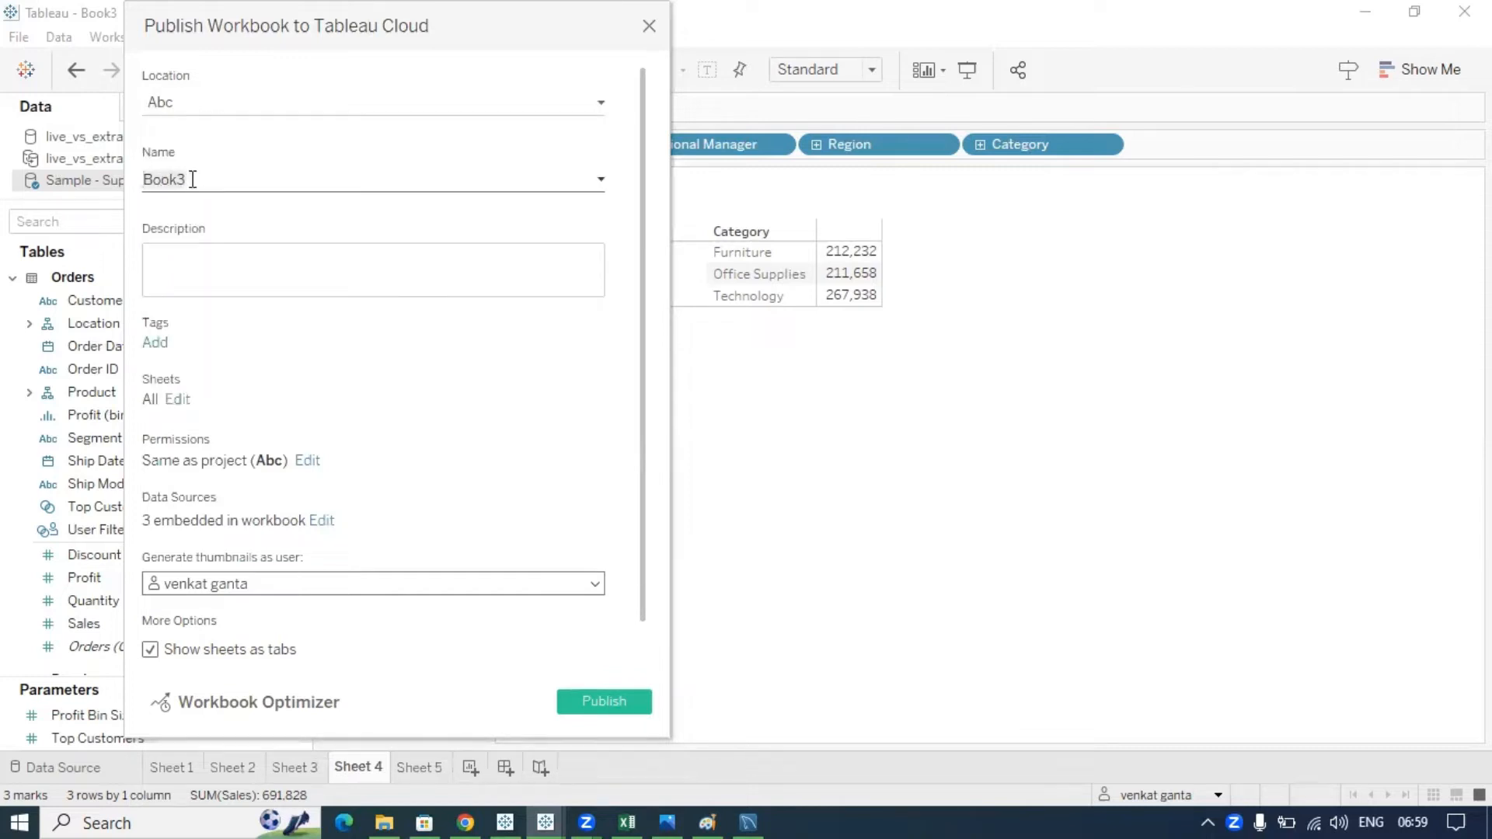
{"action": "left_click", "coordinate": [204, 273]}
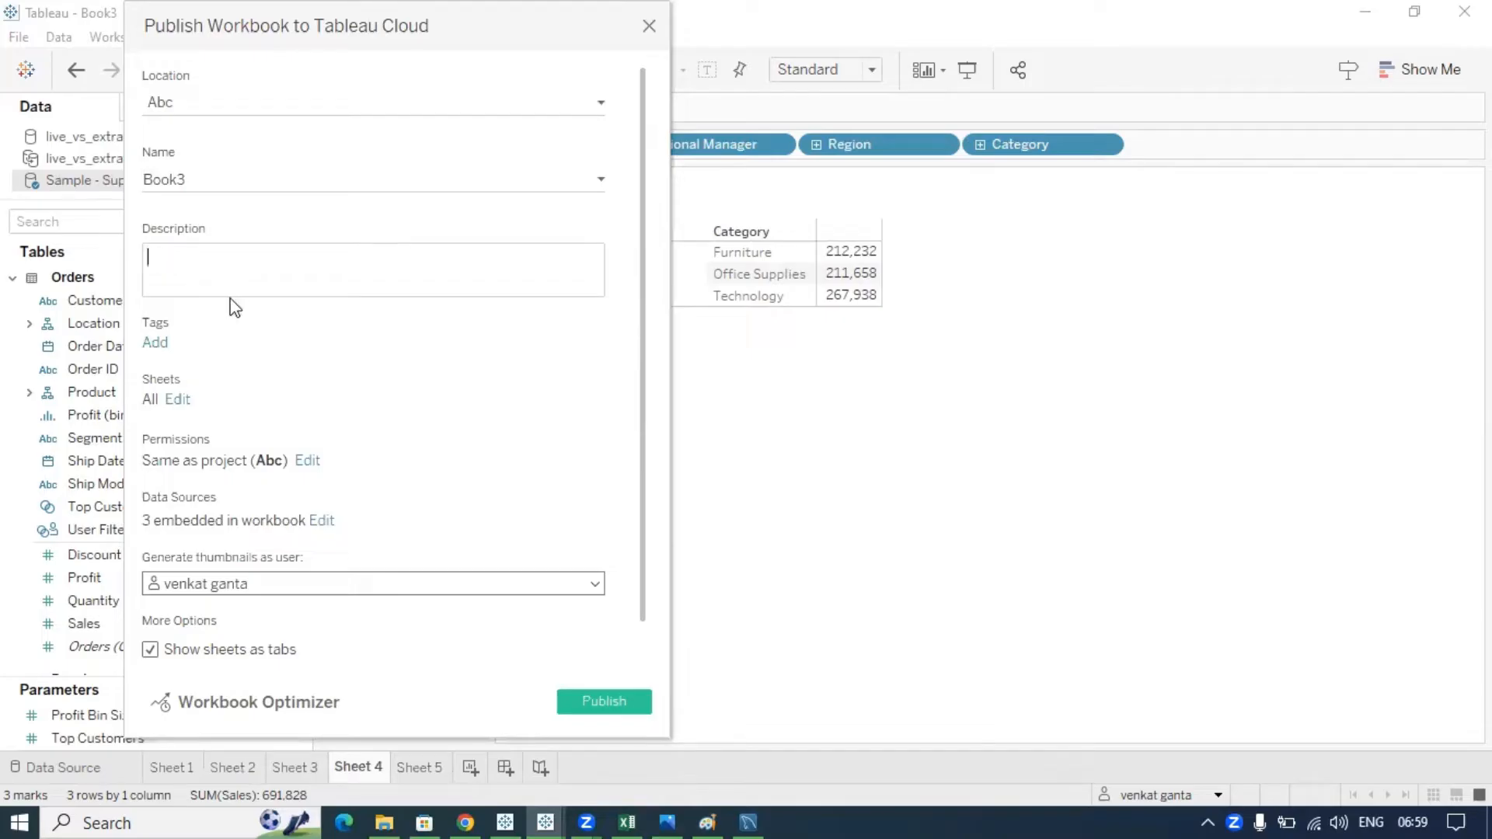
{"action": "left_click", "coordinate": [178, 400]}
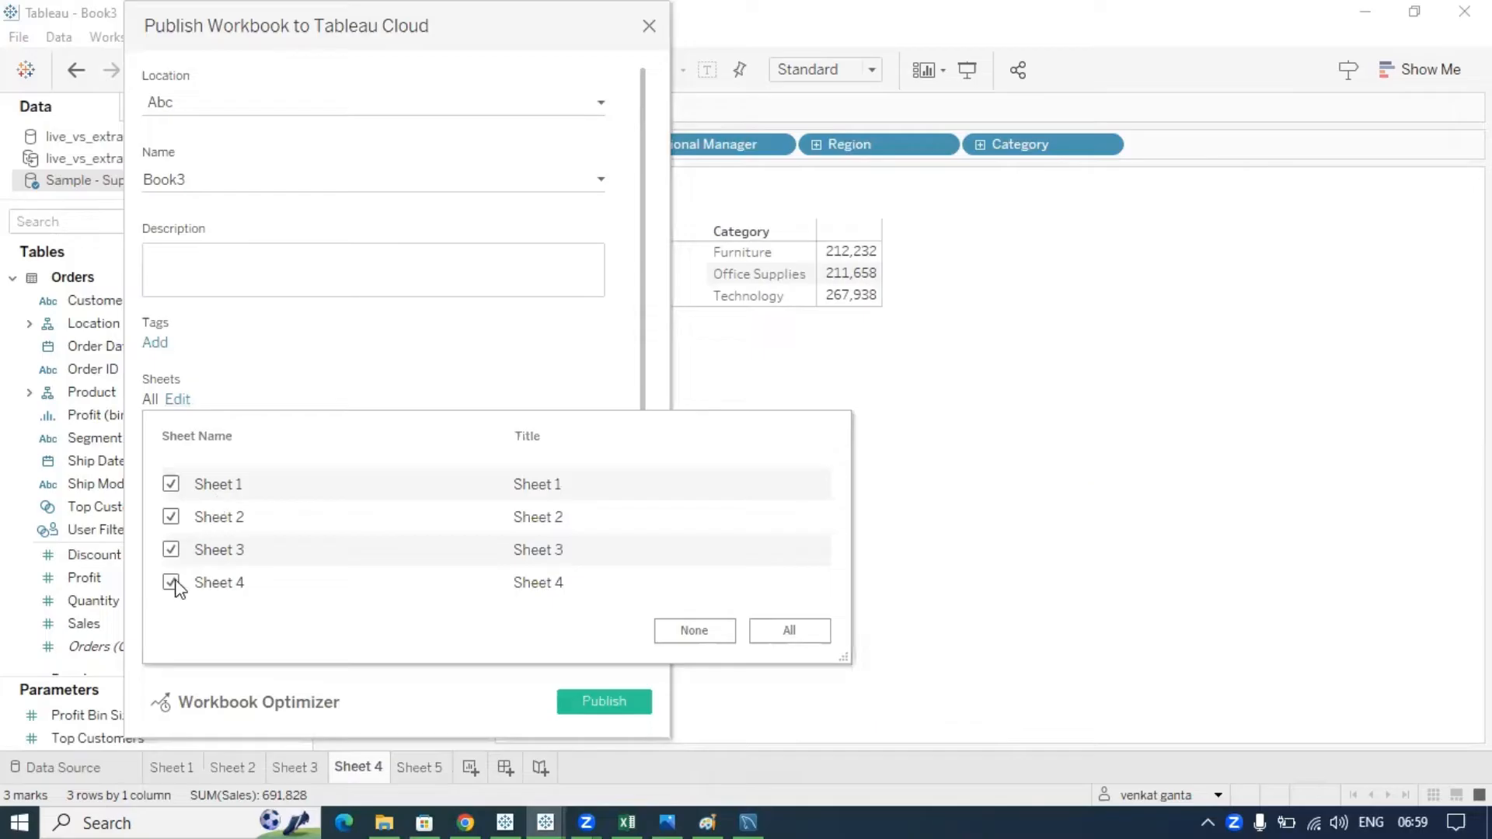
{"action": "left_click", "coordinate": [274, 315]}
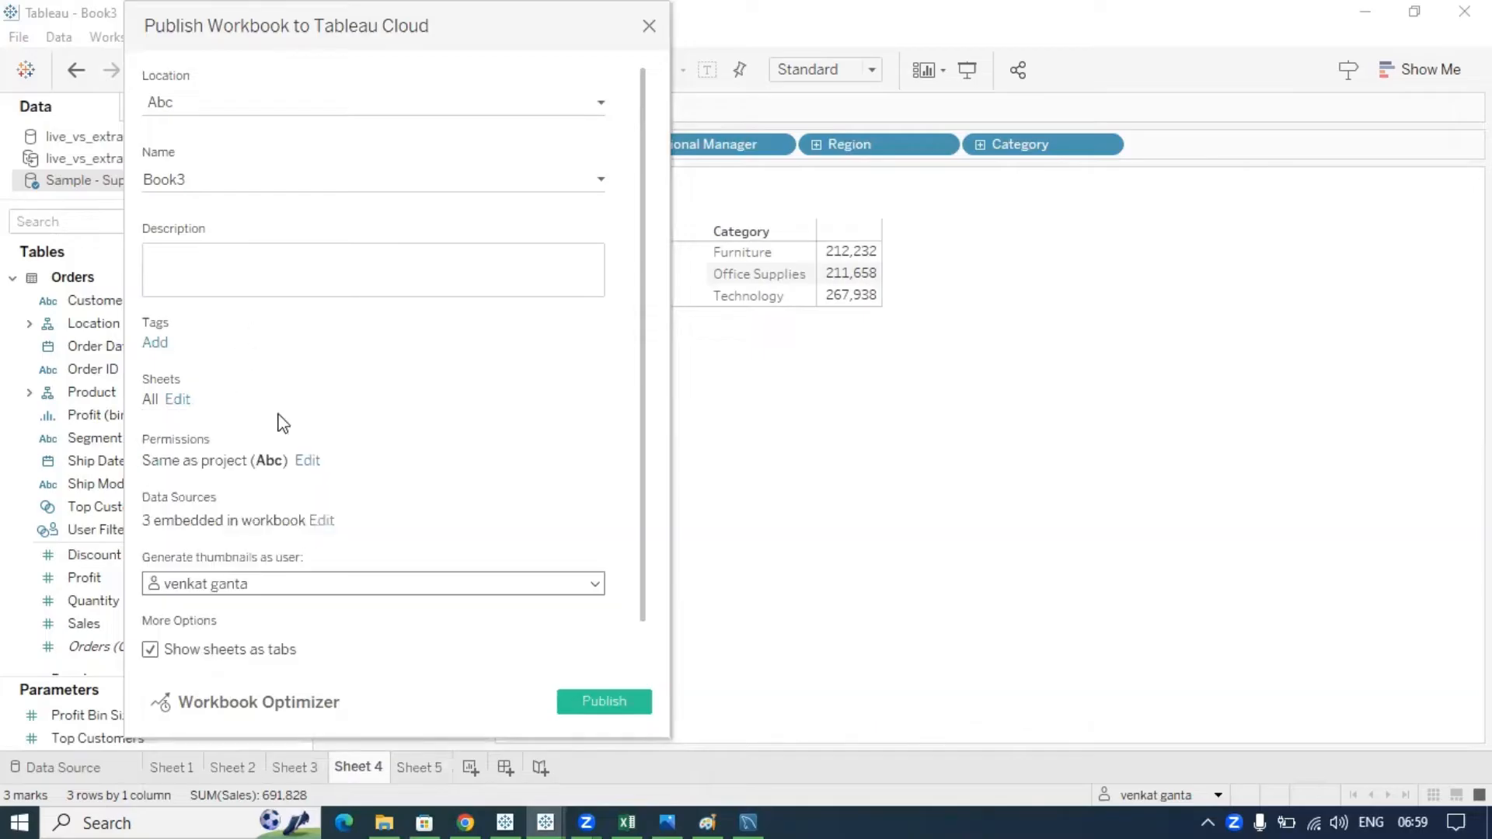
- Keep Sample - Superstore embedded with its password embedded, and allow refresh access for the extract
{"action": "left_click", "coordinate": [321, 521]}
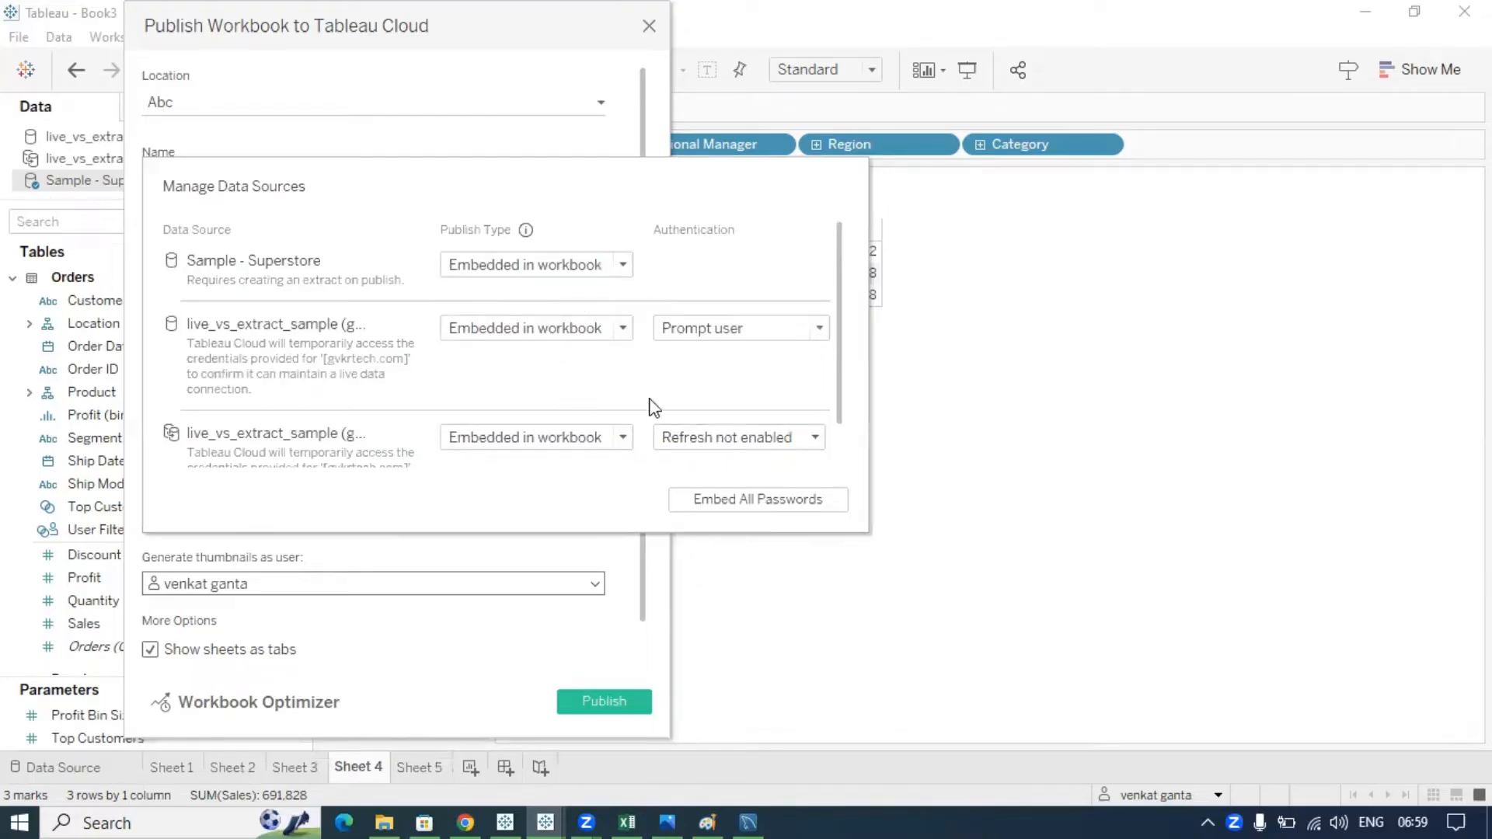
{"action": "left_click", "coordinate": [584, 268]}
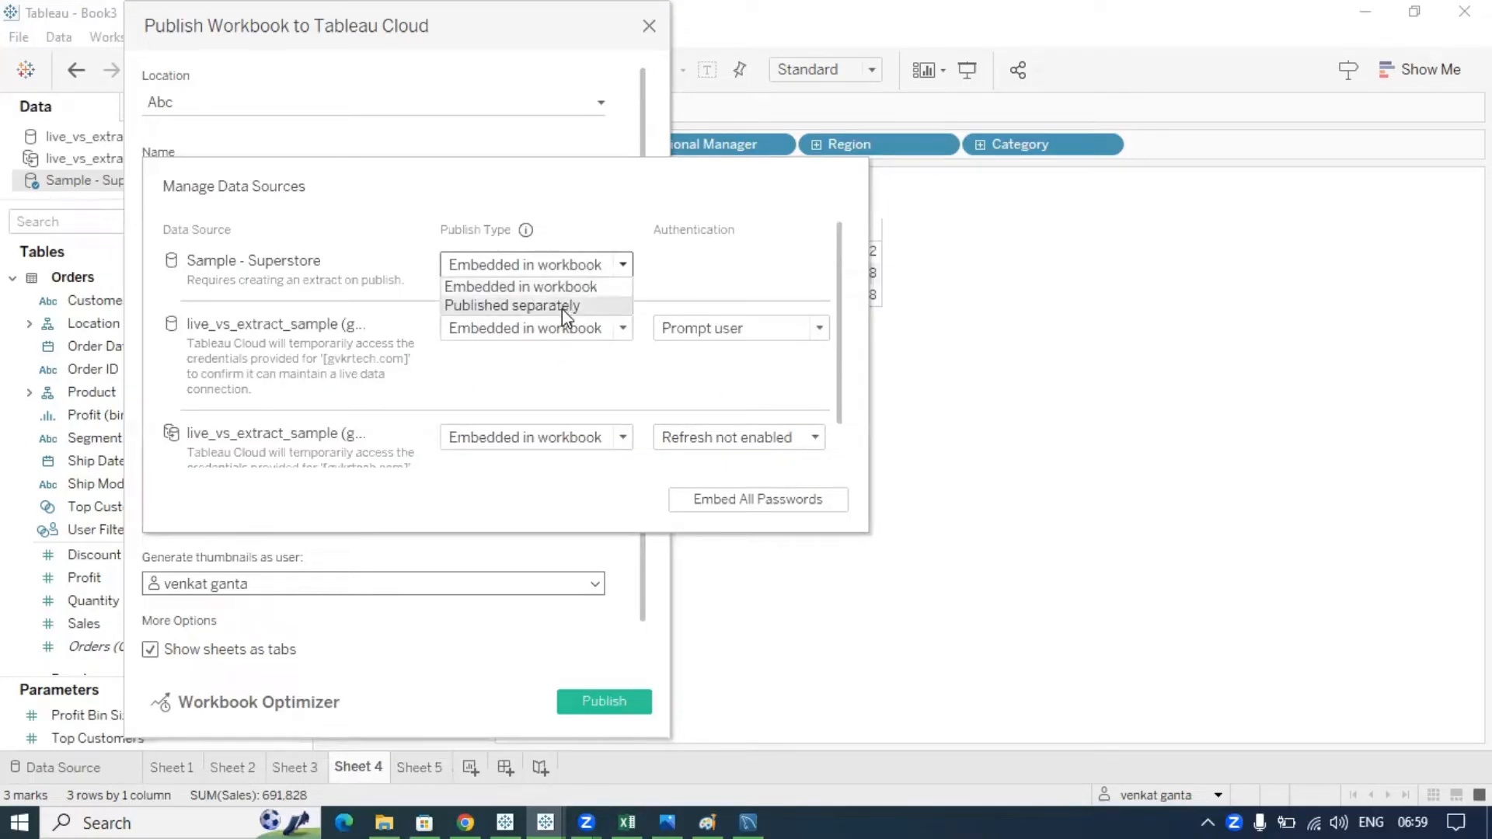
{"action": "left_click", "coordinate": [557, 287]}
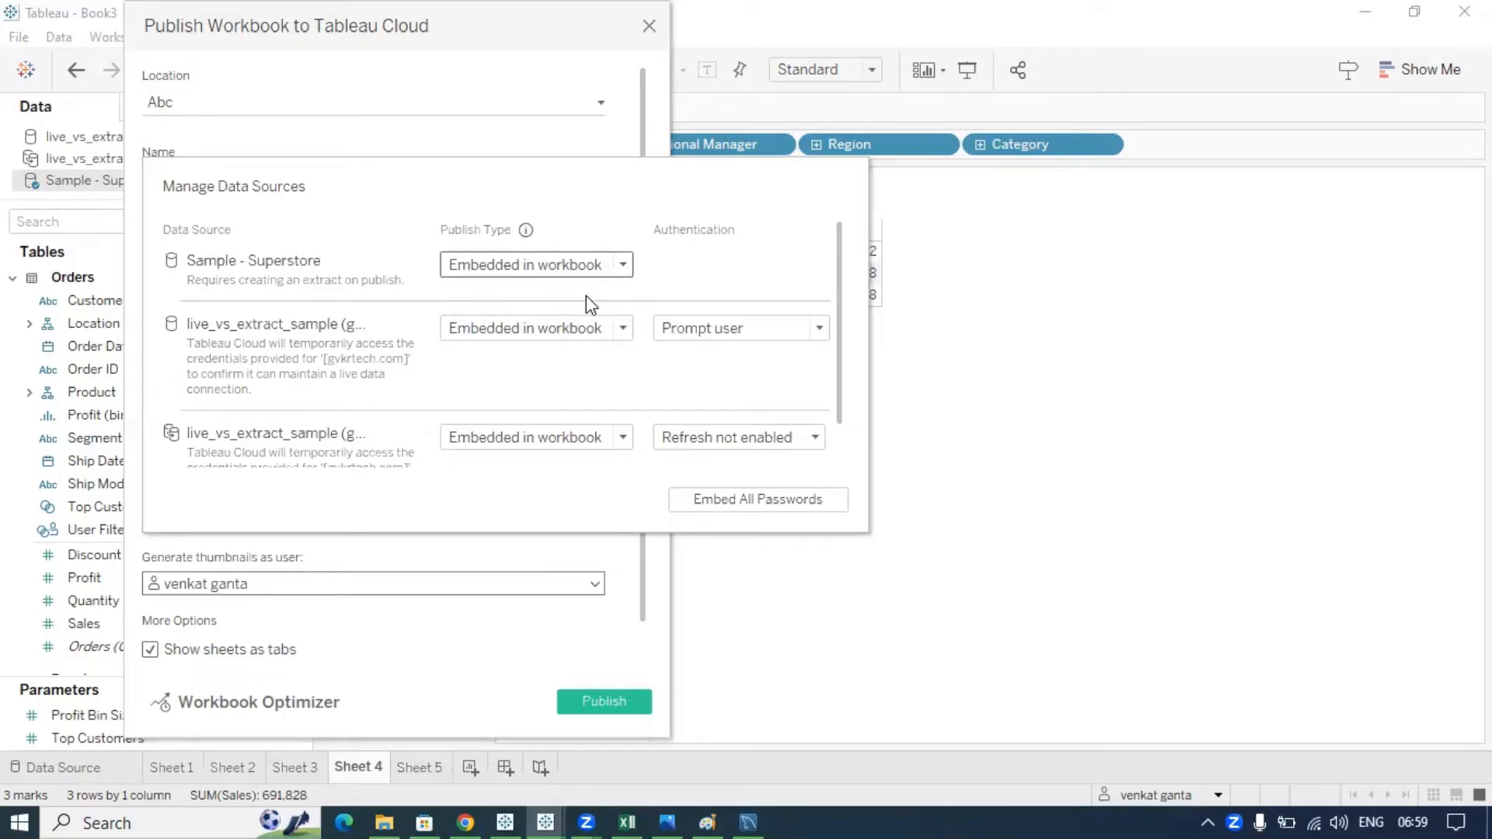
{"action": "left_click", "coordinate": [742, 330]}
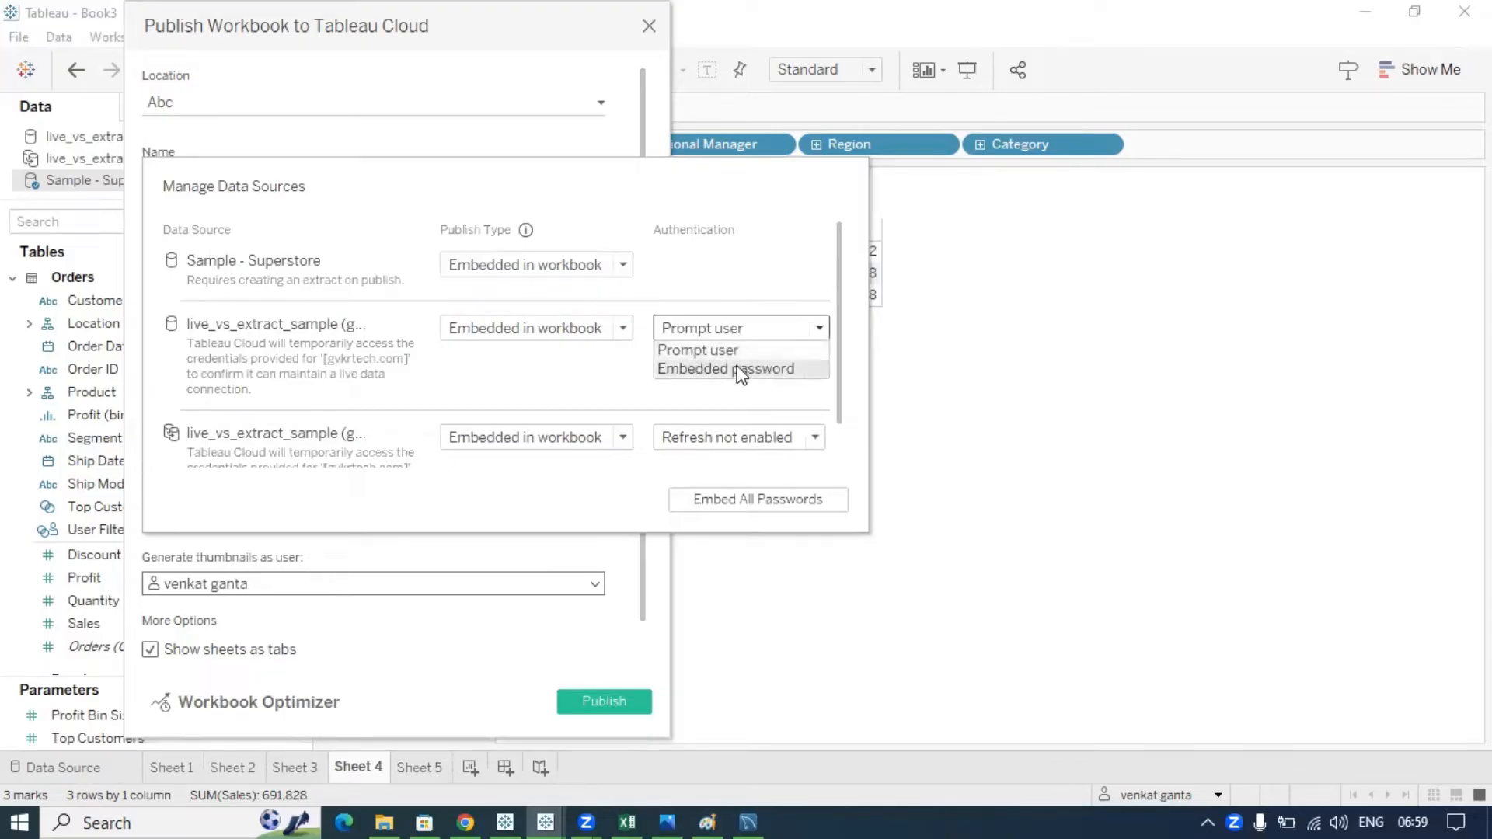
{"action": "left_click", "coordinate": [738, 369]}
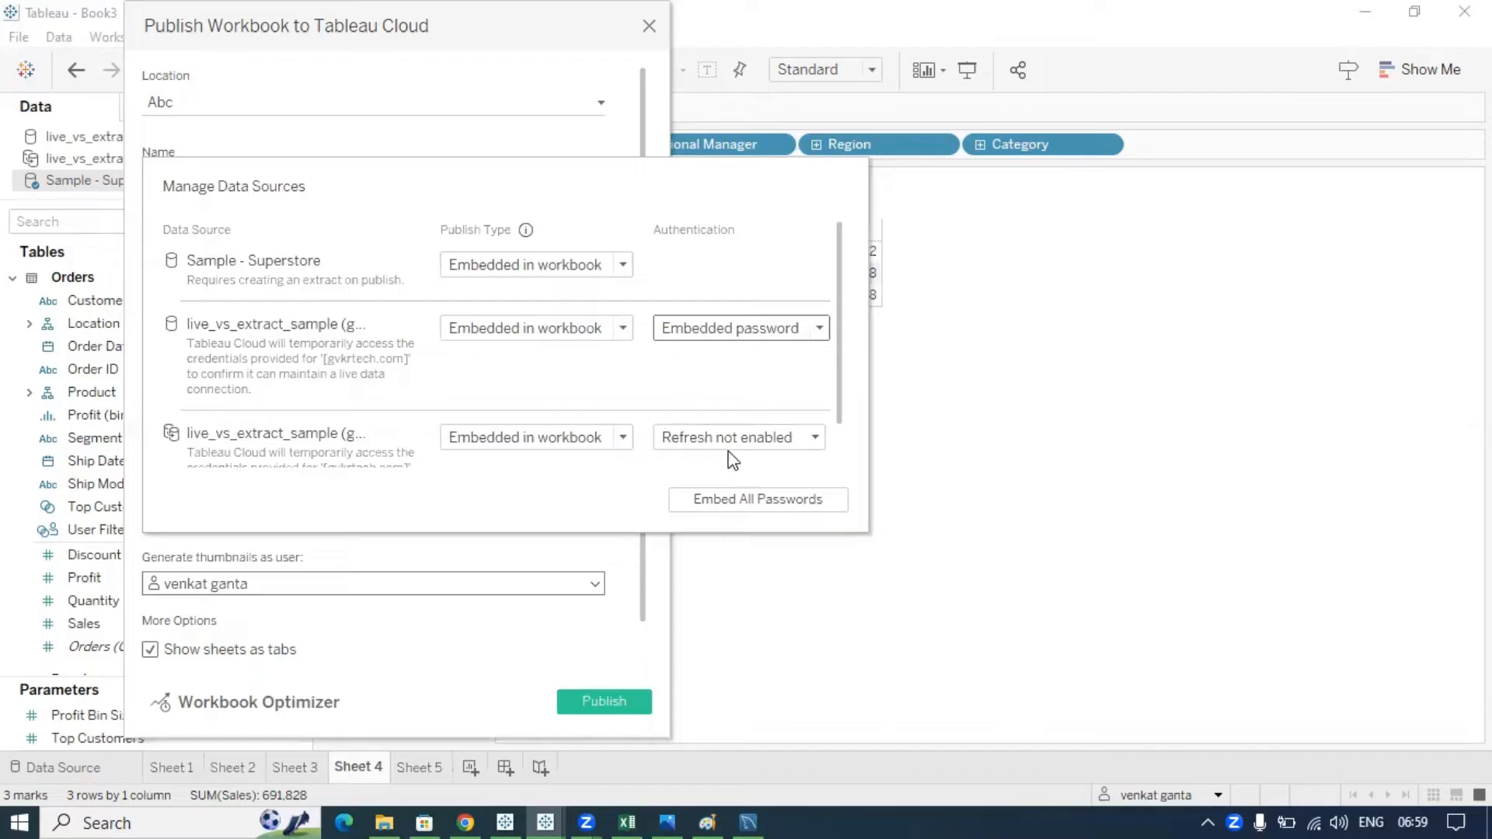
{"action": "left_click", "coordinate": [768, 447]}
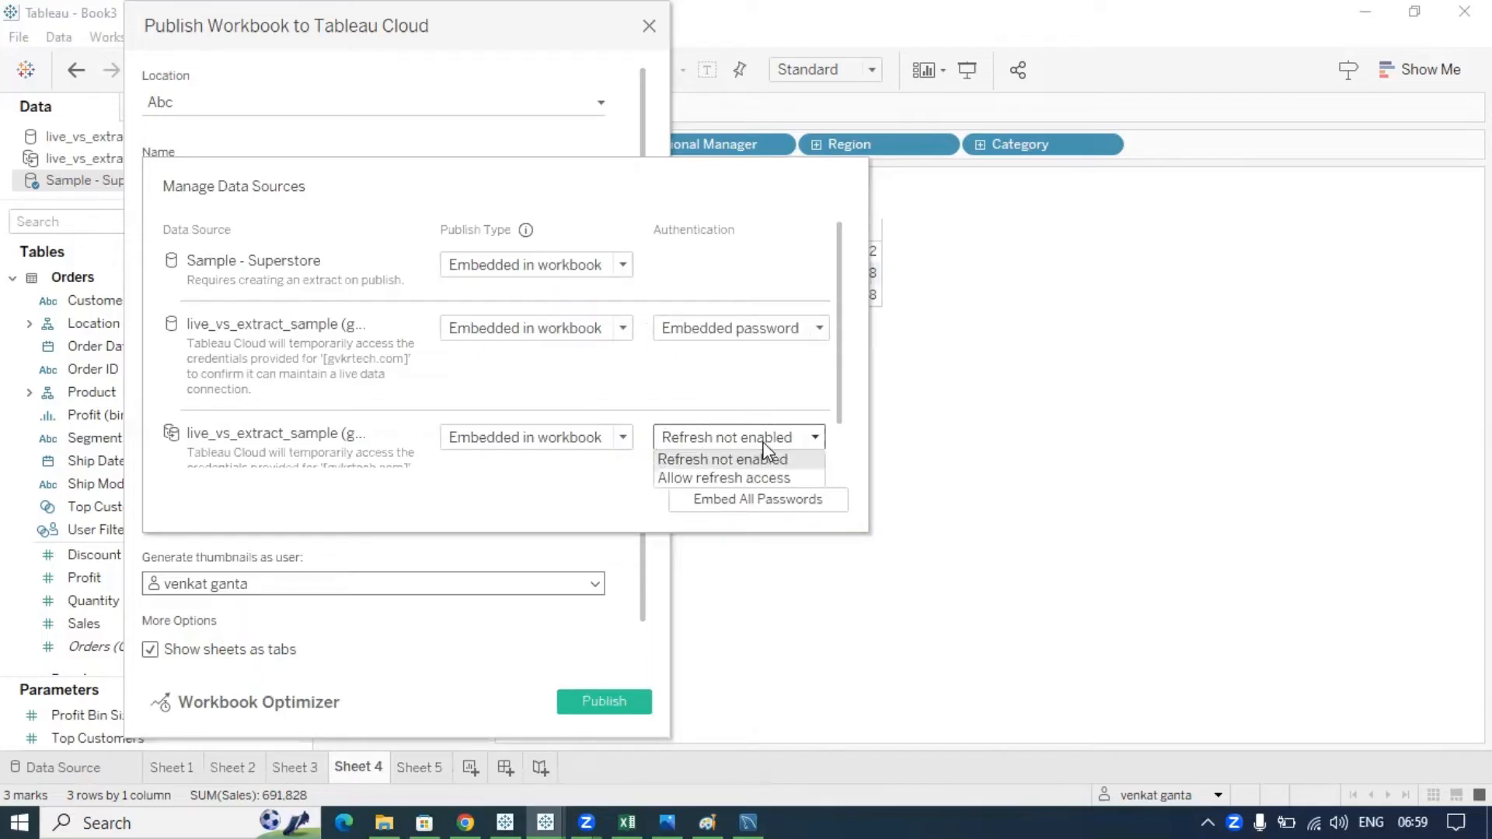
{"action": "left_click", "coordinate": [746, 478]}
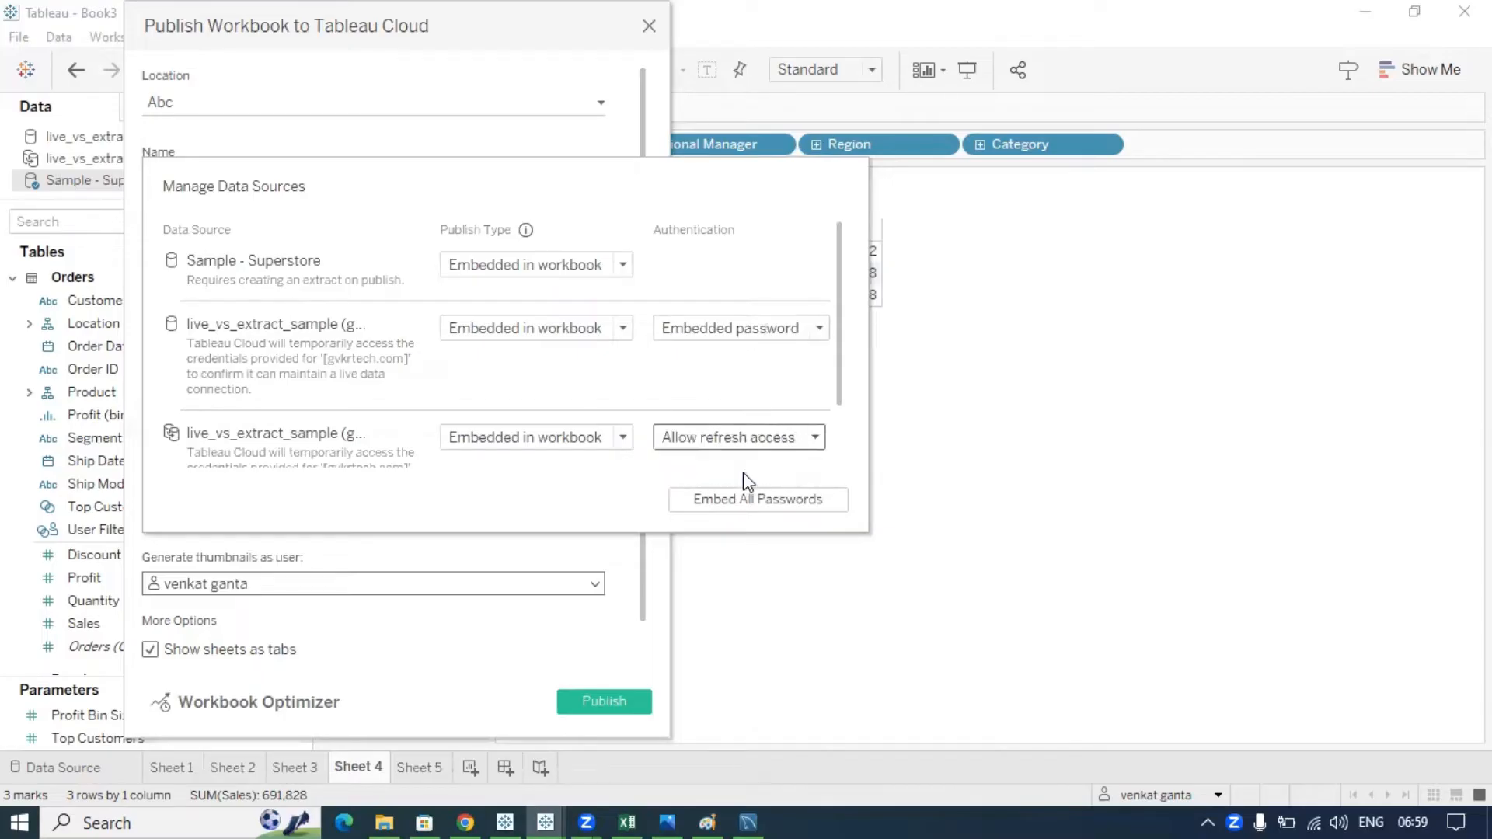
{"action": "left_click", "coordinate": [579, 655]}
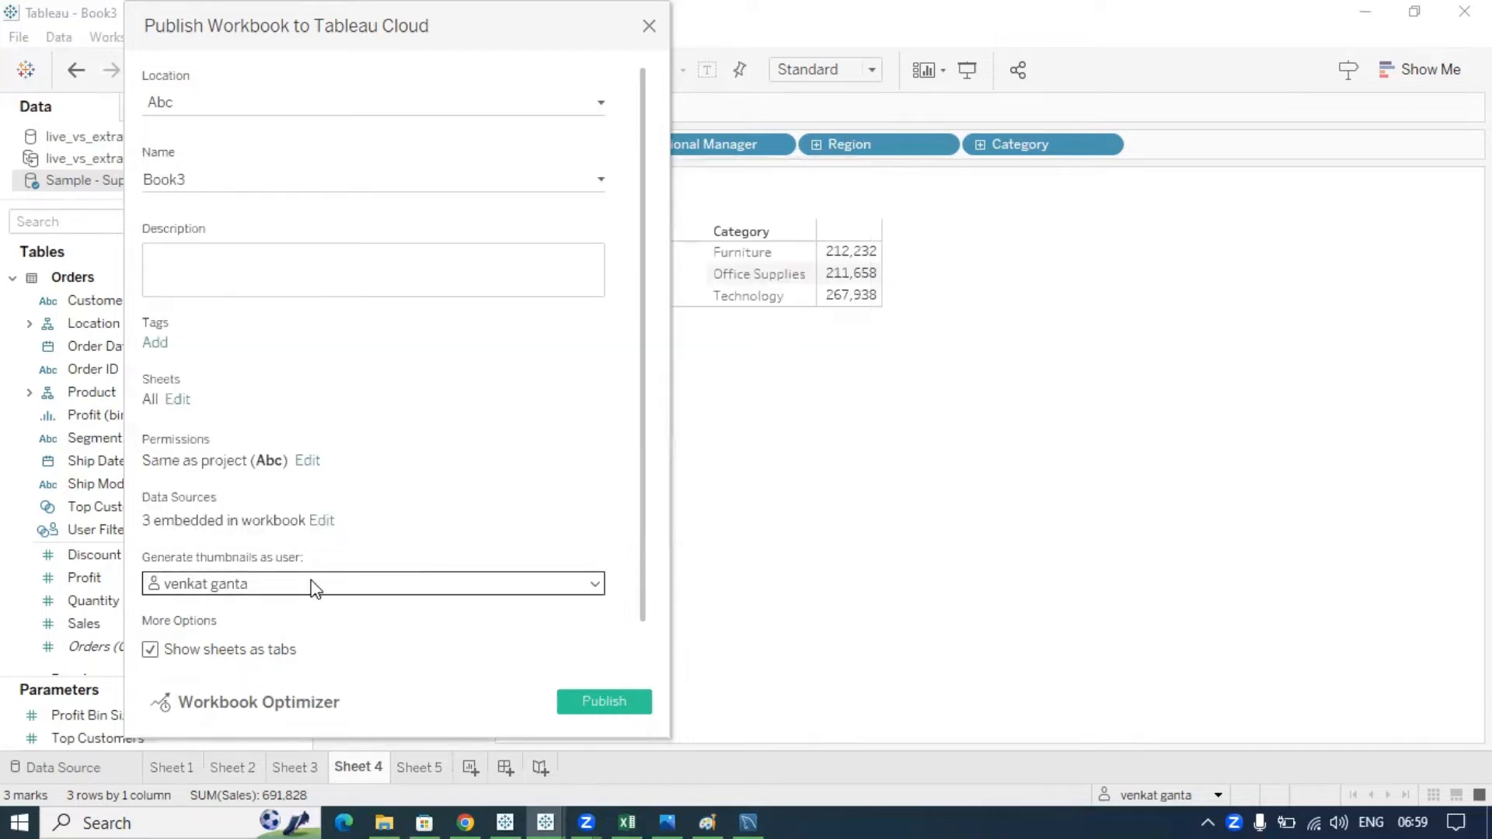
- Tick Include external files, close the publish dialog without publishing, and bring up the Tableau Notes page
{"action": "scroll", "coordinate": [311, 584], "scroll_direction": "down", "scroll_amount": 1}
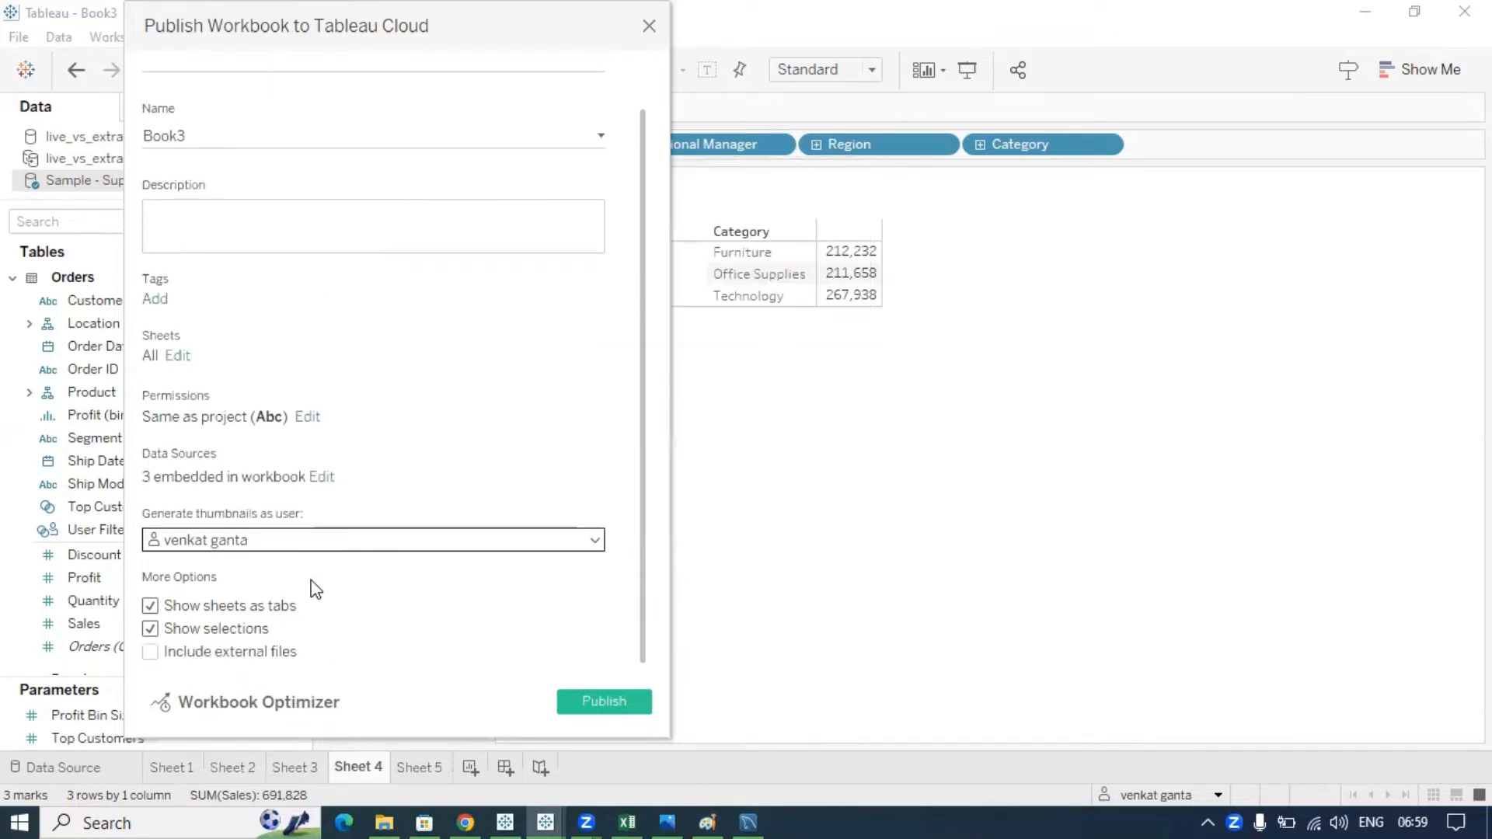
{"action": "left_click", "coordinate": [149, 654]}
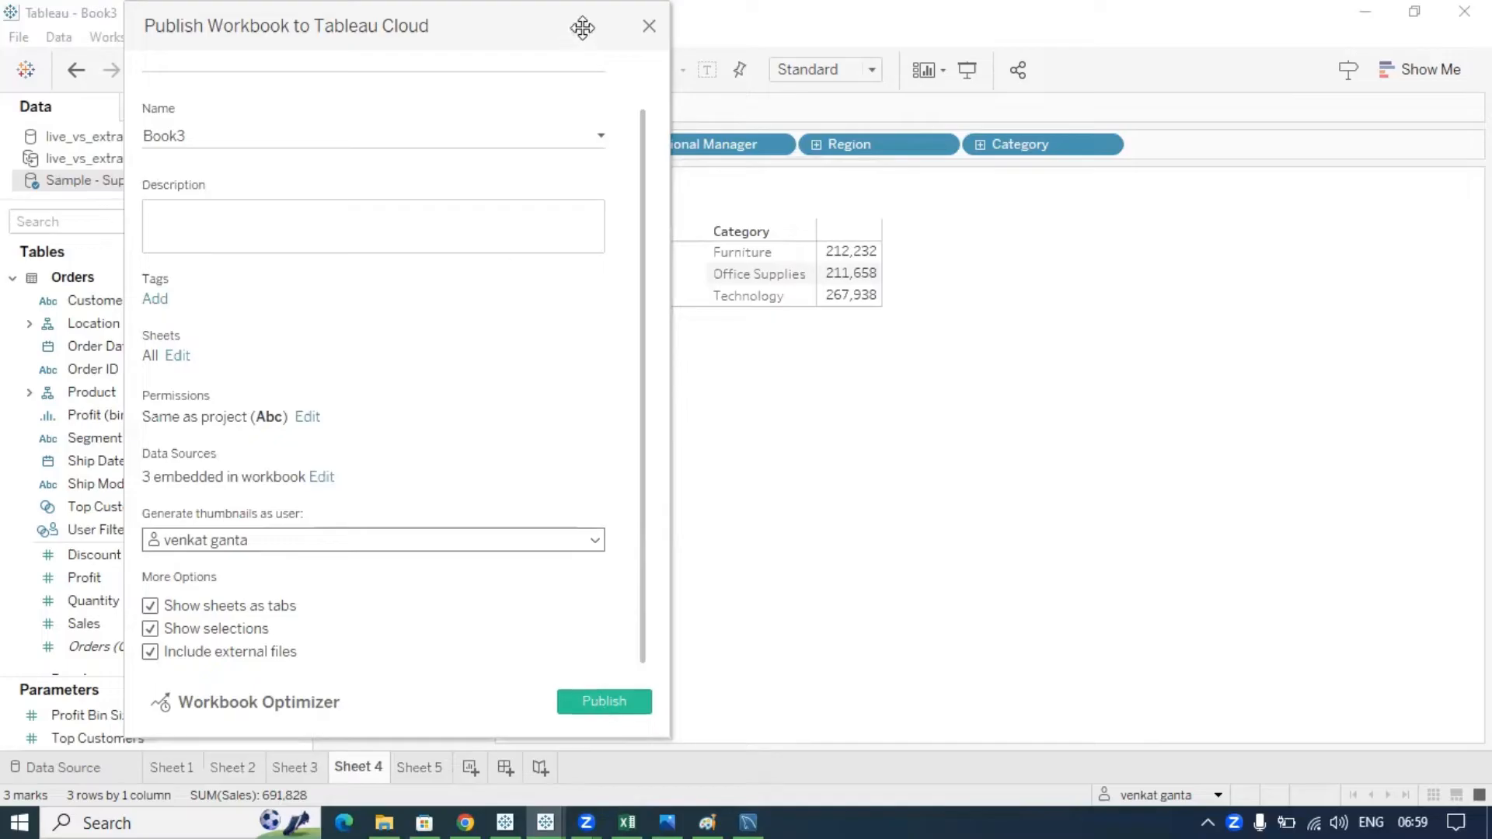
{"action": "left_click", "coordinate": [649, 28]}
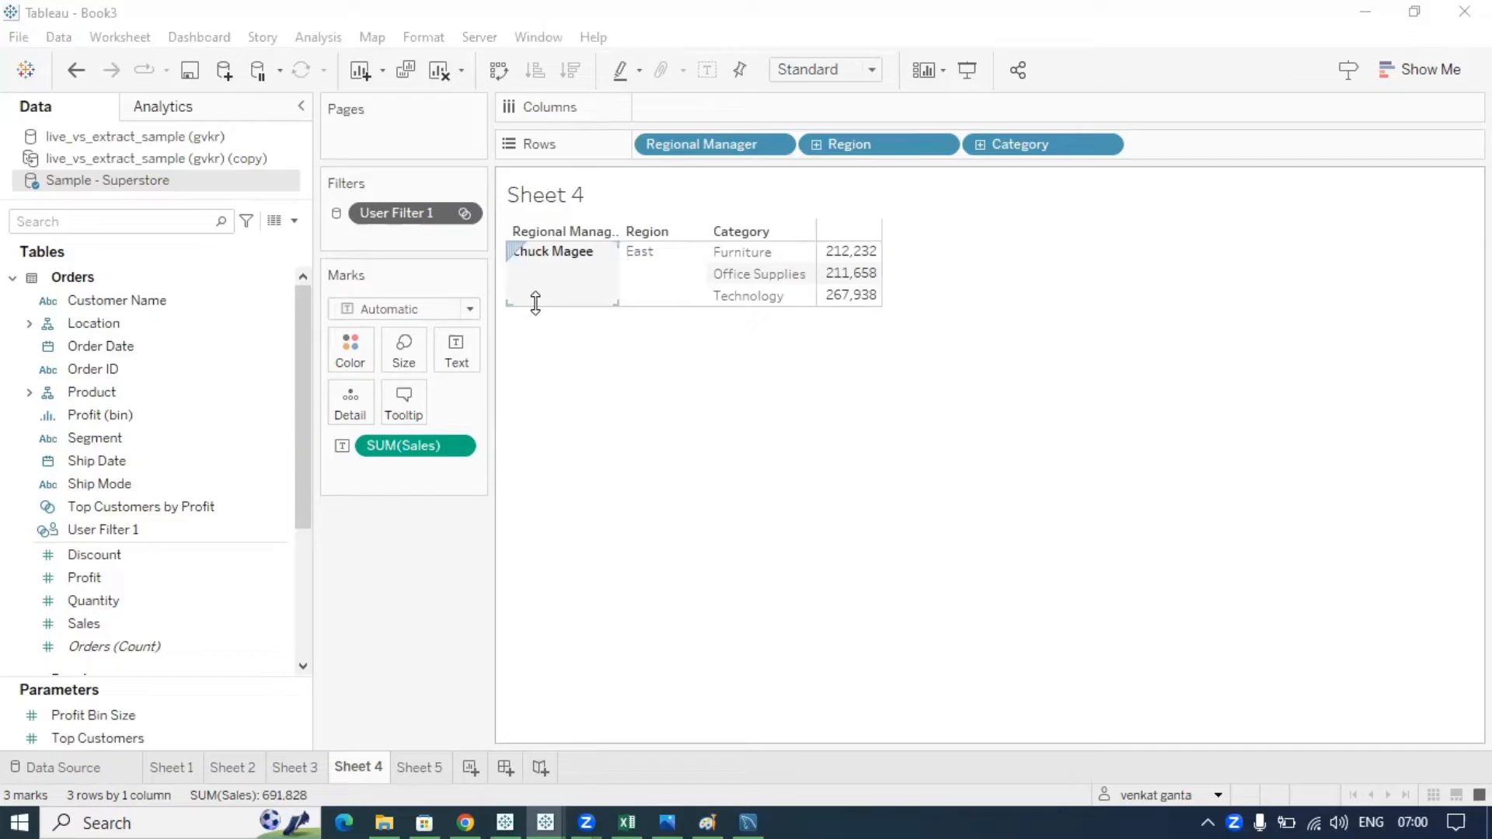
{"action": "left_click", "coordinate": [558, 575]}
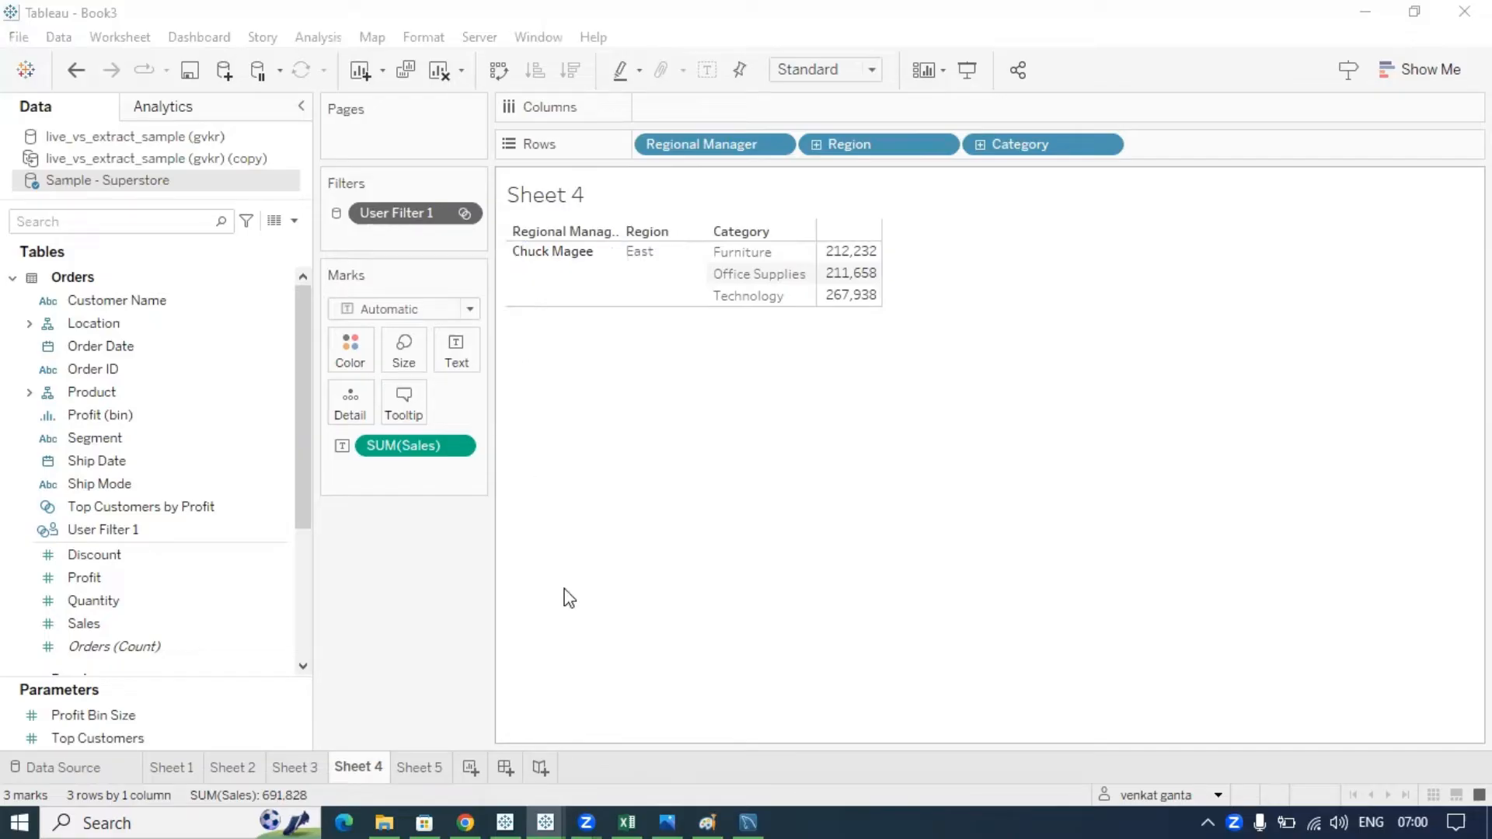
{"action": "left_click", "coordinate": [459, 810]}
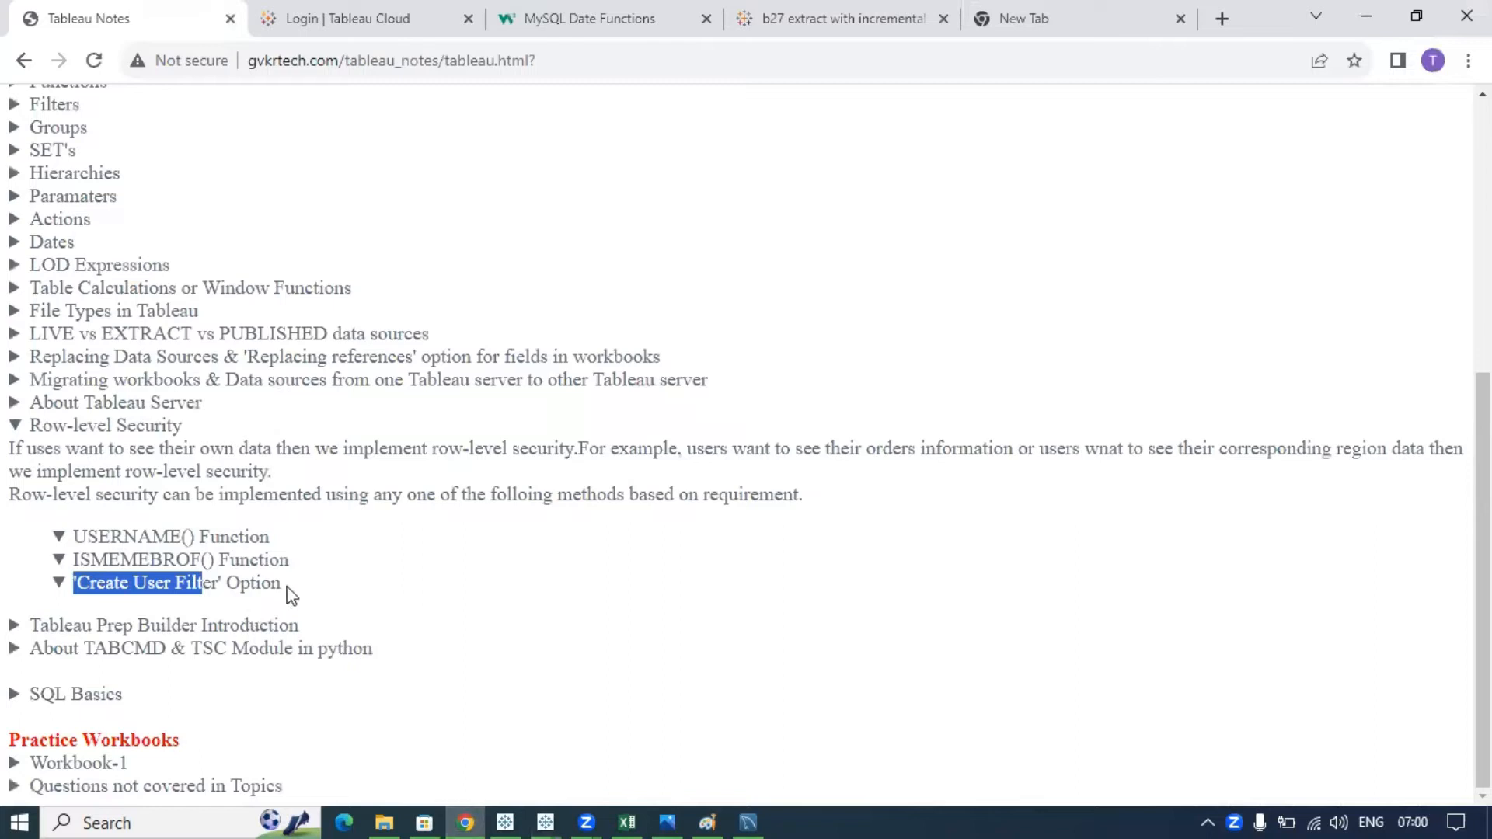
- Review the 'Create User Filter' Option note, then bring the Tableau Book3 workbook back to the front
{"action": "left_click_drag", "start_coordinate": [281, 584], "coordinate": [73, 584]}
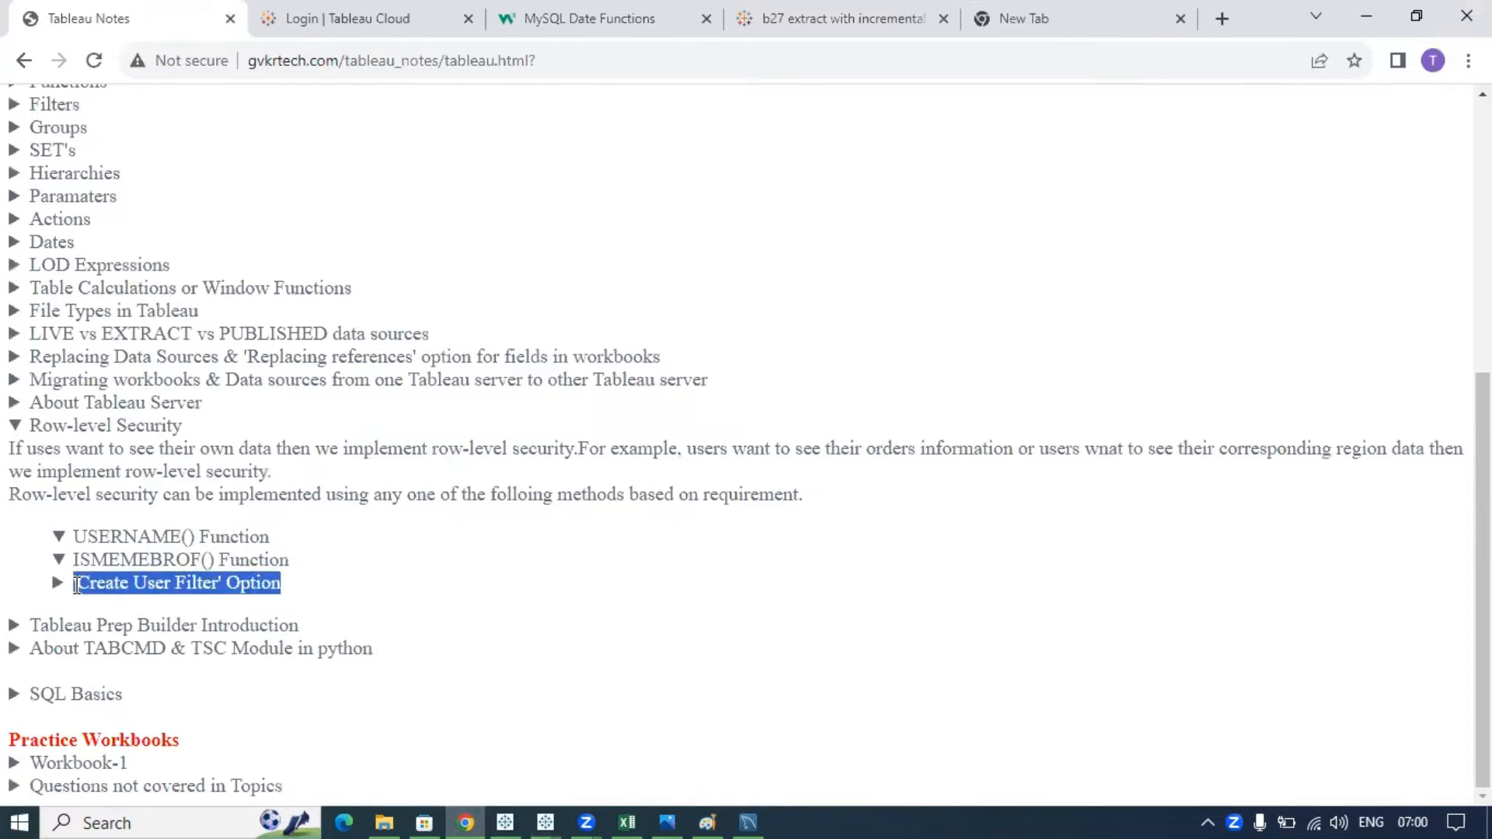
{"action": "left_click", "coordinate": [263, 588]}
{"action": "left_click", "coordinate": [263, 589]}
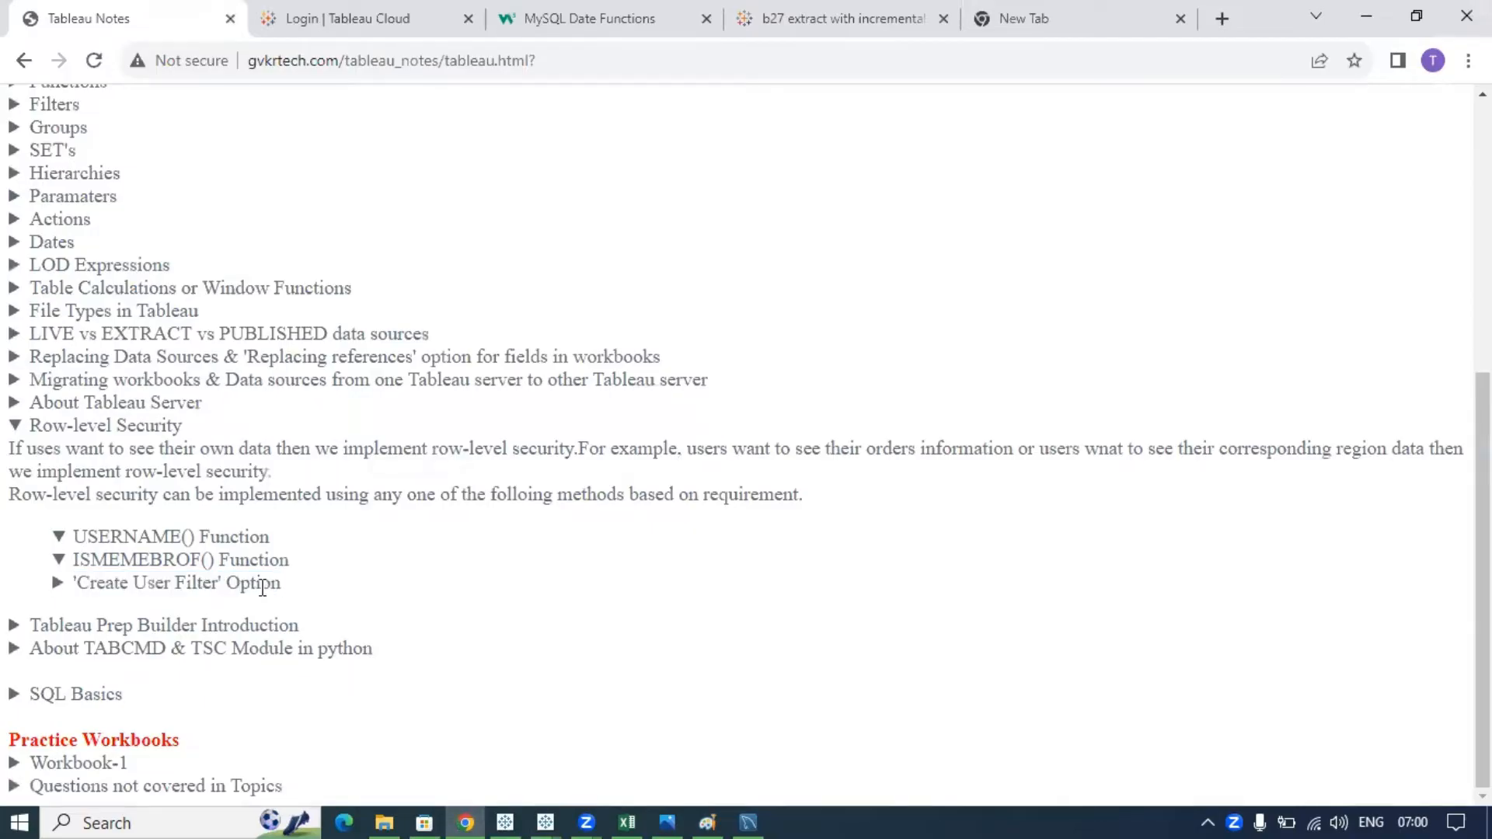
{"action": "left_click", "coordinate": [536, 810]}
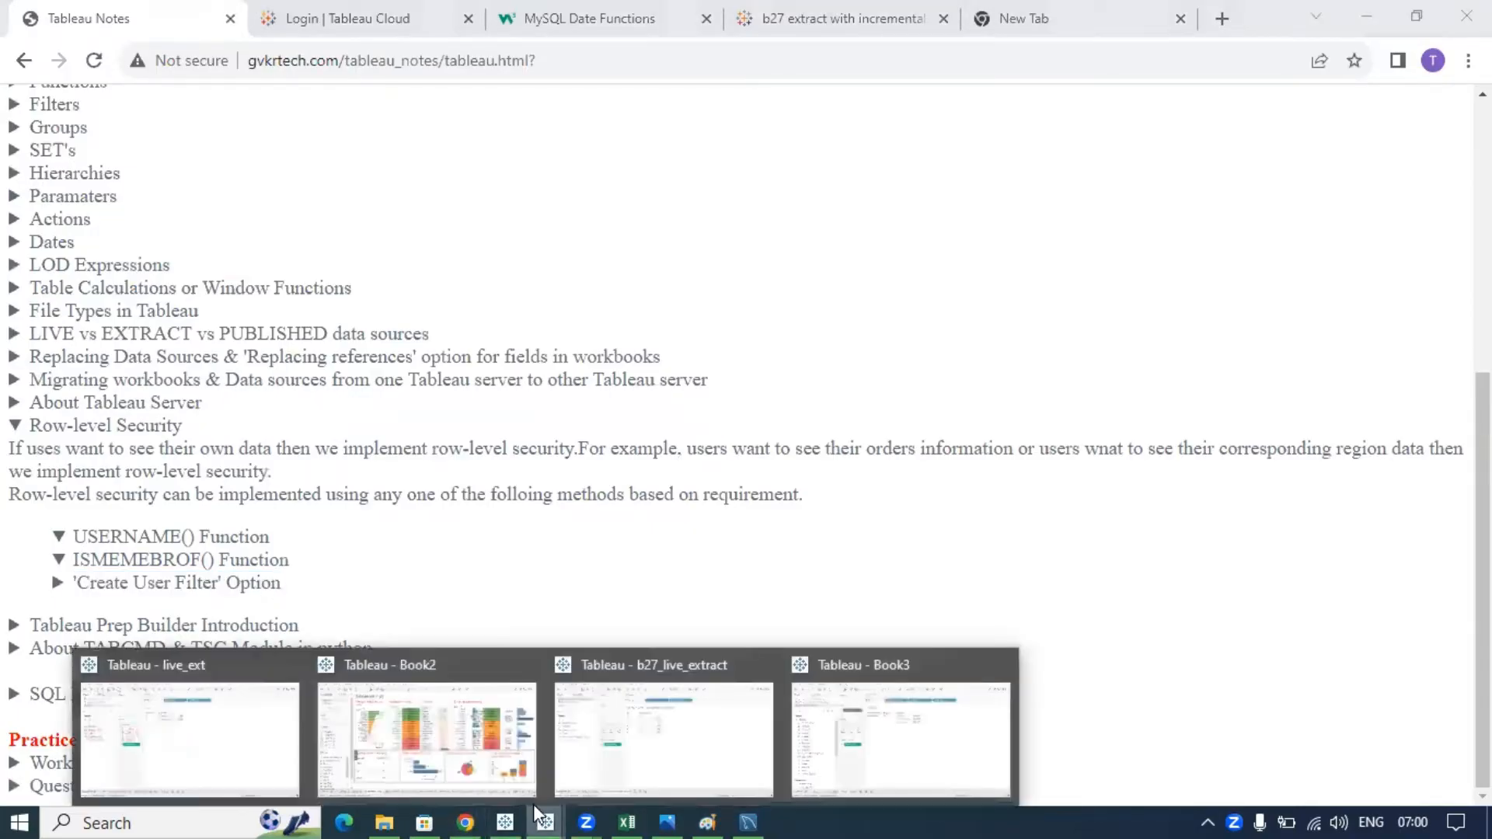
{"action": "left_click", "coordinate": [923, 756]}
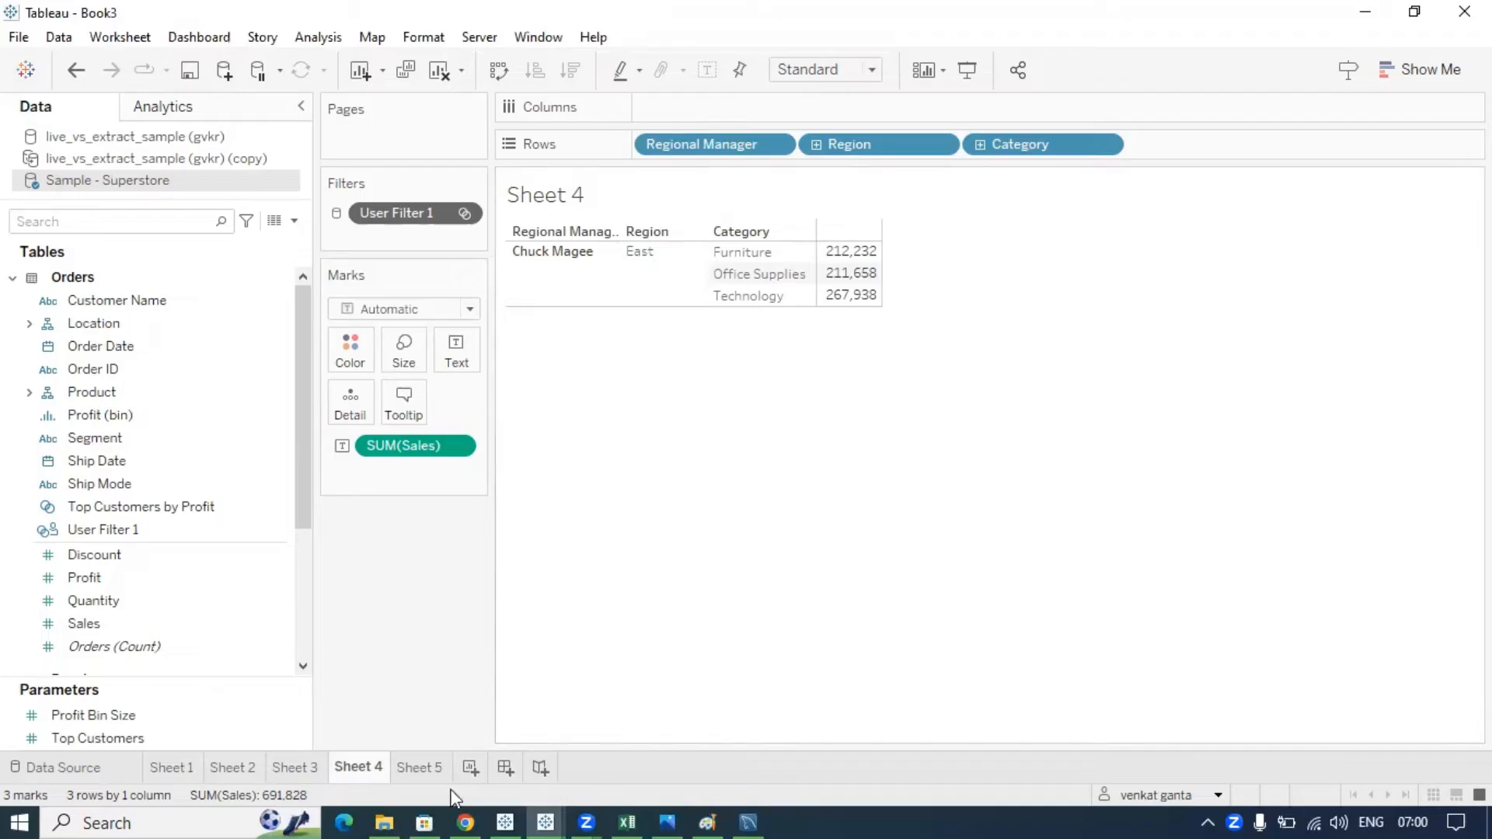
- Switch from Tableau's Sheet 4 to the coloring_2 drawing in Paint
{"action": "mouse_move", "coordinate": [586, 817]}
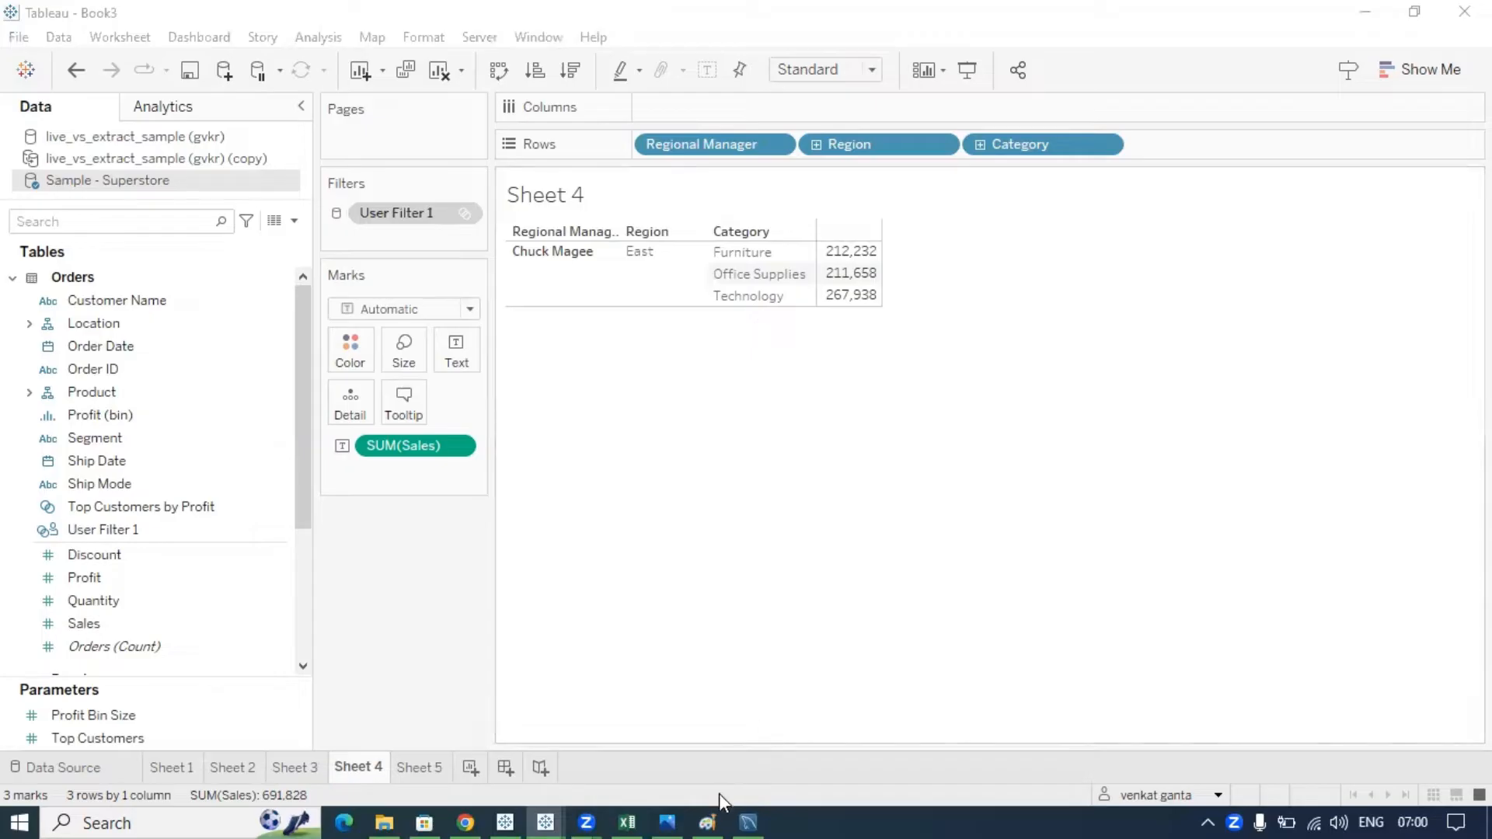
{"action": "left_click", "coordinate": [708, 816]}
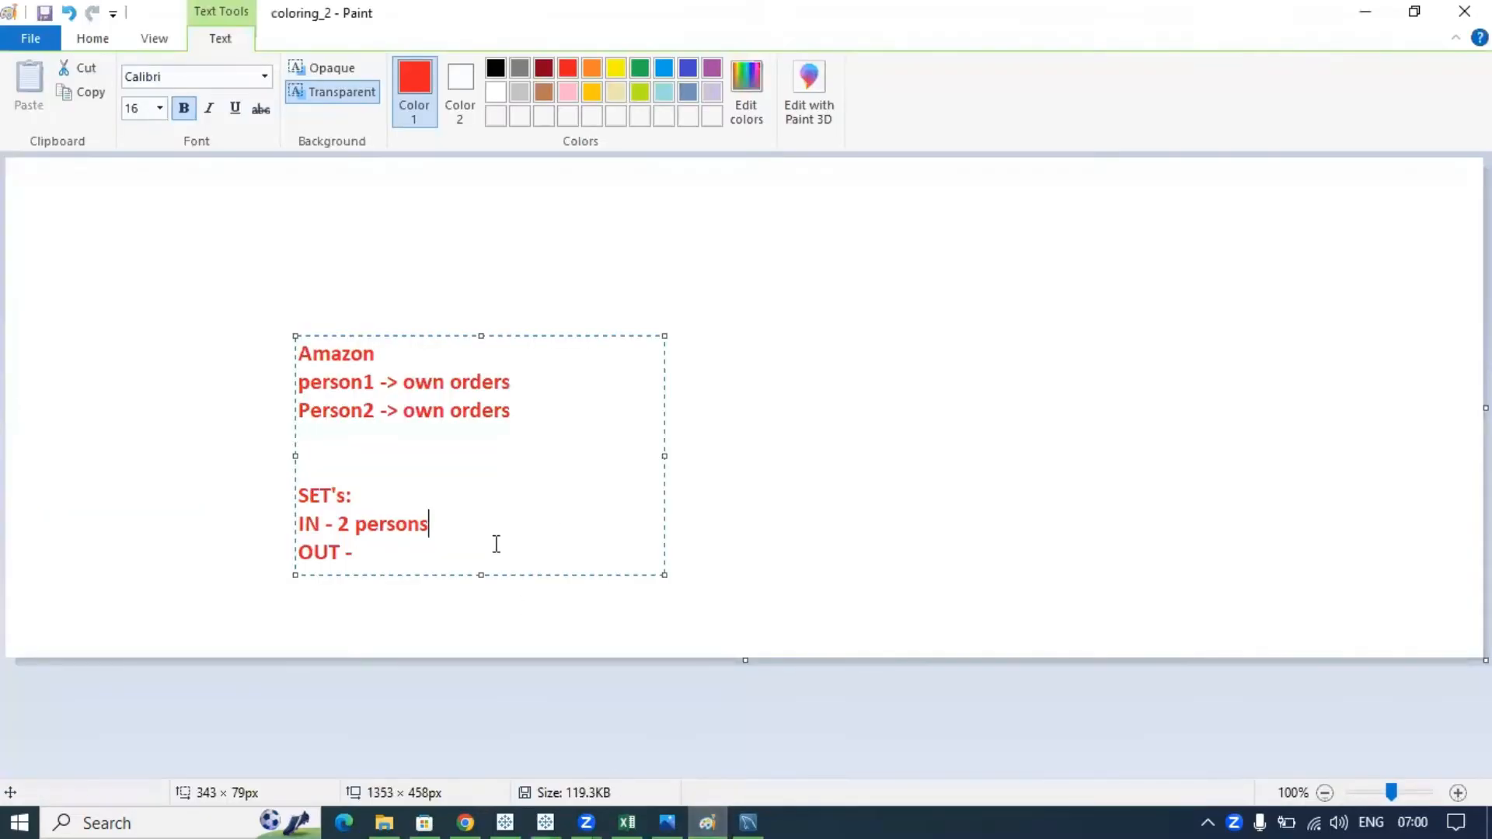
- Add a new text box reading 'US - state1, sate2, state3, state4' beside the notes
{"action": "left_click", "coordinate": [583, 214]}
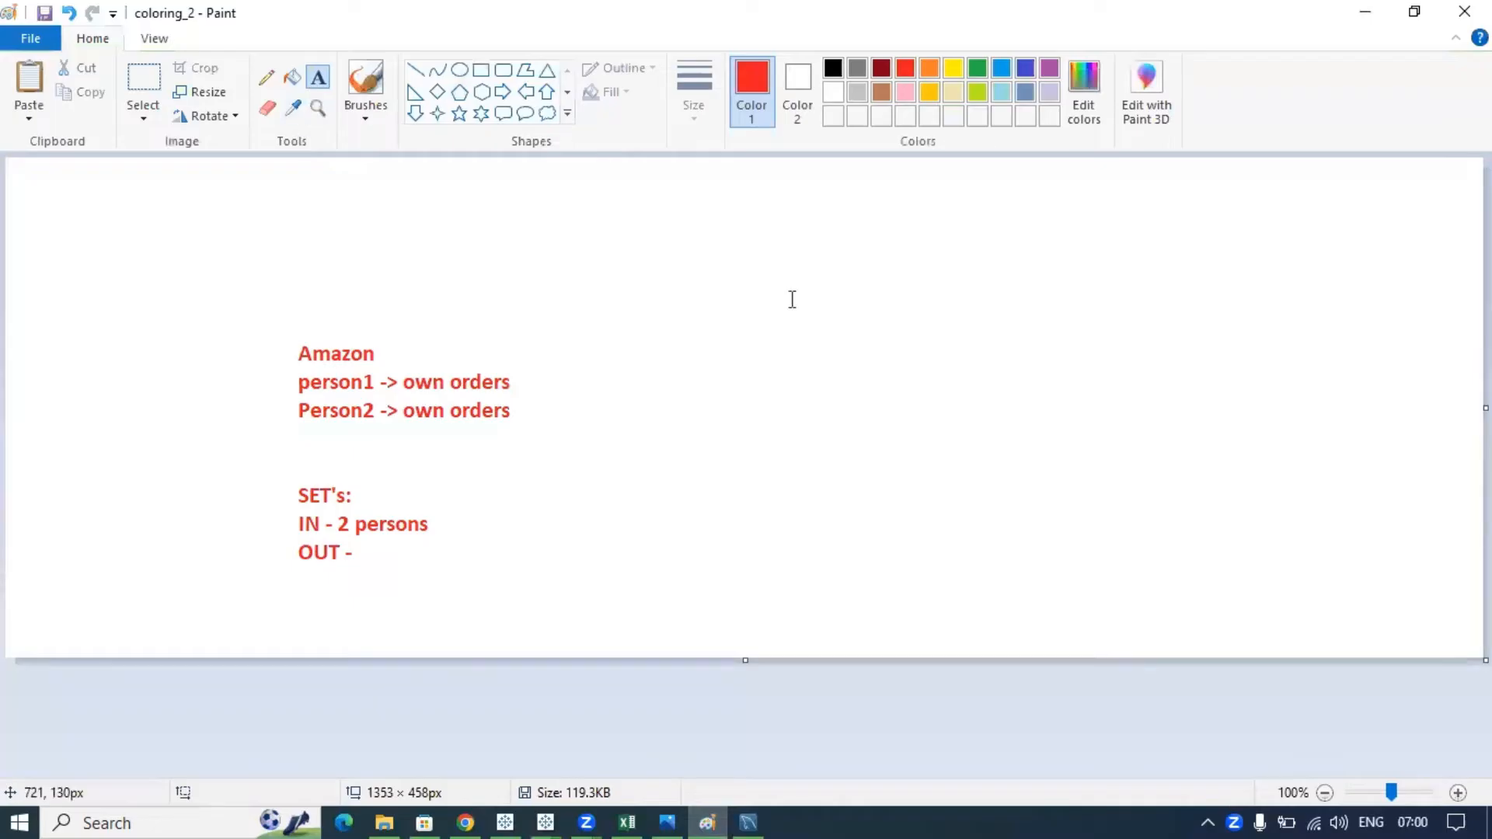
{"action": "left_click", "coordinate": [640, 268]}
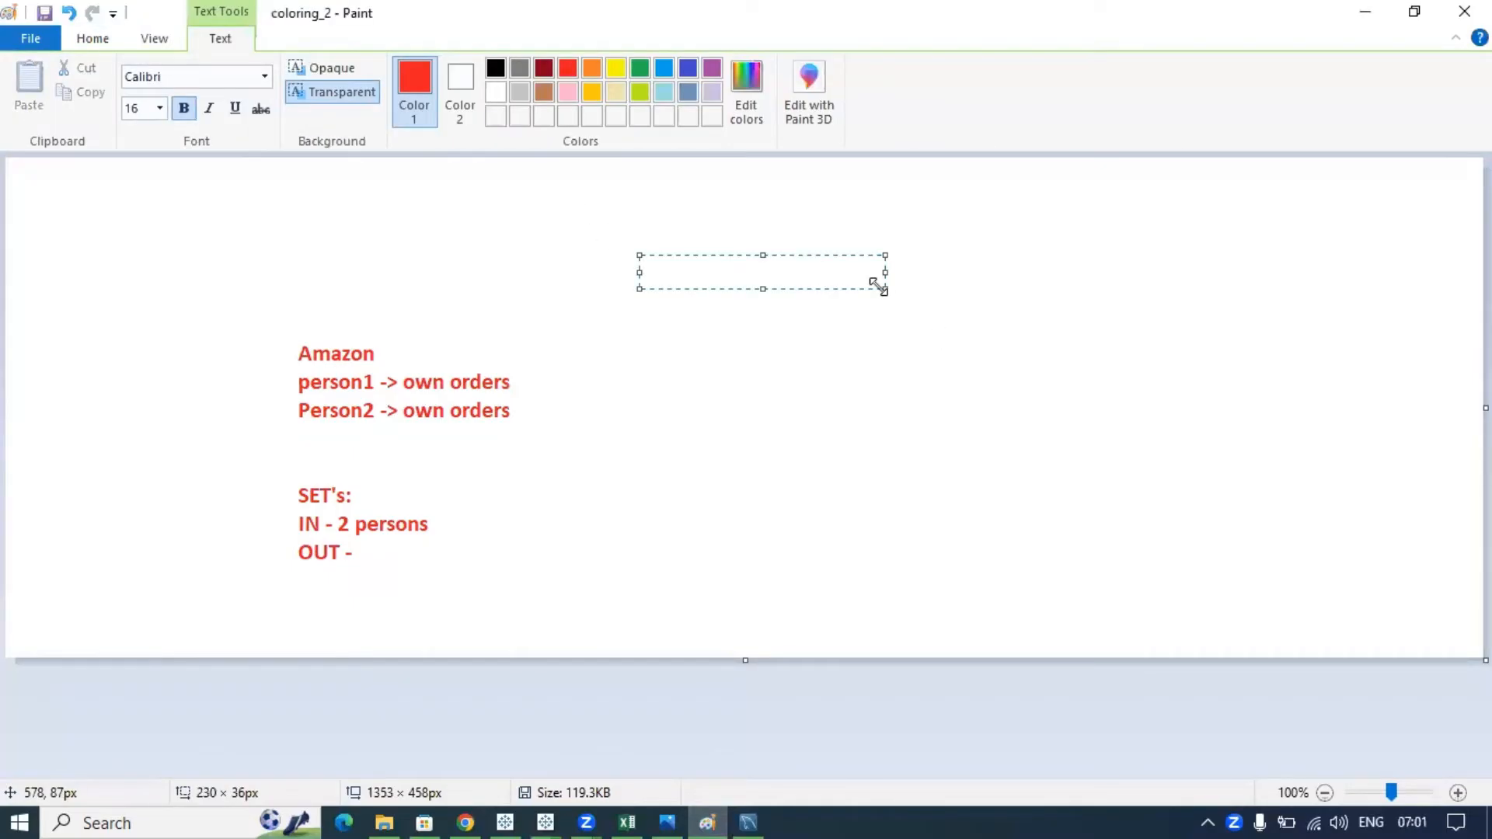
{"action": "left_click_drag", "start_coordinate": [878, 286], "coordinate": [1125, 646]}
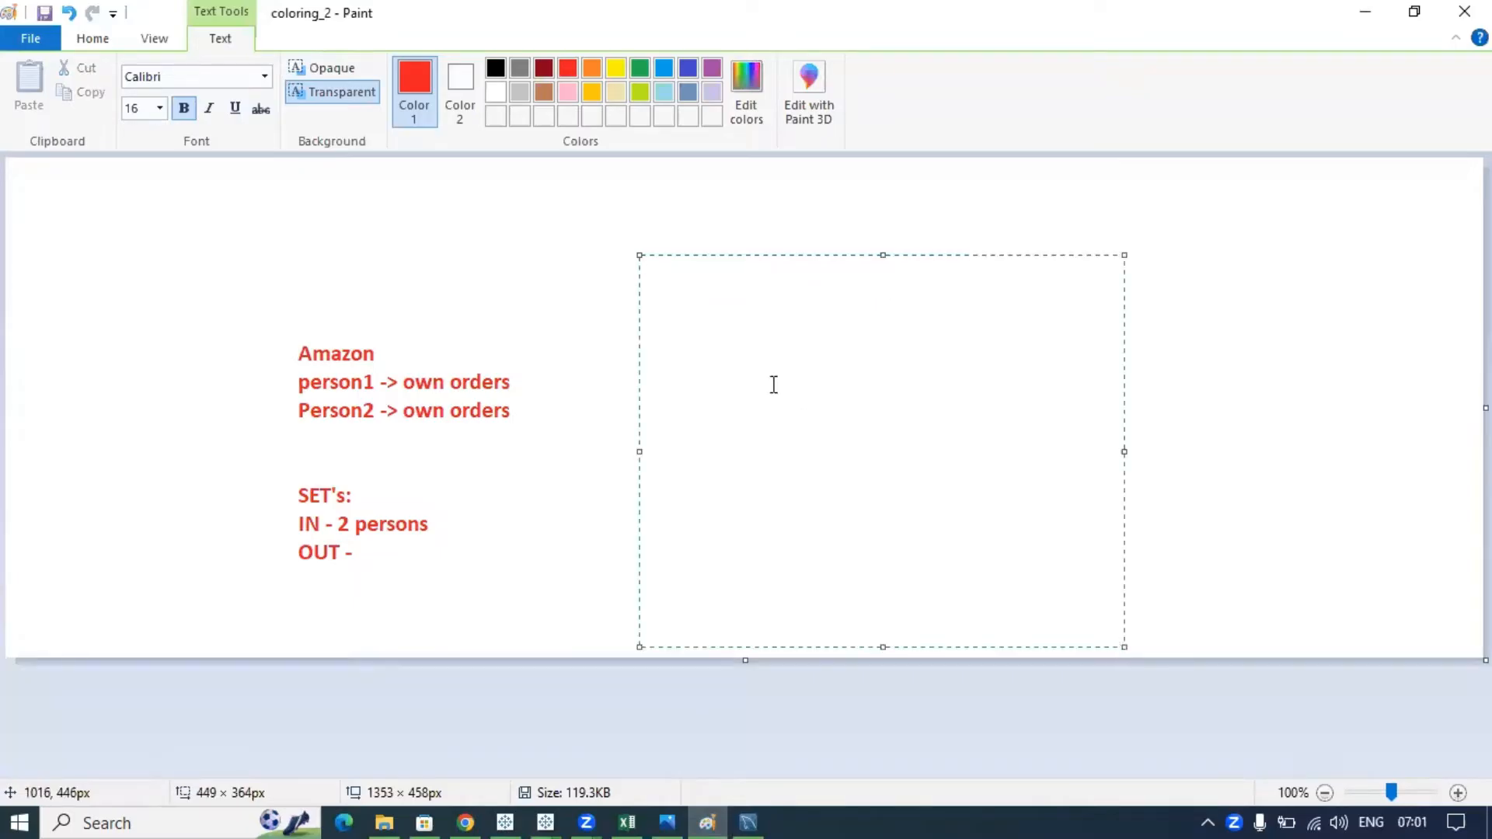
{"action": "type", "text": "India"}
{"action": "type", "text": " -"}
{"action": "key", "text": "BackSpace"}
{"action": "key", "text": "BackSpace"}
{"action": "key", "text": "BackSpace"}
{"action": "key", "text": "BackSpace"}
{"action": "key", "text": "BackSpace"}
{"action": "key", "text": "BackSpace"}
{"action": "key", "text": "BackSpace"}
{"action": "type", "text": "US - state1, "}
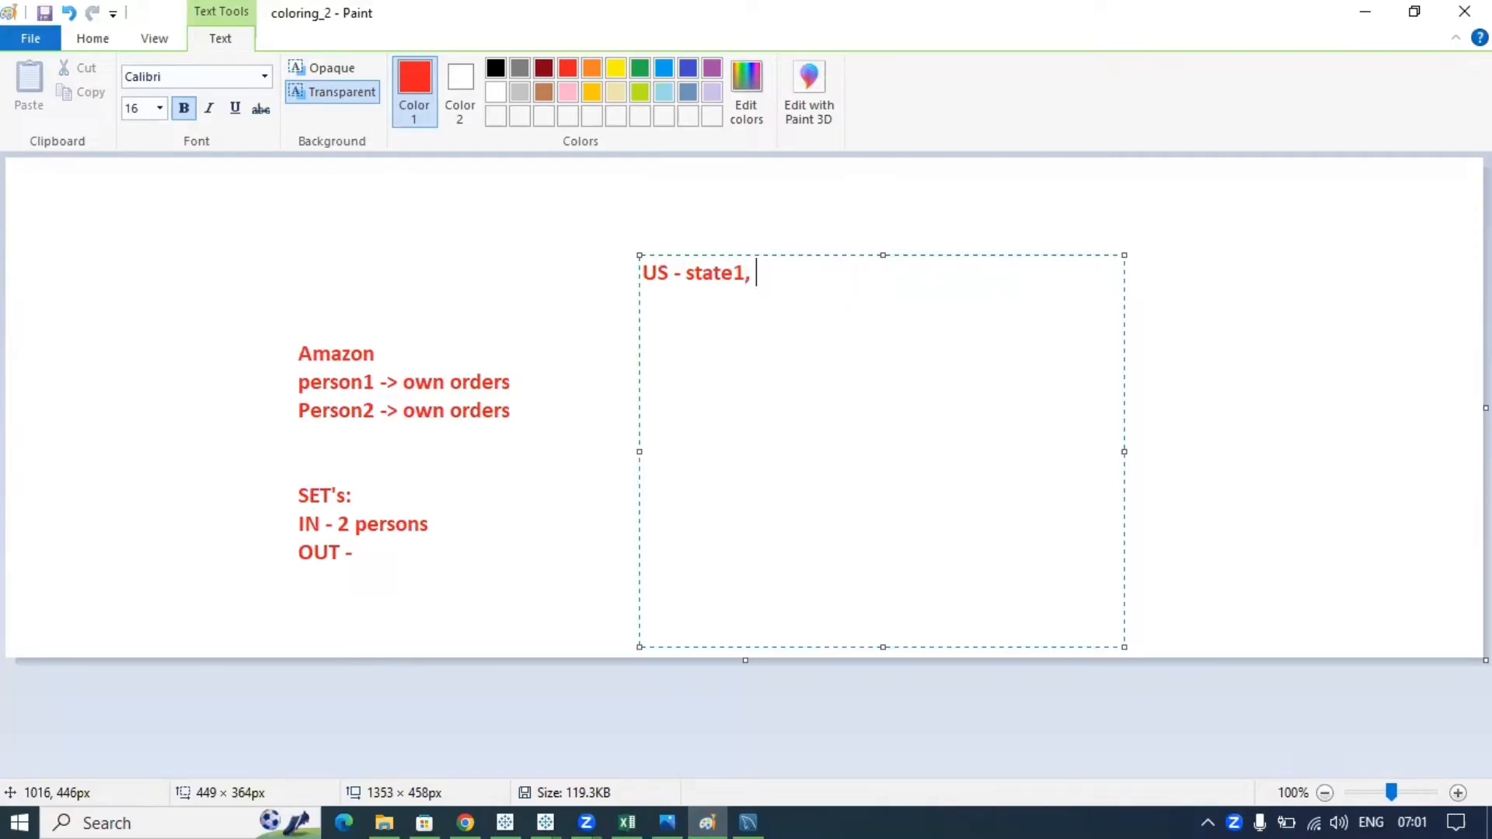
{"action": "type", "text": "sate2, state"}
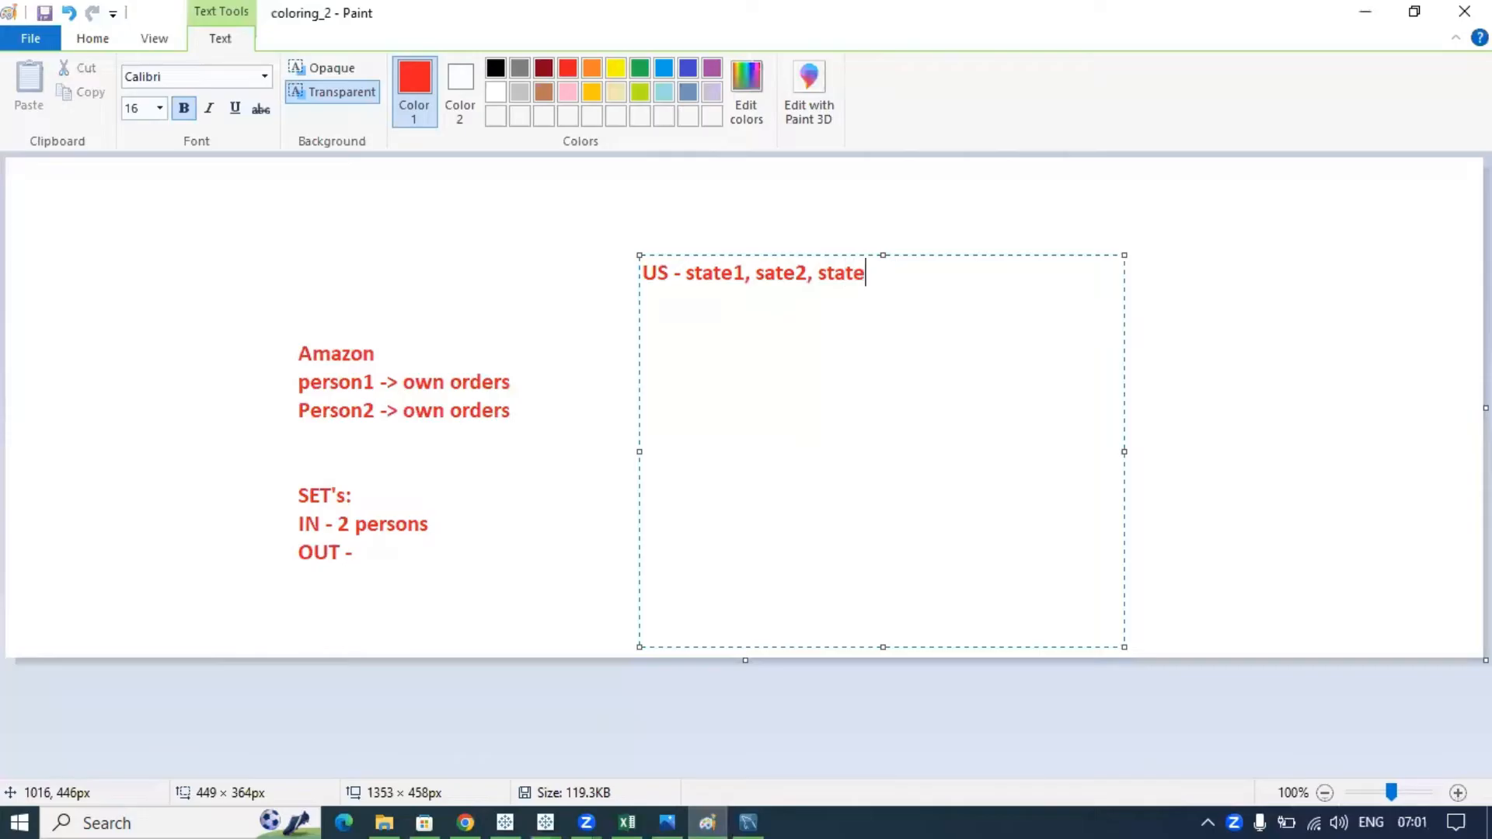
{"action": "type", "text": "3, state4"}
- Highlight the US states line, then bring the Tableau Book3 workbook forward
{"action": "left_click_drag", "start_coordinate": [957, 276], "coordinate": [642, 262]}
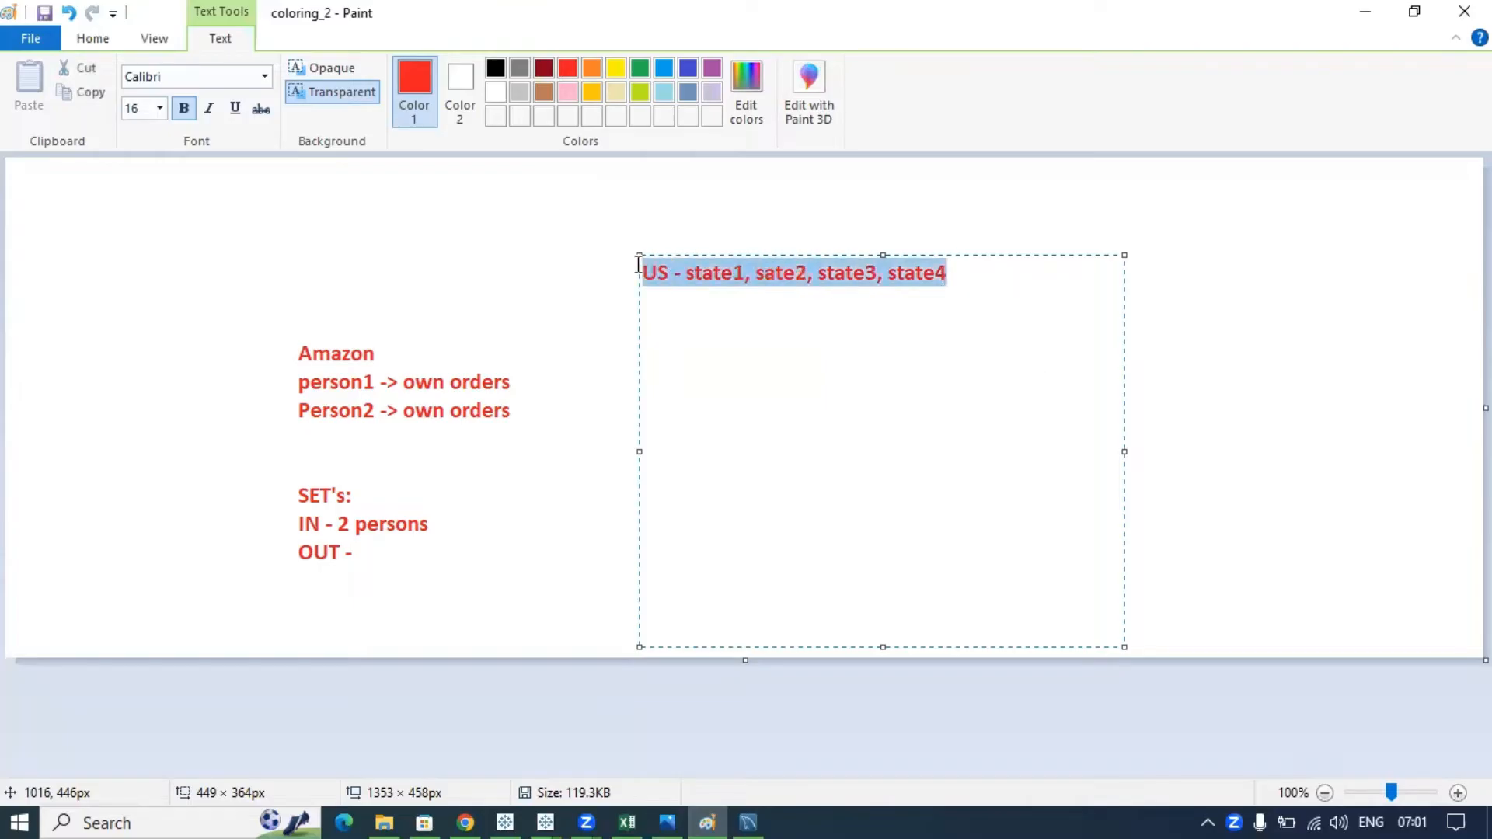
{"action": "left_click", "coordinate": [708, 302]}
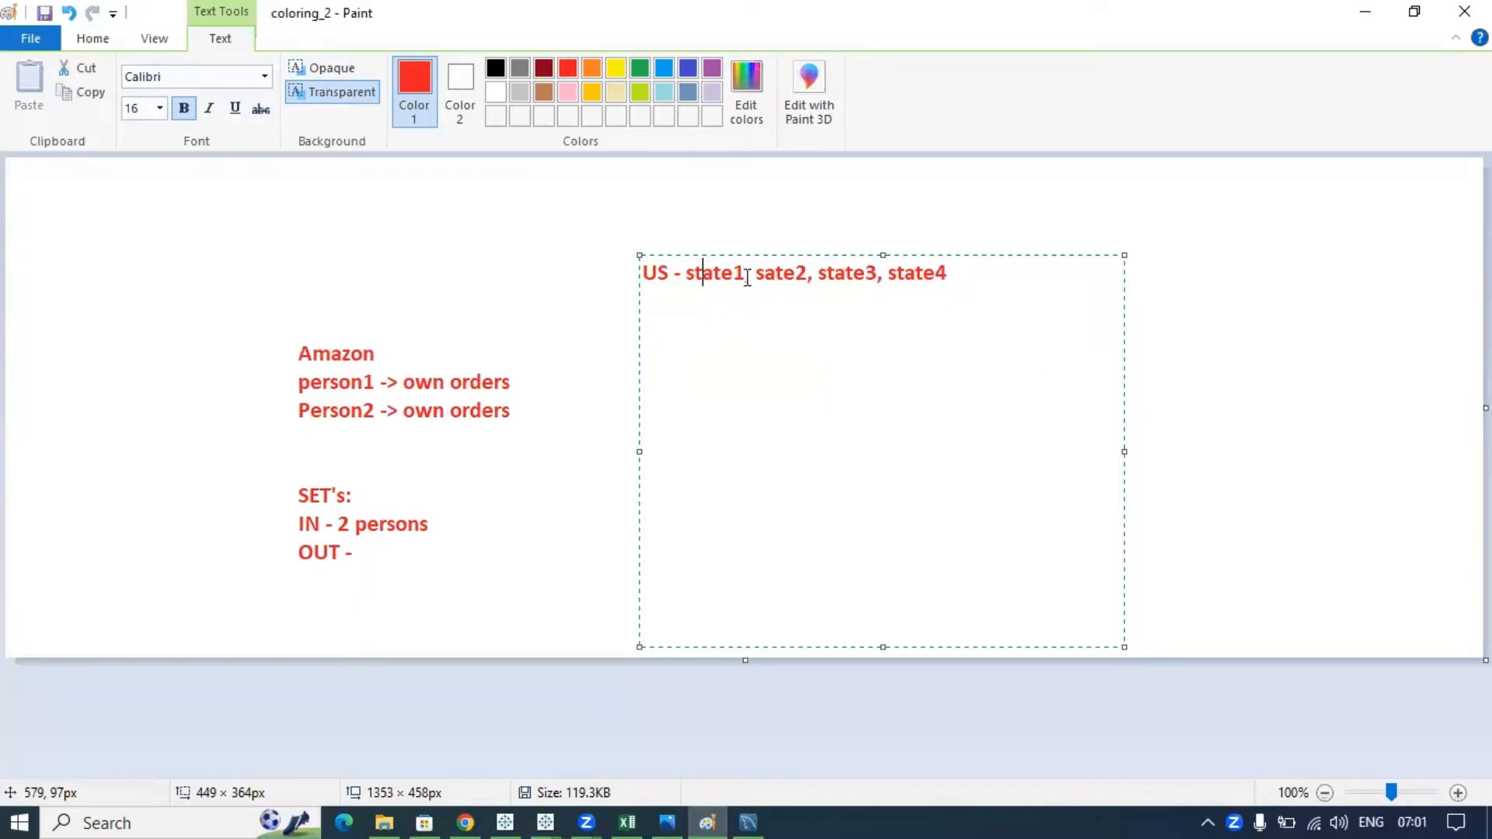
{"action": "left_click_drag", "start_coordinate": [969, 273], "coordinate": [690, 271]}
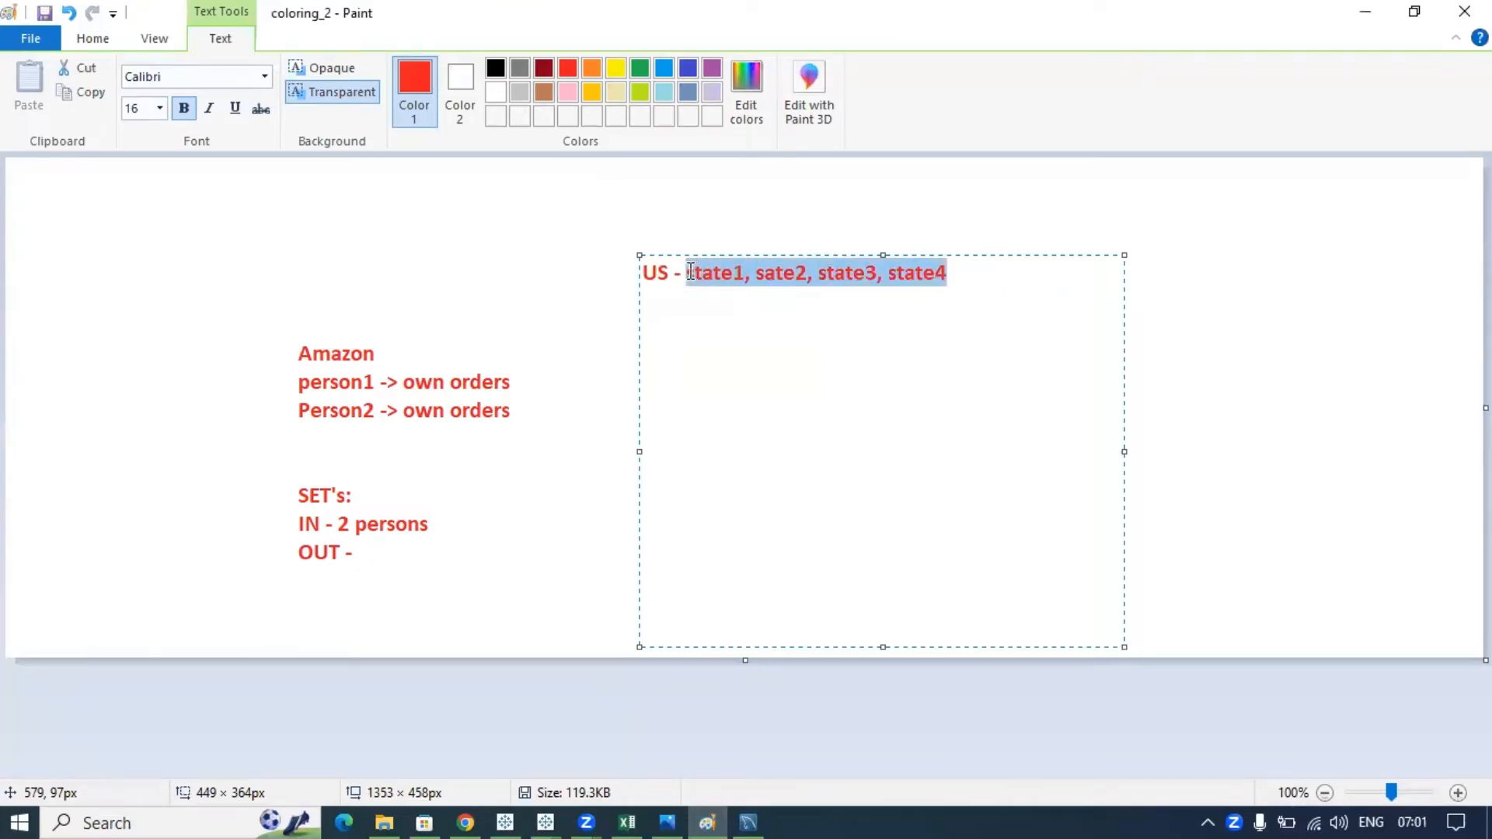
{"action": "left_click", "coordinate": [1009, 298]}
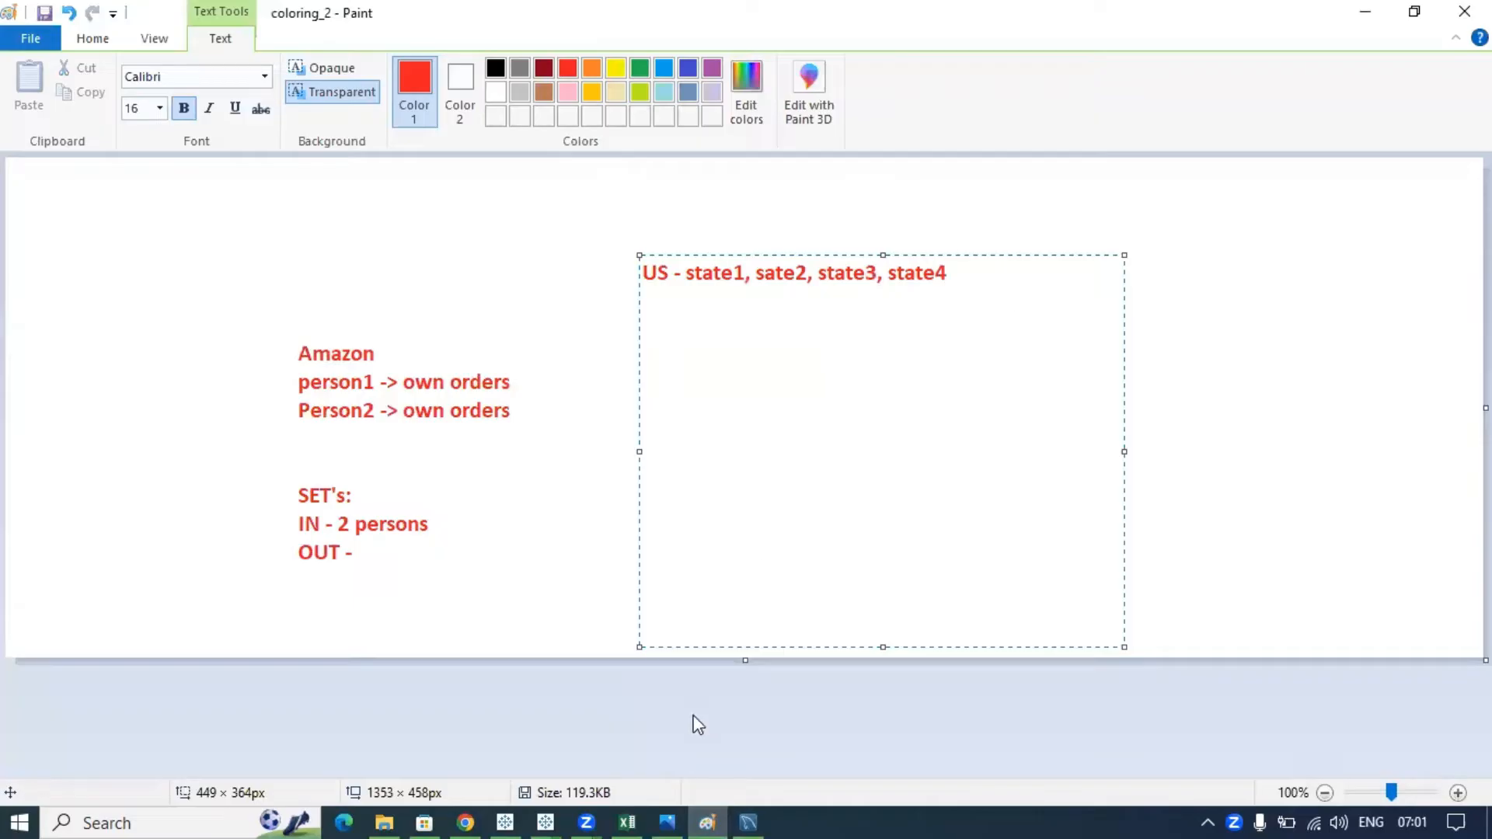
{"action": "left_click", "coordinate": [547, 816]}
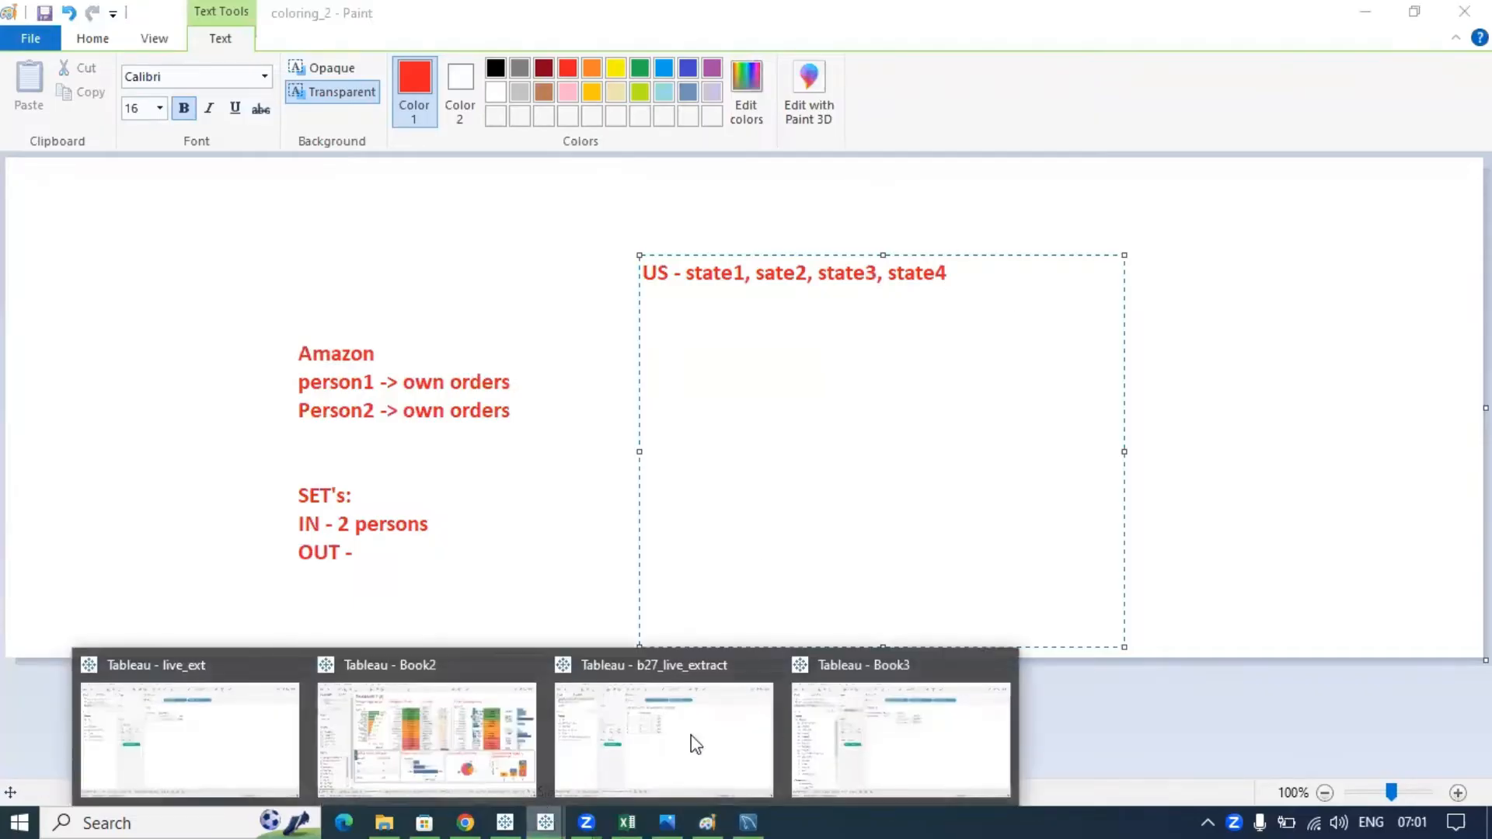
{"action": "left_click", "coordinate": [856, 716]}
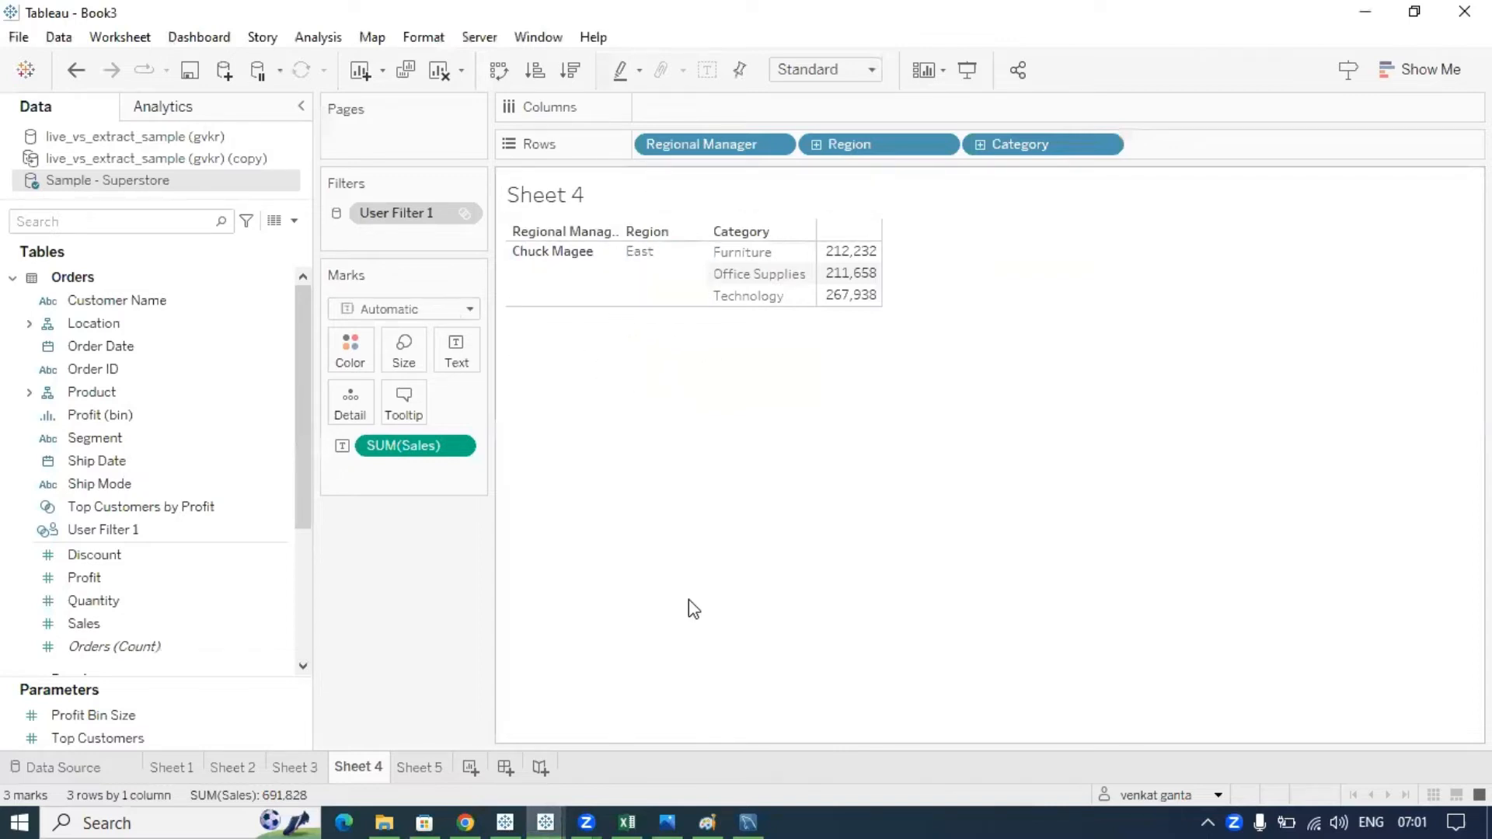
- Return from Sheet 4 in Tableau to the coloring_2 notes in Paint
{"action": "key", "text": "alt+Tab"}
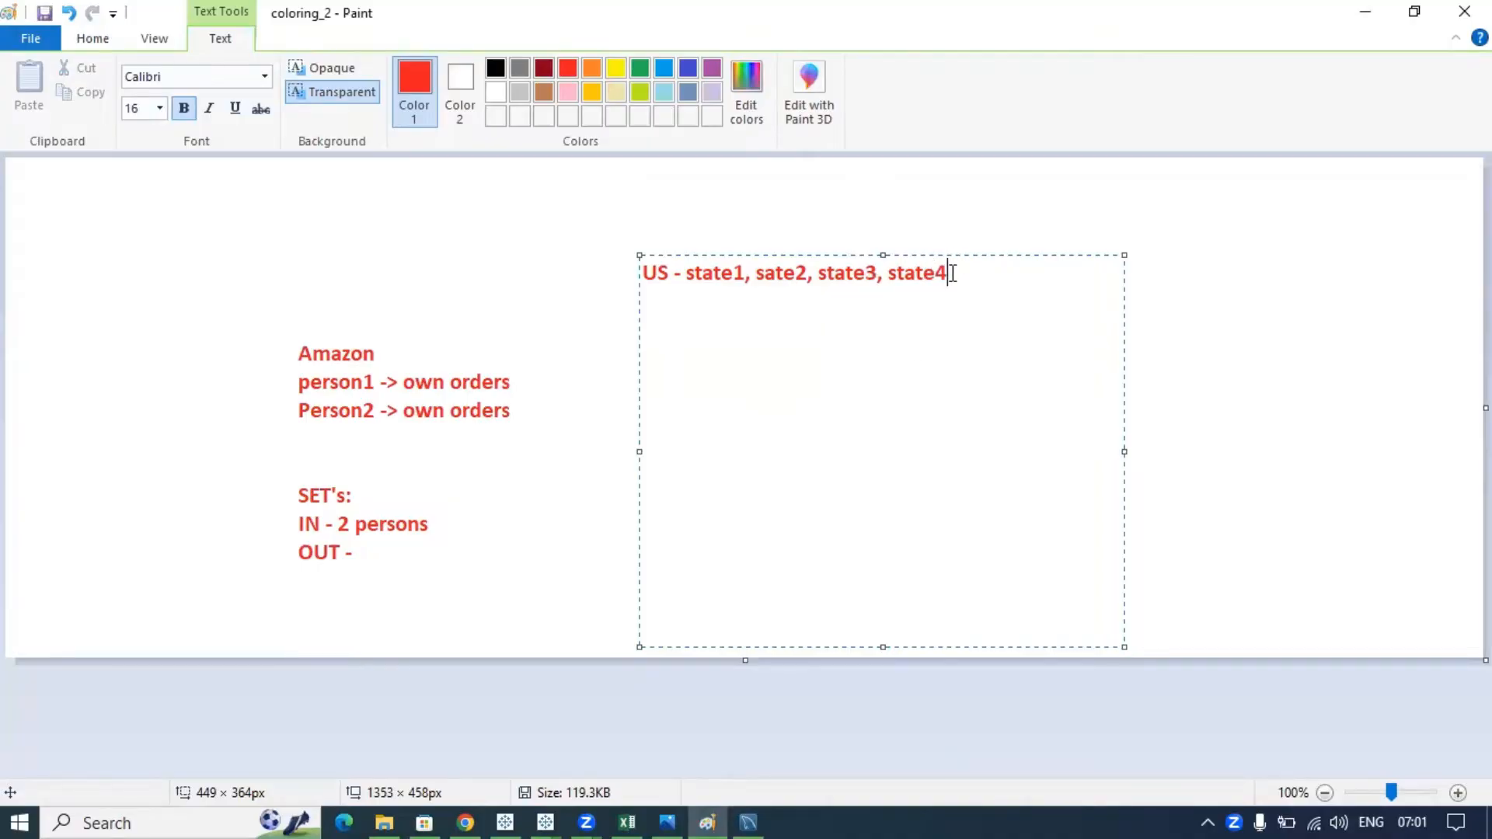
- Add a second line 'Manager1, manager2,' under the US states line in the text box
{"action": "left_click_drag", "start_coordinate": [951, 273], "coordinate": [650, 281]}
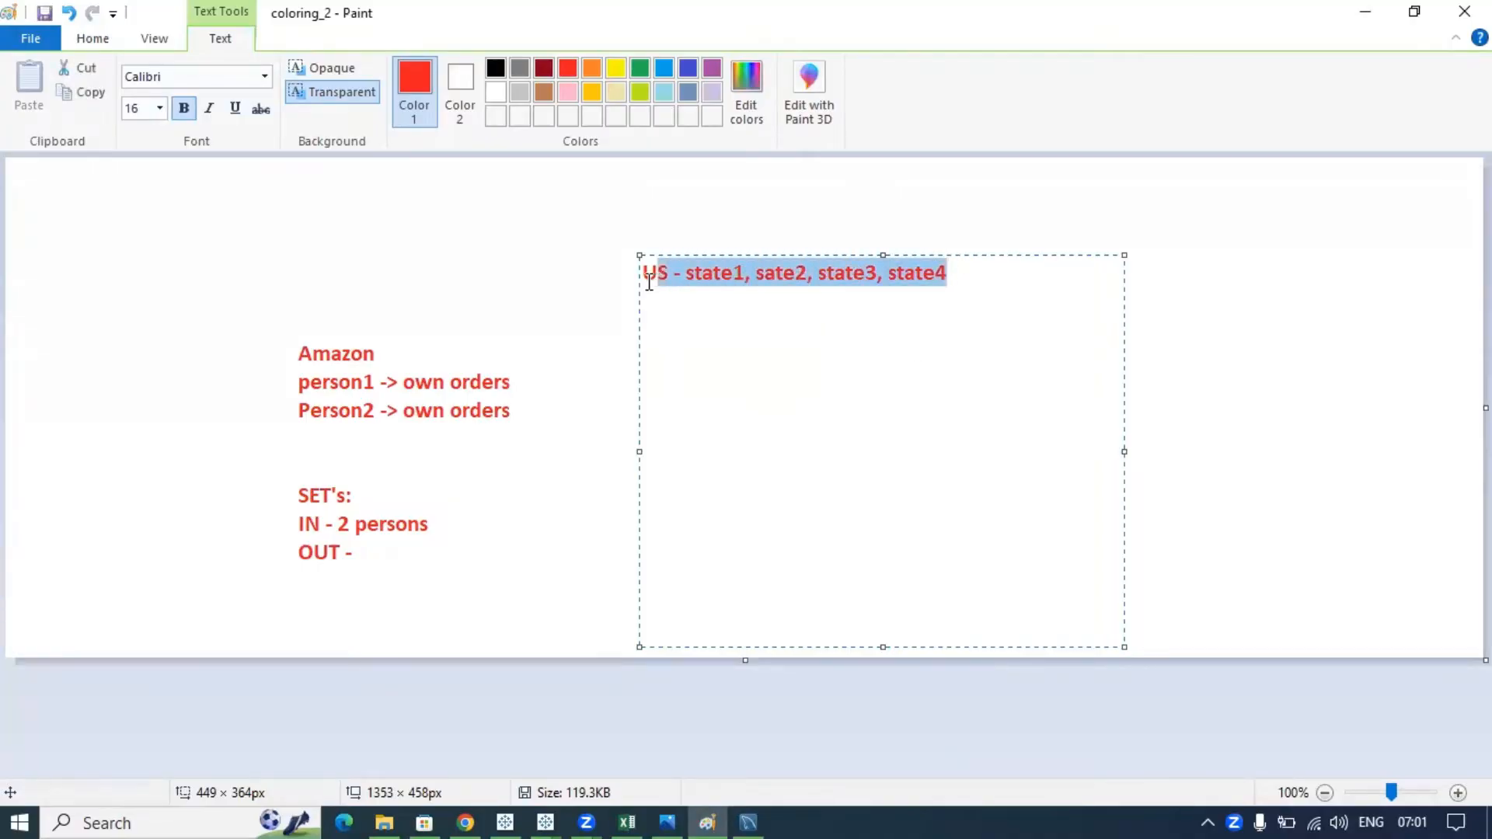
{"action": "left_click", "coordinate": [976, 336]}
{"action": "left_click_drag", "start_coordinate": [966, 276], "coordinate": [613, 260]}
{"action": "left_click", "coordinate": [990, 330]}
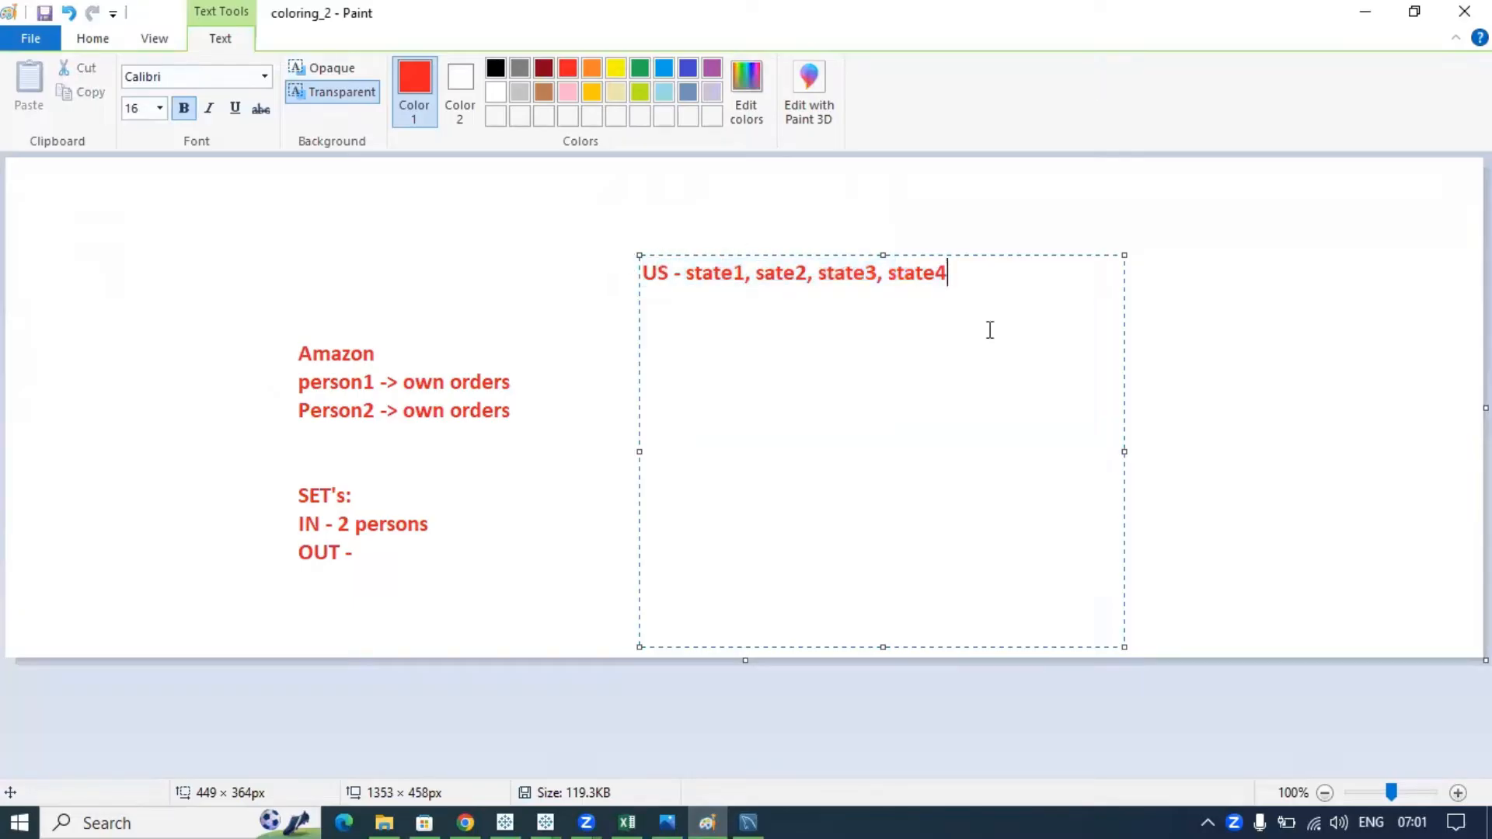
{"action": "key", "text": "Return"}
{"action": "type", "text": "Manager"}
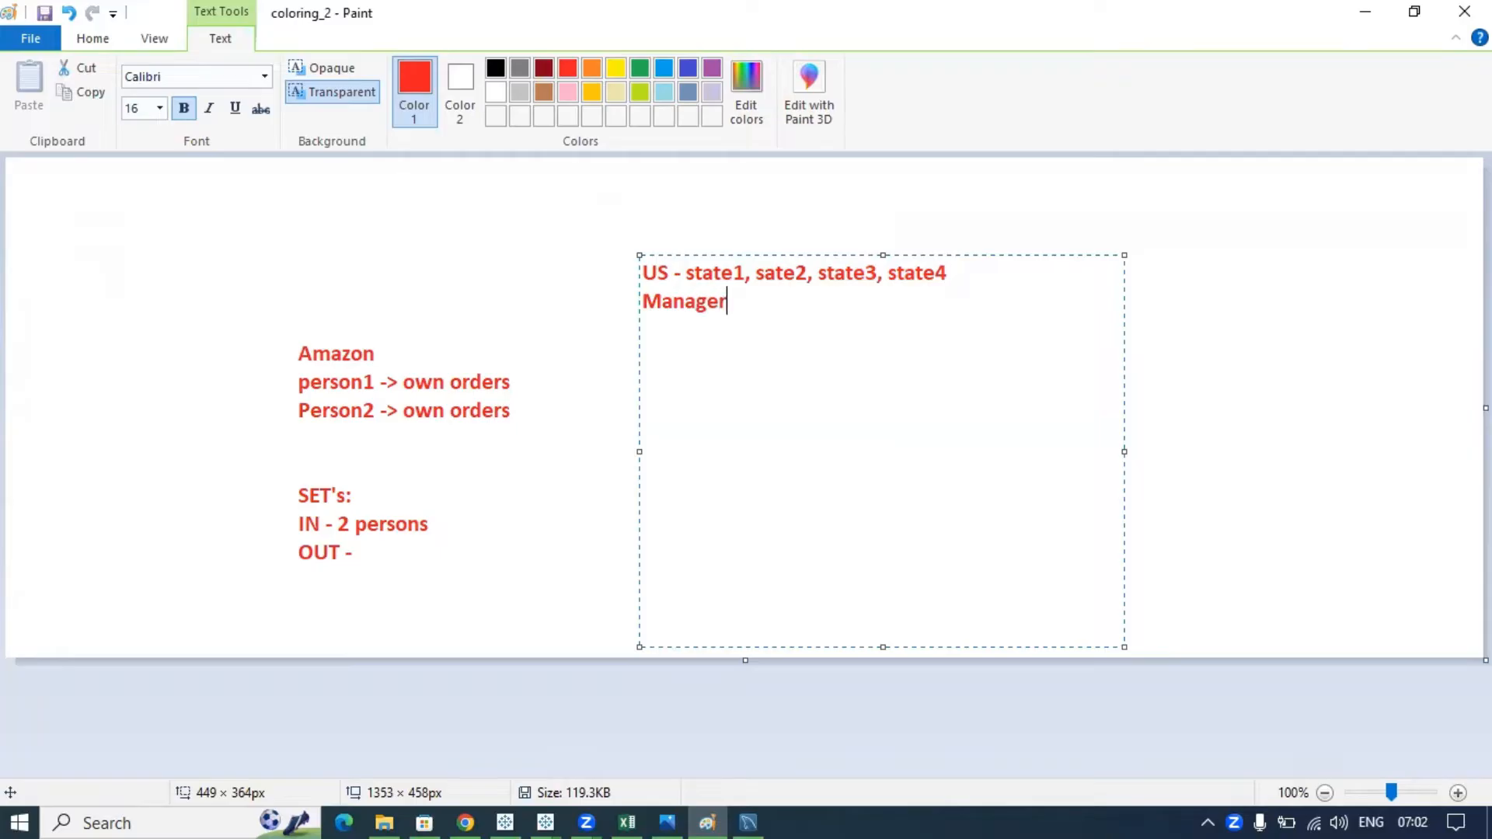
{"action": "type", "text": "1, manage"}
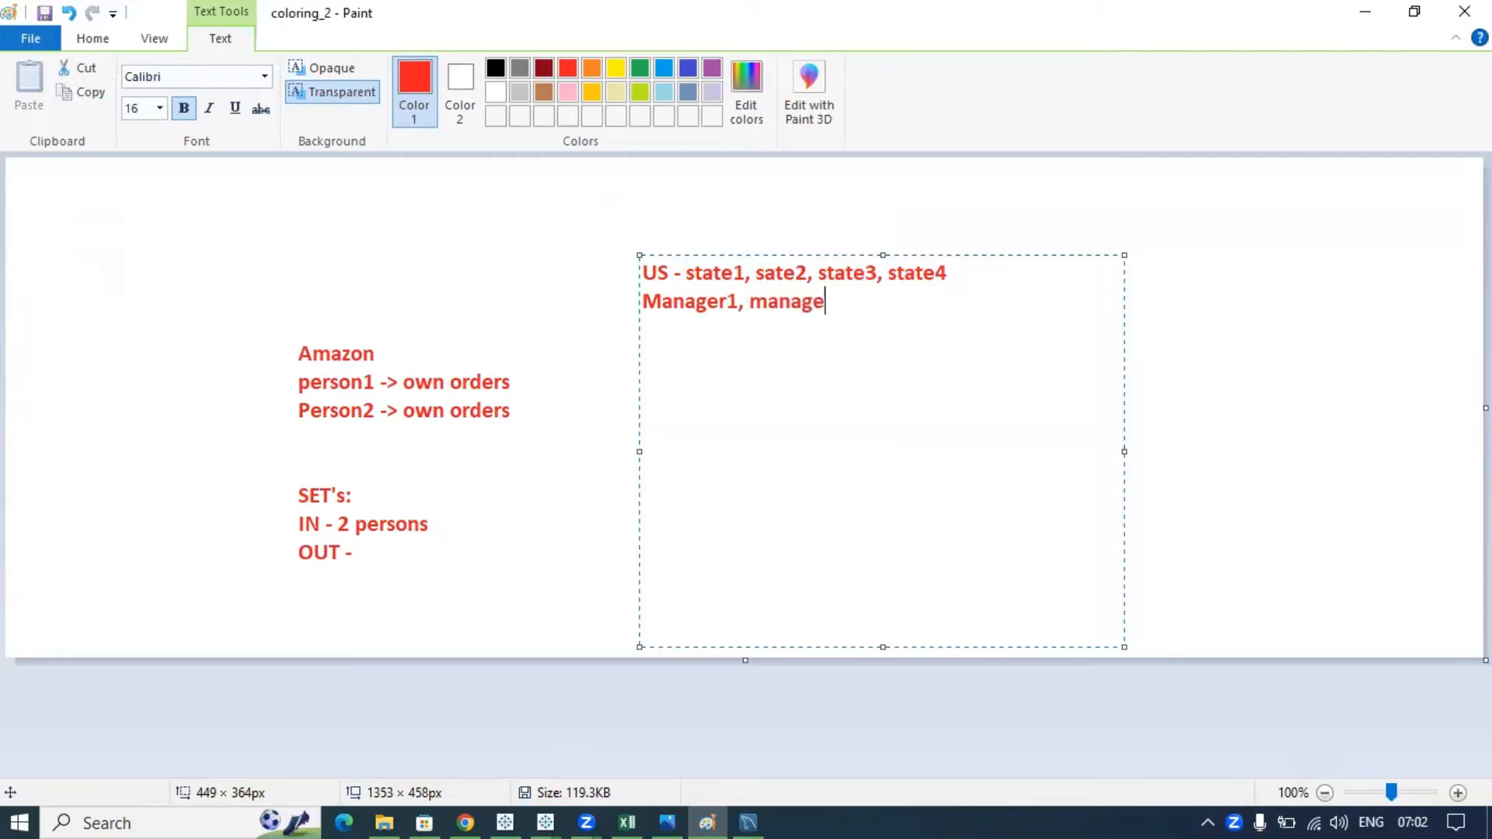
{"action": "type", "text": "r2,"}
- Delete the states list from the first line and append 'm3,m4' to the manager line
{"action": "double_click", "coordinate": [655, 273]}
{"action": "left_click", "coordinate": [995, 276]}
{"action": "left_click_drag", "start_coordinate": [947, 273], "coordinate": [678, 281]}
{"action": "key", "text": "BackSpace"}
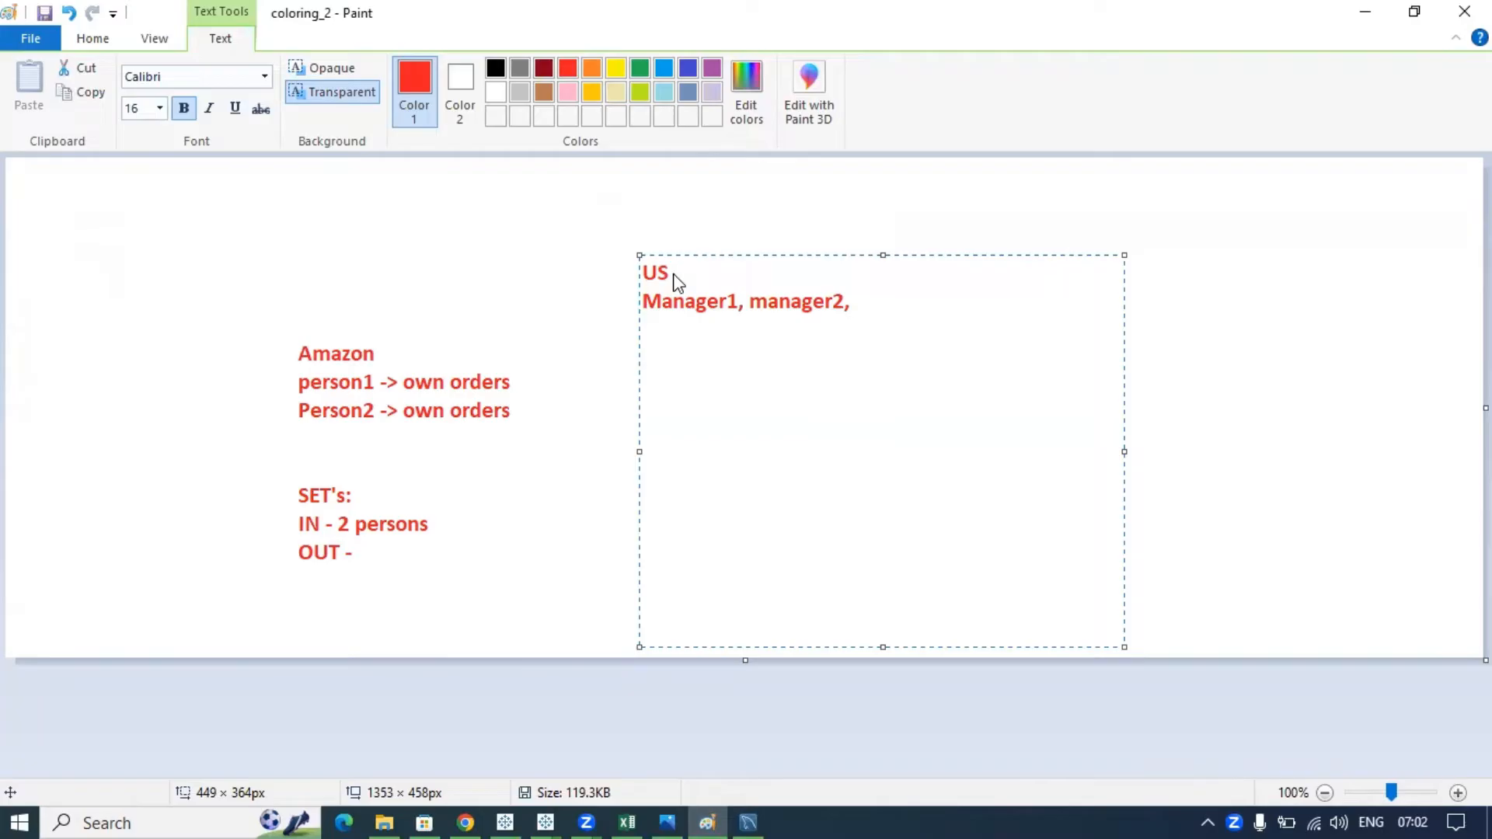
{"action": "double_click", "coordinate": [656, 273]}
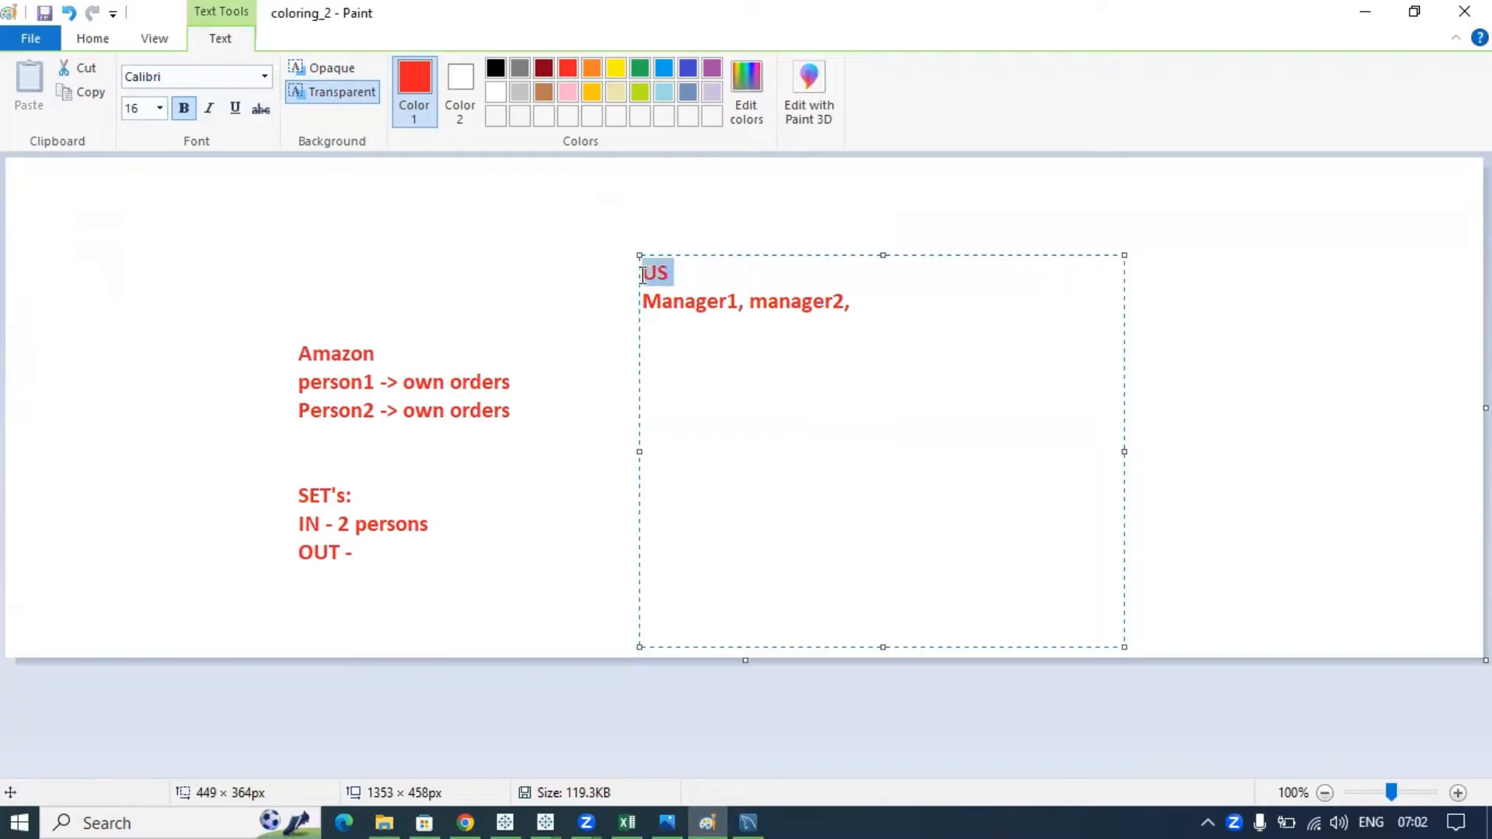
{"action": "left_click", "coordinate": [874, 313]}
{"action": "type", "text": "m3,m4"}
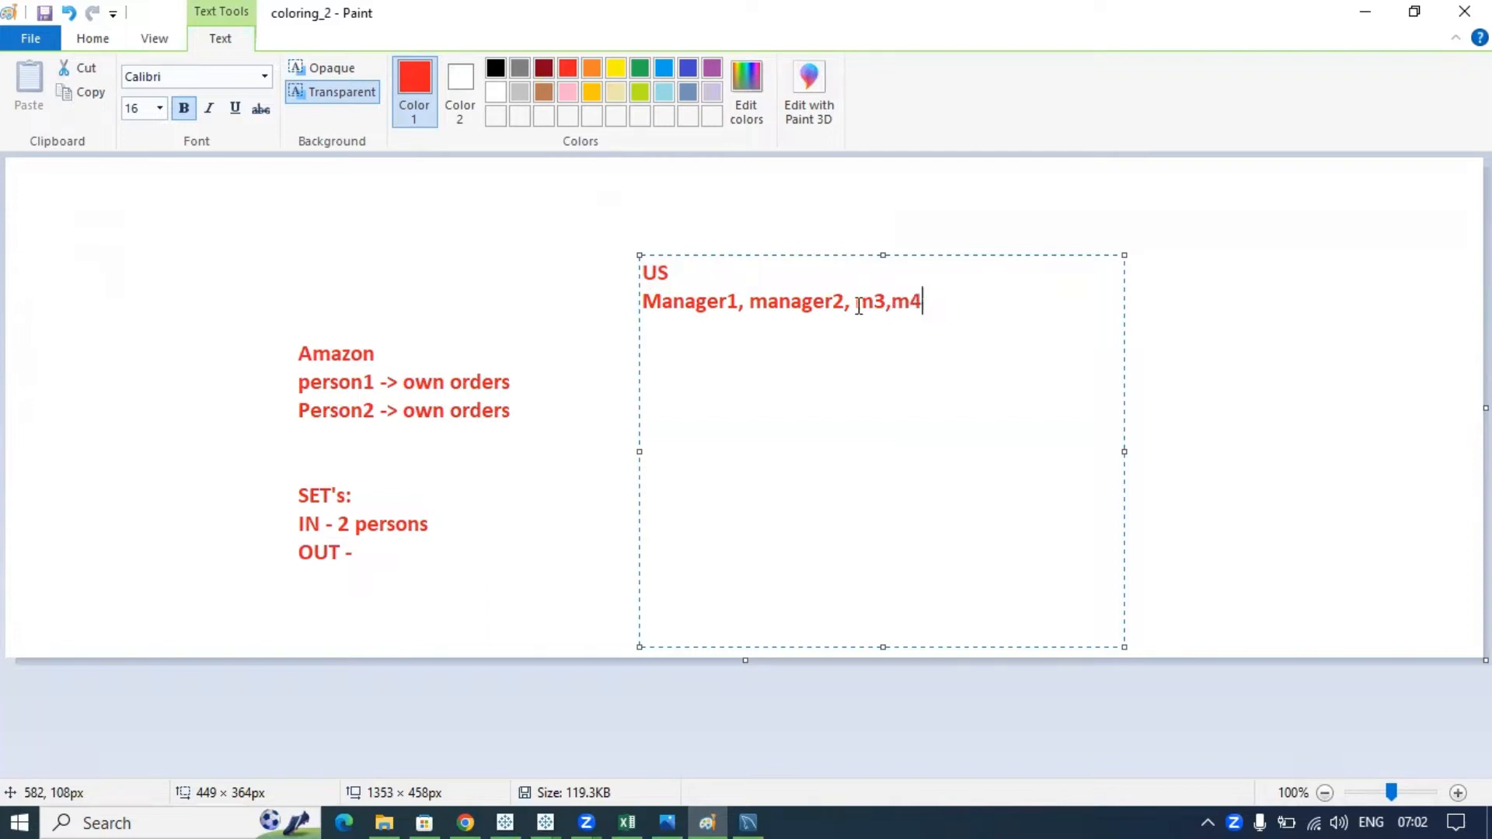
- Replace the 'US' heading with 'East:'
{"action": "left_click_drag", "start_coordinate": [925, 302], "coordinate": [627, 300]}
{"action": "left_click", "coordinate": [920, 333]}
{"action": "left_click_drag", "start_coordinate": [924, 303], "coordinate": [645, 303]}
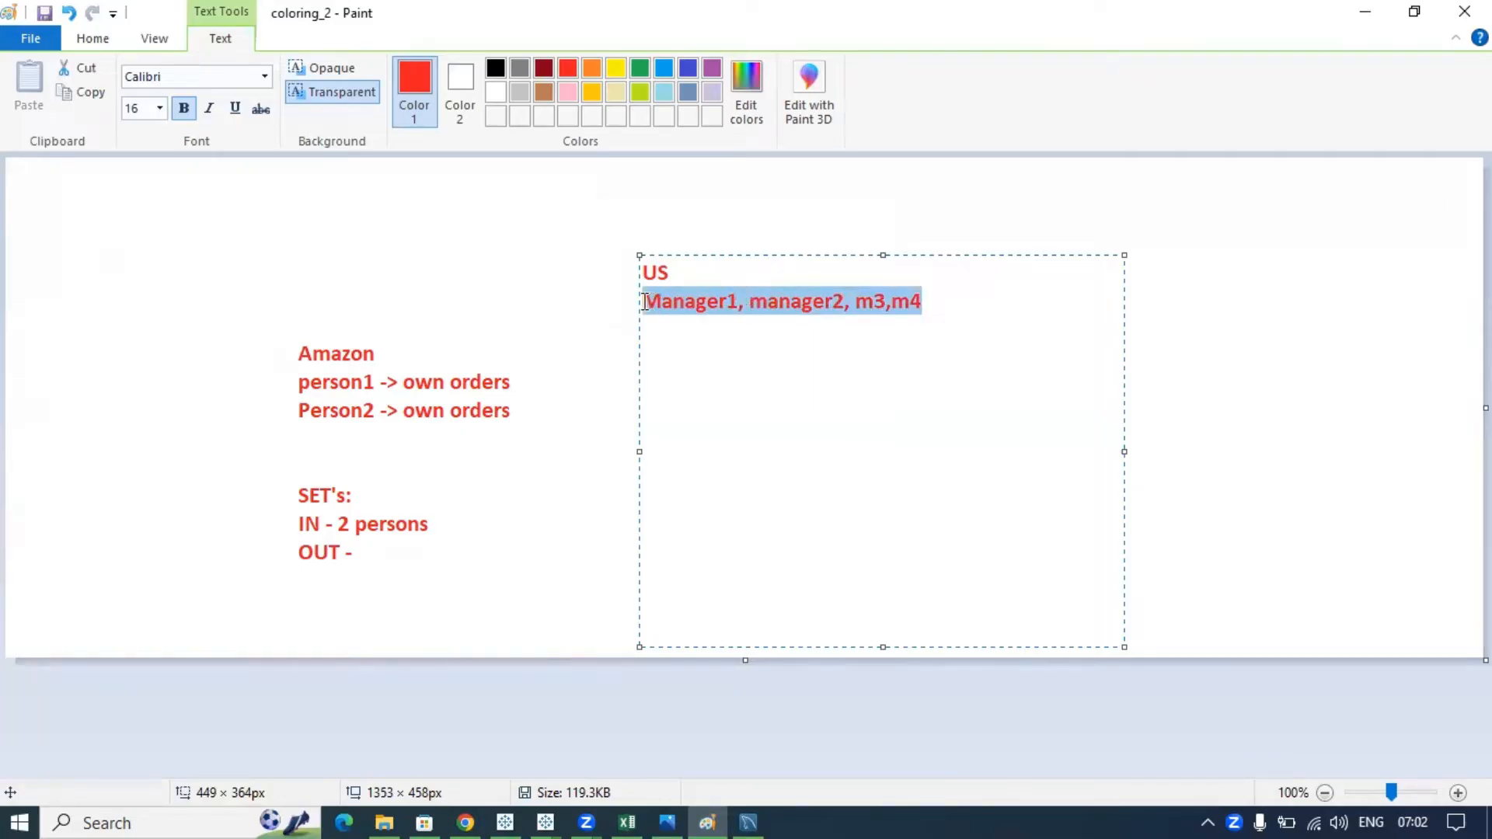
{"action": "left_click", "coordinate": [924, 304]}
{"action": "key", "text": "shift+Home"}
{"action": "left_click_drag", "start_coordinate": [670, 272], "coordinate": [639, 273]}
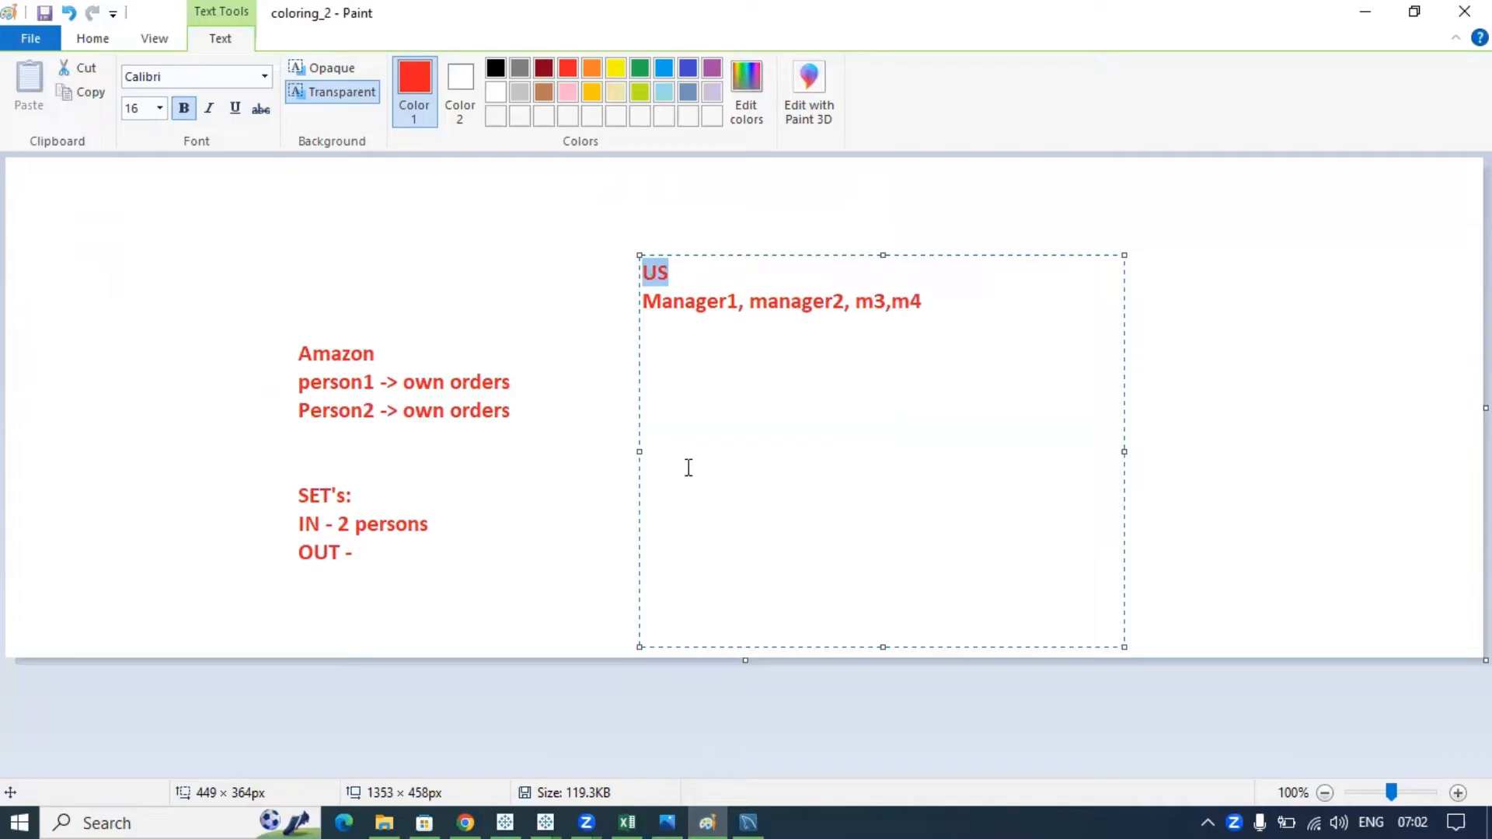
{"action": "type", "text": "East:"}
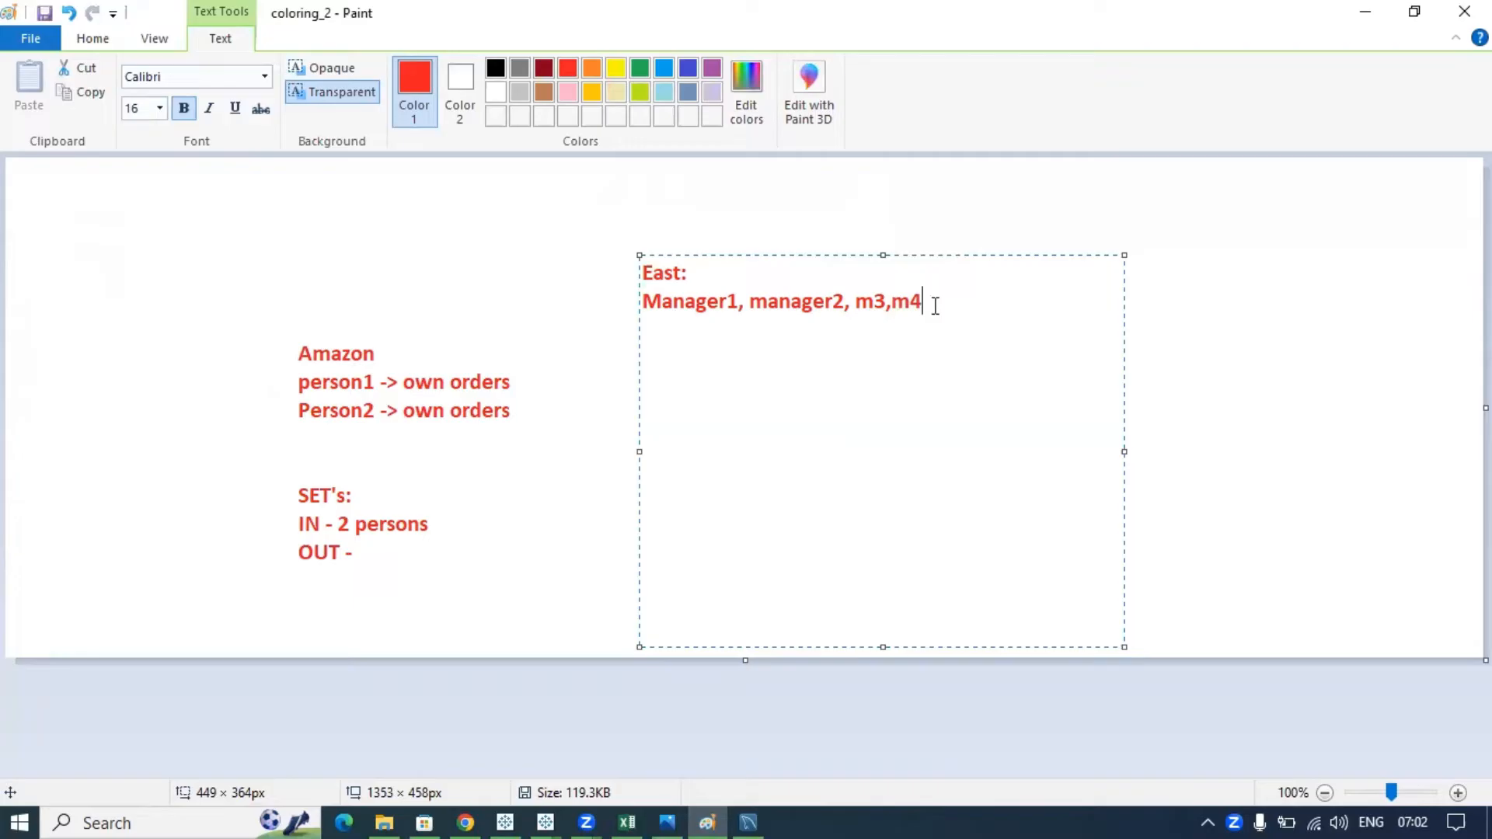
- Highlight the manager list, then bring the Tableau Book3 workbook back to the front
{"action": "left_click_drag", "start_coordinate": [935, 306], "coordinate": [636, 302]}
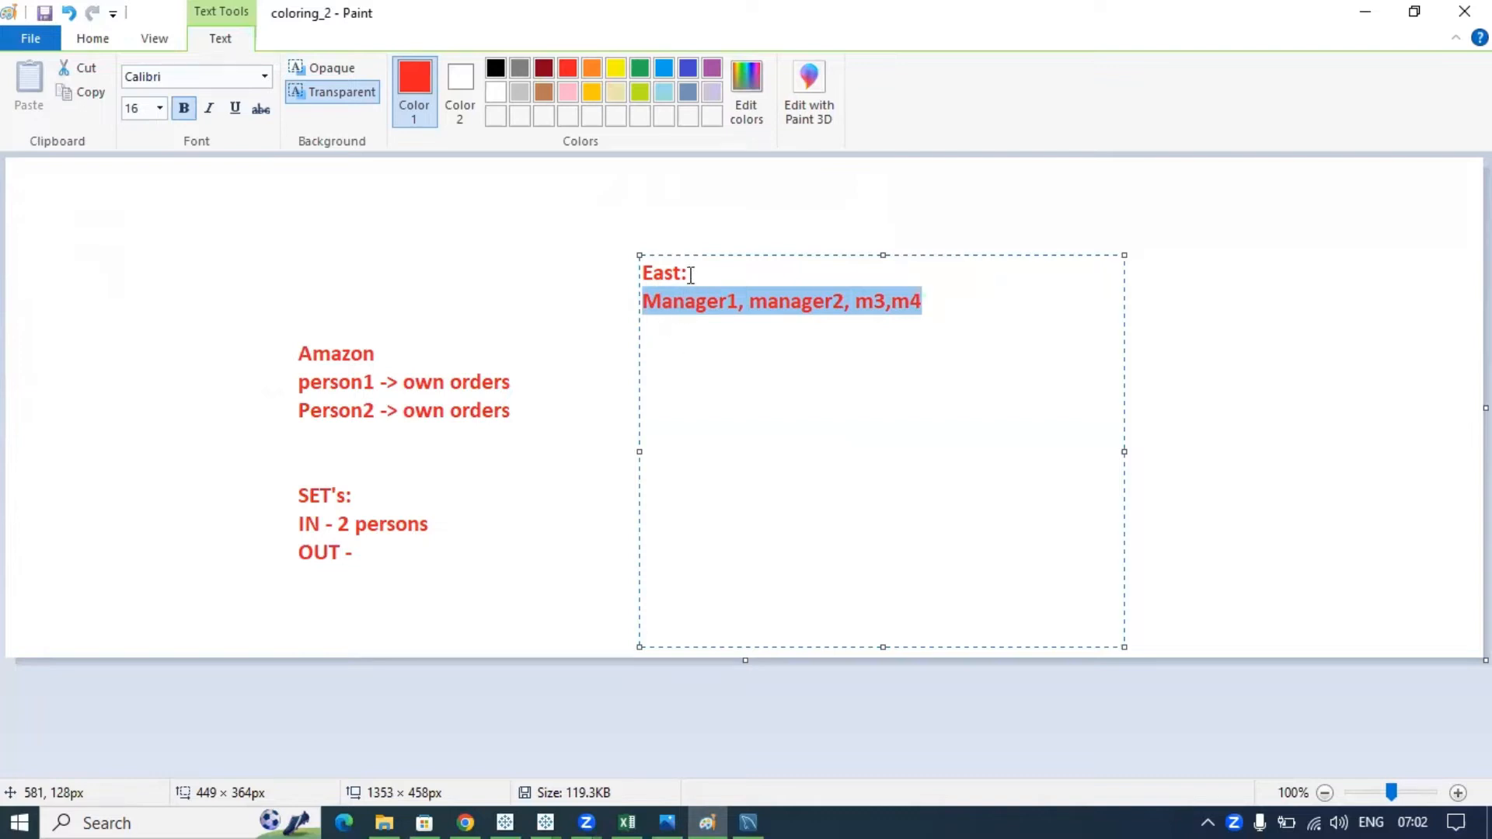
{"action": "left_click_drag", "start_coordinate": [691, 276], "coordinate": [636, 271]}
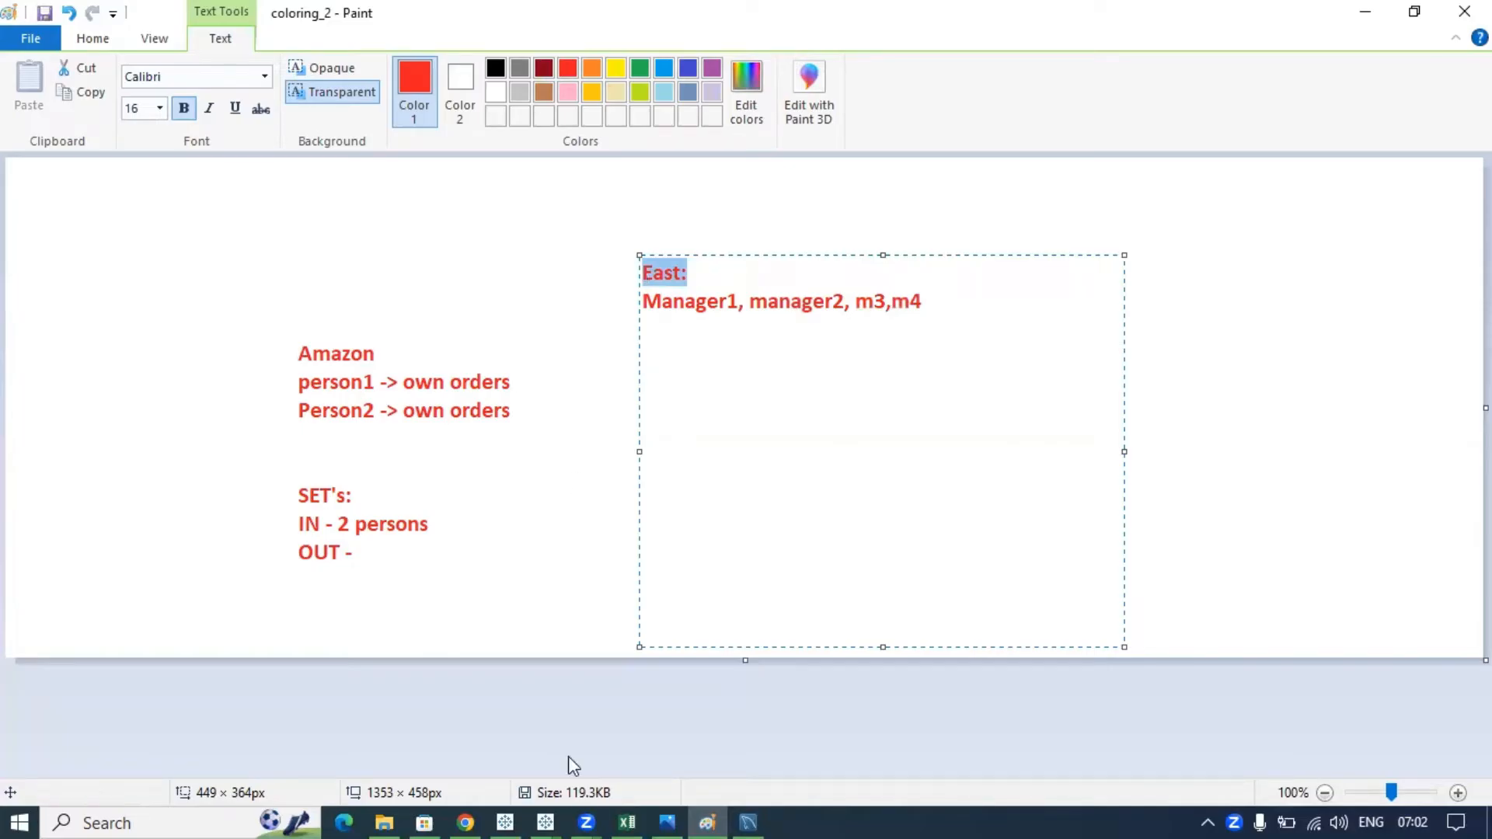
{"action": "left_click", "coordinate": [925, 301]}
{"action": "left_click_drag", "start_coordinate": [926, 301], "coordinate": [638, 303]}
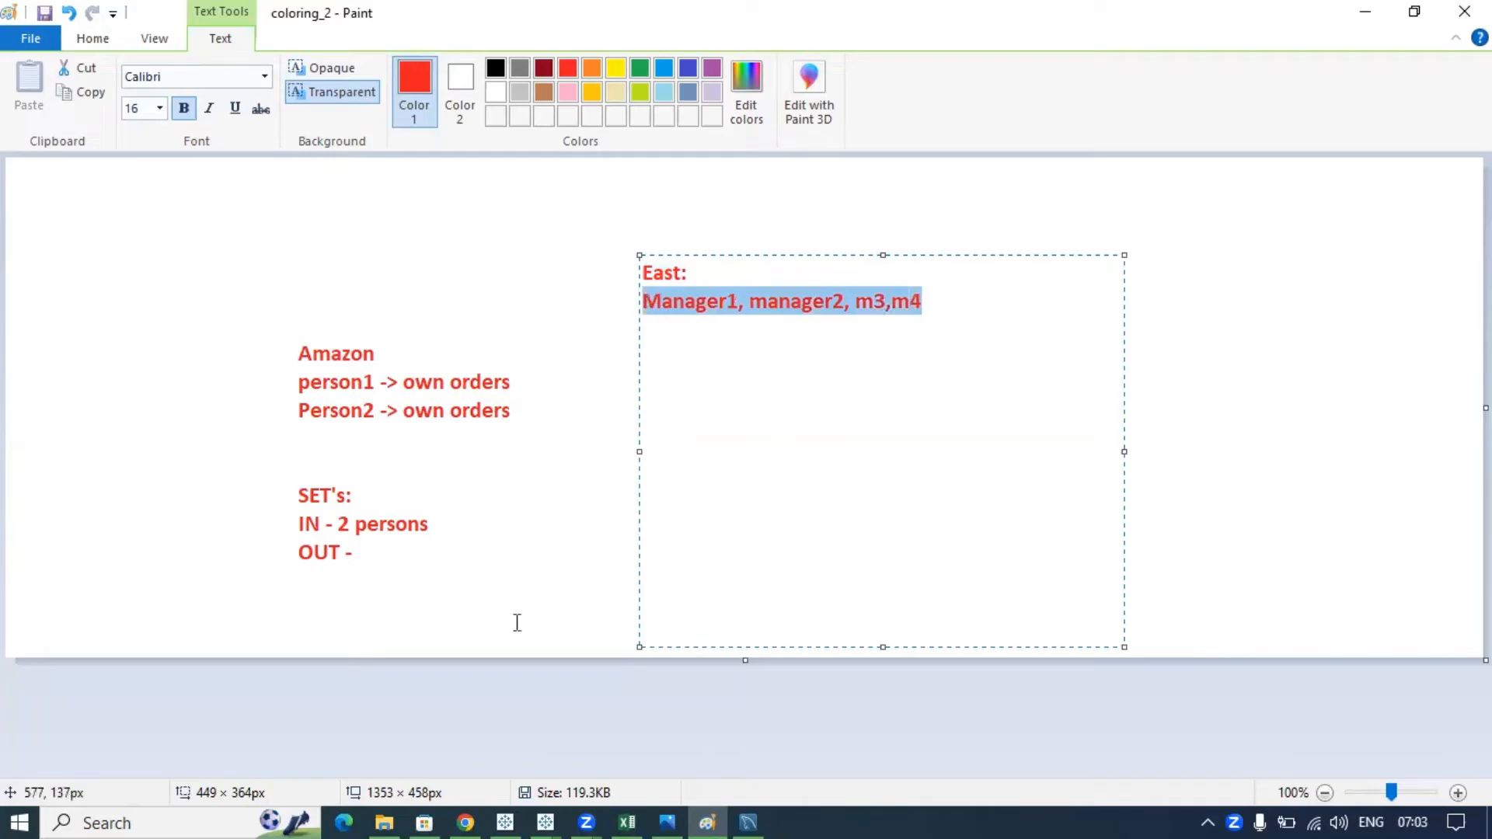
{"action": "left_click", "coordinate": [545, 818]}
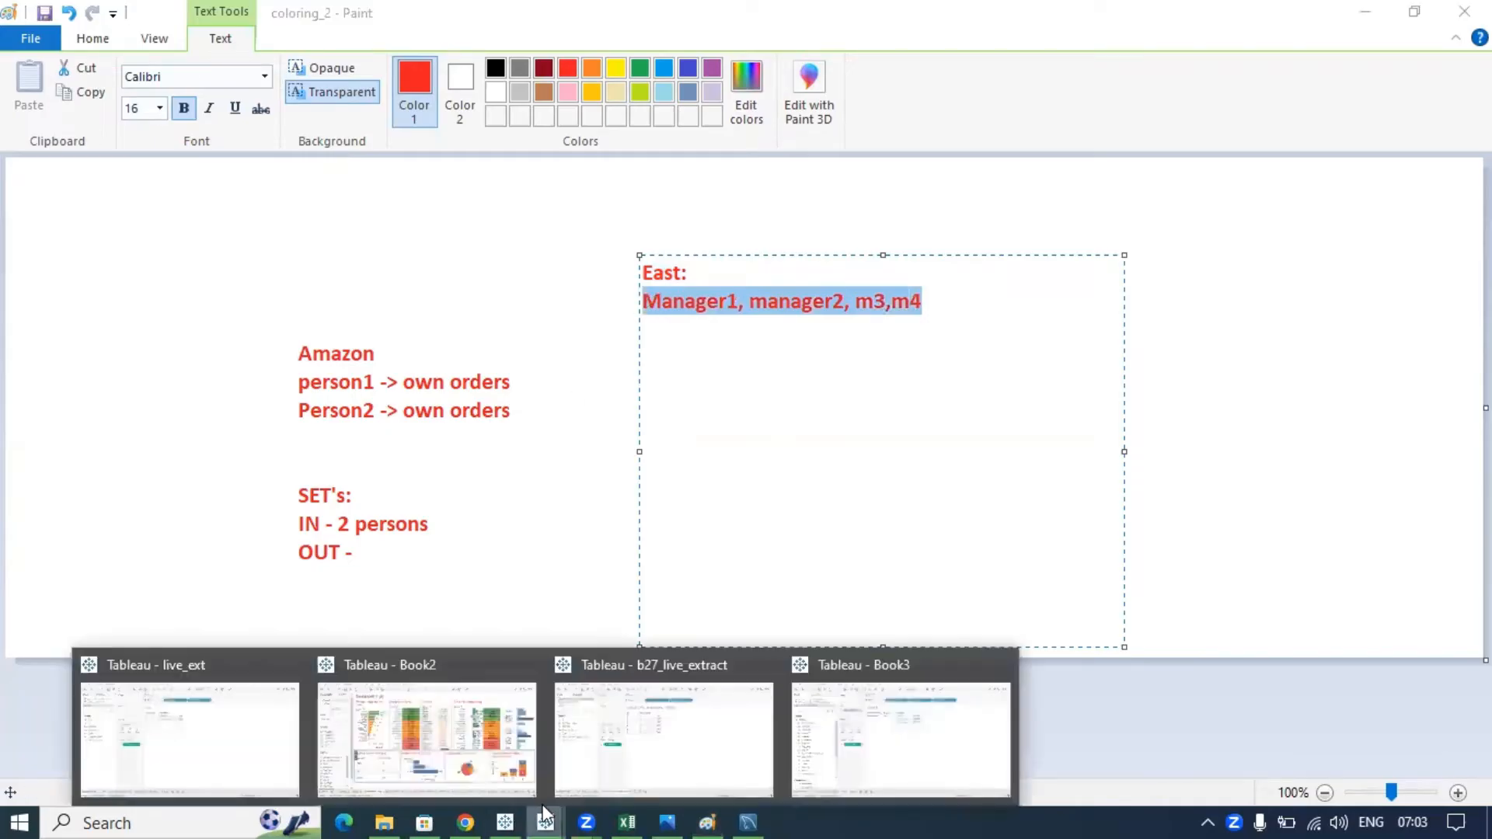
{"action": "left_click", "coordinate": [955, 738]}
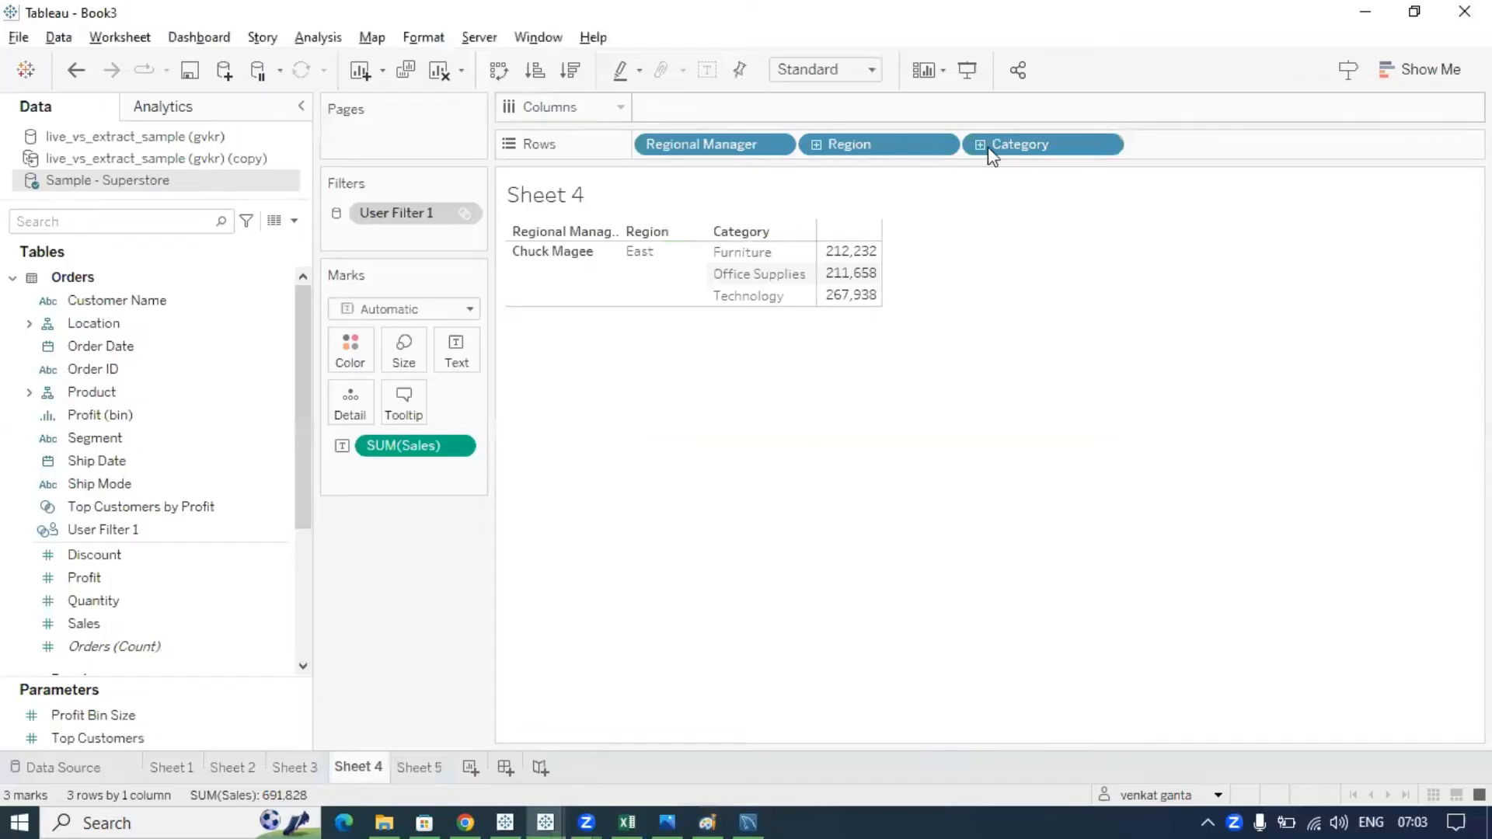
- Create a new user filter on Region via Server > Create User Filter
{"action": "left_click", "coordinate": [479, 39]}
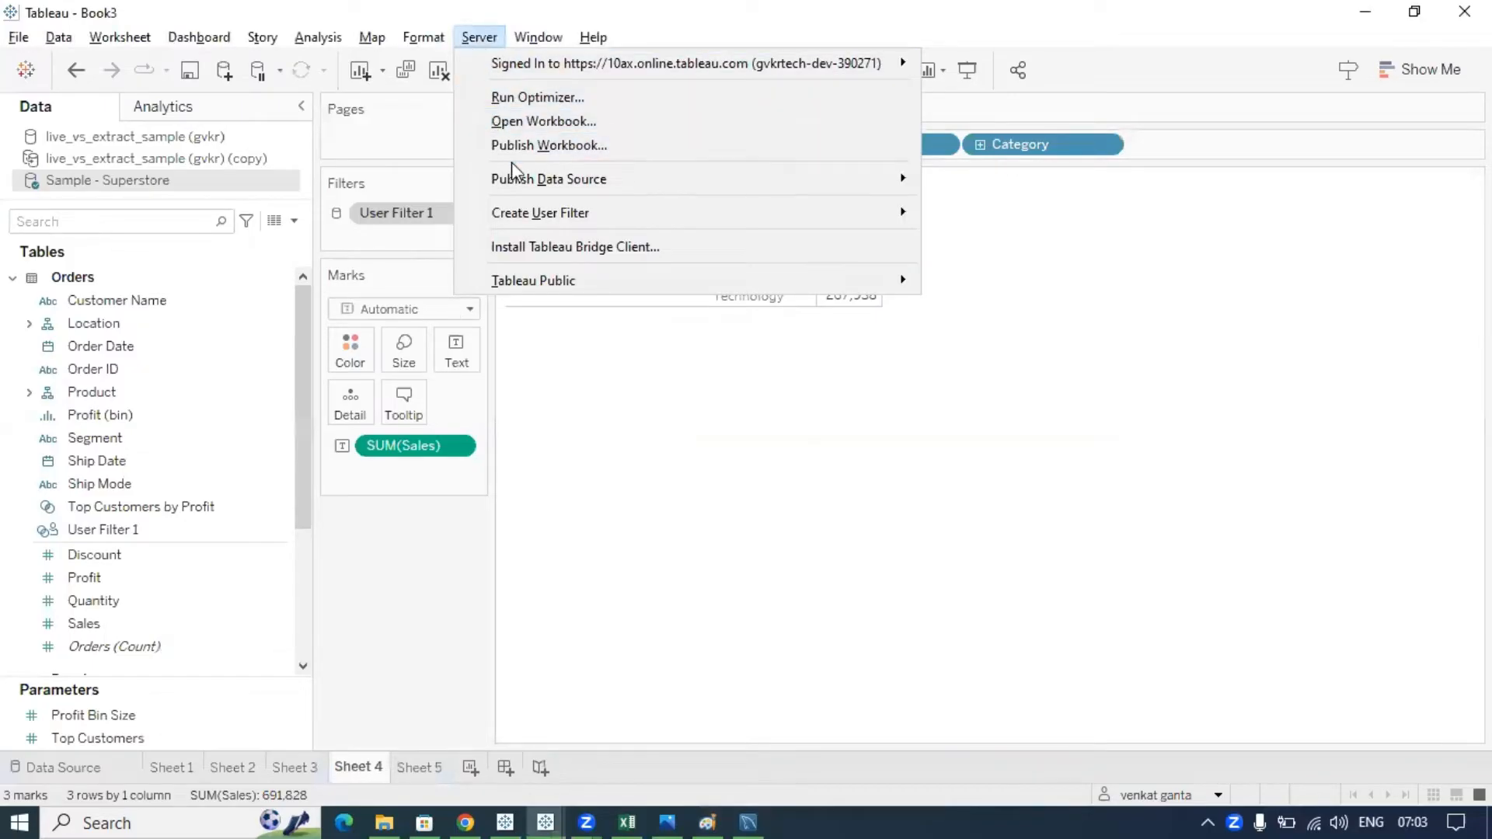
{"action": "mouse_move", "coordinate": [542, 216]}
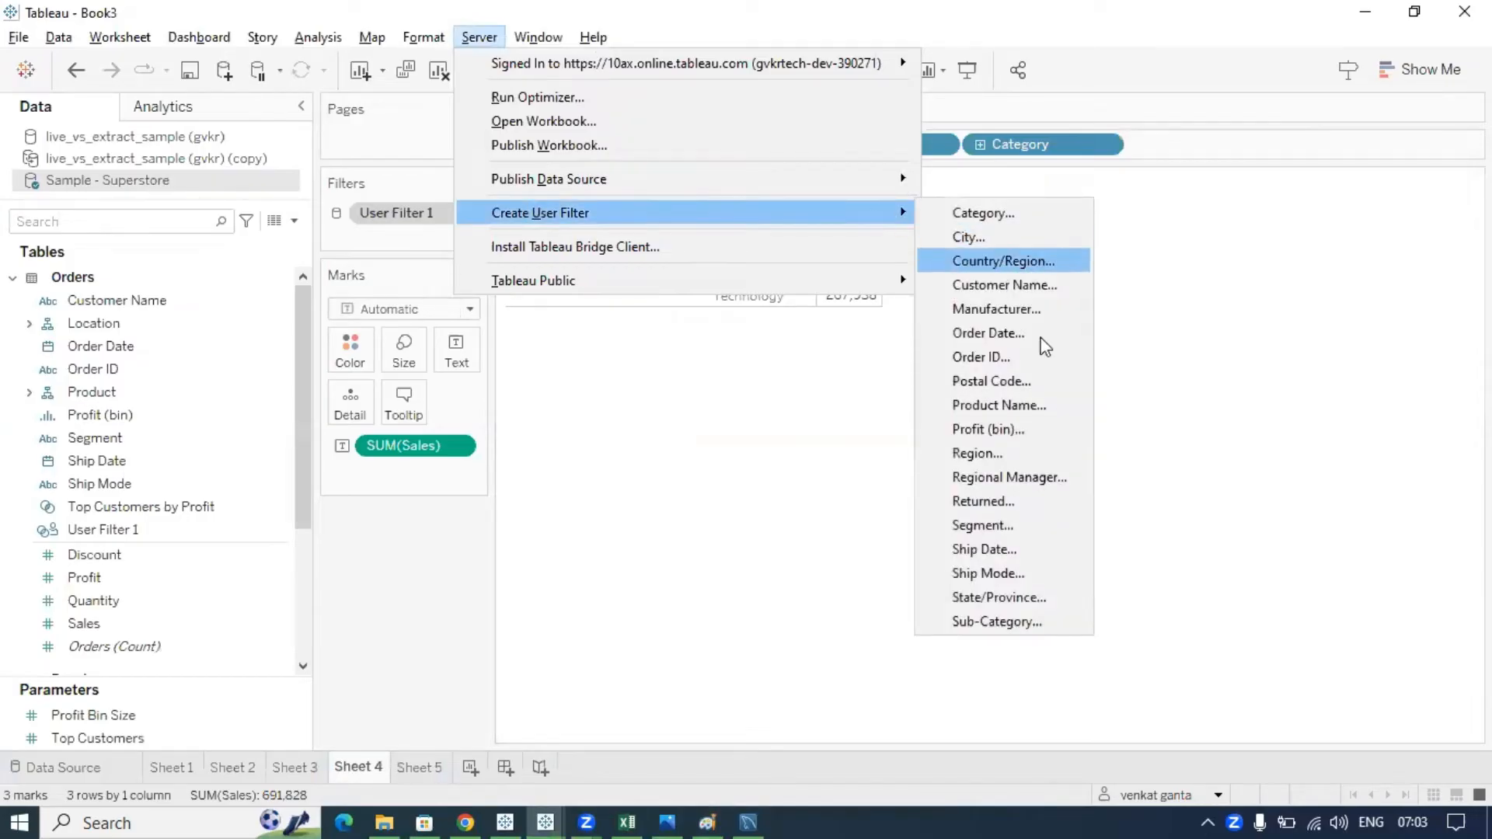
{"action": "left_click", "coordinate": [995, 453]}
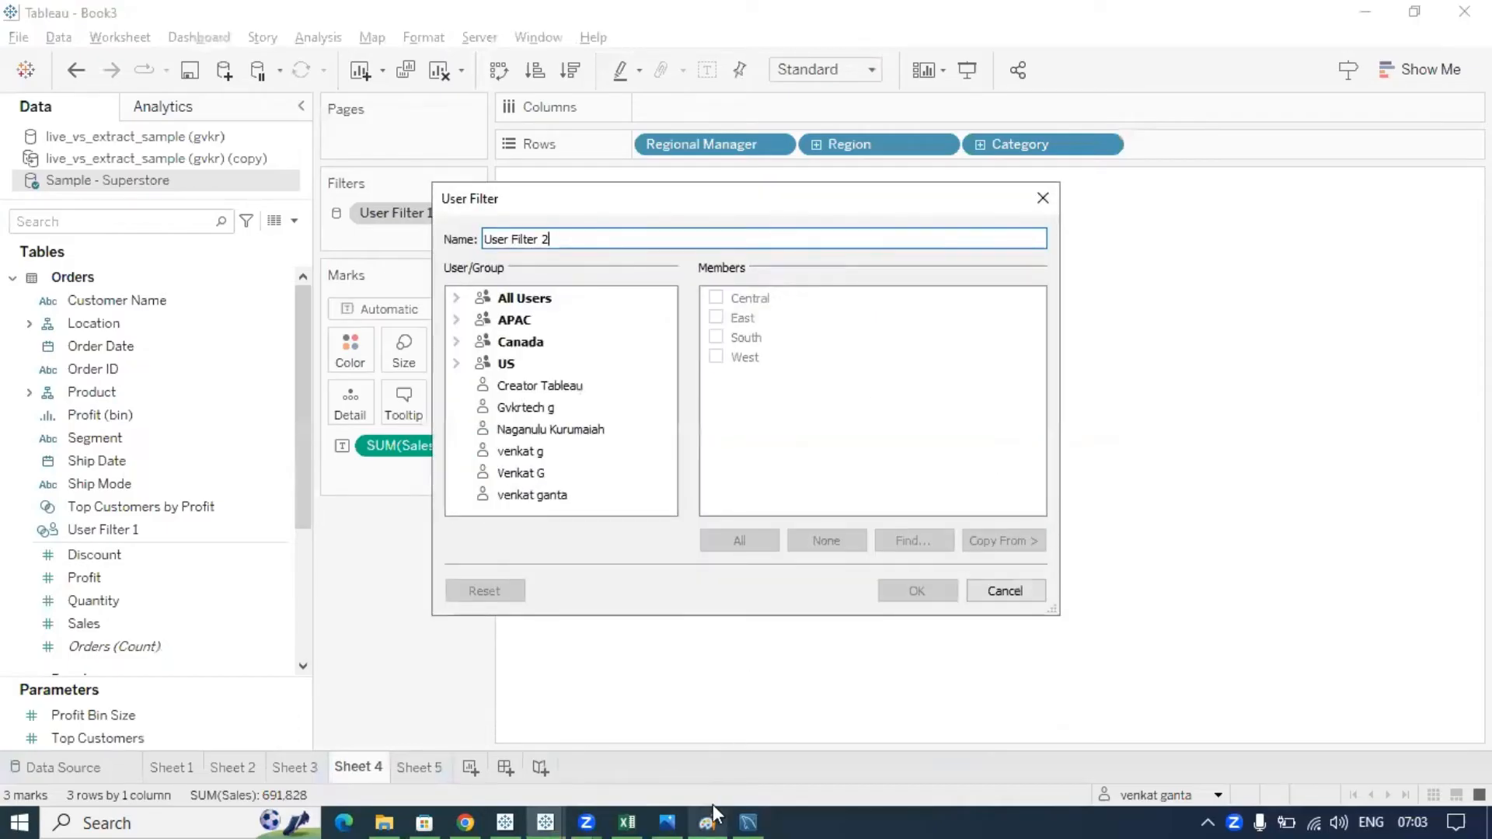
{"action": "key", "text": "alt+Tab"}
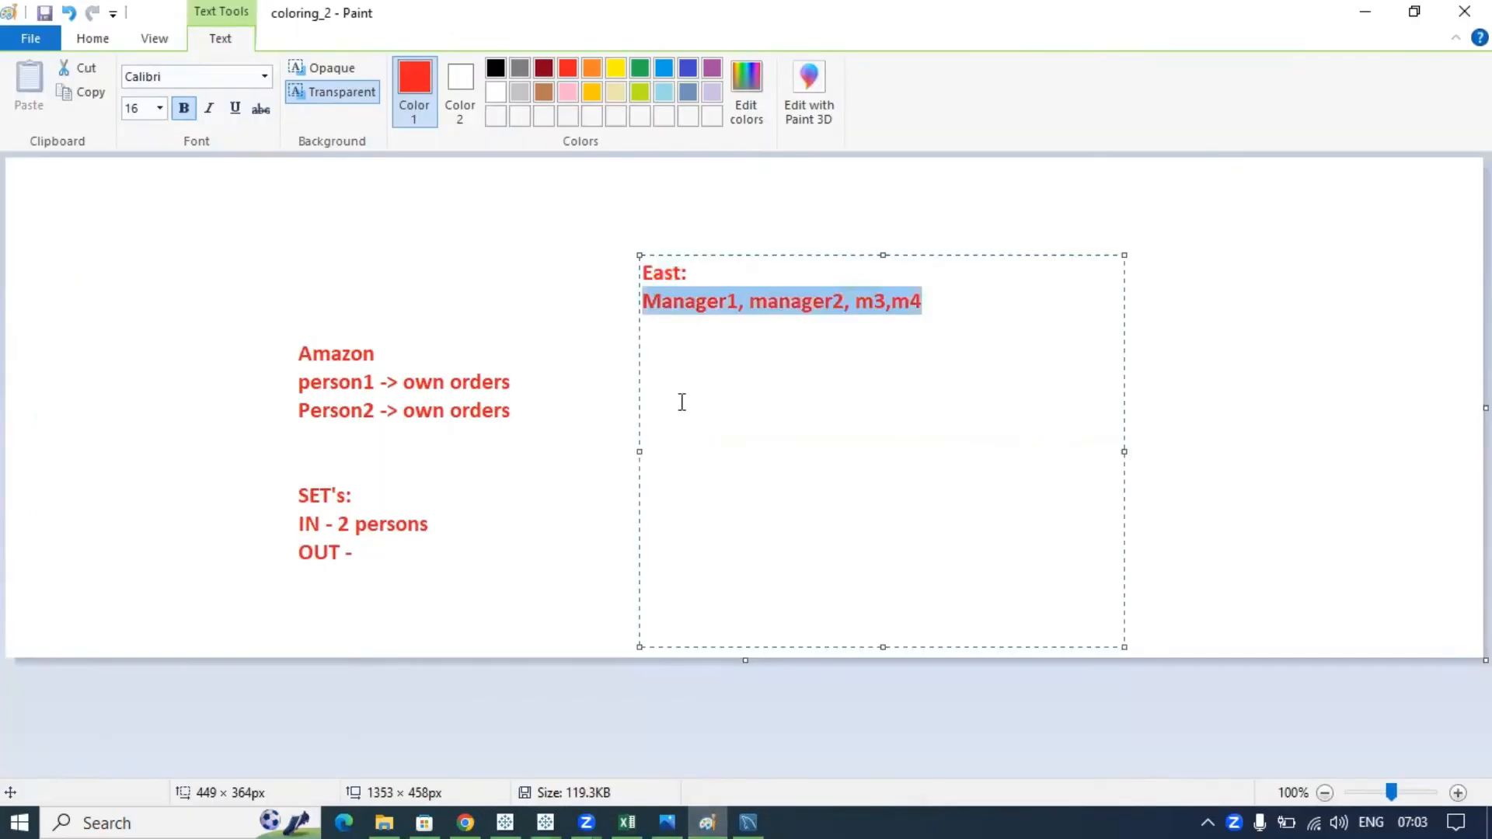
{"action": "left_click", "coordinate": [721, 304]}
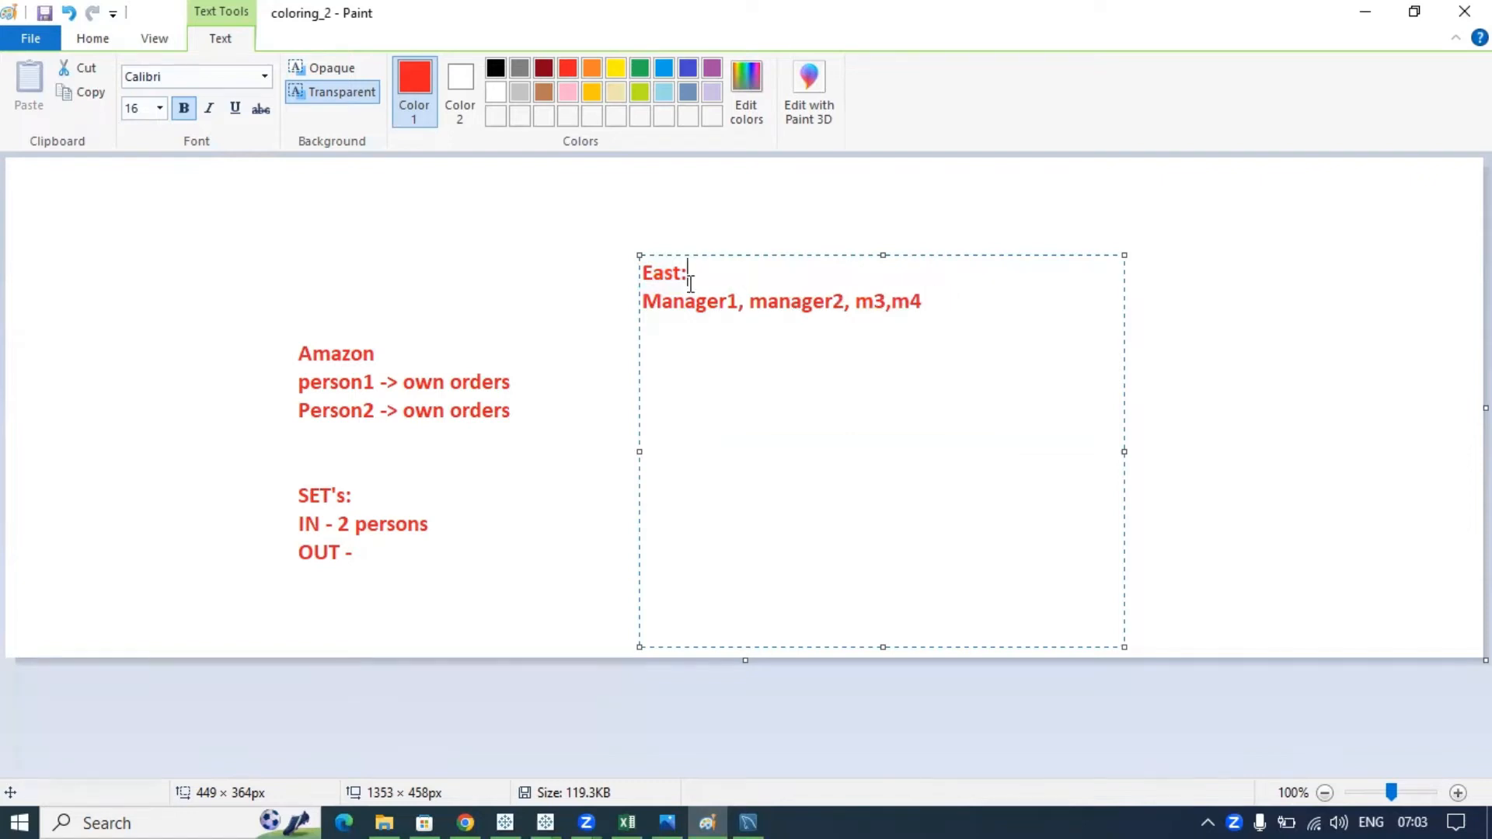
{"action": "key", "text": "alt+Tab"}
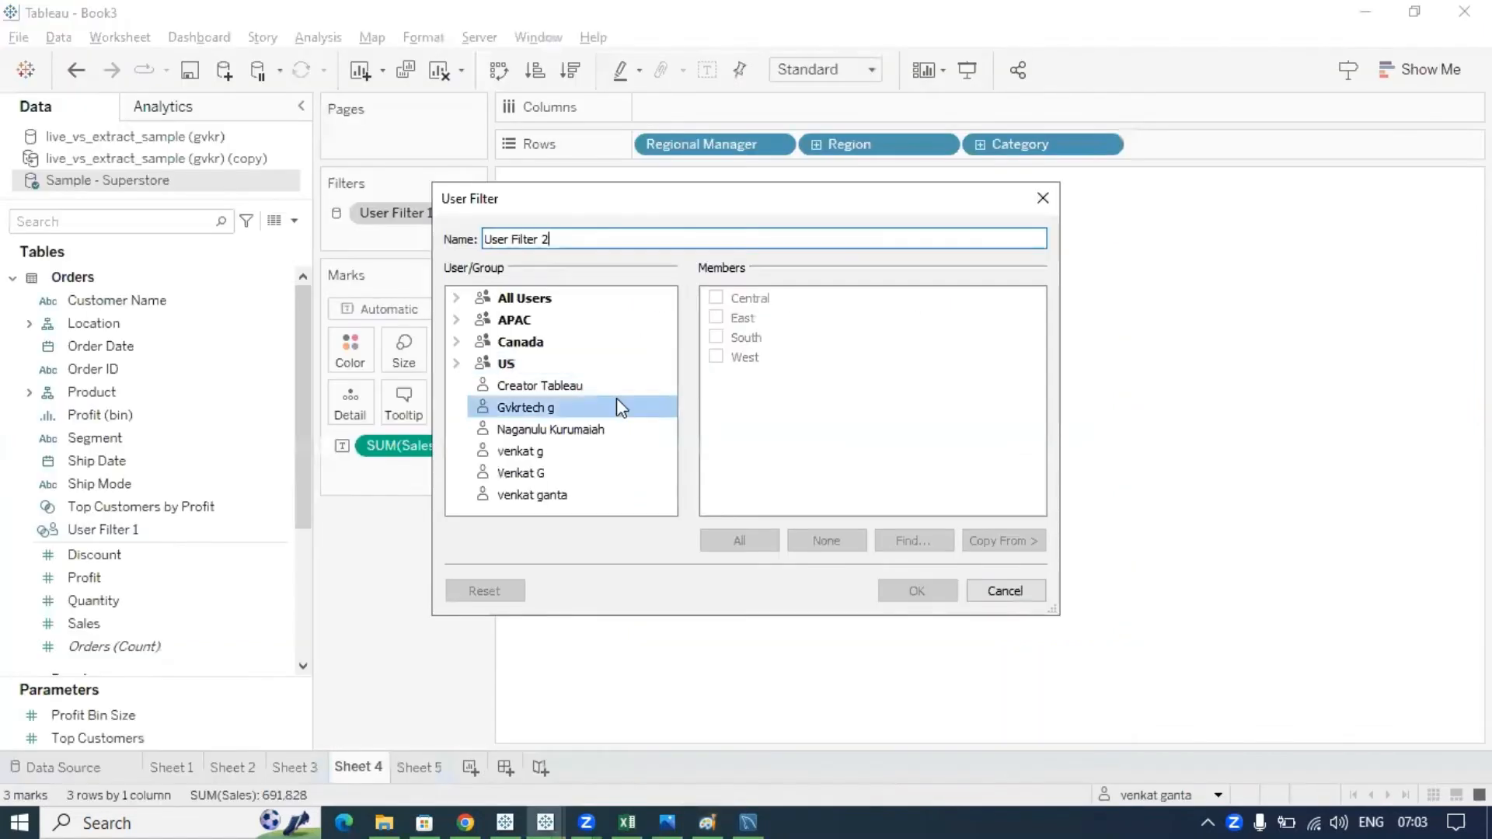
- Give the first two users access to the East region in User Filter 2
{"action": "left_click", "coordinate": [576, 393]}
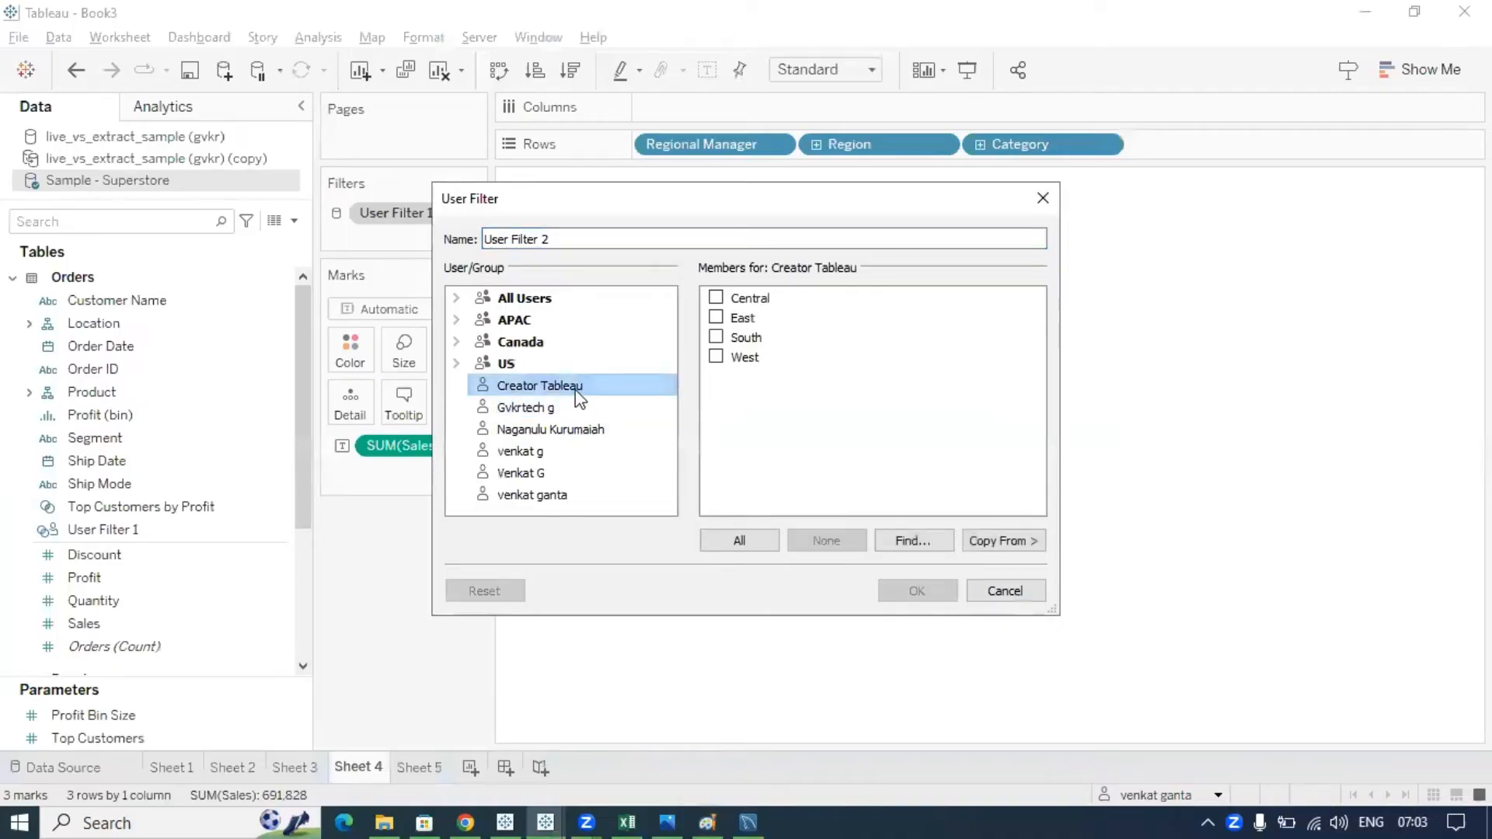
{"action": "left_click", "coordinate": [717, 319]}
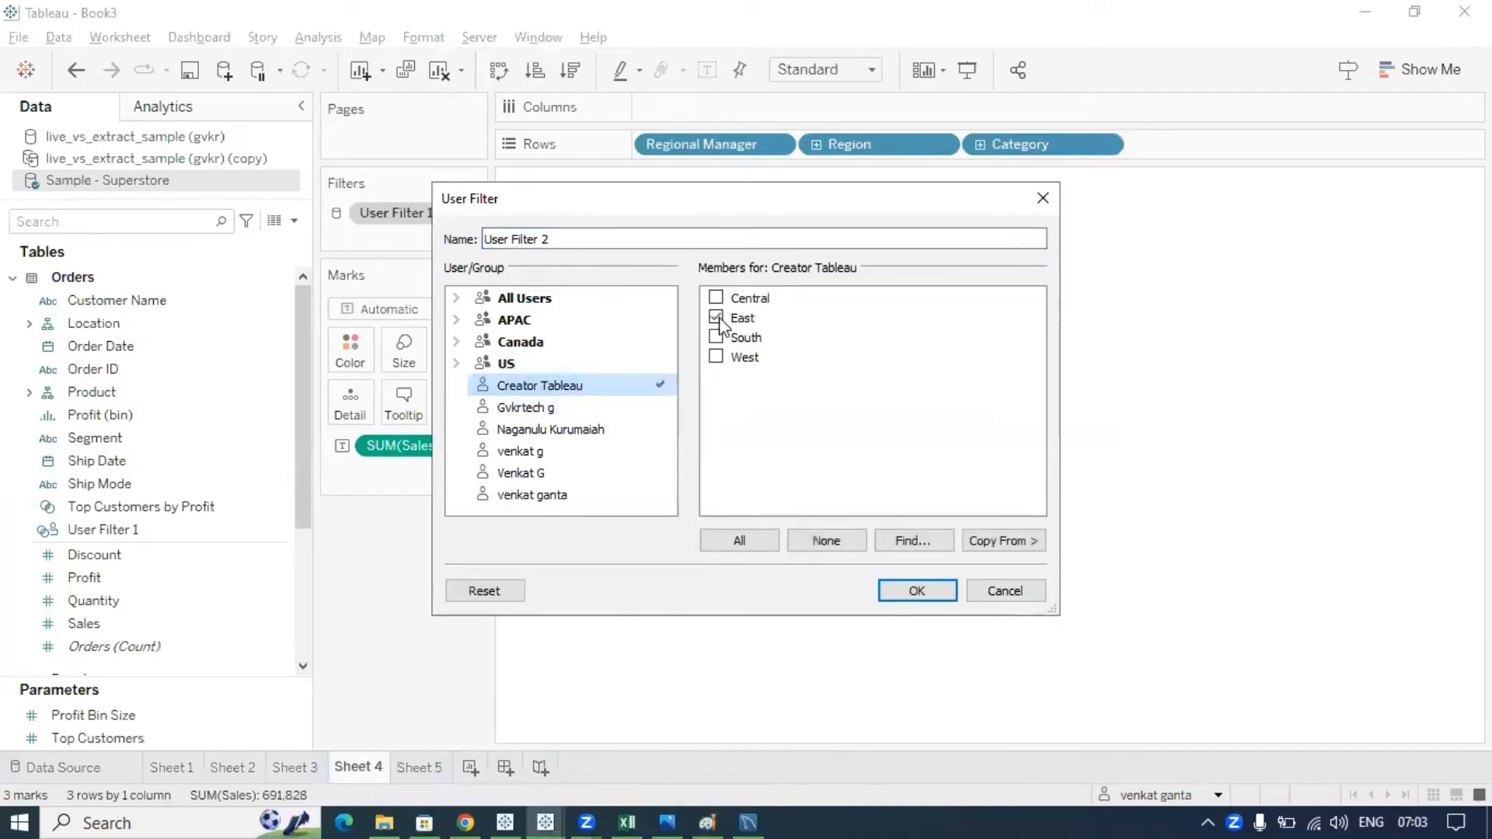
{"action": "left_click", "coordinate": [548, 419]}
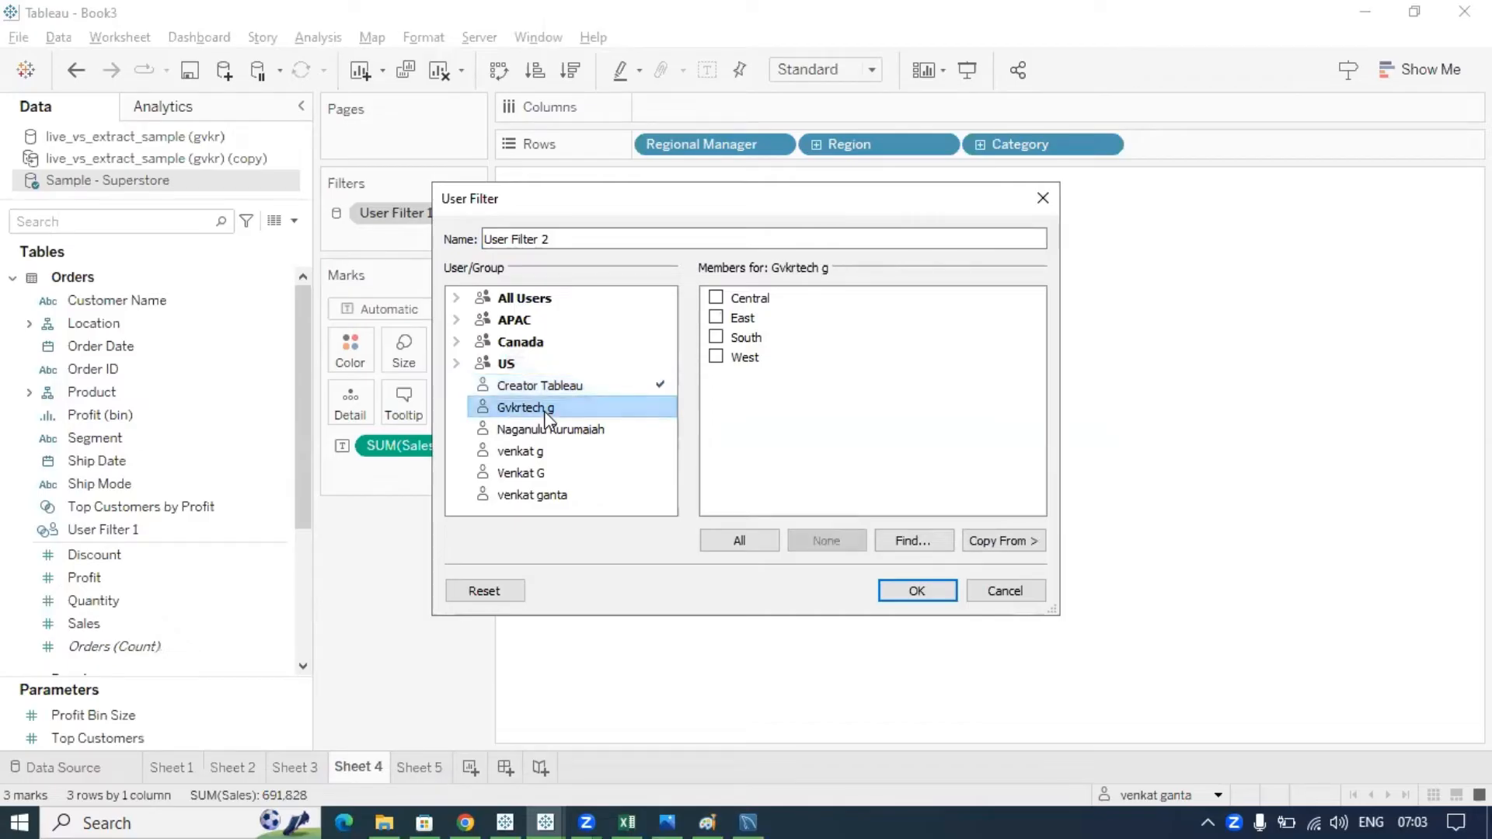
{"action": "left_click", "coordinate": [716, 319]}
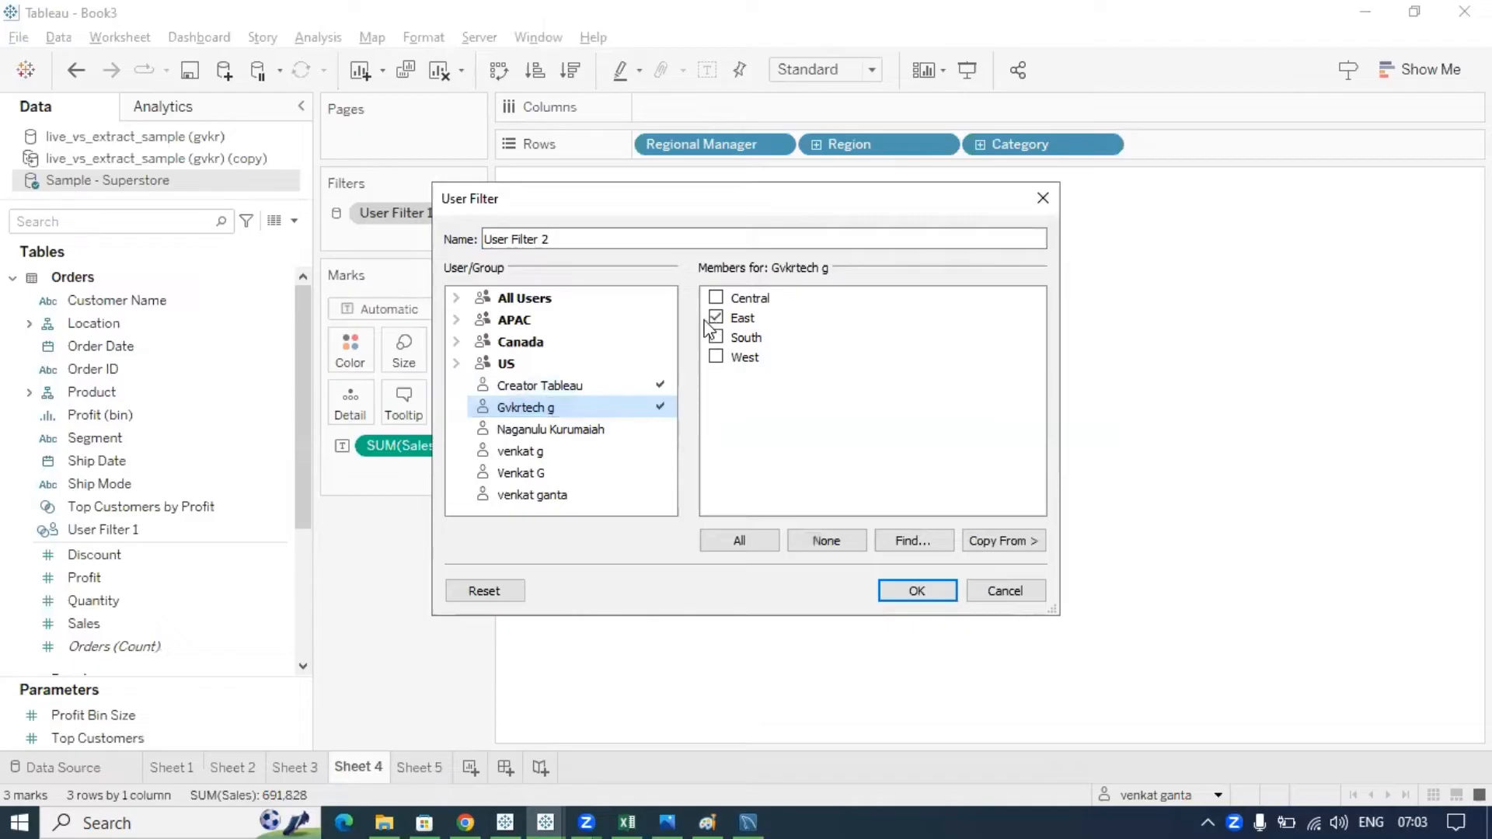
{"action": "left_click", "coordinate": [542, 452], "text": "ctrl"}
{"action": "left_click", "coordinate": [540, 471], "text": "ctrl"}
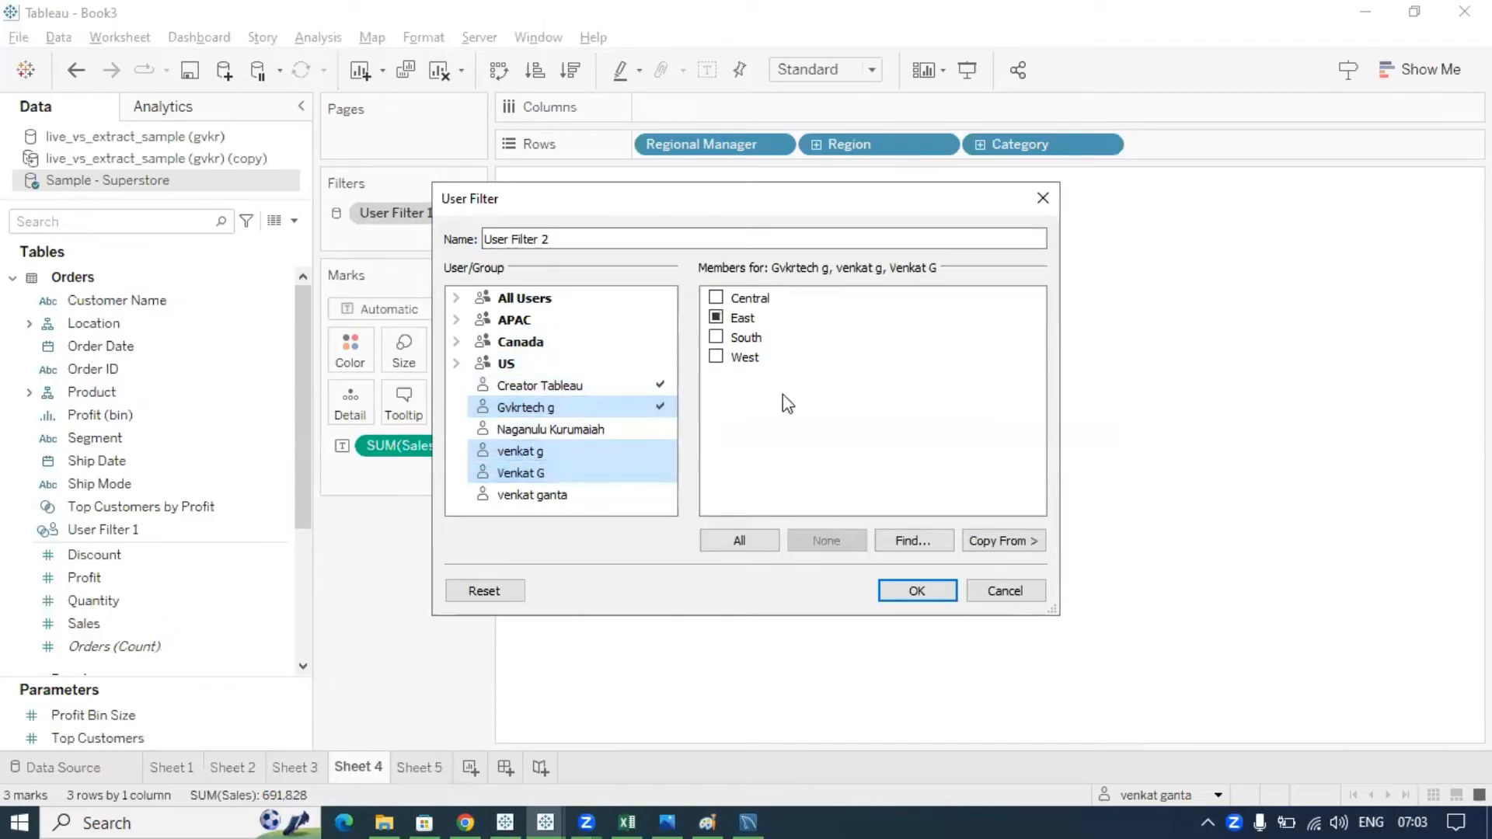
{"action": "left_click", "coordinate": [526, 381], "text": "ctrl"}
{"action": "left_click", "coordinate": [629, 419]}
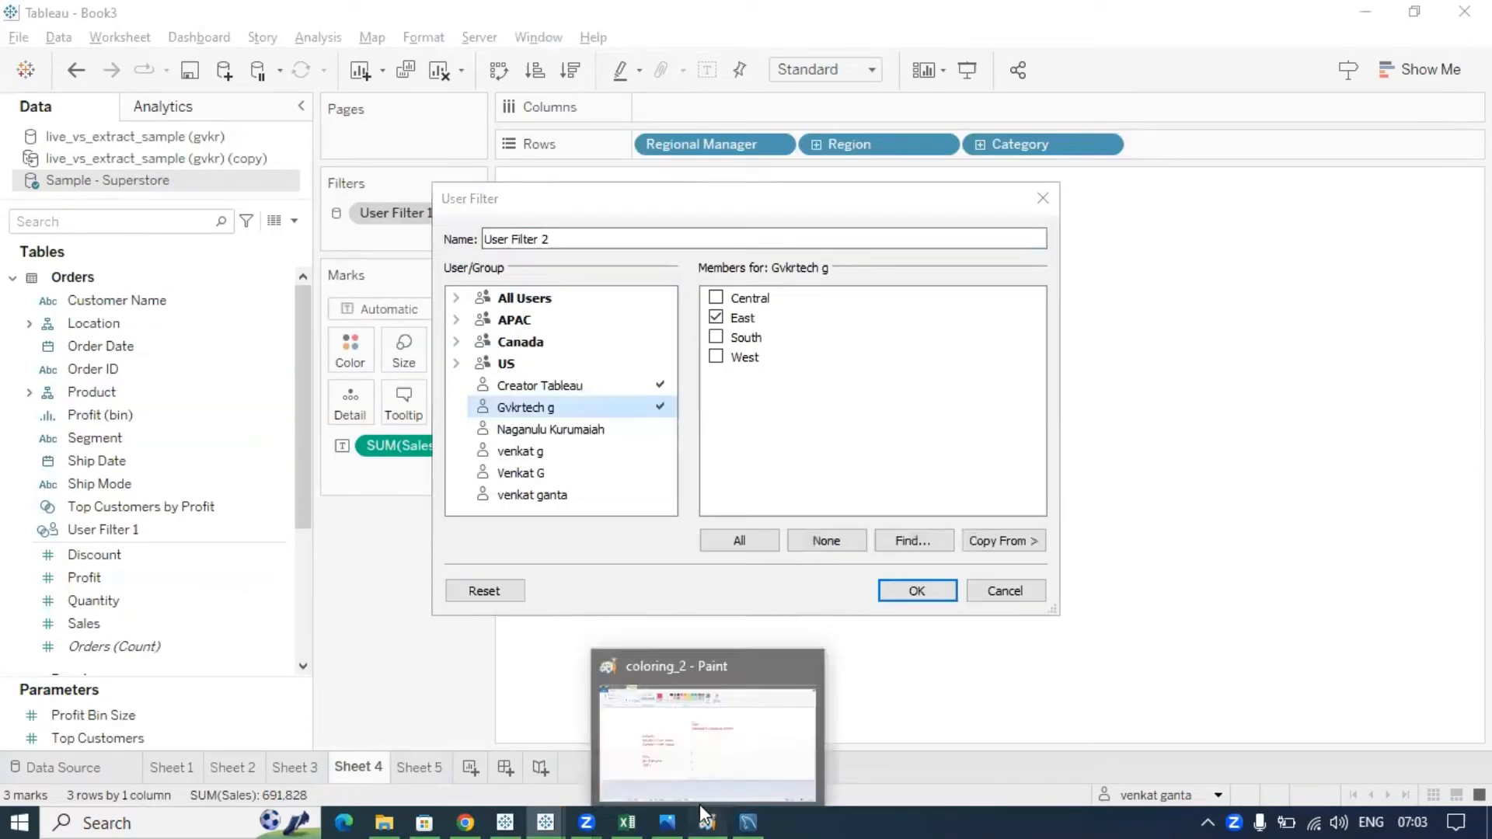
{"action": "left_click", "coordinate": [699, 808]}
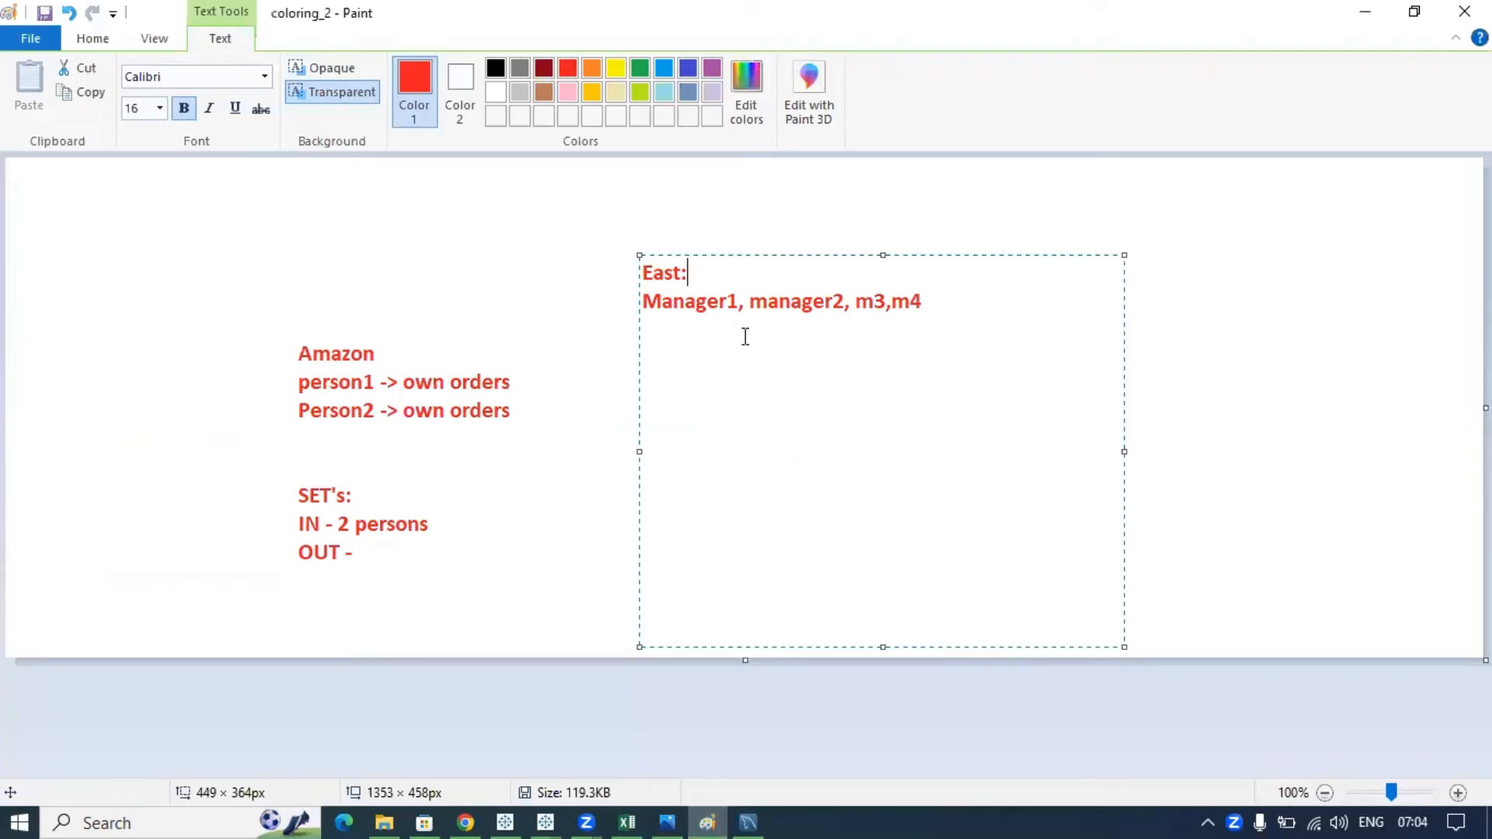
{"action": "mouse_move", "coordinate": [655, 287]}
{"action": "left_mouse_down"}
{"action": "mouse_move", "coordinate": [591, 331]}
{"action": "mouse_move", "coordinate": [901, 376]}
{"action": "mouse_move", "coordinate": [844, 290]}
{"action": "mouse_move", "coordinate": [655, 287]}
{"action": "left_mouse_up"}
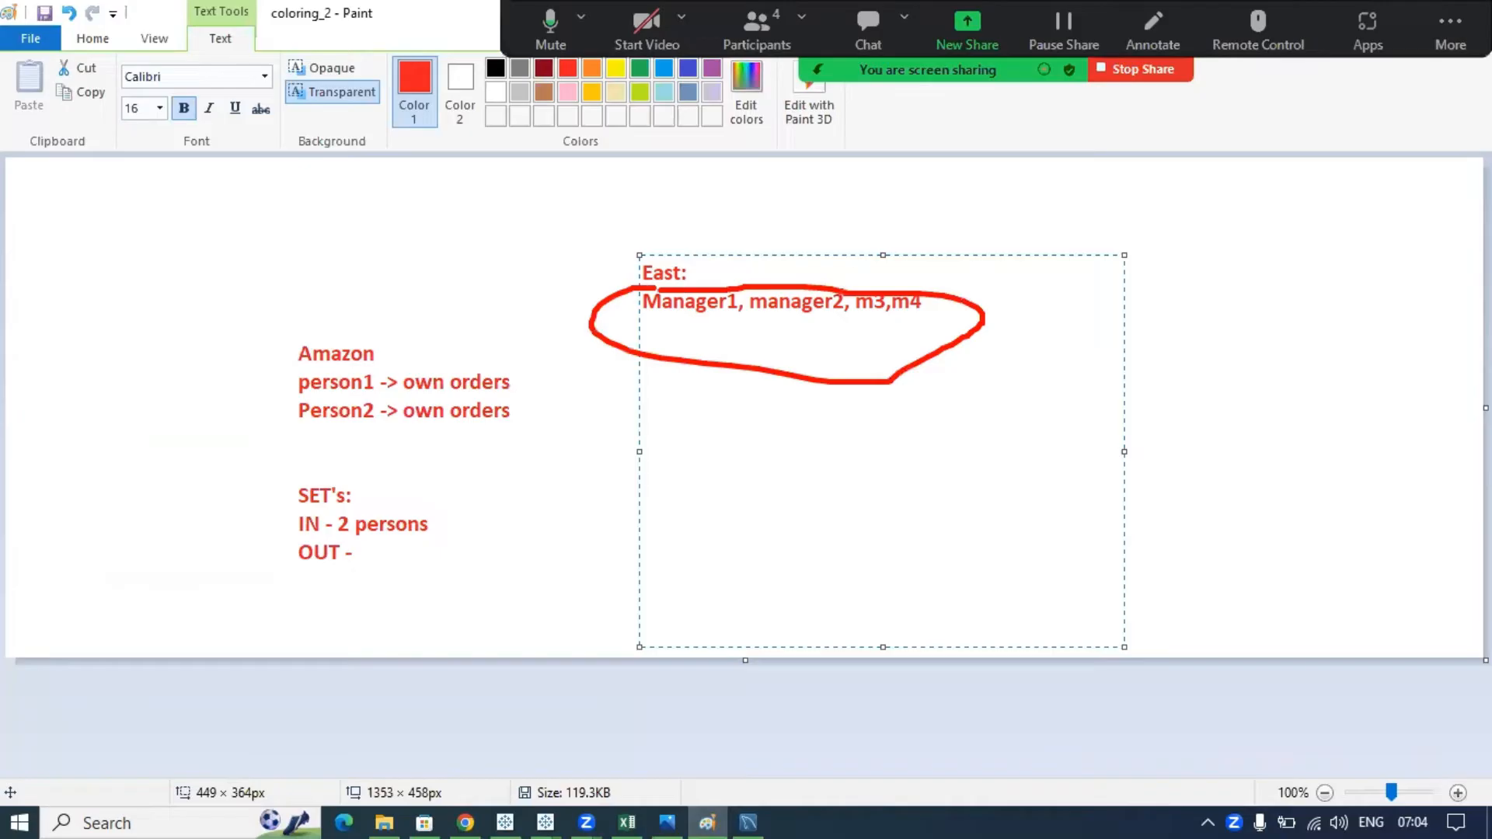
{"action": "mouse_move", "coordinate": [806, 365]}
{"action": "left_mouse_down"}
{"action": "mouse_move", "coordinate": [813, 437]}
{"action": "mouse_move", "coordinate": [829, 427]}
{"action": "left_mouse_up"}
{"action": "mouse_move", "coordinate": [816, 503]}
{"action": "left_mouse_down"}
{"action": "mouse_move", "coordinate": [784, 505]}
{"action": "mouse_move", "coordinate": [826, 547]}
{"action": "mouse_move", "coordinate": [868, 510]}
{"action": "mouse_move", "coordinate": [879, 545]}
{"action": "left_mouse_up"}
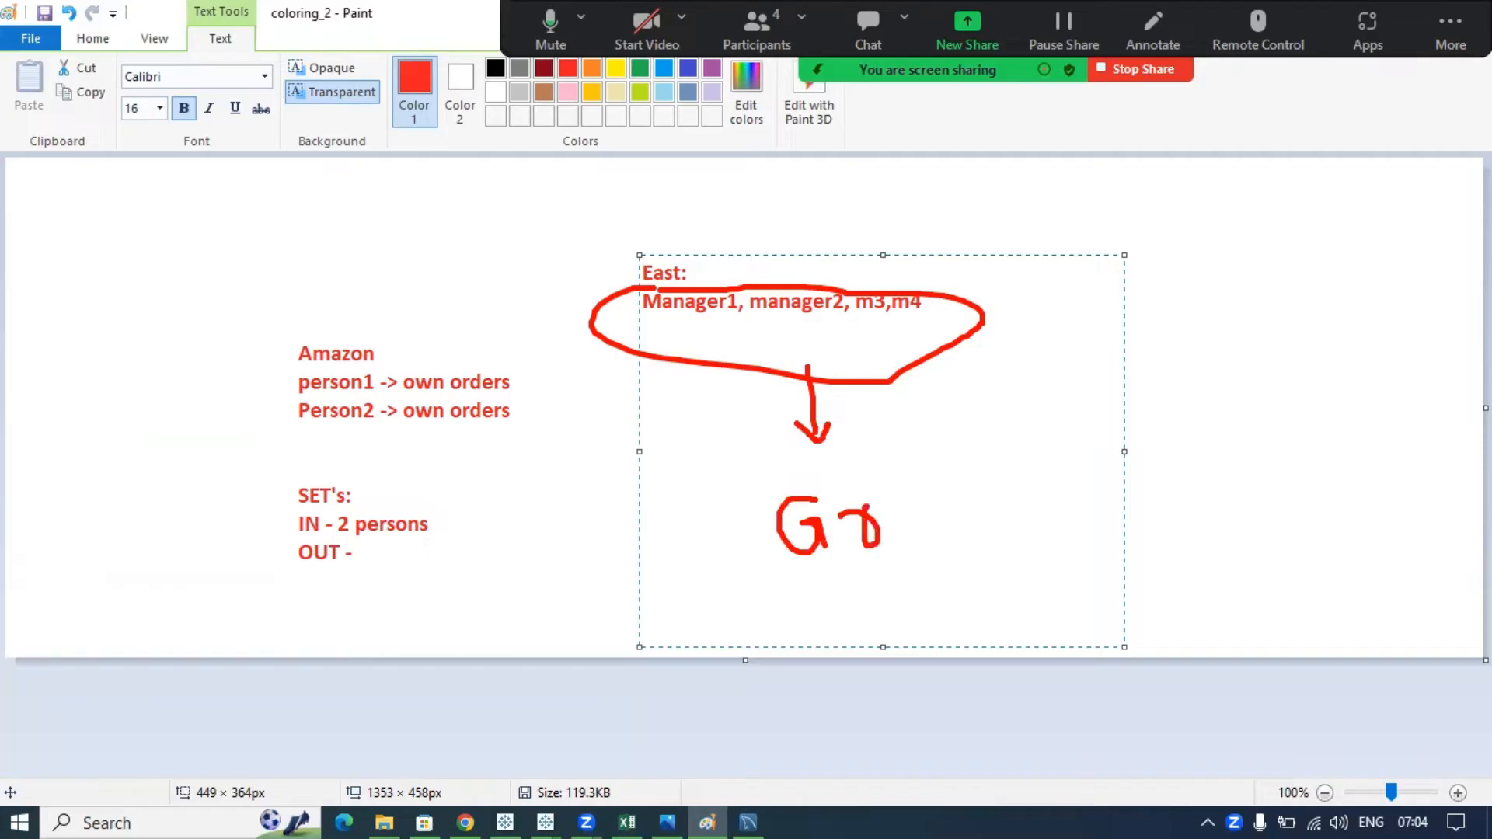
{"action": "mouse_move", "coordinate": [910, 483]}
{"action": "left_mouse_down"}
{"action": "mouse_move", "coordinate": [895, 513]}
{"action": "mouse_move", "coordinate": [911, 491]}
{"action": "left_mouse_up"}
{"action": "mouse_move", "coordinate": [991, 451]}
{"action": "left_mouse_down"}
{"action": "mouse_move", "coordinate": [991, 532]}
{"action": "mouse_move", "coordinate": [1002, 450]}
{"action": "mouse_move", "coordinate": [993, 473]}
{"action": "mouse_move", "coordinate": [1088, 463]}
{"action": "mouse_move", "coordinate": [1103, 488]}
{"action": "left_mouse_up"}
{"action": "mouse_move", "coordinate": [1043, 357]}
{"action": "left_mouse_down"}
{"action": "mouse_move", "coordinate": [1090, 367]}
{"action": "mouse_move", "coordinate": [1063, 381]}
{"action": "left_mouse_up"}
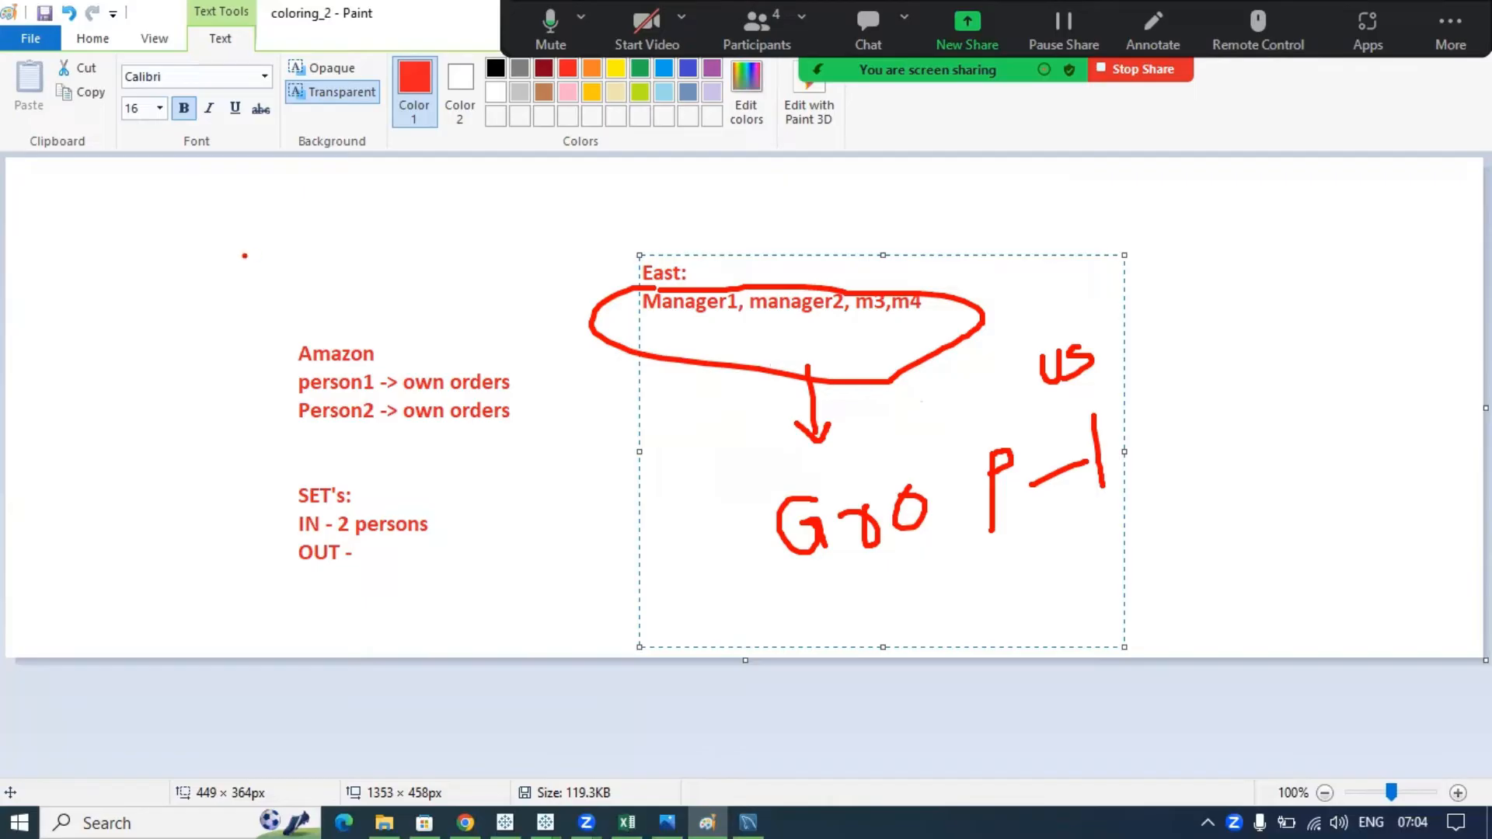
{"action": "mouse_move", "coordinate": [244, 256]}
{"action": "left_mouse_down"}
{"action": "mouse_move", "coordinate": [233, 330]}
{"action": "mouse_move", "coordinate": [270, 349]}
{"action": "left_mouse_up"}
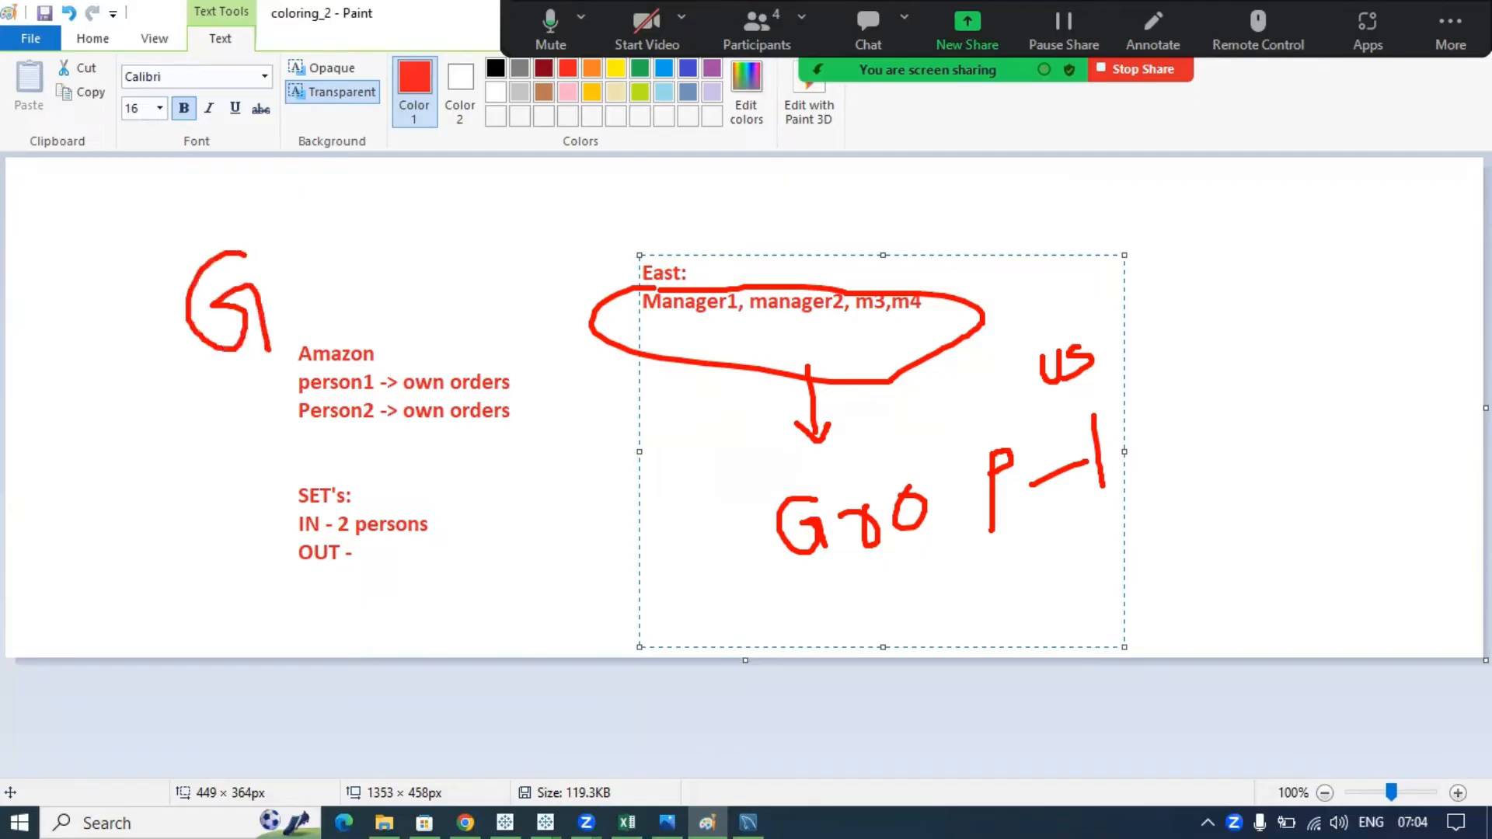
{"action": "mouse_move", "coordinate": [272, 298]}
{"action": "left_mouse_down"}
{"action": "mouse_move", "coordinate": [352, 266]}
{"action": "mouse_move", "coordinate": [328, 264]}
{"action": "mouse_move", "coordinate": [340, 295]}
{"action": "left_mouse_up"}
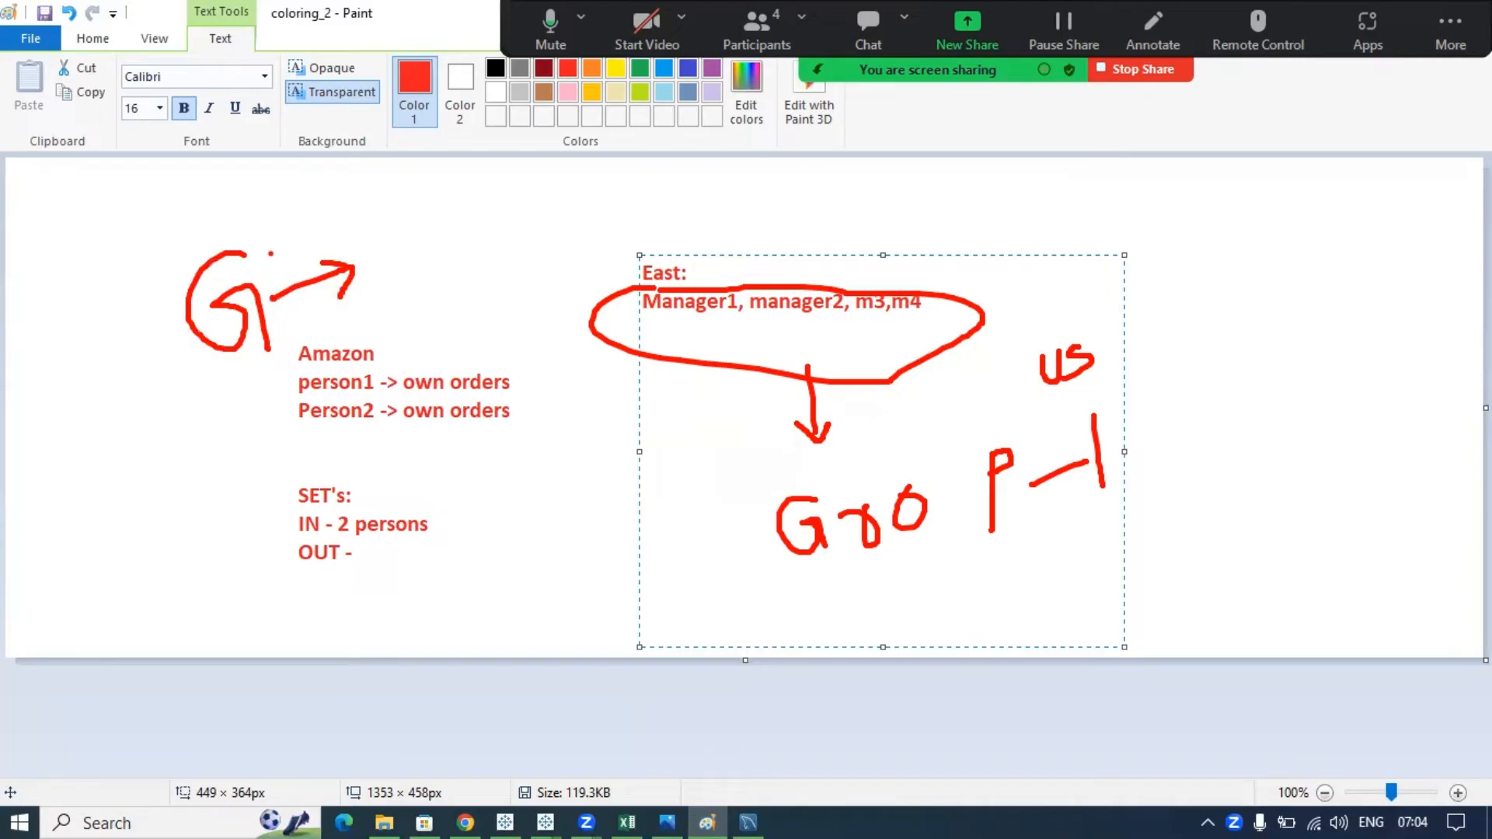
{"action": "left_click_drag", "start_coordinate": [367, 247], "coordinate": [432, 267]}
{"action": "left_click_drag", "start_coordinate": [401, 322], "coordinate": [434, 325]}
{"action": "left_click_drag", "start_coordinate": [432, 301], "coordinate": [464, 319]}
{"action": "left_click_drag", "start_coordinate": [438, 371], "coordinate": [483, 358]}
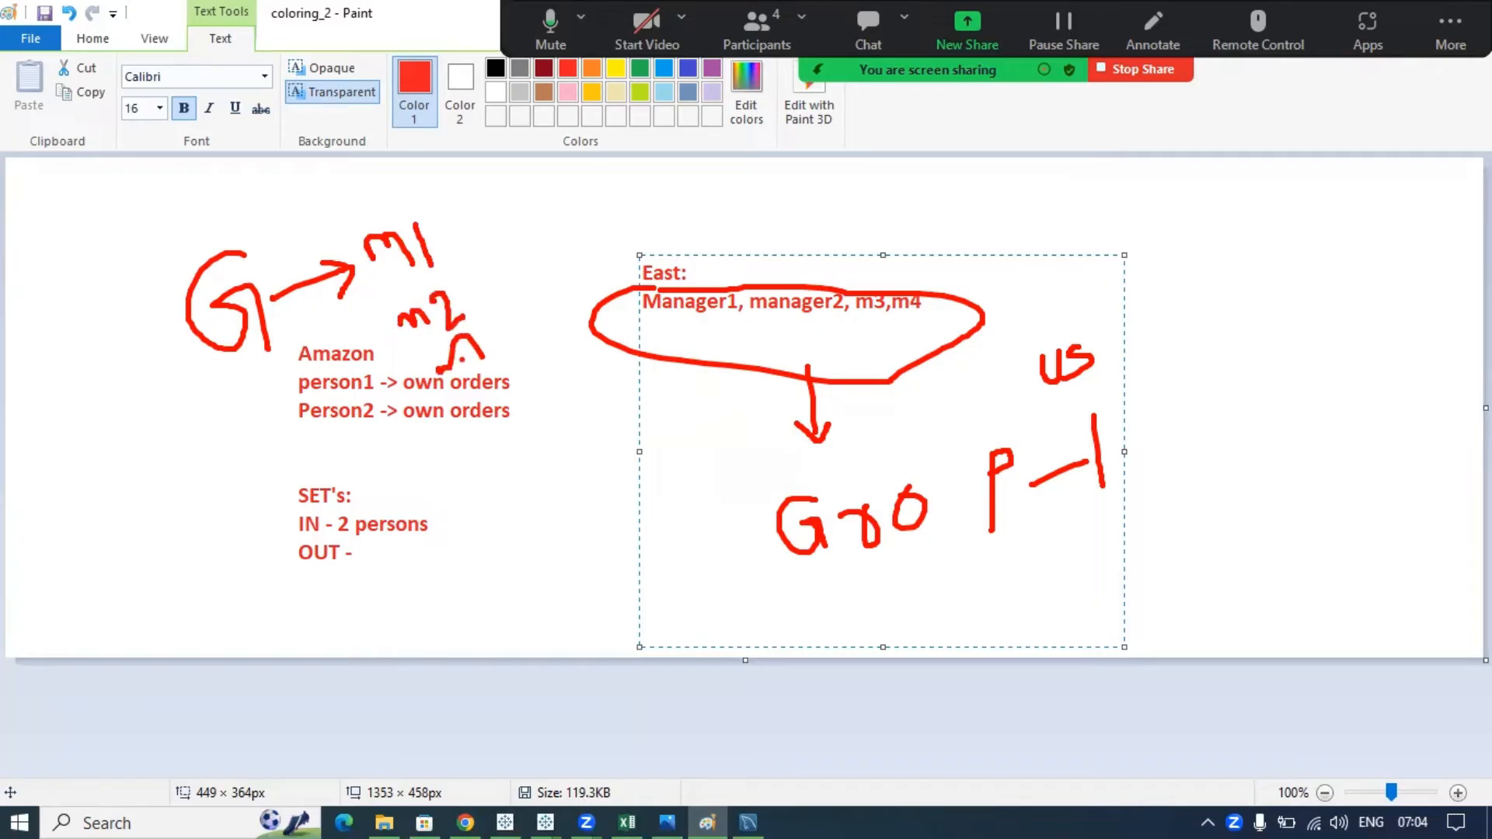
{"action": "key", "text": "Escape"}
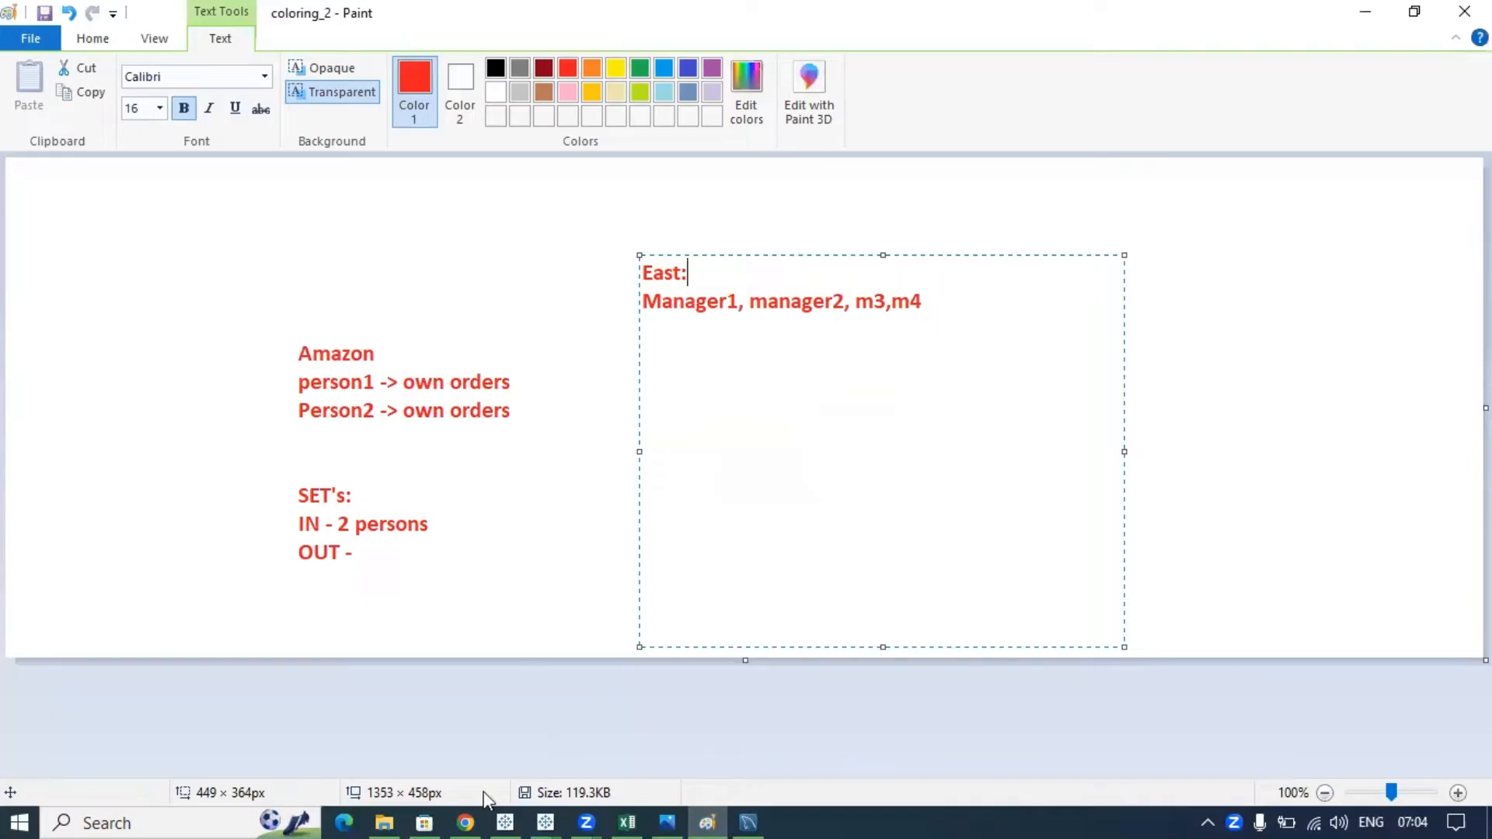
- Sign in to Tableau Cloud with the account e-mail and password, letting Chrome save the password
{"action": "left_click", "coordinate": [459, 808]}
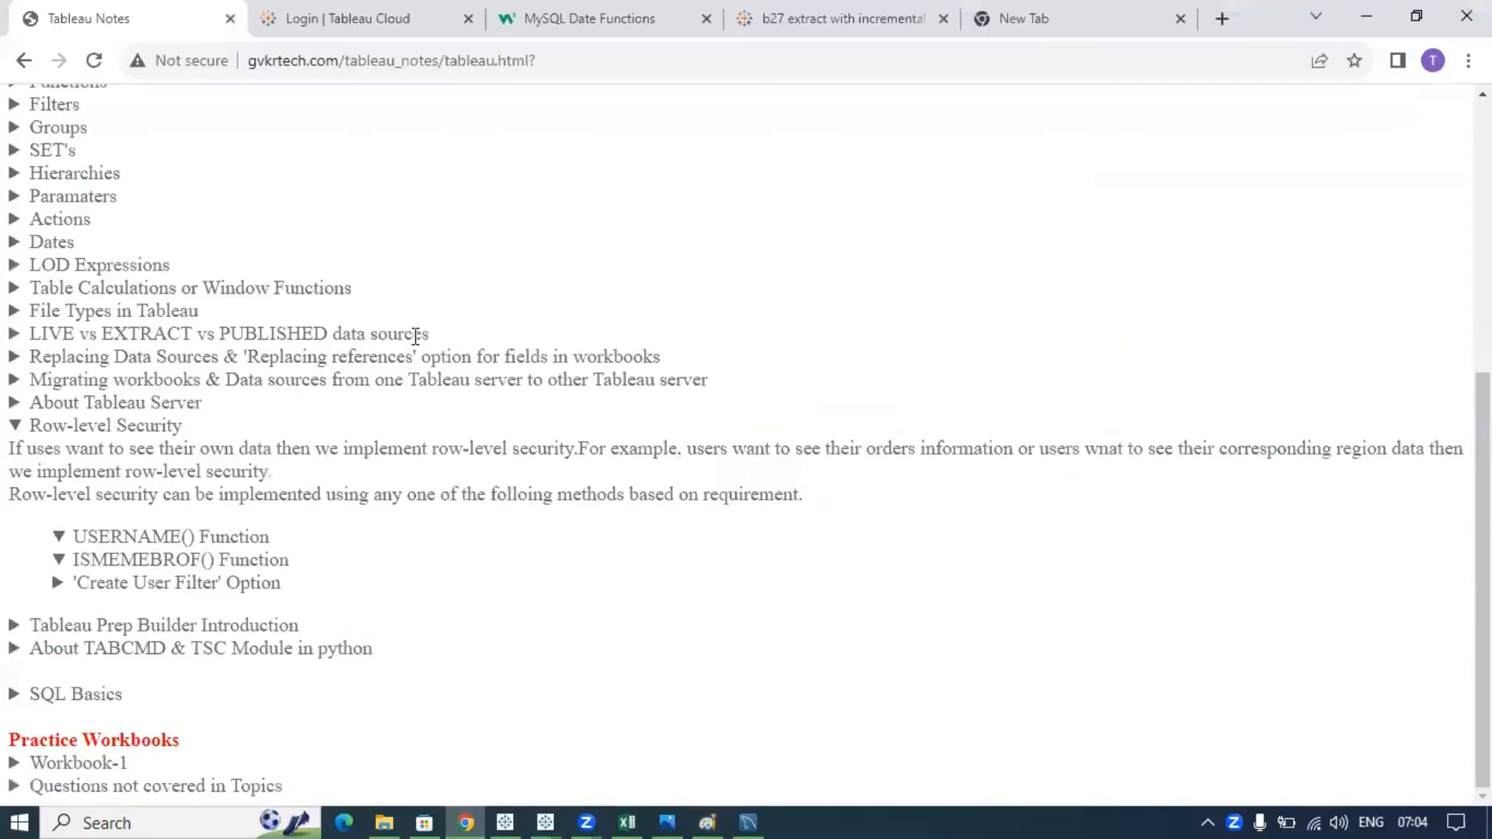
{"action": "left_click", "coordinate": [383, 28]}
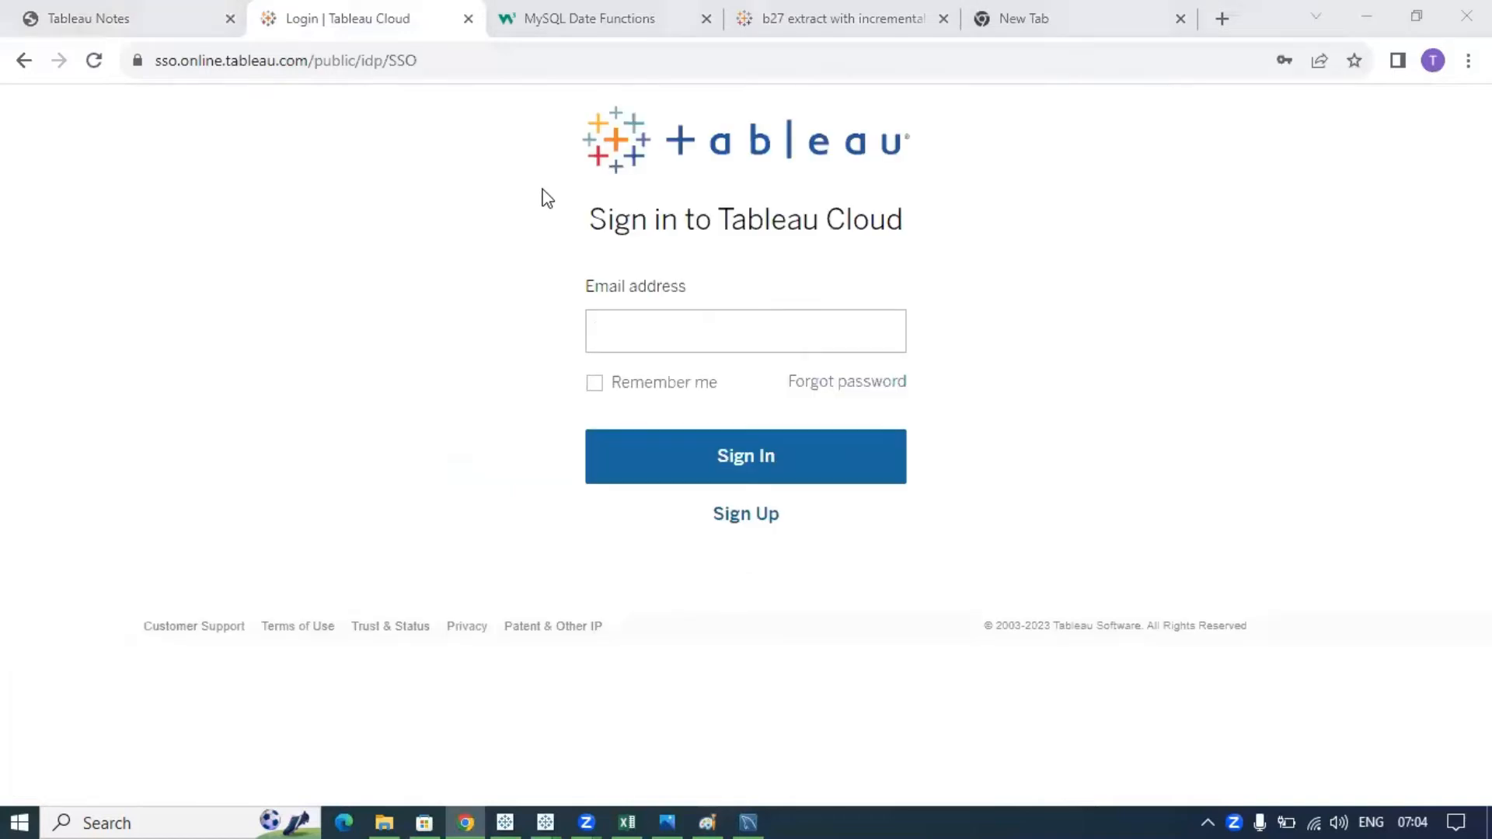
{"action": "left_click", "coordinate": [610, 332]}
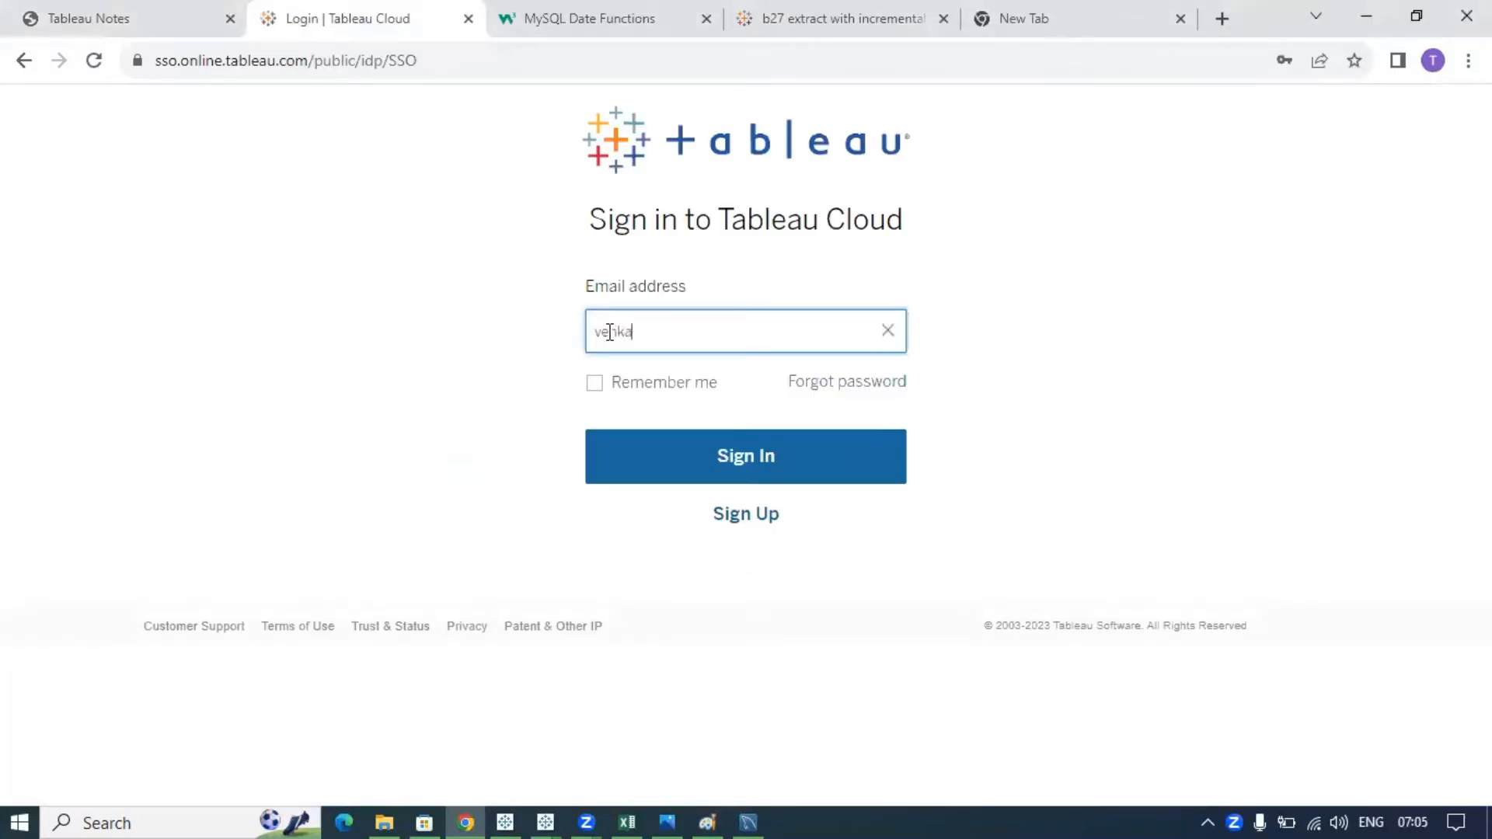
{"action": "key", "text": "Return"}
{"action": "type", "text": "*"}
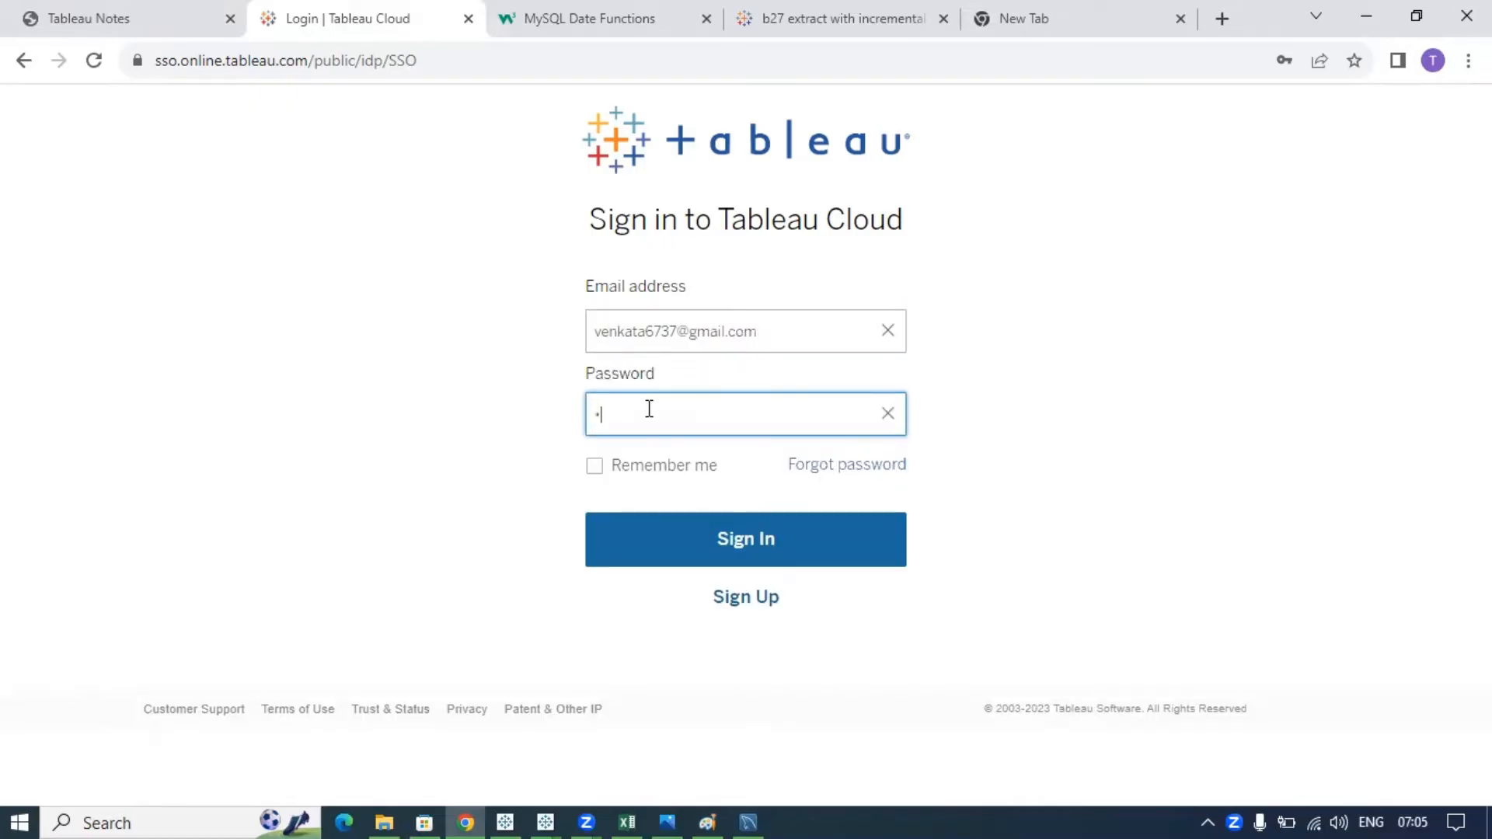
{"action": "type", "text": "****"}
{"action": "key", "text": "BackSpace"}
{"action": "key", "text": "BackSpace"}
{"action": "key", "text": "BackSpace"}
{"action": "key", "text": "BackSpace"}
{"action": "key", "text": "BackSpace"}
{"action": "type", "text": "*************"}
{"action": "key", "text": "Return"}
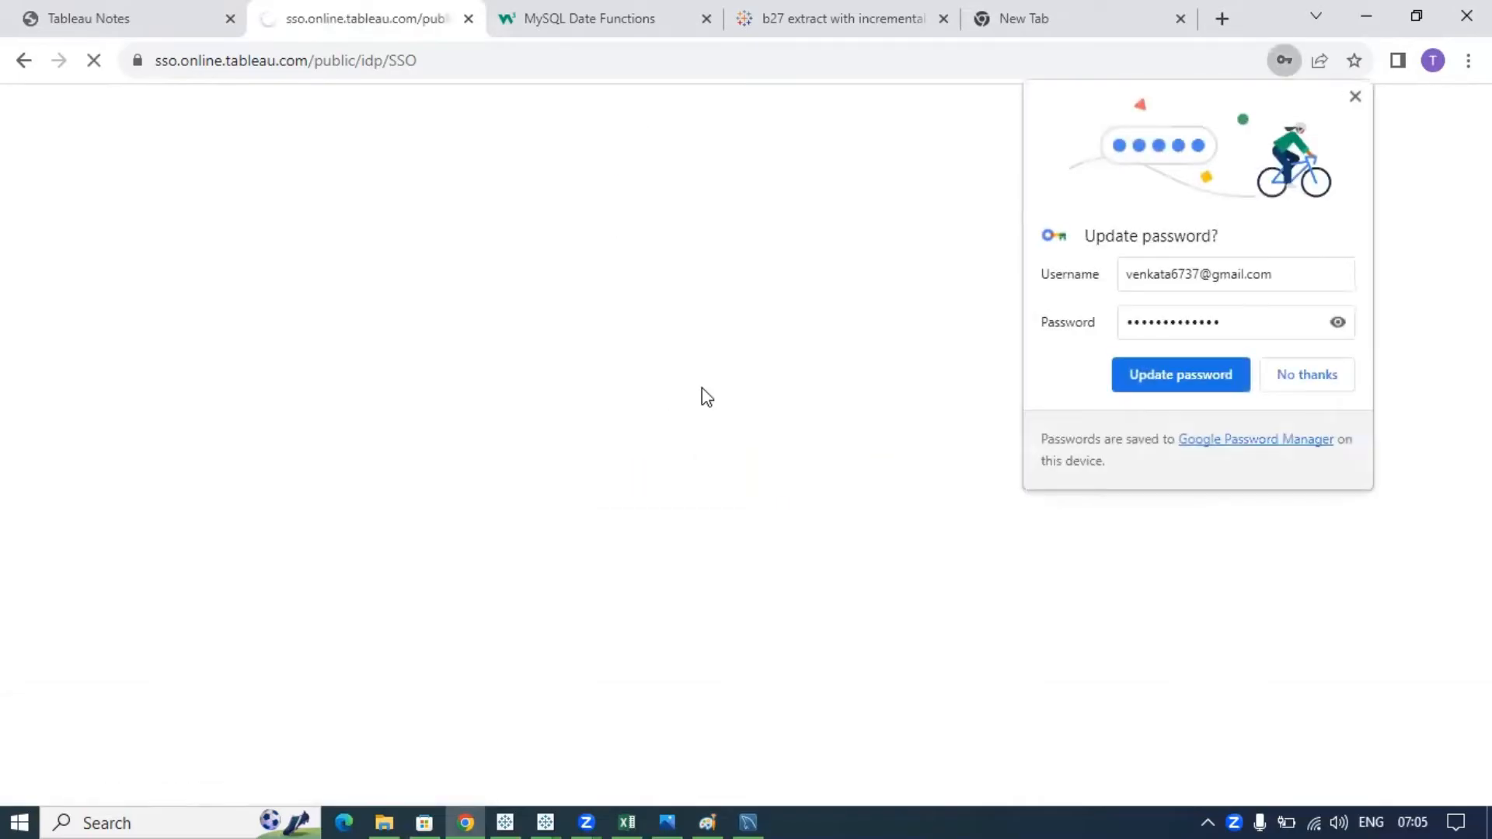
{"action": "left_click", "coordinate": [1206, 374]}
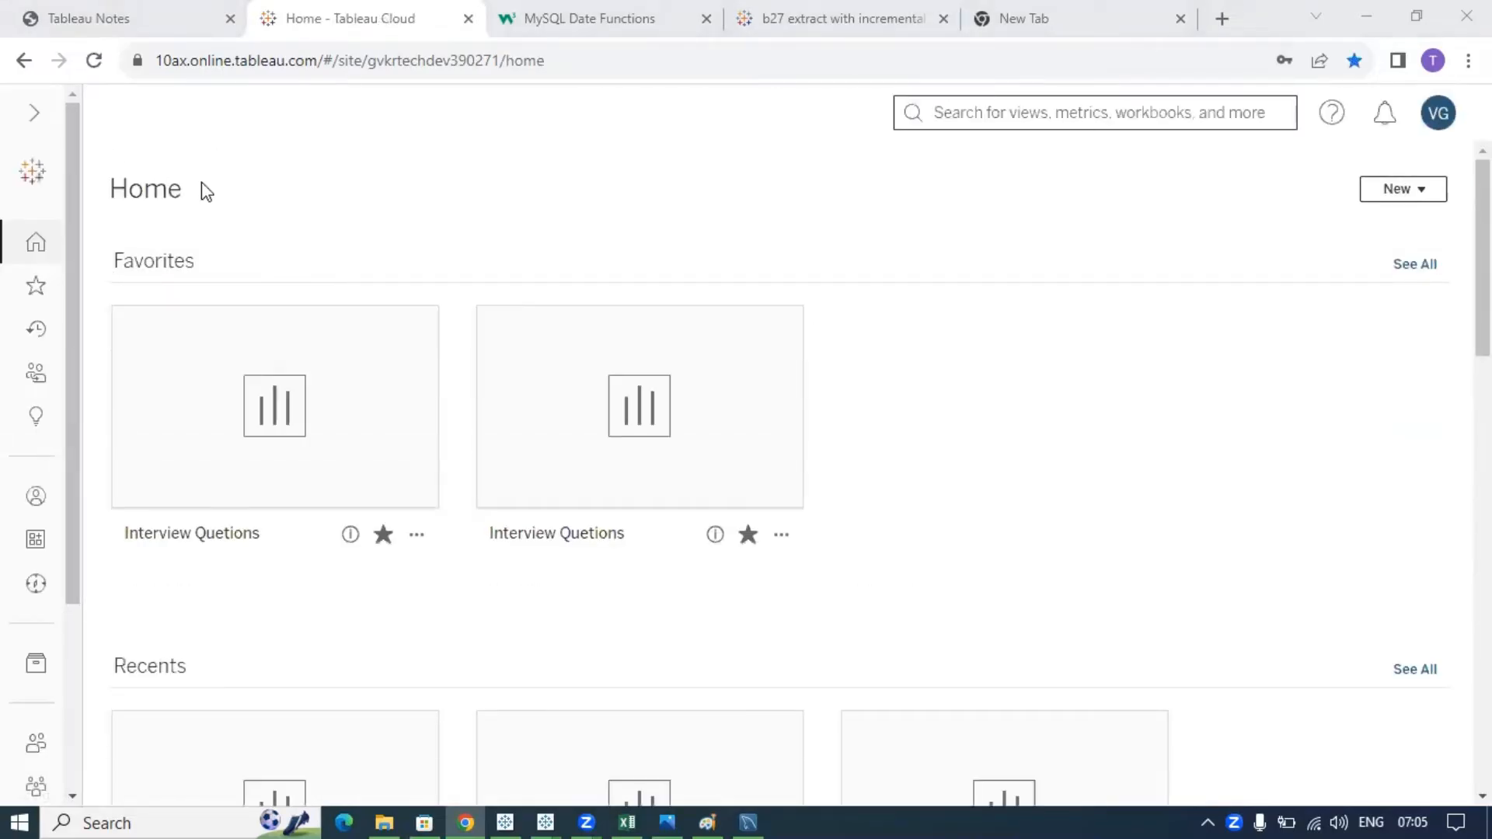
- Expand the Tableau Cloud navigation sidebar and return to the MySQL Dates page in the next tab
{"action": "left_click", "coordinate": [36, 118]}
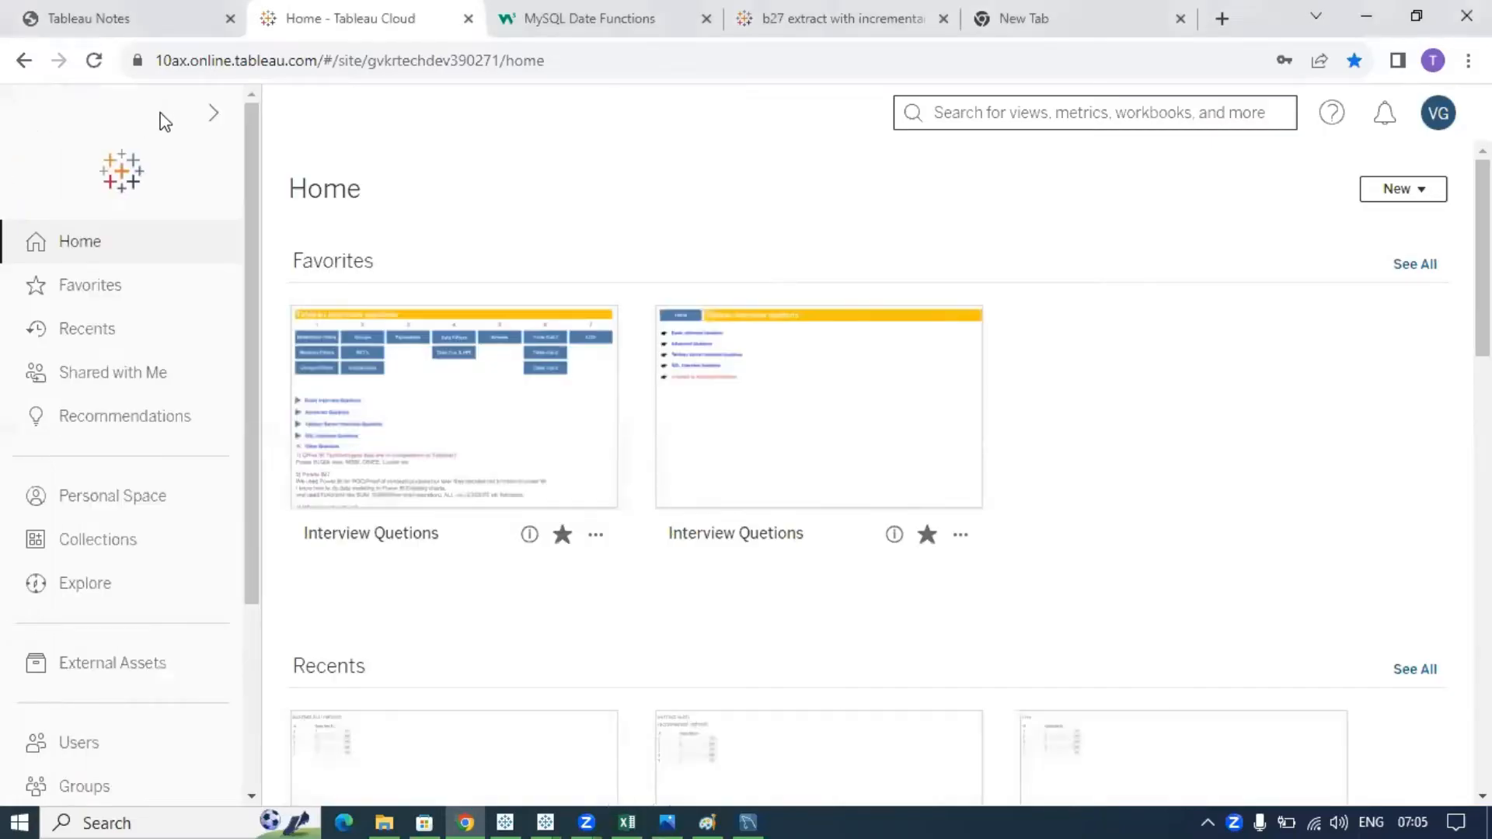
{"action": "key", "text": "ctrl+Tab"}
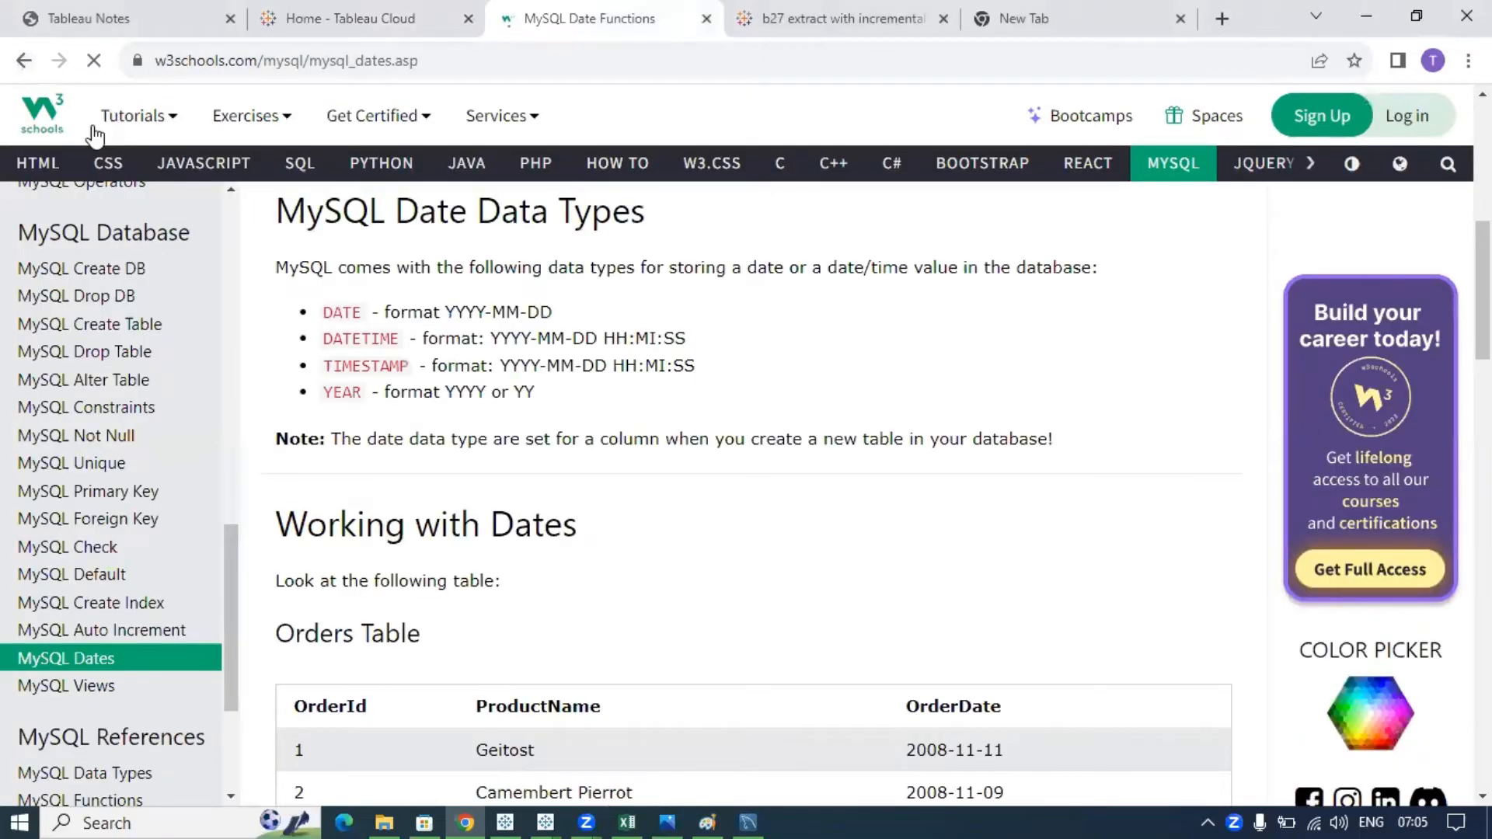
{"action": "key", "text": "alt+Left"}
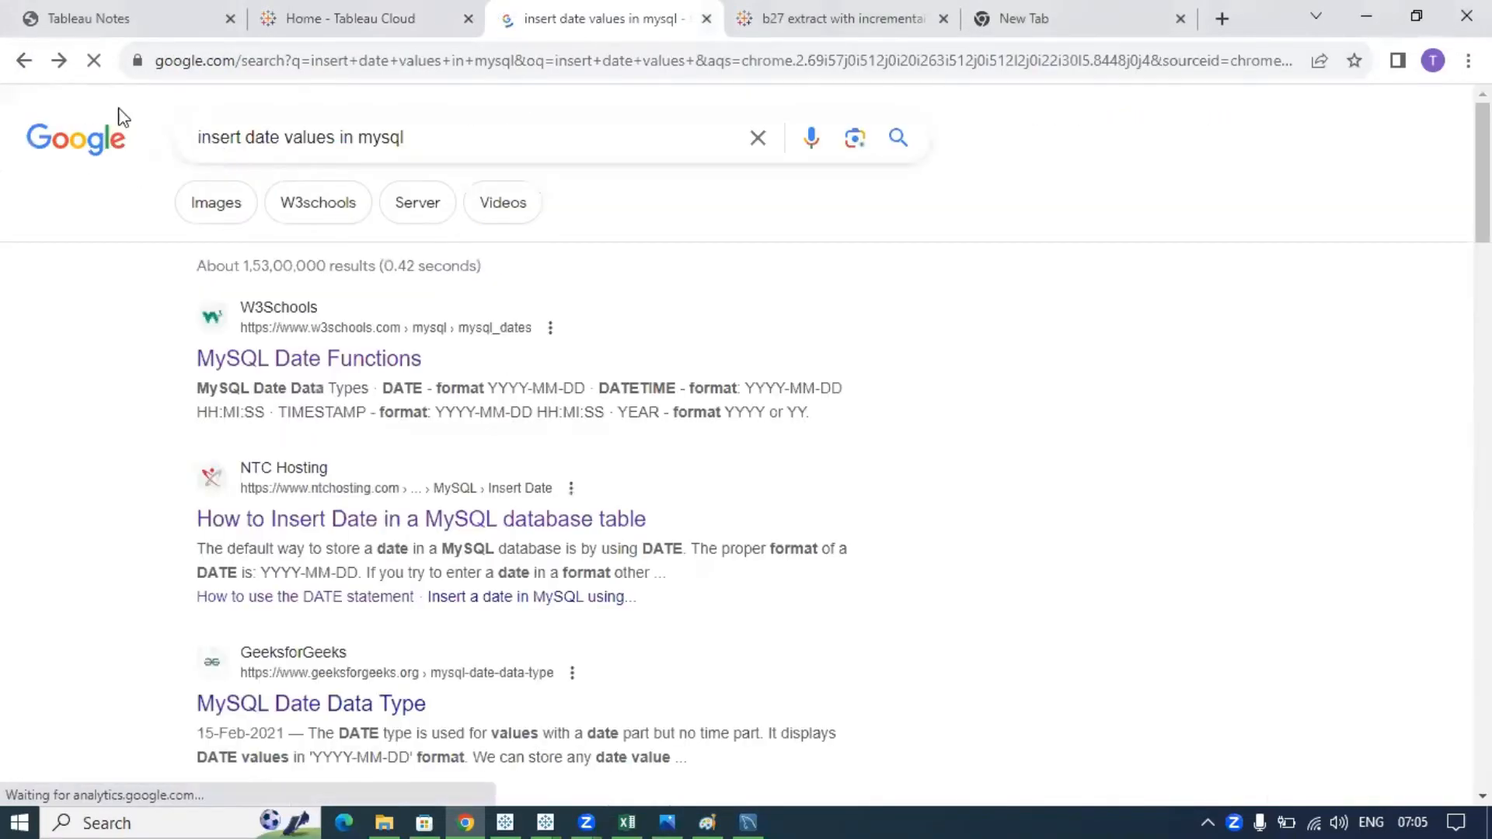
{"action": "left_click", "coordinate": [68, 61]}
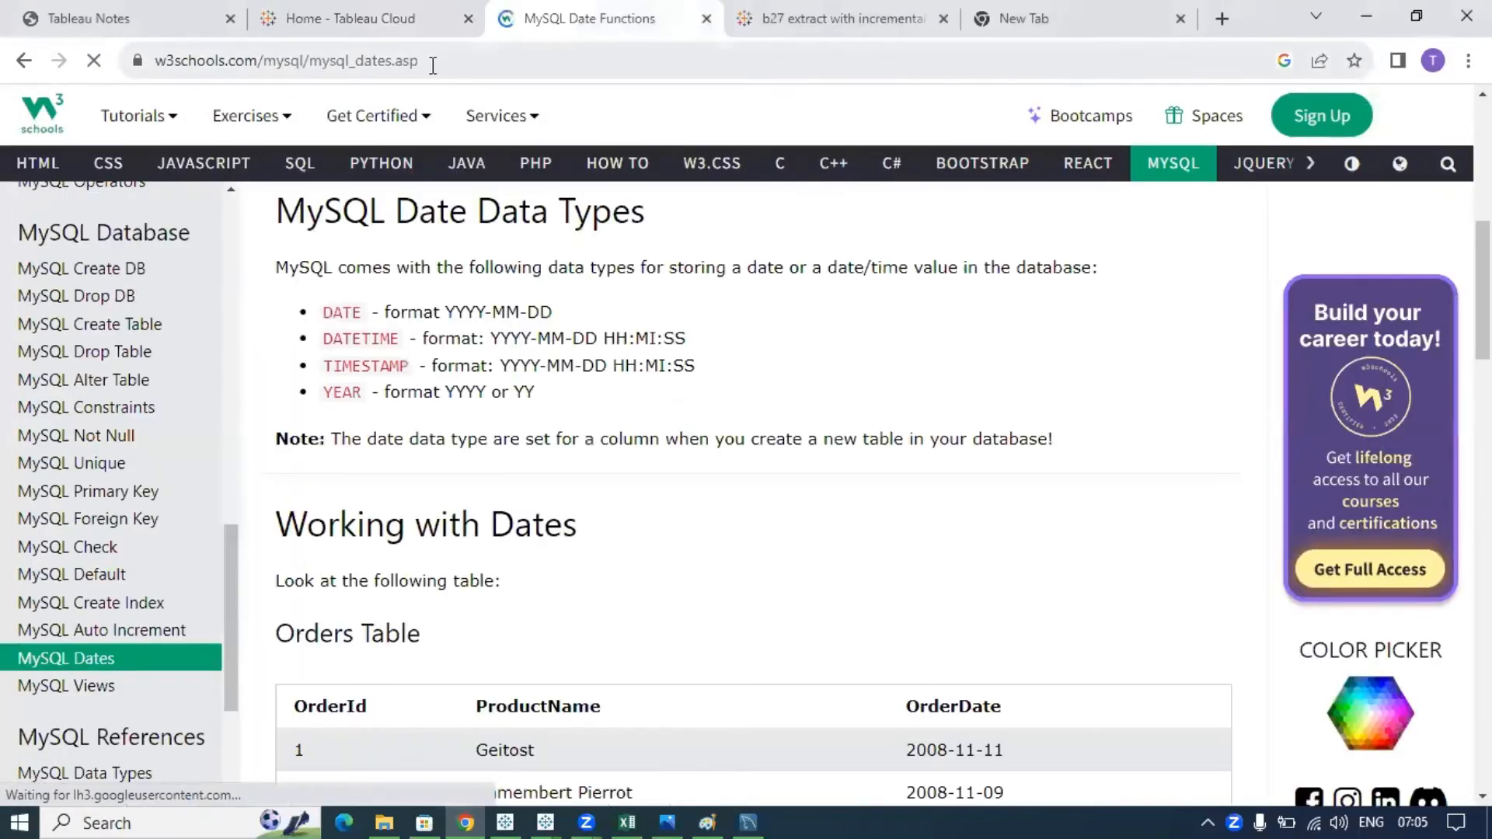
- Load the 10ax Tableau Cloud COVID analysis view in that tab, then go back to Home
{"action": "left_click", "coordinate": [433, 65]}
{"action": "type", "text": "10"}
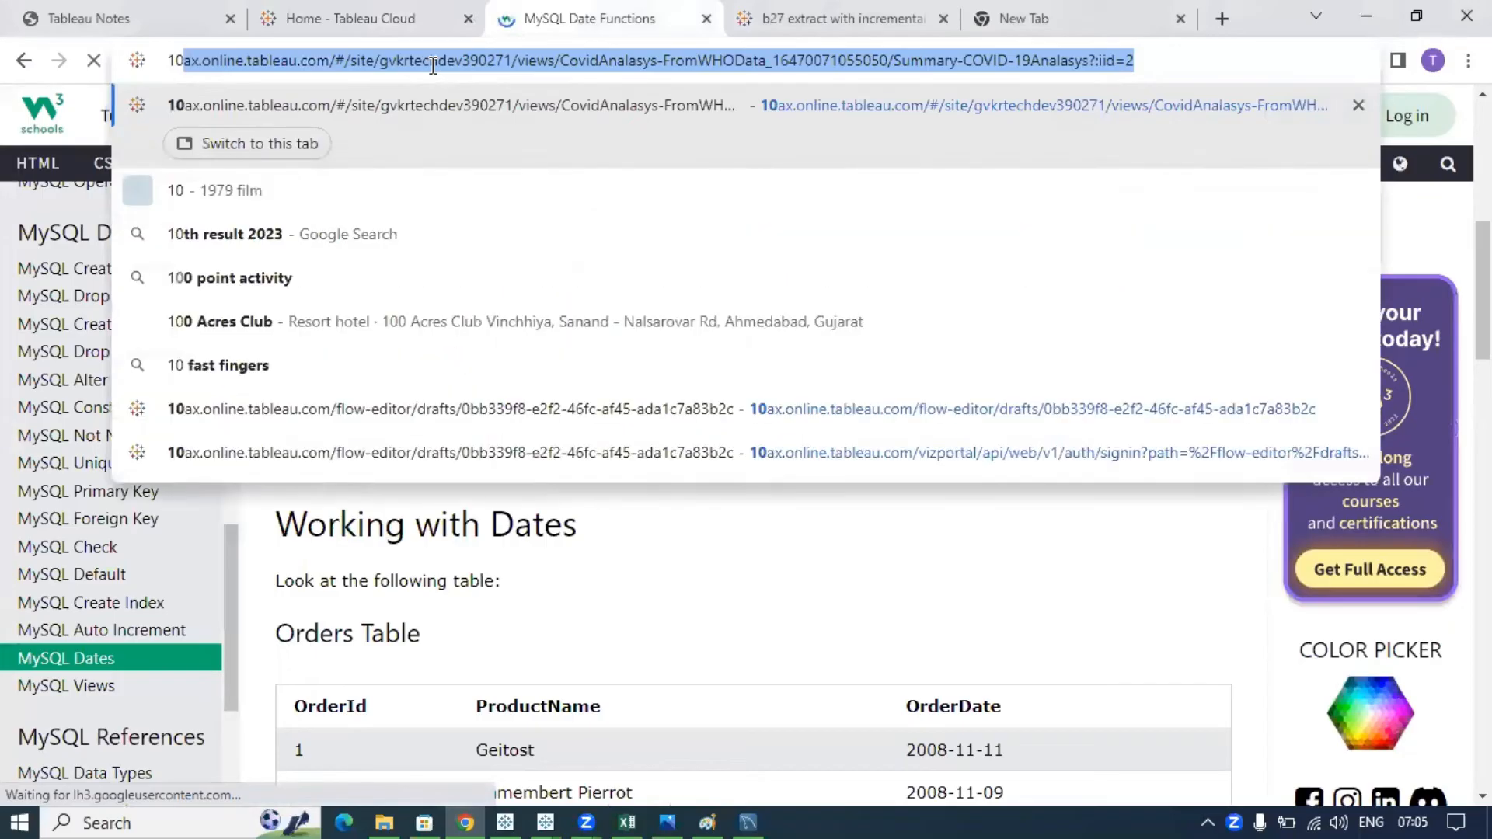
{"action": "key", "text": "Return"}
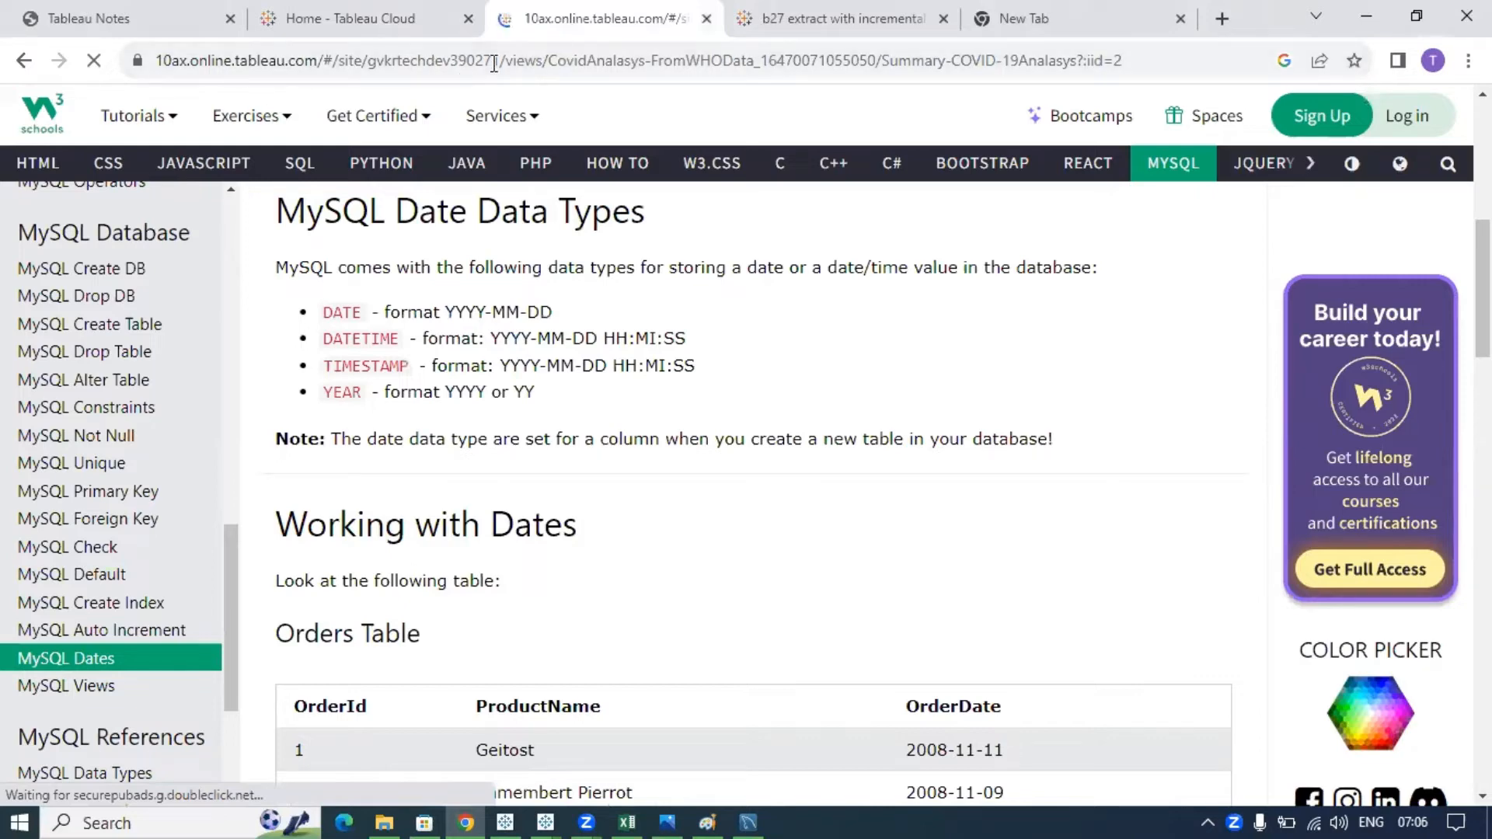
{"action": "left_click", "coordinate": [383, 25]}
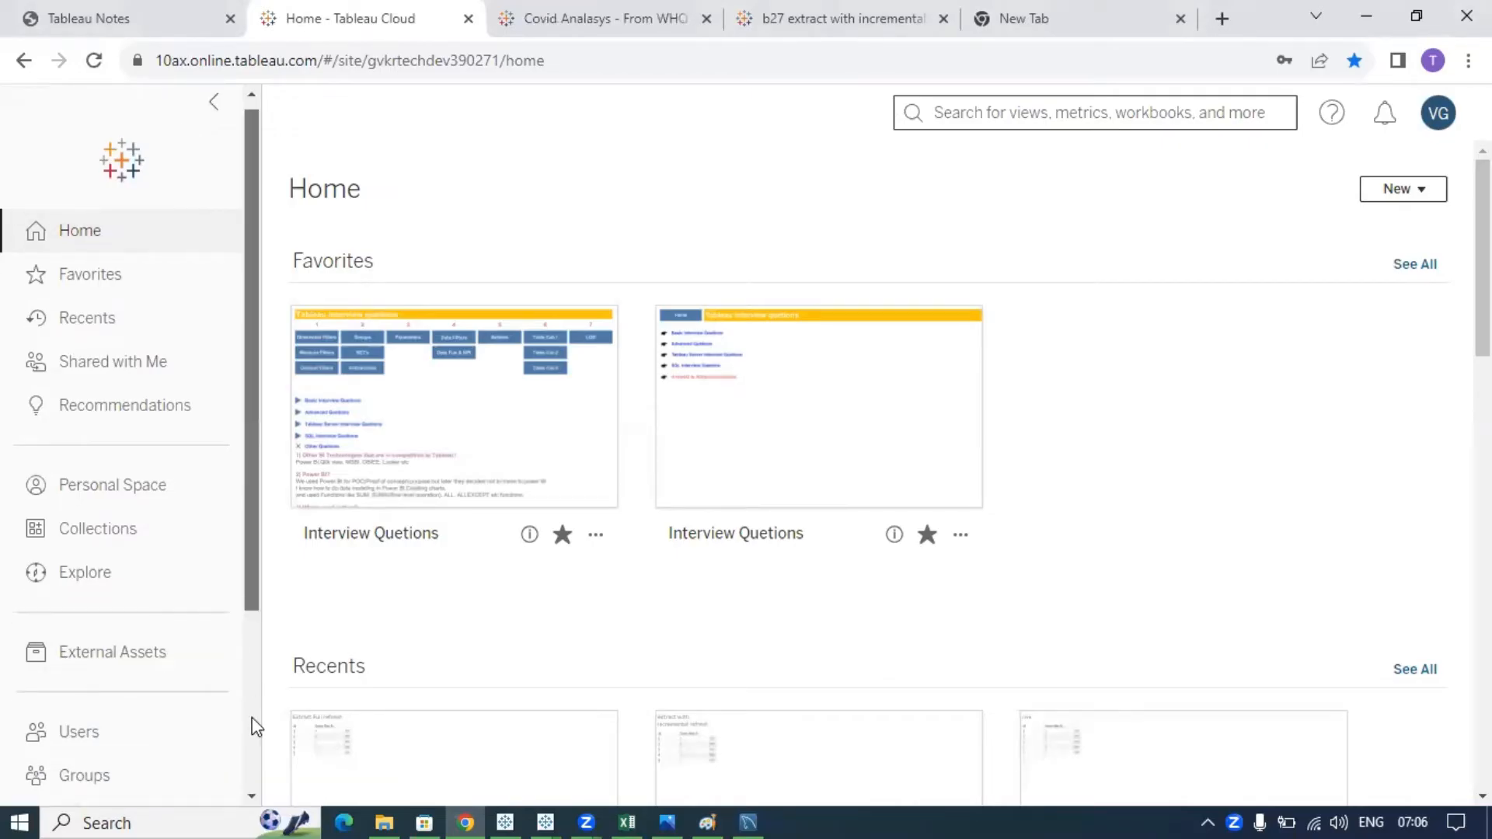
{"action": "scroll", "coordinate": [249, 719], "scroll_direction": "down", "scroll_amount": 2}
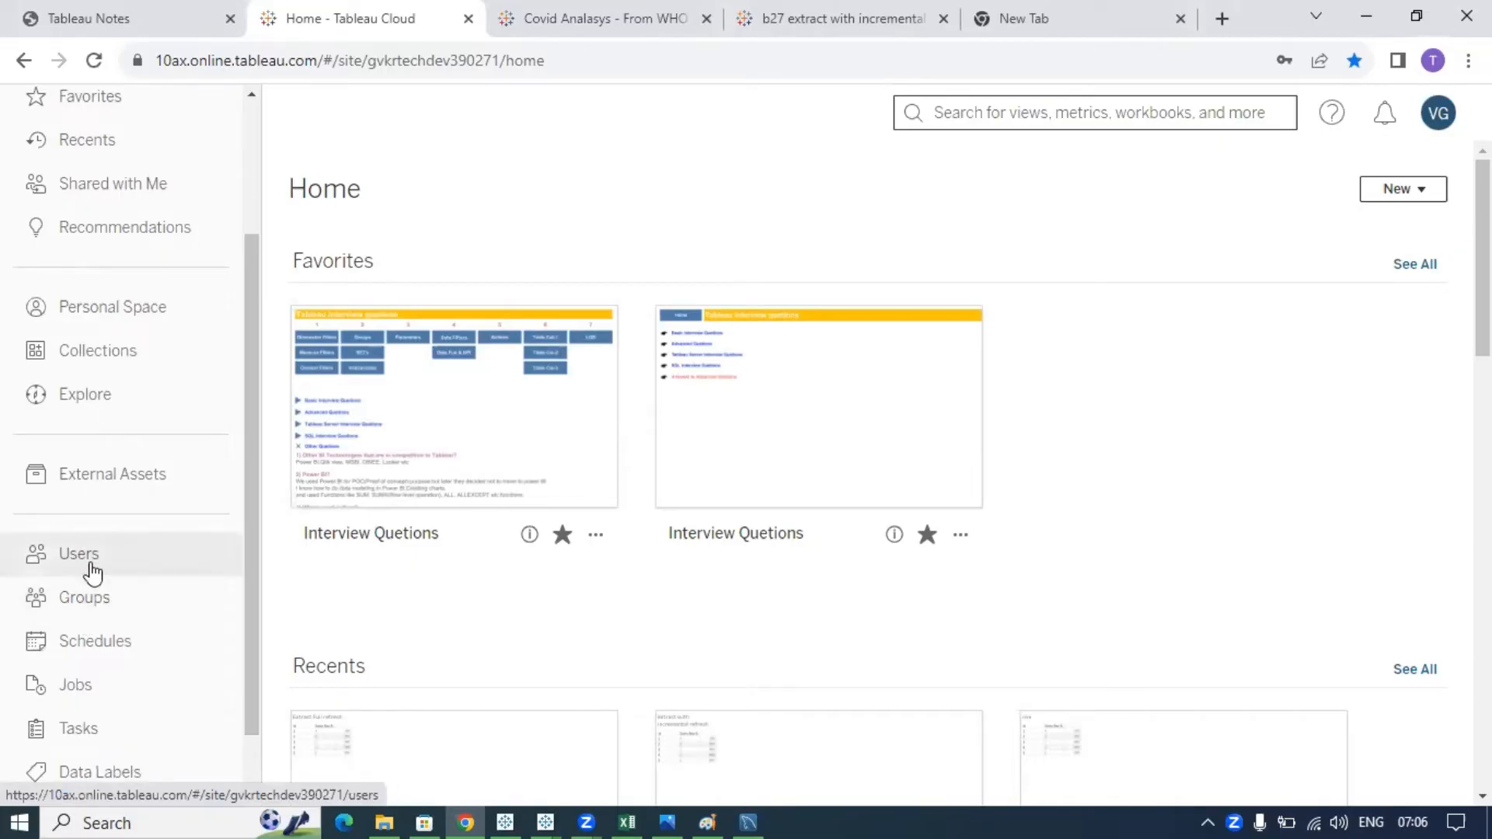
- Open the Users page and mark up the six-user count and list with the pen
{"action": "left_click", "coordinate": [92, 573]}
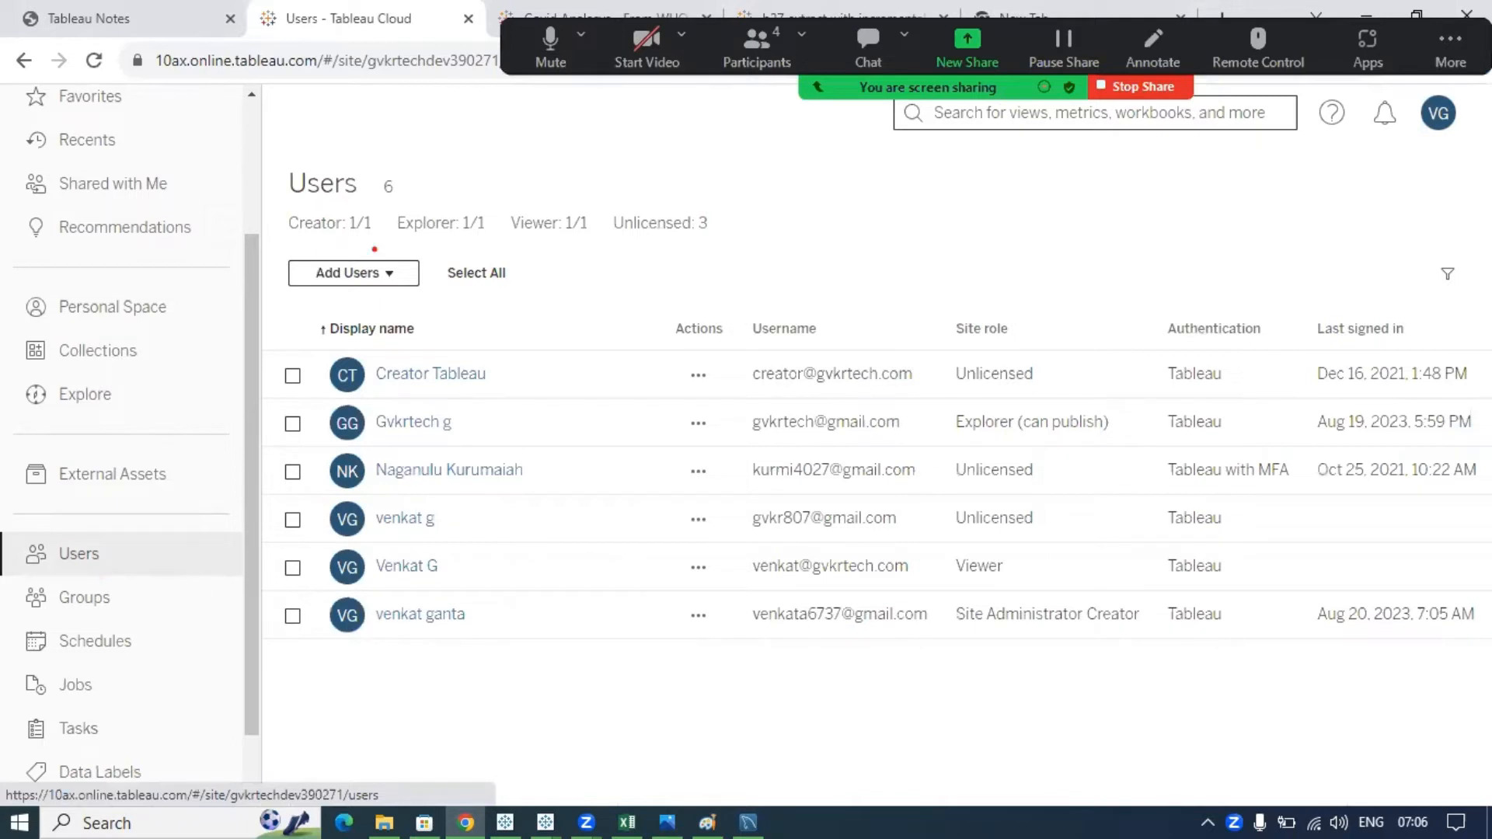
{"action": "left_click_drag", "start_coordinate": [326, 158], "coordinate": [329, 158]}
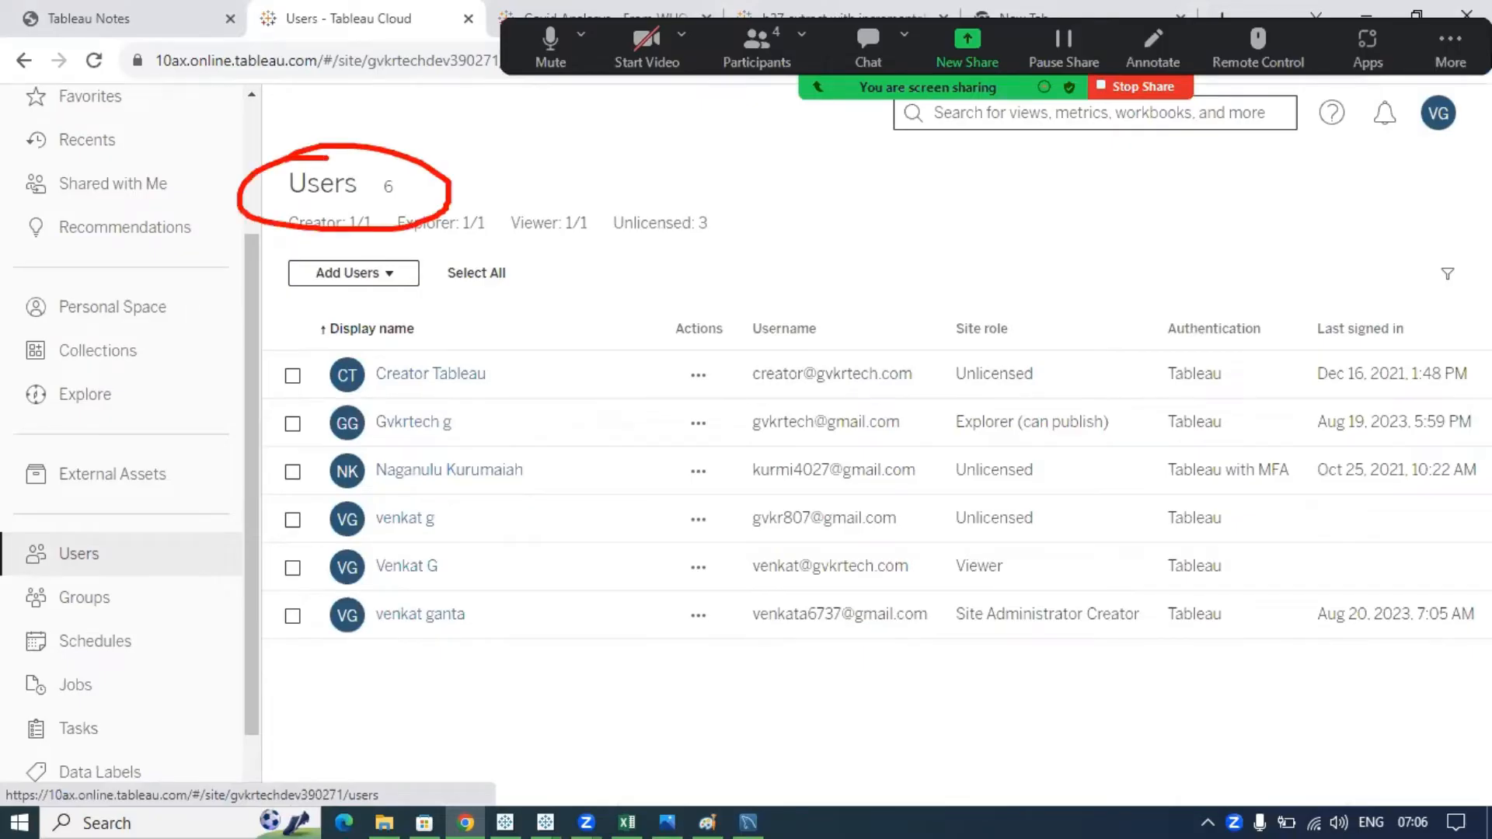
{"action": "mouse_move", "coordinate": [370, 364]}
{"action": "left_mouse_down"}
{"action": "mouse_move", "coordinate": [778, 387]}
{"action": "mouse_move", "coordinate": [365, 367]}
{"action": "left_mouse_up"}
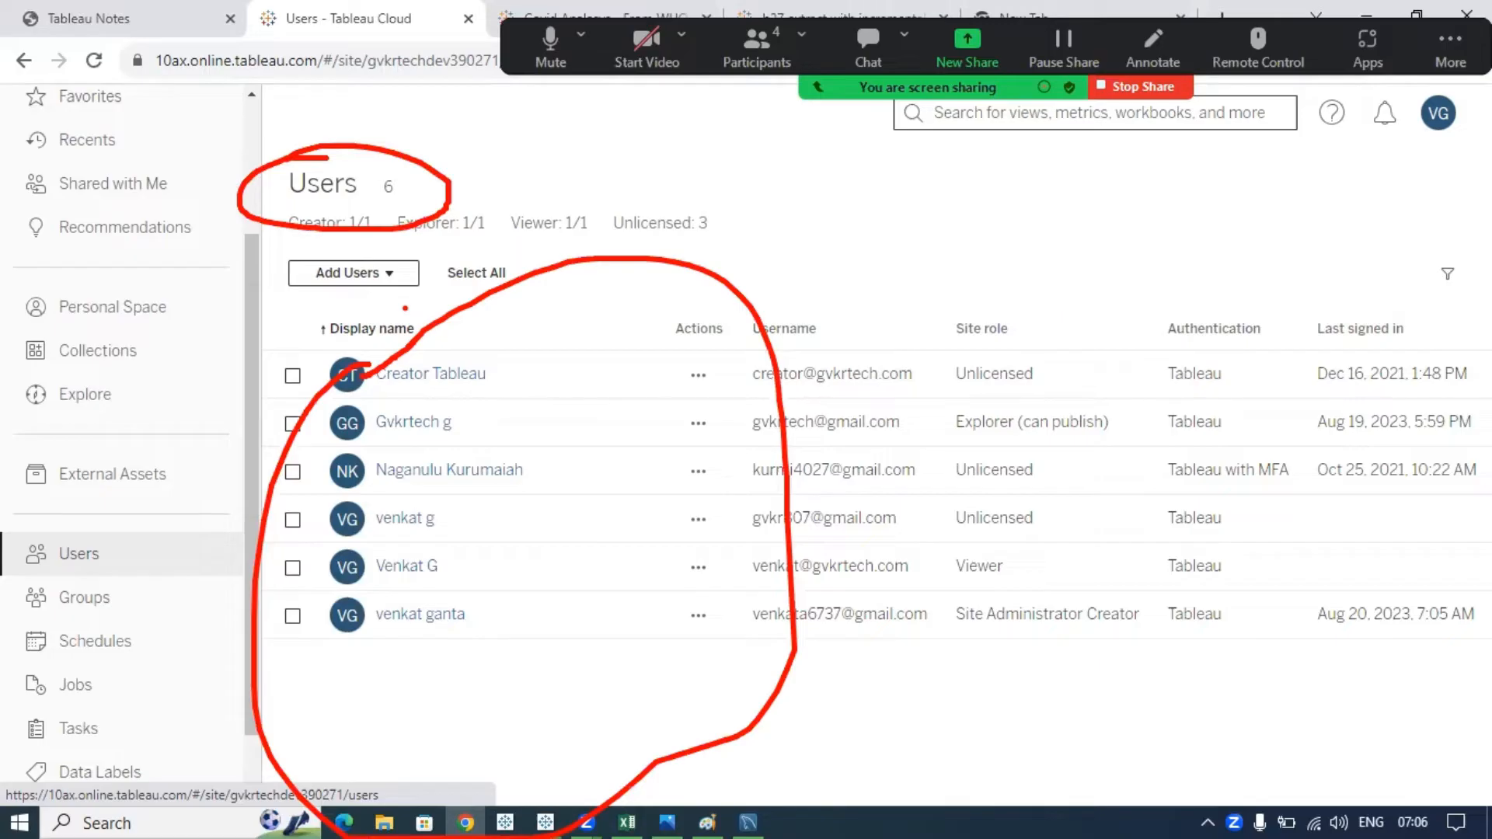
{"action": "key", "text": "Escape"}
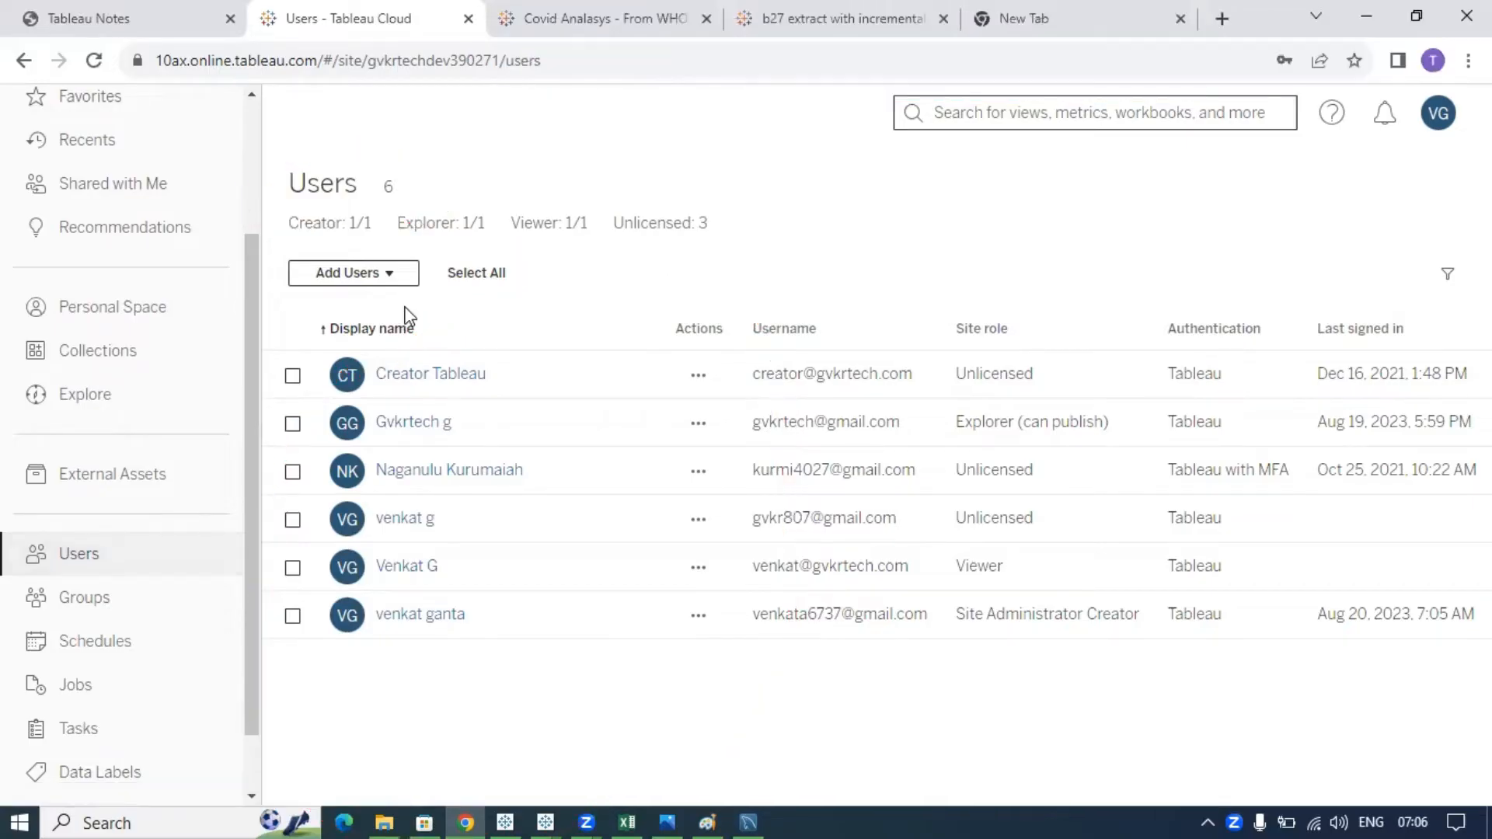
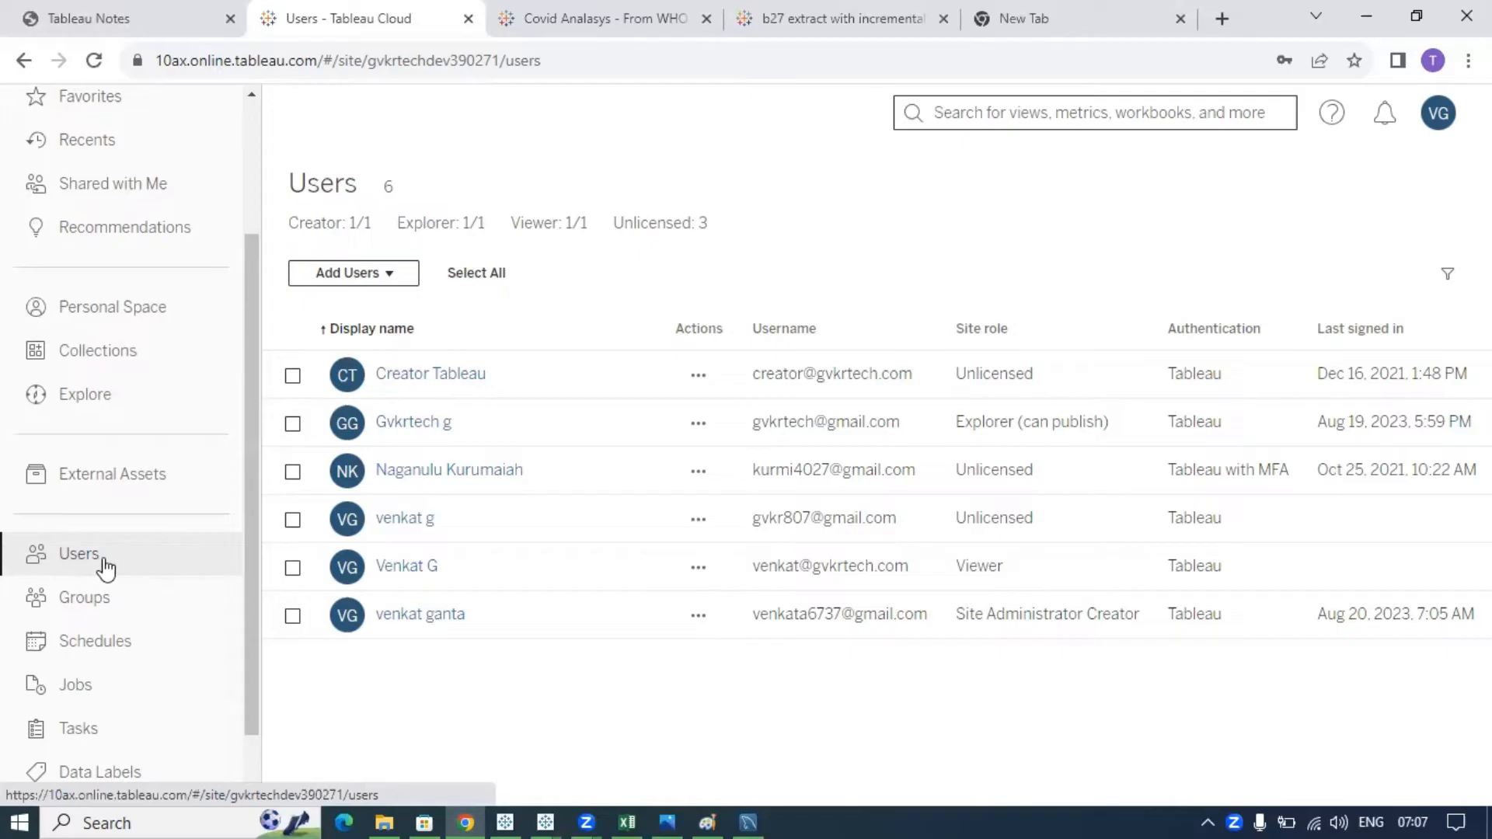
- Look at the add-users-by-email form and its site roles, then cancel without adding anyone
{"action": "left_click", "coordinate": [386, 281]}
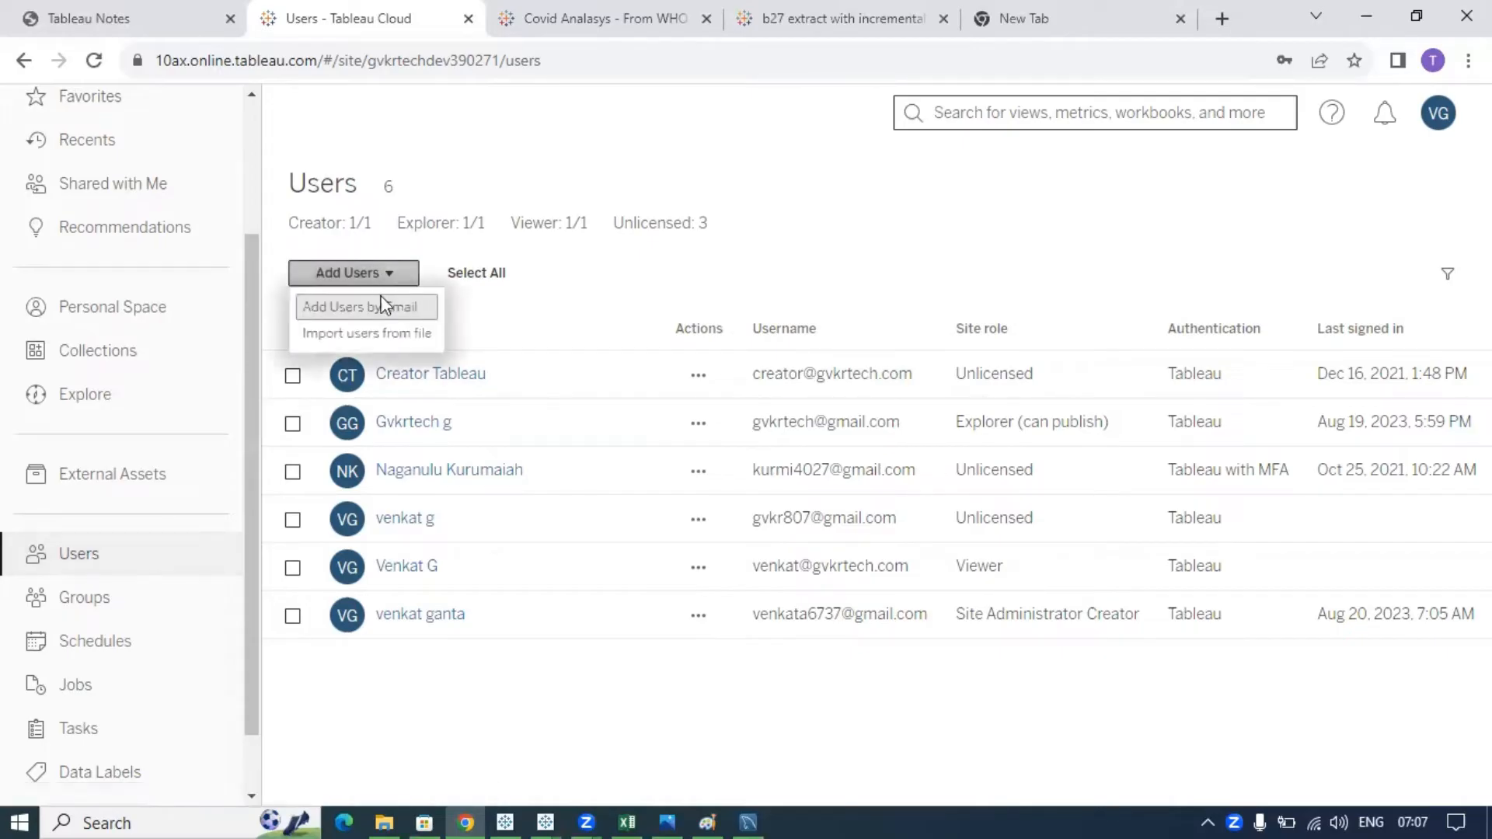
{"action": "left_click", "coordinate": [365, 309]}
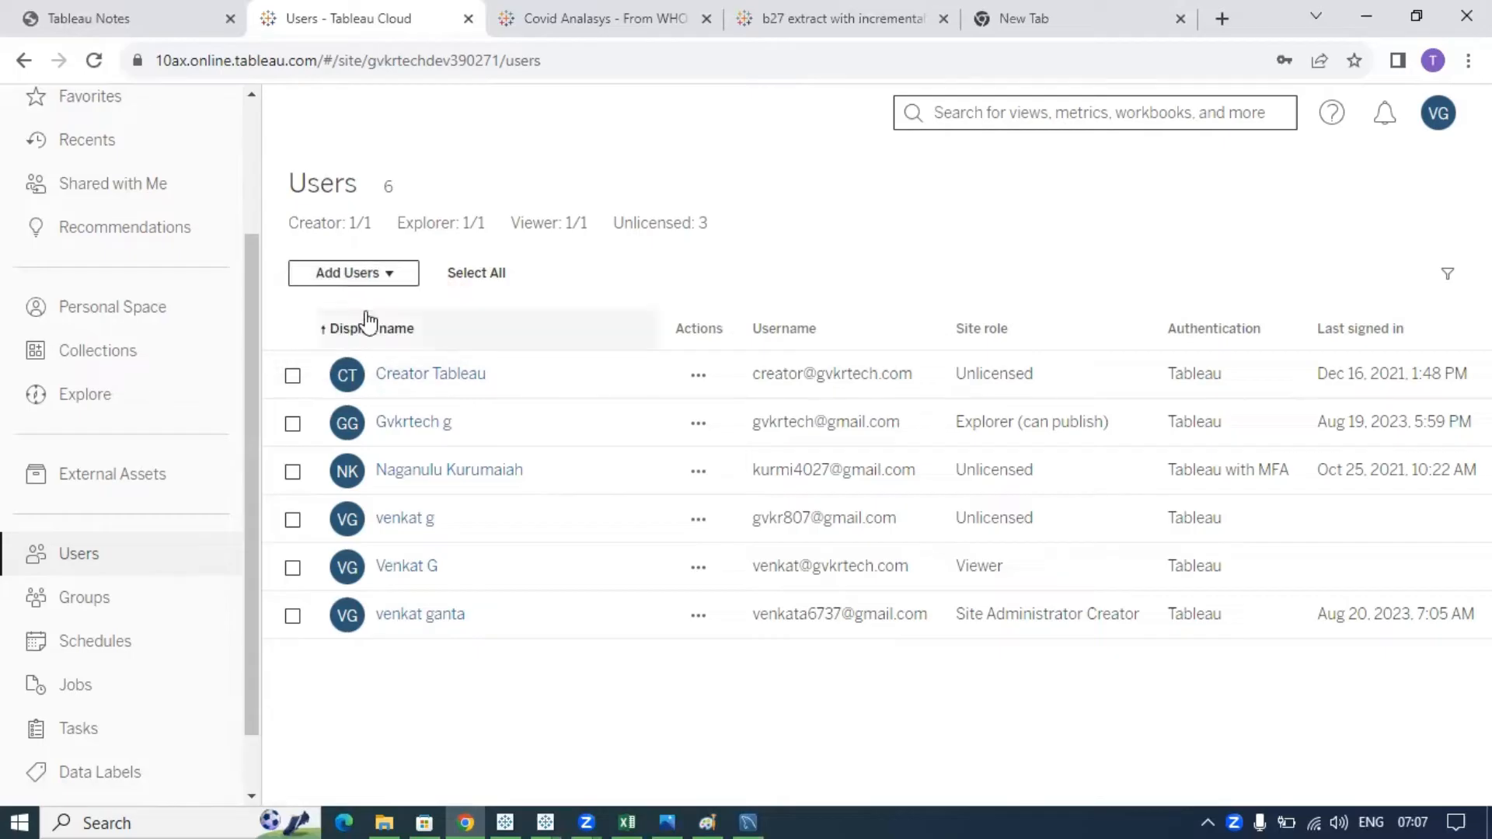
{"action": "left_click", "coordinate": [559, 549]}
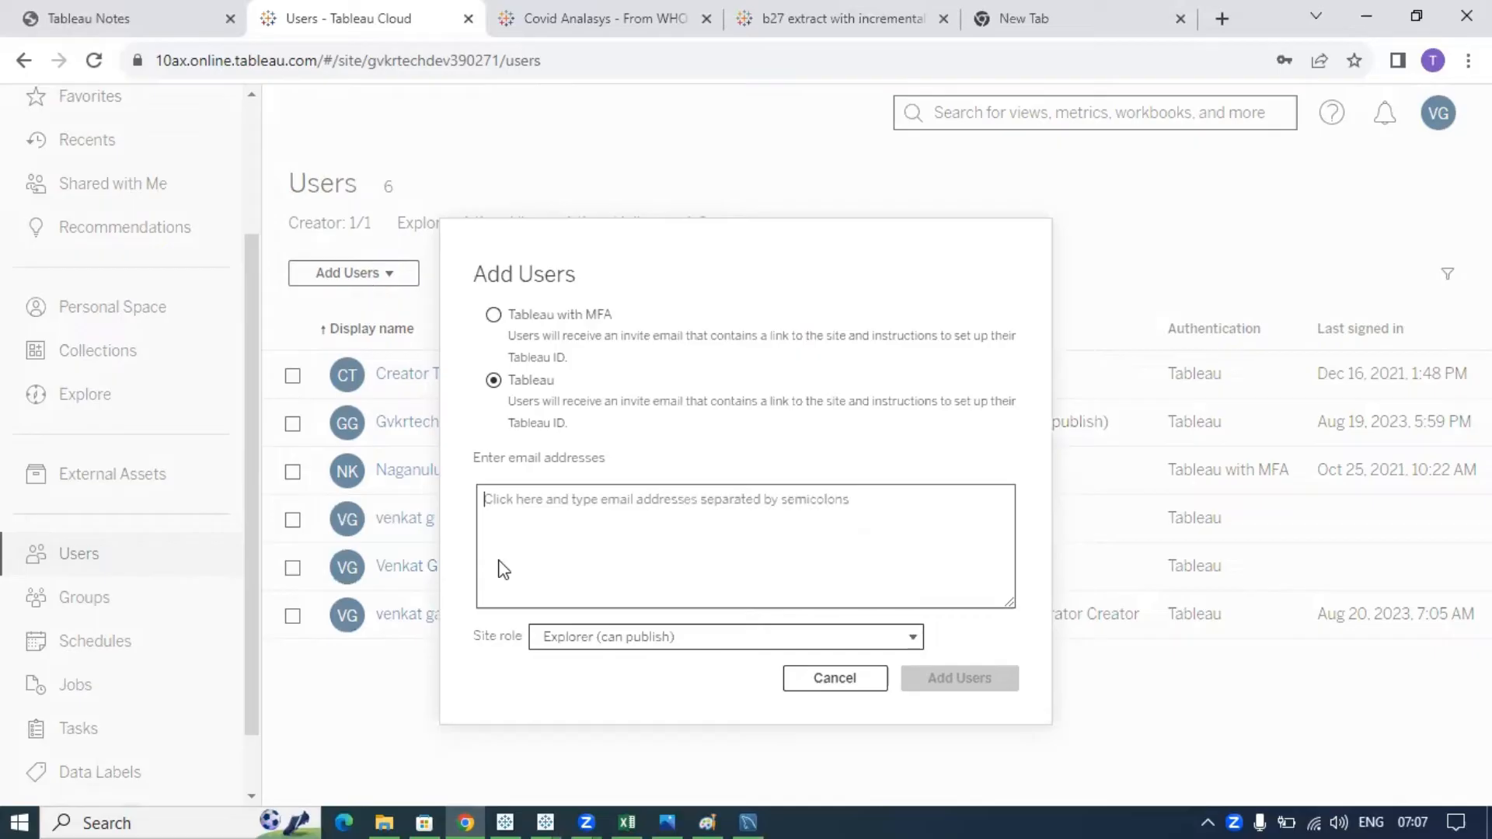
{"action": "left_click", "coordinate": [824, 678]}
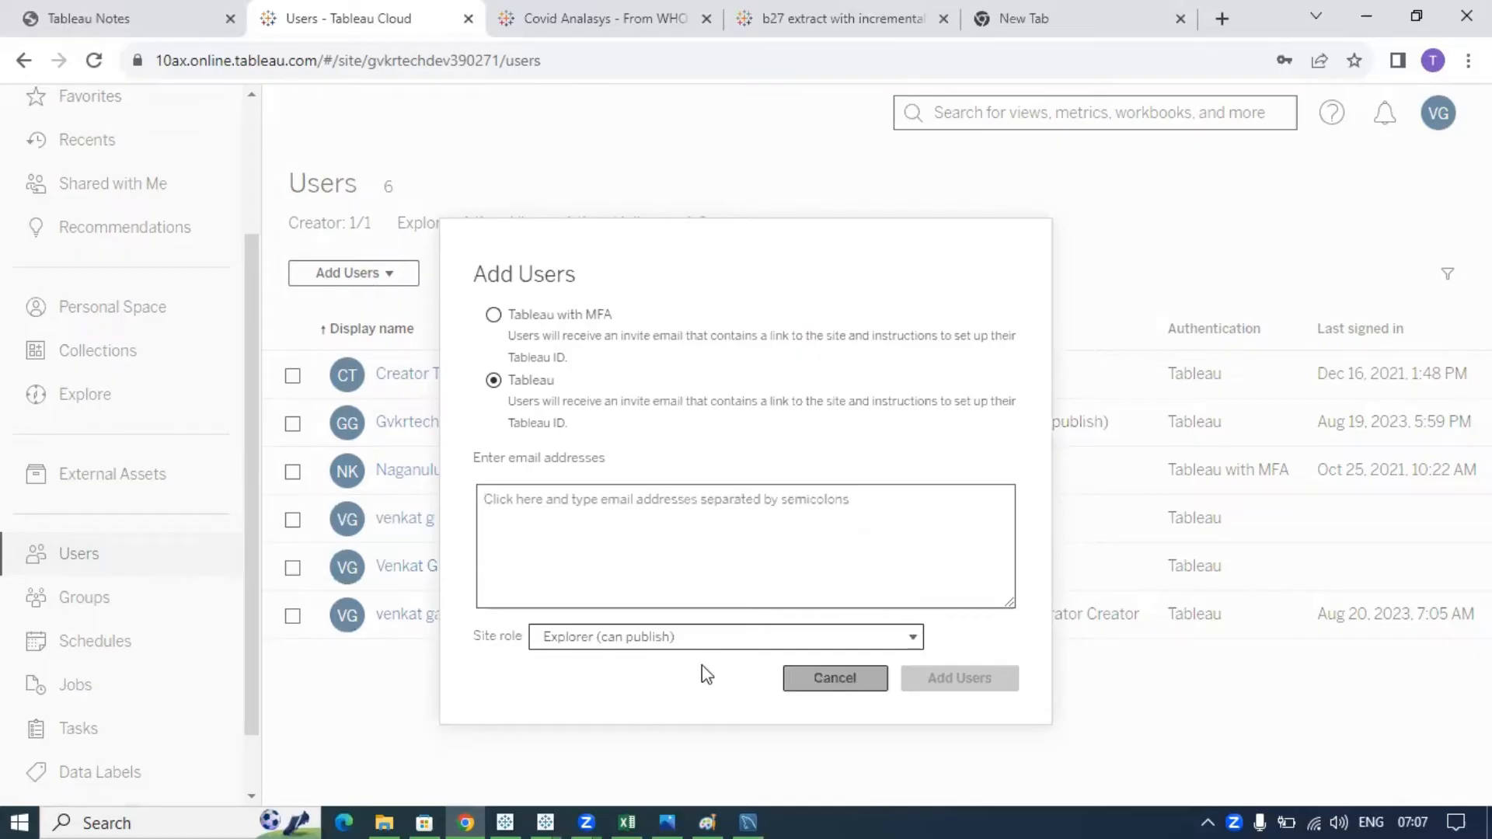
{"action": "left_click", "coordinate": [752, 644]}
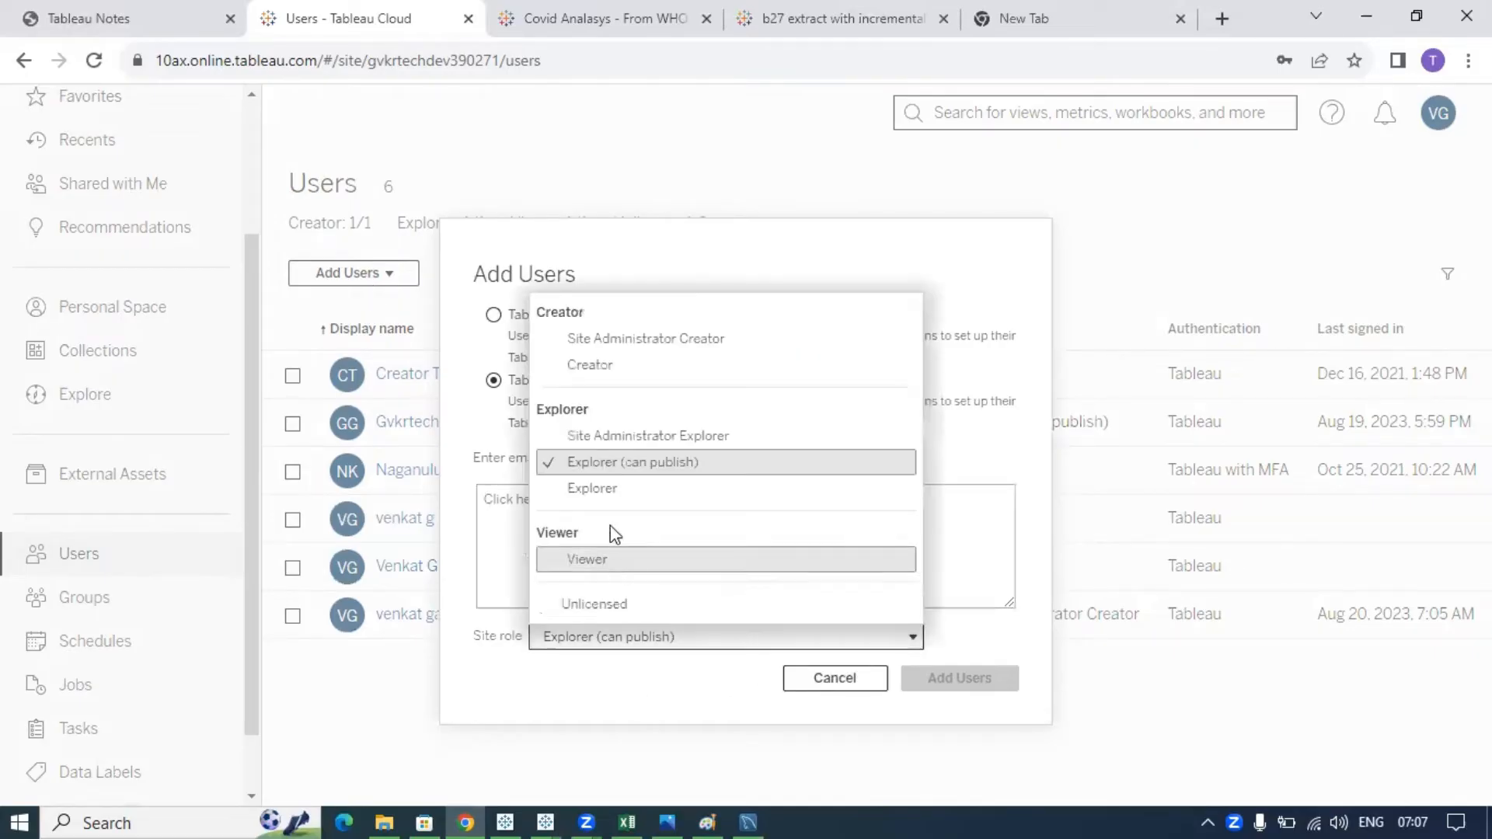
{"action": "left_click", "coordinate": [818, 688]}
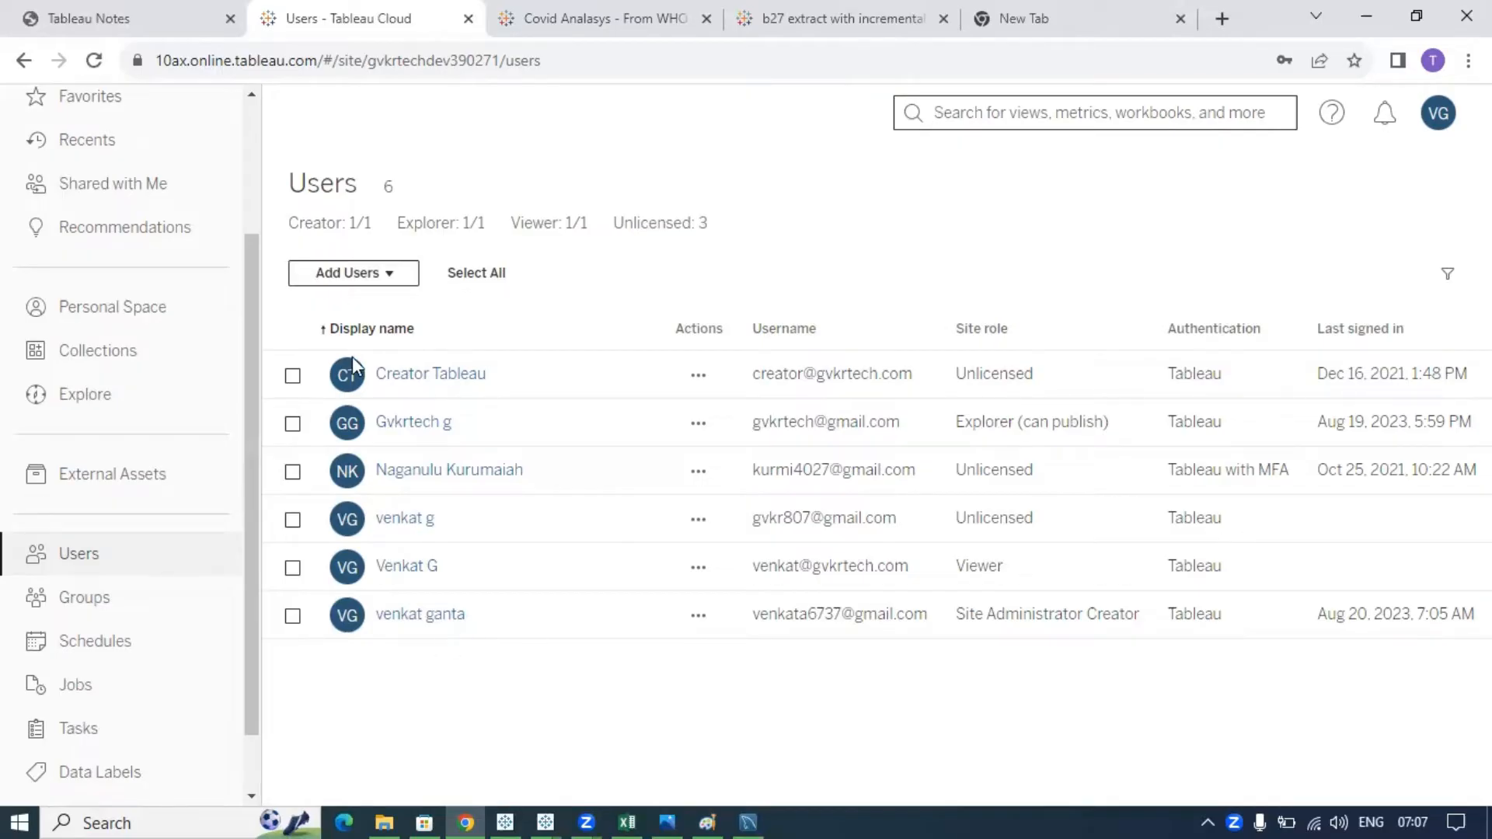
{"action": "left_click", "coordinate": [363, 275]}
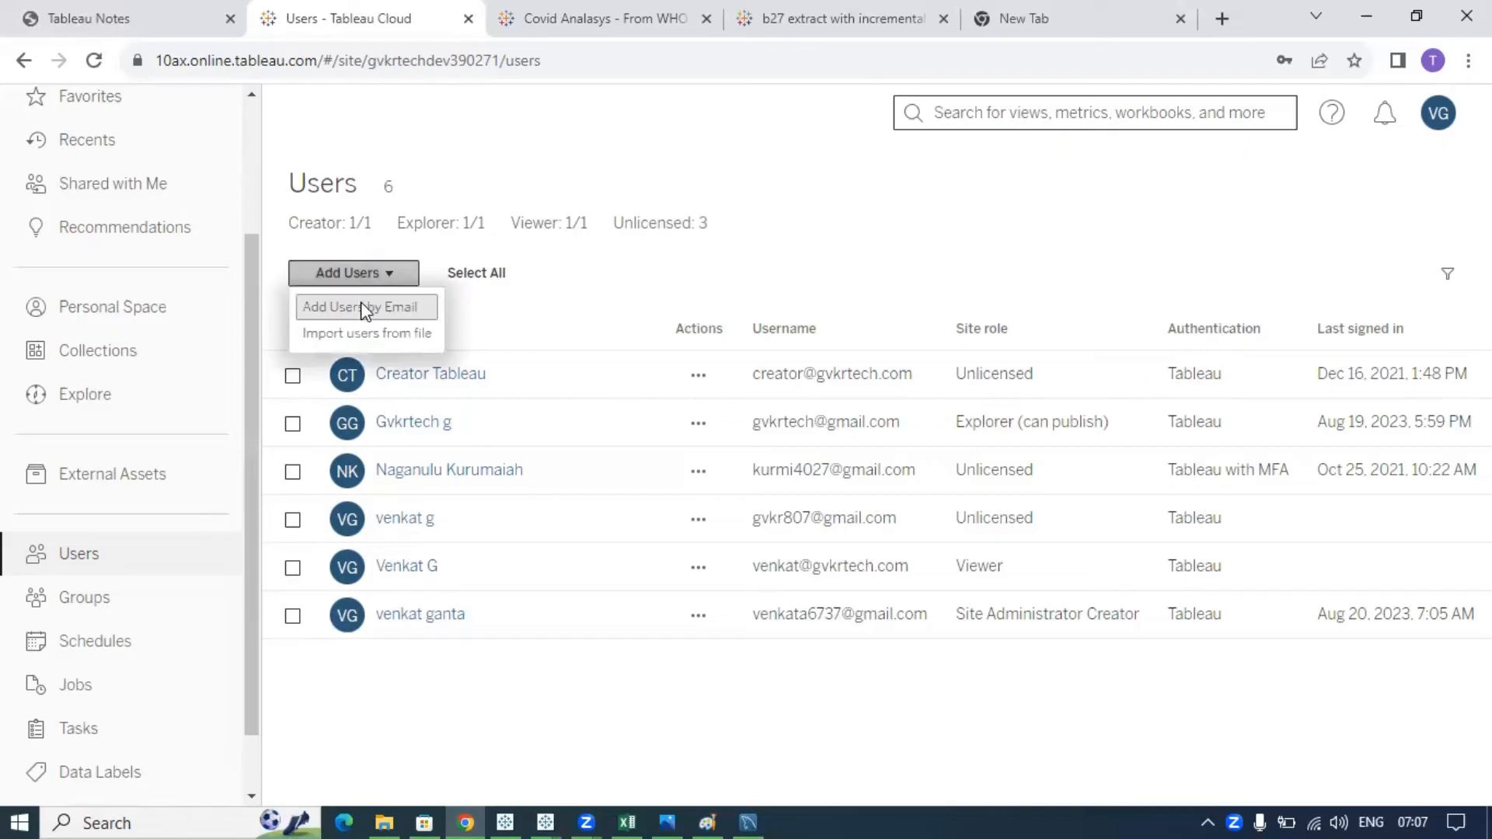
{"action": "left_click", "coordinate": [361, 306]}
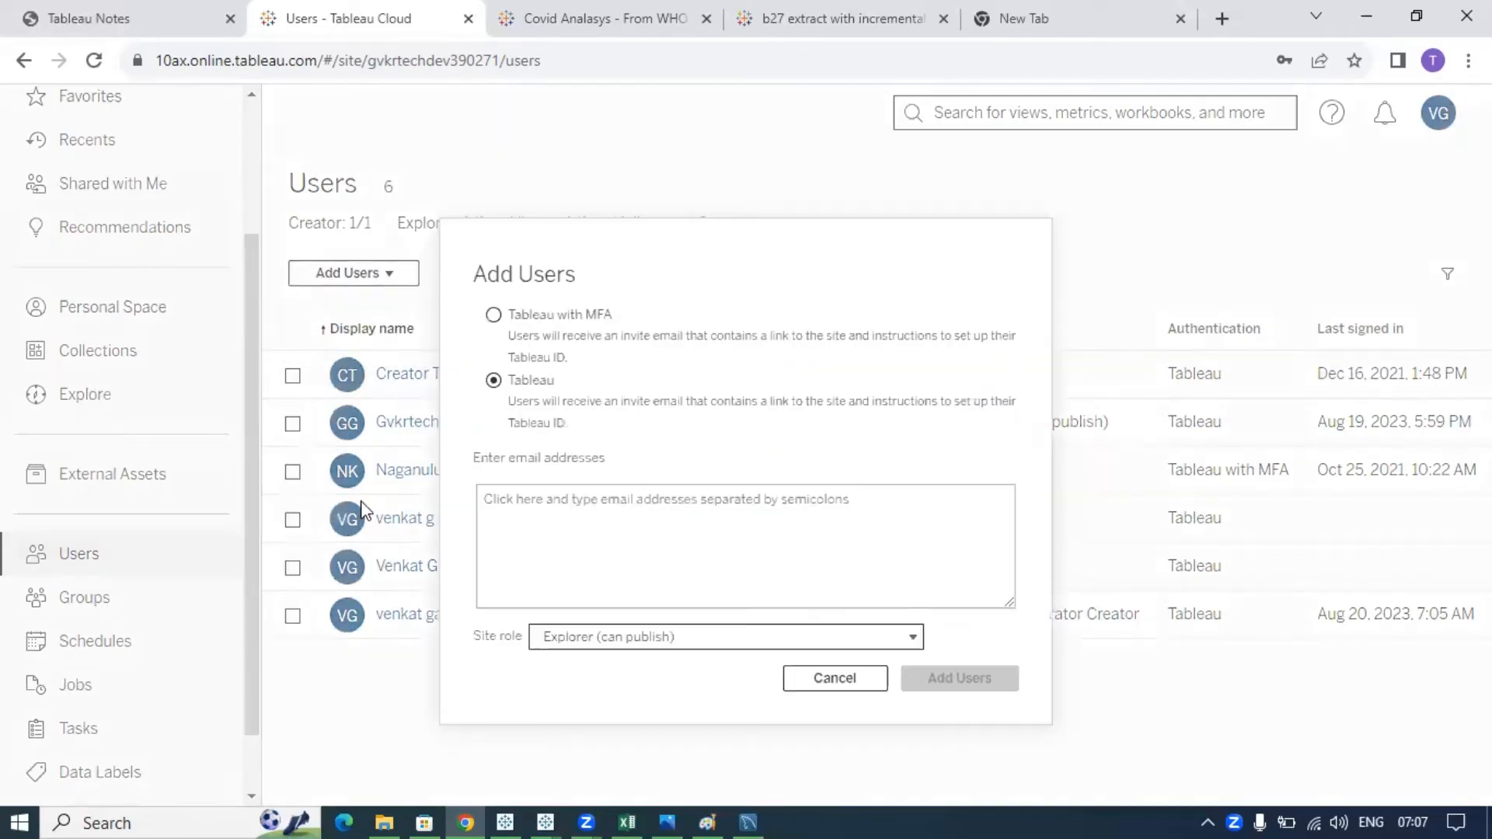
{"action": "left_click", "coordinate": [822, 682]}
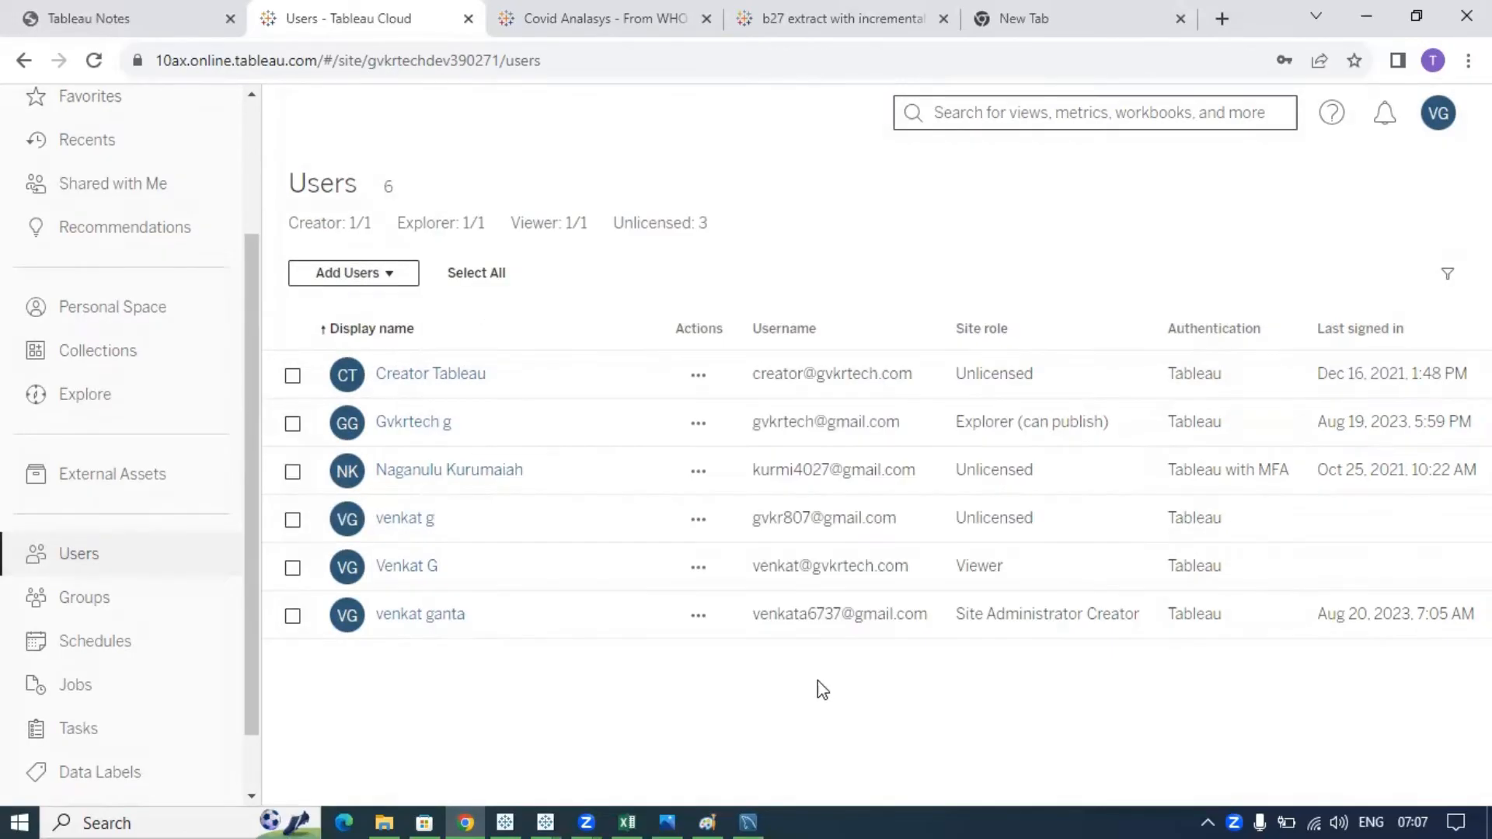
{"action": "left_click", "coordinate": [387, 278]}
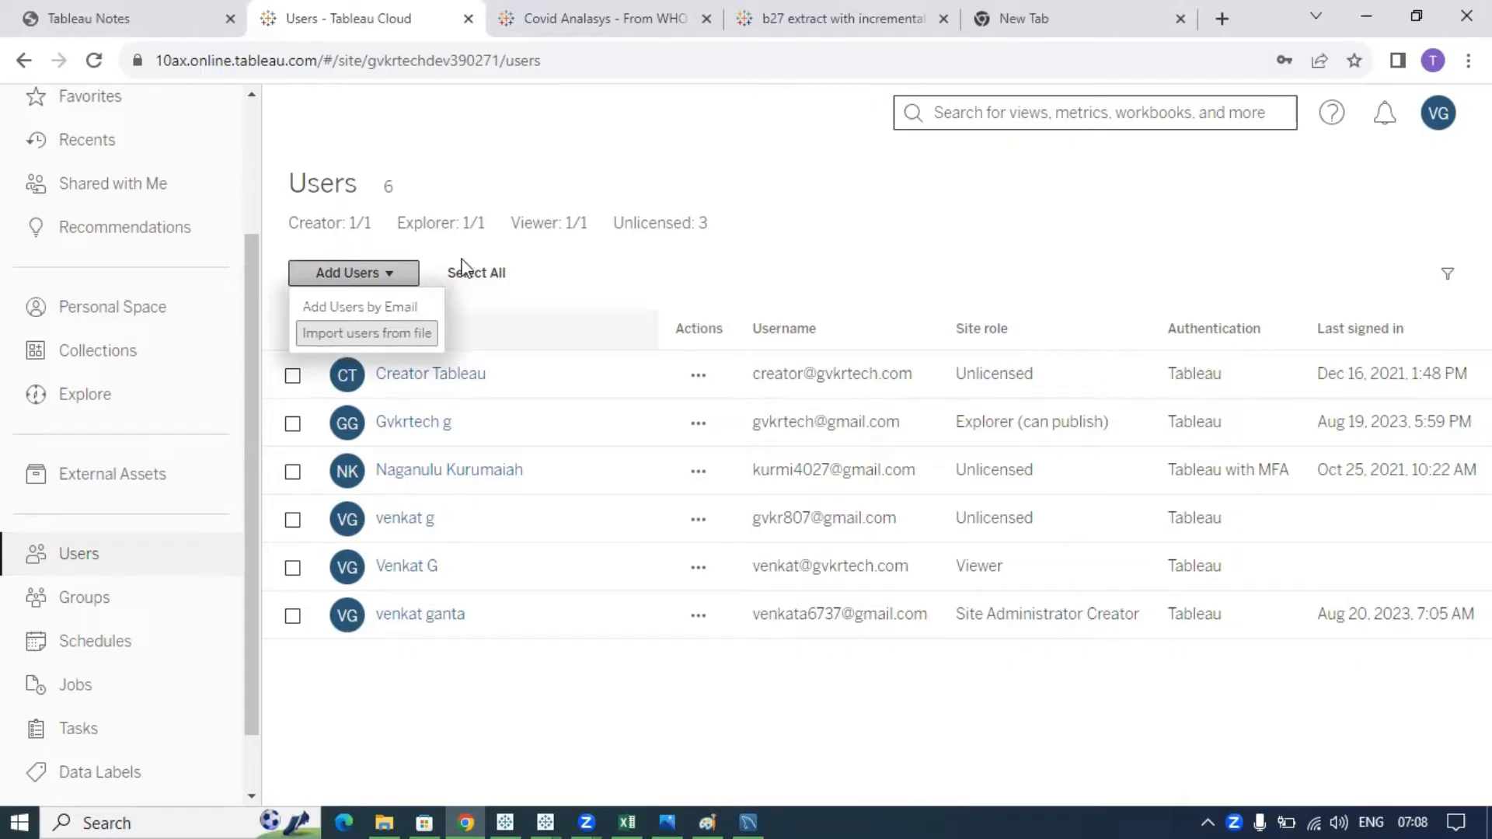
{"action": "left_click", "coordinate": [523, 179]}
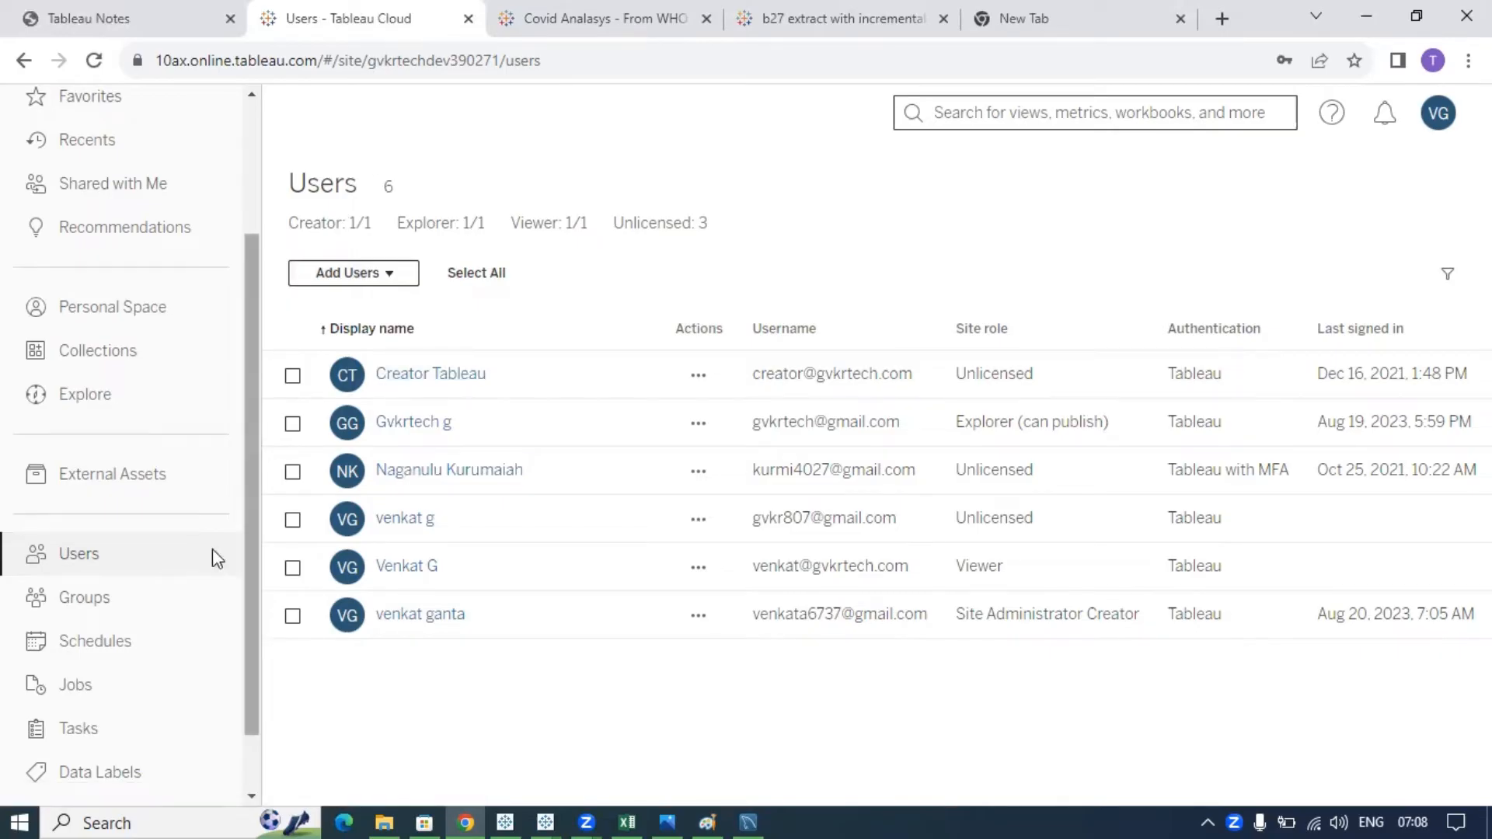
- Create a local group named East on the Groups page and open its empty members page
{"action": "left_click", "coordinate": [91, 619]}
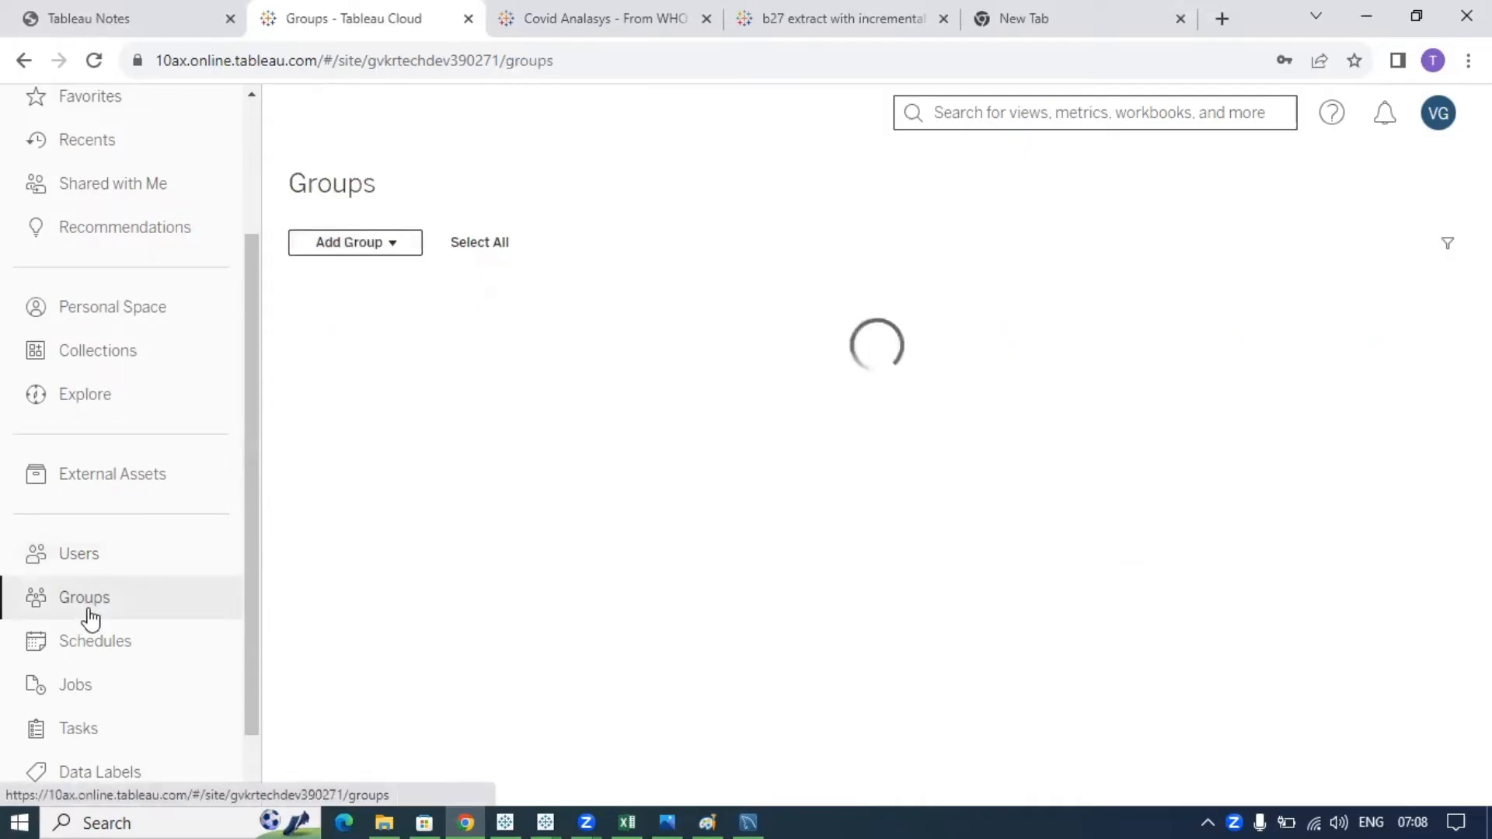
{"action": "left_click", "coordinate": [395, 248]}
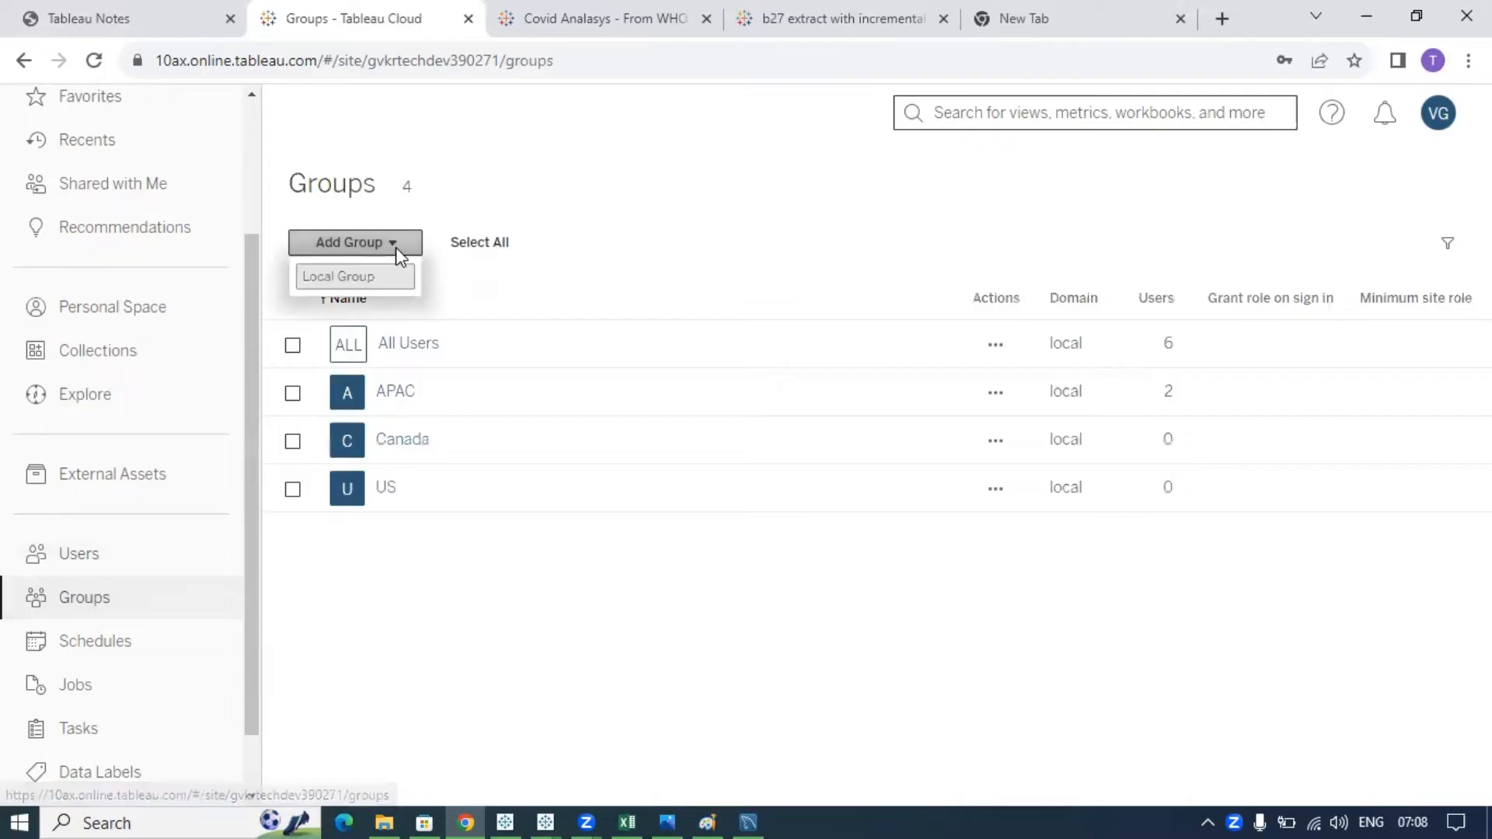
{"action": "left_click", "coordinate": [360, 280]}
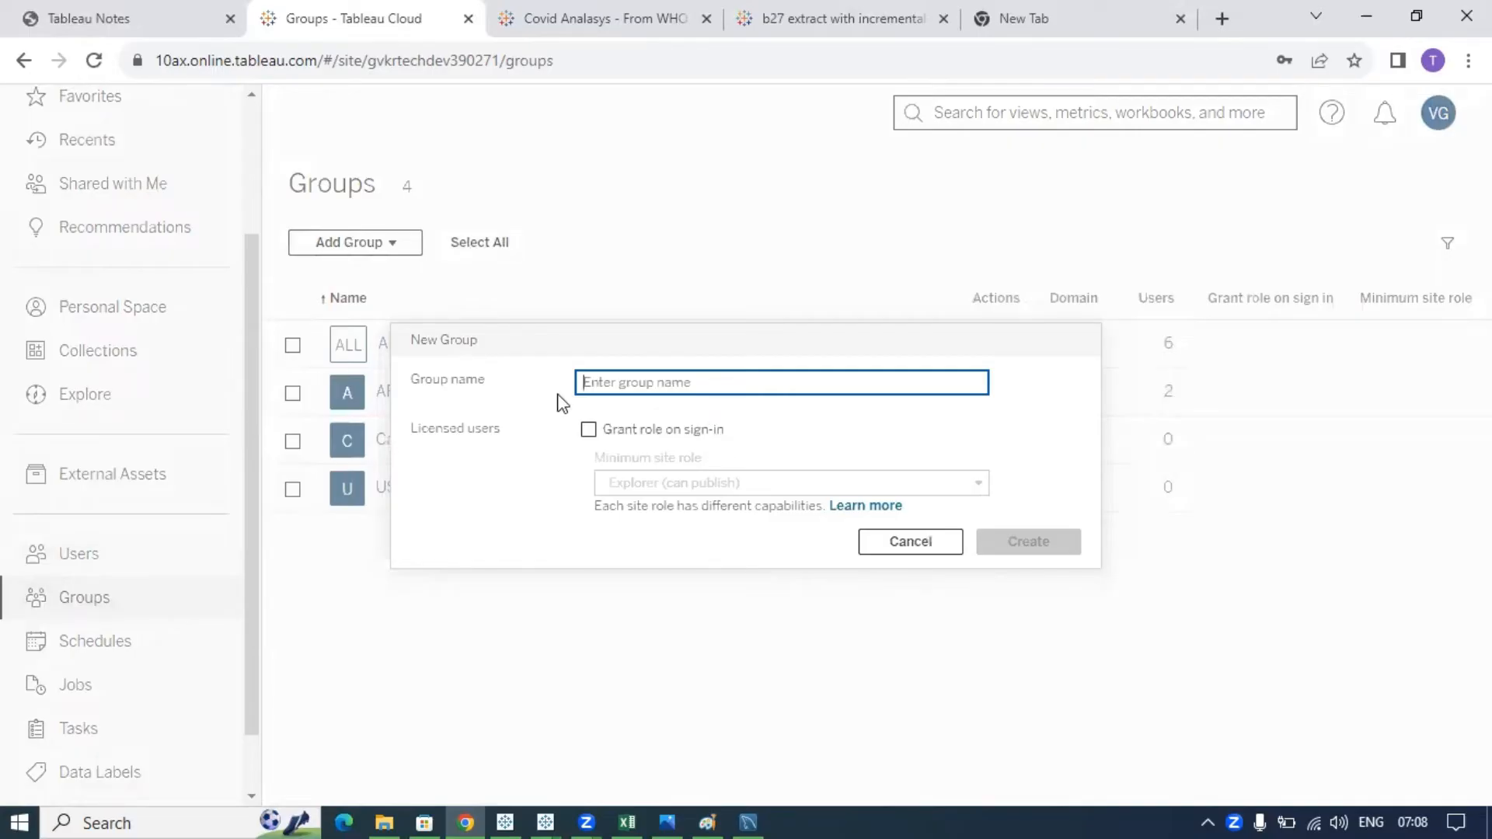
{"action": "type", "text": "East"}
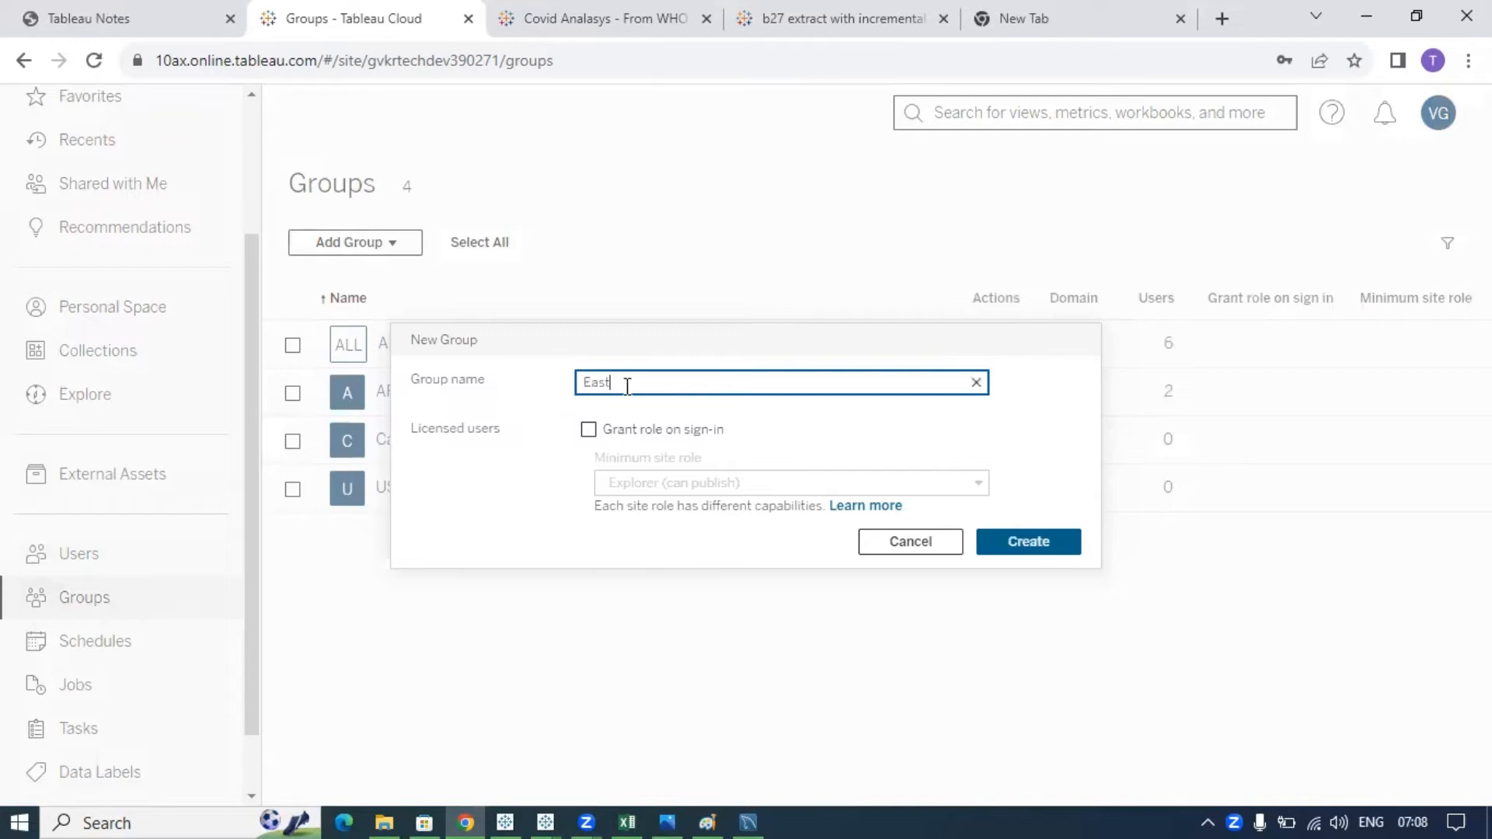
{"action": "left_click_drag", "start_coordinate": [632, 382], "coordinate": [579, 384]}
{"action": "left_click", "coordinate": [1008, 549]}
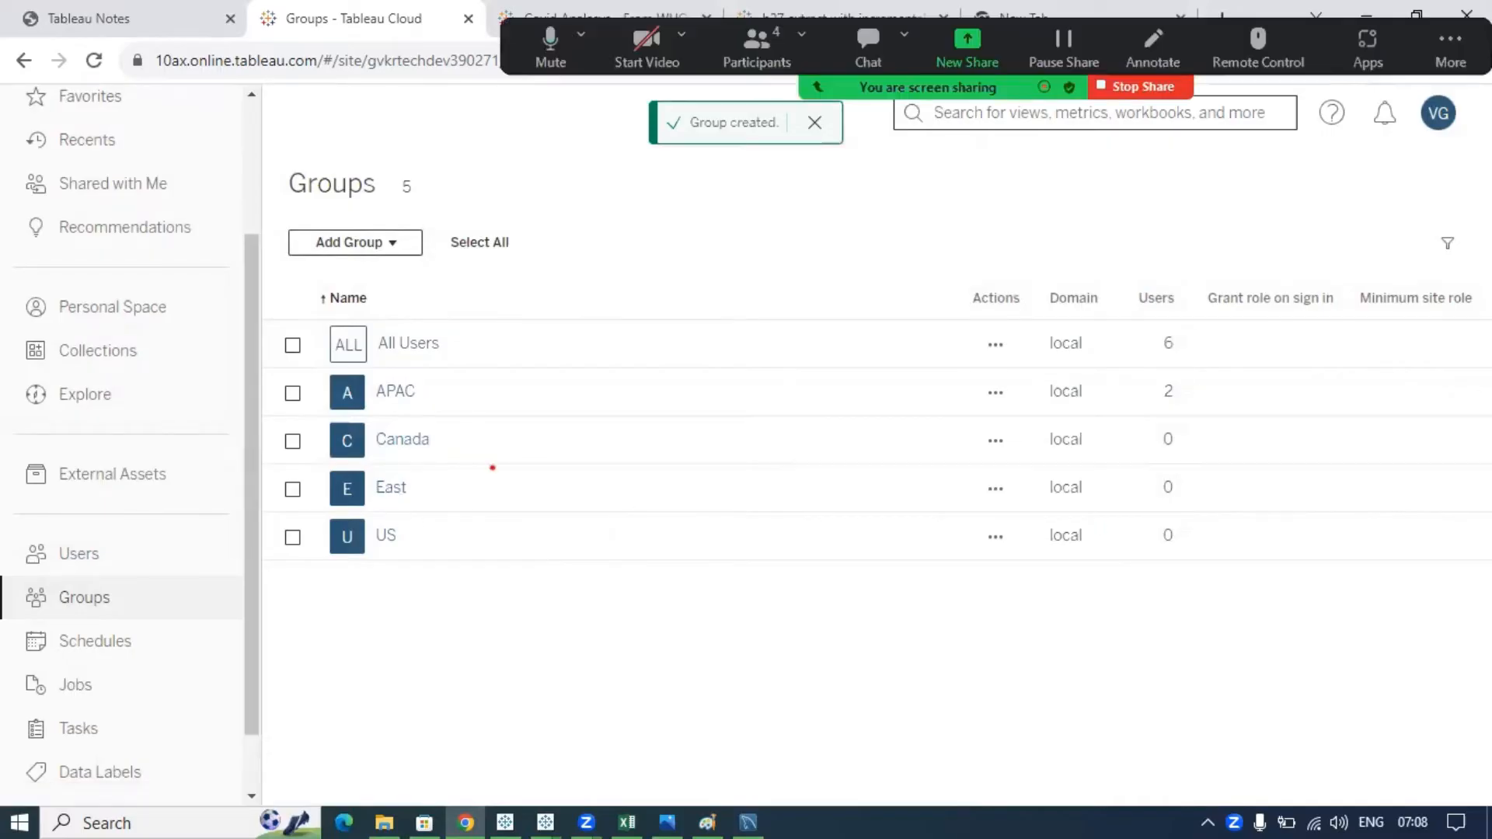
{"action": "mouse_move", "coordinate": [399, 461]}
{"action": "left_mouse_down"}
{"action": "mouse_move", "coordinate": [454, 511]}
{"action": "mouse_move", "coordinate": [1026, 482]}
{"action": "mouse_move", "coordinate": [1165, 481]}
{"action": "mouse_move", "coordinate": [1159, 500]}
{"action": "mouse_move", "coordinate": [1190, 476]}
{"action": "left_mouse_up"}
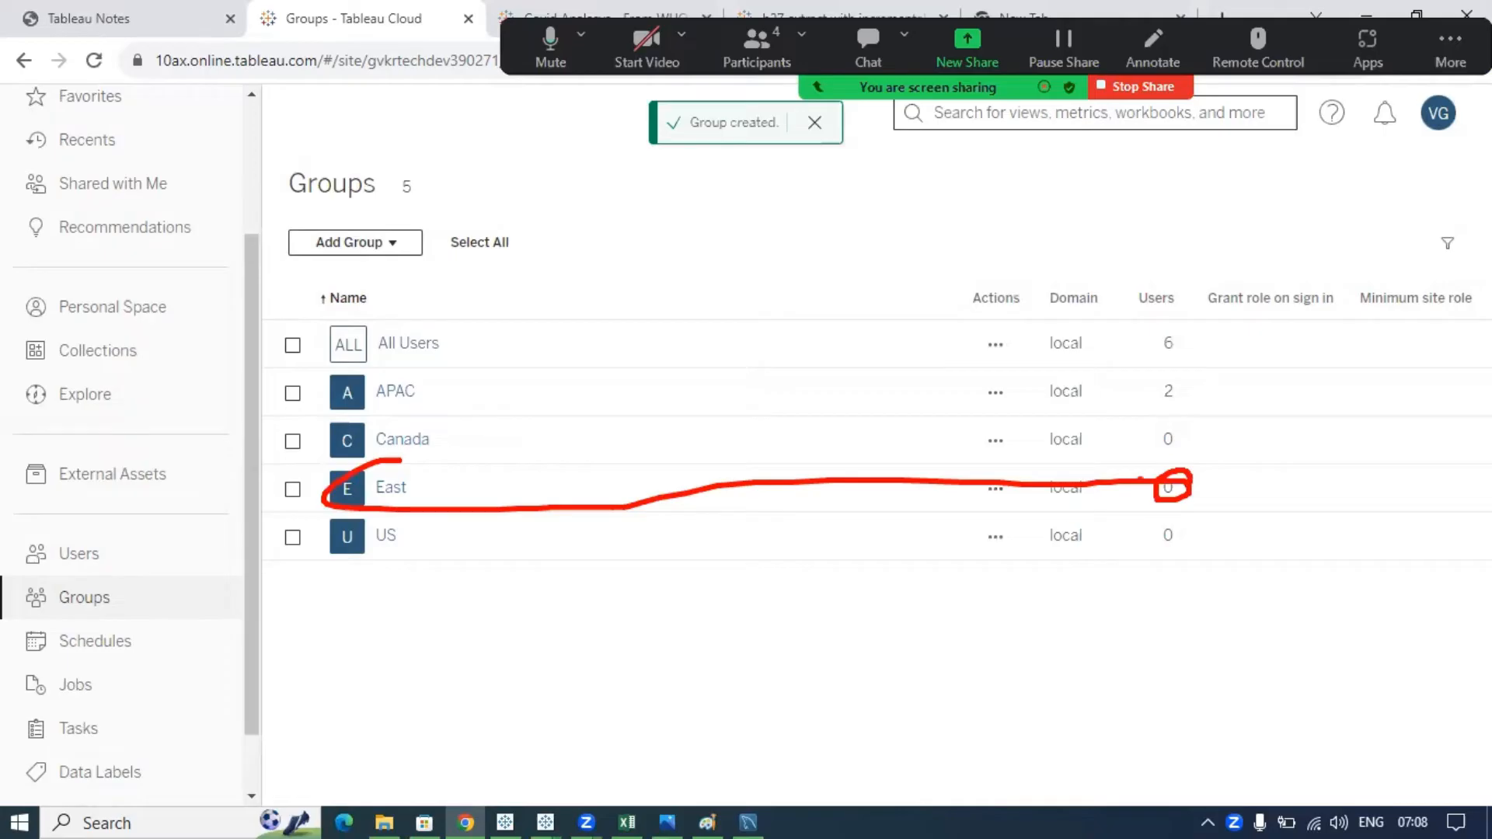
{"action": "key", "text": "Escape"}
{"action": "left_click", "coordinate": [386, 492]}
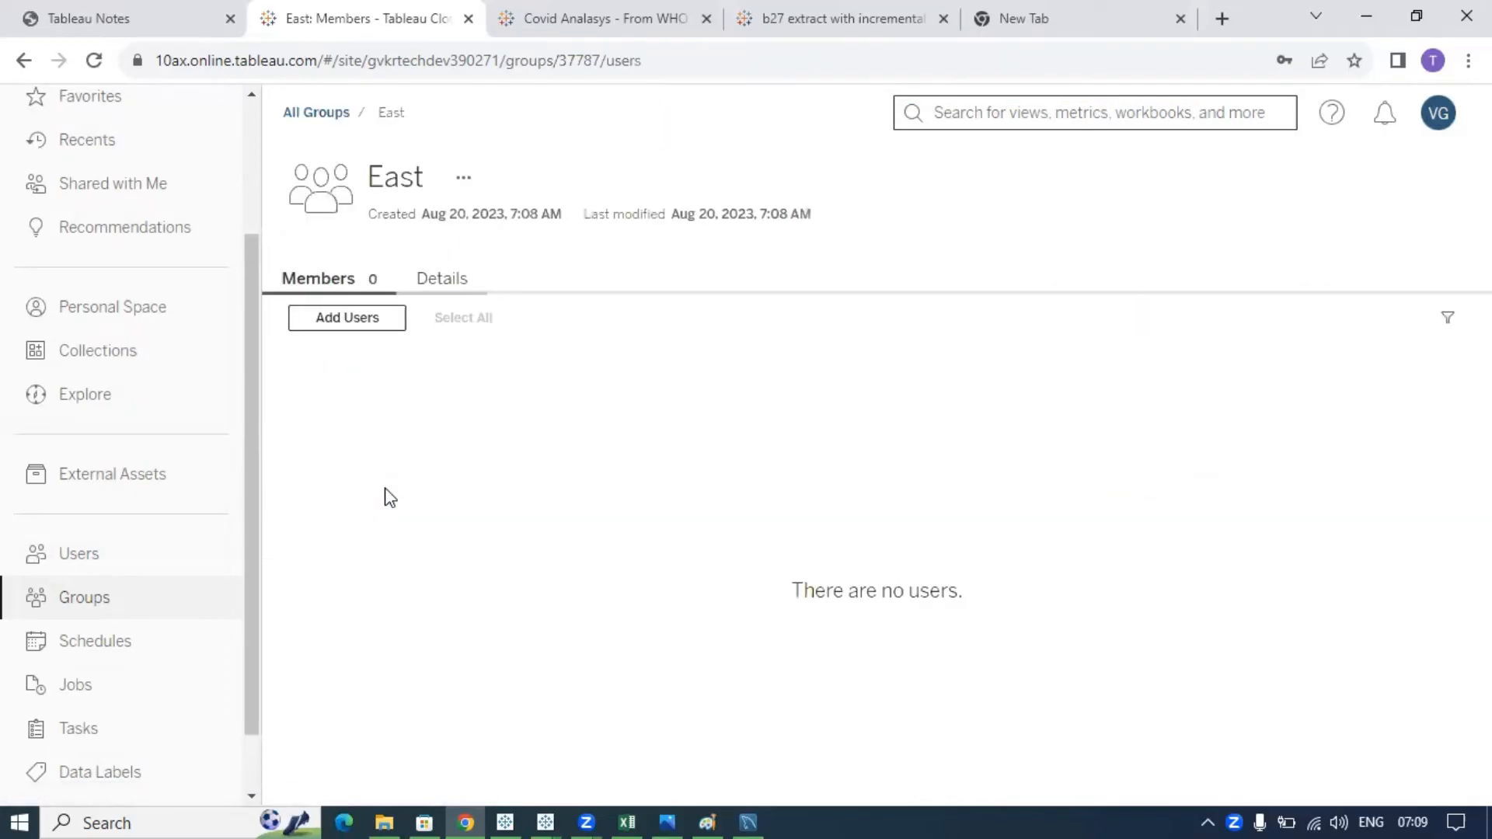
- Tick four site users and add them to the East group
{"action": "left_click", "coordinate": [347, 326]}
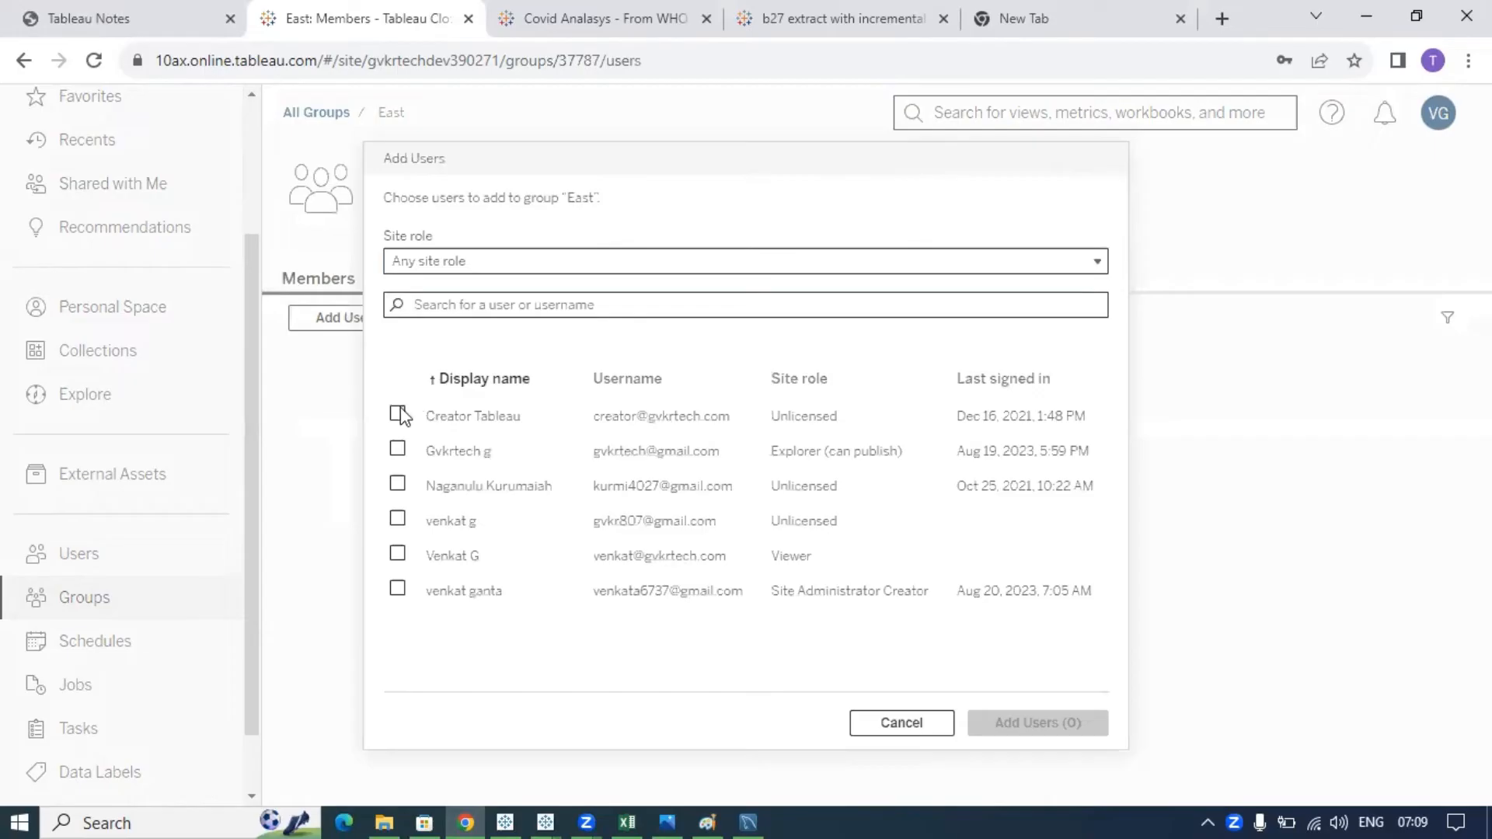
{"action": "left_click", "coordinate": [398, 414]}
{"action": "left_click", "coordinate": [397, 449]}
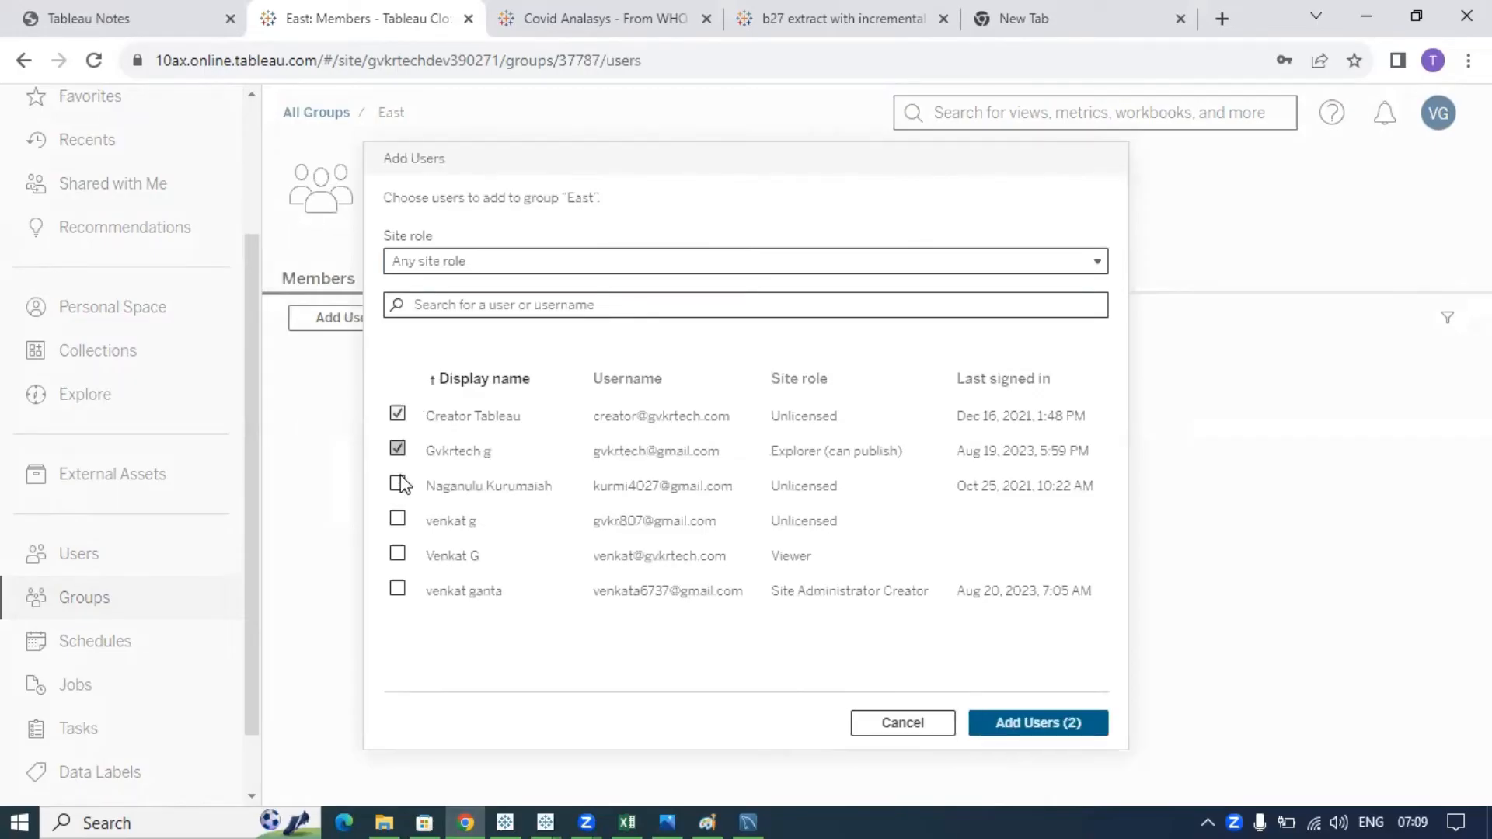
{"action": "left_click", "coordinate": [398, 484]}
{"action": "left_click", "coordinate": [398, 518]}
{"action": "left_click", "coordinate": [1024, 730]}
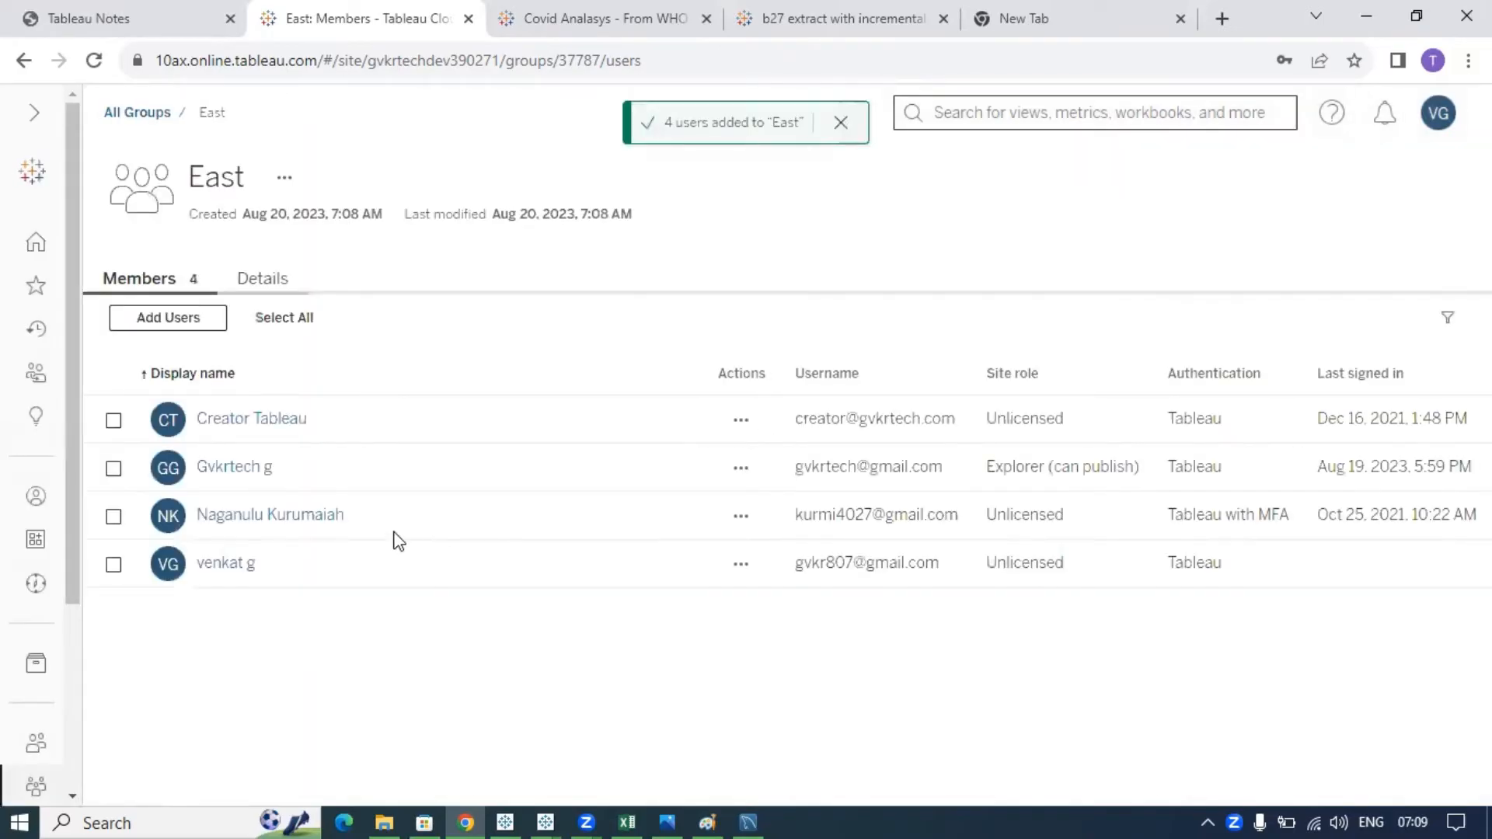
- Return to the Groups list and mark the East group now showing 4 users
{"action": "left_click", "coordinate": [32, 117]}
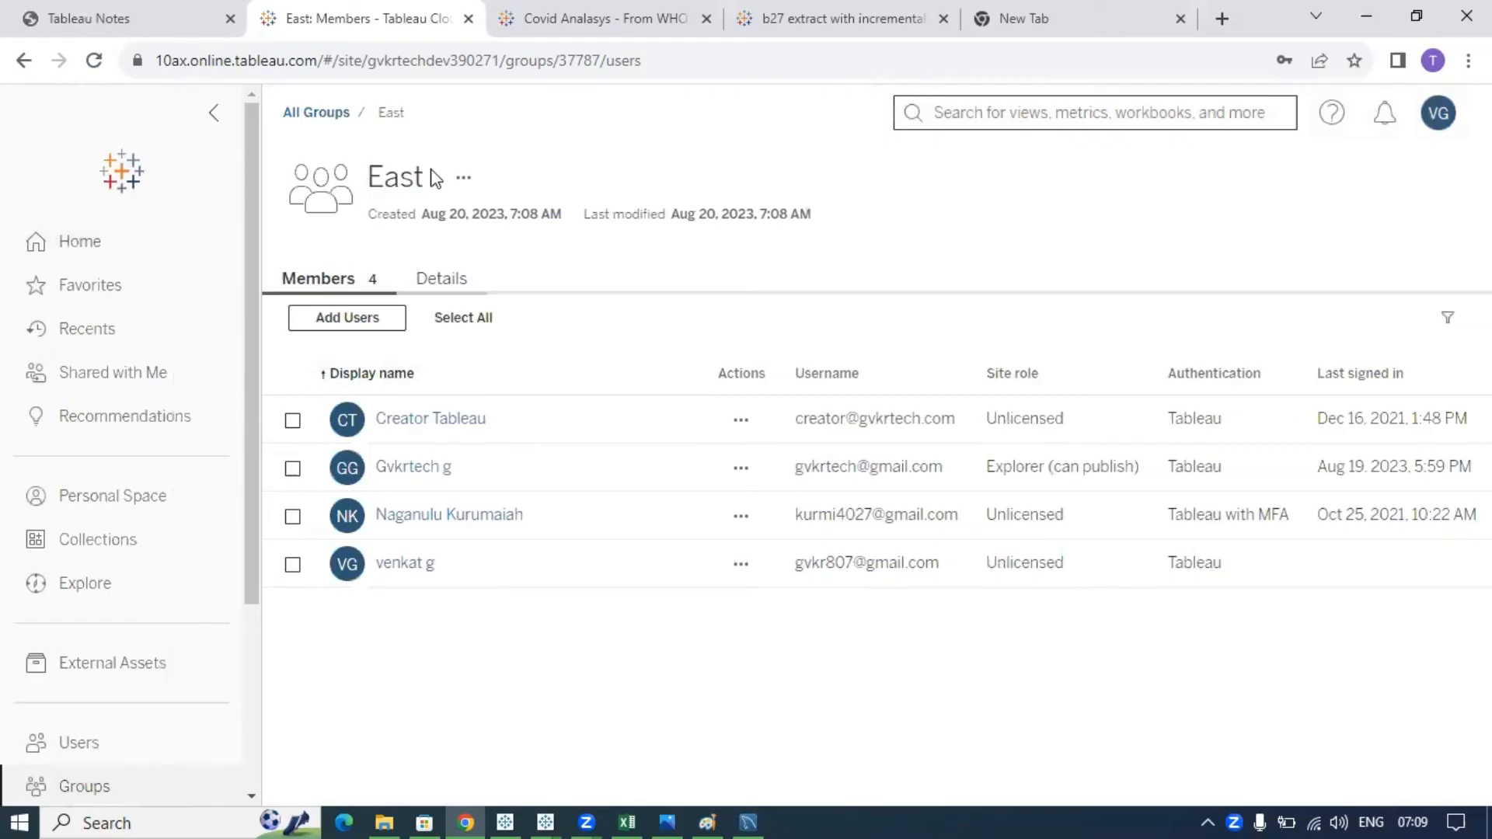
{"action": "double_click", "coordinate": [366, 171]}
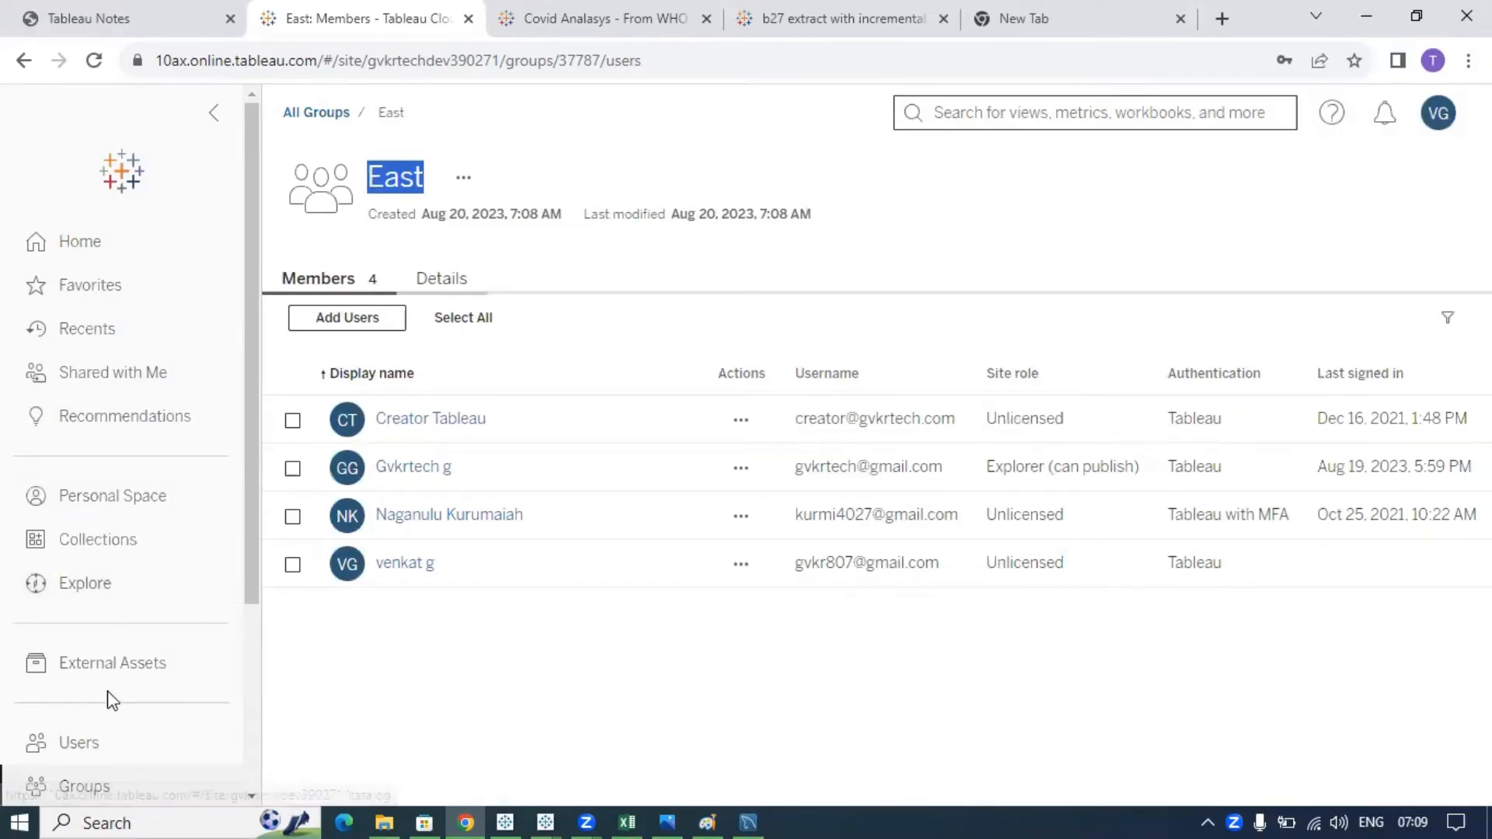
{"action": "scroll", "coordinate": [113, 699], "scroll_direction": "down", "scroll_amount": 3}
{"action": "left_click", "coordinate": [95, 526]}
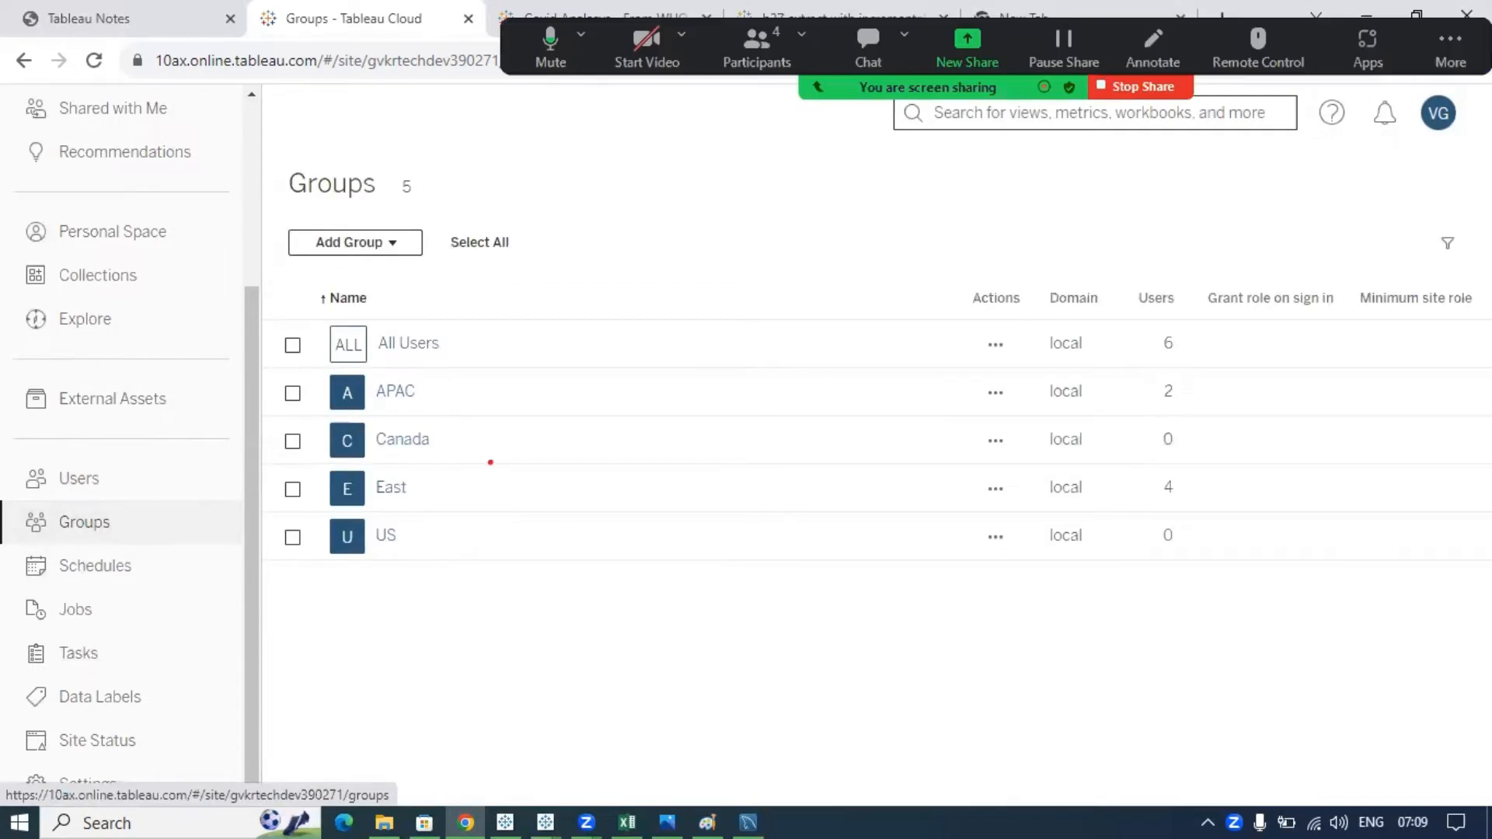
{"action": "mouse_move", "coordinate": [341, 320]}
{"action": "left_mouse_down"}
{"action": "mouse_move", "coordinate": [315, 836]}
{"action": "mouse_move", "coordinate": [381, 222]}
{"action": "mouse_move", "coordinate": [319, 370]}
{"action": "left_mouse_up"}
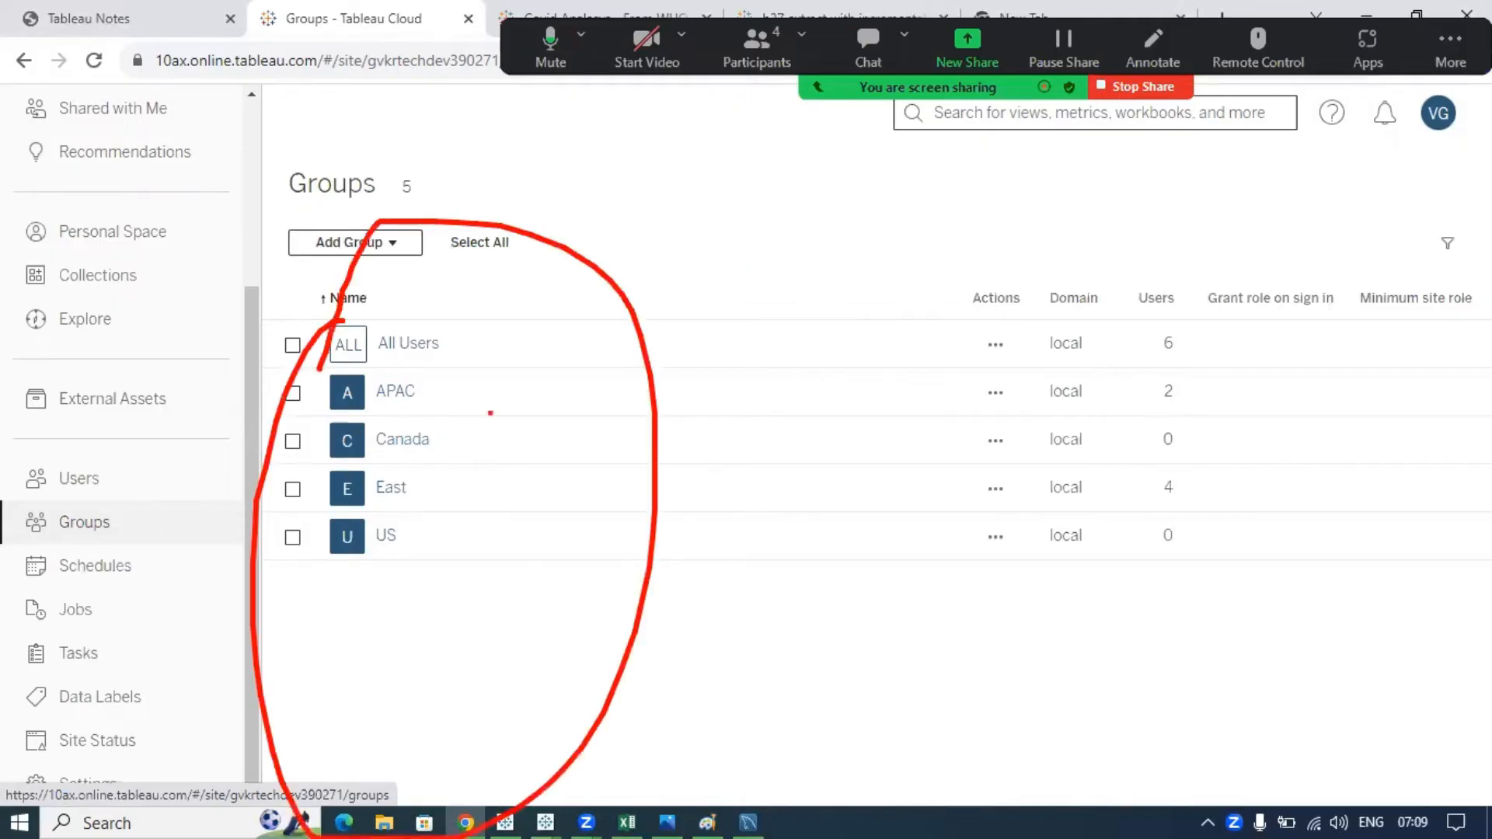
{"action": "left_click_drag", "start_coordinate": [430, 394], "coordinate": [483, 359]}
{"action": "left_click_drag", "start_coordinate": [439, 456], "coordinate": [498, 414]}
{"action": "left_click_drag", "start_coordinate": [426, 487], "coordinate": [505, 437]}
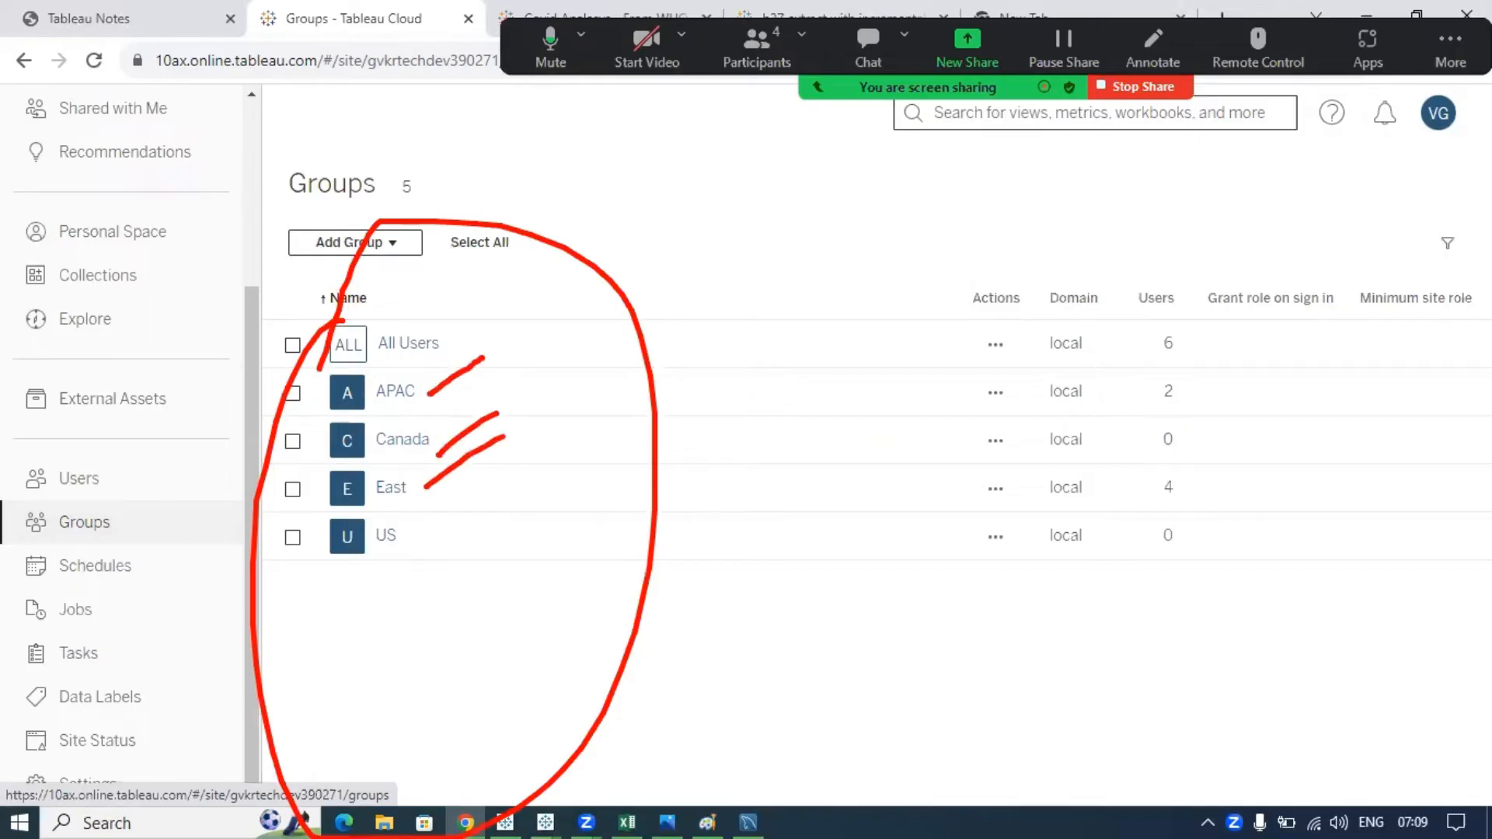
{"action": "left_click_drag", "start_coordinate": [416, 554], "coordinate": [589, 425]}
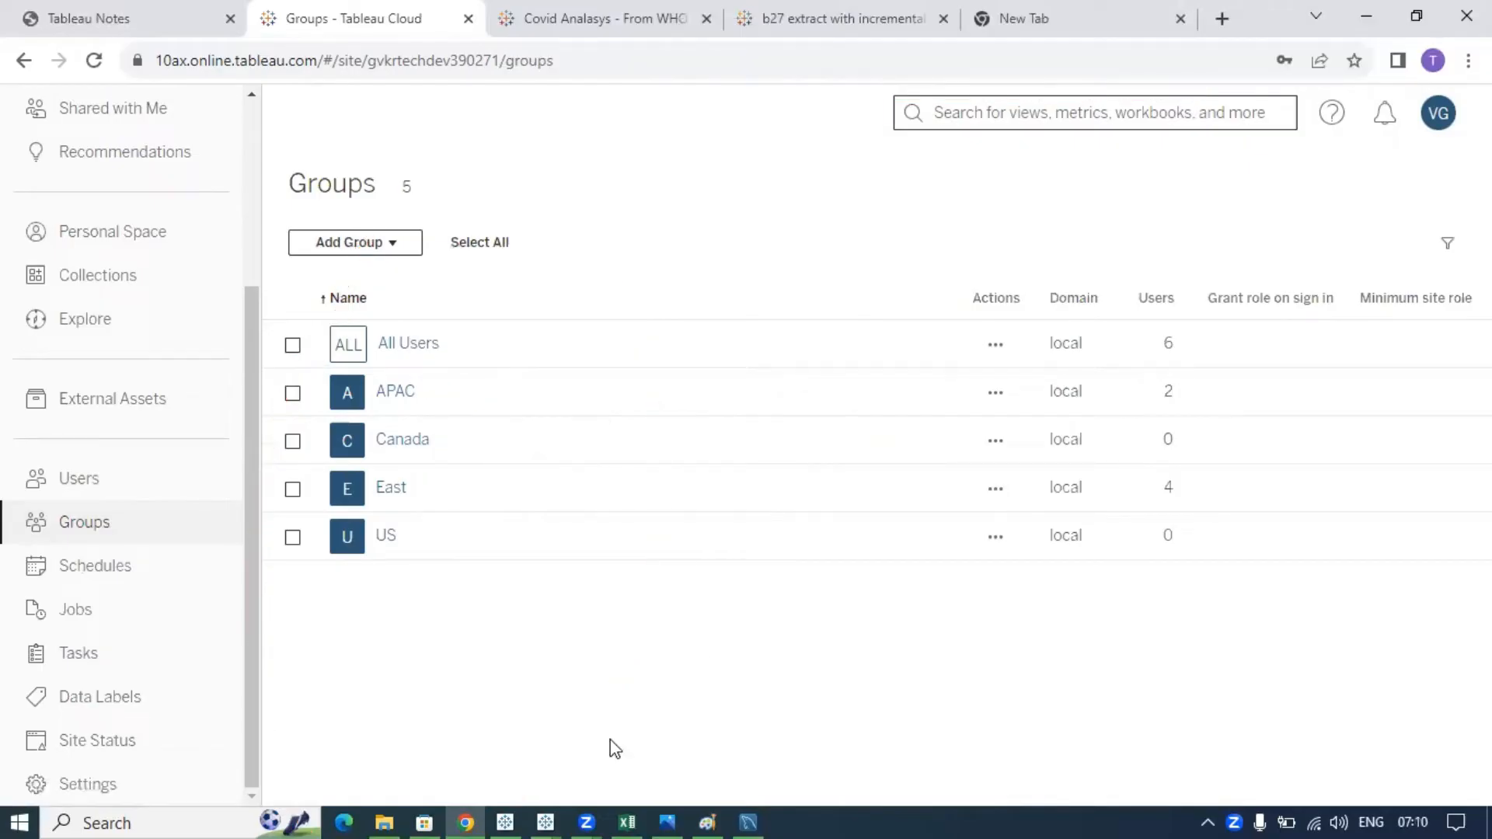
- Switch to the Book3 workbook and discard the open user filter after clearing its choices
{"action": "left_click", "coordinate": [558, 809]}
{"action": "left_click", "coordinate": [849, 752]}
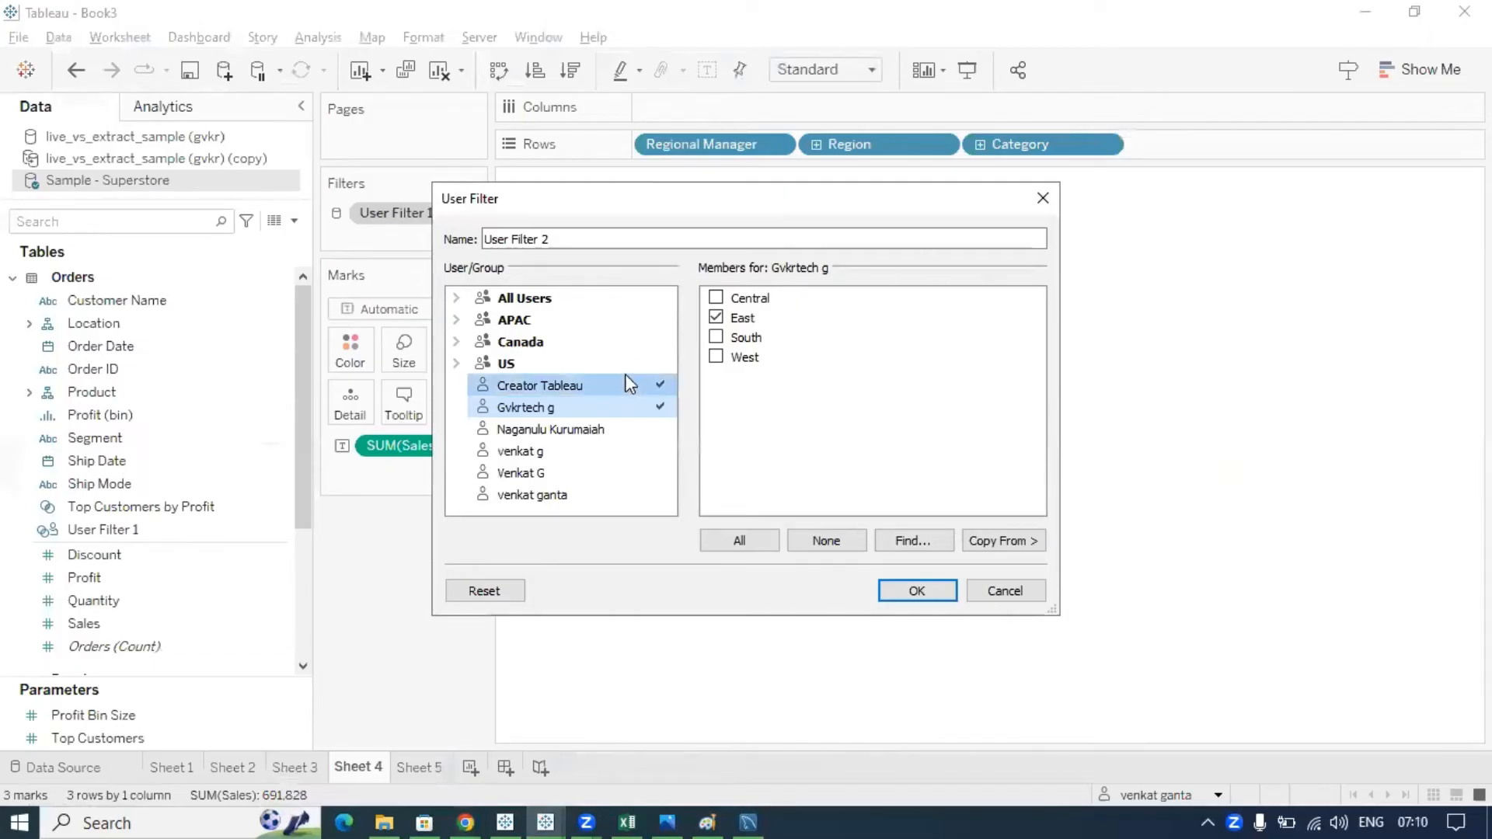
{"action": "left_click", "coordinate": [488, 594]}
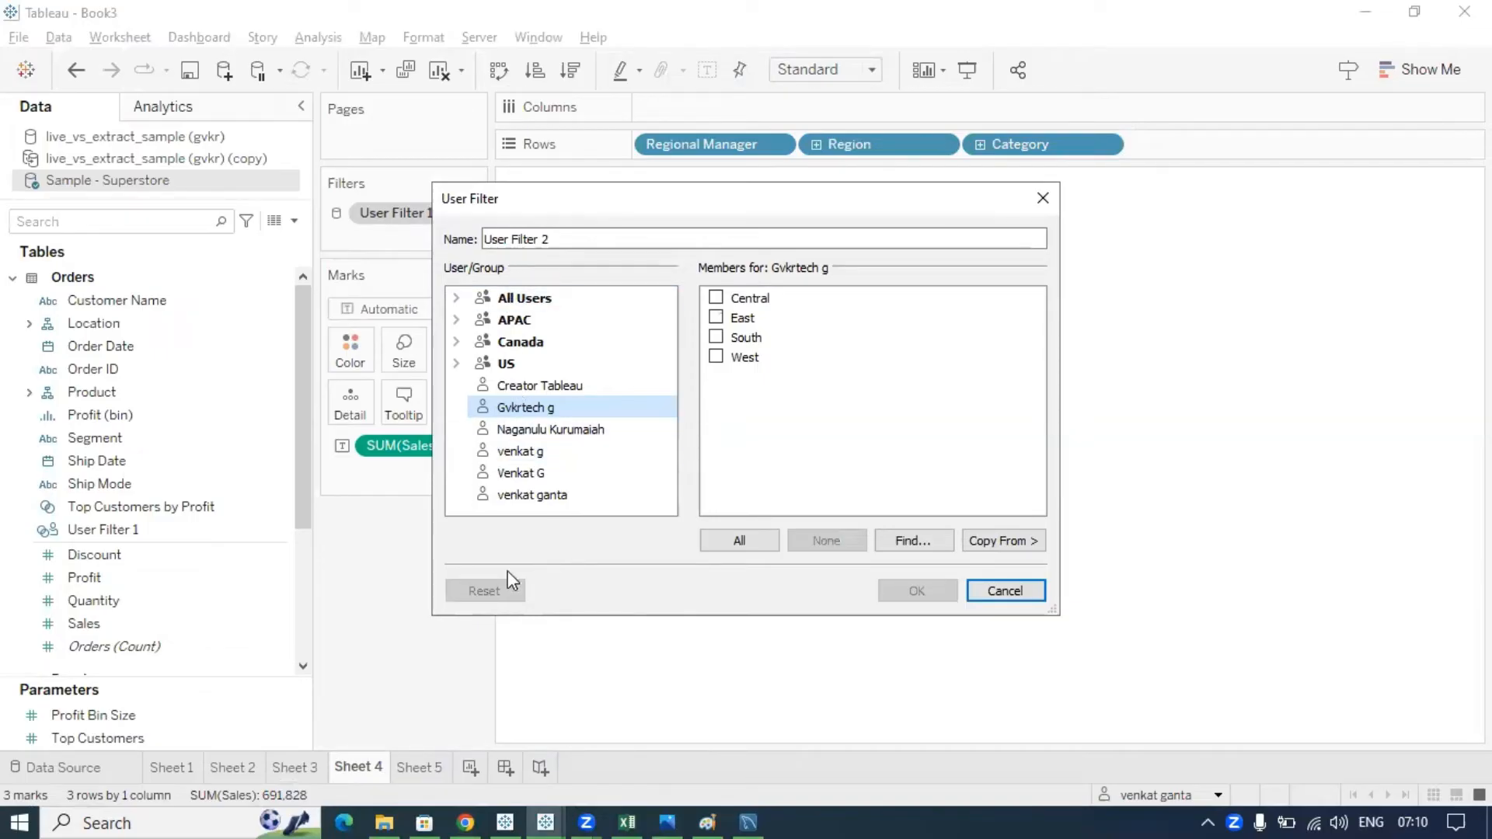
{"action": "left_click", "coordinate": [1043, 199]}
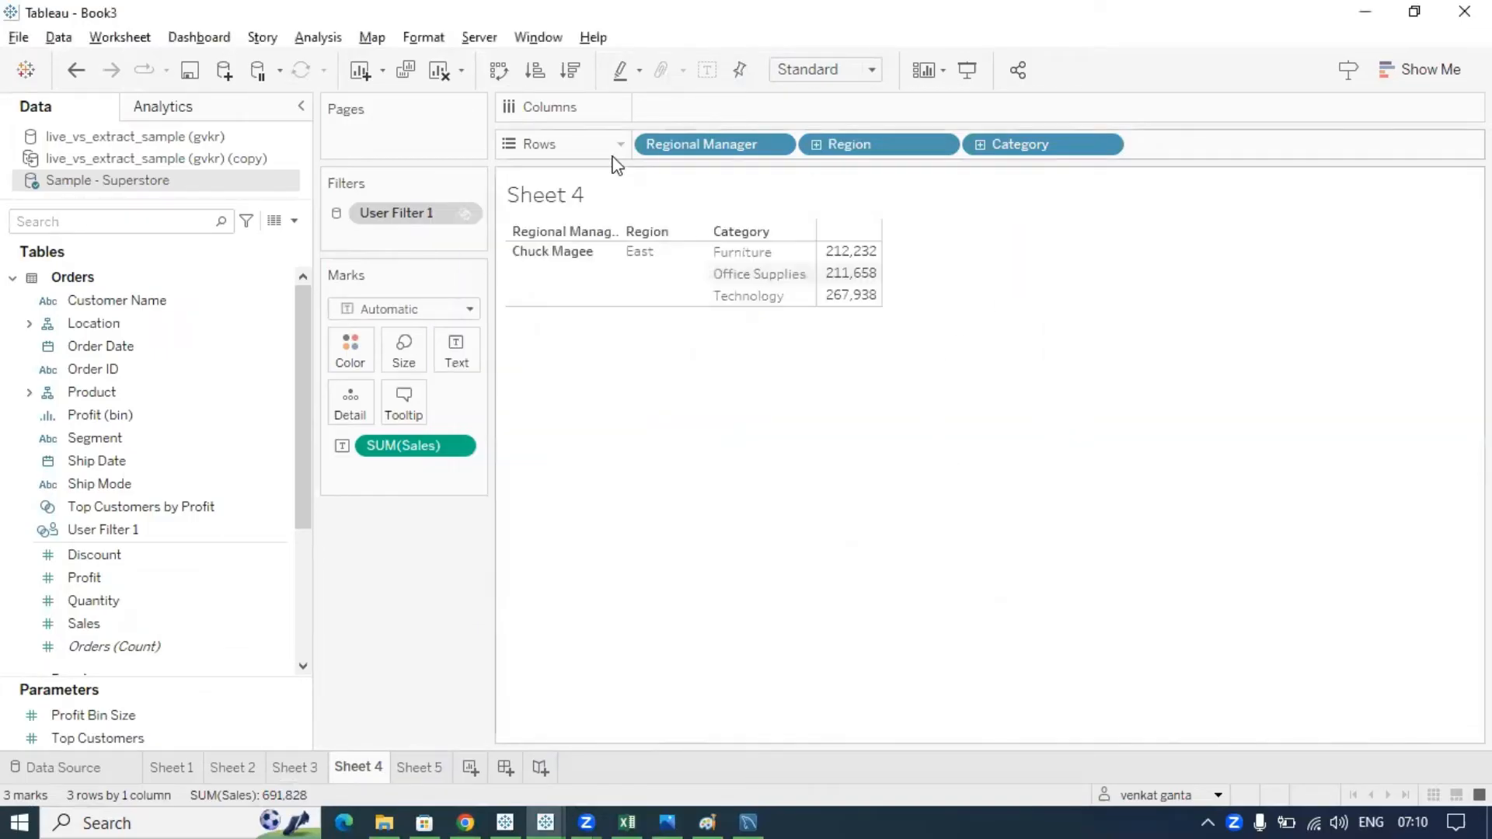
- Create a new user filter on Region from the Server menu
{"action": "left_click", "coordinate": [477, 45]}
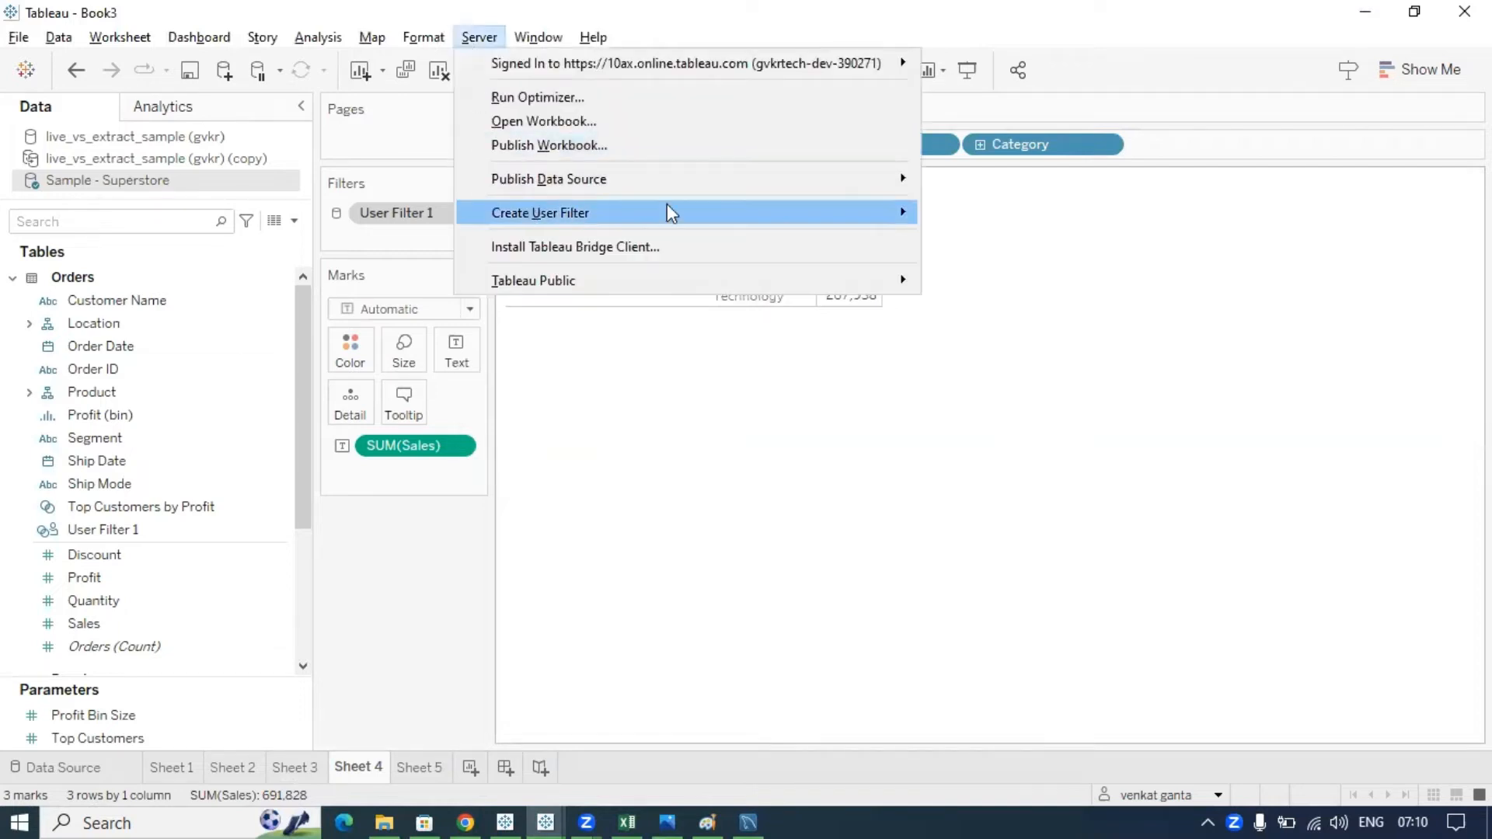
{"action": "mouse_move", "coordinate": [872, 206]}
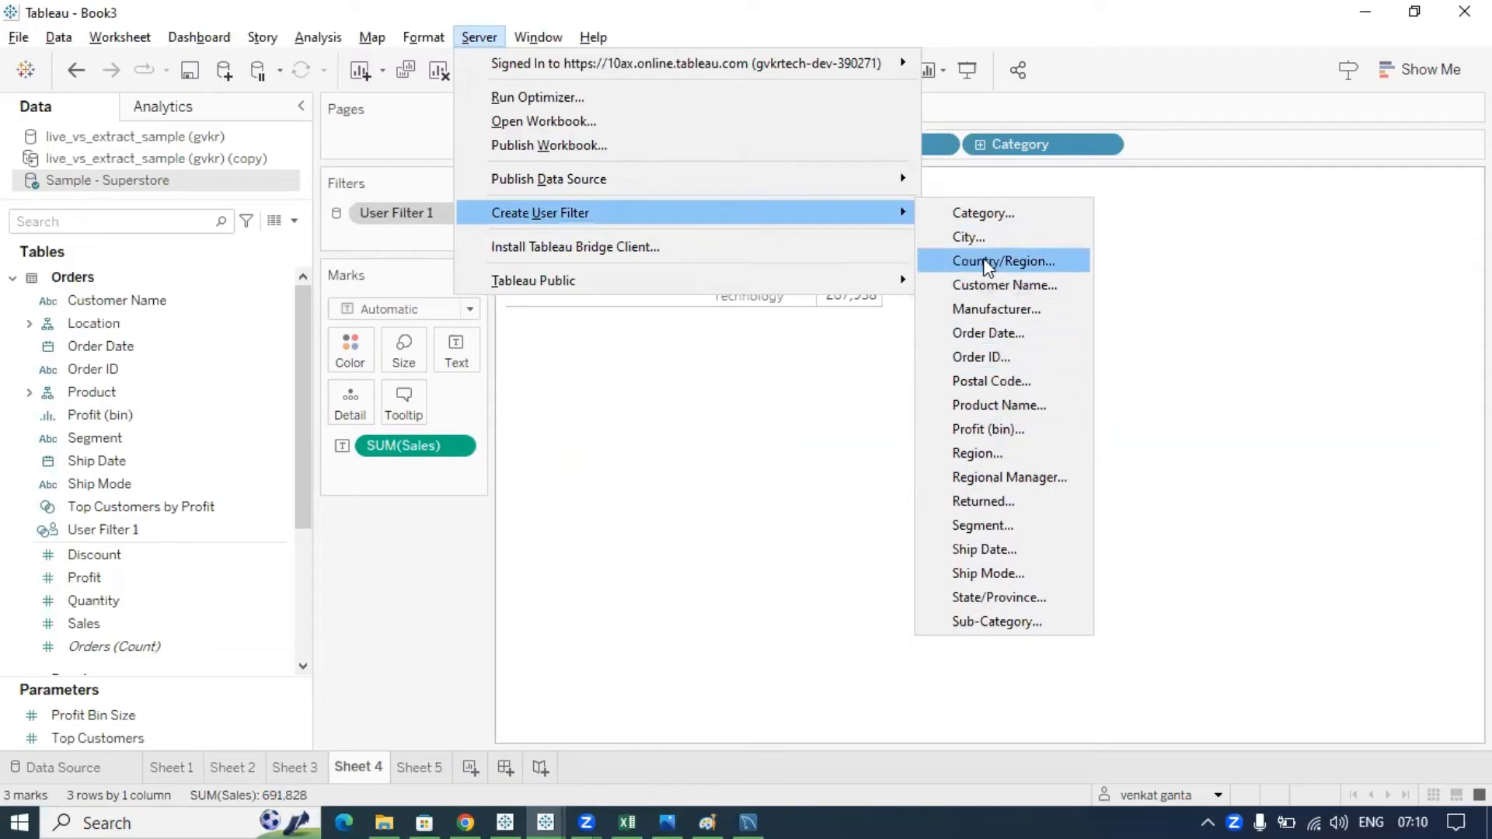
{"action": "left_click", "coordinate": [968, 464]}
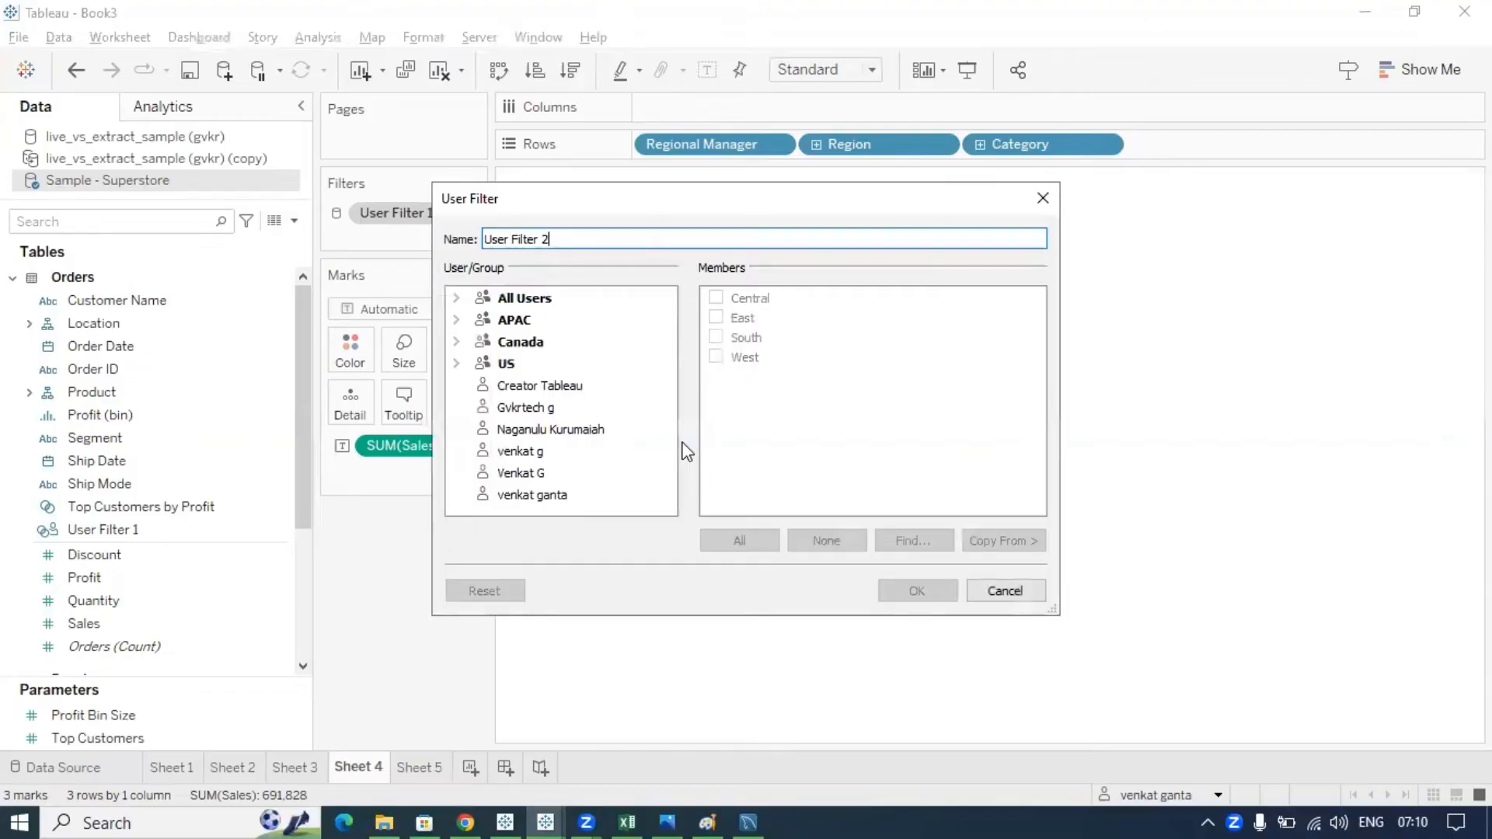
- Underline the group names and the US group in the User Filter 2 list
{"action": "left_click", "coordinate": [627, 423]}
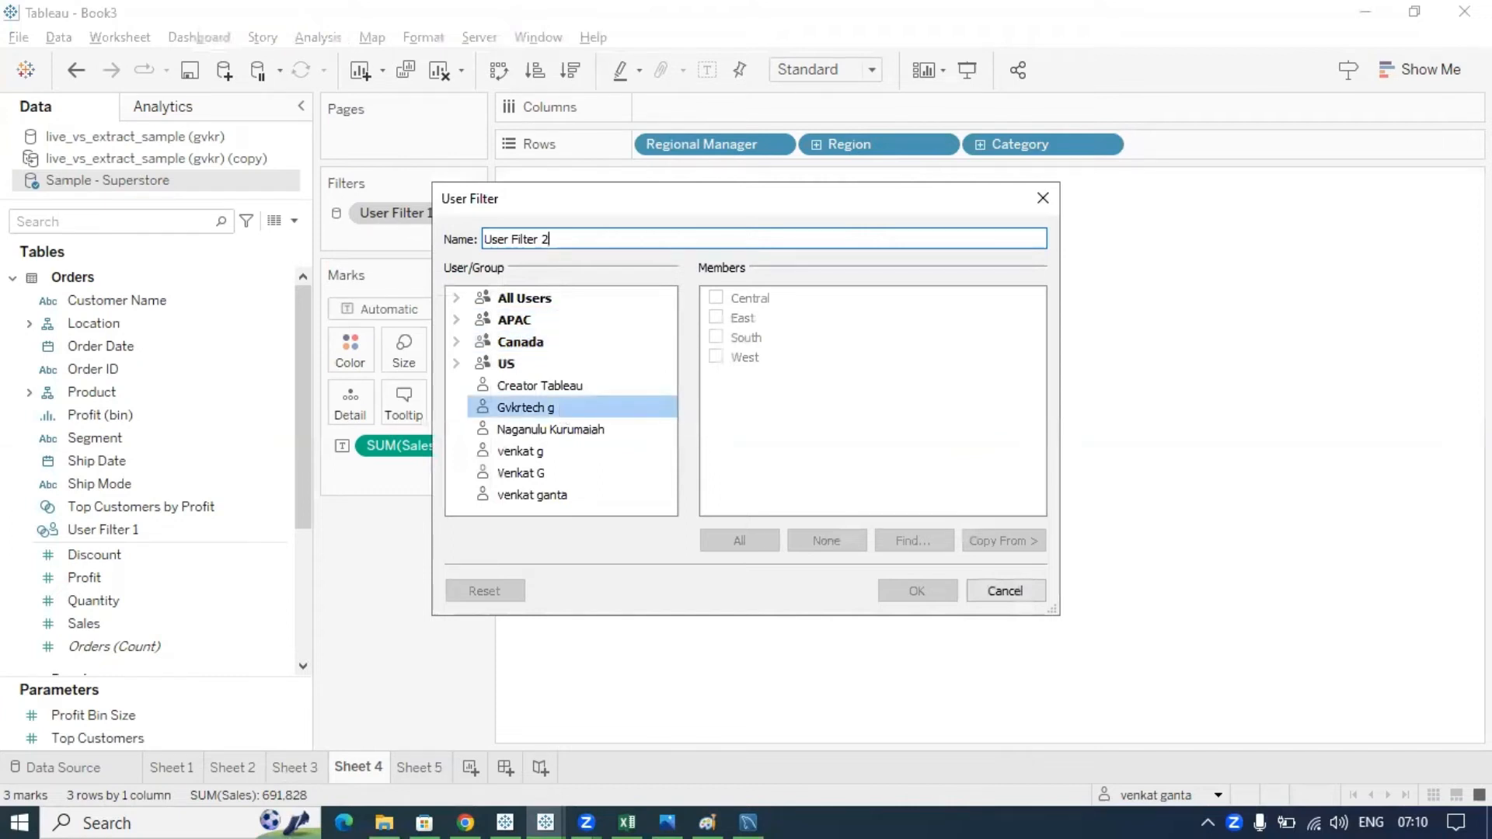
{"action": "left_click_drag", "start_coordinate": [536, 322], "coordinate": [594, 320]}
{"action": "left_click_drag", "start_coordinate": [513, 364], "coordinate": [583, 356]}
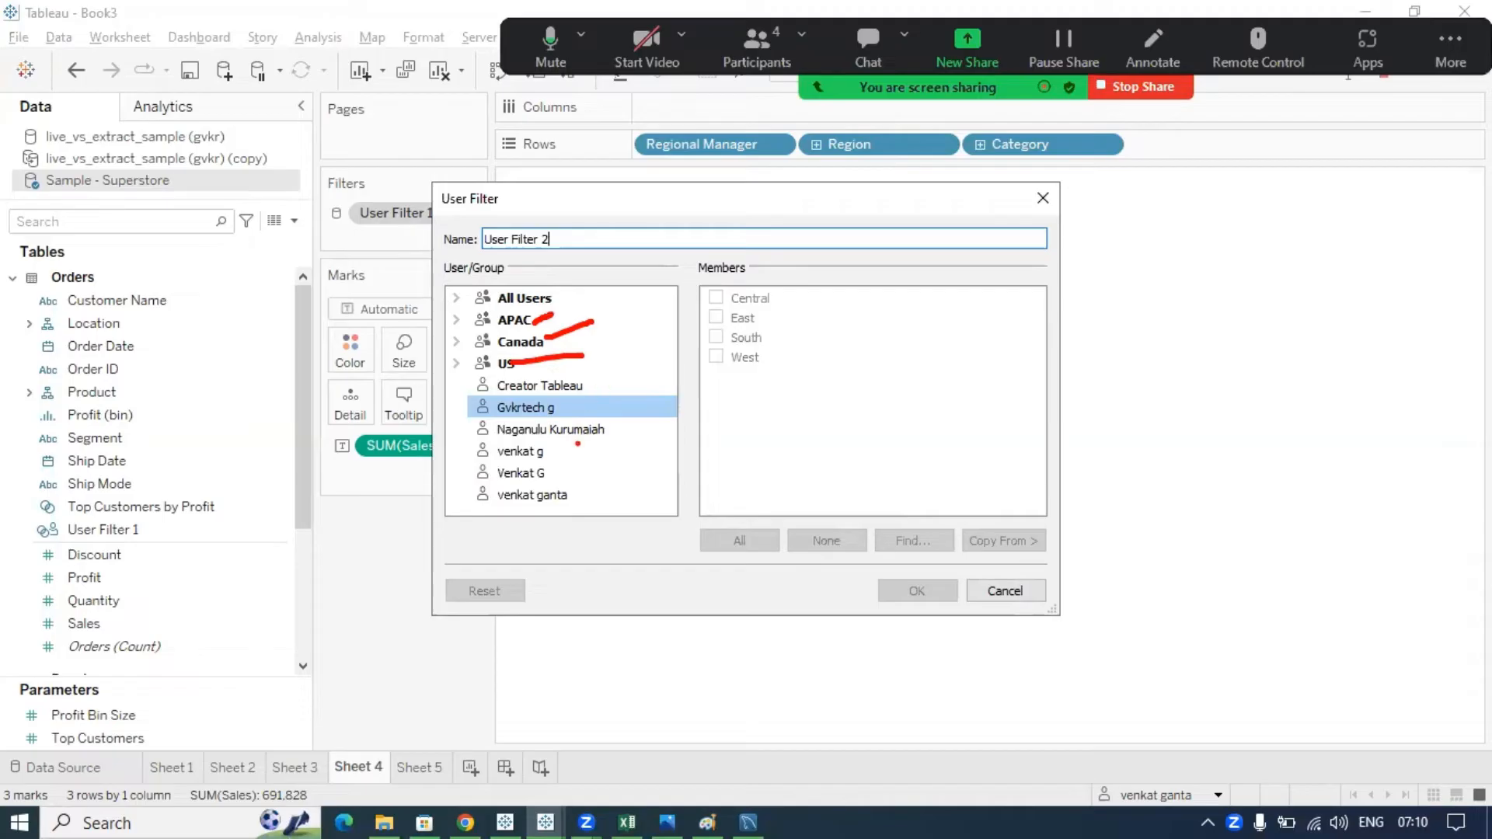
{"action": "key", "text": "Escape"}
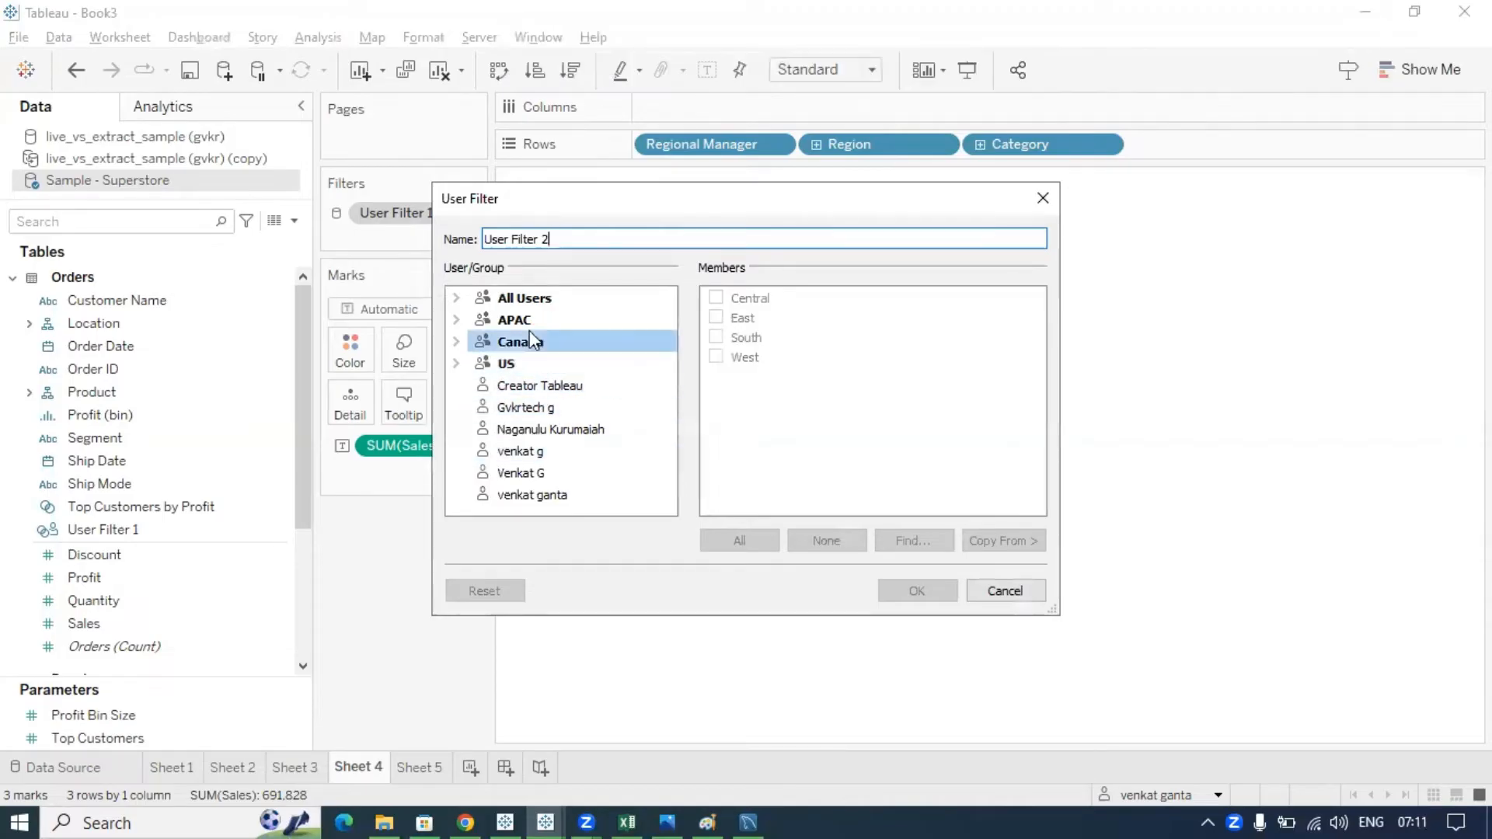
- Give the US group access to the East region, then bring up the Tableau Cloud Groups page
{"action": "left_click", "coordinate": [517, 364]}
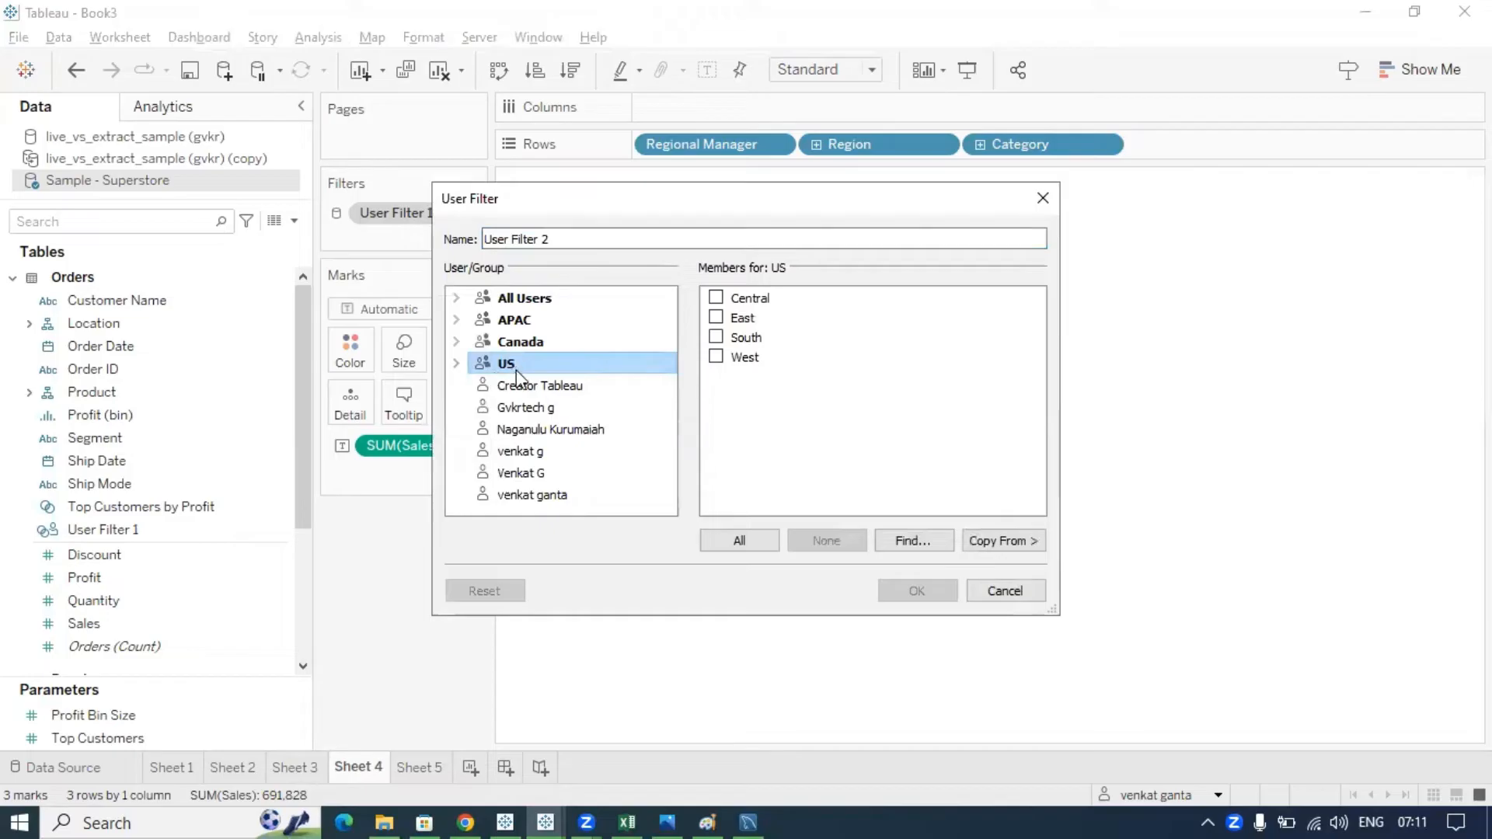
{"action": "left_click", "coordinate": [716, 319]}
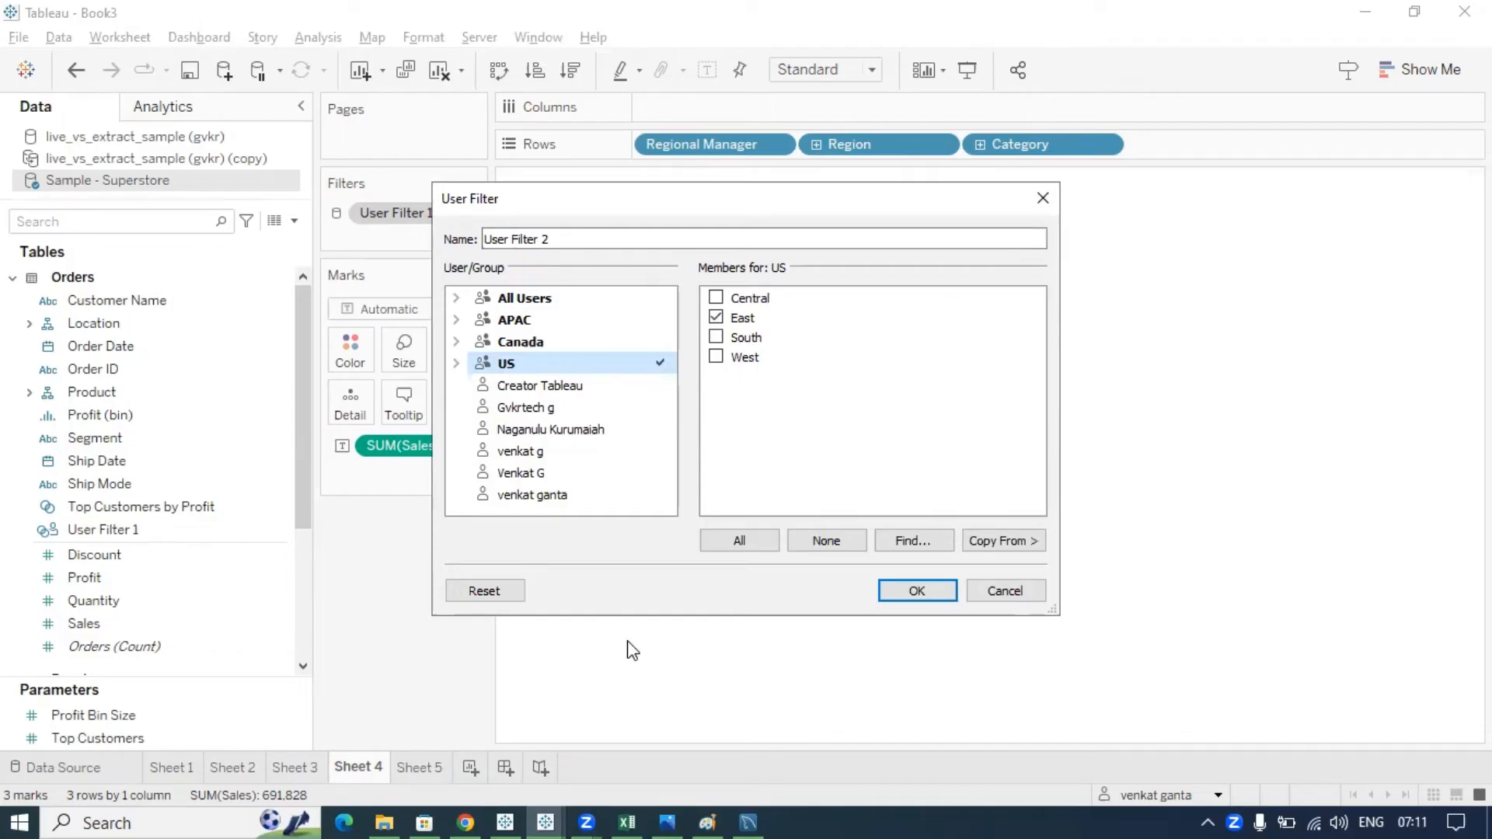
{"action": "left_click", "coordinate": [470, 812]}
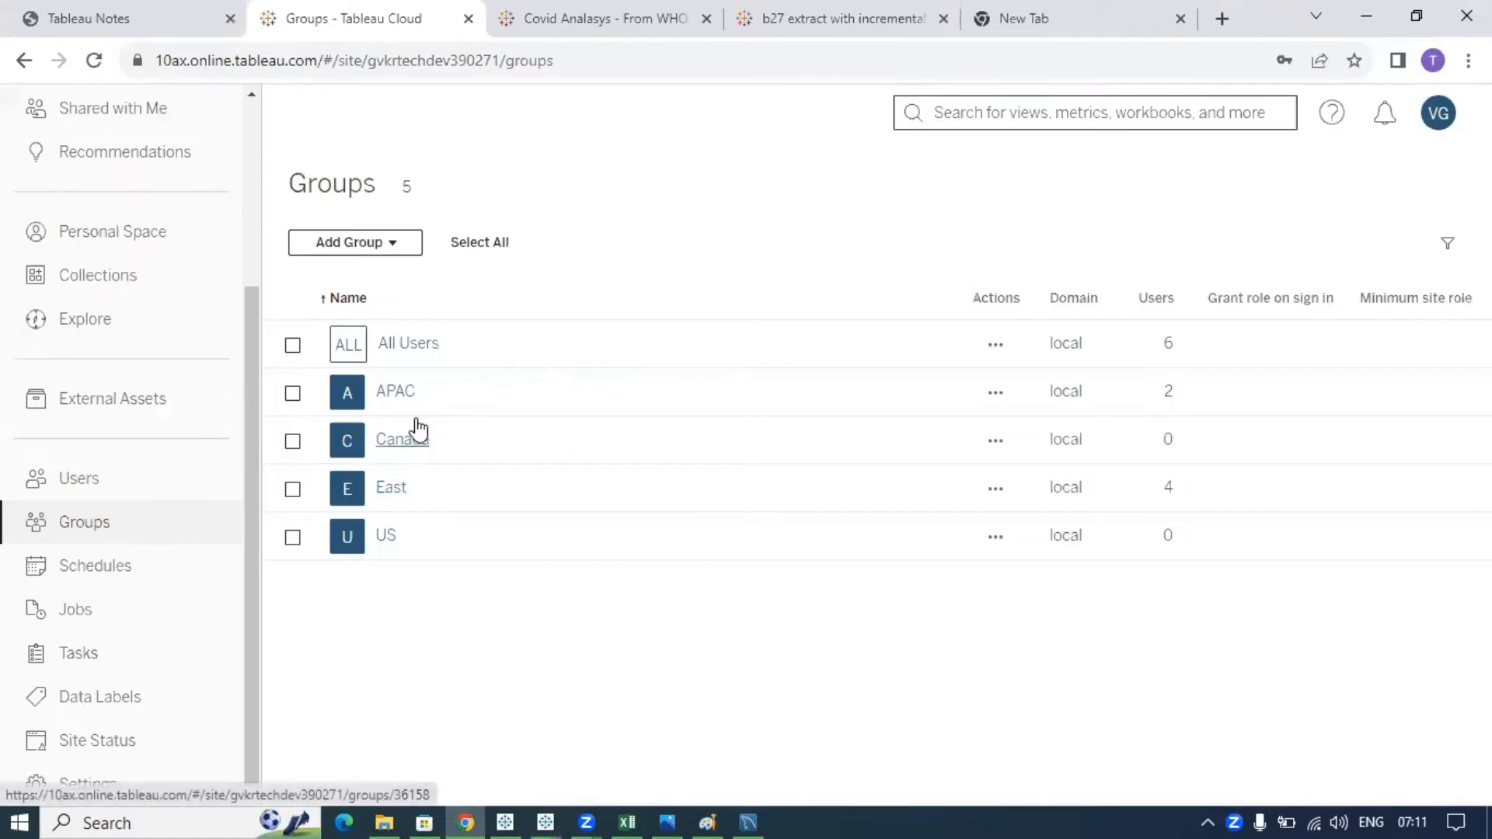
- Open the US group, check Add Users, and cancel, confirming it has no members
{"action": "left_click", "coordinate": [385, 536]}
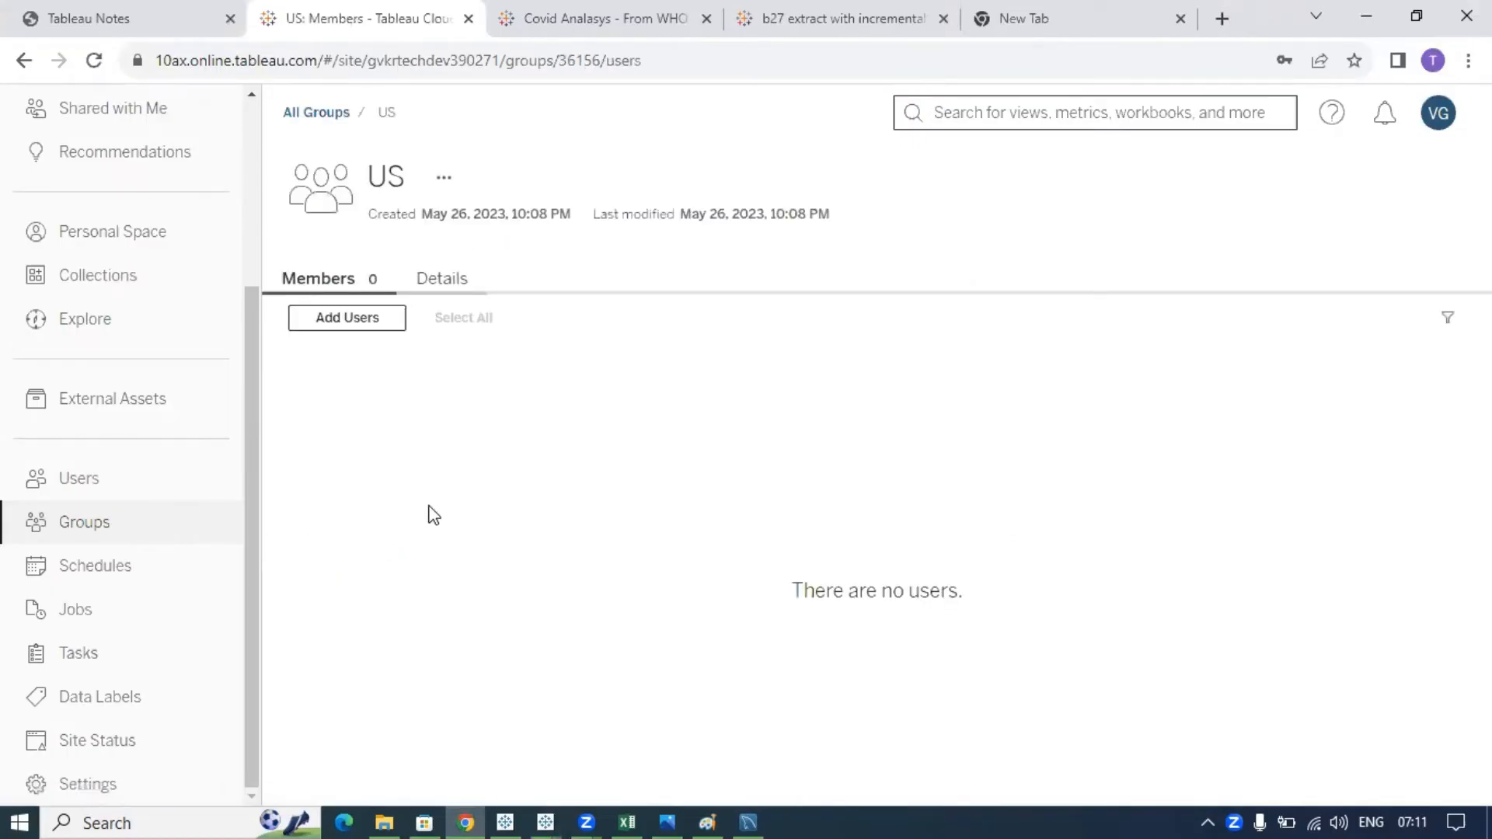
{"action": "left_click", "coordinate": [350, 326]}
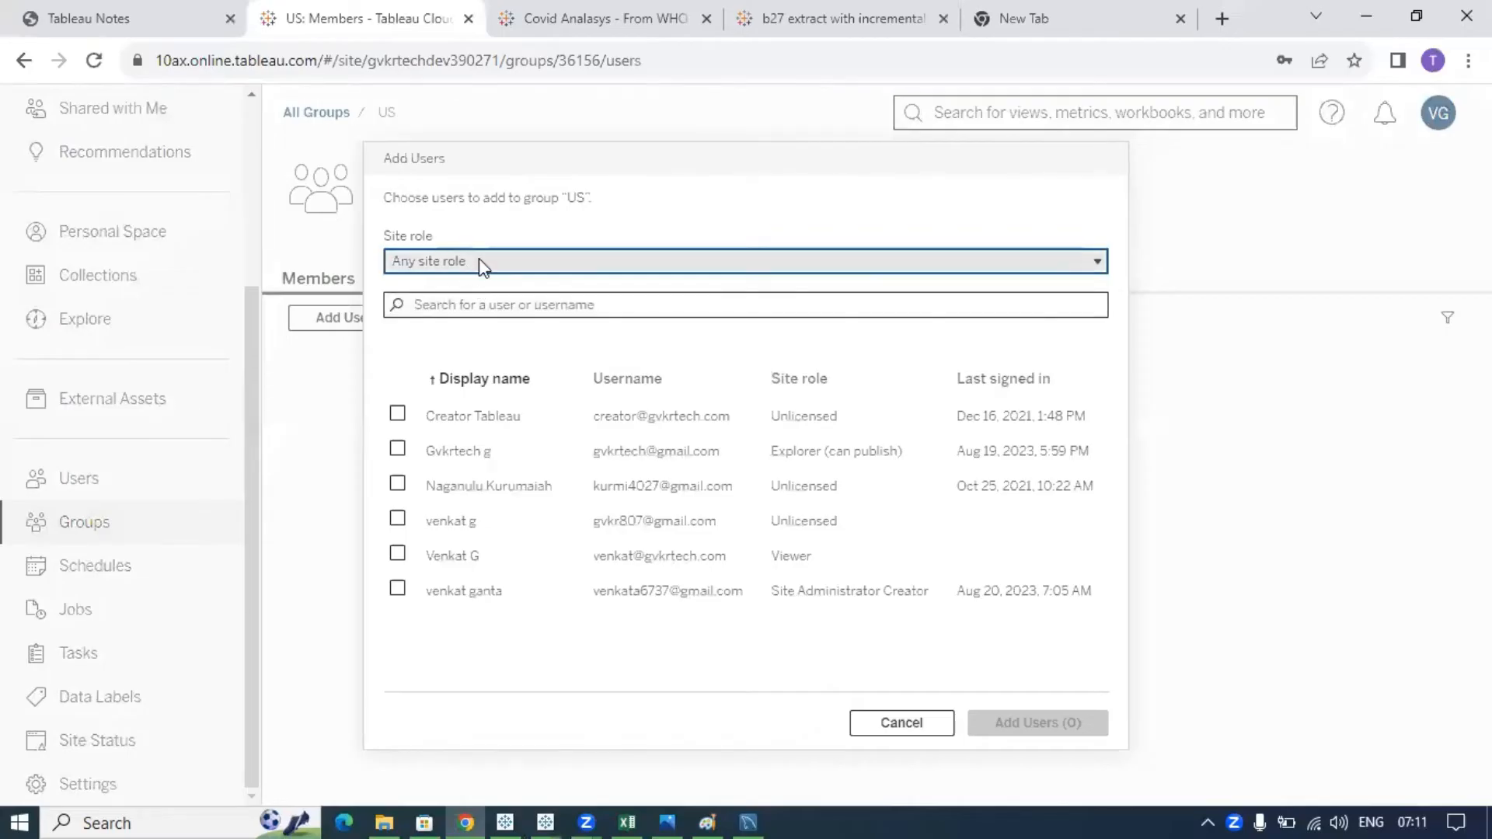
{"action": "left_click", "coordinate": [904, 720]}
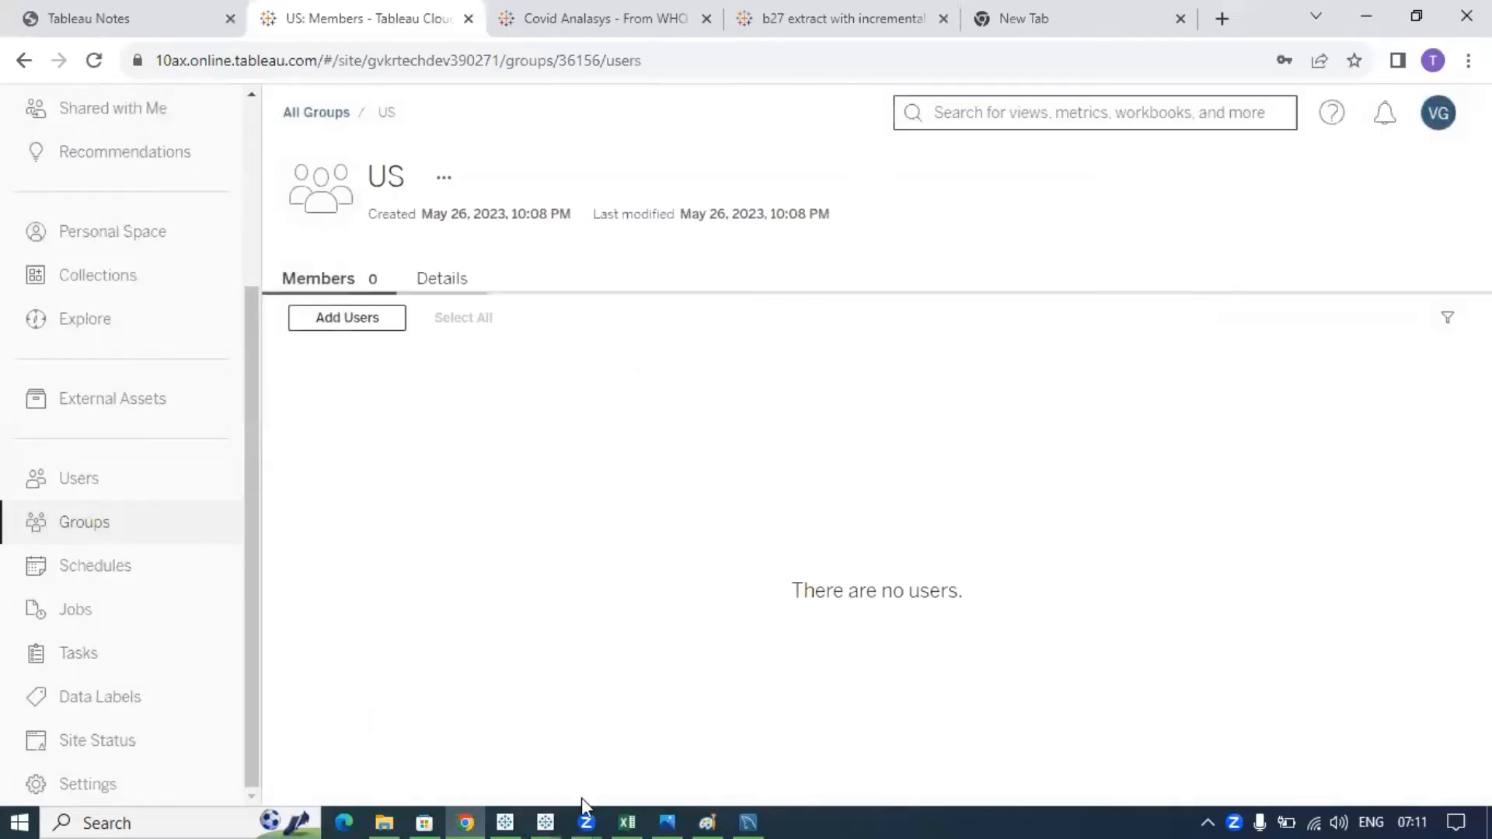
- Check region access in User Filter 2 for Creator Tableau, another user, and the APAC group
{"action": "left_click", "coordinate": [466, 817]}
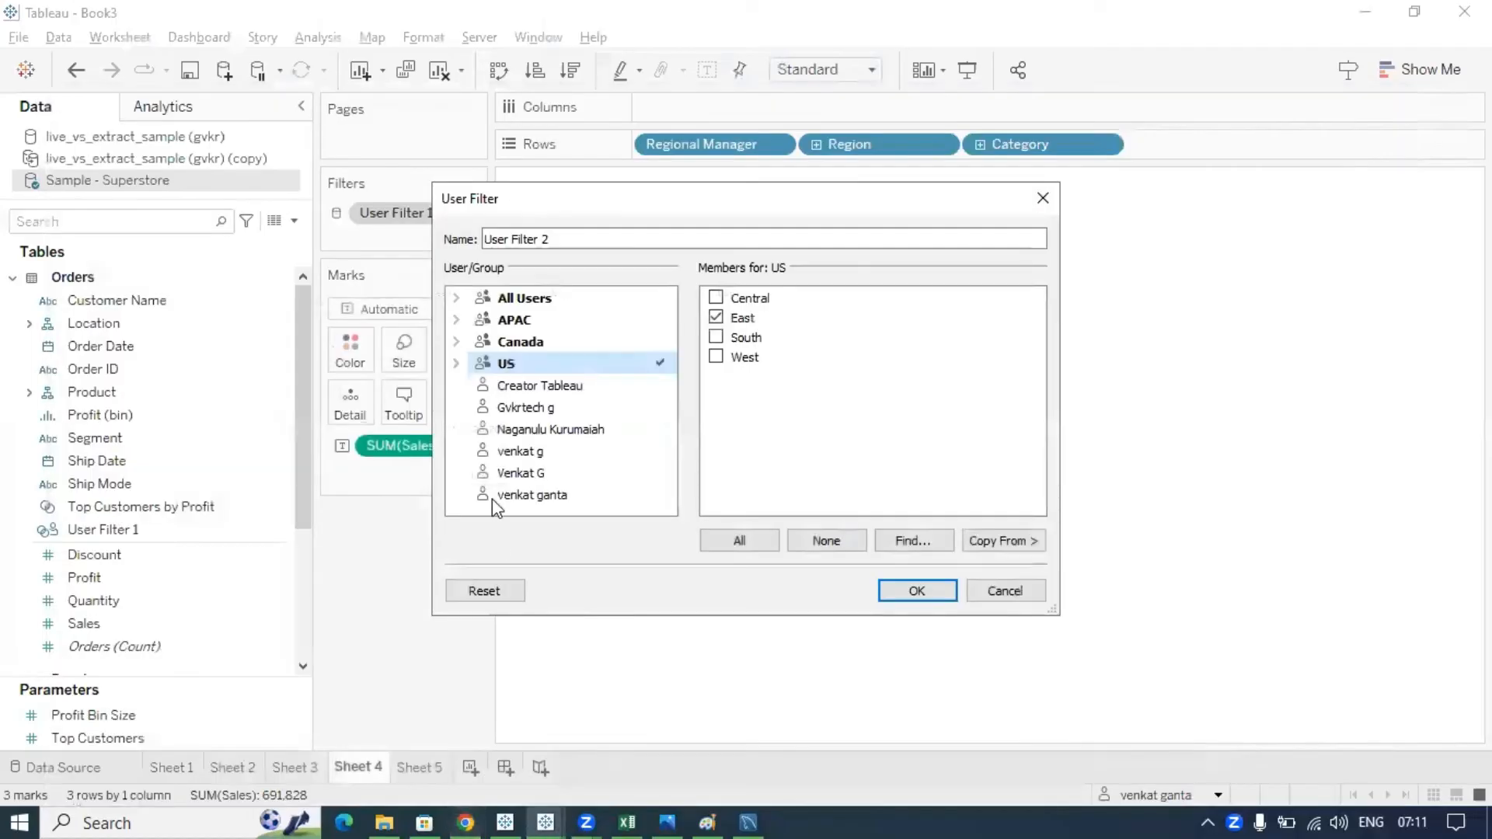
{"action": "left_click", "coordinate": [531, 388]}
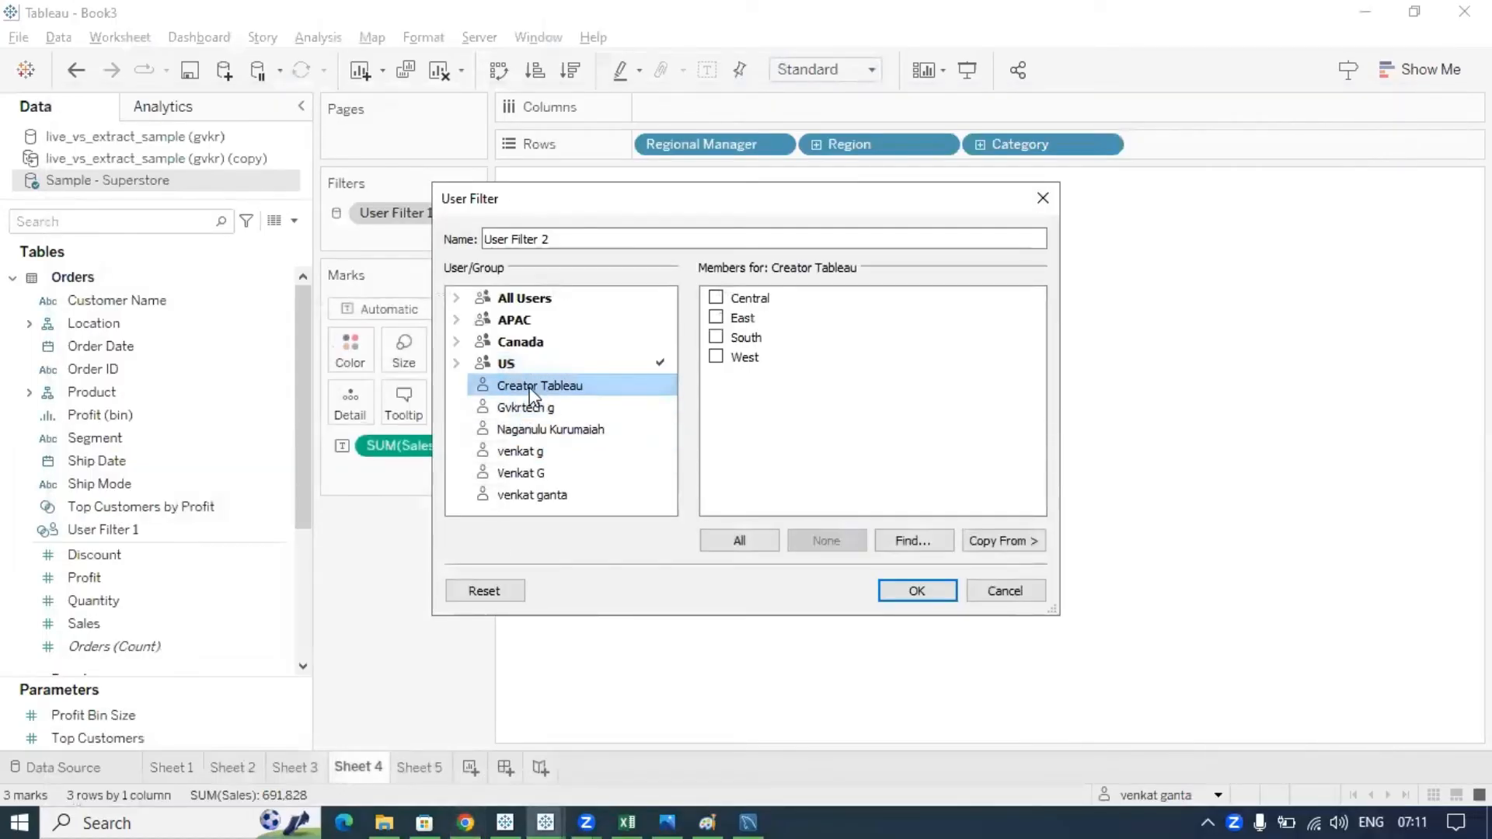
{"action": "left_click", "coordinate": [534, 430]}
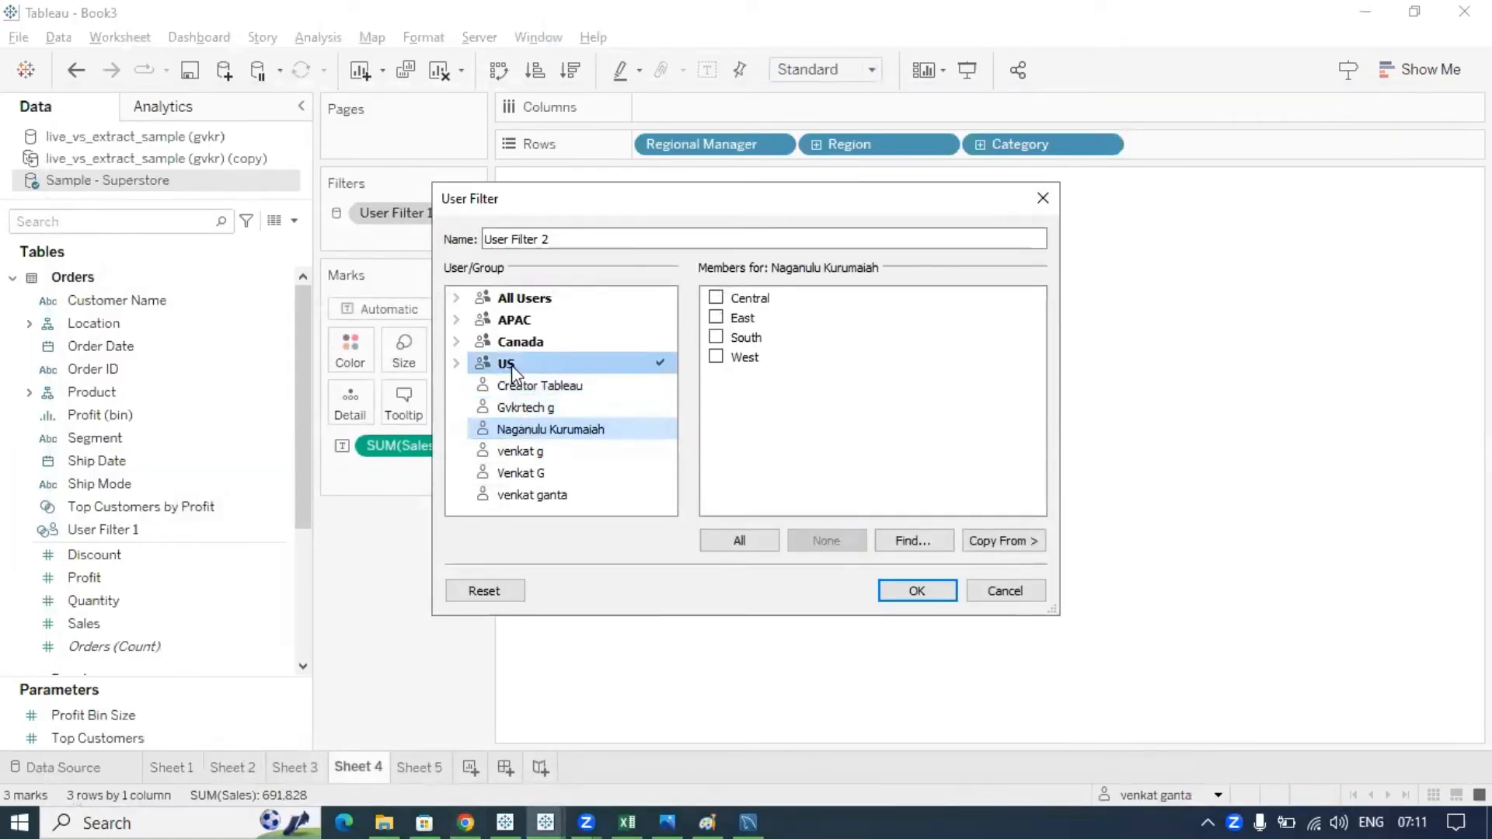
{"action": "left_click", "coordinate": [513, 324]}
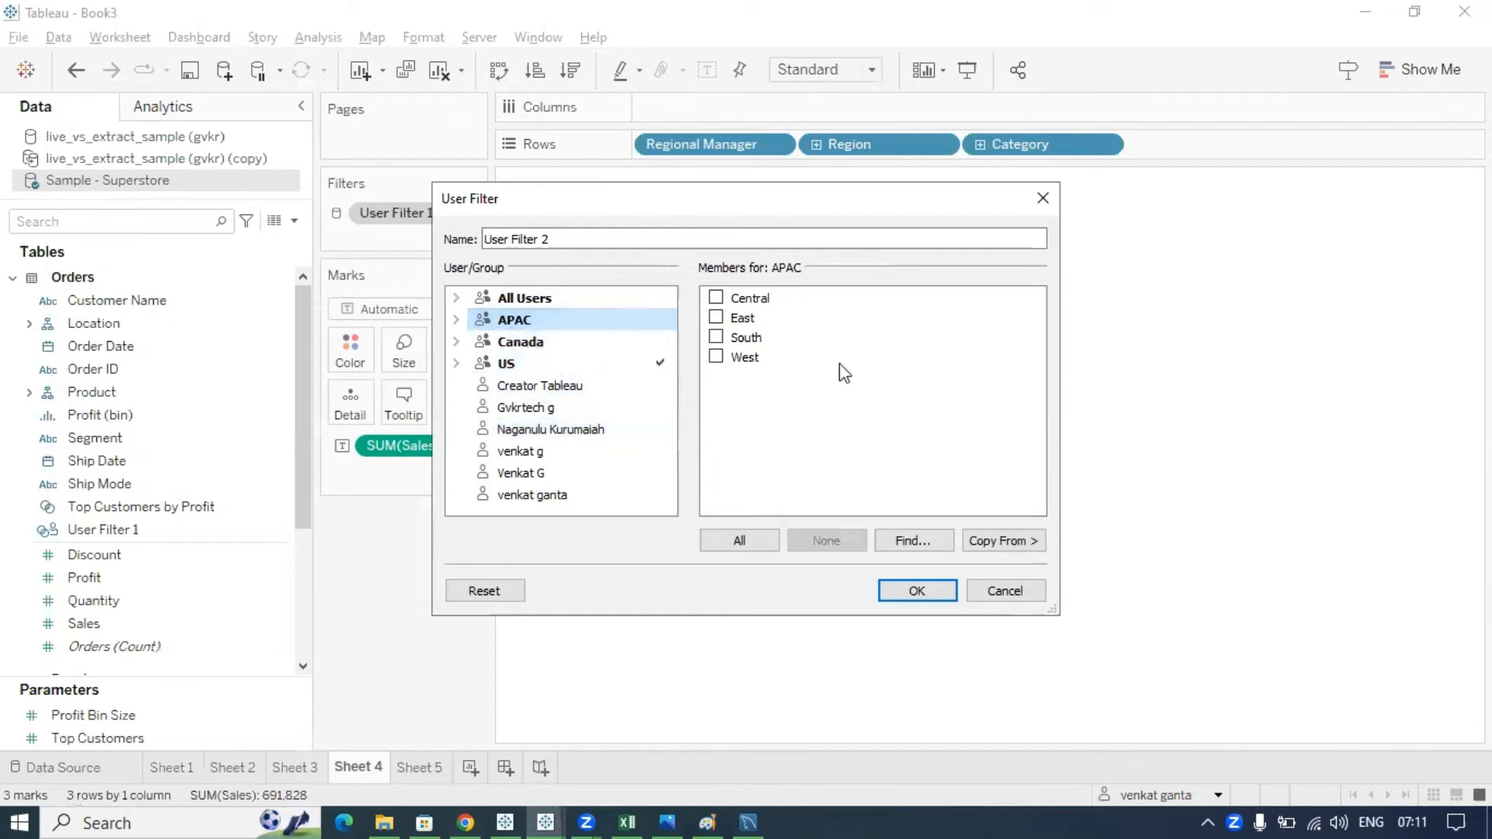
- Discard the user filter and highlight the ISMEMEBROF() Function and Create User Filter lines in Tableau Notes
{"action": "left_click", "coordinate": [1036, 203]}
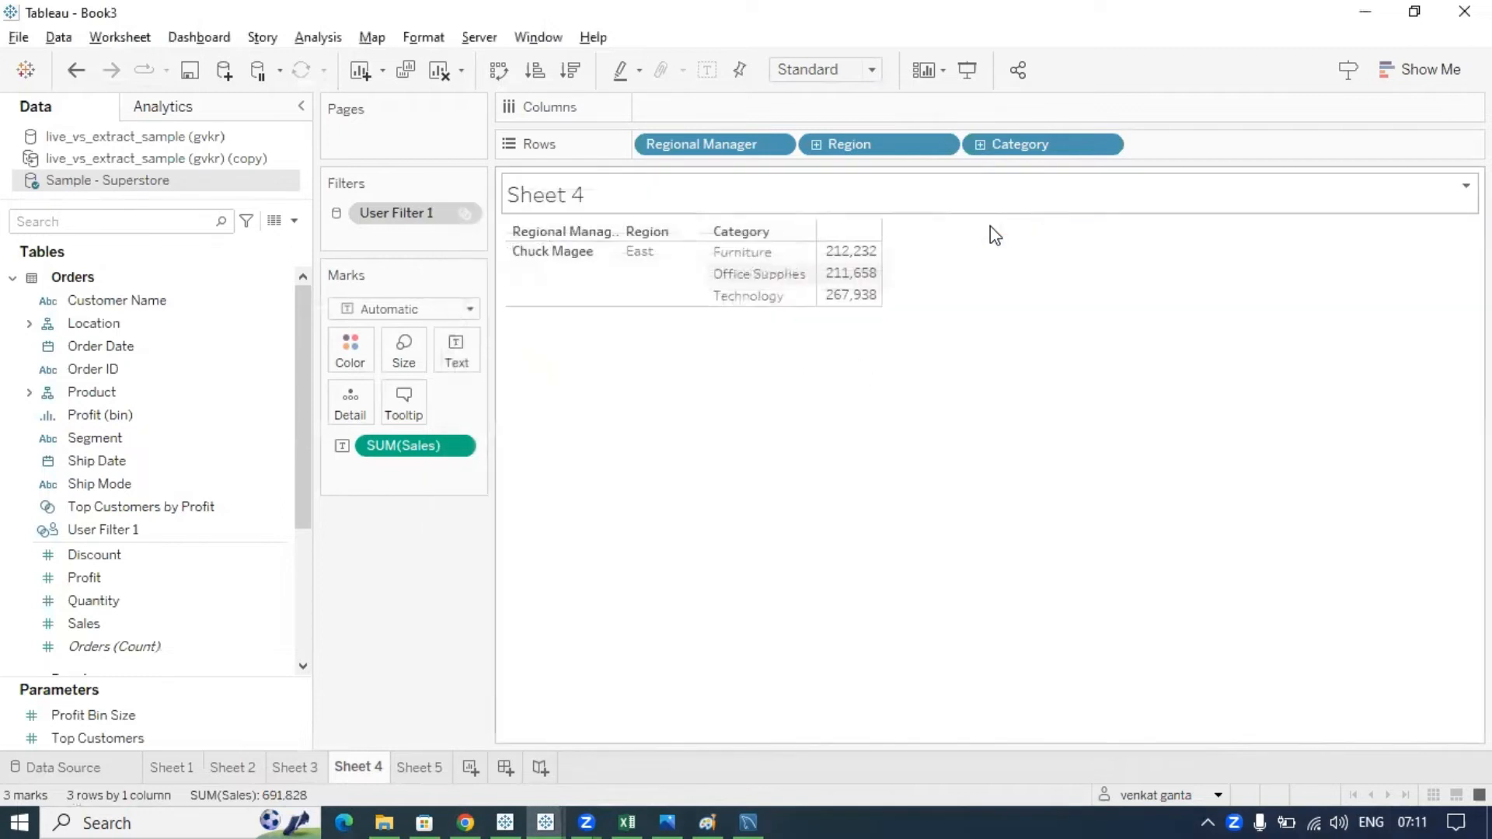
{"action": "left_click", "coordinate": [458, 816]}
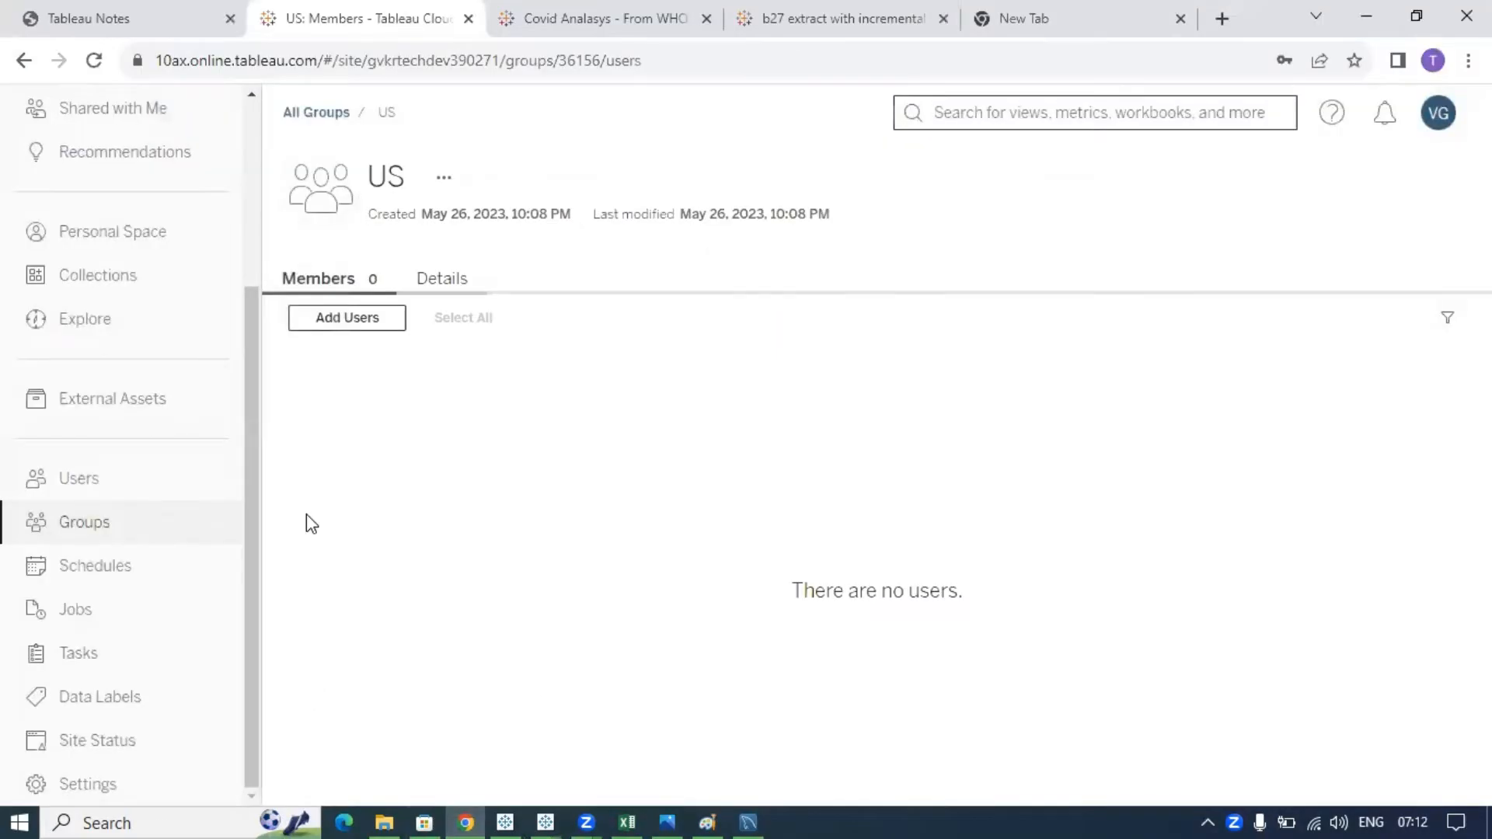
{"action": "left_click", "coordinate": [152, 33]}
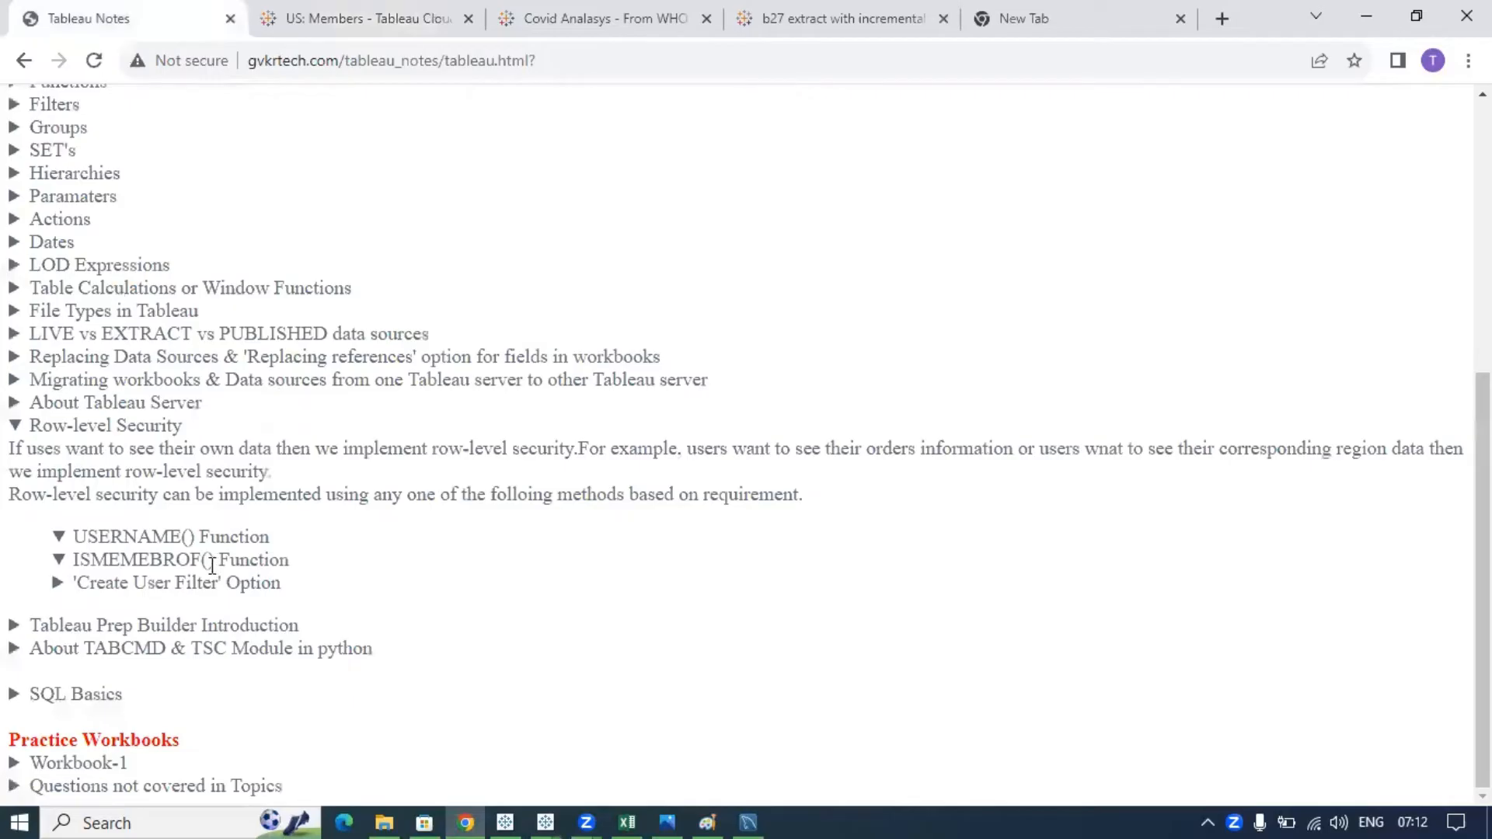
{"action": "left_click_drag", "start_coordinate": [273, 591], "coordinate": [75, 585]}
{"action": "left_click_drag", "start_coordinate": [291, 561], "coordinate": [78, 561]}
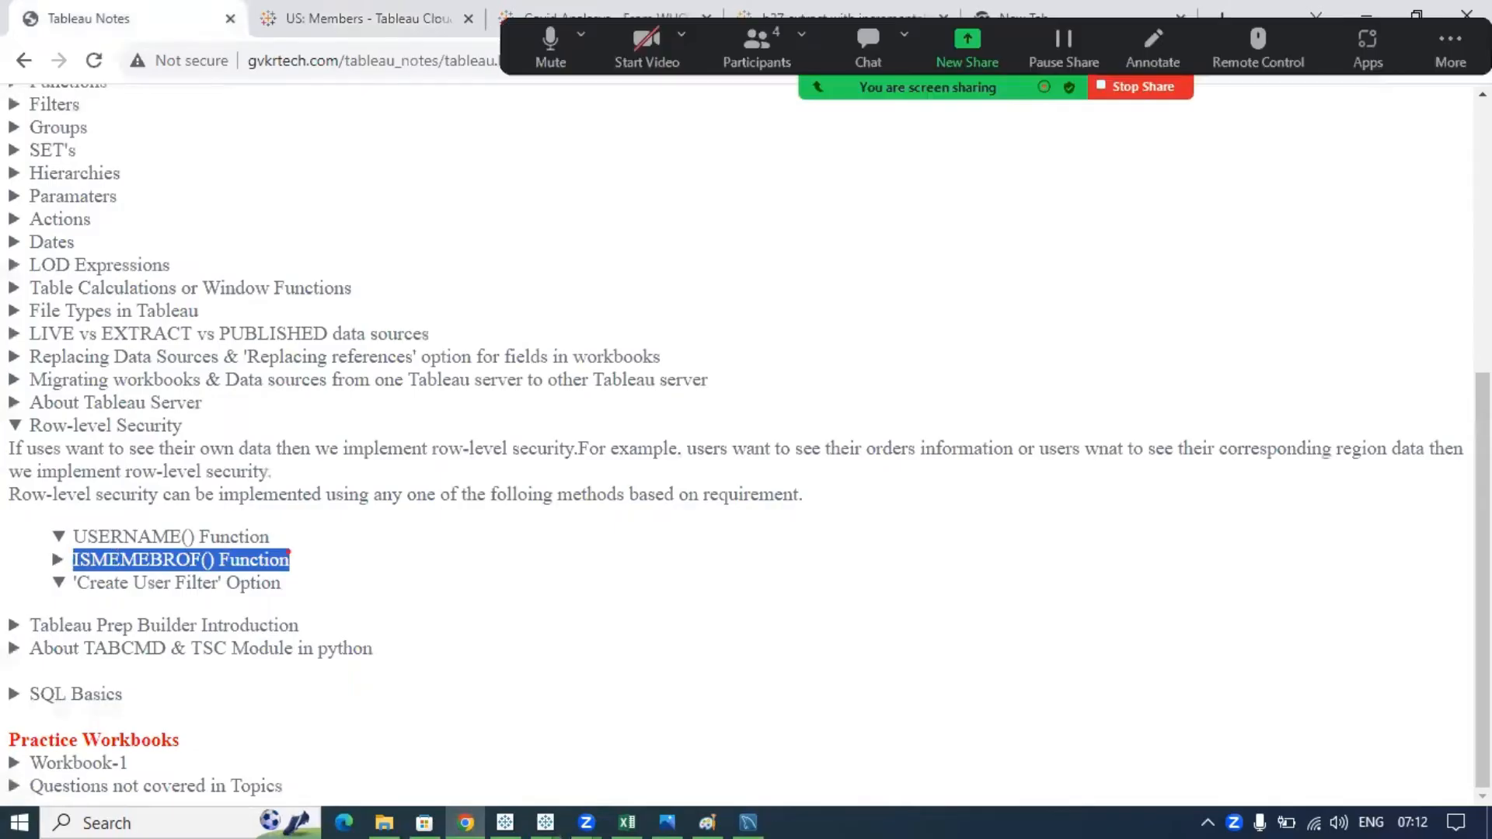
{"action": "left_click_drag", "start_coordinate": [287, 559], "coordinate": [366, 526]}
{"action": "left_click_drag", "start_coordinate": [290, 555], "coordinate": [354, 564]}
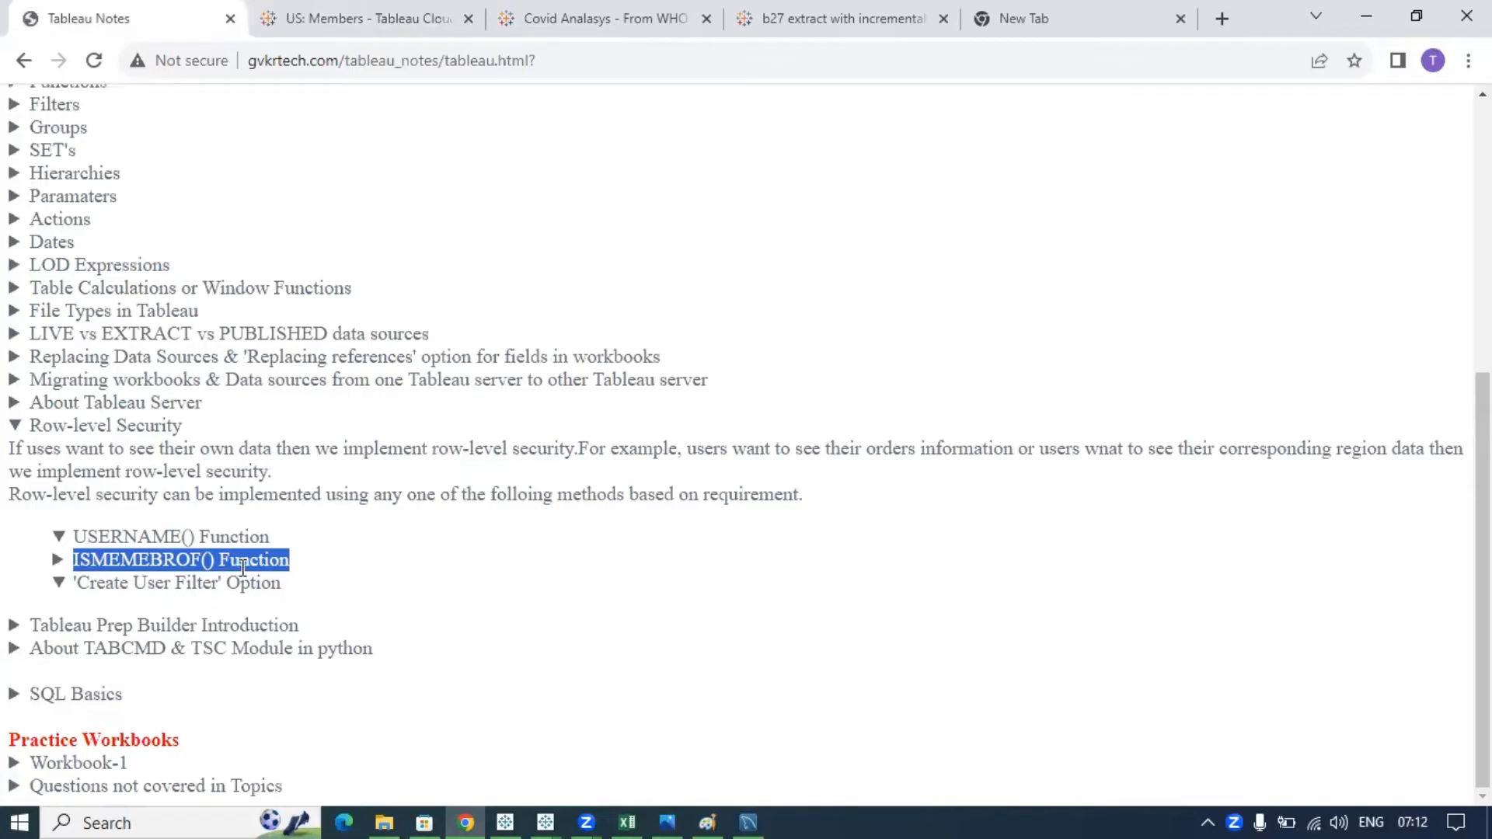
- Expand the ISMEMEBROF() Function notes, then return to the Book3 workbook
{"action": "left_click", "coordinate": [313, 570]}
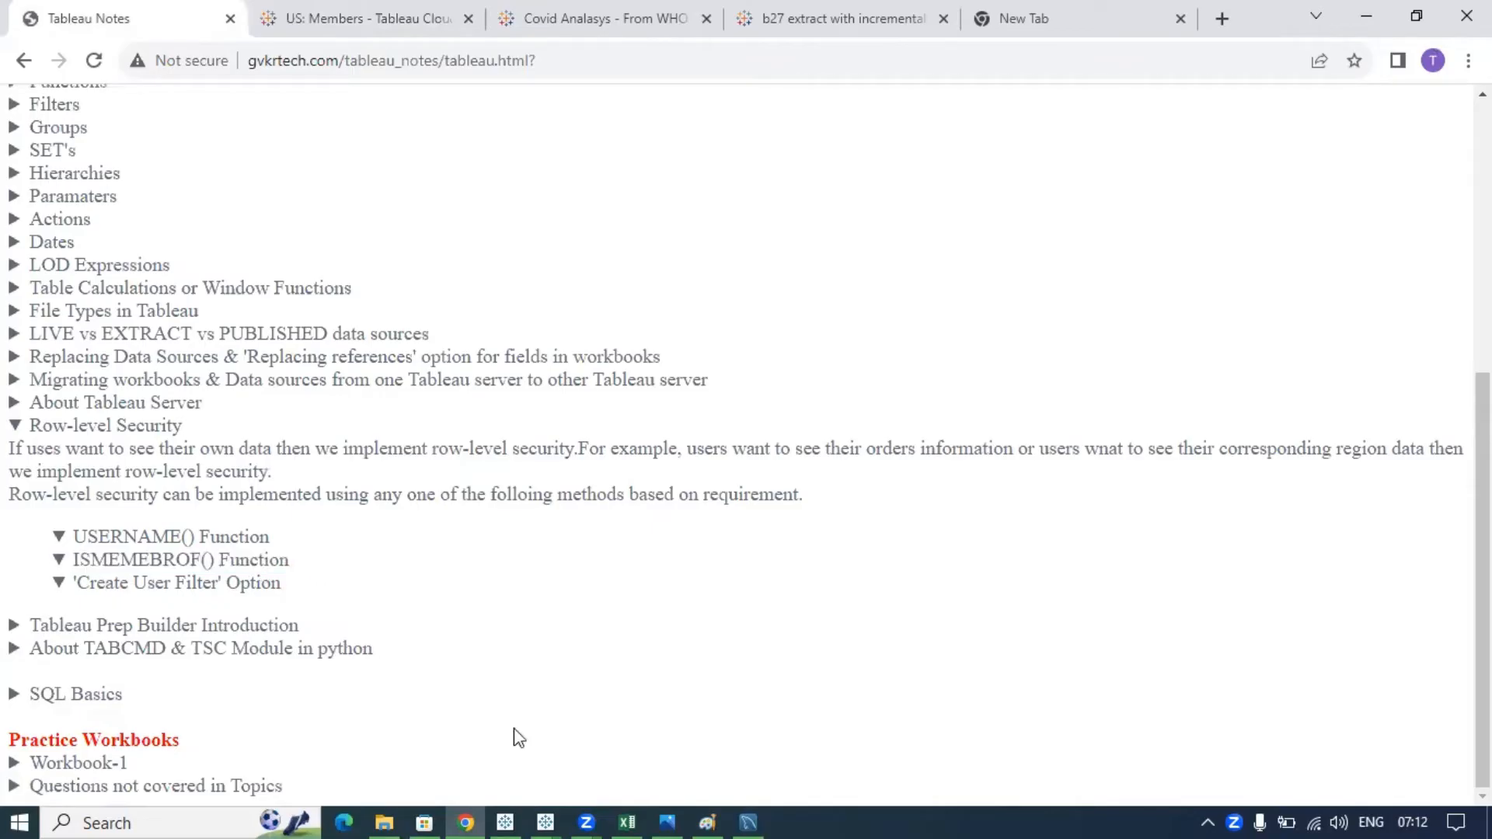
{"action": "left_click", "coordinate": [547, 804]}
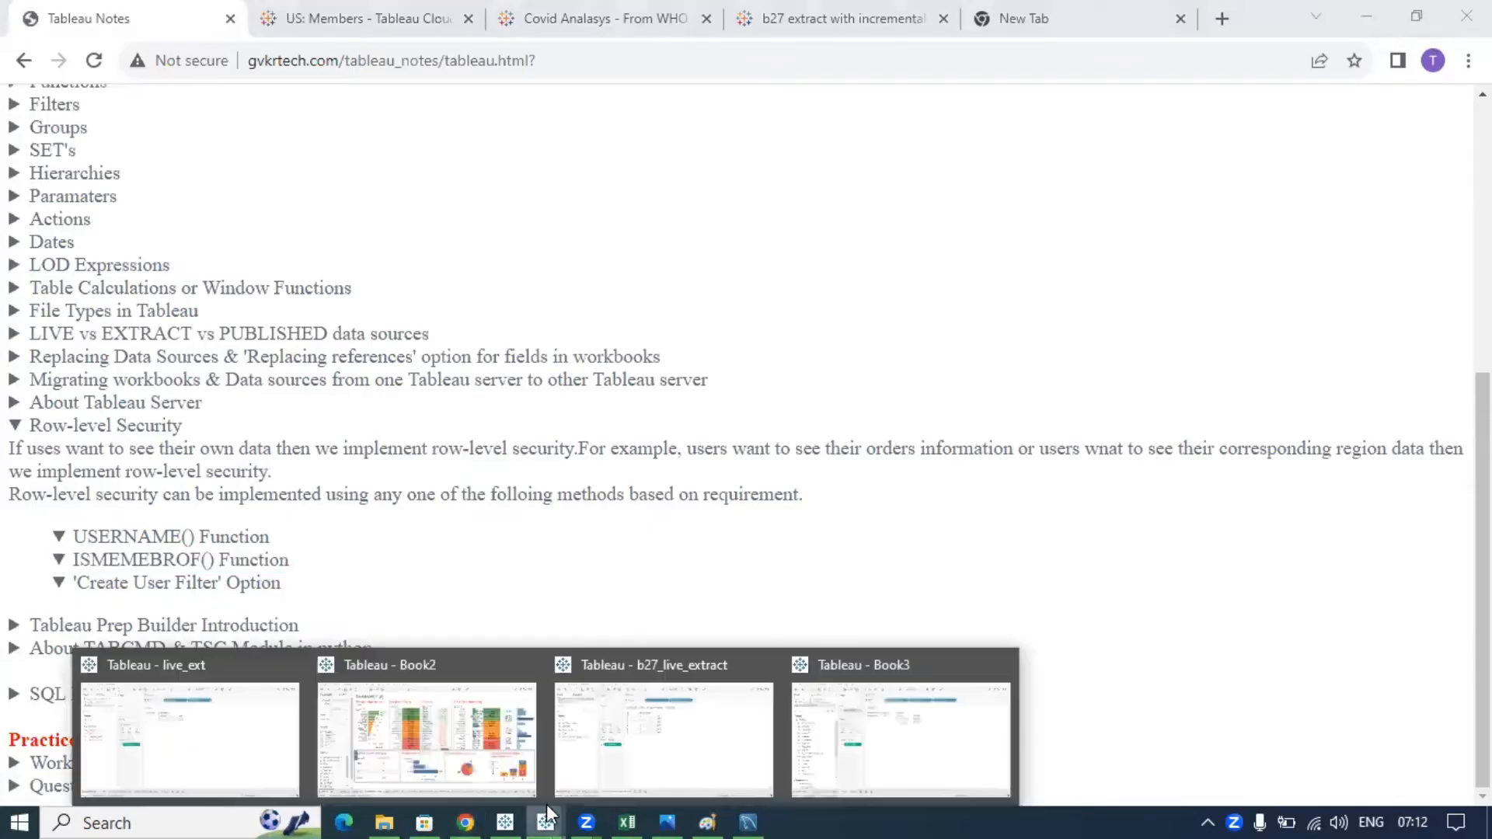
{"action": "left_click", "coordinate": [858, 748]}
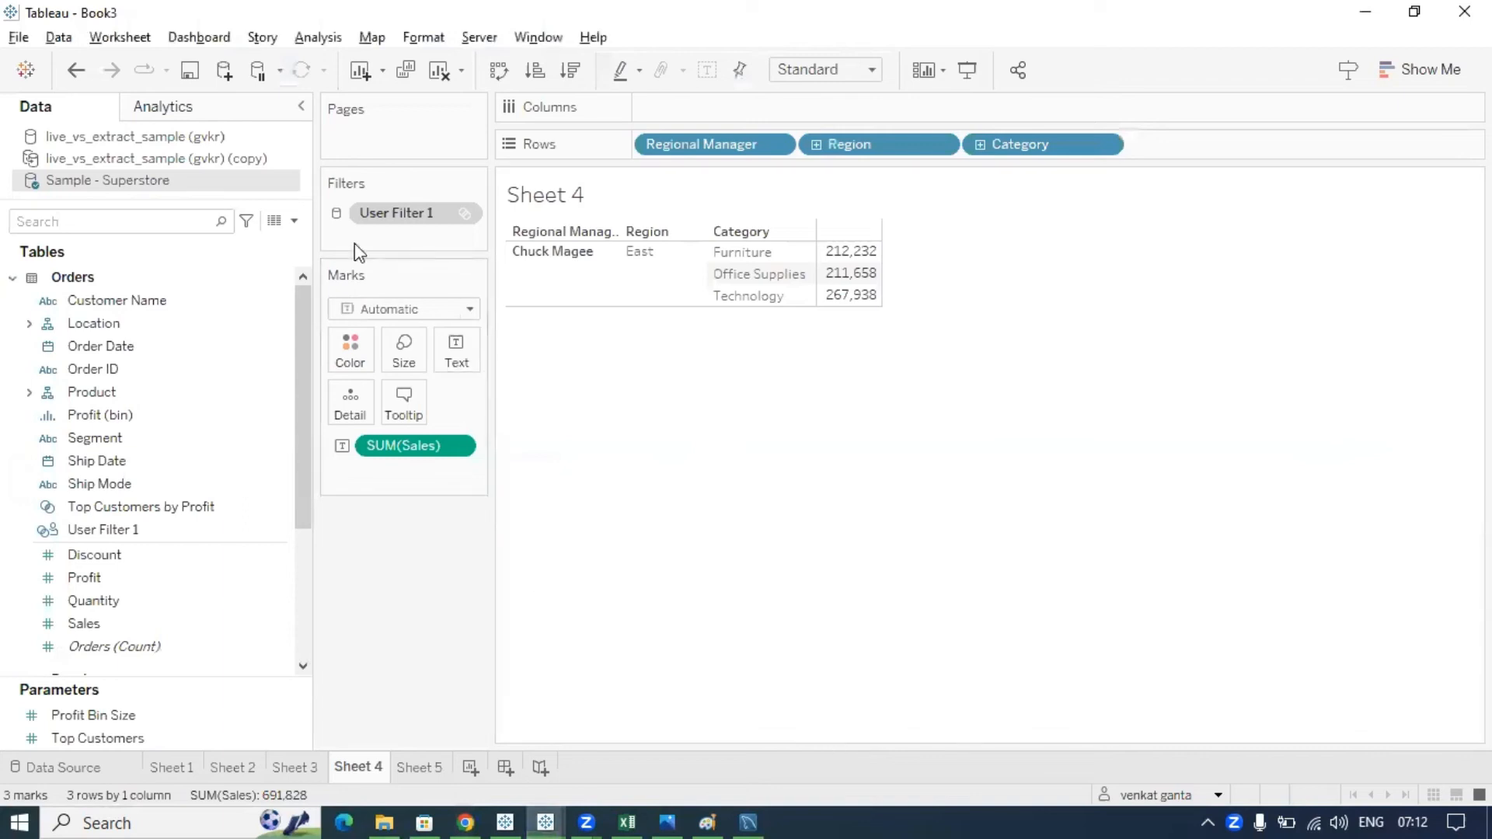
- Drag User Filter 1 off Sheet 4's Filters shelf so all four regions show, then start a calculated field
{"action": "left_click_drag", "start_coordinate": [395, 220], "coordinate": [396, 548]}
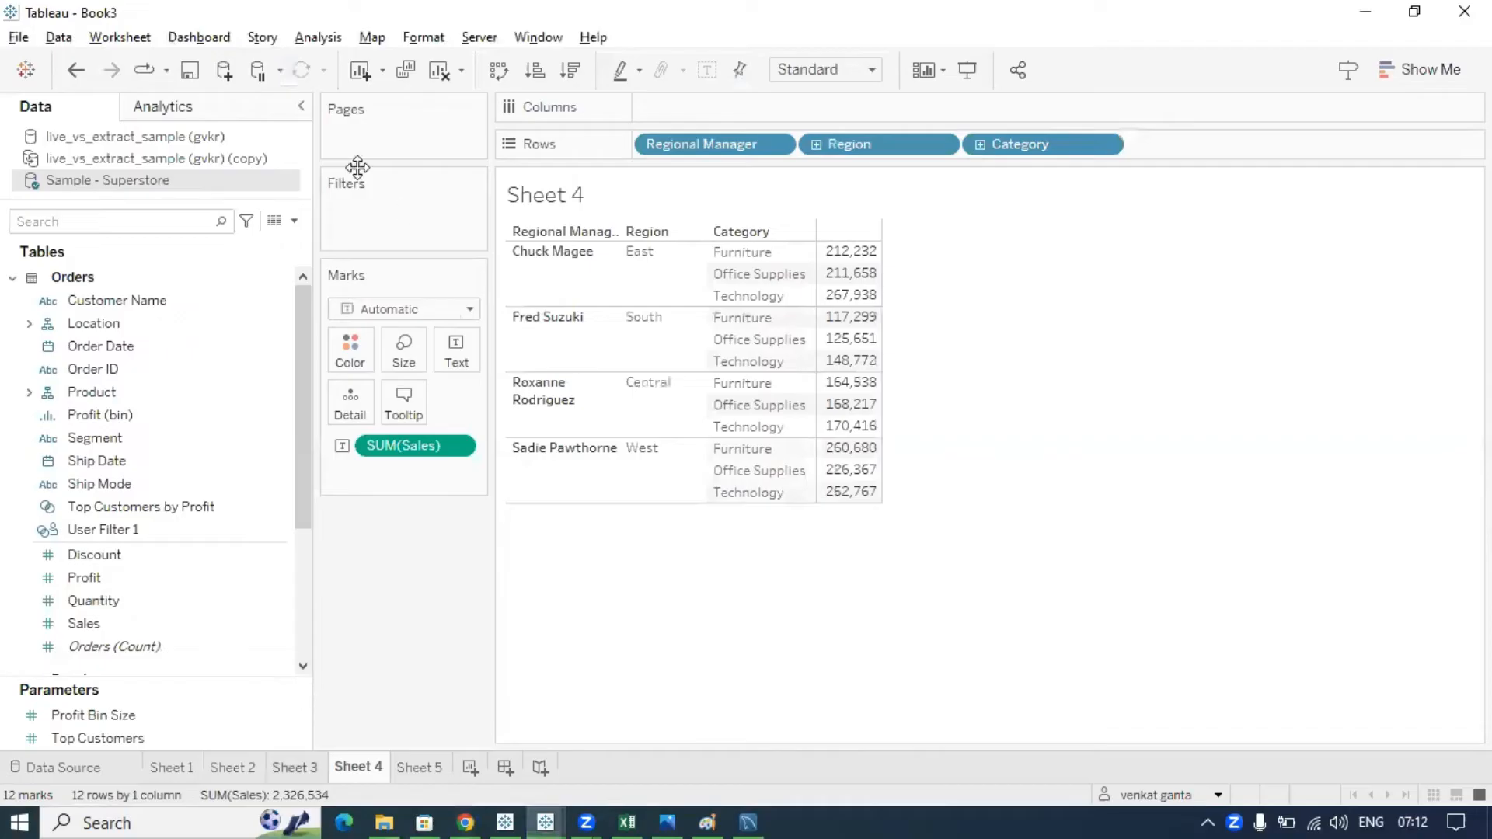
{"action": "left_click", "coordinate": [296, 767]}
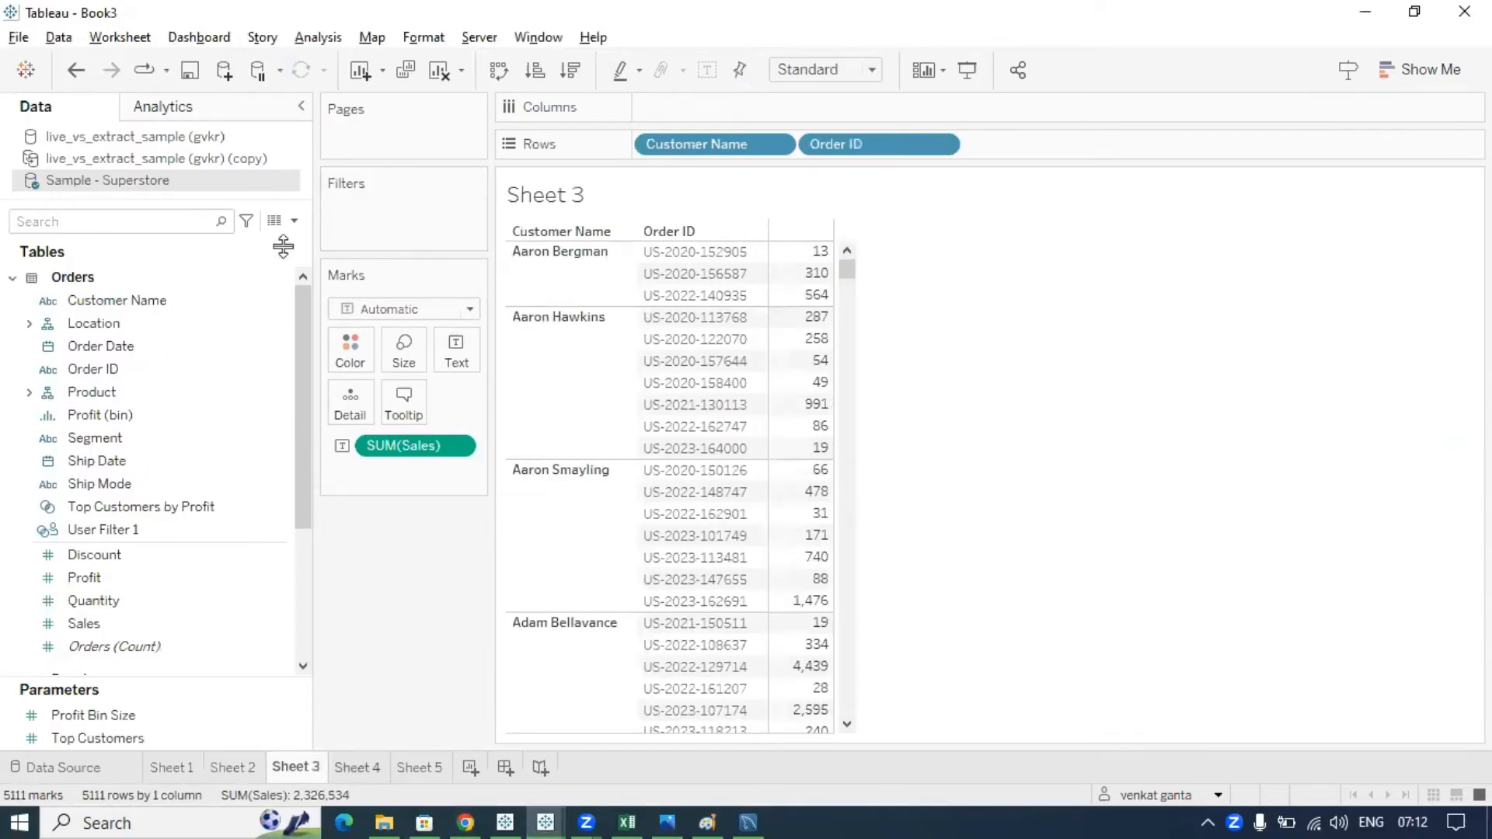
{"action": "key", "text": "ctrl+Tab"}
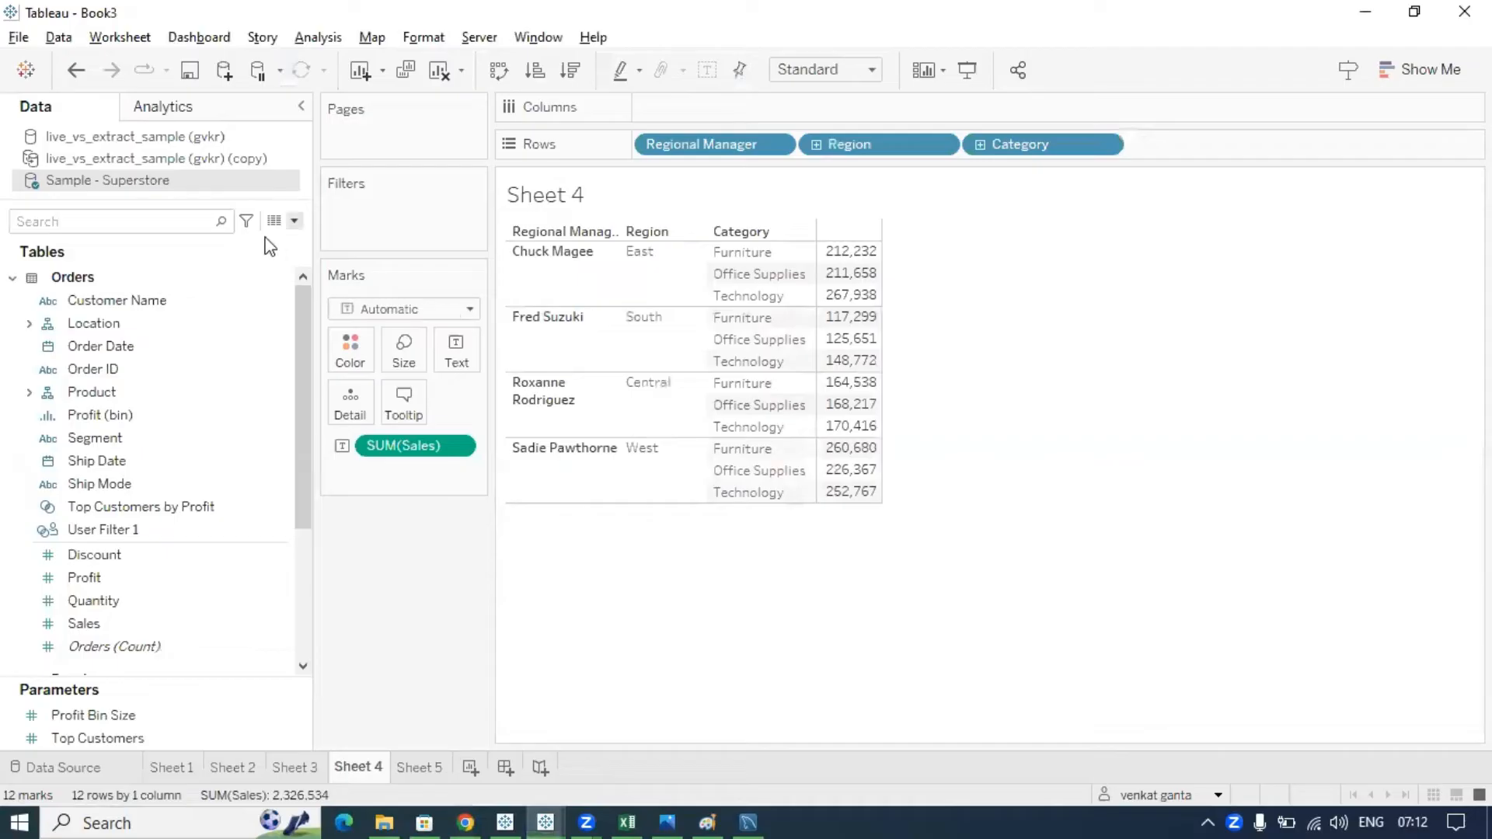
{"action": "left_click", "coordinate": [294, 220]}
{"action": "left_click", "coordinate": [256, 244]}
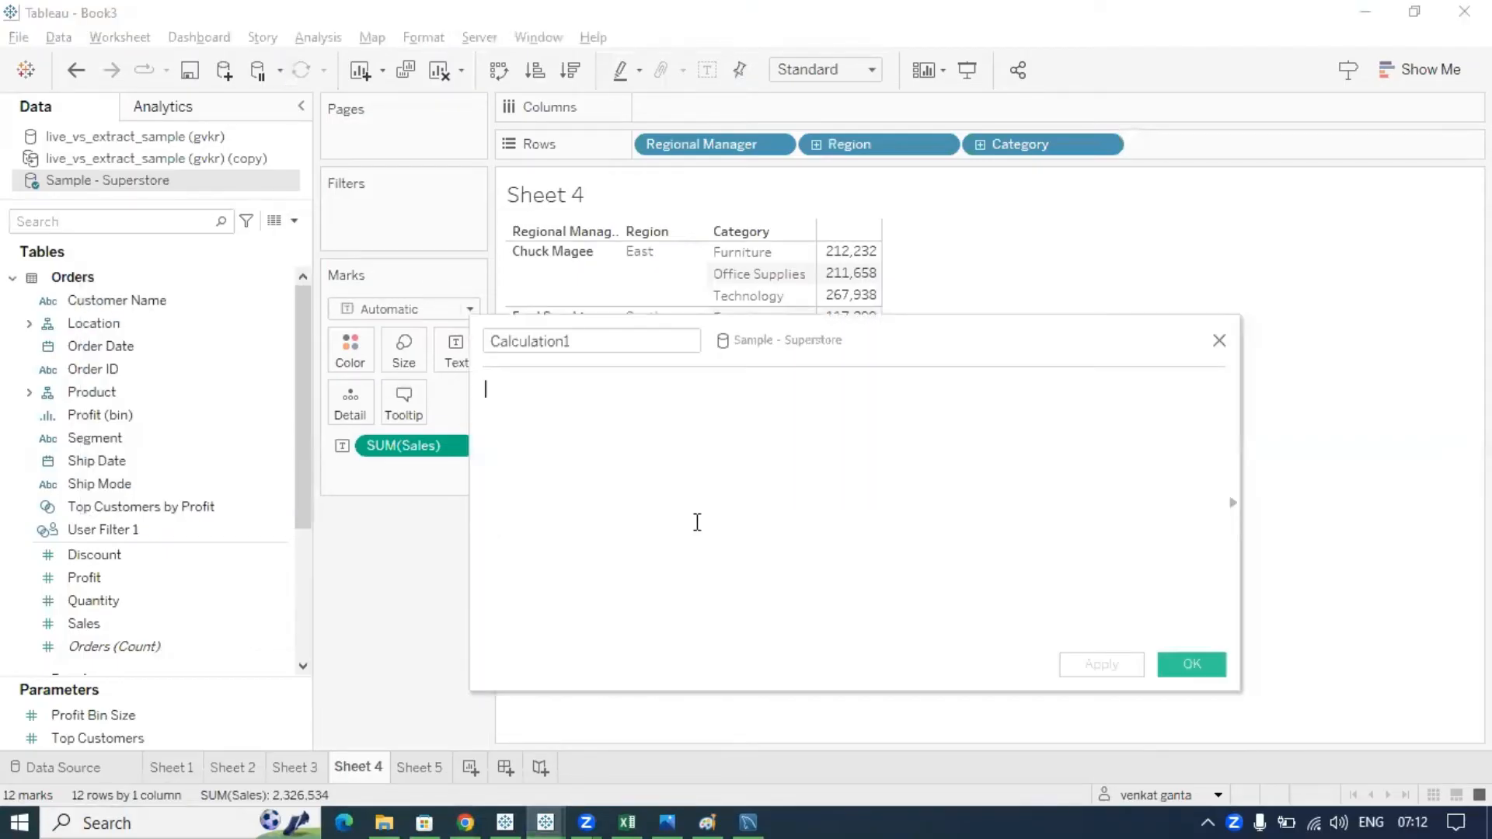
- Enter the formula ISMEMBEROF('East') using the autocomplete suggestion
{"action": "type", "text": "ismem"}
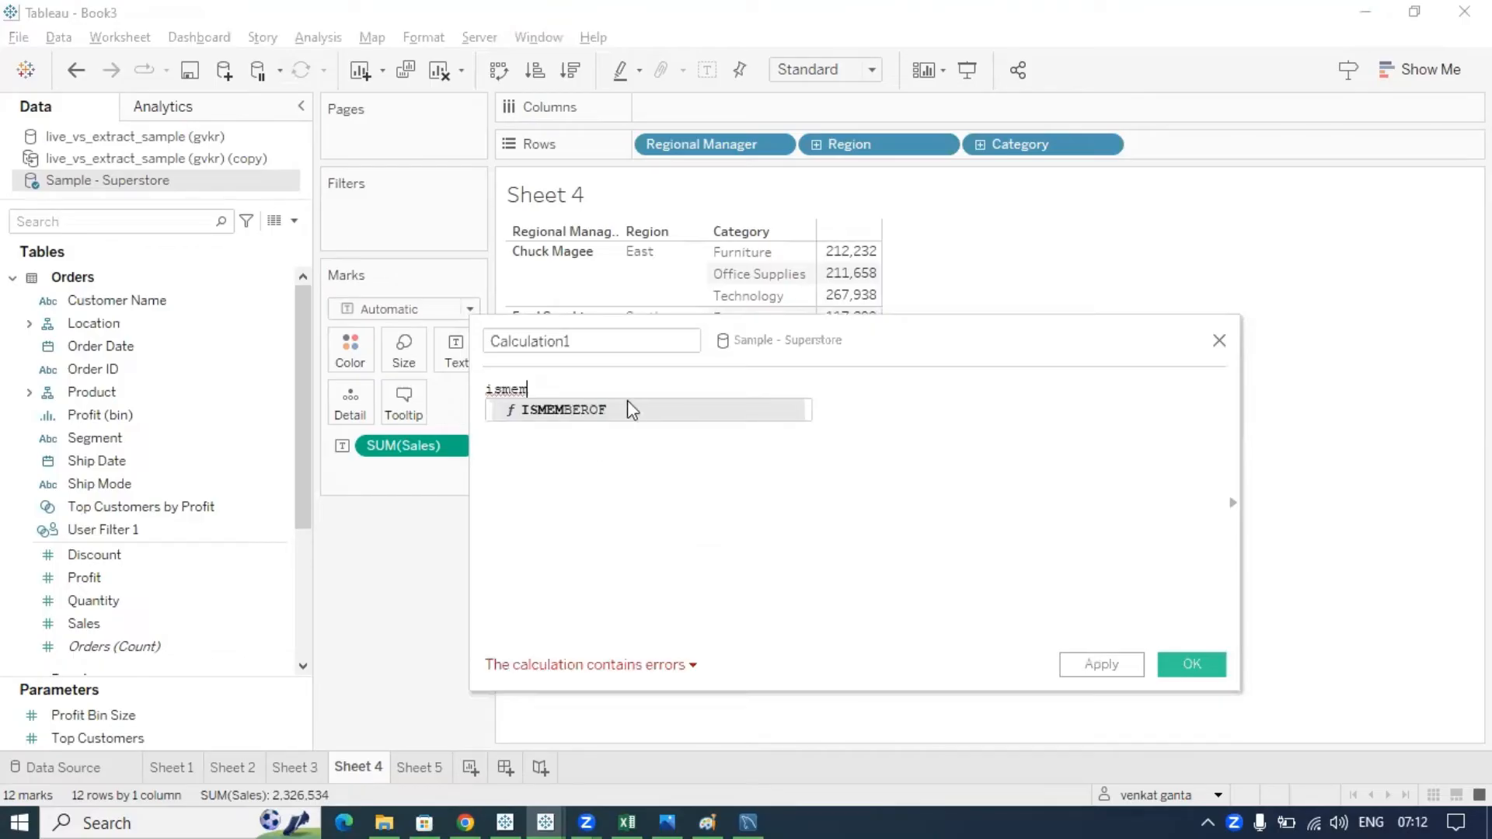
{"action": "double_click", "coordinate": [626, 402]}
{"action": "type", "text": "''"}
{"action": "key", "text": "Left"}
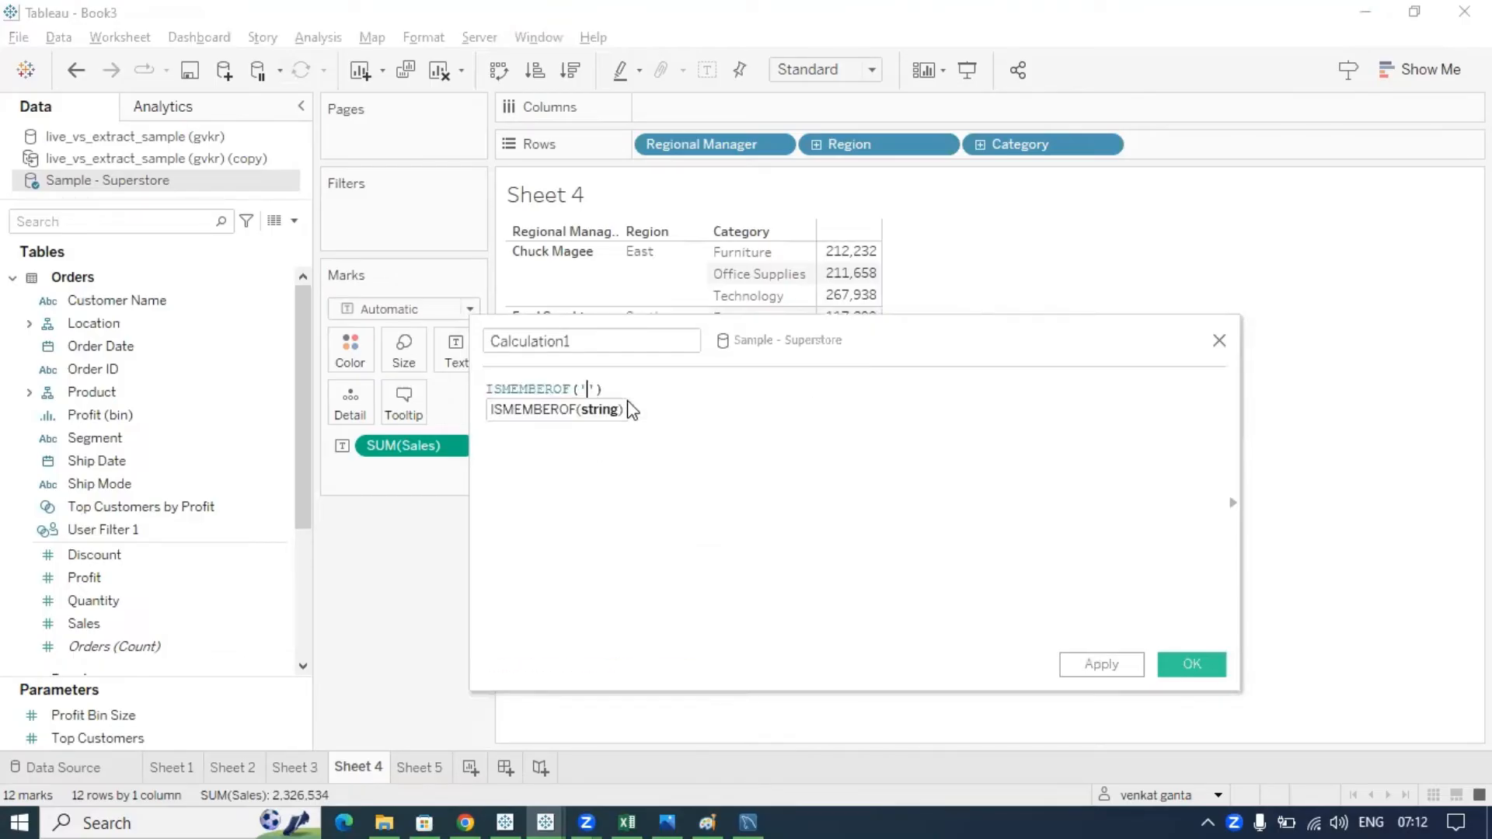
{"action": "type", "text": "East"}
{"action": "left_click", "coordinate": [653, 390]}
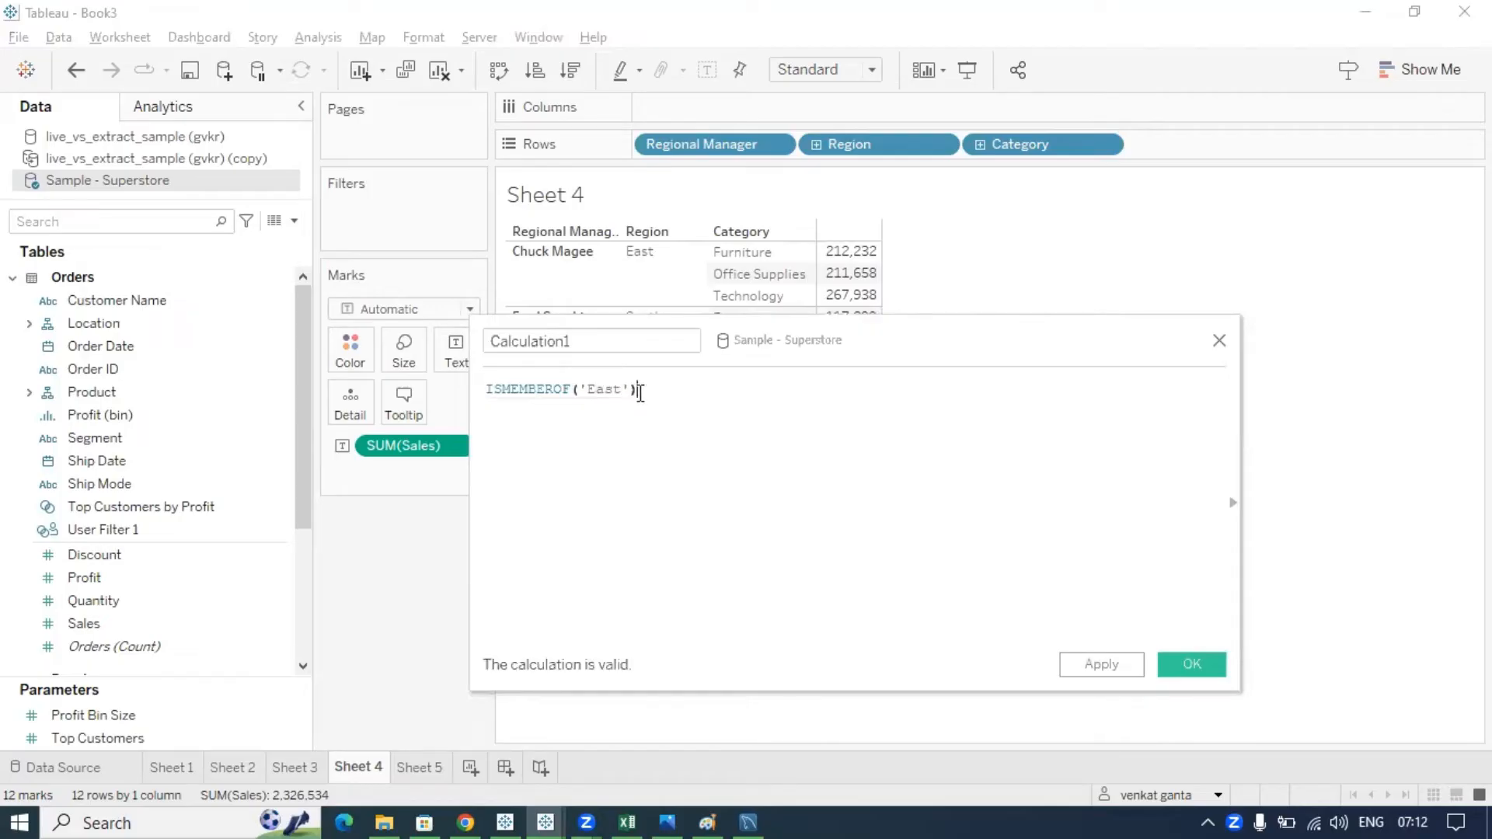
{"action": "type", "text": ")"}
- Select the ISMEMBEROF function name and the 'East' argument to point them out
{"action": "left_click", "coordinate": [627, 391]}
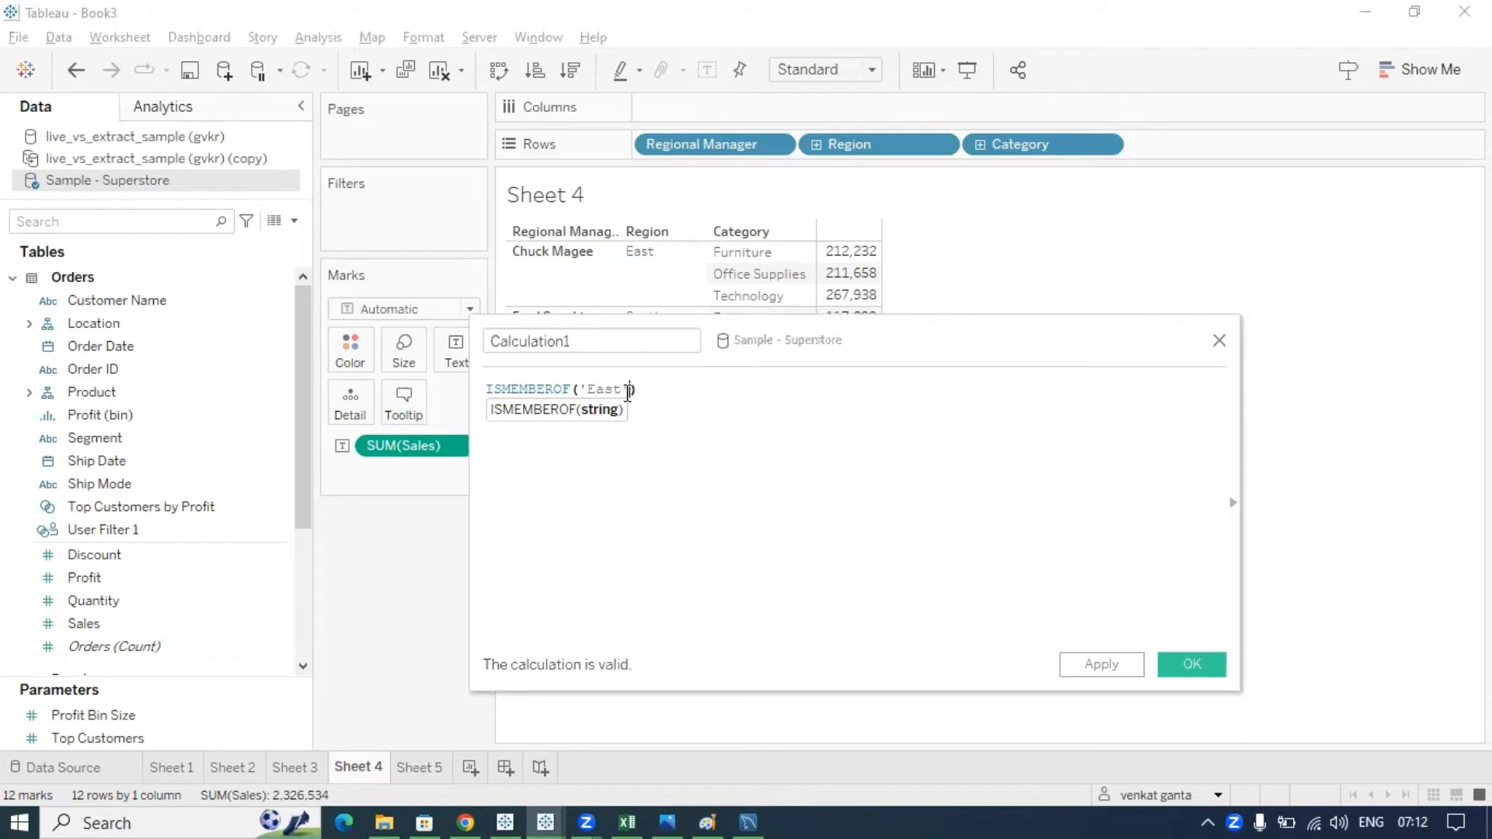
{"action": "left_click_drag", "start_coordinate": [628, 390], "coordinate": [581, 393]}
{"action": "left_click", "coordinate": [640, 390]}
{"action": "left_click", "coordinate": [628, 390]}
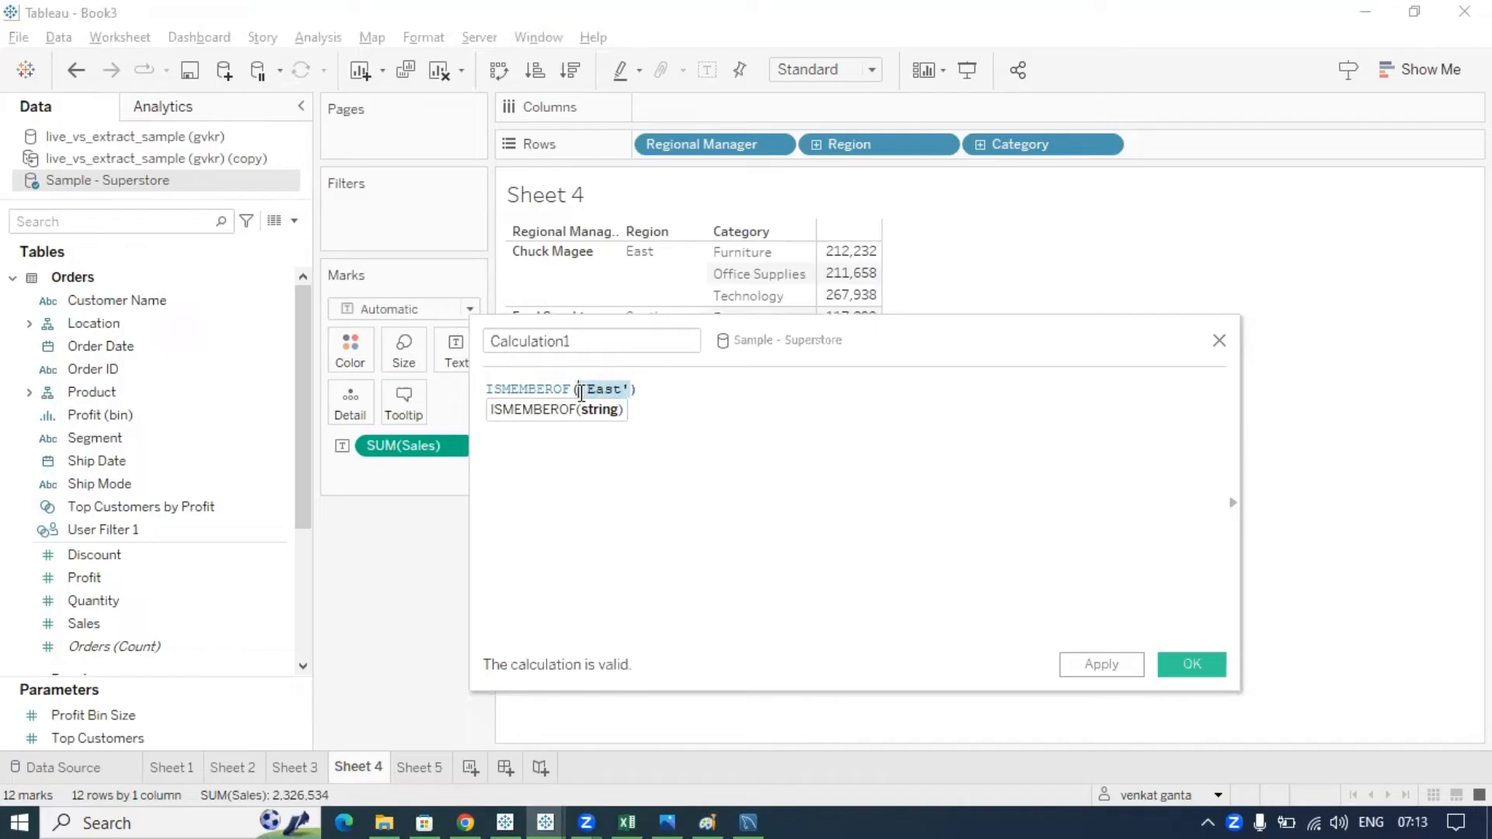
{"action": "left_click", "coordinate": [652, 391]}
{"action": "left_click_drag", "start_coordinate": [575, 390], "coordinate": [483, 390]}
{"action": "left_click_drag", "start_coordinate": [634, 396], "coordinate": [583, 392]}
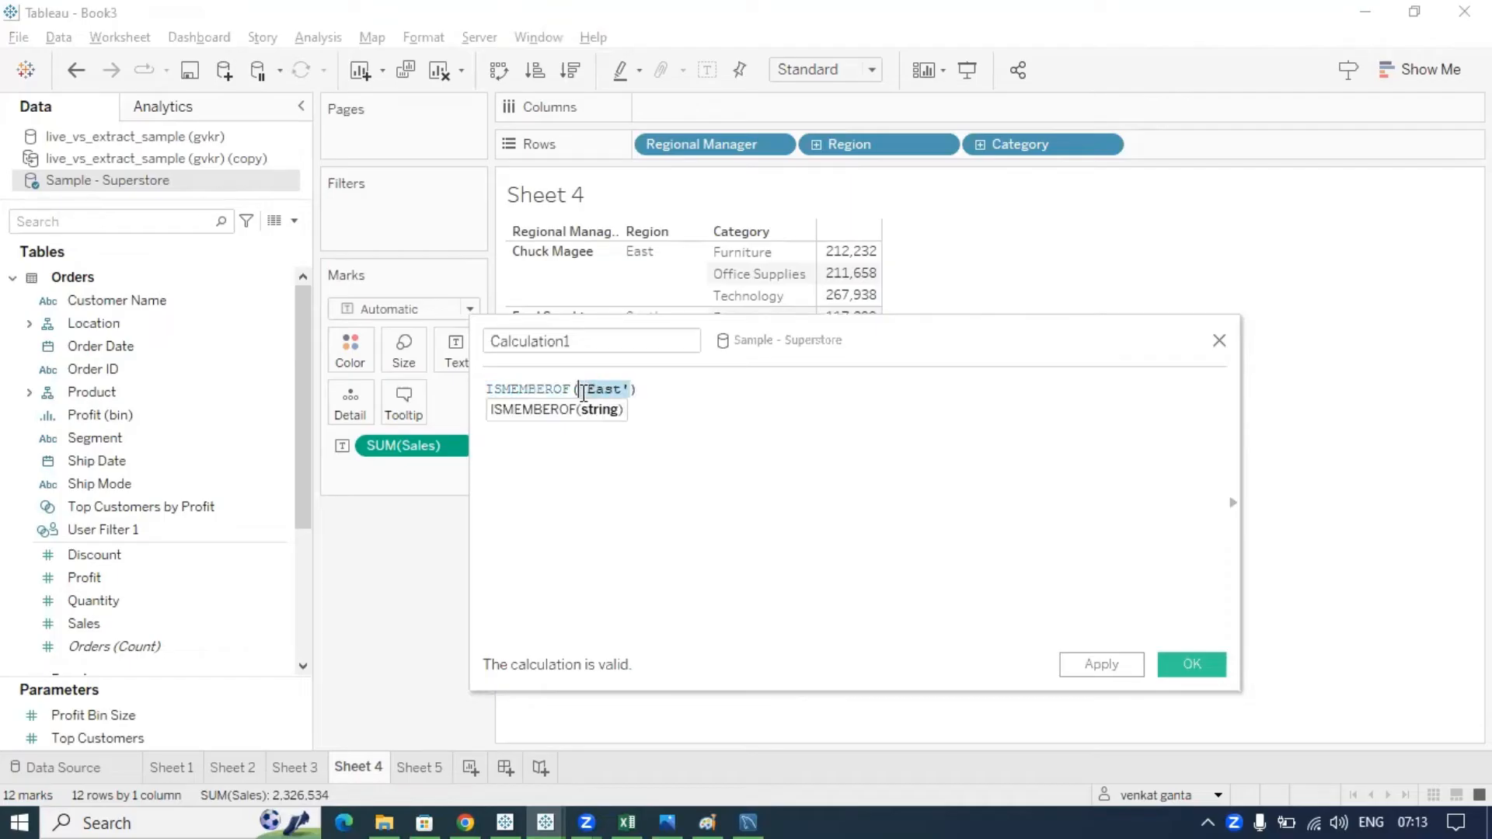
{"action": "left_click", "coordinate": [666, 397]}
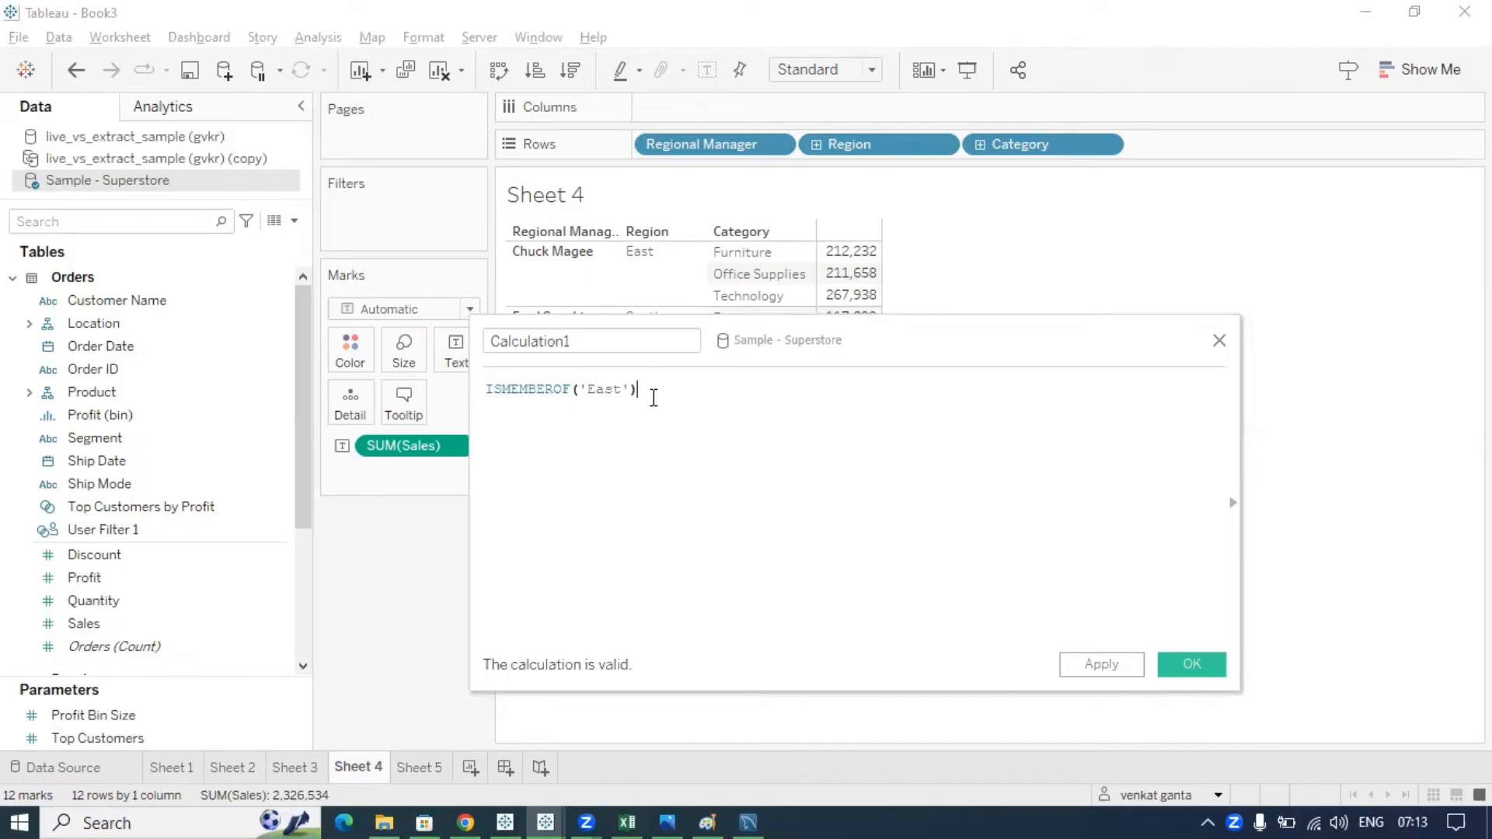
{"action": "left_click_drag", "start_coordinate": [638, 395], "coordinate": [586, 392]}
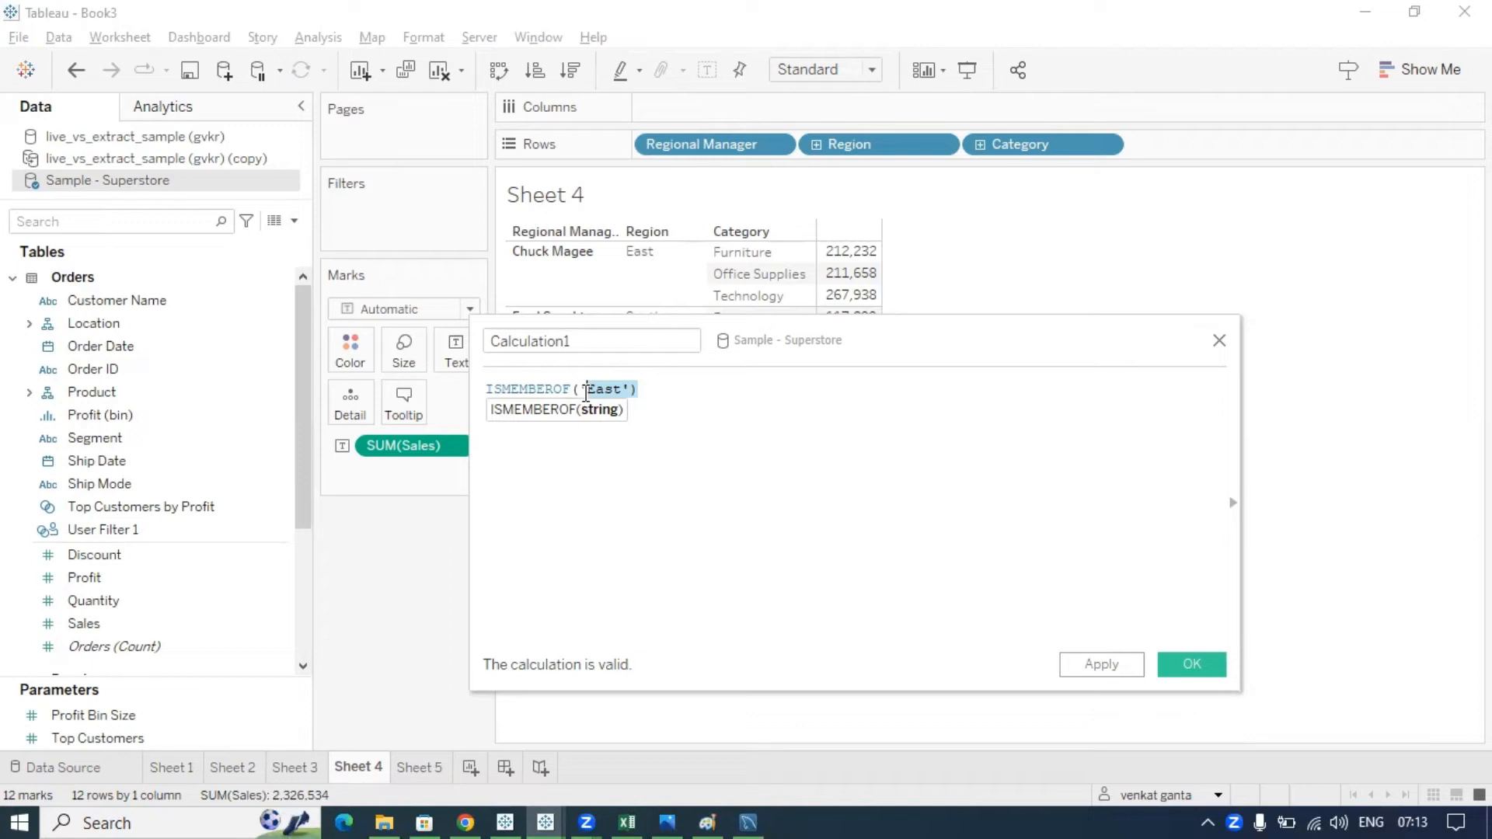
{"action": "left_click", "coordinate": [671, 398]}
- Add the comment line //east - ml,m2,m3,m4 below the formula
{"action": "key", "text": "Return"}
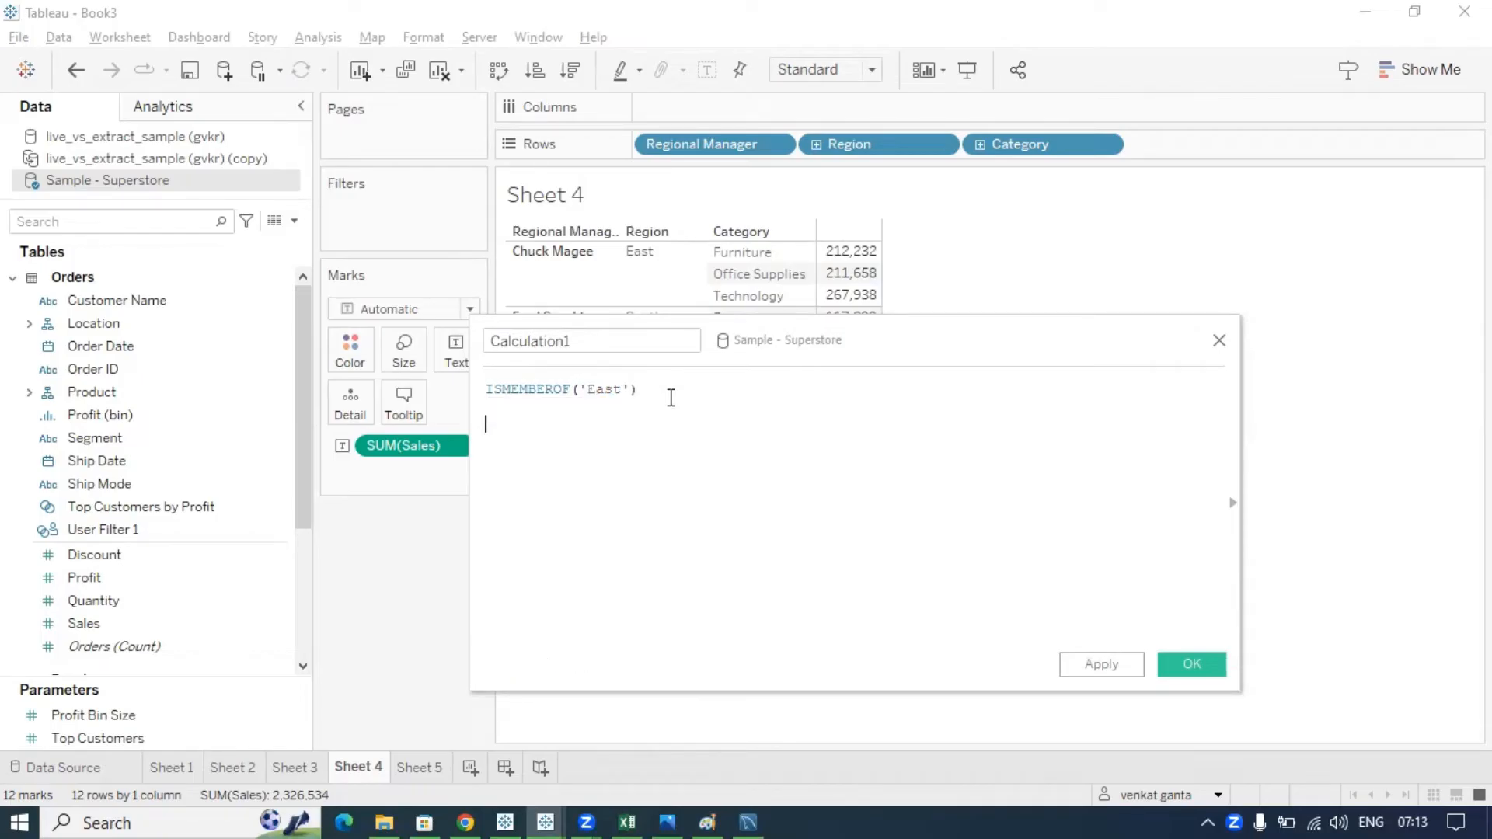
{"action": "type", "text": "//east - ml,m2,m3,m4"}
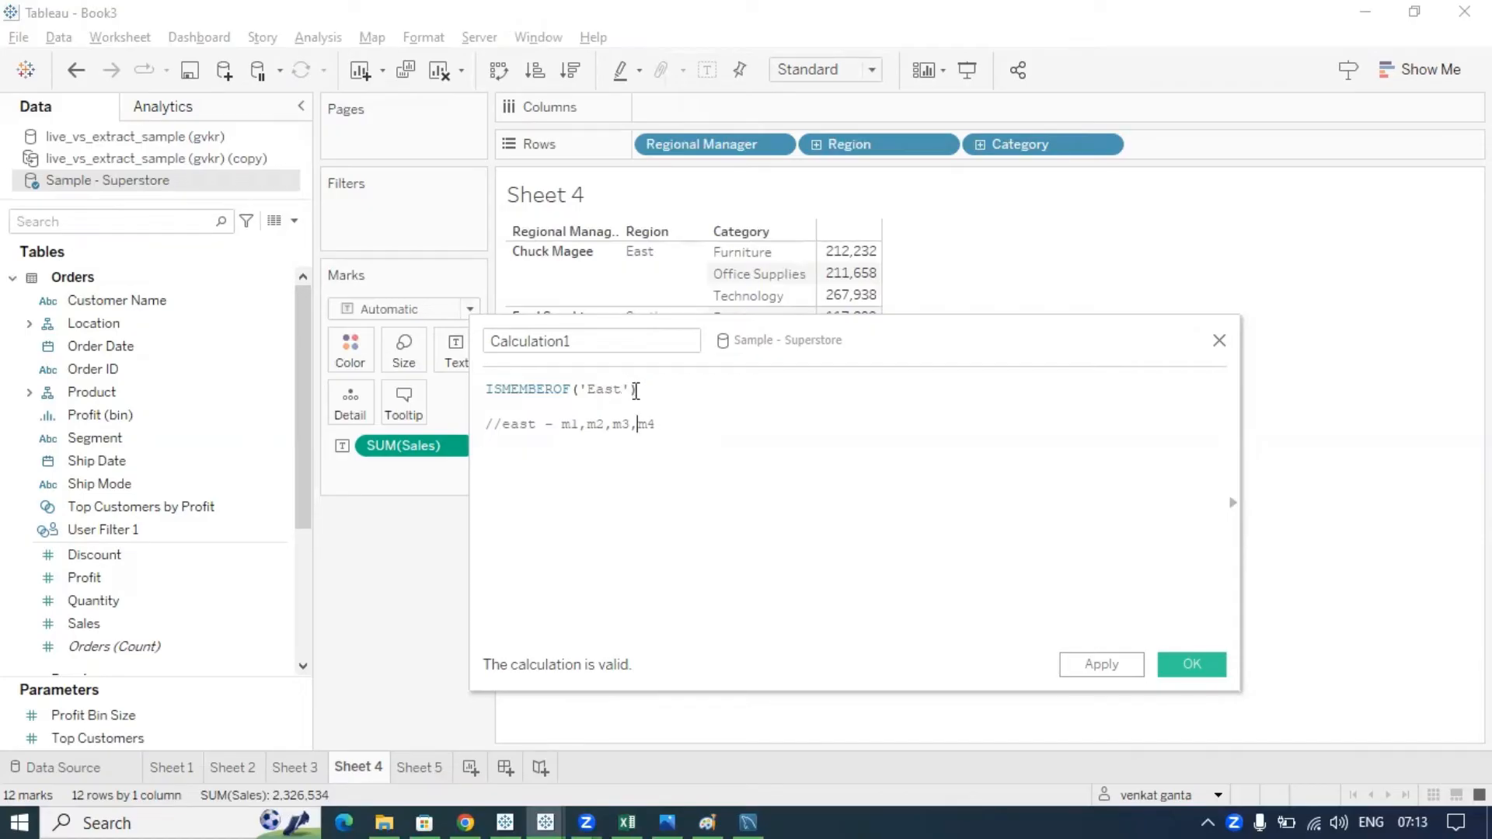
{"action": "triple_click", "coordinate": [592, 389]}
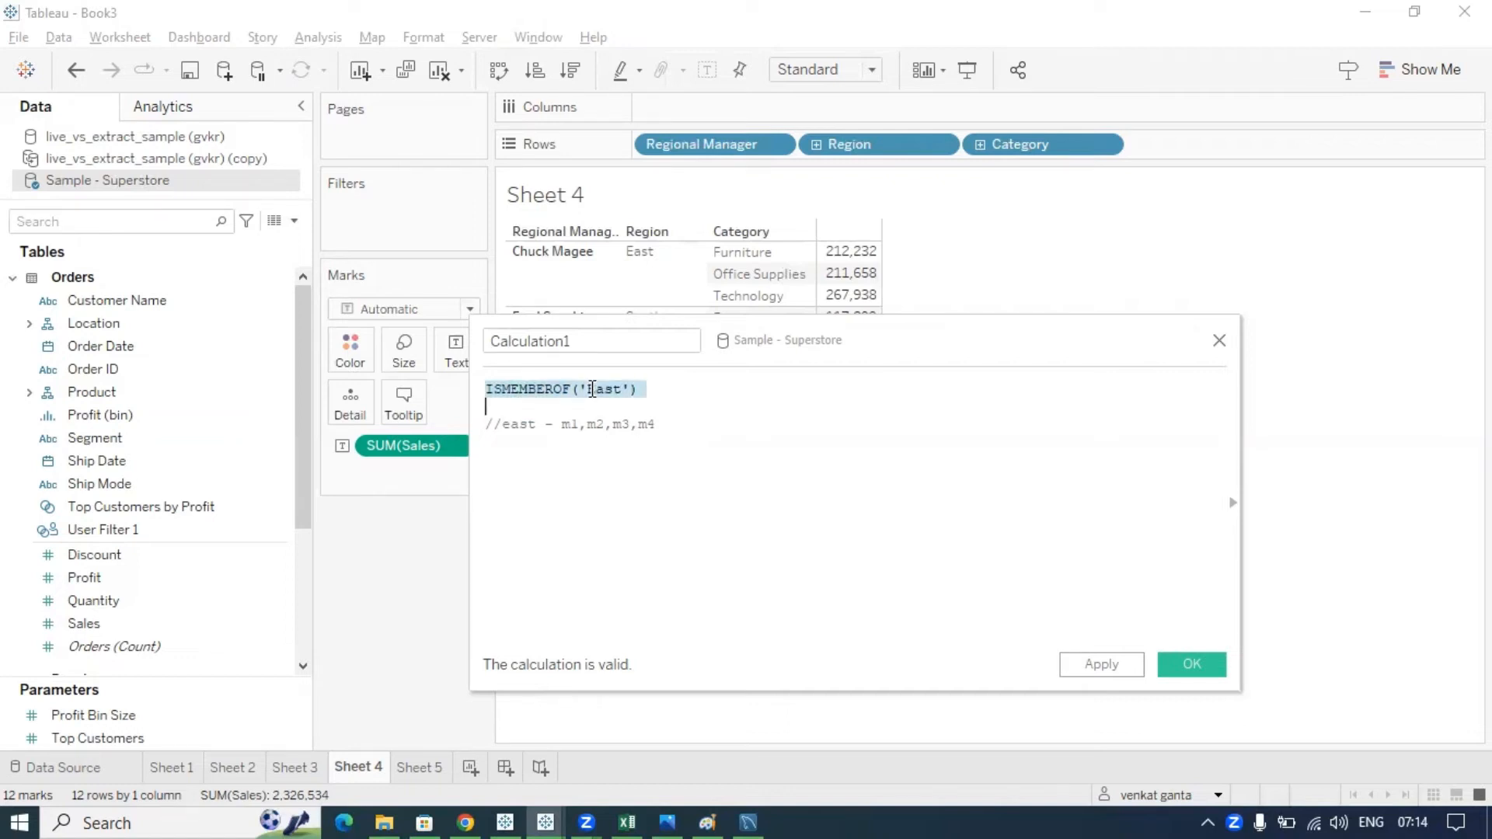
{"action": "left_click", "coordinate": [472, 805]}
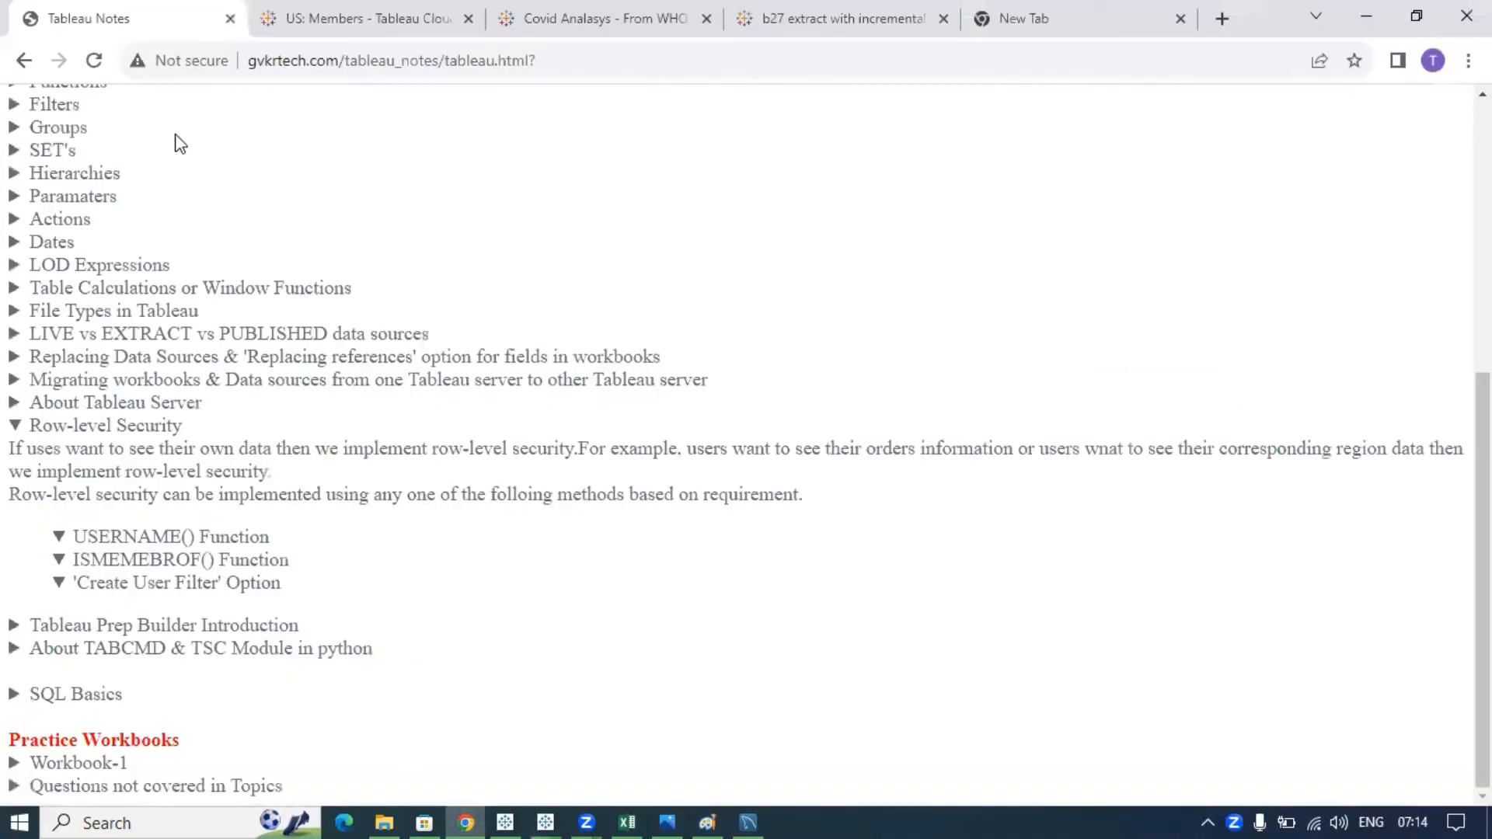
{"action": "left_click", "coordinate": [310, 22]}
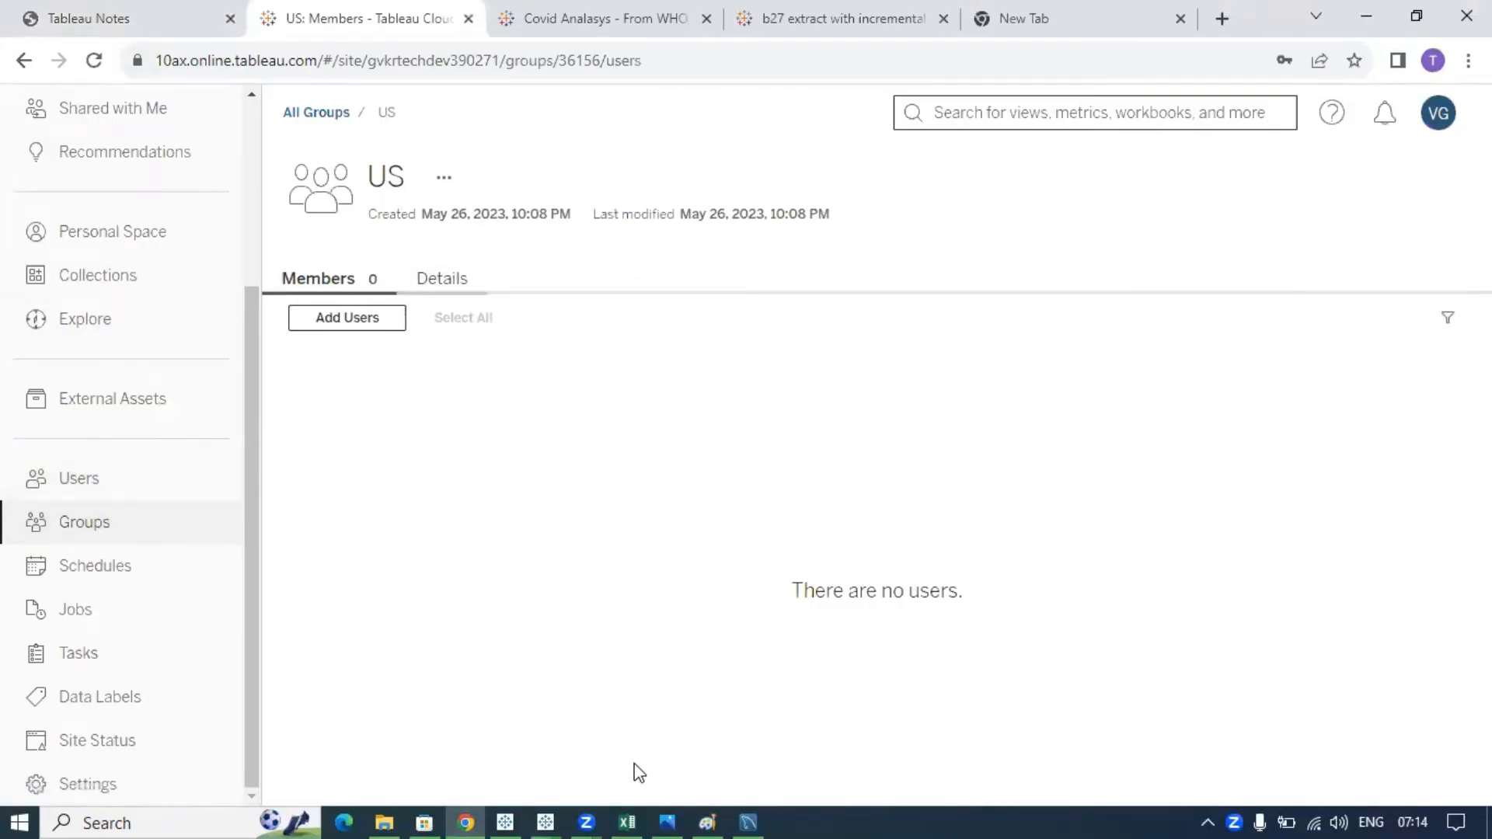
{"action": "mouse_move", "coordinate": [552, 804]}
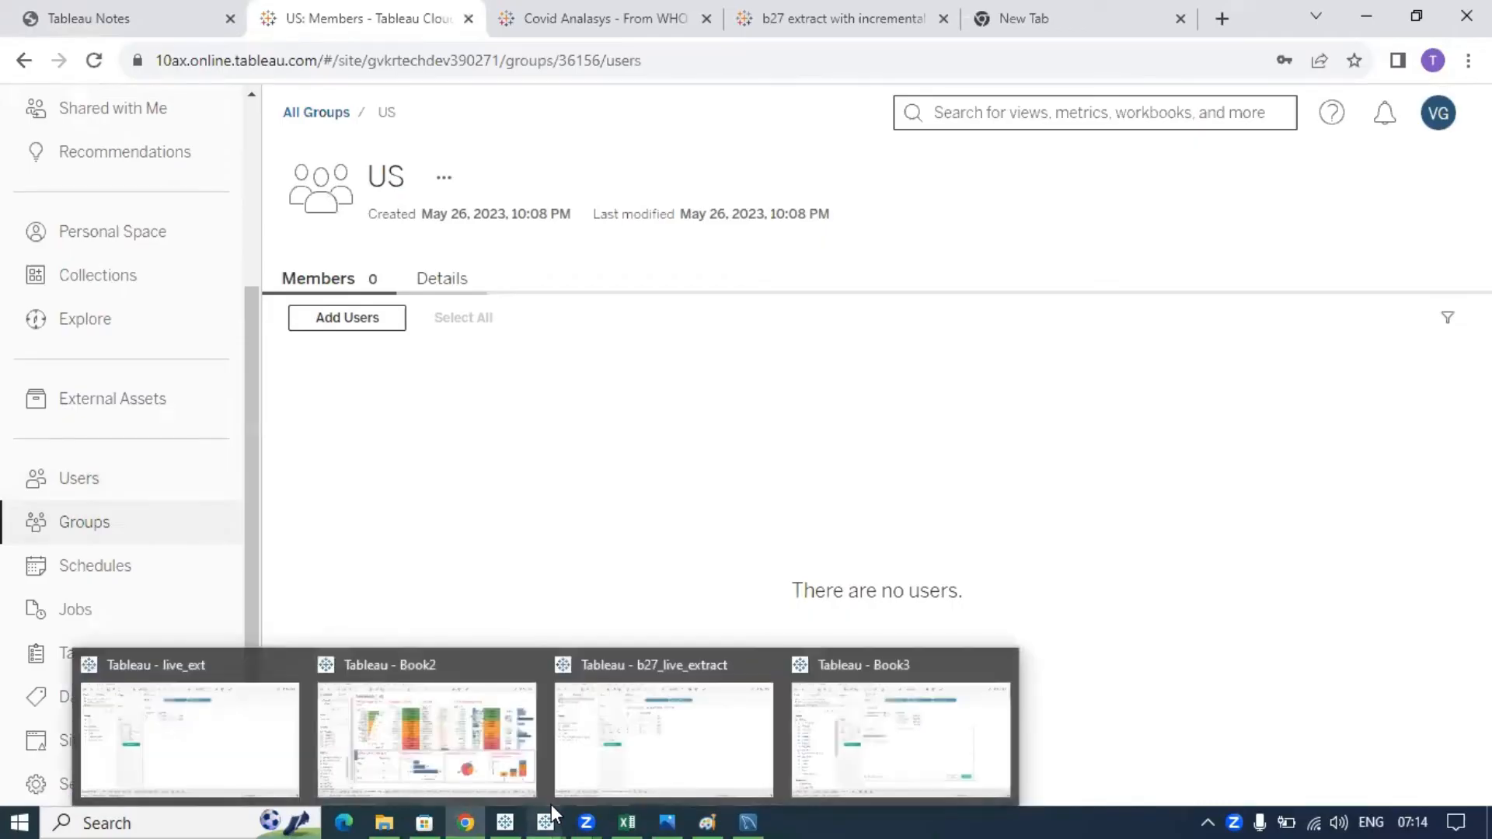
{"action": "left_click", "coordinate": [870, 759]}
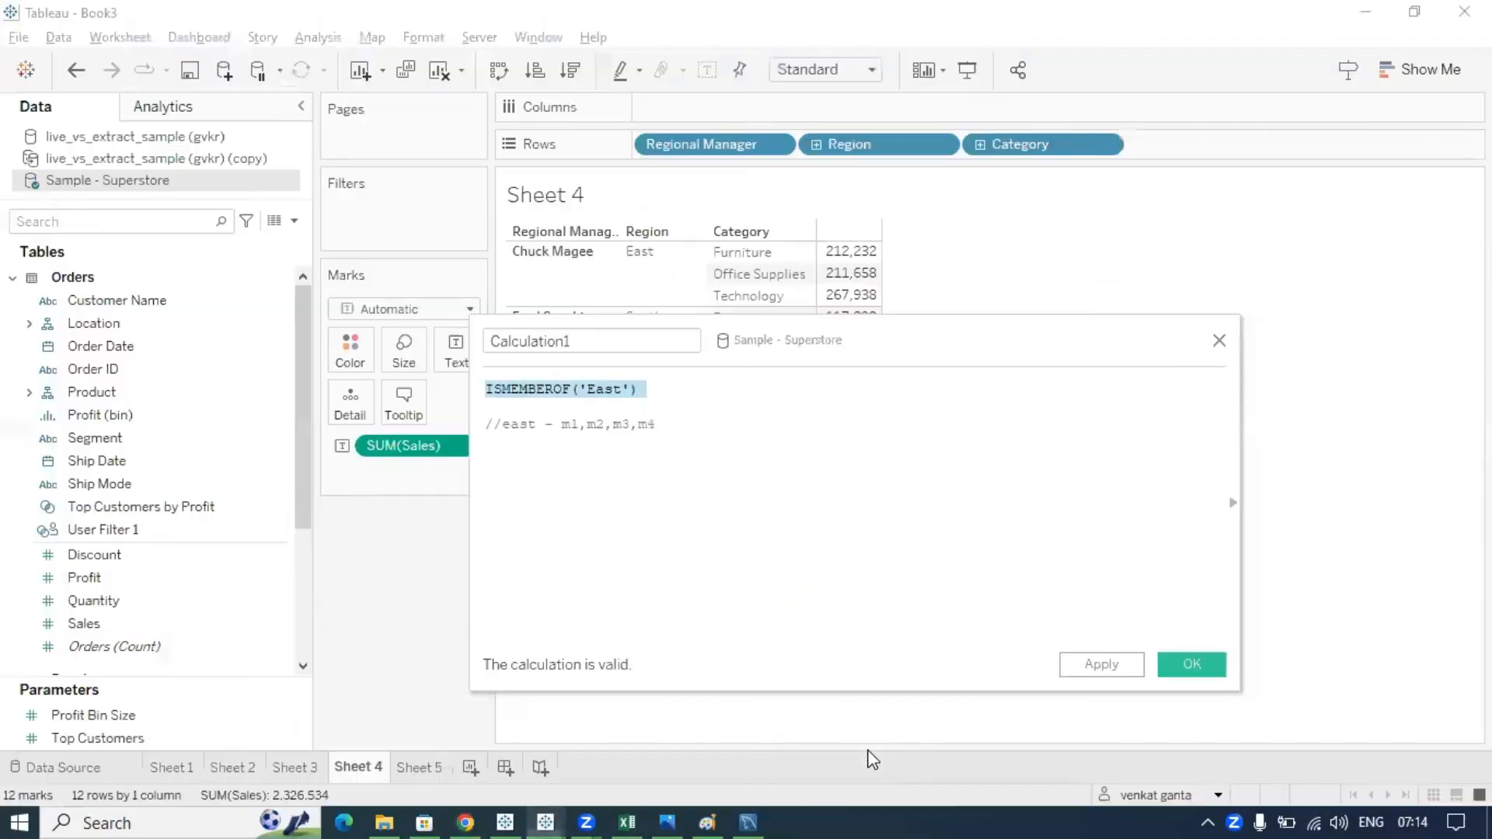
- Save the ISMEMBEROF('East') calculation and keep its name Calculation1 in the Data pane
{"action": "left_click", "coordinate": [618, 389]}
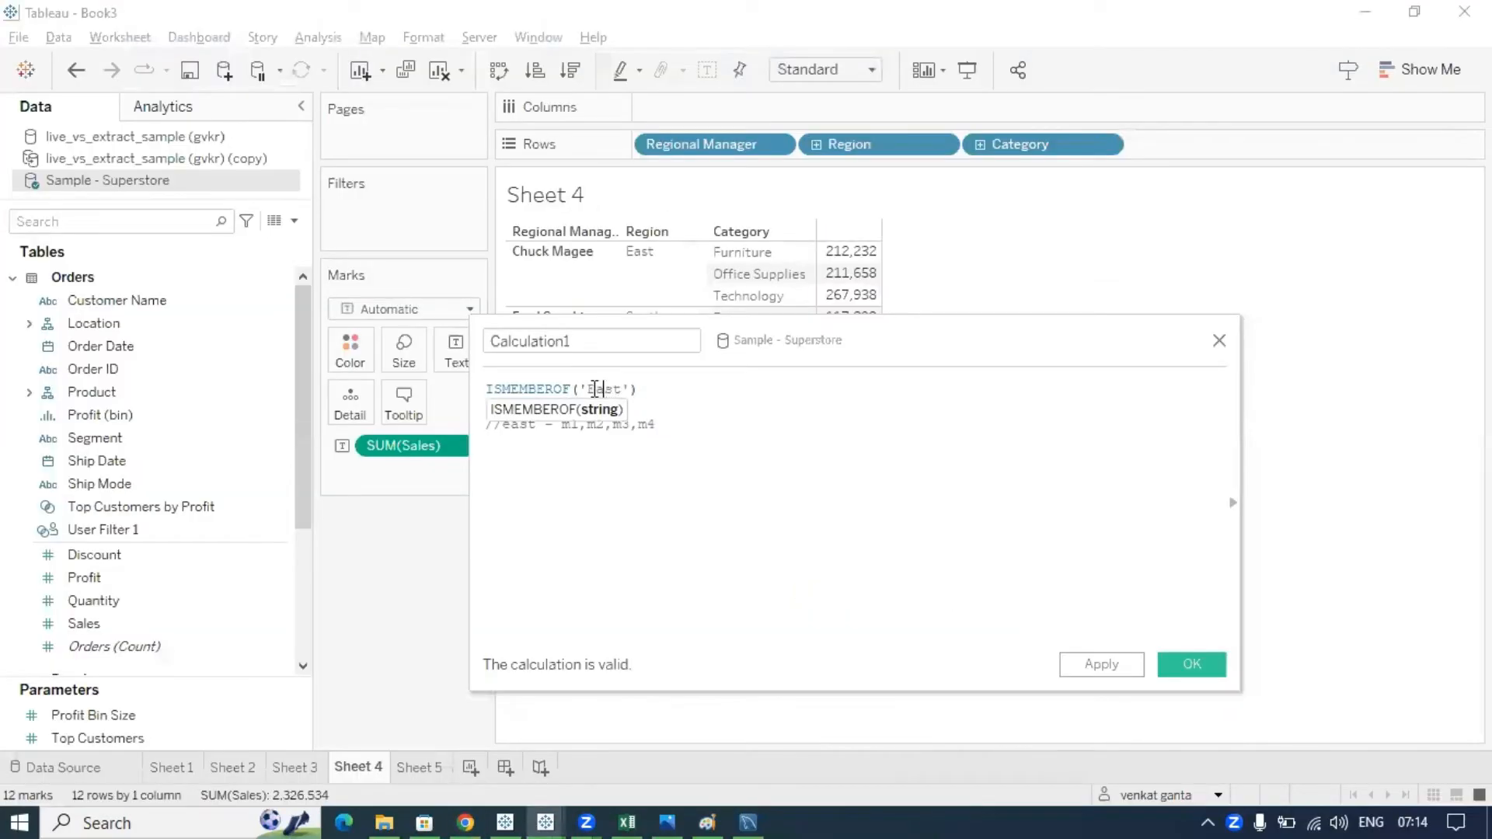
{"action": "left_click", "coordinate": [638, 393]}
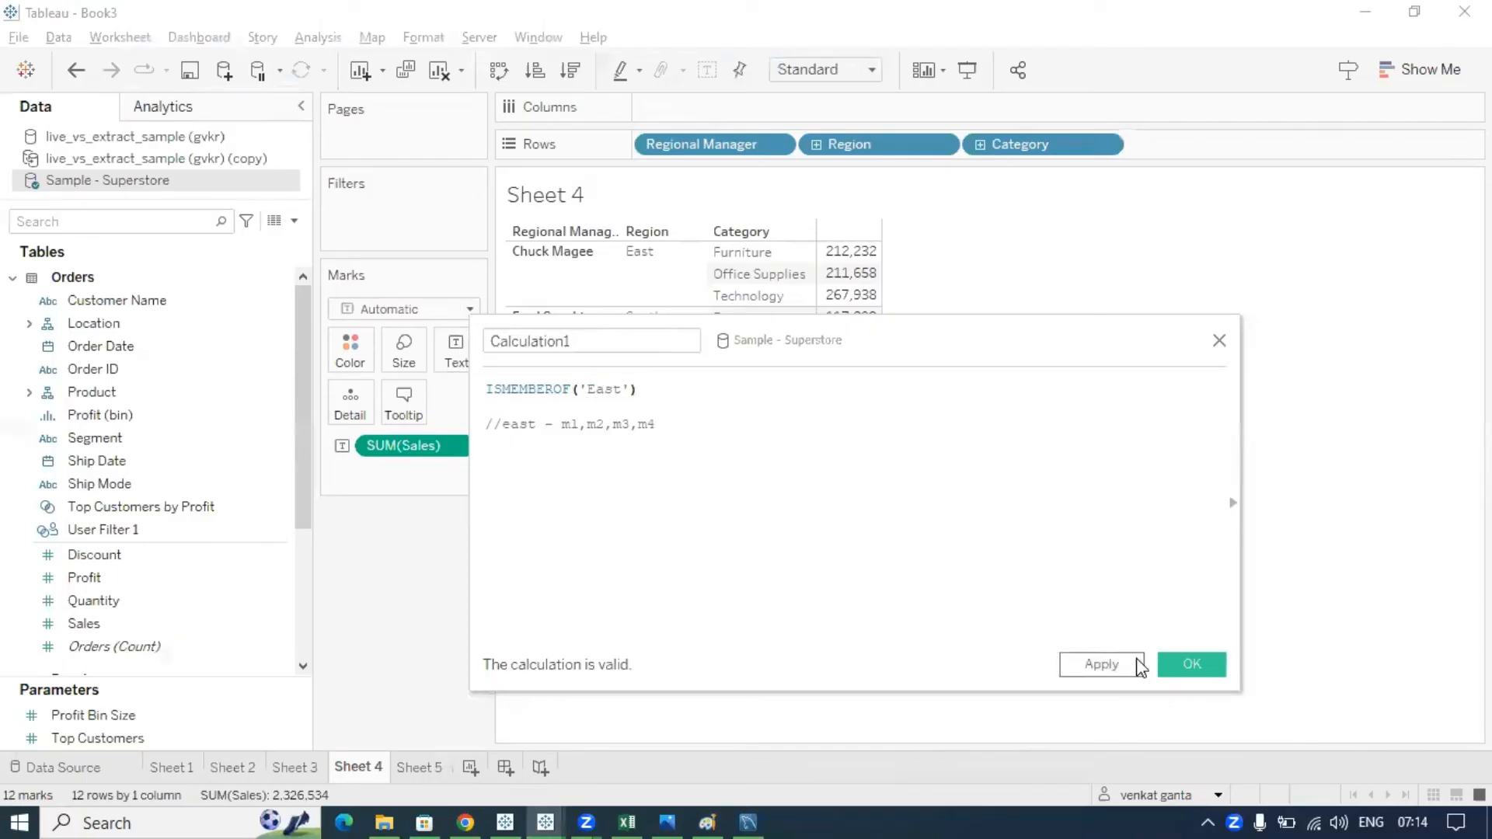
{"action": "left_click", "coordinate": [1180, 665]}
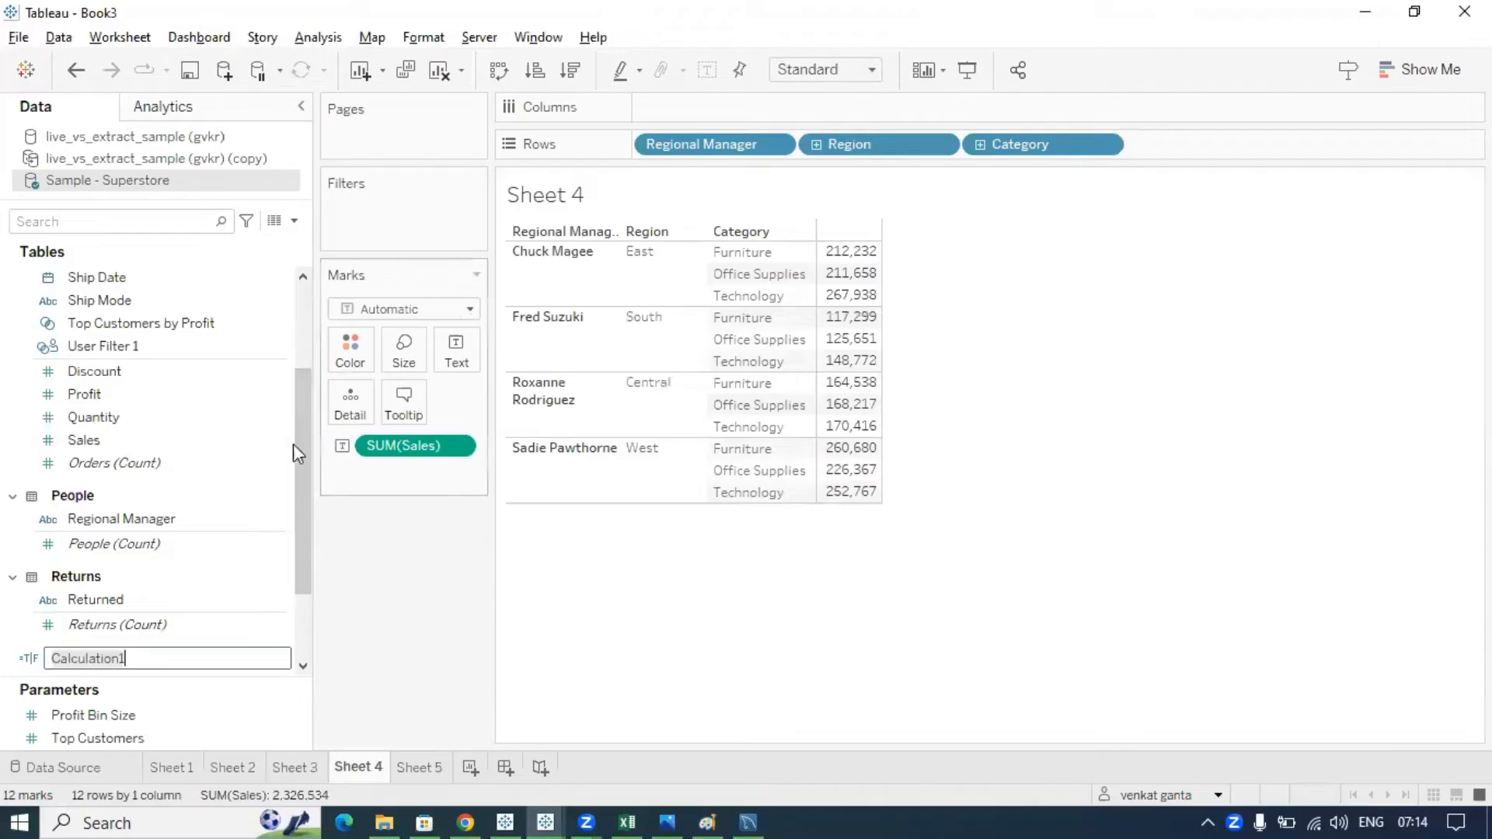
{"action": "left_click", "coordinate": [156, 660]}
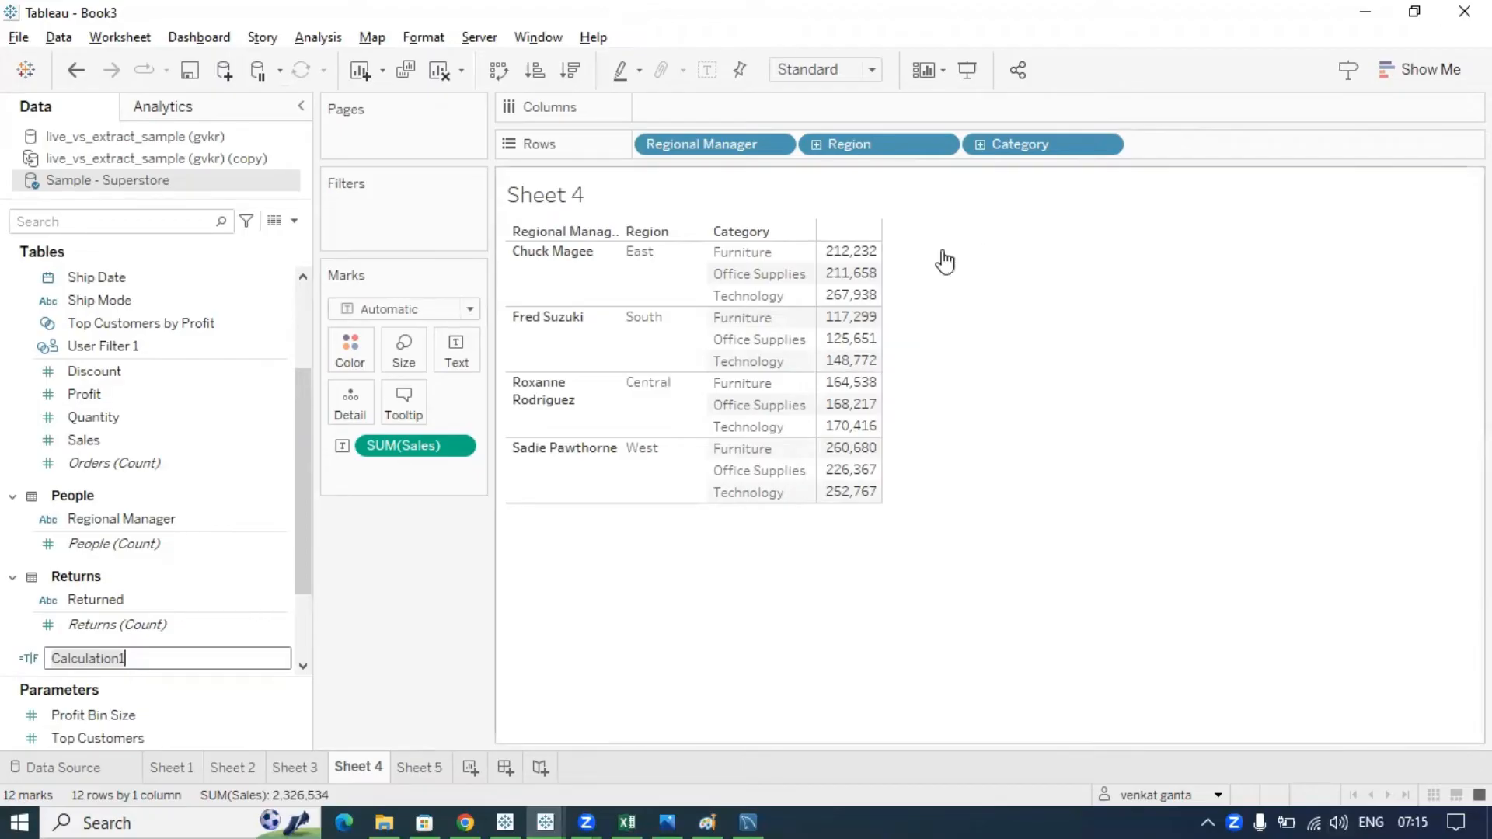
{"action": "key", "text": "Return"}
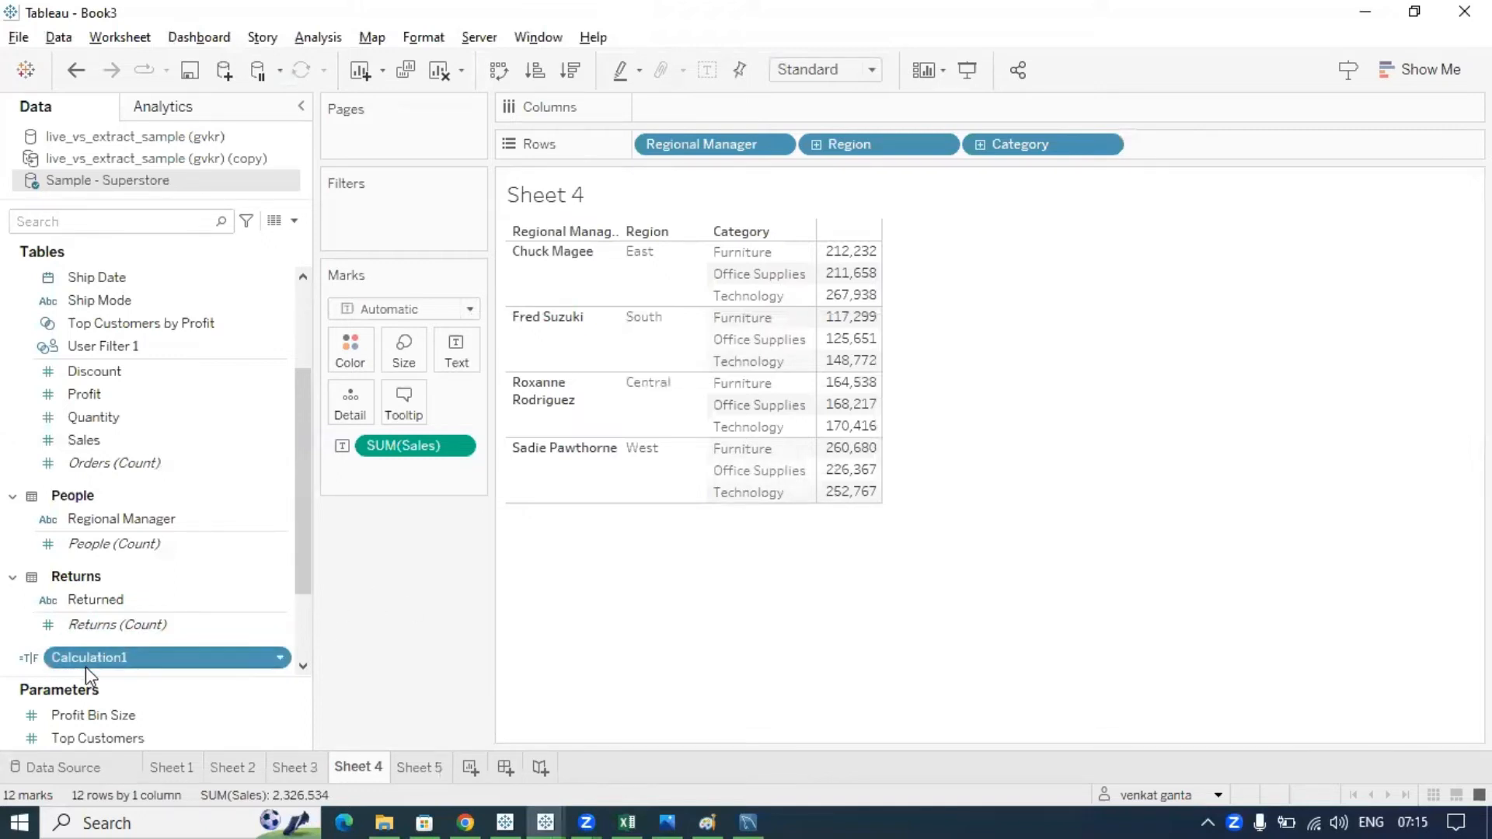
- Try adding Calculation1 as a filter, cancel it, and preview Sheet 4 as another site user
{"action": "left_click_drag", "start_coordinate": [93, 662], "coordinate": [309, 289]}
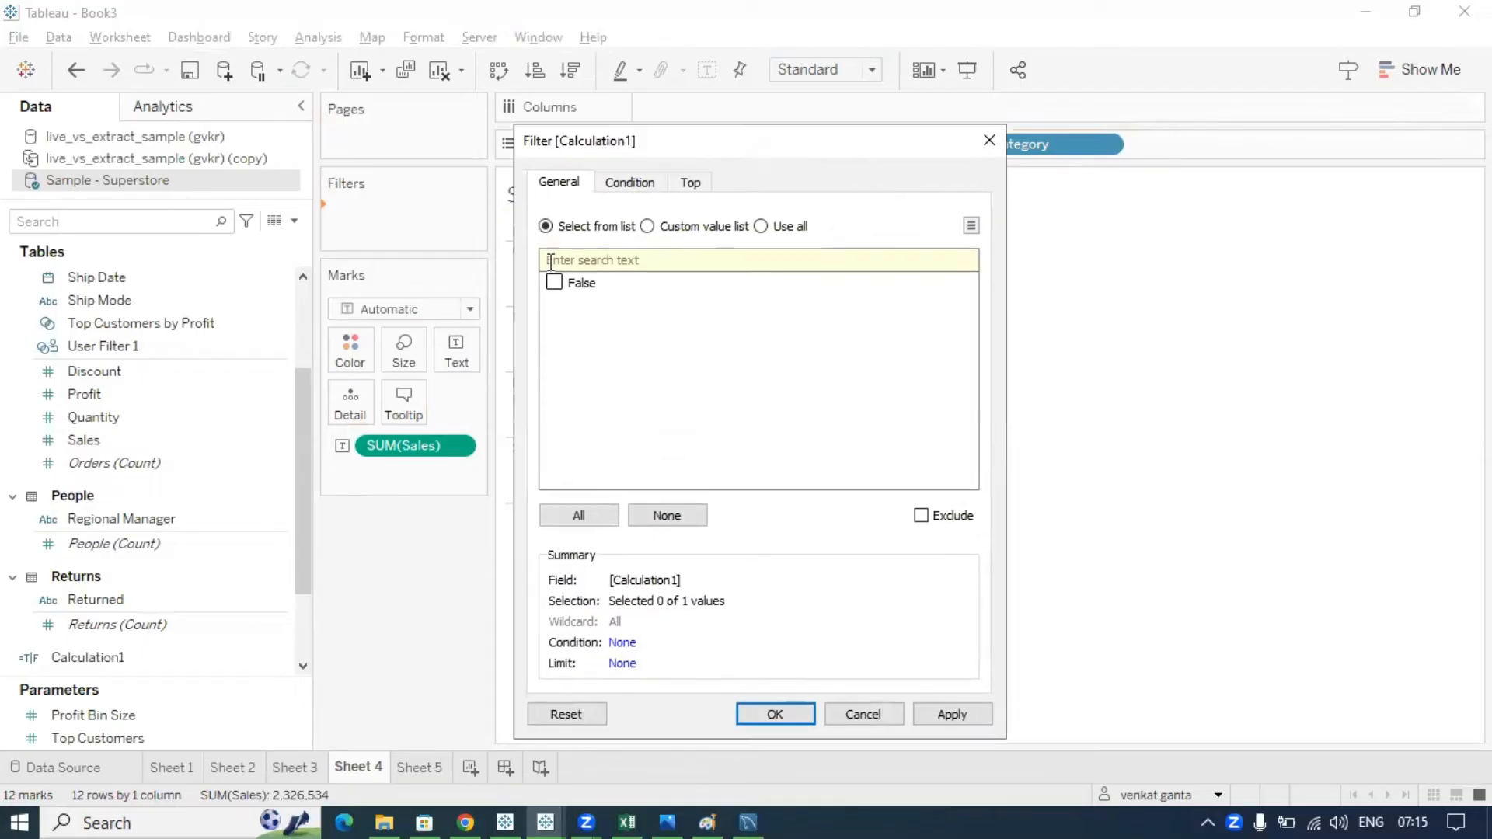
{"action": "left_click", "coordinate": [988, 140]}
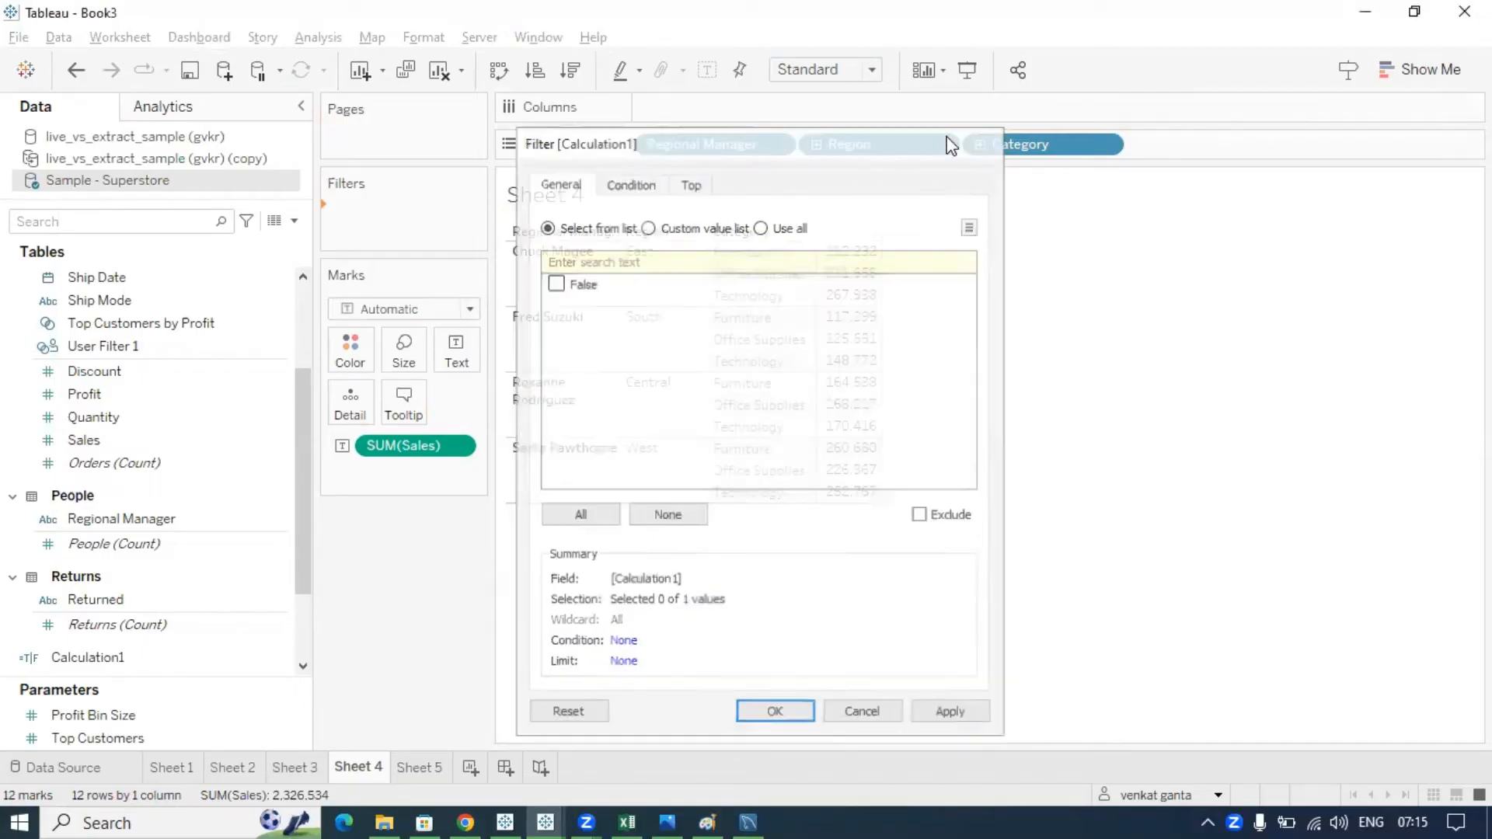
{"action": "left_click", "coordinate": [1218, 795]}
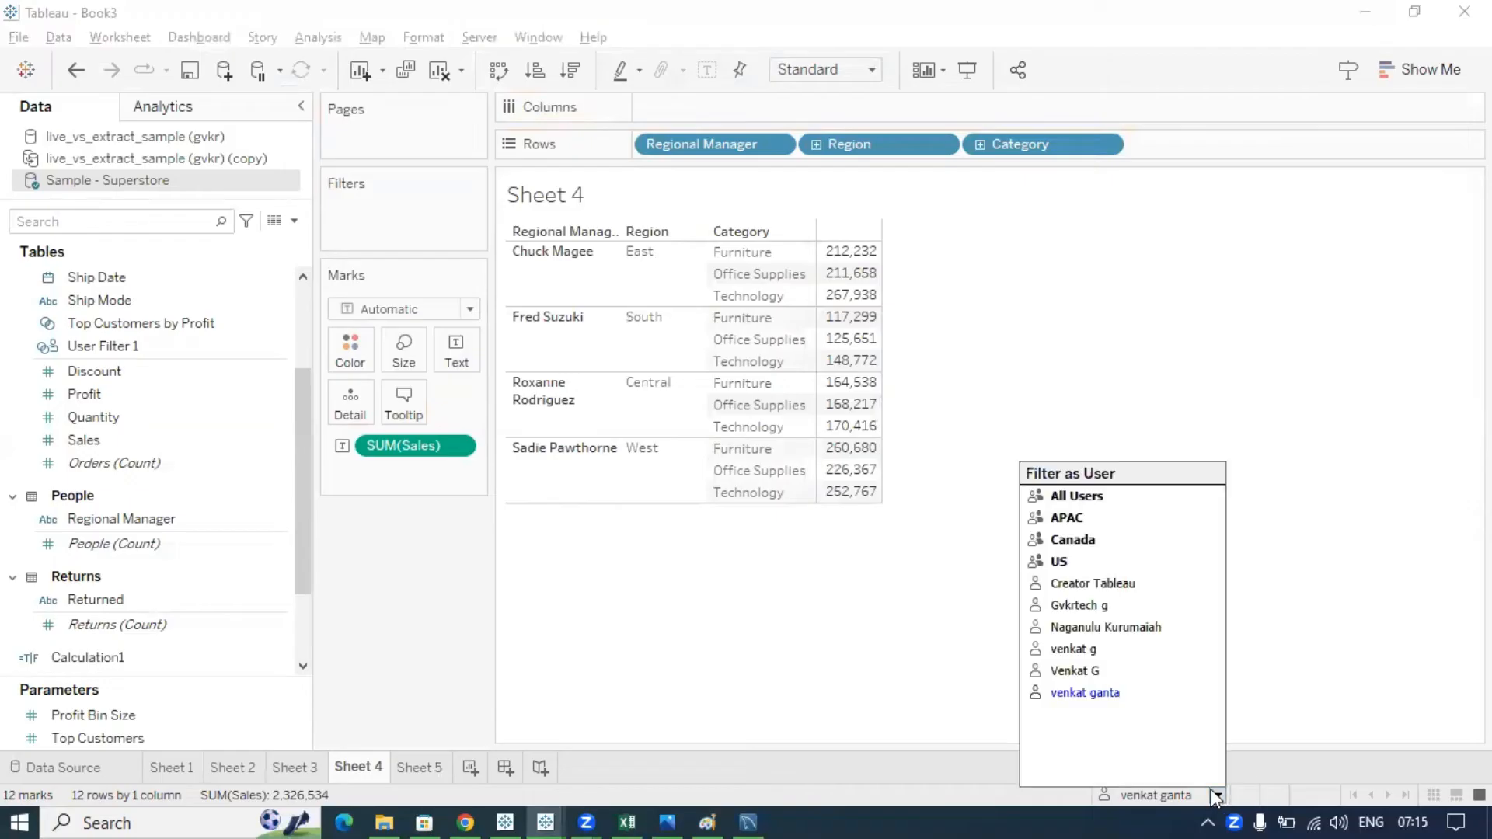
{"action": "left_click", "coordinate": [1101, 672]}
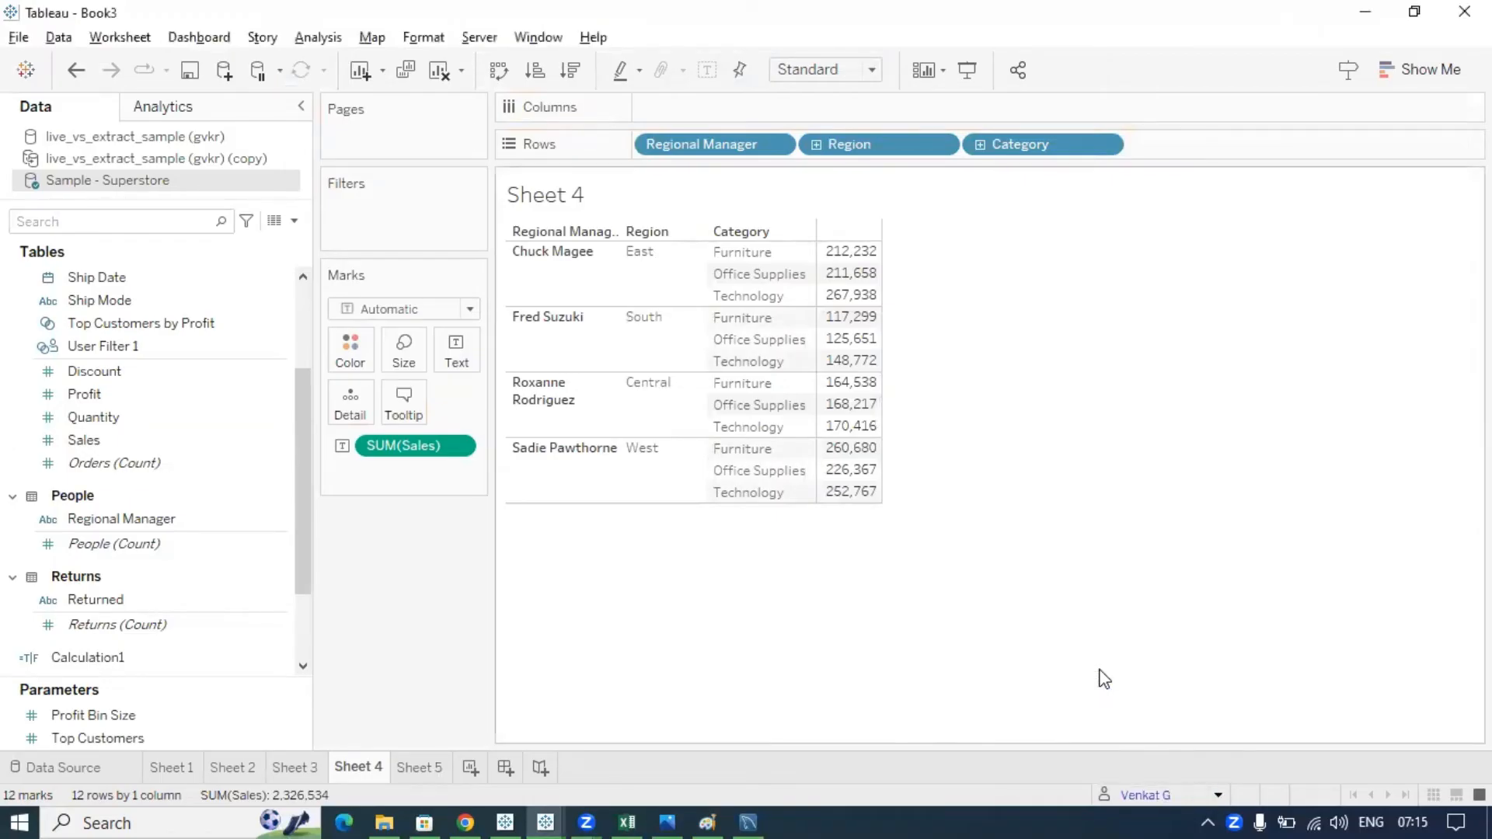
- Preview Sheet 4 as a different site user and drag Calculation1 onto Filters once more
{"action": "left_click_drag", "start_coordinate": [92, 658], "coordinate": [377, 233]}
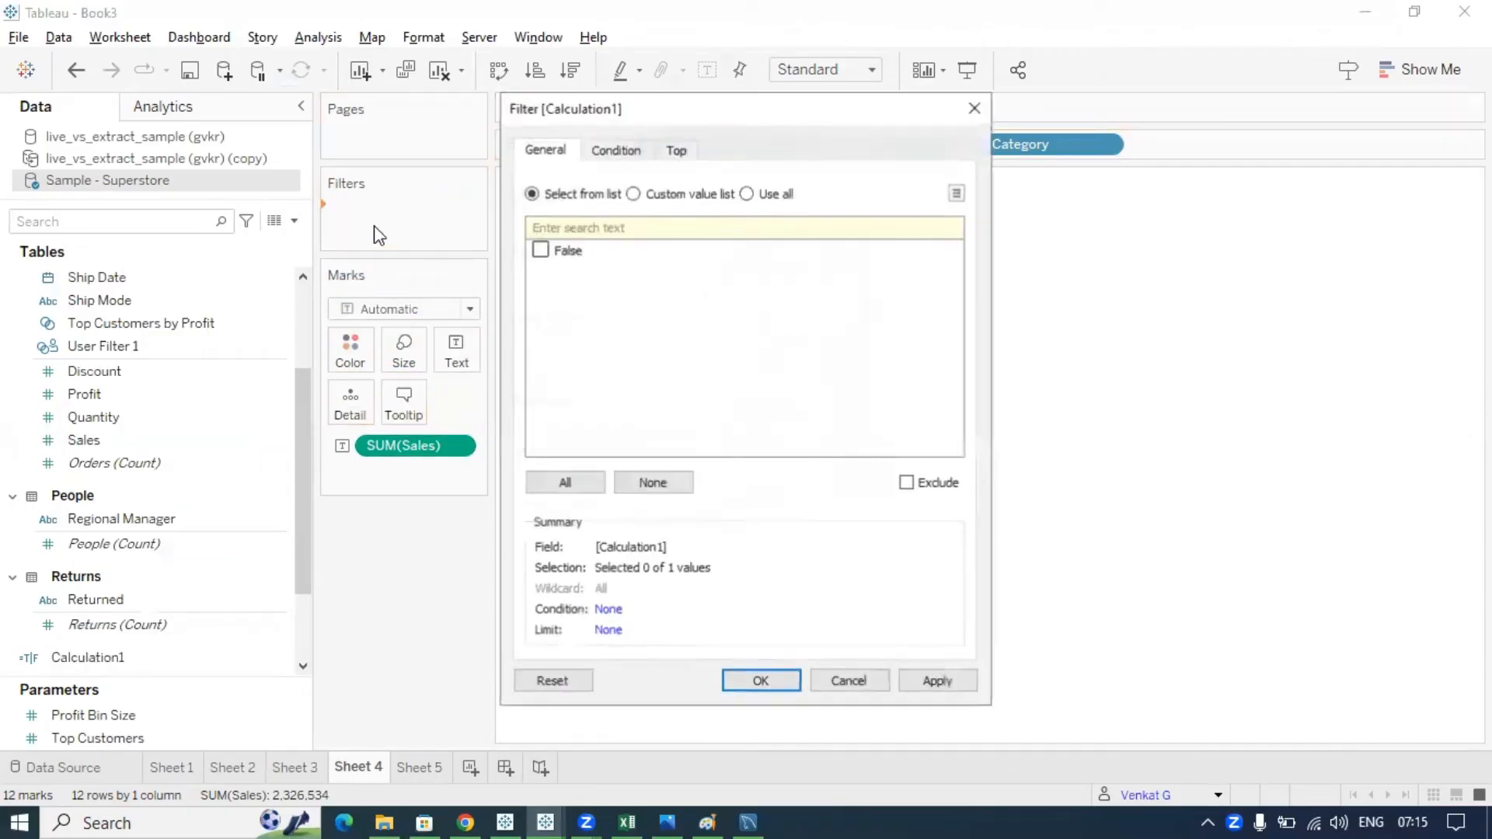
{"action": "left_click", "coordinate": [975, 107]}
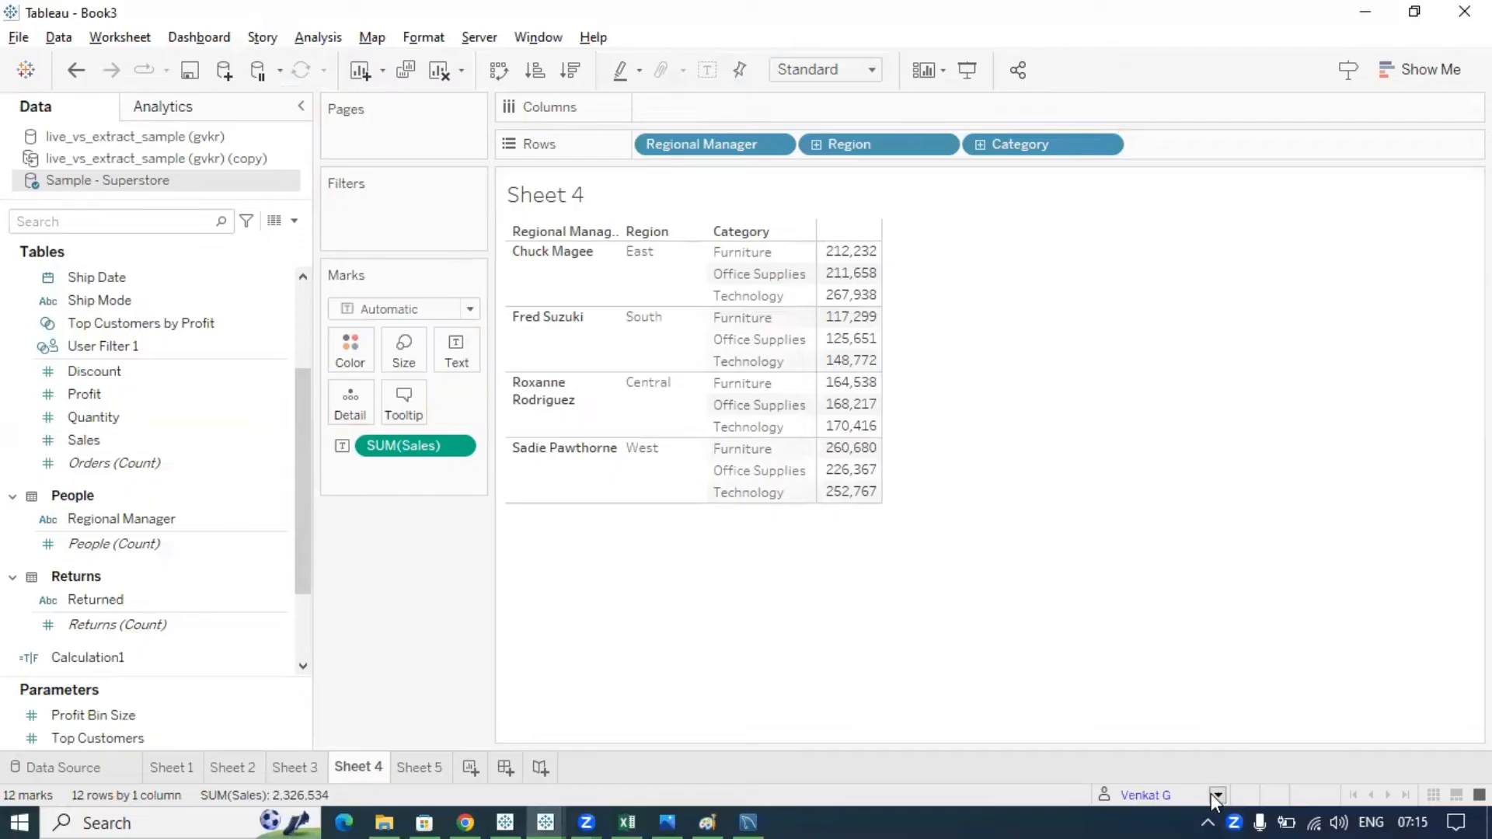
{"action": "left_click", "coordinate": [1217, 795]}
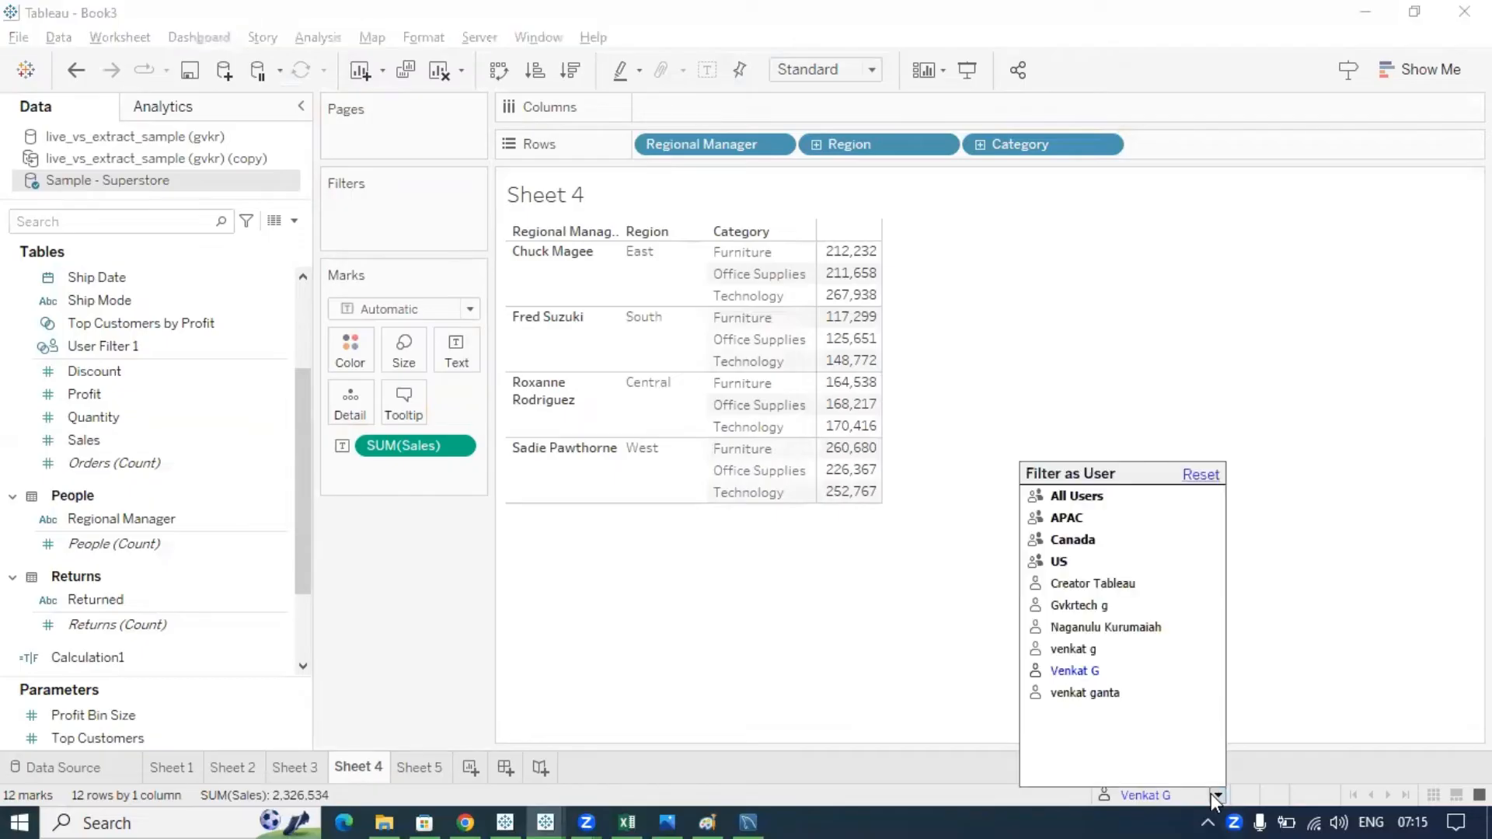
{"action": "left_click", "coordinate": [1116, 630]}
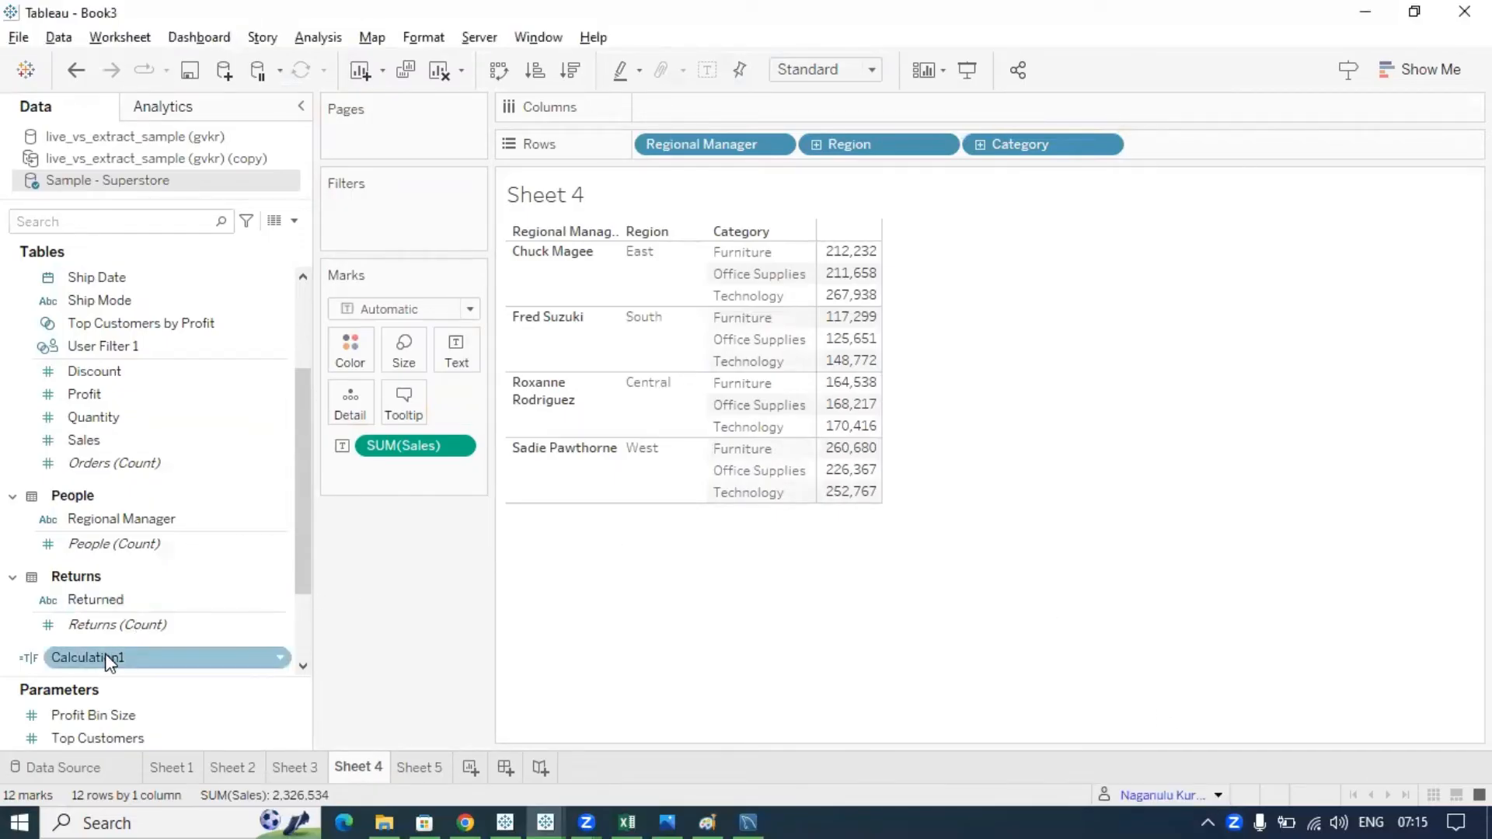
{"action": "left_click_drag", "start_coordinate": [107, 657], "coordinate": [373, 223]}
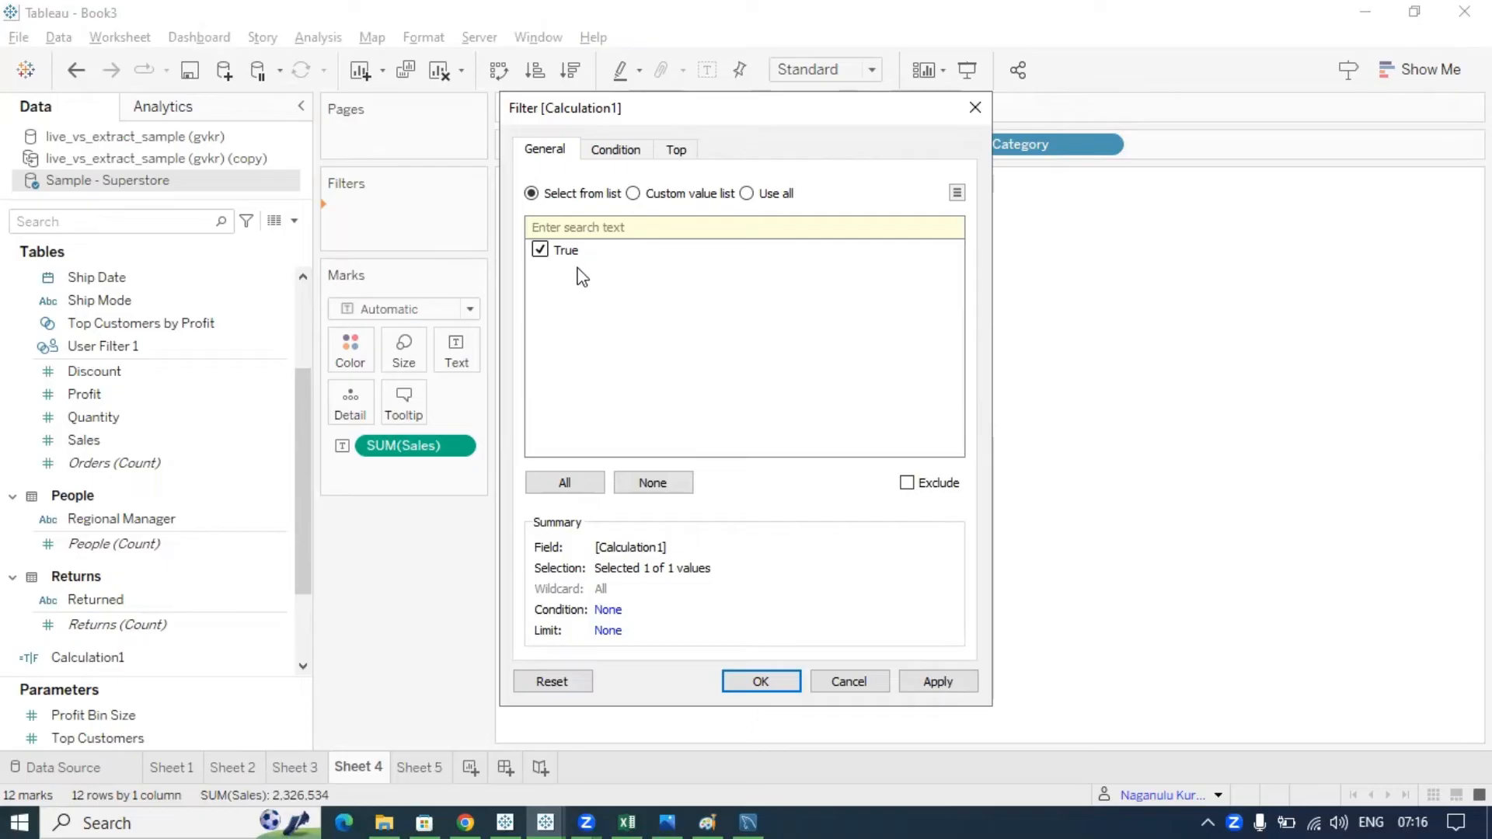
- Keep only True in the Calculation1 filter and bring up the Filter as User list
{"action": "left_click", "coordinate": [761, 682]}
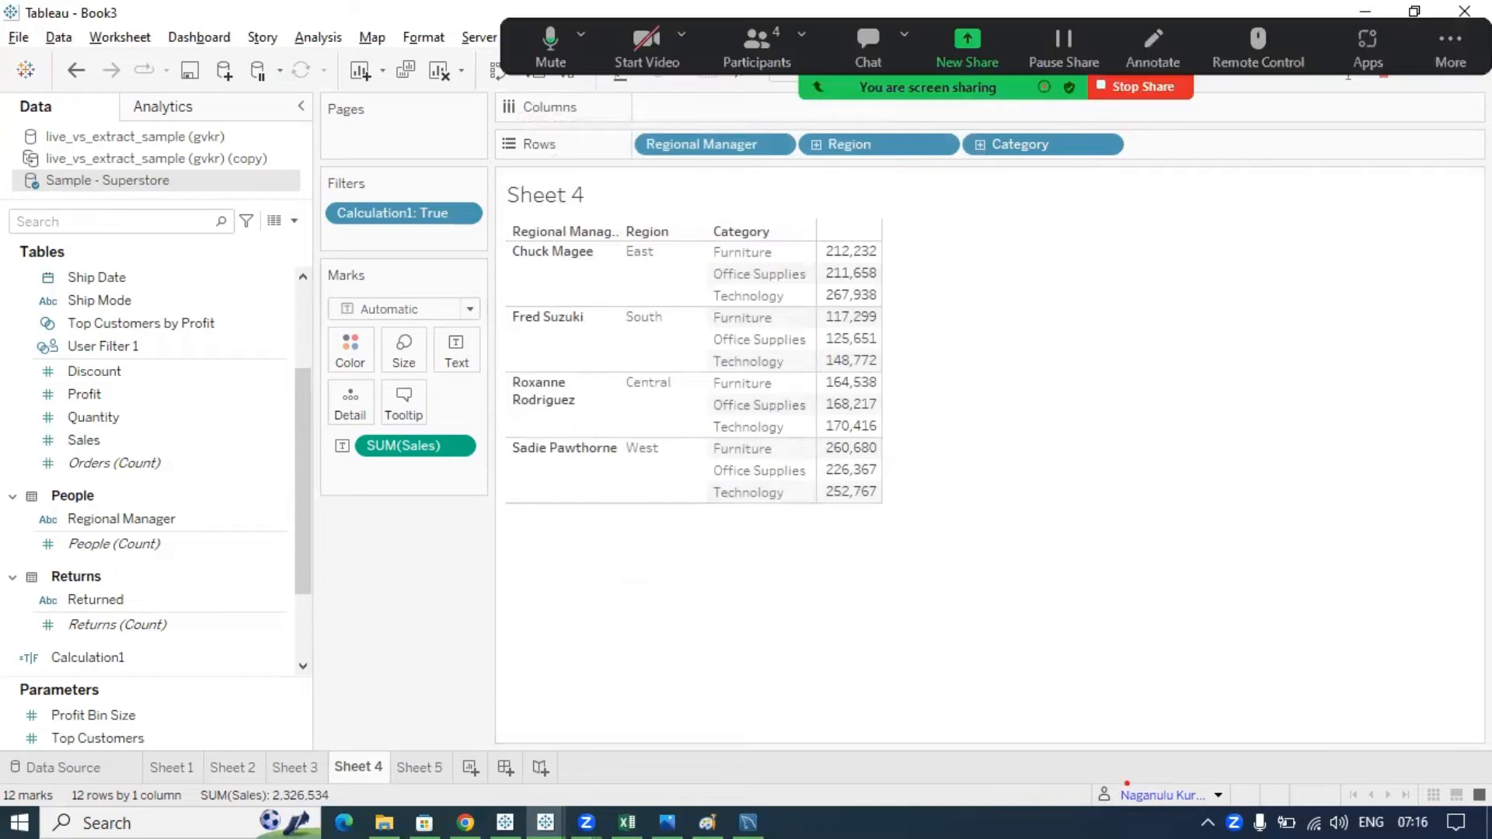
{"action": "mouse_move", "coordinate": [1135, 768]}
{"action": "left_mouse_down"}
{"action": "mouse_move", "coordinate": [1281, 777]}
{"action": "mouse_move", "coordinate": [1043, 756]}
{"action": "left_mouse_up"}
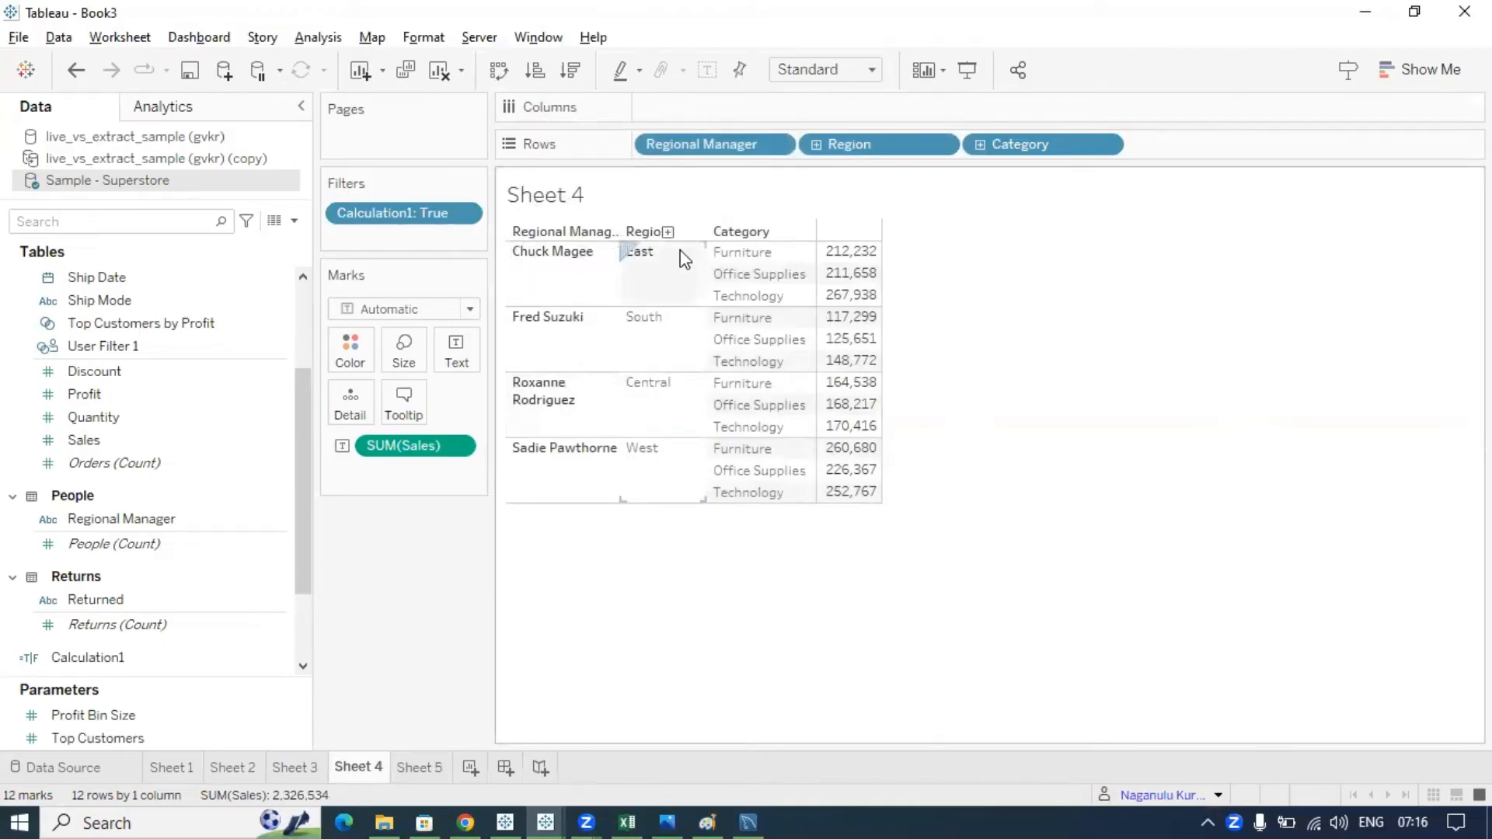
{"action": "left_click", "coordinate": [1217, 795]}
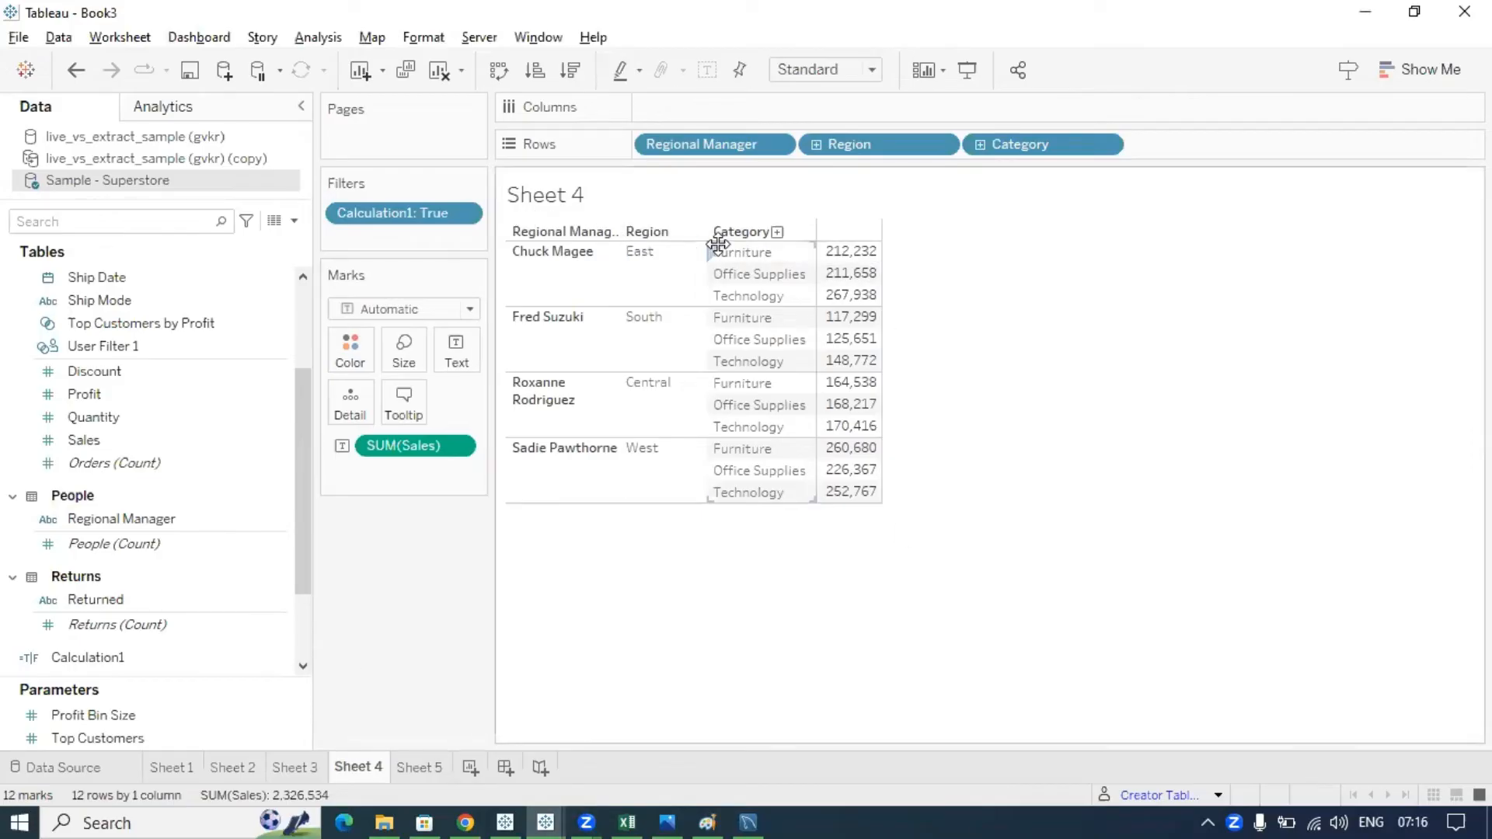
{"action": "left_click", "coordinate": [1217, 795]}
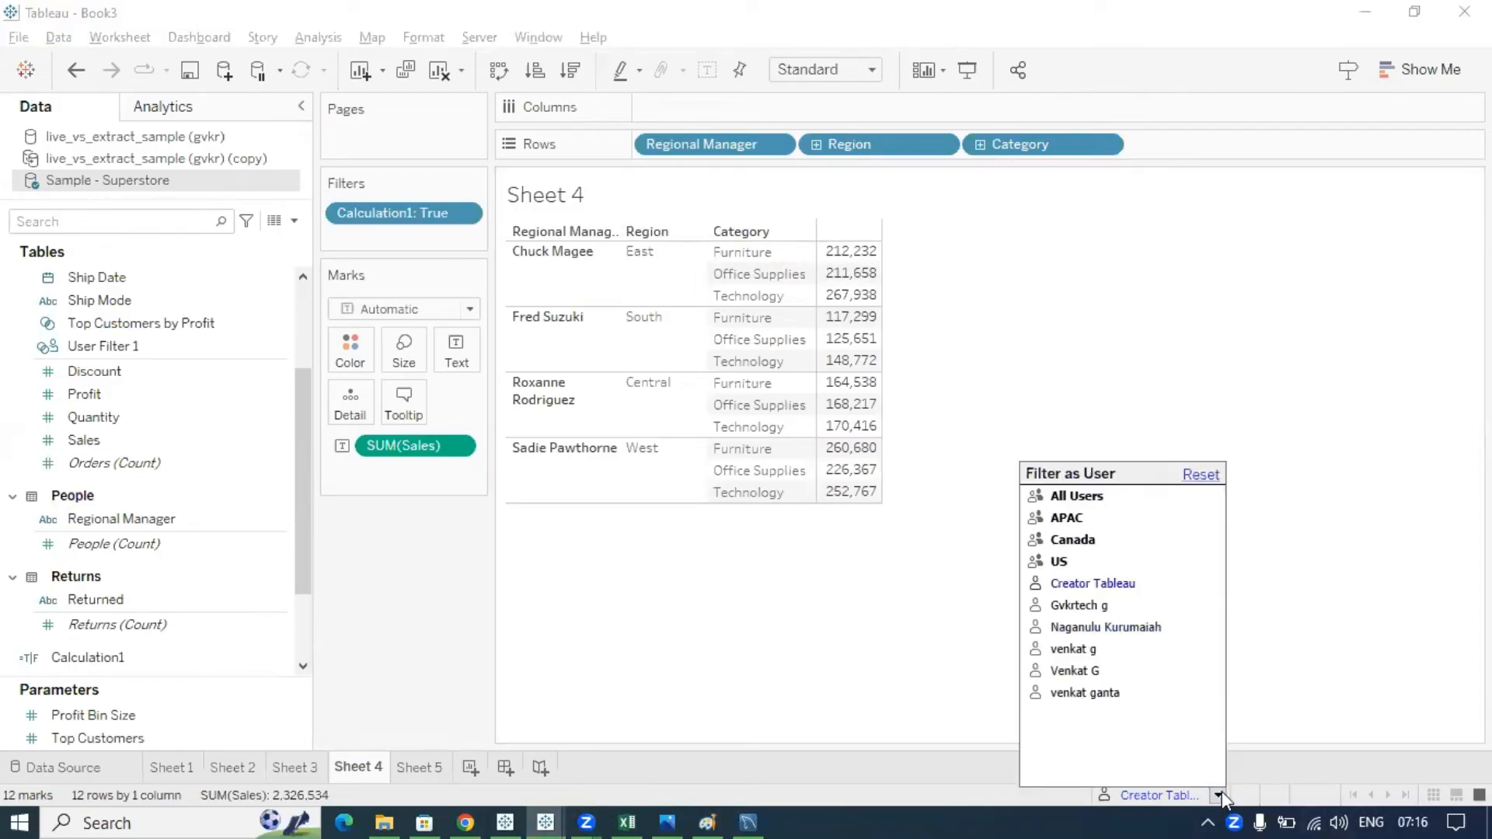
- Preview as a different user for 0 marks, then bring up the Paint note on East's managers
{"action": "left_click", "coordinate": [1088, 693]}
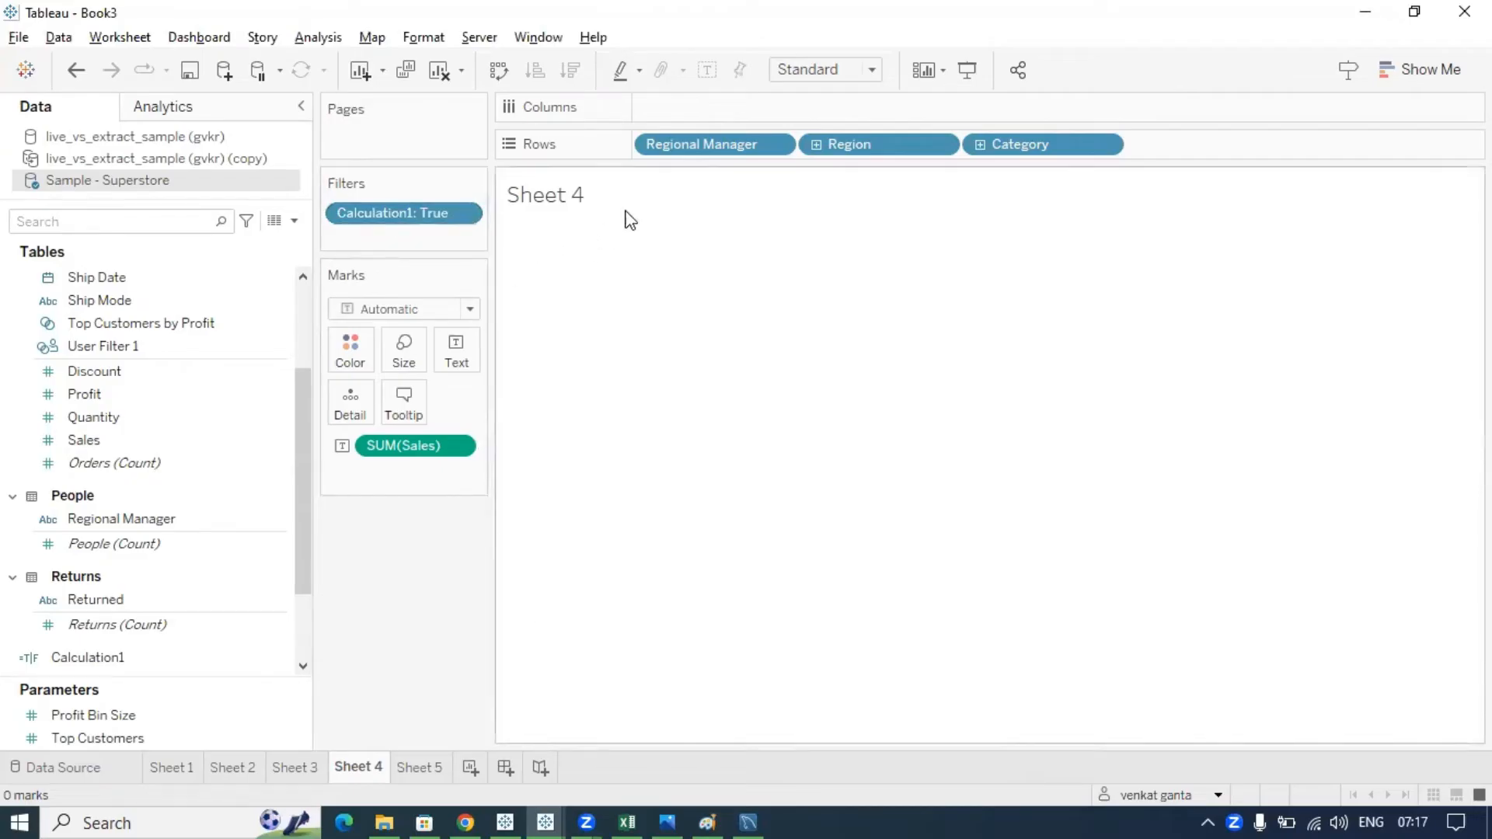
{"action": "left_click", "coordinate": [694, 804]}
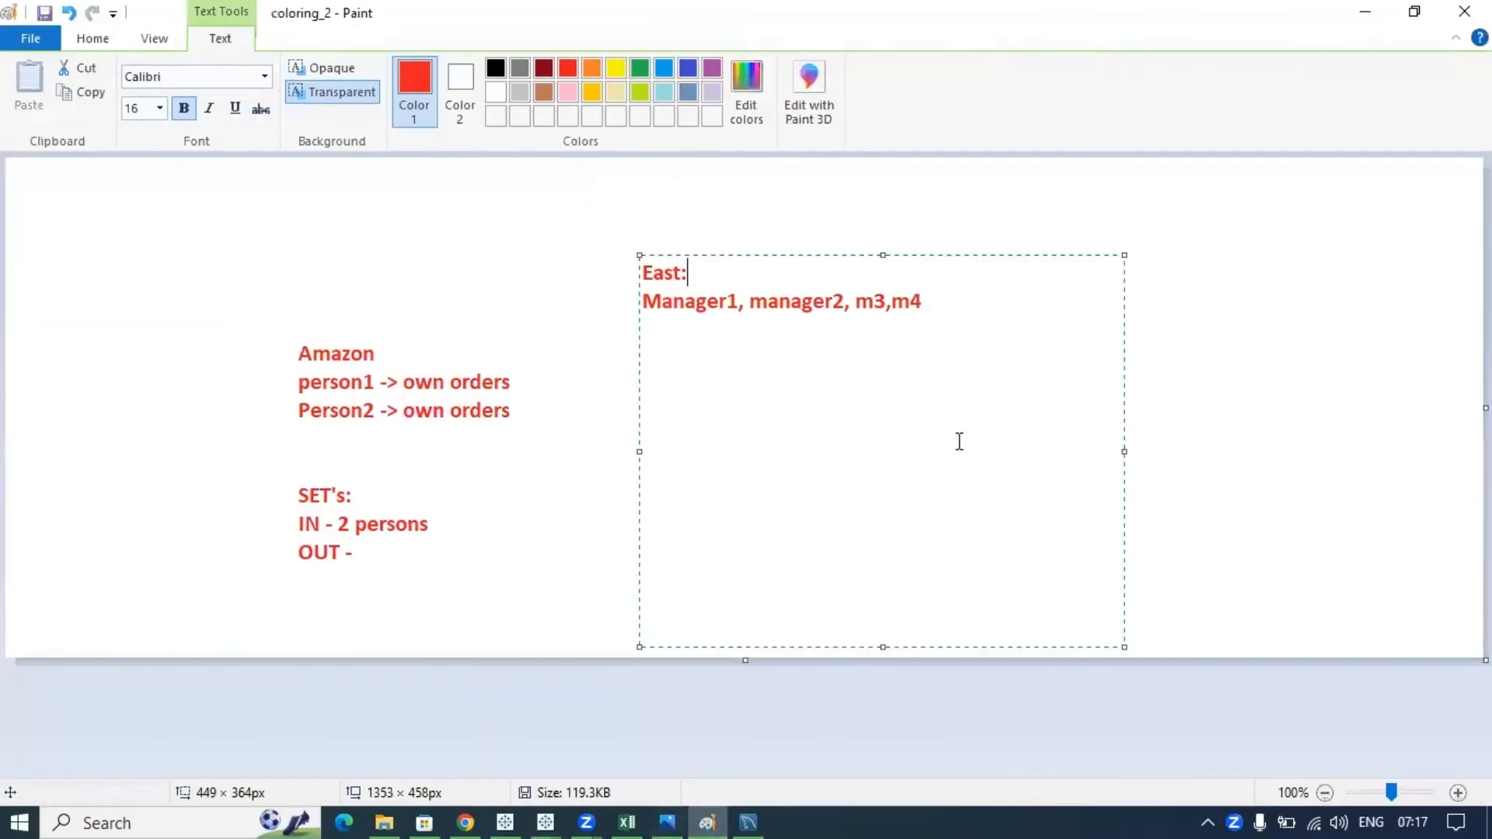
{"action": "left_click", "coordinate": [1137, 288]}
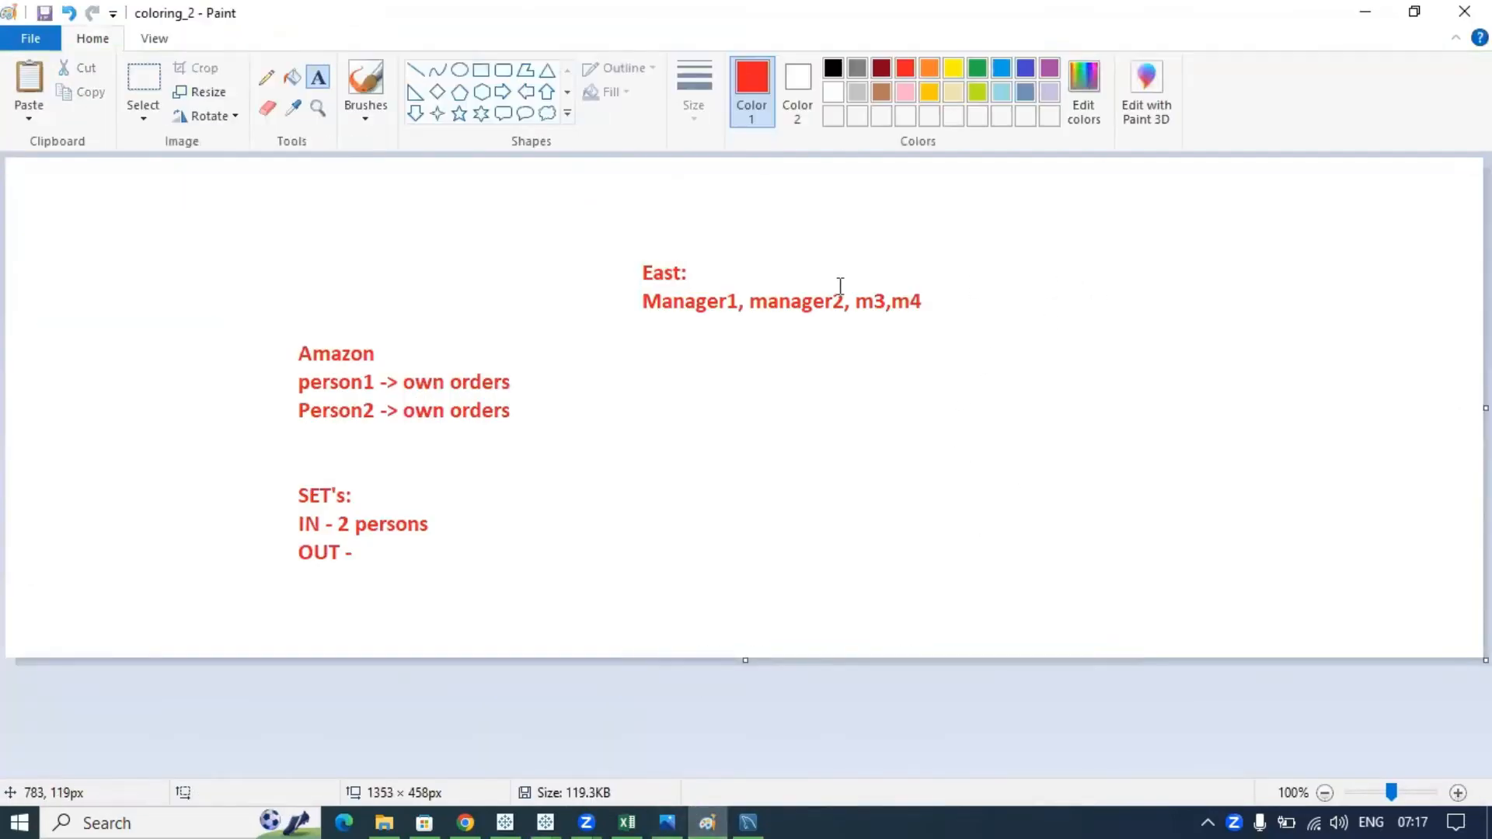
{"action": "left_click_drag", "start_coordinate": [622, 287], "coordinate": [988, 327]}
{"action": "left_click_drag", "start_coordinate": [621, 251], "coordinate": [726, 286]}
{"action": "left_click", "coordinate": [926, 332]}
{"action": "left_click_drag", "start_coordinate": [594, 247], "coordinate": [928, 327]}
{"action": "left_click", "coordinate": [1065, 336]}
{"action": "left_click_drag", "start_coordinate": [610, 282], "coordinate": [965, 331]}
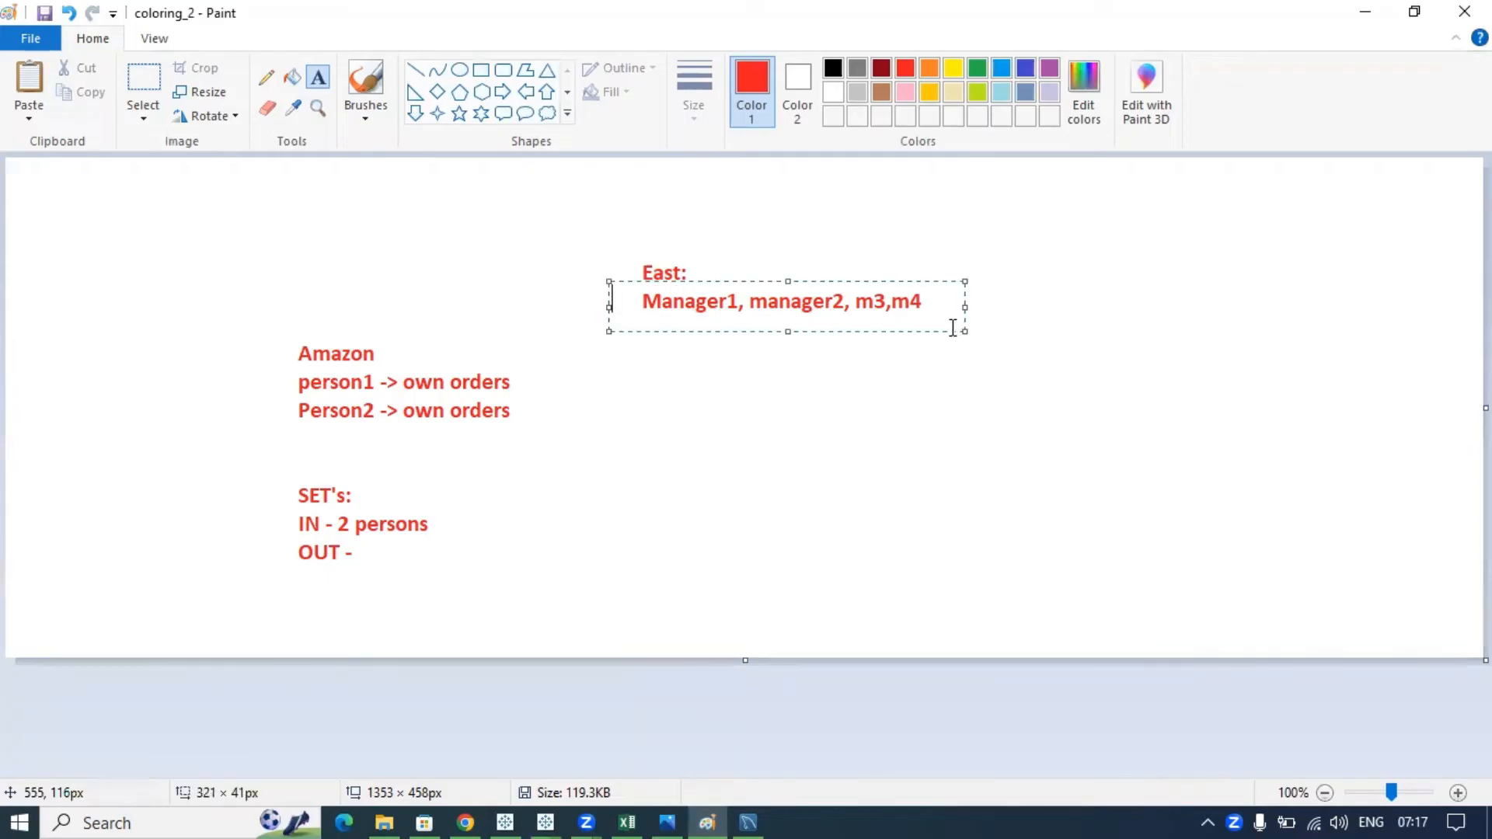
{"action": "left_click", "coordinate": [756, 420]}
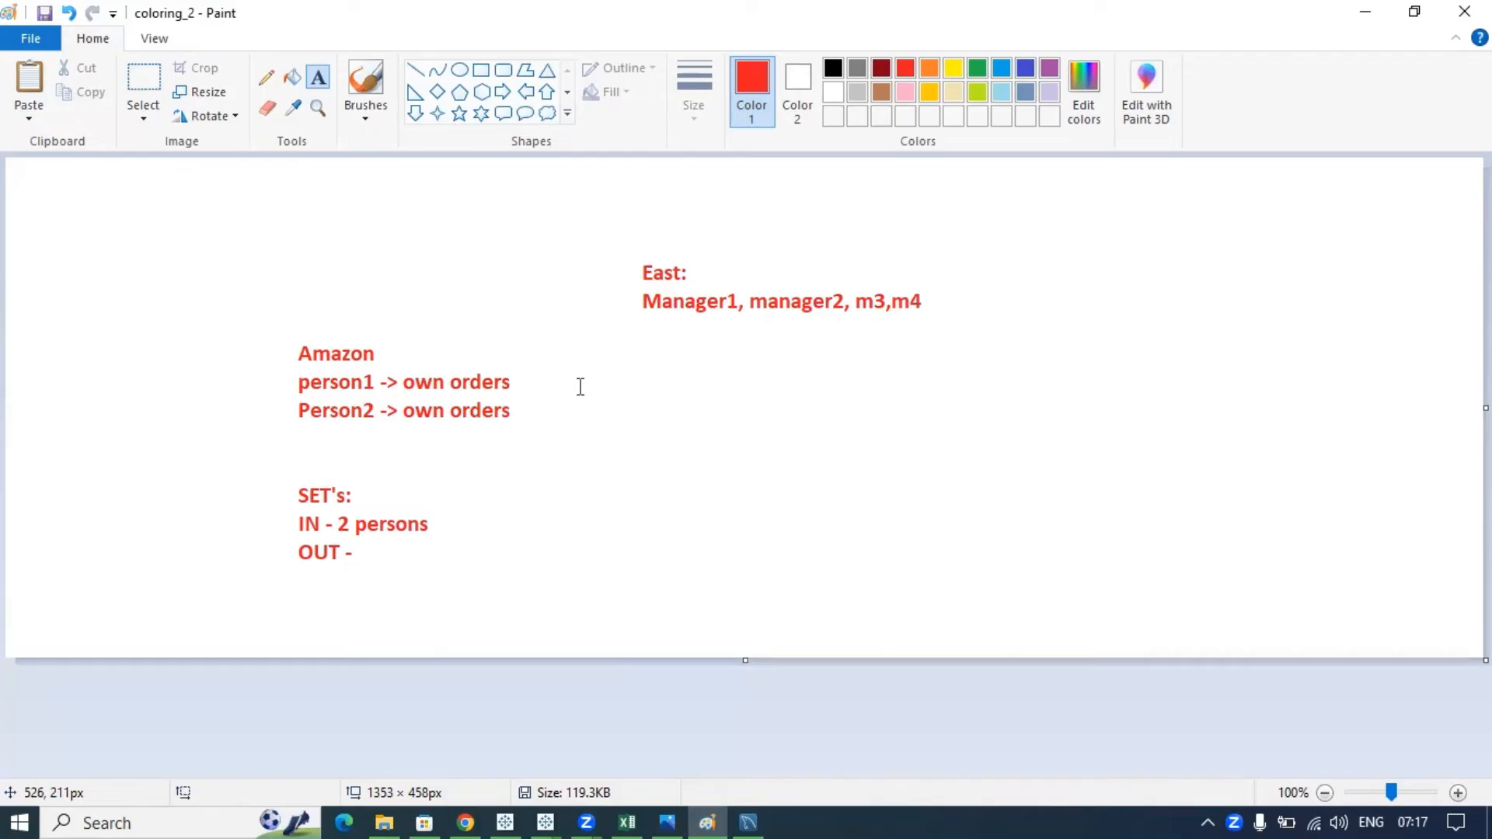
{"action": "left_click", "coordinate": [552, 808]}
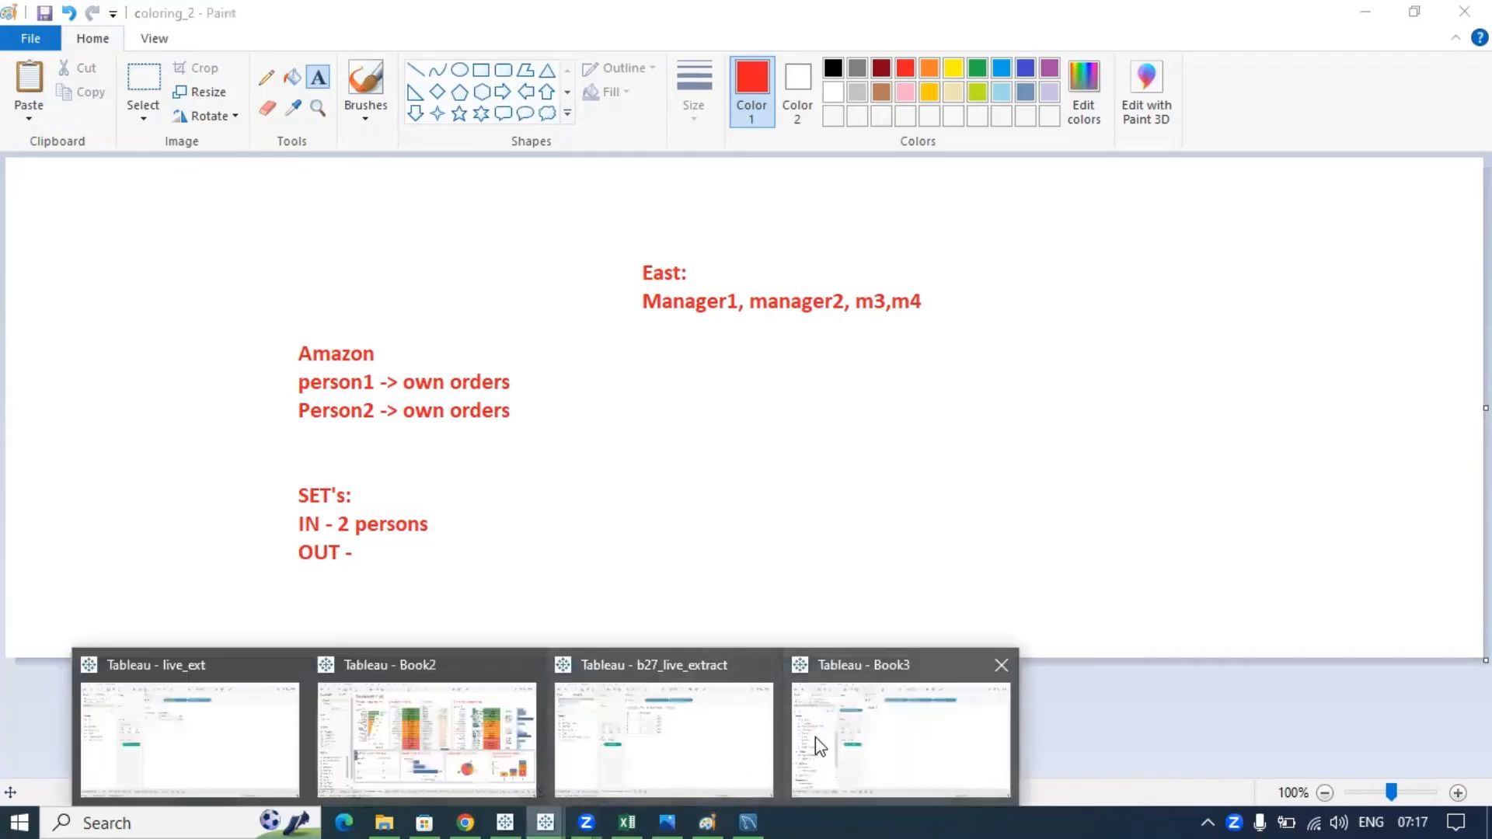
- Return to Book3 and check the Filter as User list, which now includes the East group
{"action": "left_click", "coordinate": [814, 736]}
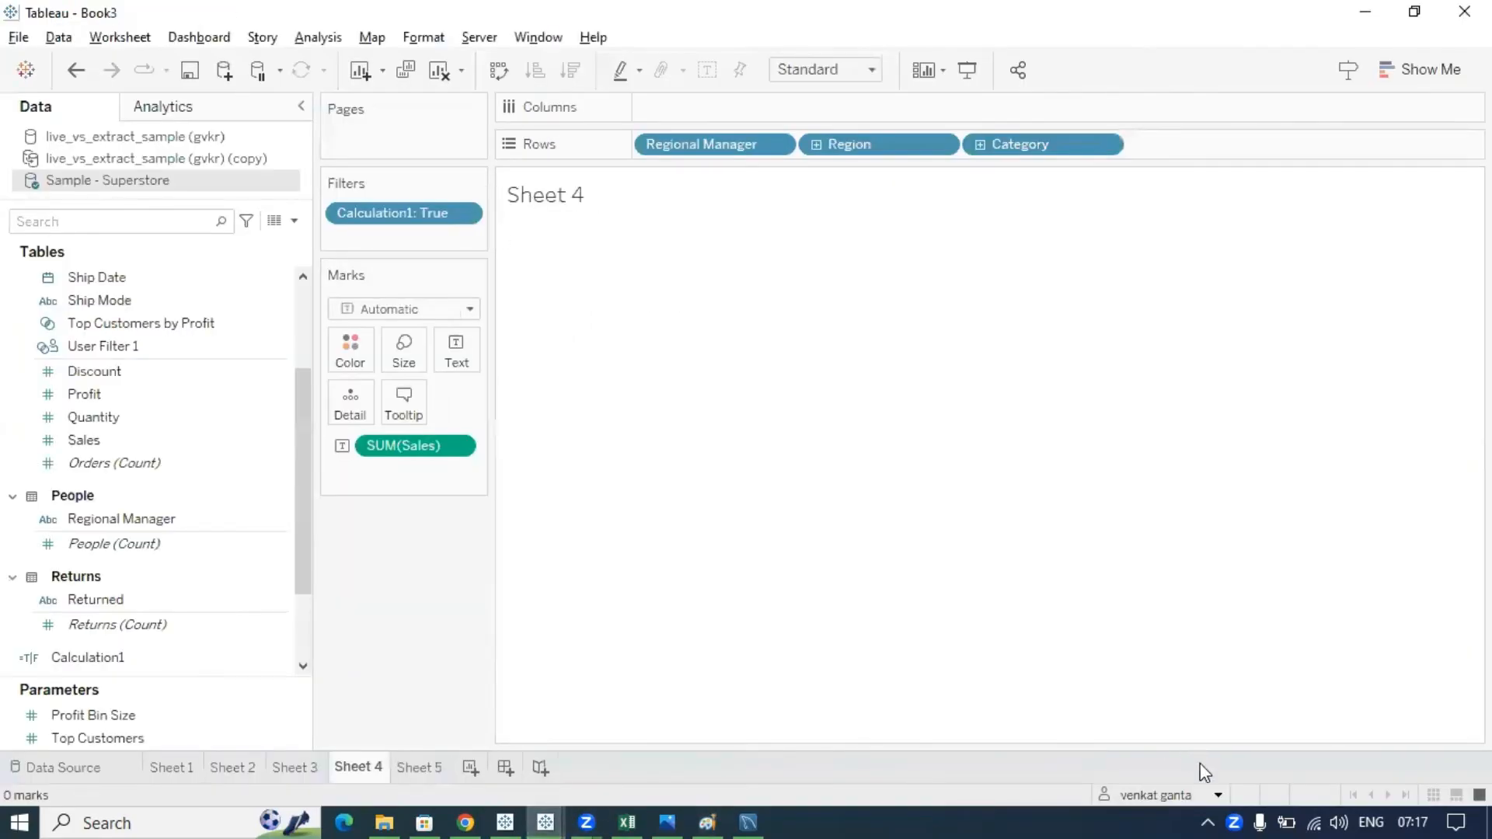
{"action": "left_click", "coordinate": [1217, 796]}
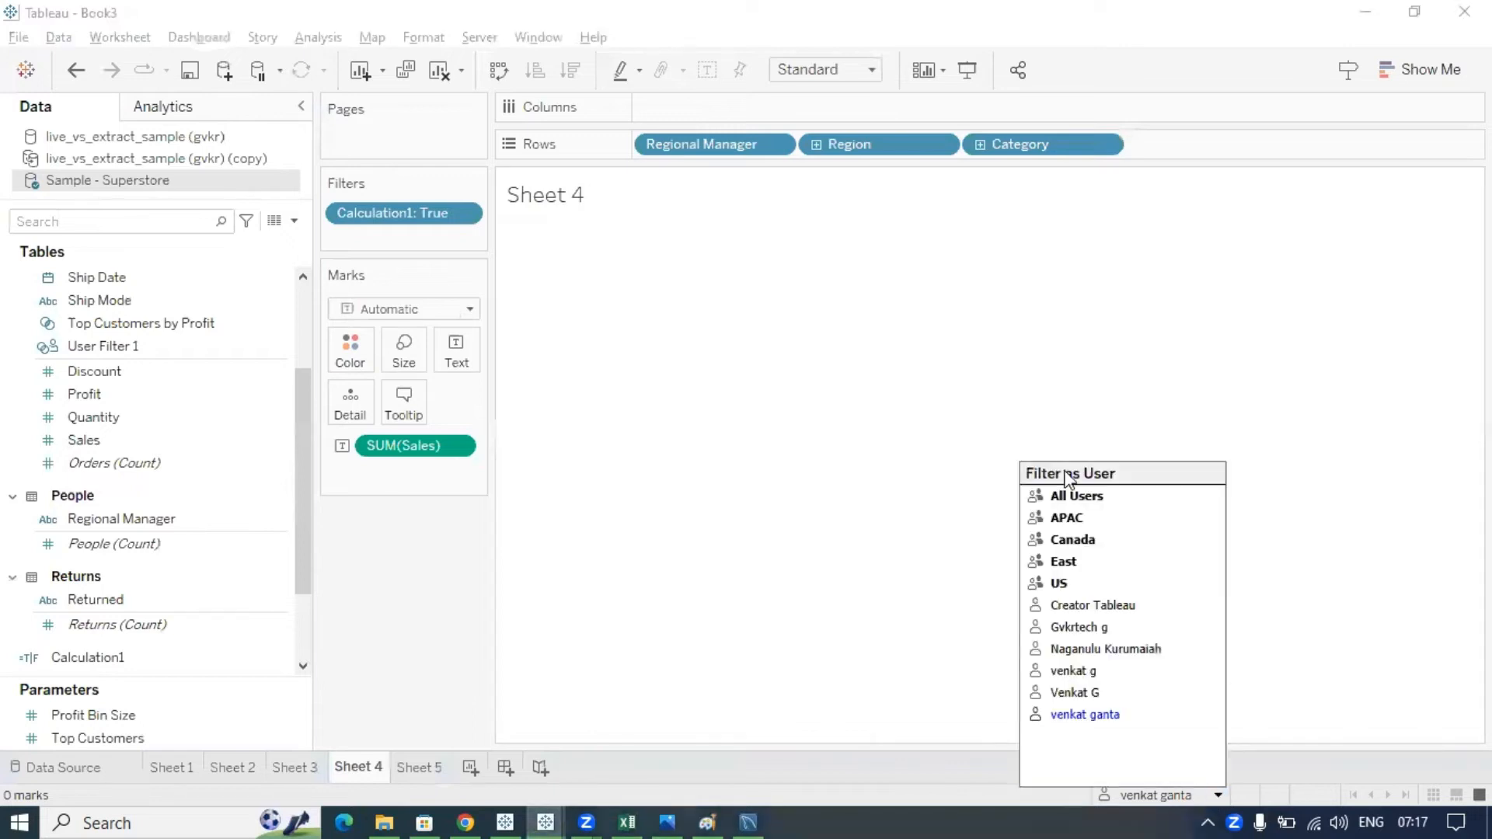
{"action": "left_click", "coordinate": [819, 466]}
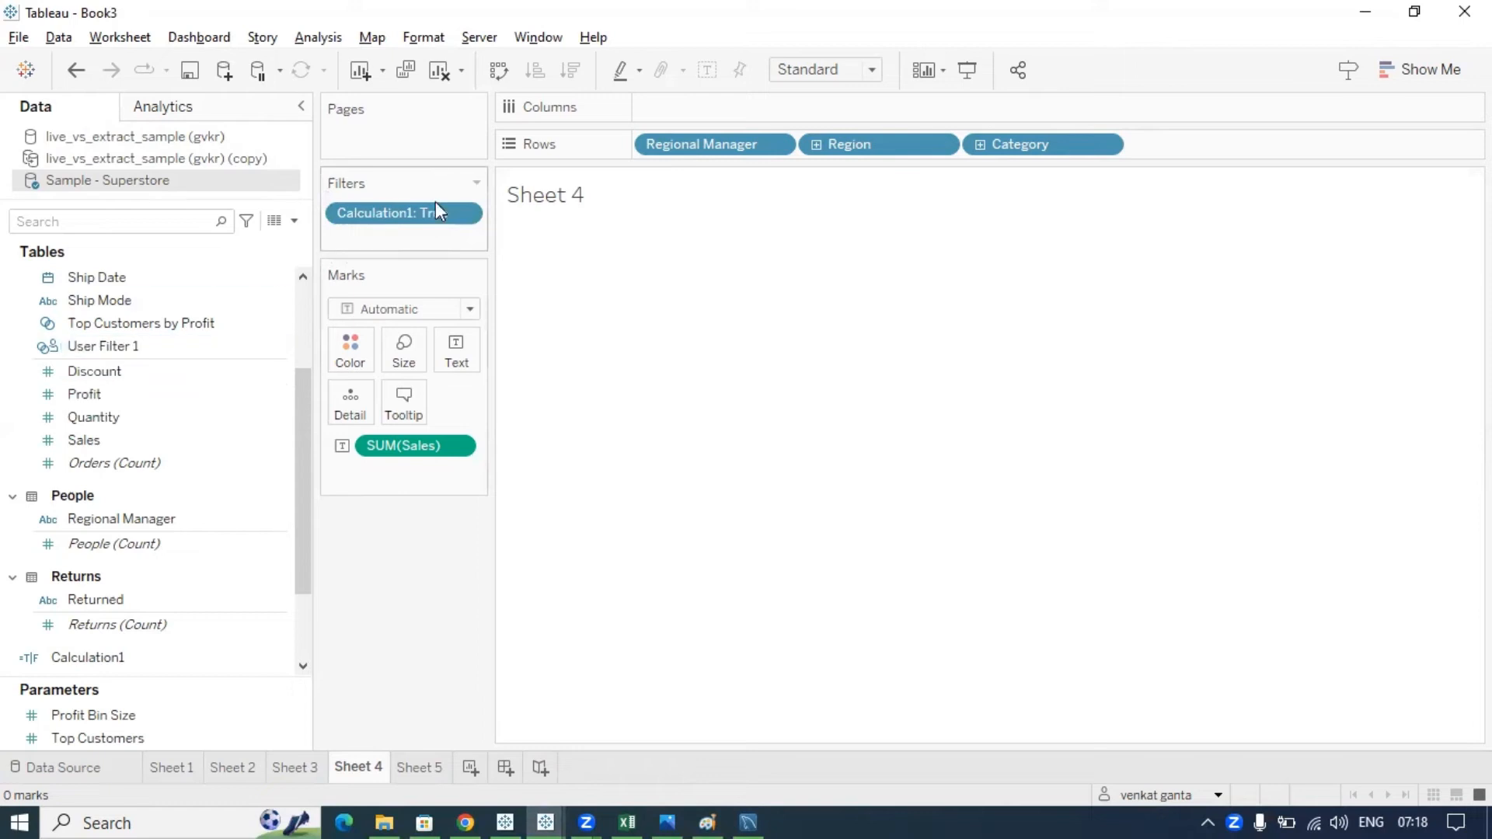
- Try a text box beside the East note in Paint, then return to Book3
{"action": "left_click", "coordinate": [711, 818]}
{"action": "mouse_move", "coordinate": [611, 255]}
{"action": "left_mouse_down"}
{"action": "mouse_move", "coordinate": [680, 350]}
{"action": "mouse_move", "coordinate": [940, 369]}
{"action": "mouse_move", "coordinate": [623, 266]}
{"action": "mouse_move", "coordinate": [524, 204]}
{"action": "mouse_move", "coordinate": [618, 219]}
{"action": "left_mouse_up"}
{"action": "left_click", "coordinate": [959, 266]}
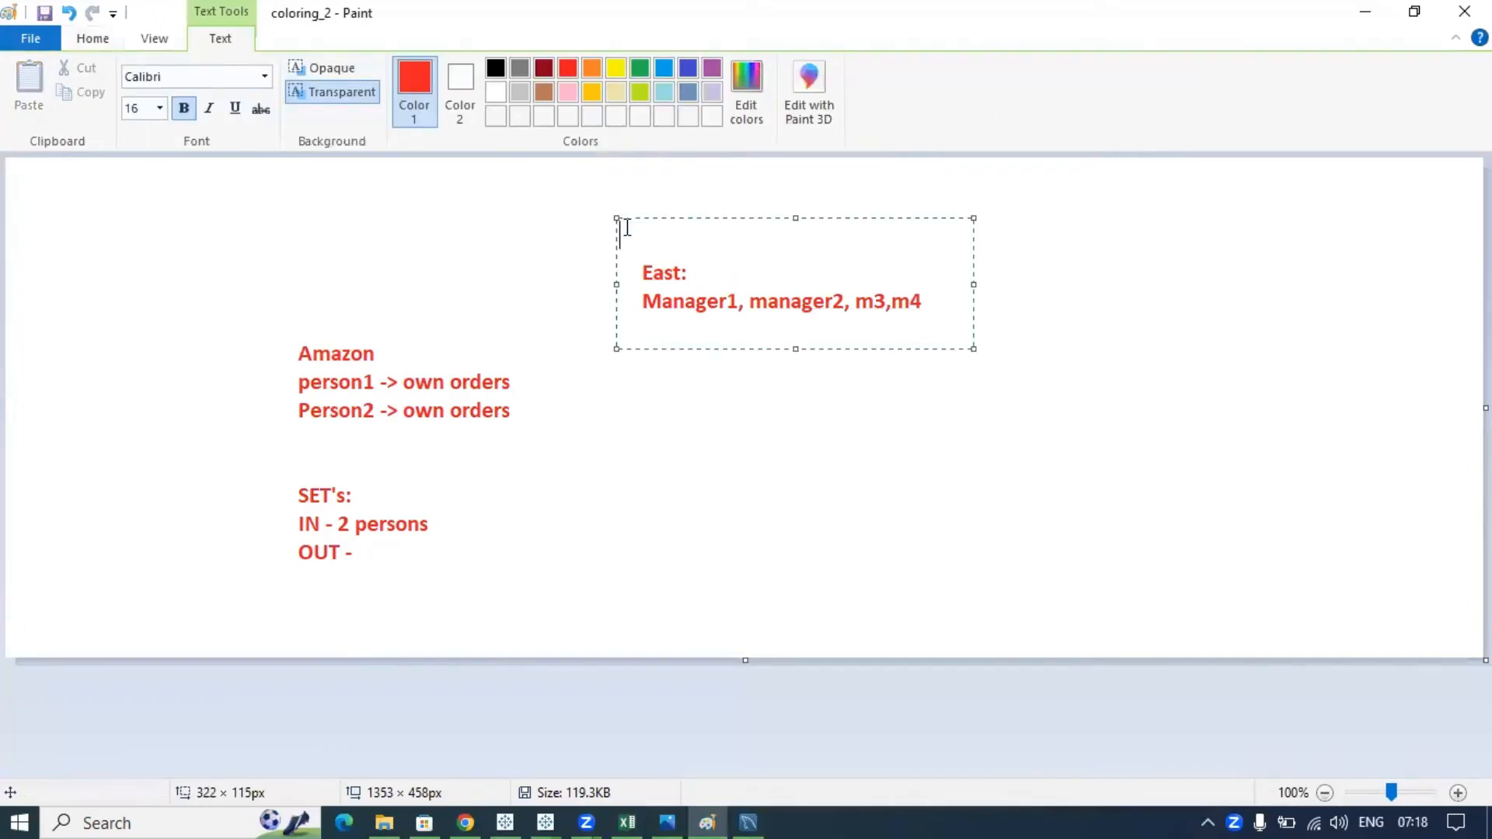
{"action": "left_click", "coordinate": [1085, 226]}
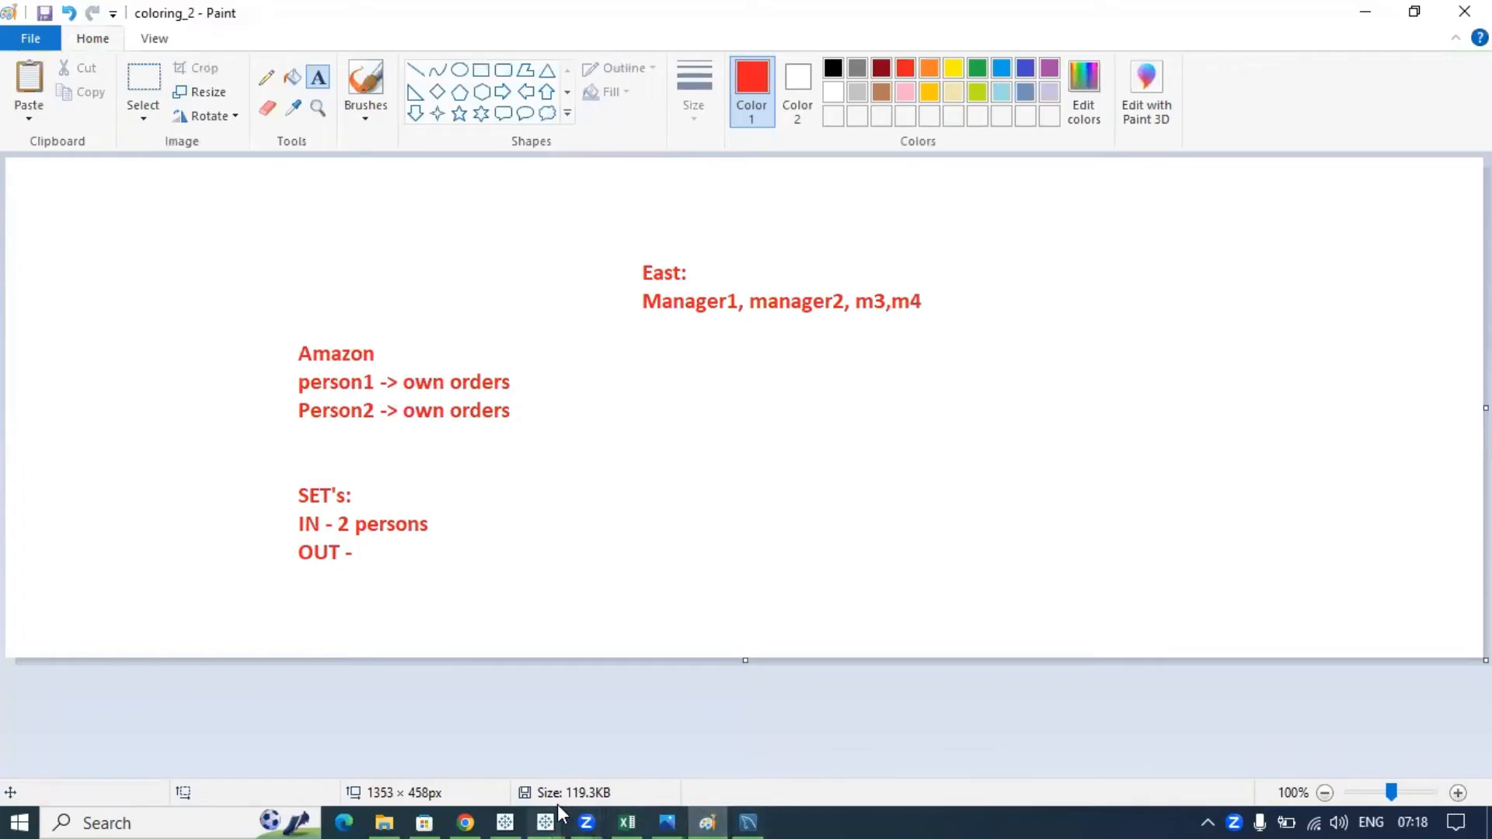
{"action": "mouse_move", "coordinate": [547, 820]}
{"action": "left_click", "coordinate": [867, 742]}
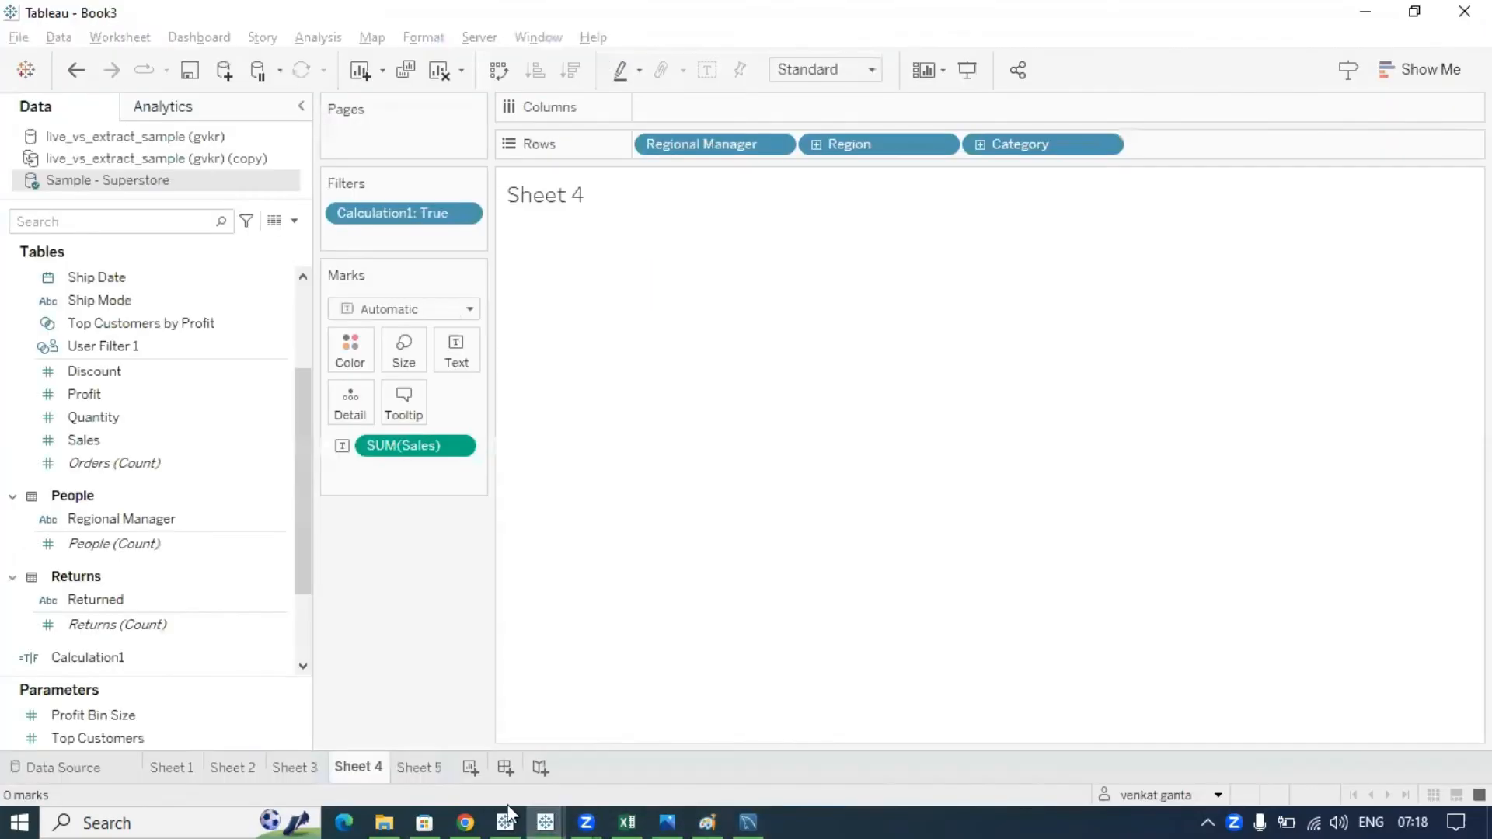
{"action": "left_click", "coordinate": [466, 822]}
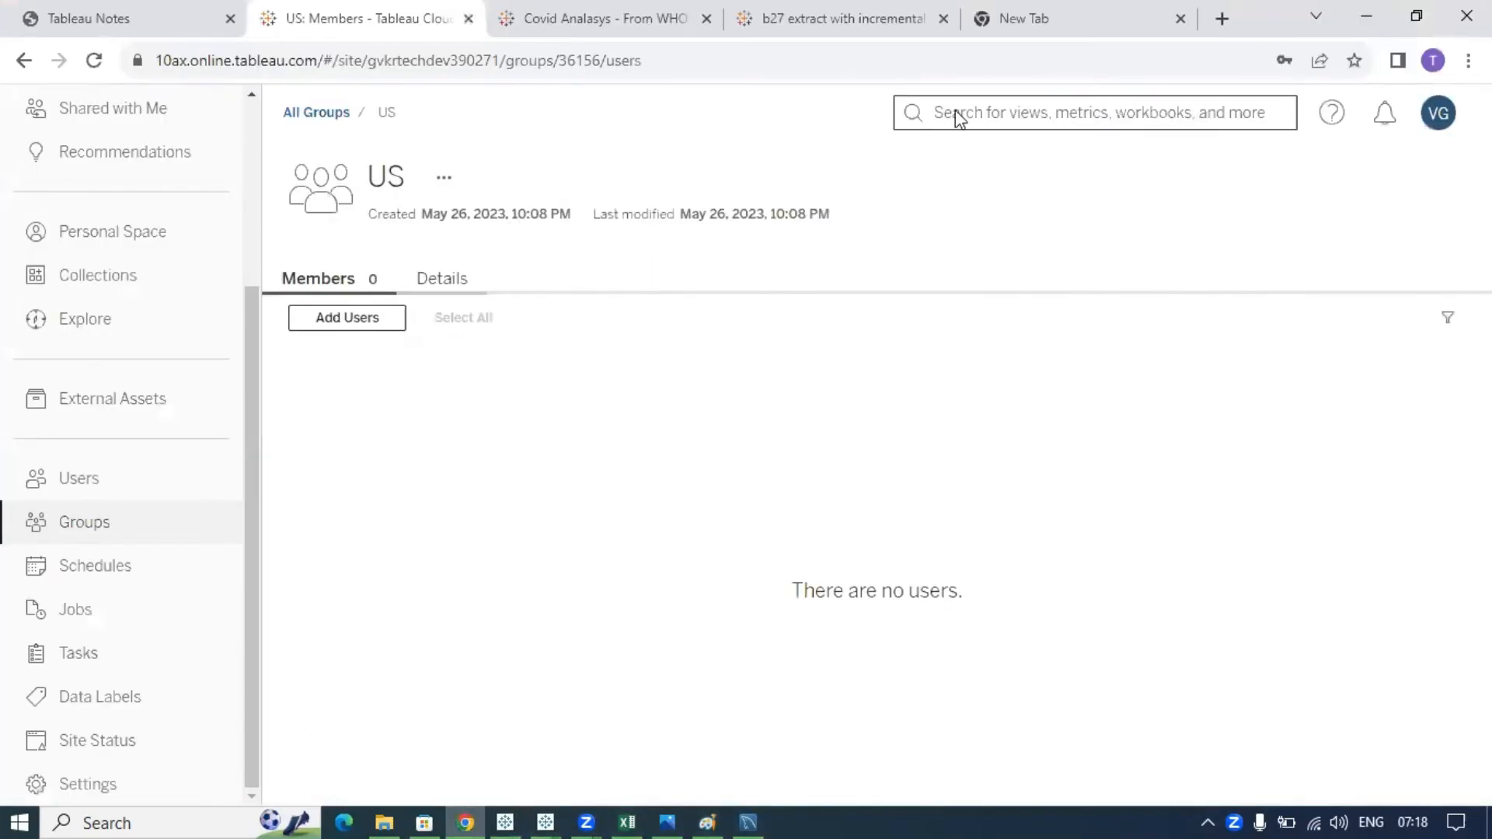
{"action": "scroll", "coordinate": [97, 272], "scroll_direction": "up", "scroll_amount": 3}
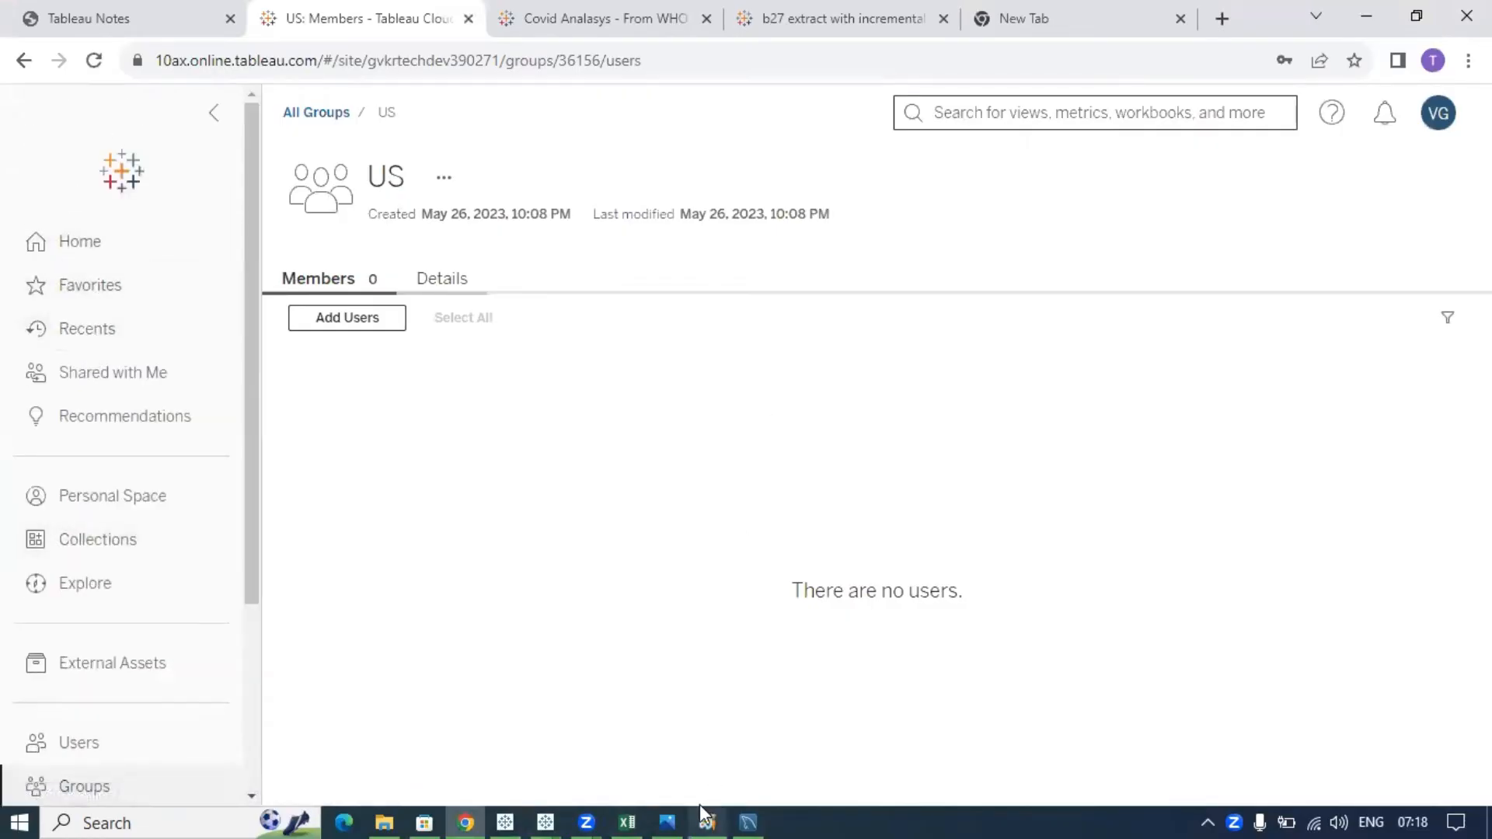
{"action": "mouse_move", "coordinate": [551, 812]}
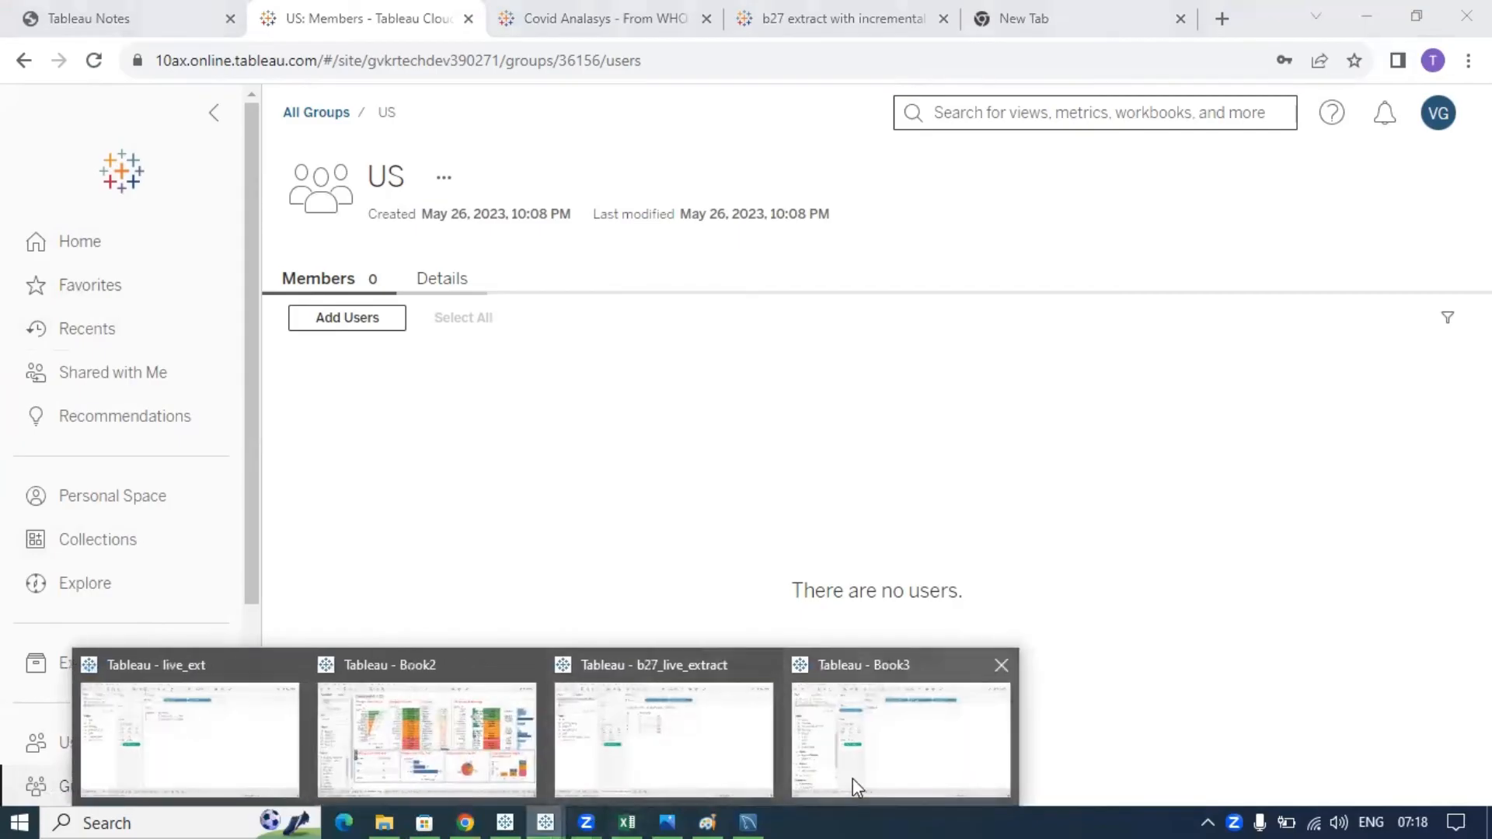
{"action": "left_click", "coordinate": [851, 777]}
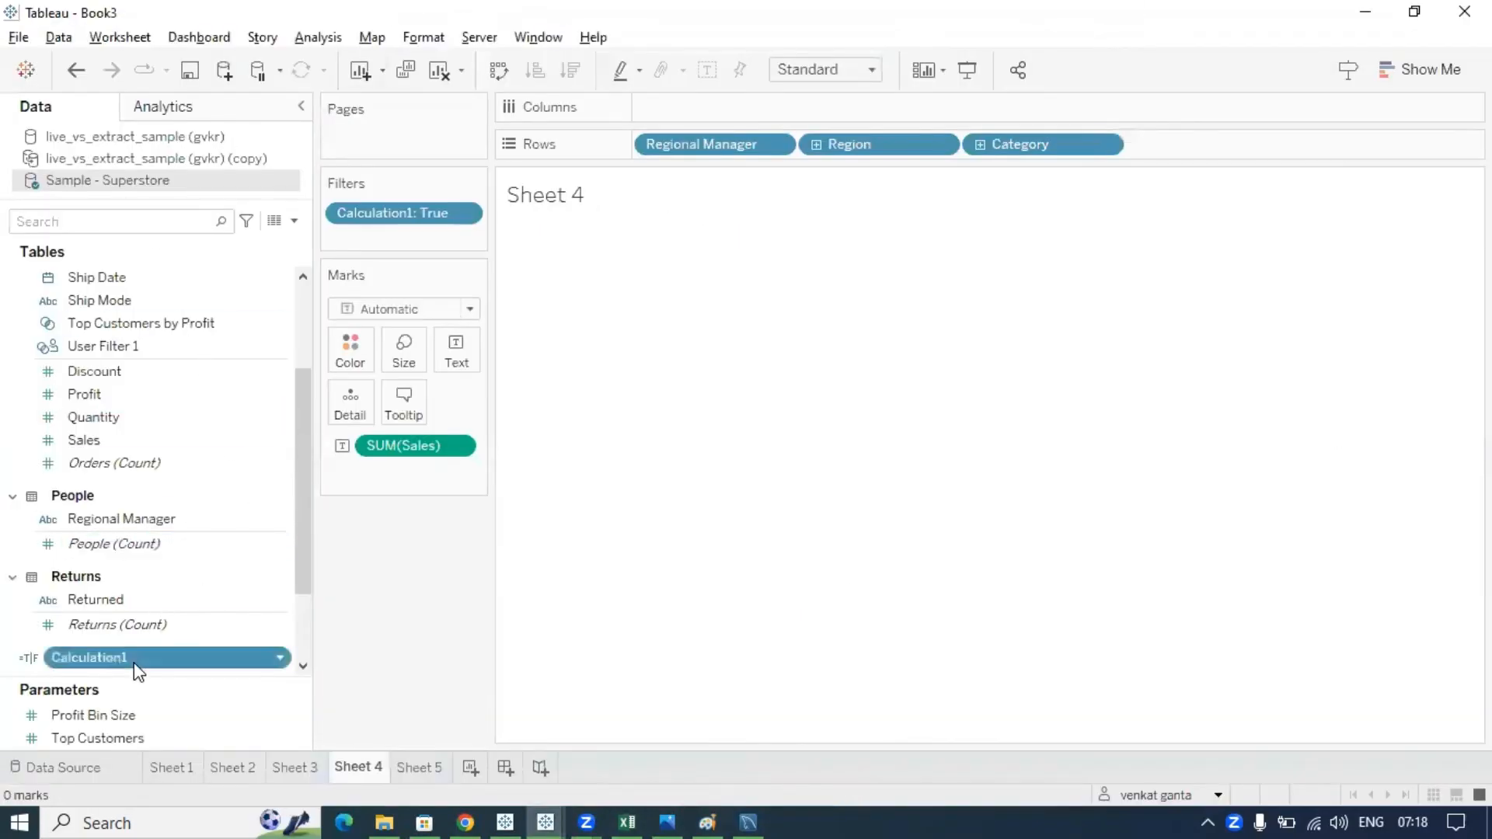
- Open Calculation1 for editing and add an OR line after ISMEMBEROF('East')
{"action": "left_click", "coordinate": [279, 657]}
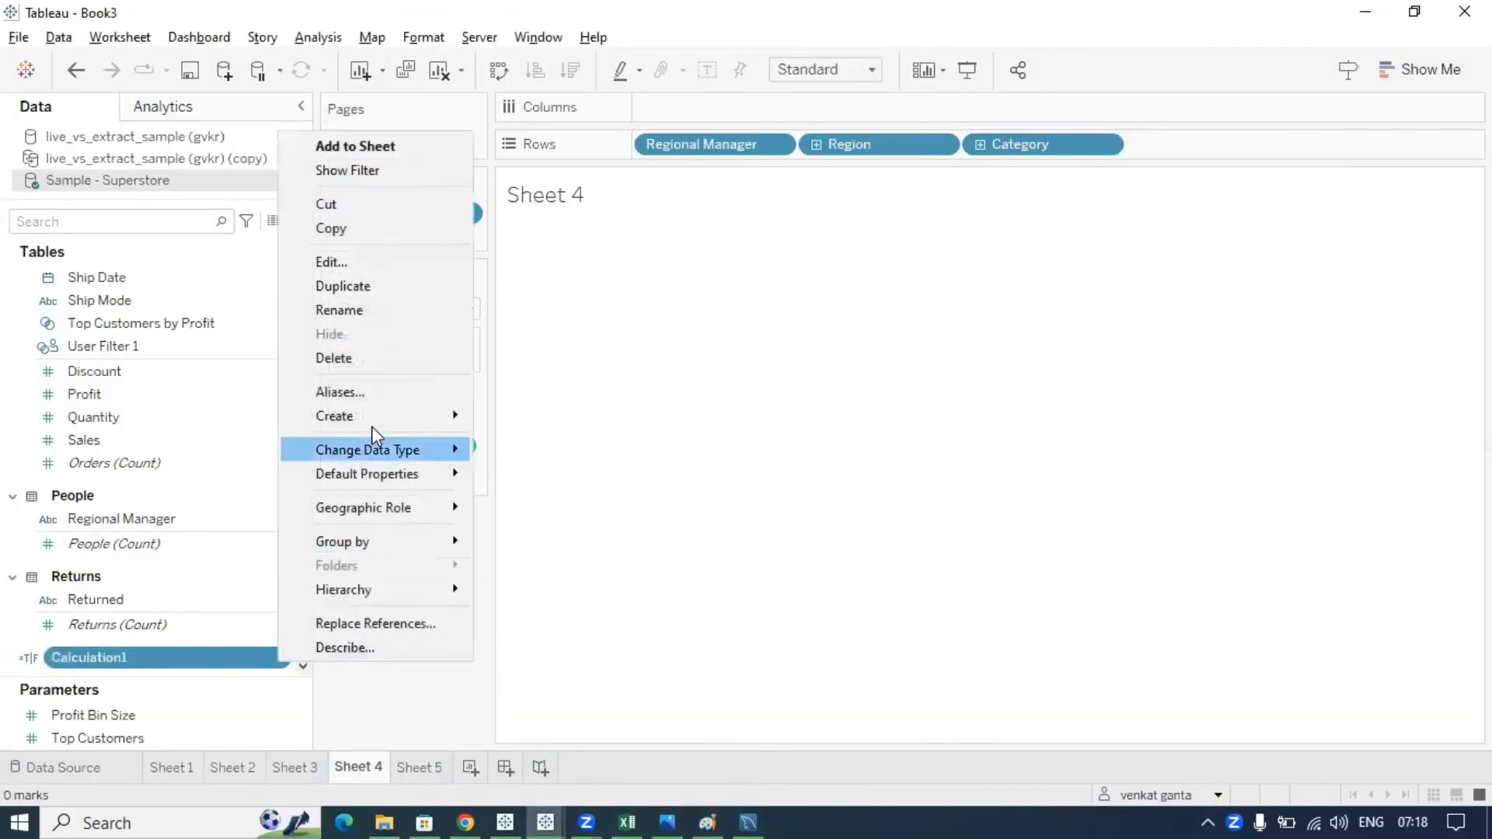
{"action": "left_click", "coordinate": [326, 261]}
{"action": "left_click", "coordinate": [653, 398]}
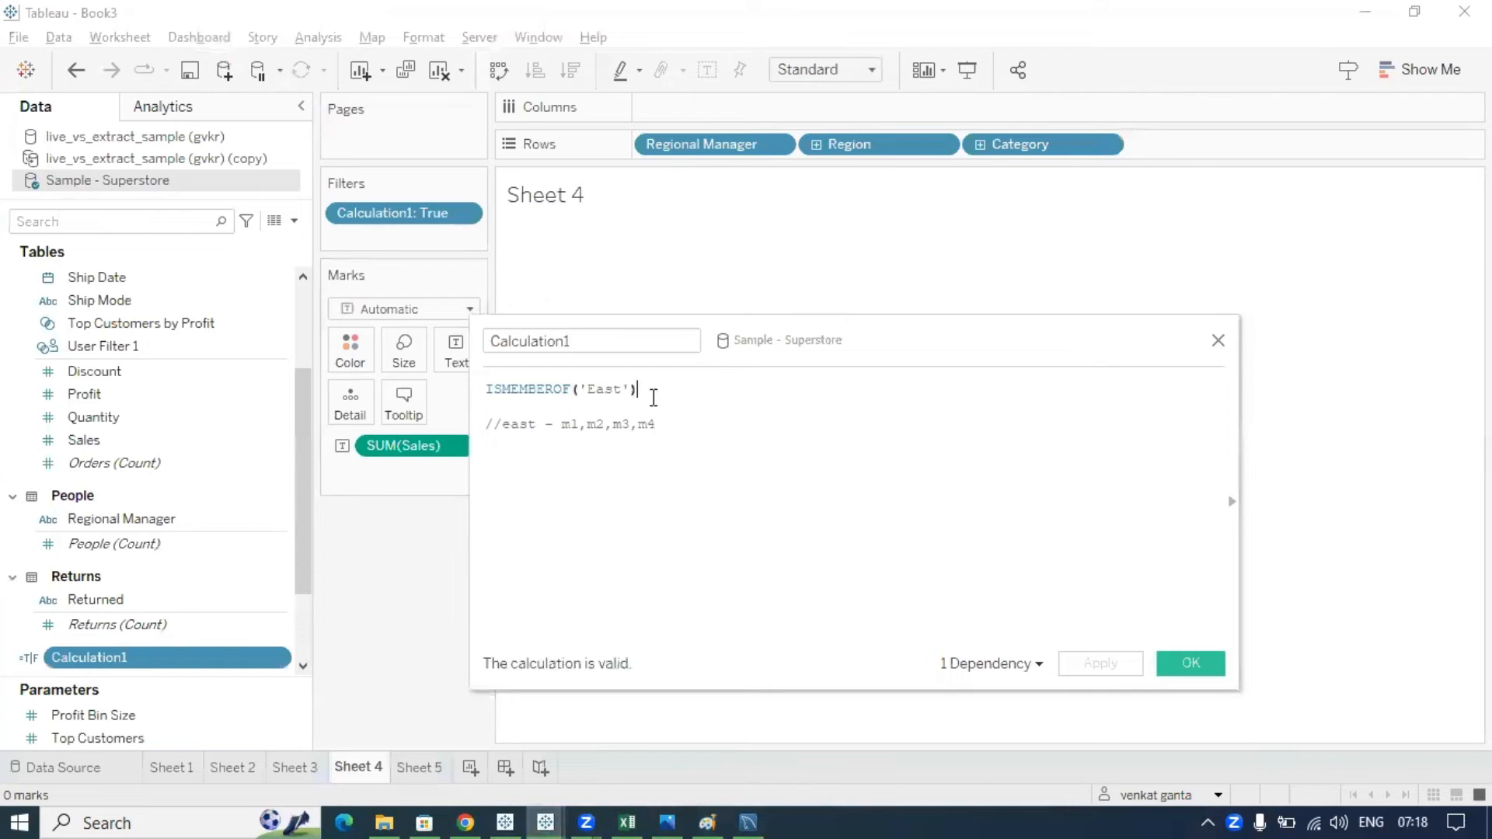
{"action": "key", "text": "Return"}
{"action": "key", "text": "Return"}
{"action": "type", "text": "OR"}
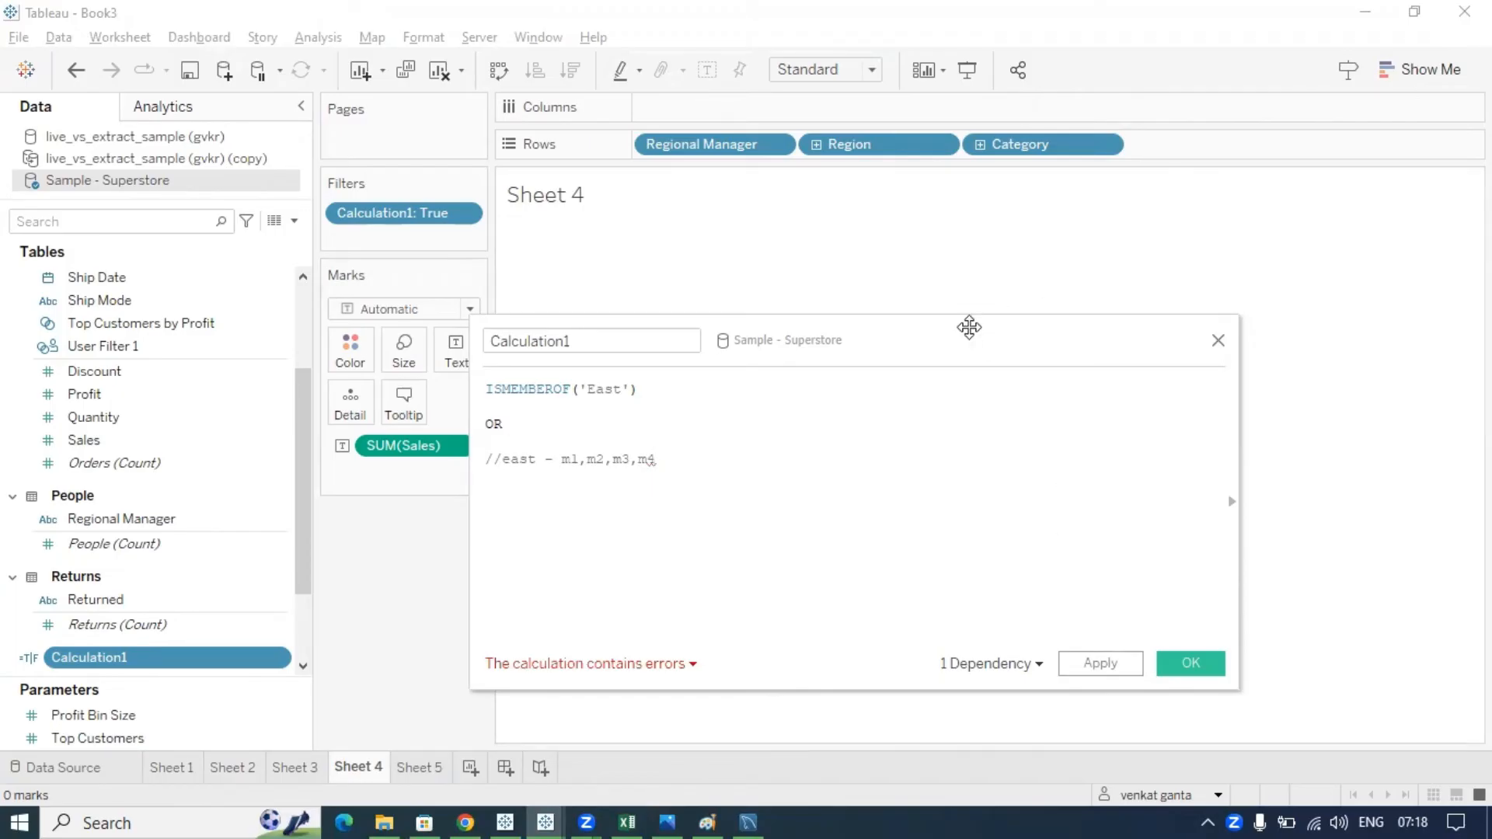
{"action": "left_click_drag", "start_coordinate": [969, 327], "coordinate": [988, 125]}
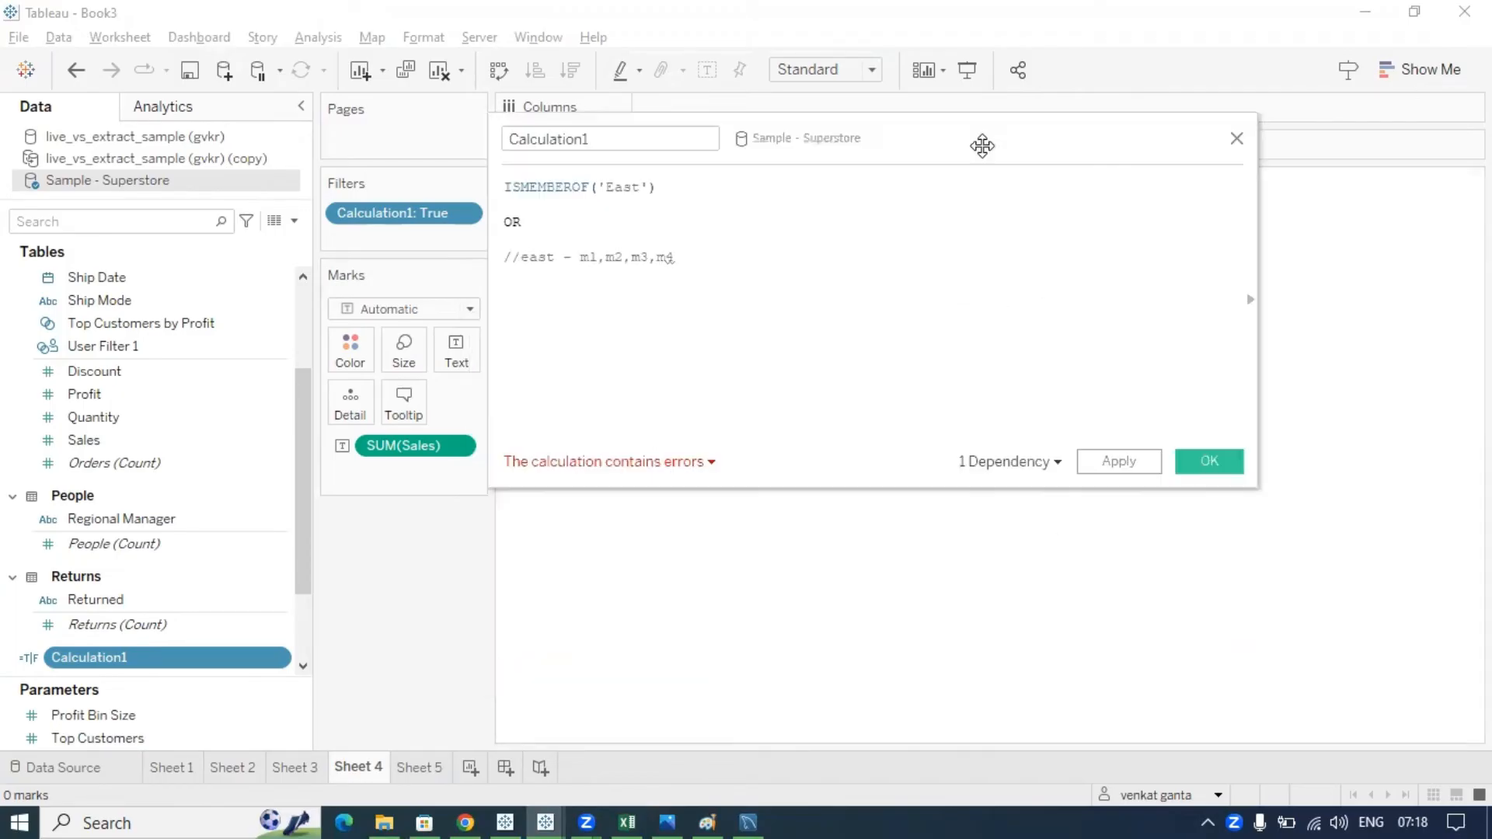
- Duplicate ISMEMBEROF('East') below the OR and change the copy's group to 'US'
{"action": "left_click", "coordinate": [662, 190]}
{"action": "key", "text": "shift+Left"}
{"action": "key", "text": "shift+Left"}
{"action": "key", "text": "shift+Left"}
{"action": "key", "text": "shift+Left"}
{"action": "key", "text": "shift+Left"}
{"action": "key", "text": "shift+Left"}
{"action": "key", "text": "shift+Left"}
{"action": "key", "text": "shift+Left"}
{"action": "key", "text": "shift+Left"}
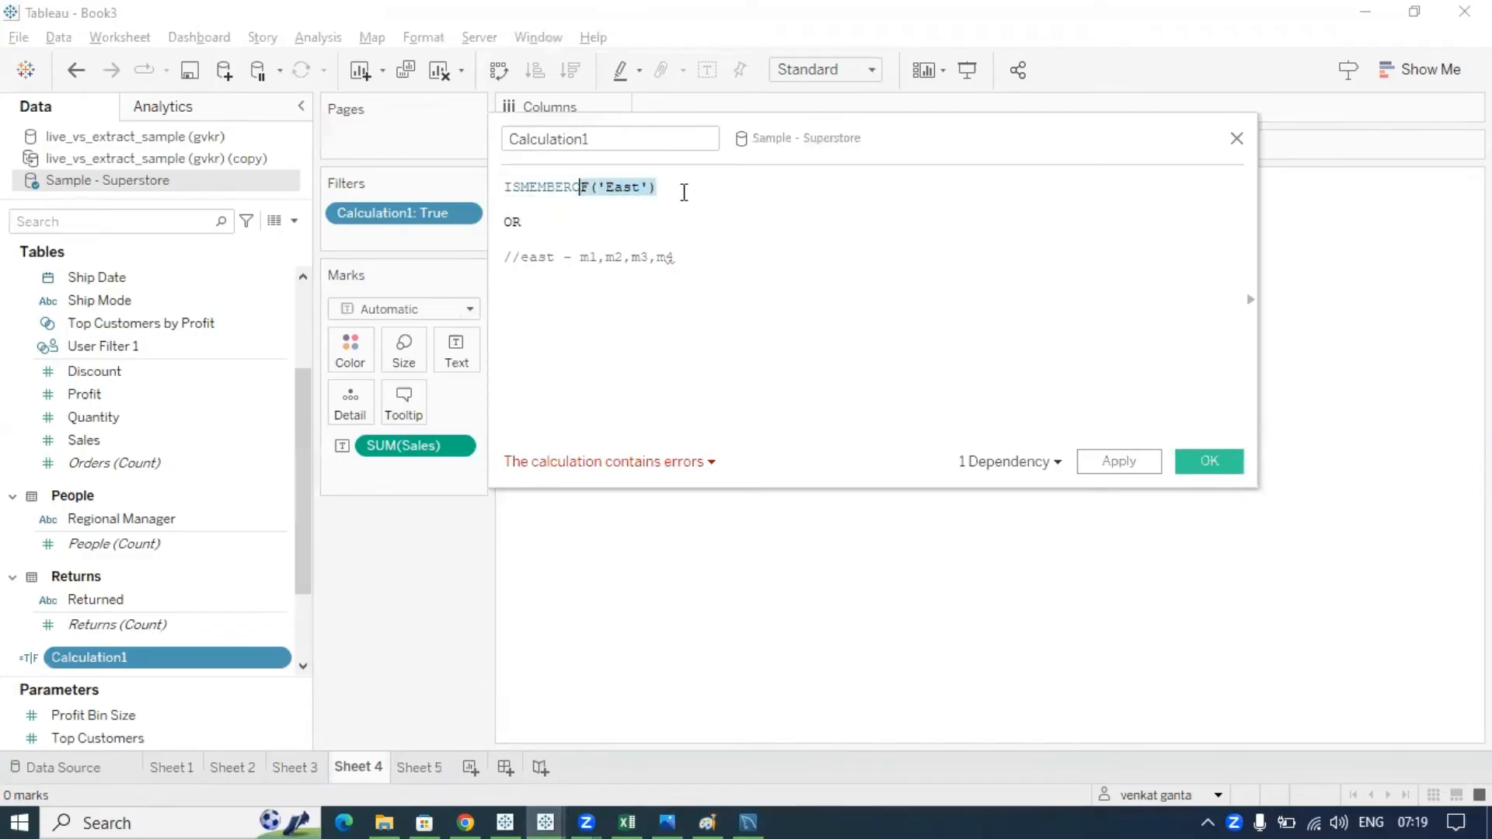
{"action": "left_click", "coordinate": [684, 192]}
{"action": "left_click_drag", "start_coordinate": [648, 190], "coordinate": [596, 190]}
{"action": "left_click", "coordinate": [662, 197]}
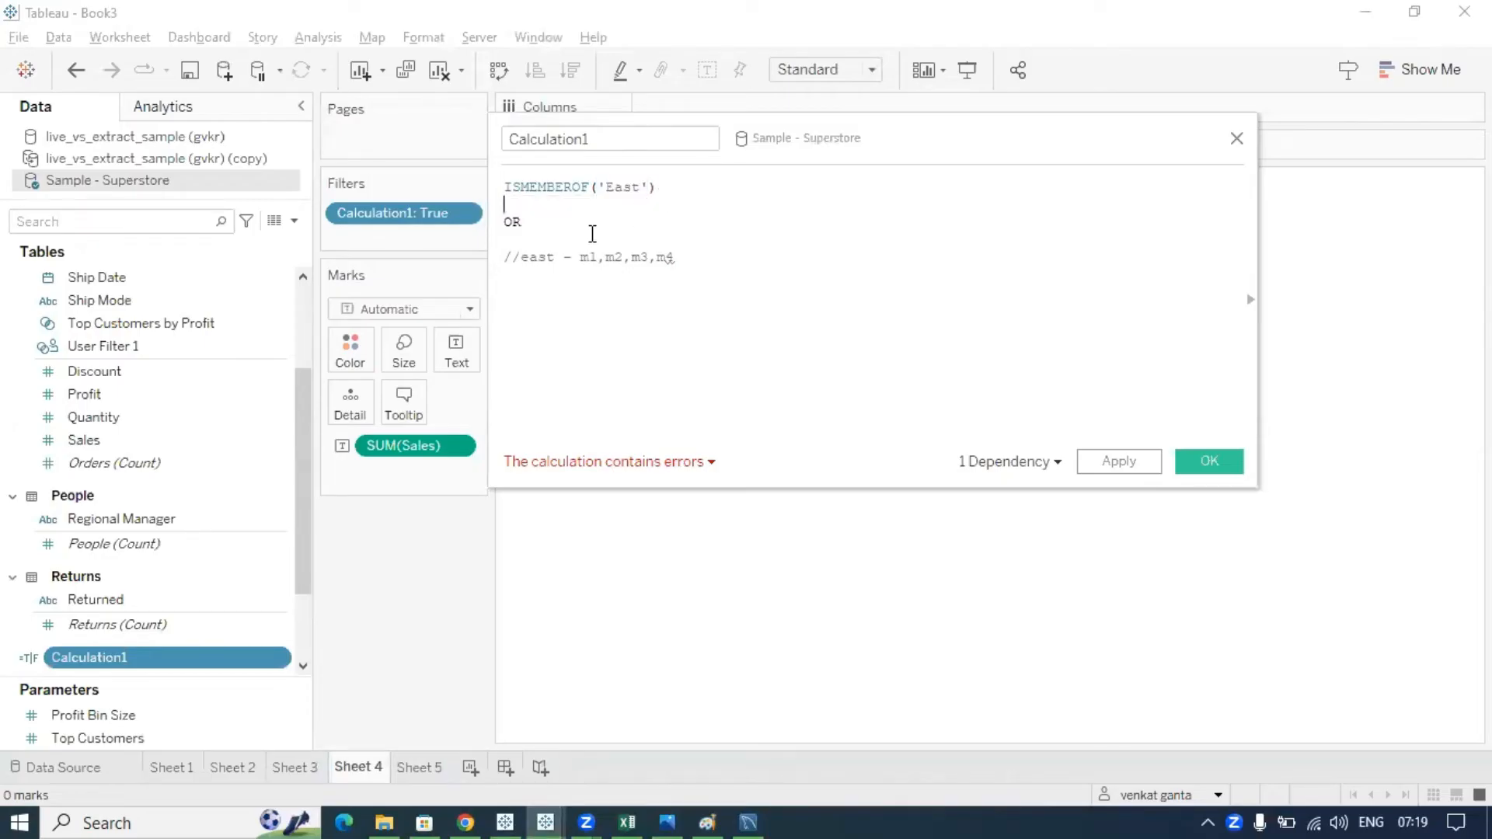
{"action": "left_click_drag", "start_coordinate": [673, 189], "coordinate": [504, 186]}
{"action": "key", "text": "ctrl+c"}
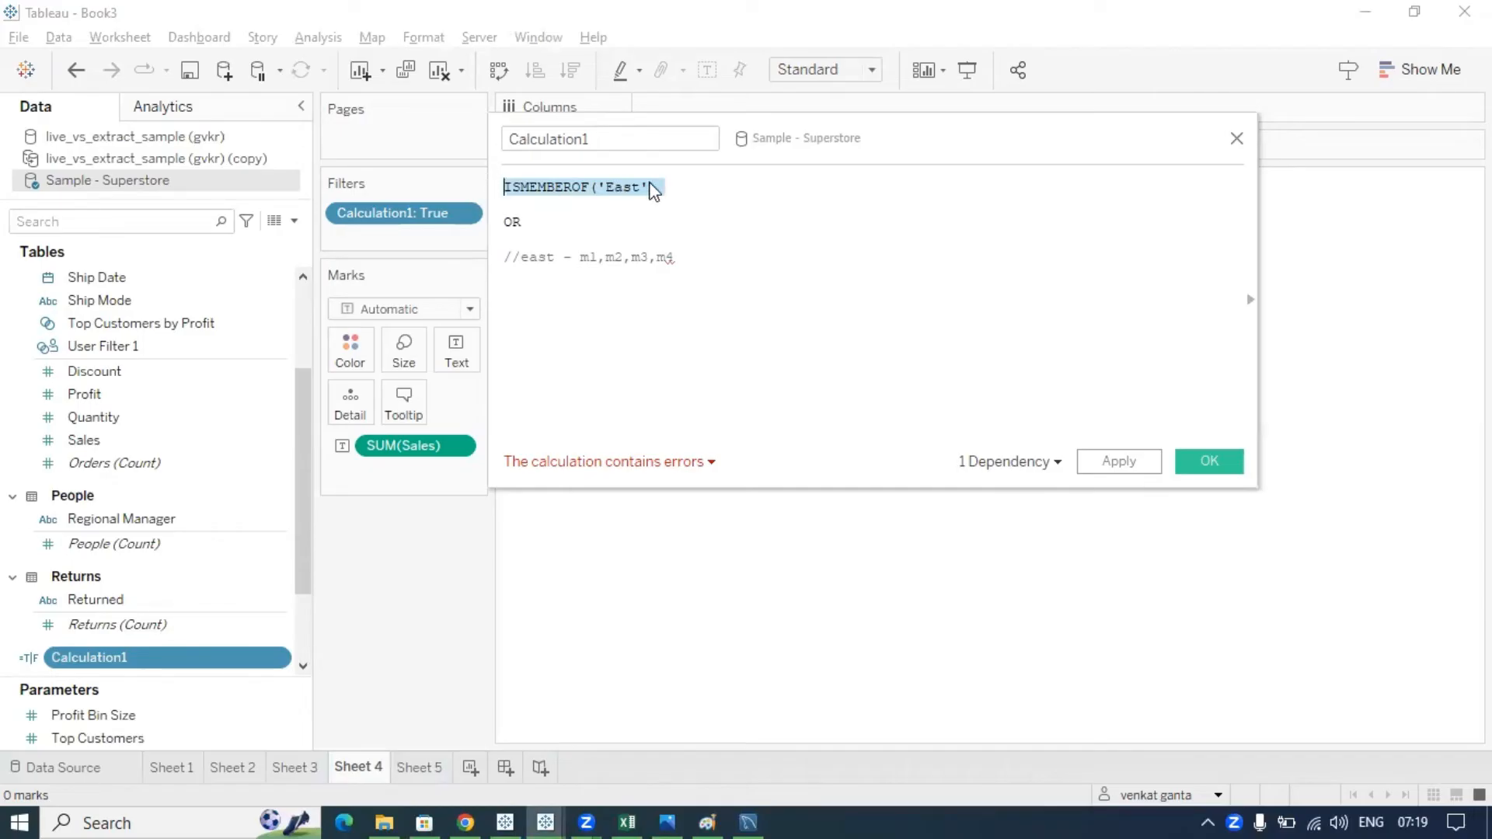
{"action": "left_click", "coordinate": [516, 238]}
{"action": "key", "text": "ctrl+v"}
{"action": "key", "text": "Return"}
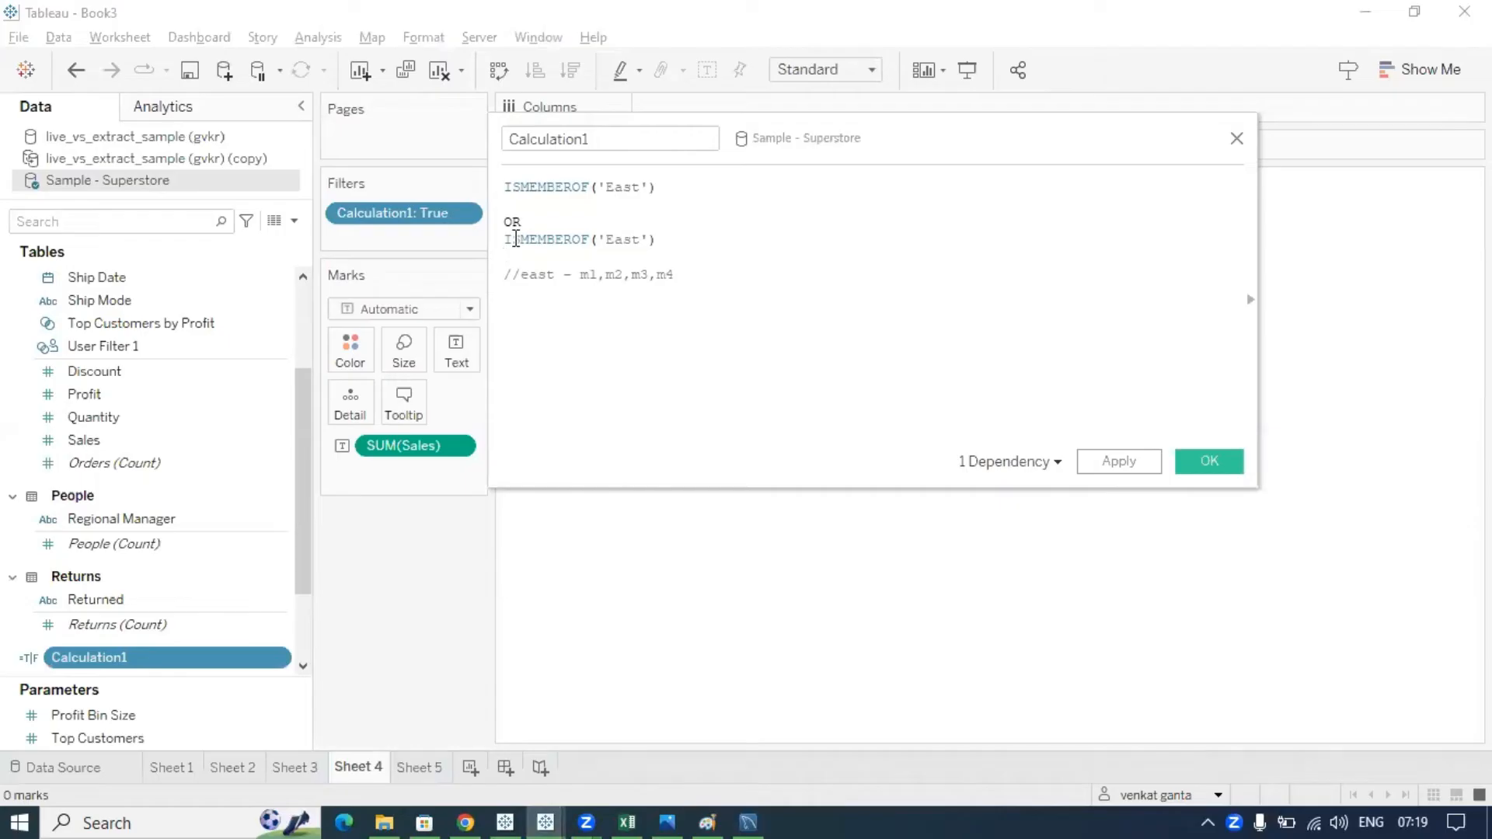
{"action": "left_click", "coordinate": [639, 241]}
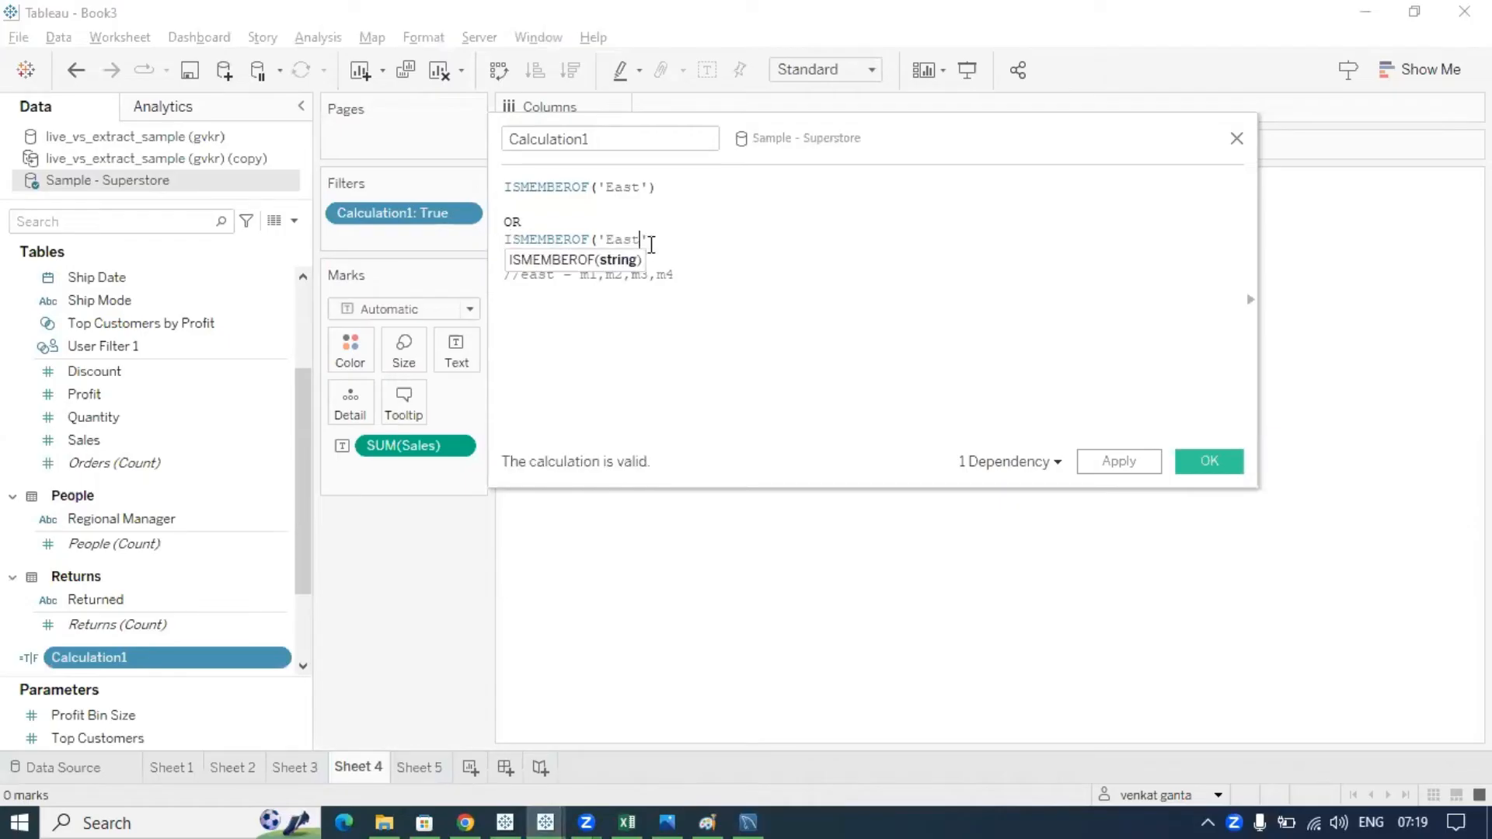
{"action": "key", "text": "BackSpace"}
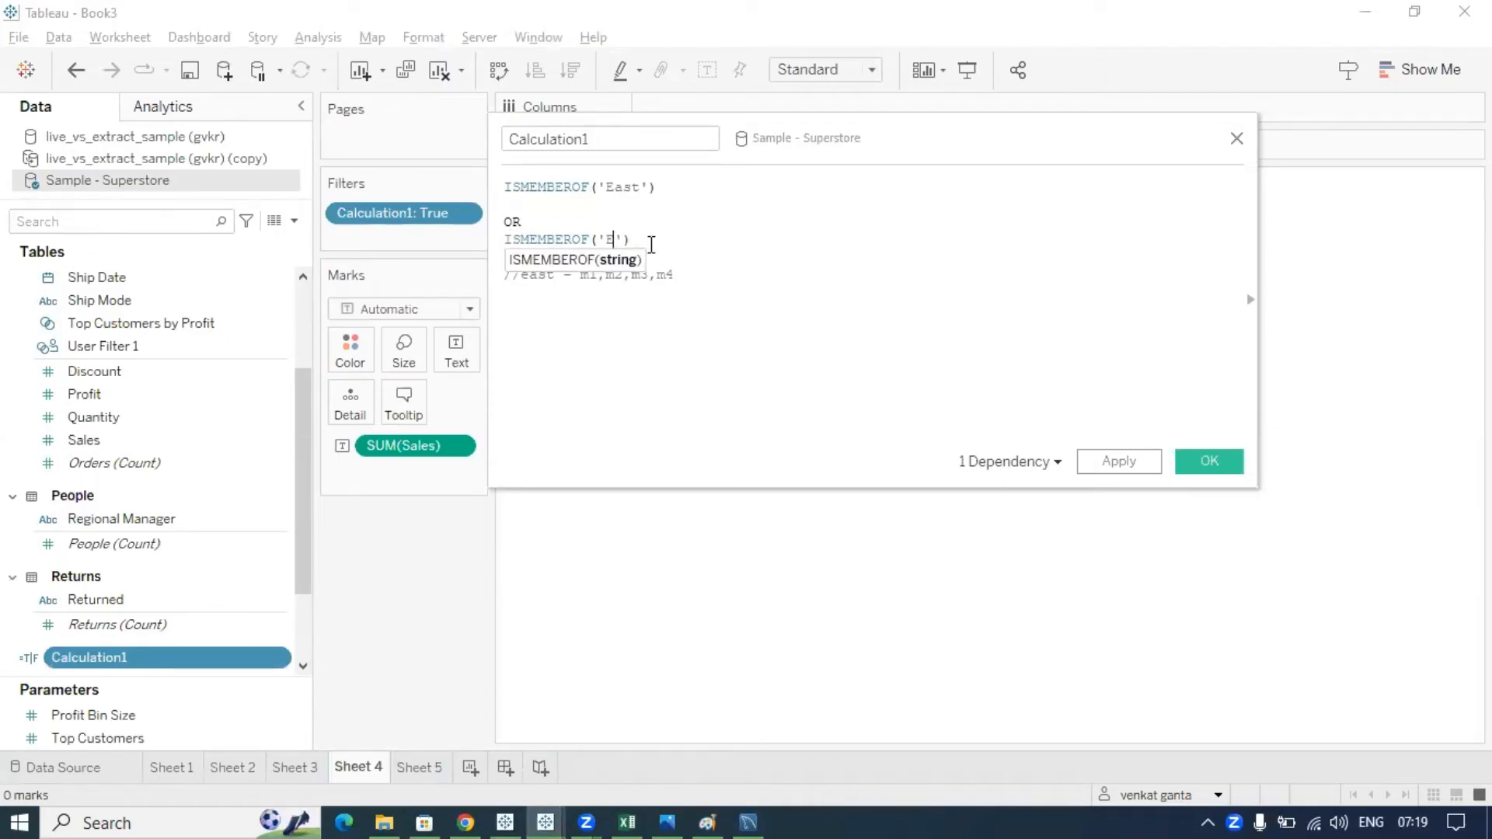
{"action": "type", "text": "US"}
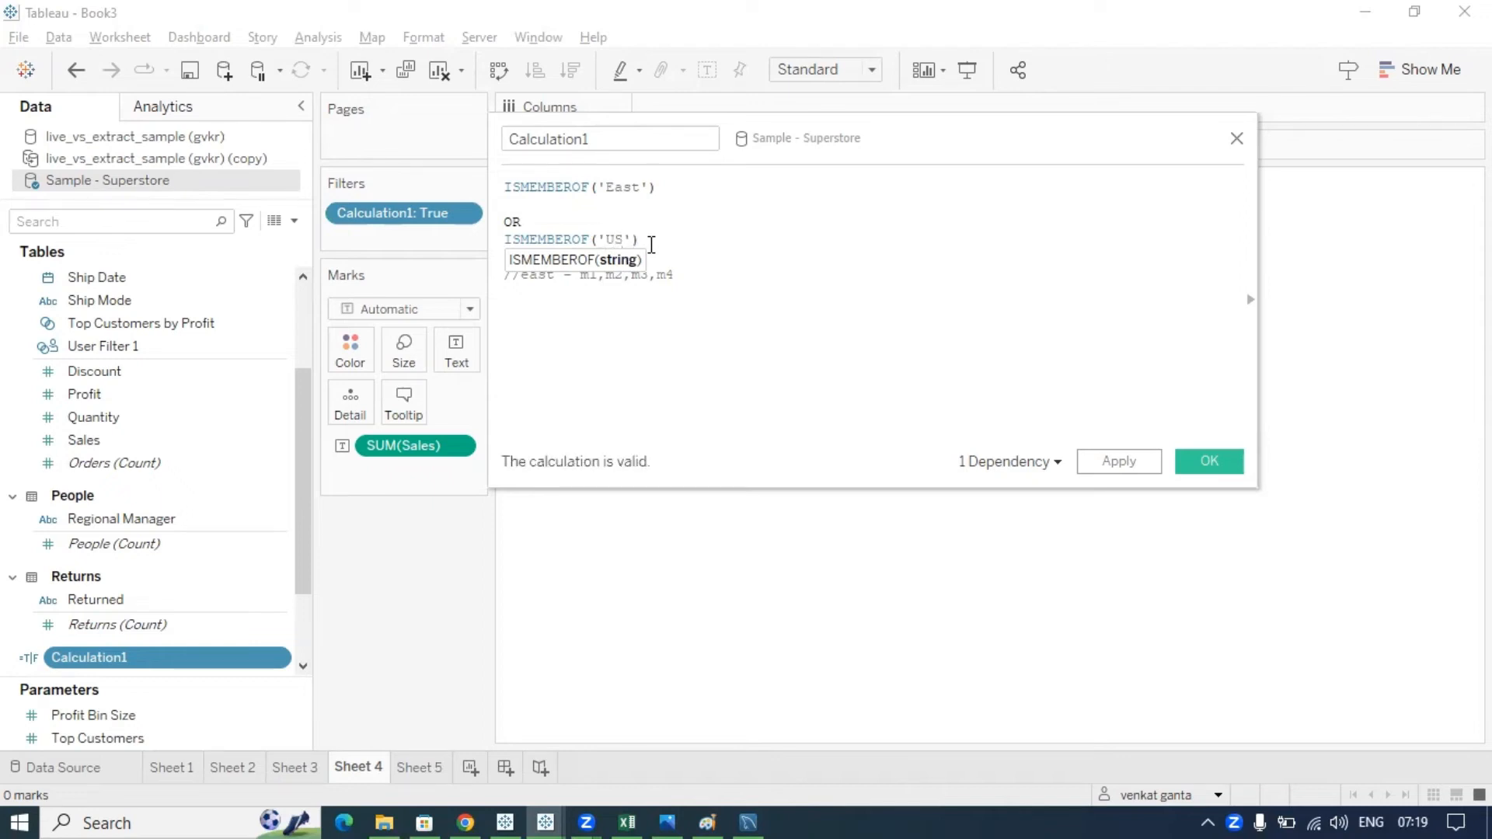
- Select the East condition together with the OR and delete them, leaving ISMEMBEROF('US')
{"action": "left_click", "coordinate": [525, 222]}
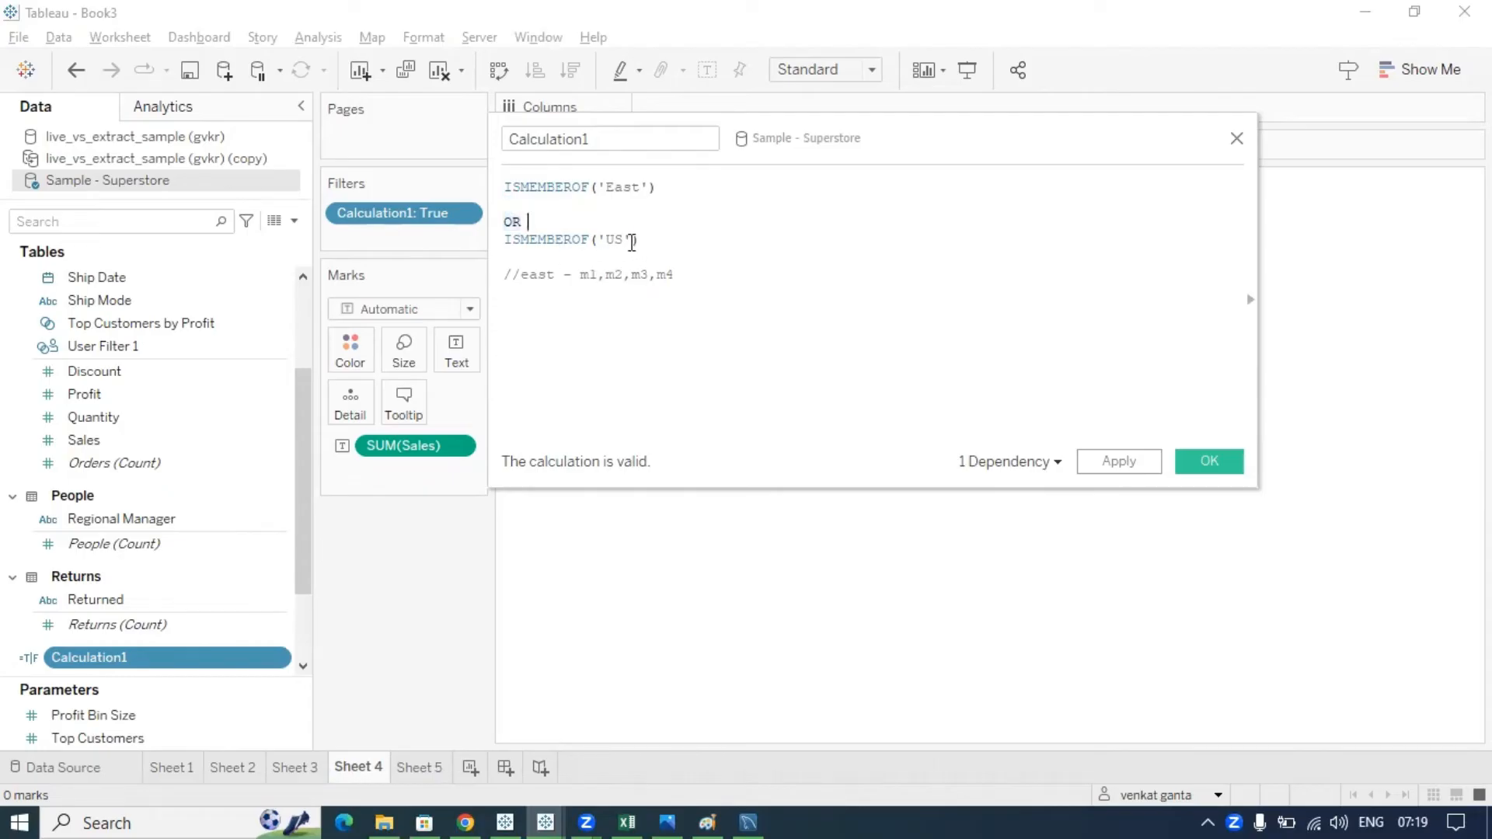
{"action": "left_click_drag", "start_coordinate": [632, 242], "coordinate": [593, 243]}
{"action": "left_click", "coordinate": [668, 243]}
{"action": "left_click_drag", "start_coordinate": [655, 189], "coordinate": [596, 188]}
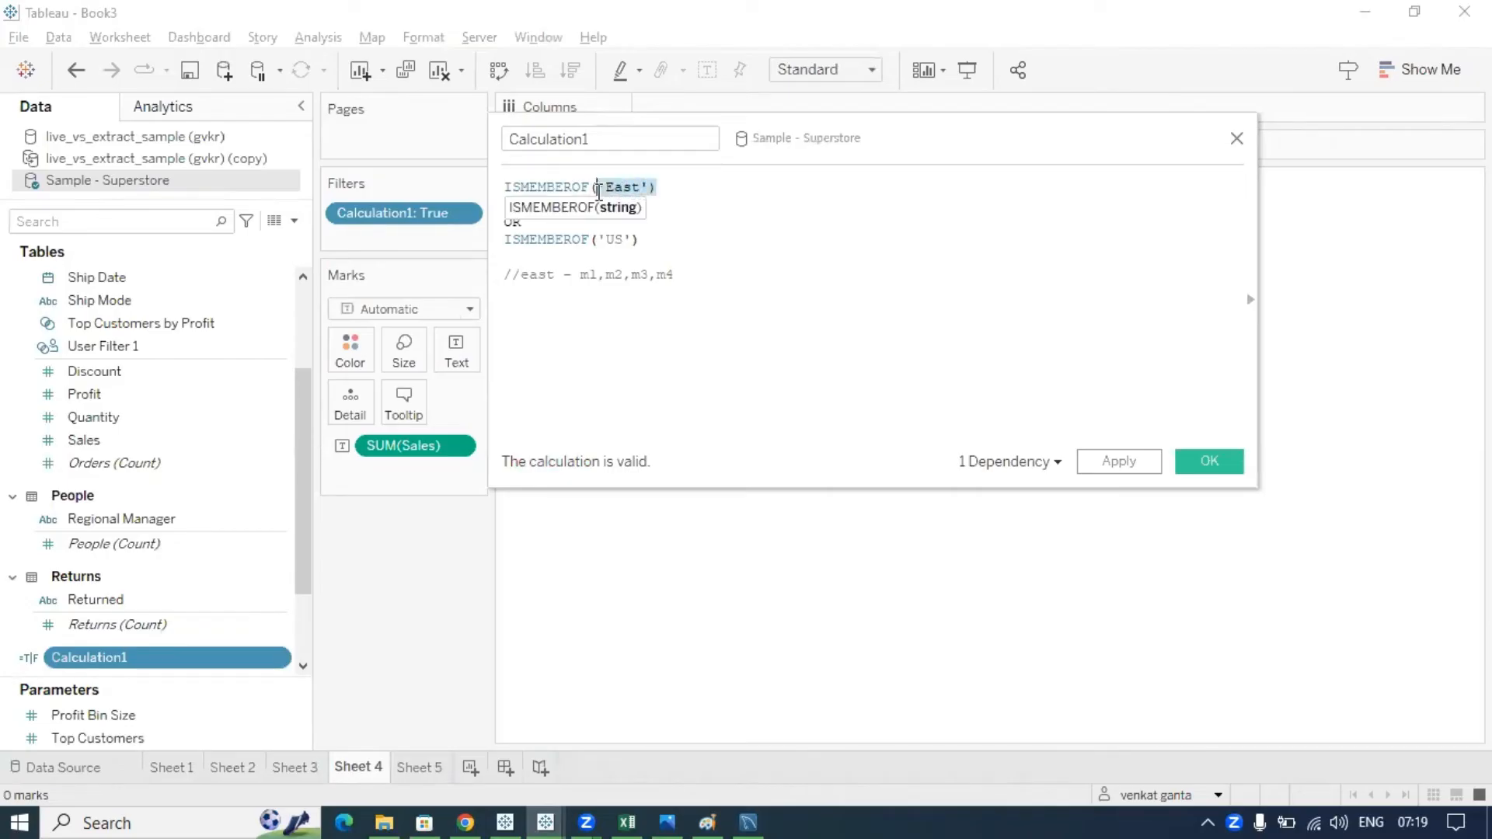
{"action": "left_click_drag", "start_coordinate": [634, 240], "coordinate": [509, 198]}
{"action": "left_click", "coordinate": [657, 240]}
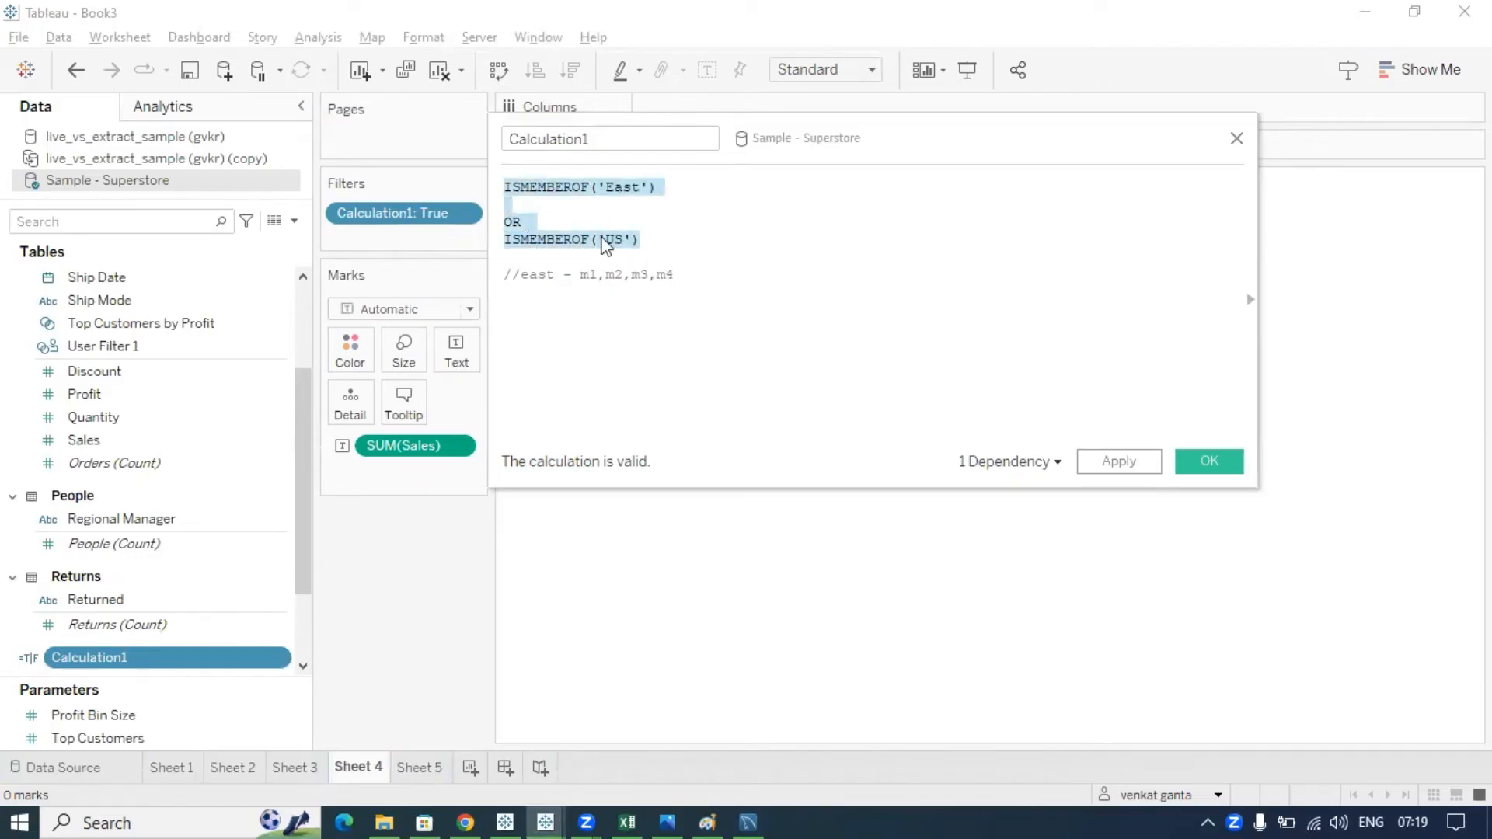
{"action": "left_click", "coordinate": [690, 225]}
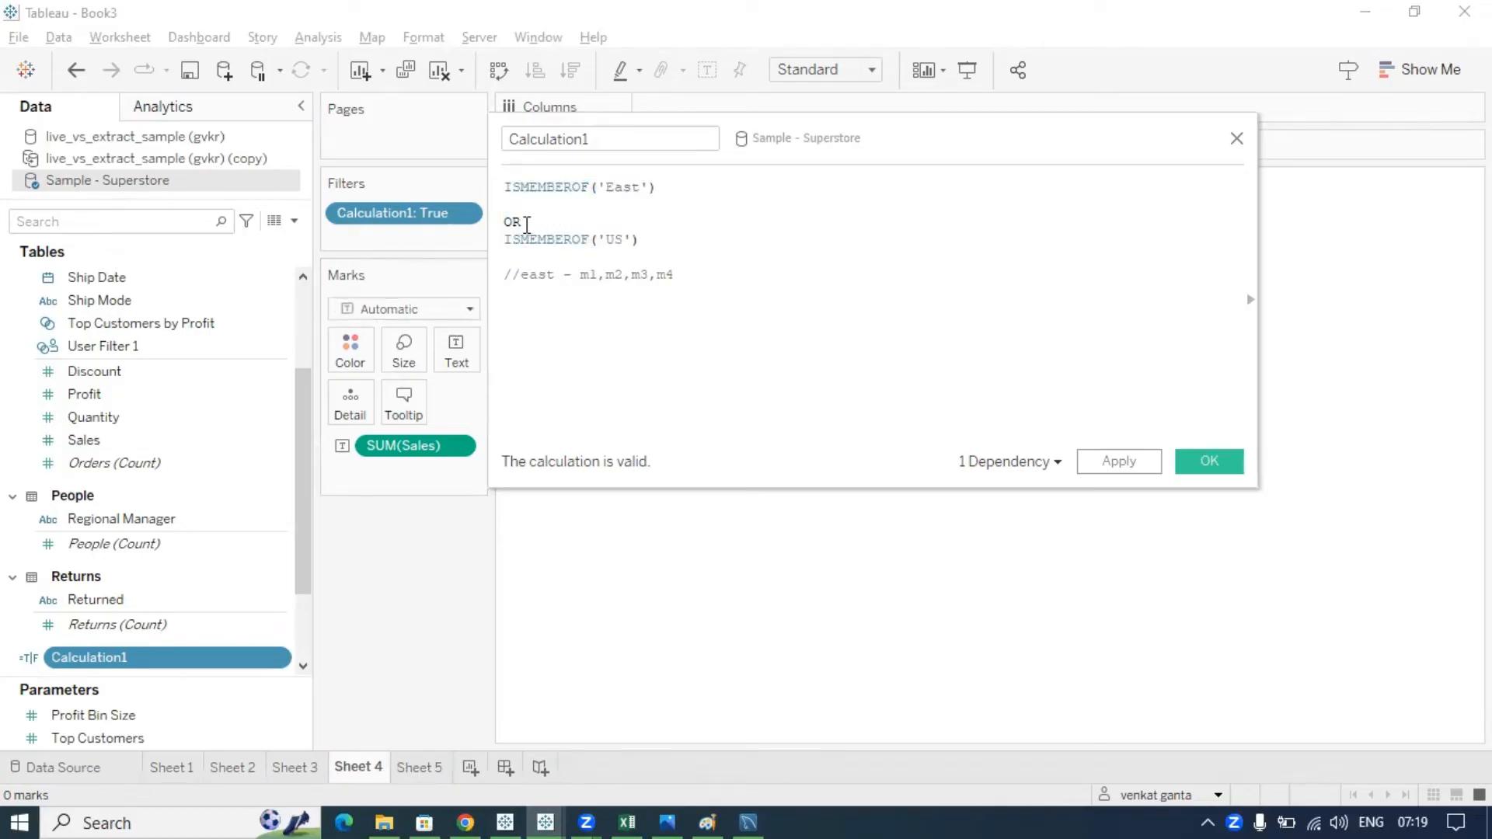
{"action": "left_click_drag", "start_coordinate": [521, 223], "coordinate": [504, 190]}
{"action": "key", "text": "BackSpace"}
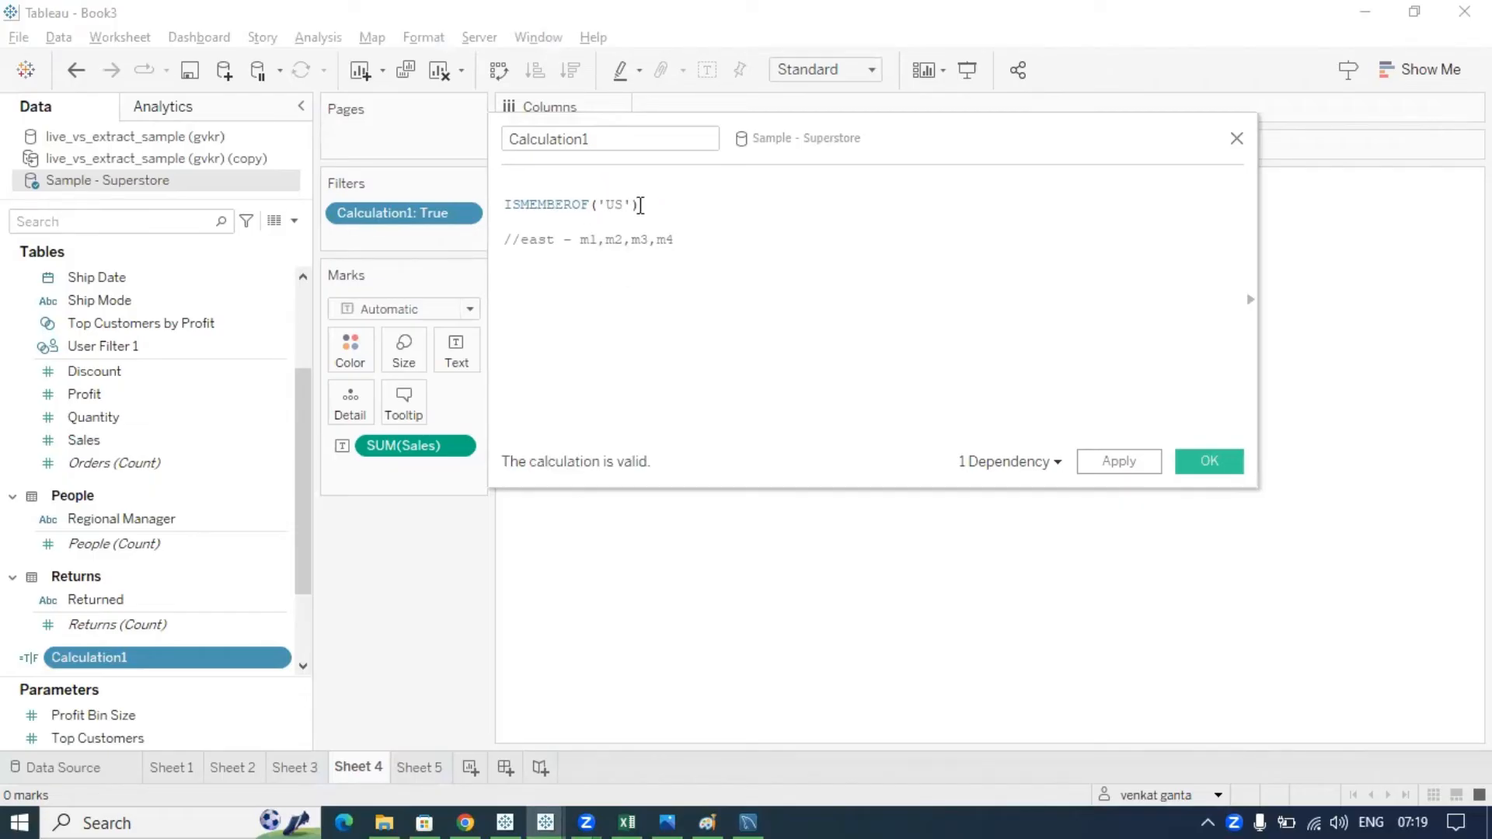
- Walk through the ISMEMBEROF('US') formula, highlighting its full line and group name
{"action": "left_click_drag", "start_coordinate": [638, 206], "coordinate": [575, 199]}
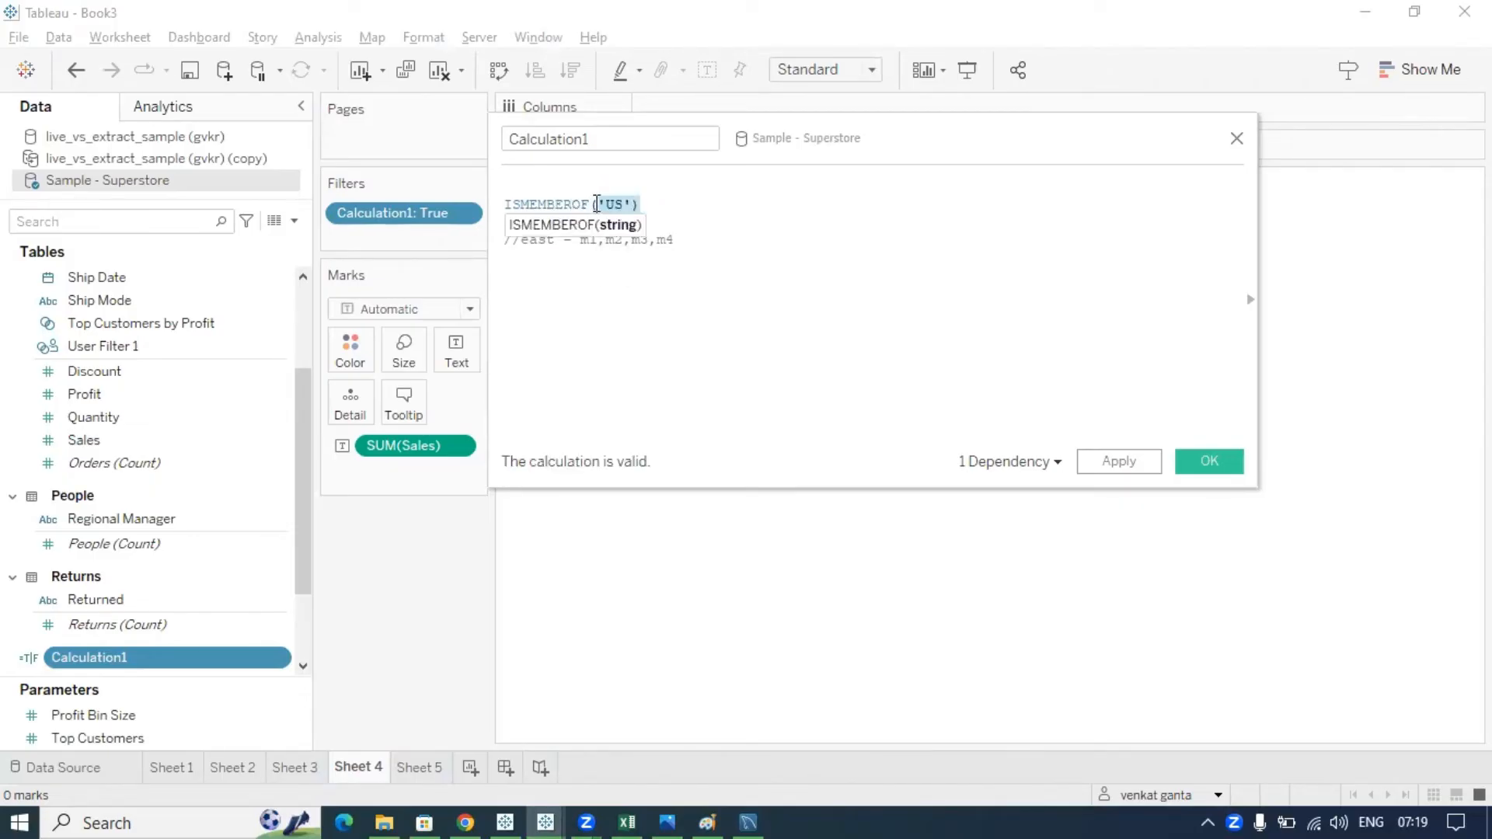
{"action": "left_click", "coordinate": [645, 205]}
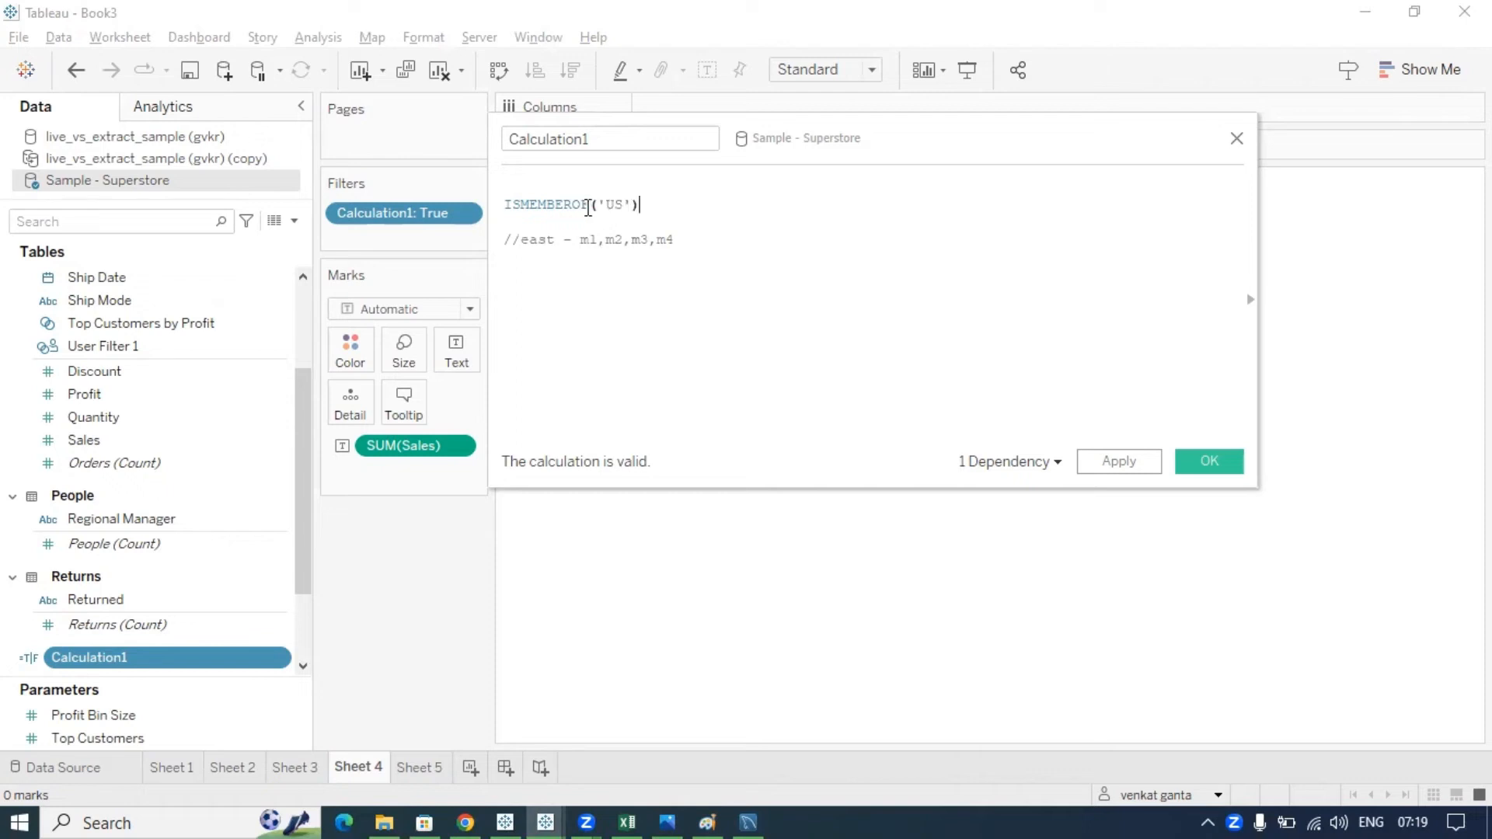
{"action": "left_click_drag", "start_coordinate": [652, 204], "coordinate": [489, 197]}
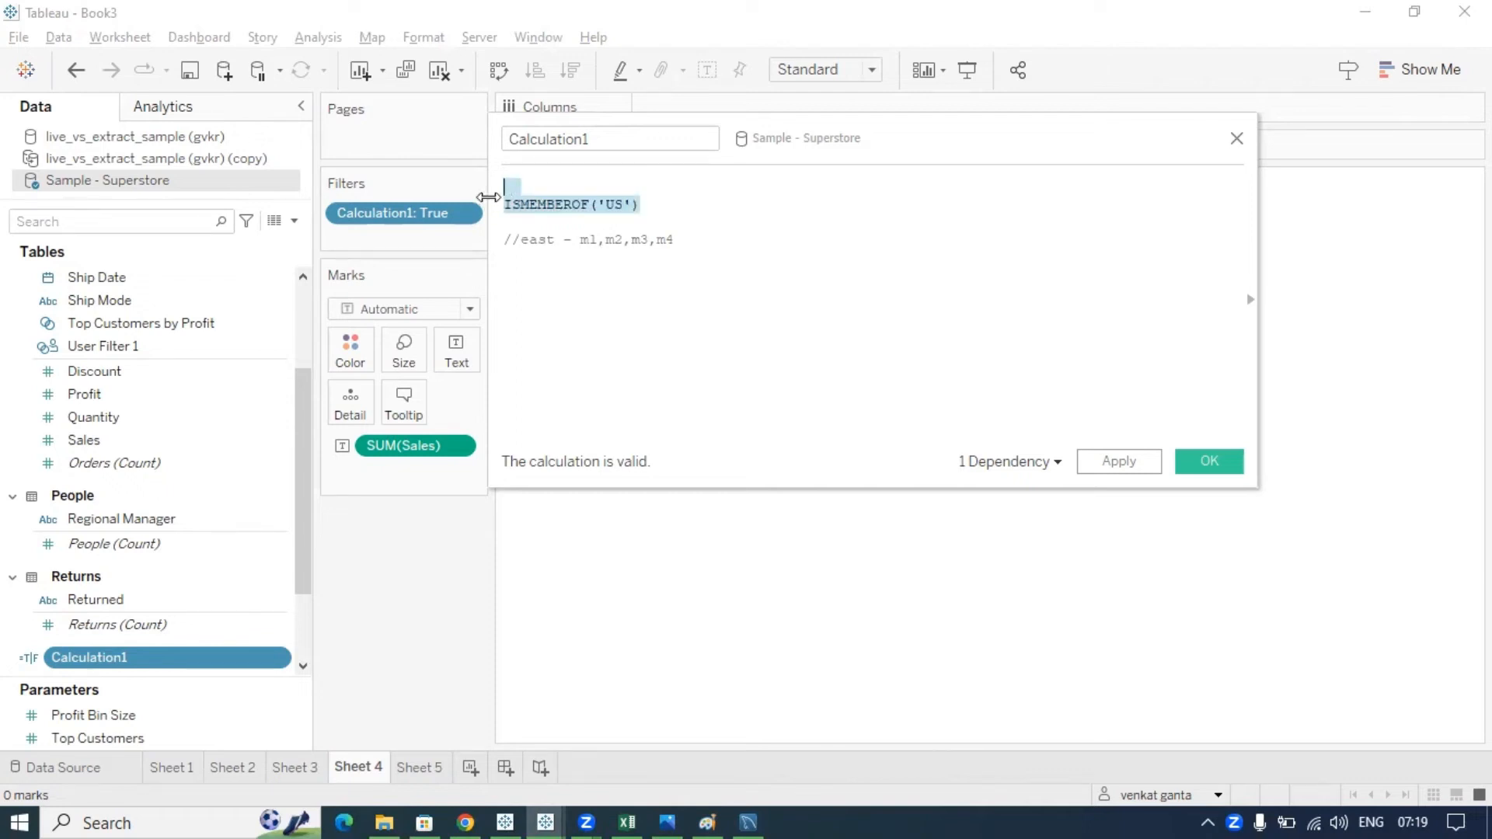
{"action": "left_click", "coordinate": [668, 210]}
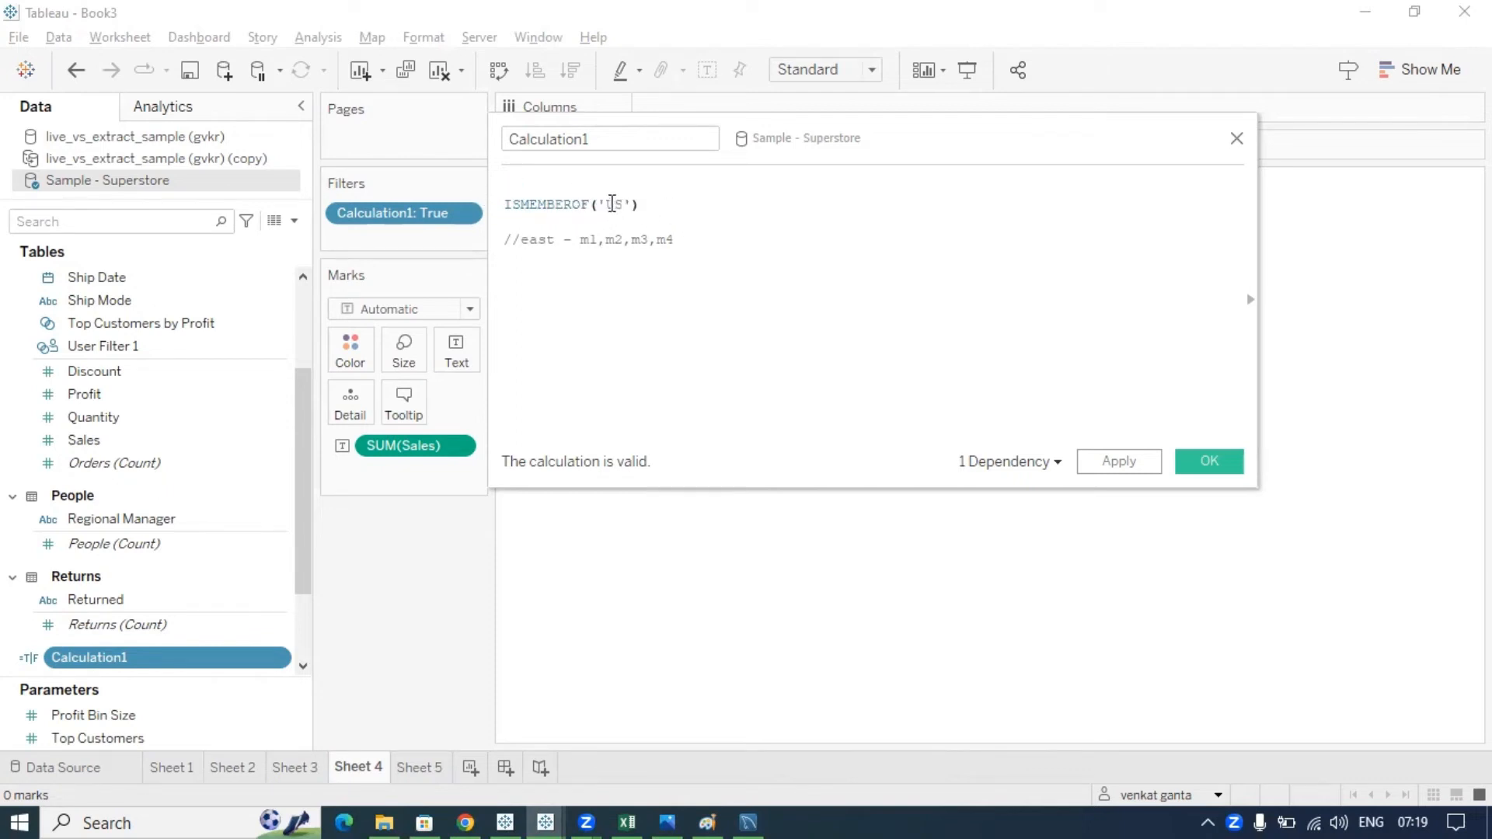
{"action": "left_click_drag", "start_coordinate": [598, 204], "coordinate": [634, 205]}
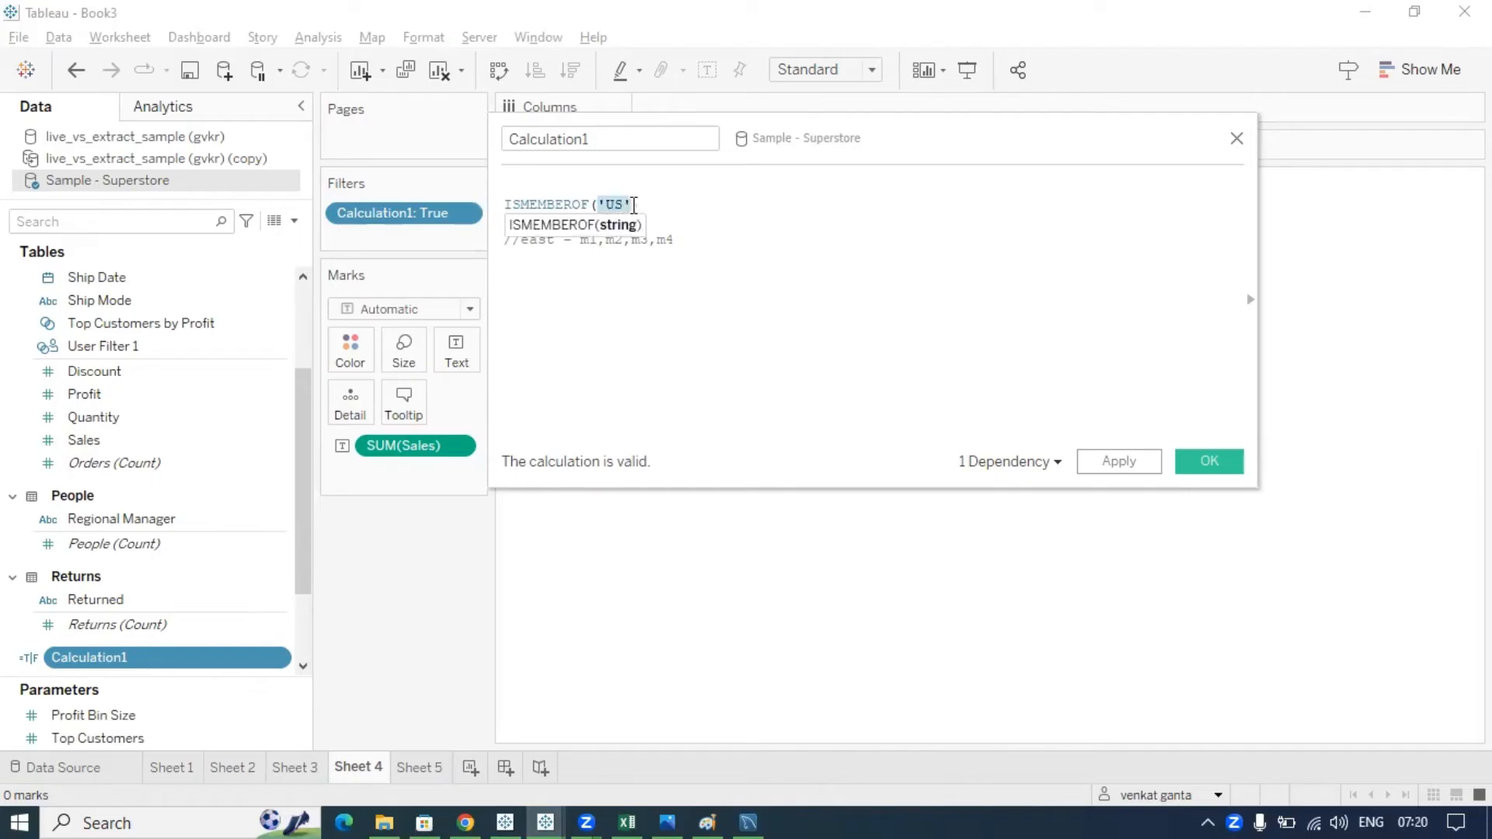
{"action": "left_click", "coordinate": [711, 216]}
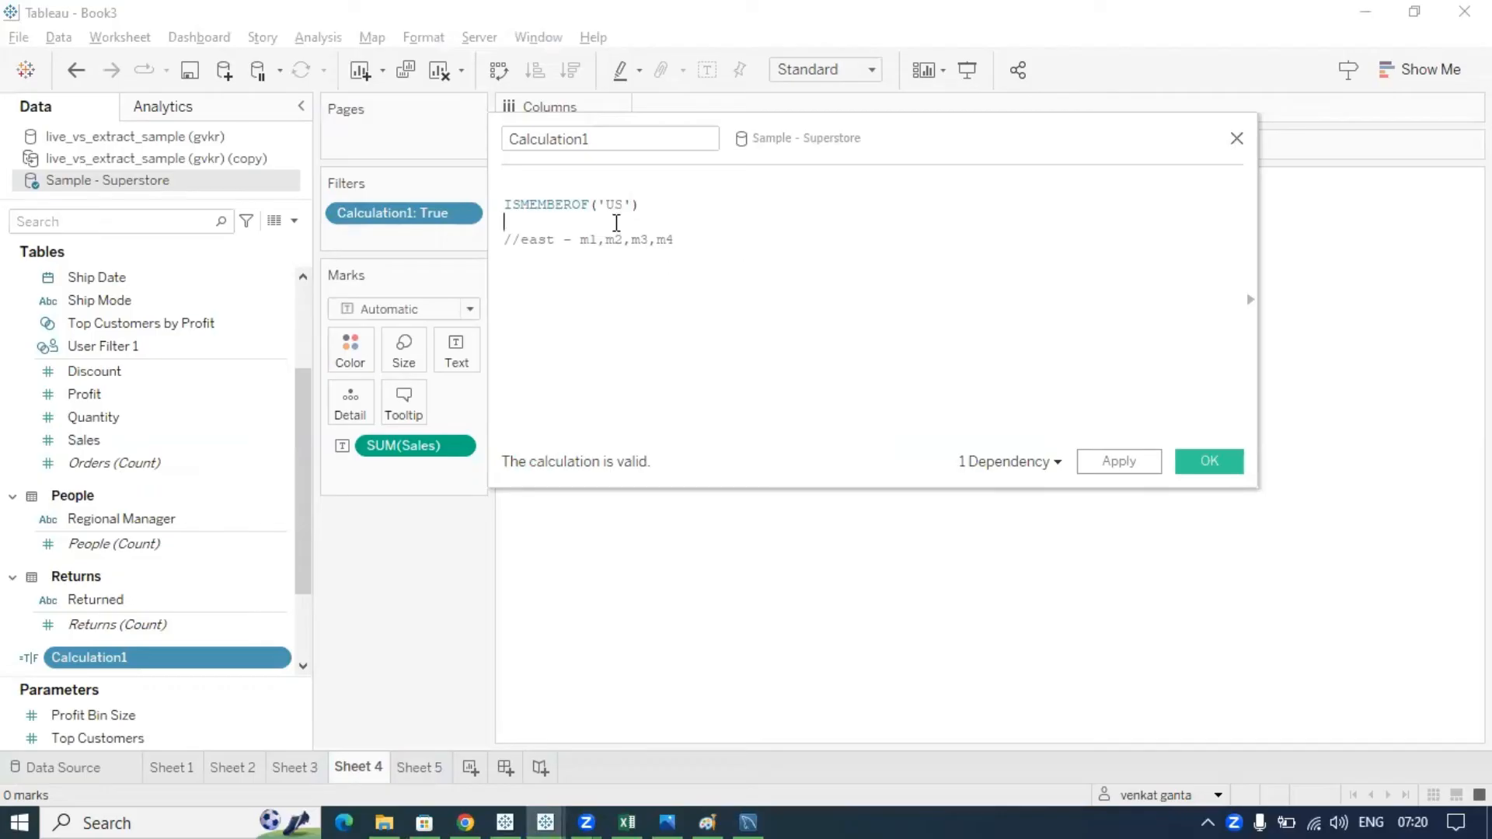
{"action": "left_click", "coordinate": [662, 204]}
{"action": "left_click_drag", "start_coordinate": [662, 203], "coordinate": [494, 199]}
{"action": "left_click", "coordinate": [633, 206]}
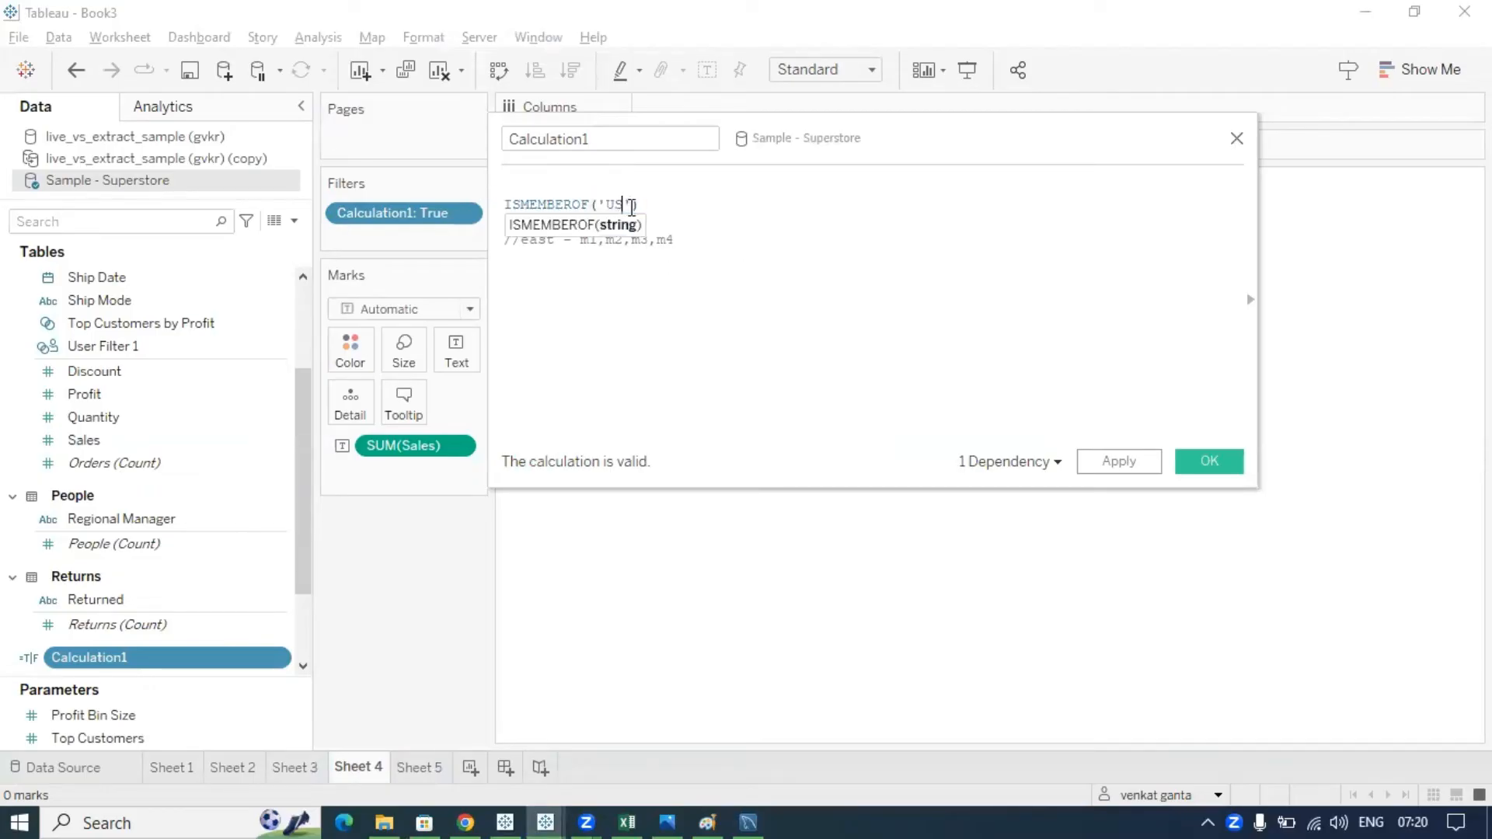
- Point out the US group name, then close the calculation editor and go to empty Sheet 5
{"action": "double_click", "coordinate": [608, 204]}
{"action": "left_click", "coordinate": [603, 207]}
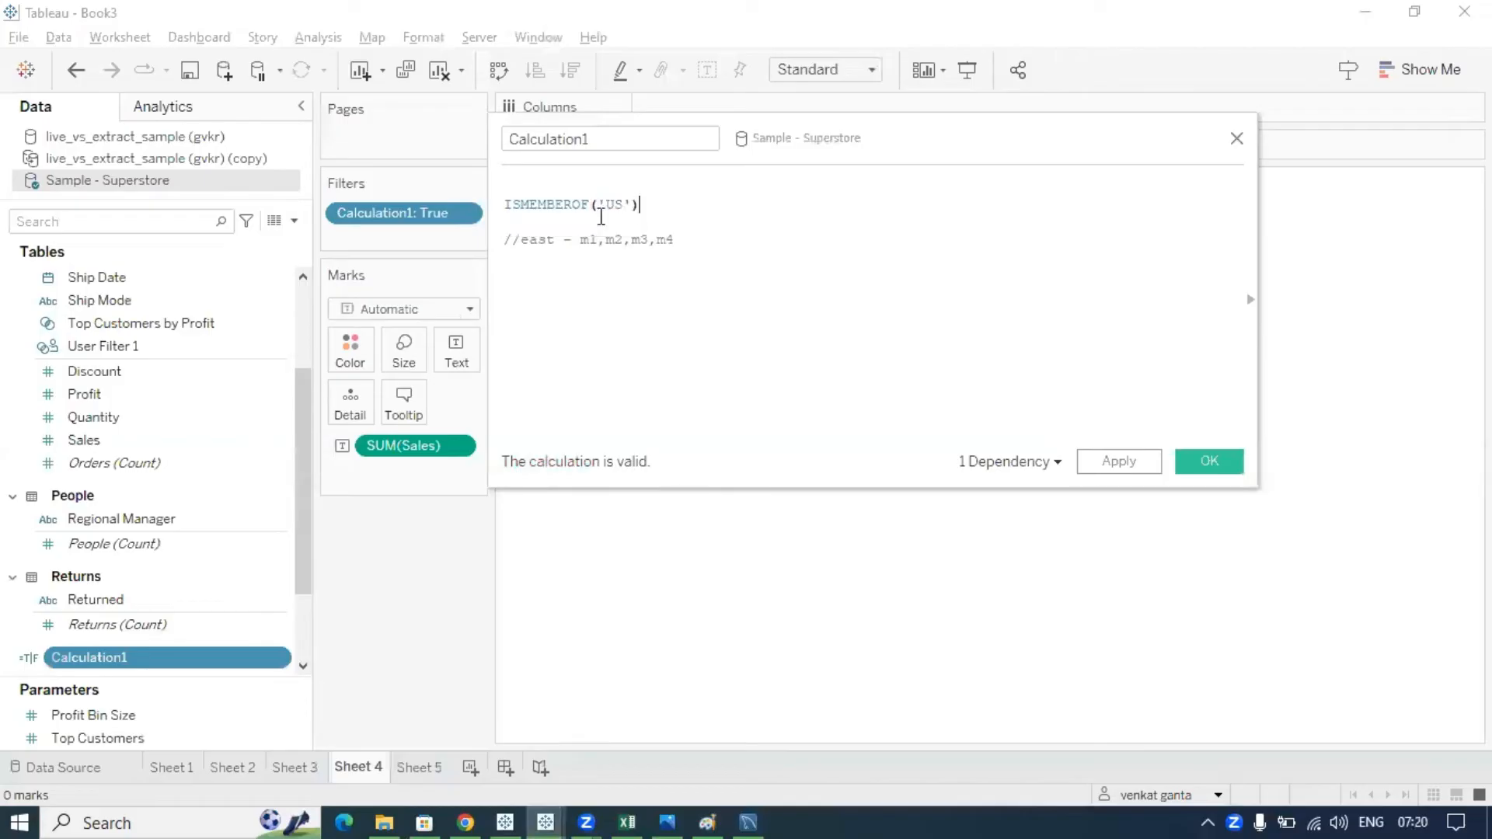
{"action": "double_click", "coordinate": [606, 205]}
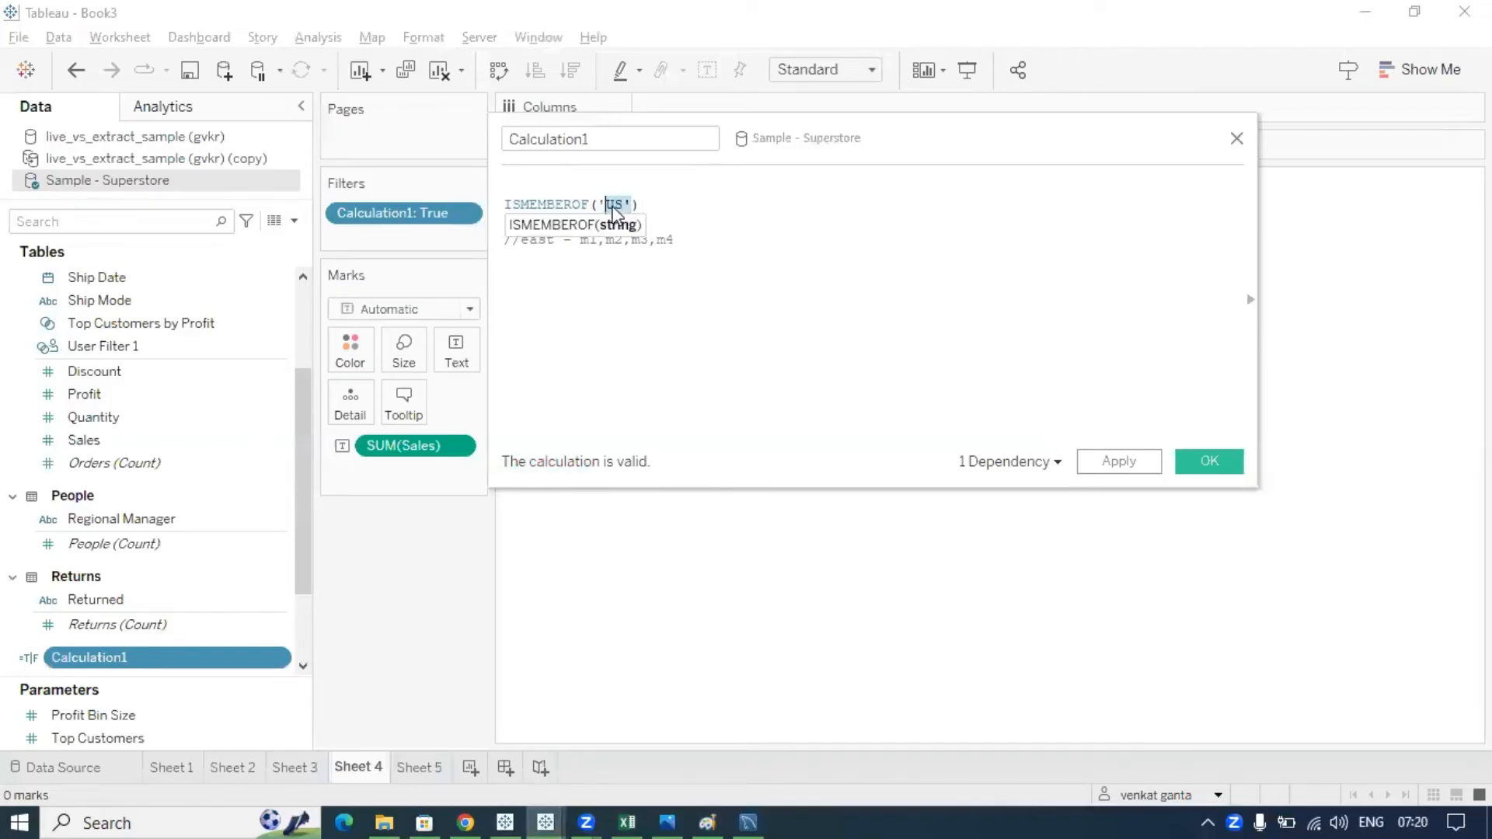
{"action": "left_click", "coordinate": [636, 207]}
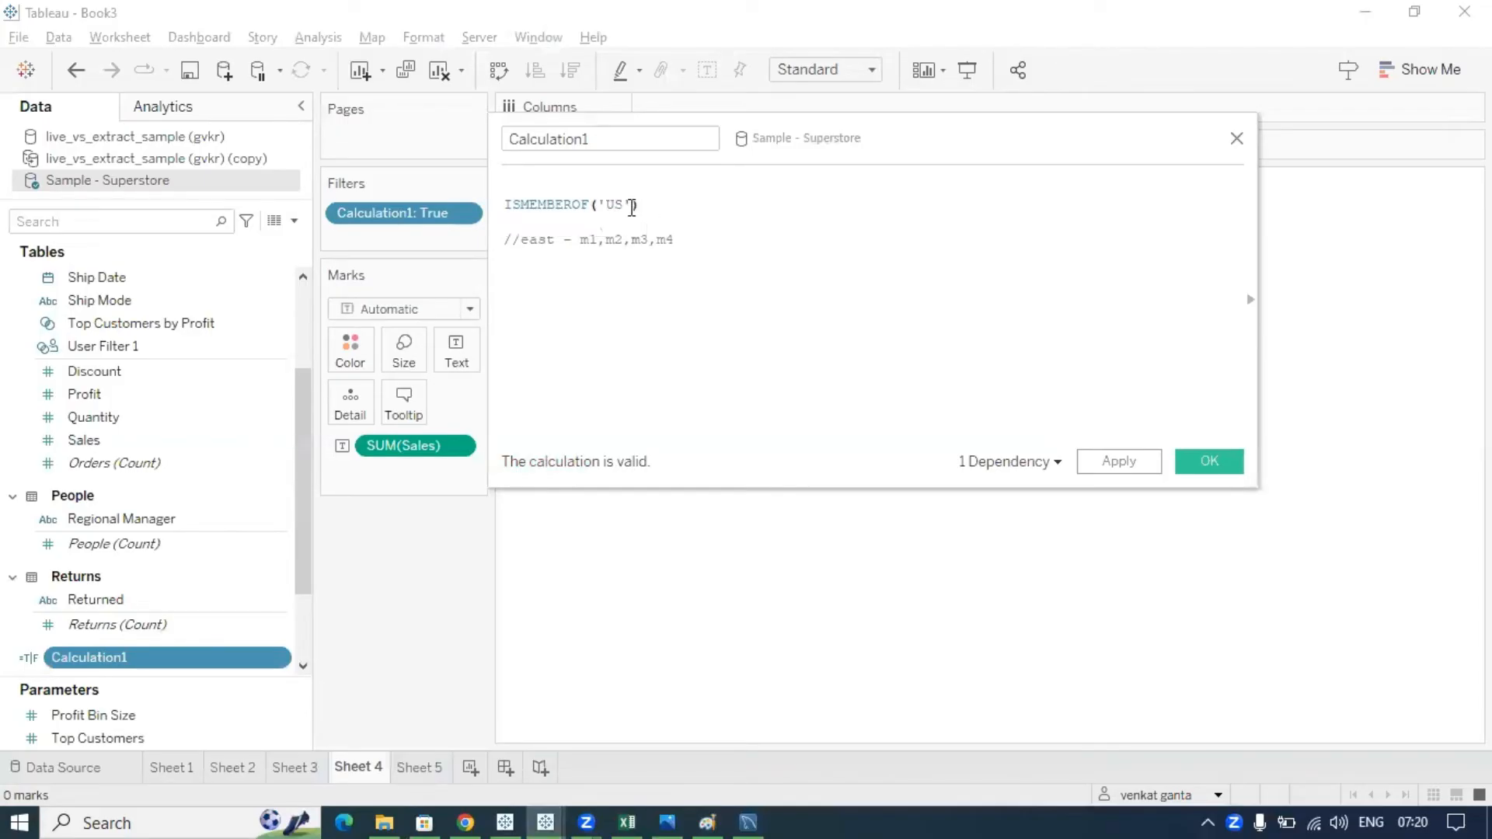
{"action": "double_click", "coordinate": [610, 204]}
{"action": "left_click", "coordinate": [635, 207]}
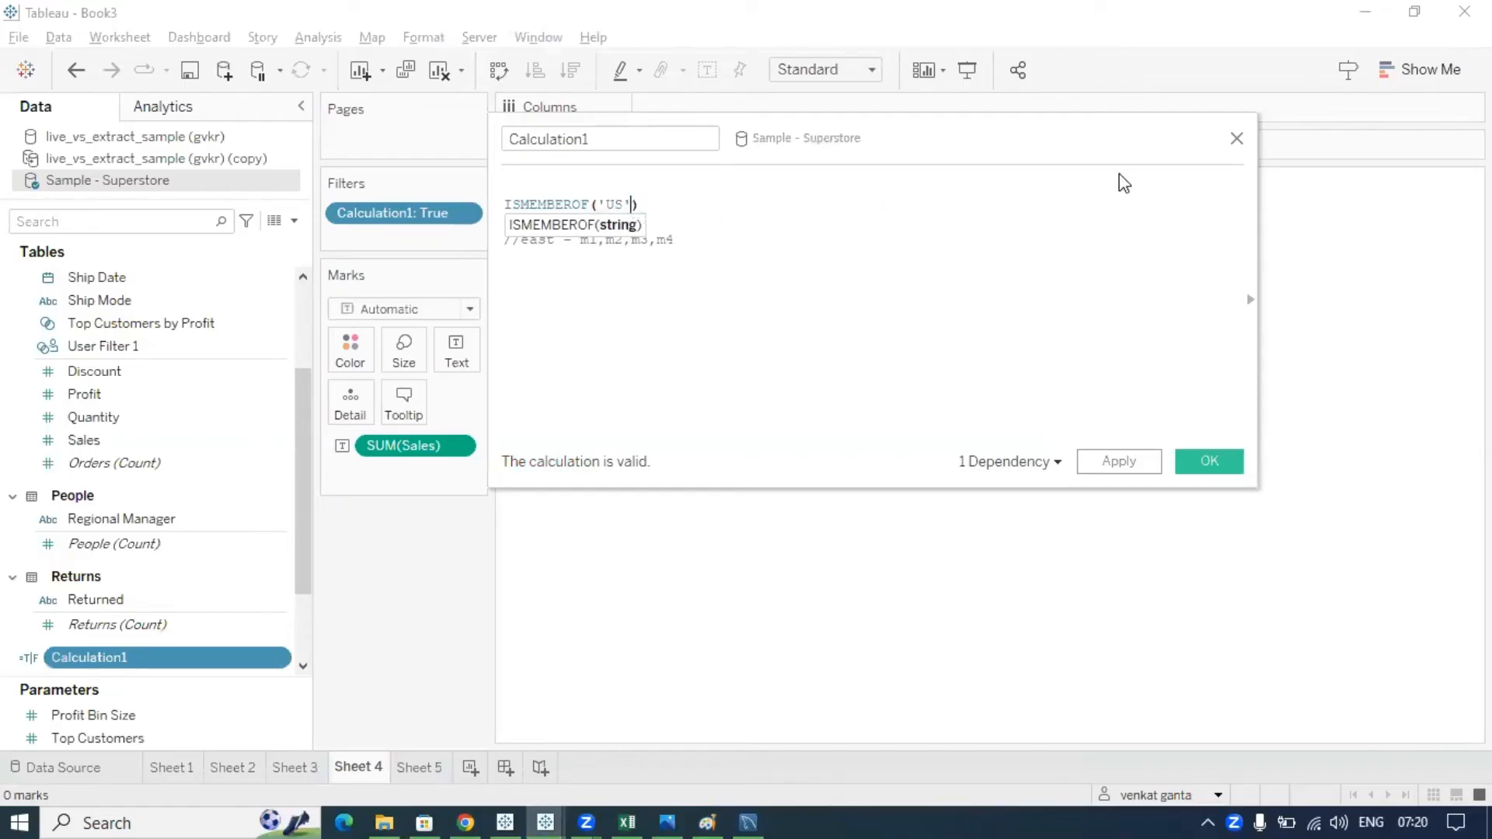
{"action": "left_click", "coordinate": [1236, 139]}
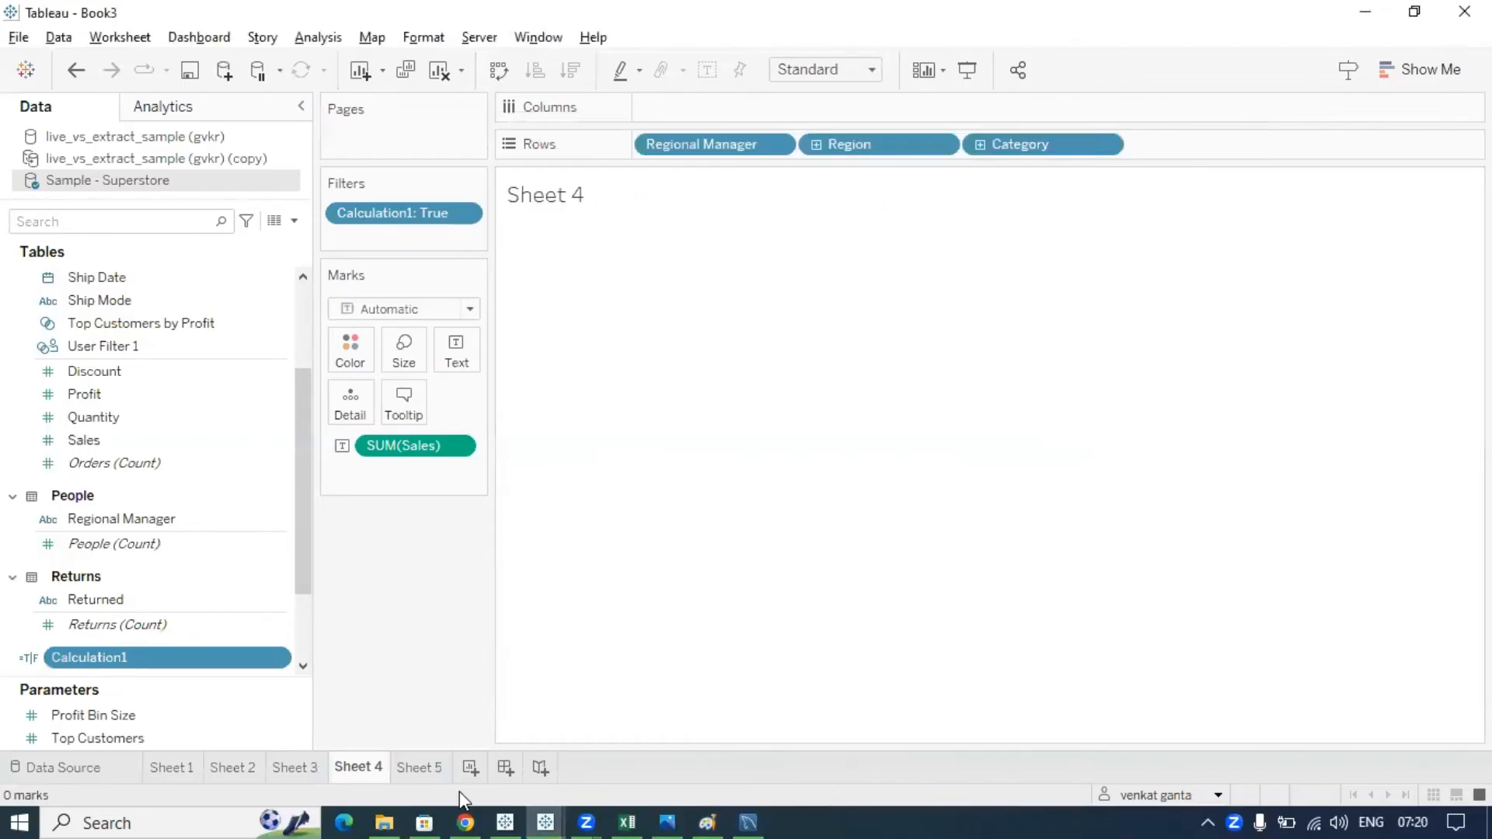
{"action": "left_click", "coordinate": [439, 767]}
- Bring up the Tableau Notes tab in Chrome and re-expand the USERNAME() Function notes under Row-level Security
{"action": "left_click", "coordinate": [469, 809]}
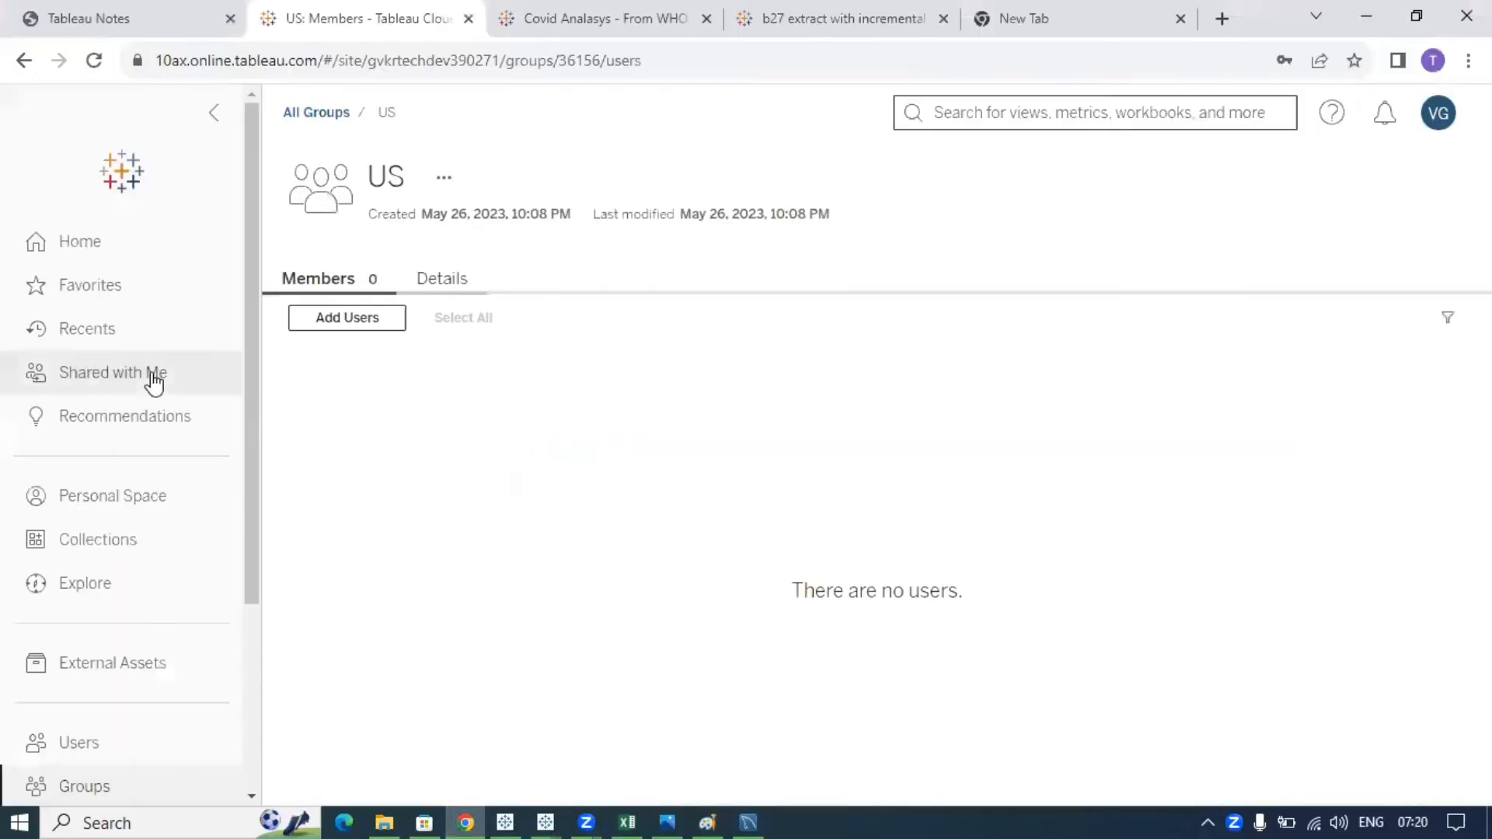
{"action": "left_click", "coordinate": [155, 21]}
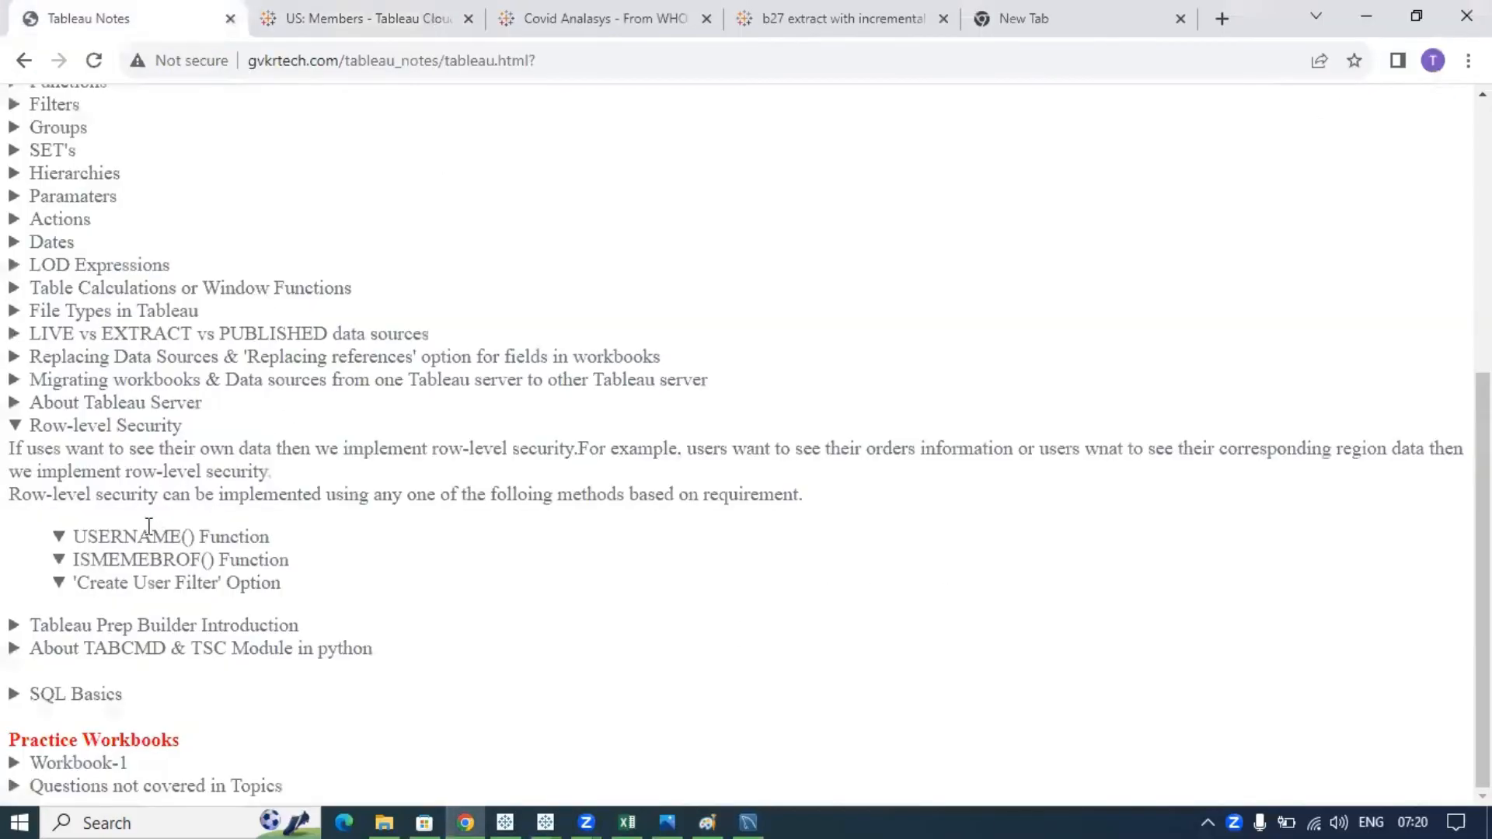
{"action": "left_click_drag", "start_coordinate": [74, 536], "coordinate": [296, 542]}
{"action": "left_click", "coordinate": [296, 542]}
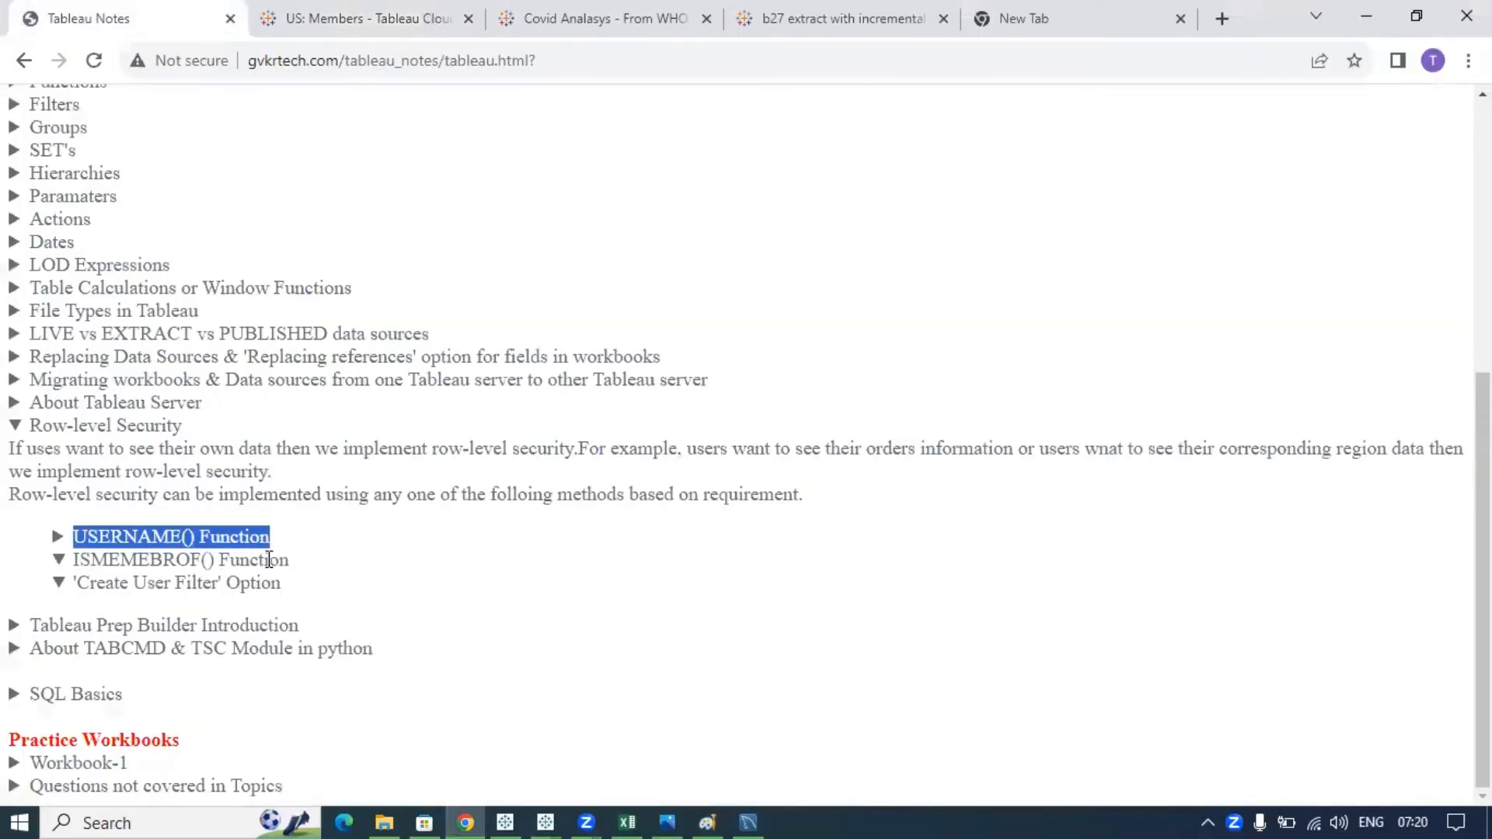
{"action": "left_click", "coordinate": [187, 542]}
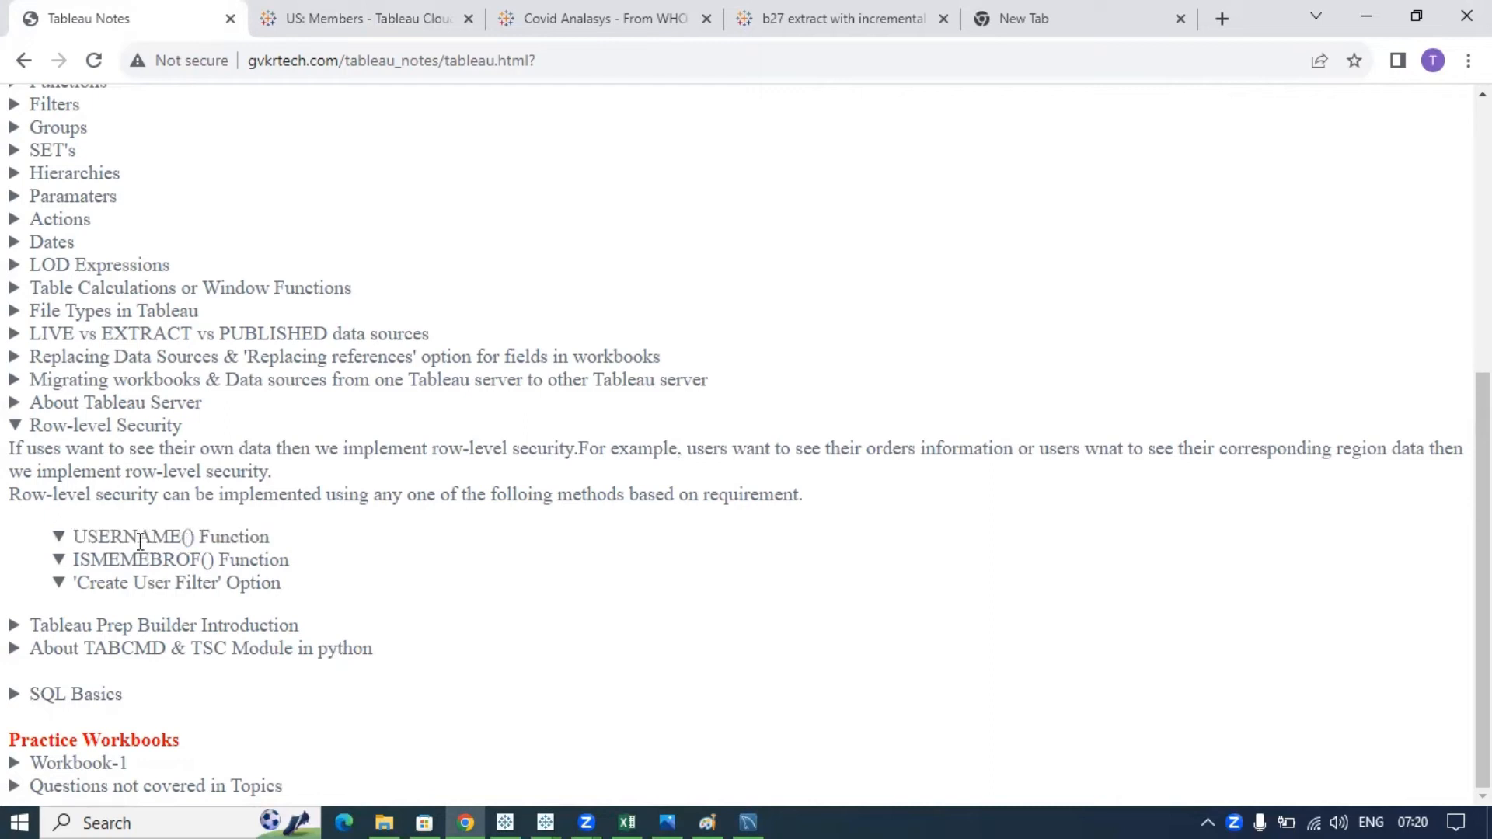
- Bring Book3 back to the front and open Sheet 3's customer name and order ID table
{"action": "left_click", "coordinate": [546, 820]}
{"action": "left_click", "coordinate": [861, 730]}
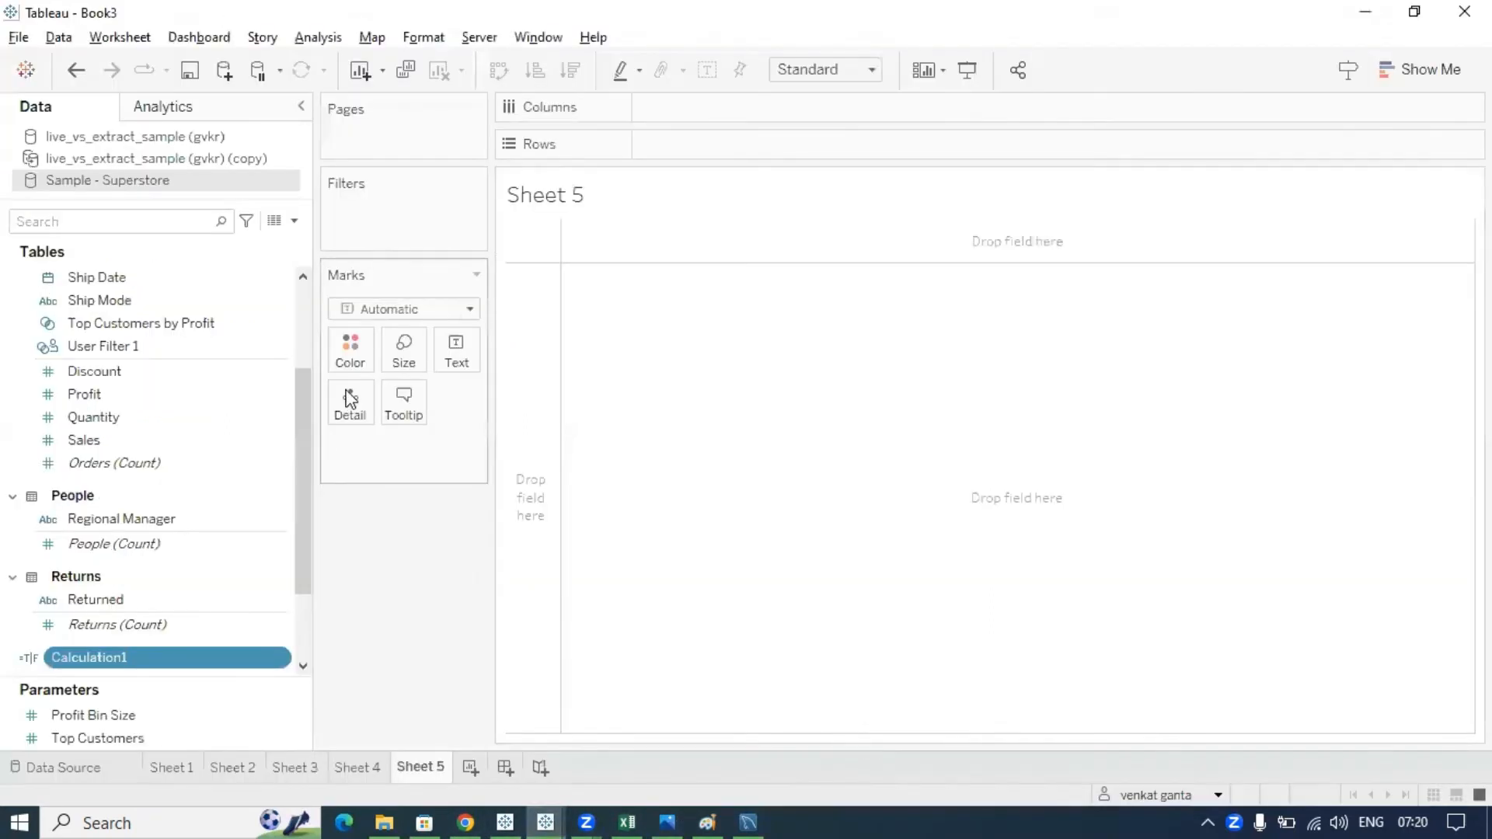
{"action": "left_click", "coordinate": [302, 773]}
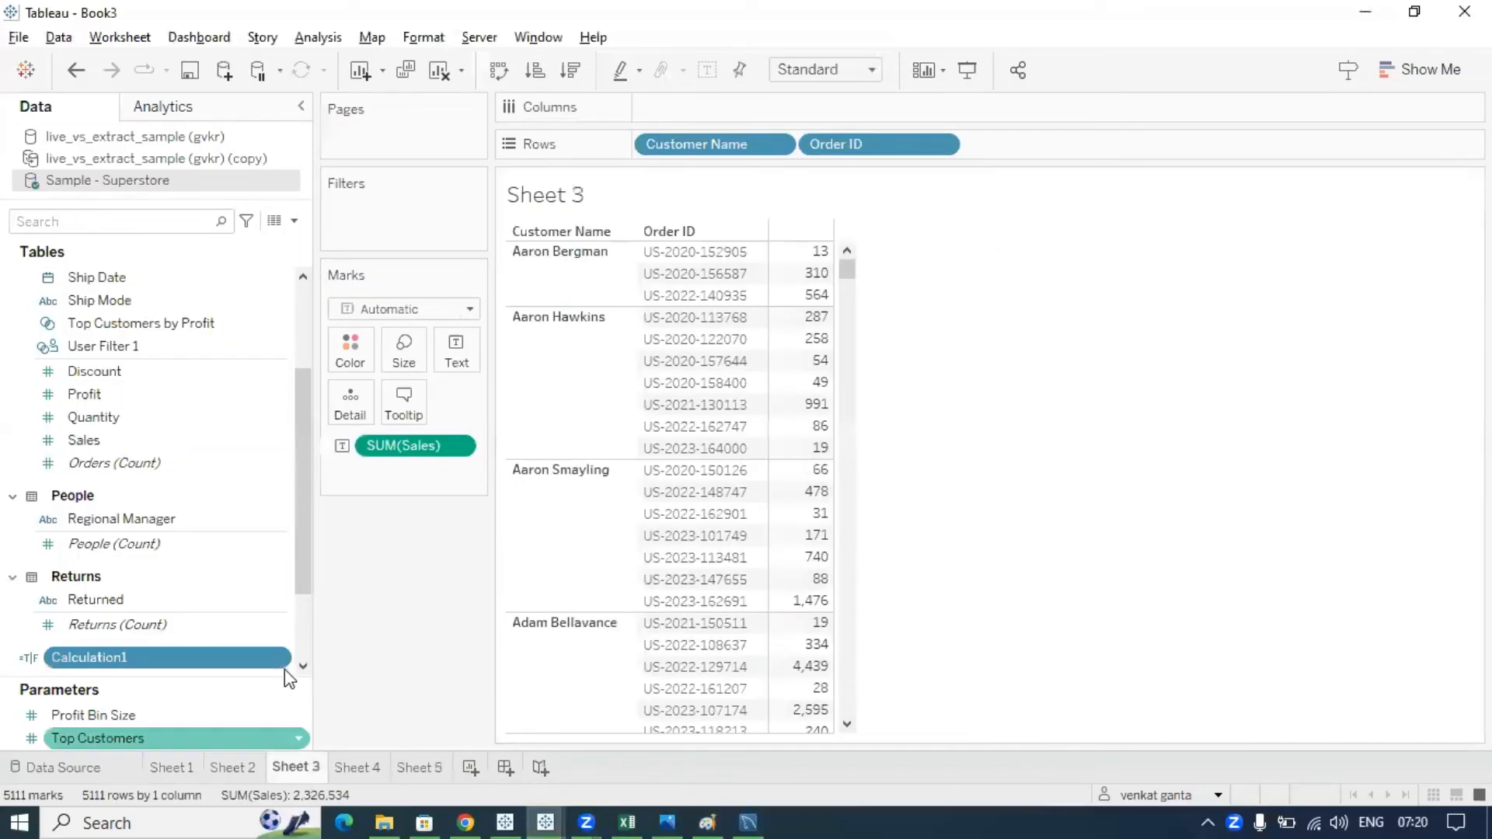
- Point out two customers' order rows with on-screen annotations, then clear them
{"action": "left_click", "coordinate": [539, 269]}
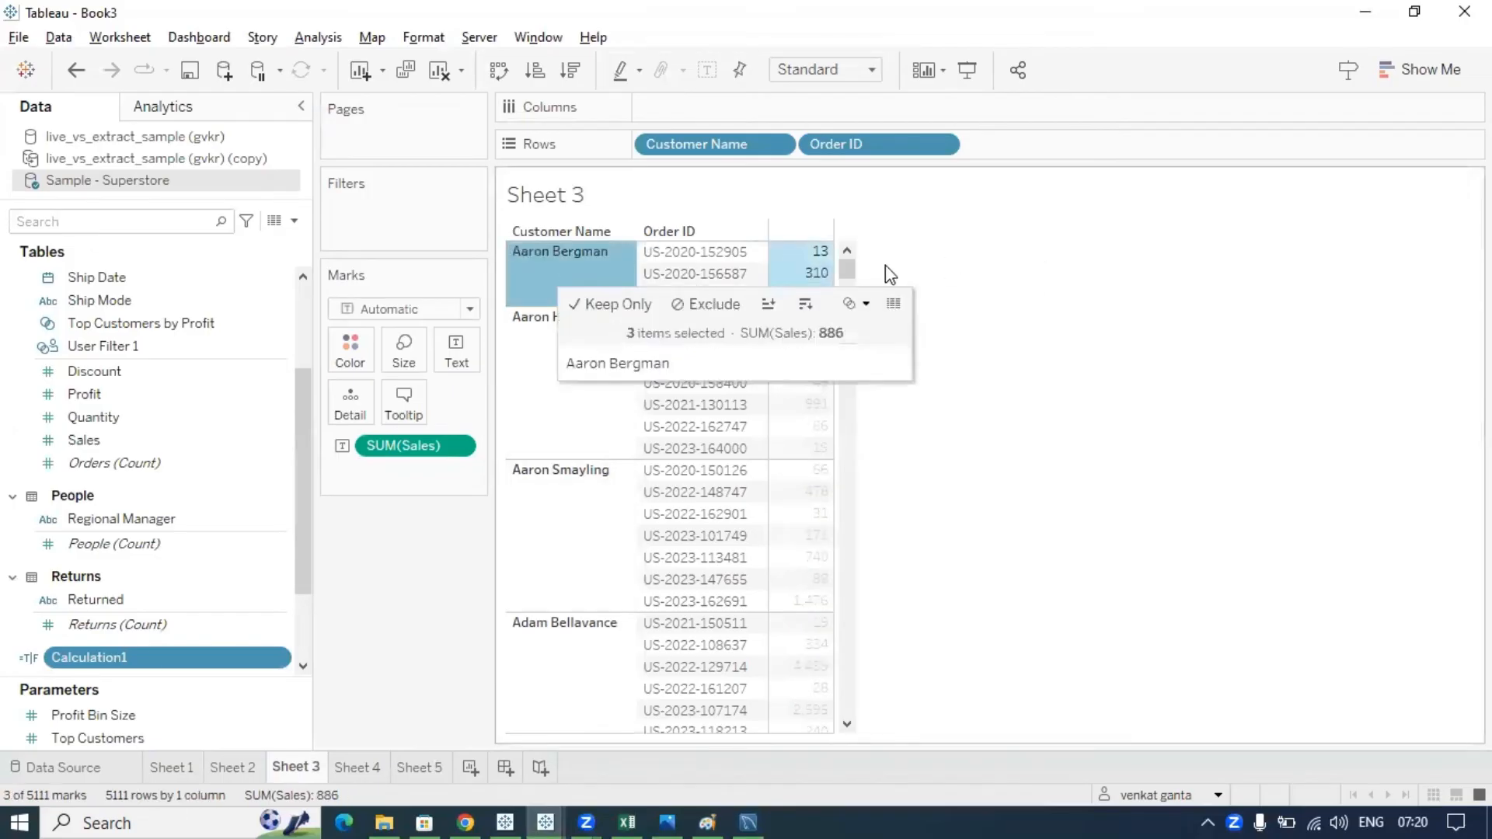
{"action": "left_click", "coordinate": [993, 269]}
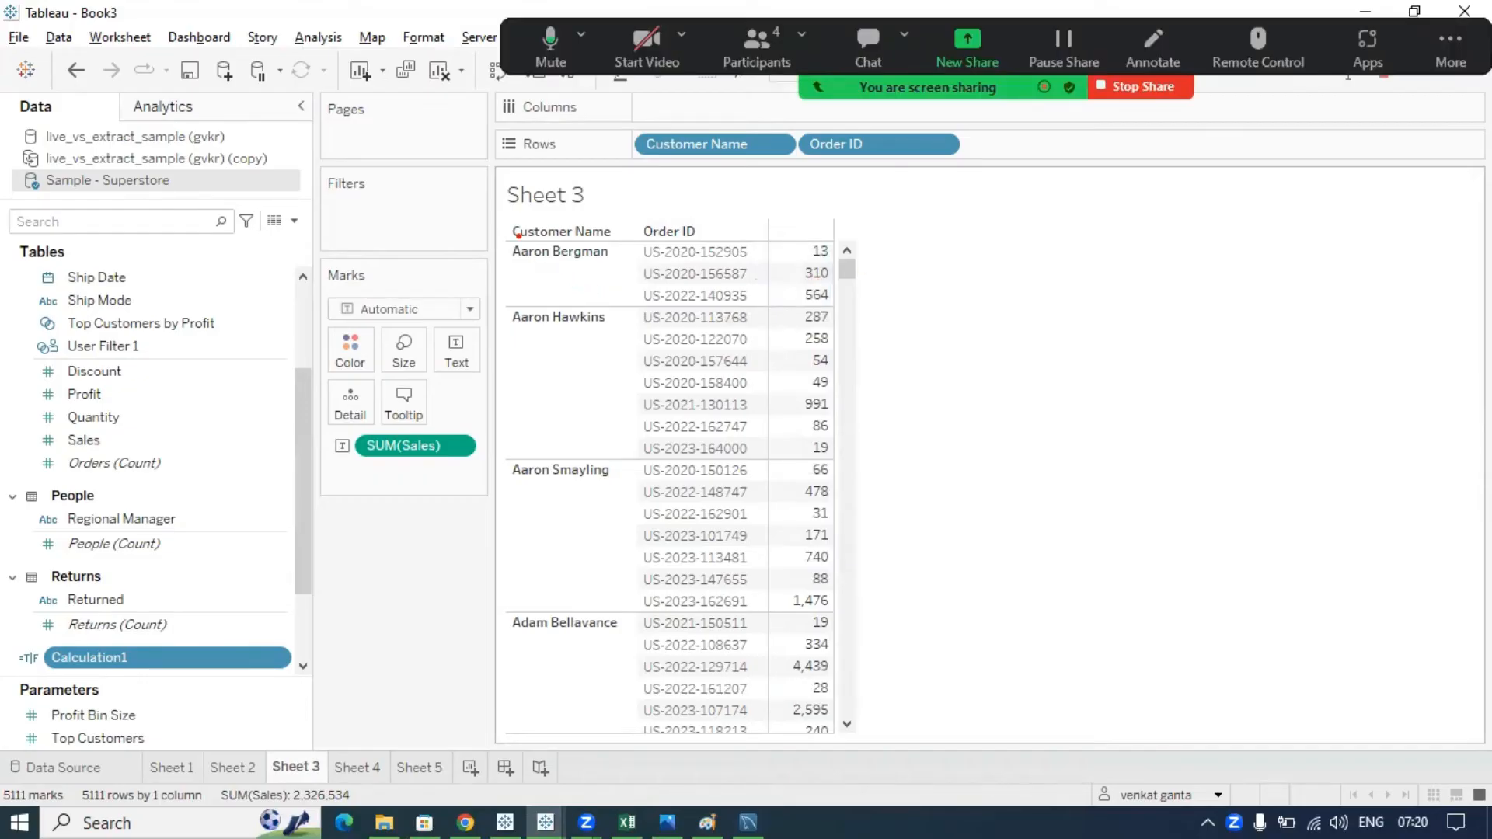
{"action": "mouse_move", "coordinate": [517, 234]}
{"action": "left_mouse_down"}
{"action": "mouse_move", "coordinate": [494, 301]}
{"action": "mouse_move", "coordinate": [801, 322]}
{"action": "mouse_move", "coordinate": [897, 268]}
{"action": "mouse_move", "coordinate": [501, 227]}
{"action": "left_mouse_up"}
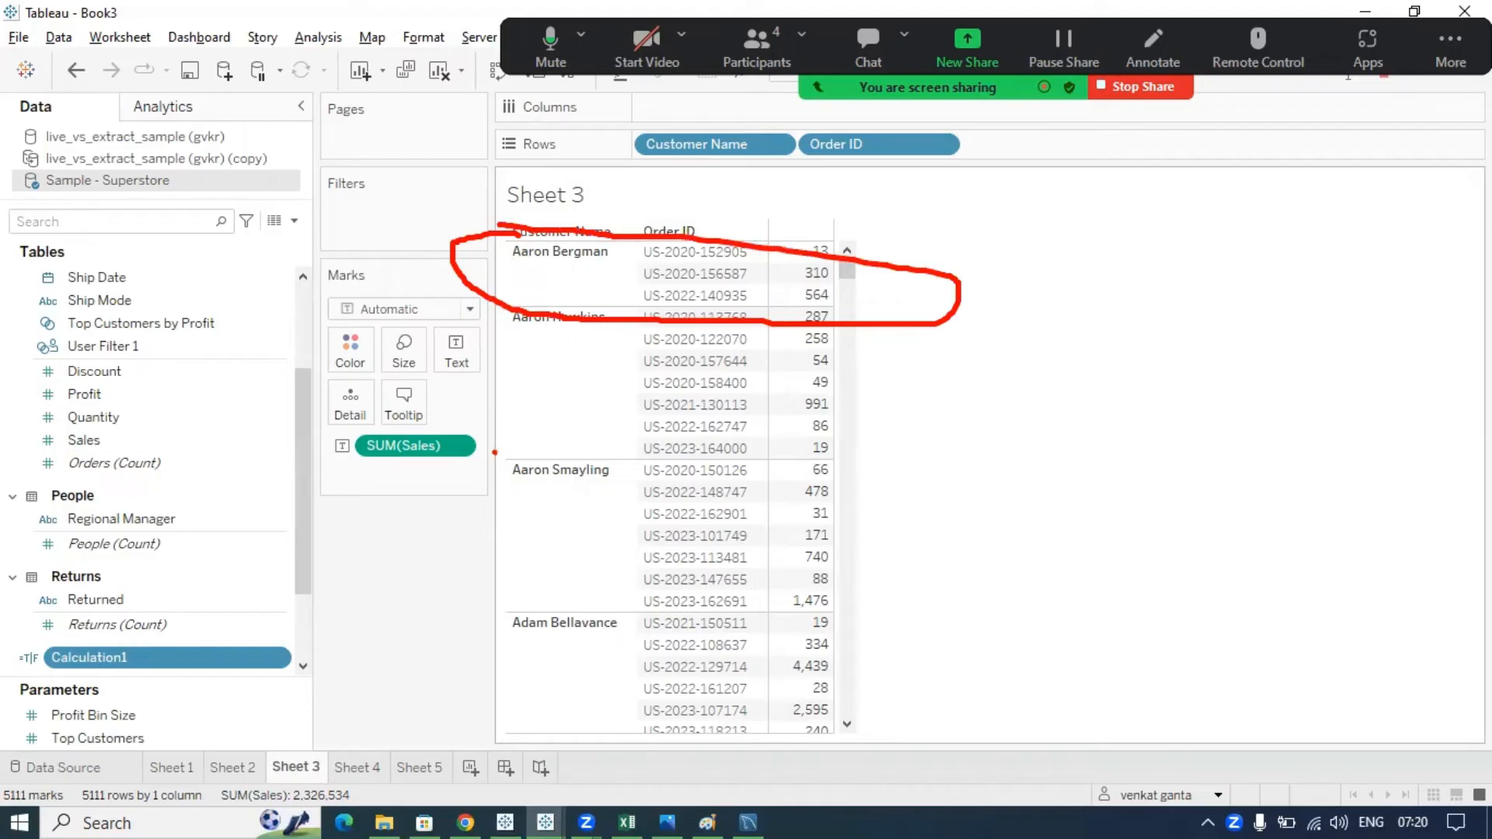
{"action": "mouse_move", "coordinate": [494, 452]}
{"action": "left_mouse_down"}
{"action": "mouse_move", "coordinate": [517, 612]}
{"action": "mouse_move", "coordinate": [804, 631]}
{"action": "mouse_move", "coordinate": [868, 487]}
{"action": "mouse_move", "coordinate": [552, 438]}
{"action": "mouse_move", "coordinate": [488, 449]}
{"action": "left_mouse_up"}
{"action": "left_click_drag", "start_coordinate": [867, 512], "coordinate": [1023, 411]}
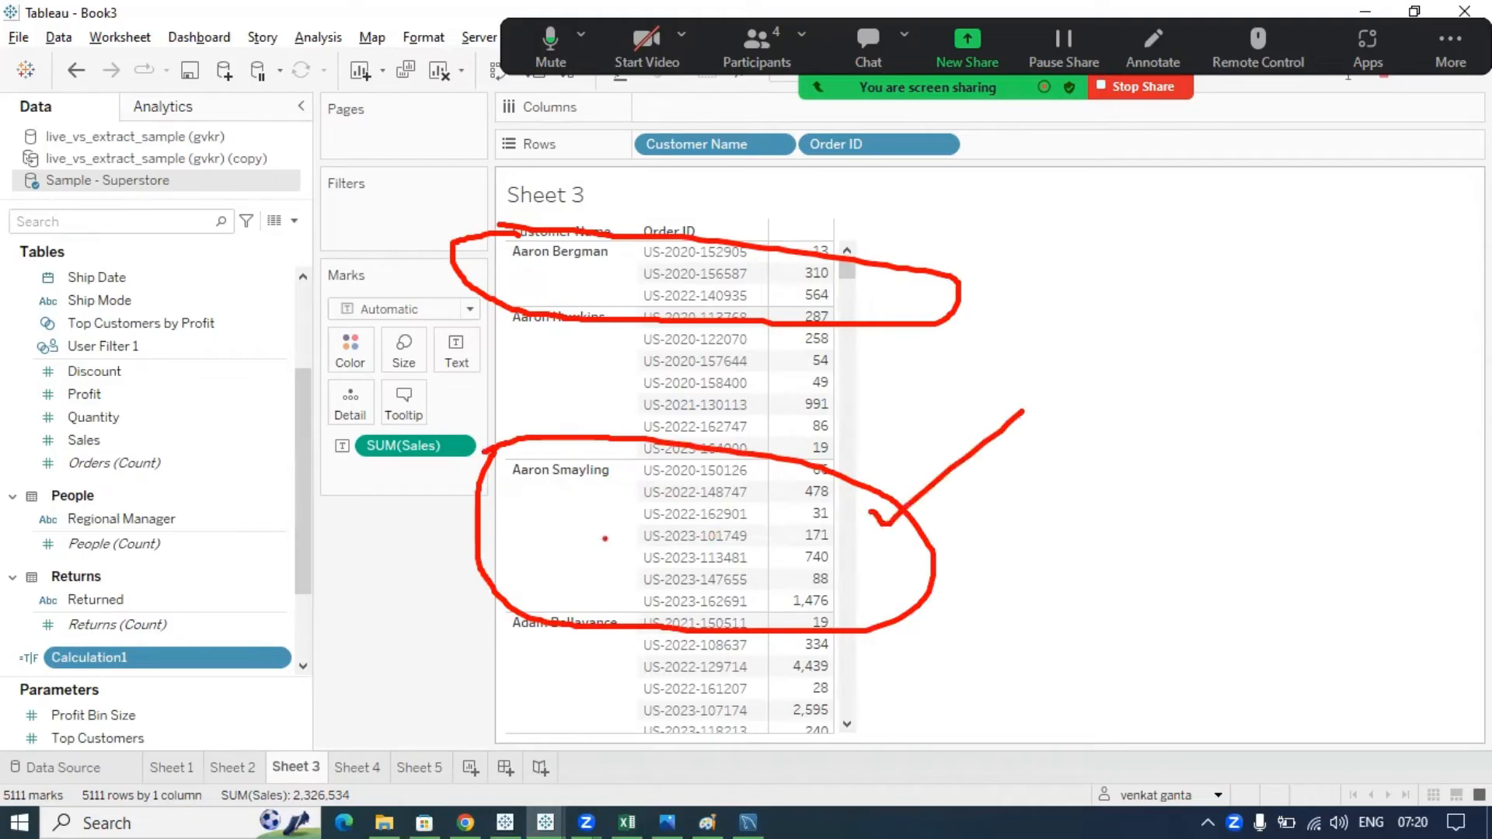
{"action": "mouse_move", "coordinate": [515, 468]}
{"action": "left_mouse_down"}
{"action": "mouse_move", "coordinate": [633, 520]}
{"action": "mouse_move", "coordinate": [511, 458]}
{"action": "left_mouse_up"}
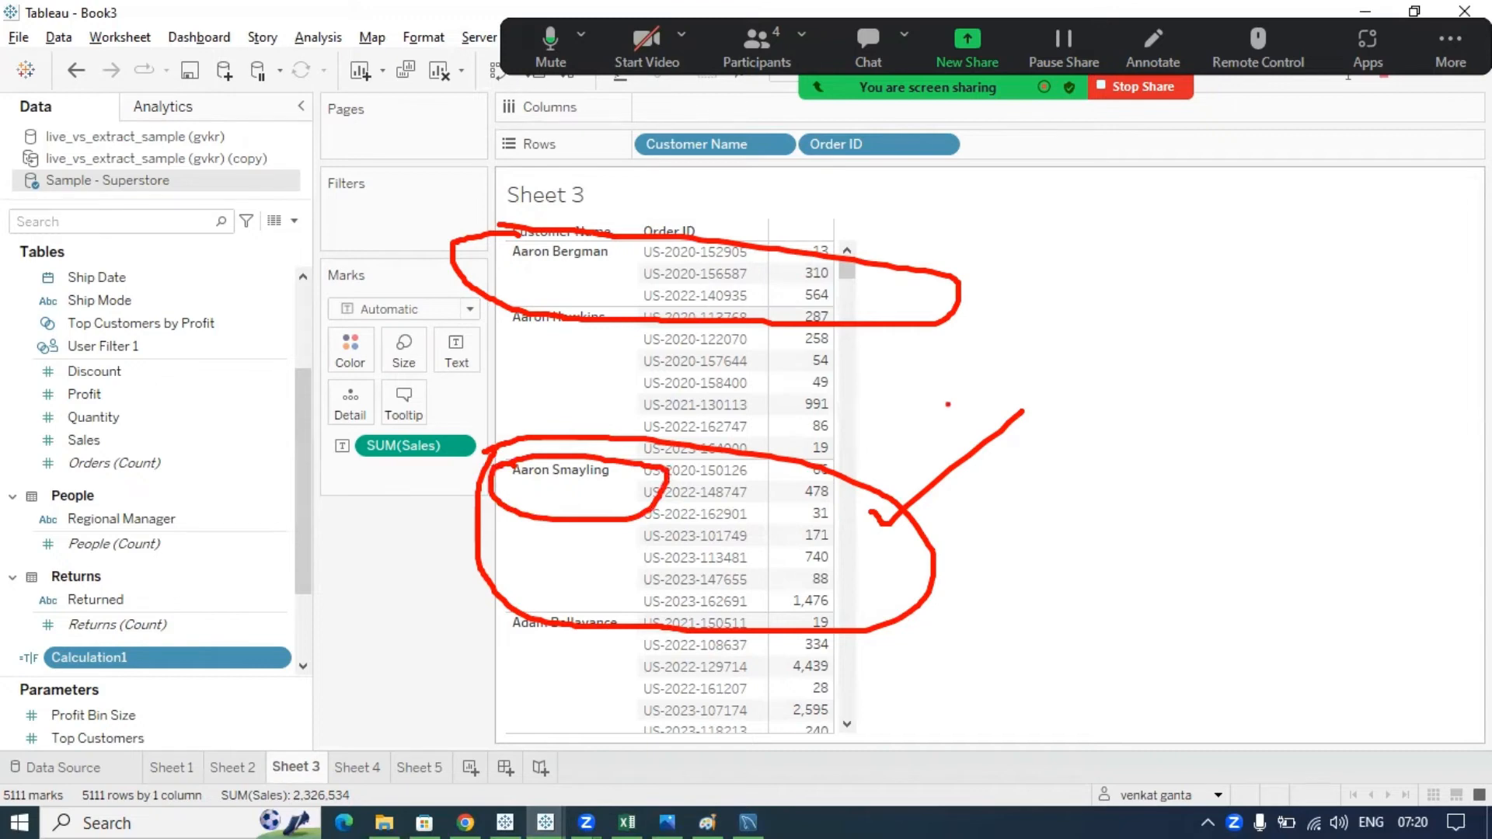
{"action": "key", "text": "Escape"}
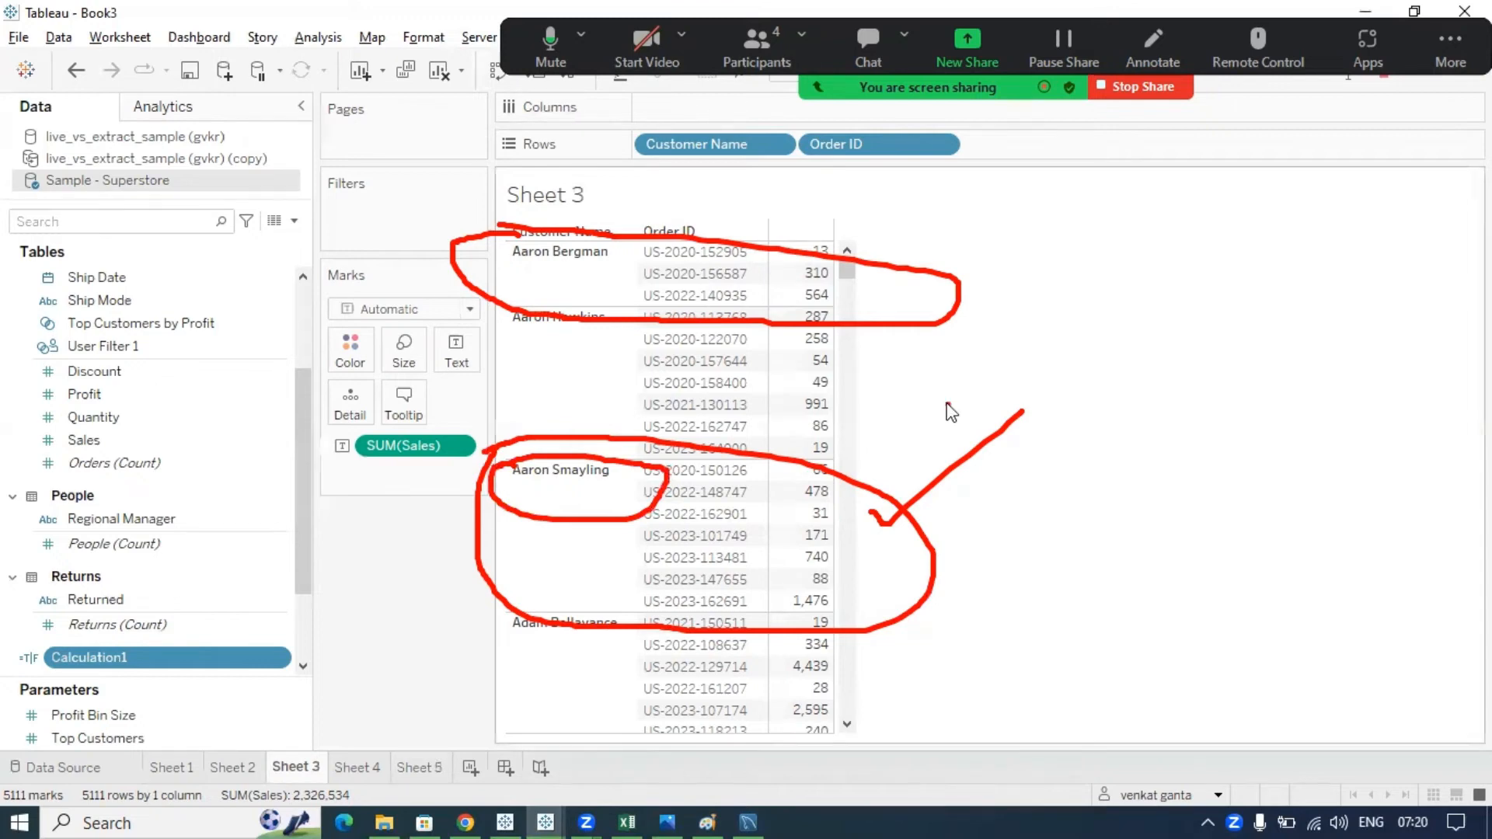
- Start a new calculated field and enter USERNAME() as its formula
{"action": "left_click", "coordinate": [294, 221]}
{"action": "left_click", "coordinate": [279, 242]}
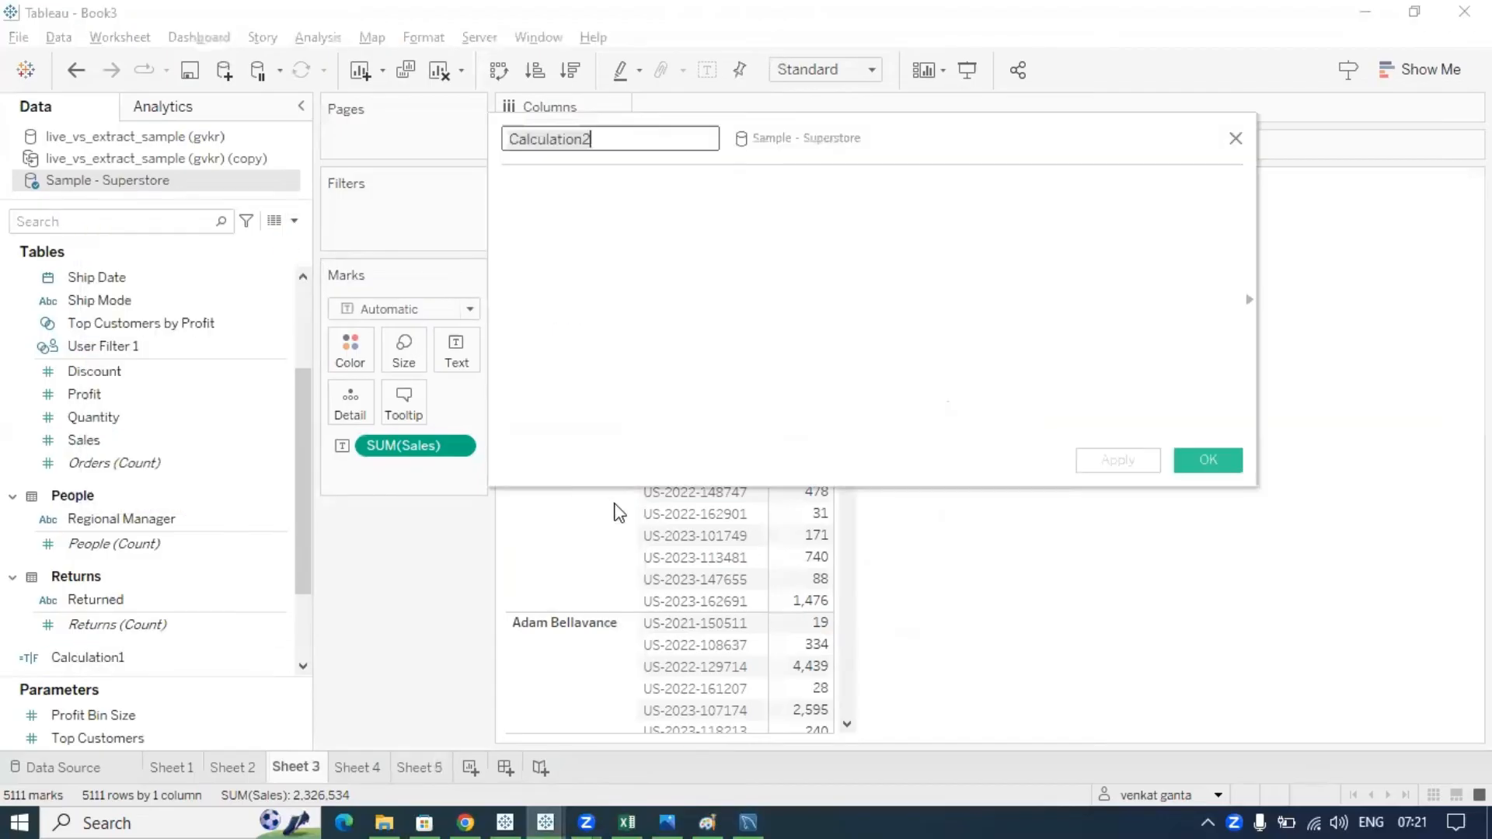
{"action": "left_click", "coordinate": [624, 304]}
{"action": "type", "text": "userna"}
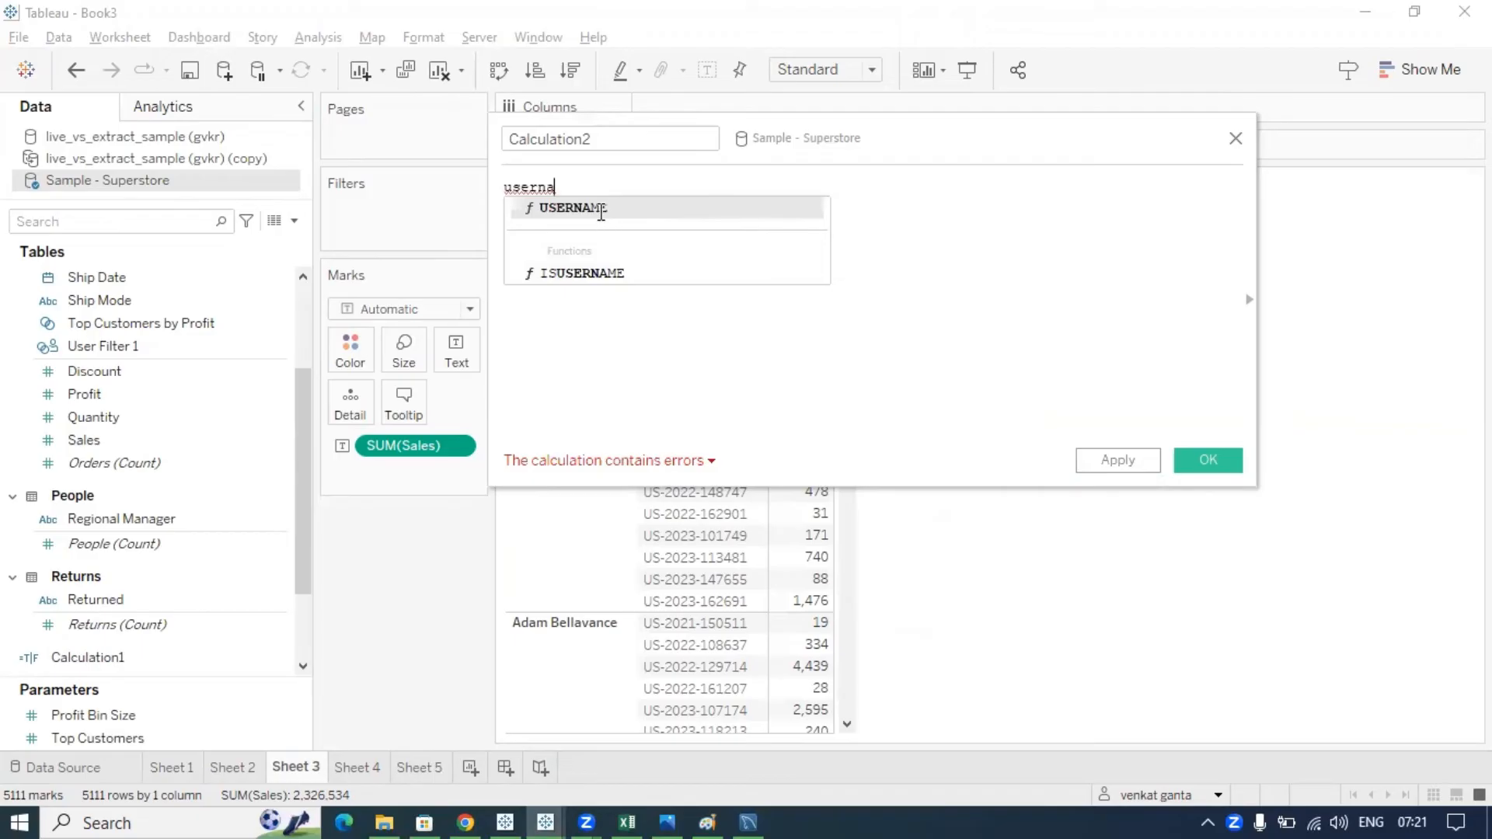
{"action": "left_click", "coordinate": [603, 210]}
{"action": "left_click_drag", "start_coordinate": [599, 194], "coordinate": [424, 190]}
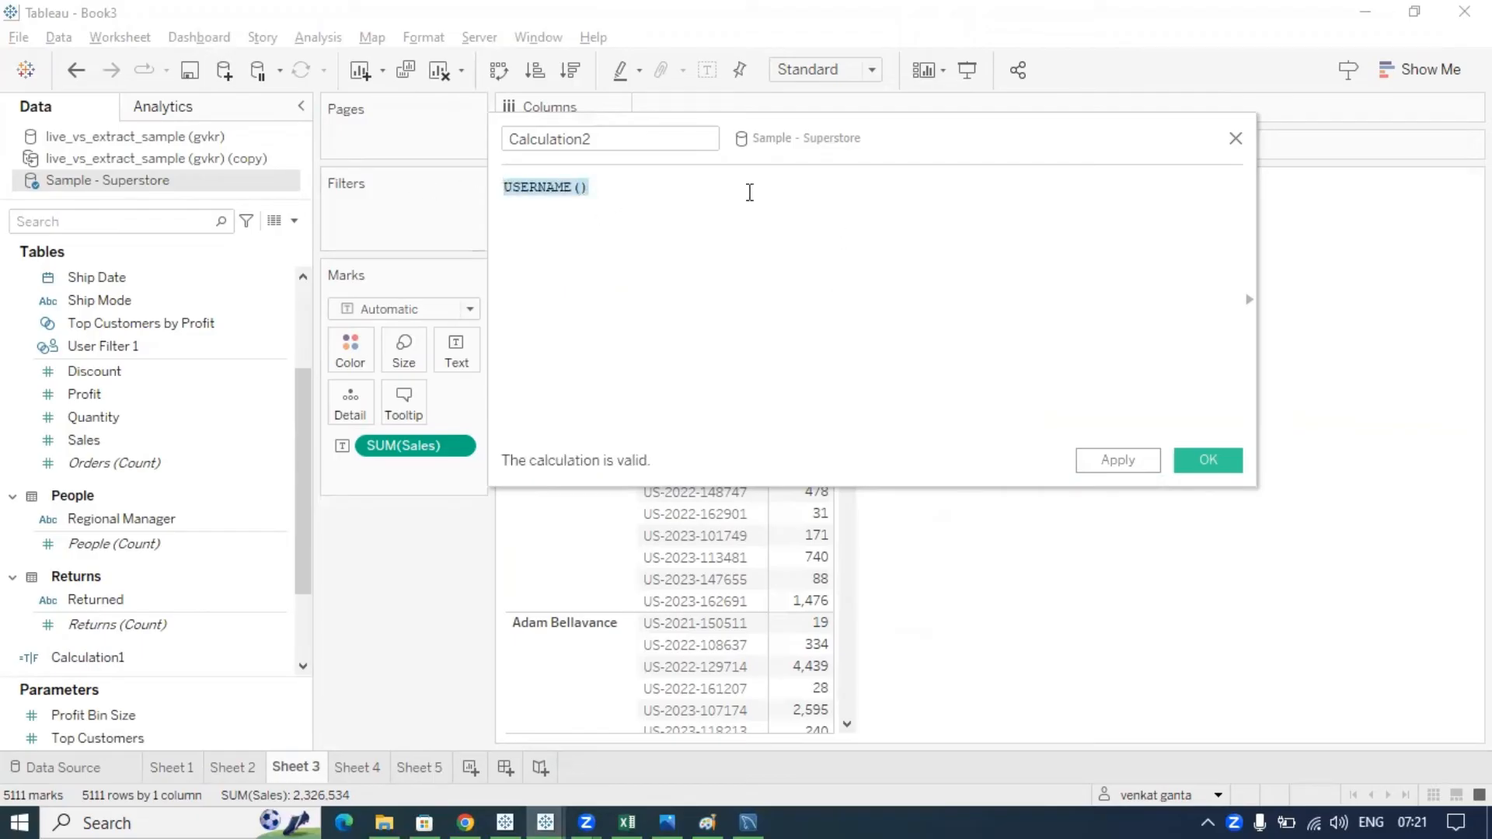
- Name the calculation 'username' and save it with OK
{"action": "left_click_drag", "start_coordinate": [862, 135], "coordinate": [939, 215]}
{"action": "left_click_drag", "start_coordinate": [684, 218], "coordinate": [539, 220]}
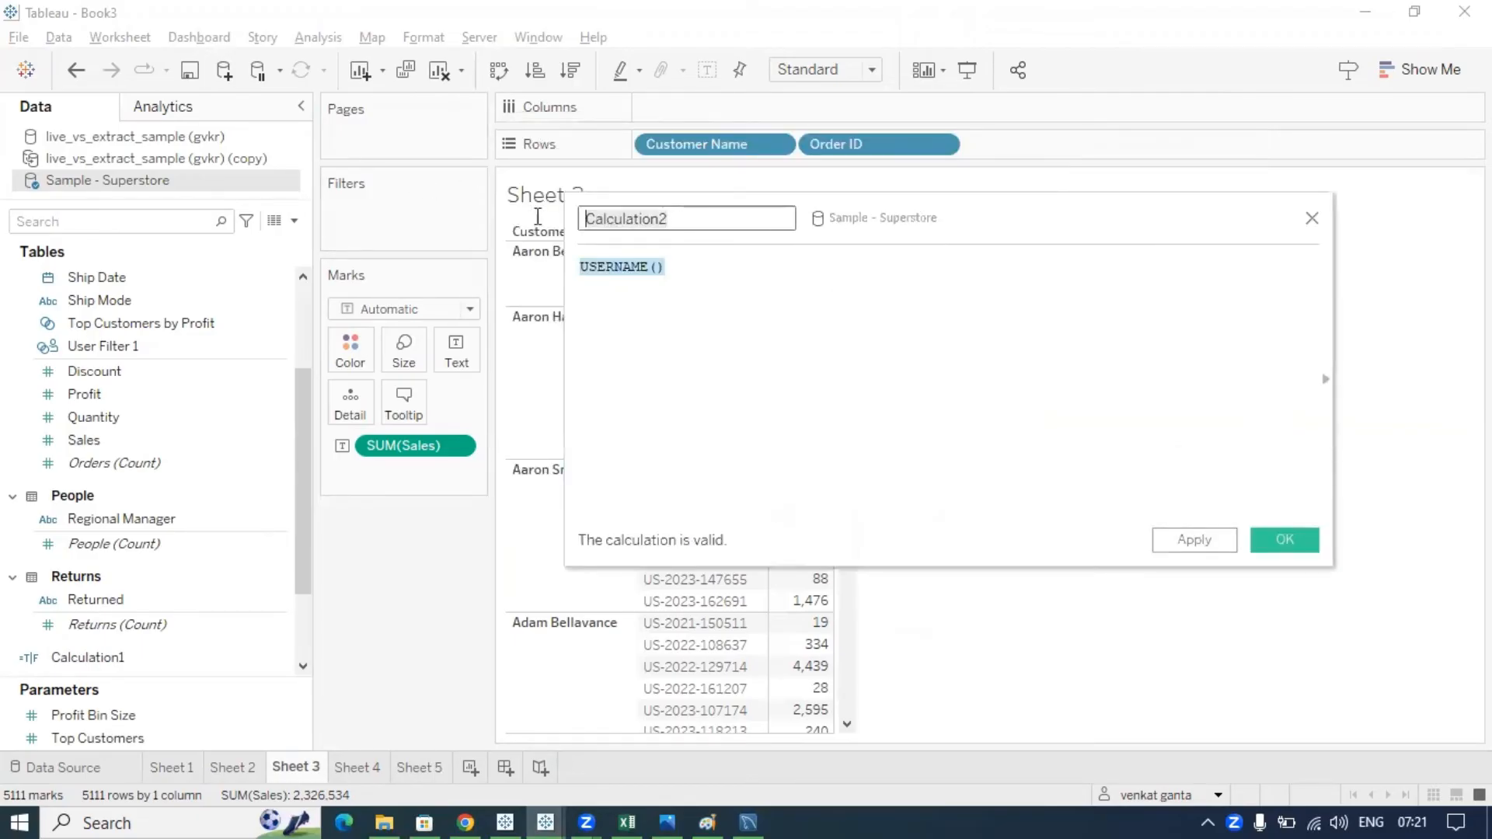
{"action": "type", "text": "user"}
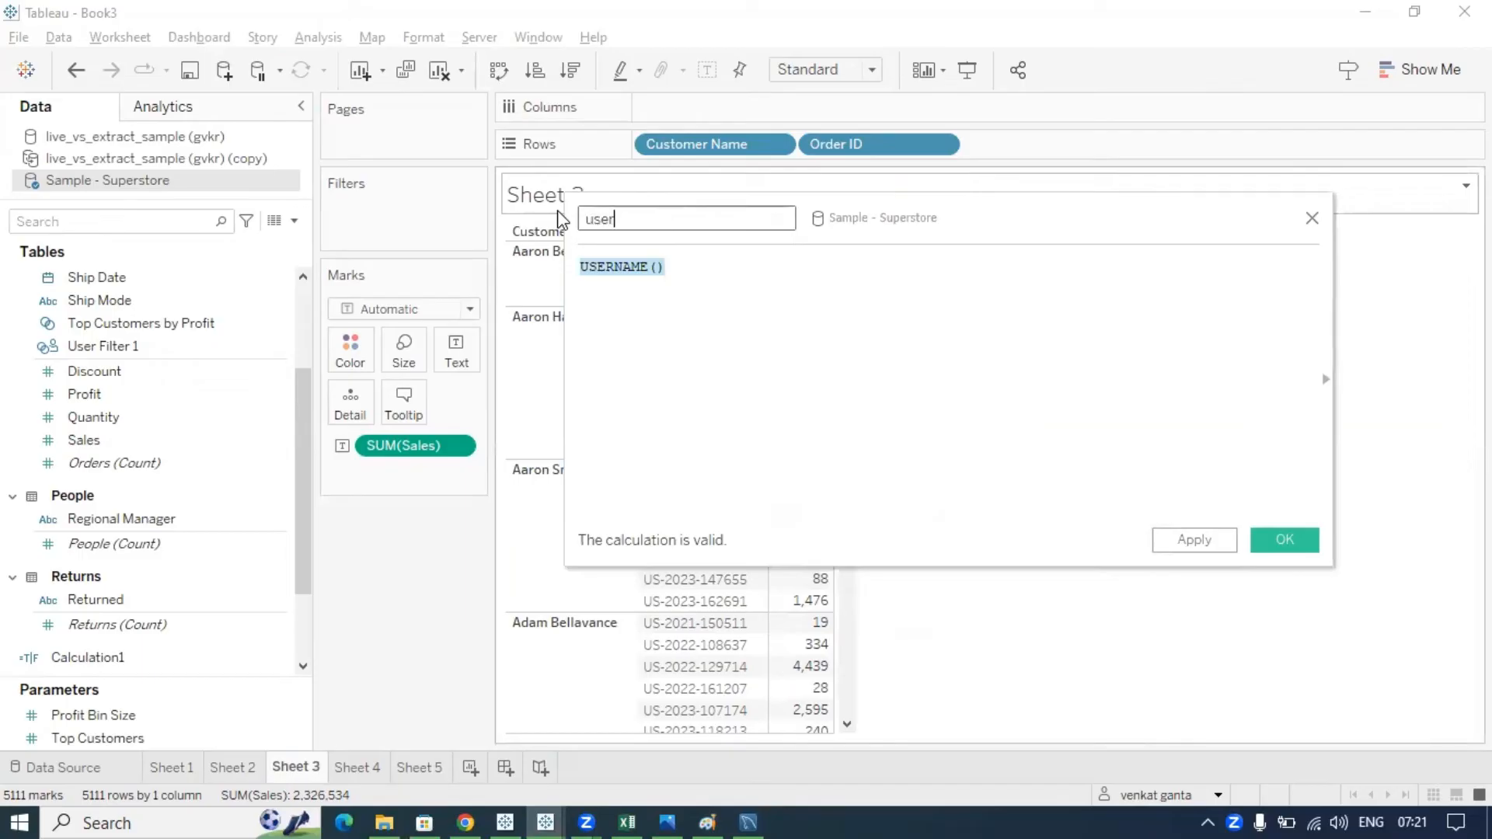
{"action": "type", "text": "name"}
{"action": "left_click", "coordinate": [737, 260]}
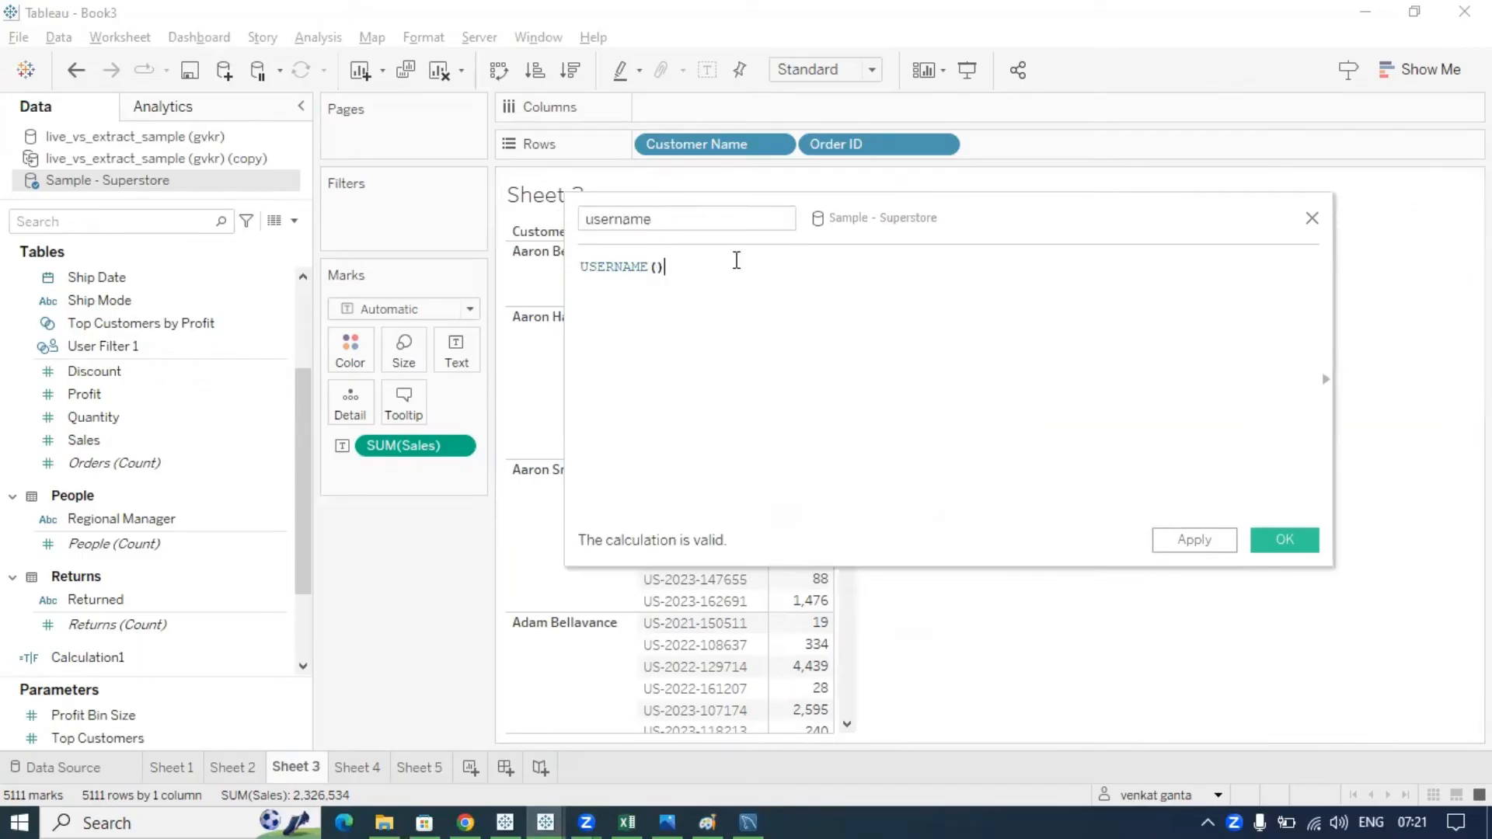
{"action": "left_click_drag", "start_coordinate": [1002, 223], "coordinate": [1014, 230]}
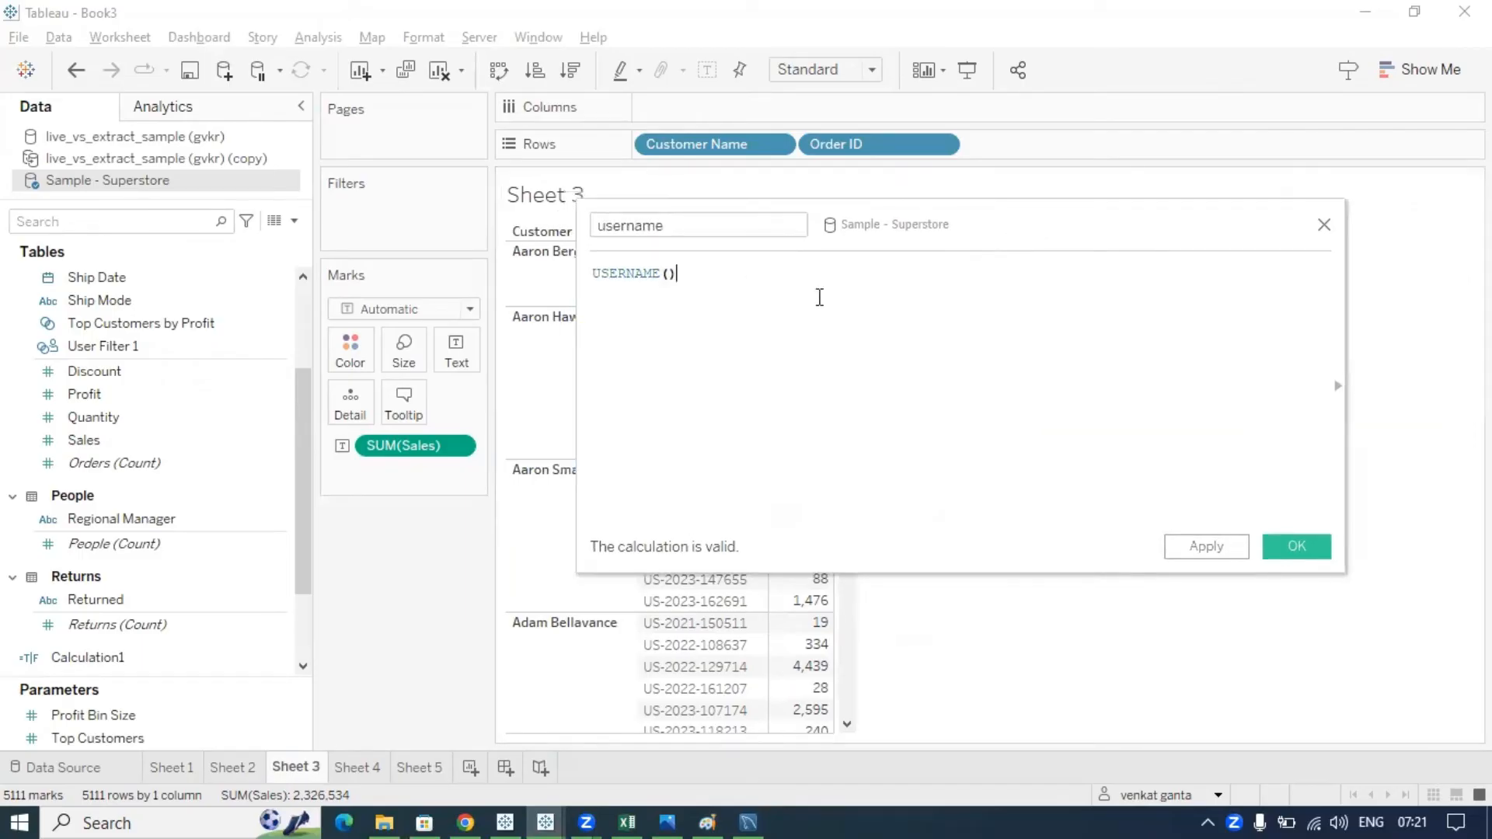
{"action": "left_click_drag", "start_coordinate": [705, 284], "coordinate": [573, 280]}
{"action": "left_click", "coordinate": [693, 270]}
{"action": "left_click", "coordinate": [1297, 546]}
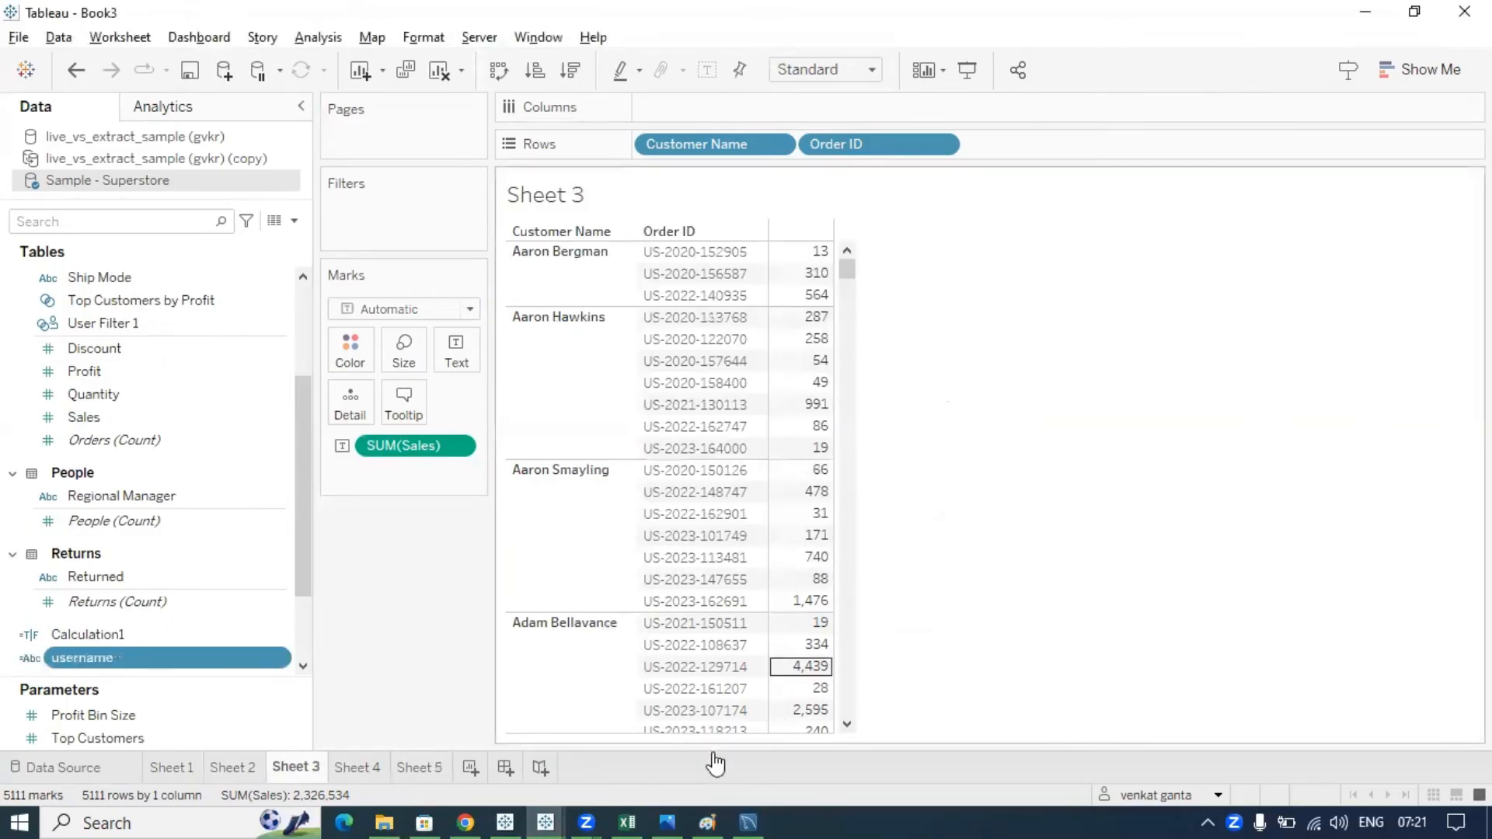
- Create Sheet 6, put username on Rows, and mark up the returned e-mail address
{"action": "left_click", "coordinate": [471, 769]}
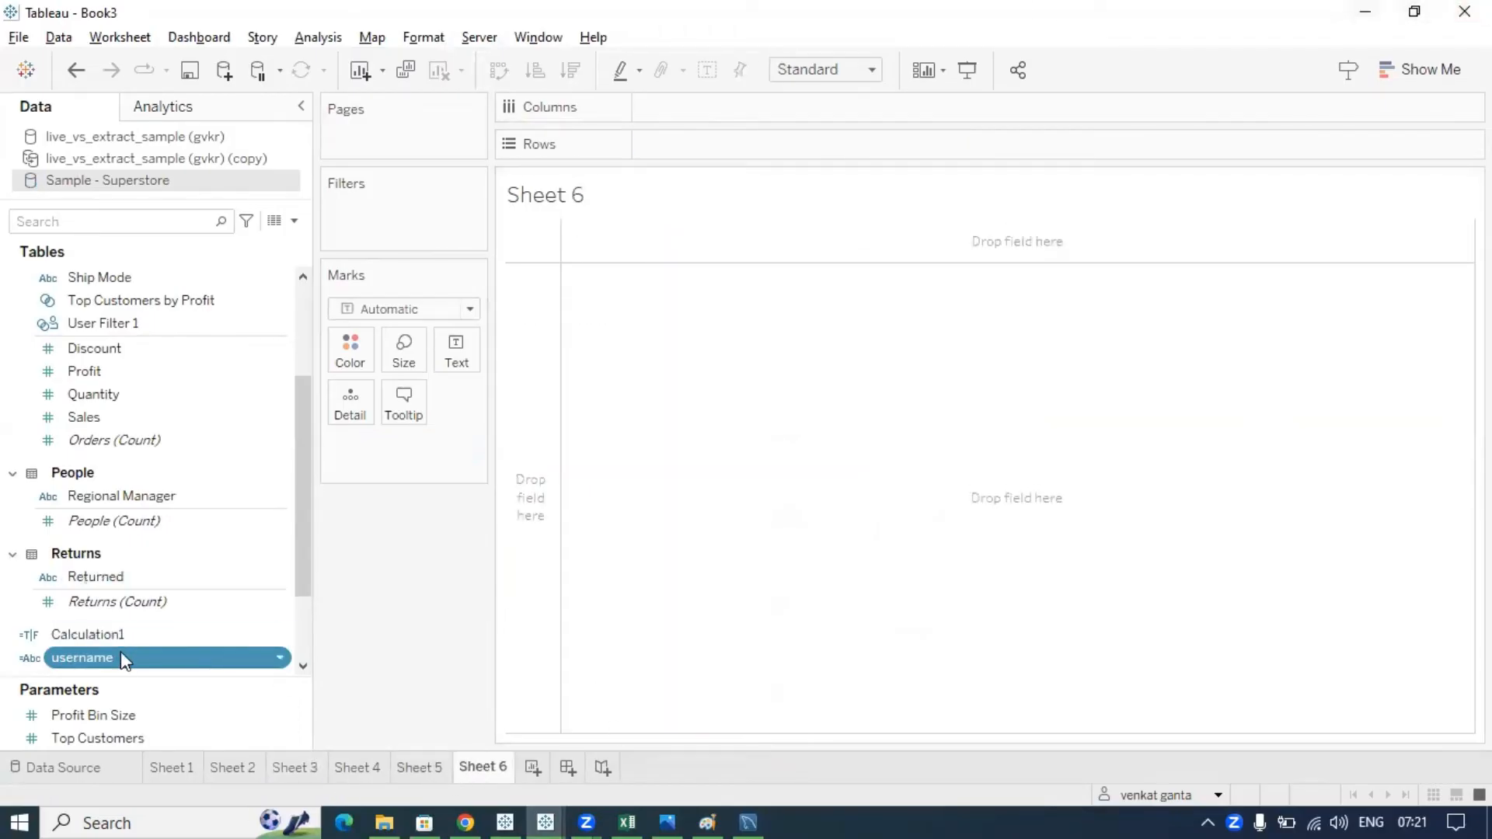
{"action": "mouse_move", "coordinate": [122, 664]}
{"action": "left_mouse_down"}
{"action": "mouse_move", "coordinate": [295, 561]}
{"action": "mouse_move", "coordinate": [696, 148]}
{"action": "mouse_move", "coordinate": [681, 154]}
{"action": "left_mouse_up"}
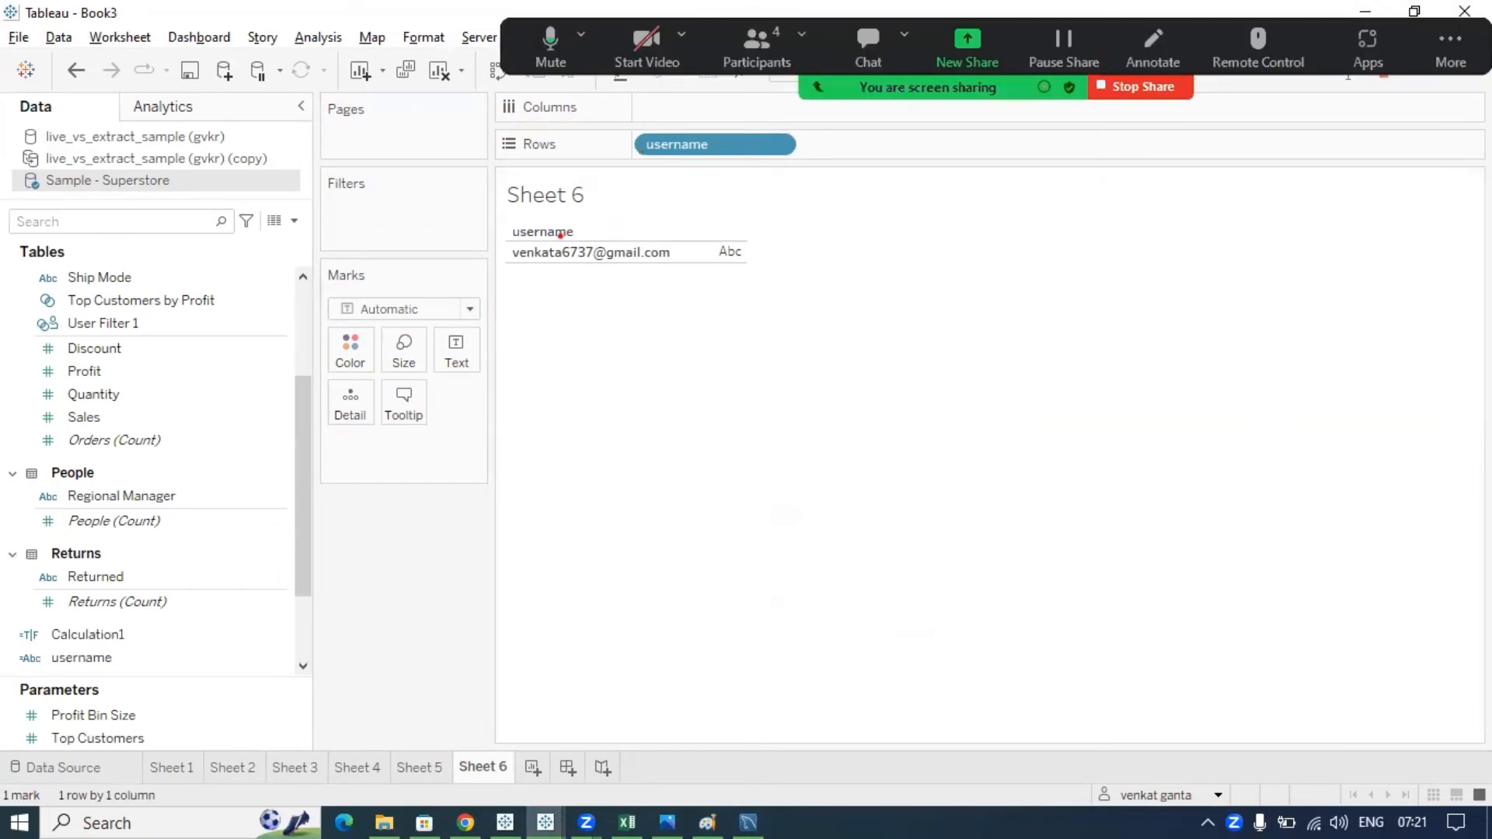
{"action": "mouse_move", "coordinate": [514, 241]}
{"action": "left_mouse_down"}
{"action": "mouse_move", "coordinate": [509, 299]}
{"action": "mouse_move", "coordinate": [709, 294]}
{"action": "mouse_move", "coordinate": [679, 237]}
{"action": "mouse_move", "coordinate": [472, 233]}
{"action": "left_mouse_up"}
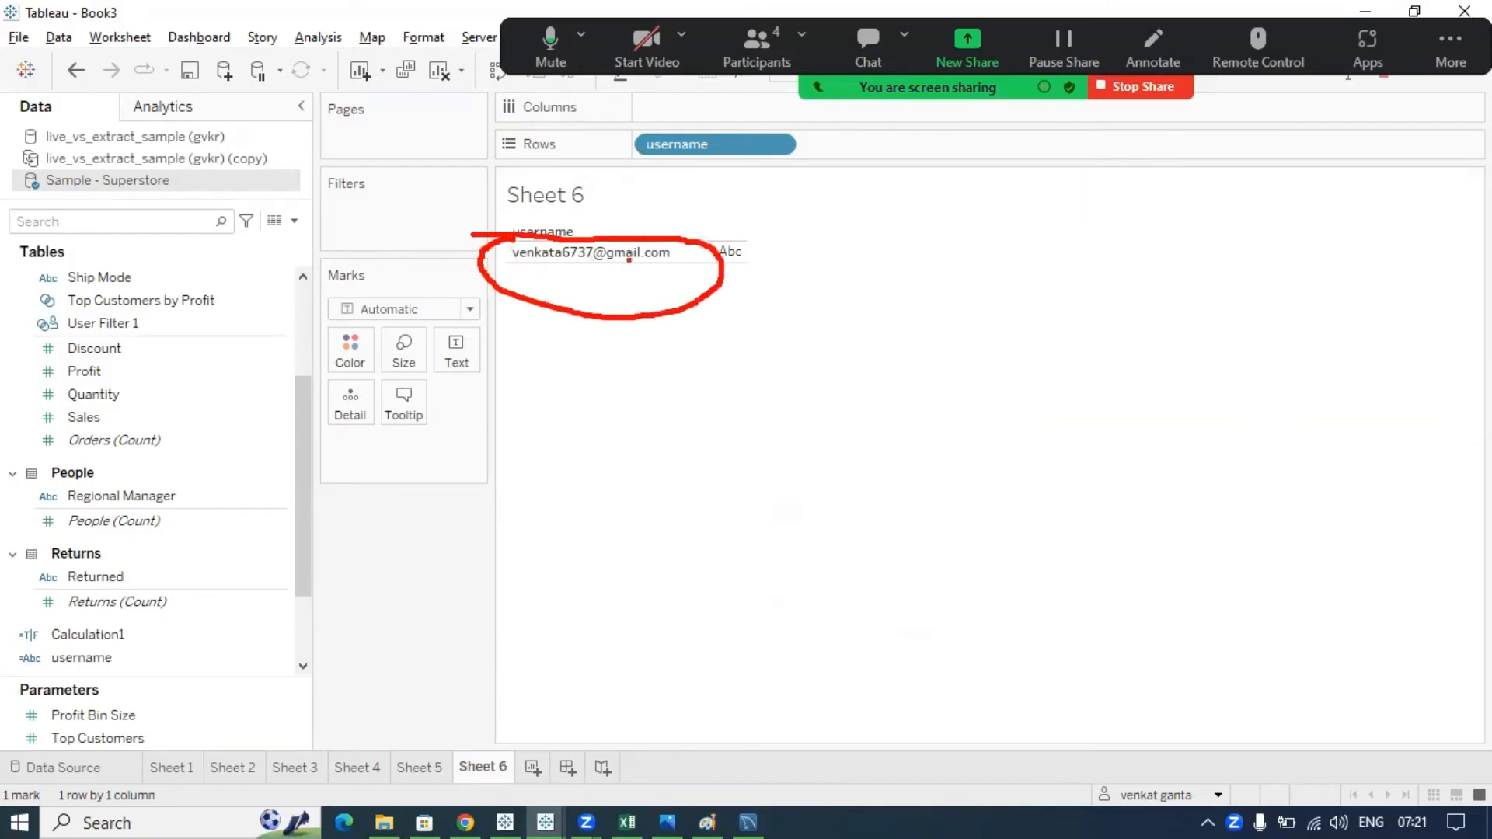
{"action": "left_click_drag", "start_coordinate": [658, 243], "coordinate": [701, 221]}
{"action": "mouse_move", "coordinate": [679, 315]}
{"action": "left_mouse_down"}
{"action": "mouse_move", "coordinate": [1156, 754]}
{"action": "mouse_move", "coordinate": [1119, 828]}
{"action": "mouse_move", "coordinate": [1239, 765]}
{"action": "mouse_move", "coordinate": [1112, 758]}
{"action": "left_mouse_up"}
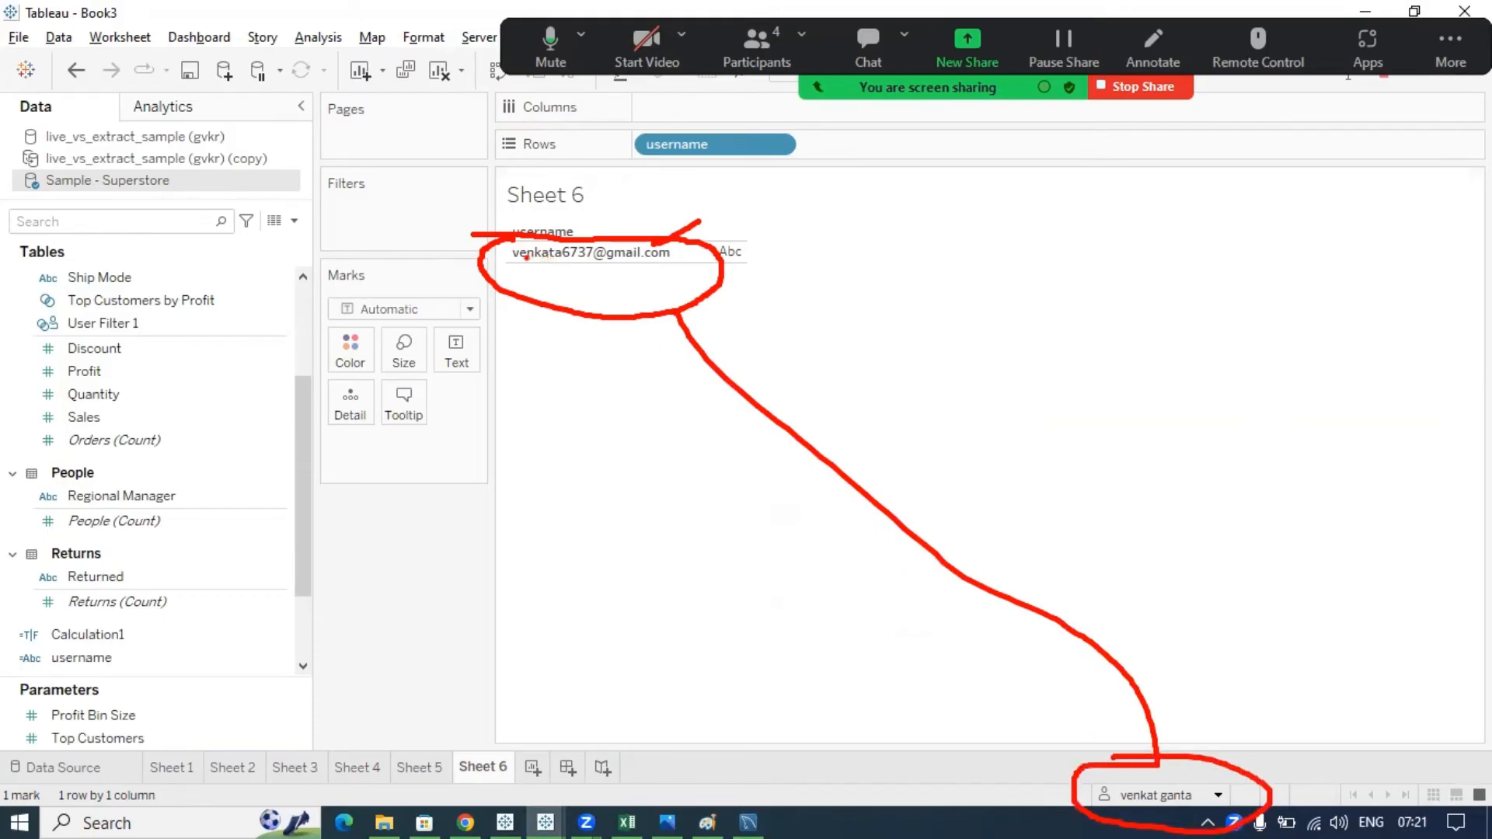
{"action": "mouse_move", "coordinate": [514, 251]}
{"action": "left_mouse_down"}
{"action": "mouse_move", "coordinate": [700, 269]}
{"action": "mouse_move", "coordinate": [540, 235]}
{"action": "mouse_move", "coordinate": [511, 250]}
{"action": "left_mouse_up"}
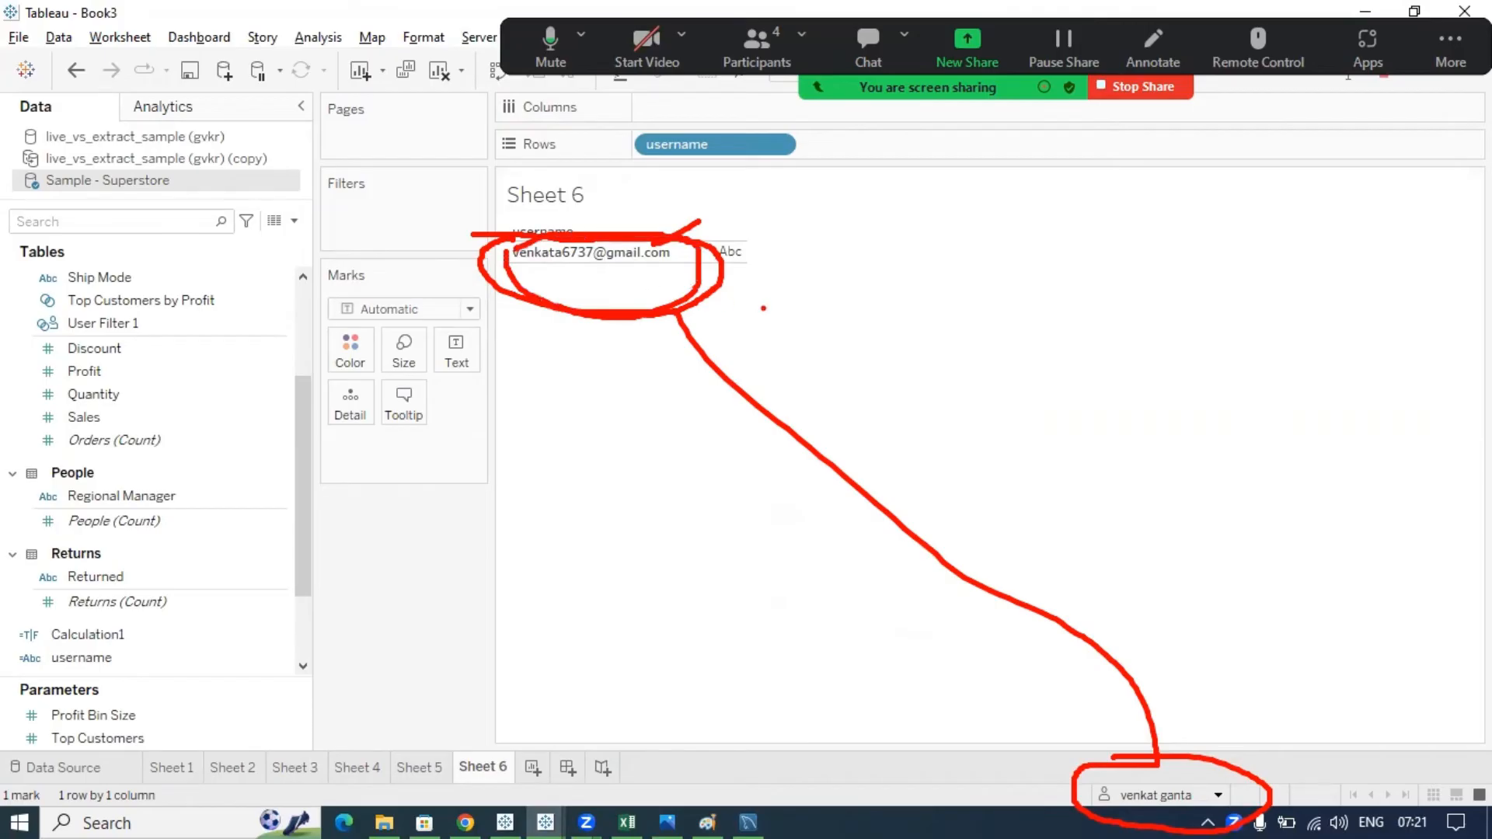
{"action": "key", "text": "Escape"}
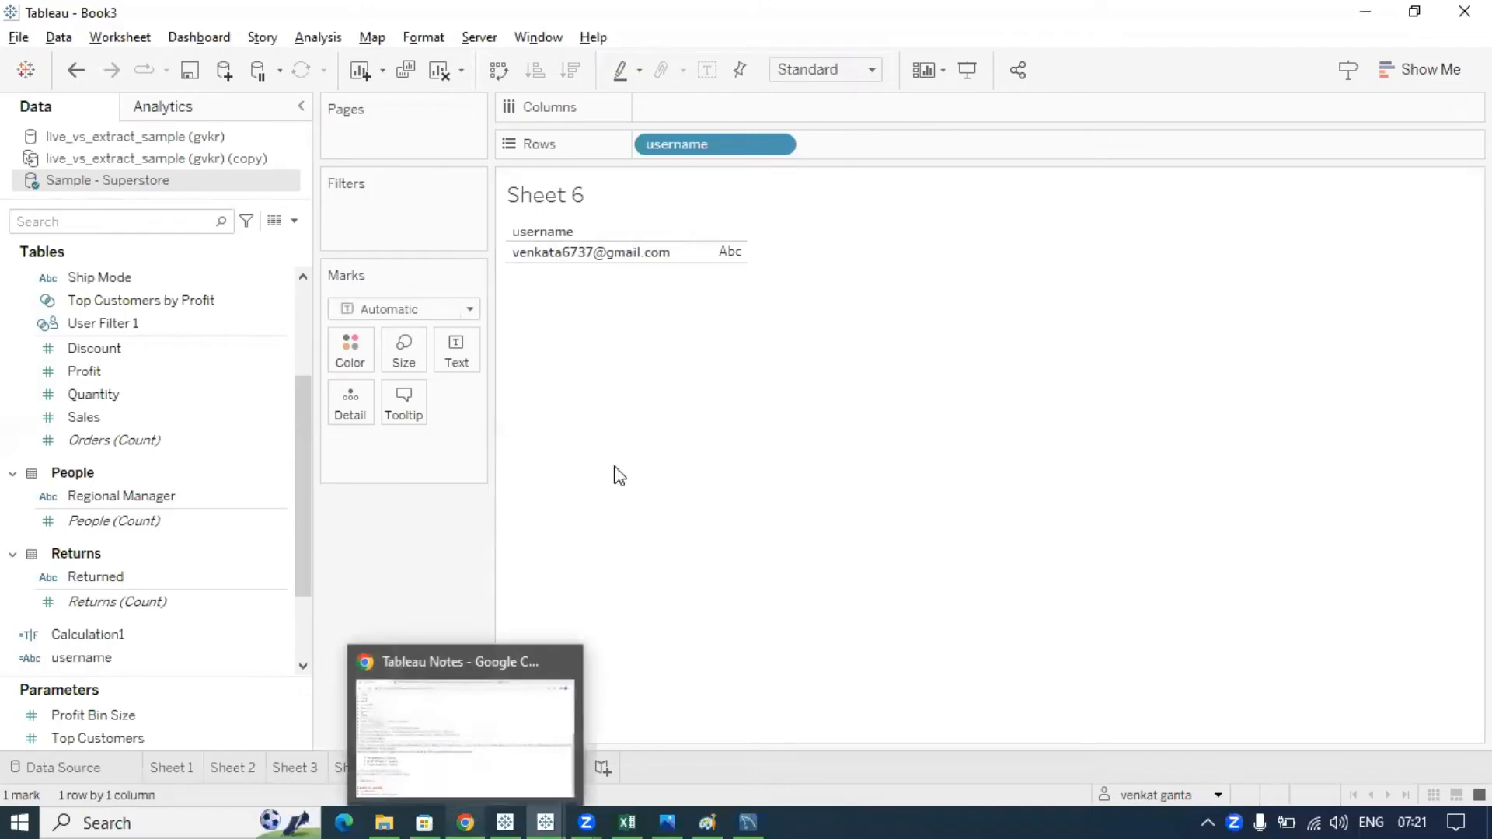
- Switch to the browser and open the Tableau Cloud site's Users list
{"action": "left_click", "coordinate": [469, 807]}
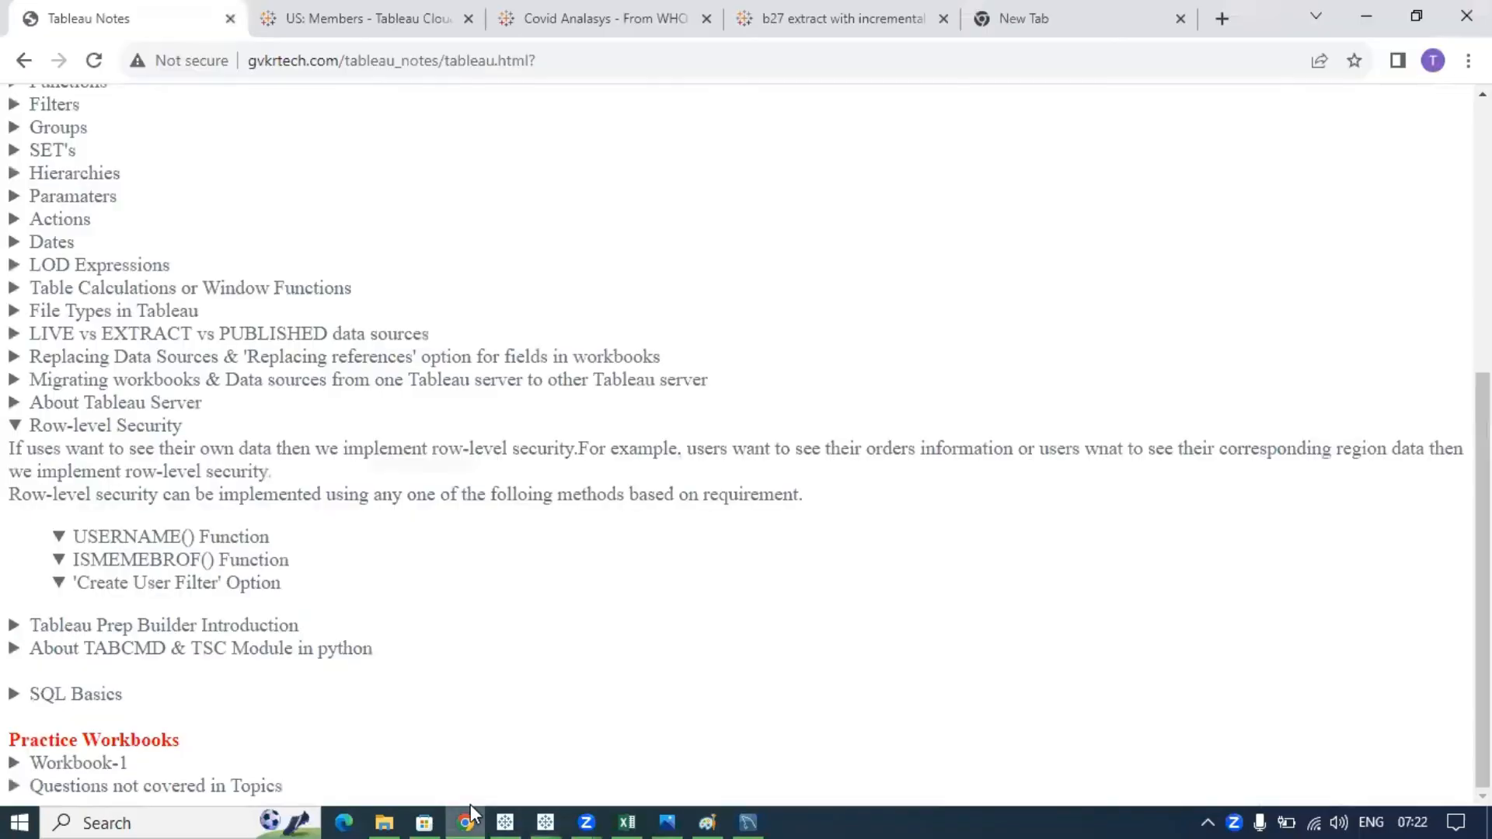
{"action": "left_click", "coordinate": [319, 20]}
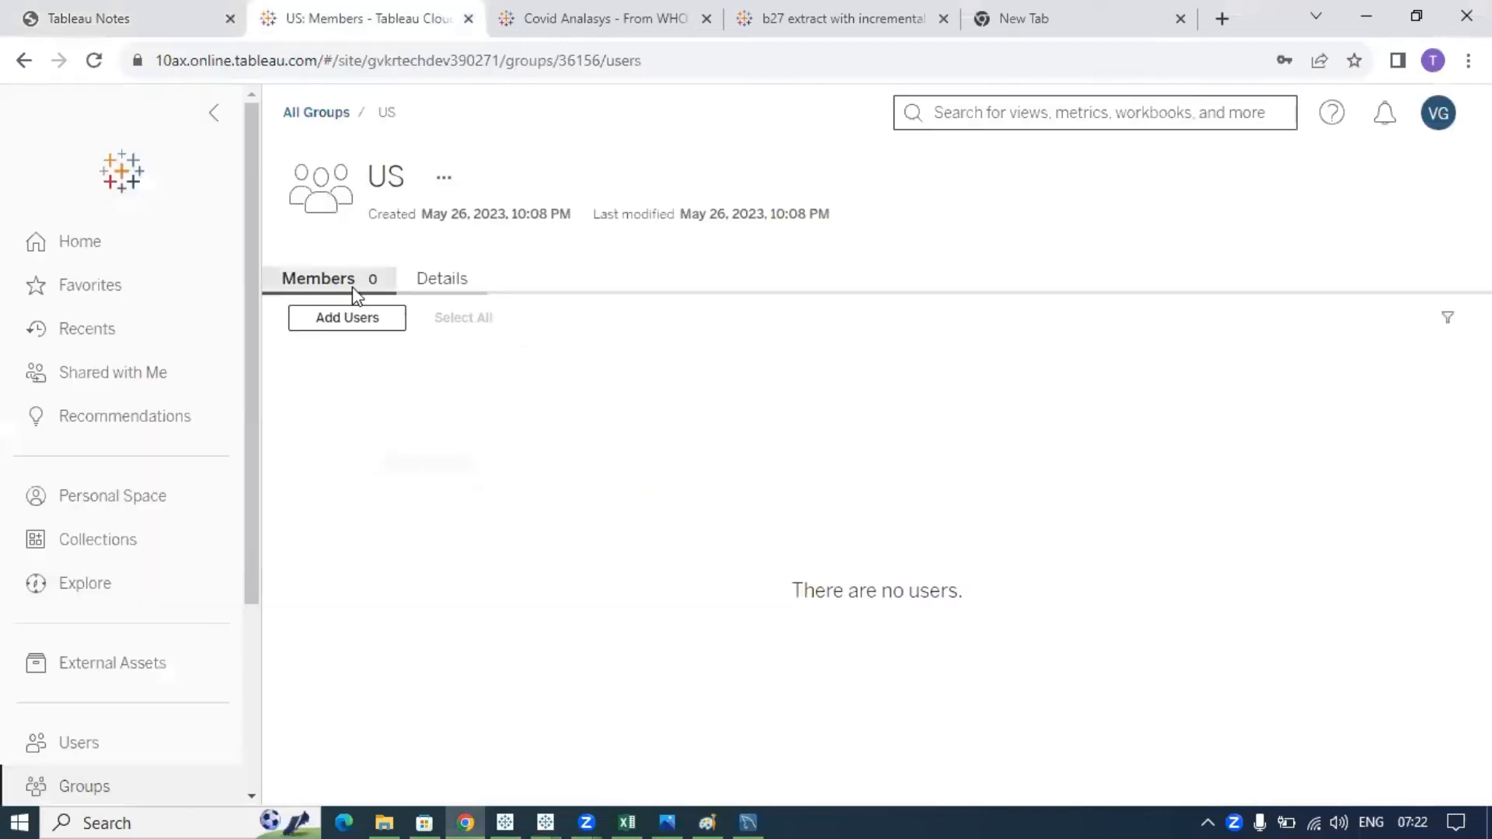
{"action": "left_click", "coordinate": [82, 746]}
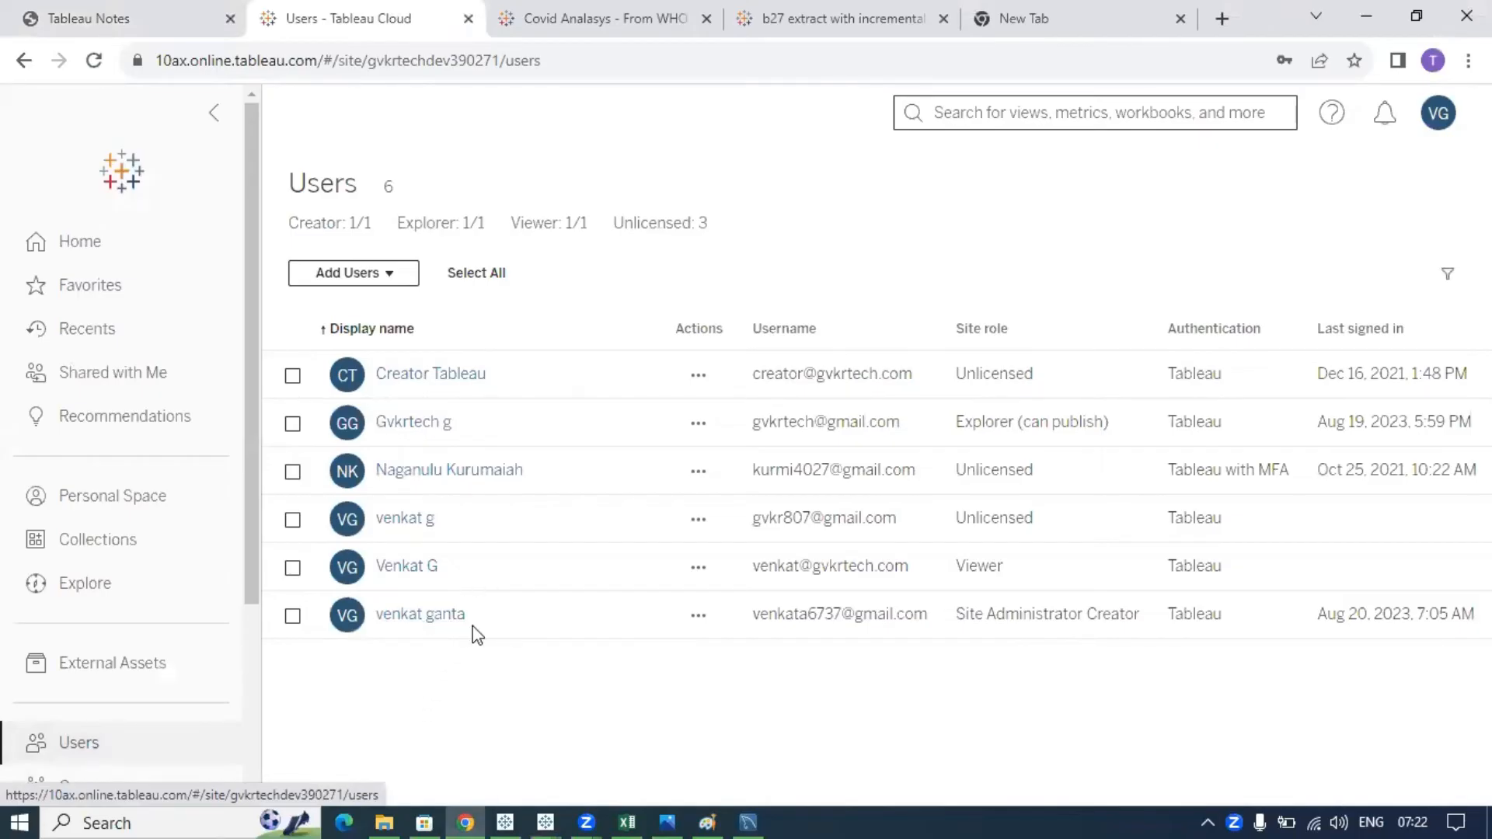
- Annotate the users' display names and e-mail usernames for the audience, then clear the drawings
{"action": "left_click_drag", "start_coordinate": [475, 633], "coordinate": [366, 623]}
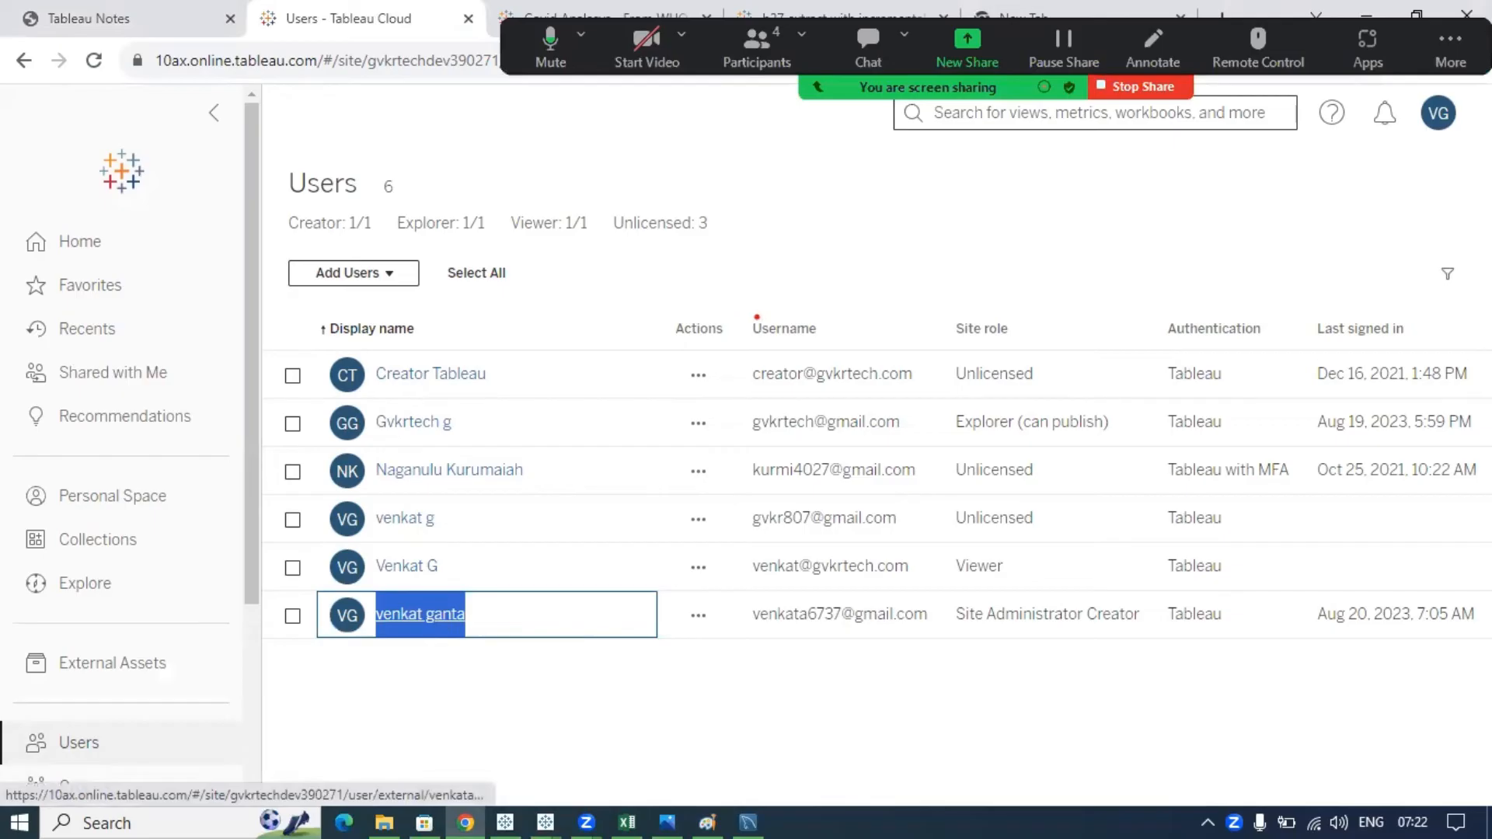
{"action": "mouse_move", "coordinate": [739, 315]}
{"action": "left_mouse_down"}
{"action": "mouse_move", "coordinate": [894, 352]}
{"action": "mouse_move", "coordinate": [755, 302]}
{"action": "mouse_move", "coordinate": [706, 303]}
{"action": "left_mouse_up"}
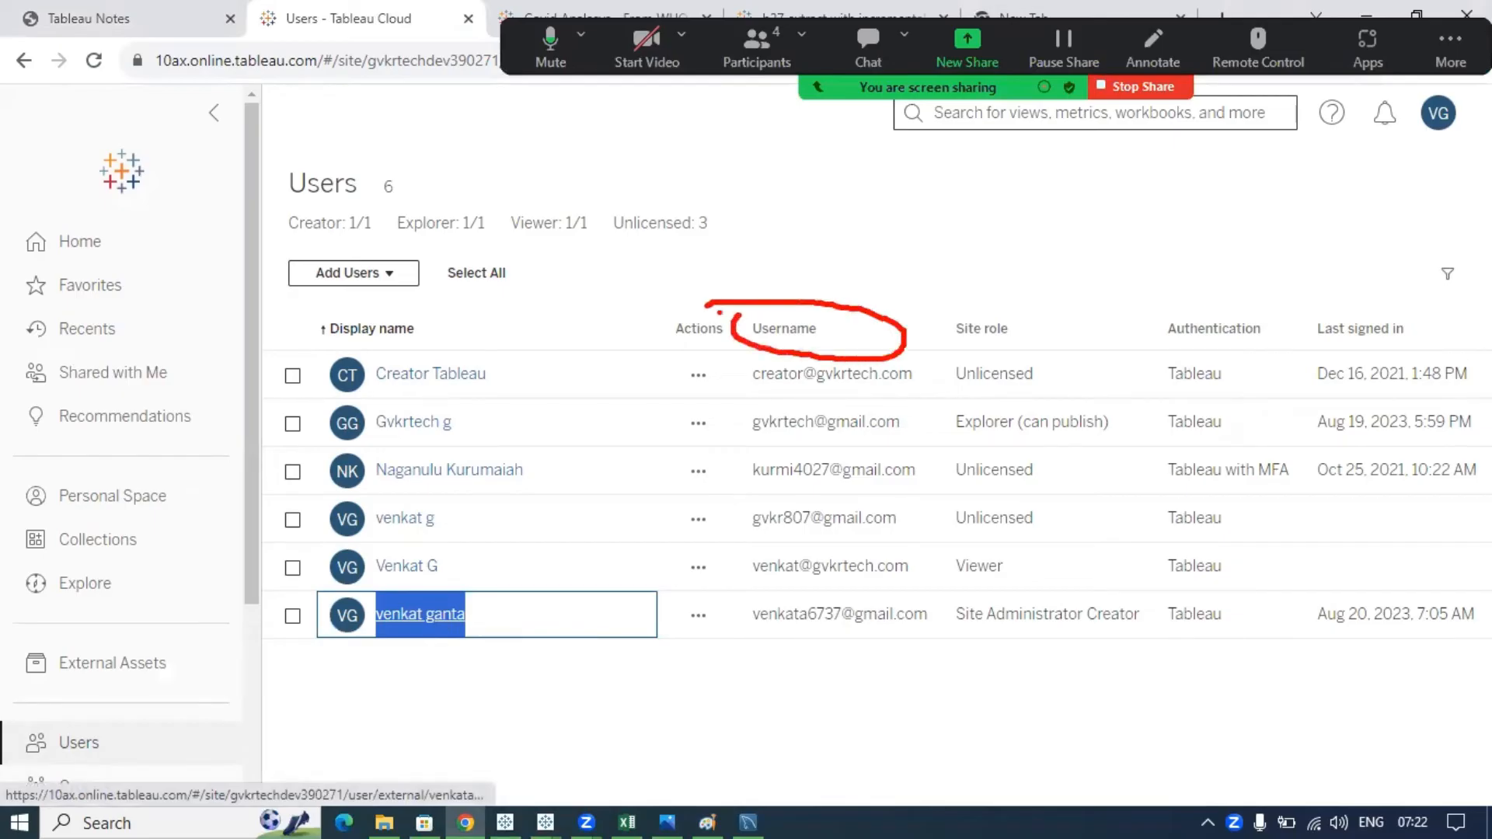
{"action": "mouse_move", "coordinate": [750, 370]}
{"action": "left_mouse_down"}
{"action": "mouse_move", "coordinate": [765, 658]}
{"action": "mouse_move", "coordinate": [950, 619]}
{"action": "mouse_move", "coordinate": [905, 330]}
{"action": "mouse_move", "coordinate": [758, 374]}
{"action": "left_mouse_up"}
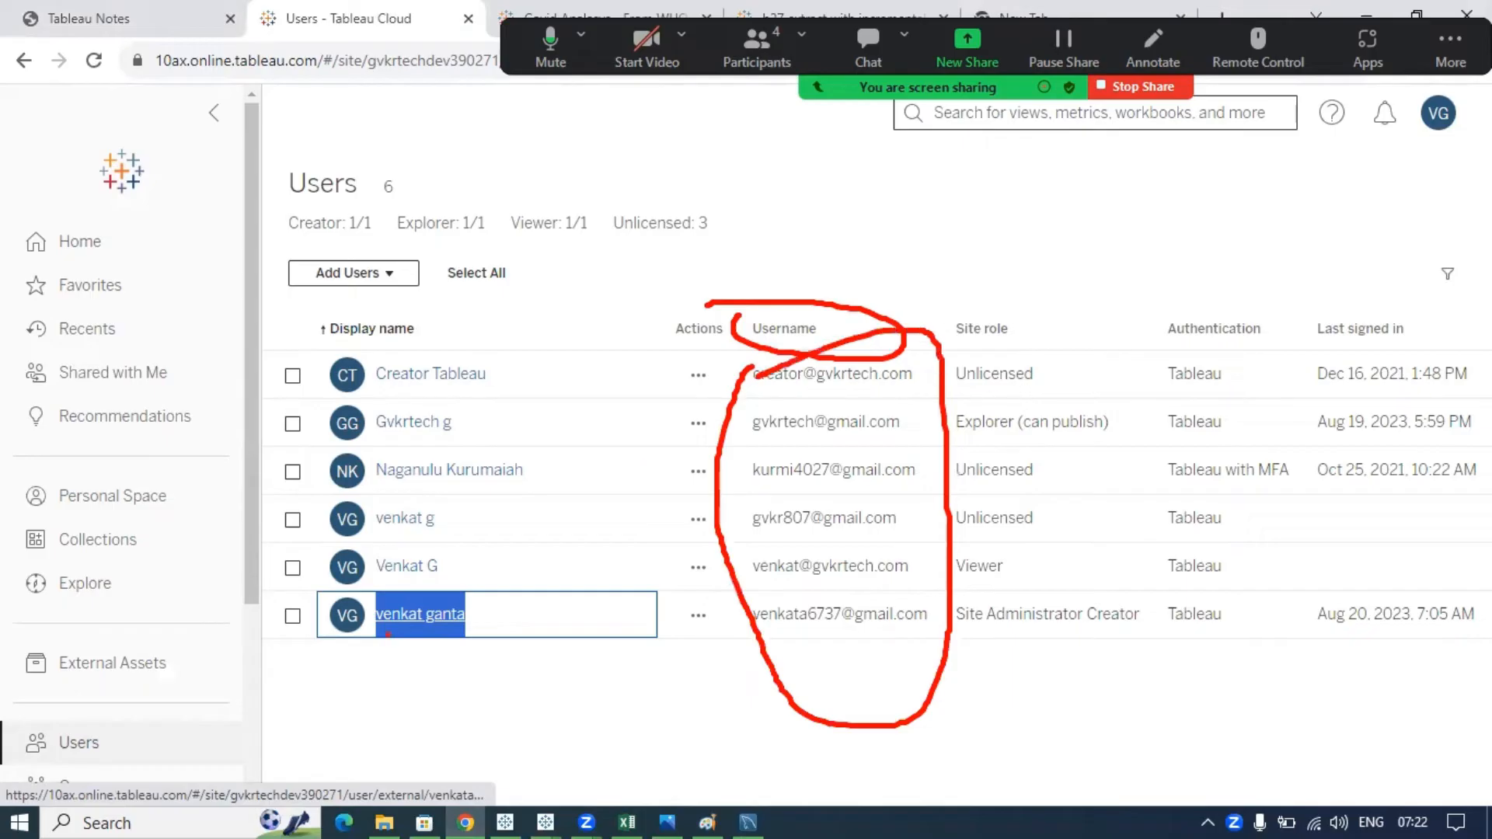
{"action": "mouse_move", "coordinate": [328, 285]}
{"action": "left_mouse_down"}
{"action": "mouse_move", "coordinate": [448, 378]}
{"action": "mouse_move", "coordinate": [315, 293]}
{"action": "mouse_move", "coordinate": [273, 290]}
{"action": "left_mouse_up"}
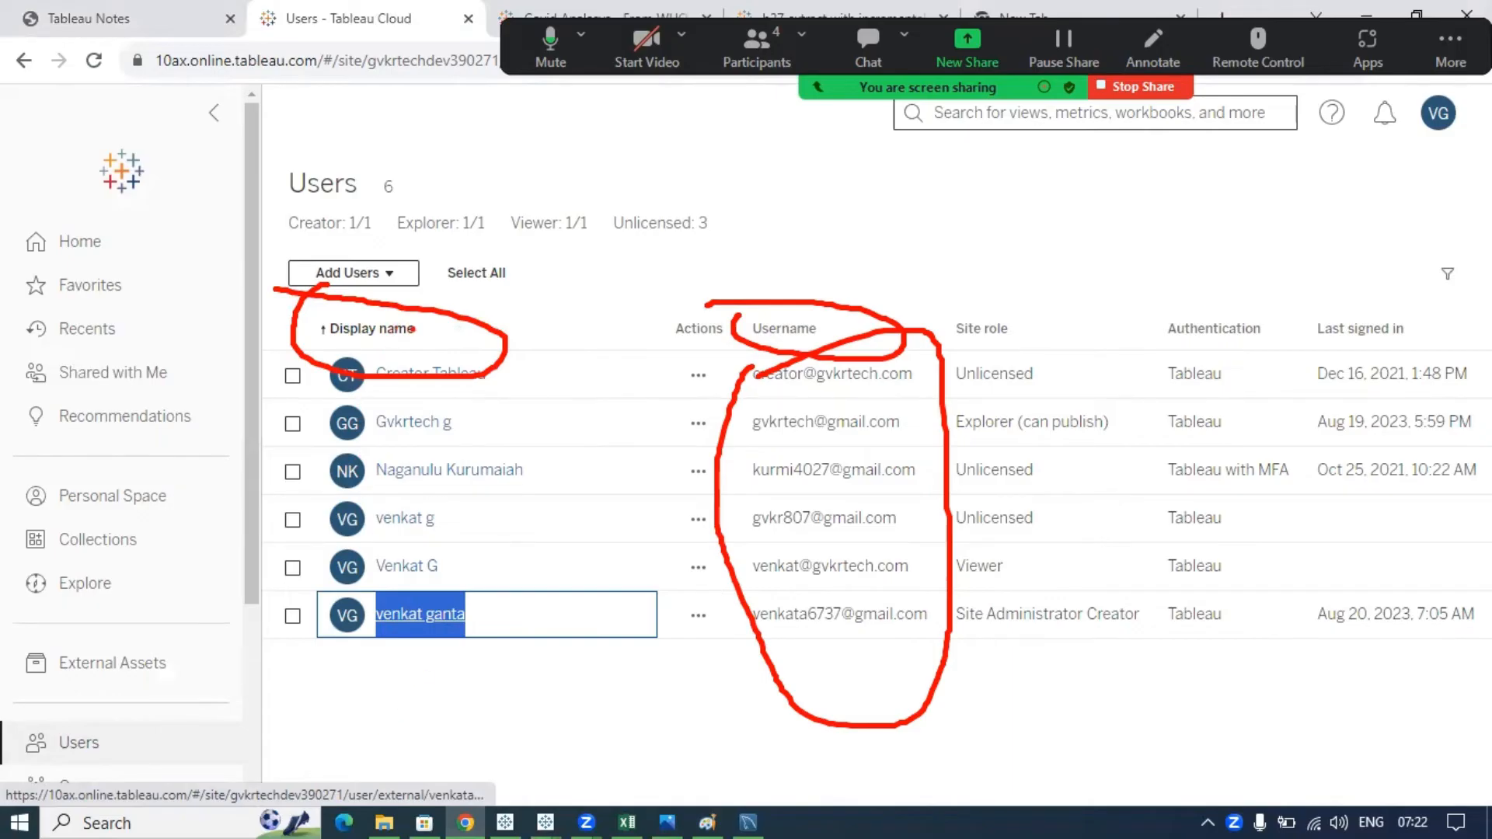
{"action": "left_click_drag", "start_coordinate": [413, 328], "coordinate": [548, 271]}
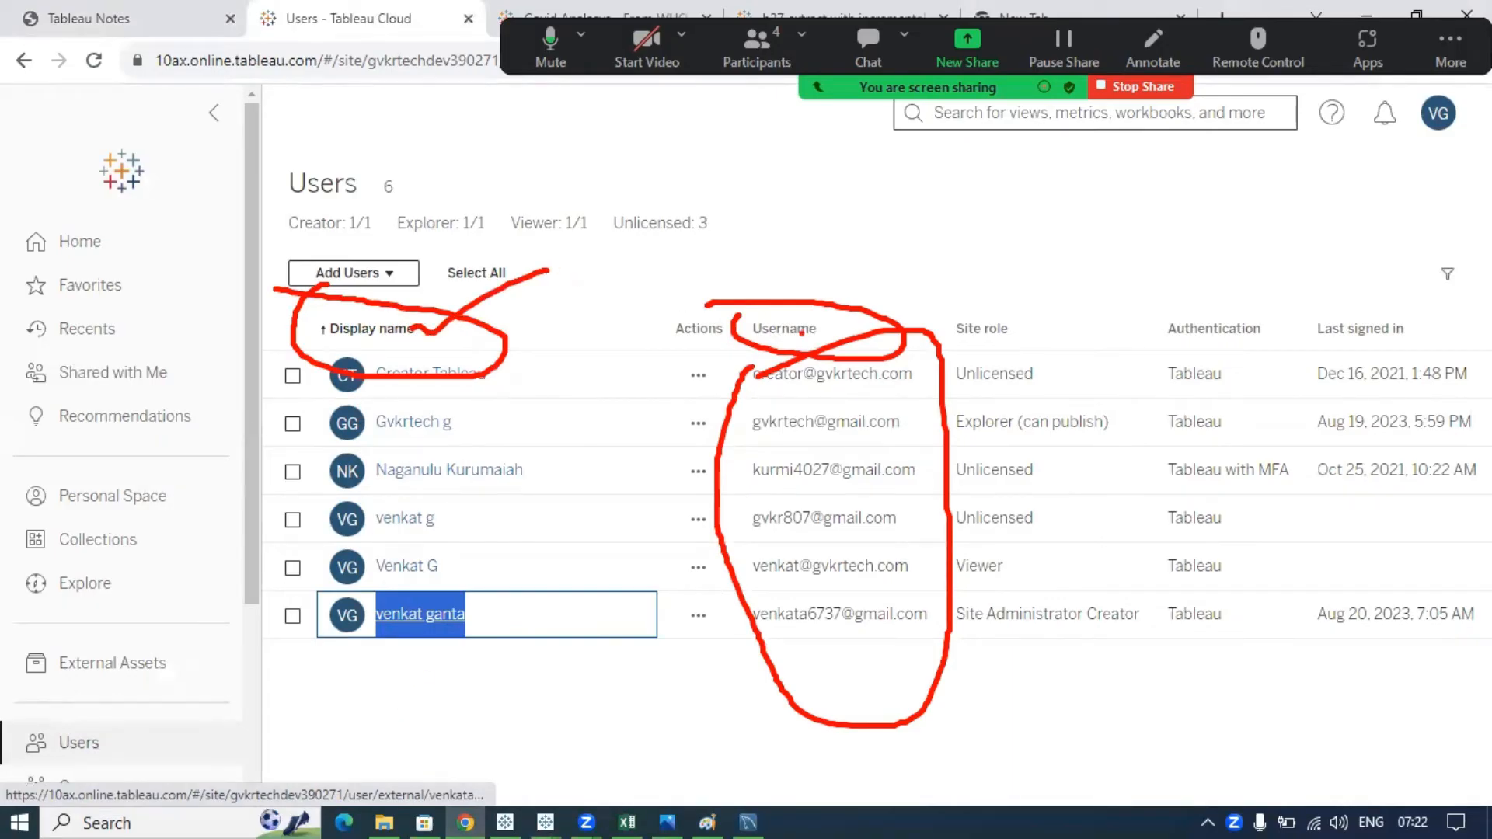
{"action": "mouse_move", "coordinate": [754, 580]}
{"action": "left_mouse_down"}
{"action": "mouse_move", "coordinate": [719, 606]}
{"action": "mouse_move", "coordinate": [963, 606]}
{"action": "mouse_move", "coordinate": [813, 592]}
{"action": "left_mouse_up"}
{"action": "mouse_move", "coordinate": [464, 418]}
{"action": "left_mouse_down"}
{"action": "mouse_move", "coordinate": [839, 437]}
{"action": "mouse_move", "coordinate": [813, 398]}
{"action": "mouse_move", "coordinate": [717, 426]}
{"action": "left_mouse_up"}
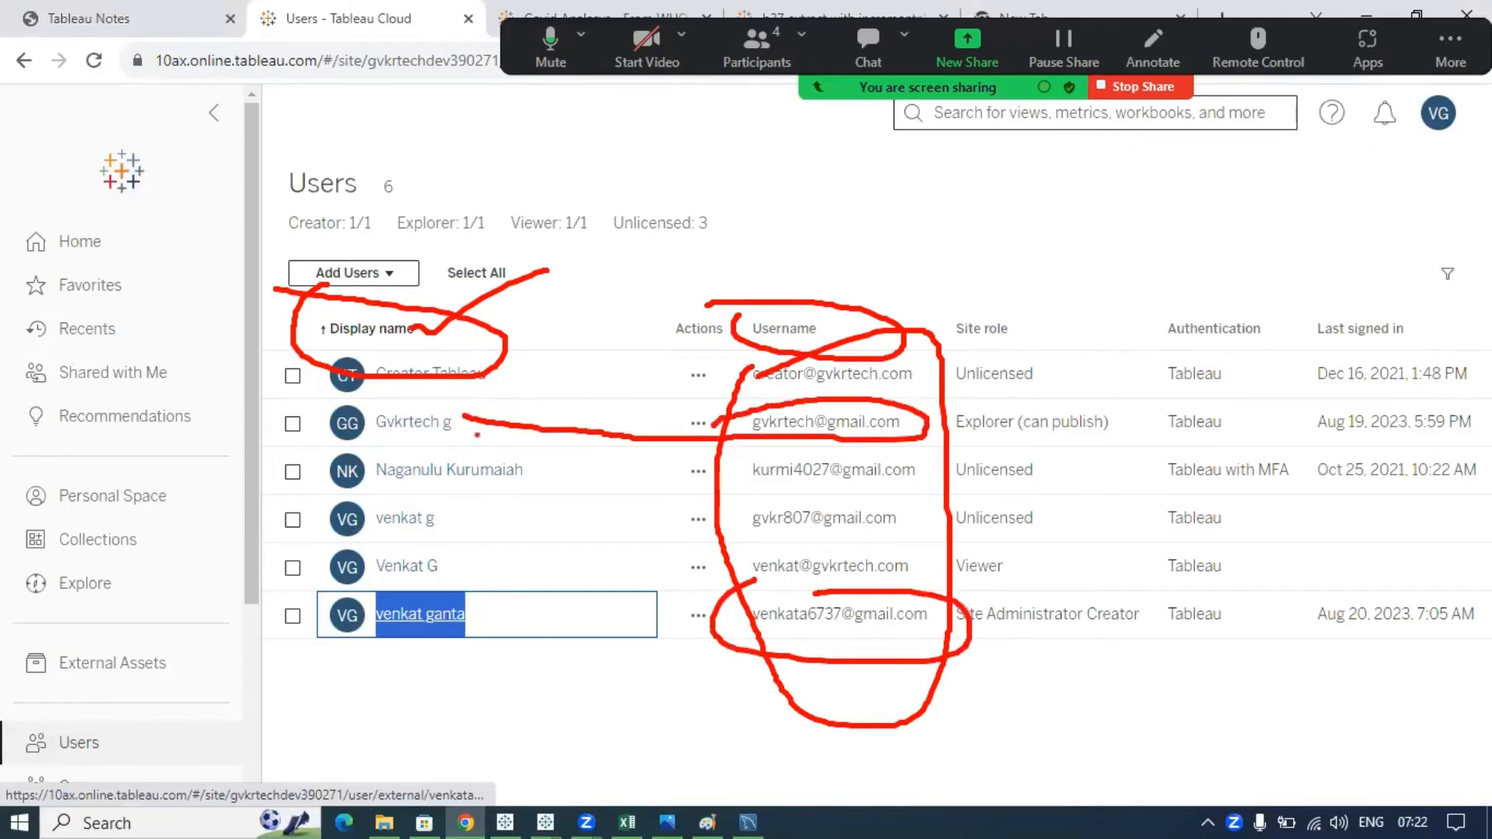
{"action": "mouse_move", "coordinate": [373, 416]}
{"action": "left_mouse_down"}
{"action": "mouse_move", "coordinate": [514, 445]}
{"action": "mouse_move", "coordinate": [367, 415]}
{"action": "left_mouse_up"}
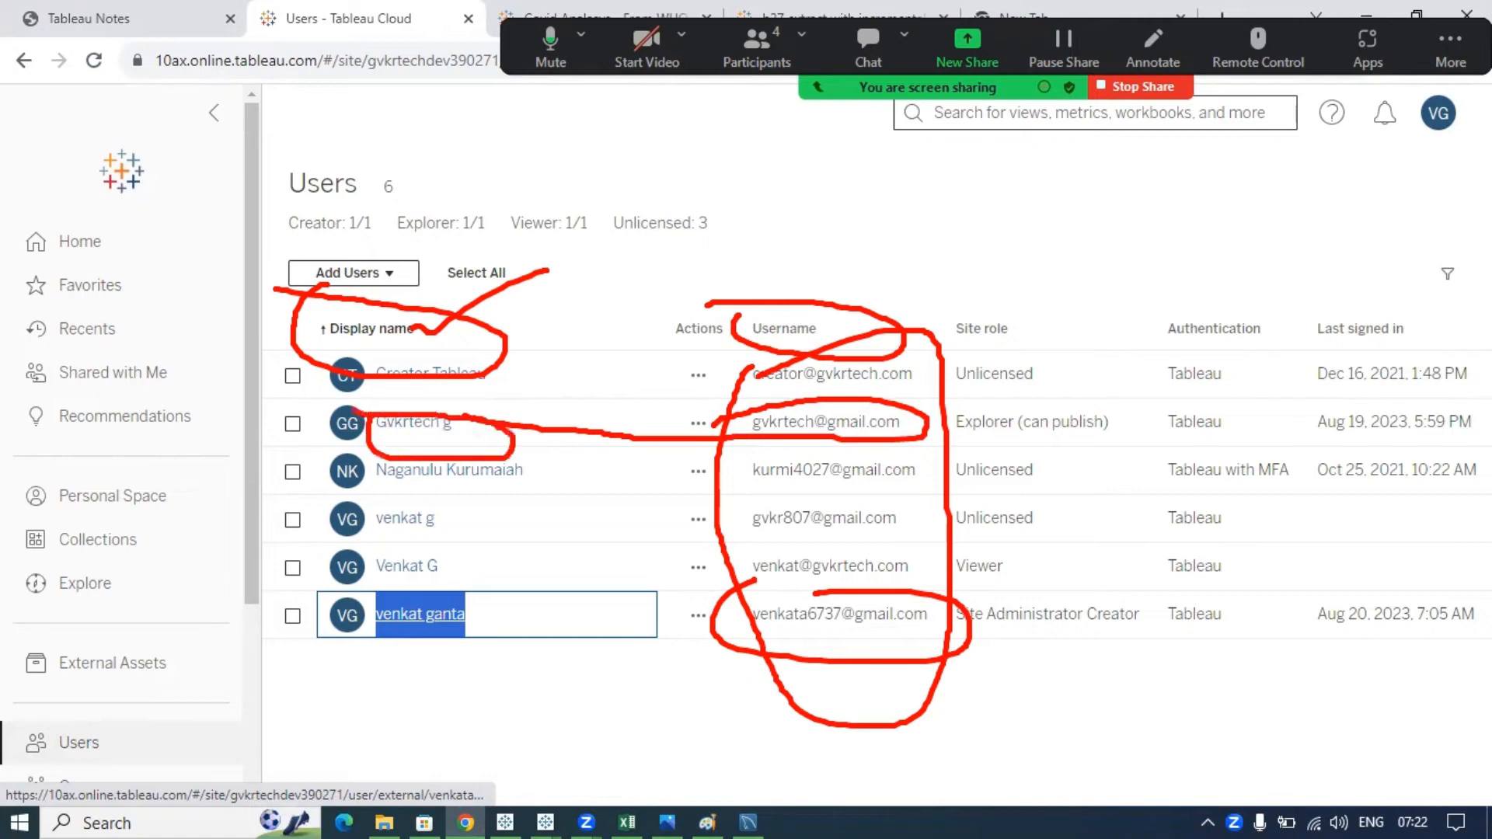
{"action": "mouse_move", "coordinate": [455, 527]}
{"action": "left_mouse_down"}
{"action": "mouse_move", "coordinate": [932, 542]}
{"action": "mouse_move", "coordinate": [727, 505]}
{"action": "mouse_move", "coordinate": [724, 532]}
{"action": "left_mouse_up"}
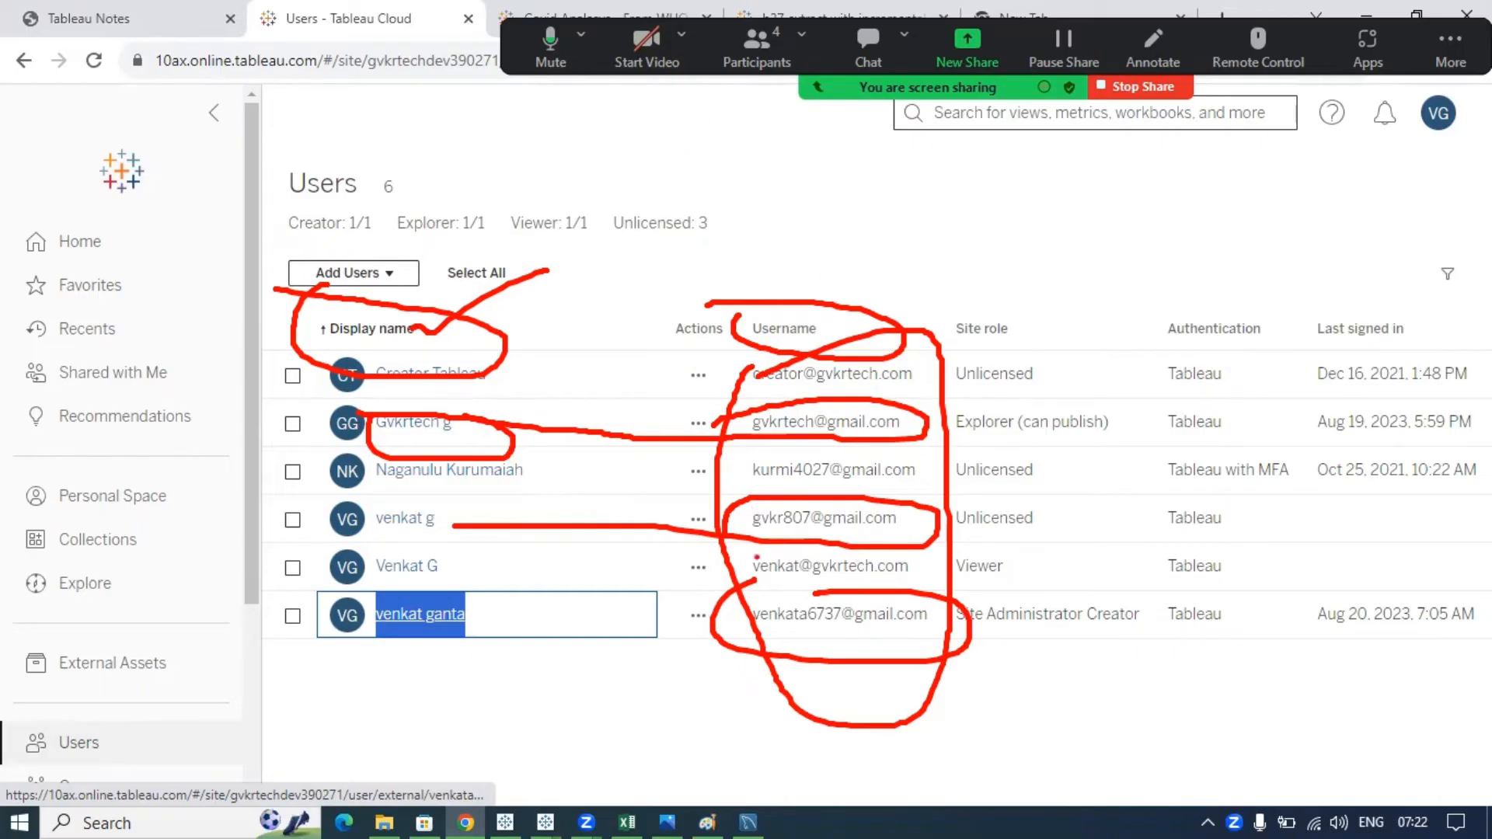
{"action": "mouse_move", "coordinate": [763, 513]}
{"action": "left_mouse_down"}
{"action": "mouse_move", "coordinate": [722, 536]}
{"action": "mouse_move", "coordinate": [867, 495]}
{"action": "mouse_move", "coordinate": [735, 502]}
{"action": "left_mouse_up"}
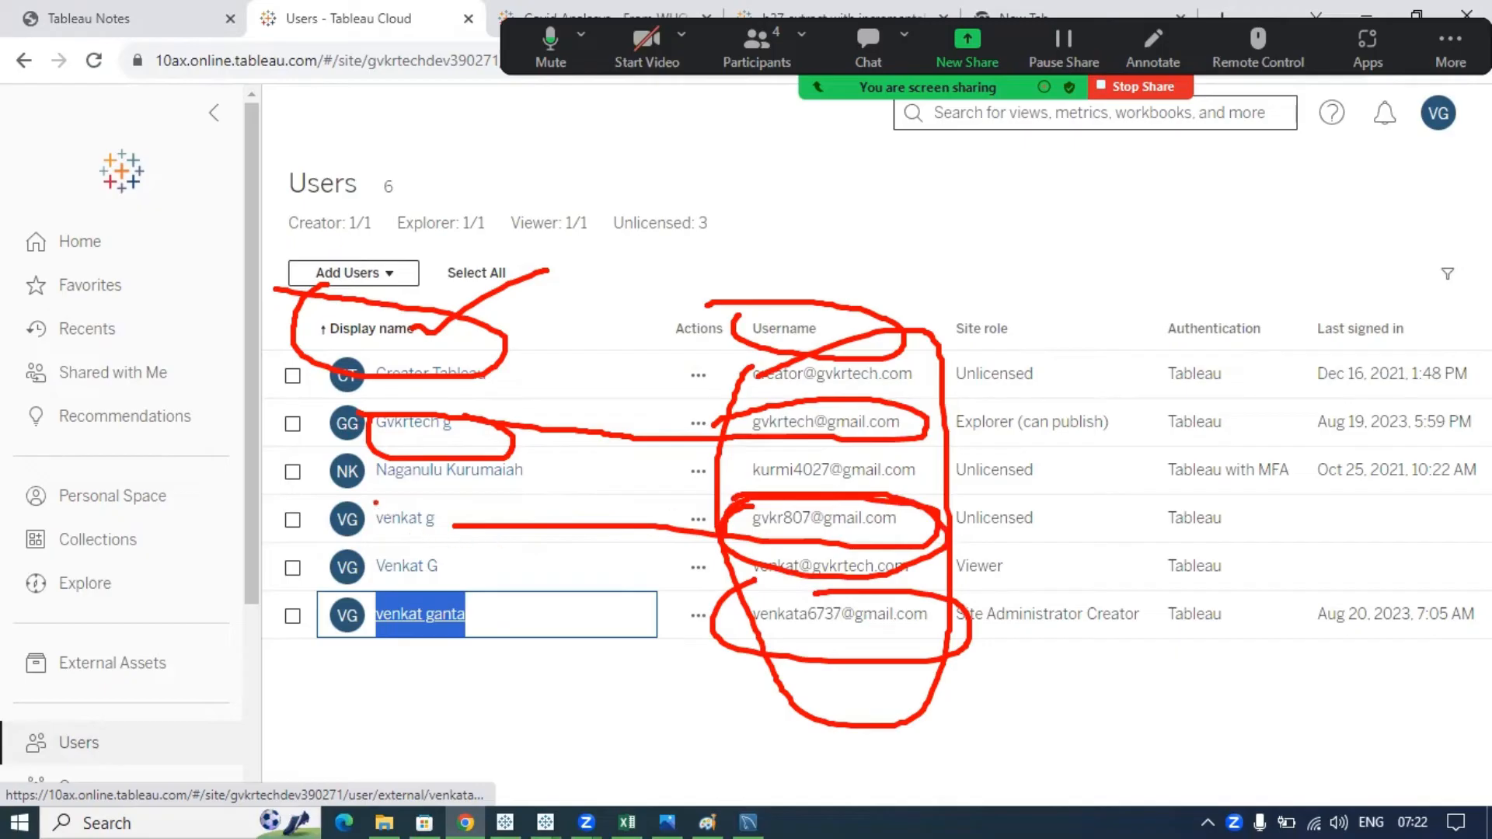
{"action": "mouse_move", "coordinate": [376, 502]}
{"action": "left_mouse_down"}
{"action": "mouse_move", "coordinate": [427, 563]}
{"action": "mouse_move", "coordinate": [412, 499]}
{"action": "mouse_move", "coordinate": [365, 505]}
{"action": "left_mouse_up"}
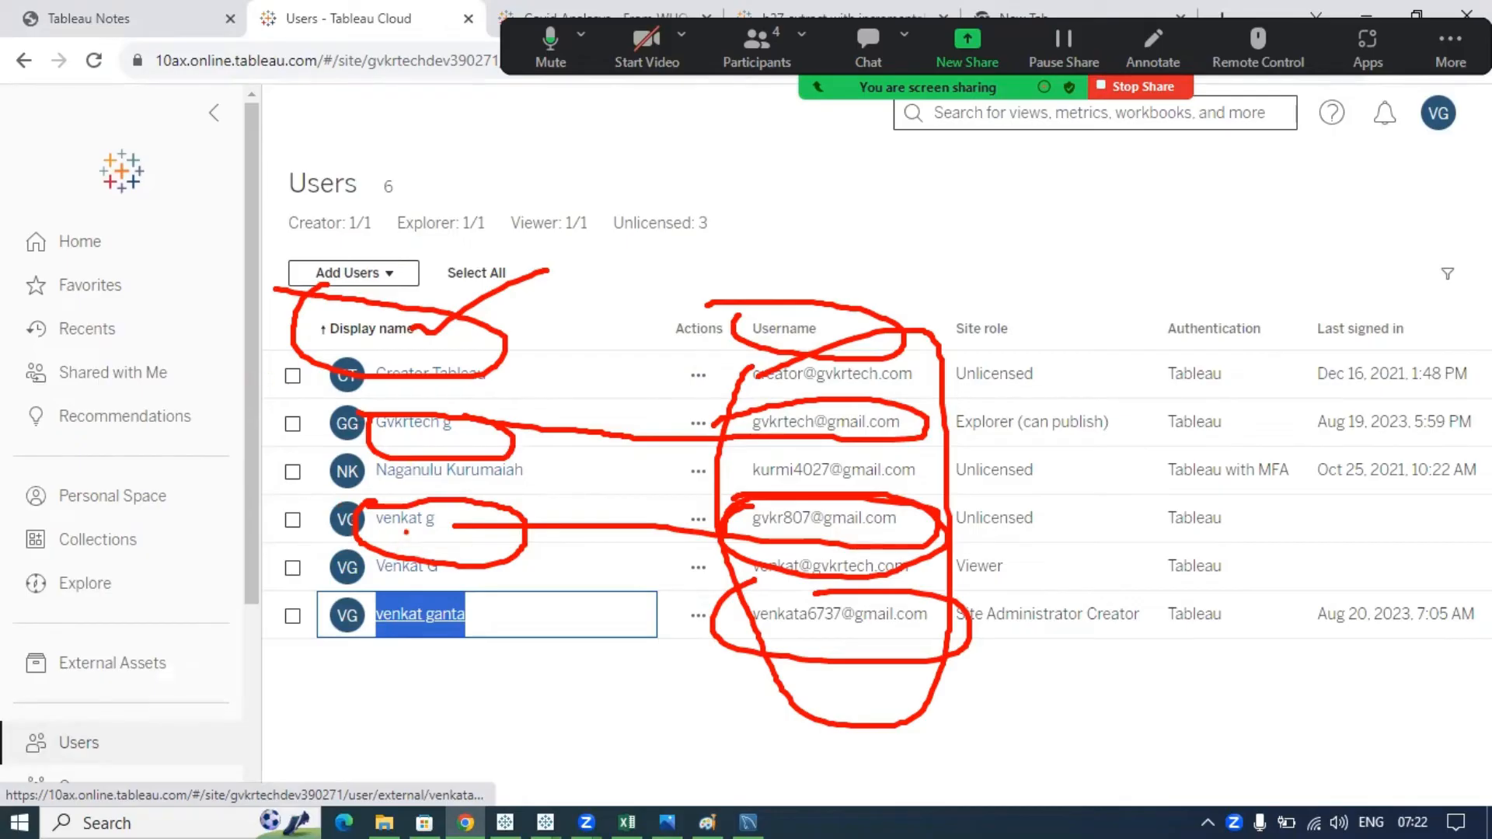
{"action": "mouse_move", "coordinate": [418, 511]}
{"action": "left_mouse_down"}
{"action": "mouse_move", "coordinate": [341, 548]}
{"action": "mouse_move", "coordinate": [469, 544]}
{"action": "mouse_move", "coordinate": [393, 515]}
{"action": "mouse_move", "coordinate": [548, 467]}
{"action": "left_mouse_up"}
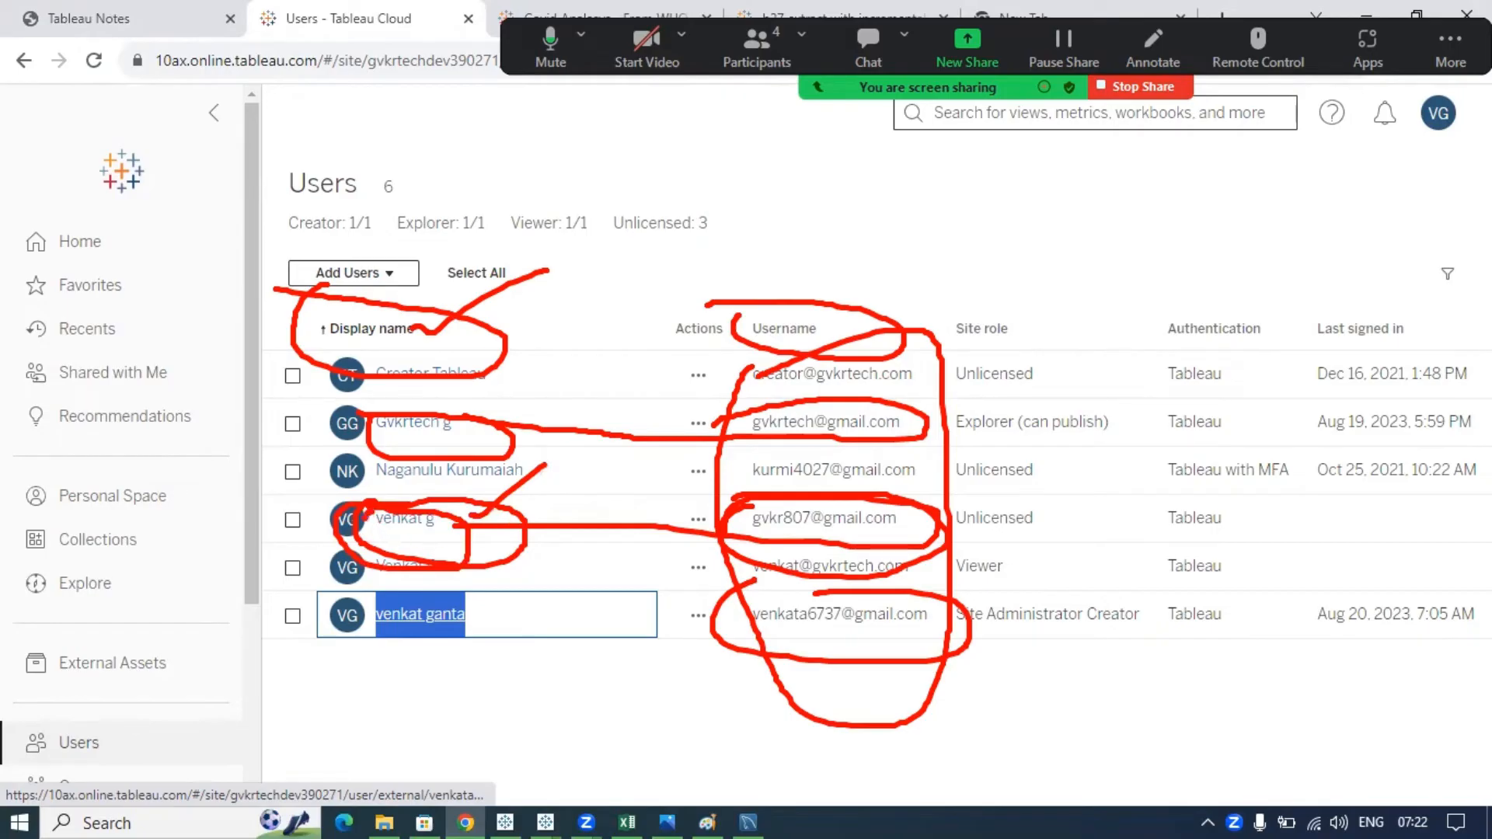
{"action": "mouse_move", "coordinate": [364, 518]}
{"action": "left_mouse_down"}
{"action": "mouse_move", "coordinate": [429, 562]}
{"action": "mouse_move", "coordinate": [420, 498]}
{"action": "mouse_move", "coordinate": [363, 498]}
{"action": "left_mouse_up"}
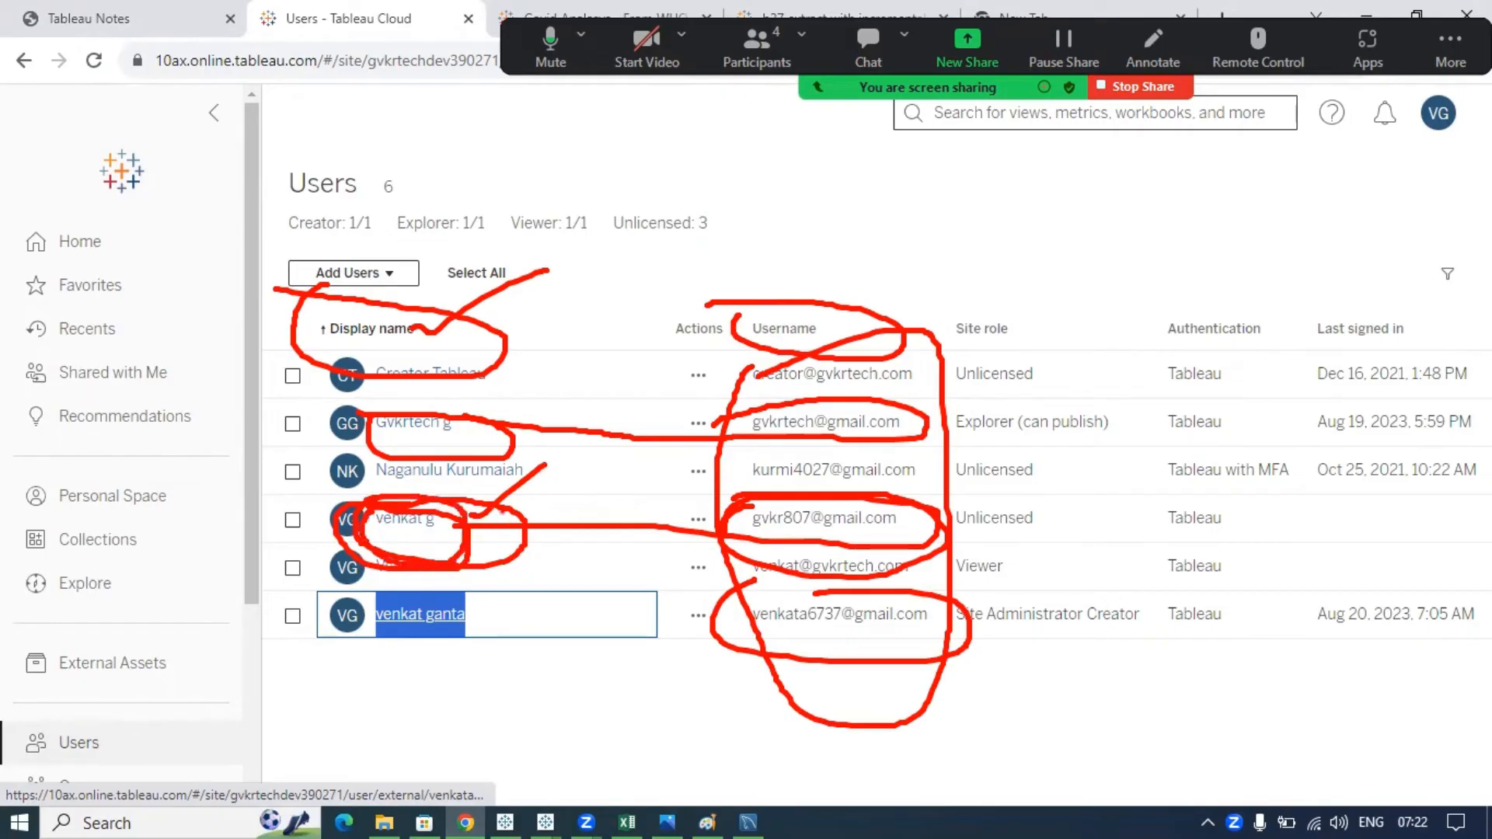
{"action": "mouse_move", "coordinate": [704, 513]}
{"action": "left_mouse_down"}
{"action": "mouse_move", "coordinate": [715, 537]}
{"action": "mouse_move", "coordinate": [954, 514]}
{"action": "mouse_move", "coordinate": [702, 492]}
{"action": "left_mouse_up"}
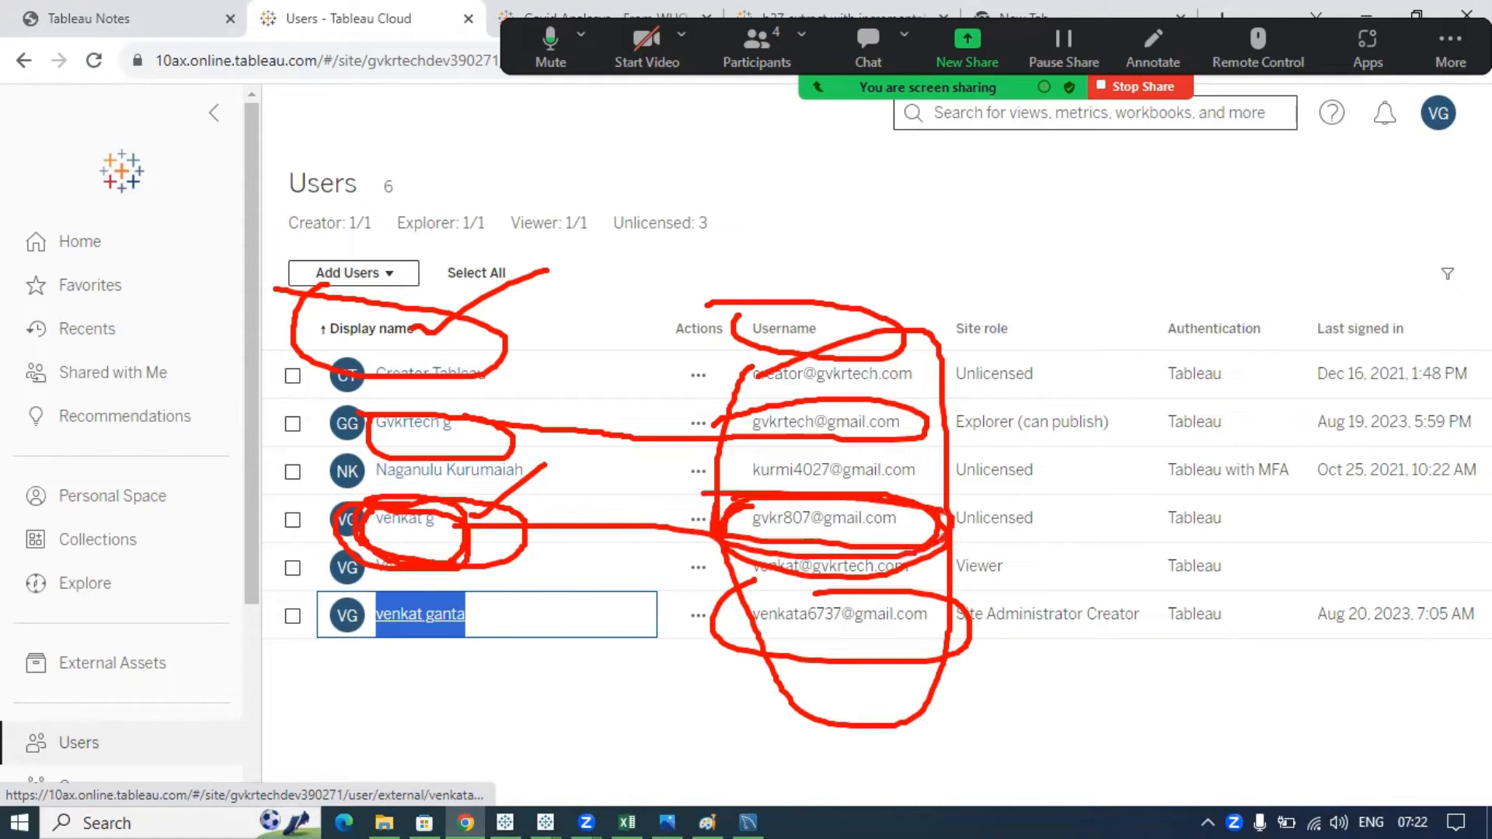
{"action": "key", "text": "alt+s"}
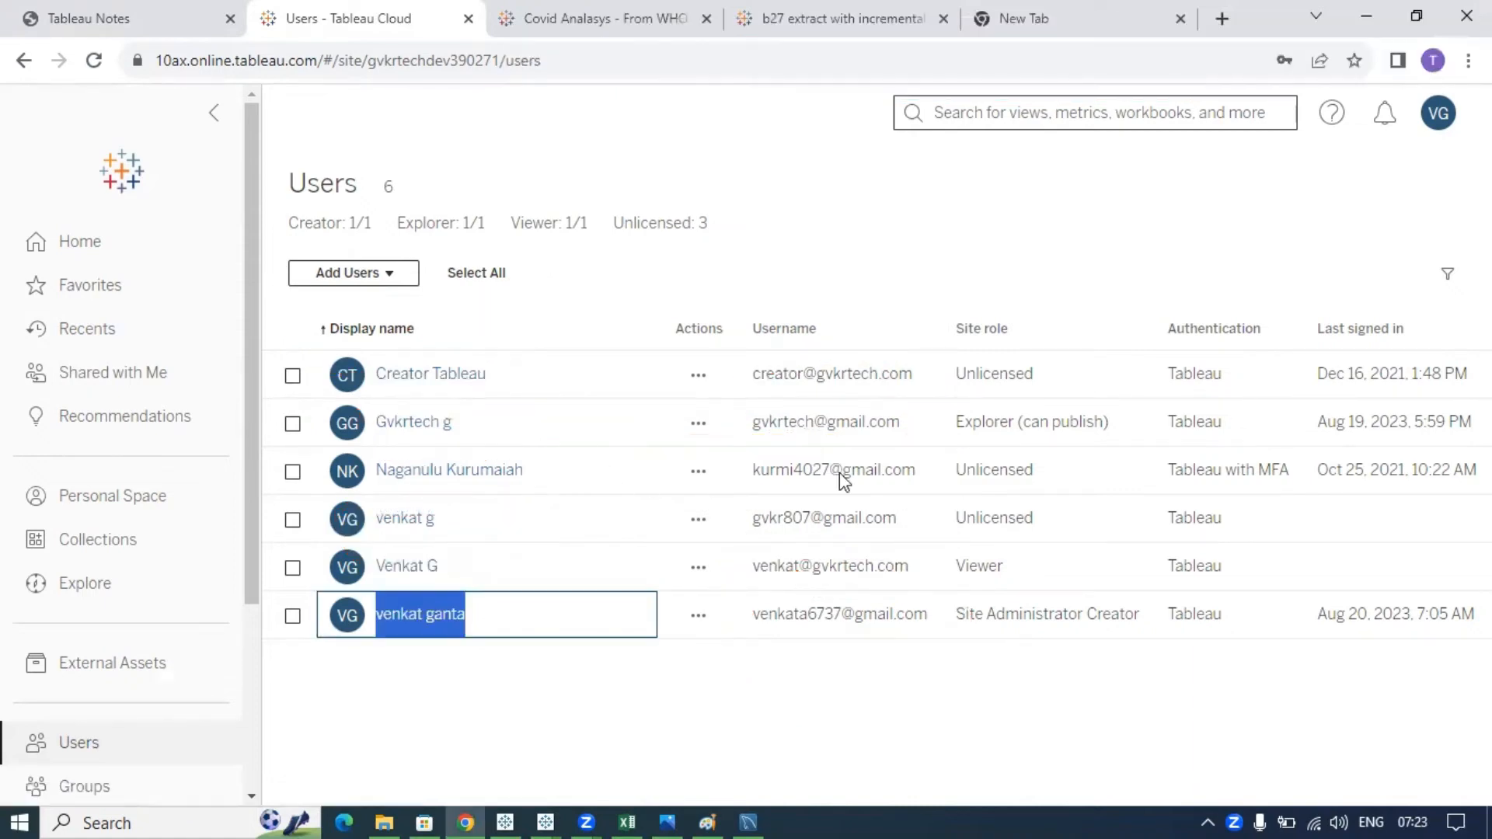
- Bring the Book3 workbook forward and annotate the shown username and the currently previewed user
{"action": "mouse_move", "coordinate": [545, 822]}
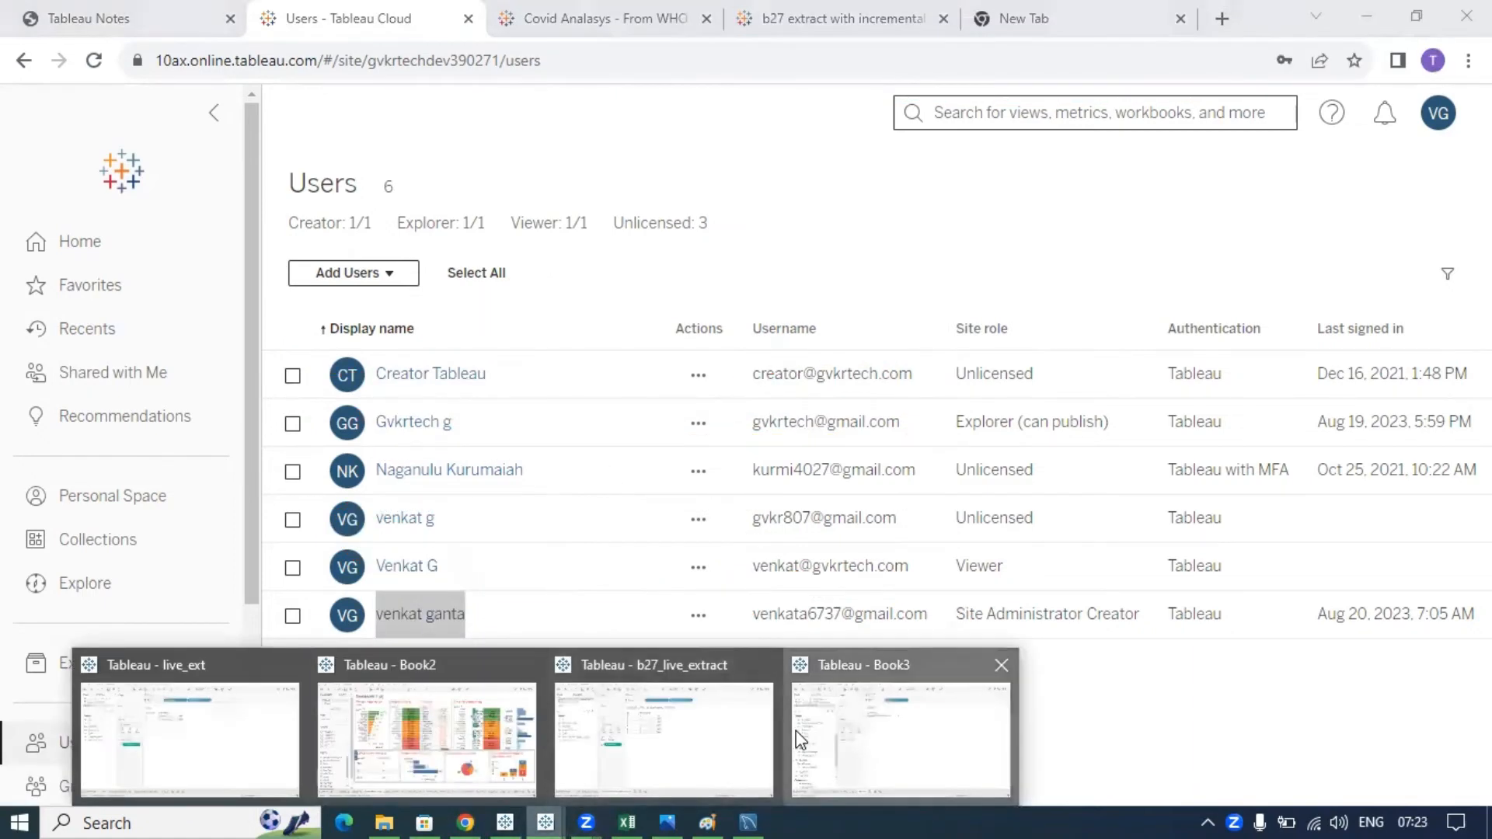
{"action": "left_click", "coordinate": [894, 730]}
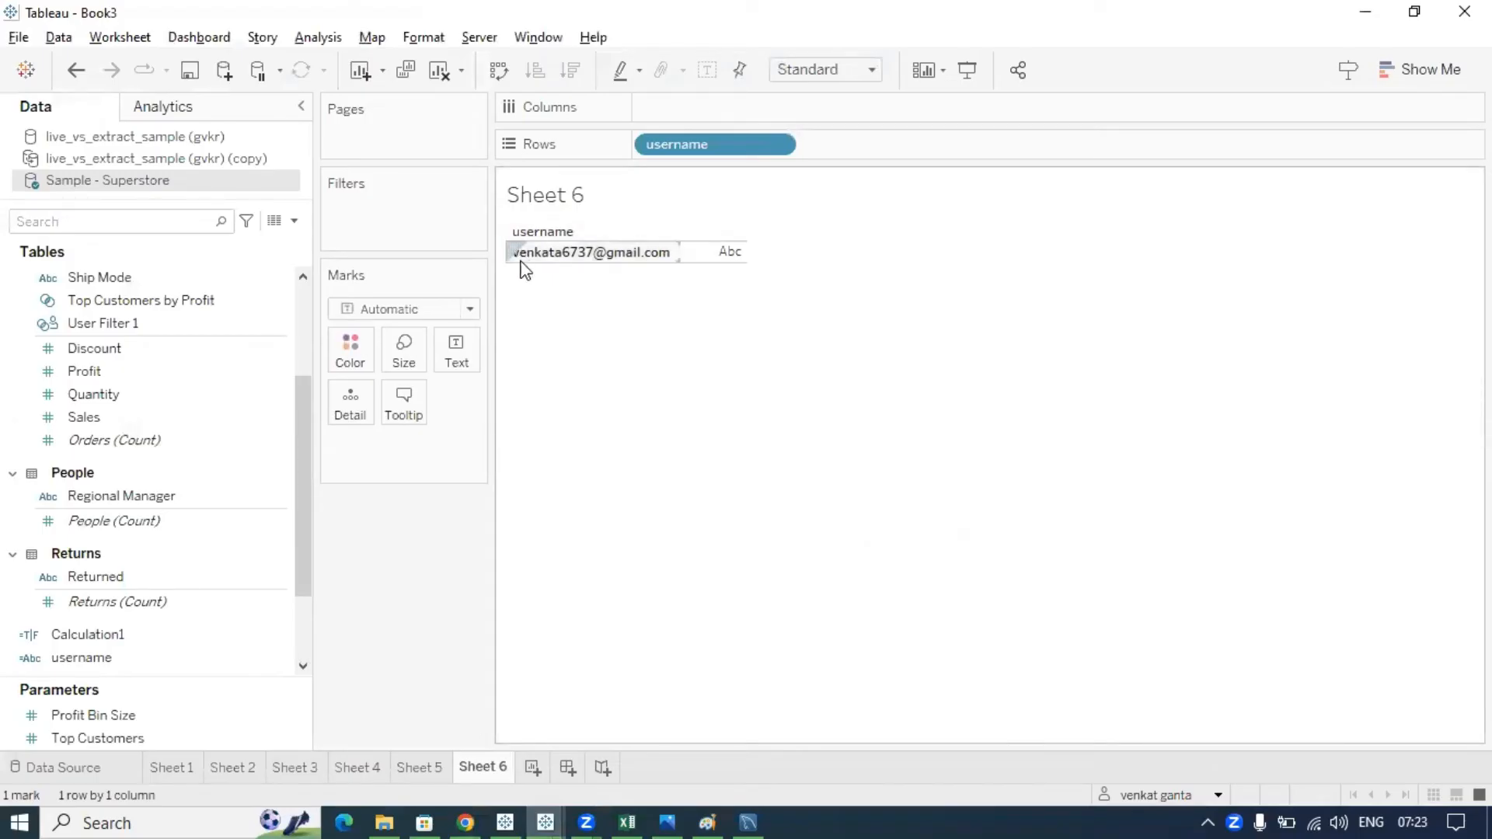
{"action": "mouse_move", "coordinate": [506, 233]}
{"action": "left_mouse_down"}
{"action": "mouse_move", "coordinate": [495, 281]}
{"action": "mouse_move", "coordinate": [628, 250]}
{"action": "mouse_move", "coordinate": [502, 245]}
{"action": "left_mouse_up"}
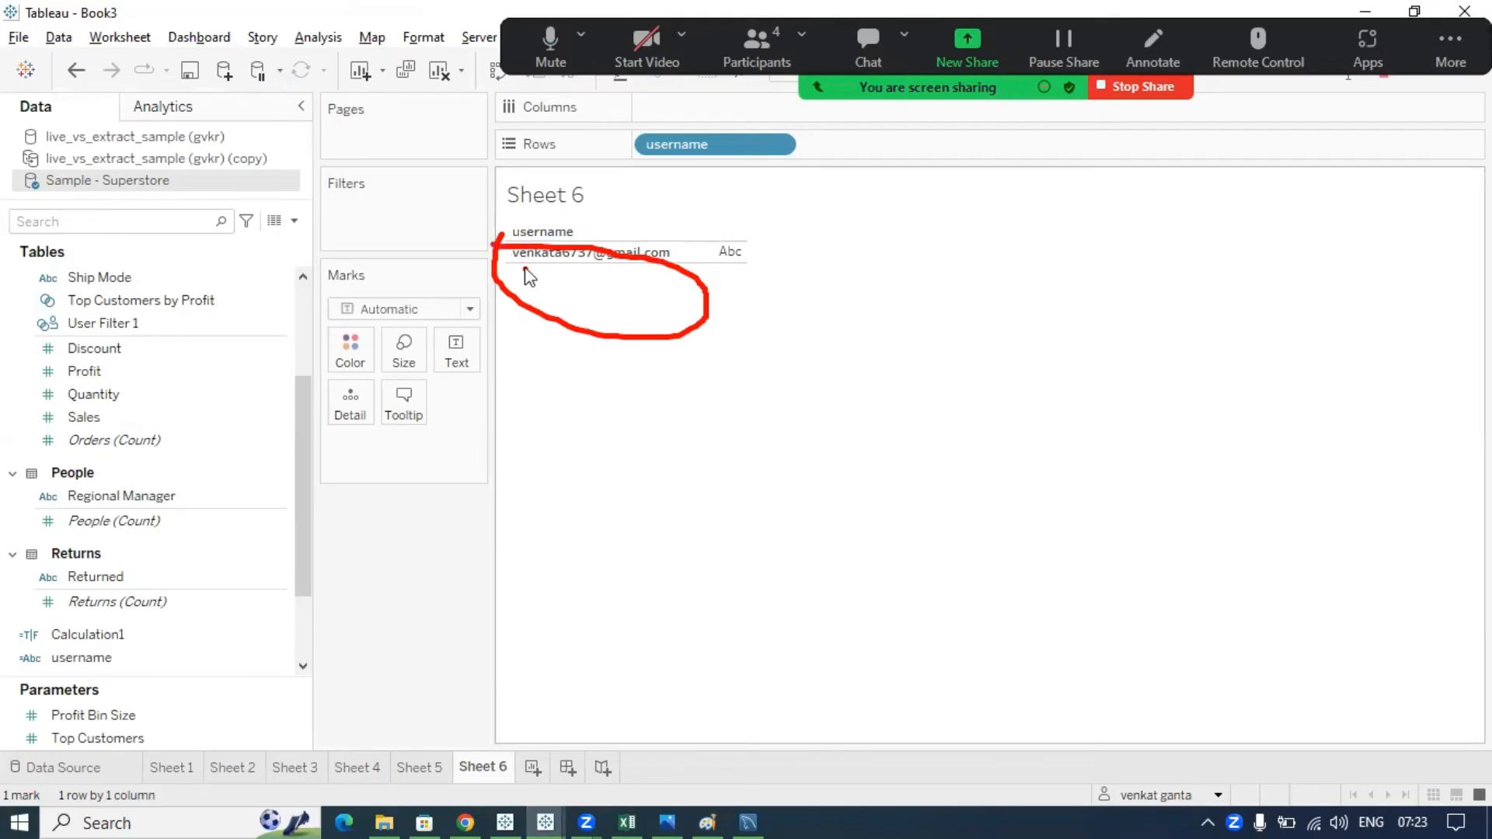
{"action": "key", "text": "Escape"}
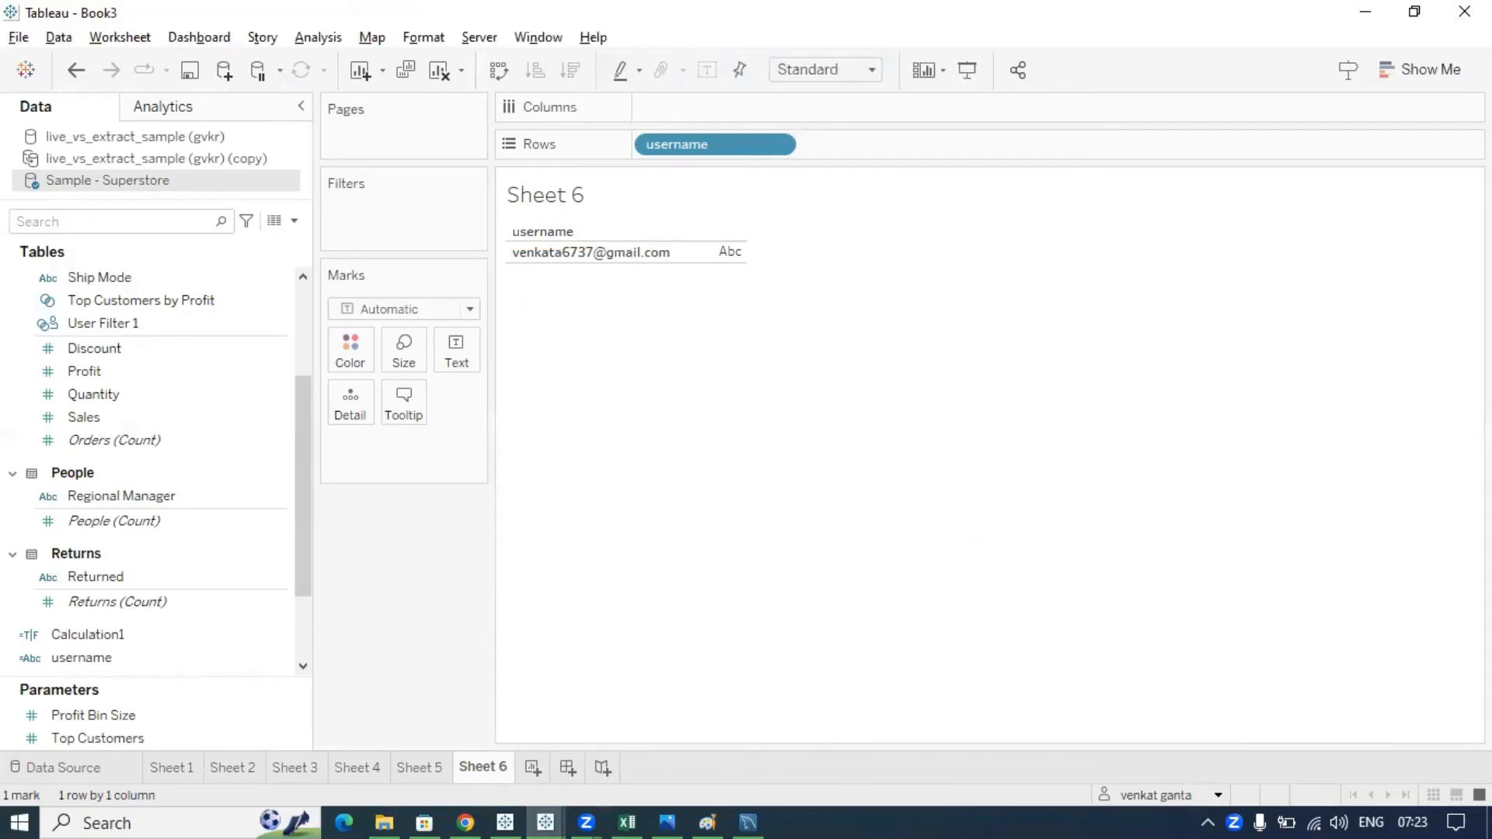
{"action": "mouse_move", "coordinate": [1153, 783]}
{"action": "left_mouse_down"}
{"action": "mouse_move", "coordinate": [1104, 783]}
{"action": "mouse_move", "coordinate": [1215, 801]}
{"action": "mouse_move", "coordinate": [1132, 787]}
{"action": "left_mouse_up"}
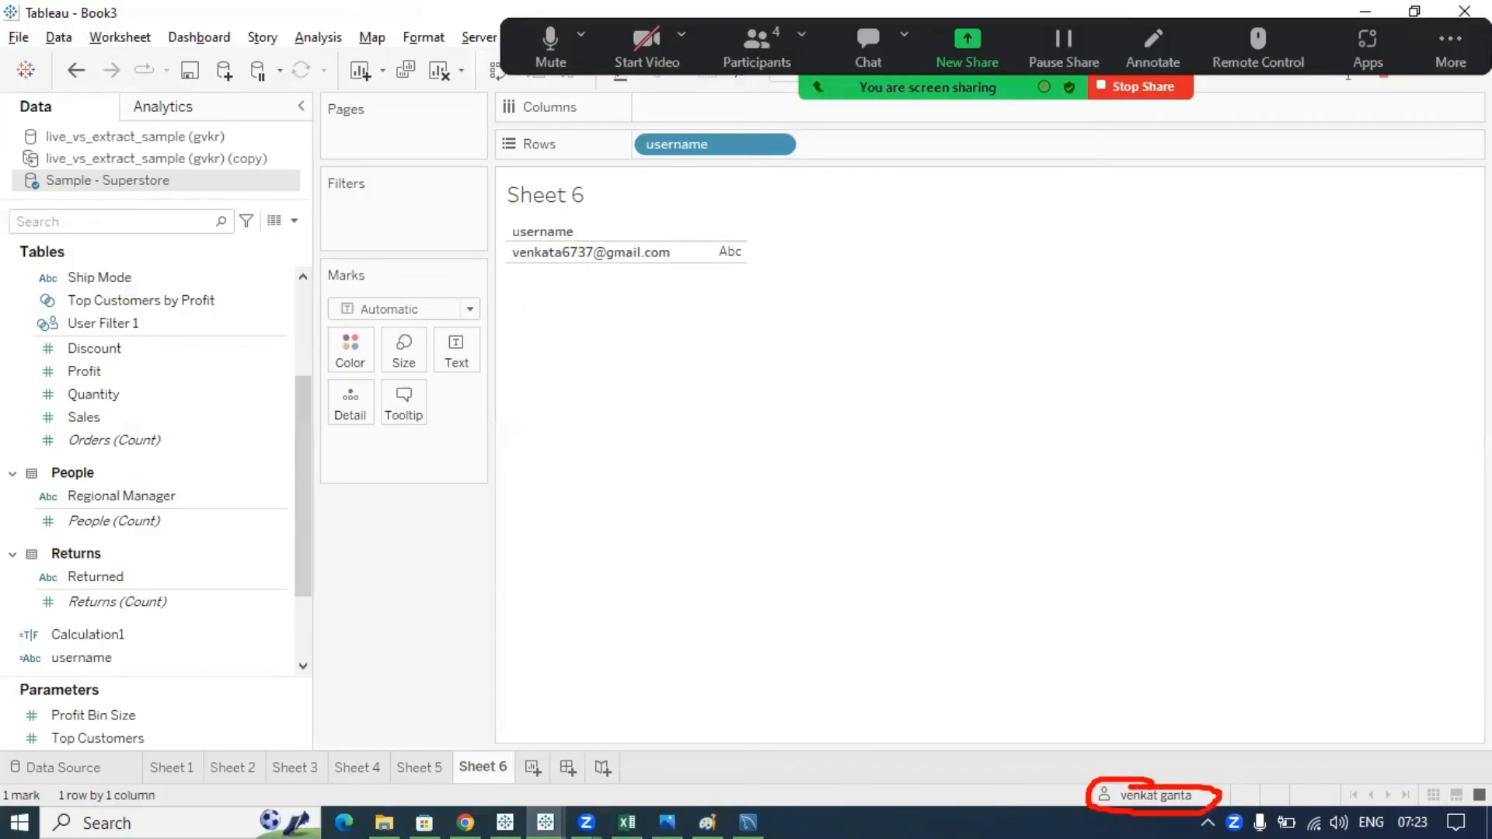
{"action": "left_click_drag", "start_coordinate": [1182, 739], "coordinate": [1153, 783]}
- Preview the workbook as a different site user and circle the newly shown username
{"action": "left_click", "coordinate": [1217, 794]}
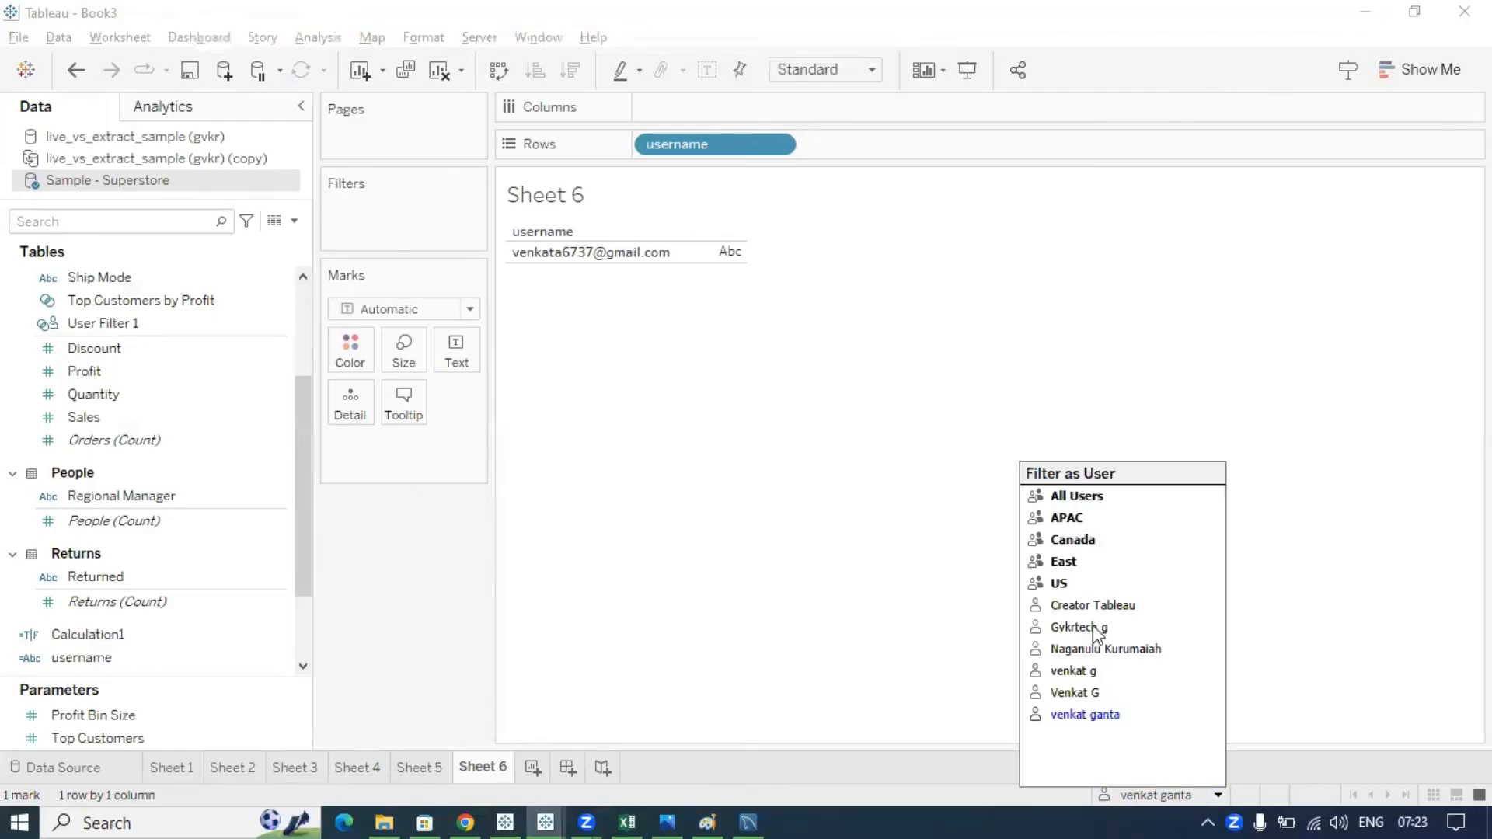
{"action": "left_click", "coordinate": [1075, 672]}
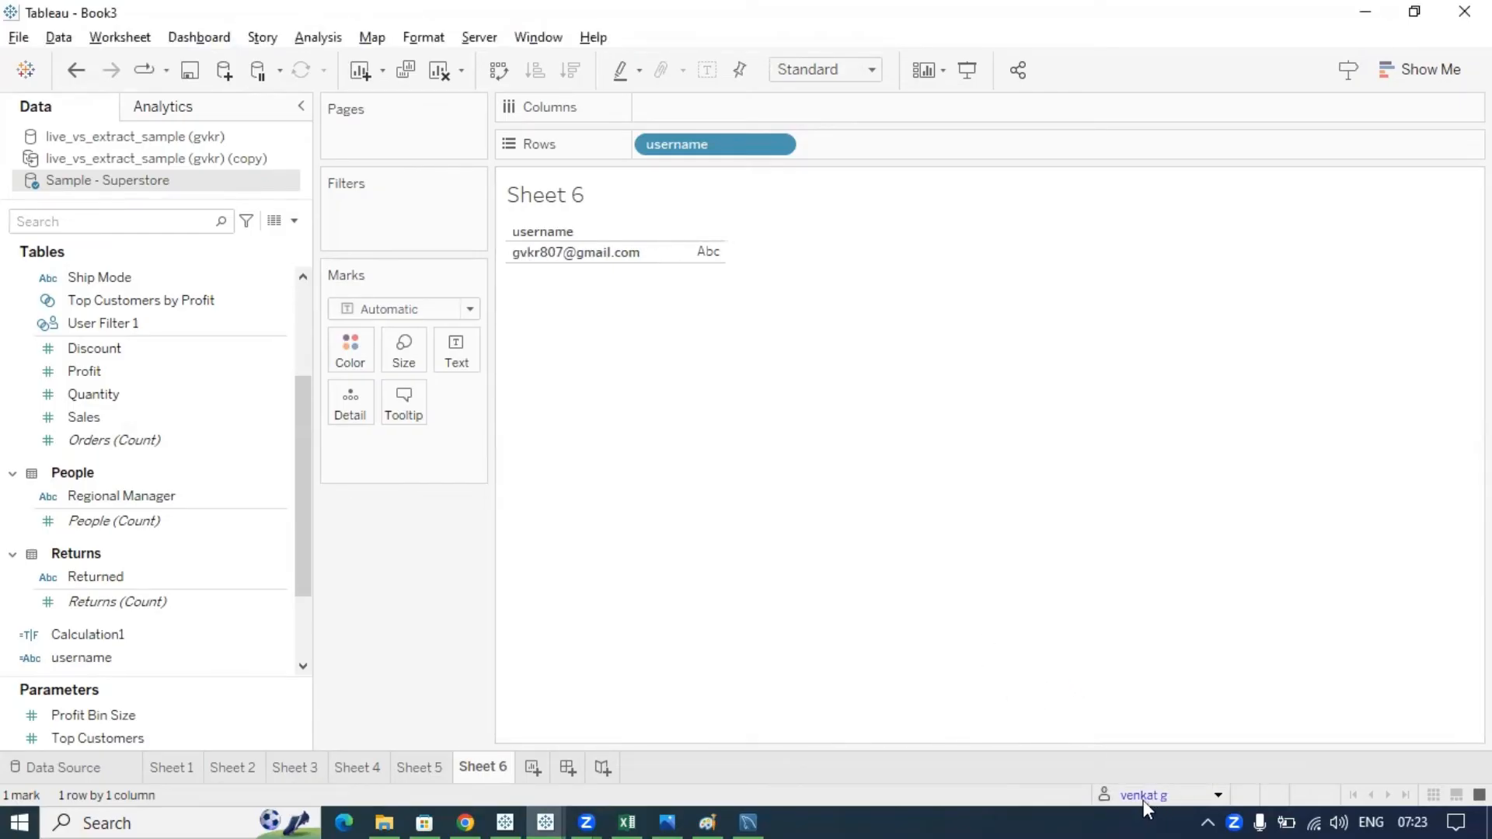
{"action": "key", "text": "ctrl+2"}
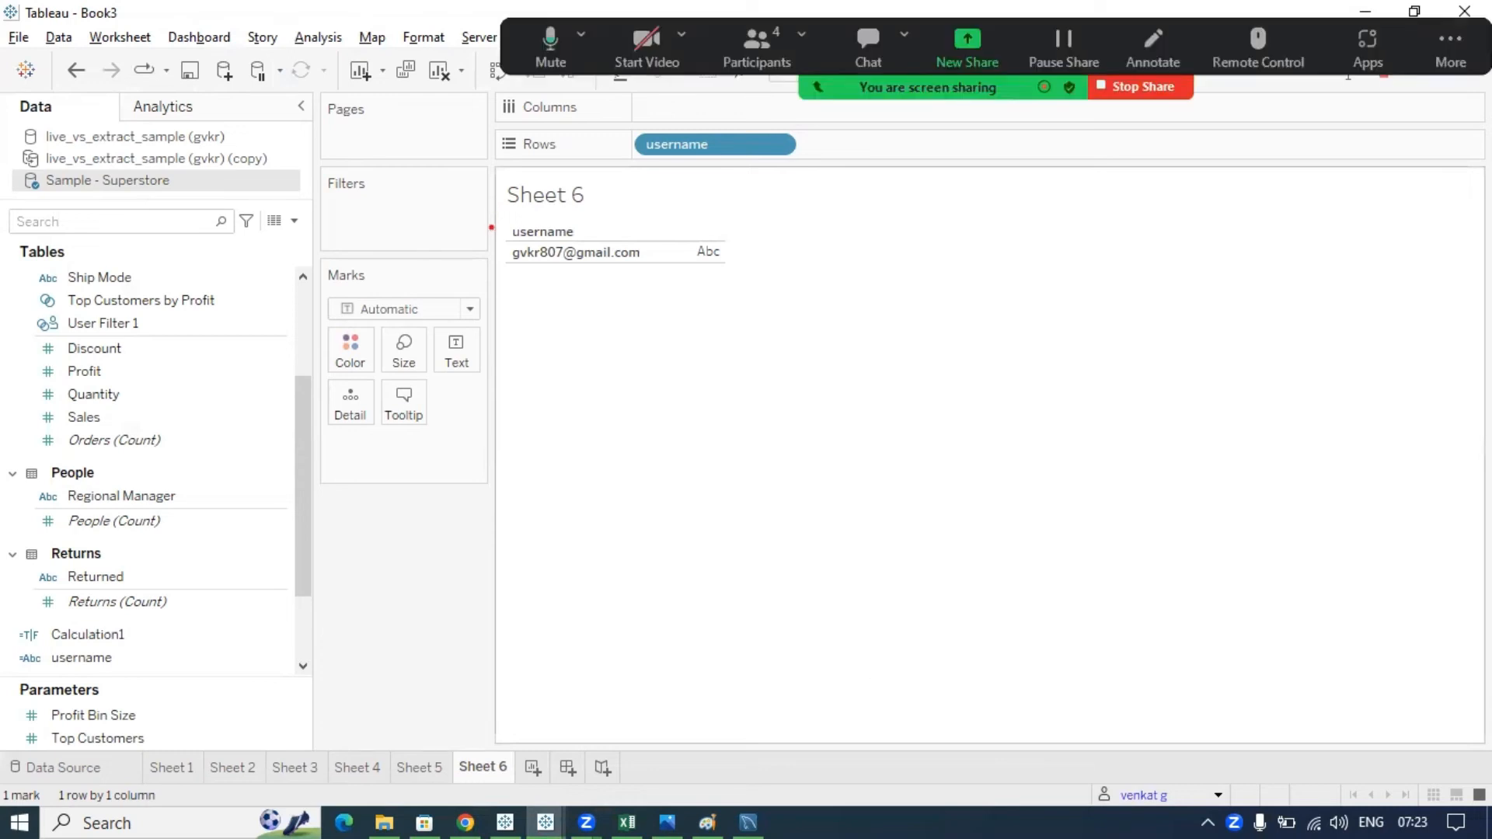
{"action": "mouse_move", "coordinate": [496, 255]}
{"action": "left_mouse_down"}
{"action": "mouse_move", "coordinate": [559, 328]}
{"action": "mouse_move", "coordinate": [641, 238]}
{"action": "mouse_move", "coordinate": [518, 244]}
{"action": "left_mouse_up"}
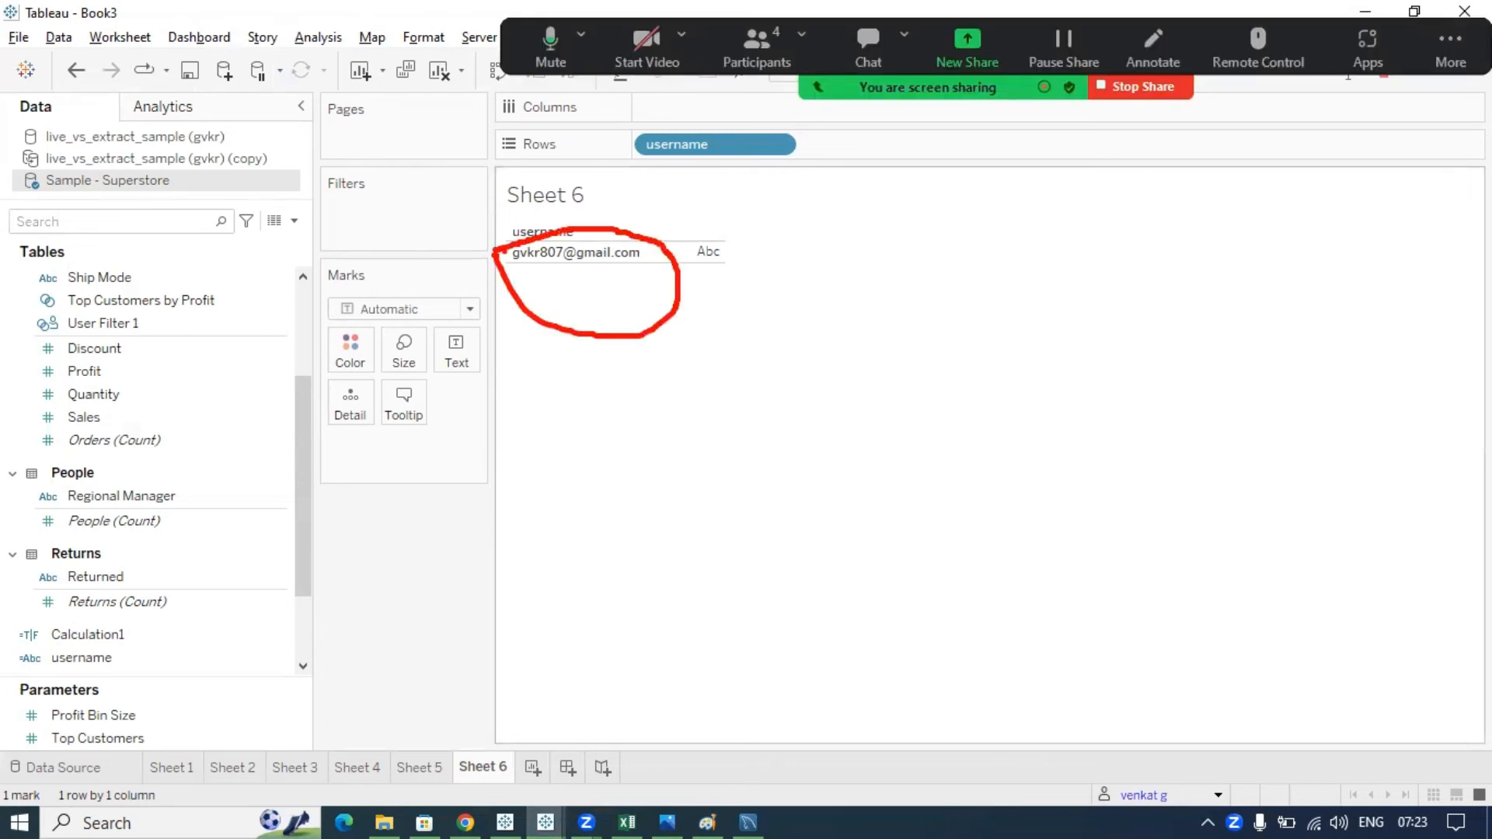
{"action": "key", "text": "Escape"}
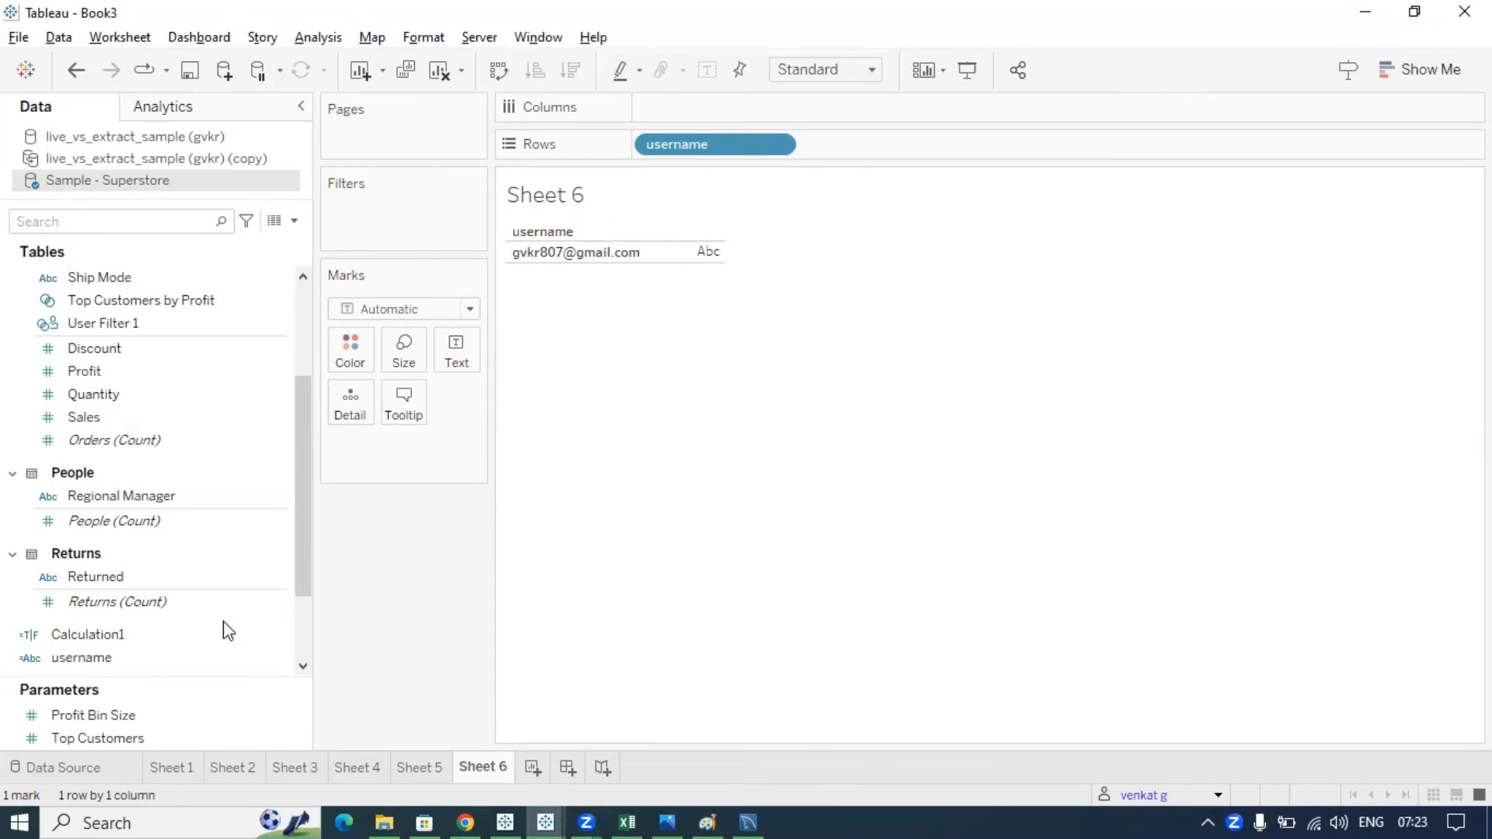
- Search the data fields for 'use' and open the username field's options
{"action": "left_click", "coordinate": [153, 222]}
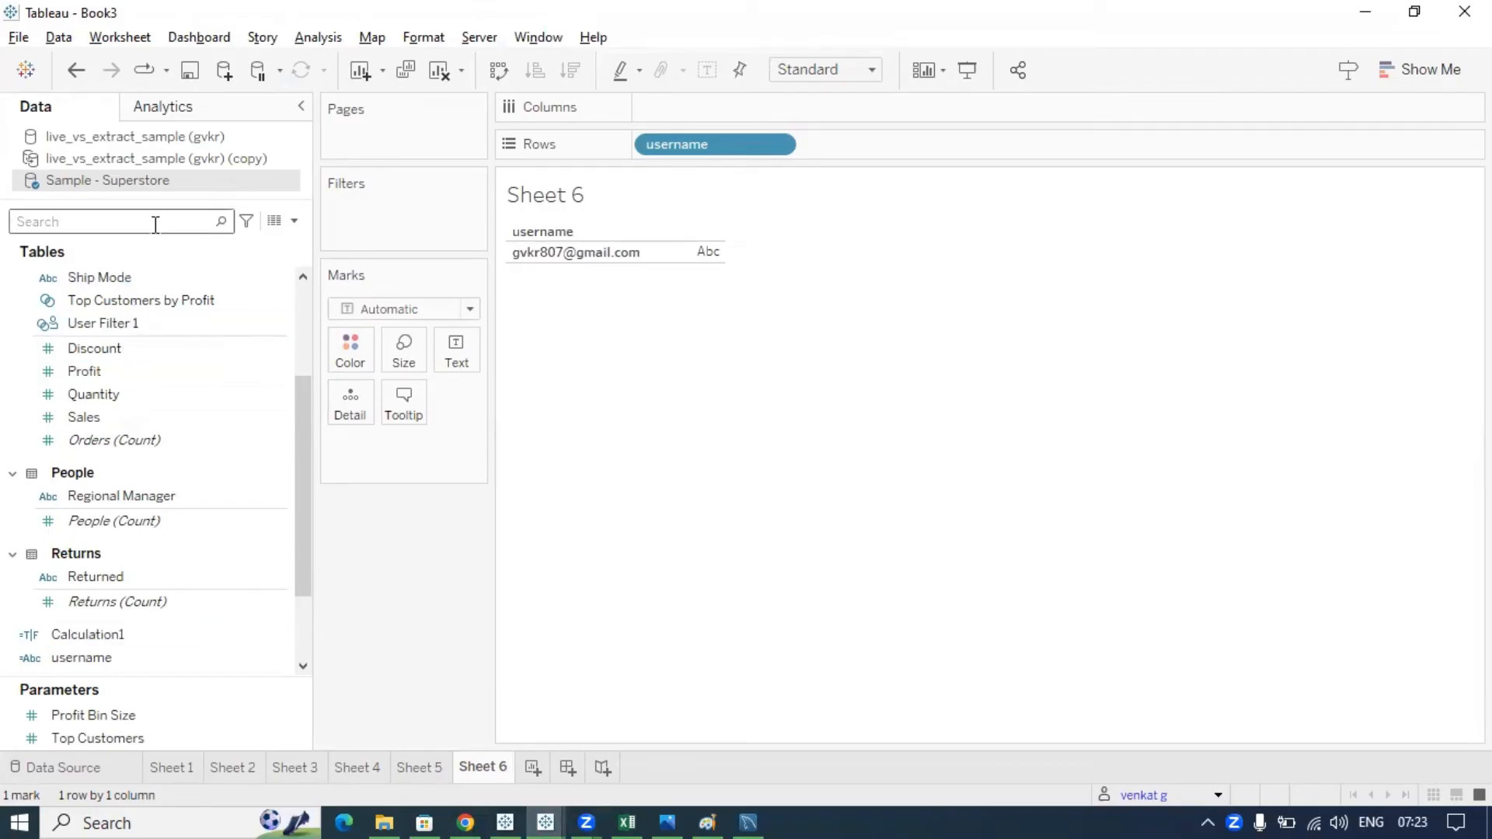
{"action": "type", "text": "user"}
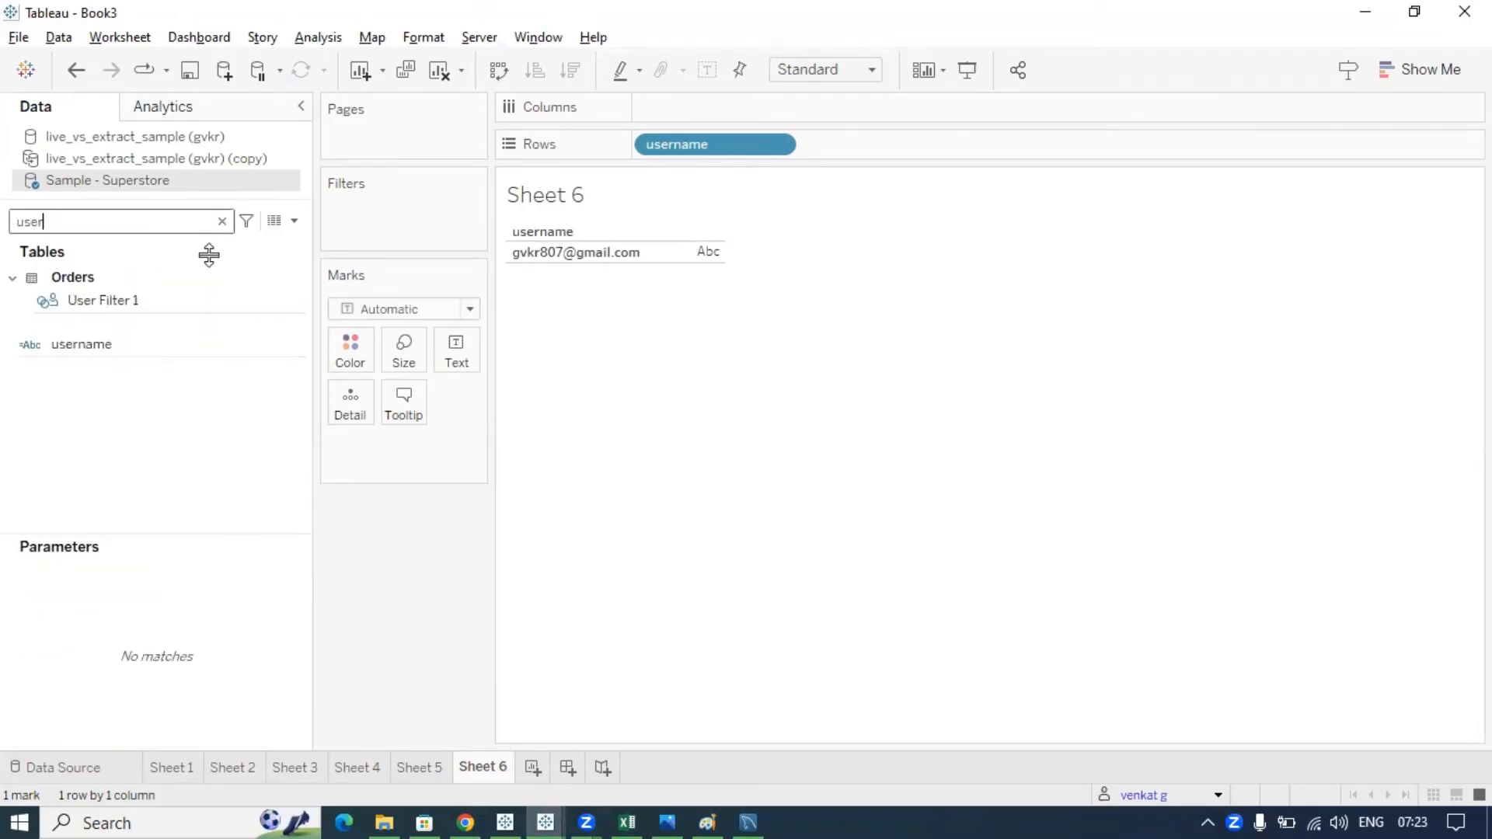
{"action": "left_click", "coordinate": [179, 347]}
{"action": "left_click", "coordinate": [290, 350]}
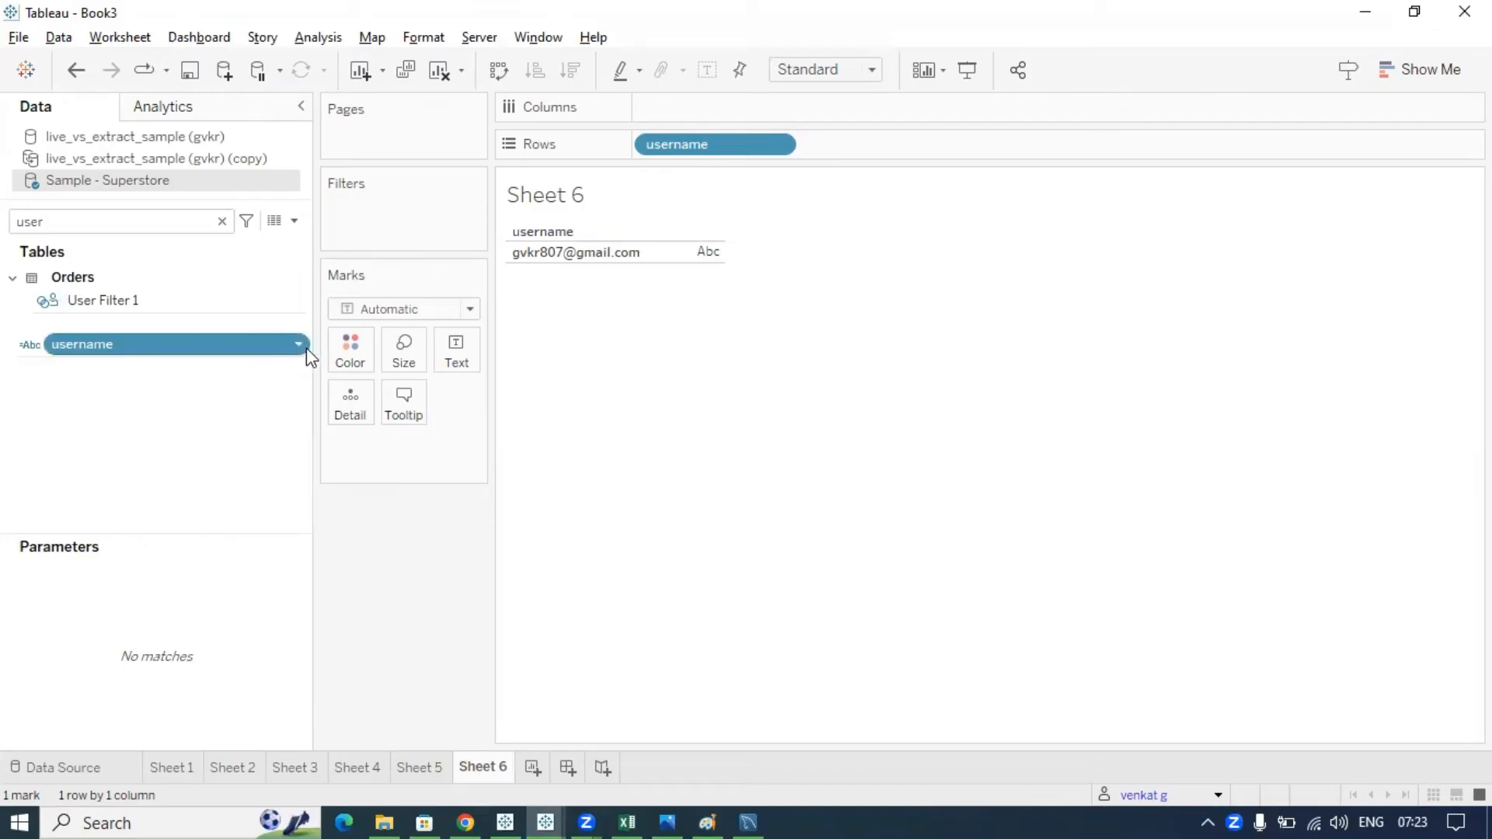
{"action": "left_click", "coordinate": [302, 355]}
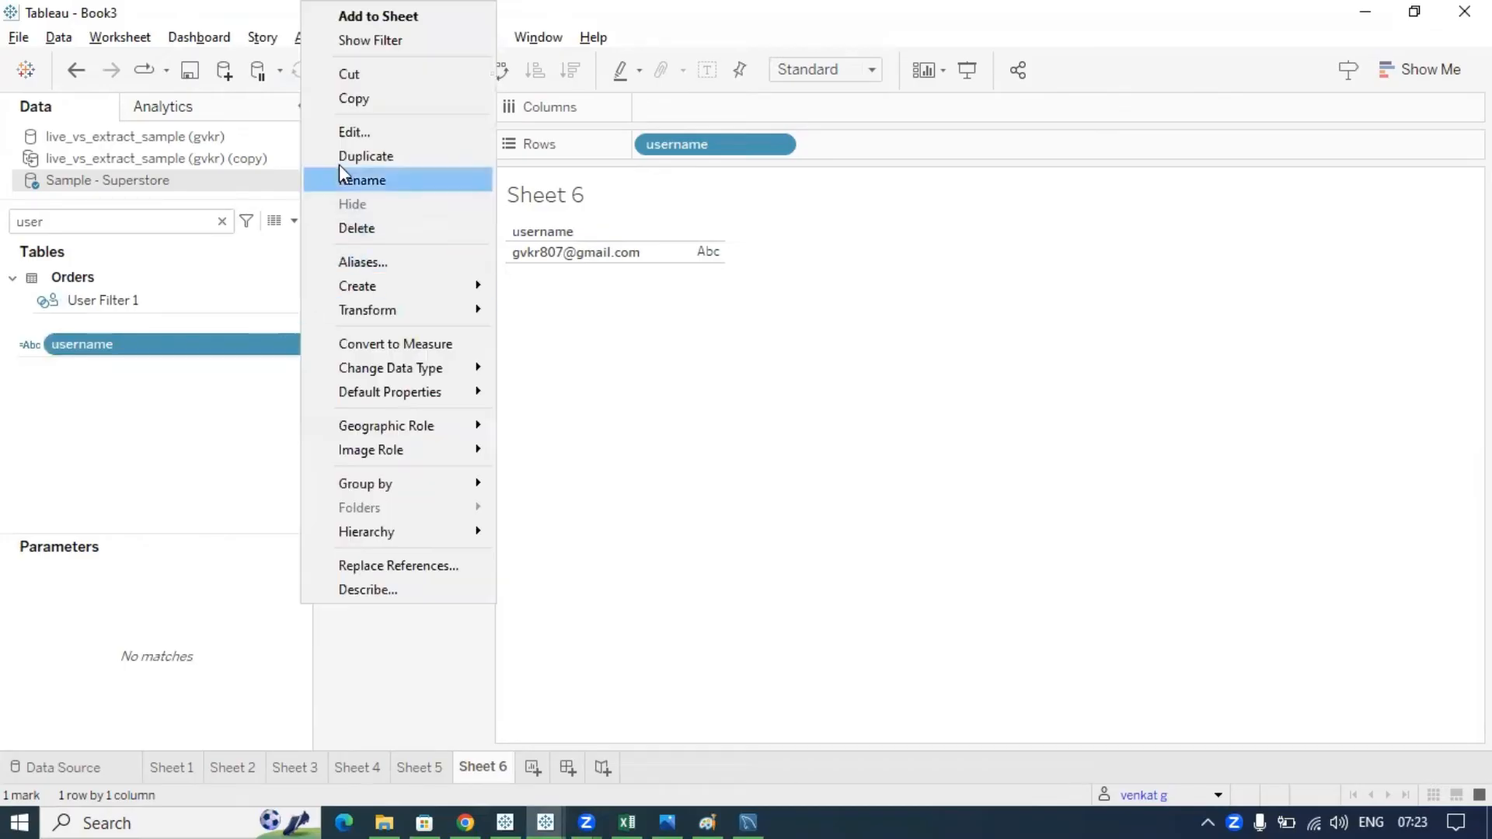
{"action": "left_click", "coordinate": [344, 131]}
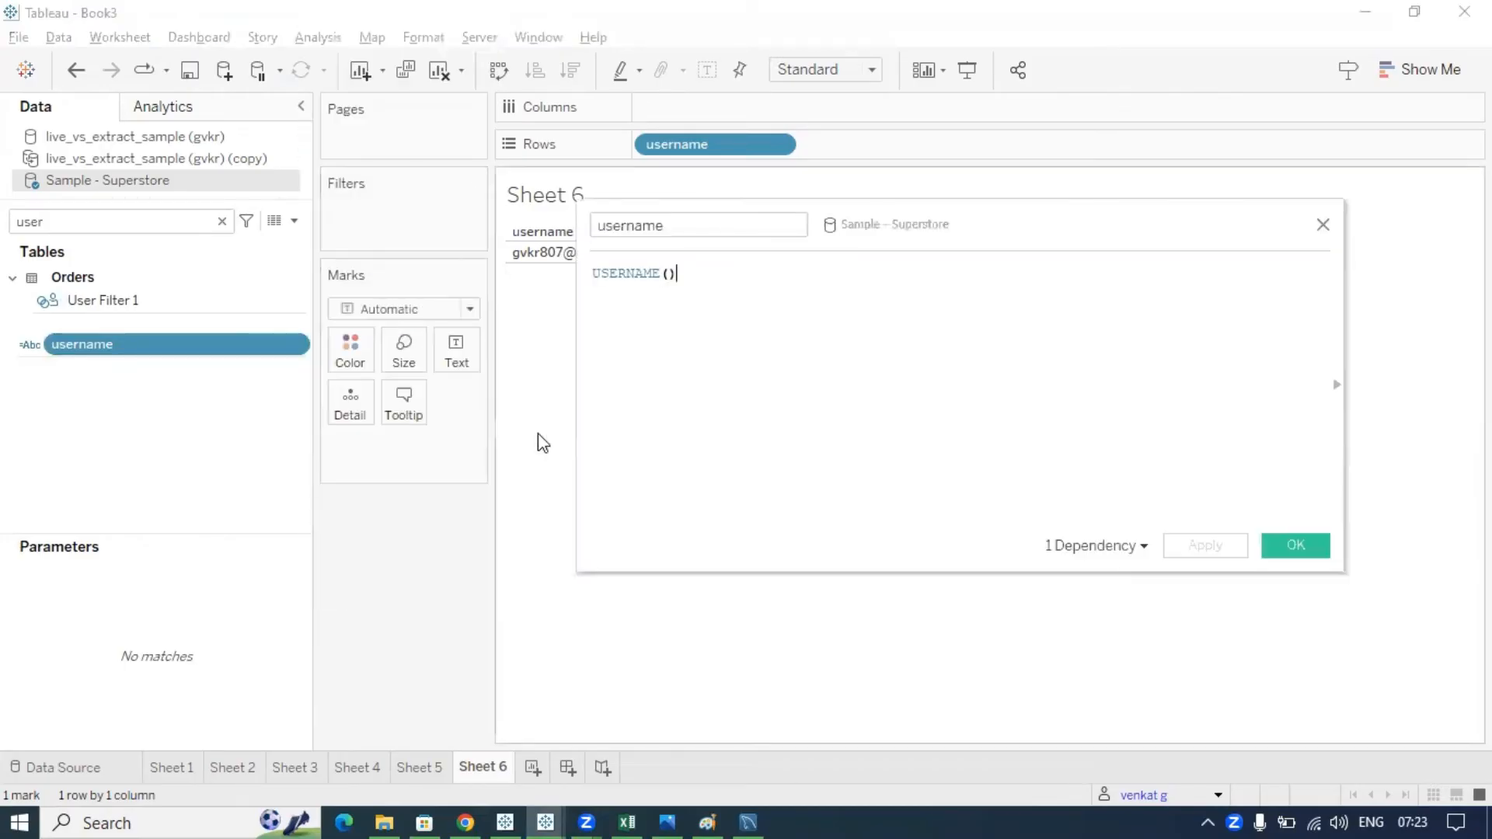
{"action": "triple_click", "coordinate": [679, 275]}
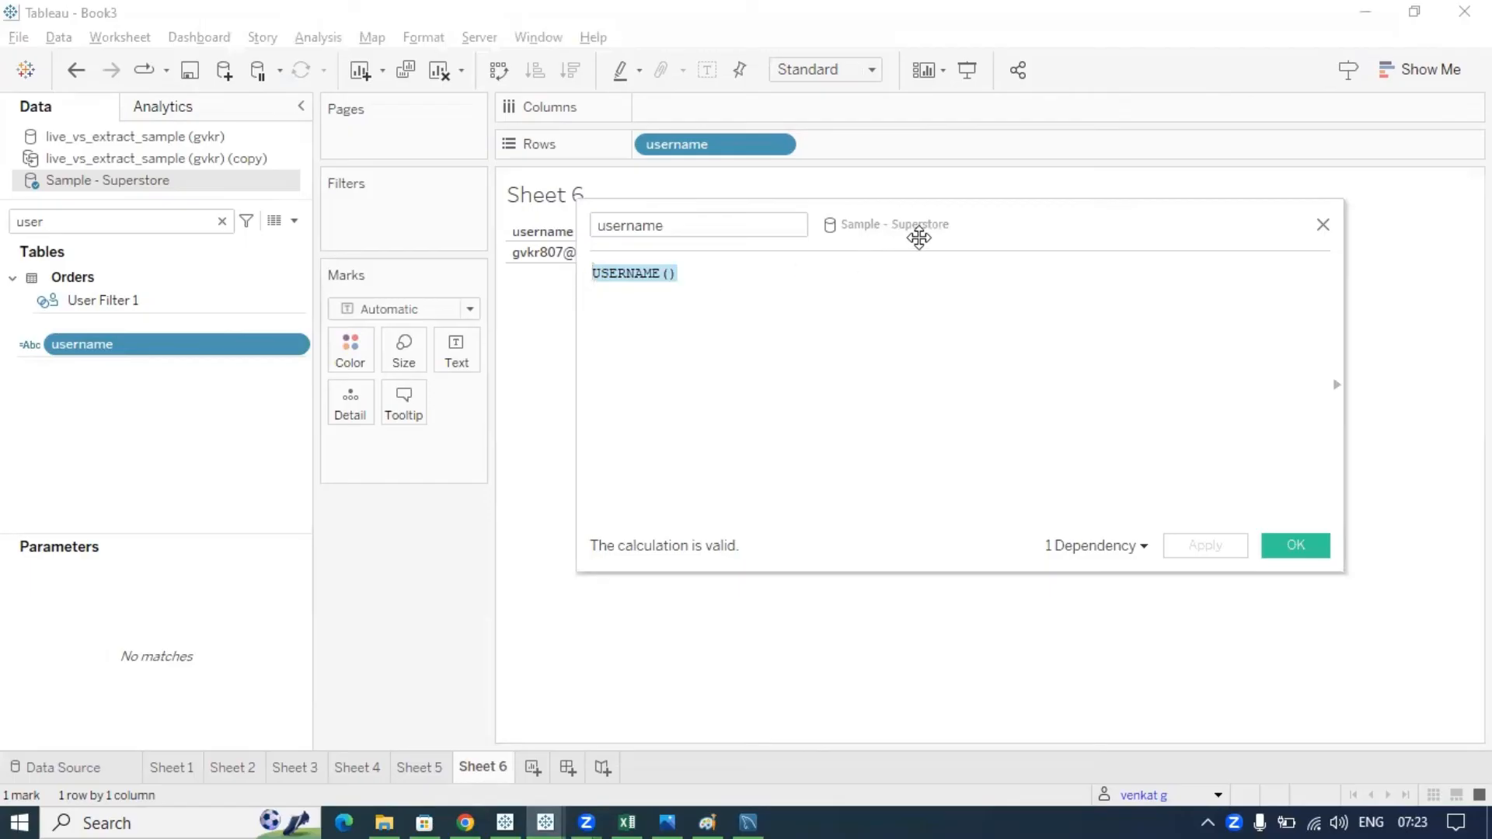
{"action": "left_click_drag", "start_coordinate": [919, 236], "coordinate": [903, 322]}
{"action": "left_click", "coordinate": [686, 379]}
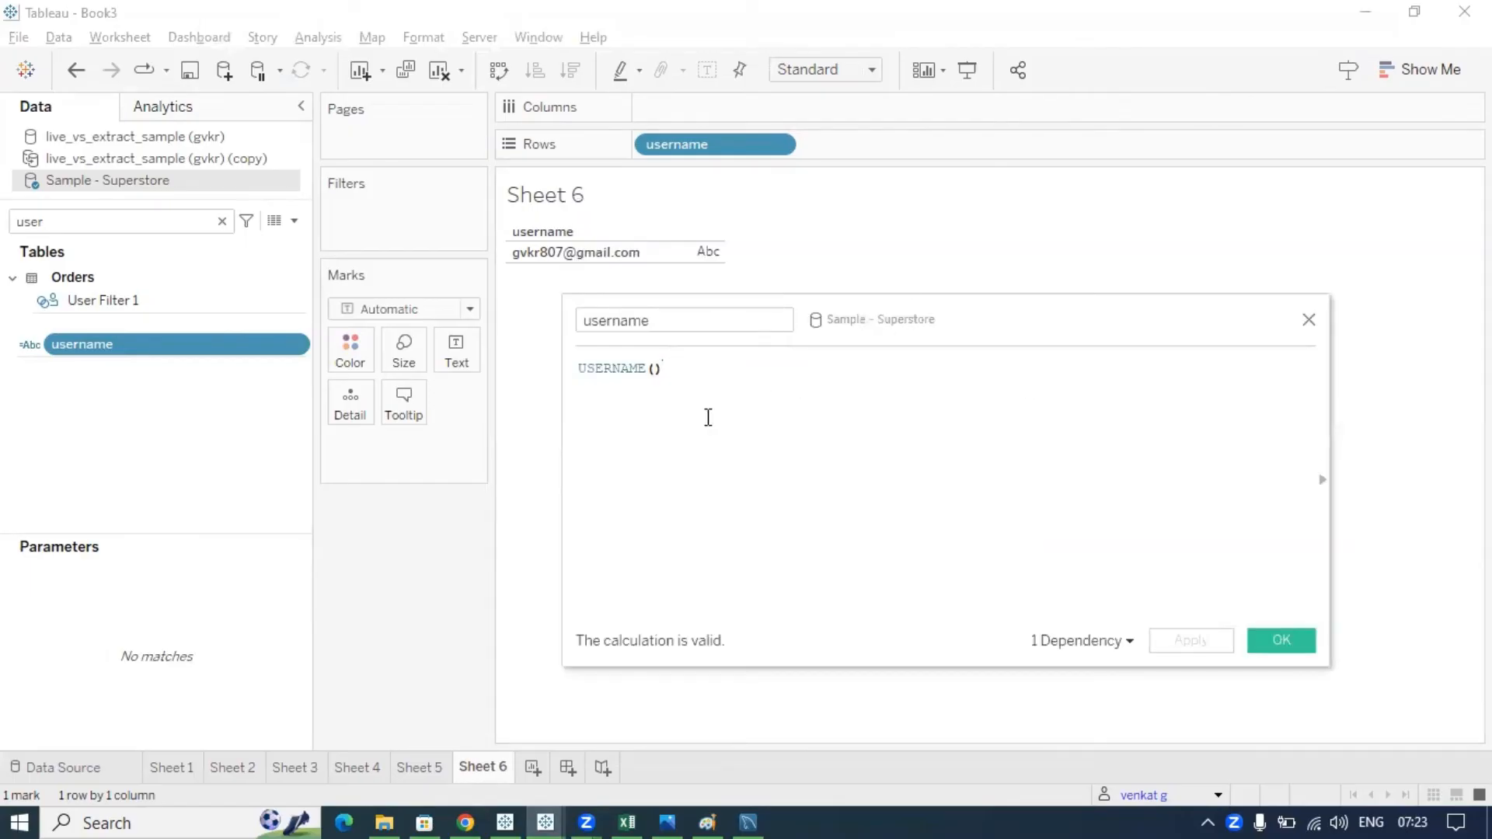
{"action": "left_click_drag", "start_coordinate": [665, 370], "coordinate": [570, 366]}
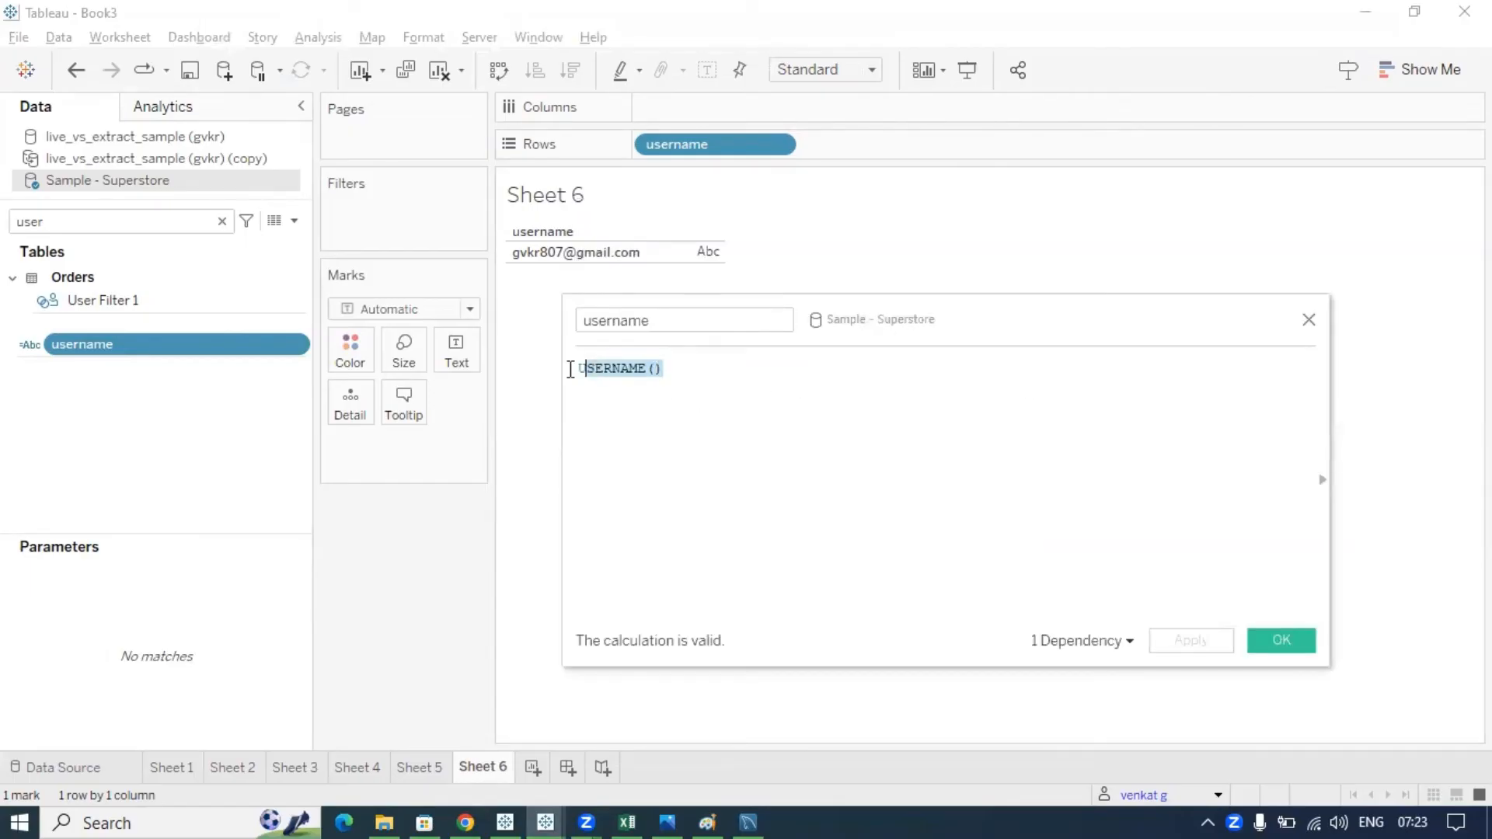
{"action": "left_click", "coordinate": [679, 367]}
{"action": "left_click_drag", "start_coordinate": [676, 369], "coordinate": [548, 368]}
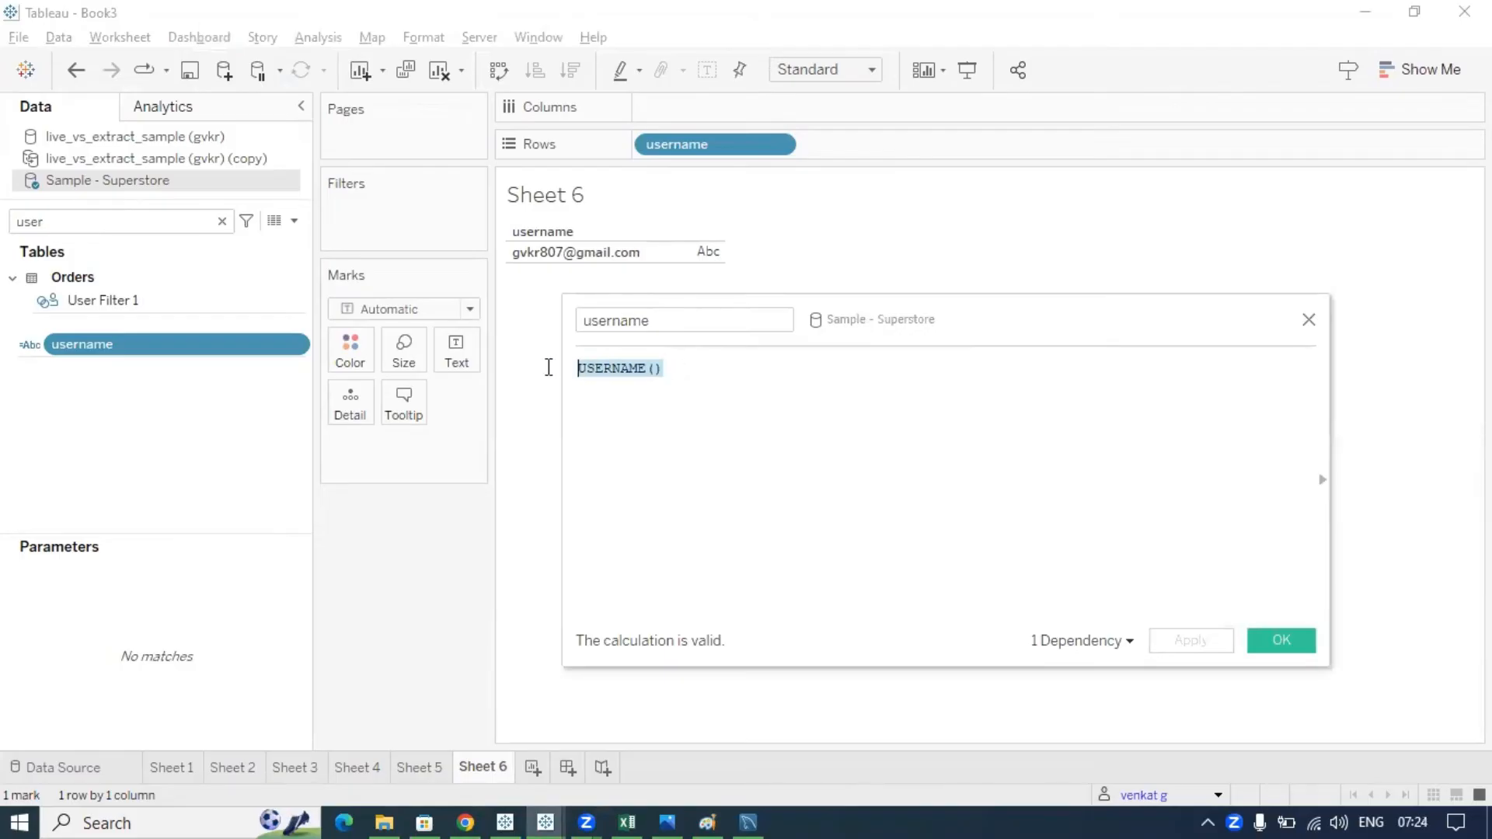
{"action": "left_click", "coordinate": [706, 370]}
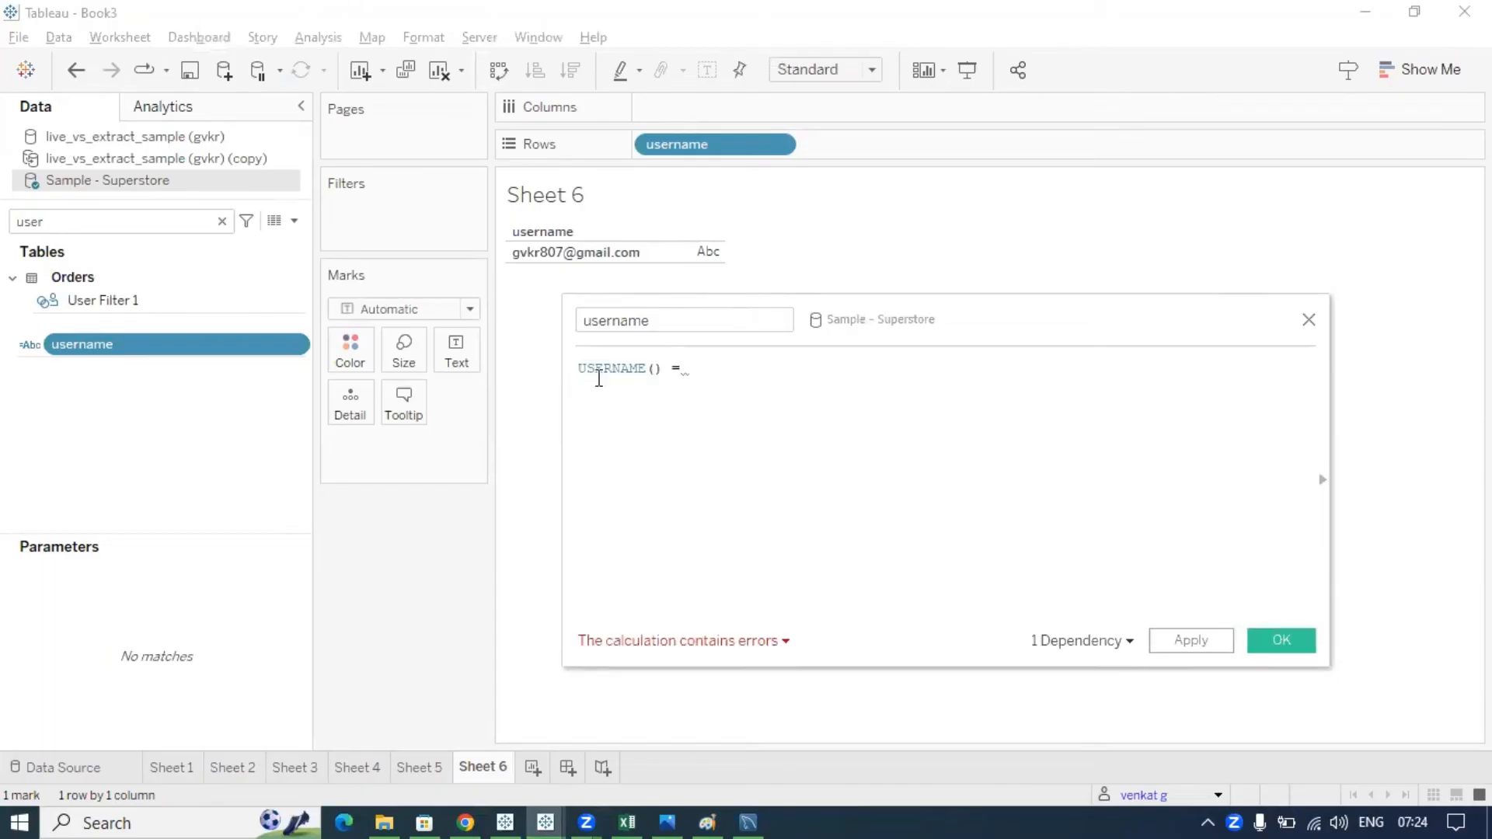
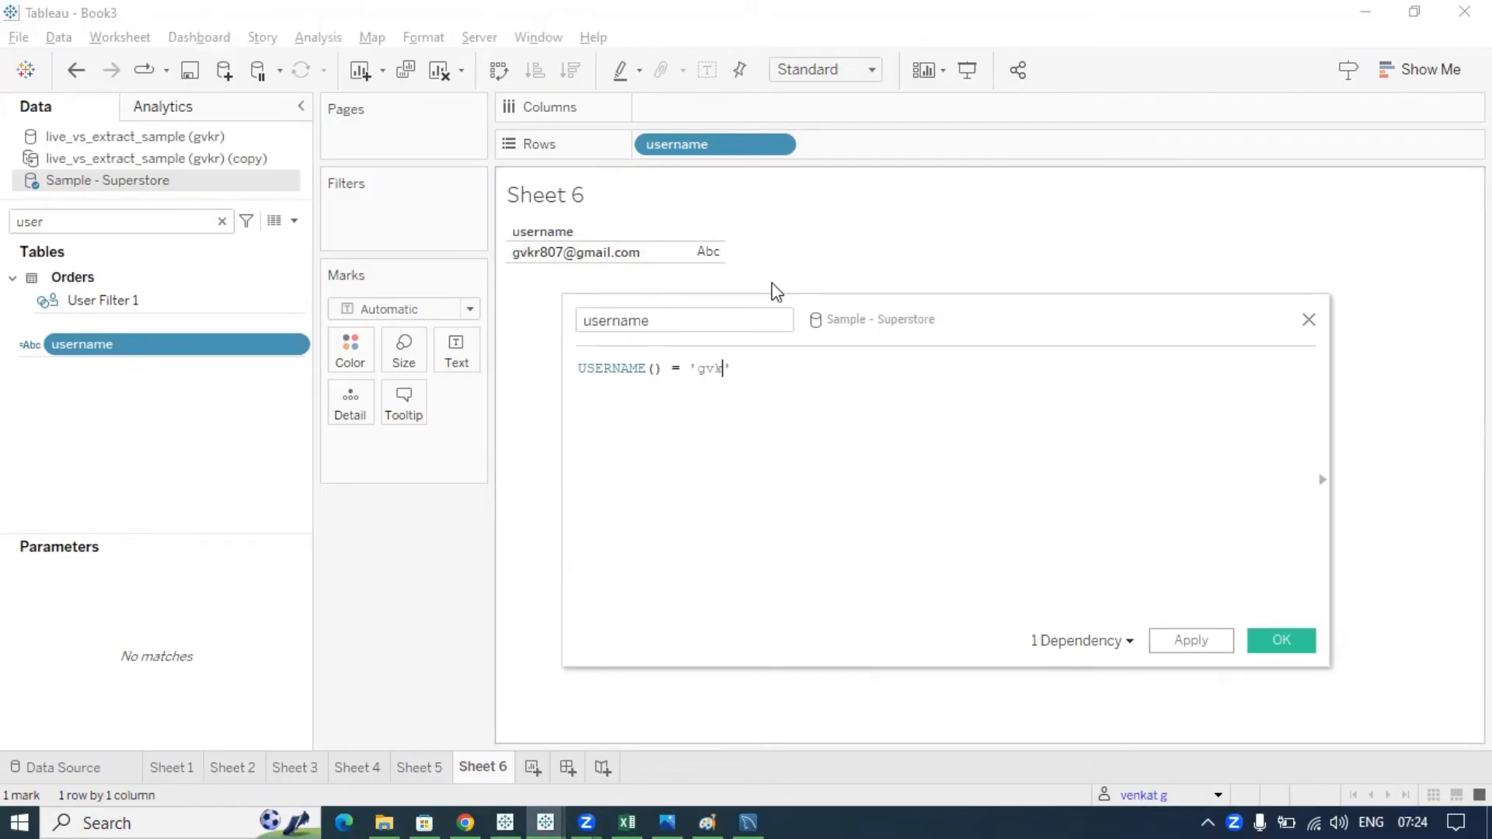
{"action": "left_click", "coordinate": [1302, 317]}
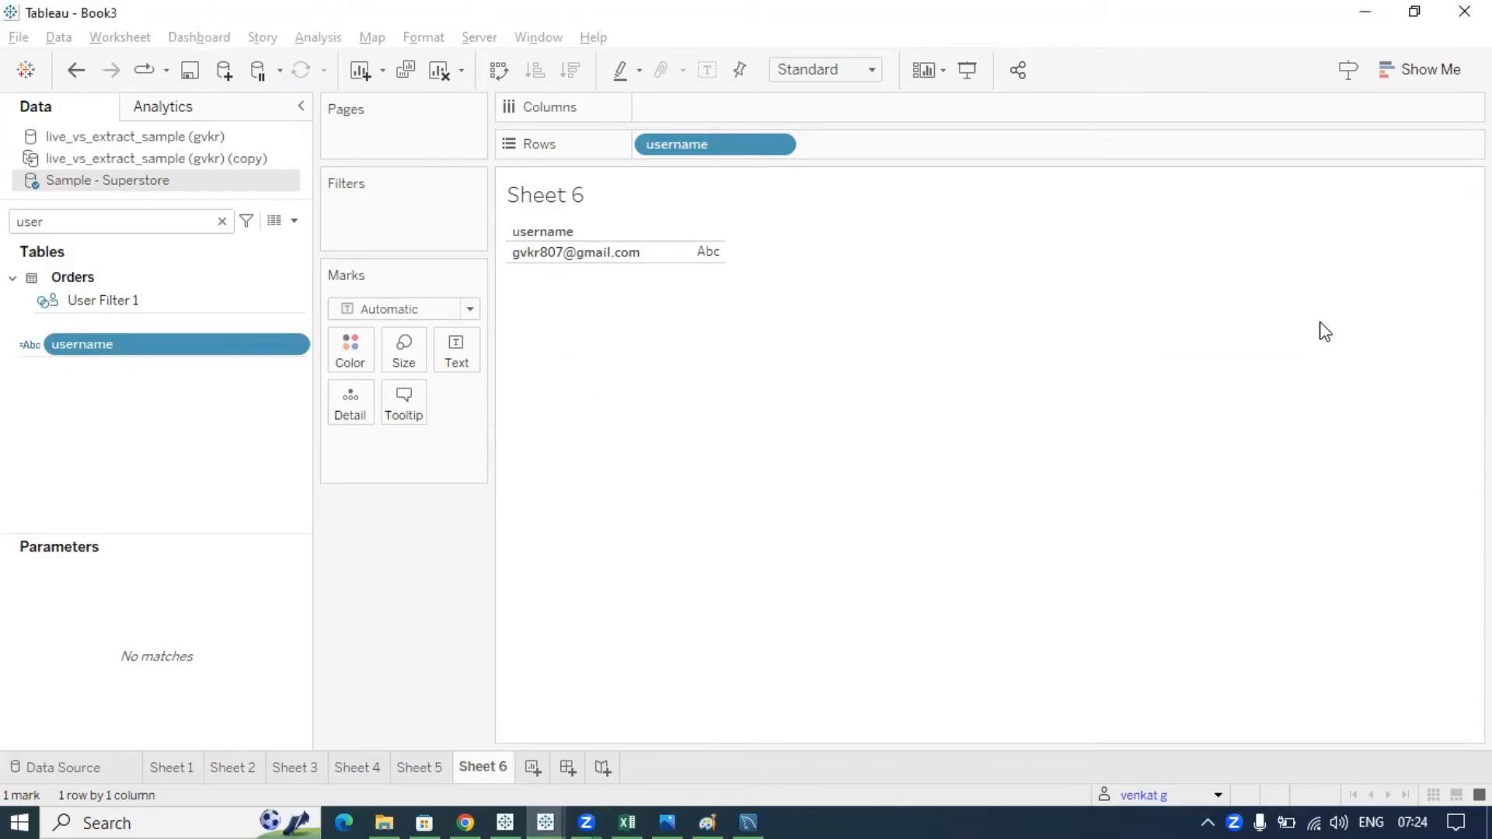
- Create a new calculated field and insert USERNAME() into the formula via autocomplete
{"action": "left_click", "coordinate": [294, 222]}
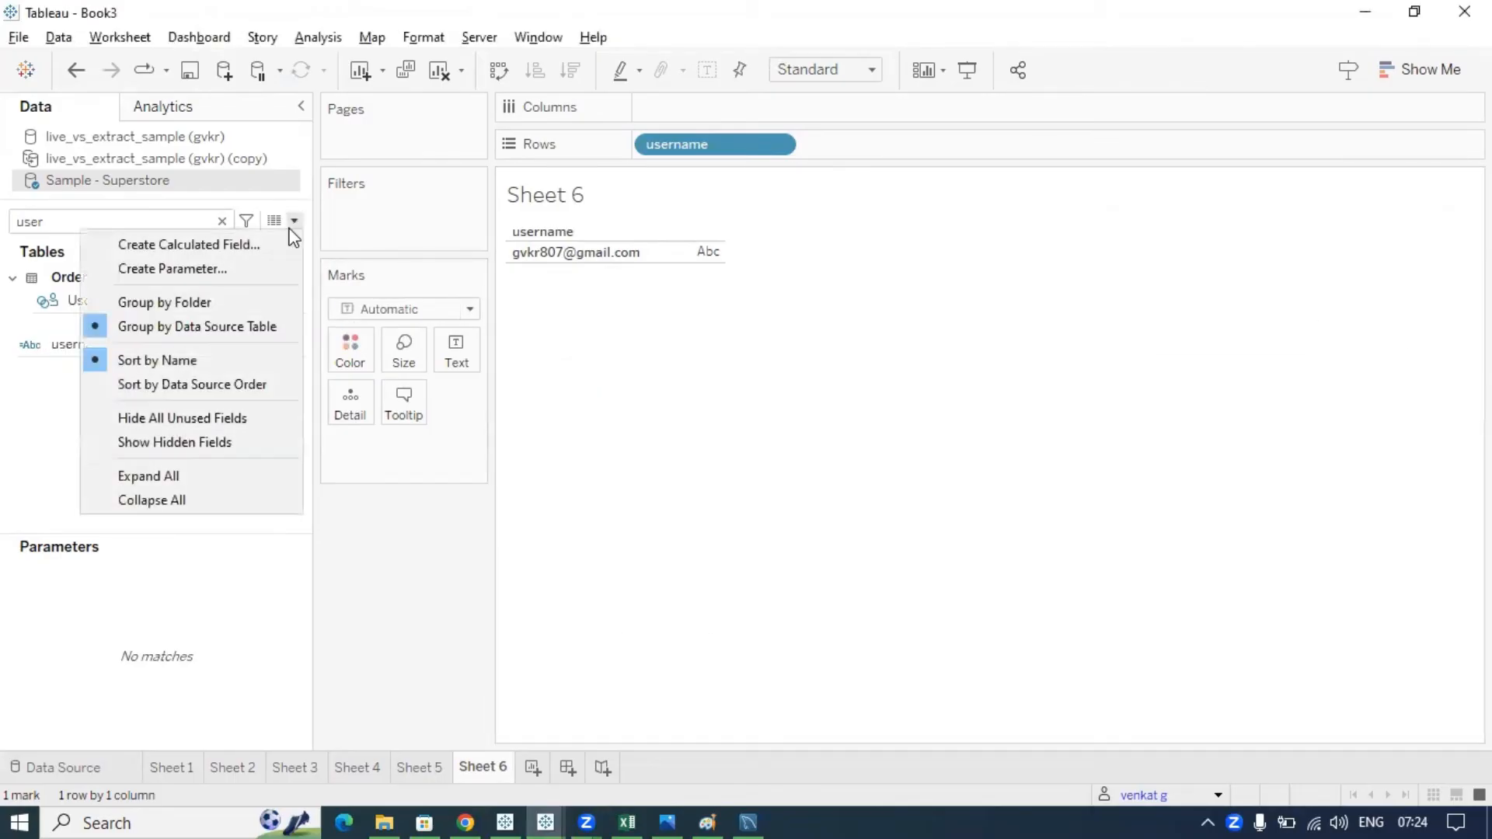
{"action": "left_click", "coordinate": [247, 246]}
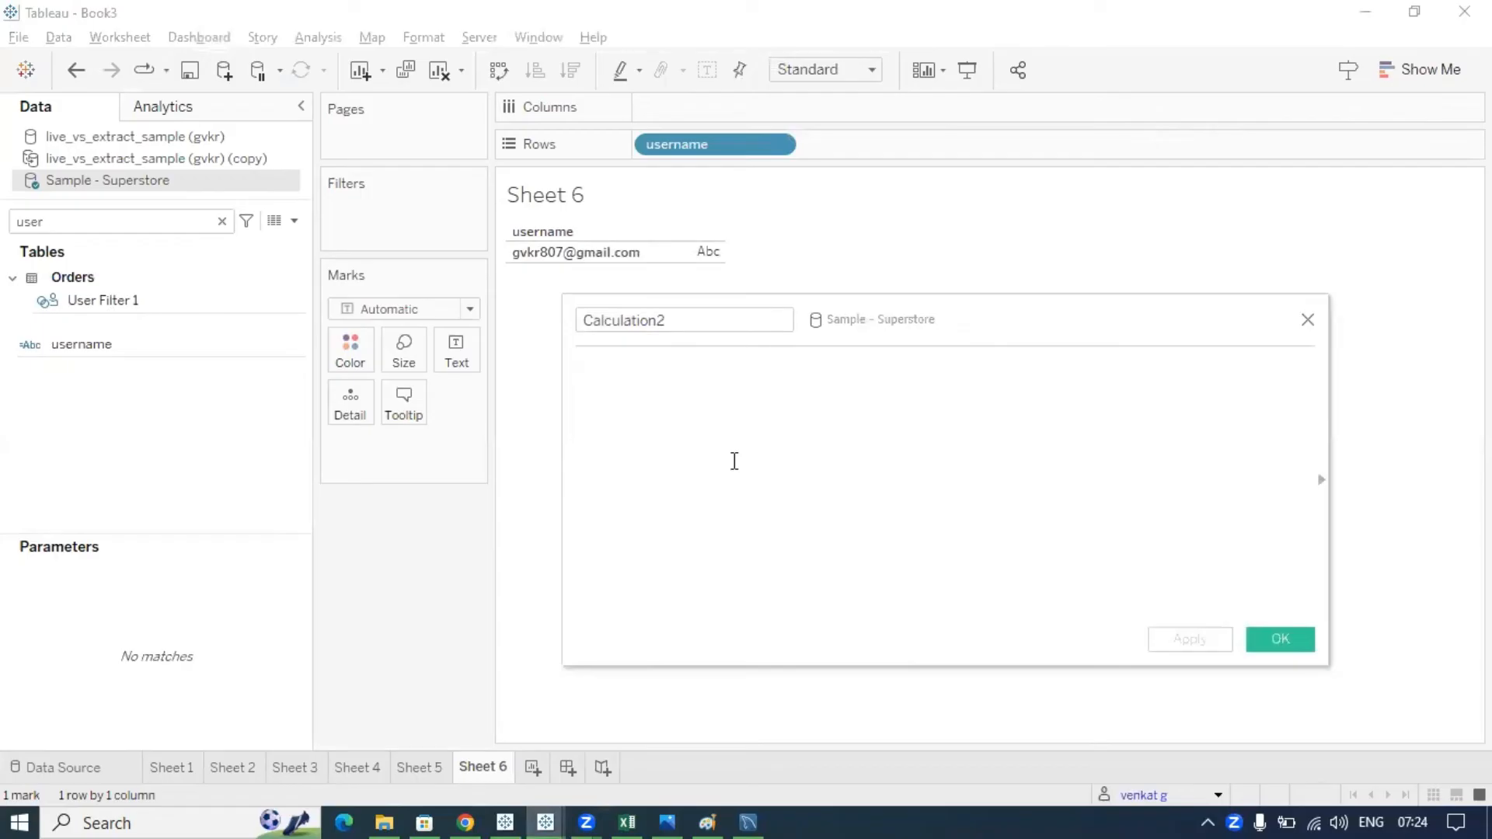
{"action": "type", "text": "user"}
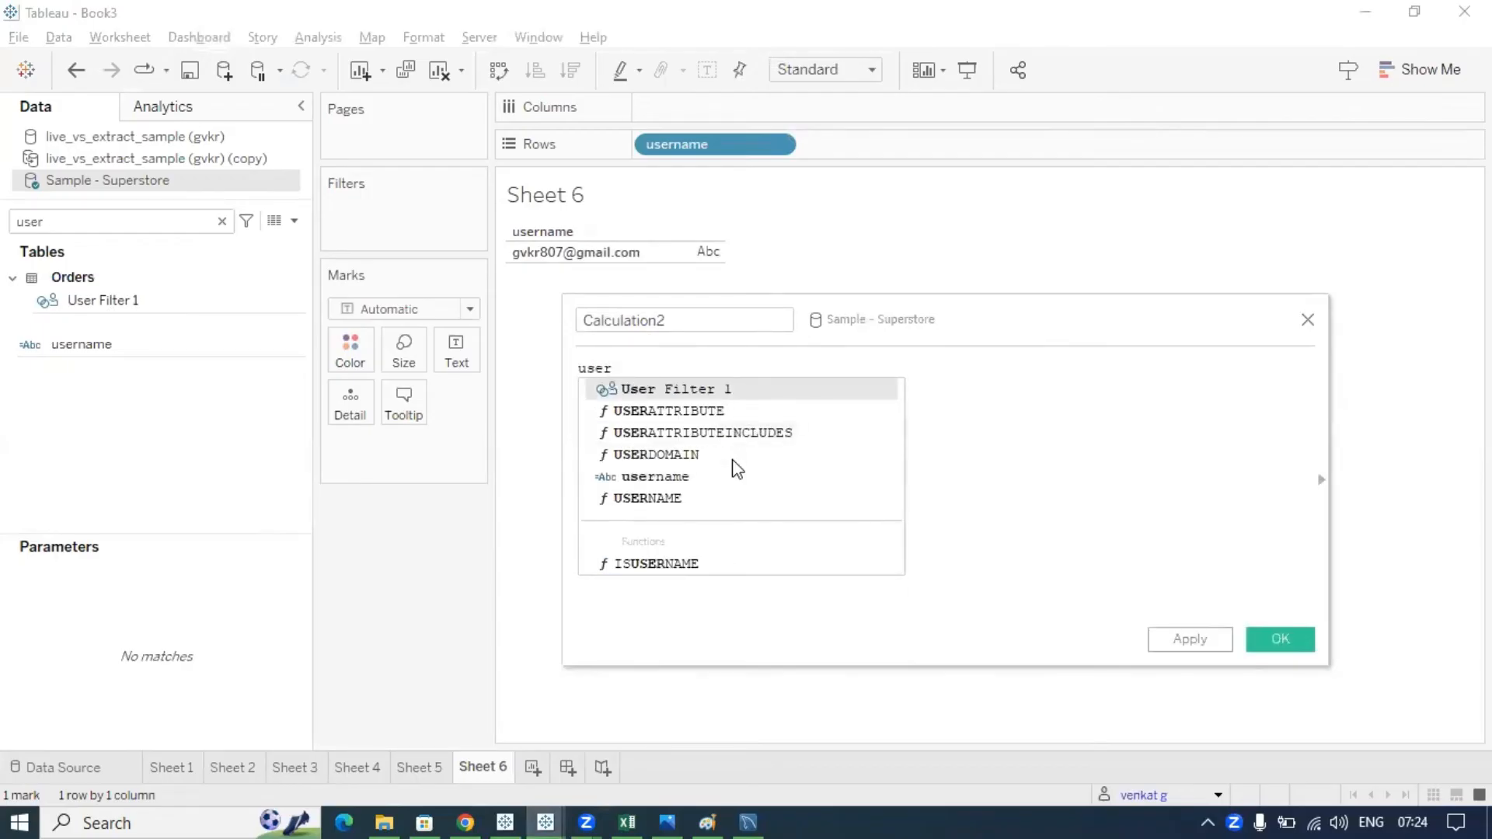
{"action": "type", "text": "nam"}
{"action": "key", "text": "Down"}
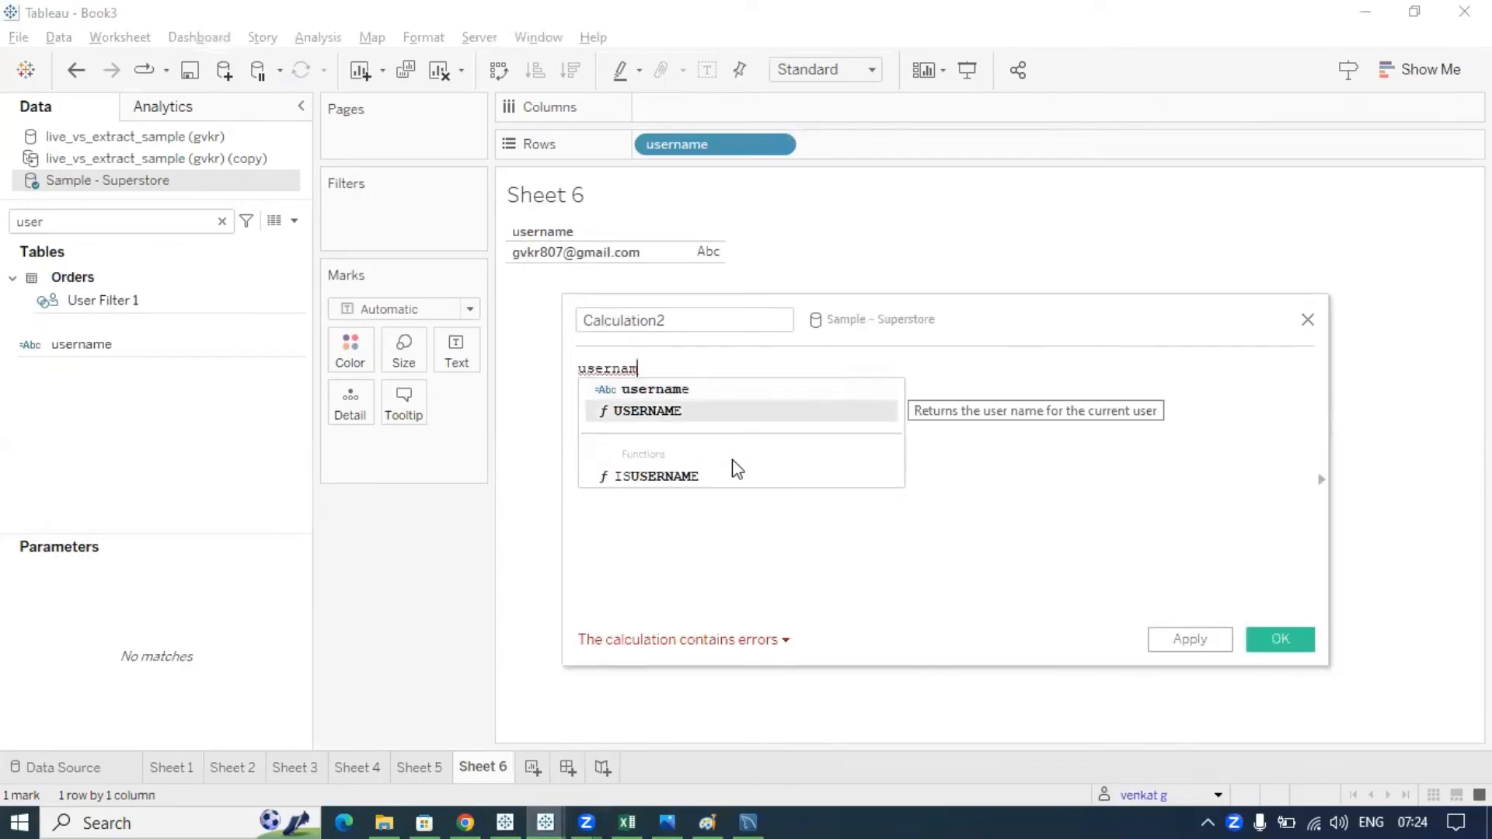
{"action": "key", "text": "Return"}
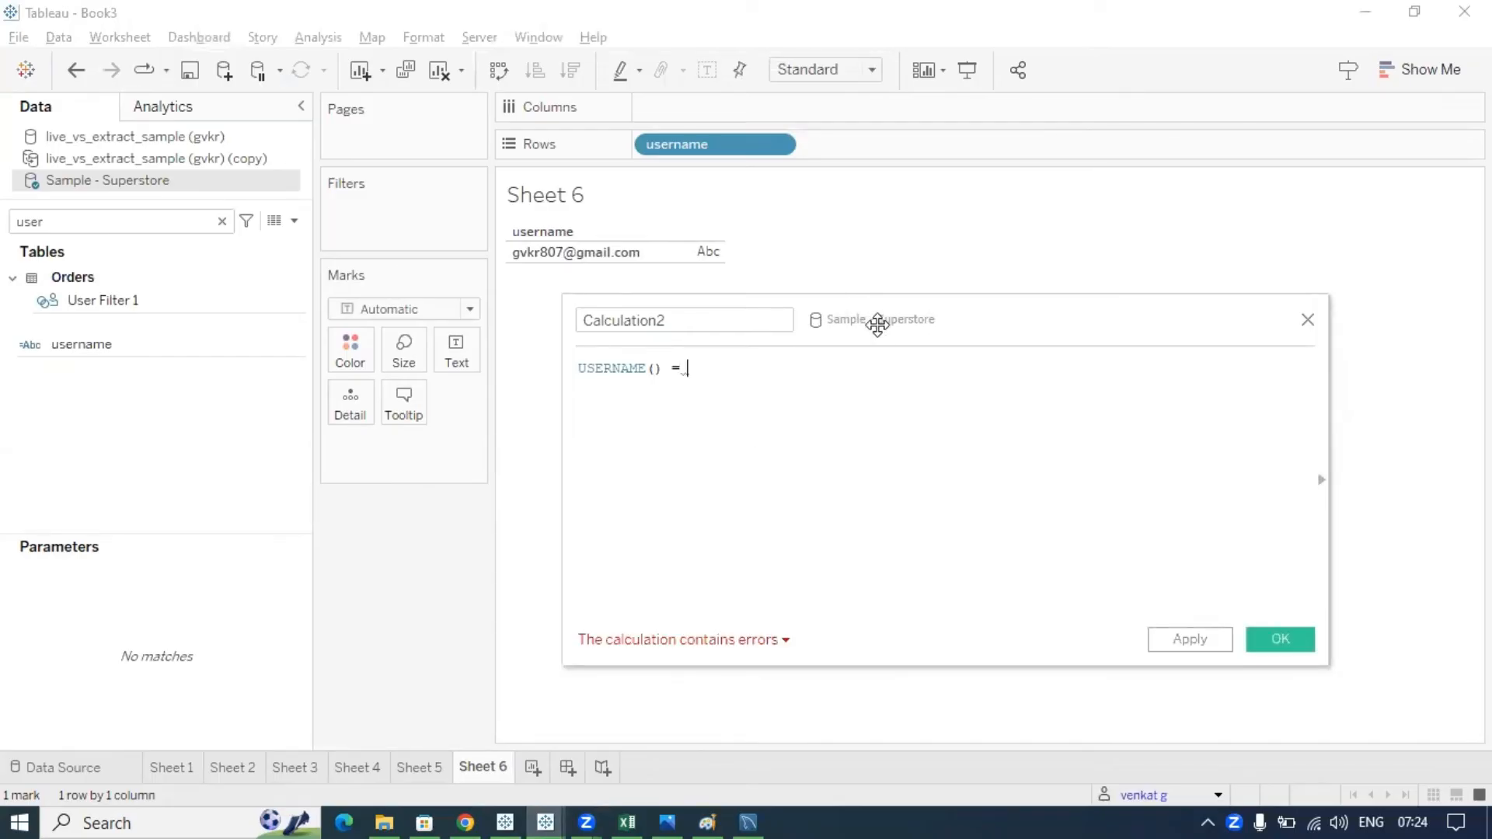
- Complete the formula by comparing USERNAME() with a quoted user e-mail address
{"action": "left_click_drag", "start_coordinate": [878, 325], "coordinate": [886, 338]}
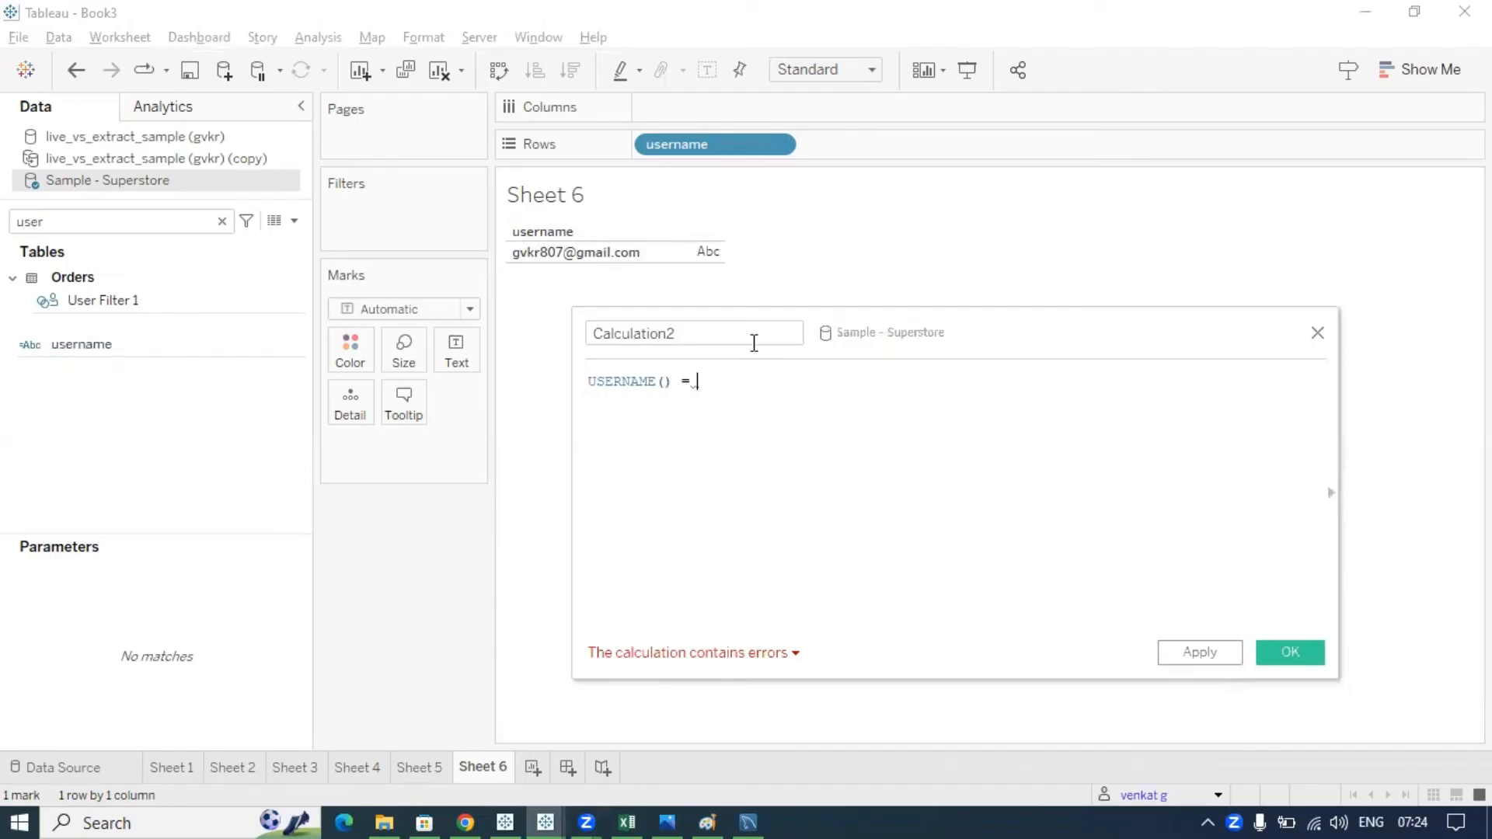
{"action": "double_click", "coordinate": [663, 381]}
{"action": "left_click", "coordinate": [710, 395]}
{"action": "double_click", "coordinate": [627, 383]}
{"action": "left_click", "coordinate": [723, 389]}
{"action": "type", "text": "''"}
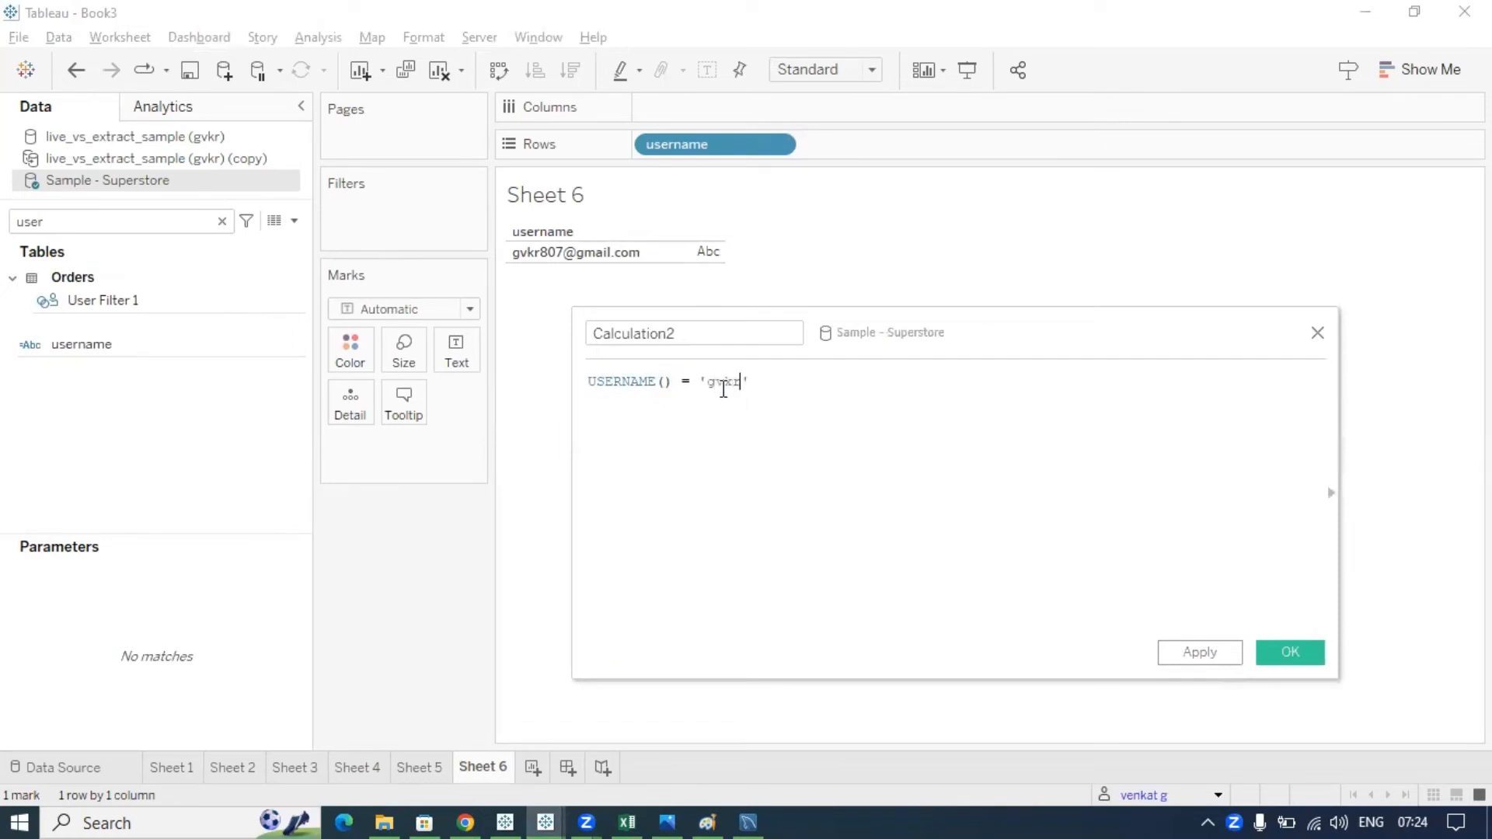
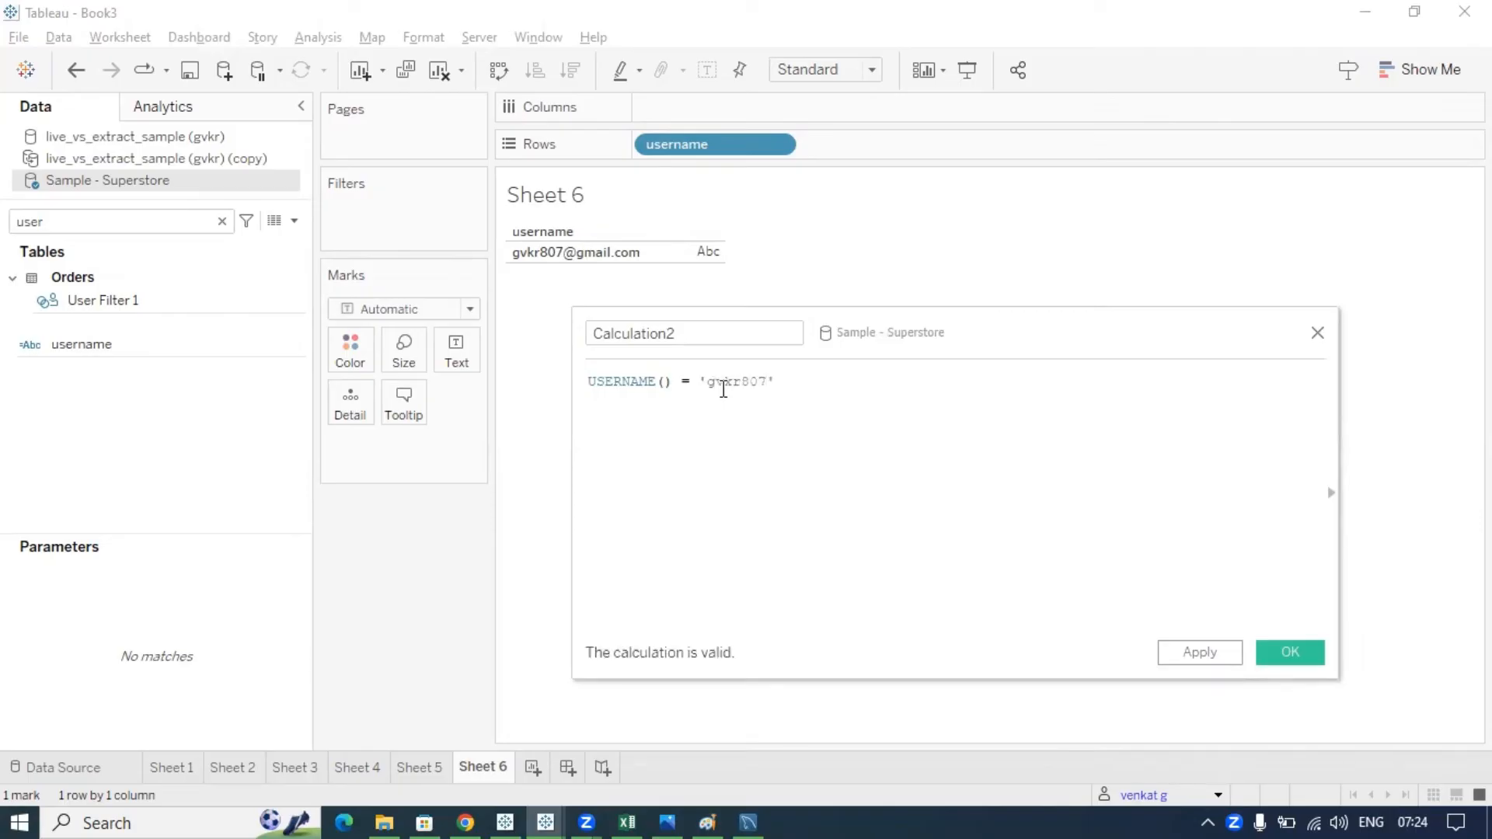
- Highlight the comparison and the USERNAME() part of the valid formula to explain it
{"action": "left_click_drag", "start_coordinate": [933, 343], "coordinate": [851, 324]}
{"action": "left_click_drag", "start_coordinate": [793, 367], "coordinate": [501, 362]}
{"action": "left_click", "coordinate": [587, 362]}
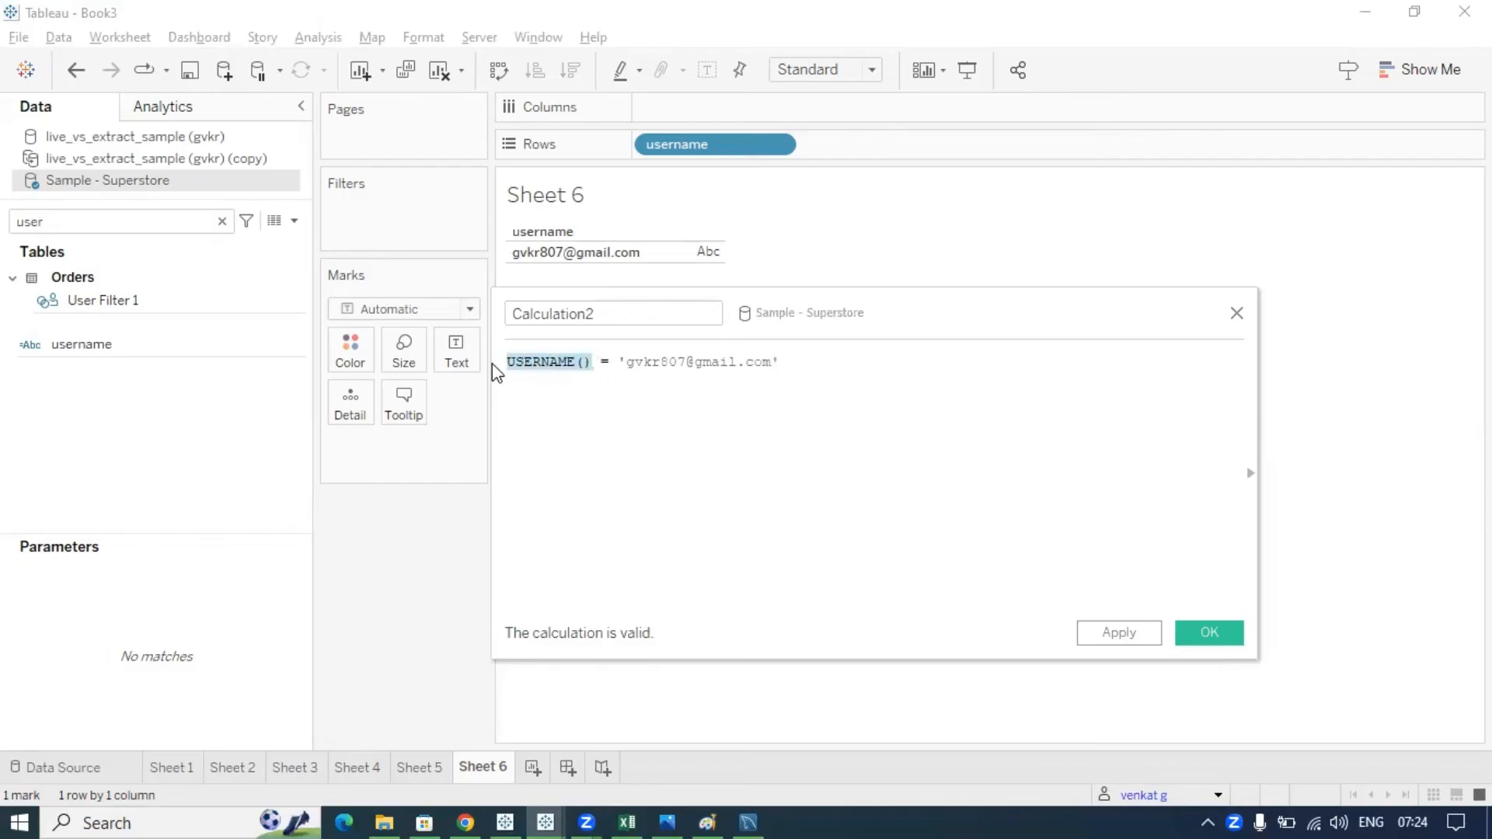
{"action": "left_click", "coordinate": [591, 364]}
{"action": "left_click_drag", "start_coordinate": [594, 365], "coordinate": [502, 362]}
{"action": "left_click", "coordinate": [531, 389]}
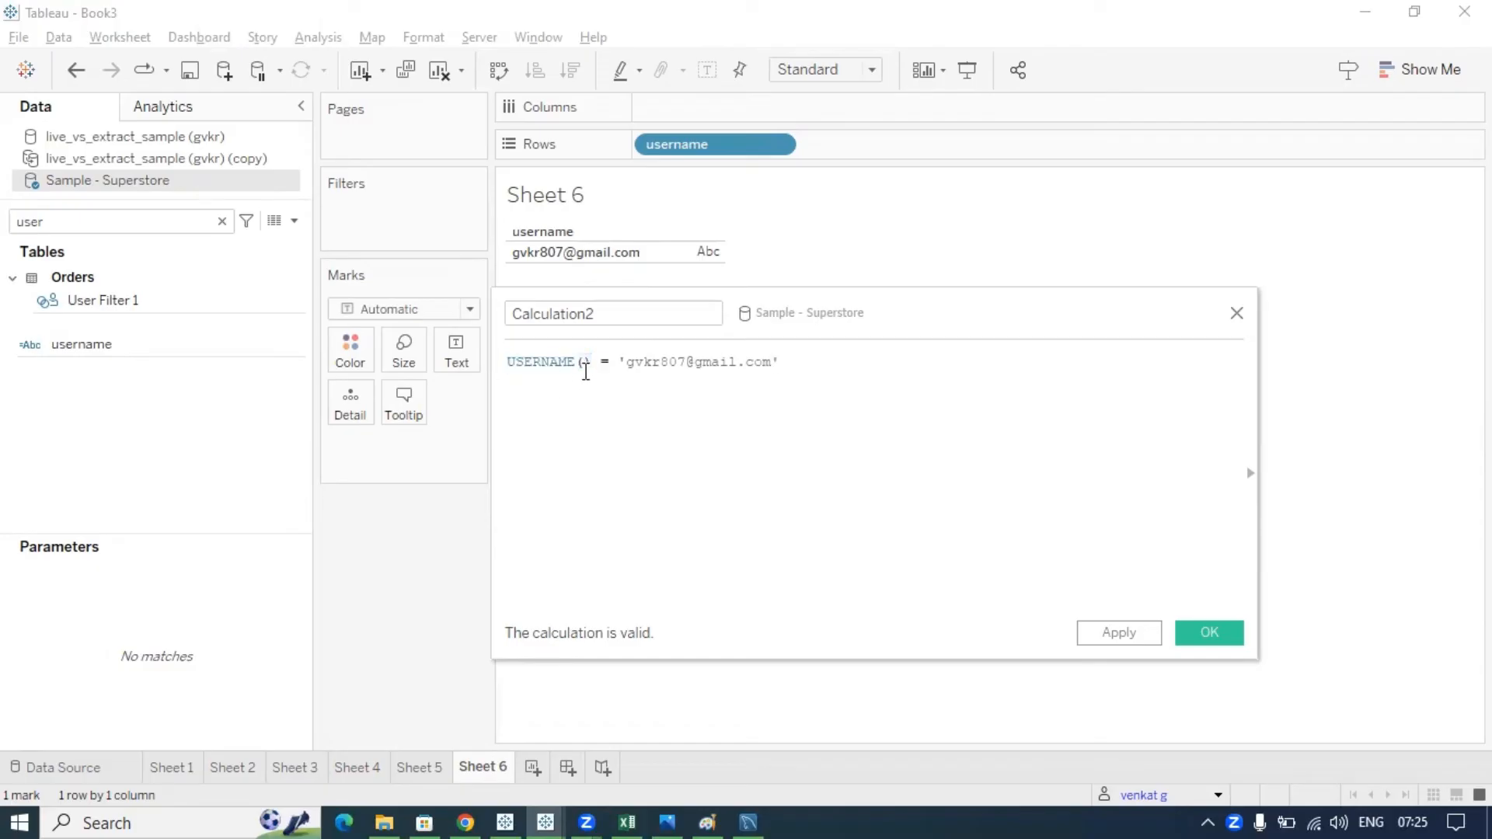
{"action": "left_click_drag", "start_coordinate": [594, 364], "coordinate": [502, 362]}
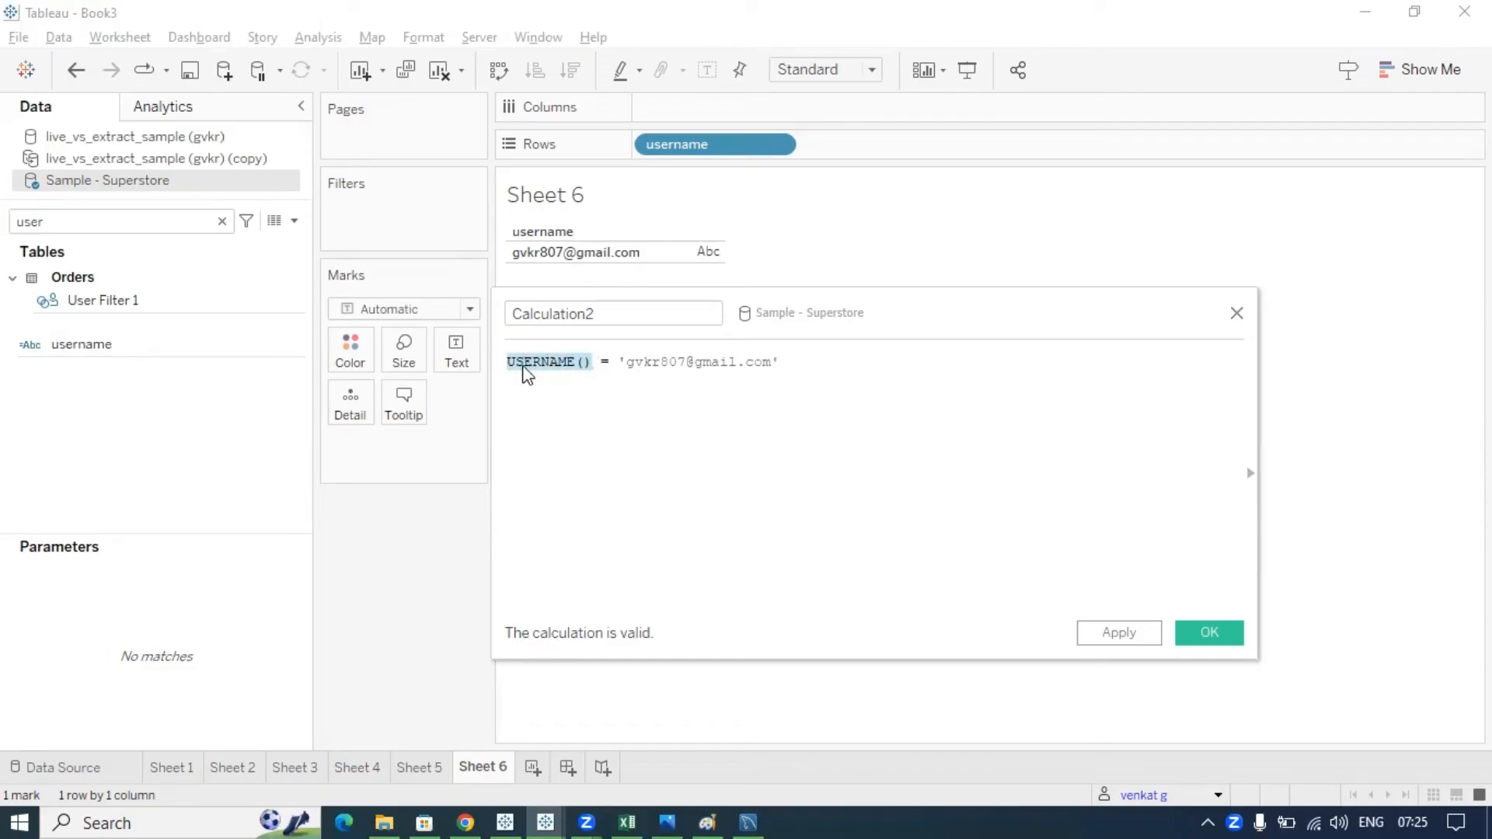
{"action": "left_click", "coordinate": [586, 376]}
{"action": "left_click_drag", "start_coordinate": [593, 364], "coordinate": [502, 361]}
{"action": "left_click", "coordinate": [557, 424]}
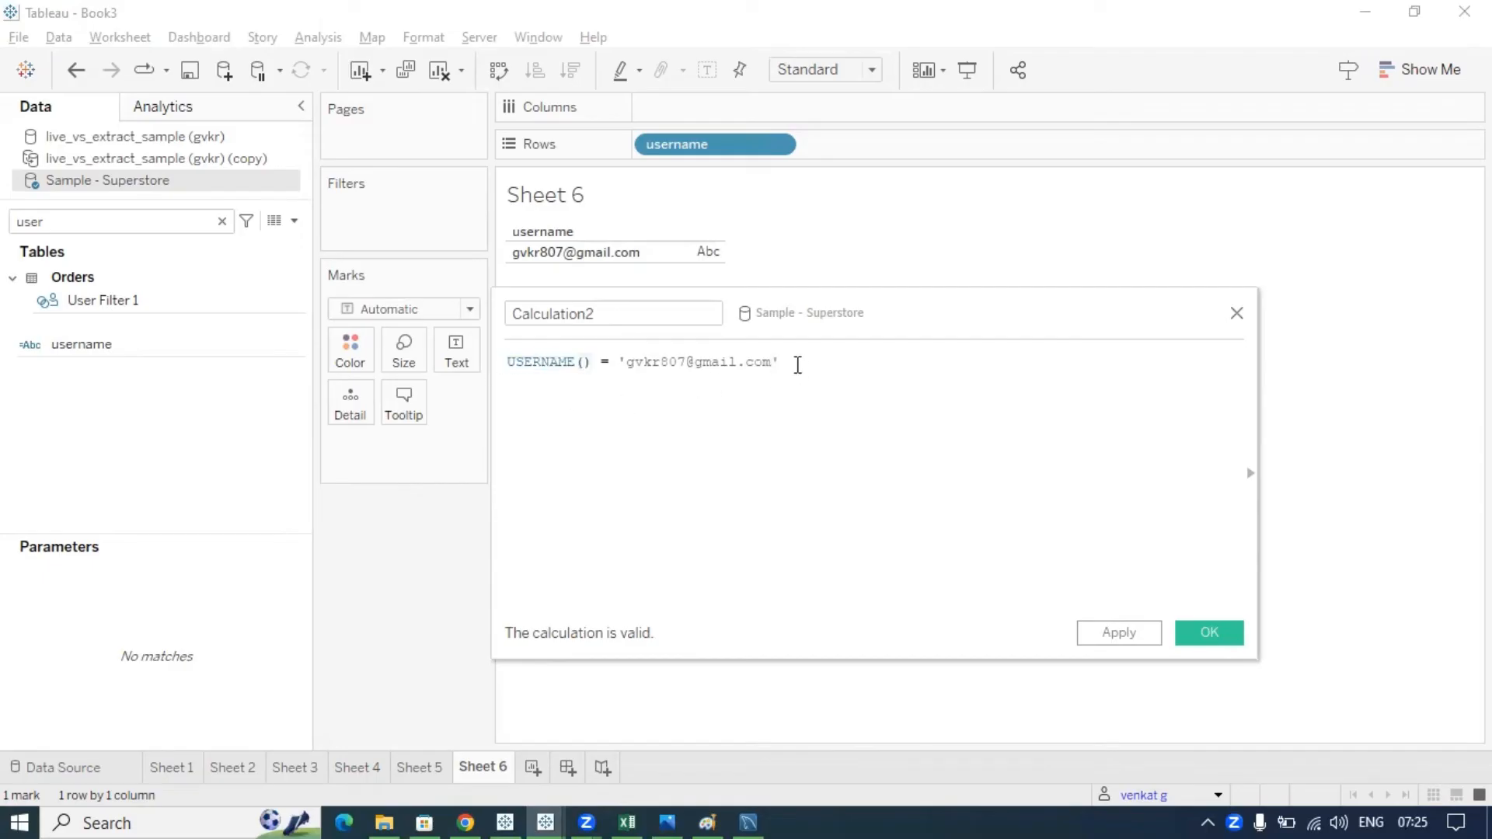
- Highlight the quoted e-mail address, then select the default Calculation2 name
{"action": "left_click_drag", "start_coordinate": [785, 363], "coordinate": [616, 359]}
{"action": "left_click", "coordinate": [641, 387]}
{"action": "left_click_drag", "start_coordinate": [774, 362], "coordinate": [632, 363]}
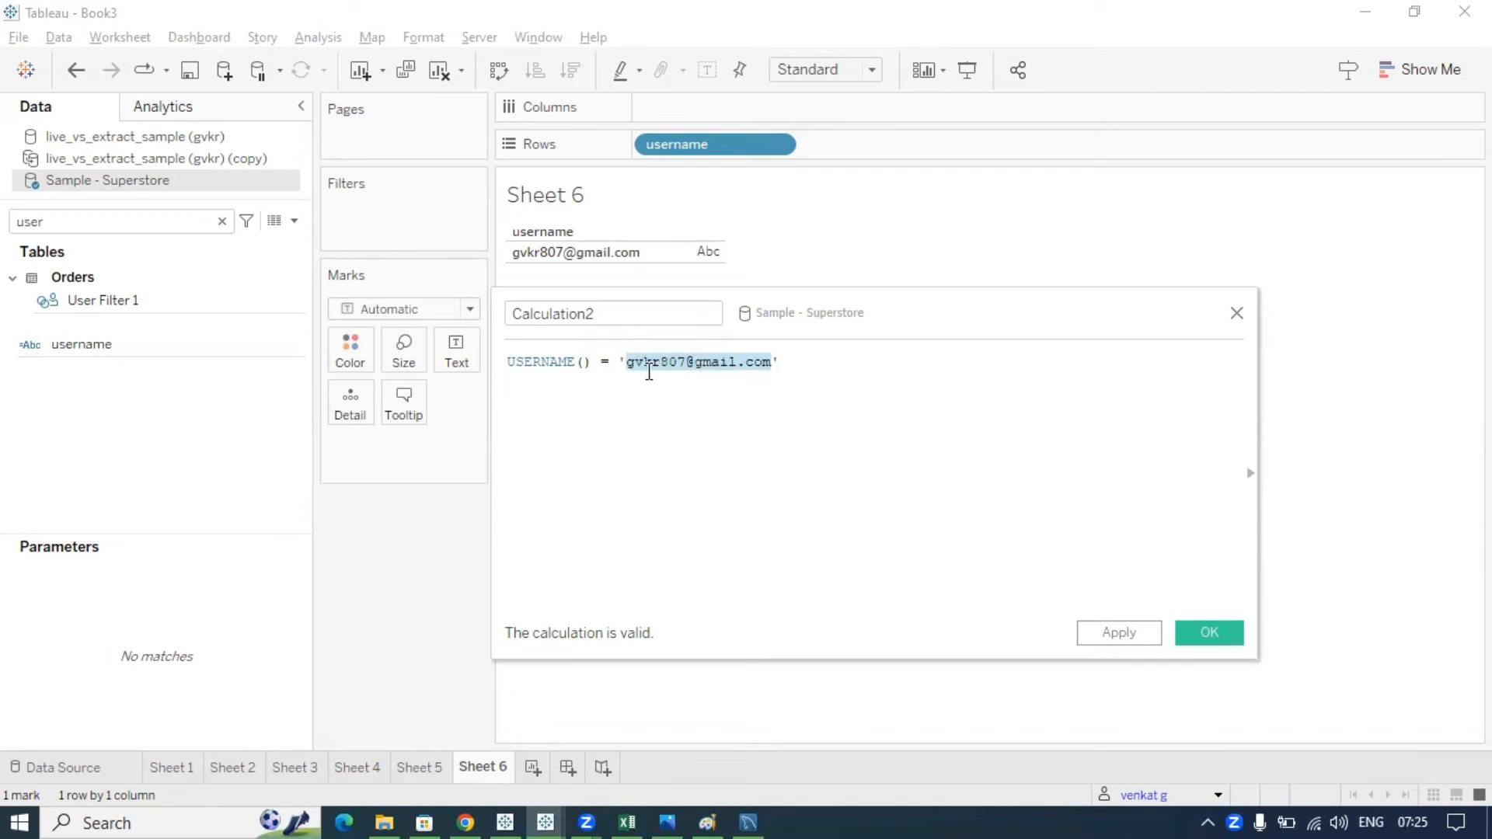
{"action": "left_click", "coordinate": [791, 363]}
{"action": "left_click_drag", "start_coordinate": [791, 363], "coordinate": [495, 363]}
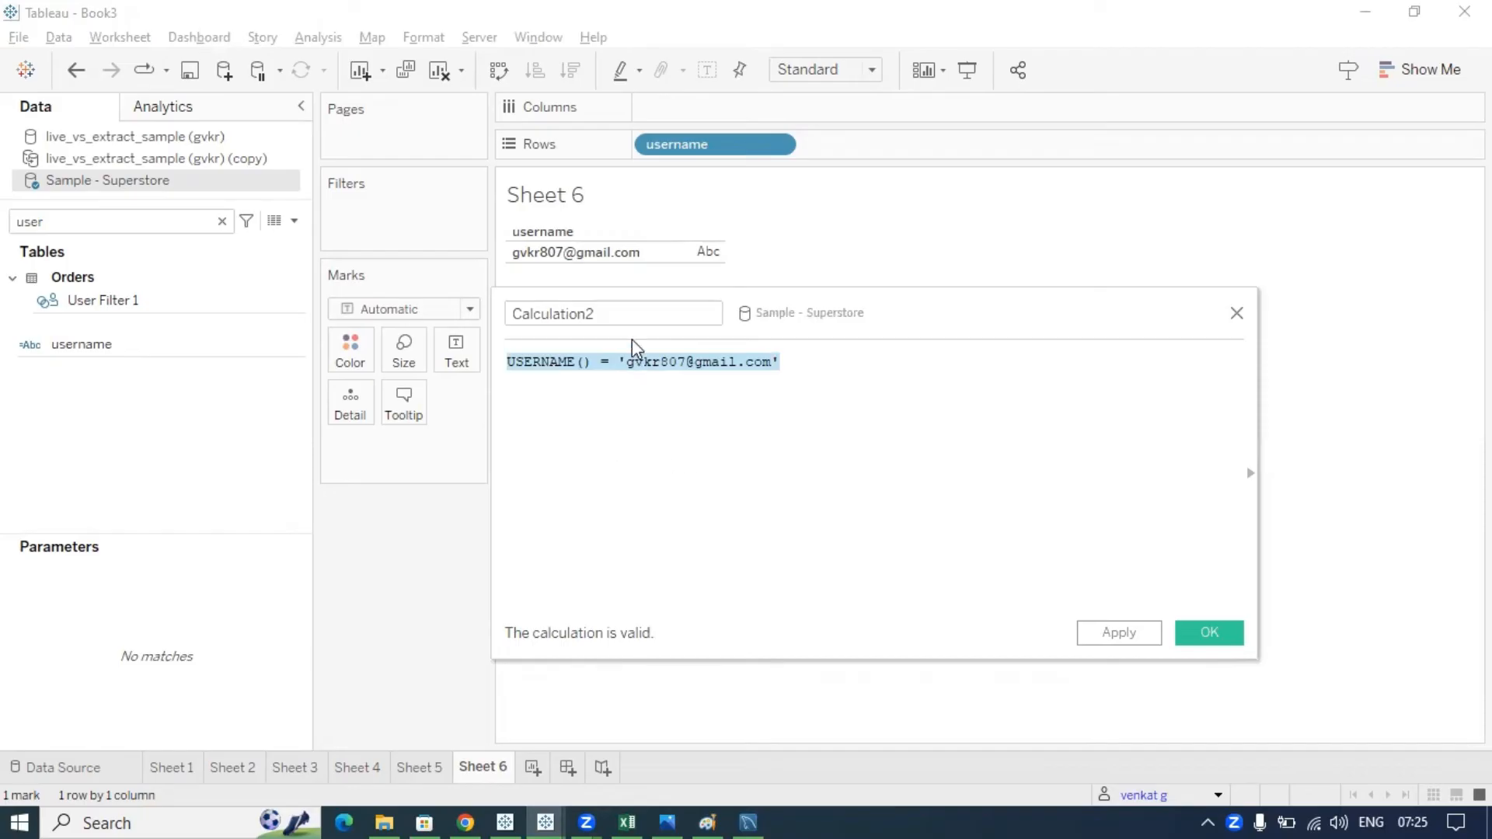
{"action": "double_click", "coordinate": [620, 311]}
- Rename the calculation to 'user filter'
{"action": "type", "text": "use"}
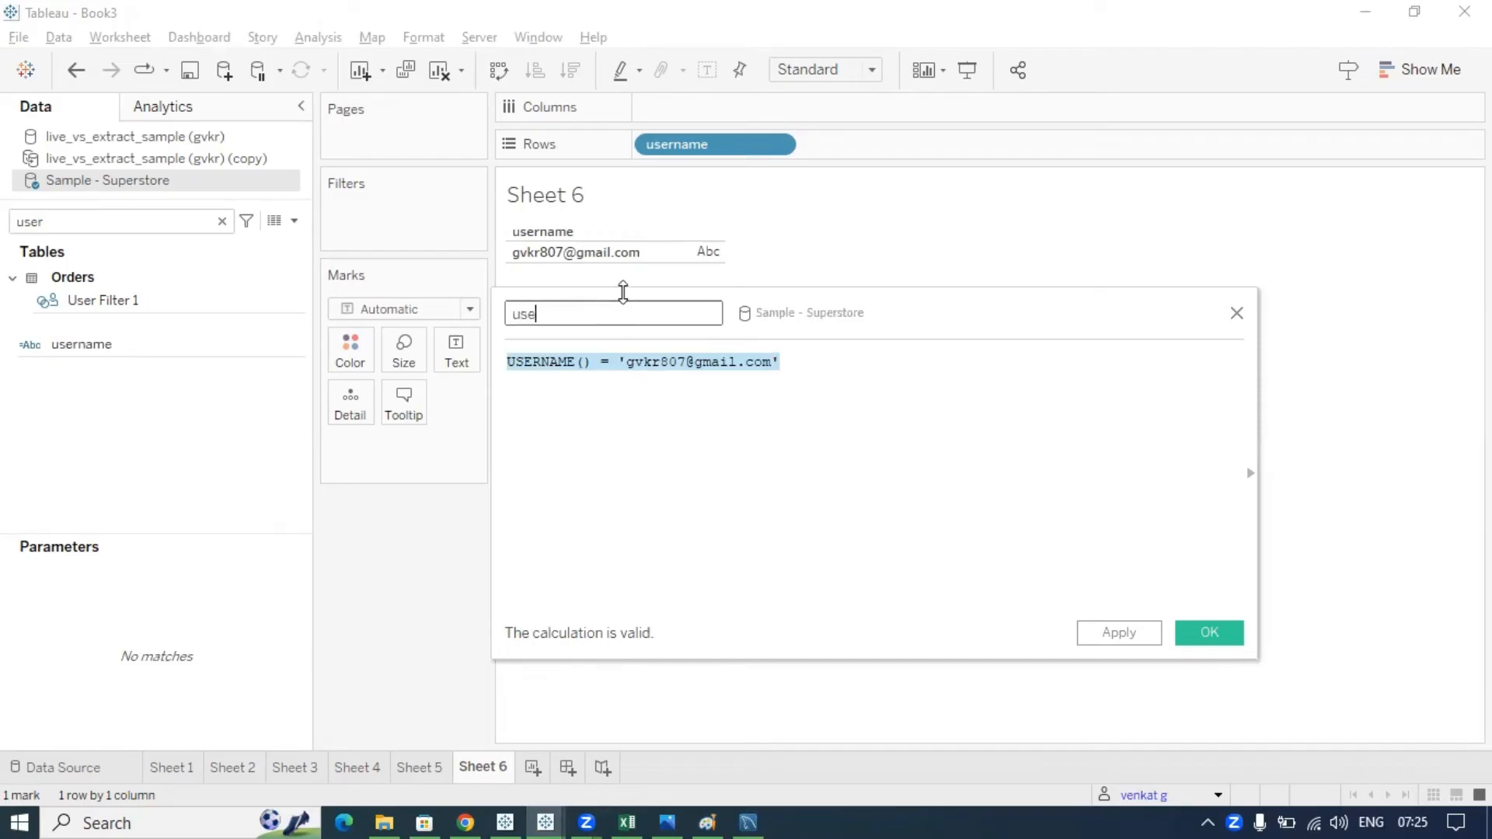
{"action": "type", "text": "r filter"}
{"action": "left_click_drag", "start_coordinate": [588, 312], "coordinate": [460, 312]}
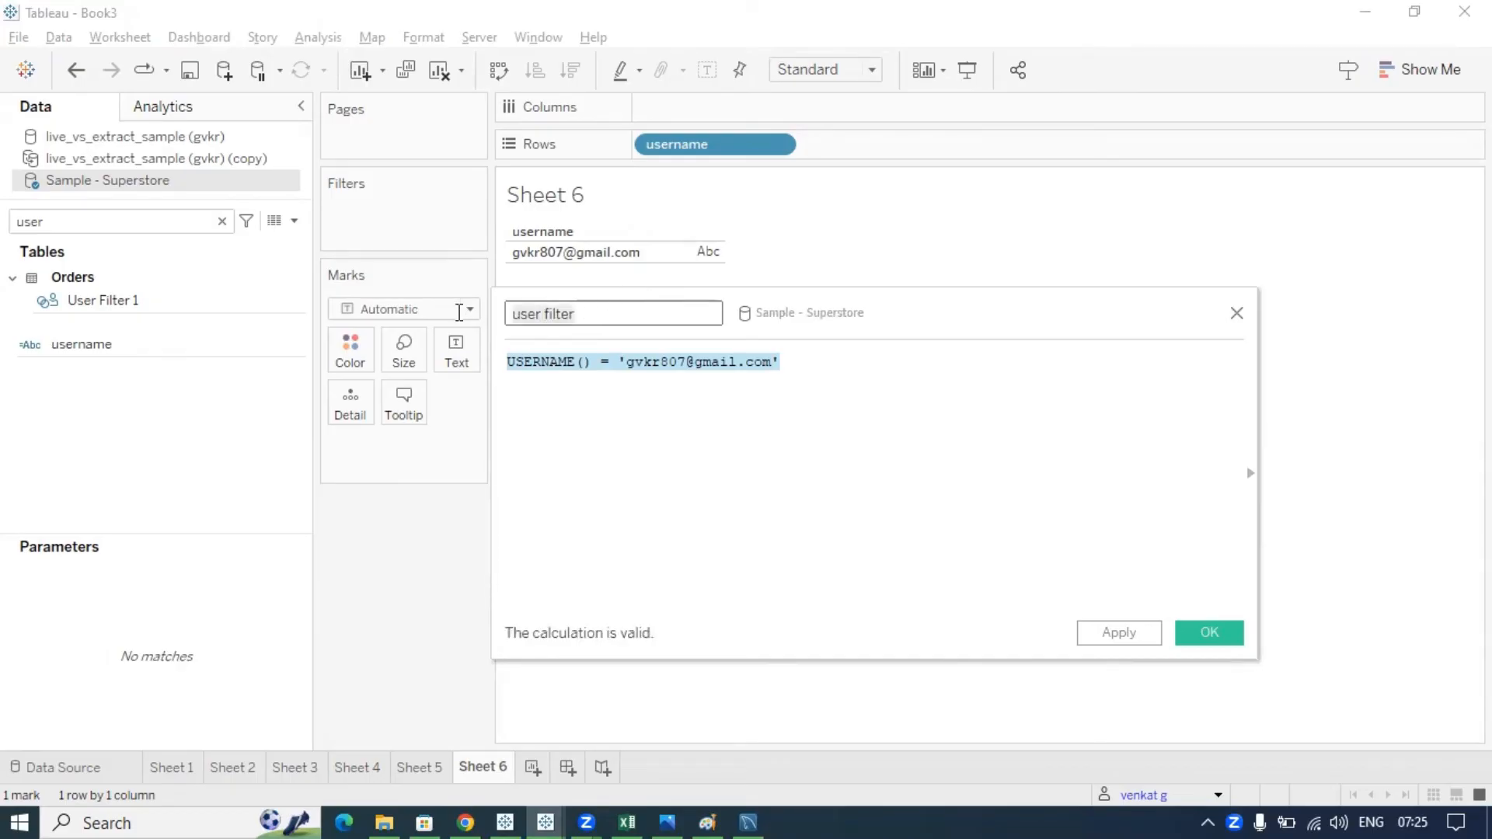
{"action": "left_click", "coordinate": [753, 428]}
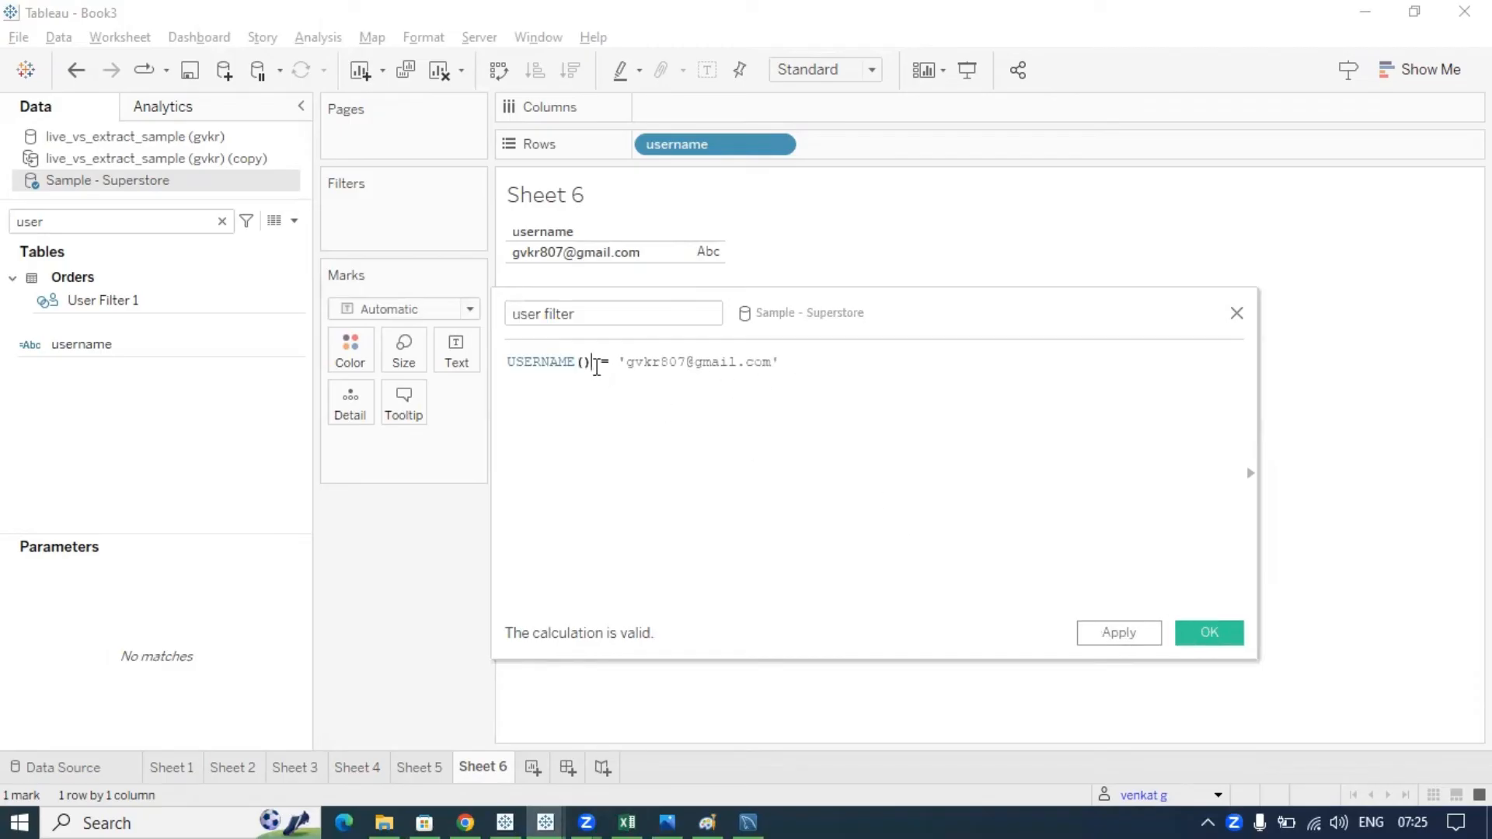
- Point out the formula and quoted e-mail, then save the 'user filter' field
{"action": "left_click_drag", "start_coordinate": [593, 362], "coordinate": [506, 362]}
{"action": "left_click_drag", "start_coordinate": [813, 361], "coordinate": [481, 361]}
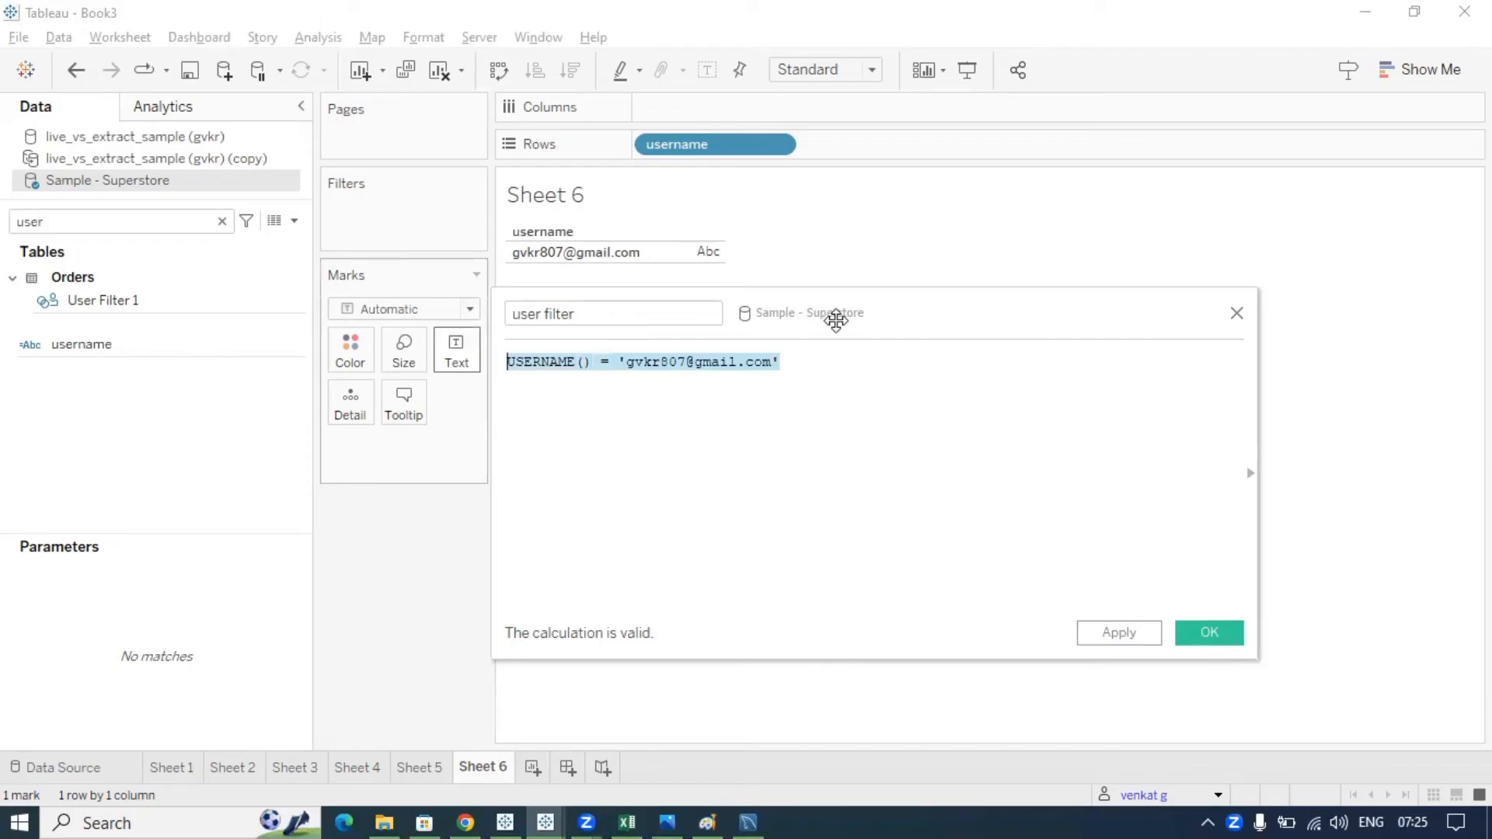
{"action": "left_click_drag", "start_coordinate": [859, 319], "coordinate": [940, 331]}
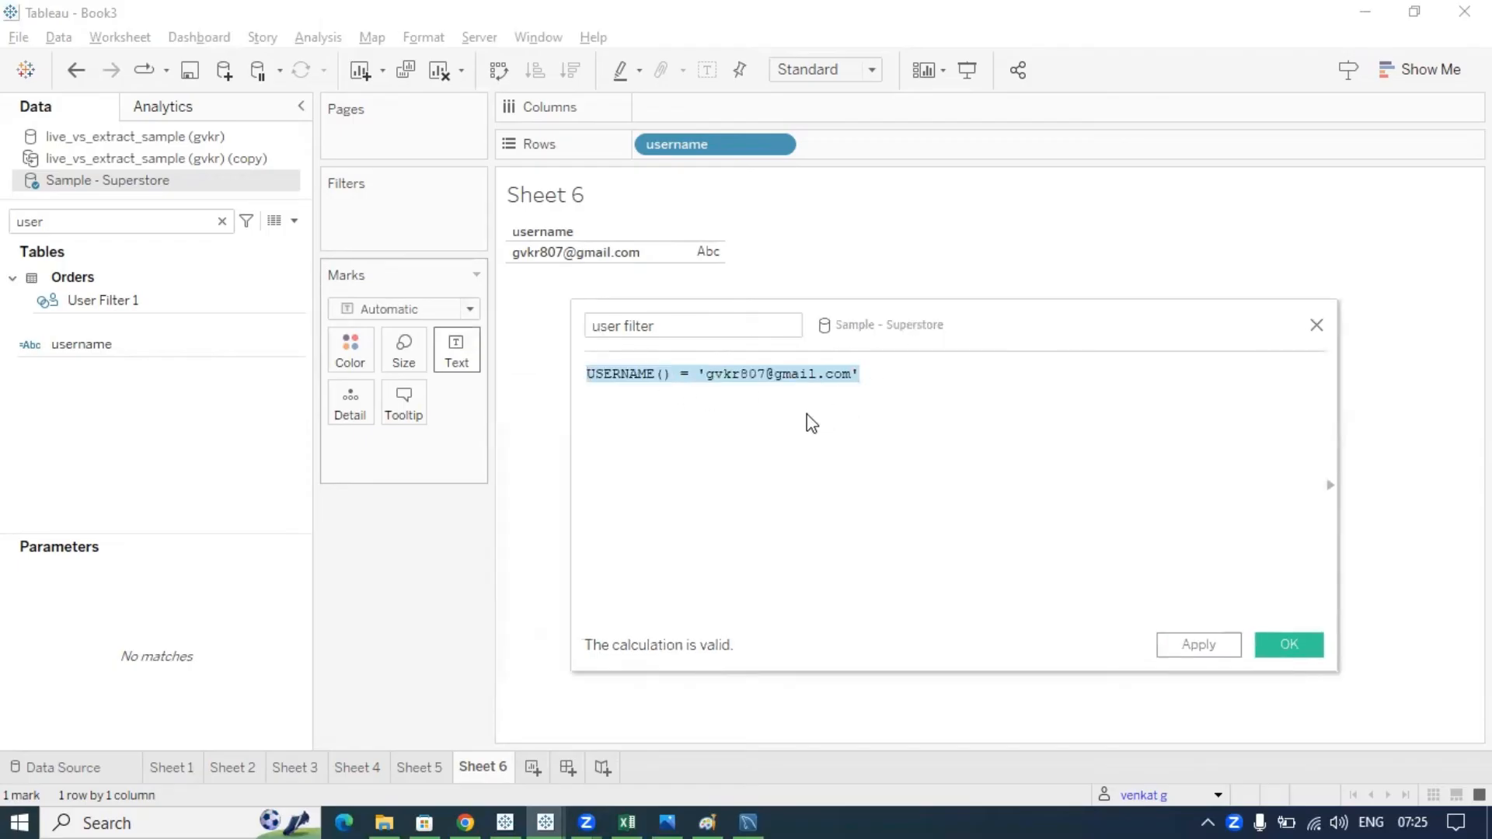
{"action": "left_click", "coordinate": [990, 417]}
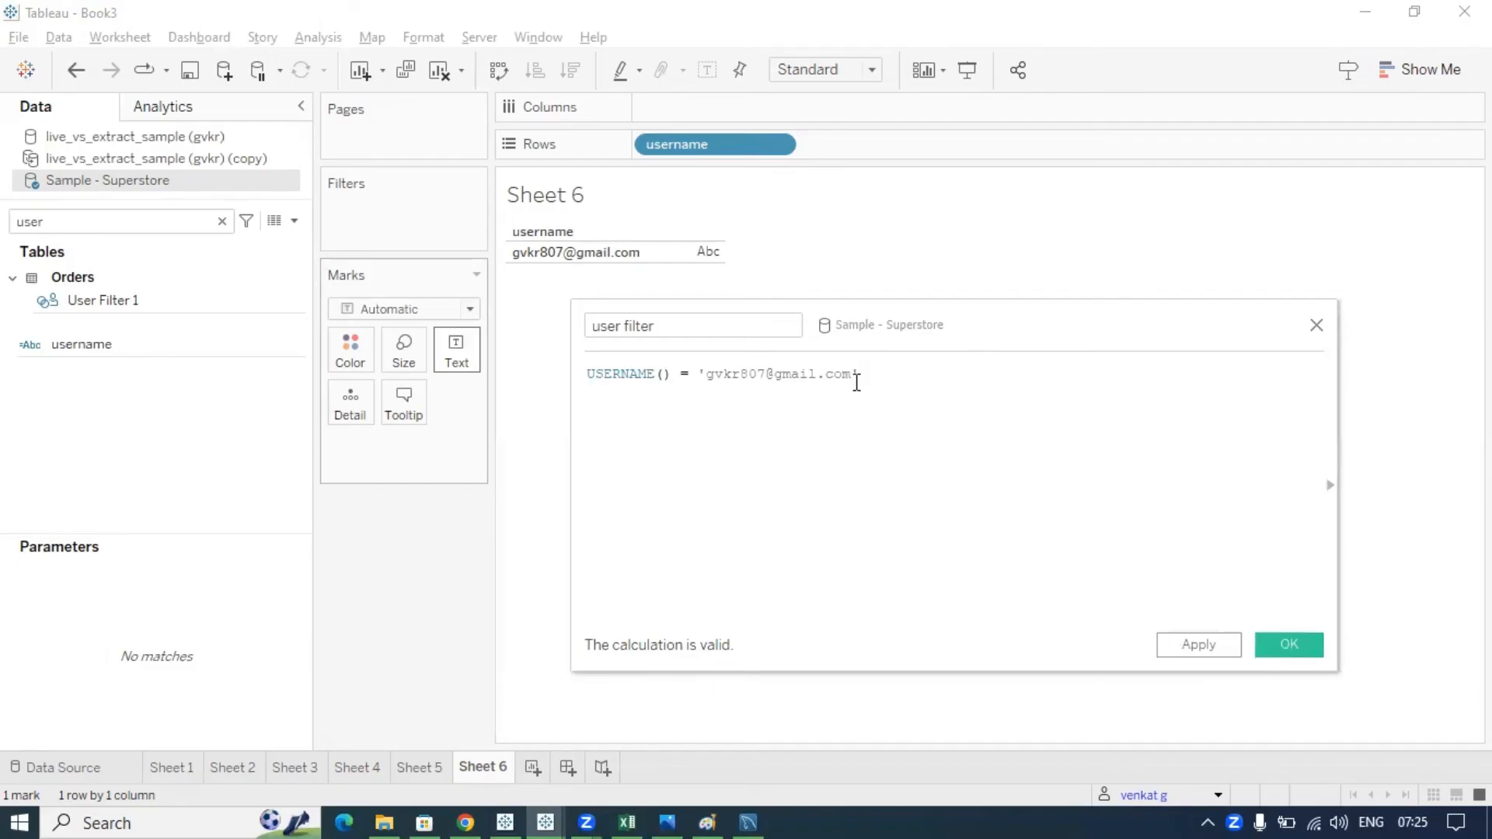
{"action": "left_click_drag", "start_coordinate": [870, 375], "coordinate": [694, 376]}
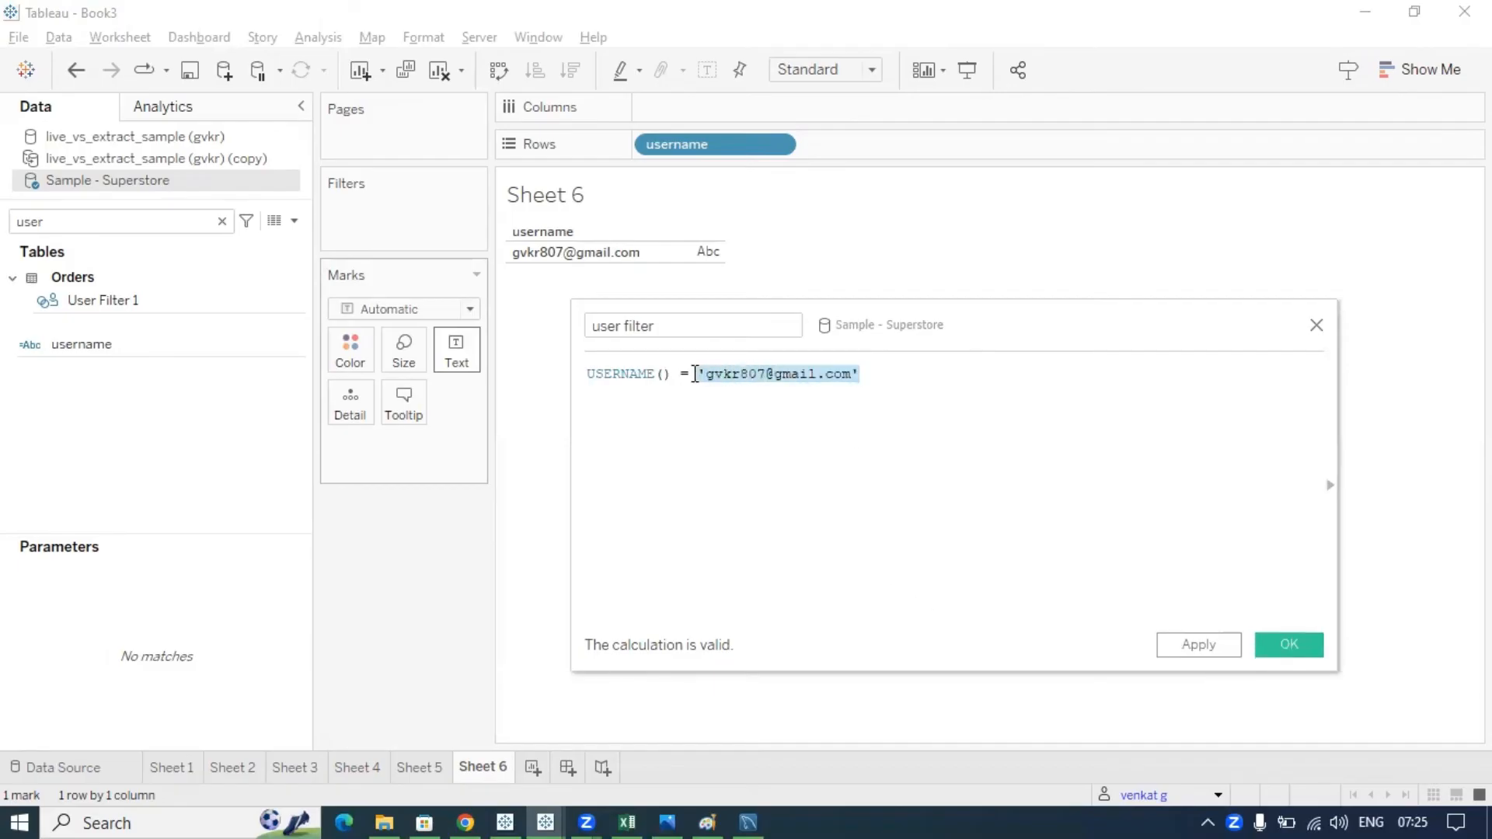
{"action": "left_click", "coordinate": [760, 411]}
{"action": "left_click_drag", "start_coordinate": [863, 375], "coordinate": [698, 375]}
{"action": "left_click", "coordinate": [867, 374]}
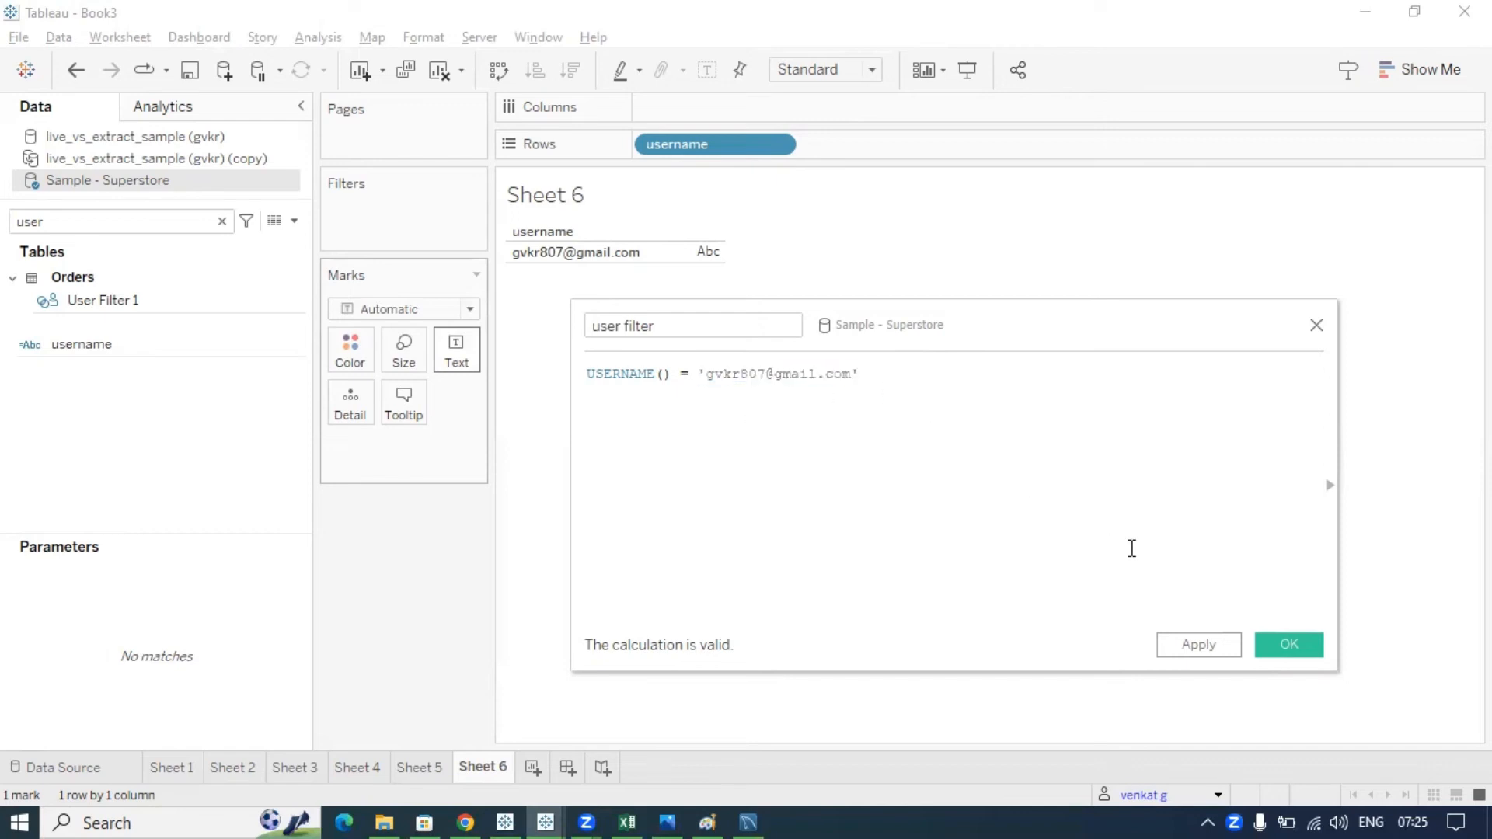
{"action": "left_click", "coordinate": [1289, 645]}
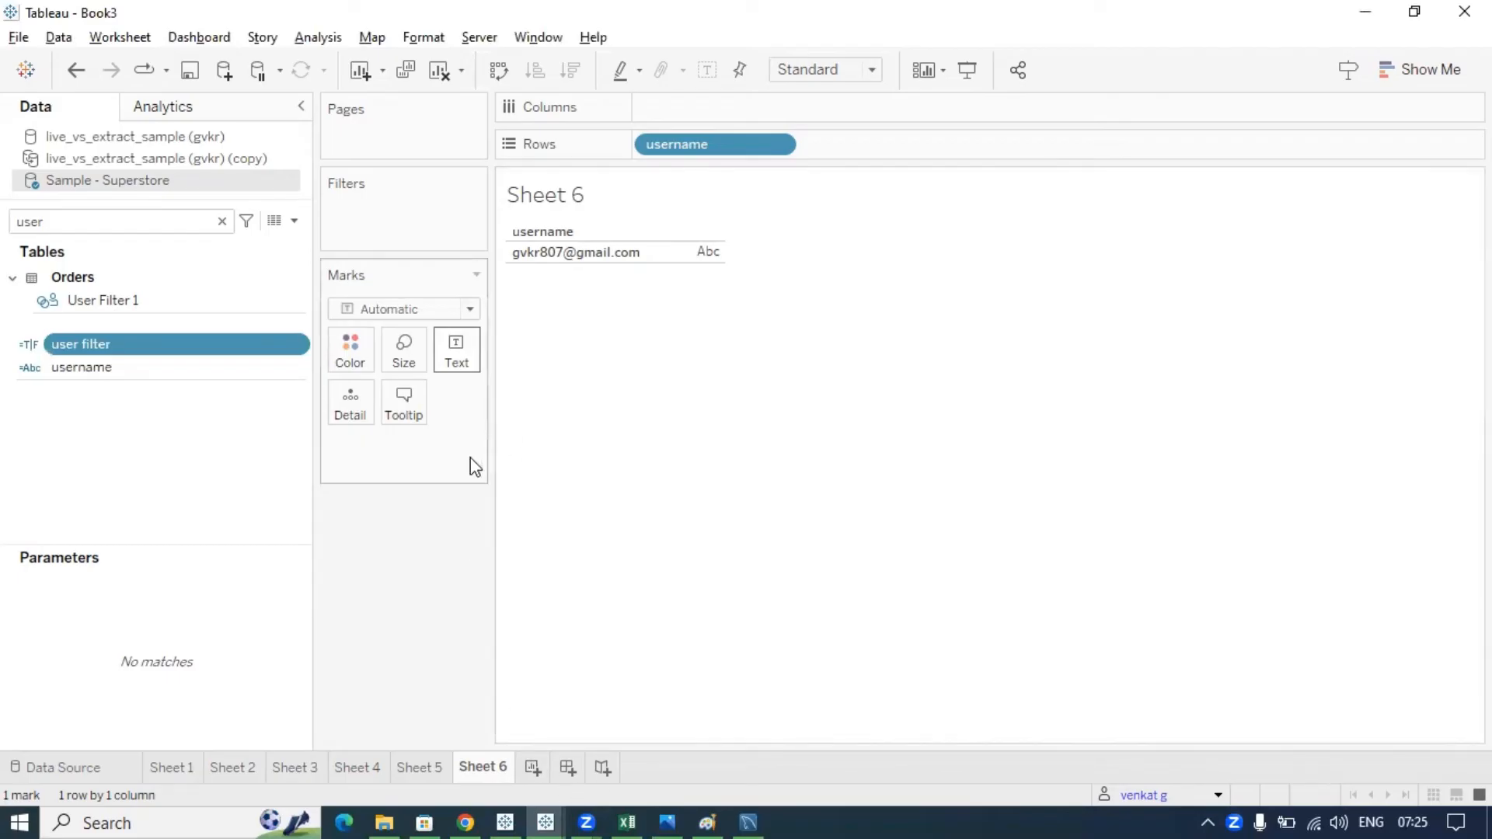
- On Sheet 3, drag the user filter field onto the Filters shelf
{"action": "left_click", "coordinate": [309, 771]}
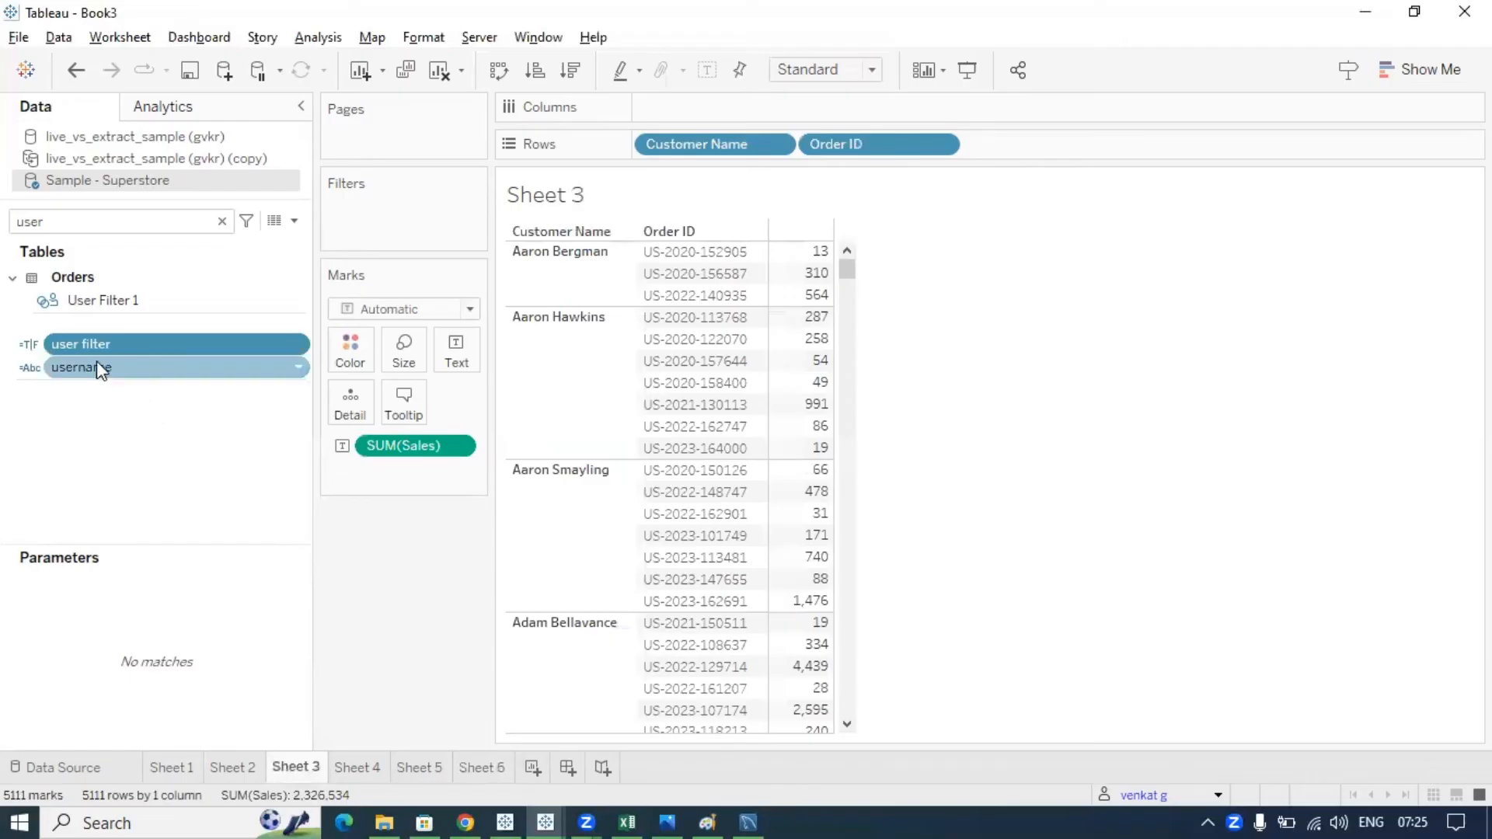
{"action": "left_click_drag", "start_coordinate": [95, 345], "coordinate": [376, 218]}
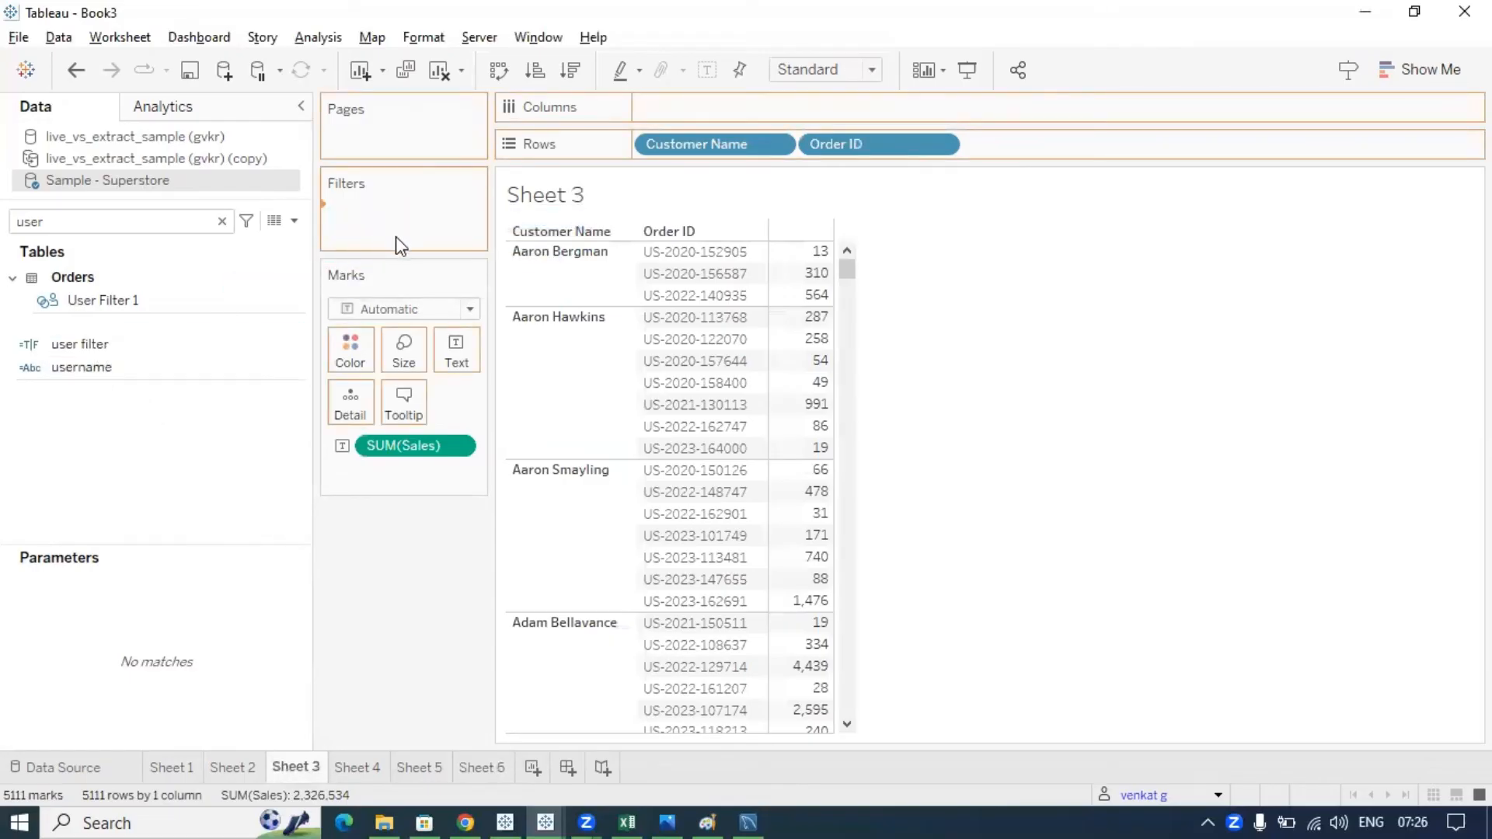
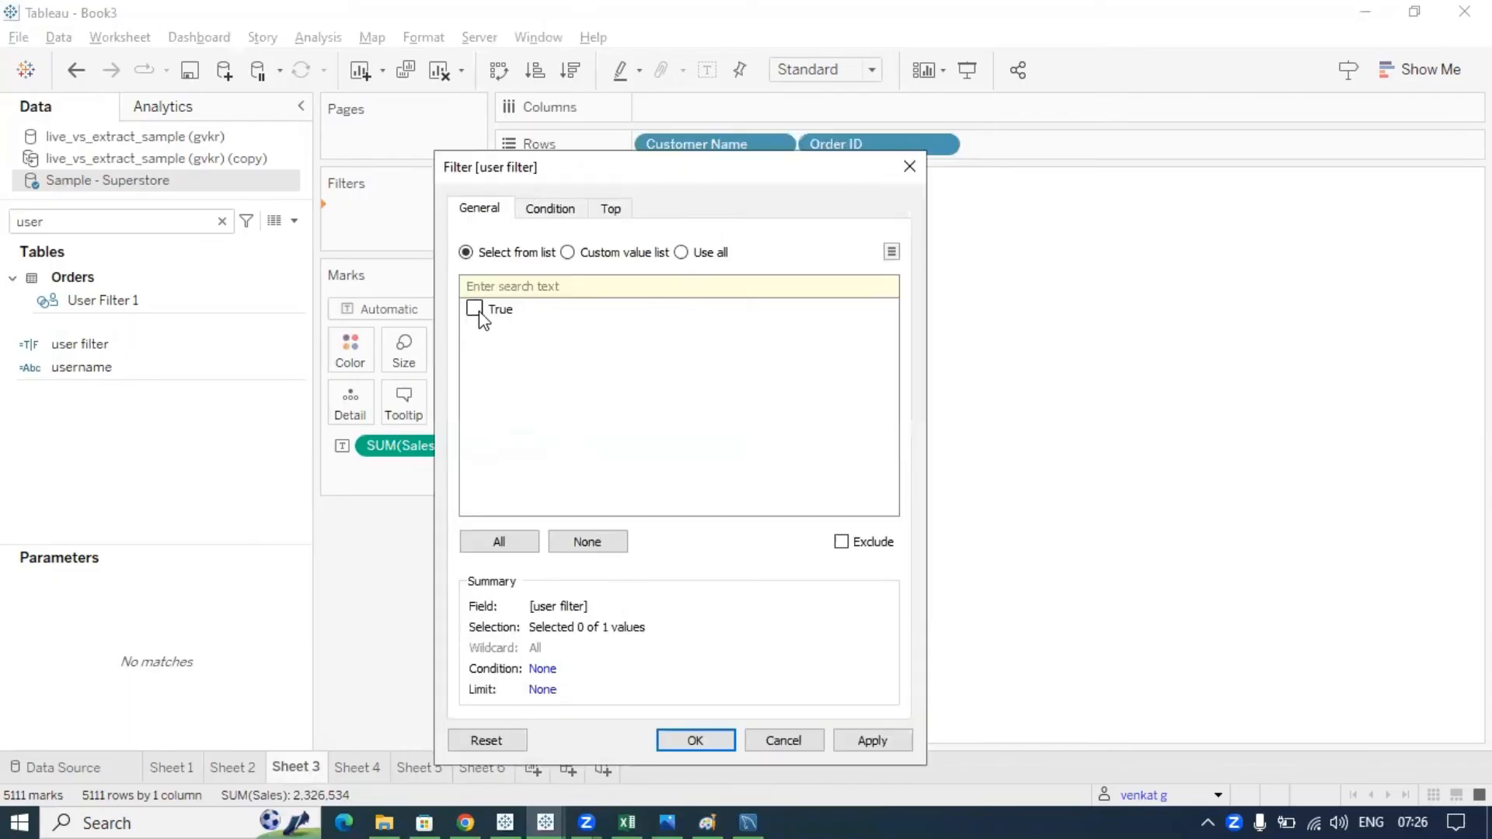
- Tick only the True value in the user filter dialog and apply it to Sheet 3
{"action": "left_click", "coordinate": [476, 310]}
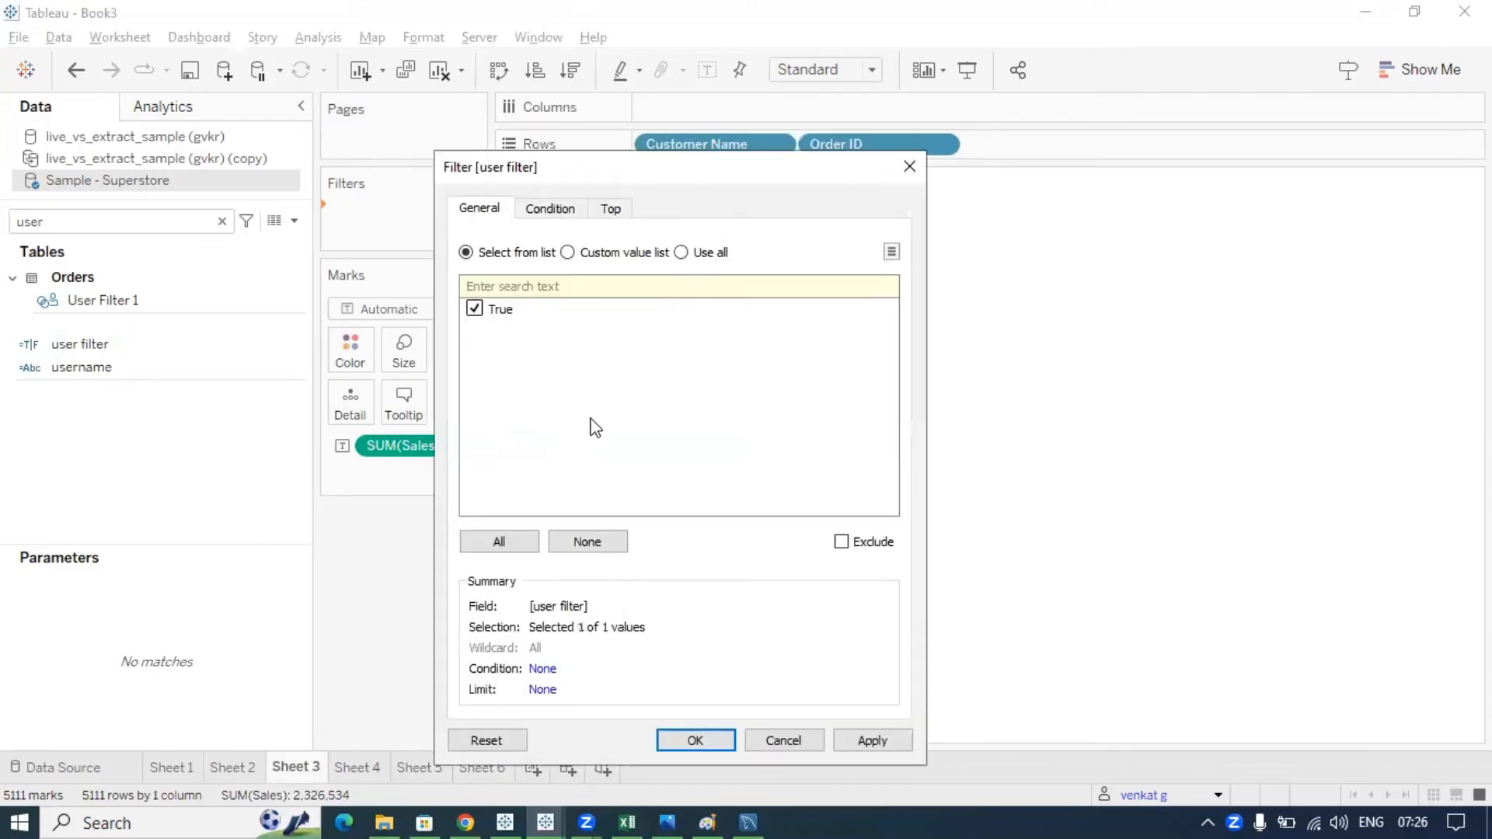
{"action": "left_click", "coordinate": [709, 735]}
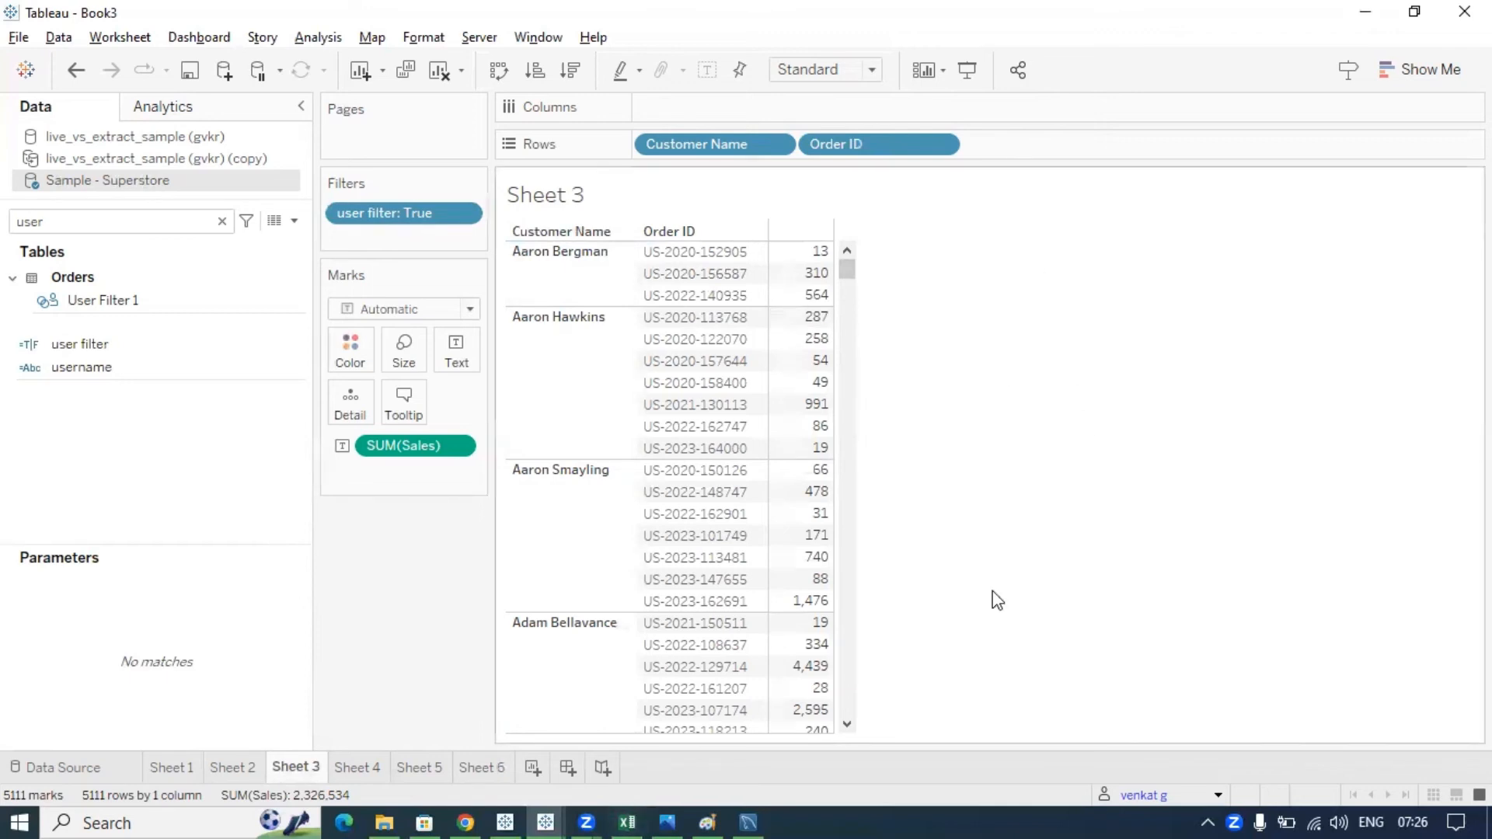
- On a new Sheet 7, search 'cu' and put Customer Name on Rows to list all 800 customers
{"action": "left_click", "coordinate": [533, 768]}
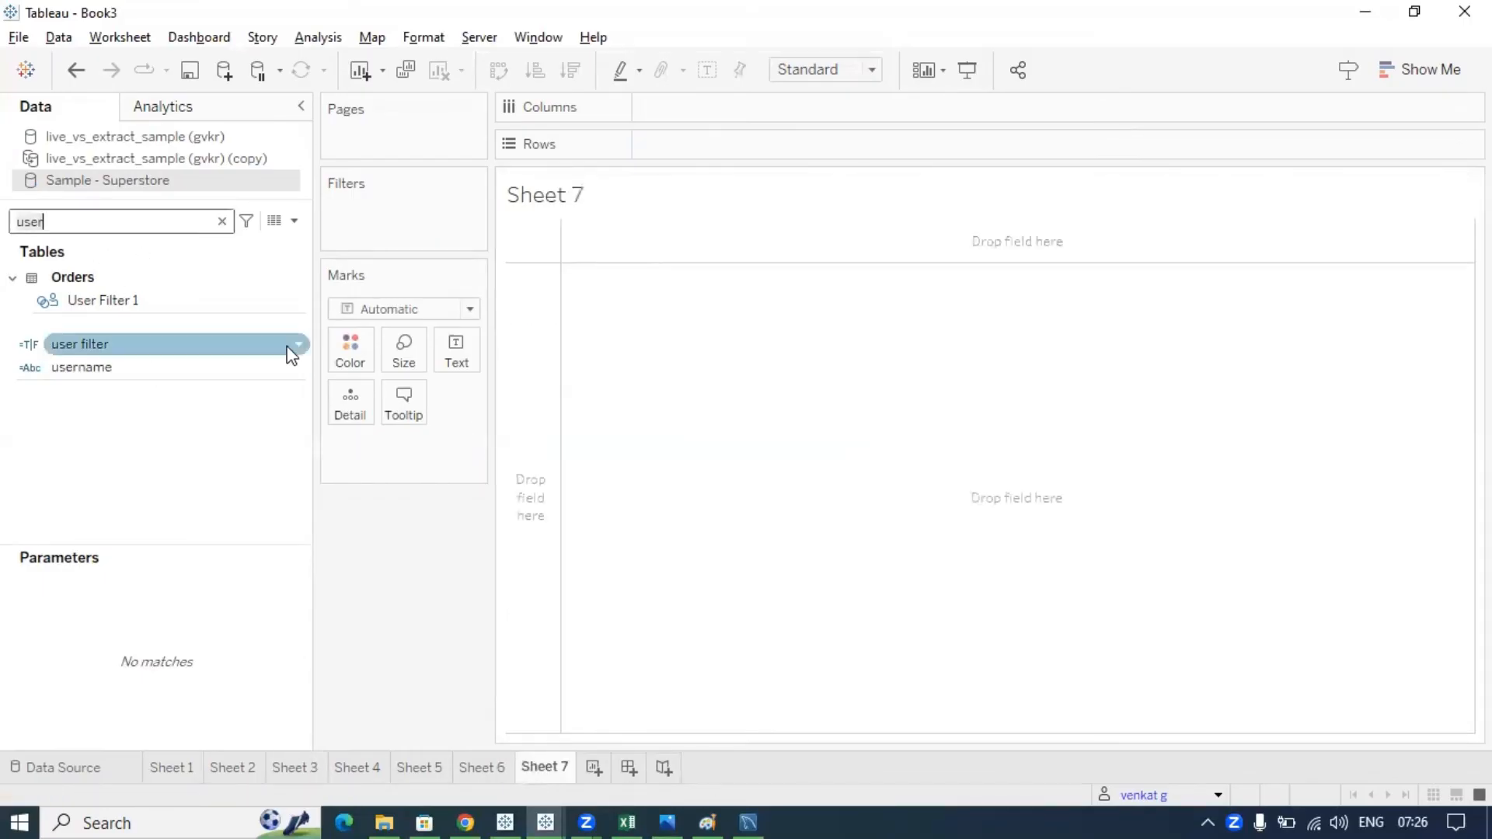
{"action": "key", "text": "BackSpace"}
{"action": "key", "text": "BackSpace"}
{"action": "type", "text": "er"}
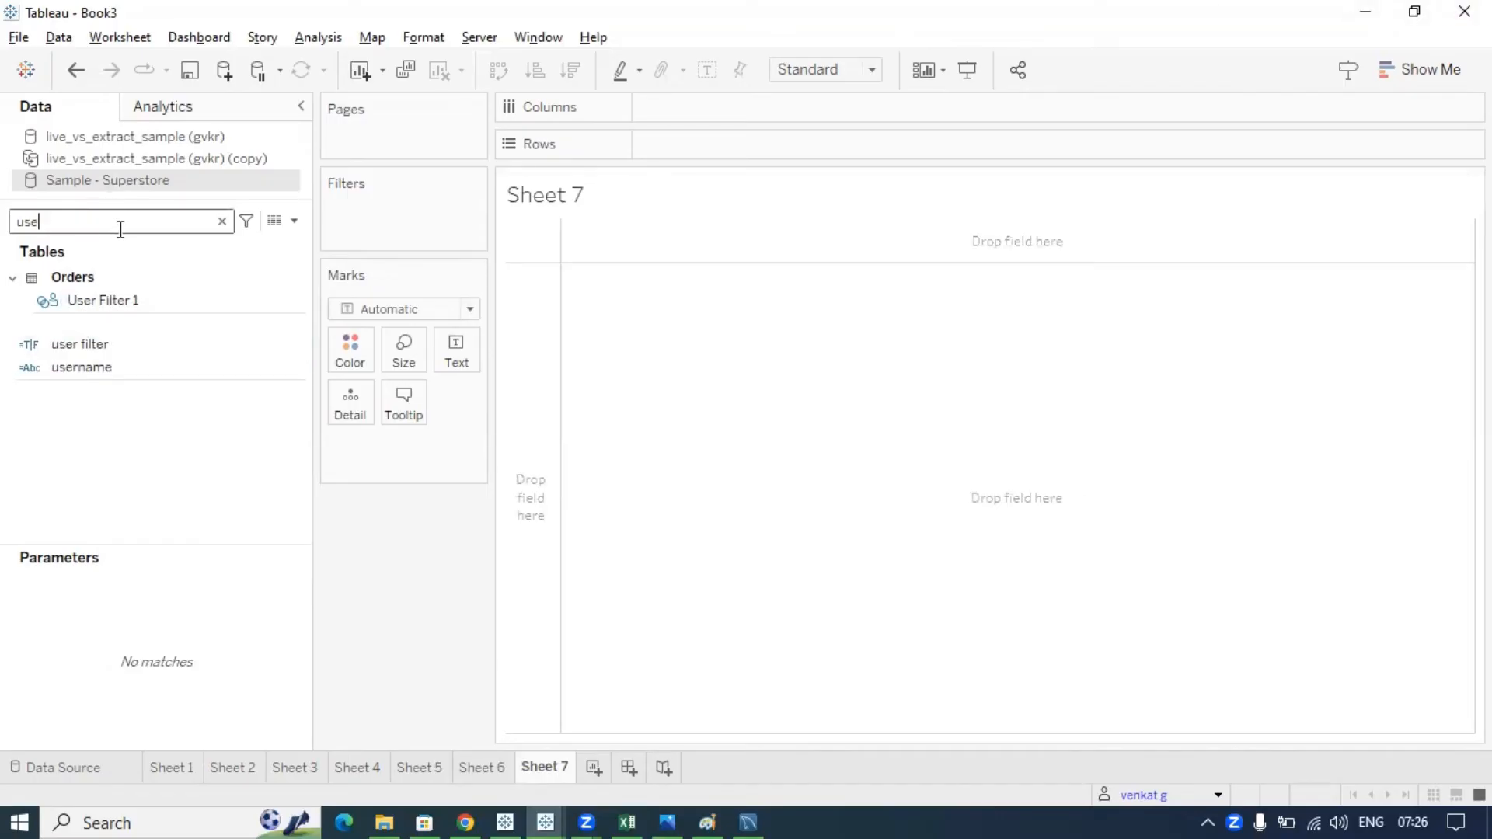
{"action": "key", "text": "BackSpace"}
{"action": "key", "text": "BackSpace"}
{"action": "key", "text": "BackSpace"}
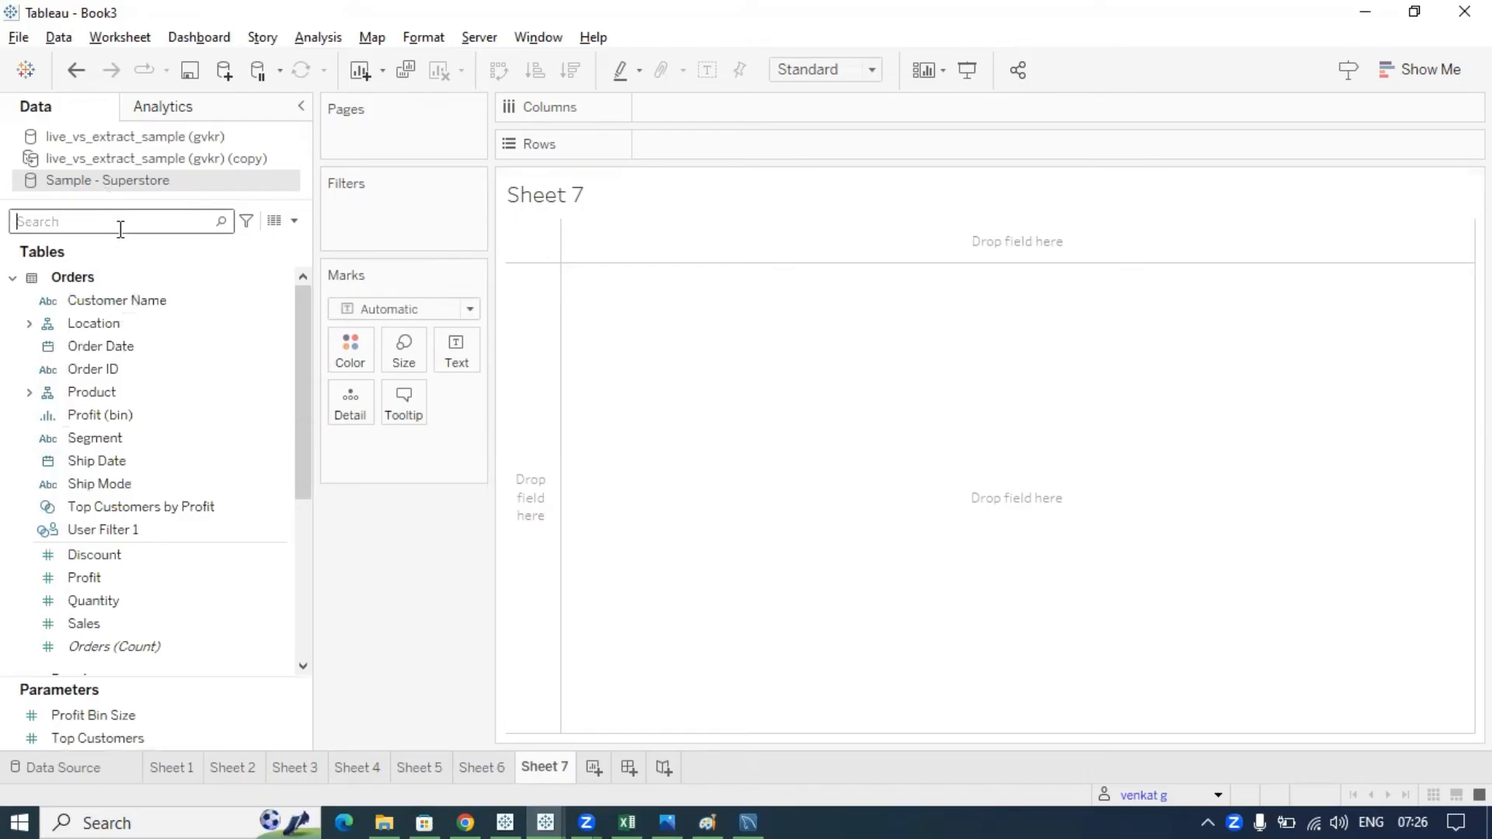
{"action": "type", "text": "cu"}
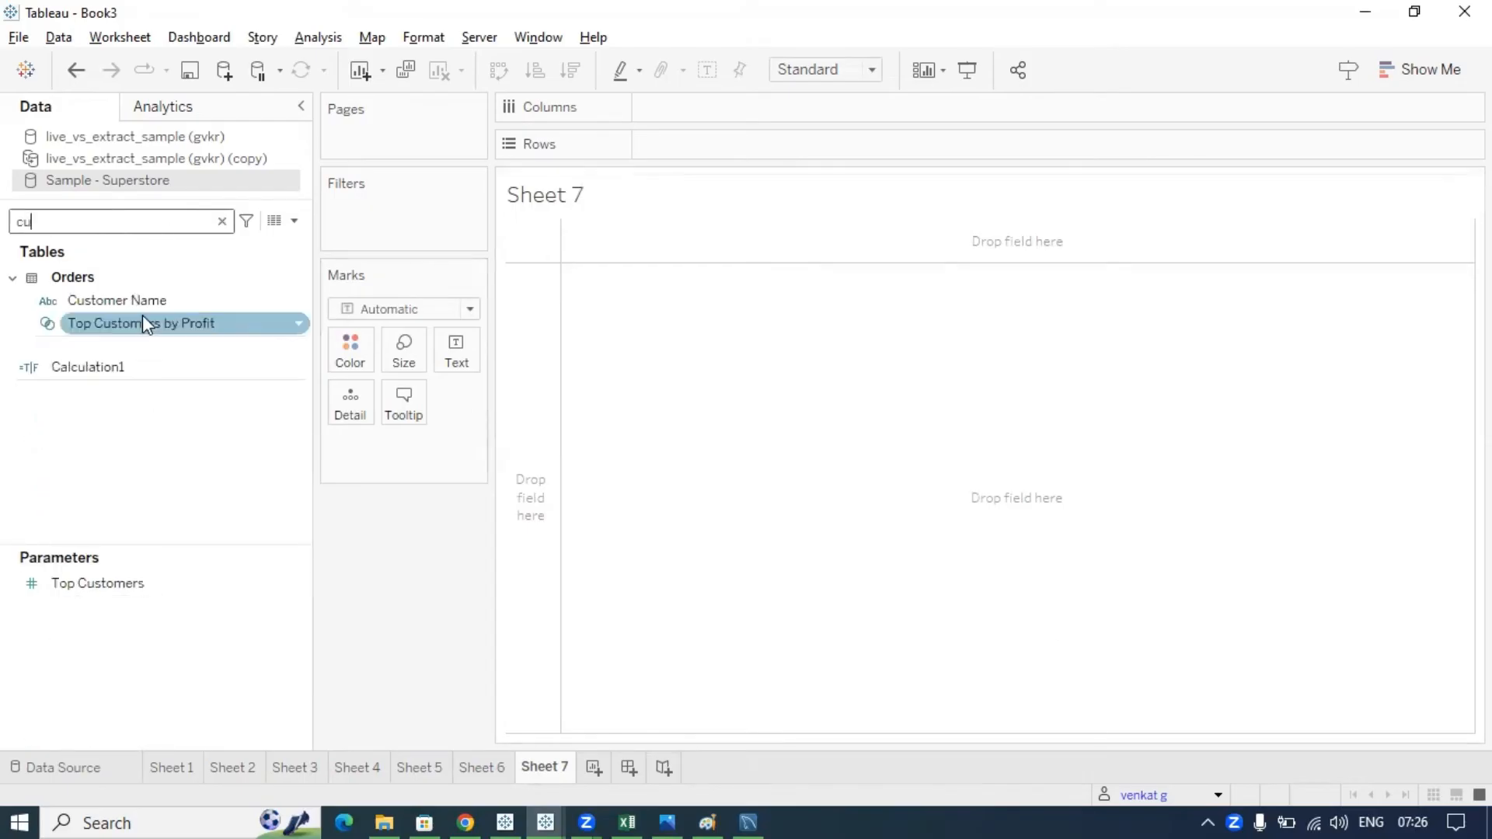
{"action": "left_click", "coordinate": [183, 303]}
{"action": "left_click_drag", "start_coordinate": [184, 308], "coordinate": [721, 146]}
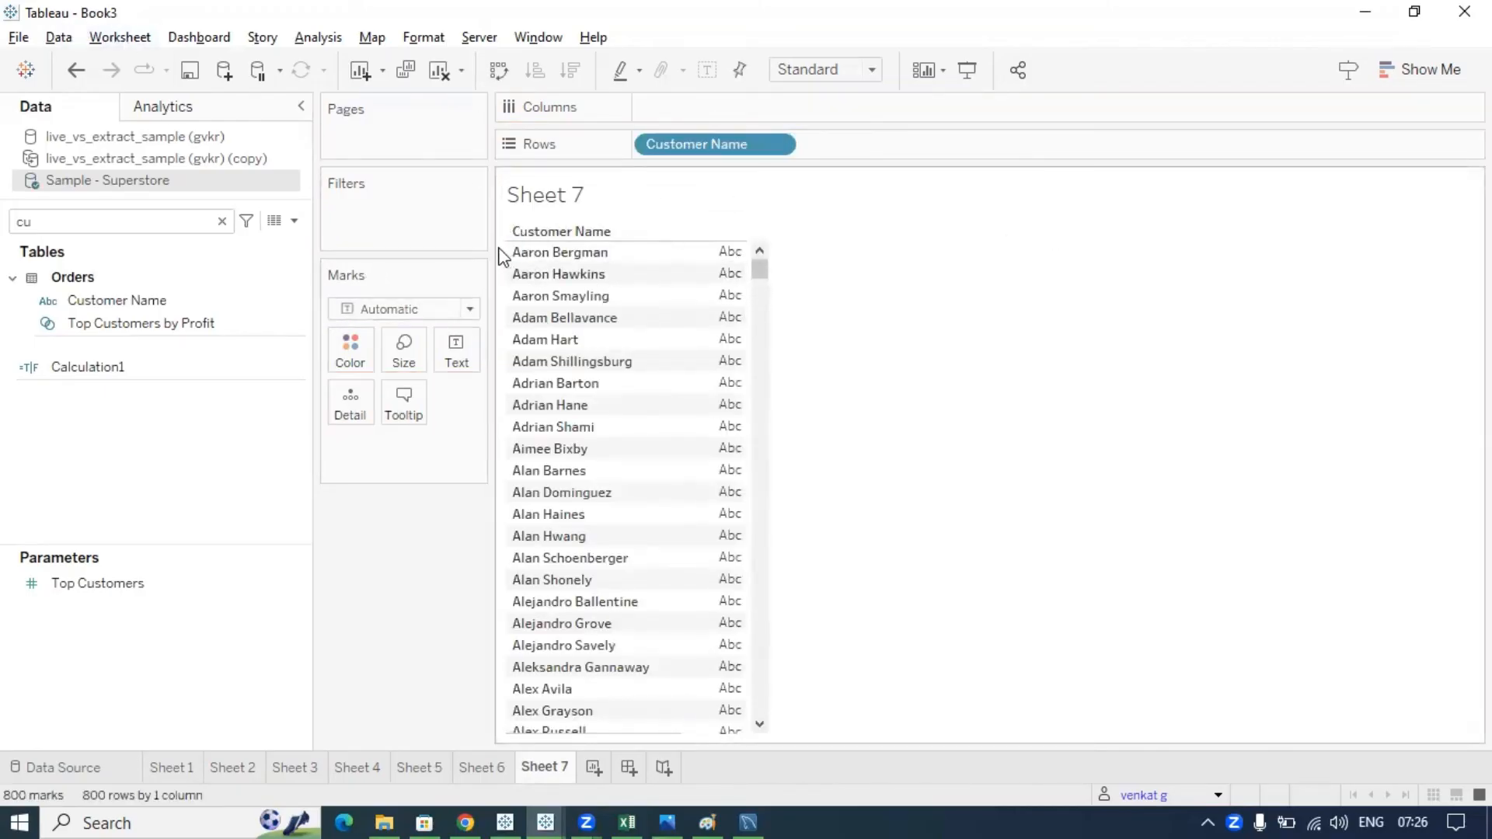
{"action": "mouse_move", "coordinate": [537, 269]}
{"action": "left_mouse_down"}
{"action": "mouse_move", "coordinate": [560, 233]}
{"action": "mouse_move", "coordinate": [430, 233]}
{"action": "left_mouse_up"}
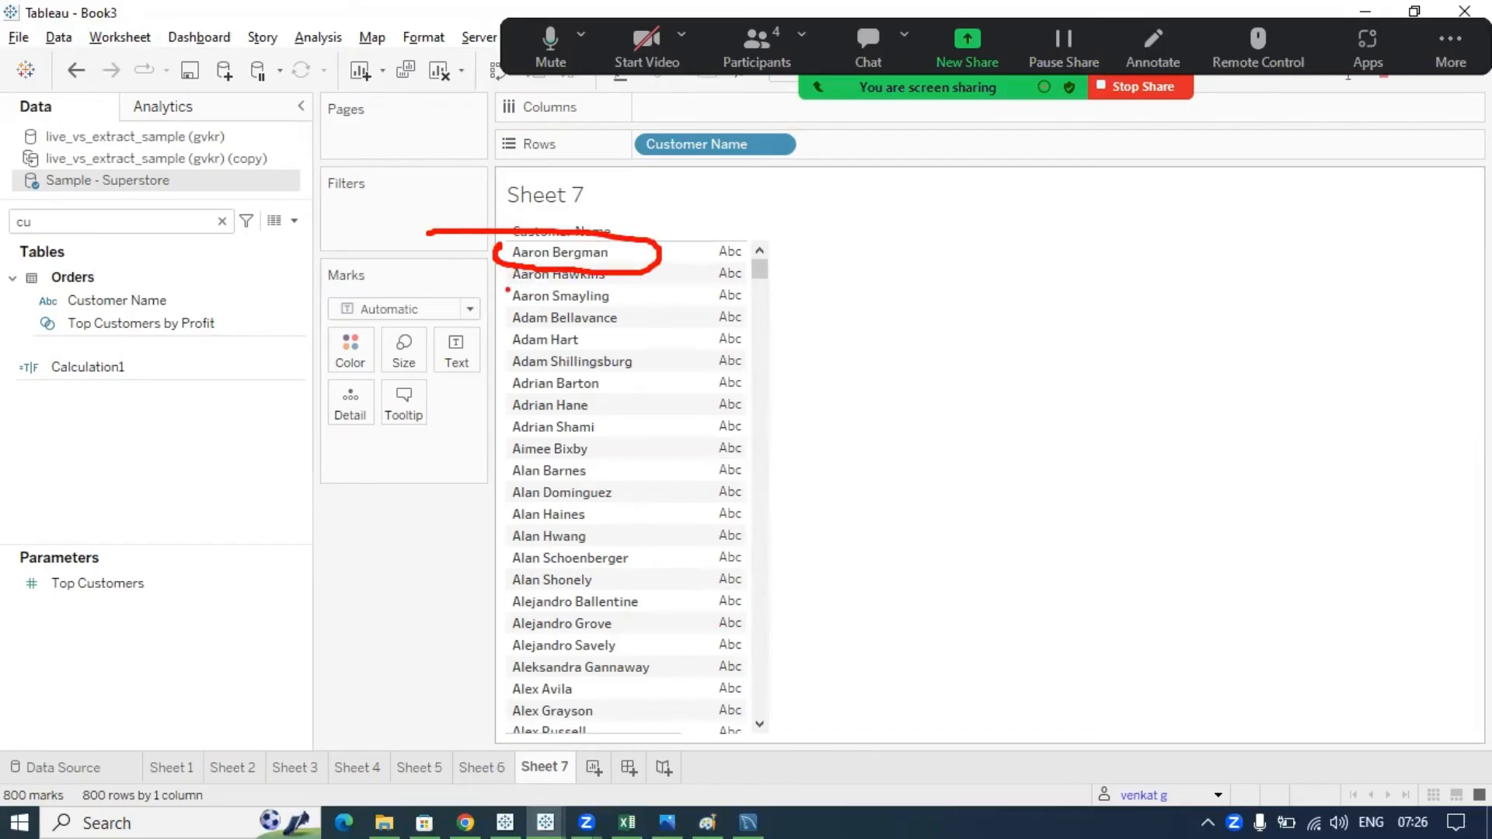
{"action": "mouse_move", "coordinate": [508, 290]}
{"action": "left_mouse_down"}
{"action": "mouse_move", "coordinate": [618, 312]}
{"action": "mouse_move", "coordinate": [482, 277]}
{"action": "left_mouse_up"}
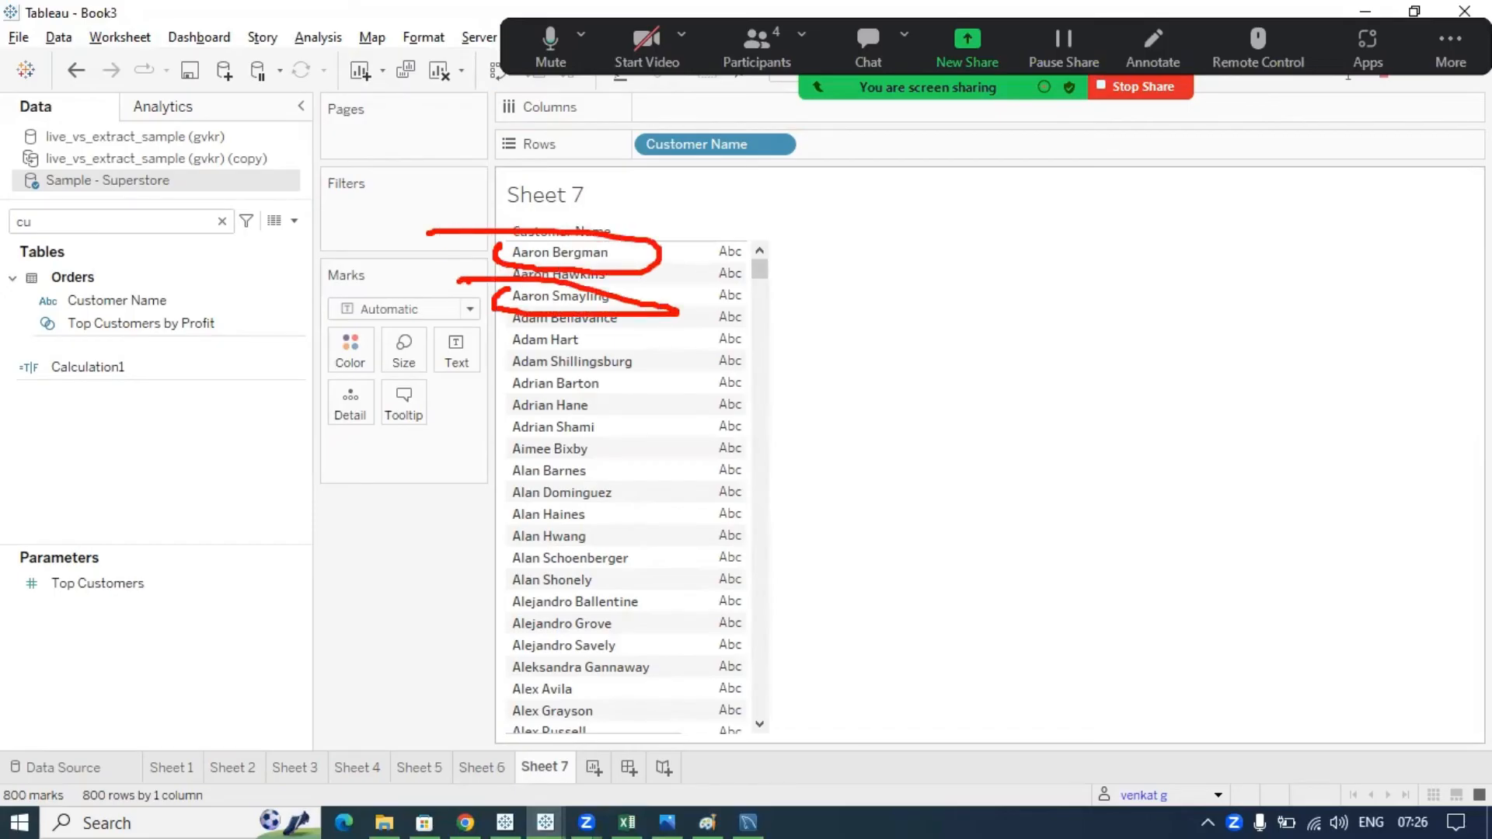
{"action": "key", "text": "Escape"}
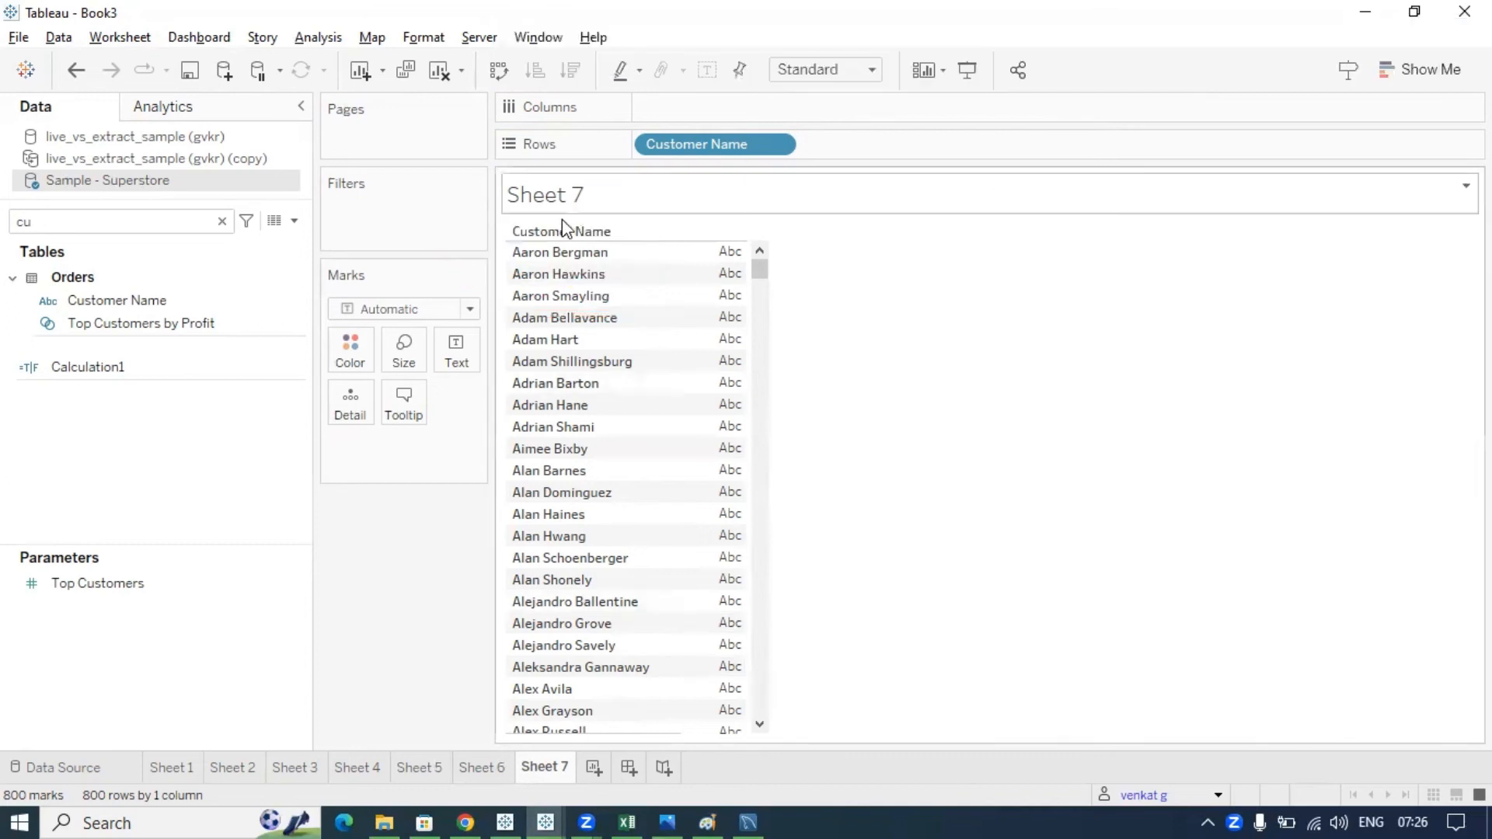
- Draft a calculated field with IF ... END, then close the editor without saving
{"action": "left_click", "coordinate": [295, 221]}
{"action": "left_click", "coordinate": [270, 244]}
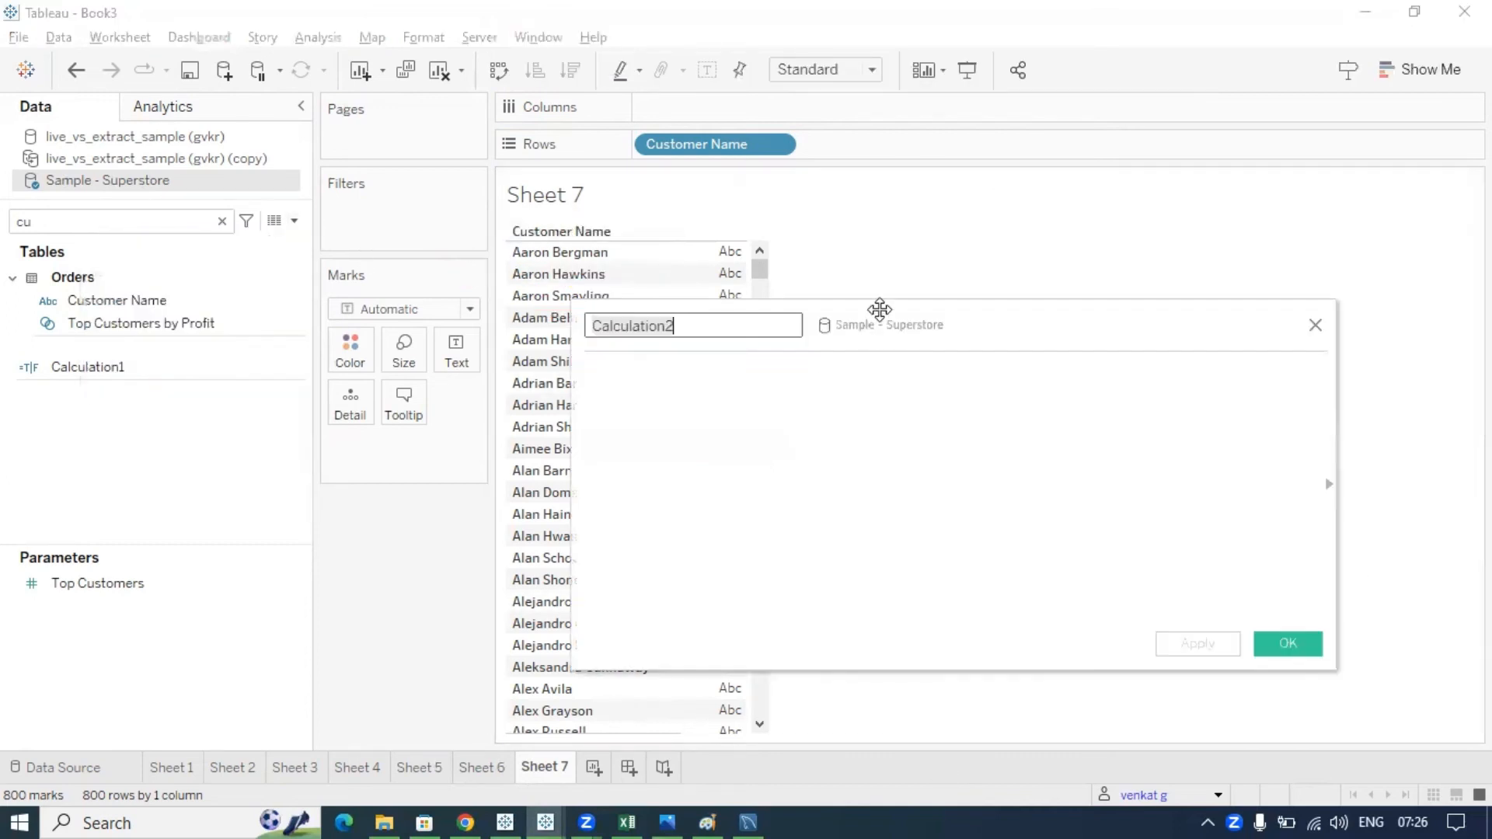
{"action": "left_click_drag", "start_coordinate": [888, 316], "coordinate": [958, 366]}
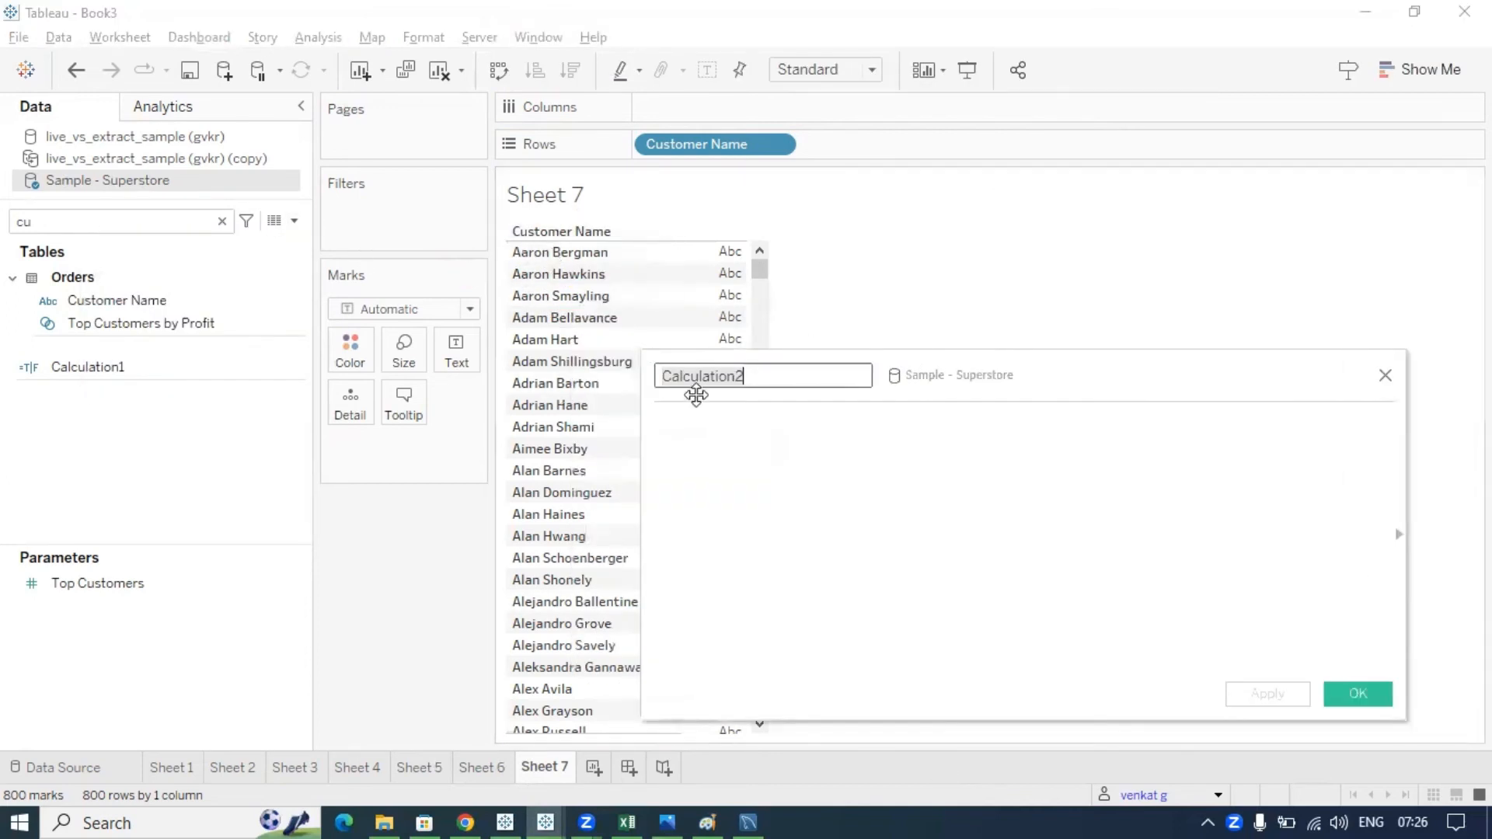
{"action": "left_click", "coordinate": [713, 441]}
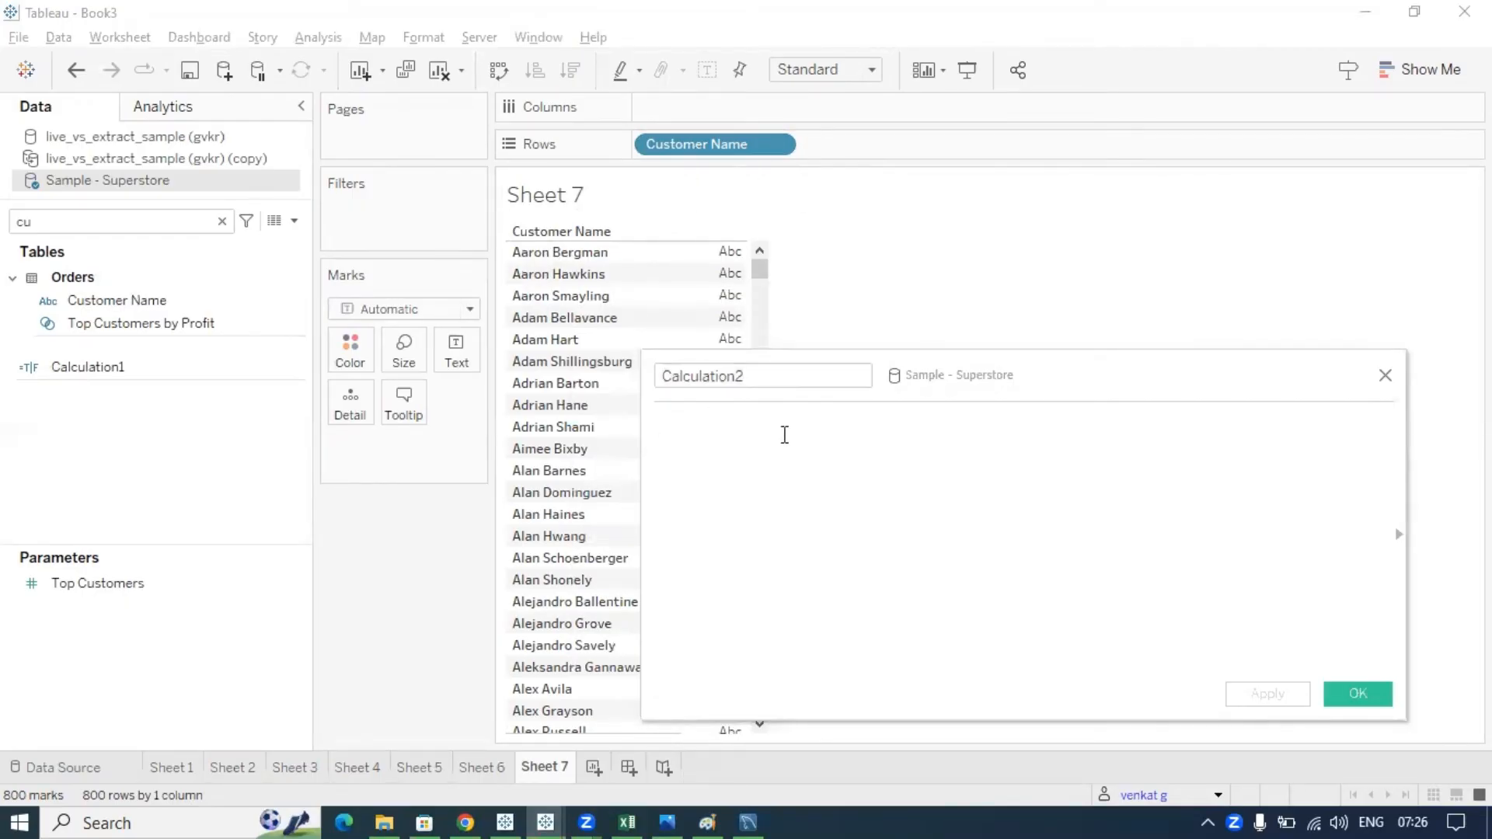
{"action": "type", "text": "IF"}
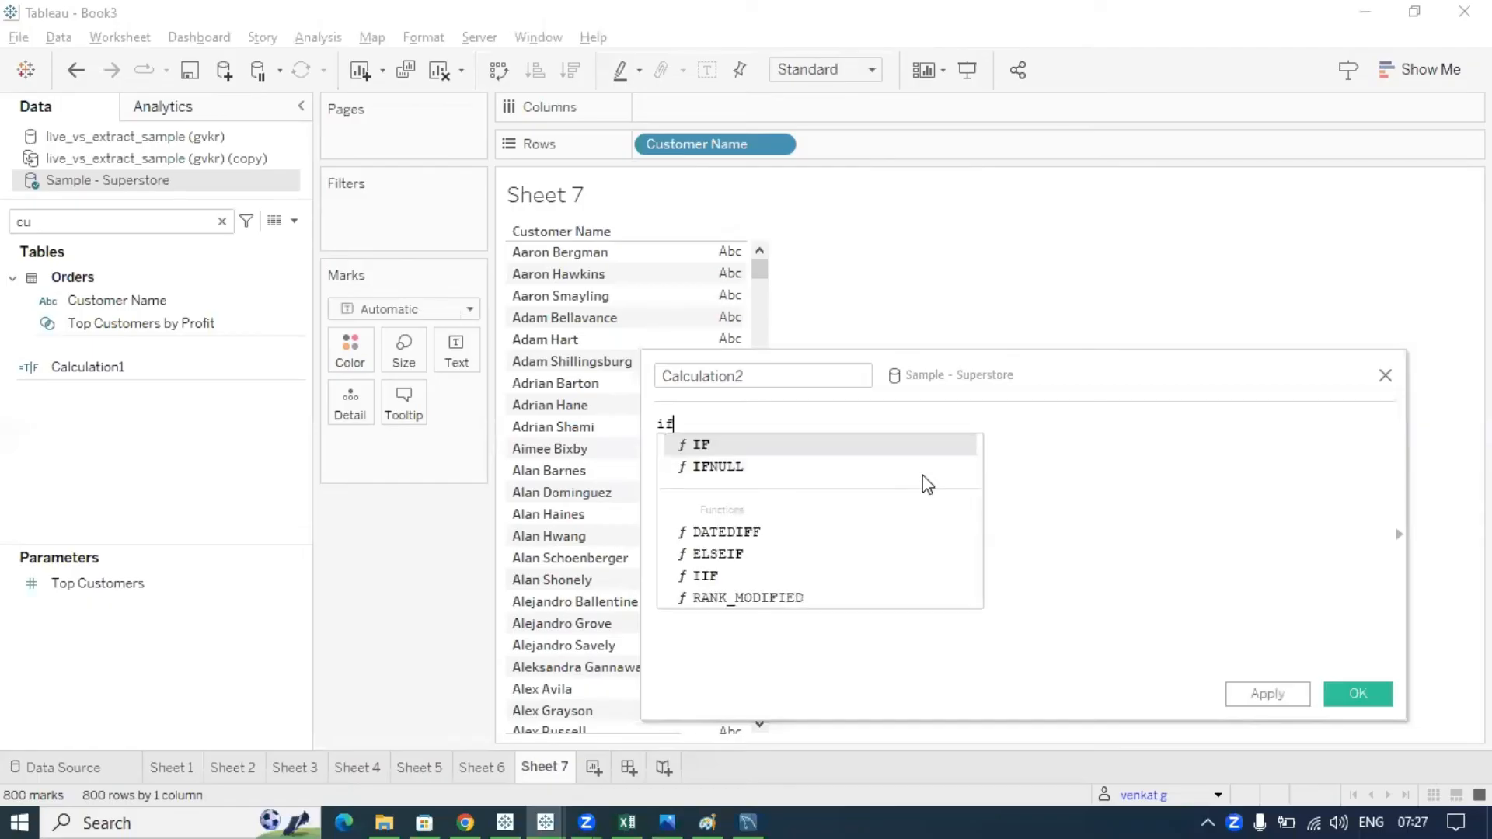
{"action": "key", "text": "Return"}
{"action": "key", "text": "Return"}
{"action": "type", "text": "END"}
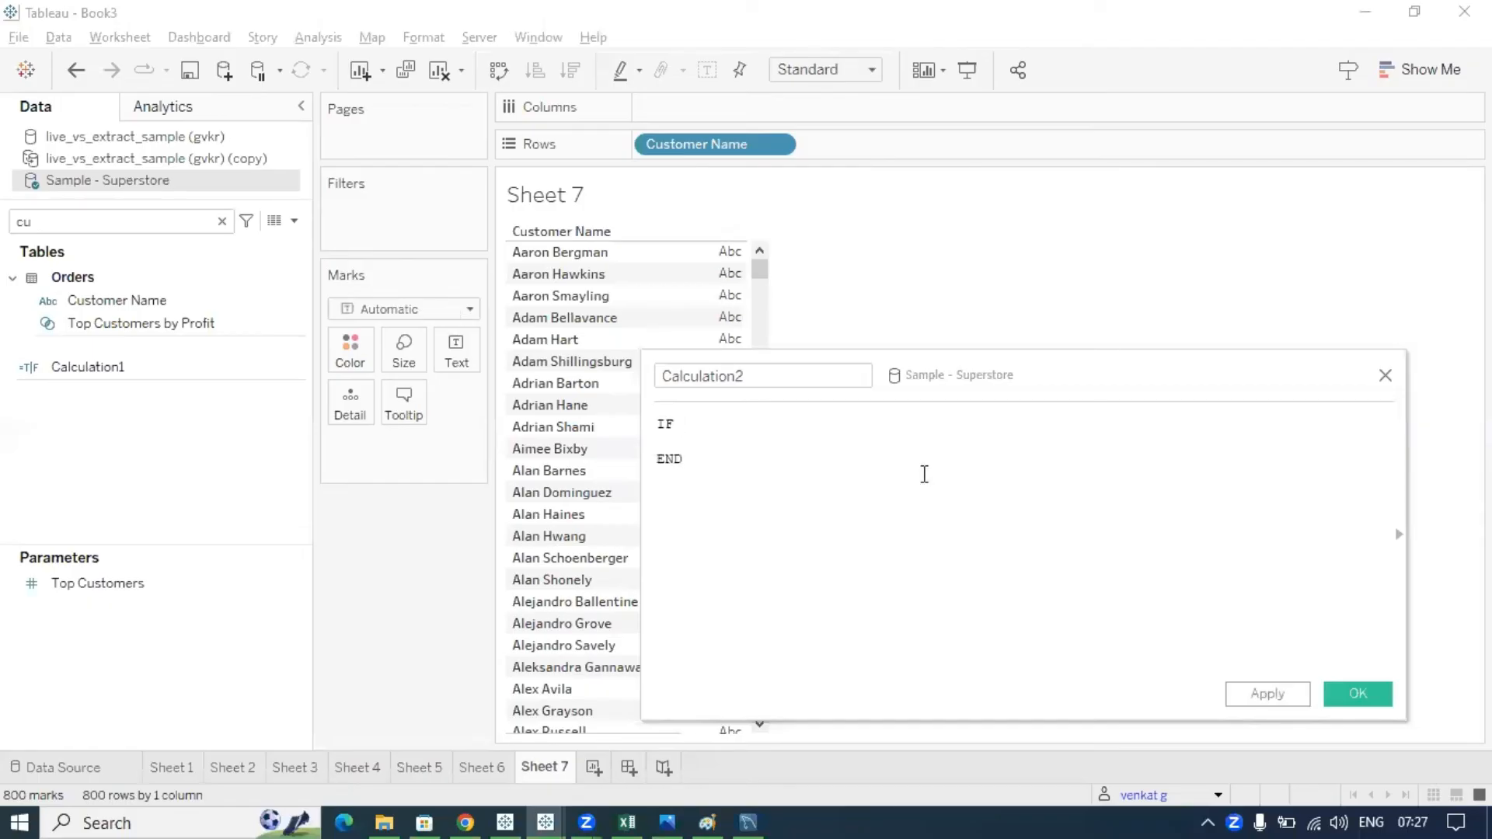
{"action": "key", "text": "Up"}
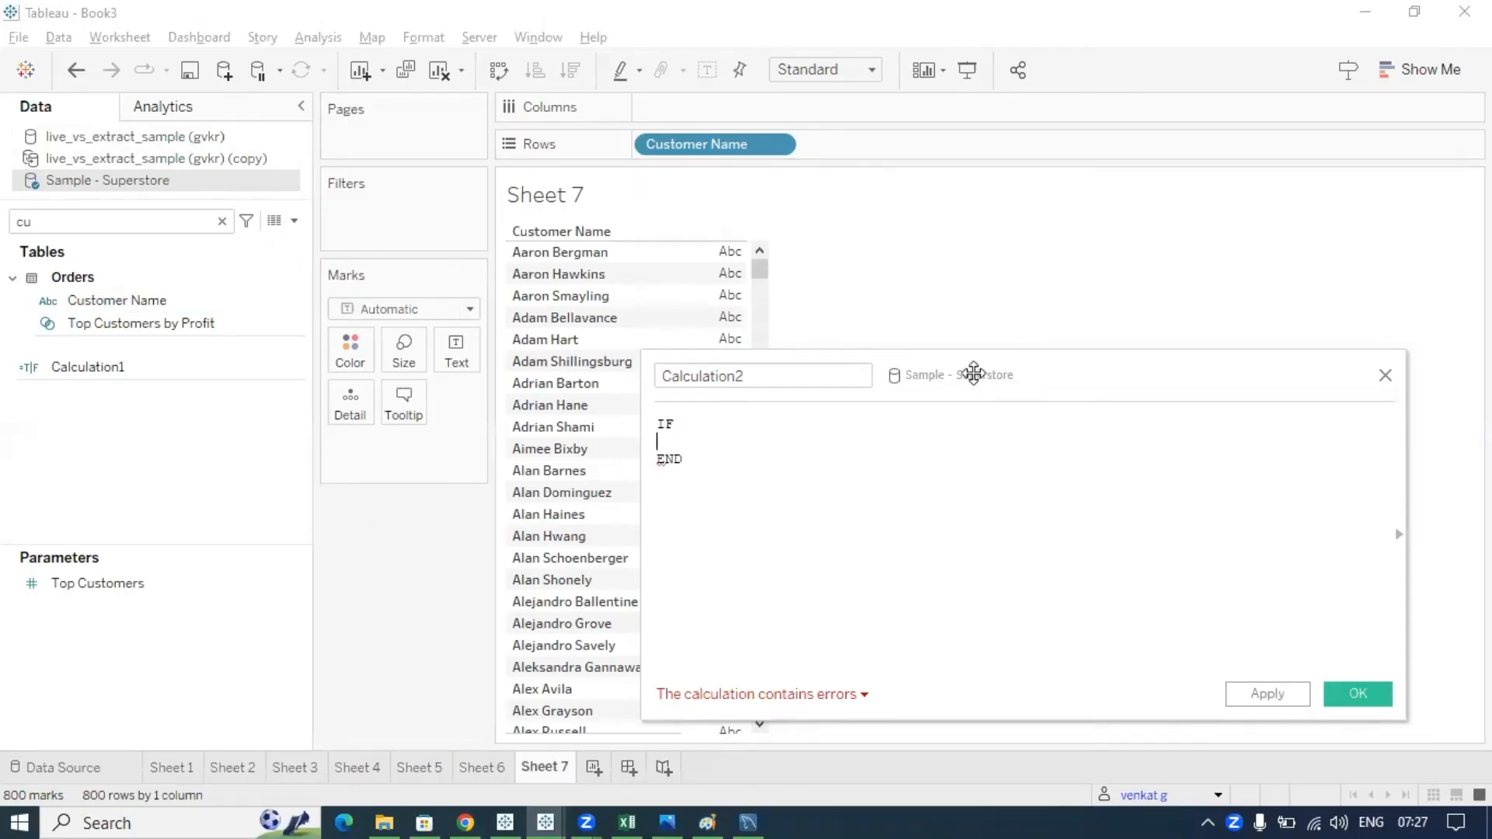
{"action": "left_click_drag", "start_coordinate": [973, 373], "coordinate": [942, 364]}
{"action": "left_click", "coordinate": [1352, 366]}
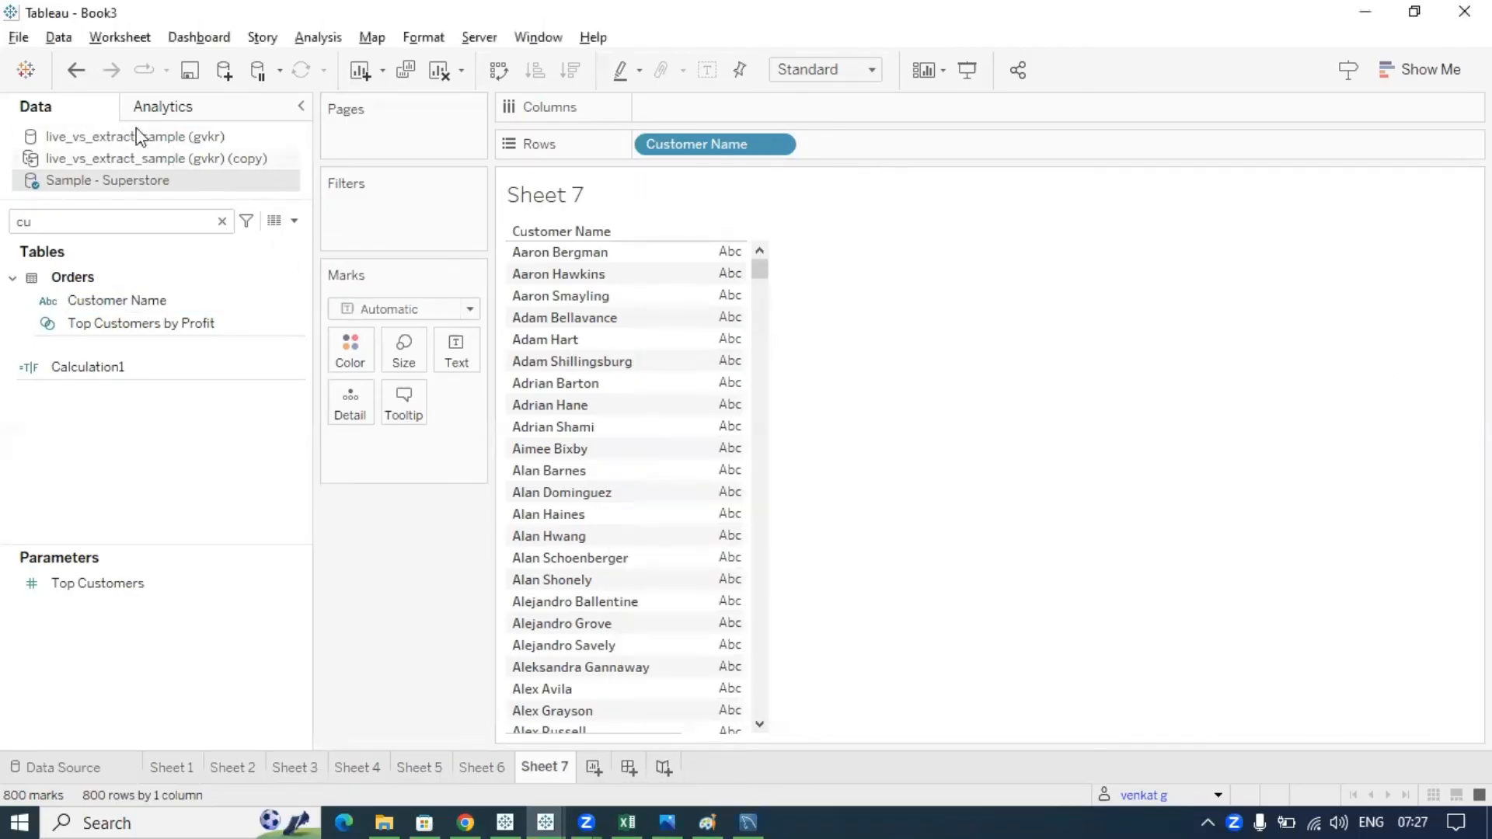
- Copy Sheet 7's customer name list as a crosstab from the Worksheet menu
{"action": "left_click", "coordinate": [115, 38]}
{"action": "mouse_move", "coordinate": [186, 99]}
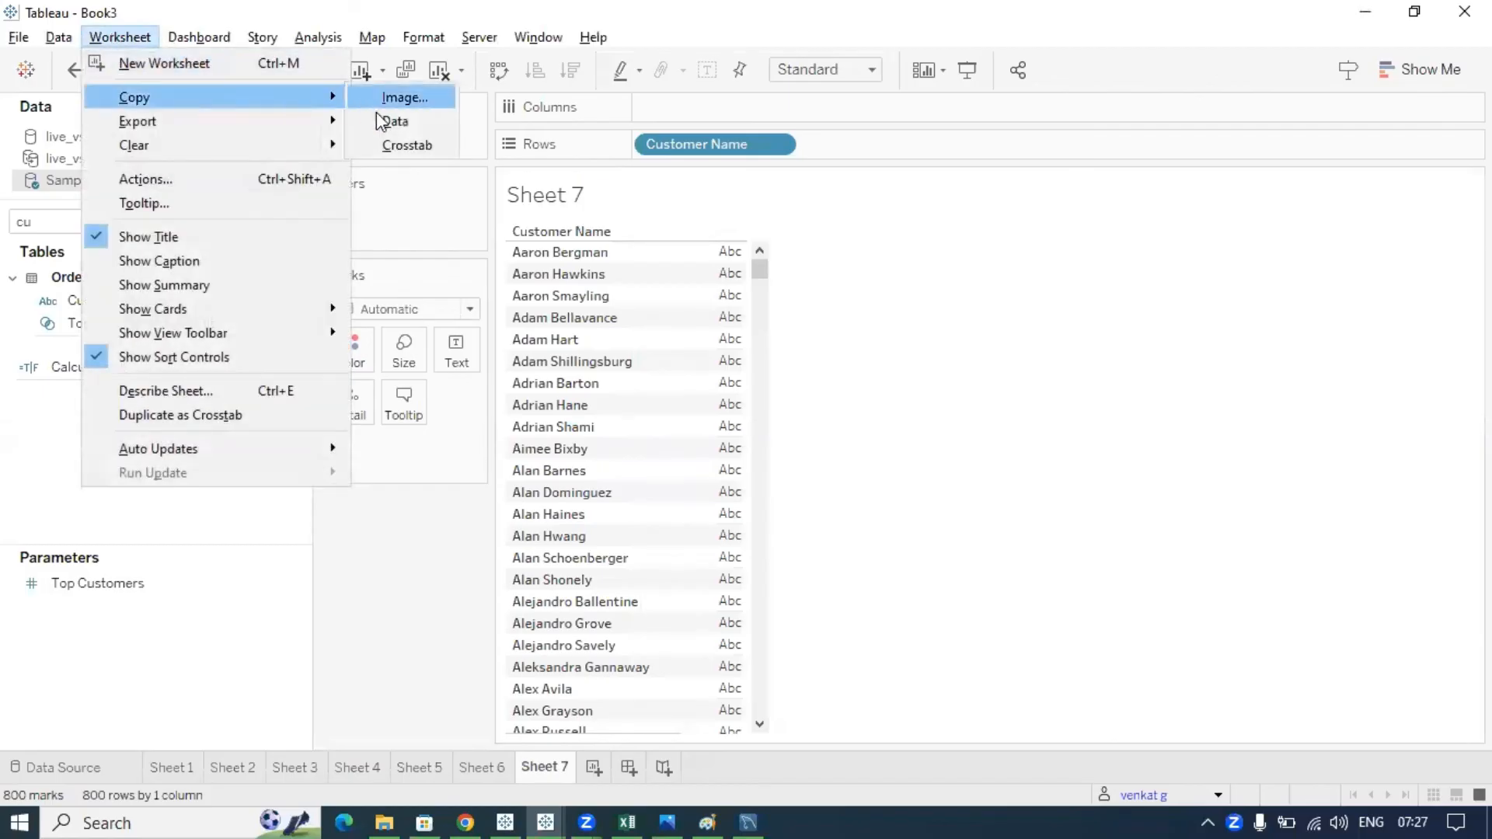
{"action": "left_click", "coordinate": [406, 145]}
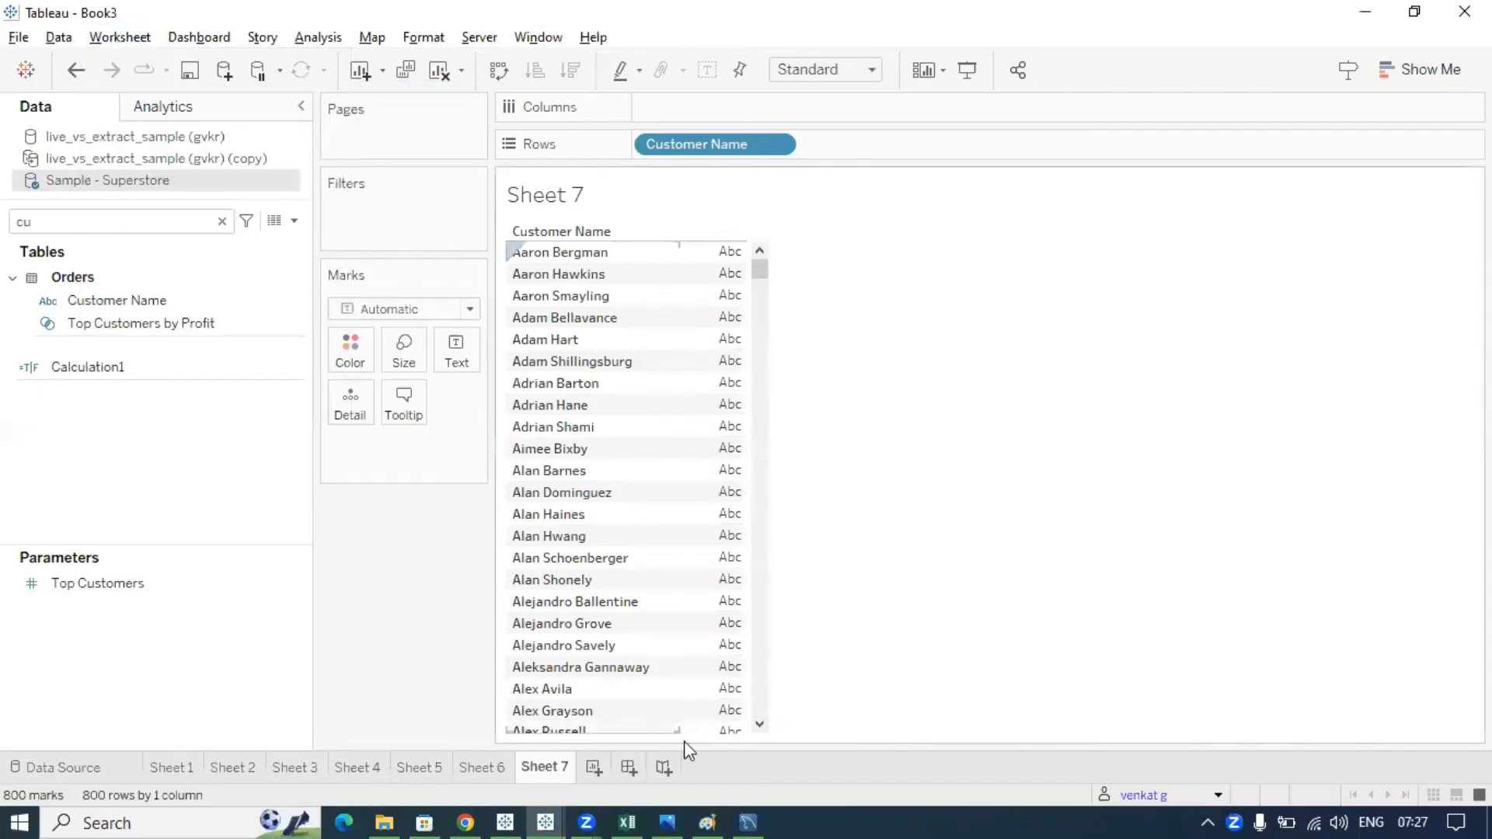
- Paste the customer names into Sheet2 of b26_live_extract, autofit column A, and add an 'email id' header in B1
{"action": "left_click", "coordinate": [627, 823]}
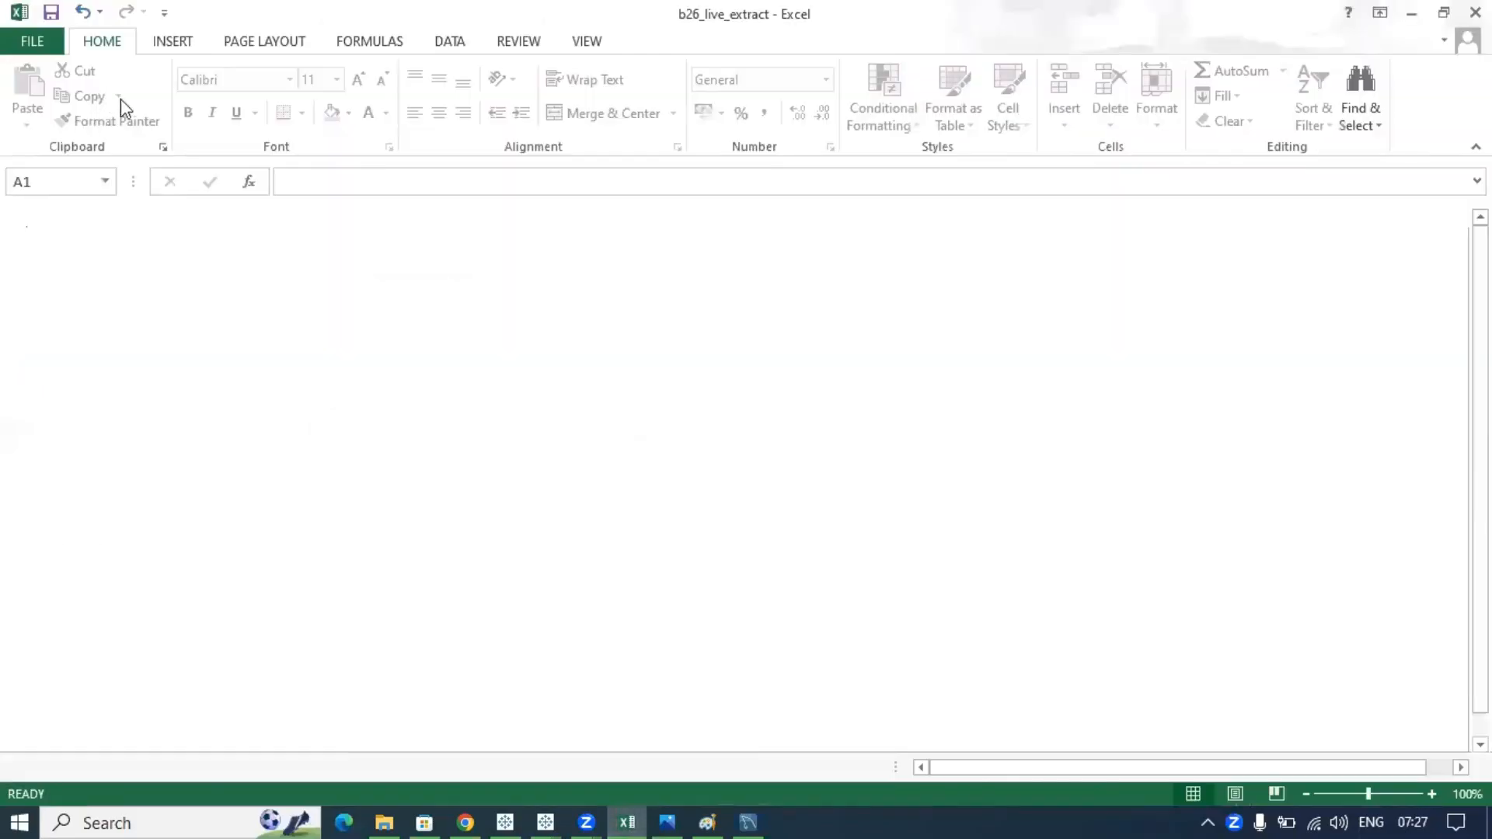
{"action": "key", "text": "ctrl+v"}
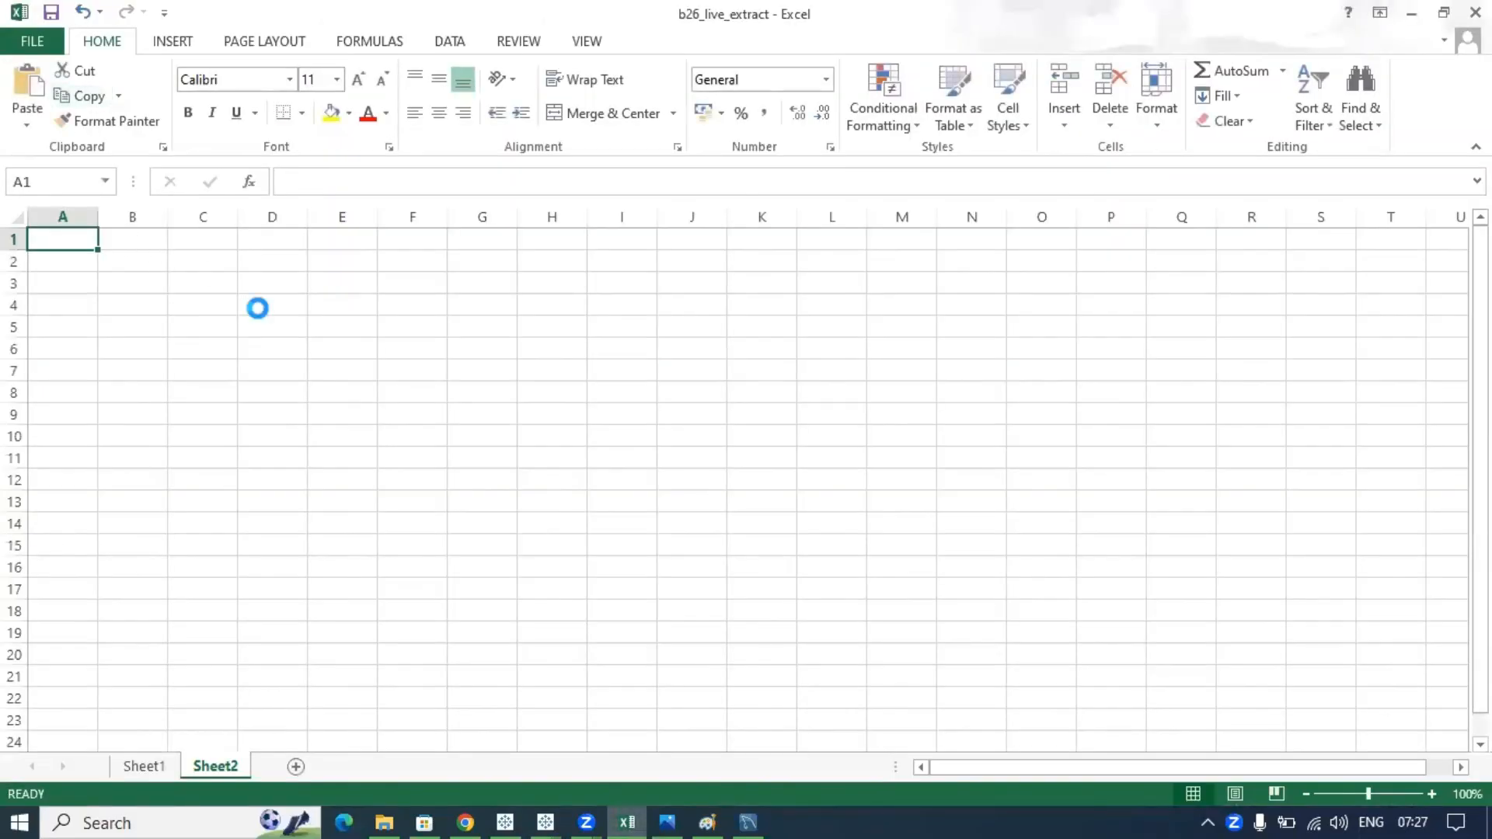
{"action": "left_click", "coordinate": [272, 322]}
{"action": "double_click", "coordinate": [98, 211]}
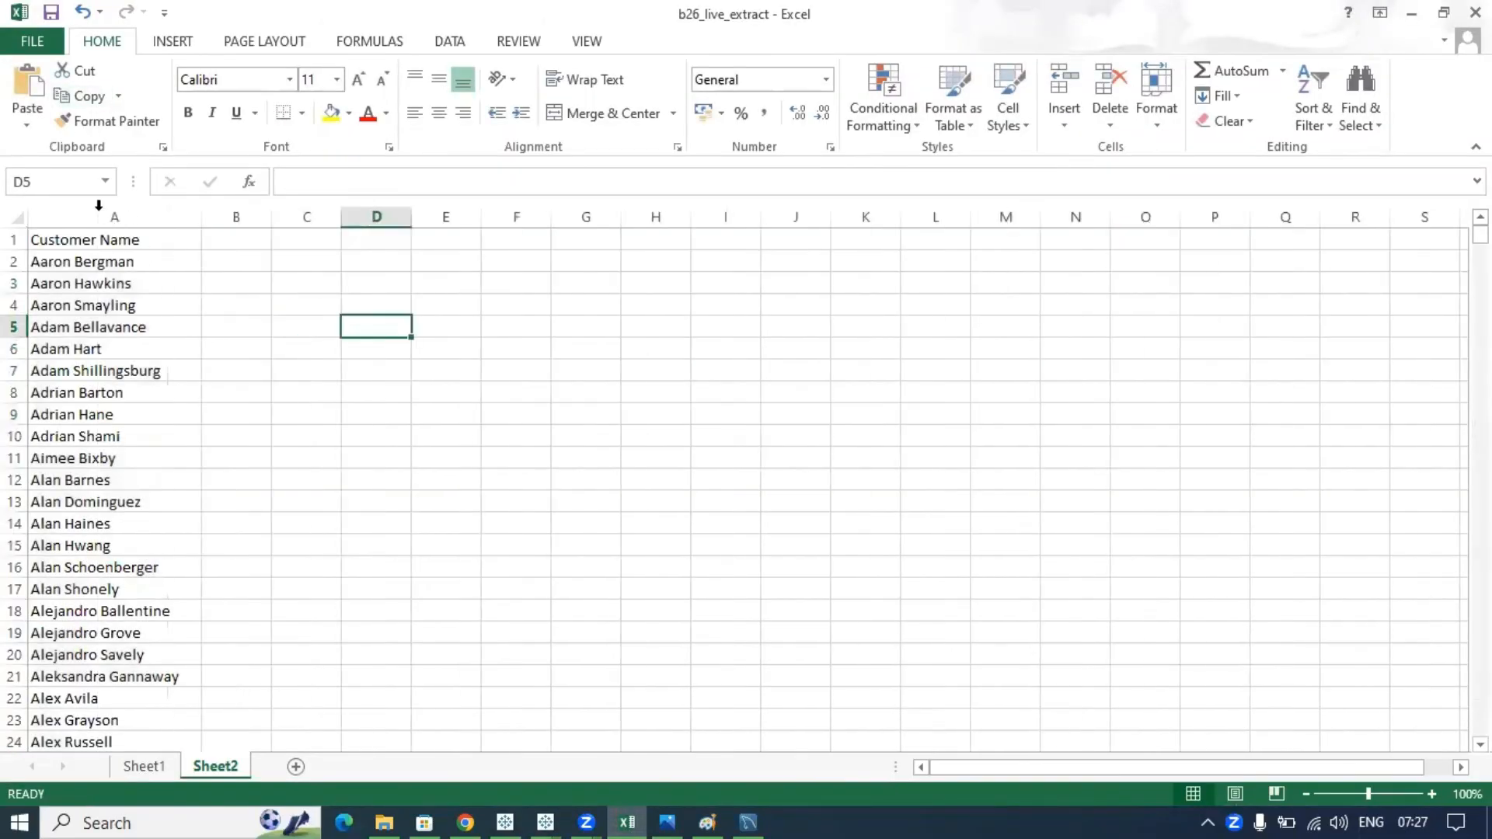
{"action": "left_click", "coordinate": [244, 241]}
{"action": "type", "text": "email id"}
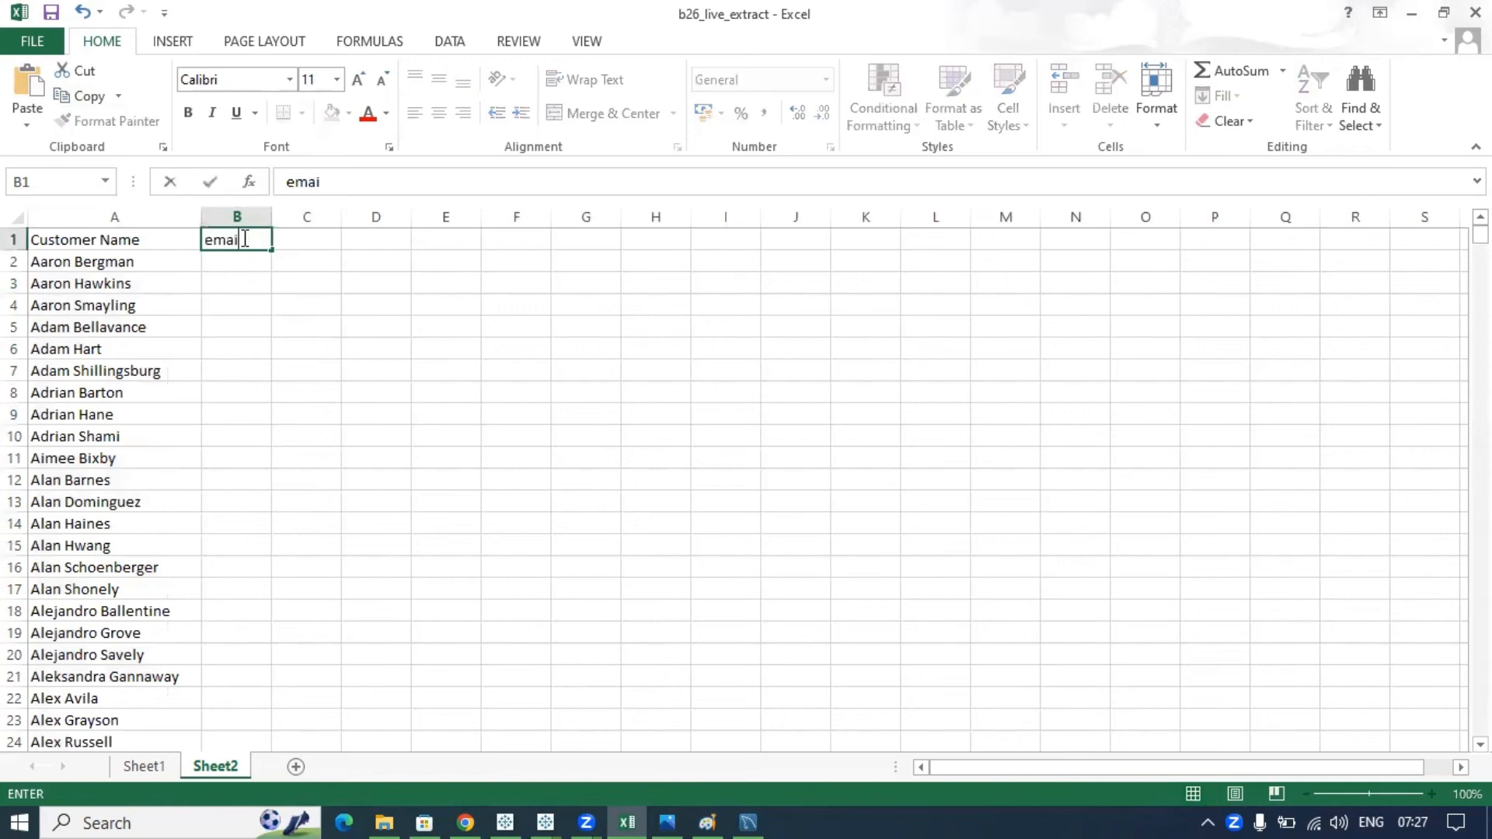
{"action": "left_click", "coordinate": [249, 299]}
- Enter e-mail addresses for the first two customers in B2 and B3 and autofit column B
{"action": "left_click", "coordinate": [230, 263]}
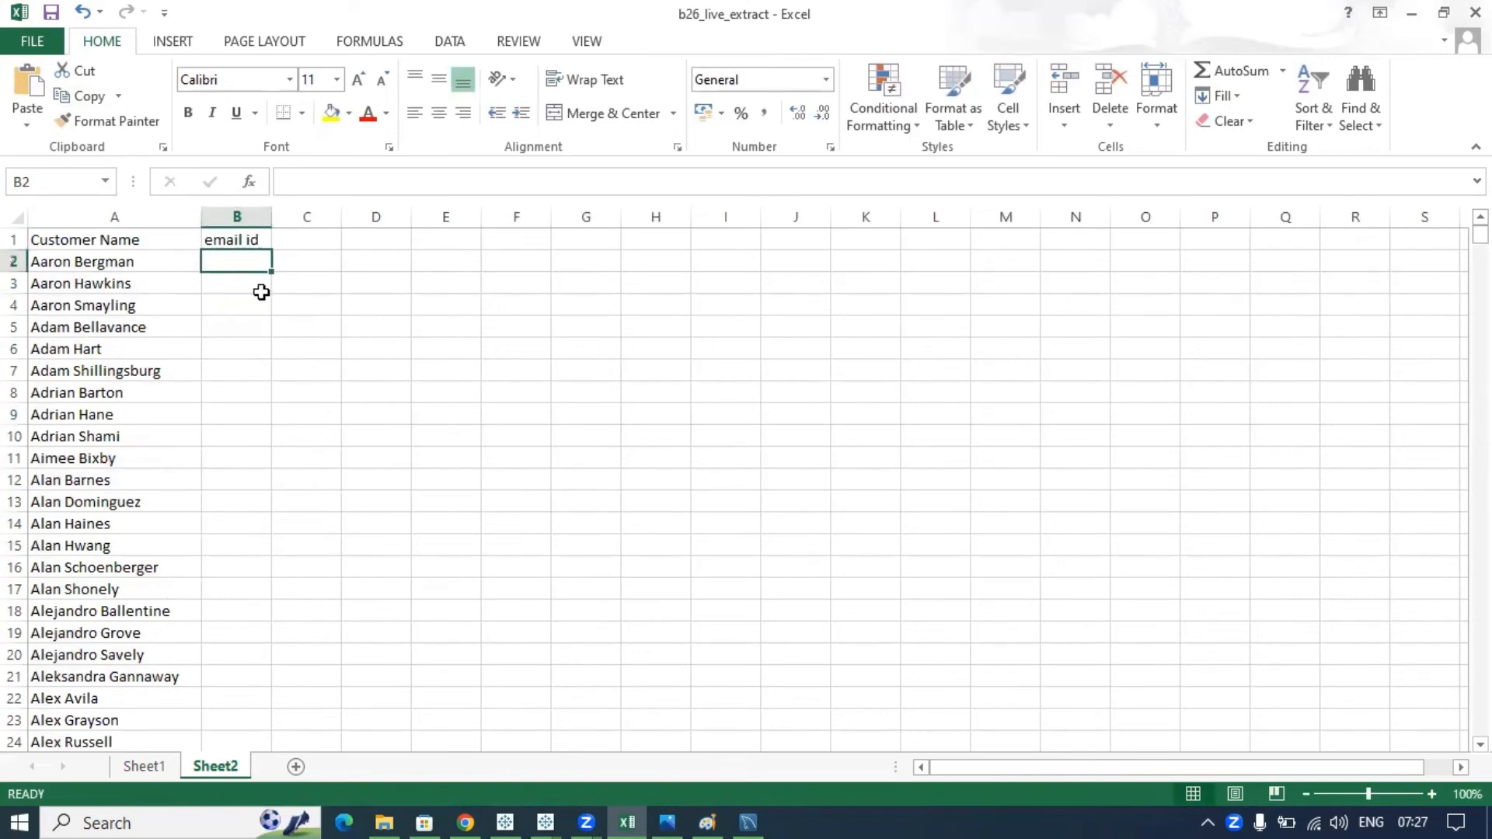
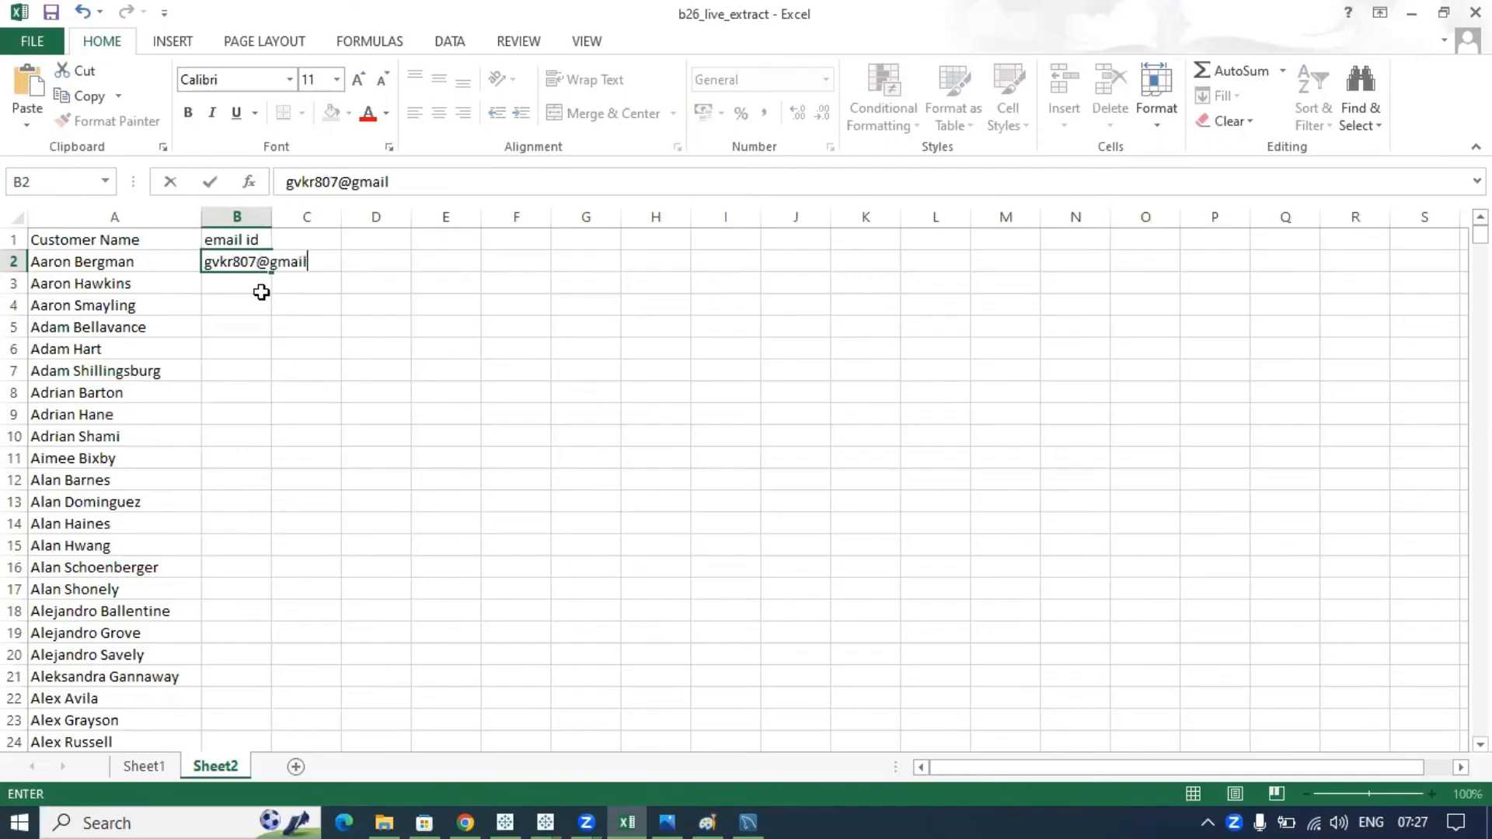
{"action": "left_click", "coordinate": [305, 479]}
{"action": "double_click", "coordinate": [272, 219]}
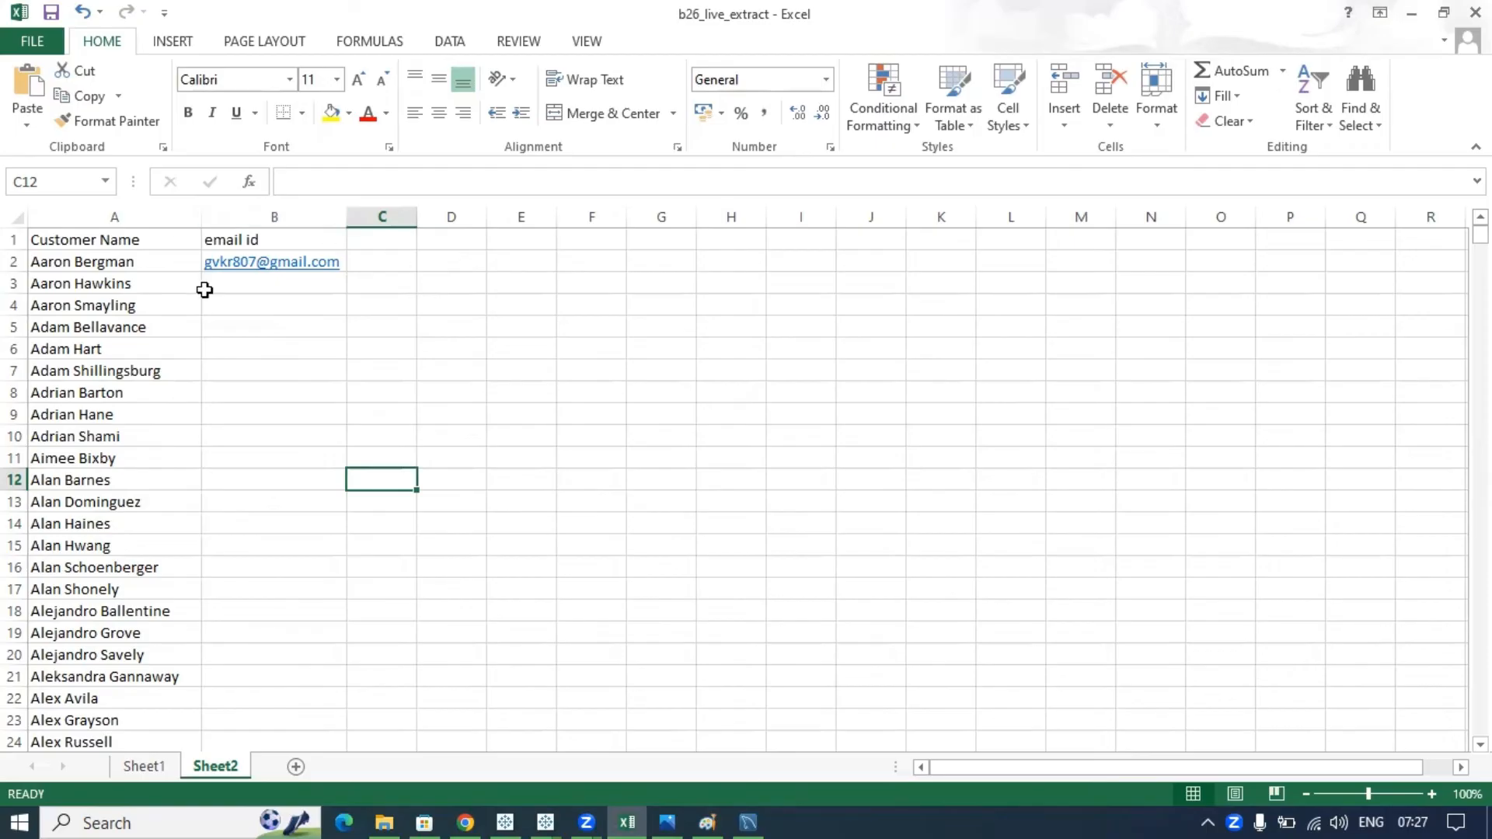
{"action": "left_click", "coordinate": [242, 279]}
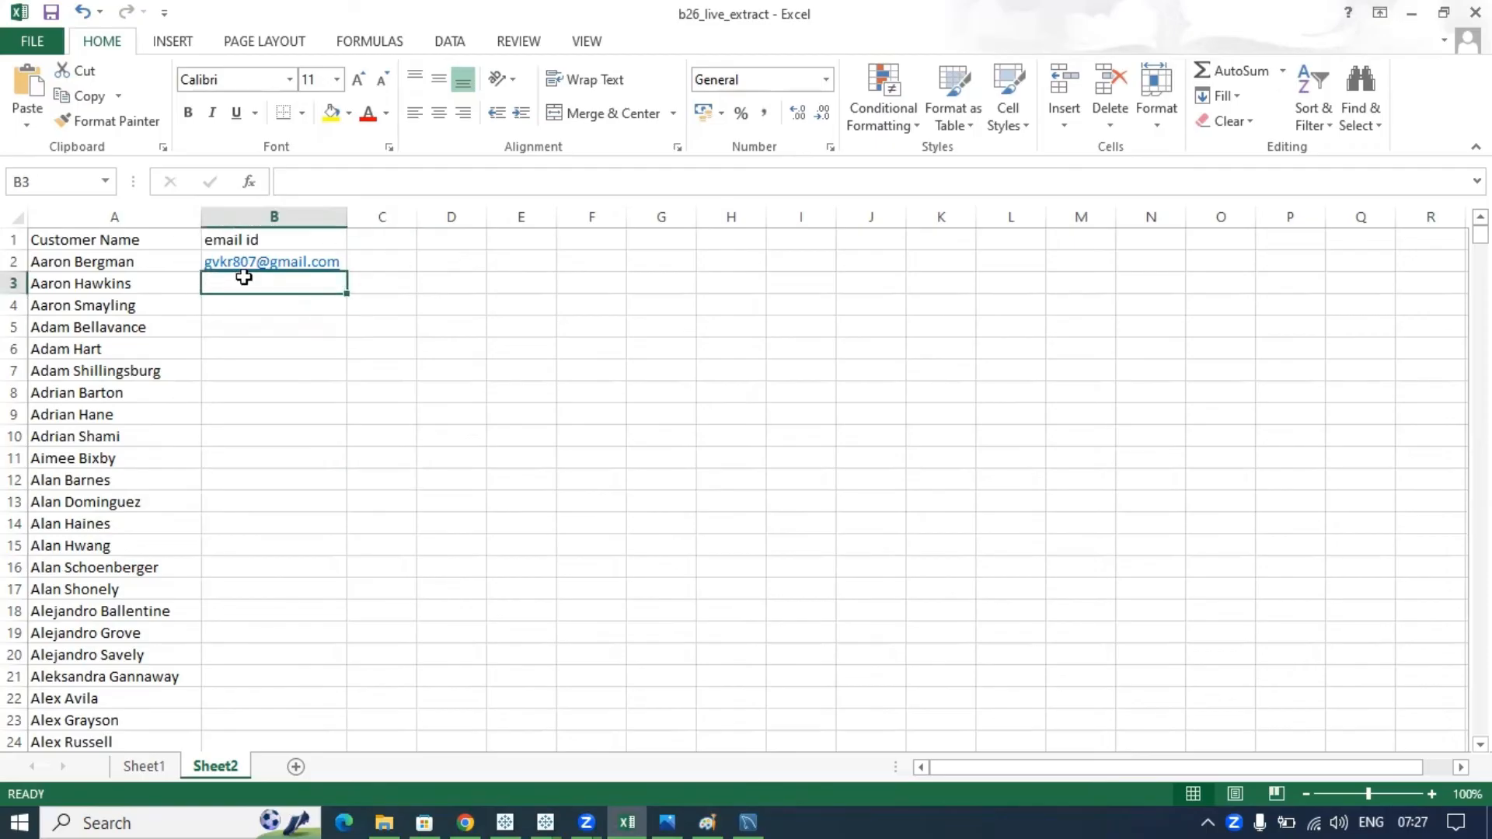
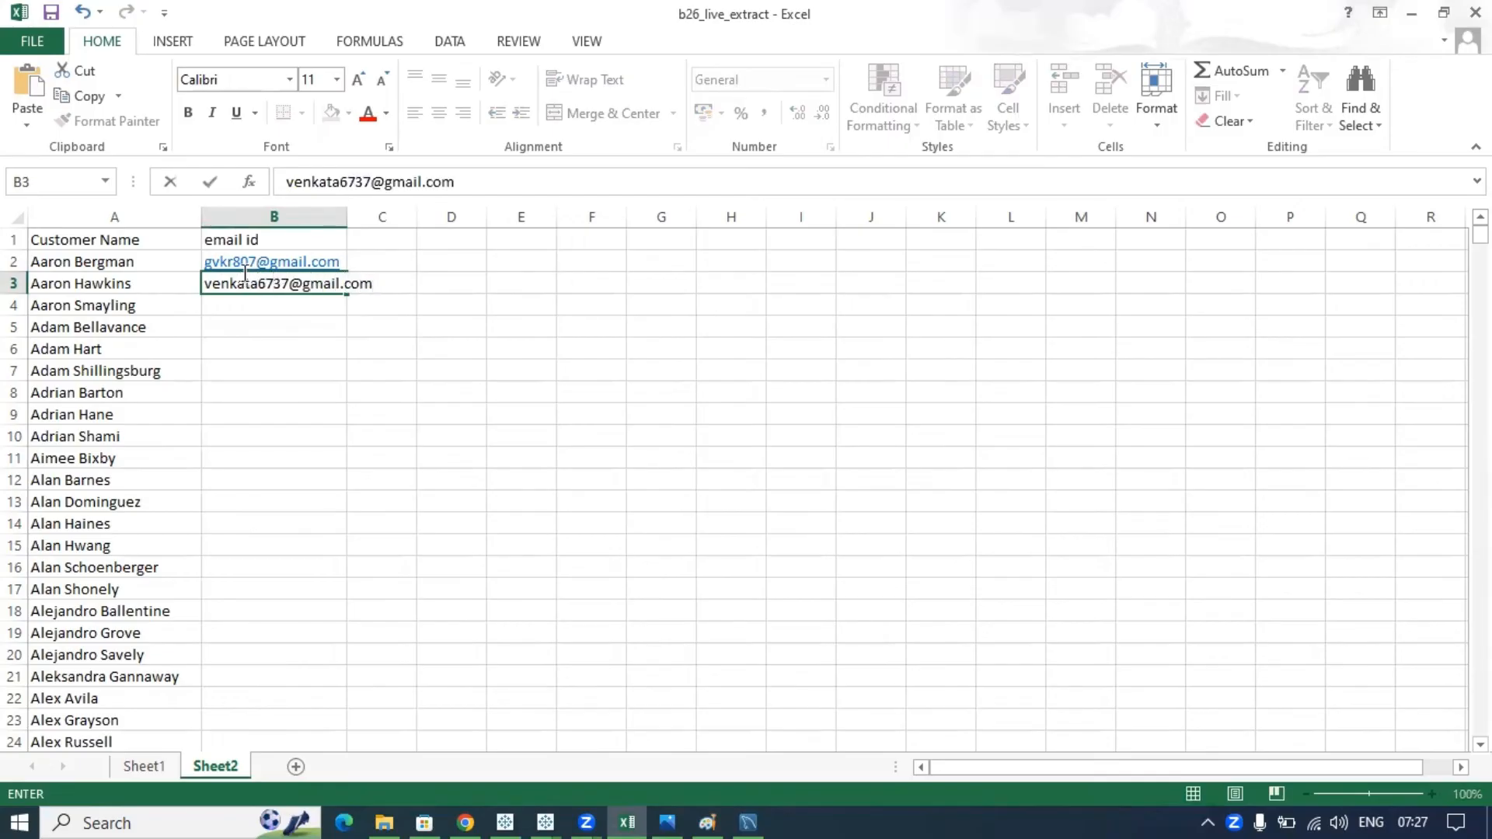
{"action": "left_click", "coordinate": [419, 373]}
{"action": "double_click", "coordinate": [346, 218]}
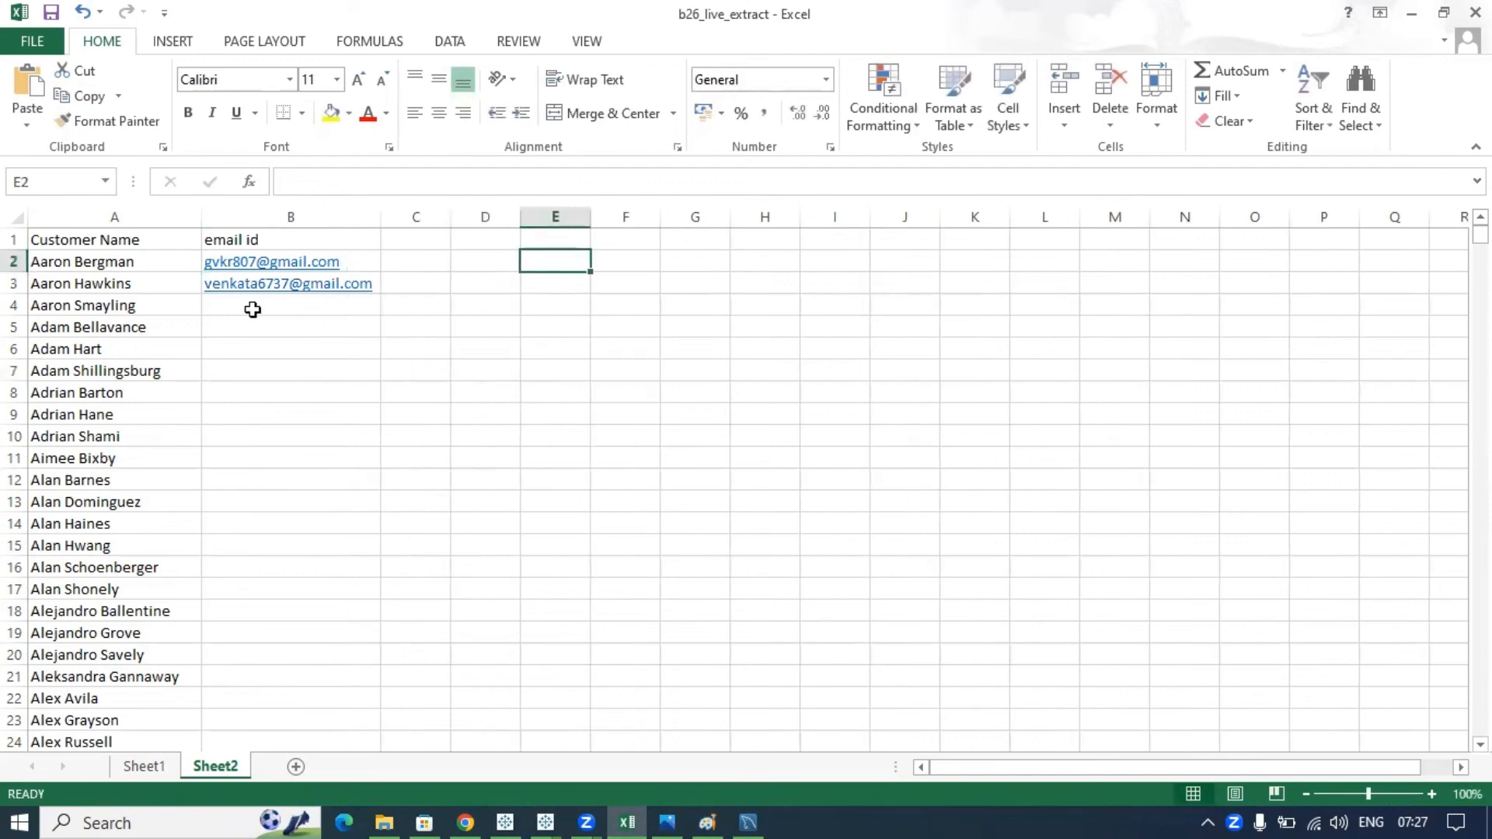
{"action": "left_click_drag", "start_coordinate": [249, 310], "coordinate": [323, 652]}
{"action": "left_click", "coordinate": [474, 460]}
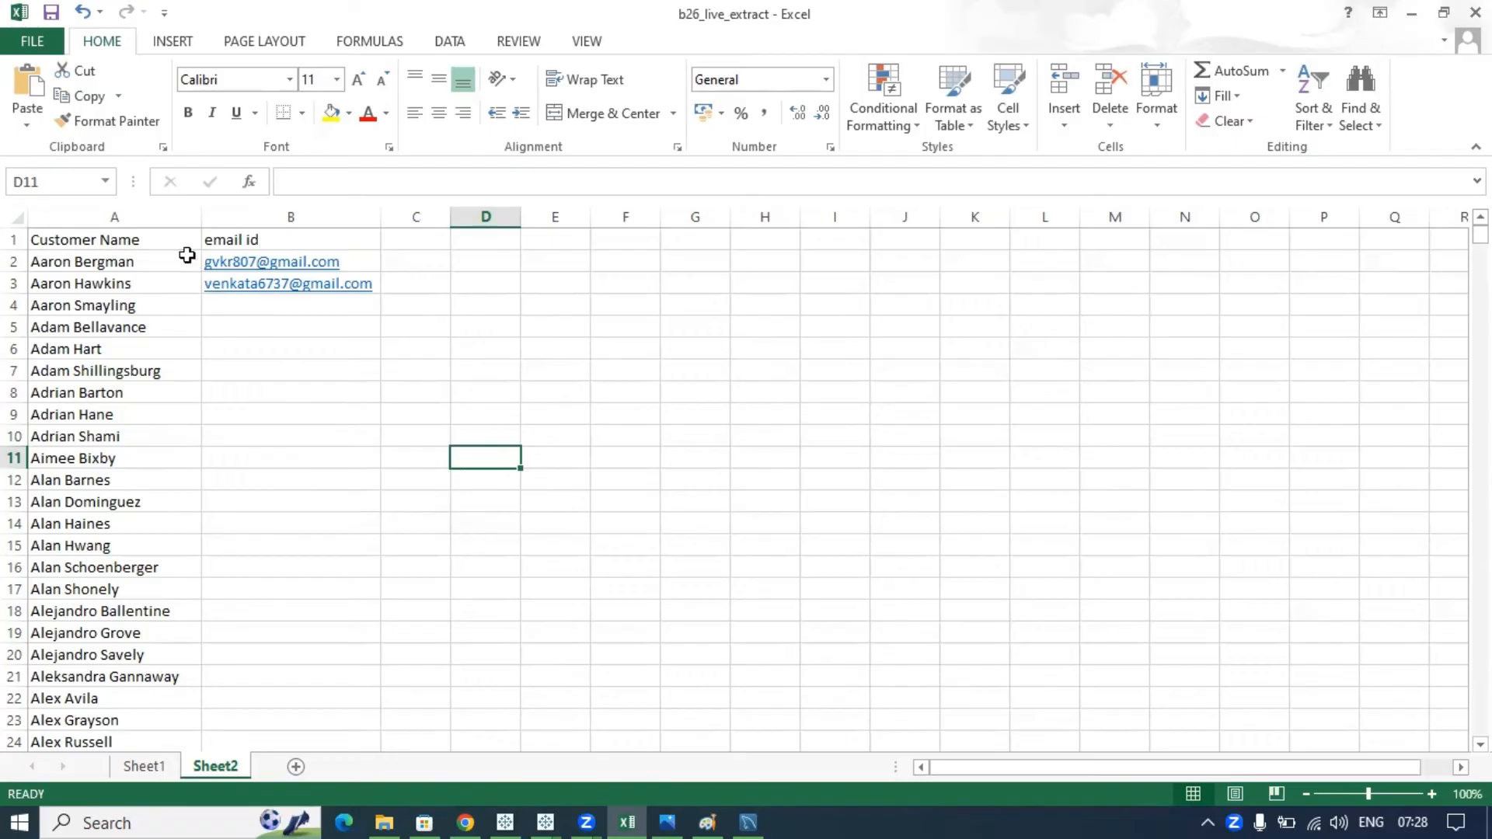
- Select the Customer Name and email id headers and the empty email cells below to show the layout
{"action": "left_click", "coordinate": [117, 242]}
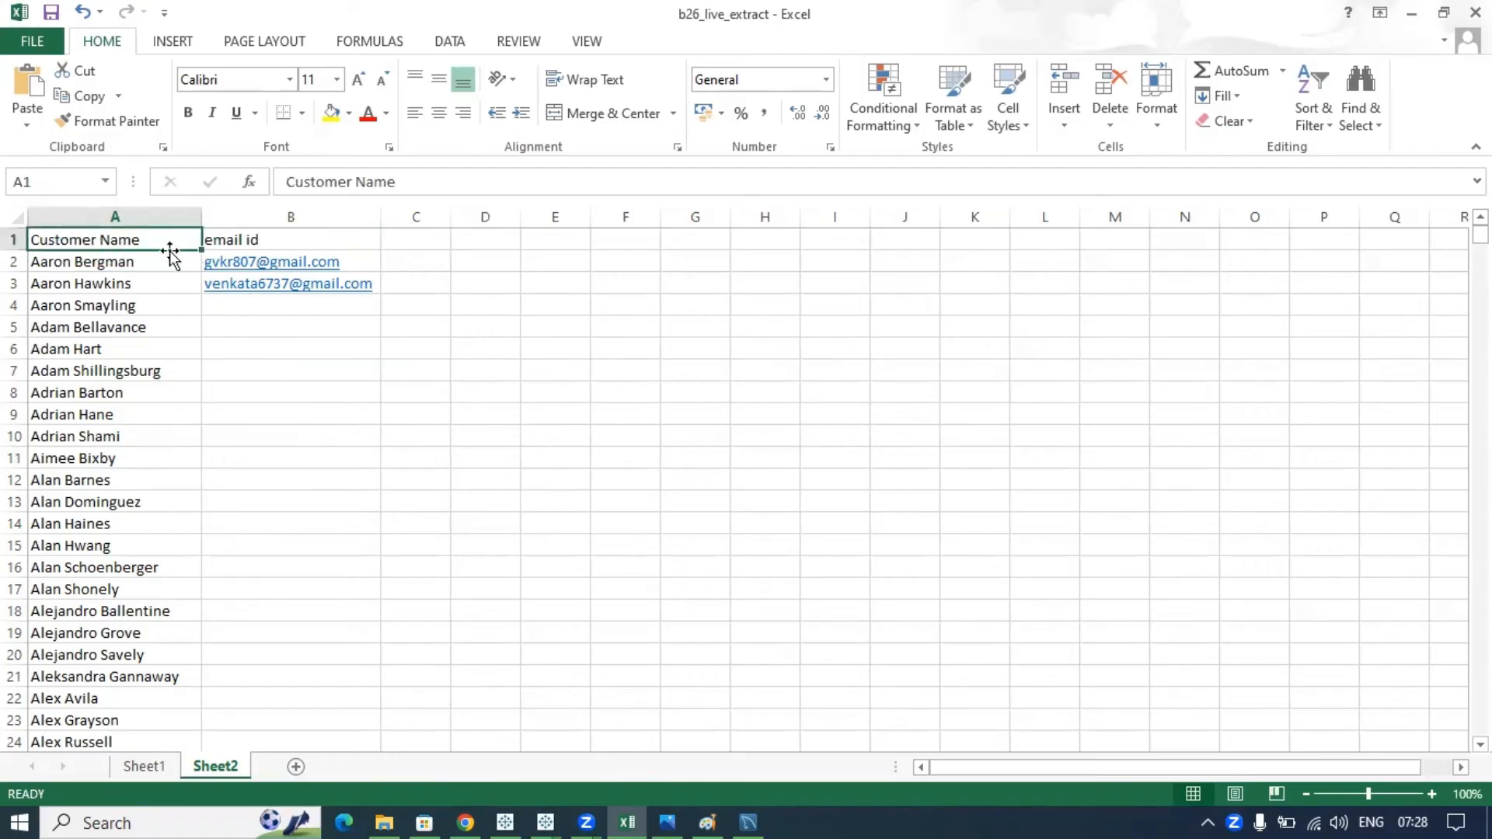
{"action": "left_click", "coordinate": [277, 245]}
{"action": "left_click_drag", "start_coordinate": [269, 311], "coordinate": [320, 742]}
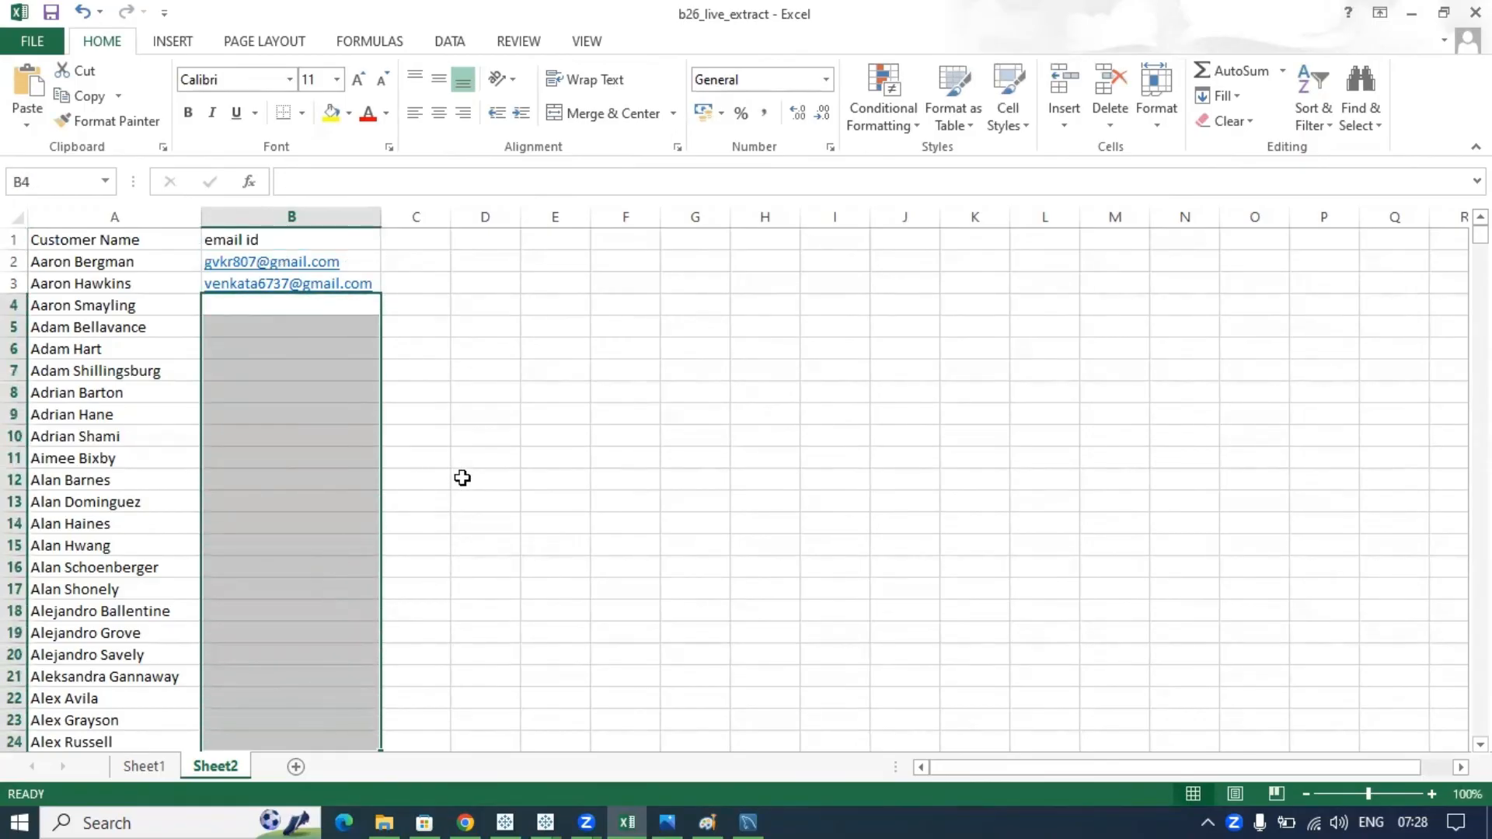
{"action": "scroll", "coordinate": [463, 476], "scroll_direction": "down", "scroll_amount": 4}
{"action": "scroll", "coordinate": [463, 476], "scroll_direction": "up", "scroll_amount": 4}
{"action": "left_click", "coordinate": [458, 475]}
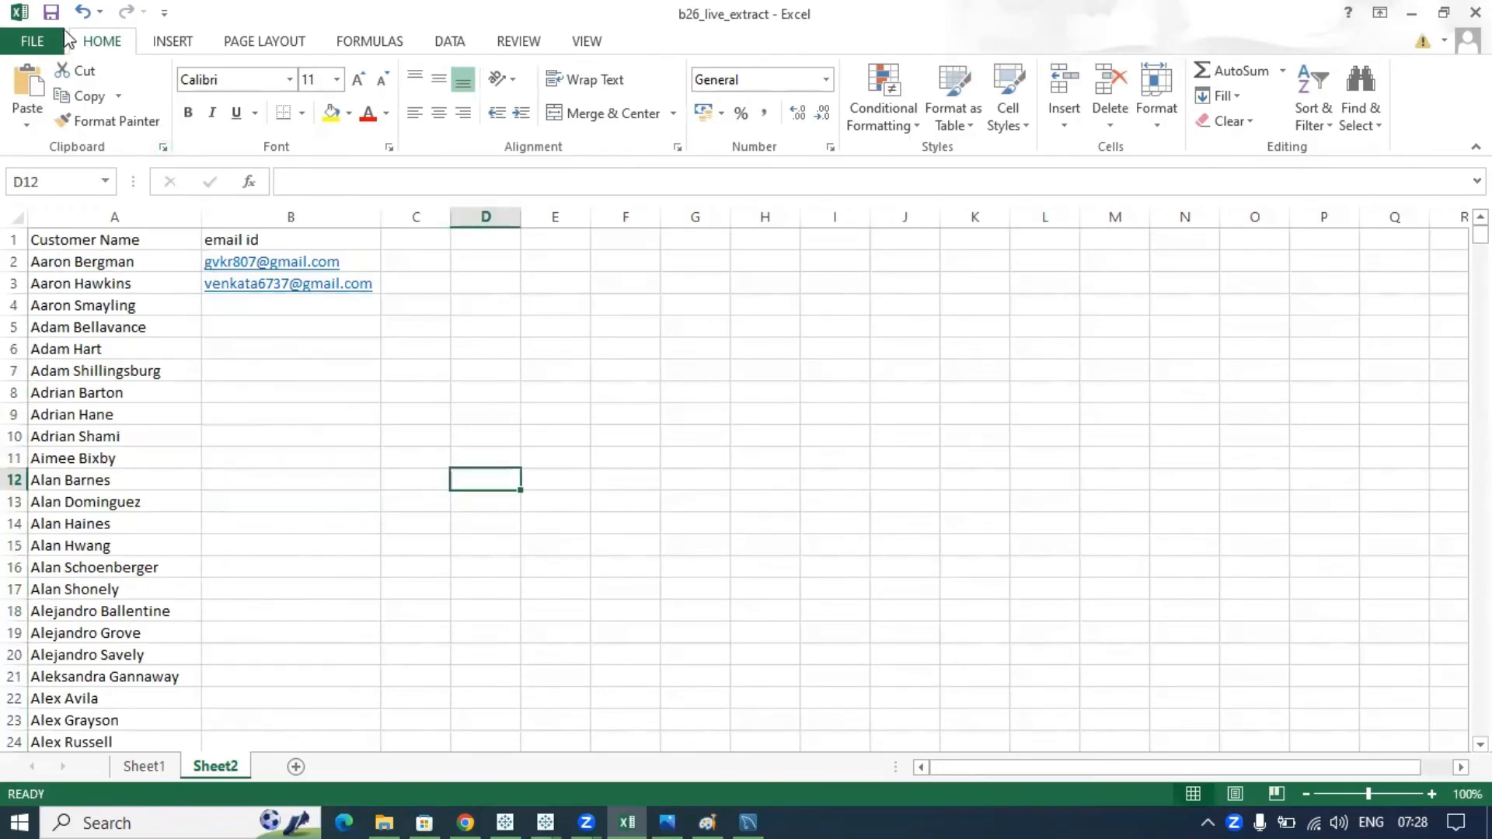
- Save the workbook and check its File > Info page before returning
{"action": "left_click", "coordinate": [53, 16]}
{"action": "left_click", "coordinate": [34, 44]}
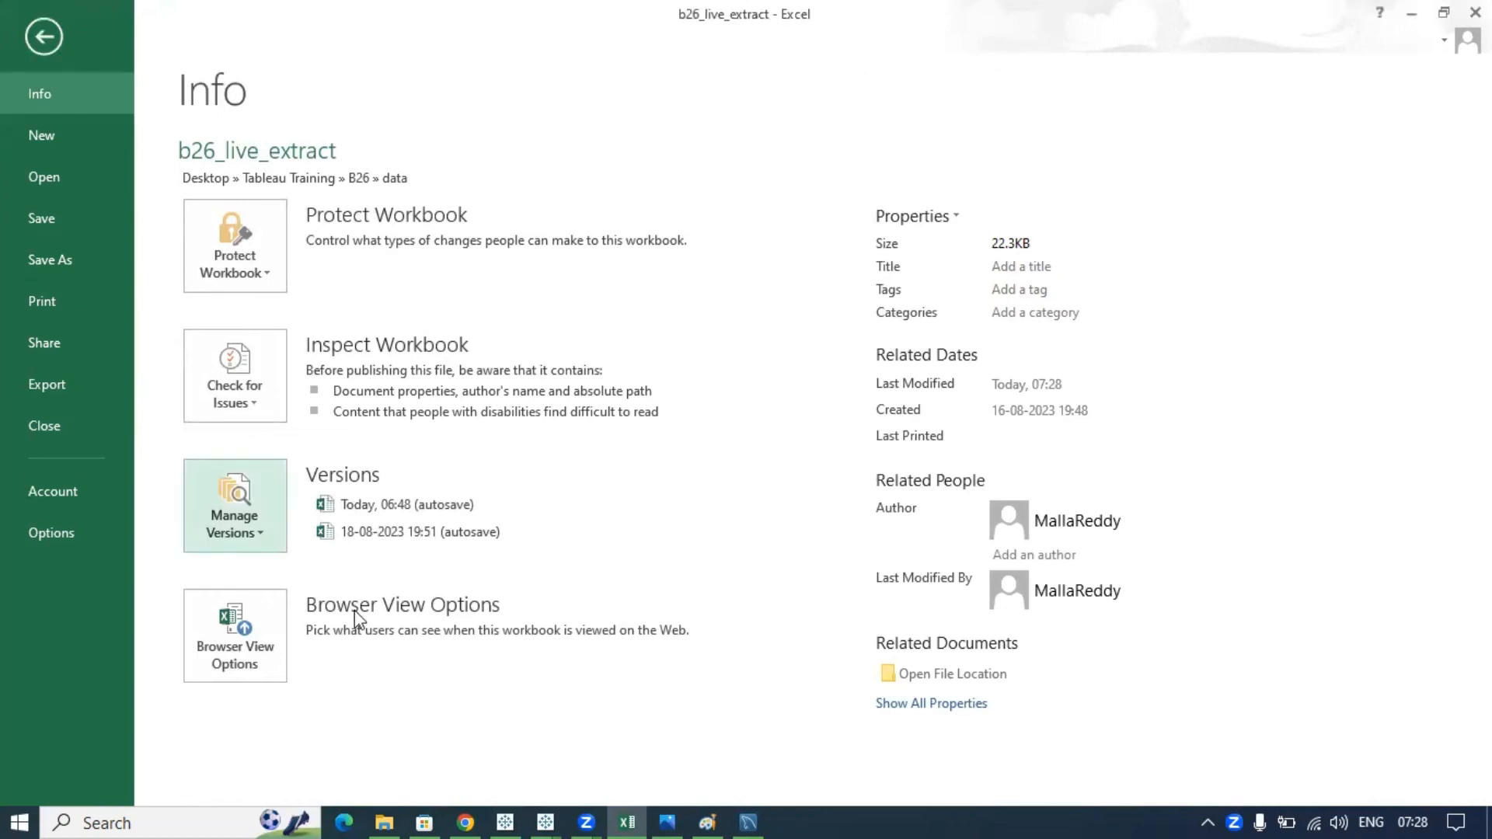
{"action": "left_click", "coordinate": [45, 40]}
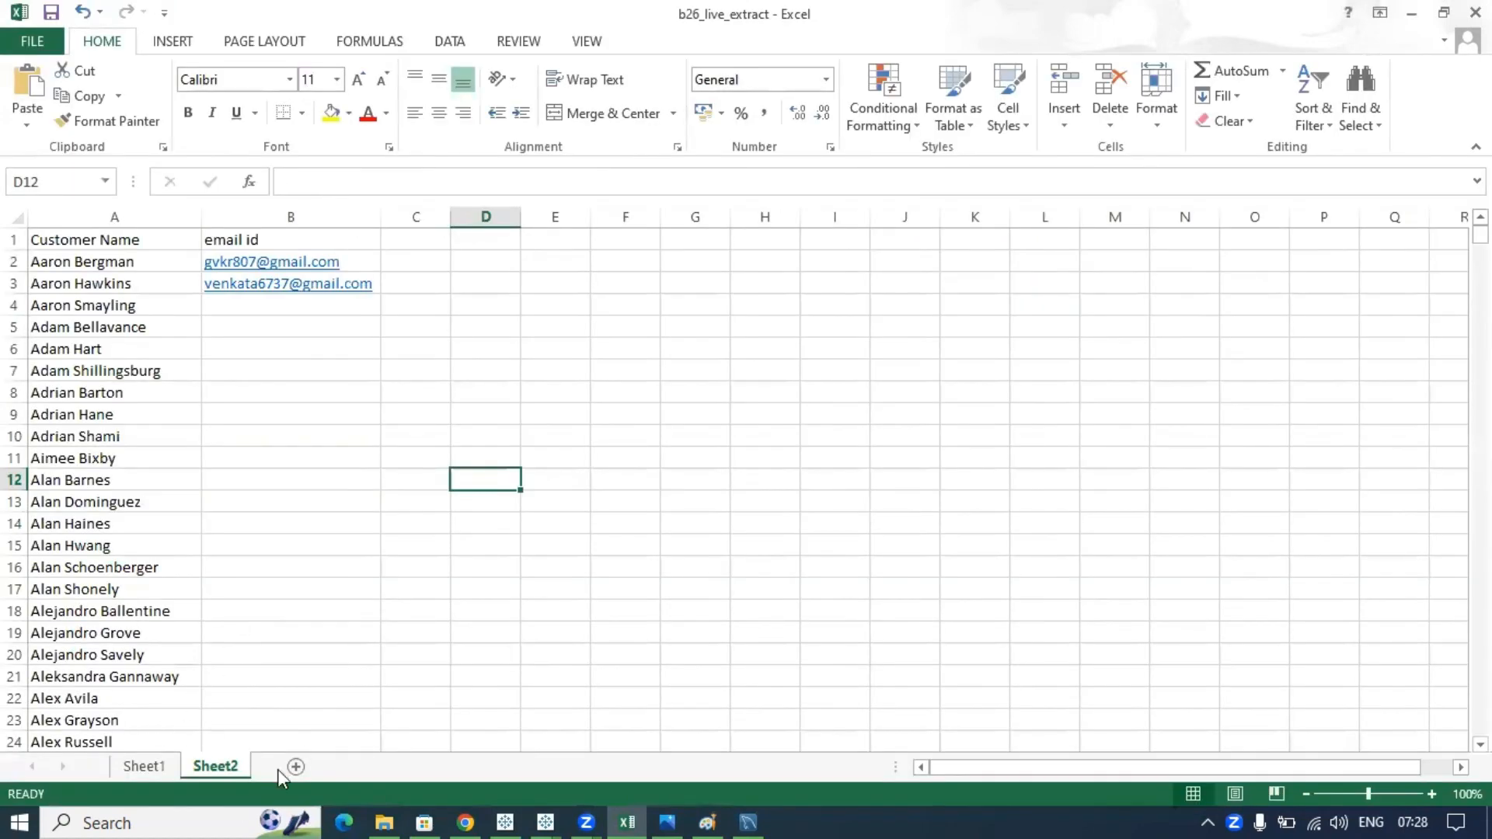
{"action": "left_click", "coordinate": [544, 816]}
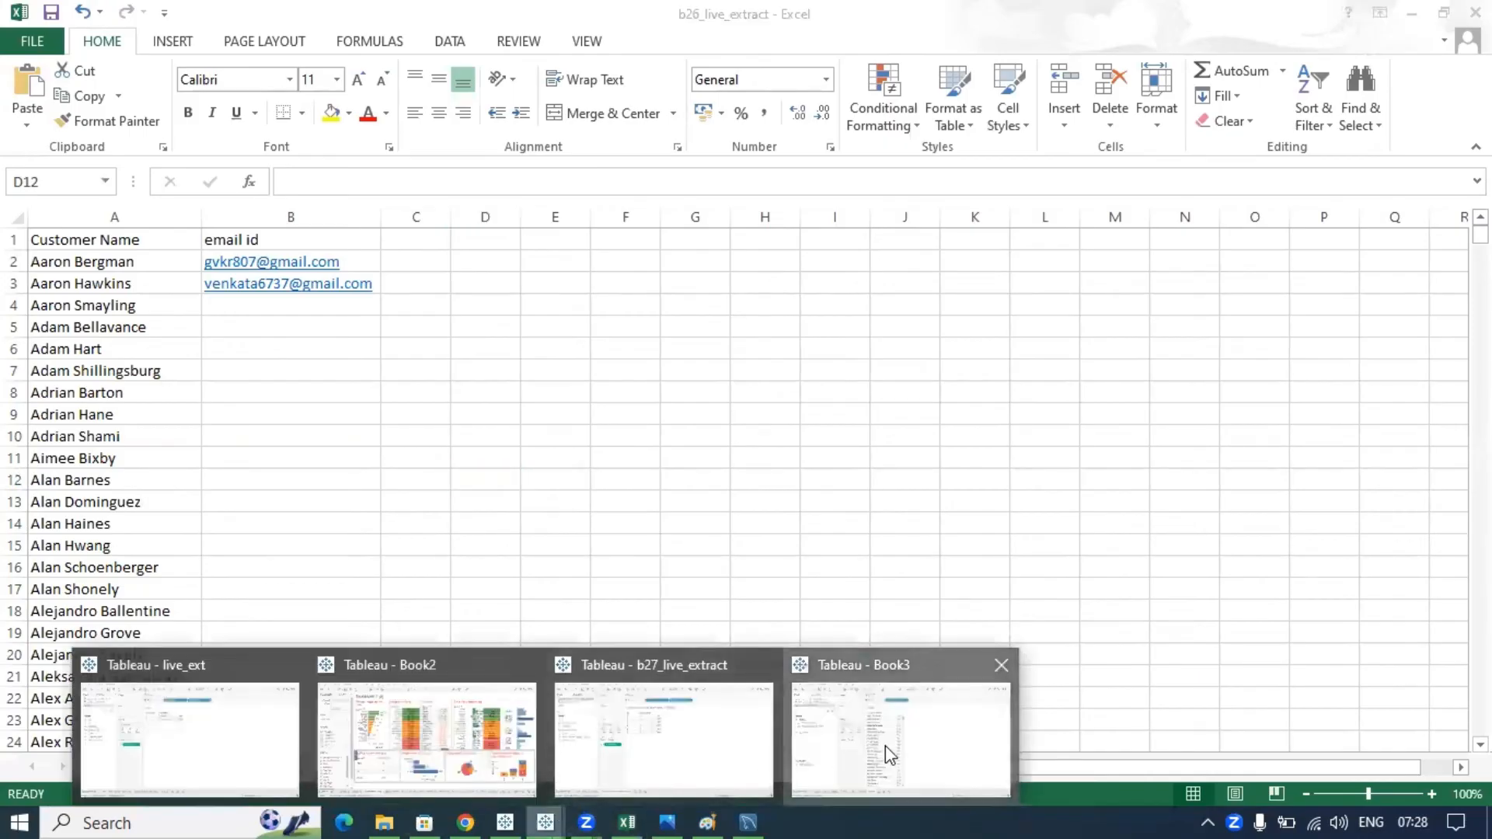
- Show Book3's Data Source page for the live Sample - Superstore connection, then go back to Excel
{"action": "left_click", "coordinate": [883, 753]}
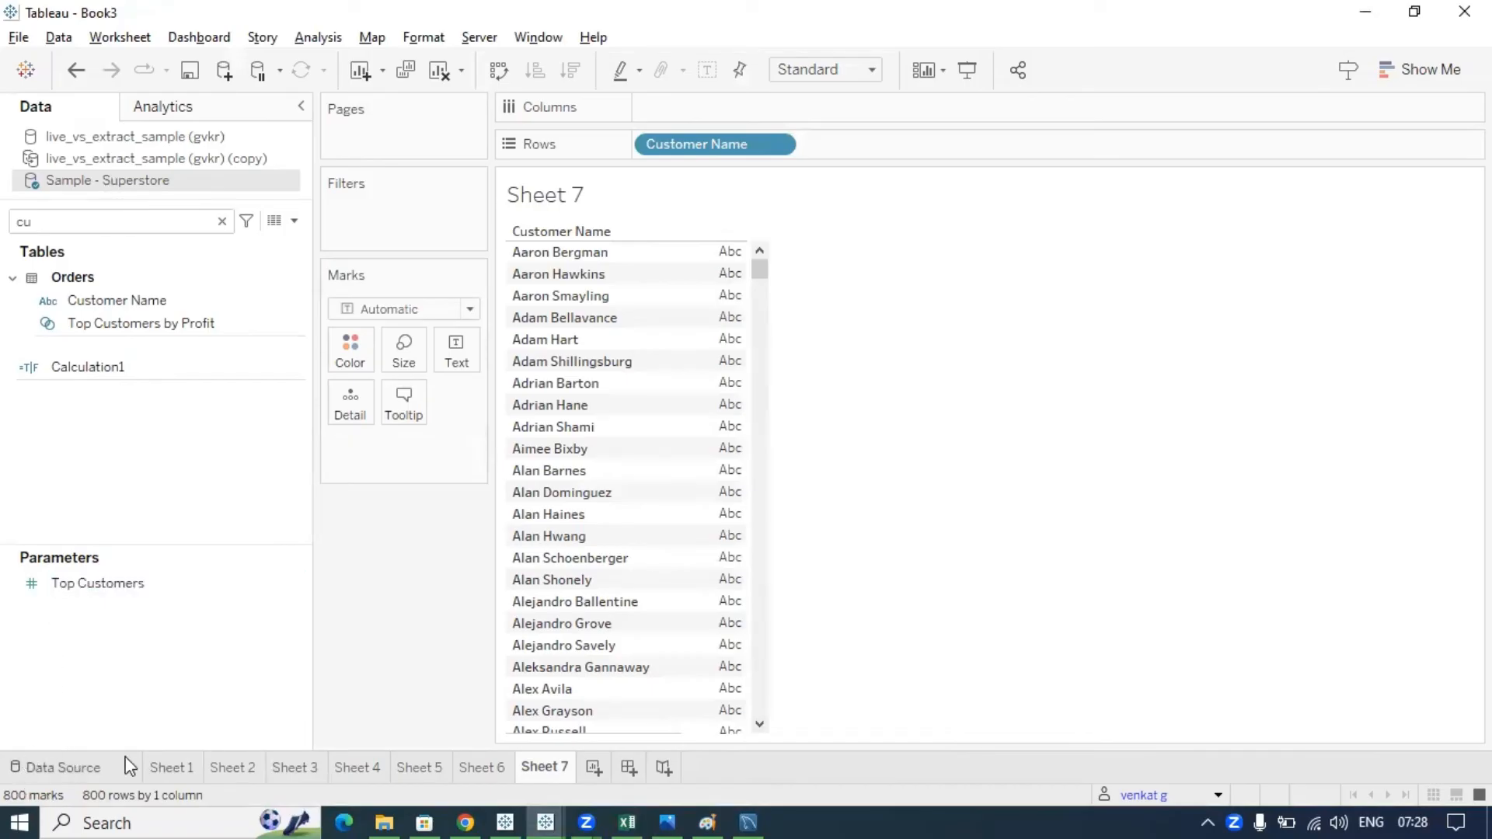
{"action": "left_click", "coordinate": [52, 767]}
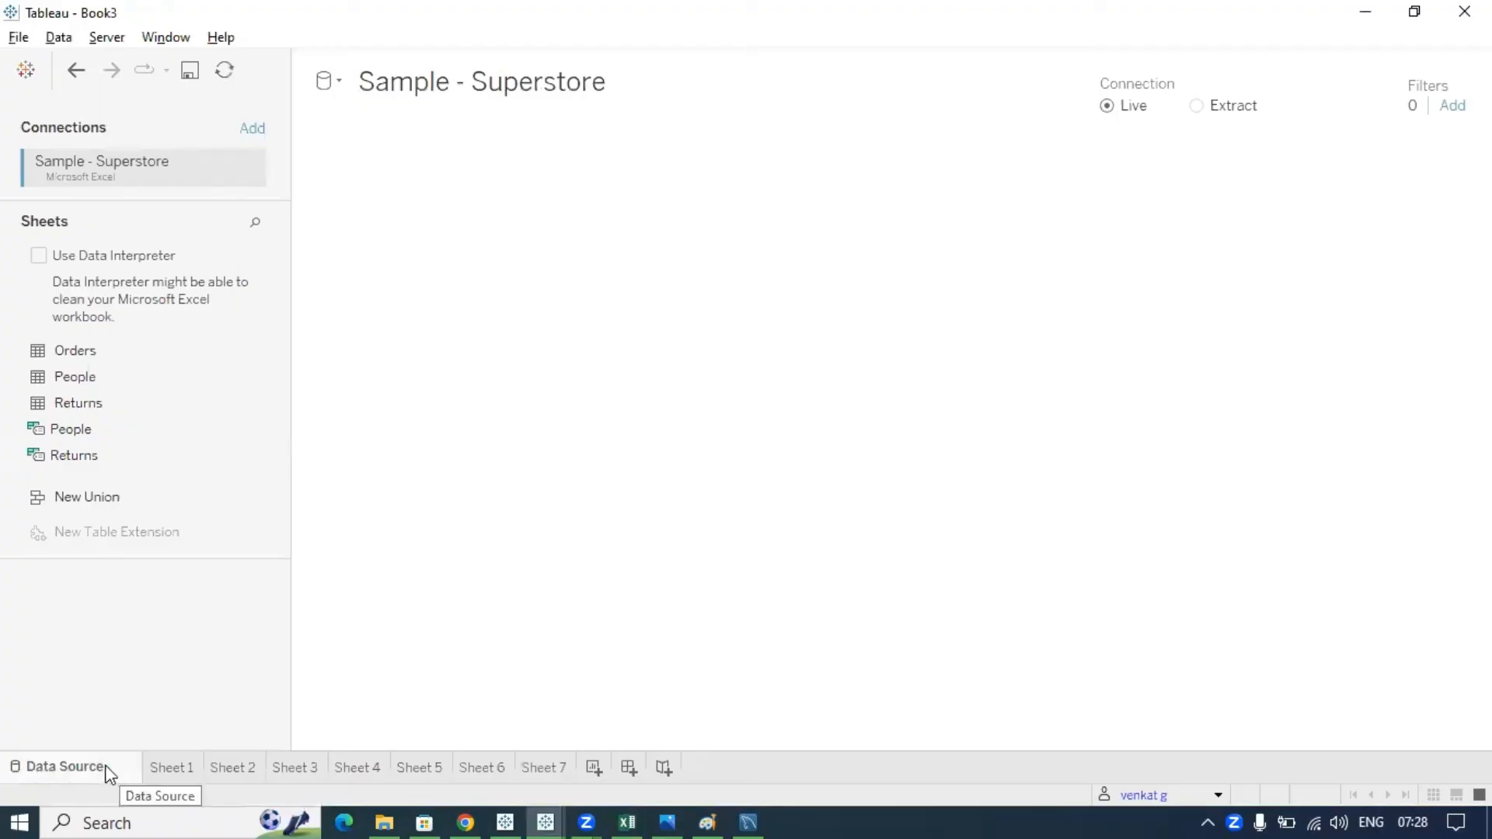
{"action": "left_click", "coordinate": [627, 822]}
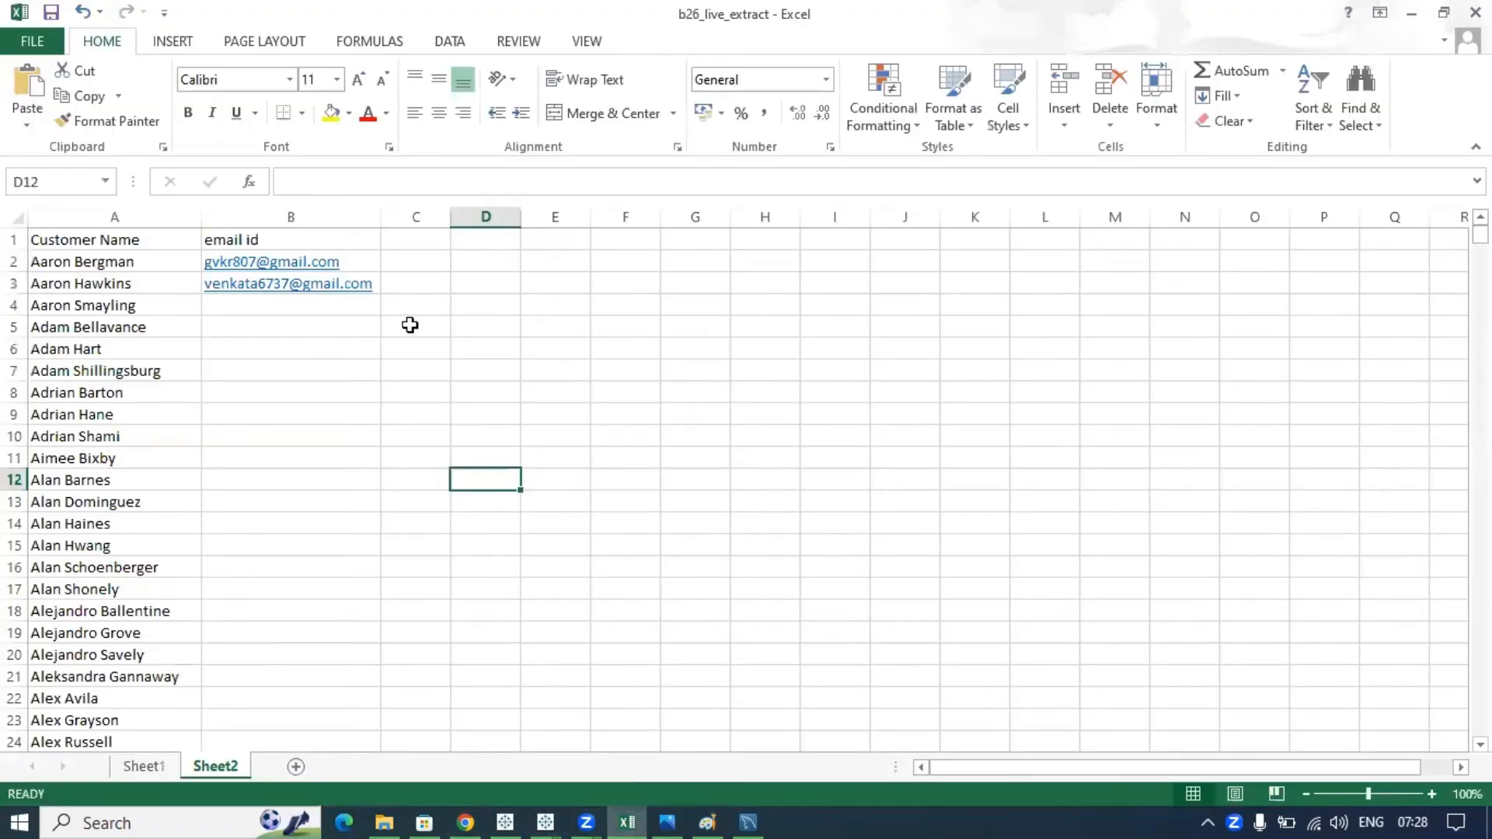
- Use Save As to store the workbook in the data folder under the name security_table
{"action": "left_click", "coordinate": [36, 38]}
{"action": "left_click", "coordinate": [73, 253]}
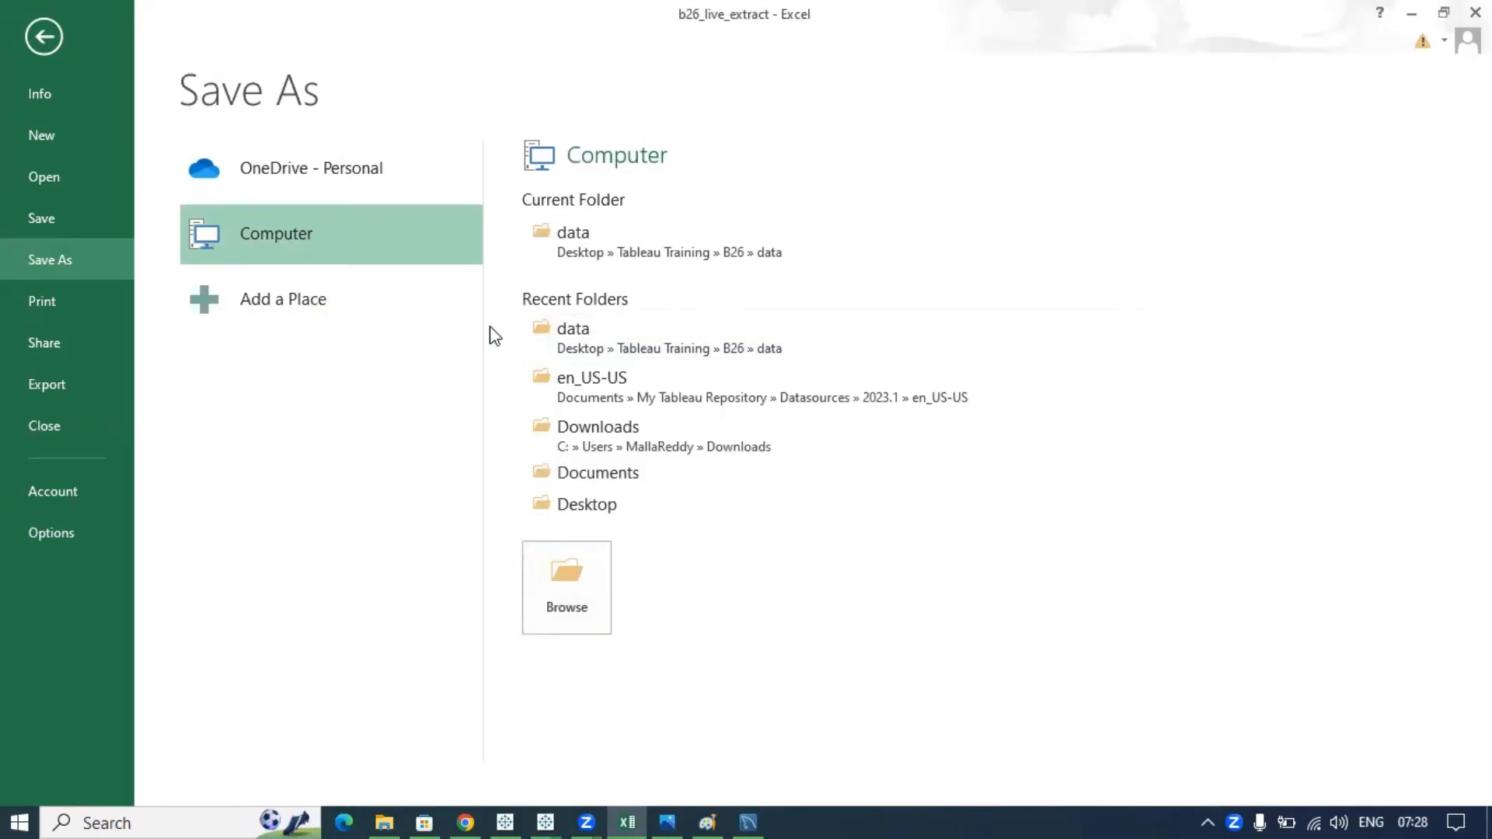
{"action": "left_click", "coordinate": [641, 247]}
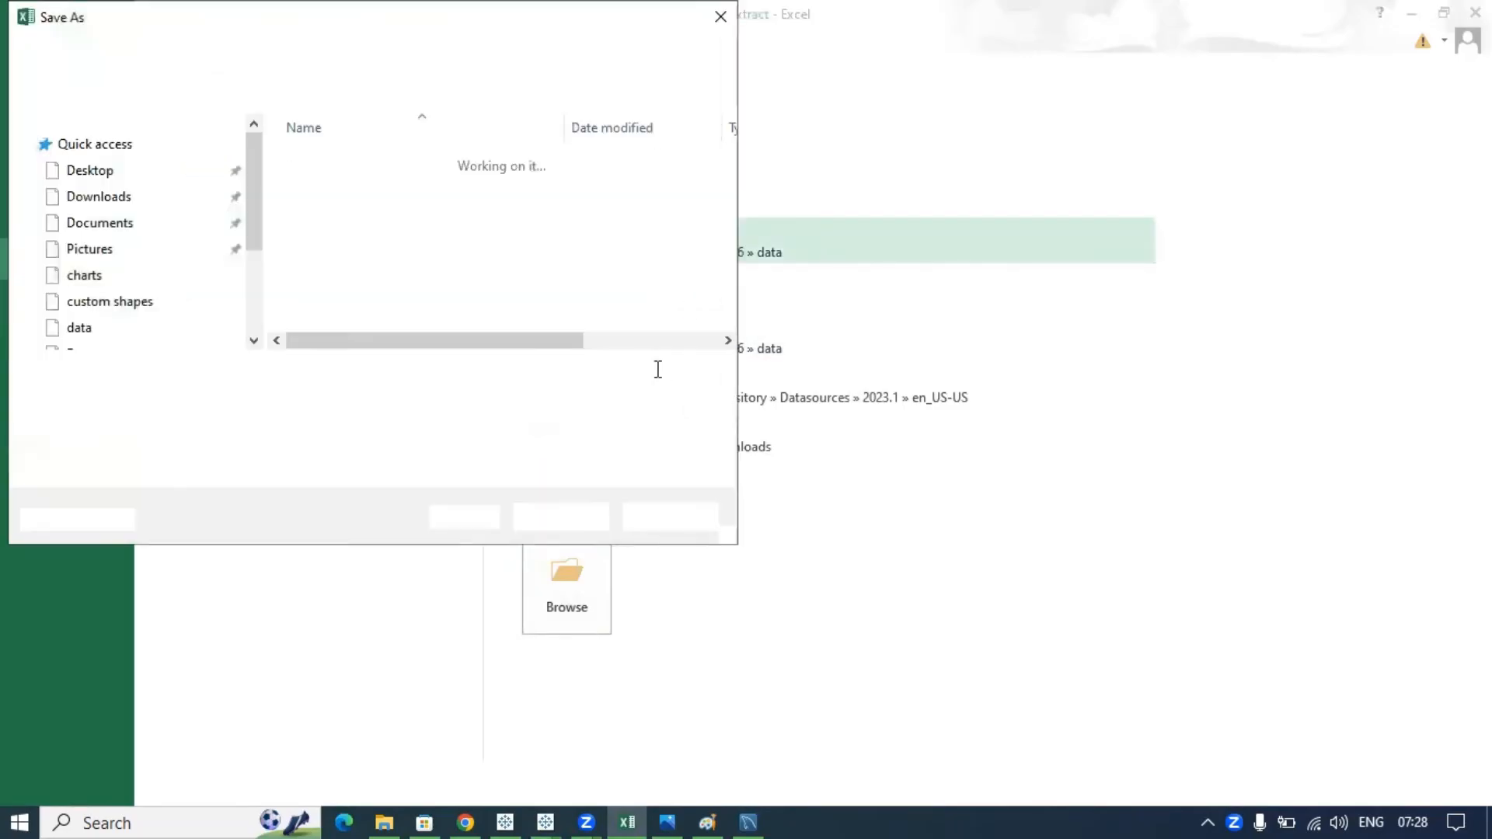
{"action": "type", "text": "security_table"}
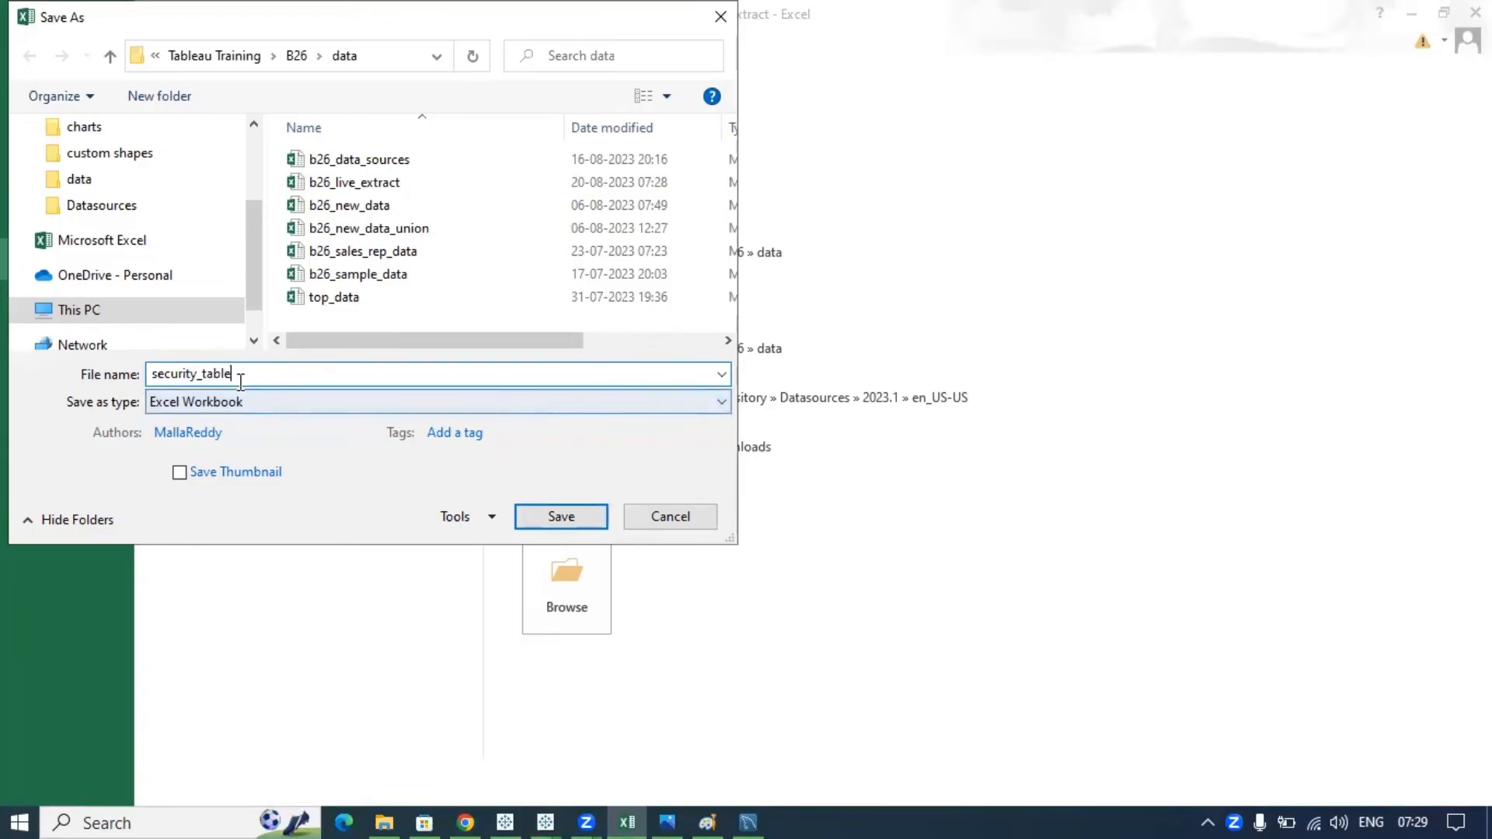
{"action": "double_click", "coordinate": [201, 374]}
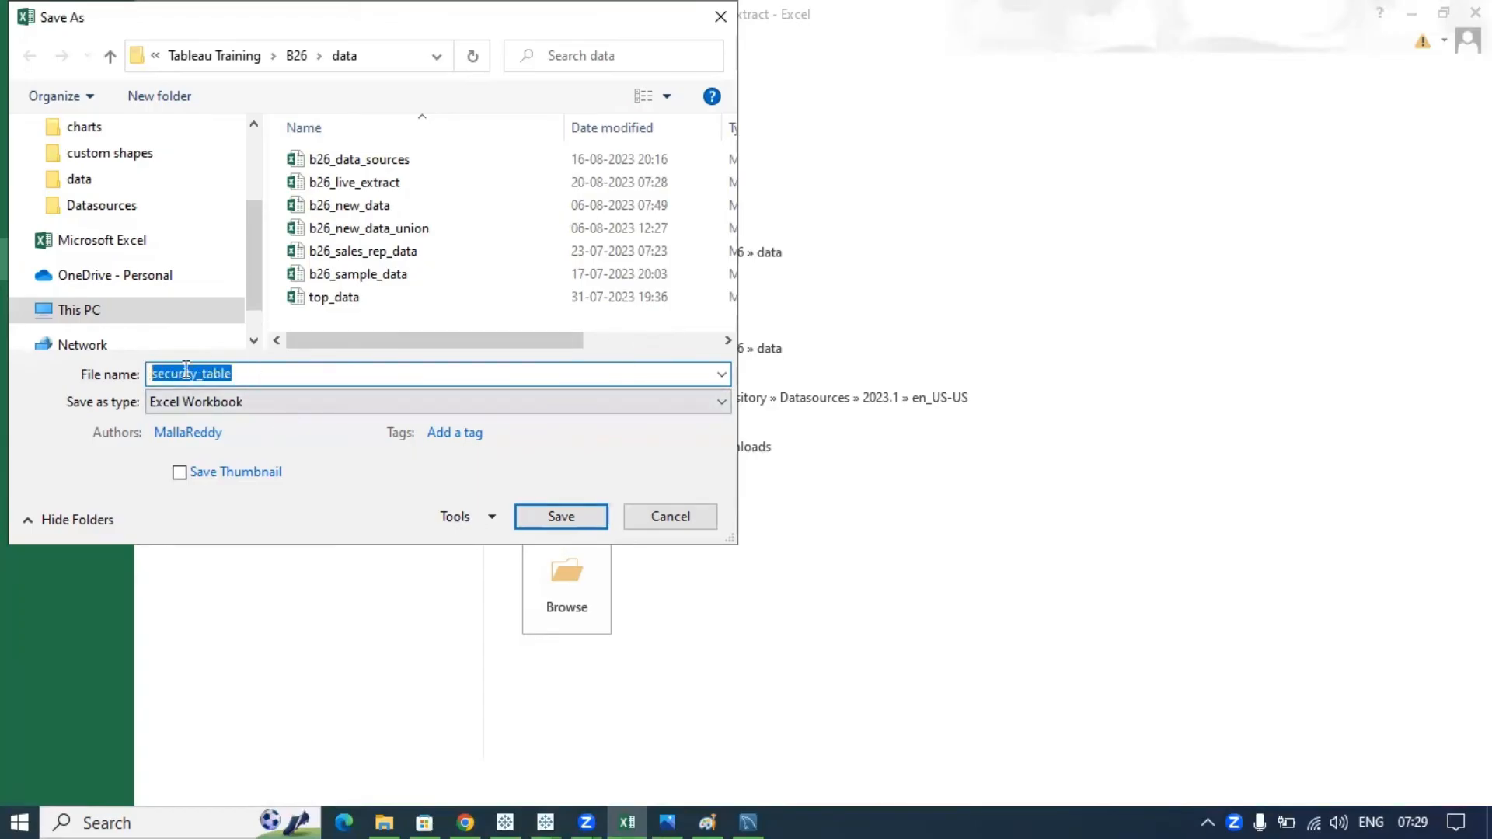
{"action": "left_click", "coordinate": [534, 517]}
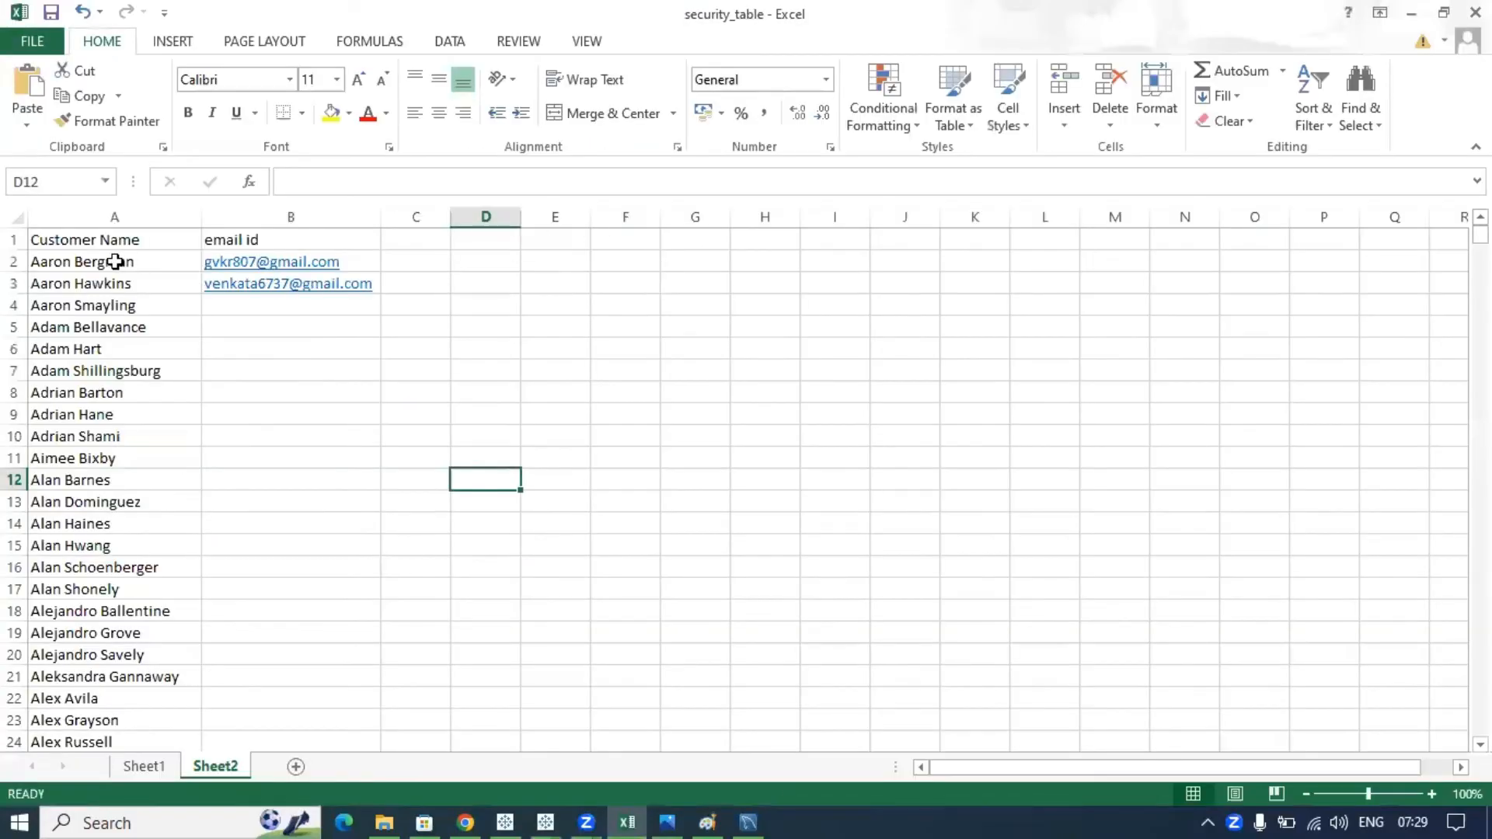
- Change the B1 header from 'email id' to 'username / email_id'
{"action": "left_click", "coordinate": [125, 261]}
{"action": "left_click_drag", "start_coordinate": [133, 261], "coordinate": [144, 331]}
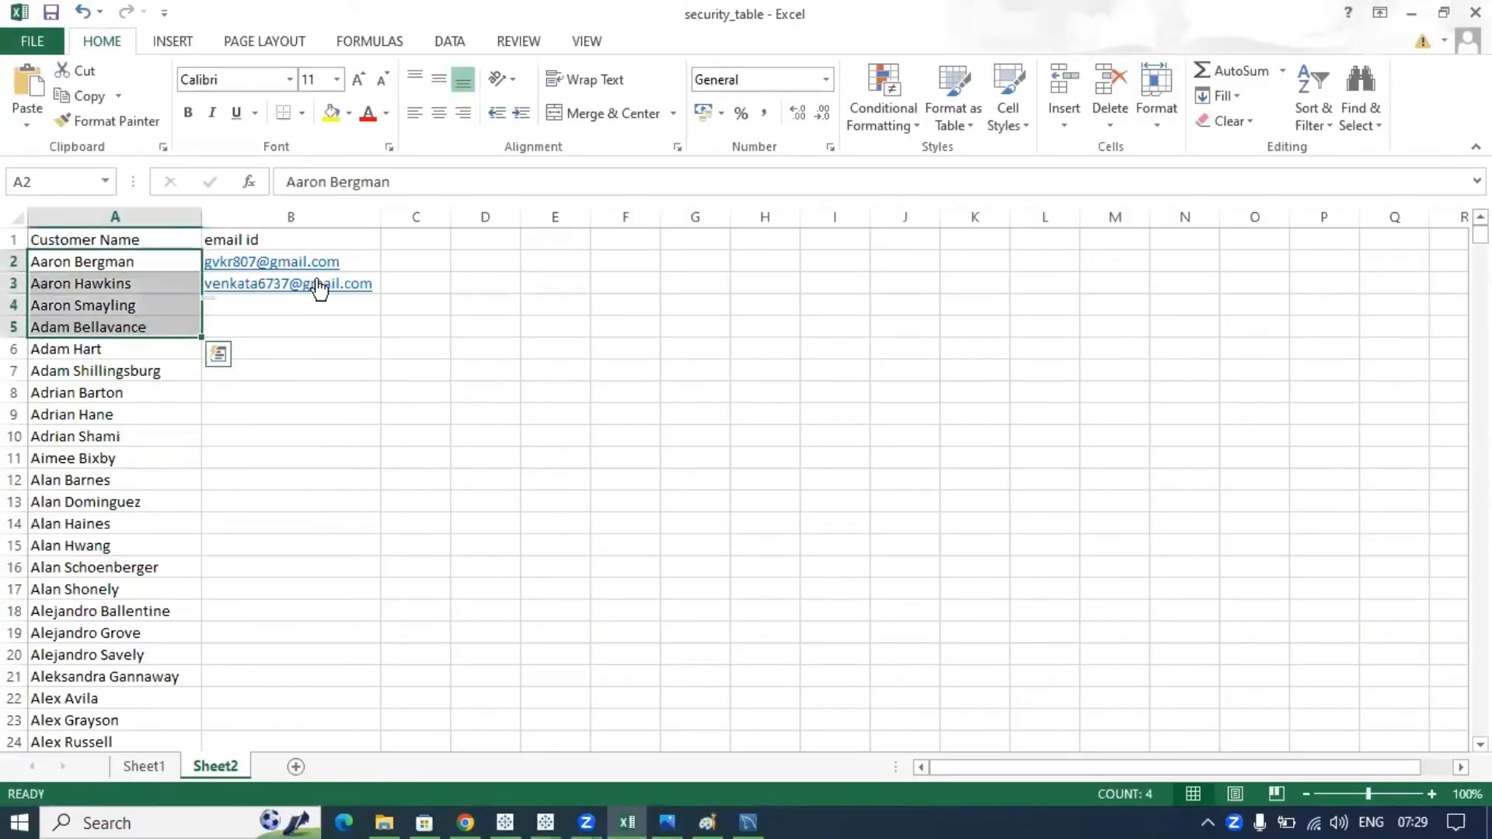
{"action": "left_click_drag", "start_coordinate": [343, 258], "coordinate": [355, 486]}
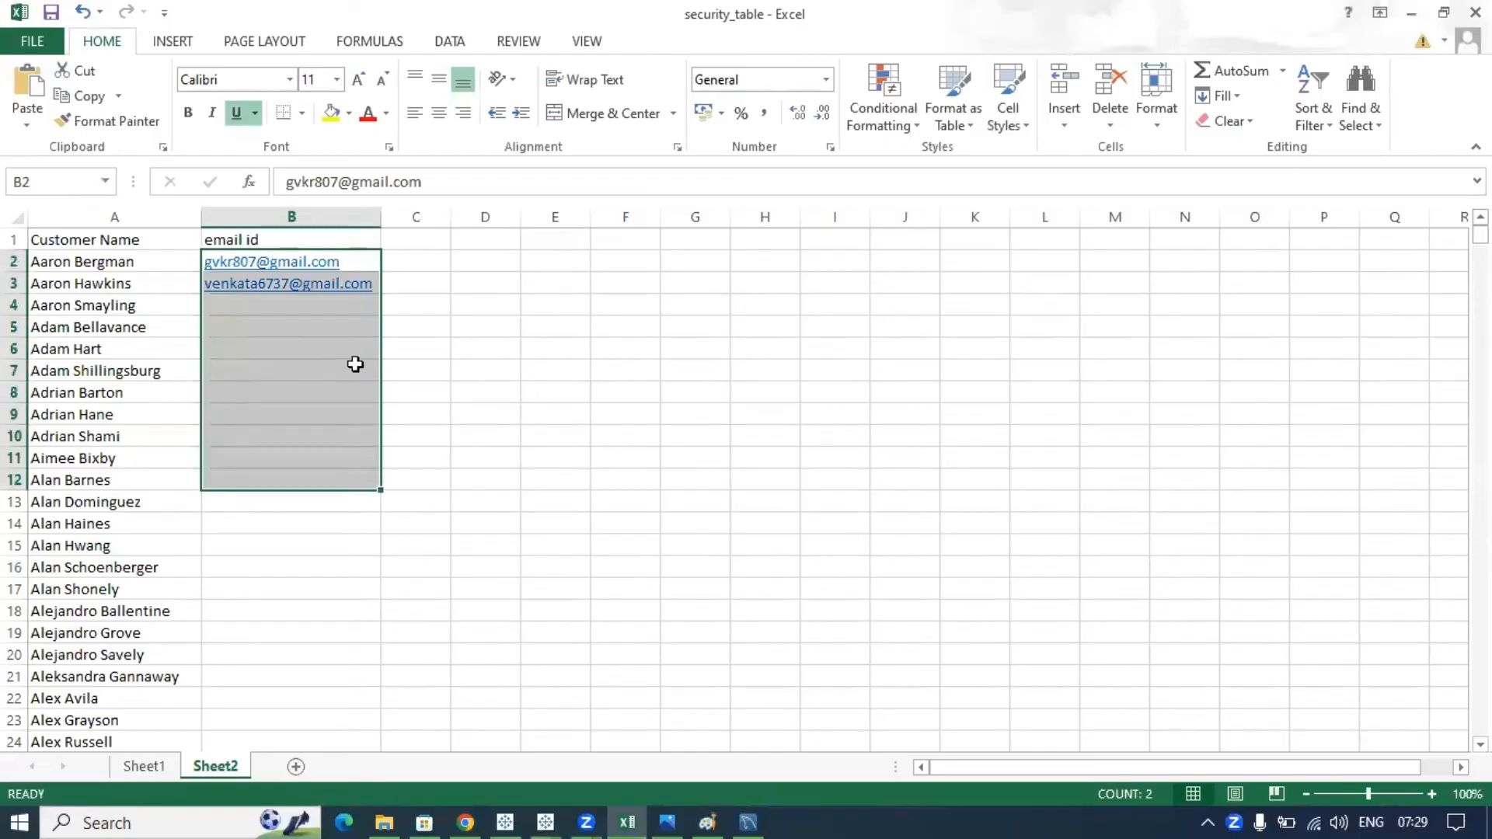
{"action": "left_click", "coordinate": [296, 234]}
{"action": "type", "text": "us"}
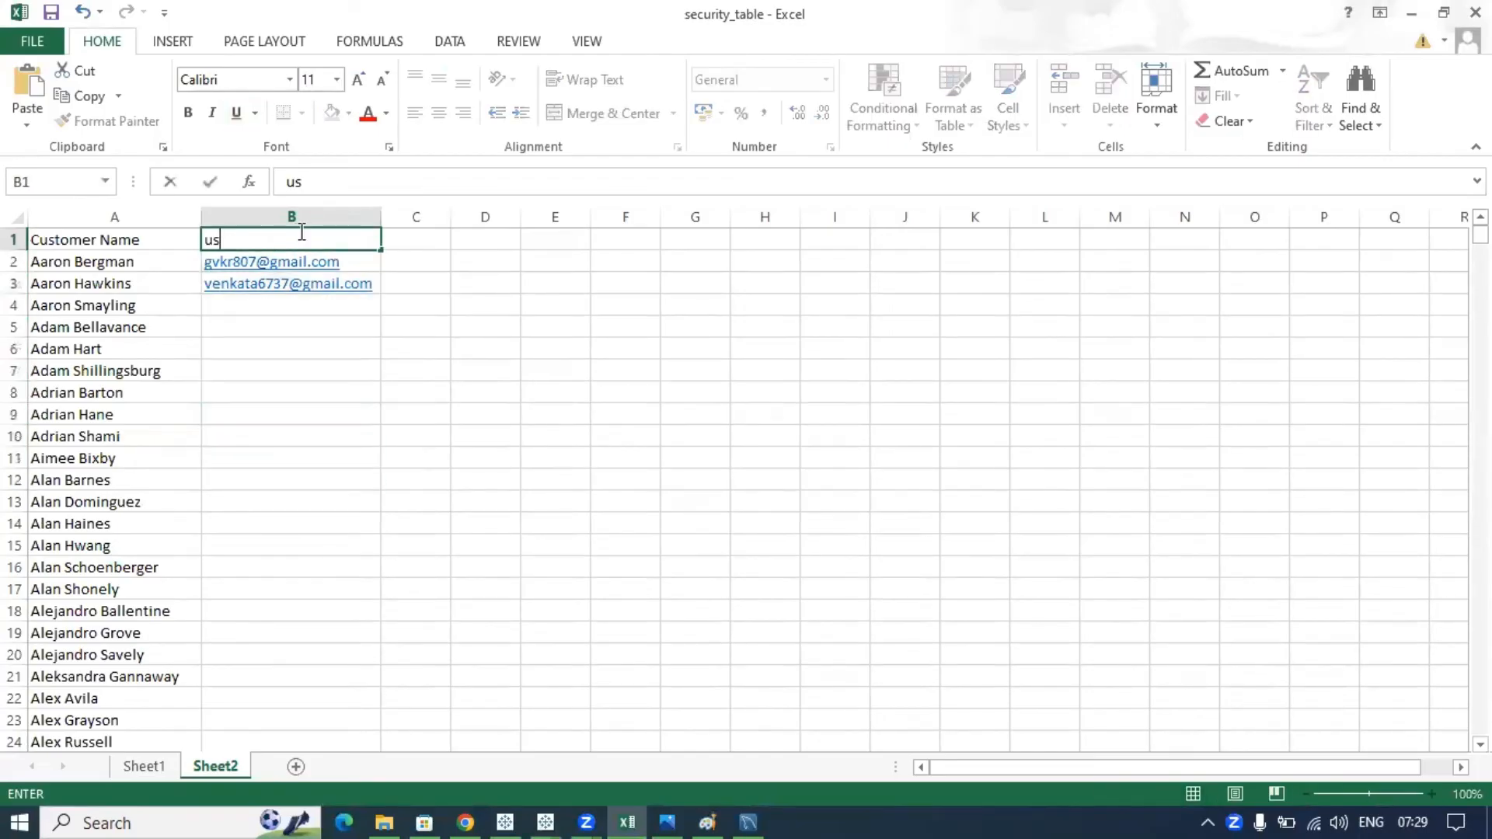
{"action": "type", "text": "ername /"}
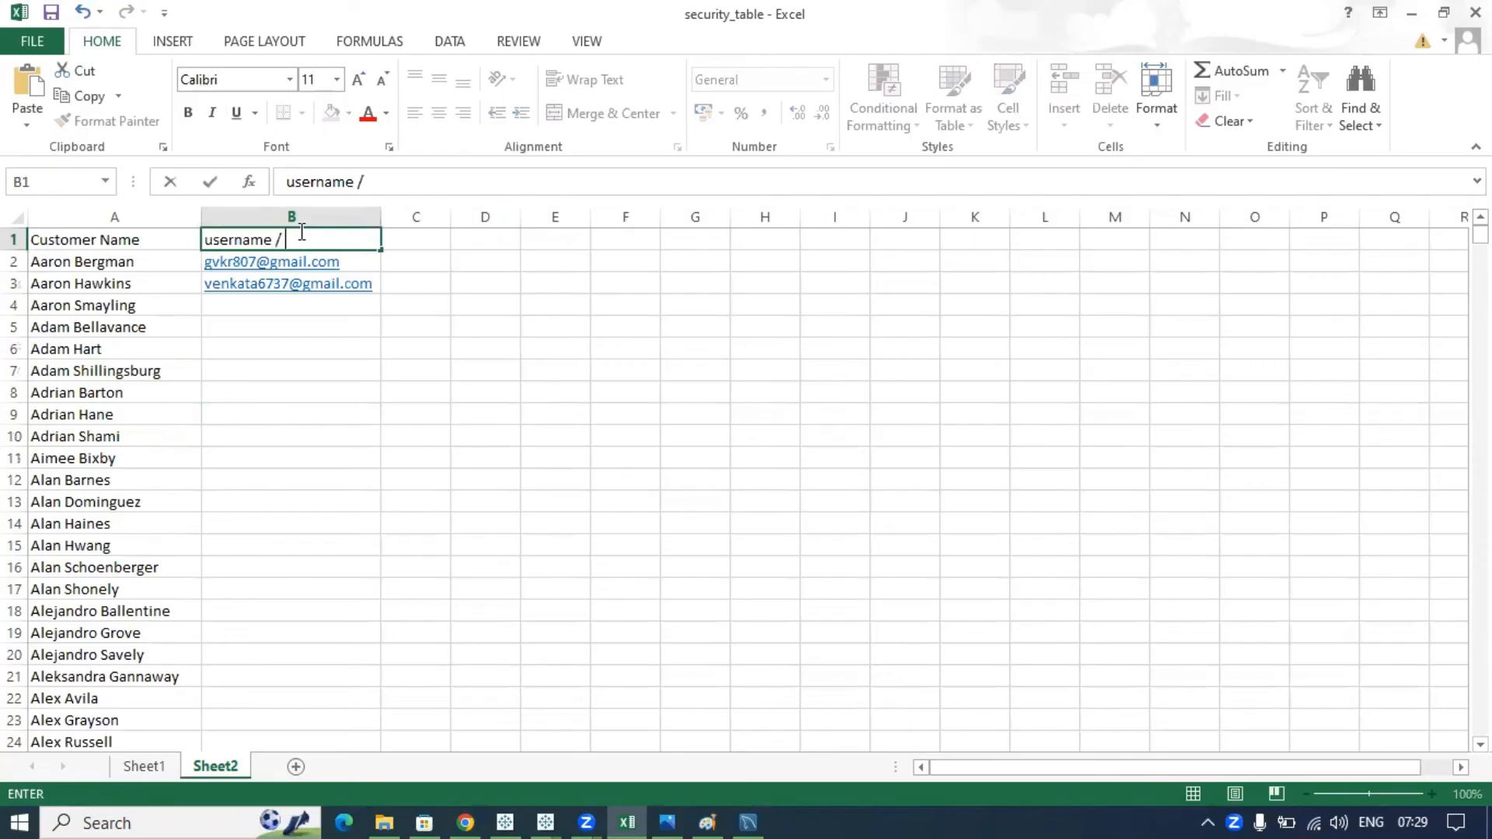
{"action": "type", "text": " email_id"}
{"action": "left_click", "coordinate": [513, 380]}
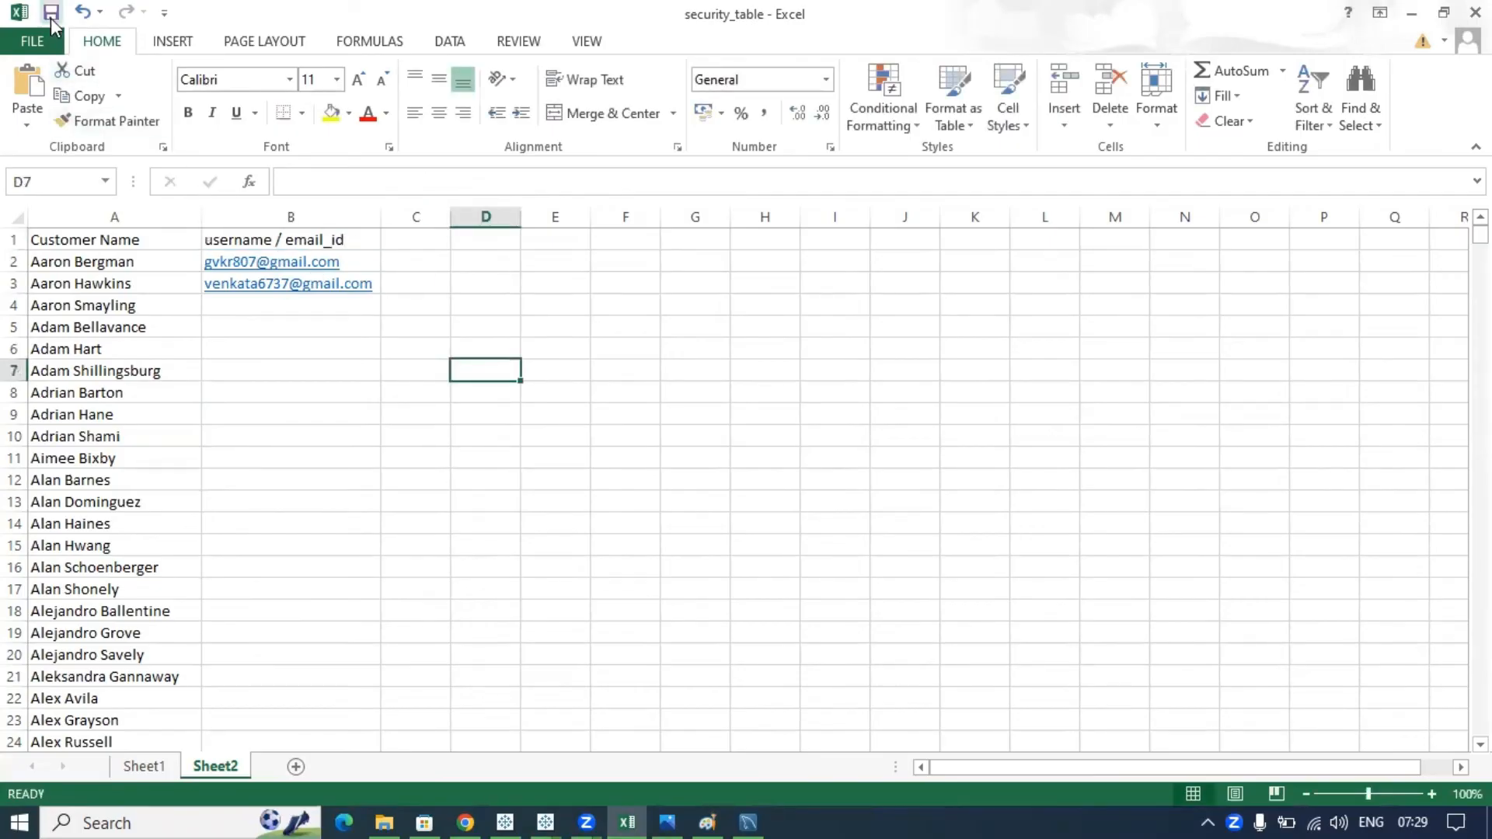
{"action": "left_click", "coordinate": [547, 818]}
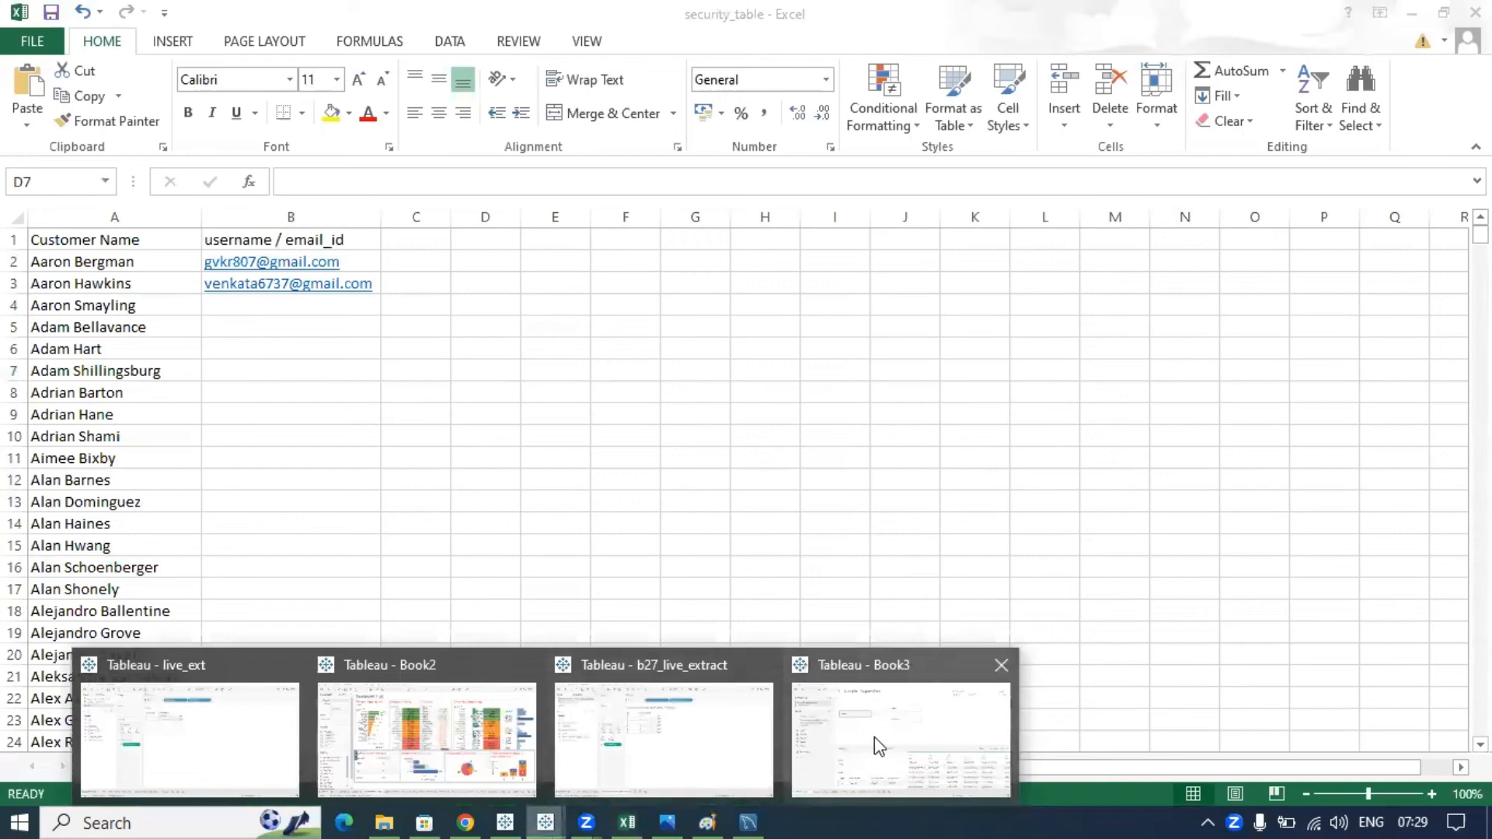
- In Book3, add a Microsoft Excel connection and open the security_table file
{"action": "left_click", "coordinate": [878, 746]}
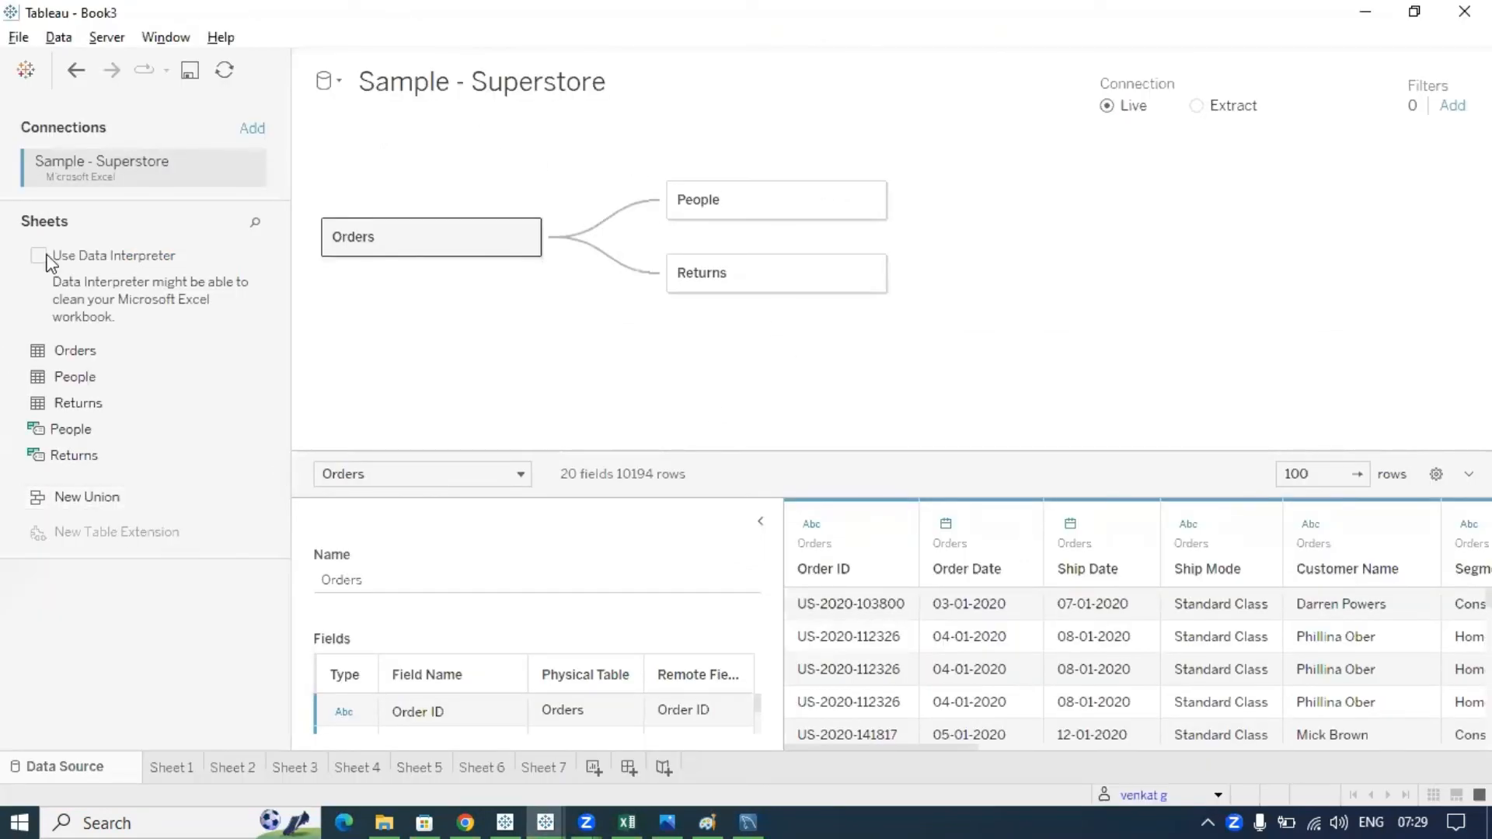
{"action": "left_click", "coordinate": [258, 131]}
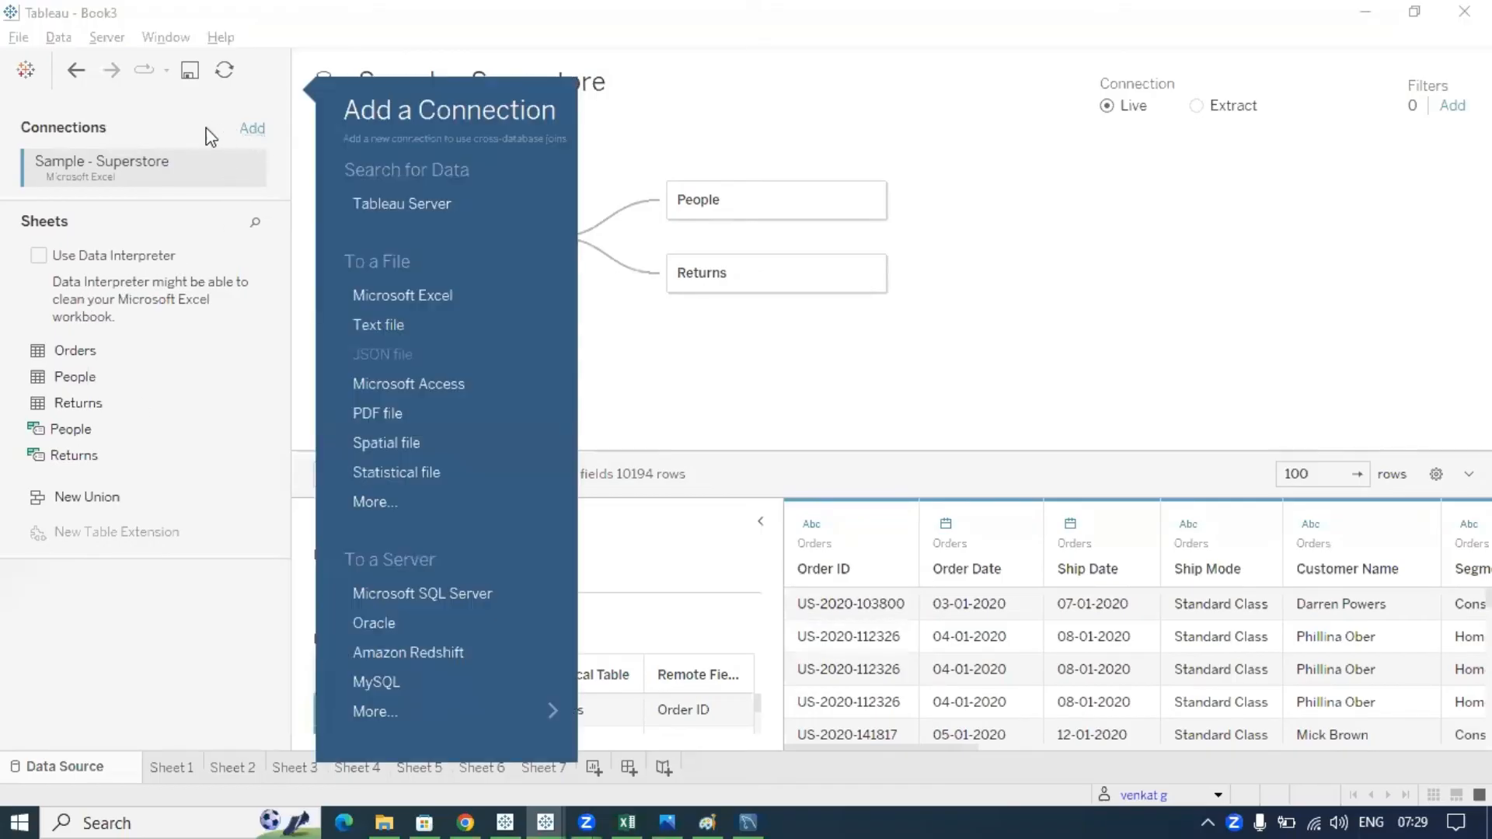
{"action": "left_click", "coordinate": [399, 296]}
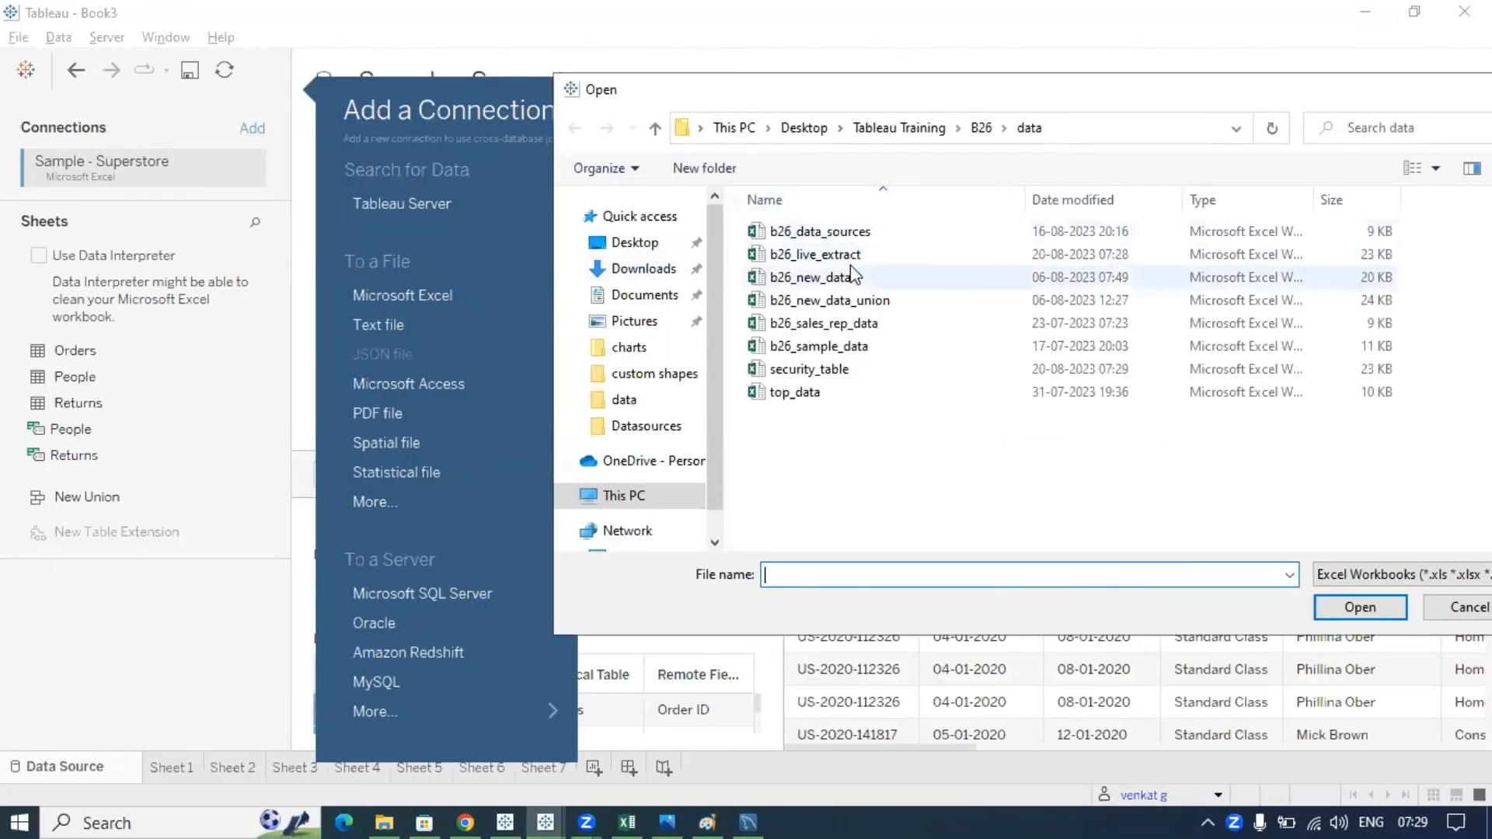
{"action": "left_click", "coordinate": [830, 370]}
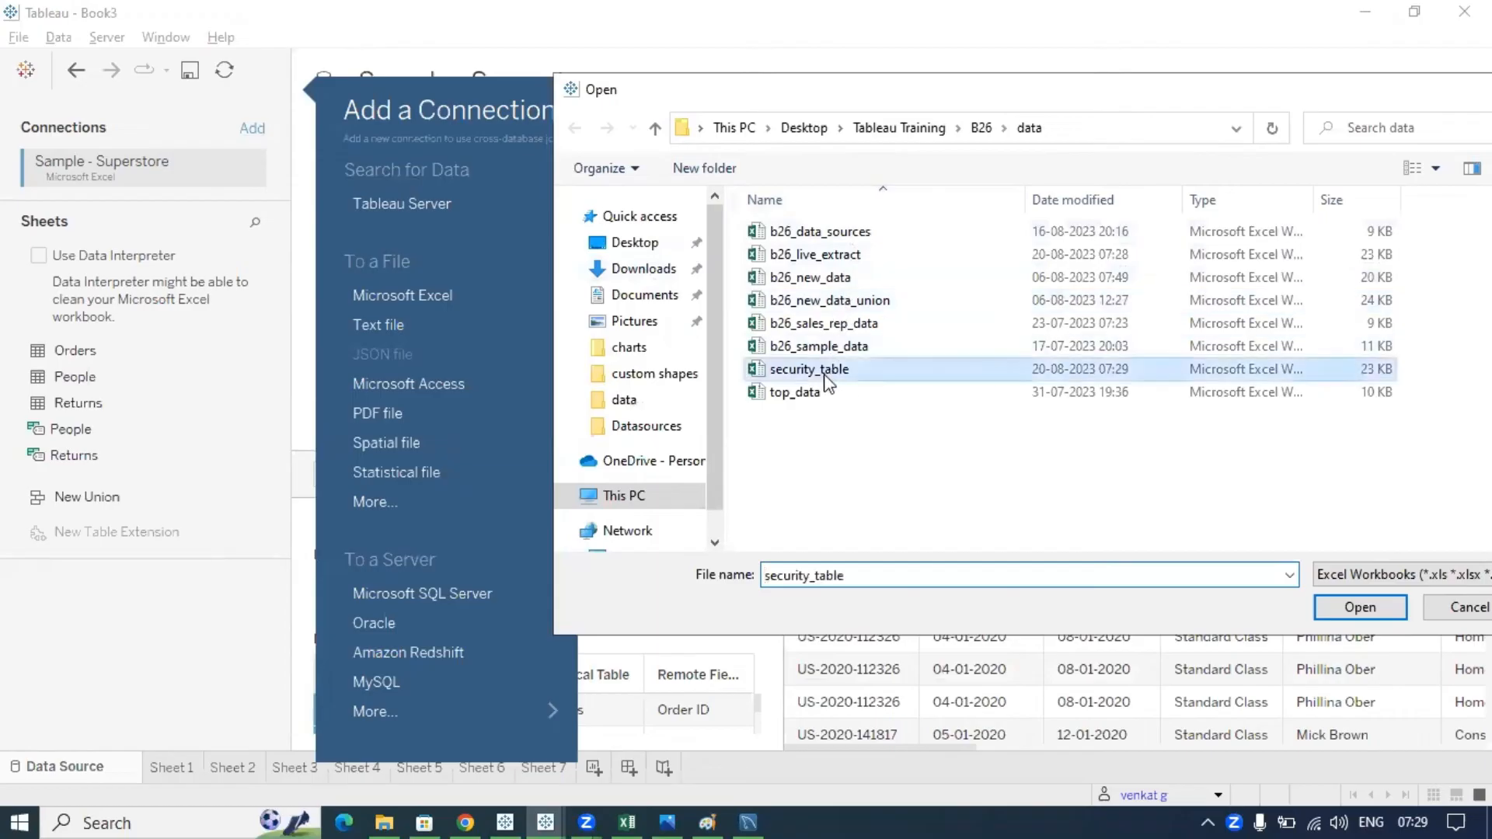
{"action": "left_click", "coordinate": [1394, 604]}
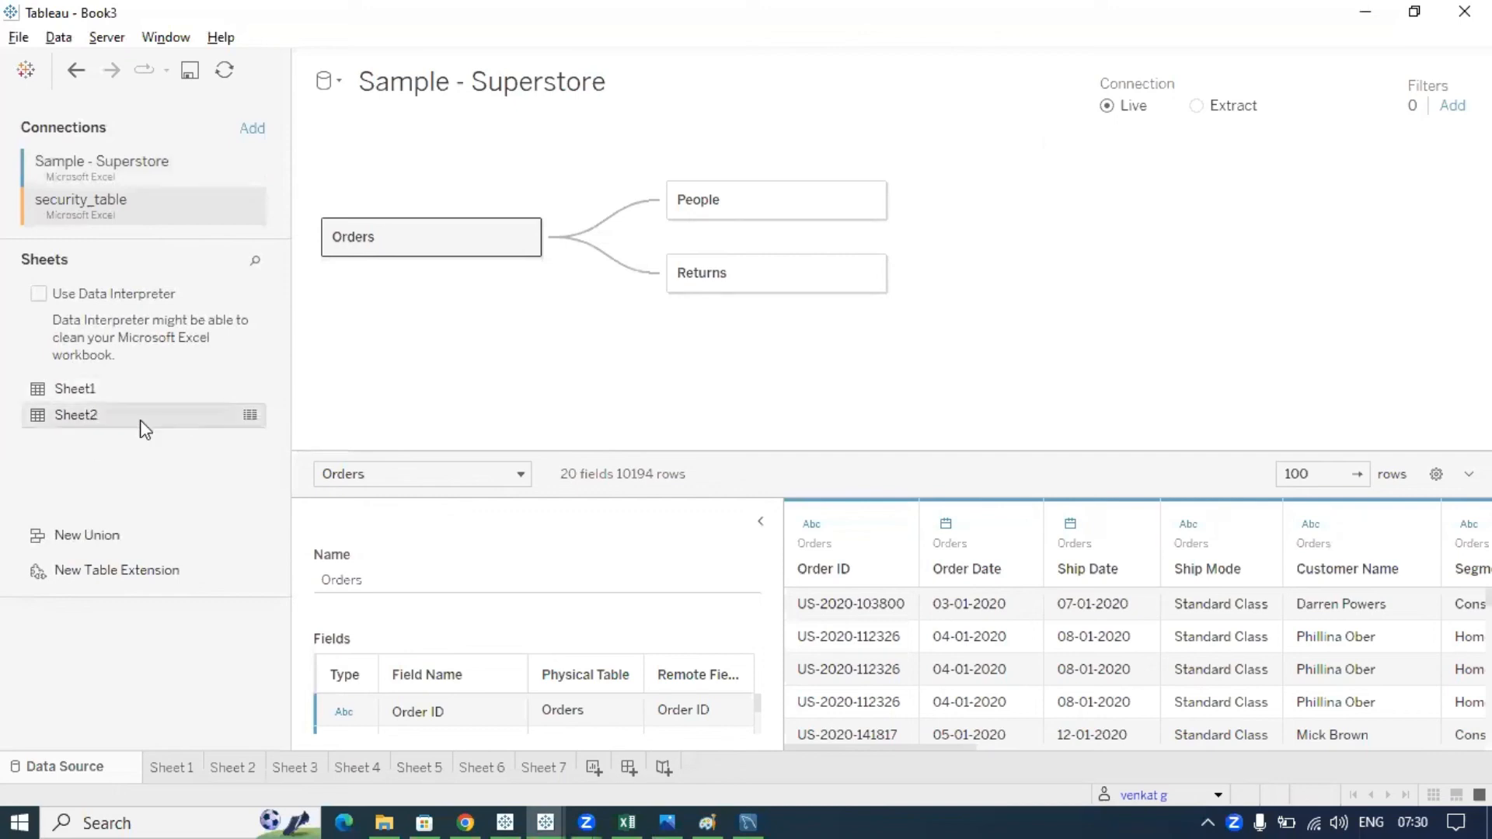
- Drag Sheet2 onto the canvas beside Orders and highlight their relationship on Customer Name
{"action": "left_click_drag", "start_coordinate": [140, 429], "coordinate": [662, 386]}
{"action": "left_click_drag", "start_coordinate": [658, 381], "coordinate": [658, 381]}
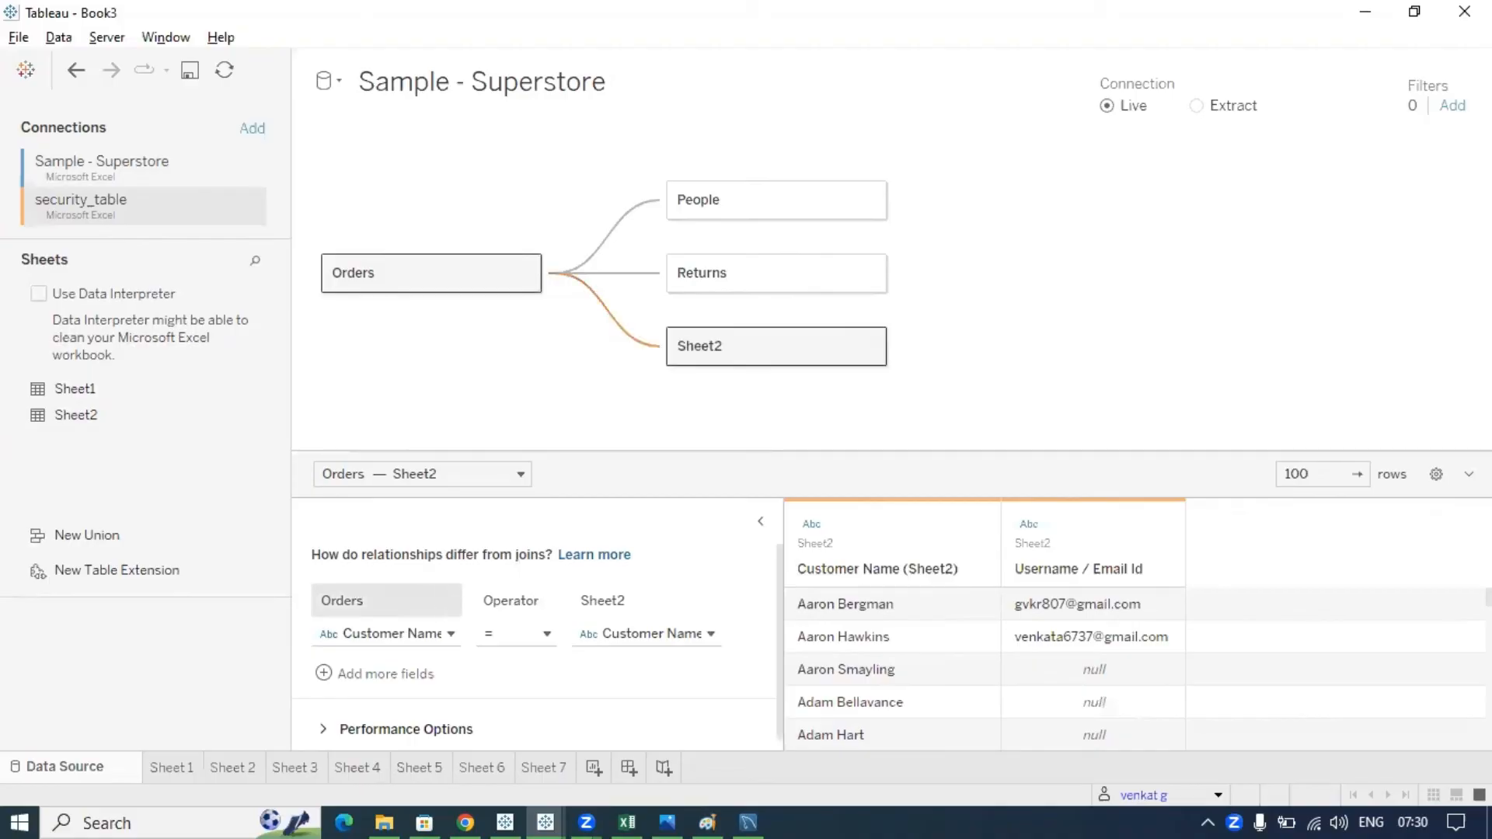
{"action": "left_click_drag", "start_coordinate": [326, 574], "coordinate": [344, 561]}
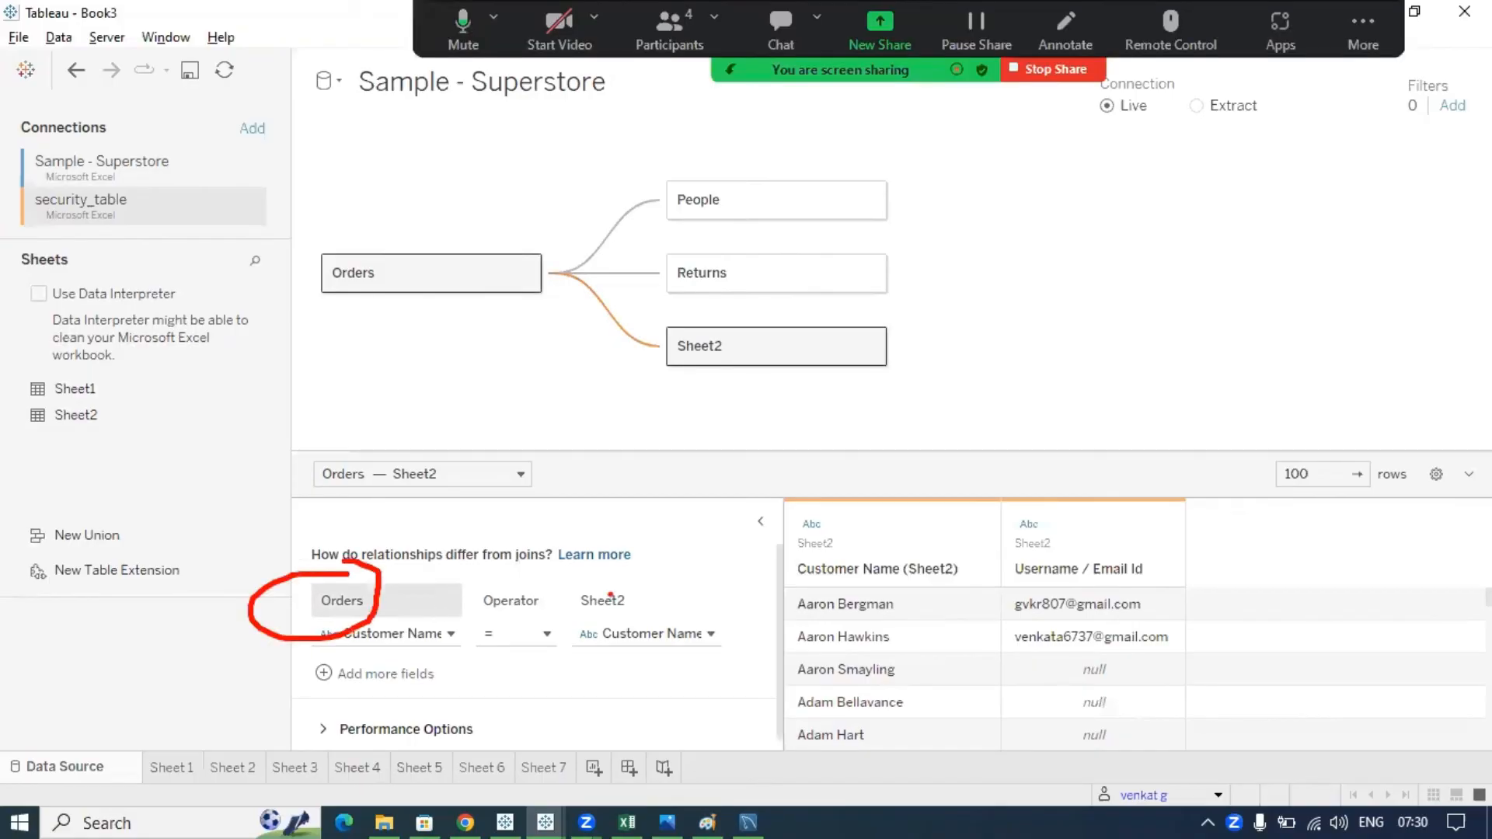
{"action": "left_click_drag", "start_coordinate": [556, 553], "coordinate": [583, 575]}
{"action": "mouse_move", "coordinate": [354, 621]}
{"action": "left_mouse_down"}
{"action": "mouse_move", "coordinate": [451, 630]}
{"action": "mouse_move", "coordinate": [342, 618]}
{"action": "left_mouse_up"}
{"action": "mouse_move", "coordinate": [571, 626]}
{"action": "left_mouse_down"}
{"action": "mouse_move", "coordinate": [738, 661]}
{"action": "mouse_move", "coordinate": [516, 626]}
{"action": "left_mouse_up"}
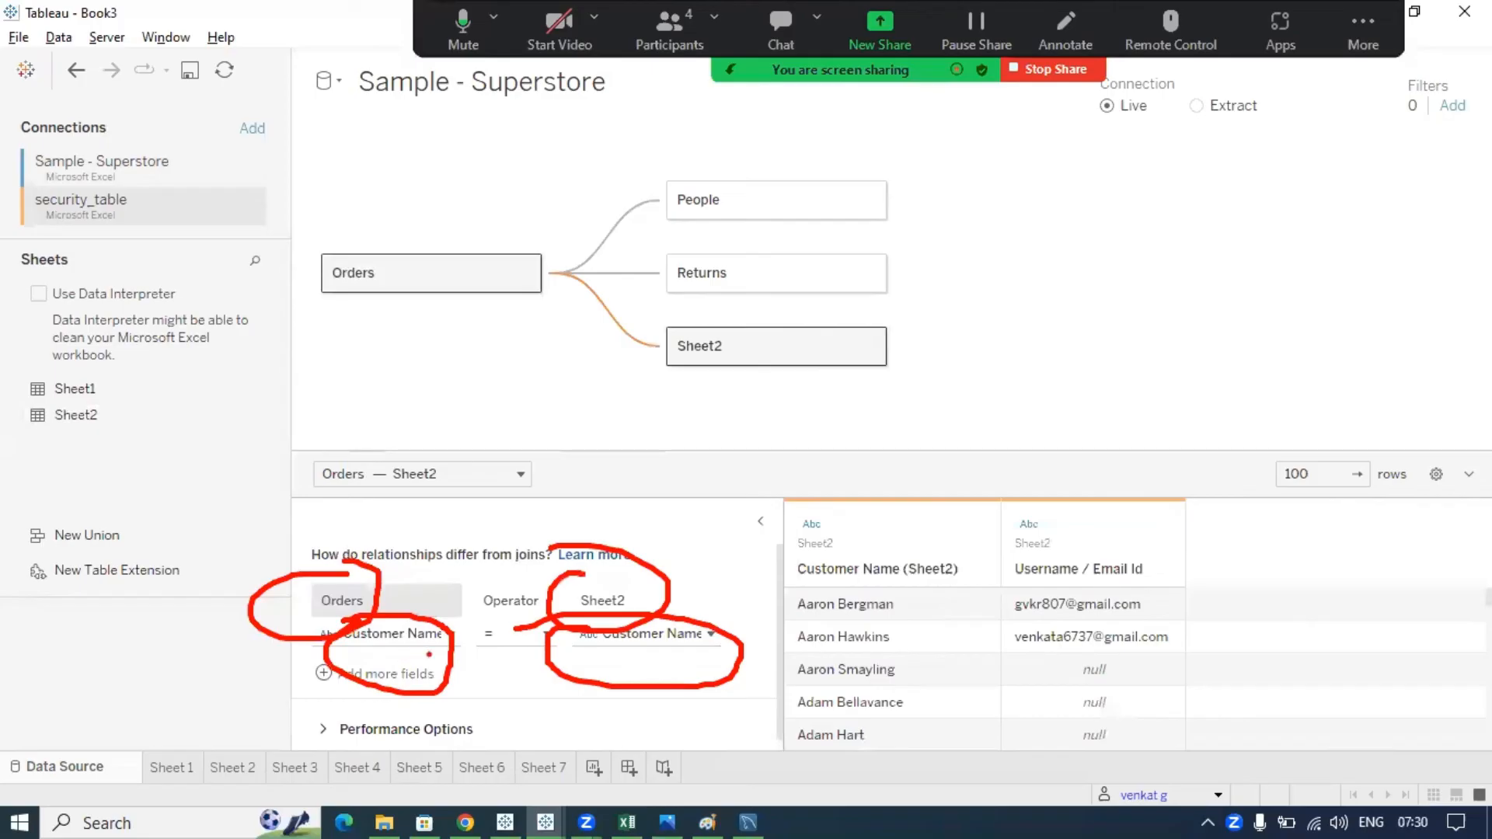
{"action": "left_click_drag", "start_coordinate": [442, 658], "coordinate": [592, 667]}
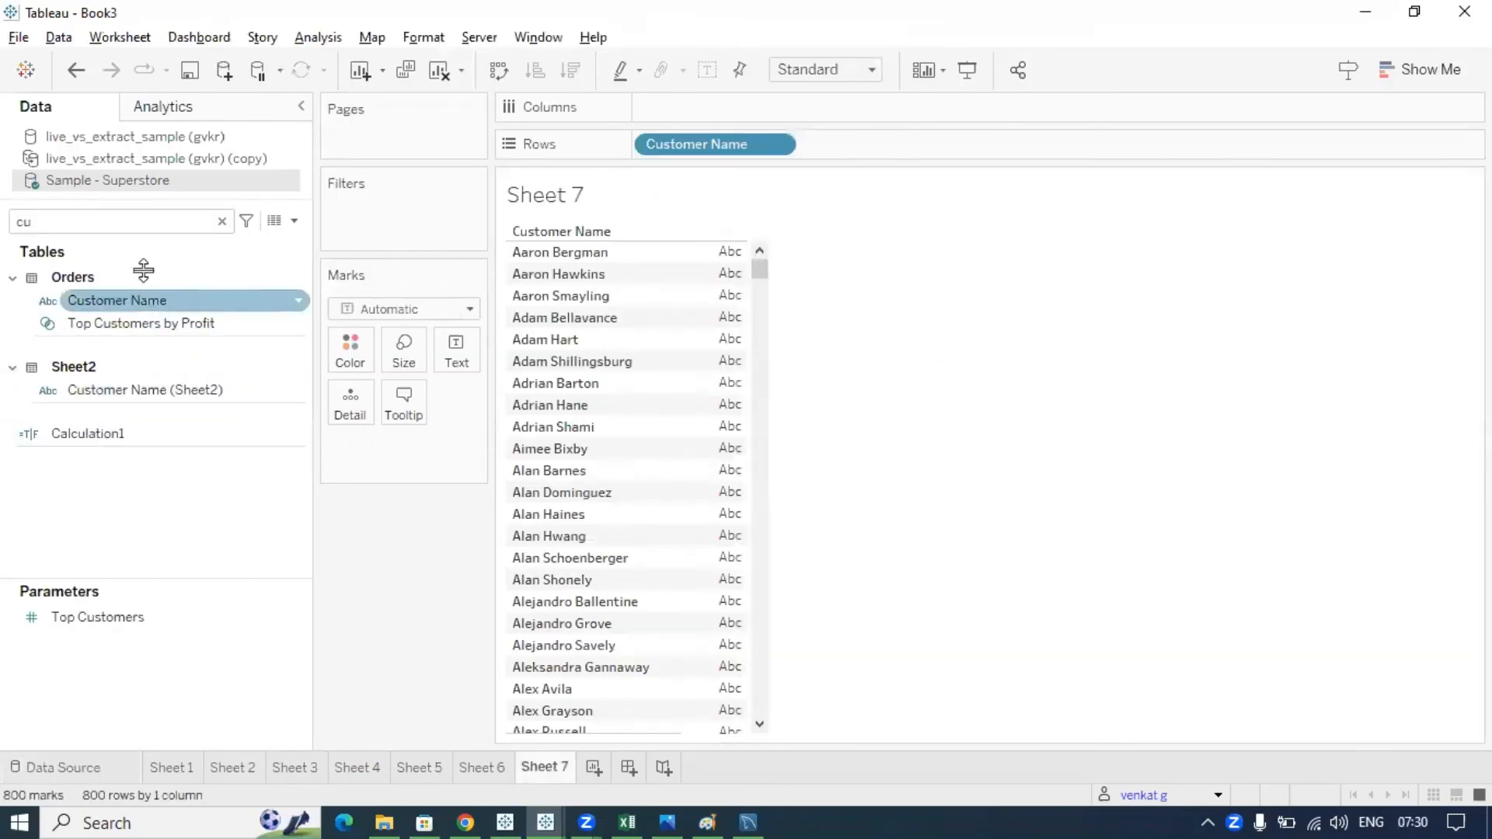
- Search the Data pane for 'em' and show Username / Email Id as text labels on Sheet 7
{"action": "left_click", "coordinate": [137, 234]}
{"action": "key", "text": "BackSpace"}
{"action": "key", "text": "BackSpace"}
{"action": "type", "text": "em"}
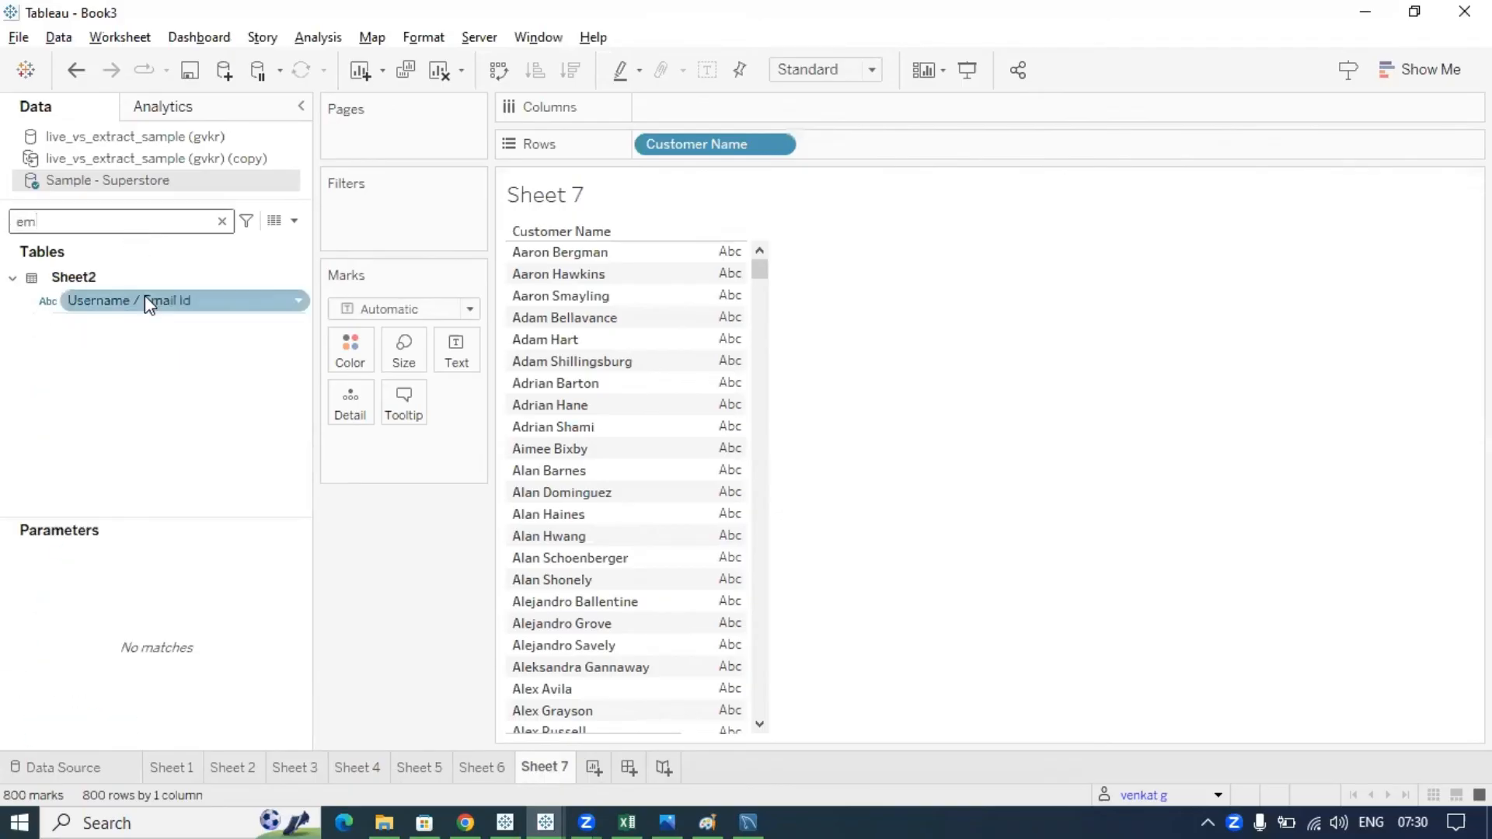
{"action": "left_click_drag", "start_coordinate": [144, 298], "coordinate": [454, 346]}
{"action": "mouse_move", "coordinate": [734, 332]}
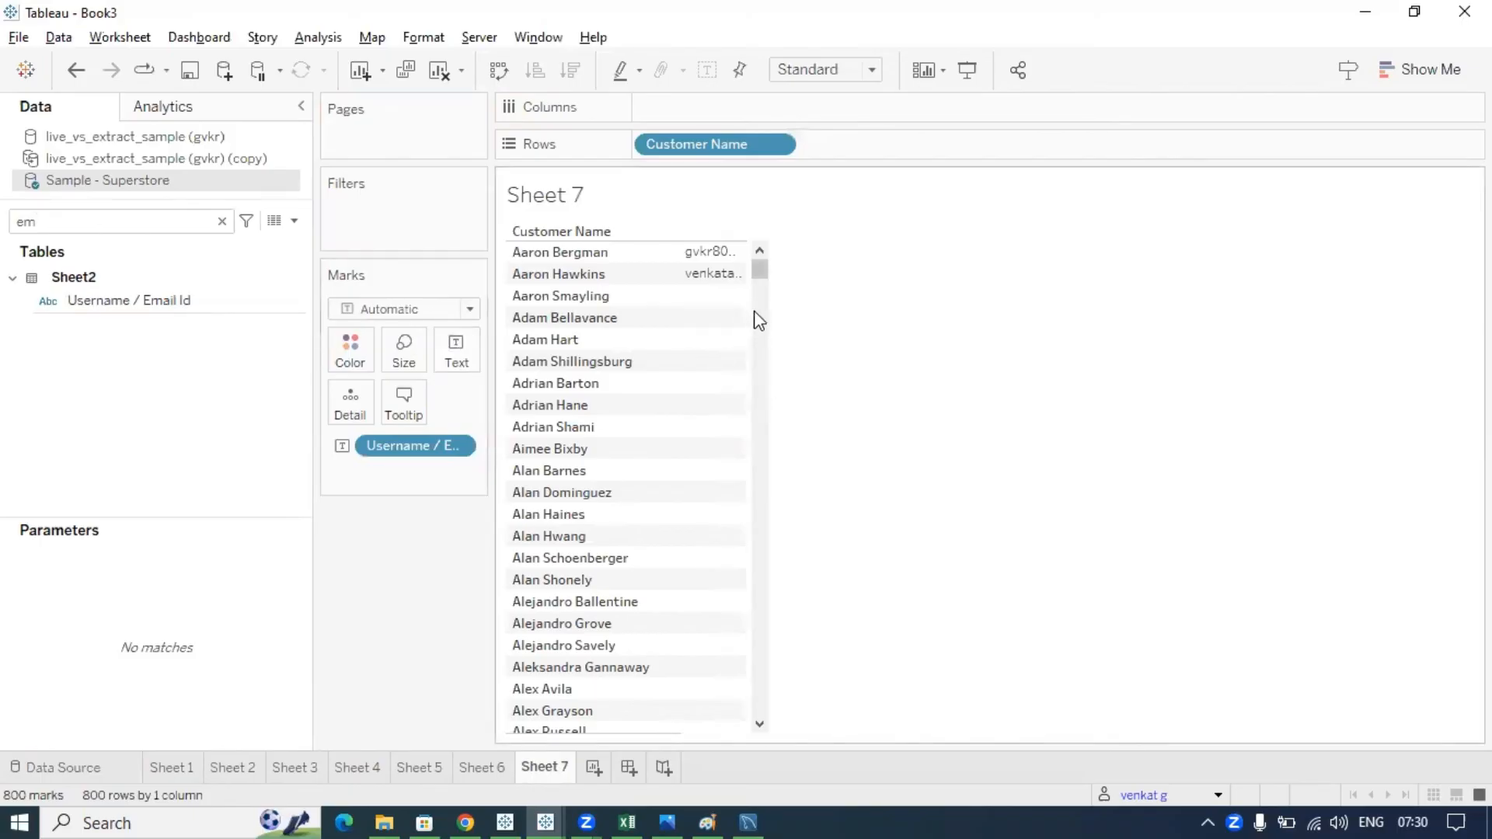
- Add Username / Email Id to Rows on Sheet 3 and mark the two customers' rows and the True filter
{"action": "left_click", "coordinate": [296, 769]}
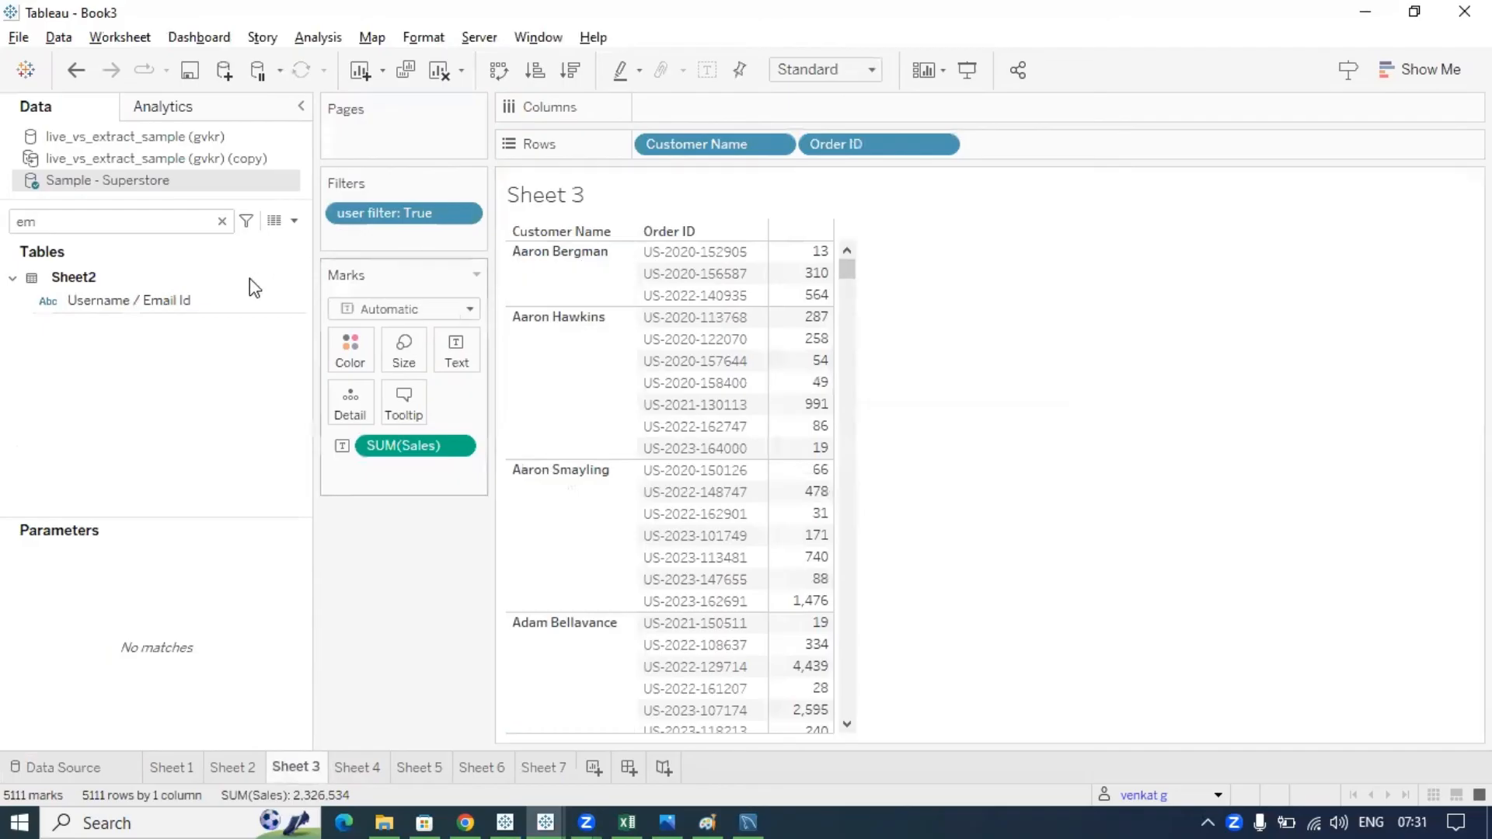
{"action": "mouse_move", "coordinate": [204, 301]}
{"action": "left_mouse_down"}
{"action": "mouse_move", "coordinate": [463, 348]}
{"action": "mouse_move", "coordinate": [978, 171]}
{"action": "mouse_move", "coordinate": [1003, 144]}
{"action": "left_mouse_up"}
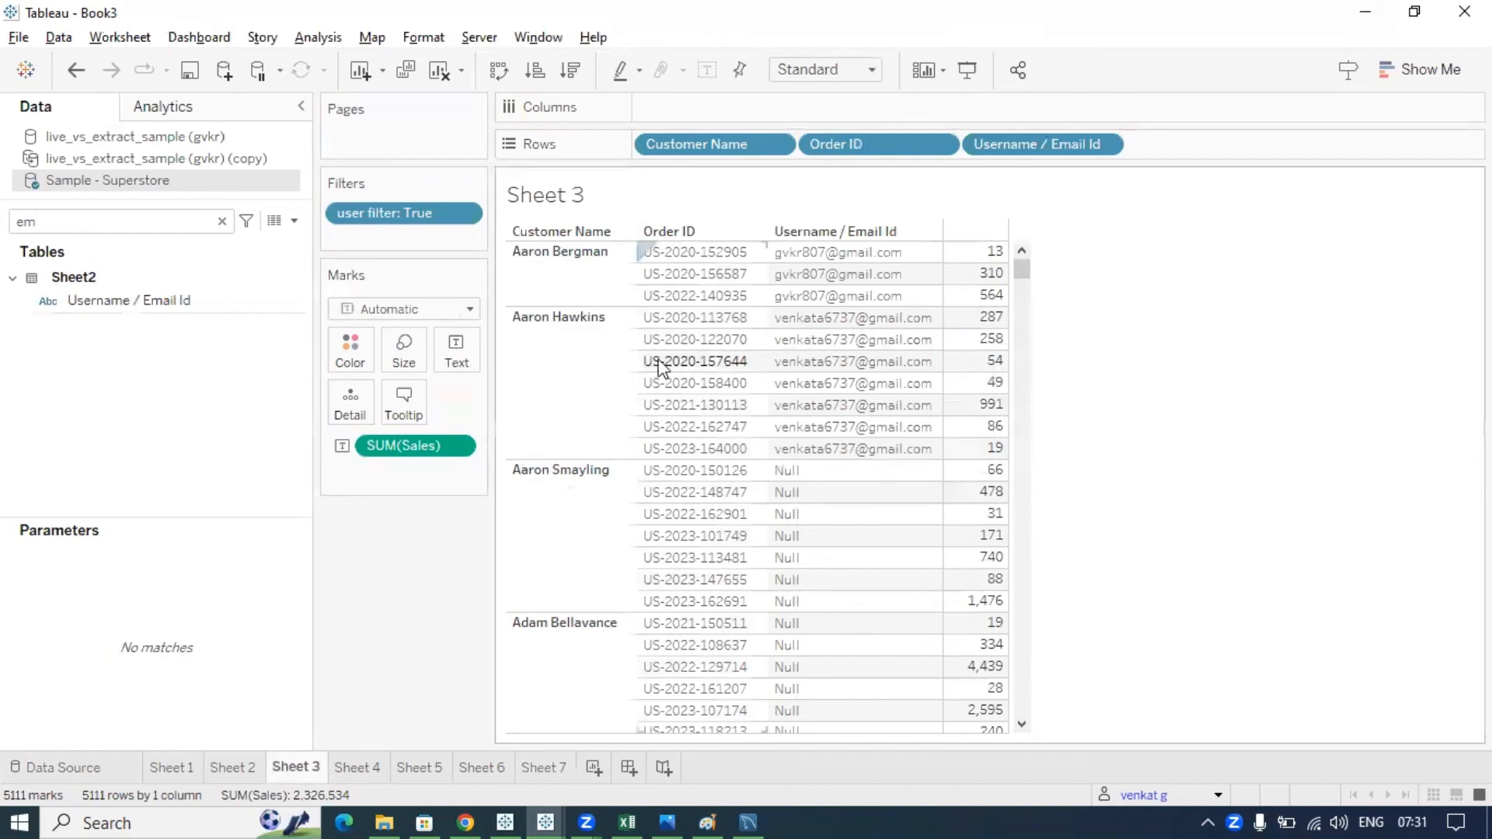
{"action": "key", "text": "ctrl+2"}
{"action": "mouse_move", "coordinate": [506, 246]}
{"action": "left_mouse_down"}
{"action": "mouse_move", "coordinate": [650, 298]}
{"action": "mouse_move", "coordinate": [805, 318]}
{"action": "mouse_move", "coordinate": [991, 263]}
{"action": "mouse_move", "coordinate": [469, 241]}
{"action": "left_mouse_up"}
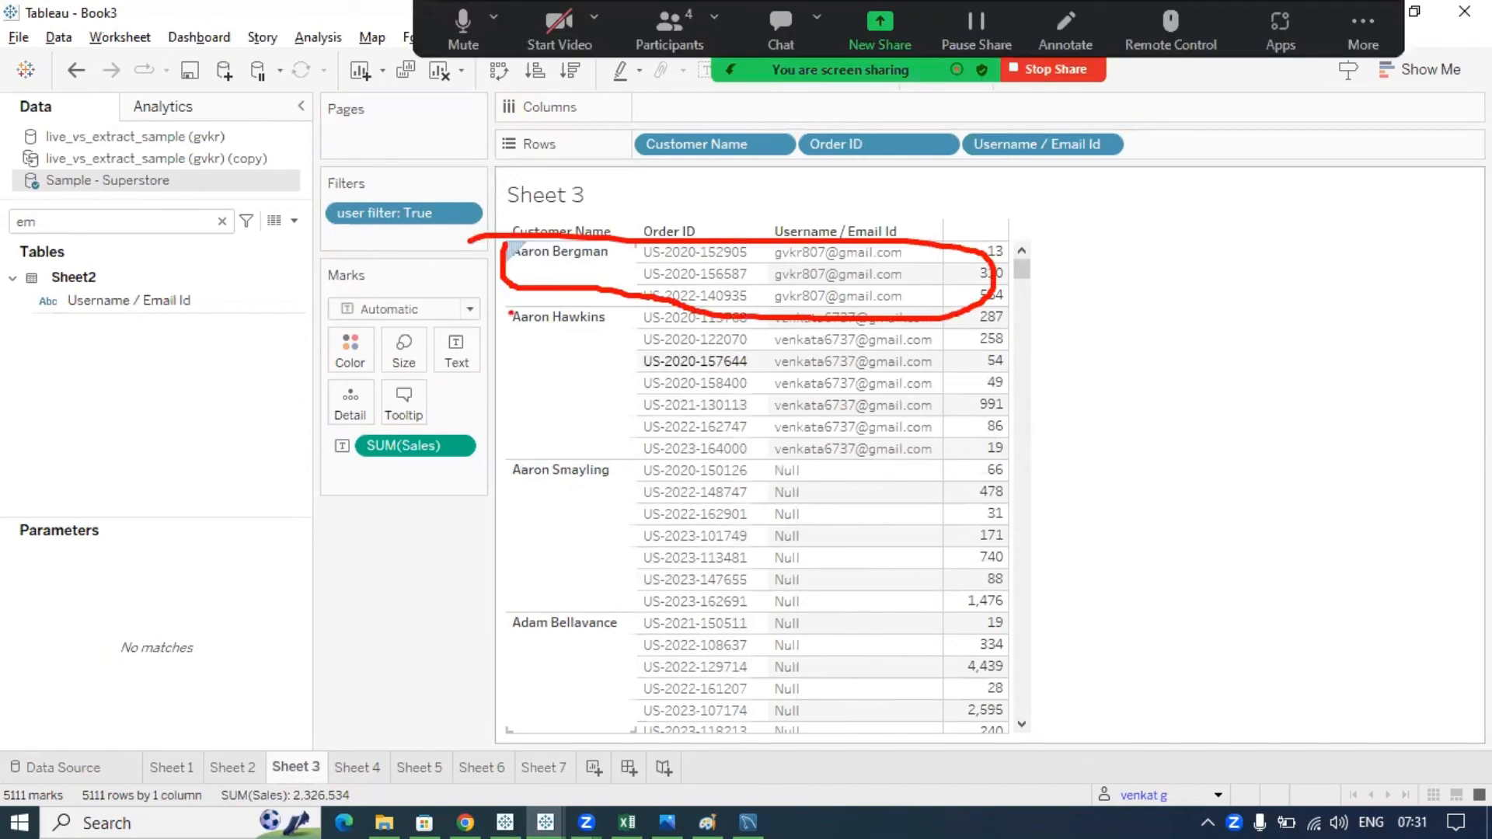
{"action": "mouse_move", "coordinate": [513, 311]}
{"action": "left_mouse_down"}
{"action": "mouse_move", "coordinate": [626, 459]}
{"action": "mouse_move", "coordinate": [980, 444]}
{"action": "mouse_move", "coordinate": [745, 339]}
{"action": "mouse_move", "coordinate": [443, 303]}
{"action": "left_mouse_up"}
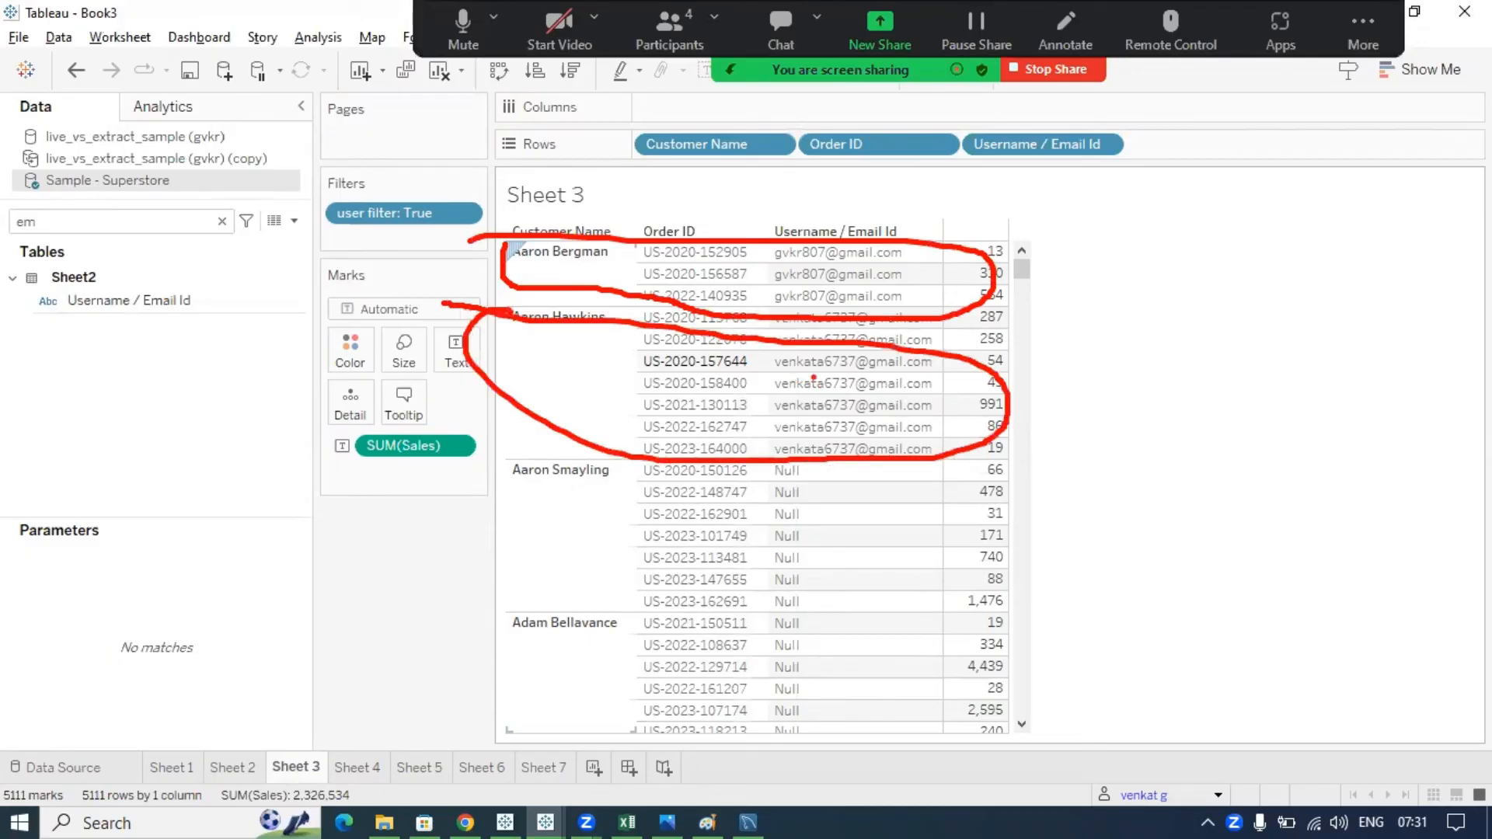
{"action": "key", "text": "Escape"}
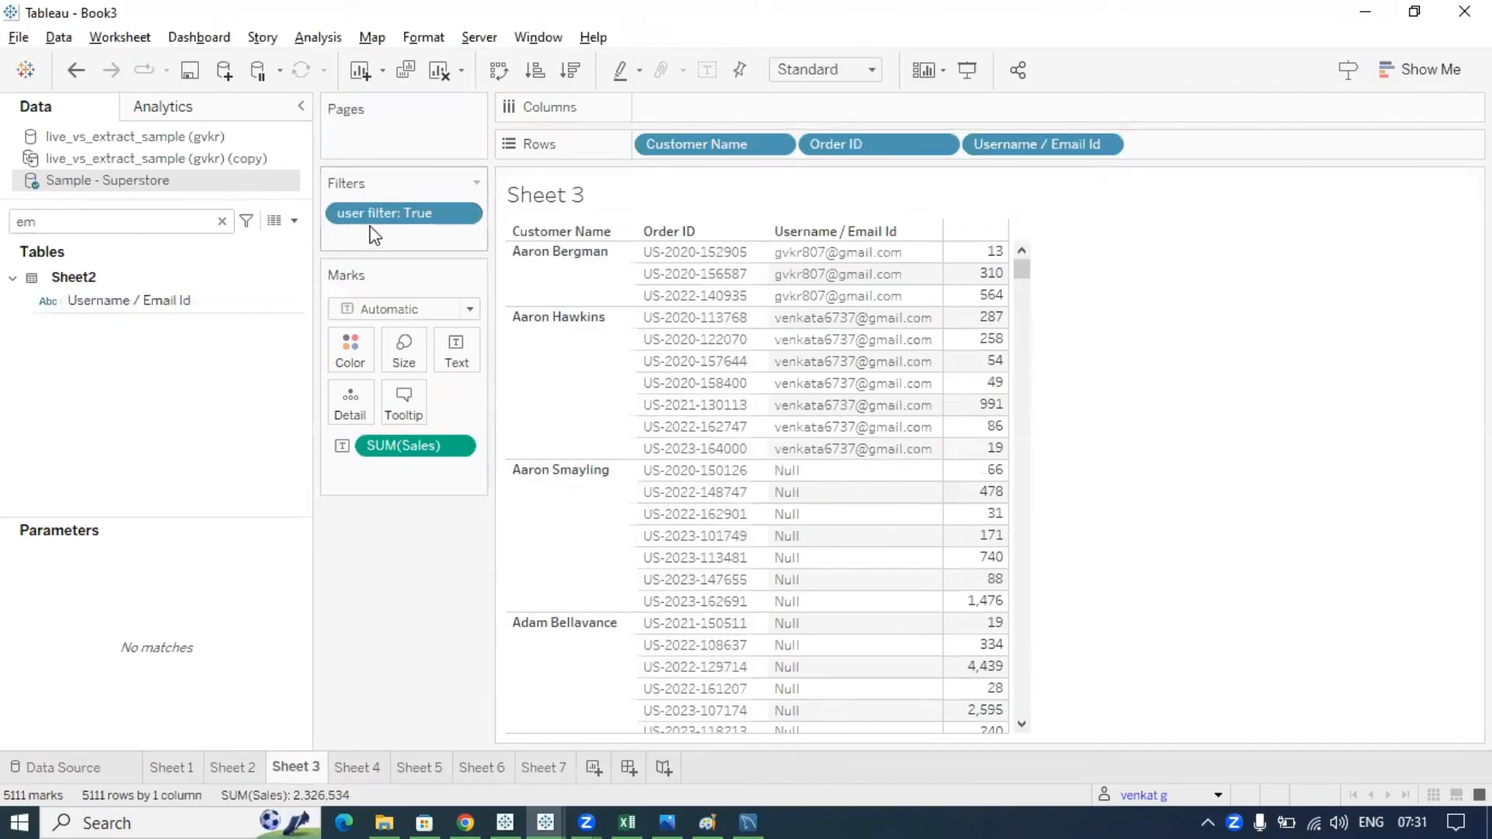
{"action": "mouse_move", "coordinate": [346, 201]}
{"action": "left_mouse_down"}
{"action": "mouse_move", "coordinate": [327, 268]}
{"action": "mouse_move", "coordinate": [319, 187]}
{"action": "left_mouse_up"}
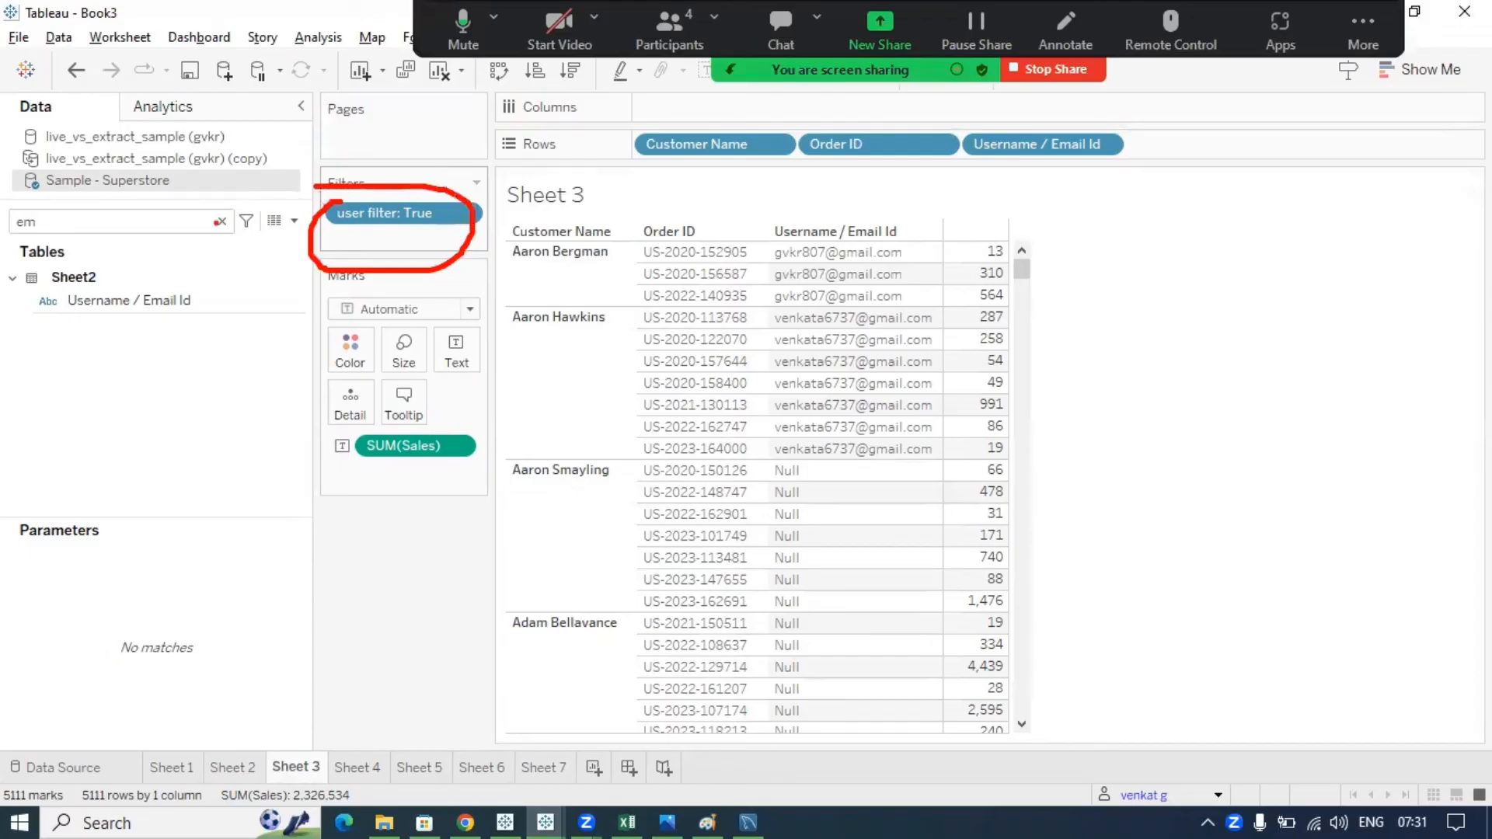
{"action": "key", "text": "Escape"}
{"action": "key", "text": "BackSpace"}
{"action": "key", "text": "BackSpace"}
{"action": "type", "text": "user"}
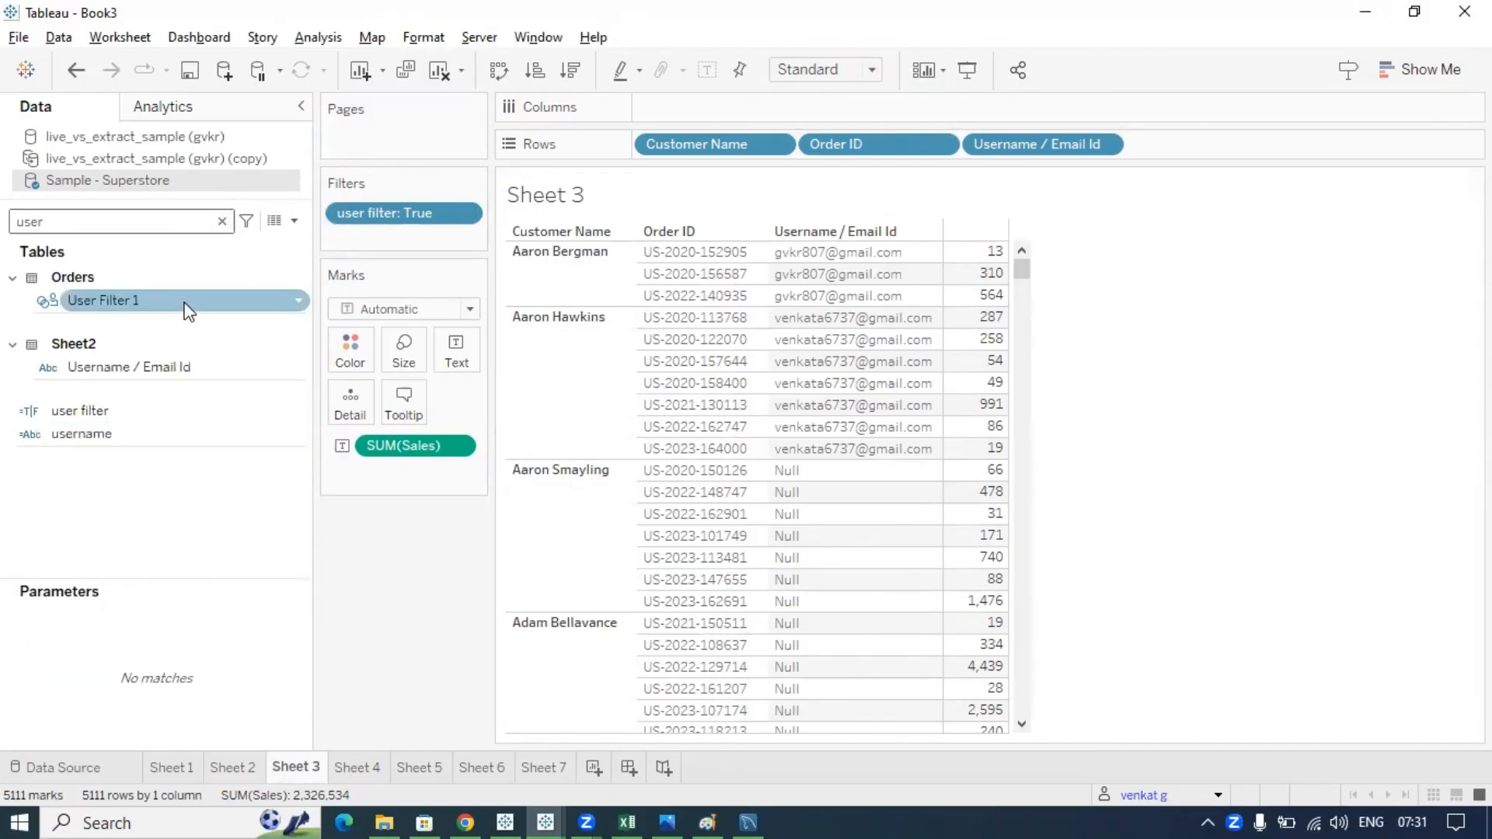
- Edit the user filter, replacing its hardcoded email with the [Username / Email Id] field
{"action": "left_click", "coordinate": [302, 414]}
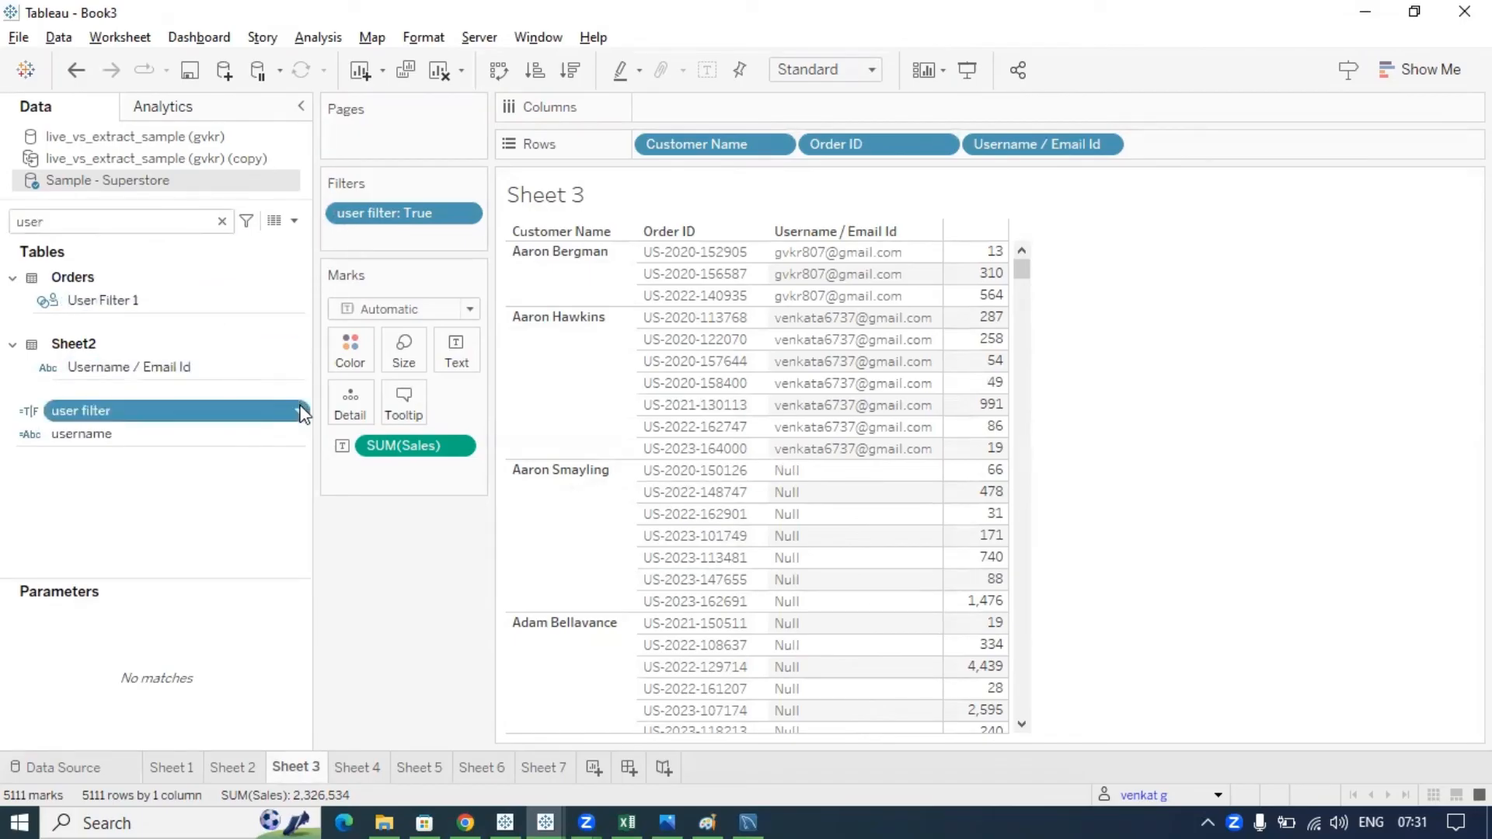
{"action": "right_click", "coordinate": [301, 414]}
{"action": "left_click", "coordinate": [356, 134]}
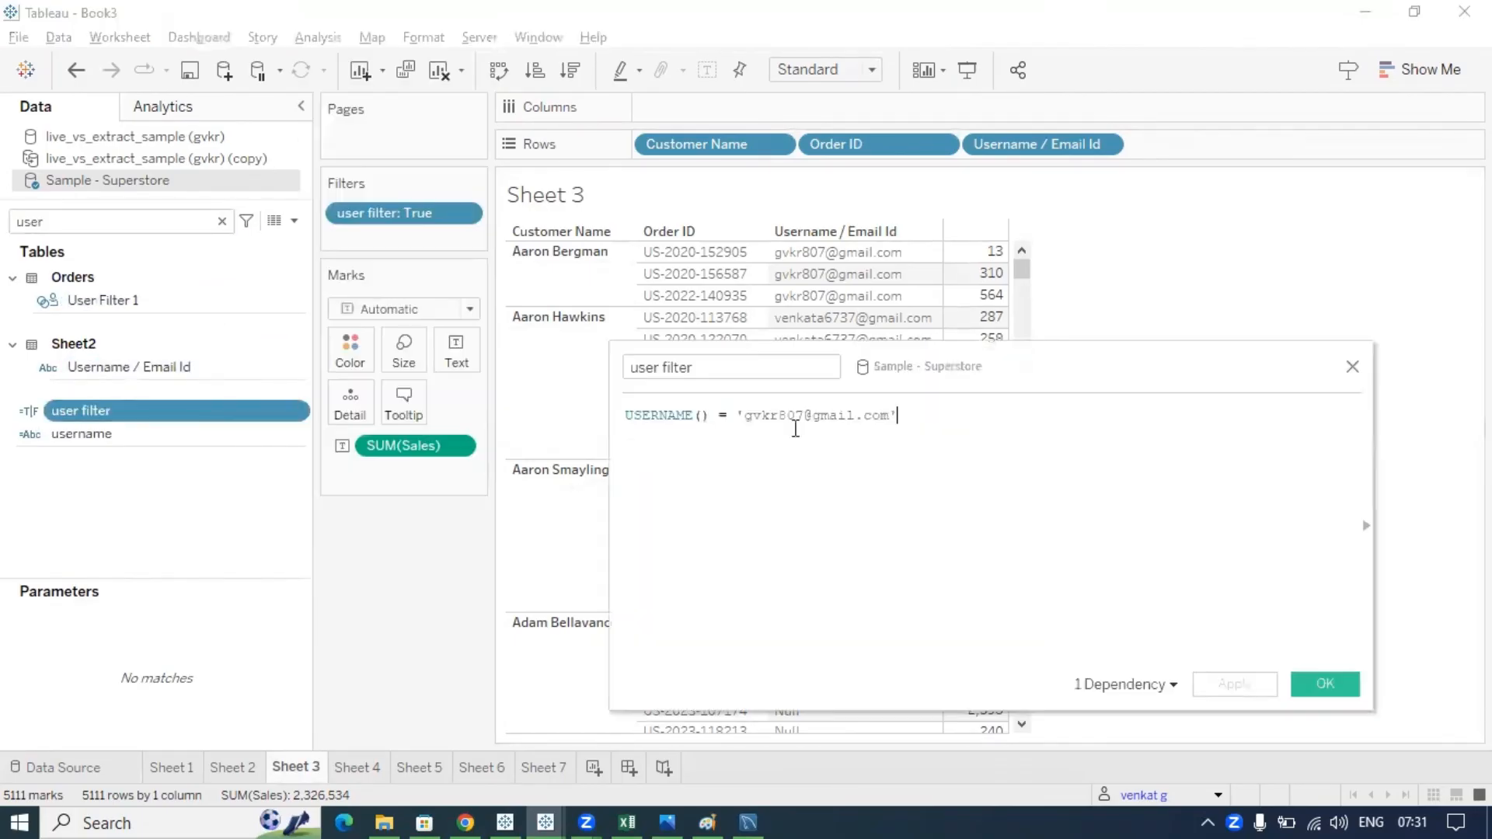
{"action": "left_click_drag", "start_coordinate": [913, 415], "coordinate": [735, 416]}
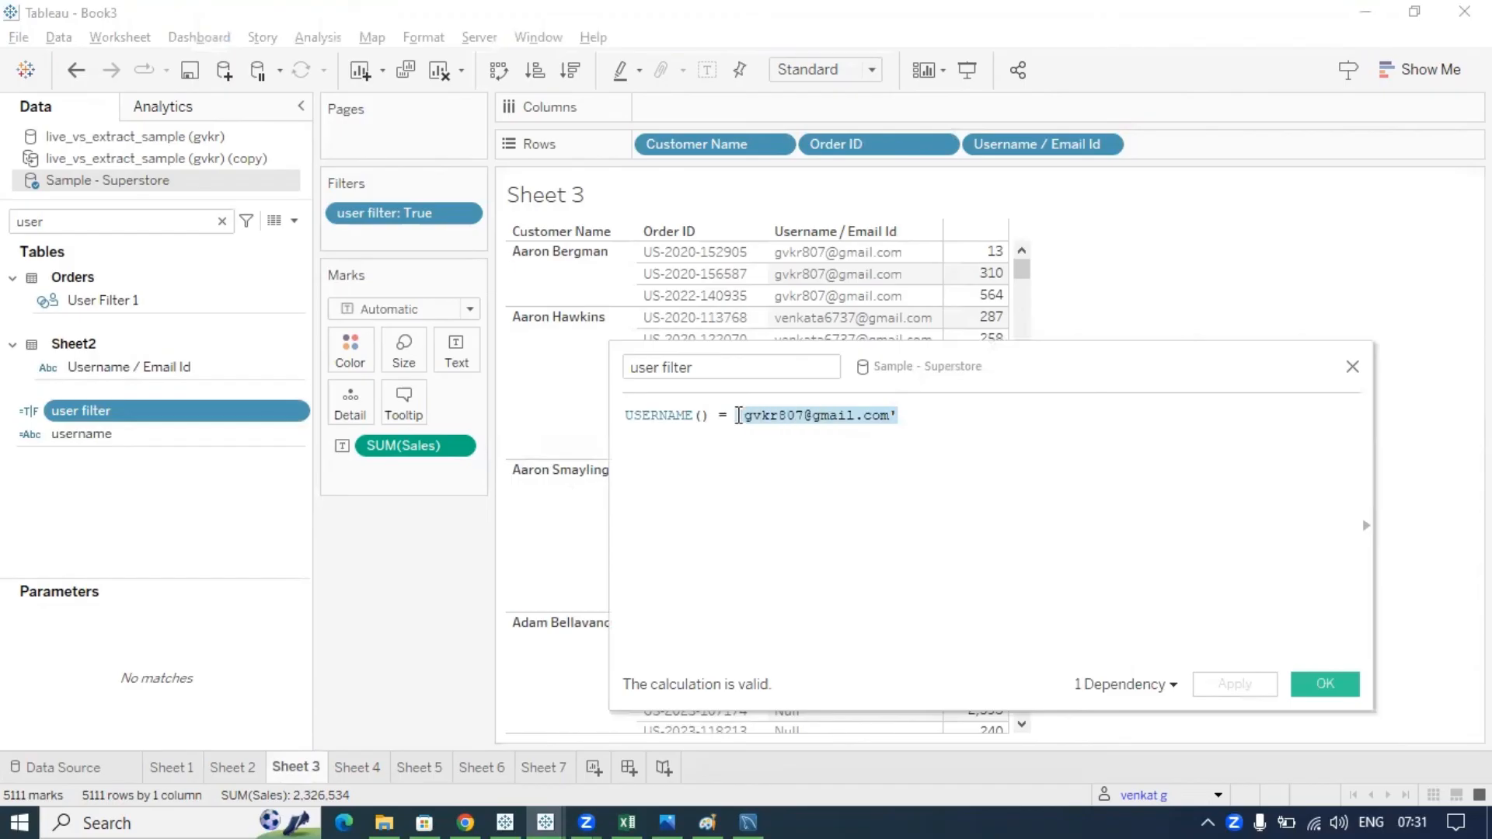
{"action": "key", "text": "BackSpace"}
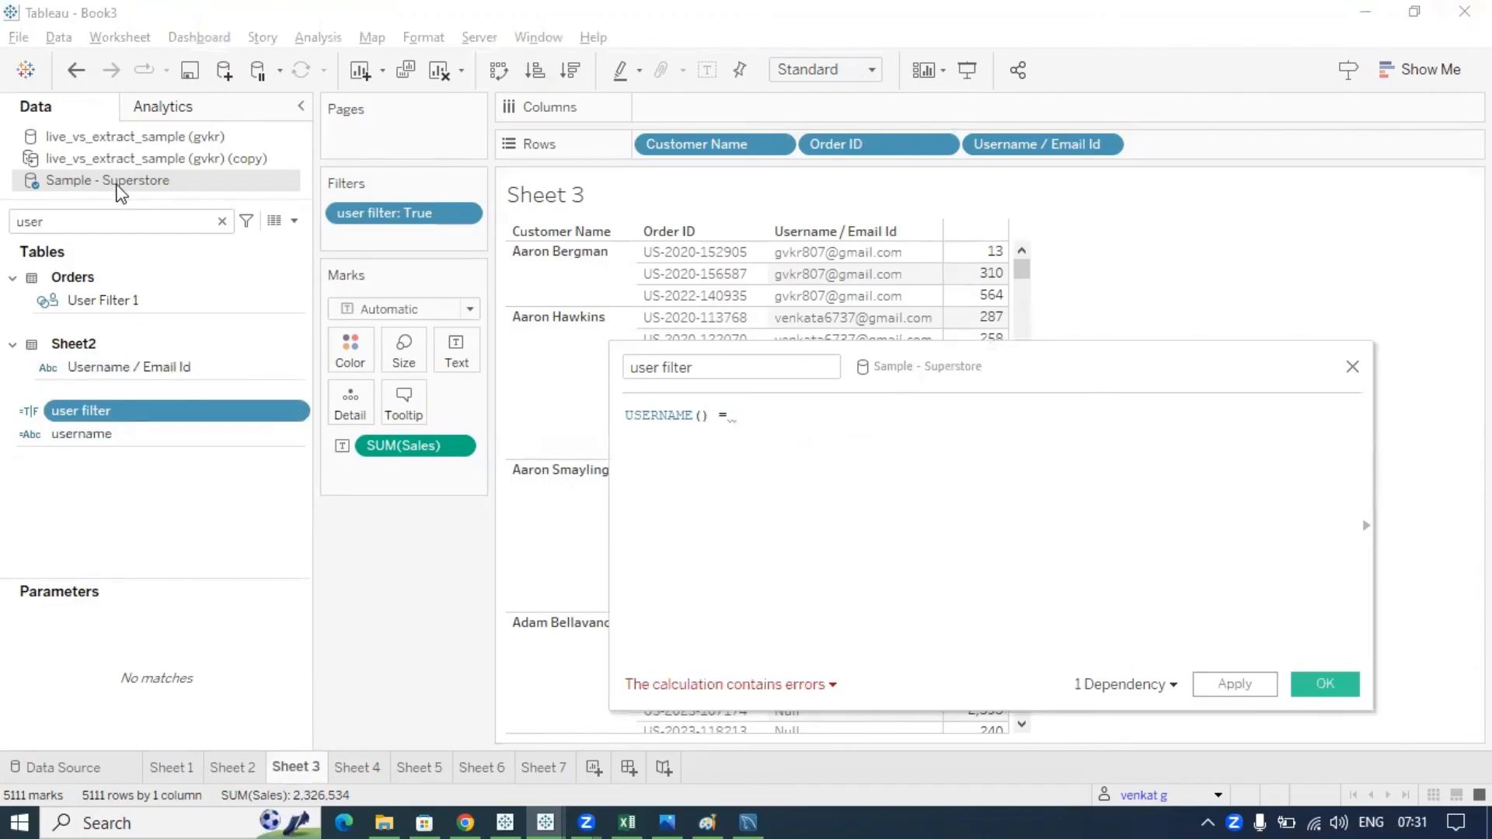
{"action": "left_click_drag", "start_coordinate": [99, 363], "coordinate": [855, 427]}
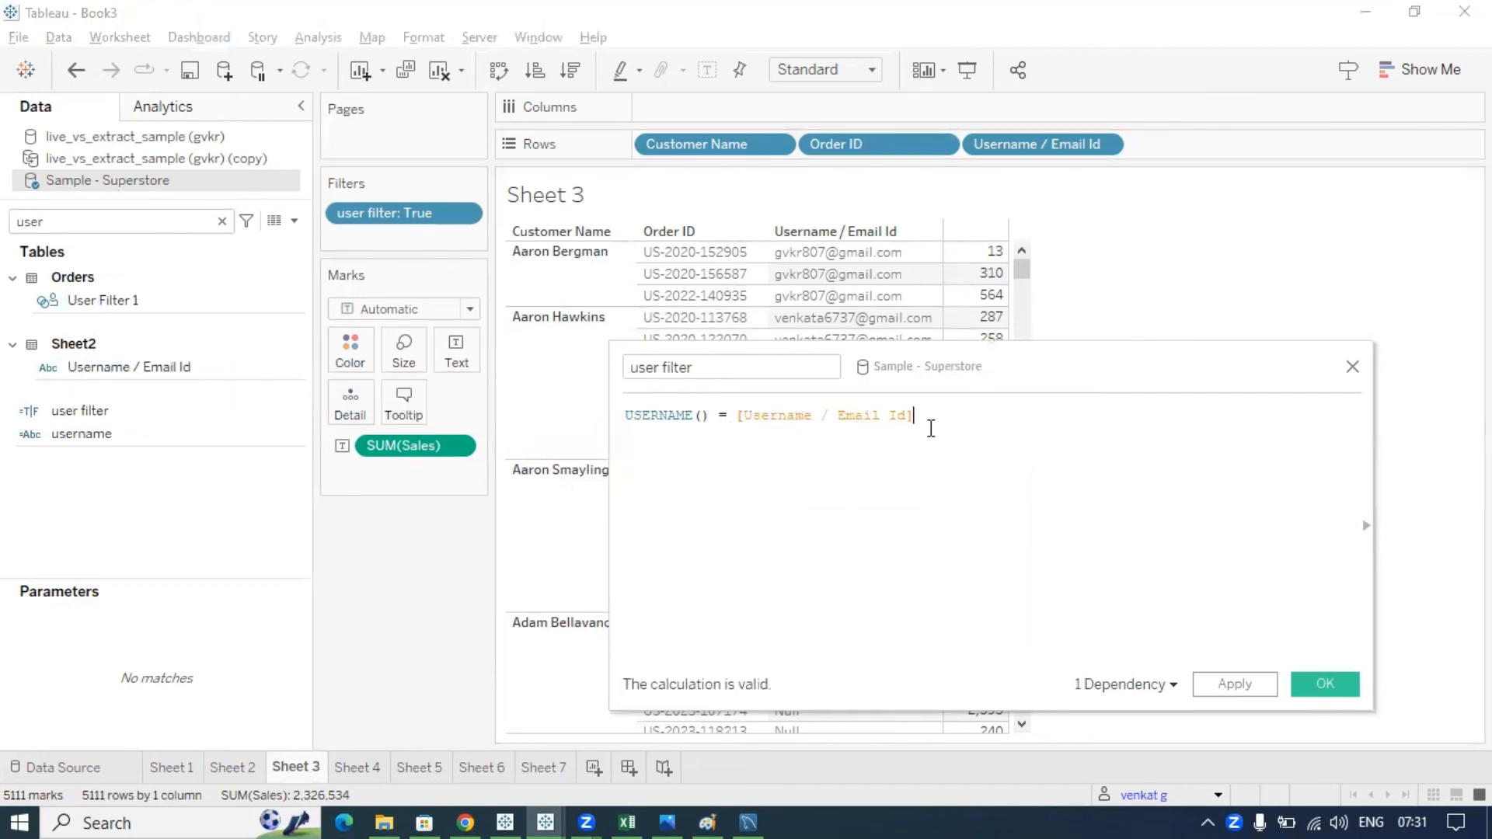
- Highlight USERNAME() and [Username / Email Id] in the formula and link them to the email column
{"action": "left_click_drag", "start_coordinate": [703, 424], "coordinate": [566, 424]}
{"action": "left_click", "coordinate": [642, 466]}
{"action": "left_click_drag", "start_coordinate": [708, 417], "coordinate": [625, 420]}
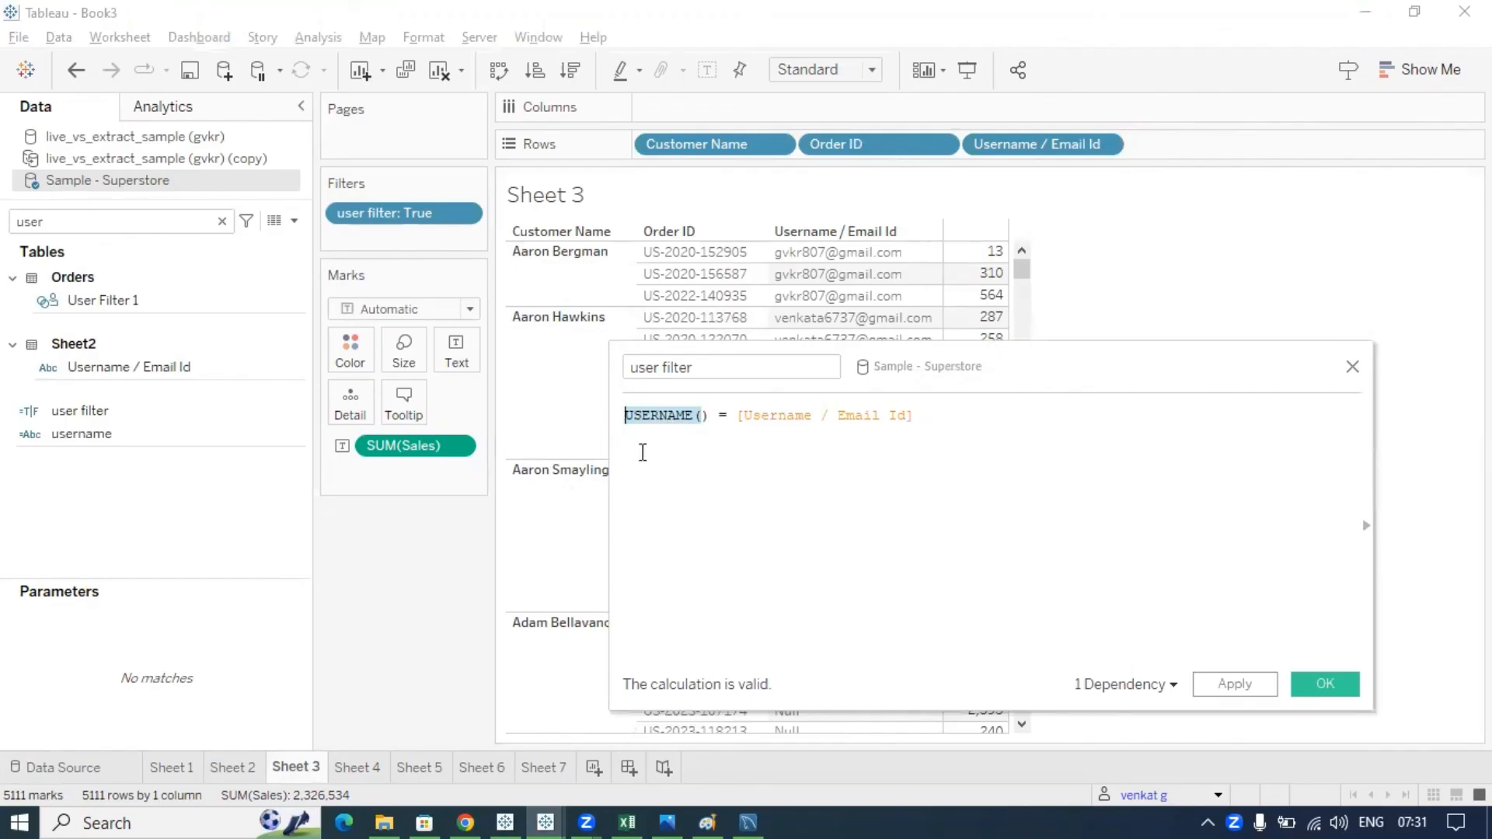
{"action": "left_click", "coordinate": [673, 454]}
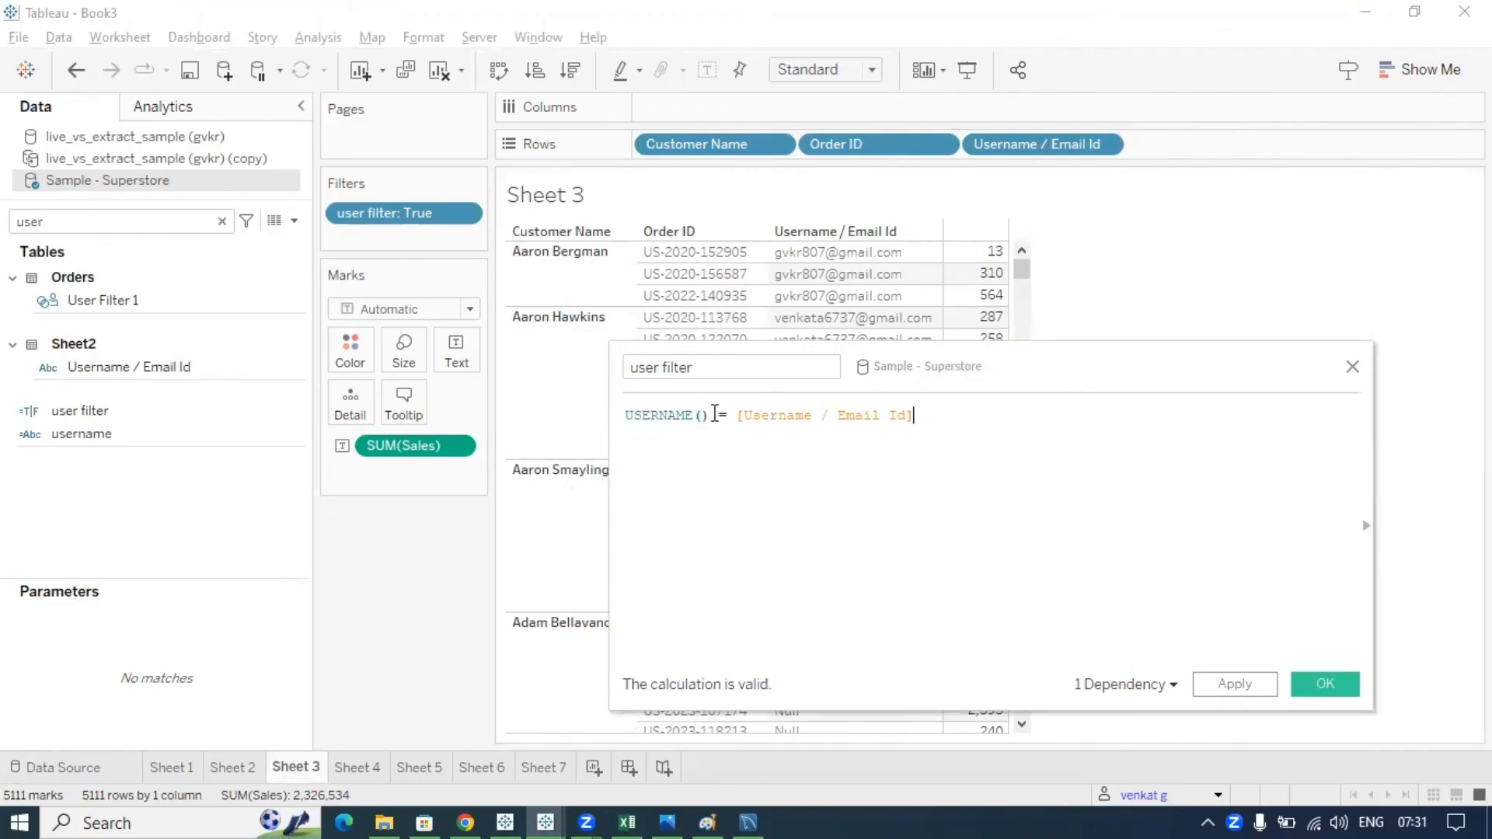
{"action": "left_click_drag", "start_coordinate": [715, 414], "coordinate": [603, 416]}
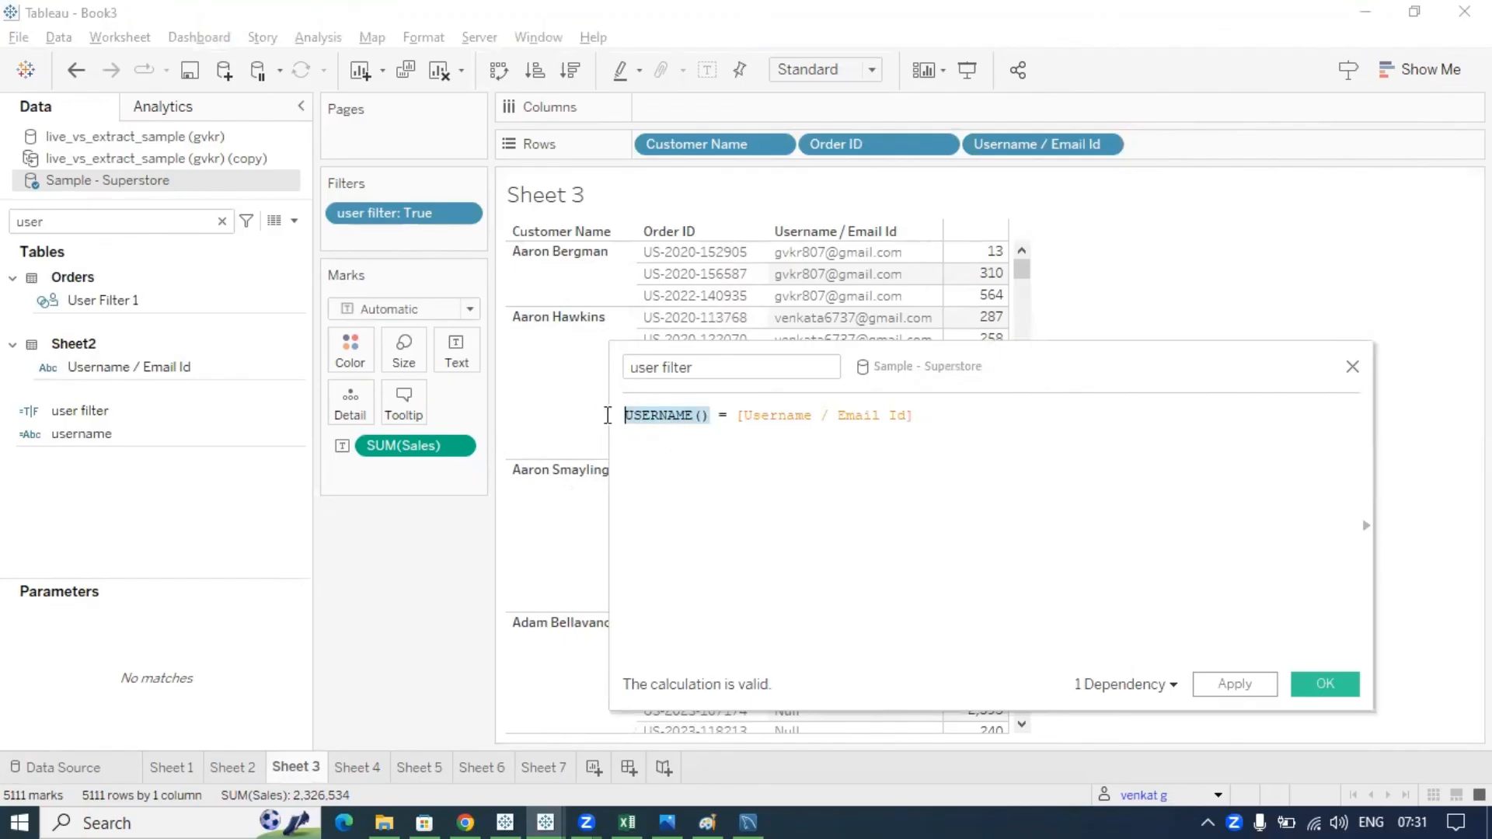
{"action": "left_click", "coordinate": [712, 418]}
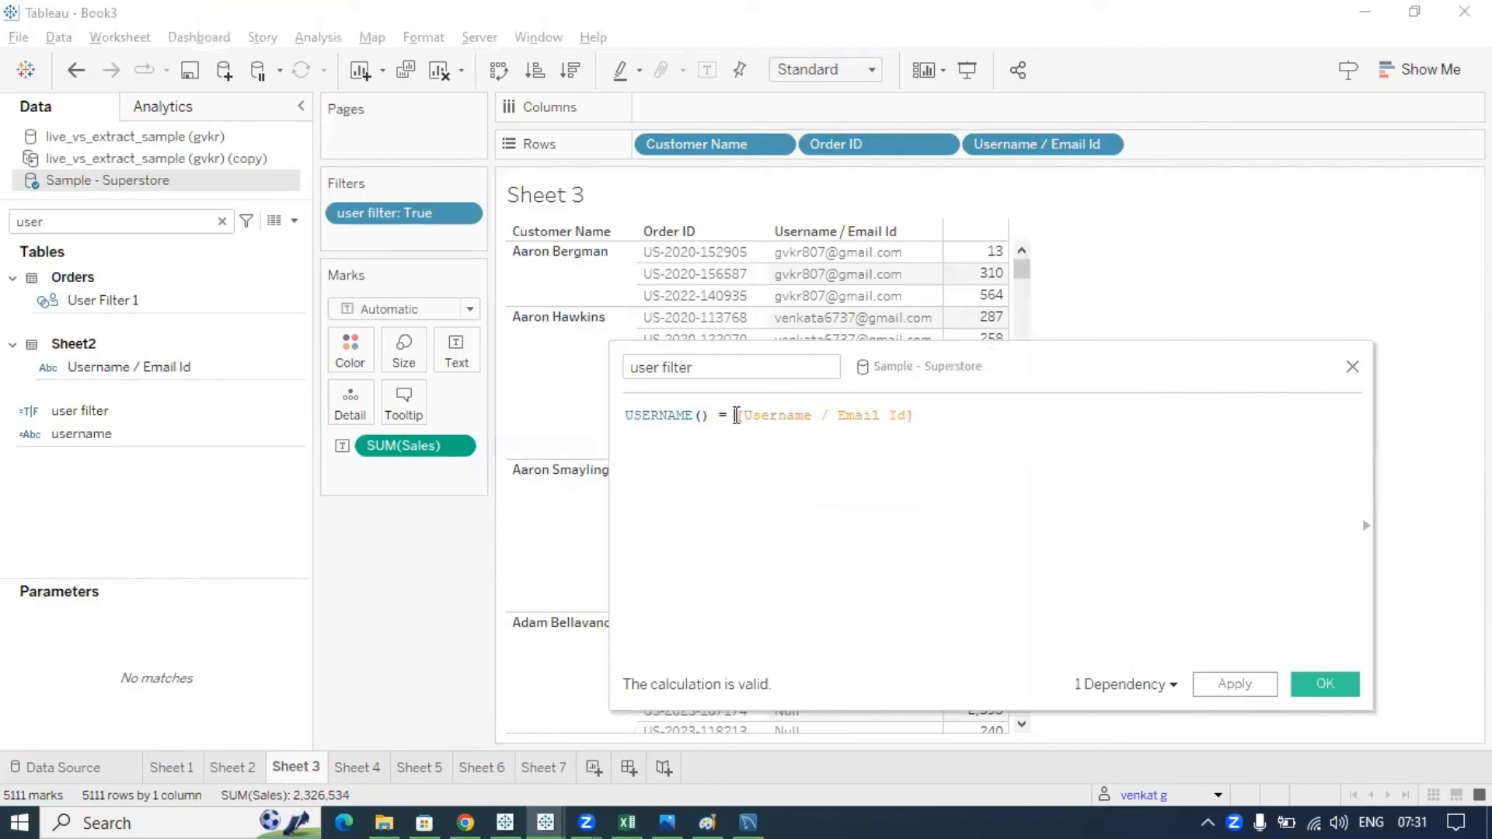
{"action": "left_click_drag", "start_coordinate": [736, 416], "coordinate": [911, 414]}
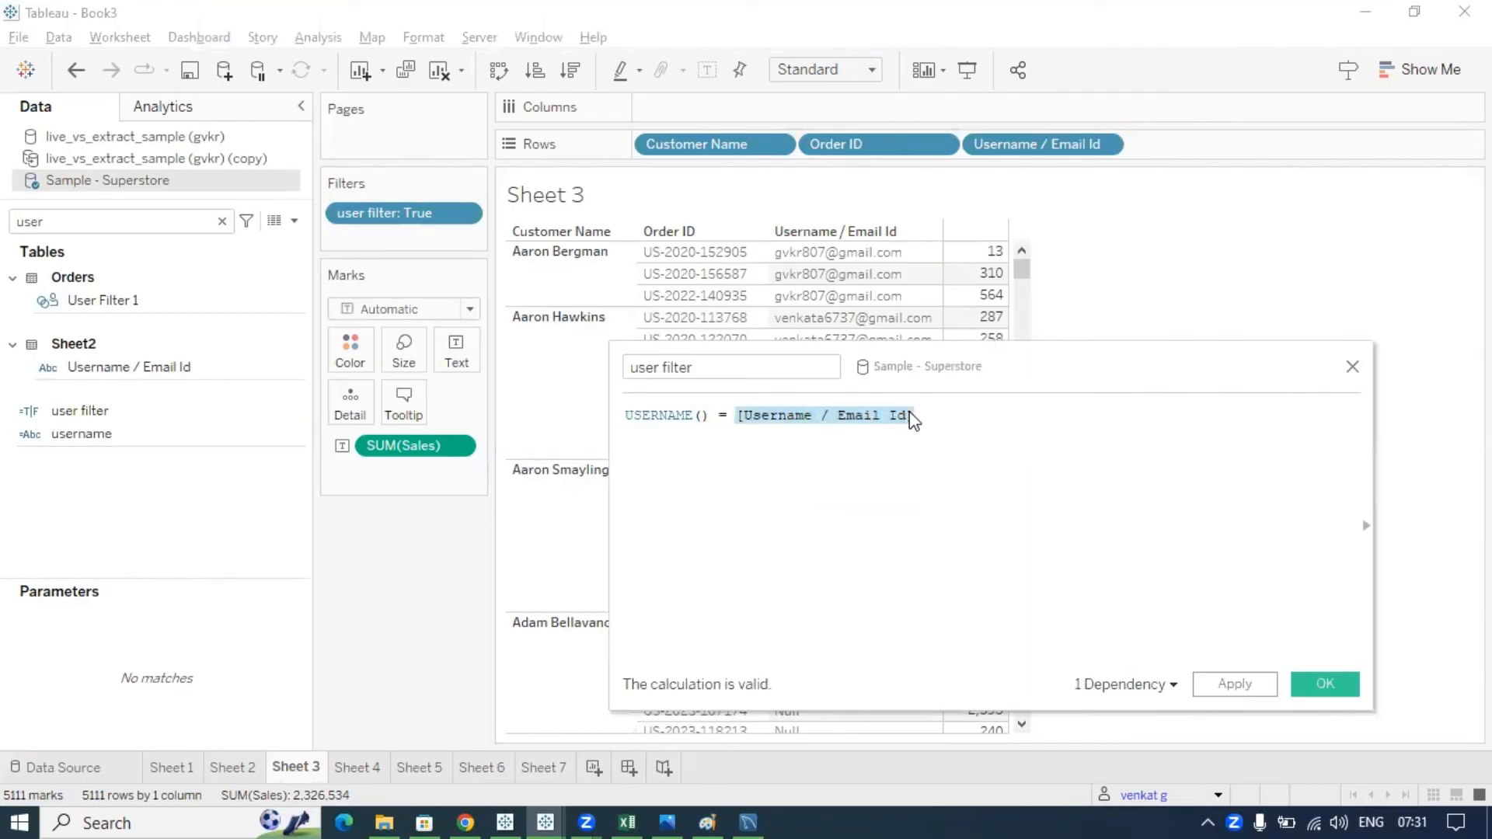
{"action": "mouse_move", "coordinate": [768, 244]}
{"action": "left_mouse_down"}
{"action": "mouse_move", "coordinate": [779, 302]}
{"action": "mouse_move", "coordinate": [927, 329]}
{"action": "mouse_move", "coordinate": [761, 232]}
{"action": "left_mouse_up"}
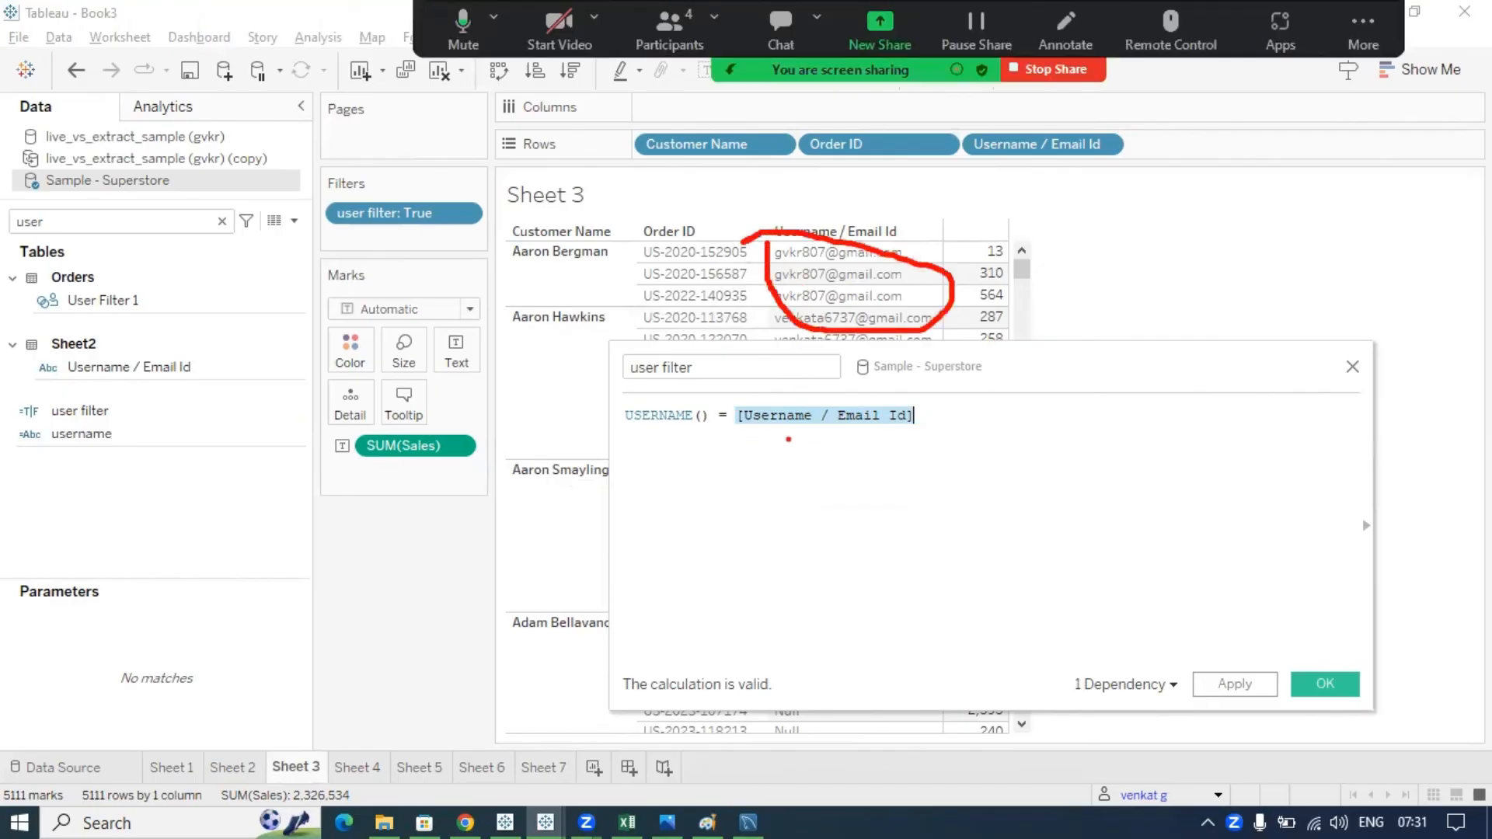
{"action": "mouse_move", "coordinate": [633, 409]}
{"action": "left_mouse_down"}
{"action": "mouse_move", "coordinate": [816, 470]}
{"action": "mouse_move", "coordinate": [777, 389]}
{"action": "mouse_move", "coordinate": [564, 398]}
{"action": "left_mouse_up"}
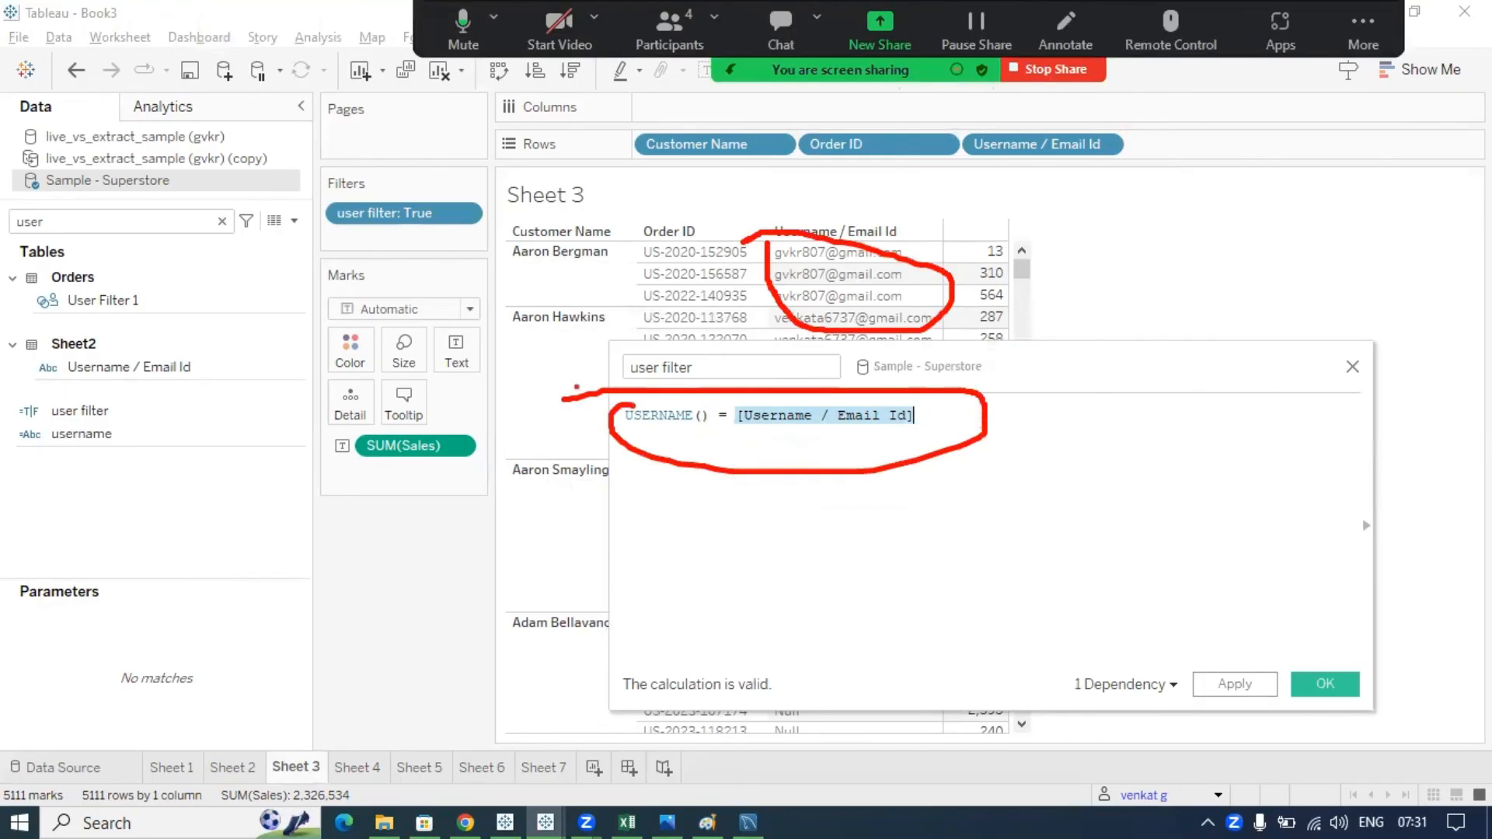
{"action": "left_click_drag", "start_coordinate": [811, 292], "coordinate": [742, 398]}
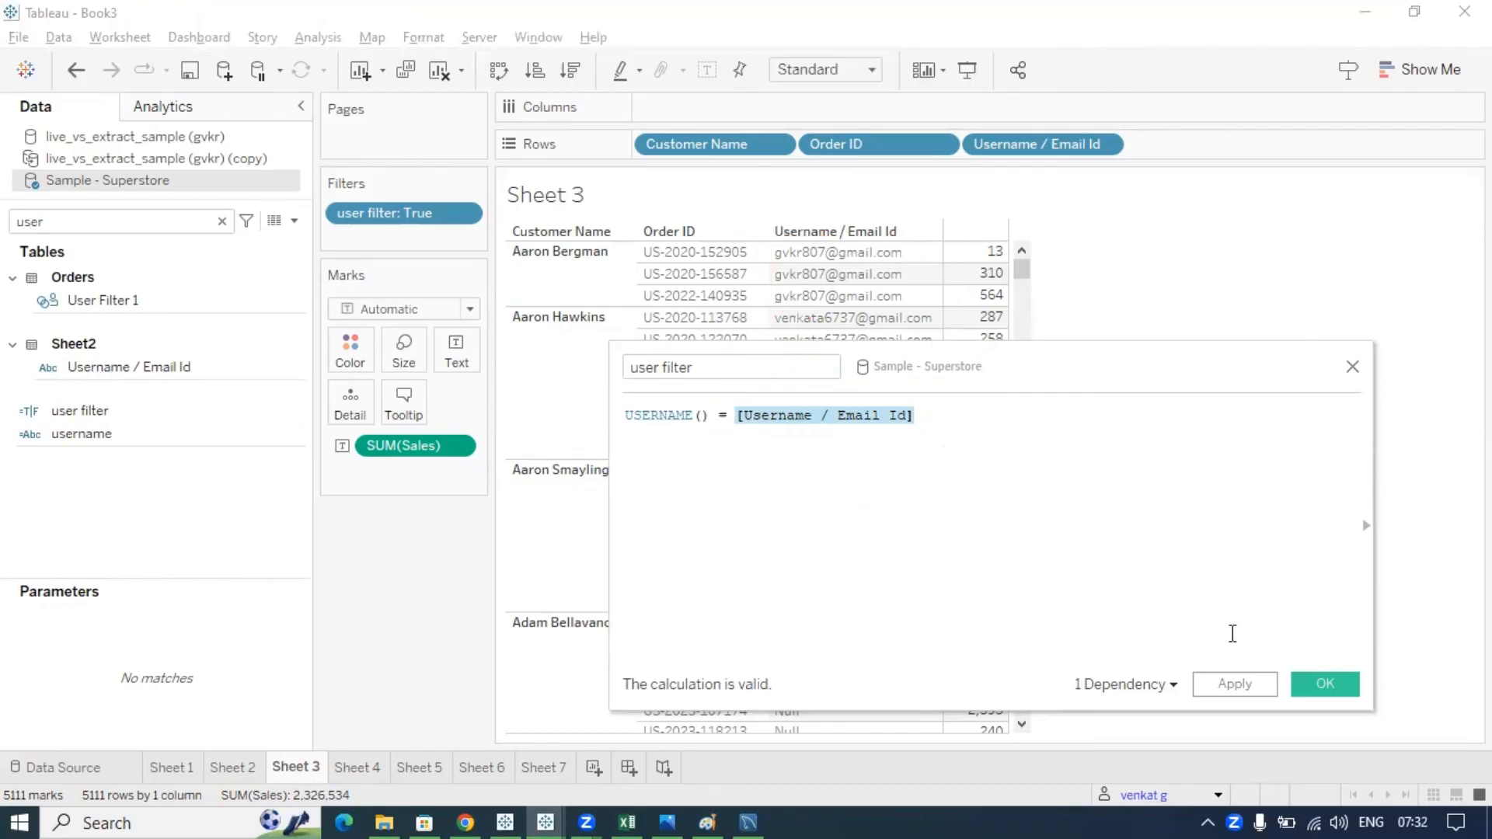
- Apply the revised user filter, leaving the mapped customer's three orders on Sheet 3
{"action": "left_click", "coordinate": [1088, 597]}
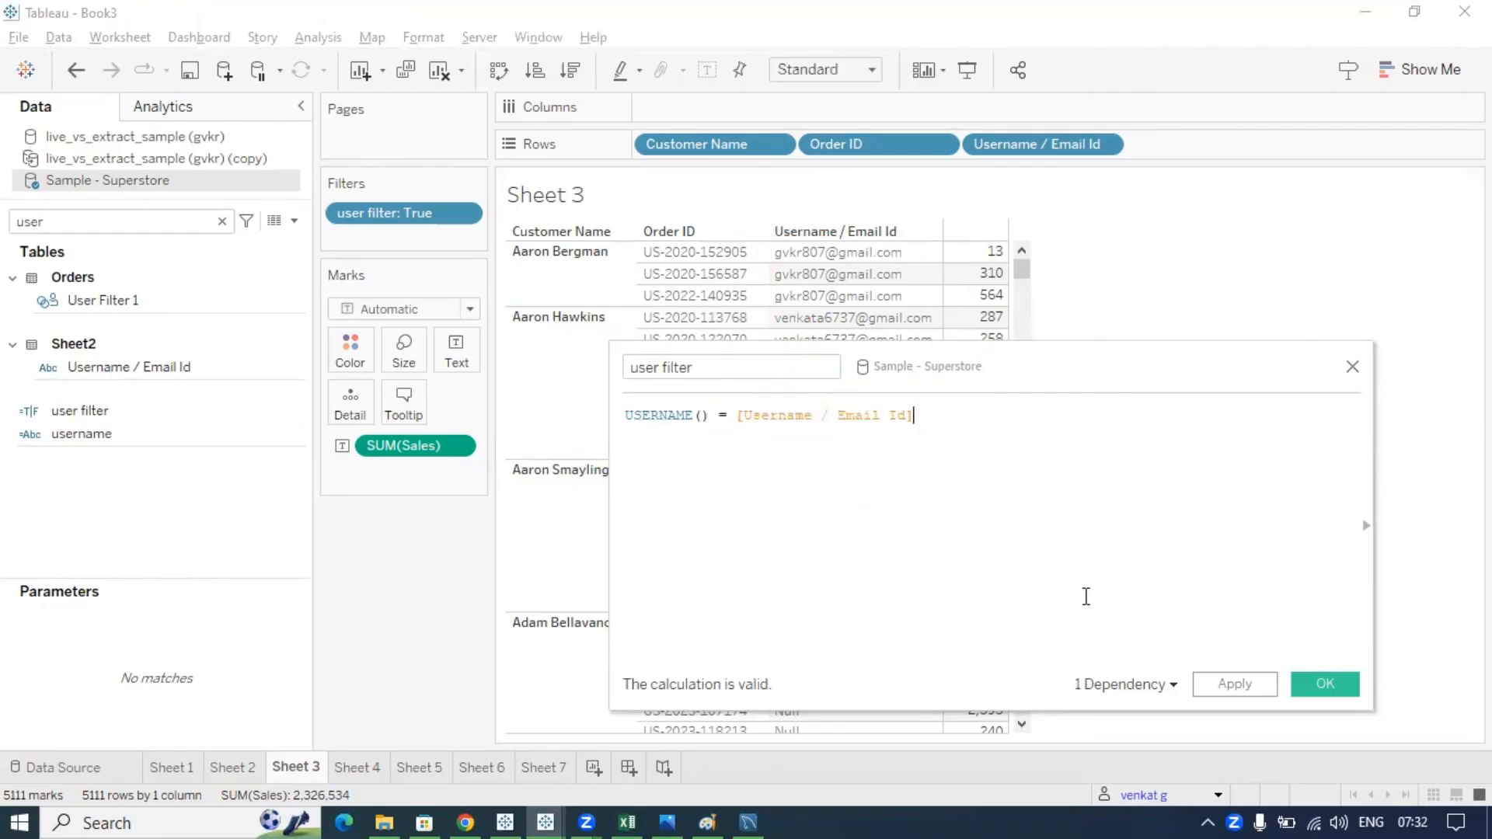
{"action": "left_click", "coordinate": [1309, 682]}
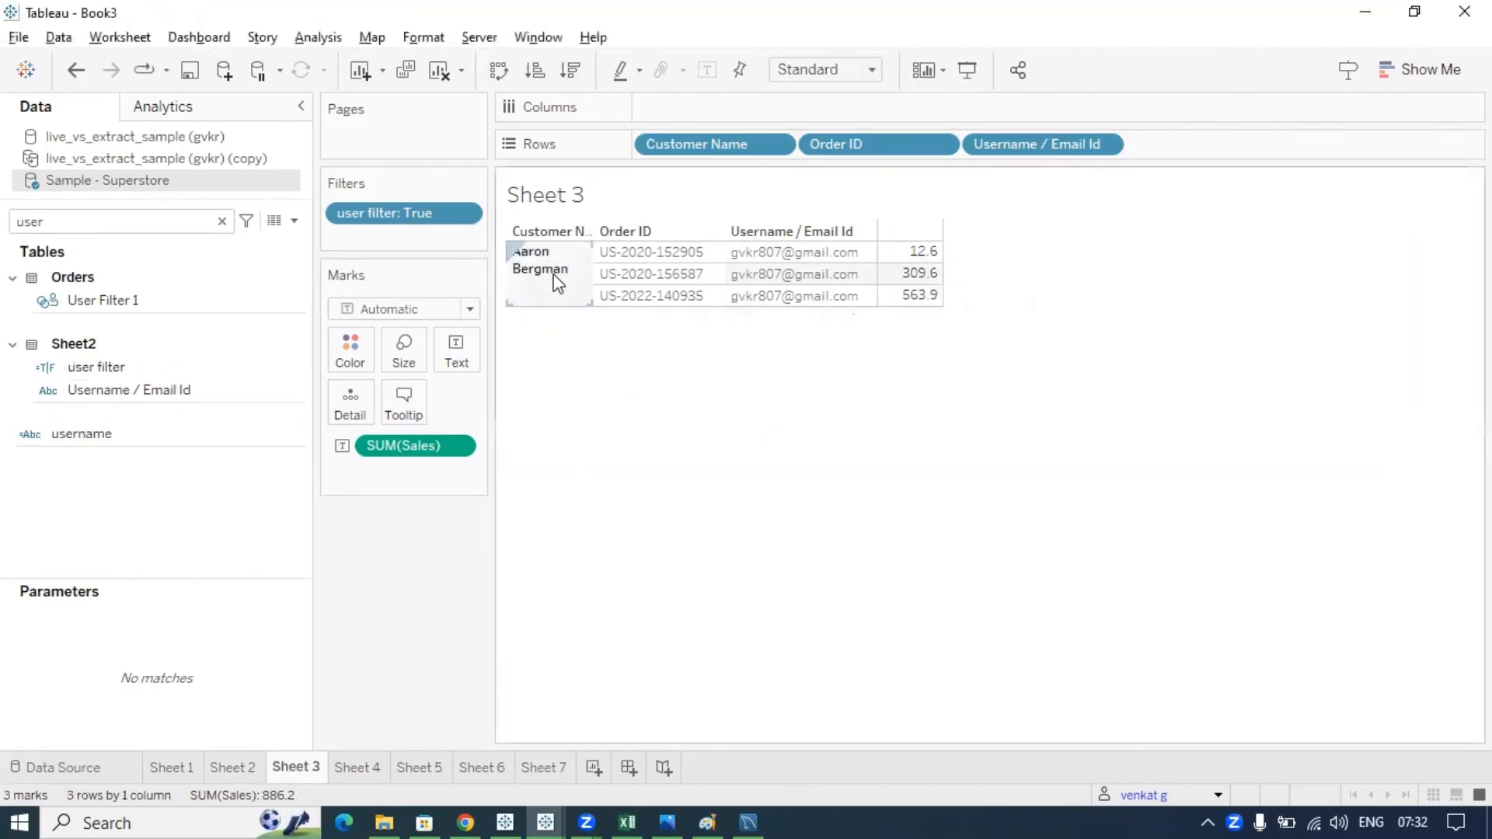
{"action": "mouse_move", "coordinate": [506, 247]}
{"action": "left_mouse_down"}
{"action": "mouse_move", "coordinate": [500, 314]}
{"action": "mouse_move", "coordinate": [851, 351]}
{"action": "mouse_move", "coordinate": [769, 227]}
{"action": "mouse_move", "coordinate": [531, 247]}
{"action": "mouse_move", "coordinate": [646, 362]}
{"action": "mouse_move", "coordinate": [1007, 554]}
{"action": "mouse_move", "coordinate": [1140, 769]}
{"action": "left_mouse_up"}
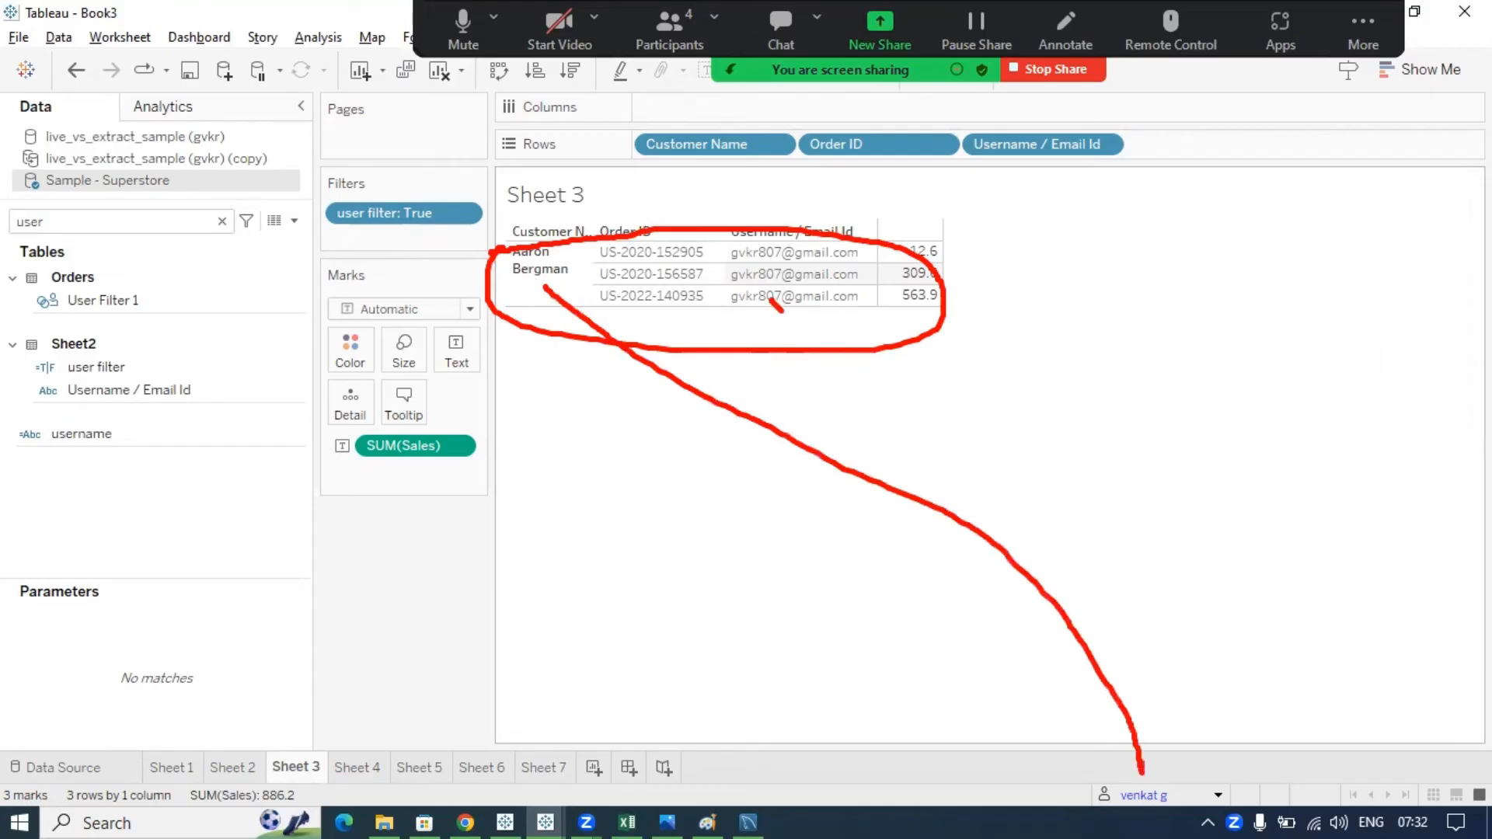
- Preview Sheet 3 as the other mapped user to show their seven orders, then clear annotations
{"action": "mouse_move", "coordinate": [781, 311]}
{"action": "left_mouse_down"}
{"action": "mouse_move", "coordinate": [1175, 727]}
{"action": "mouse_move", "coordinate": [1142, 768]}
{"action": "left_mouse_up"}
{"action": "mouse_move", "coordinate": [712, 229]}
{"action": "left_mouse_down"}
{"action": "mouse_move", "coordinate": [886, 245]}
{"action": "mouse_move", "coordinate": [760, 191]}
{"action": "left_mouse_up"}
{"action": "mouse_move", "coordinate": [1162, 772]}
{"action": "left_mouse_down"}
{"action": "mouse_move", "coordinate": [1082, 806]}
{"action": "mouse_move", "coordinate": [1146, 748]}
{"action": "left_mouse_up"}
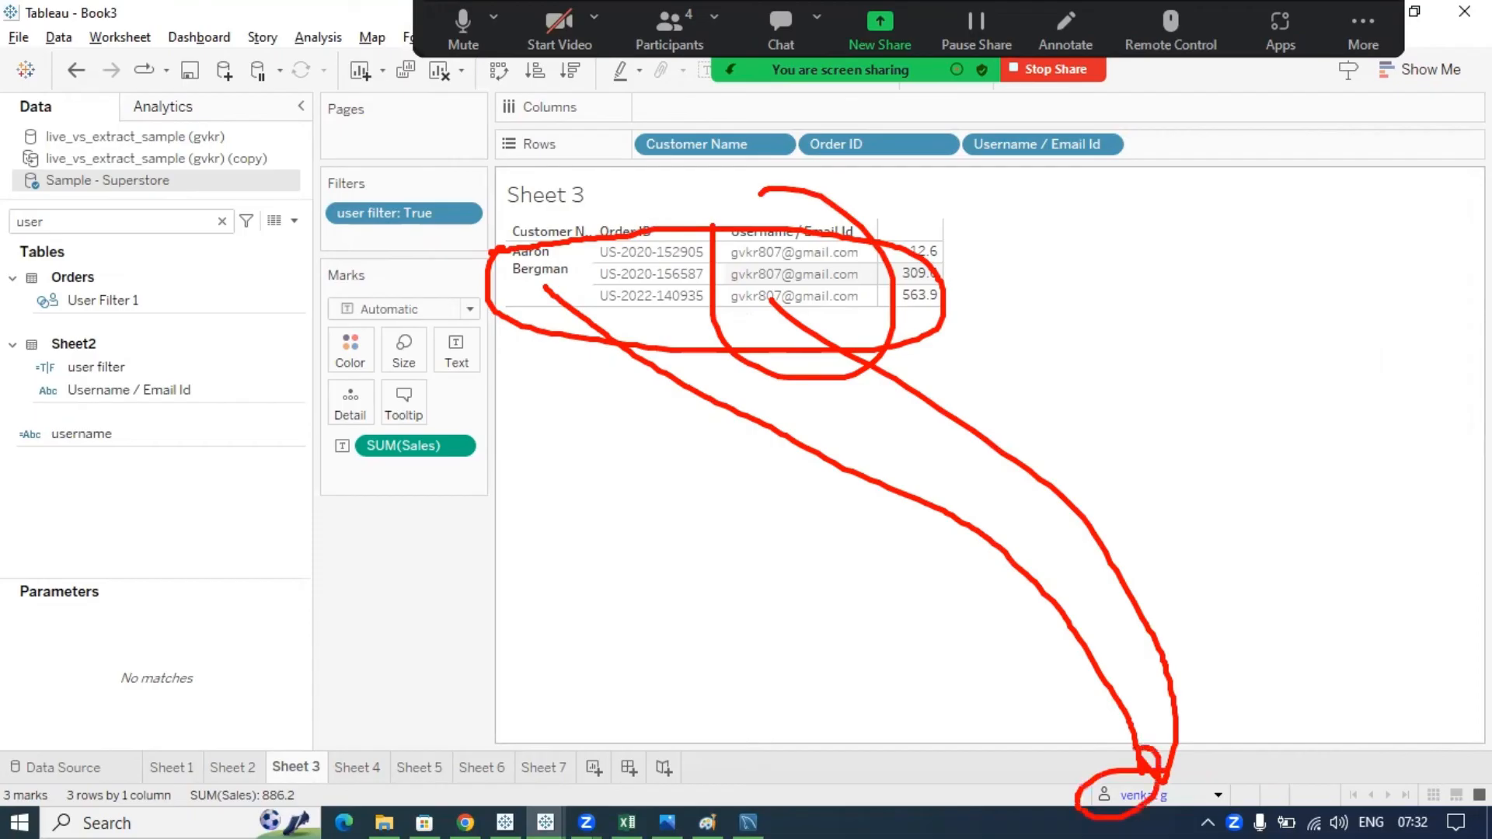
{"action": "left_click", "coordinate": [1217, 795]}
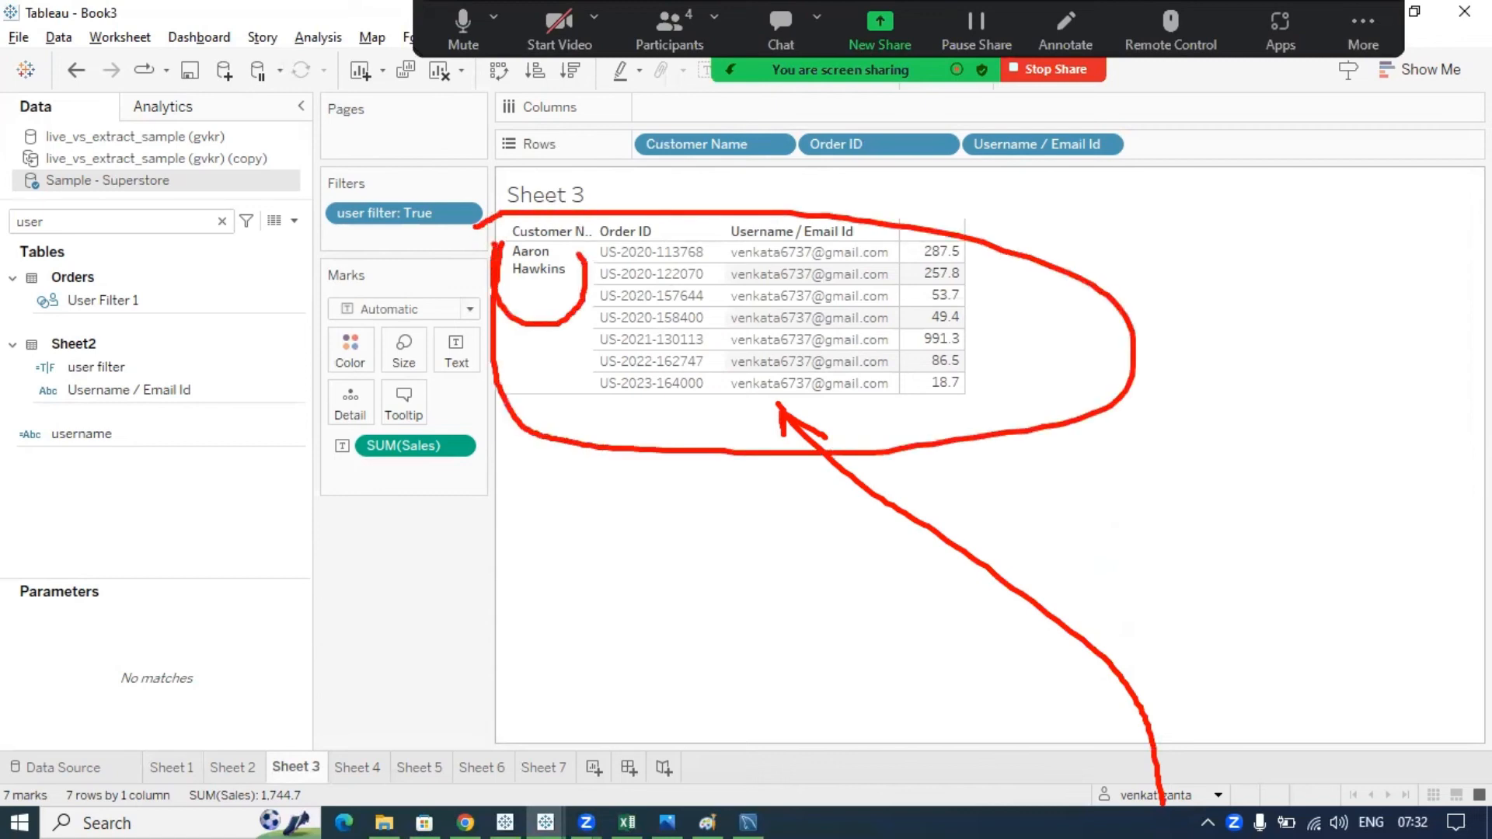
{"action": "key", "text": "alt+s"}
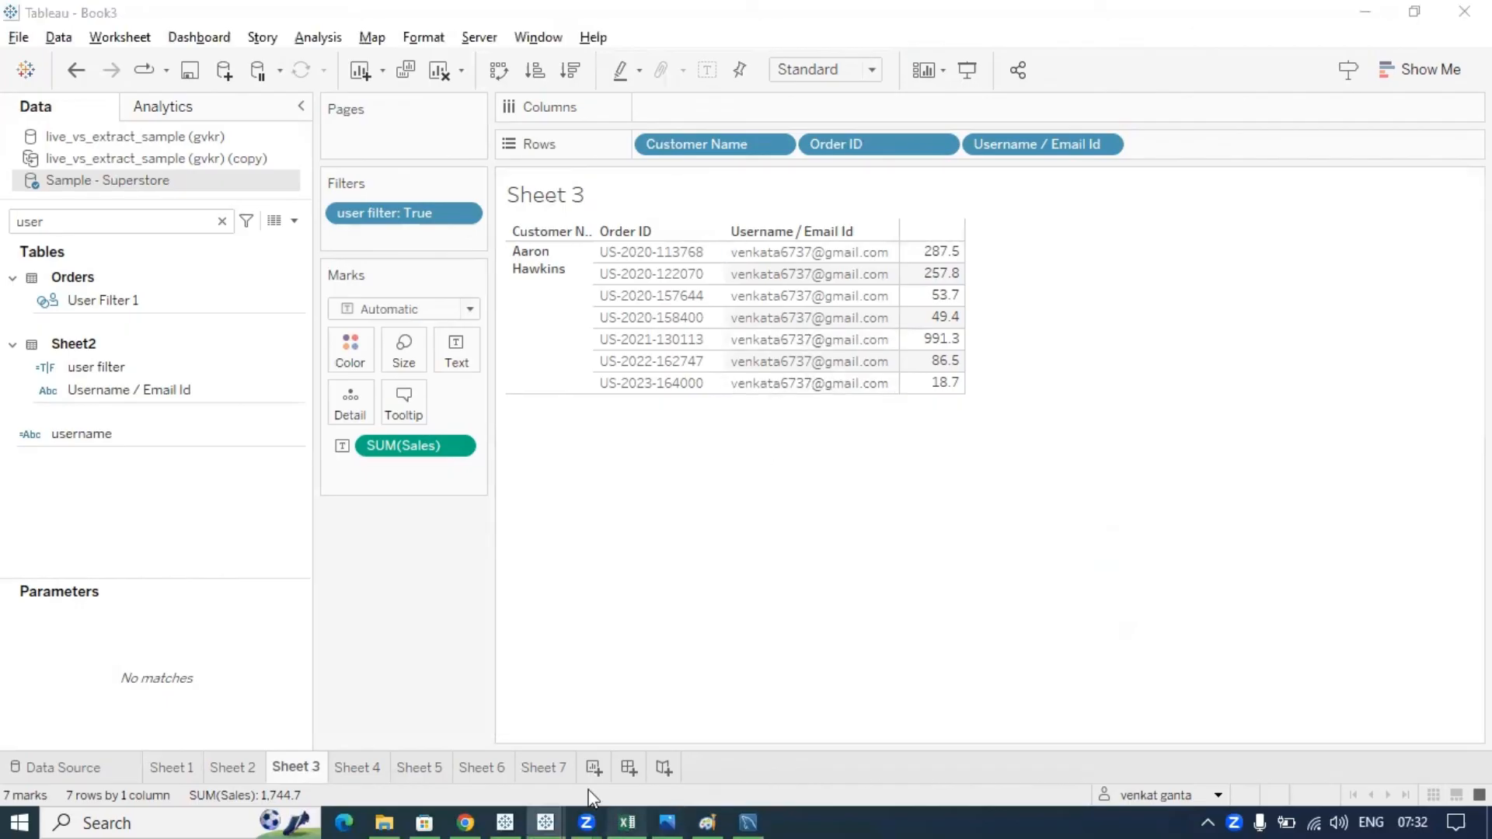
{"action": "left_click", "coordinate": [626, 821]}
{"action": "left_click_drag", "start_coordinate": [73, 283], "coordinate": [399, 286]}
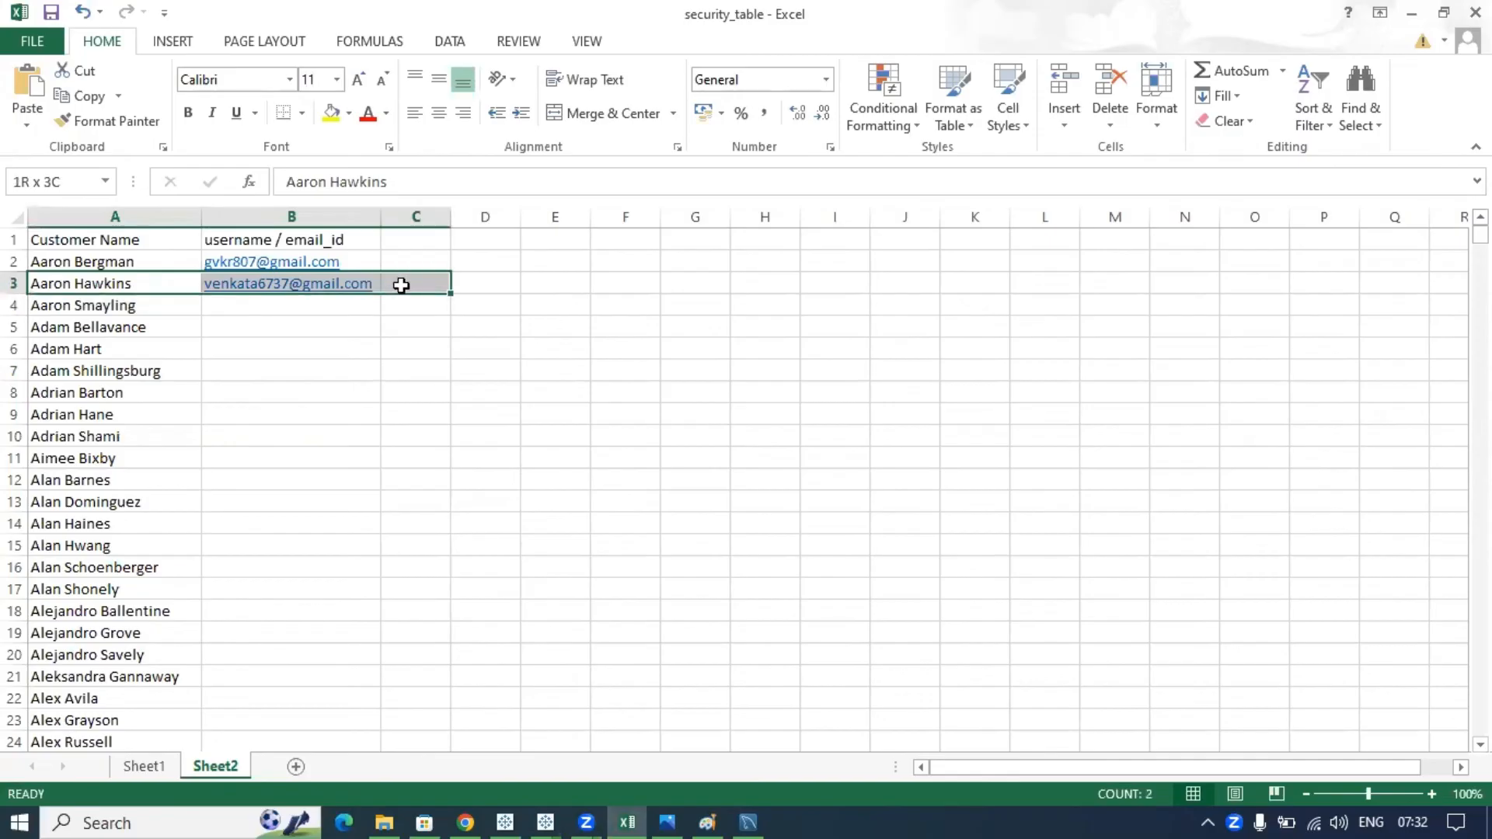
{"action": "left_click", "coordinate": [522, 283]}
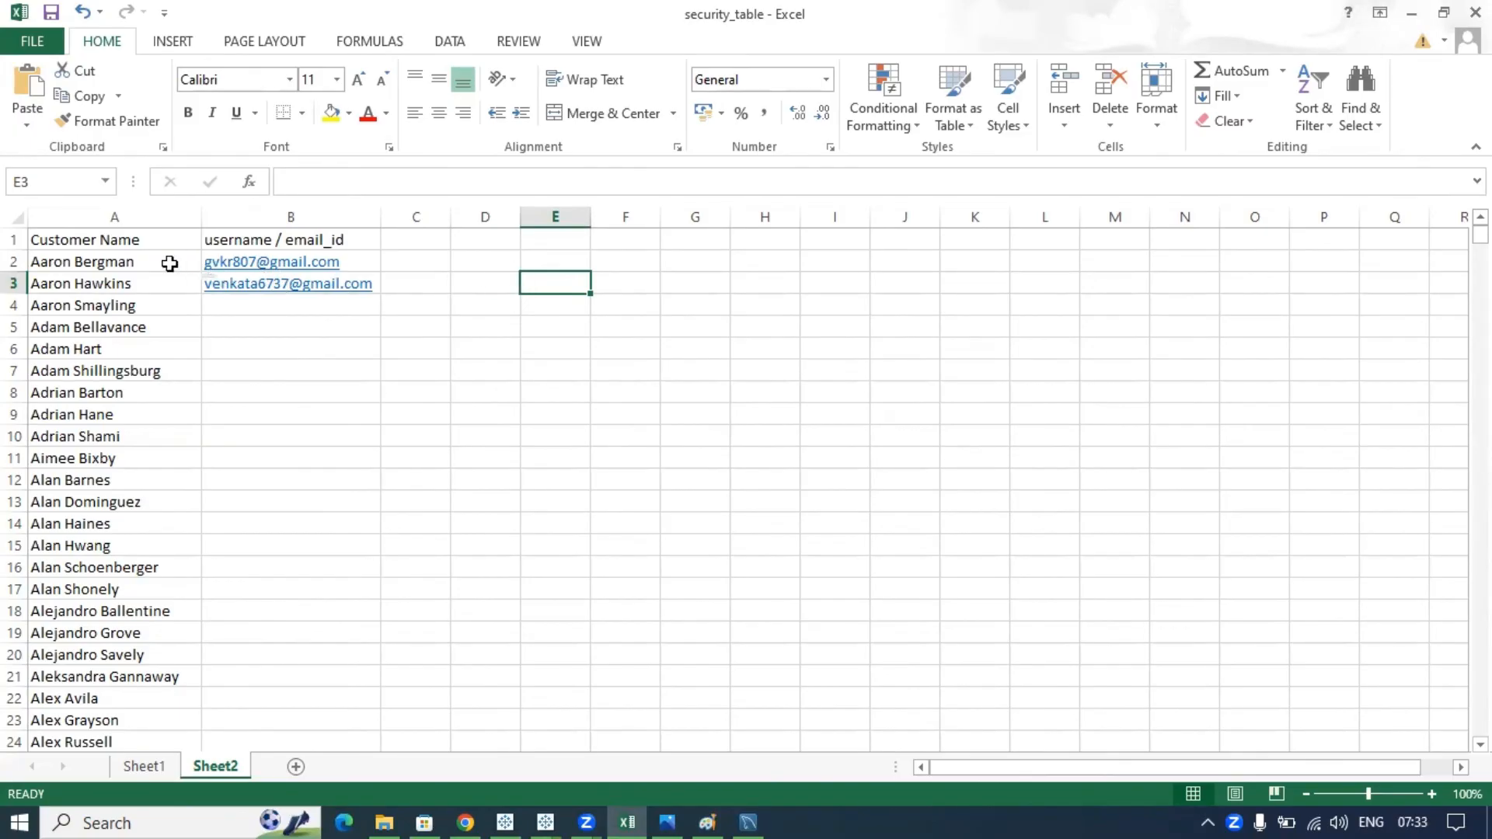
{"action": "left_click_drag", "start_coordinate": [141, 258], "coordinate": [362, 703]}
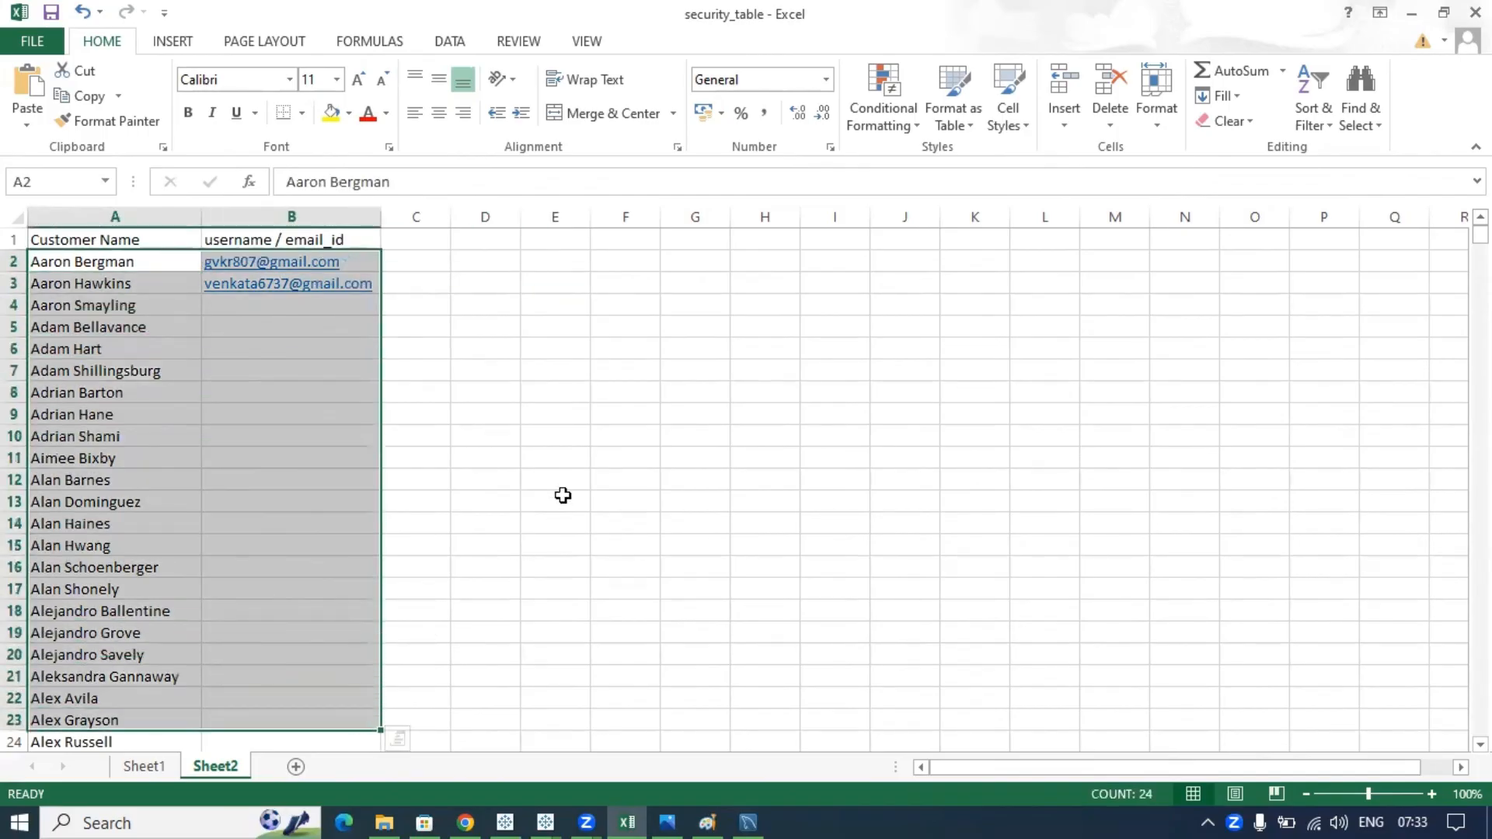
{"action": "left_click", "coordinate": [563, 496]}
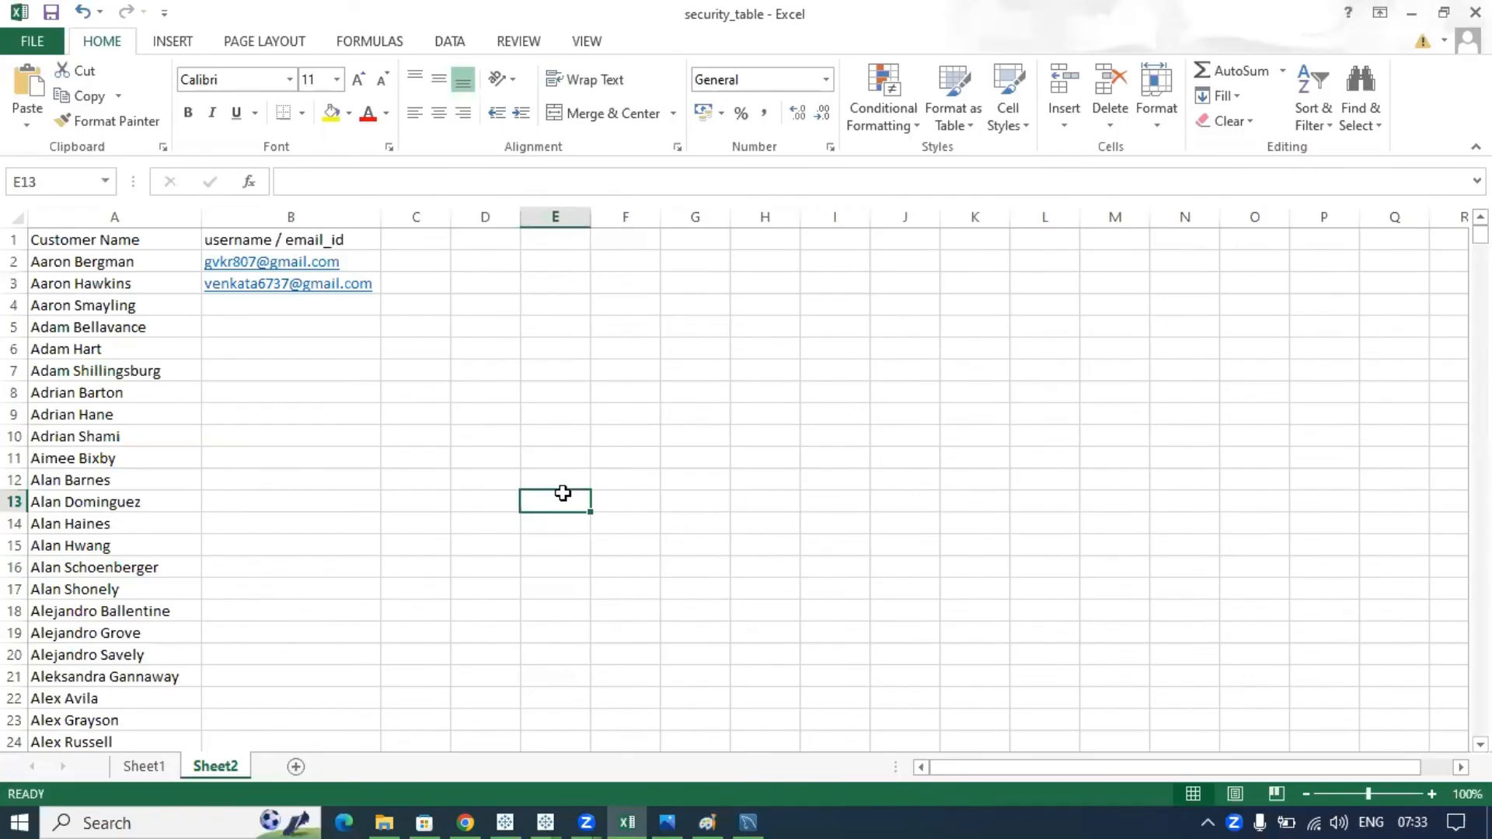
{"action": "left_click", "coordinate": [110, 242]}
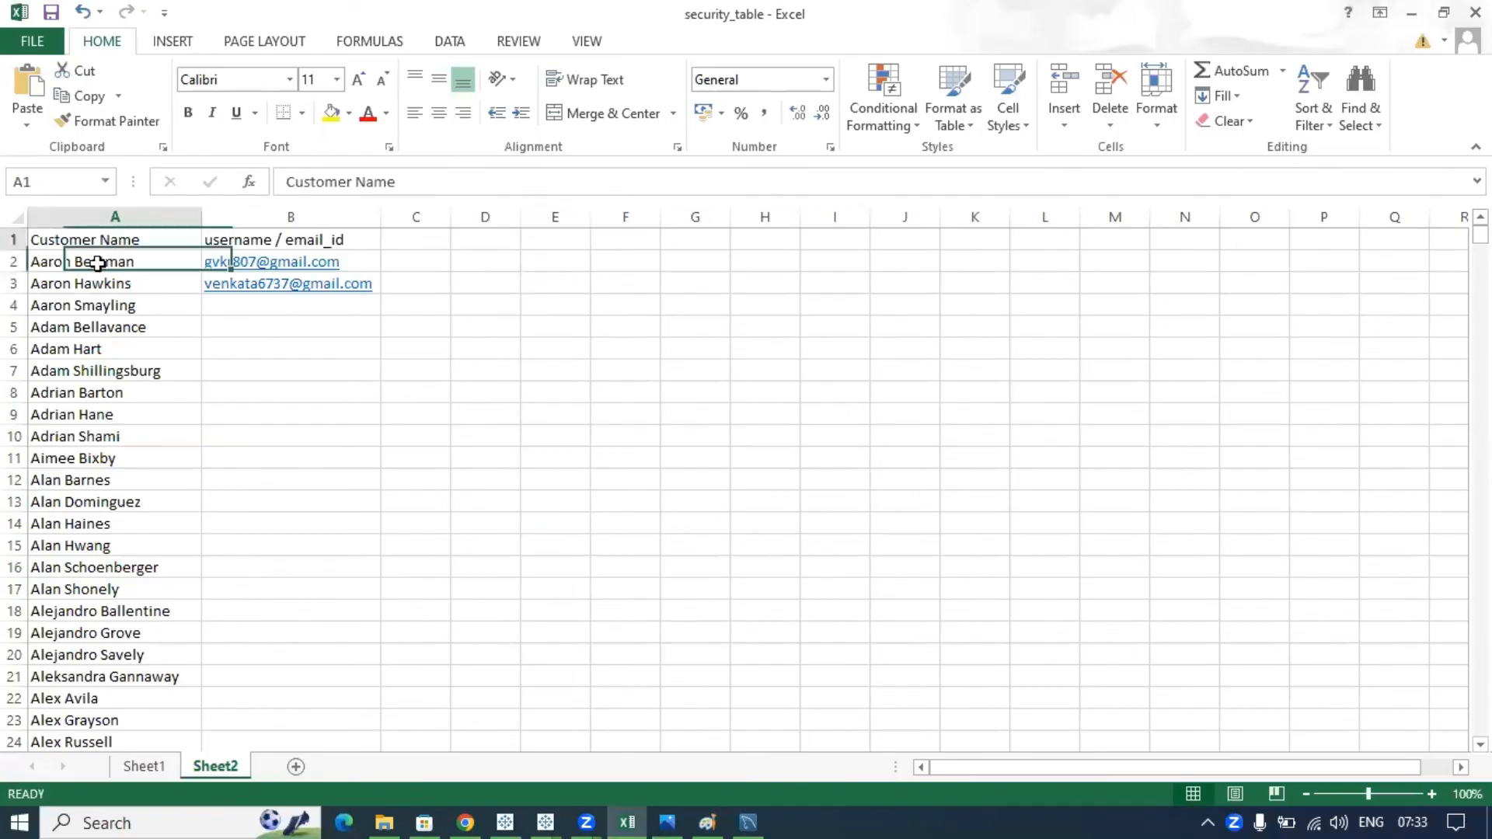
{"action": "left_click_drag", "start_coordinate": [97, 263], "coordinate": [358, 614]}
{"action": "left_click", "coordinate": [514, 415]}
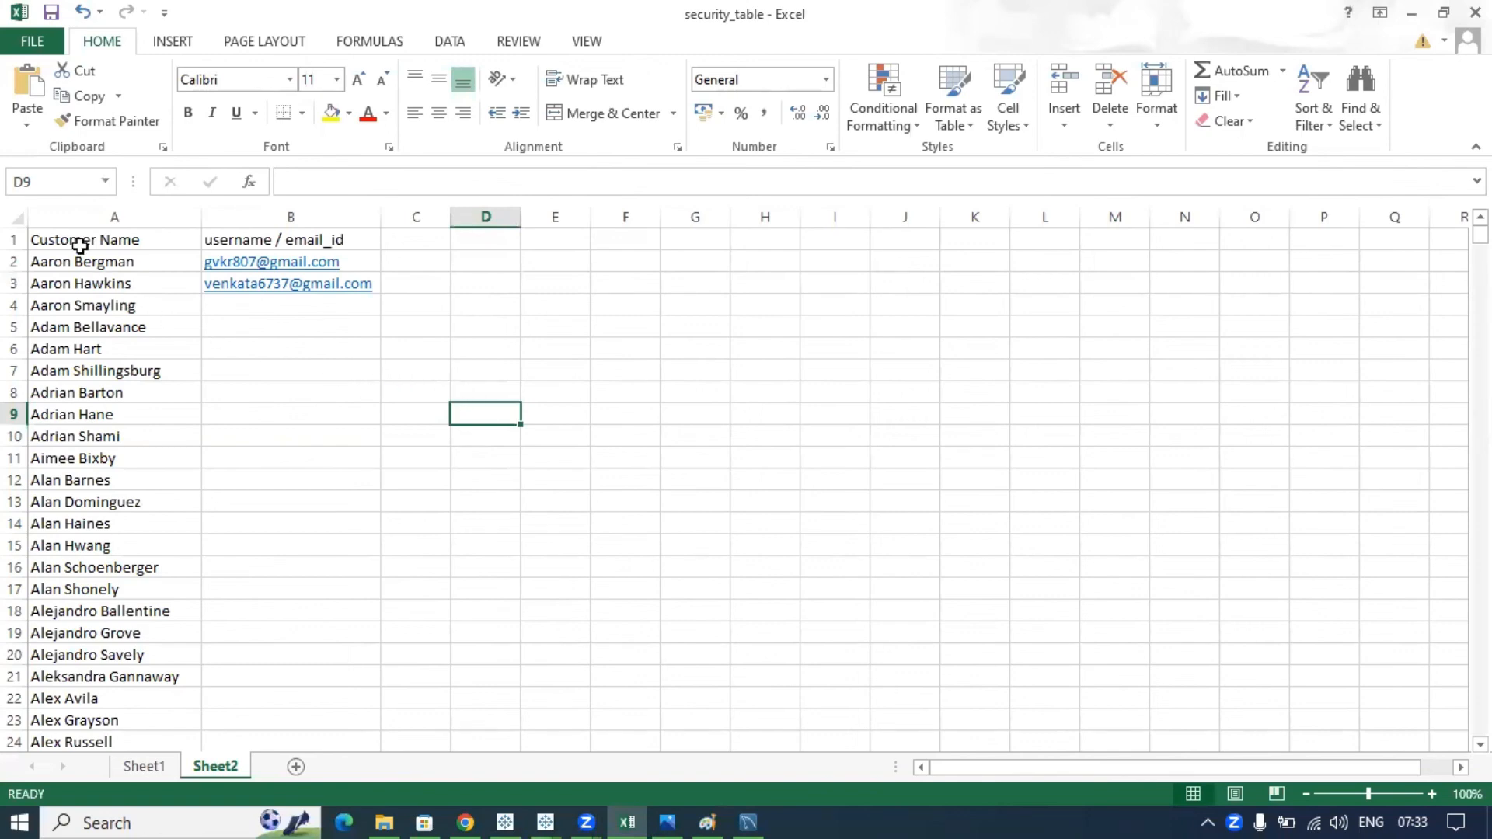
{"action": "left_click_drag", "start_coordinate": [76, 242], "coordinate": [373, 746]}
{"action": "scroll", "coordinate": [560, 500], "scroll_direction": "up", "scroll_amount": 2}
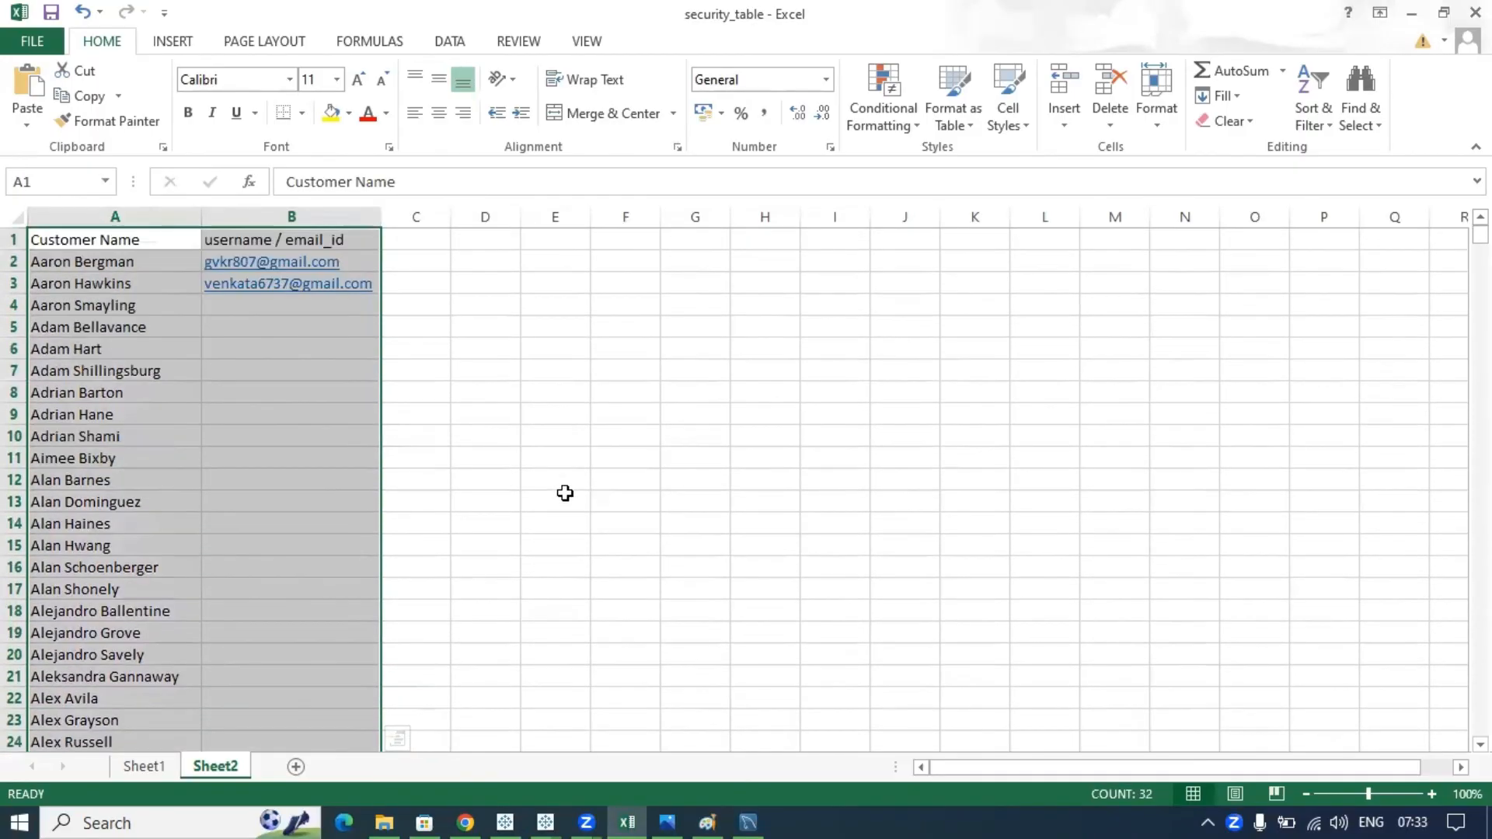
{"action": "left_click", "coordinate": [444, 305]}
{"action": "left_click_drag", "start_coordinate": [116, 285], "coordinate": [300, 291]}
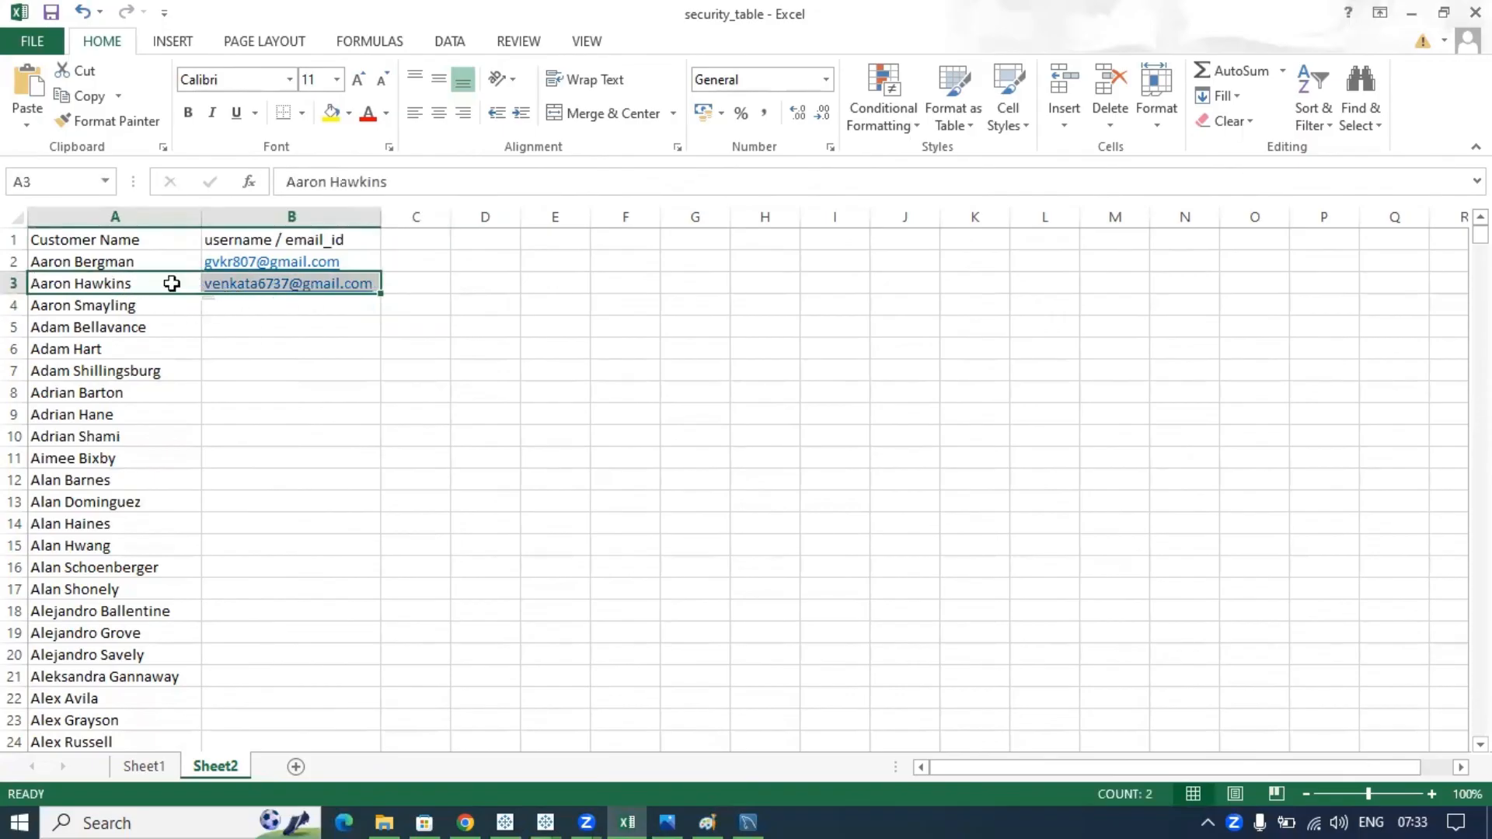
{"action": "left_click_drag", "start_coordinate": [148, 262], "coordinate": [338, 269]}
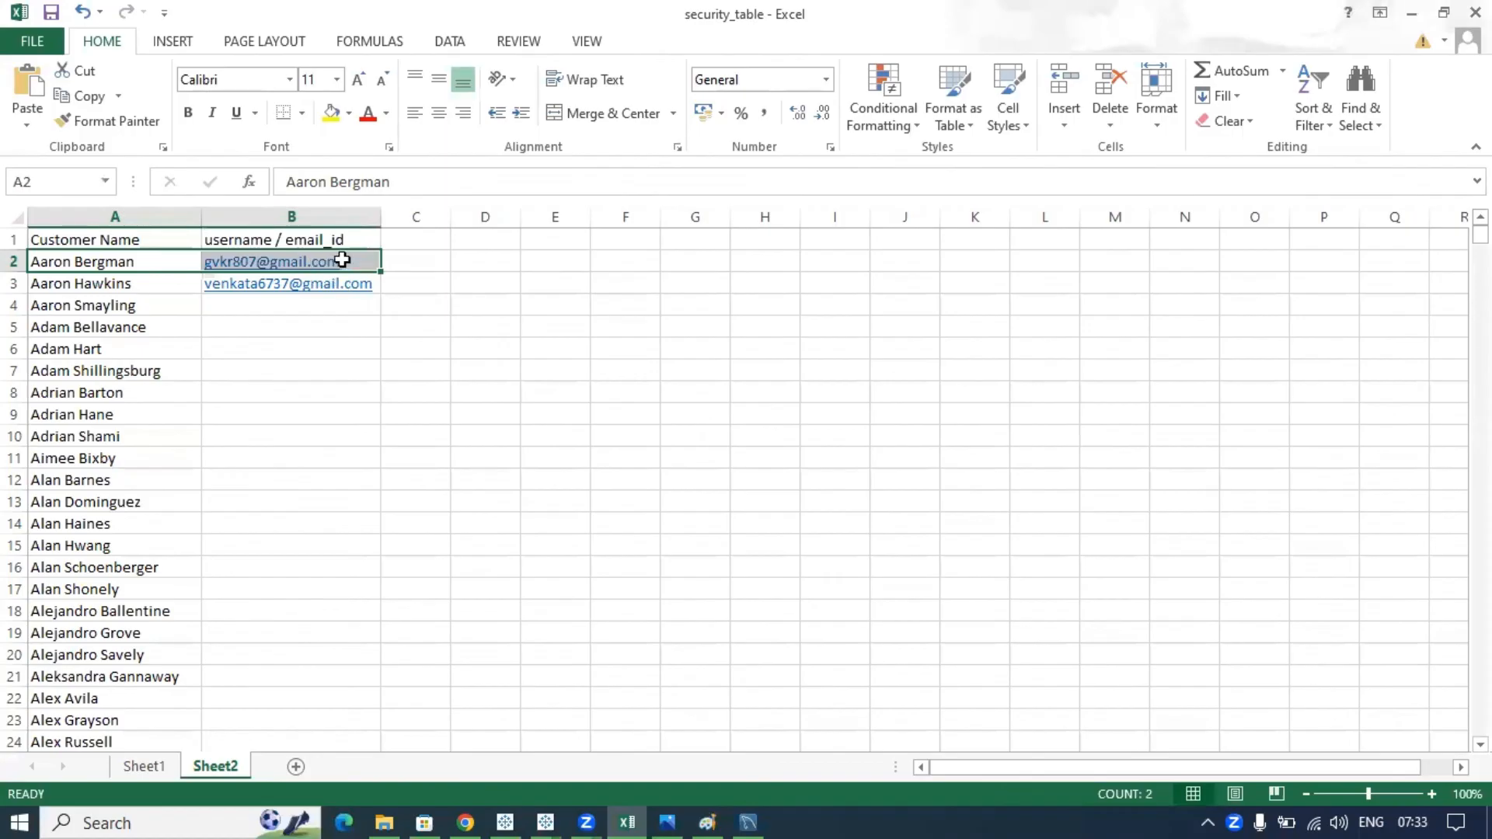
{"action": "left_click", "coordinate": [545, 823]}
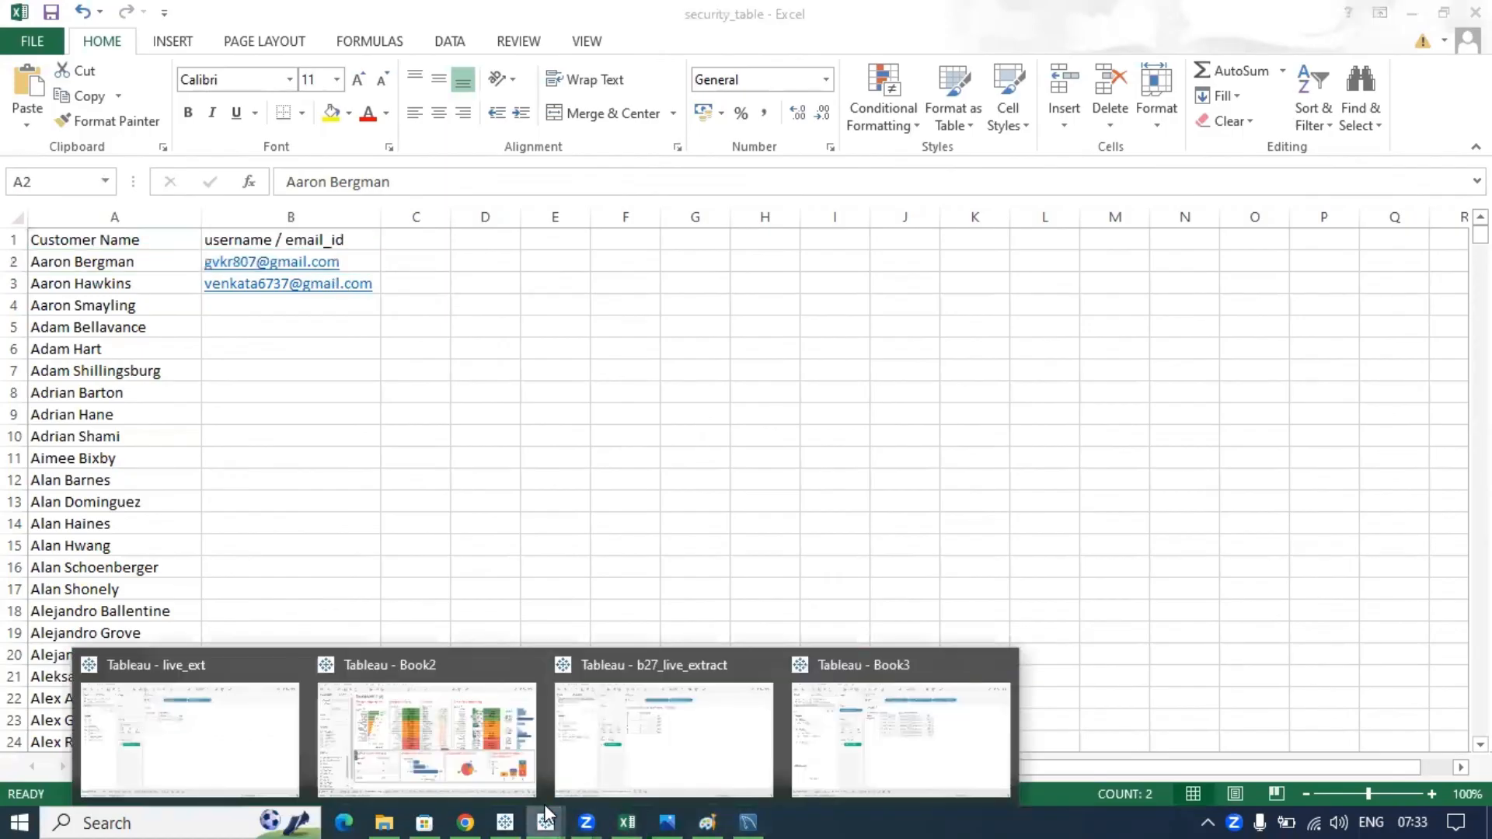
- In Book3, filter Sheet 3 as an unmapped user so it shows no marks
{"action": "left_click", "coordinate": [862, 738]}
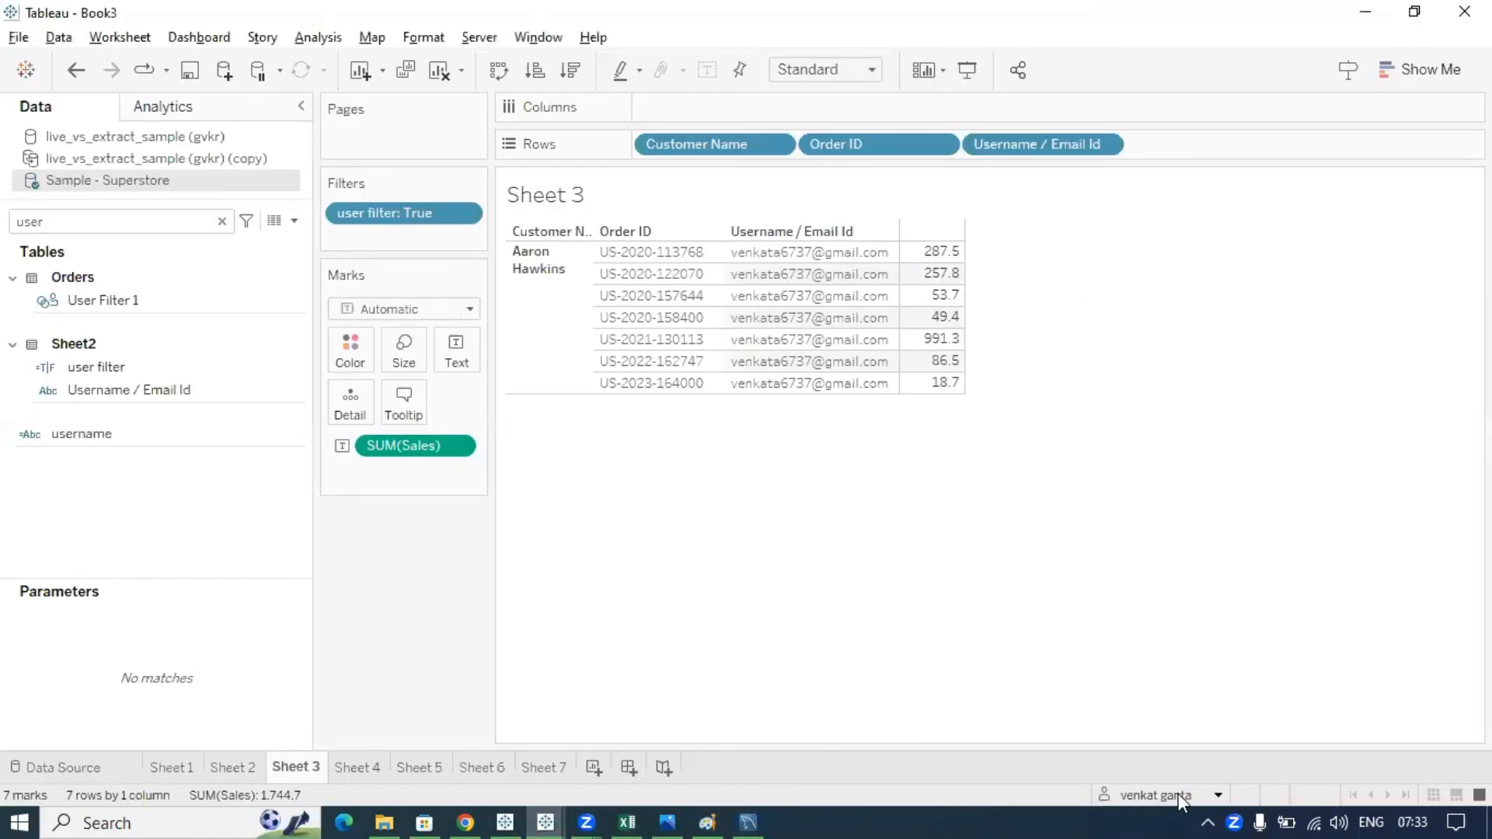
{"action": "left_click", "coordinate": [1217, 795]}
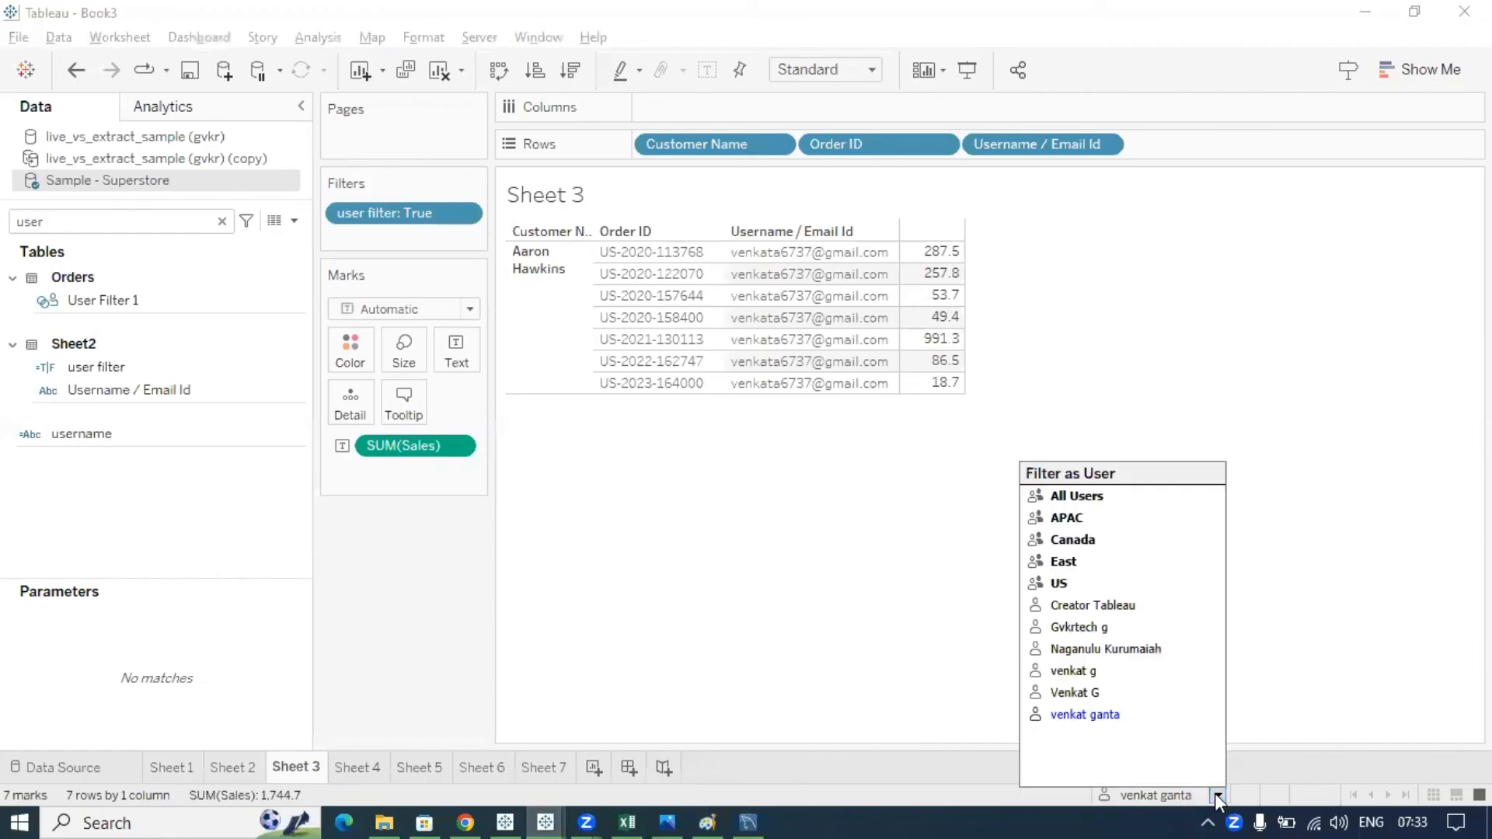
{"action": "left_click", "coordinate": [1070, 605]}
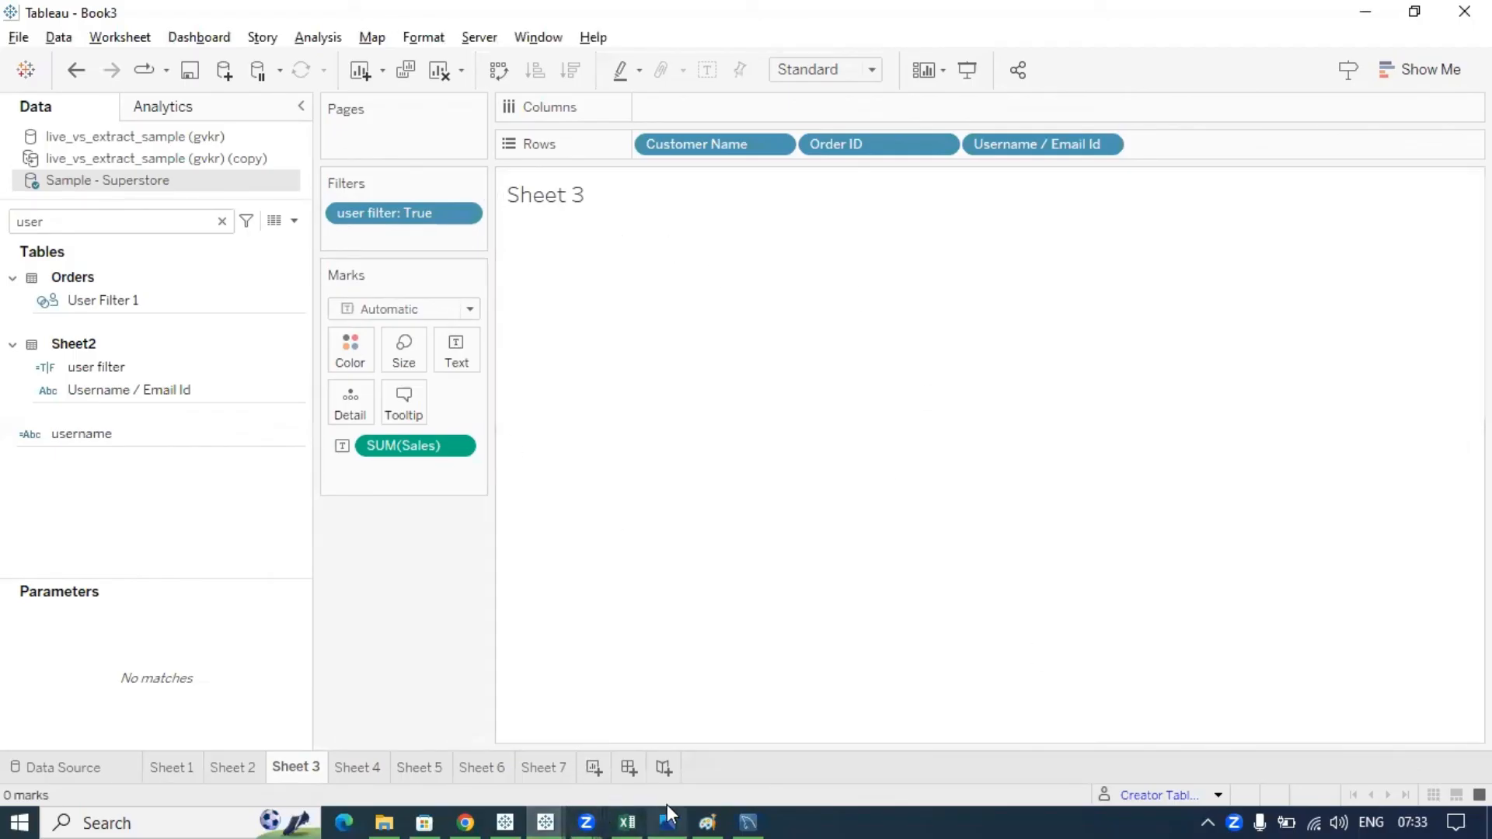
{"action": "left_click", "coordinate": [629, 808]}
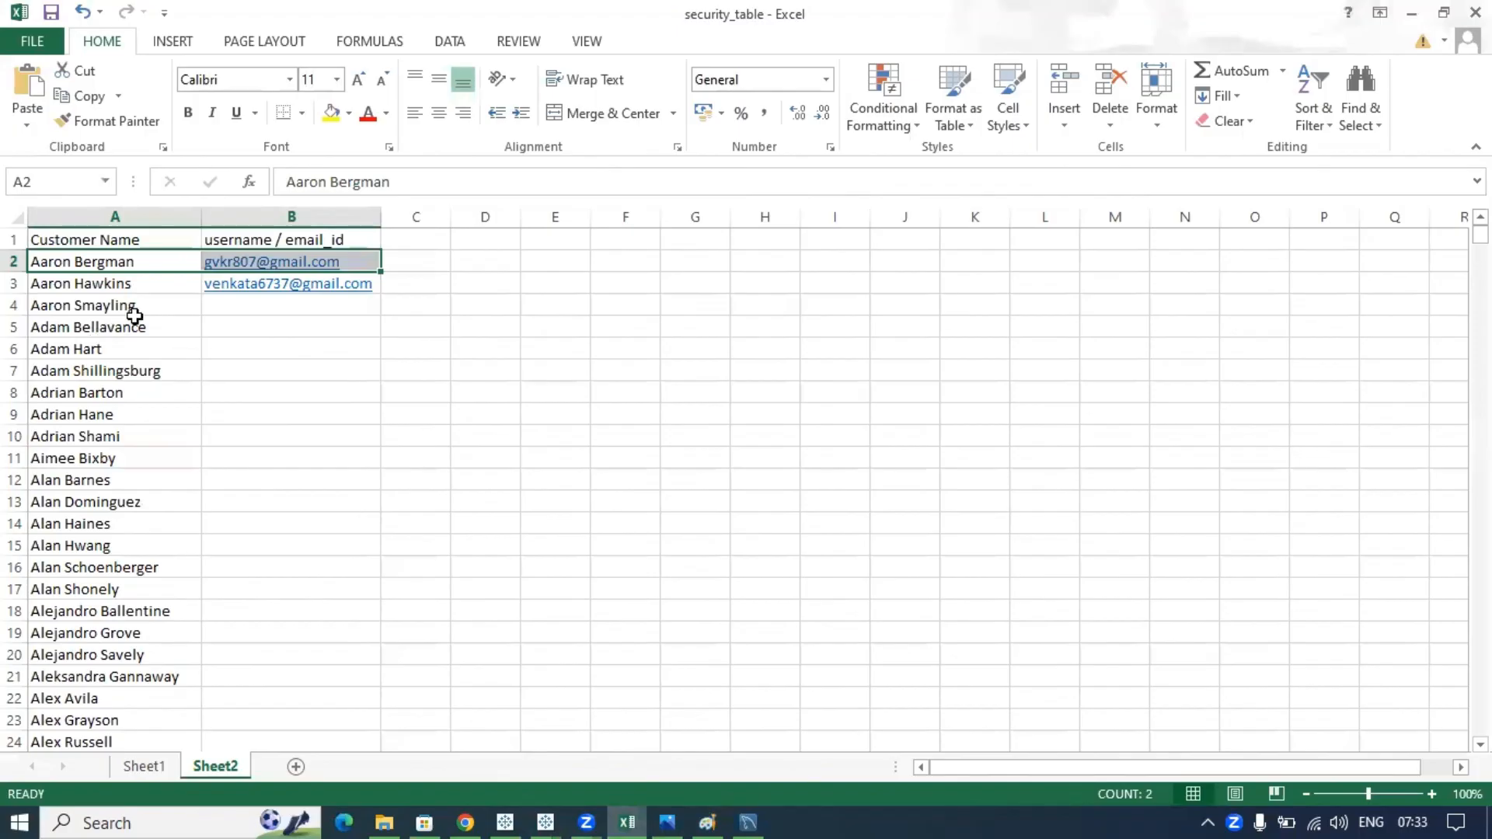
- Highlight the empty user cells in column B of the security table, then return to Book3
{"action": "left_click_drag", "start_coordinate": [217, 306], "coordinate": [271, 603]}
{"action": "left_click", "coordinate": [408, 386]}
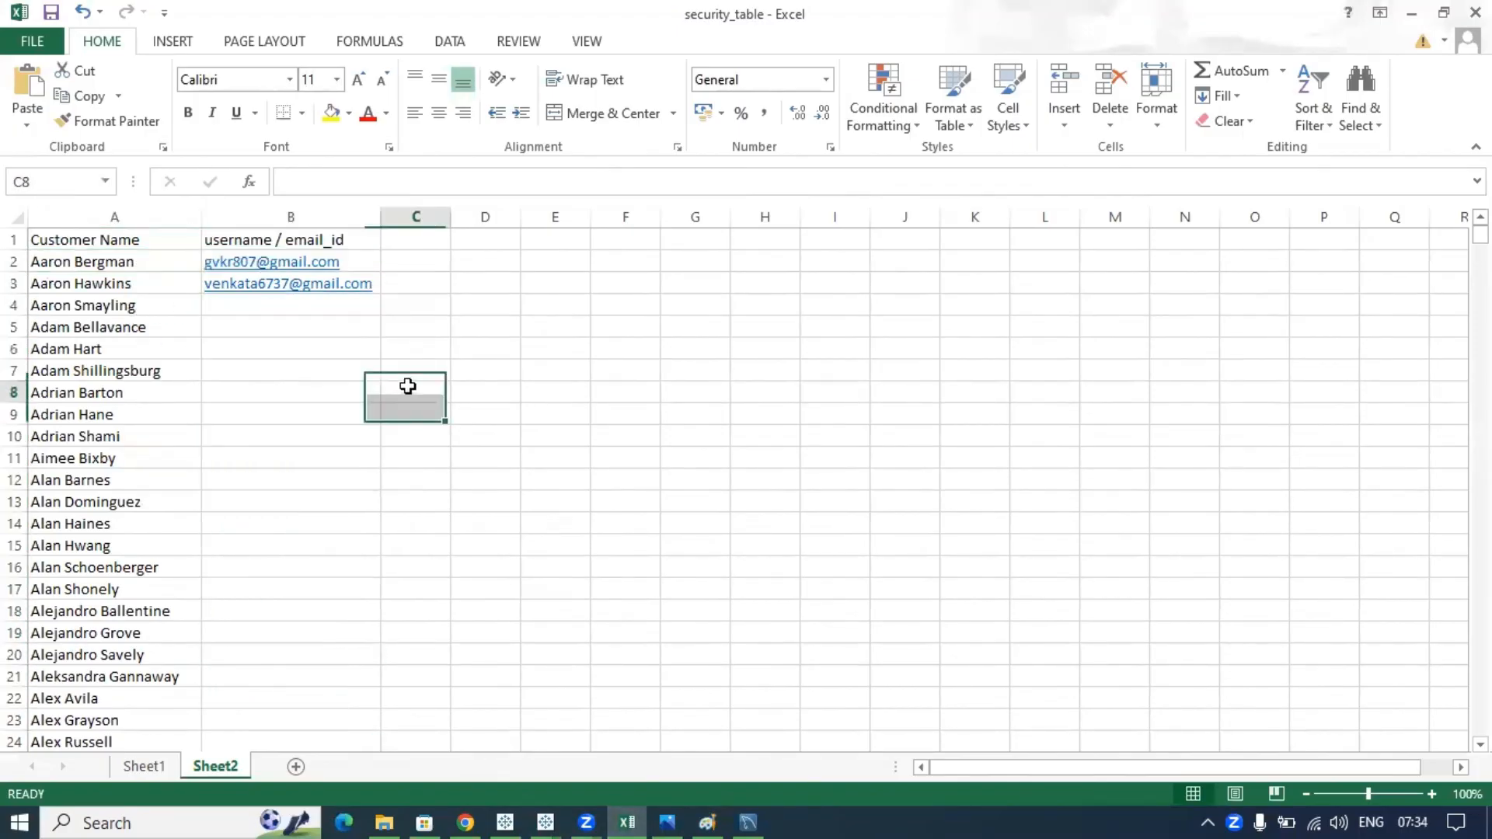
{"action": "left_click", "coordinate": [274, 305]}
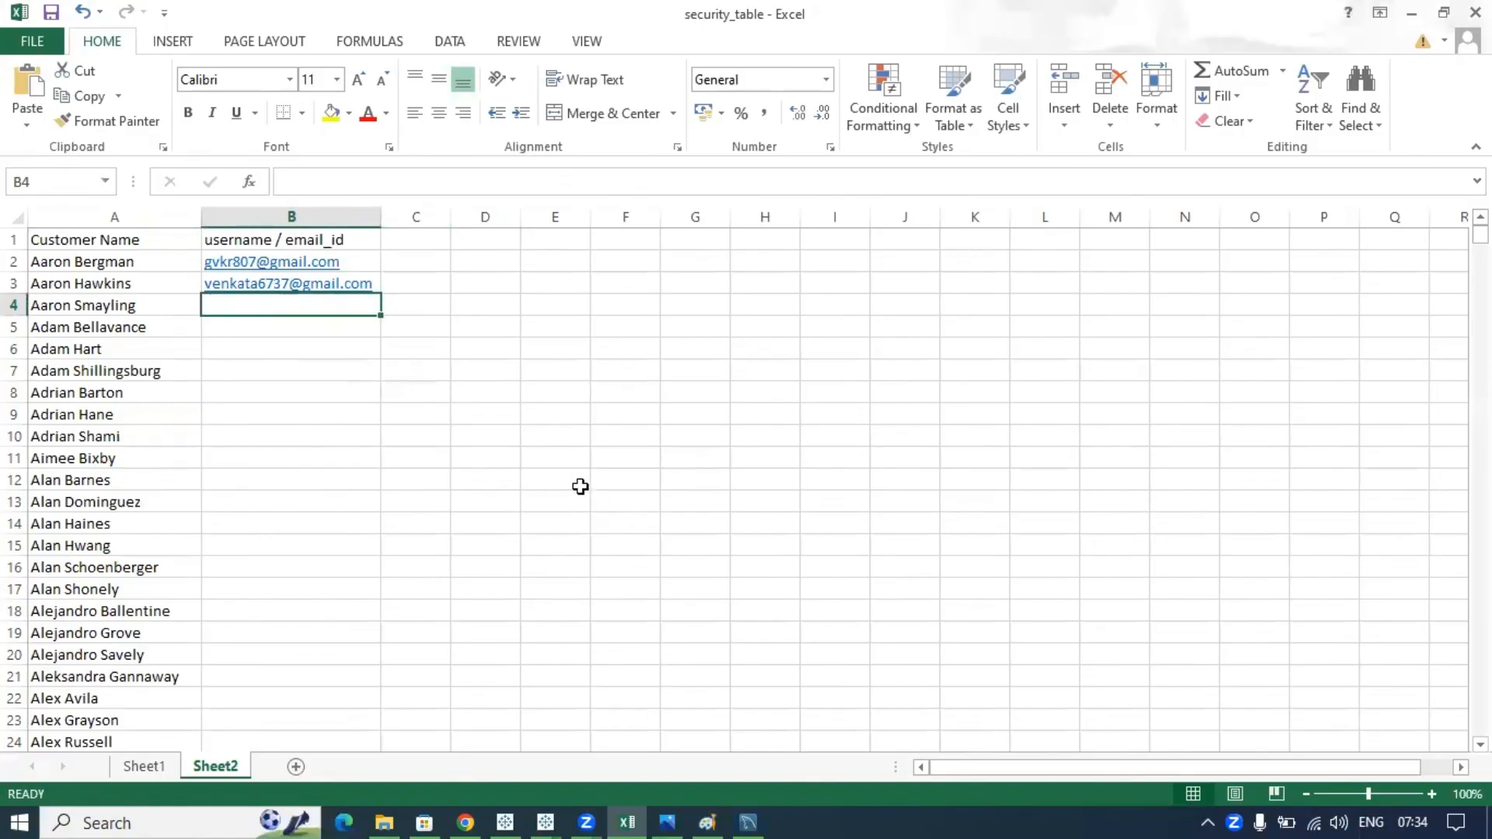
{"action": "key", "text": "alt+Tab"}
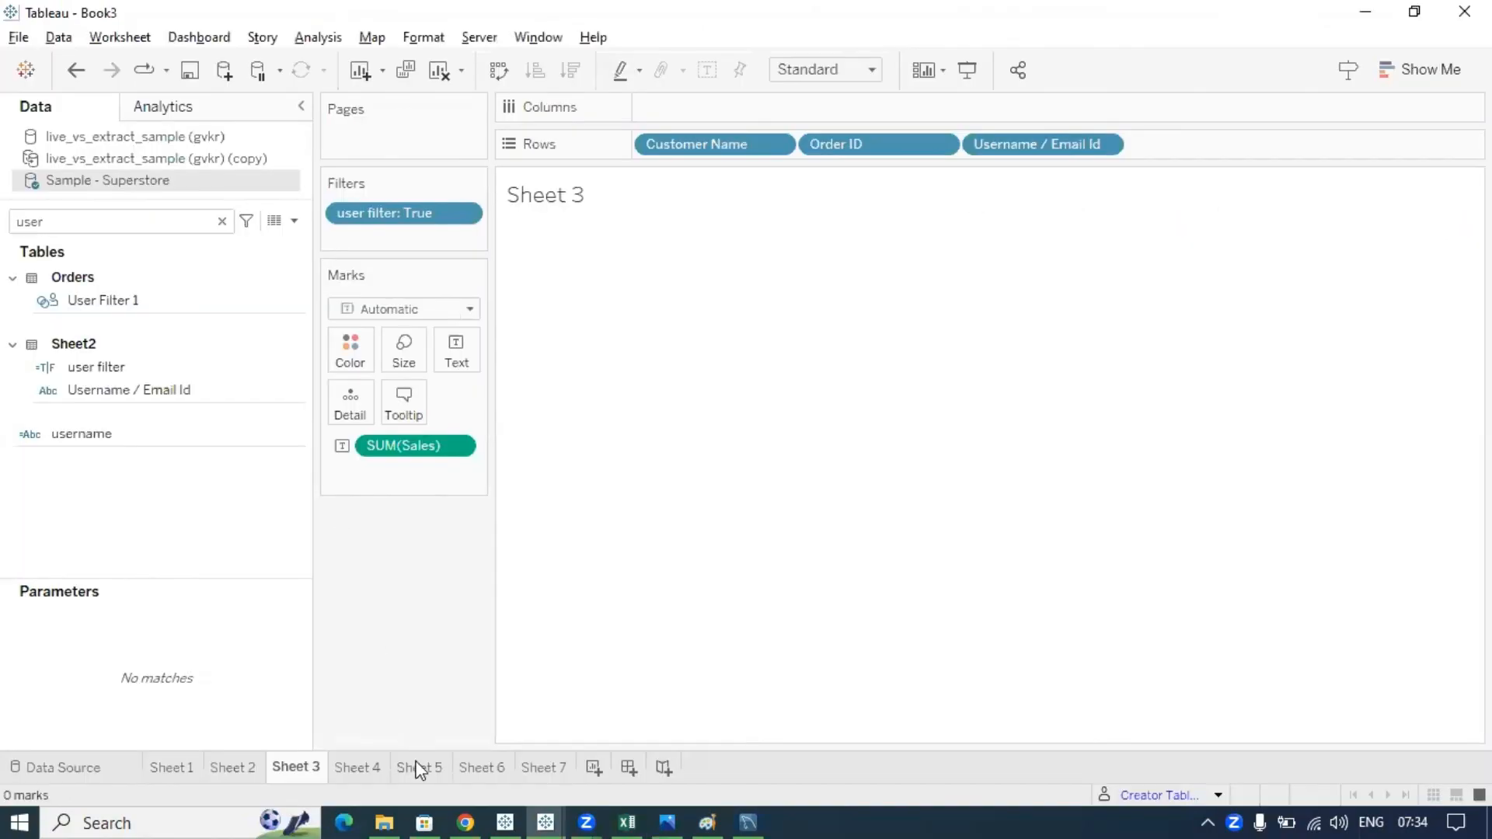
- Show the Tableau Cloud Users page with its six users, then move to the Tableau Notes tab
{"action": "left_click", "coordinate": [463, 817]}
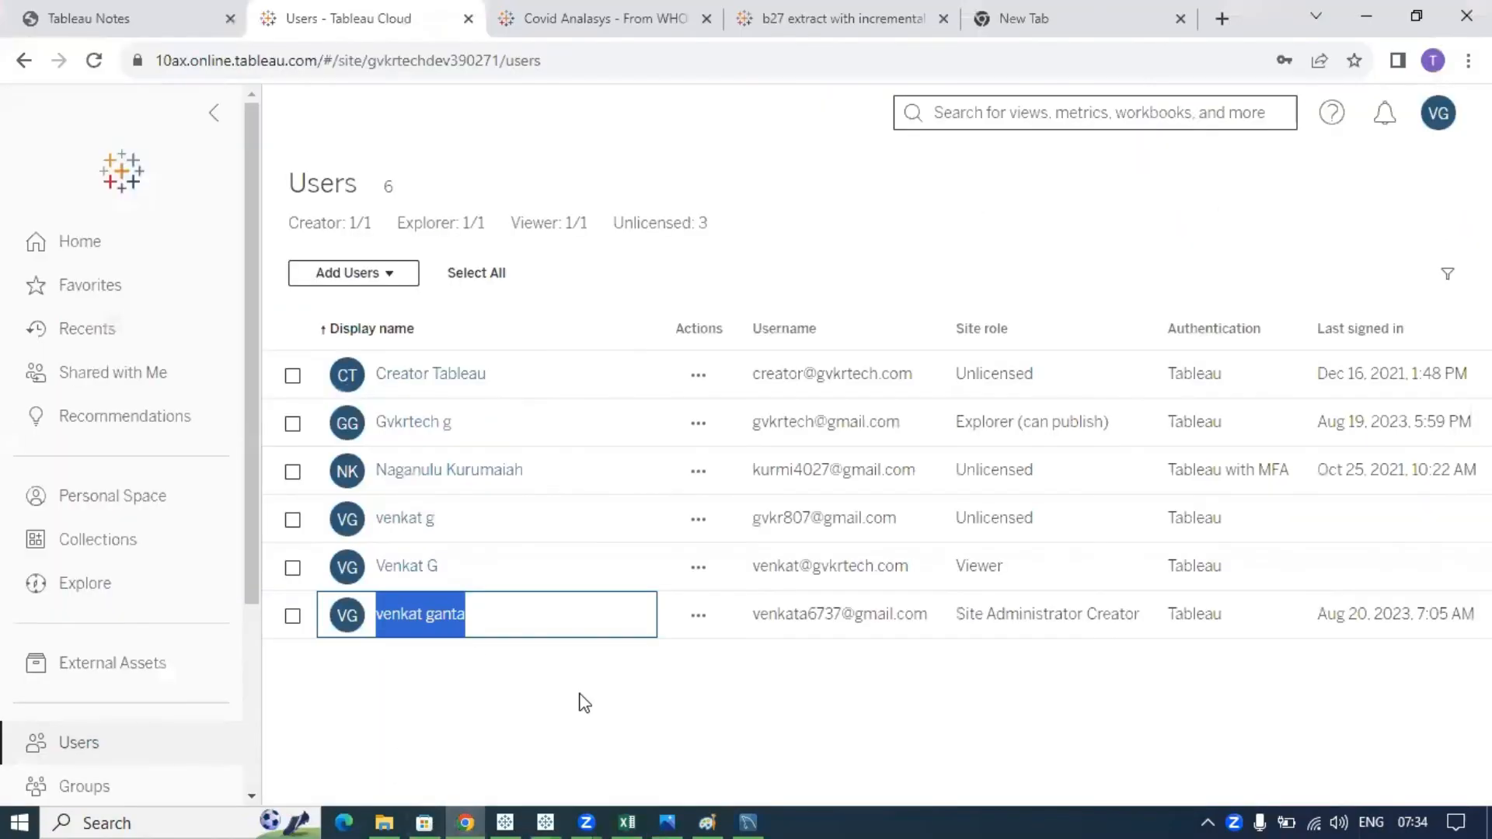
{"action": "left_click", "coordinate": [504, 656]}
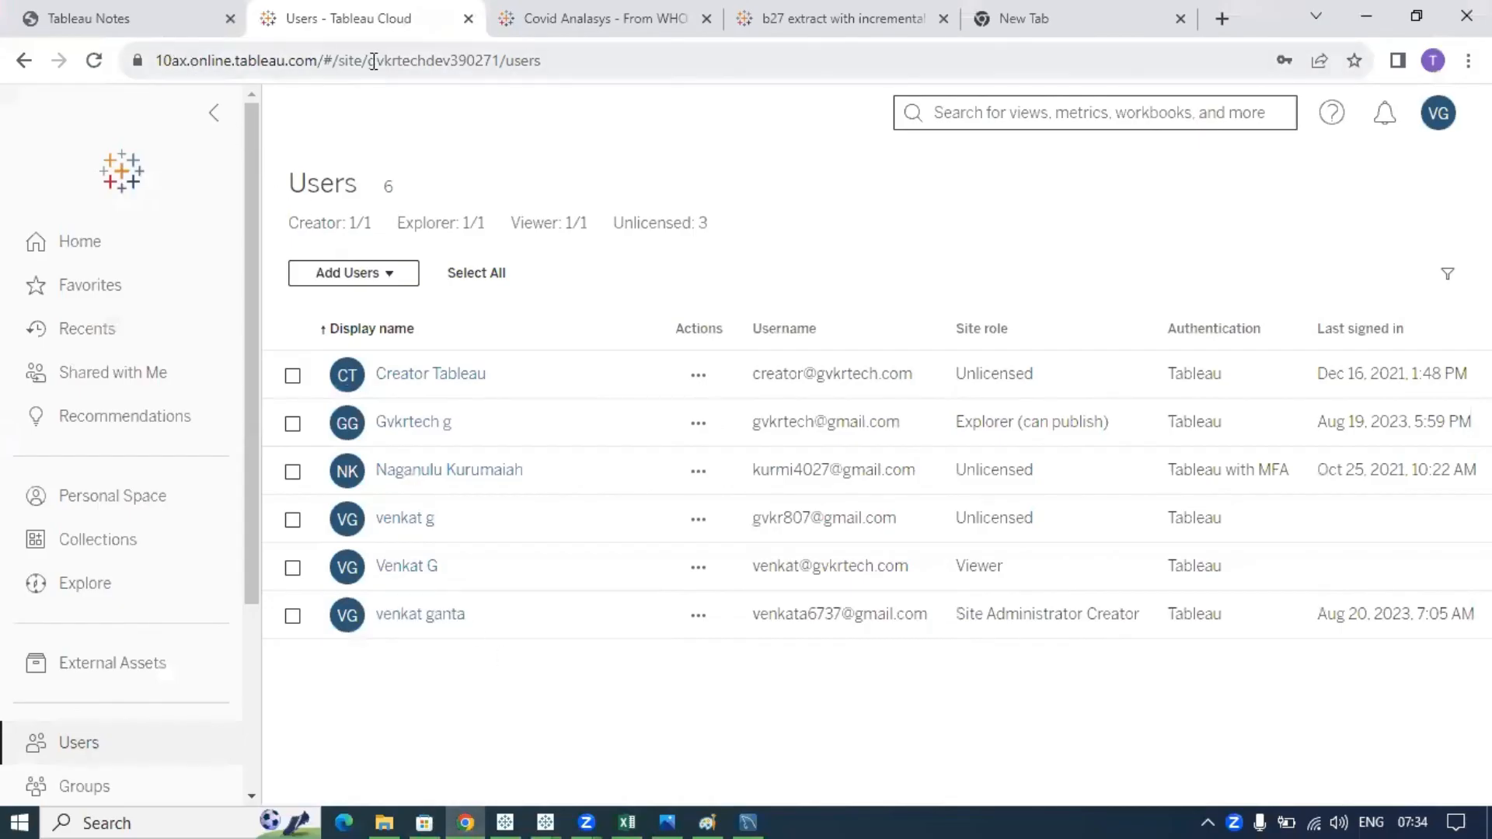
{"action": "key", "text": "alt+Tab"}
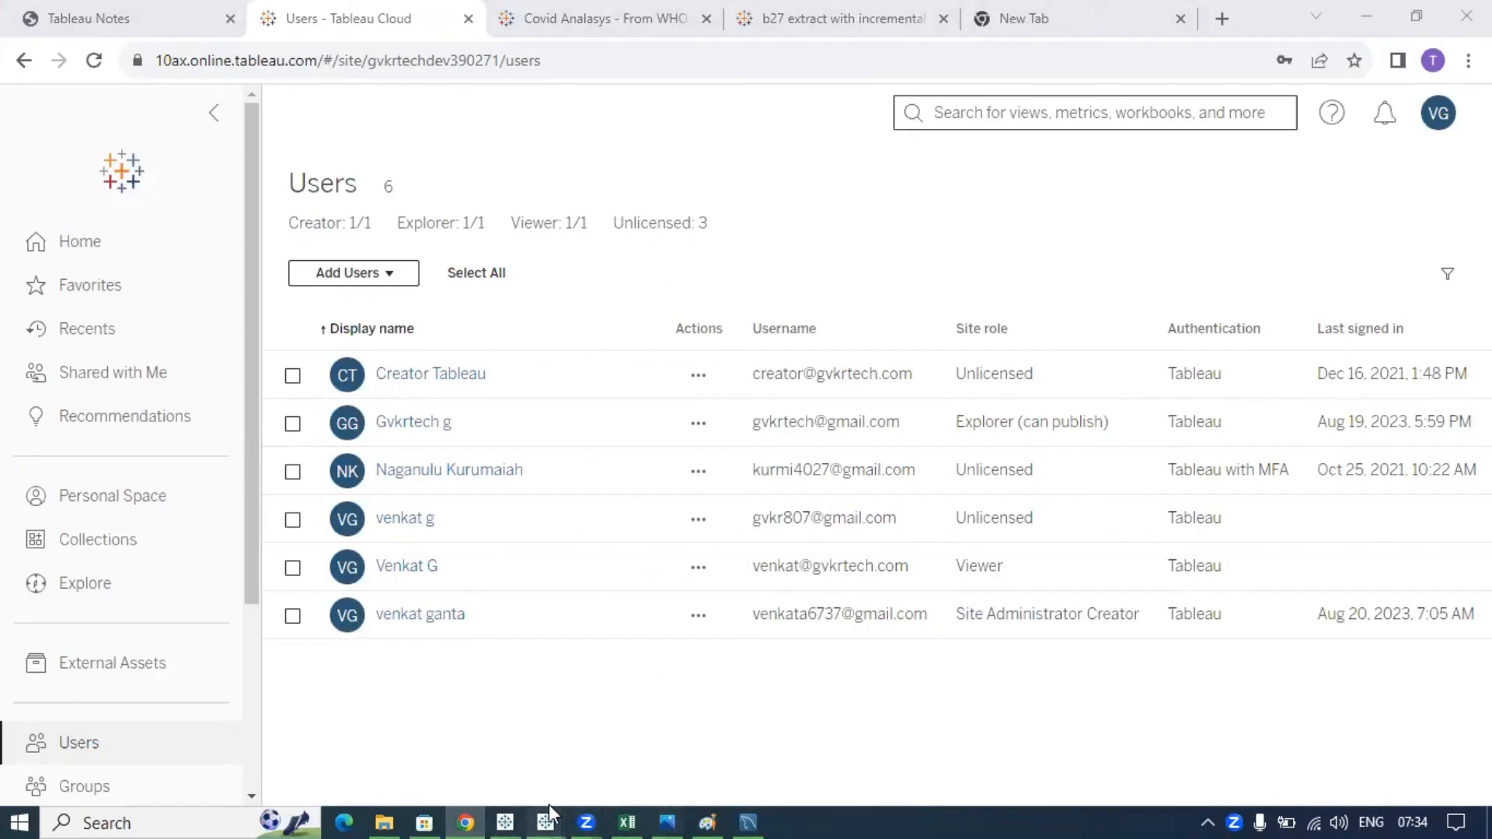
{"action": "mouse_move", "coordinate": [548, 814]}
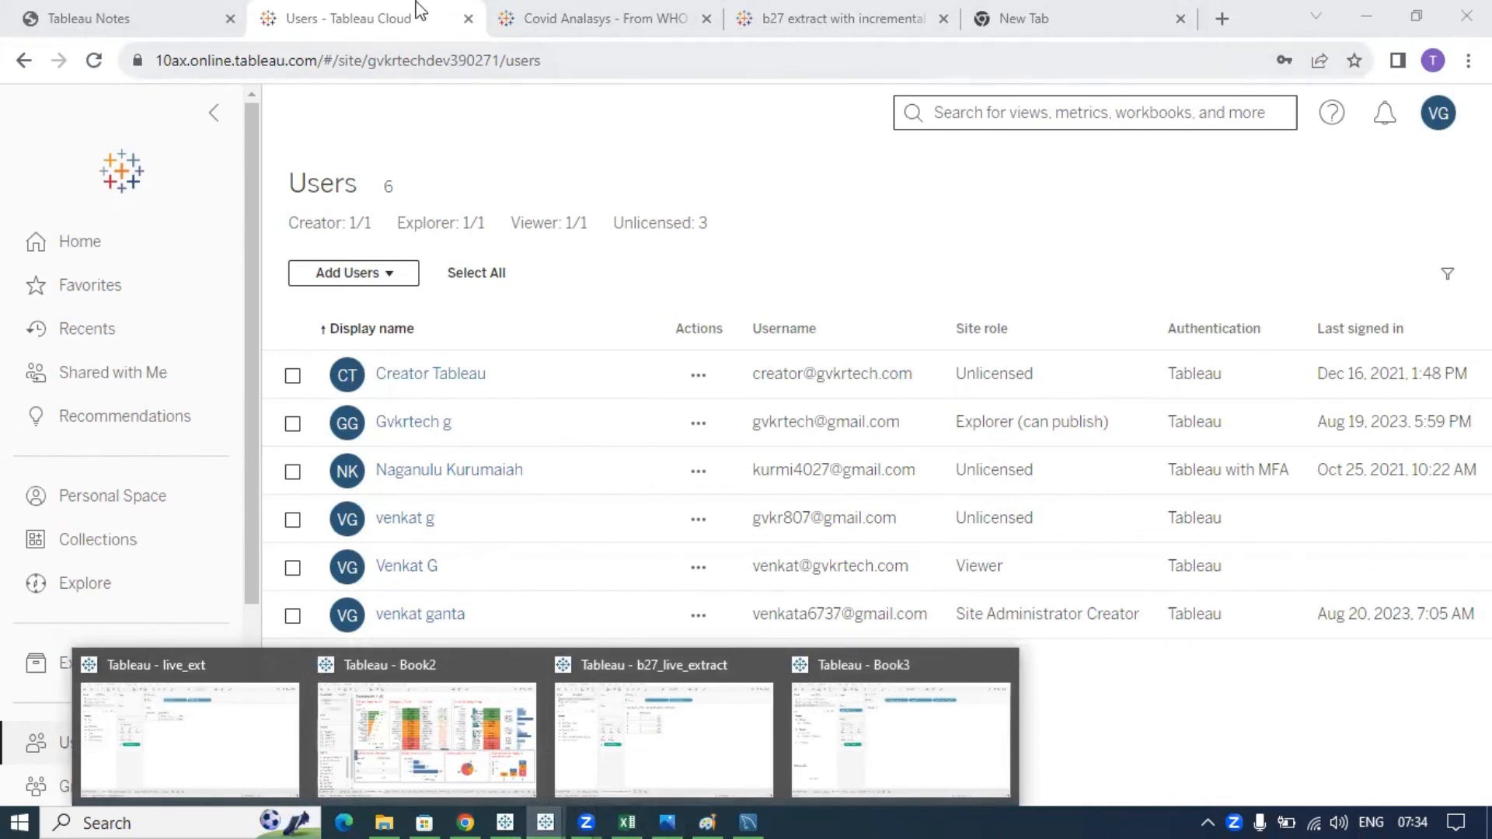
{"action": "left_click", "coordinate": [67, 23]}
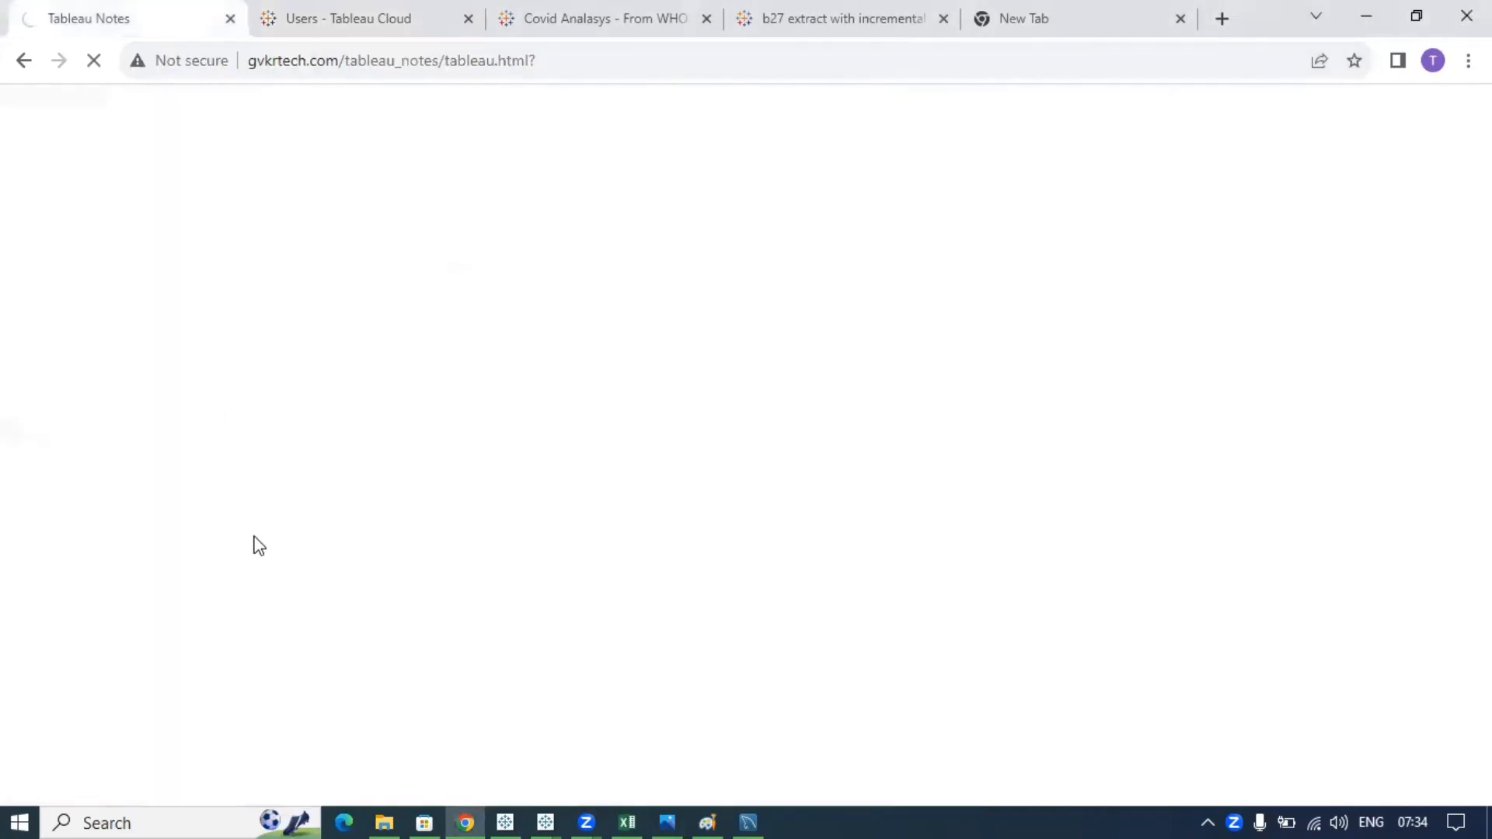
- Expand Row-level Security and its Create User Filter, ISMEMEBROF() and USERNAME() Function items
{"action": "scroll", "coordinate": [255, 537], "scroll_direction": "down", "scroll_amount": 4}
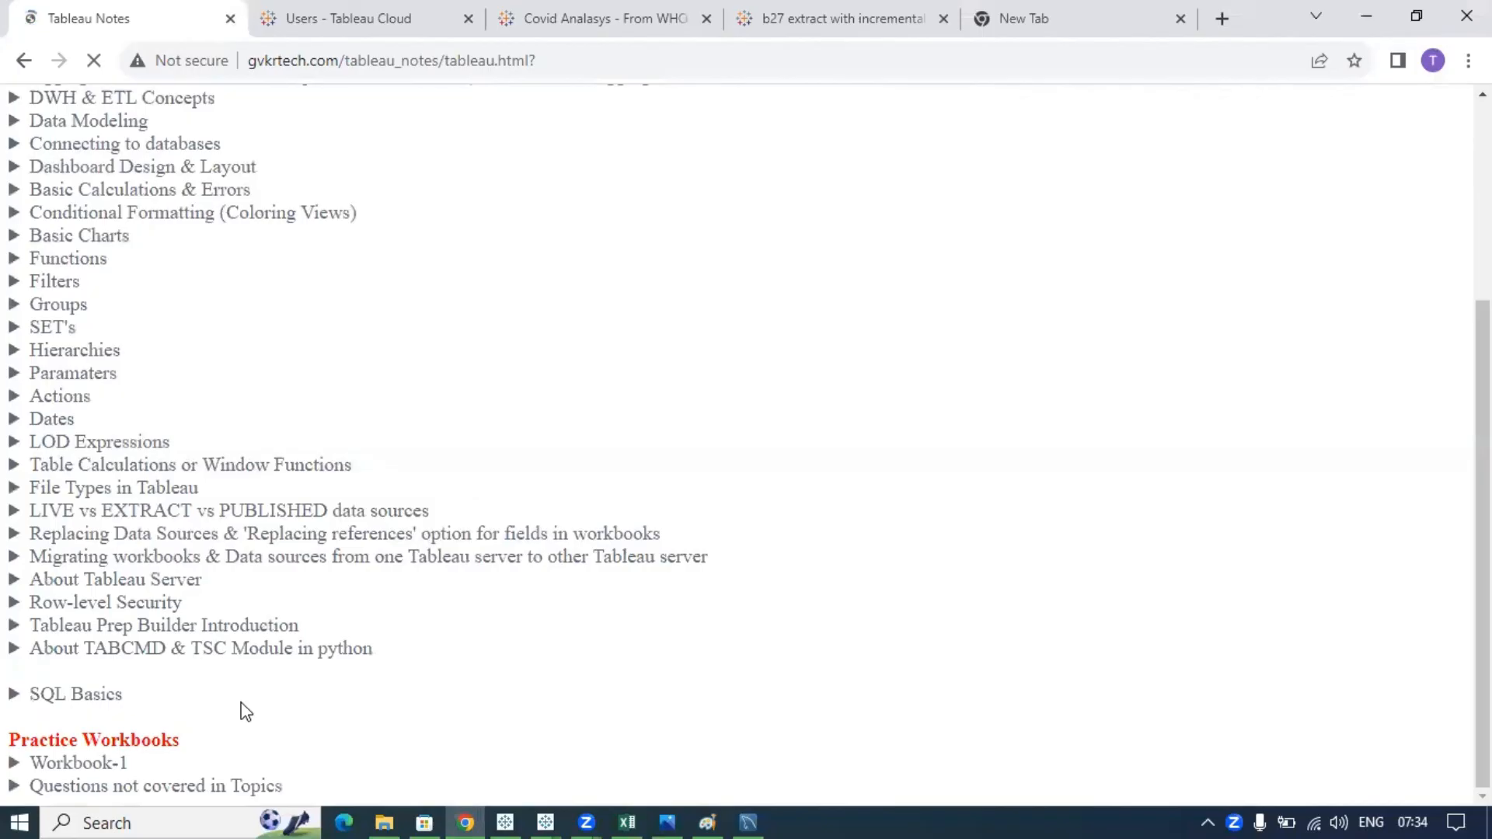
{"action": "left_click", "coordinate": [108, 603]}
{"action": "scroll", "coordinate": [381, 582], "scroll_direction": "down", "scroll_amount": 2}
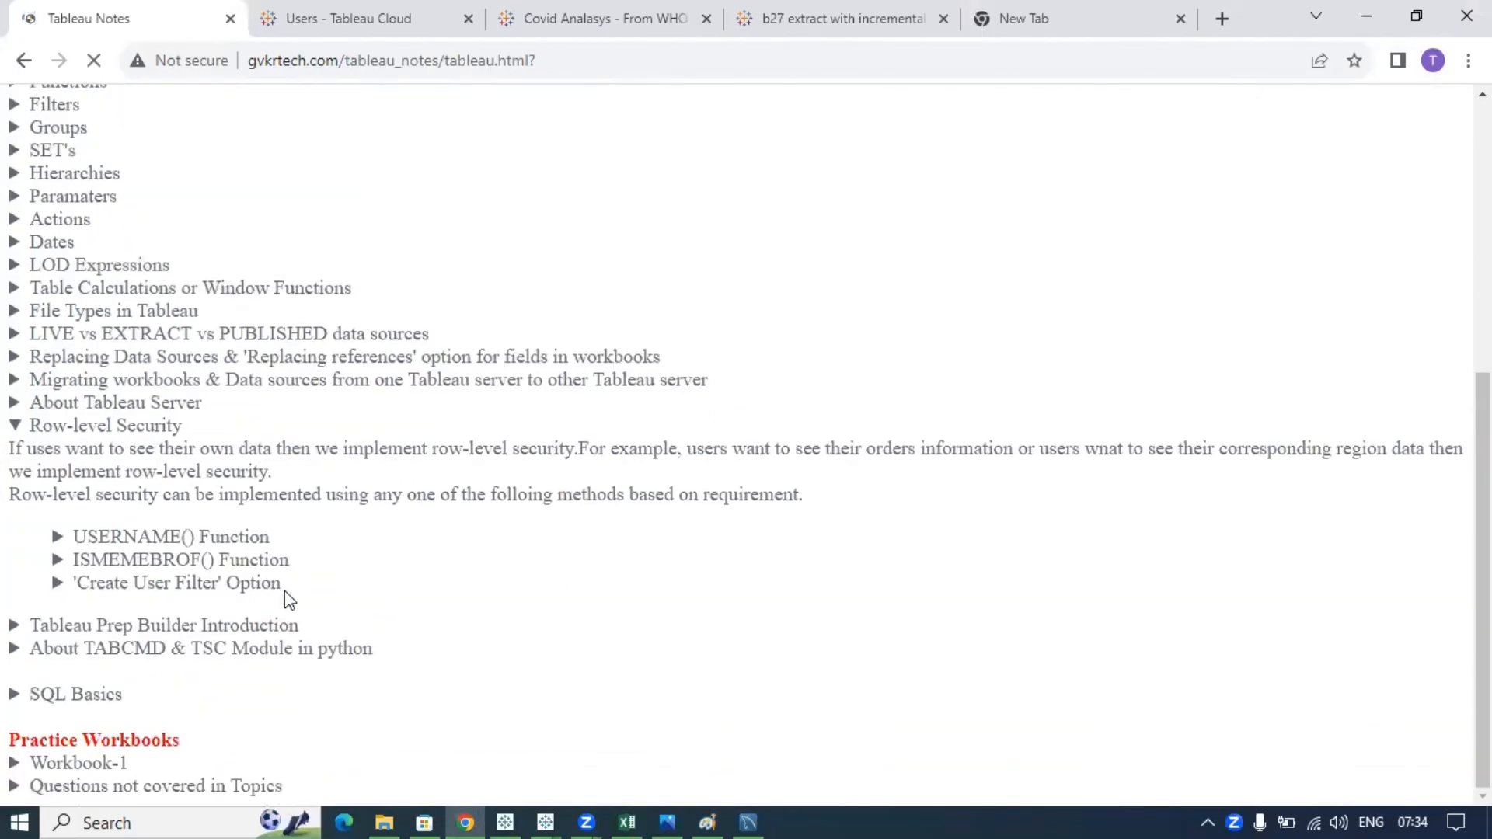
{"action": "left_click_drag", "start_coordinate": [292, 598], "coordinate": [89, 590]}
{"action": "left_click_drag", "start_coordinate": [288, 561], "coordinate": [71, 561]}
{"action": "left_click_drag", "start_coordinate": [277, 538], "coordinate": [79, 537]}
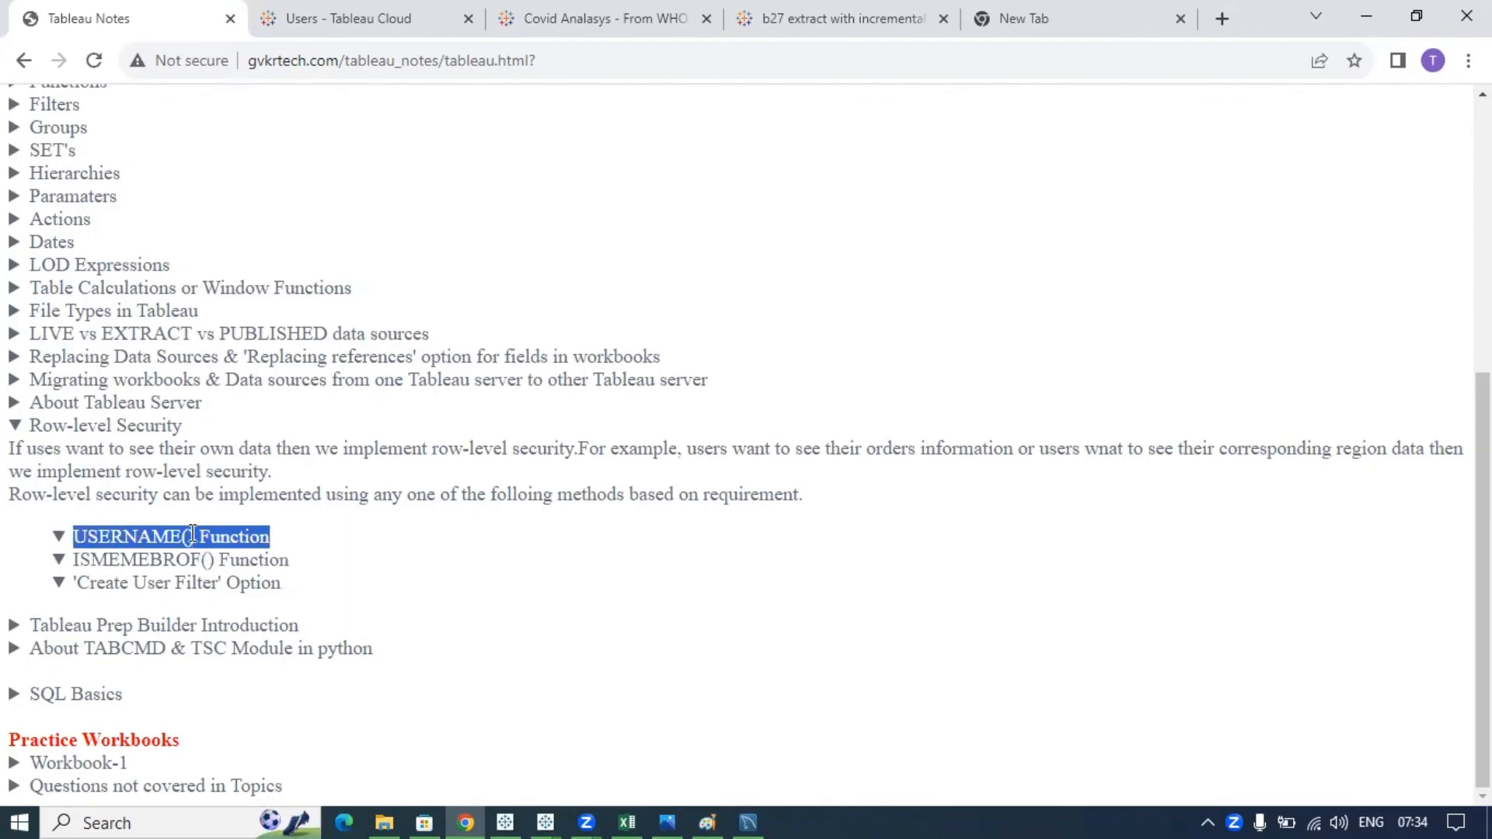
{"action": "left_click", "coordinate": [251, 538]}
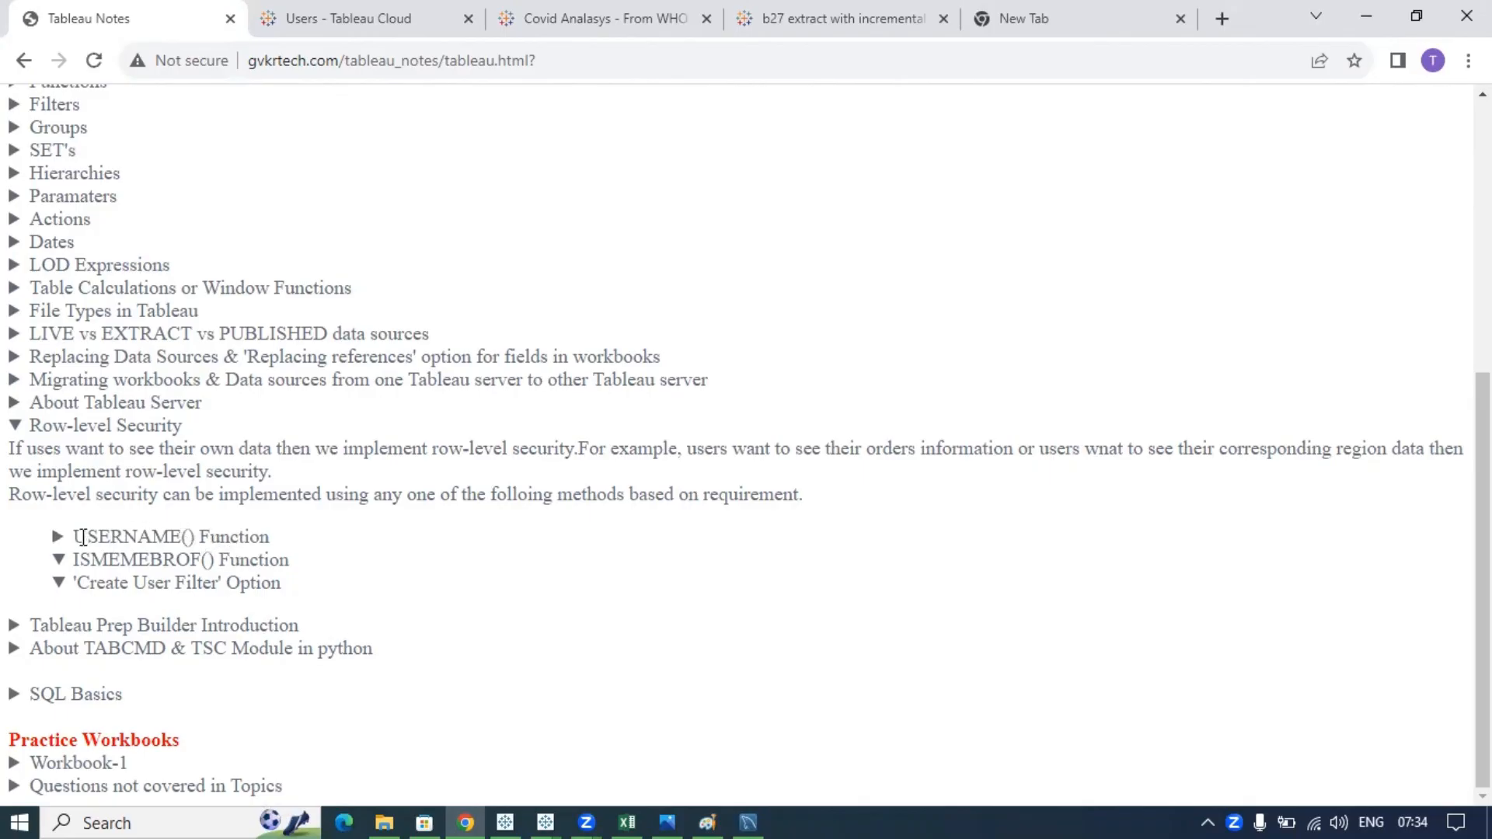
{"action": "left_click_drag", "start_coordinate": [81, 538], "coordinate": [263, 538]}
{"action": "left_click", "coordinate": [281, 549]}
{"action": "left_click_drag", "start_coordinate": [73, 538], "coordinate": [270, 542]}
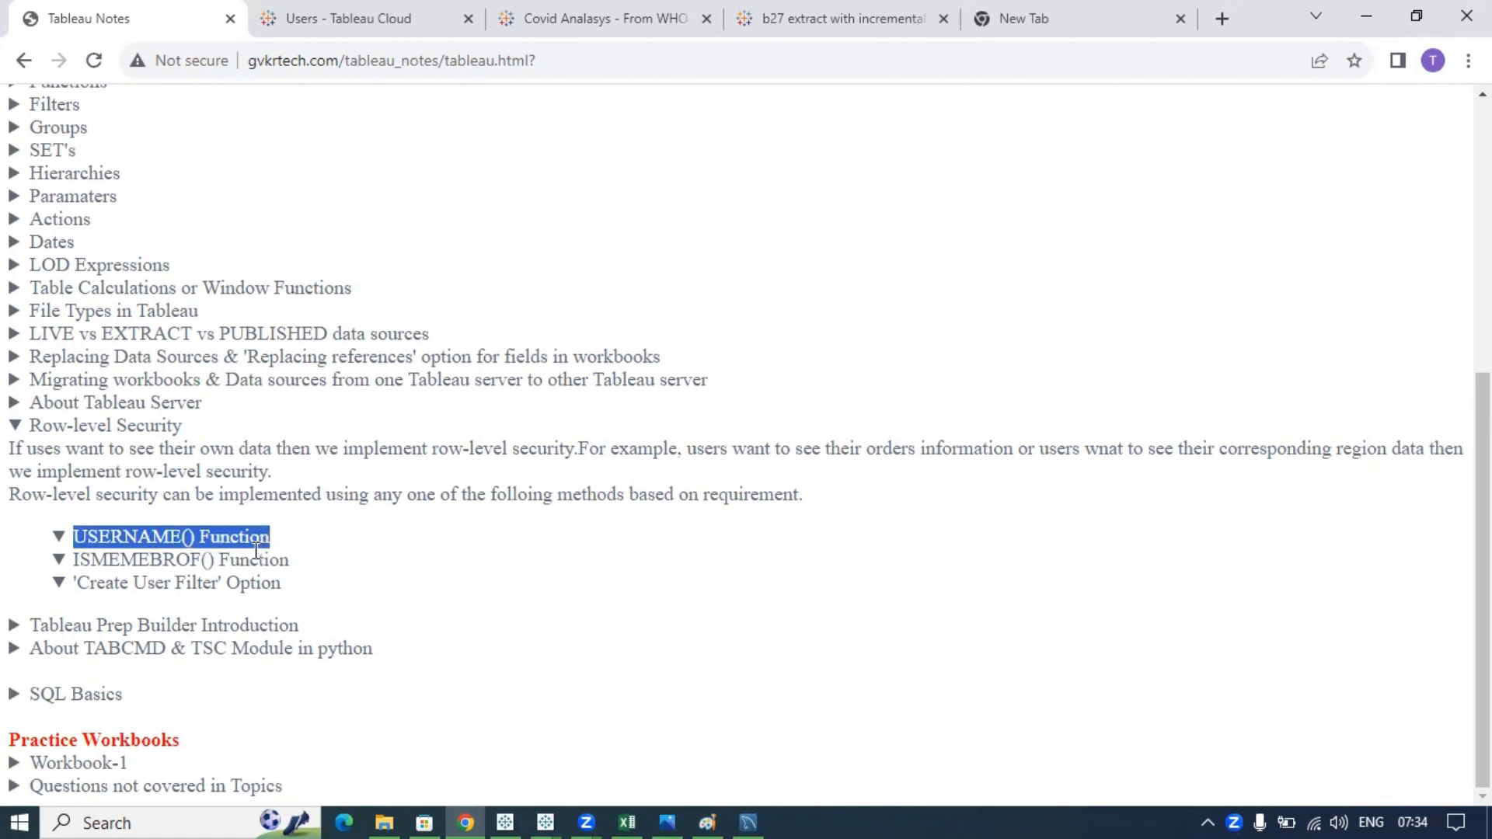
{"action": "left_click", "coordinate": [280, 556]}
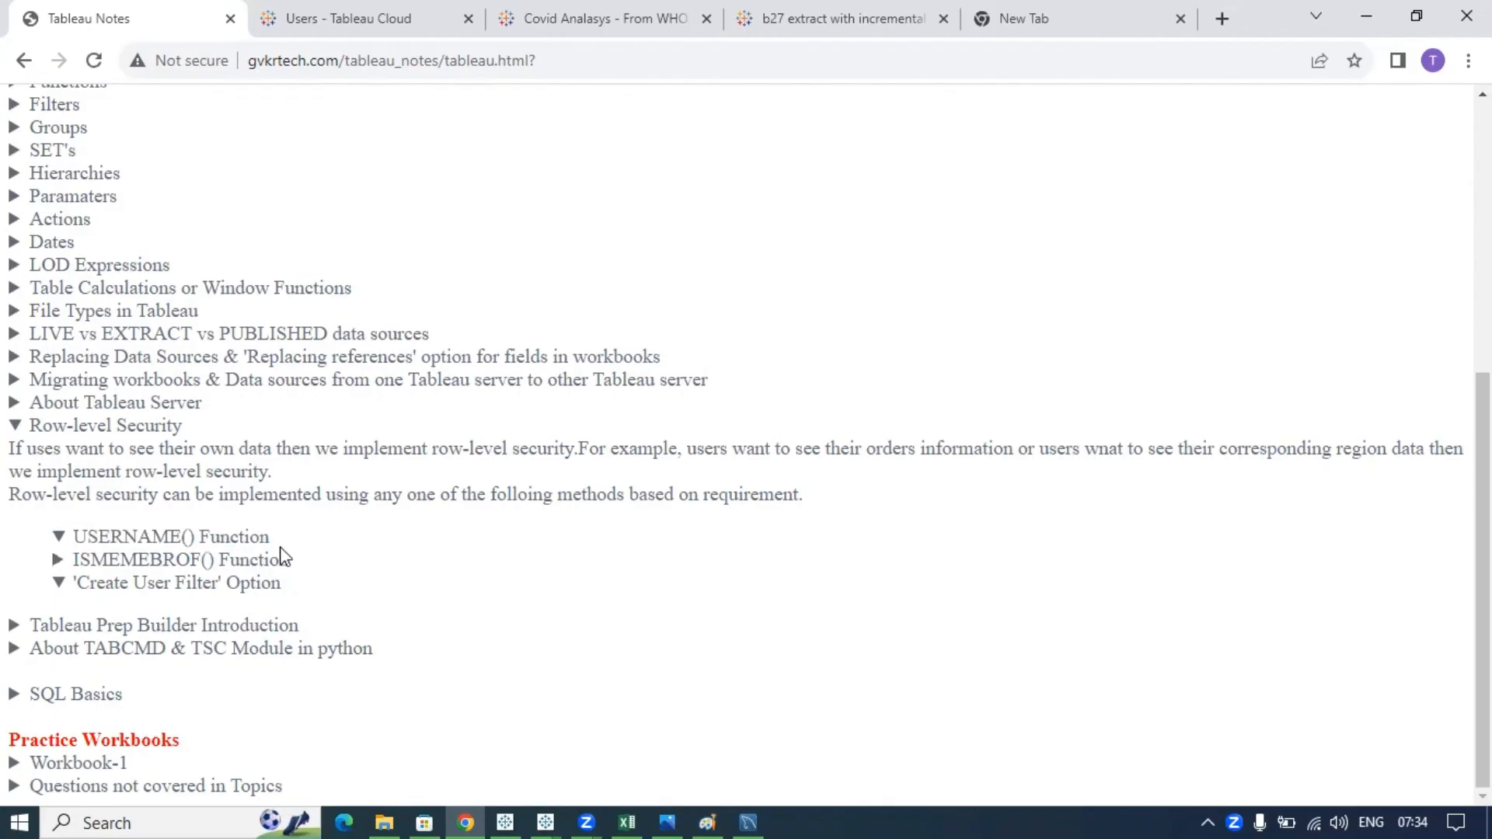
{"action": "left_click_drag", "start_coordinate": [272, 540], "coordinate": [73, 537]}
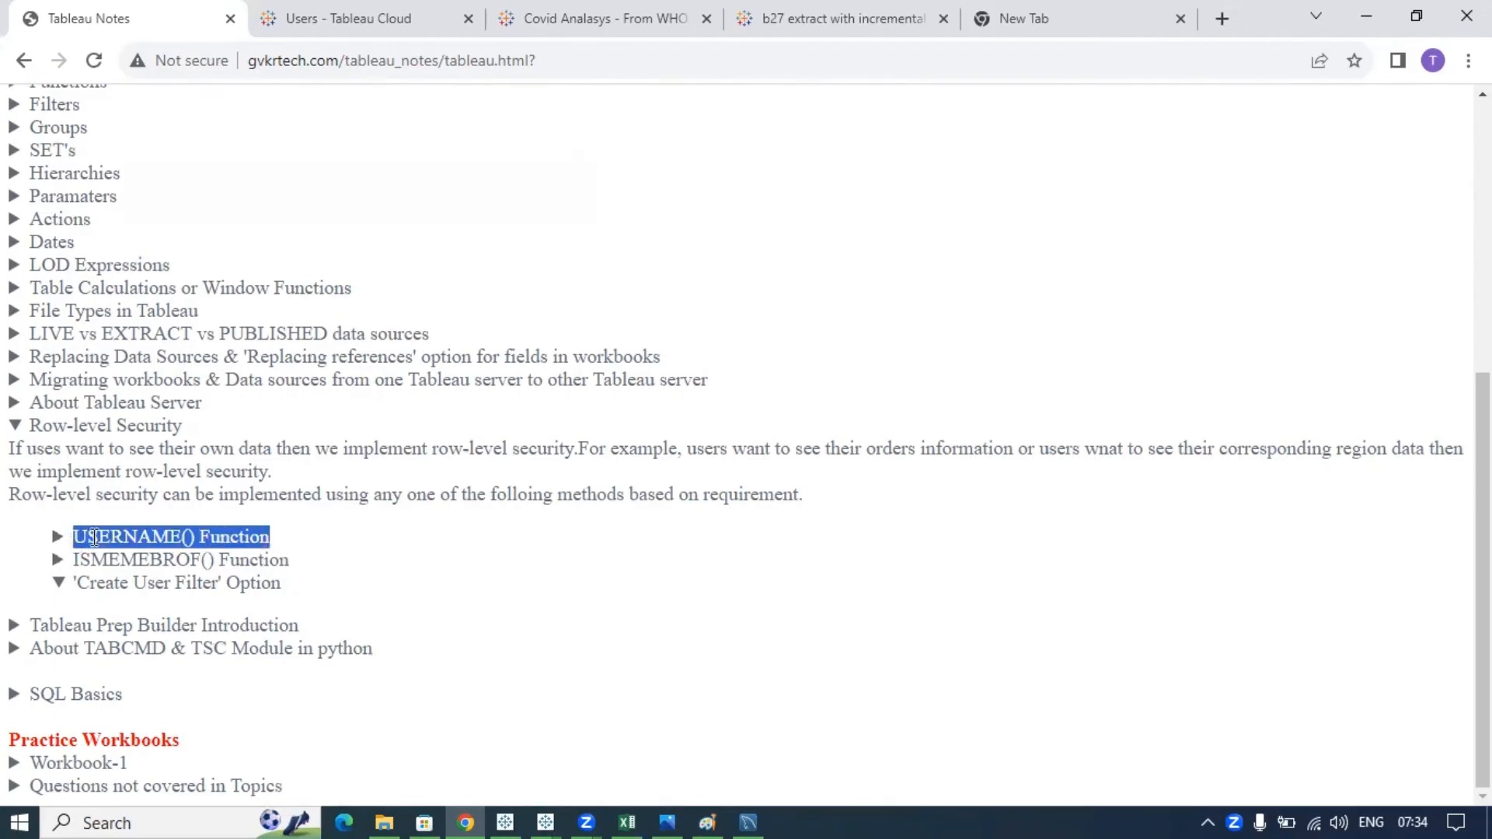
{"action": "left_click", "coordinate": [272, 548]}
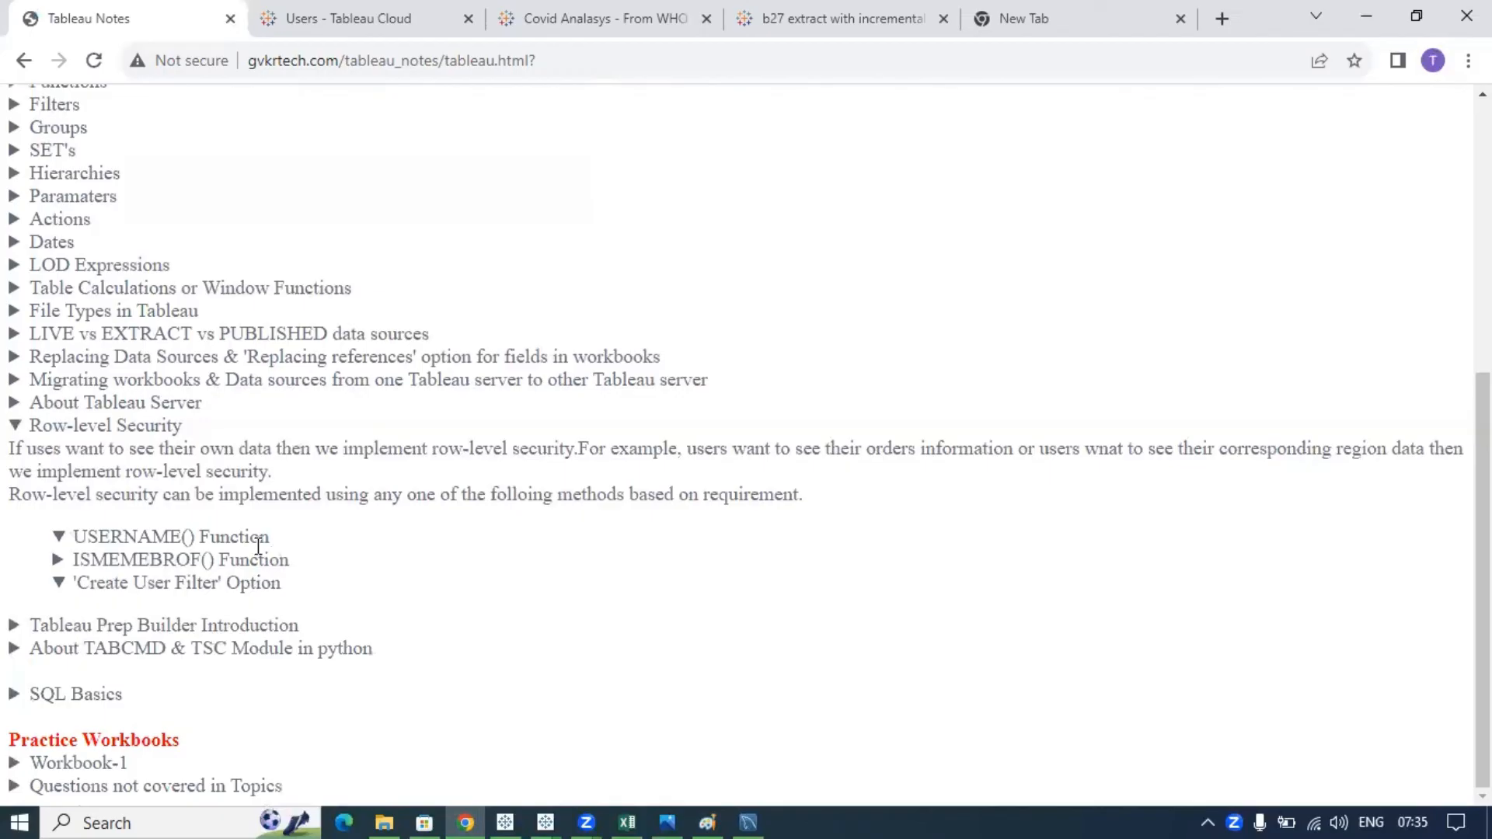
{"action": "left_click_drag", "start_coordinate": [231, 536], "coordinate": [68, 542]}
- Highlight the username / email_id entries in the security table, then collapse the Row-level Security notes
{"action": "left_click", "coordinate": [627, 822]}
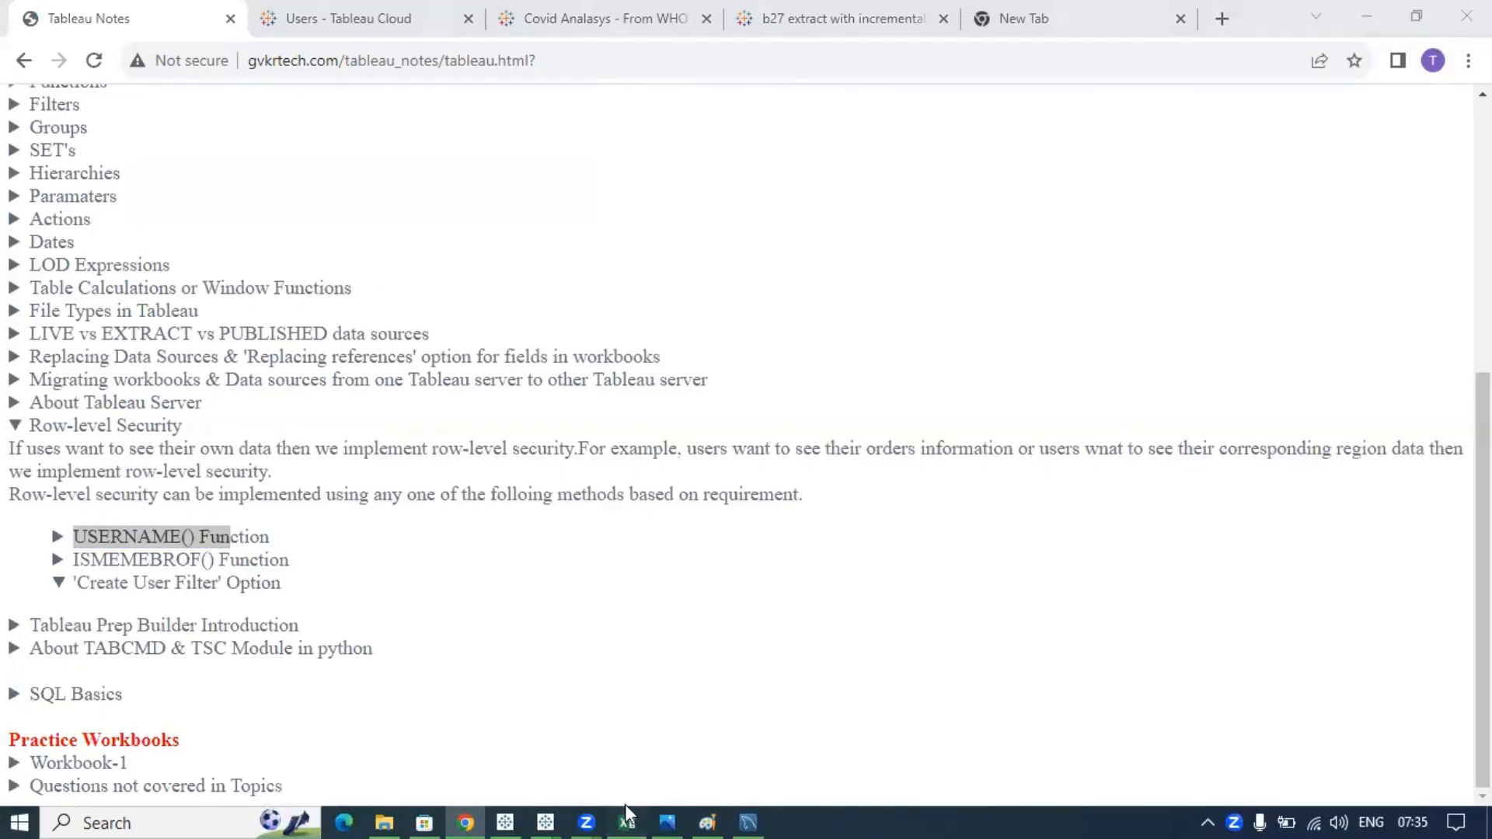
{"action": "left_click_drag", "start_coordinate": [363, 260], "coordinate": [416, 720]}
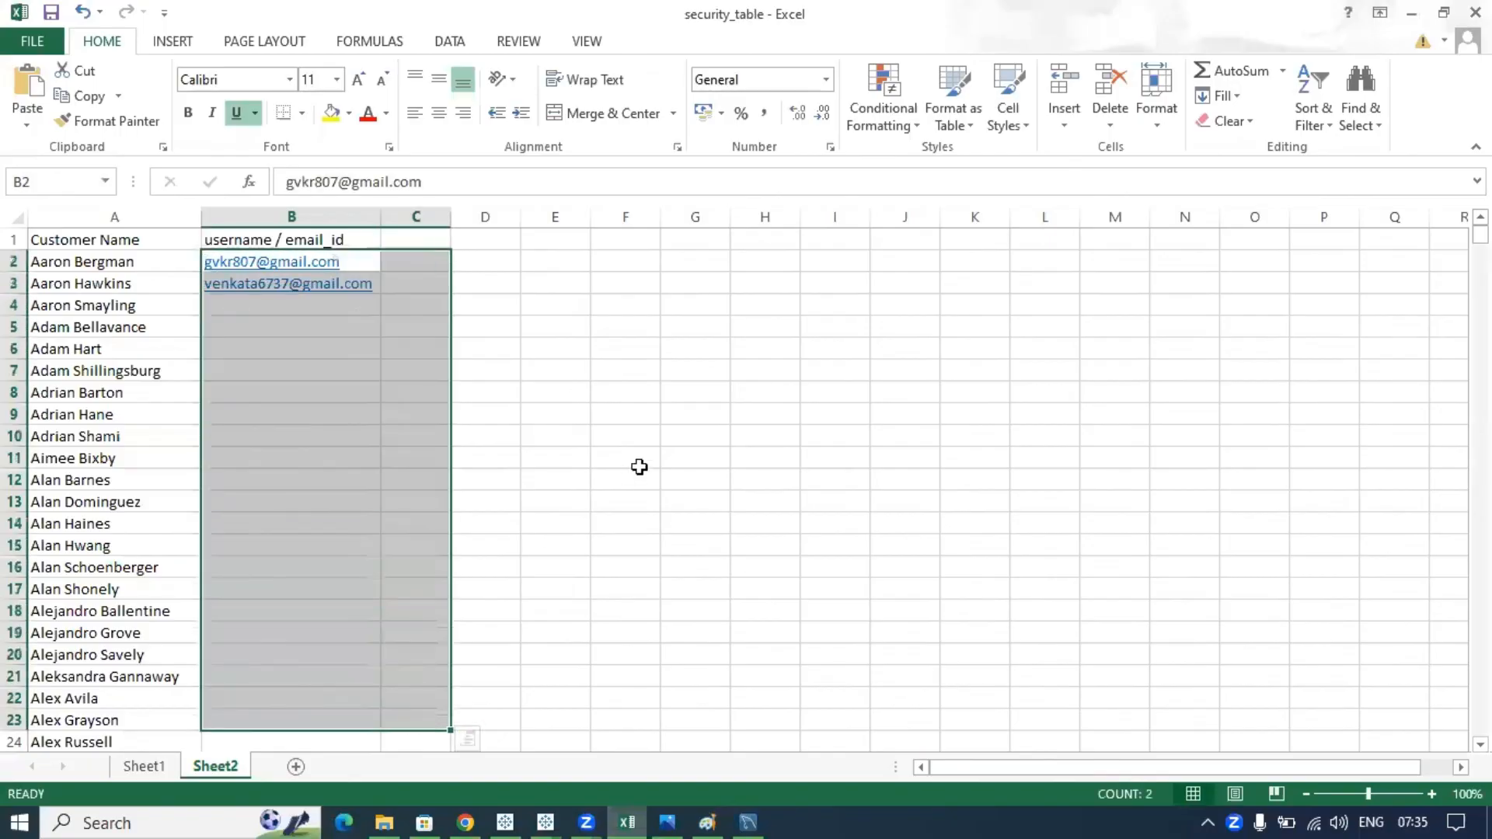
{"action": "left_click", "coordinate": [641, 465]}
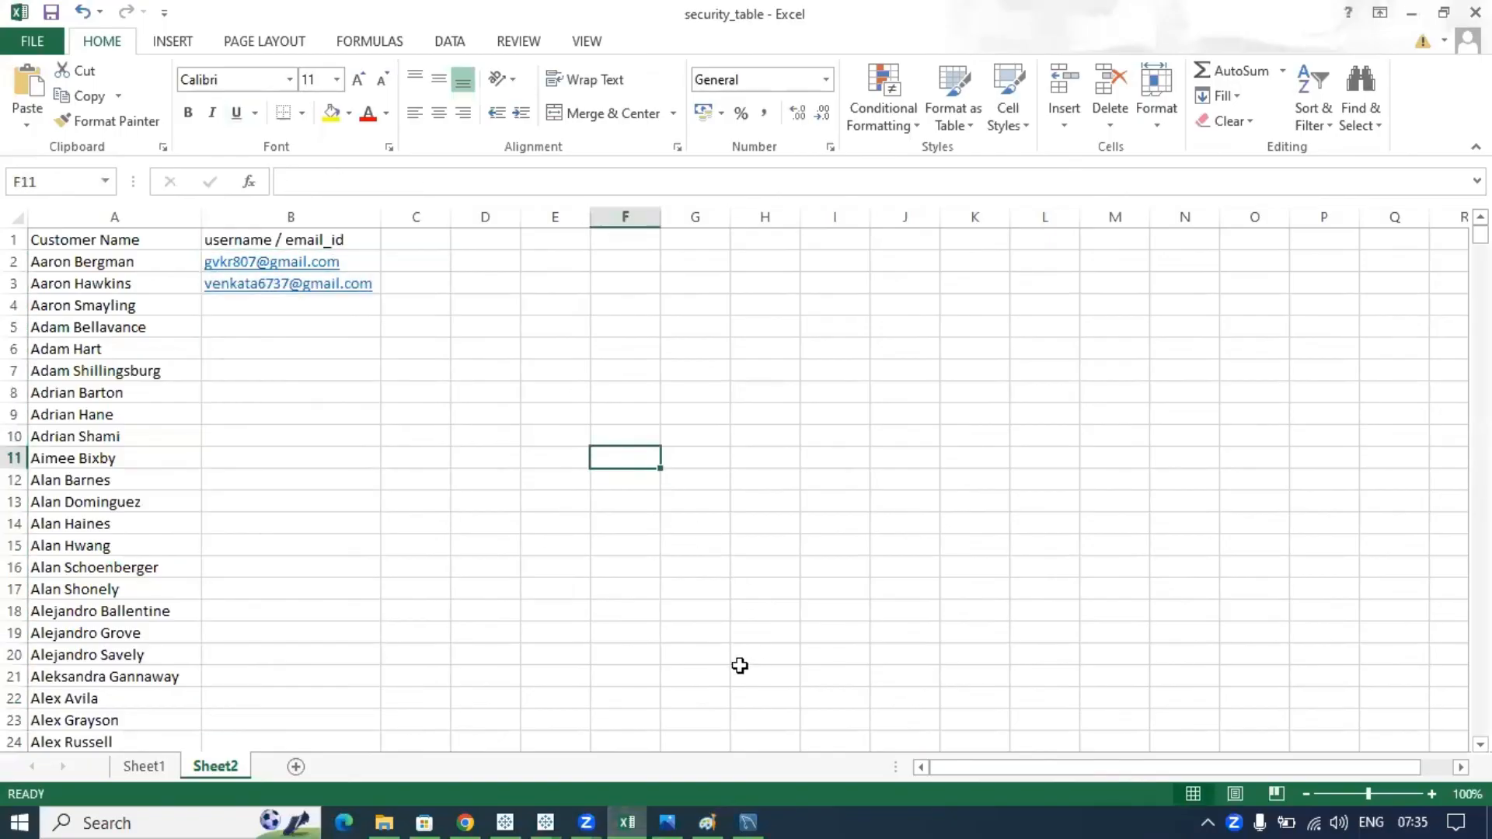
{"action": "key", "text": "alt+Tab"}
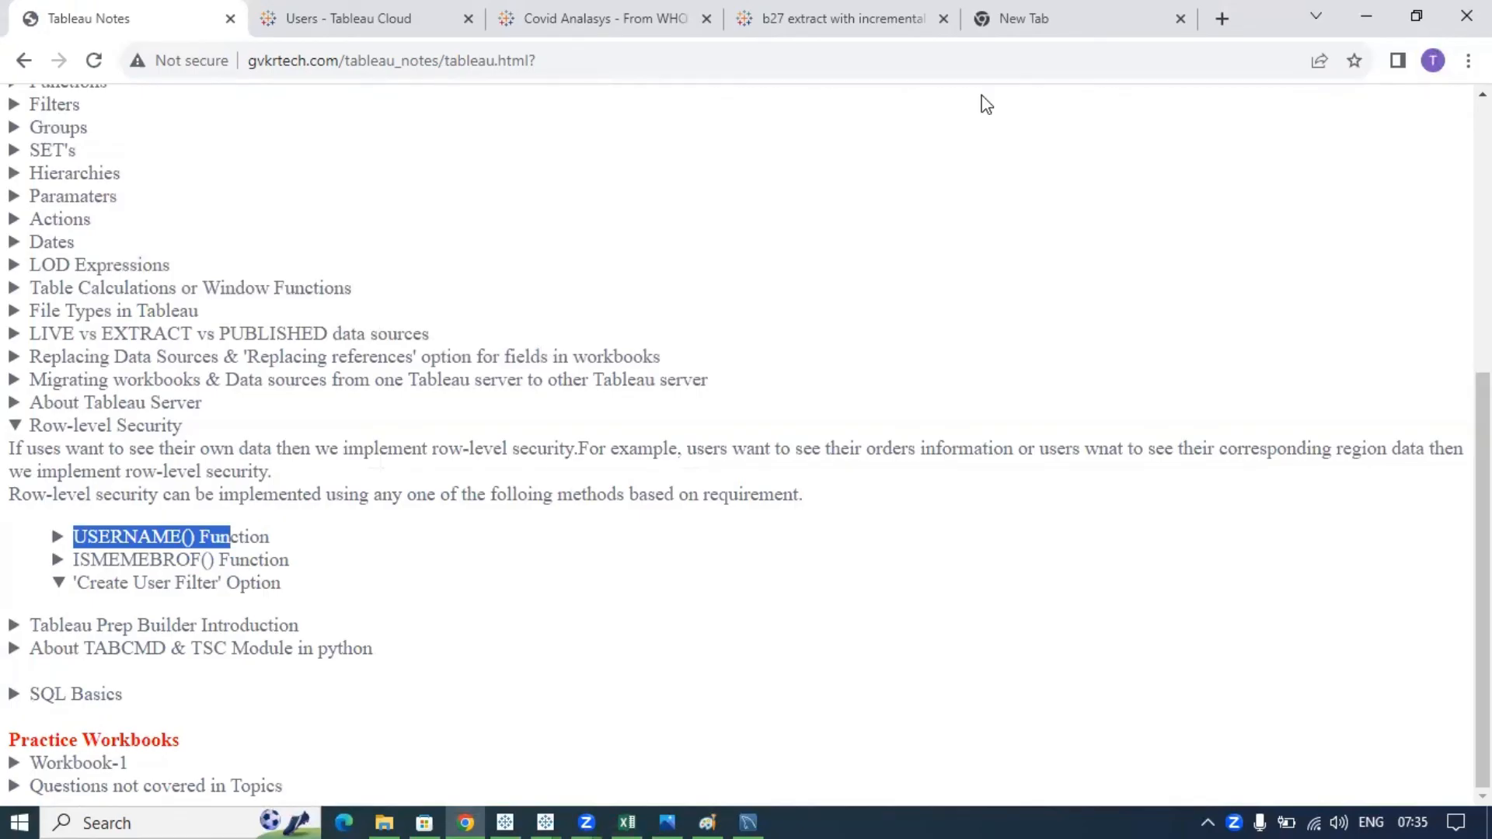
{"action": "left_click", "coordinate": [99, 425]}
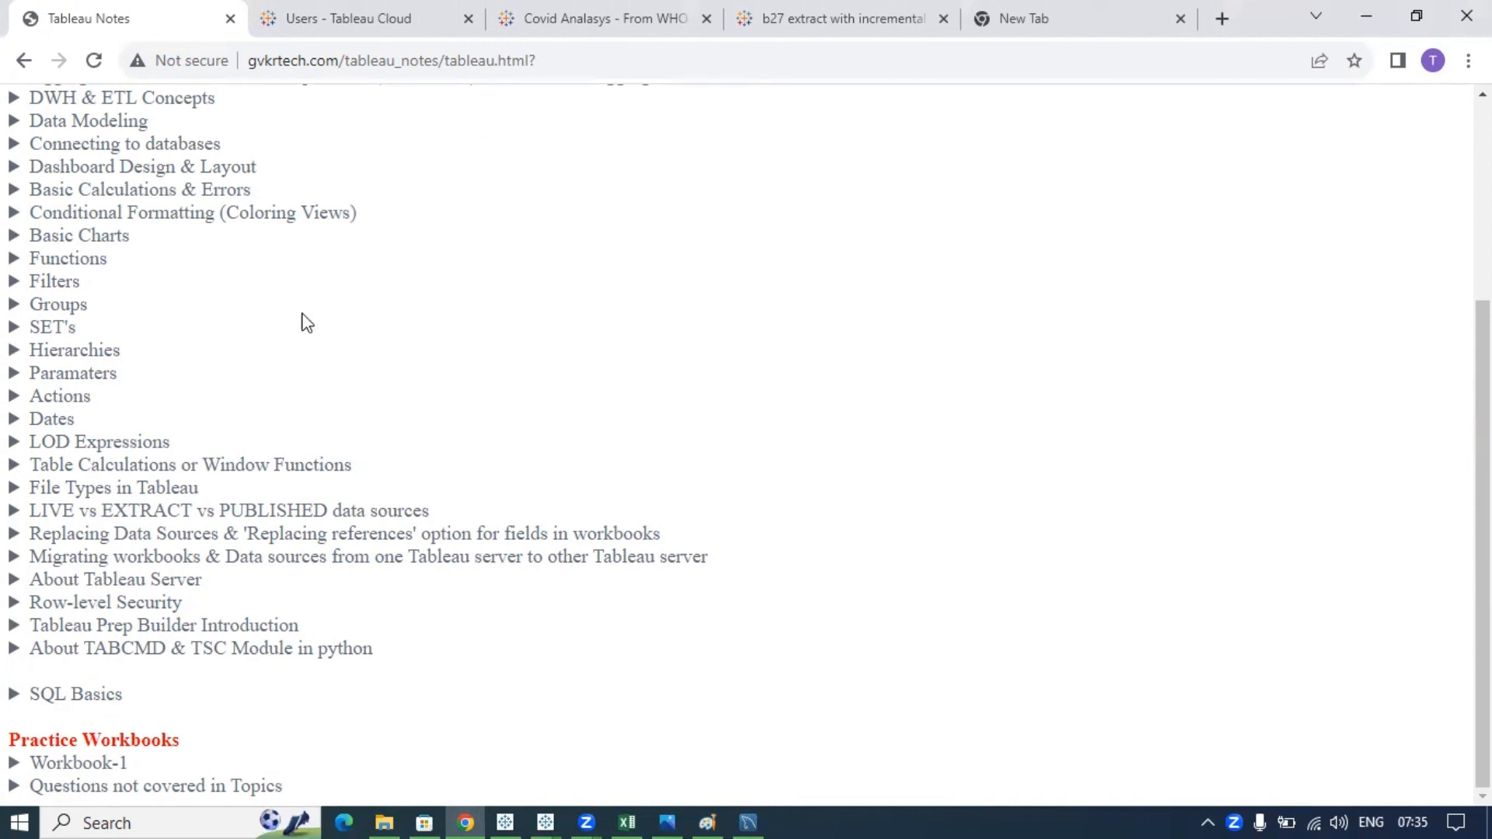
{"action": "left_click_drag", "start_coordinate": [31, 580], "coordinate": [203, 591]}
{"action": "left_click", "coordinate": [200, 581]}
- Expand About Tableau Server and its Job Roles list, opening the Tableau Developer entry
{"action": "left_click", "coordinate": [119, 581]}
{"action": "scroll", "coordinate": [352, 554], "scroll_direction": "down", "scroll_amount": 3}
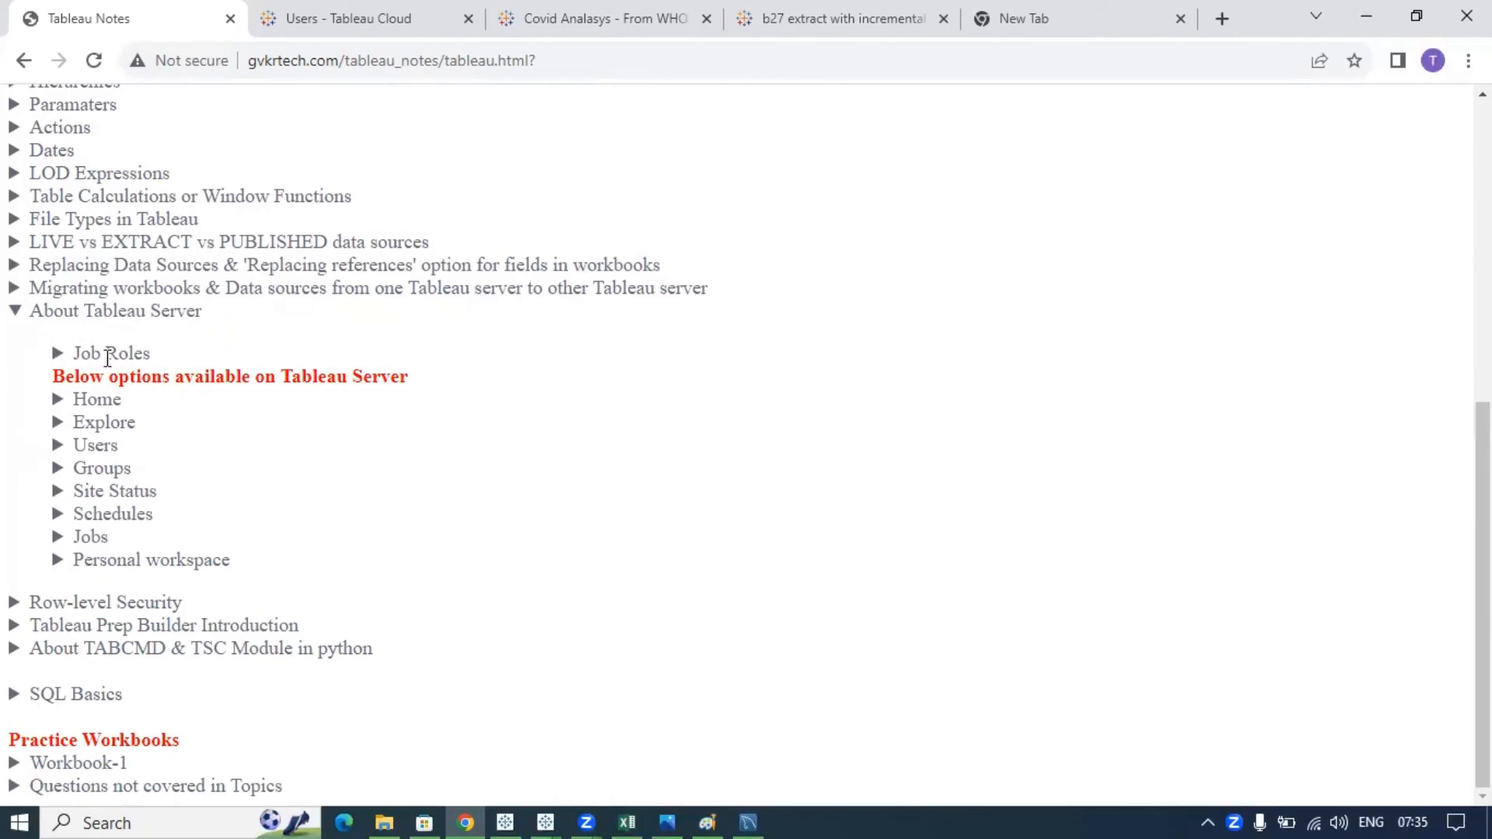
{"action": "left_click", "coordinate": [117, 353]}
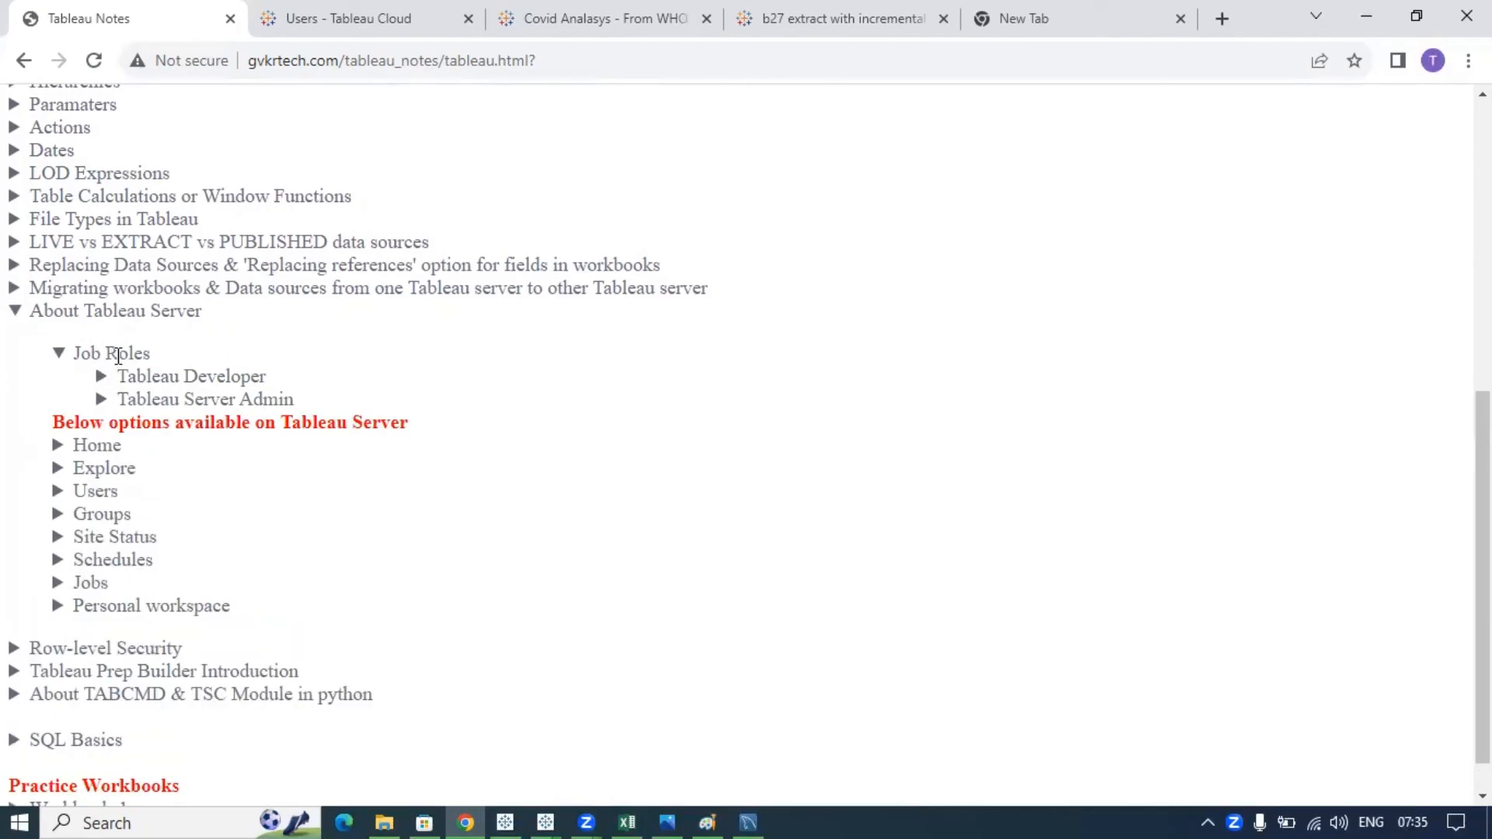
{"action": "left_click_drag", "start_coordinate": [264, 377], "coordinate": [116, 376]}
{"action": "left_click", "coordinate": [227, 378]}
- Repeatedly open and close the Tableau Server Admin entry while discussing its role
{"action": "left_click_drag", "start_coordinate": [298, 401], "coordinate": [124, 404]}
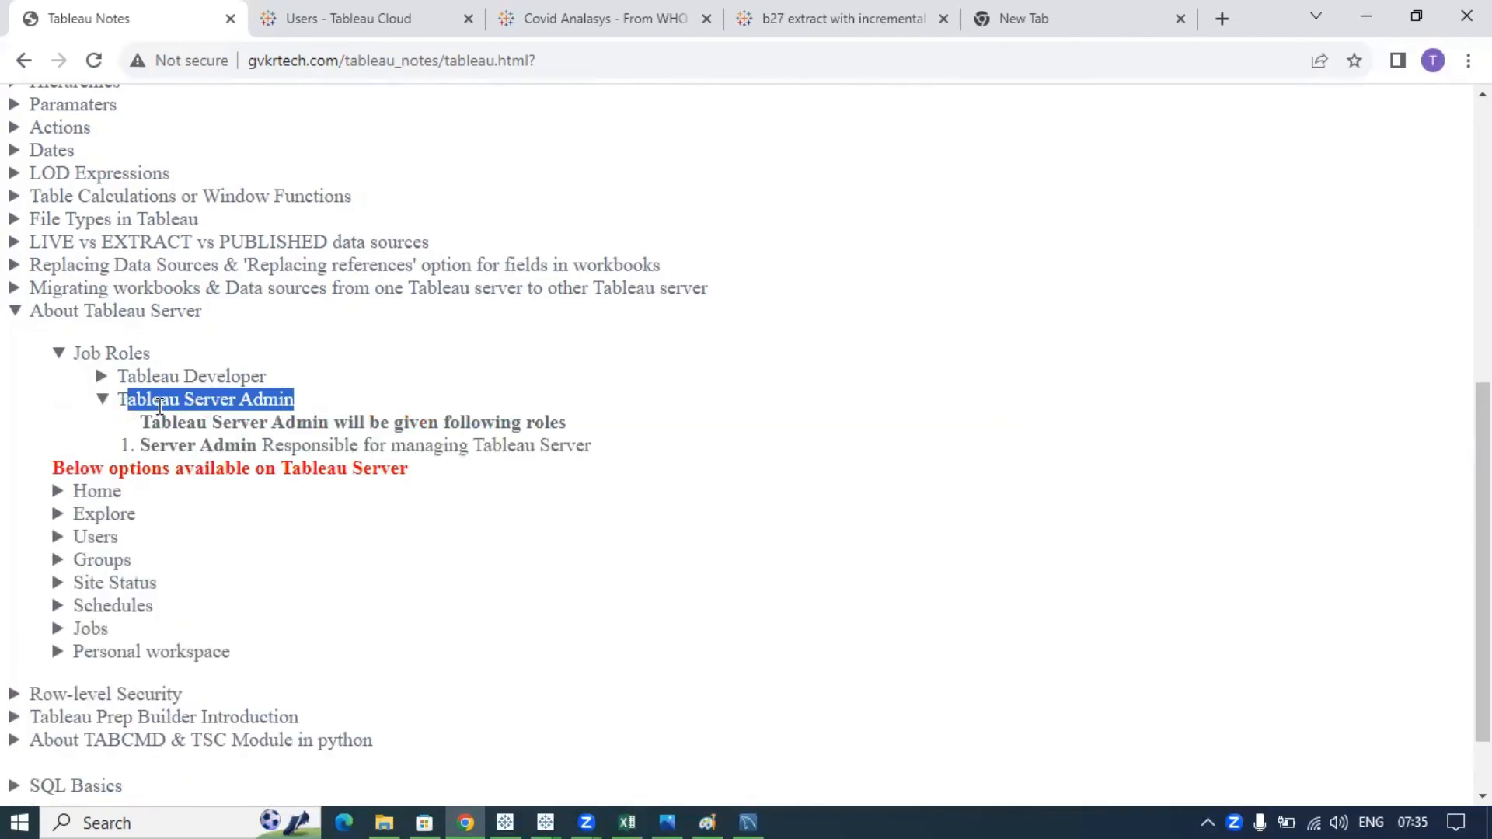
{"action": "left_click", "coordinate": [160, 401]}
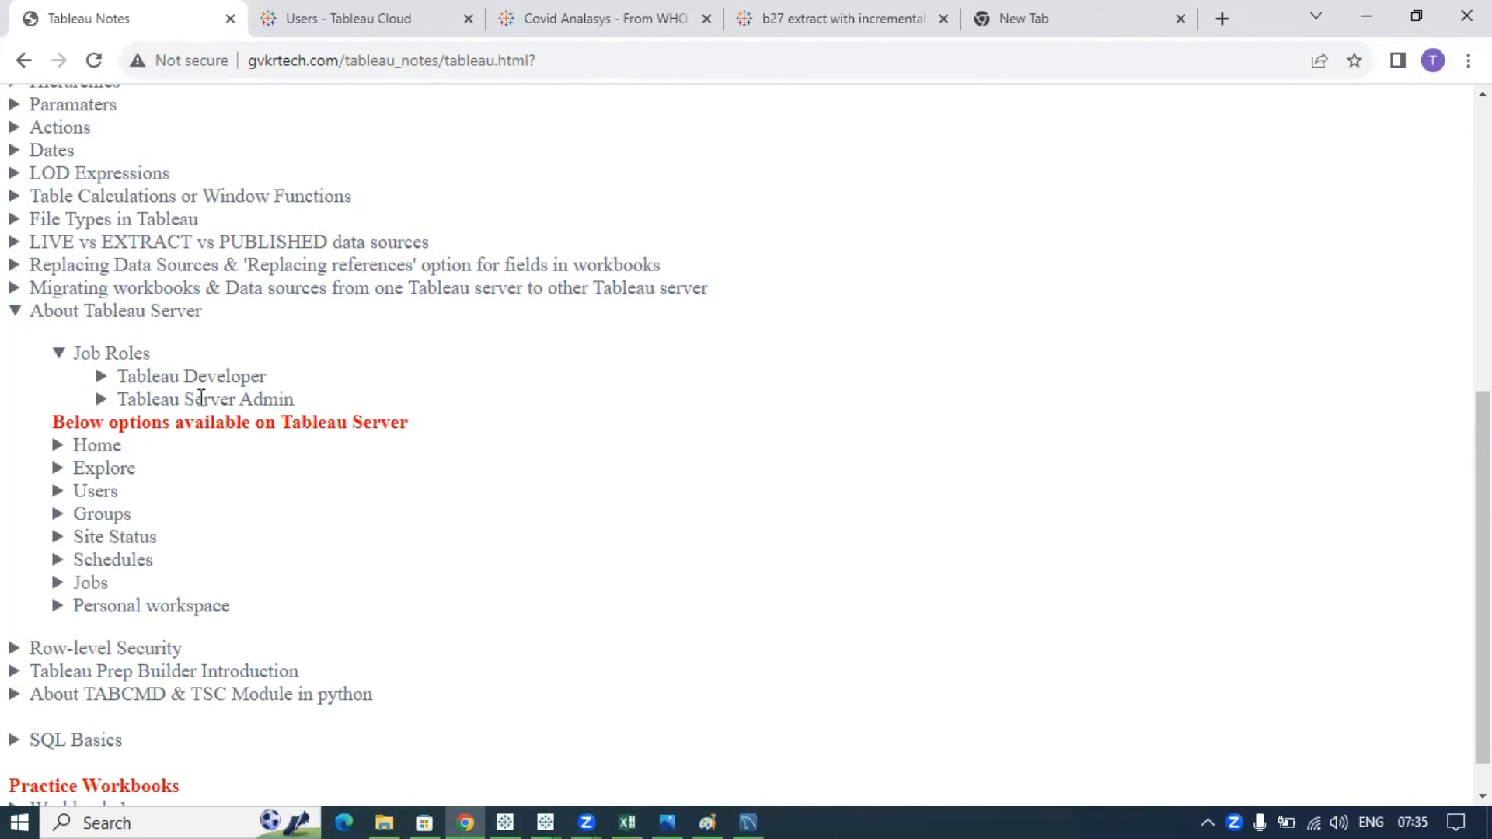
{"action": "left_click_drag", "start_coordinate": [160, 364], "coordinate": [95, 354]}
{"action": "left_click", "coordinate": [136, 356]}
{"action": "left_click_drag", "start_coordinate": [186, 401], "coordinate": [292, 400]}
{"action": "left_click", "coordinate": [291, 400]}
{"action": "left_click_drag", "start_coordinate": [294, 403], "coordinate": [199, 402]}
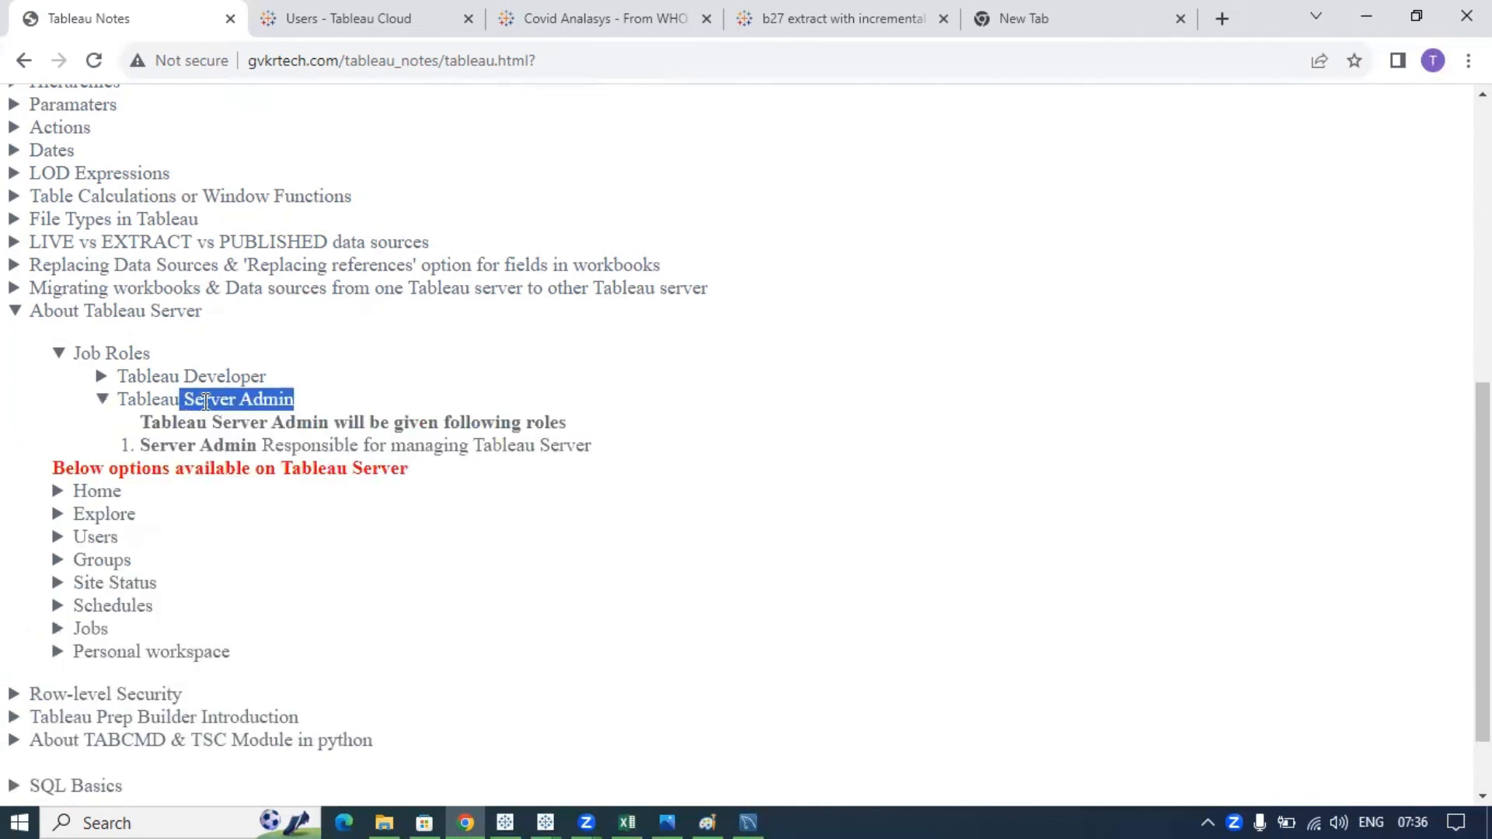
{"action": "left_click", "coordinate": [205, 402]}
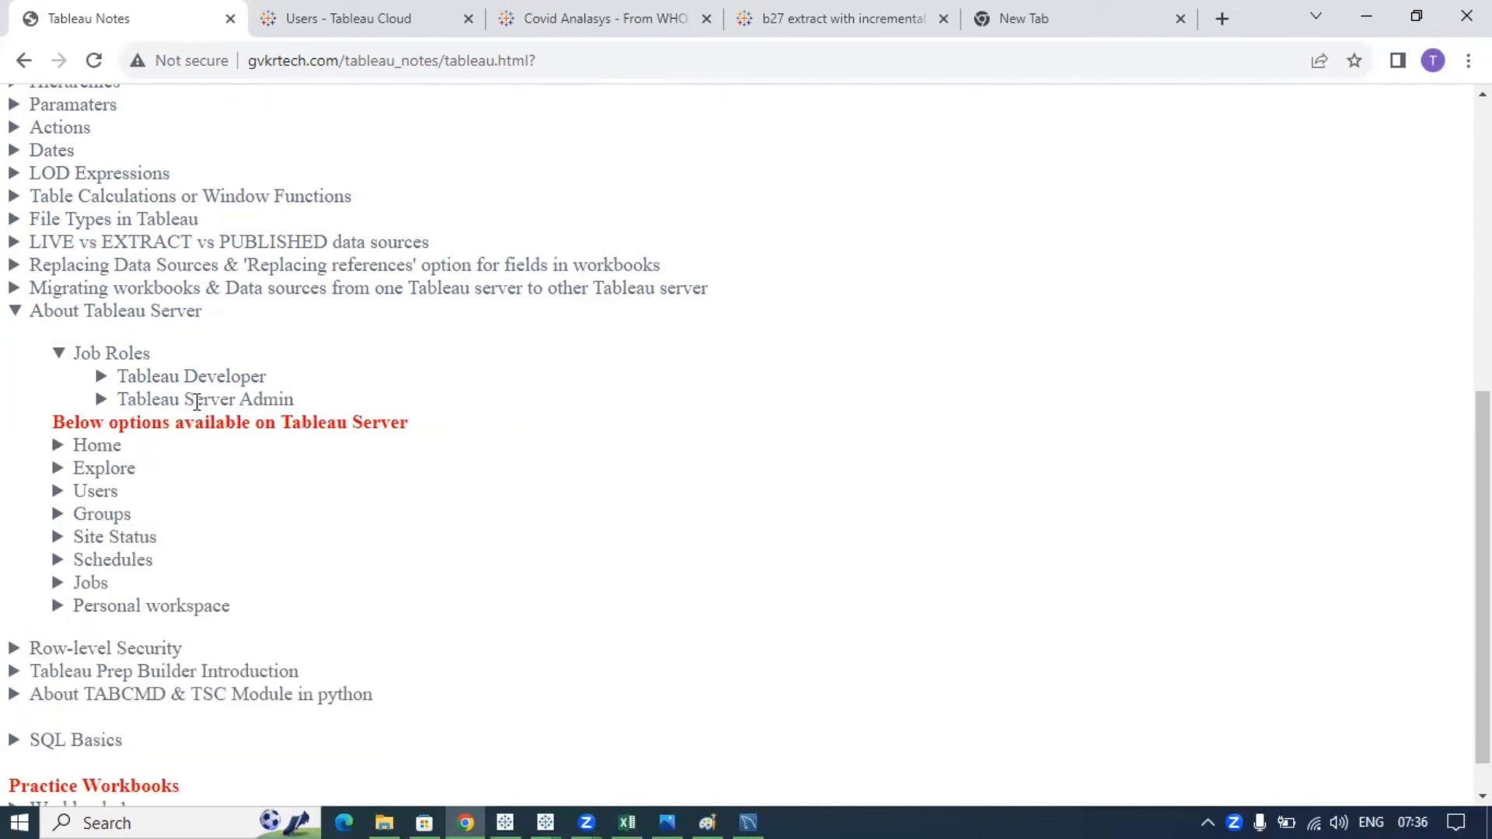
{"action": "left_click_drag", "start_coordinate": [296, 401], "coordinate": [128, 401]}
{"action": "left_click", "coordinate": [164, 401]}
{"action": "left_click_drag", "start_coordinate": [299, 403], "coordinate": [121, 403]}
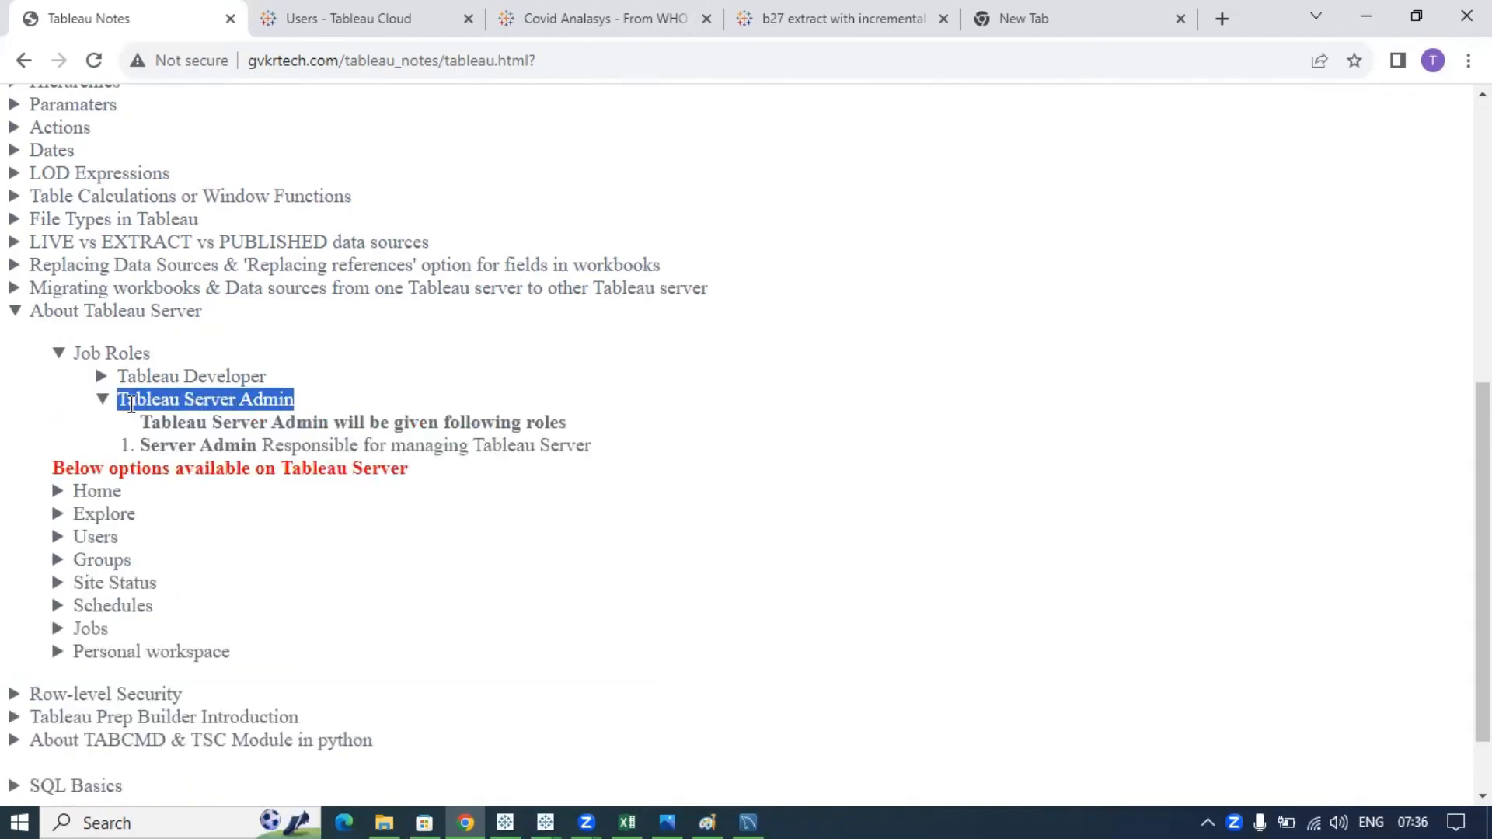
{"action": "left_click", "coordinate": [277, 410]}
{"action": "left_click_drag", "start_coordinate": [295, 403], "coordinate": [110, 402]}
{"action": "left_click", "coordinate": [179, 400]}
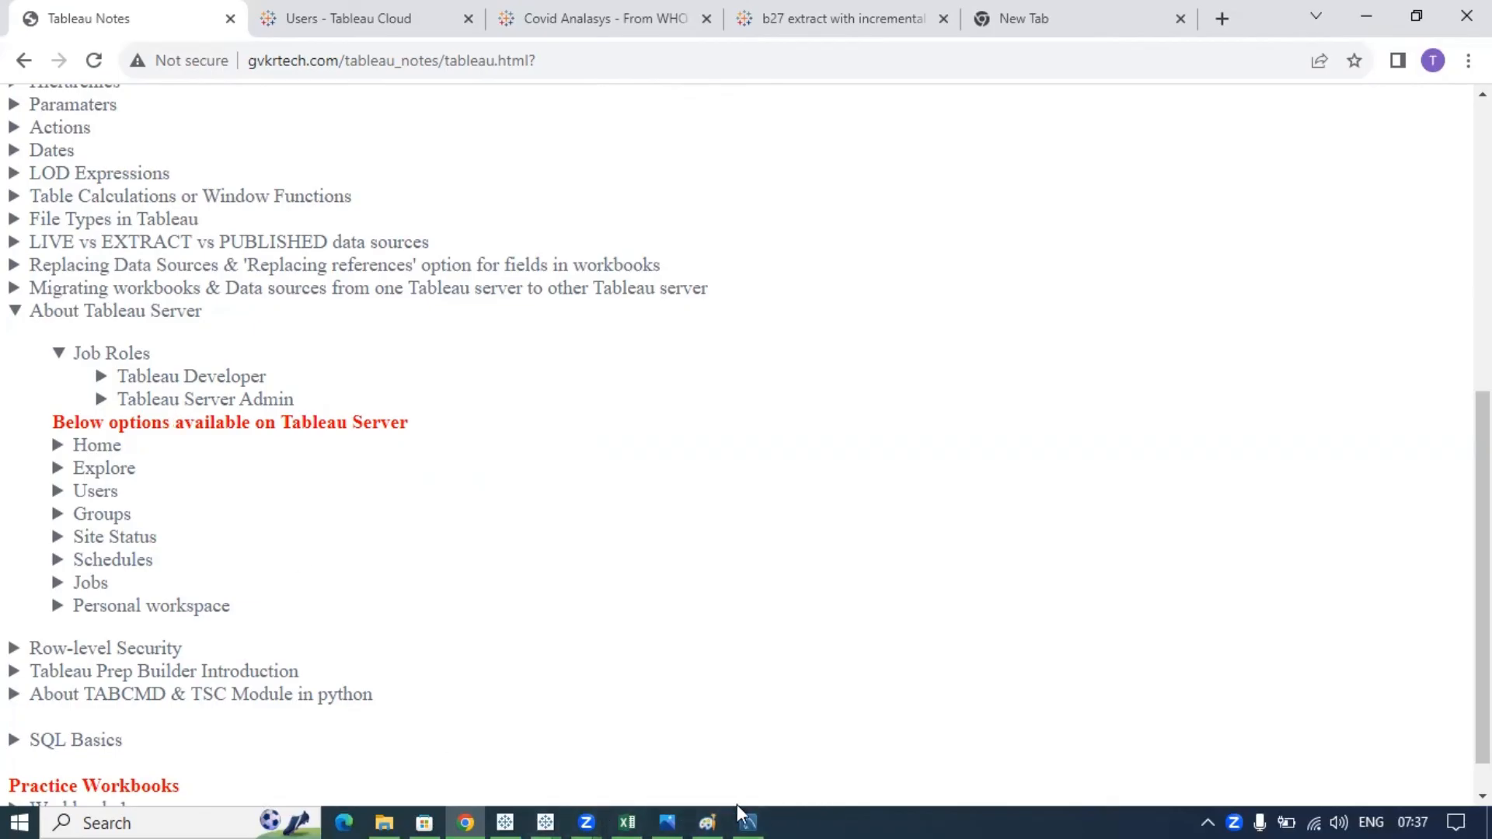
{"action": "left_click", "coordinate": [703, 819]}
- Add the note 'AD authentication - Active directory' and widen its text box to fit one line
{"action": "left_click", "coordinate": [882, 467]}
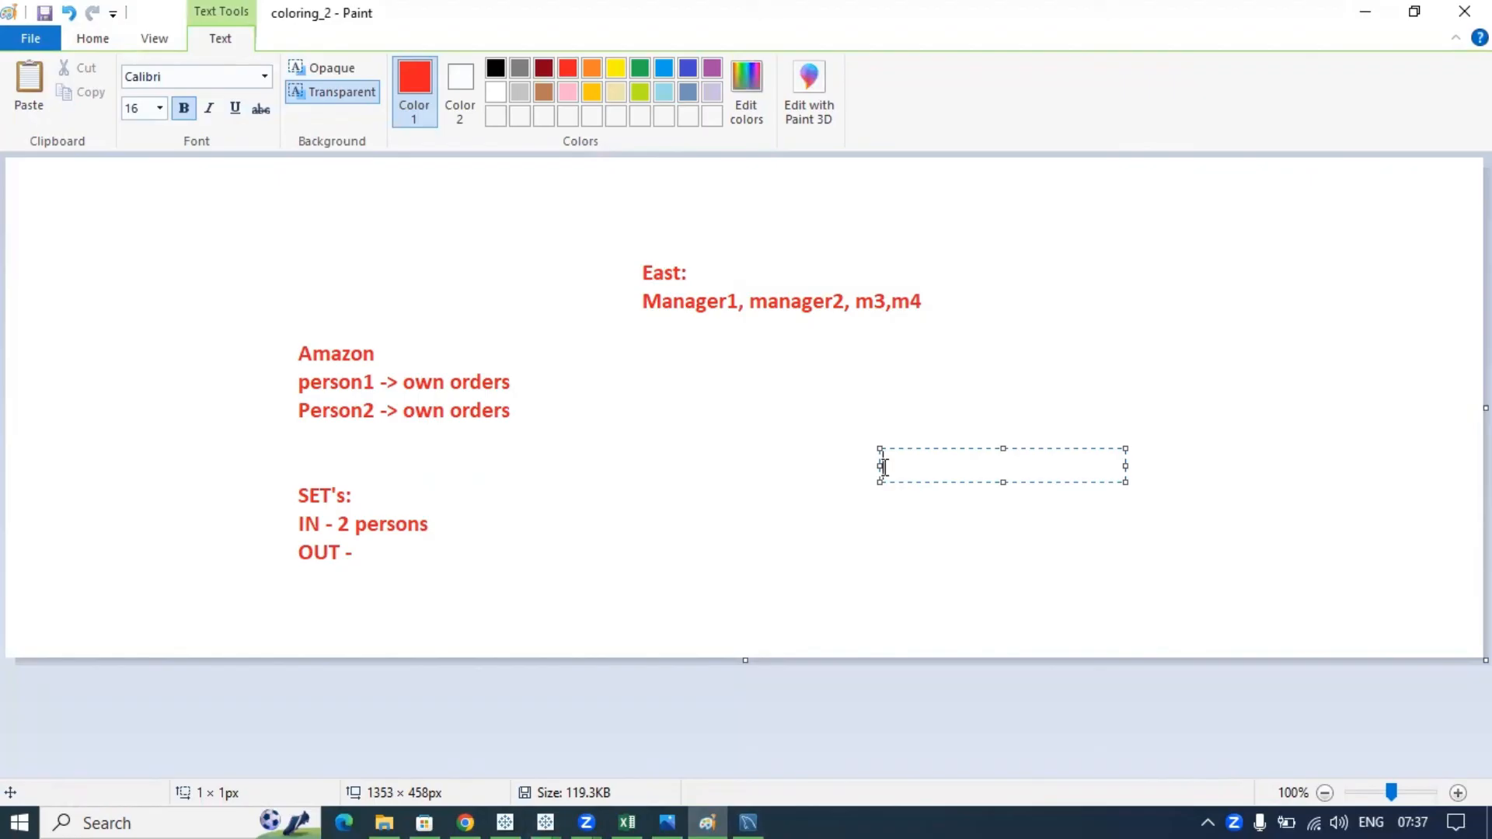
{"action": "type", "text": "AD authe"}
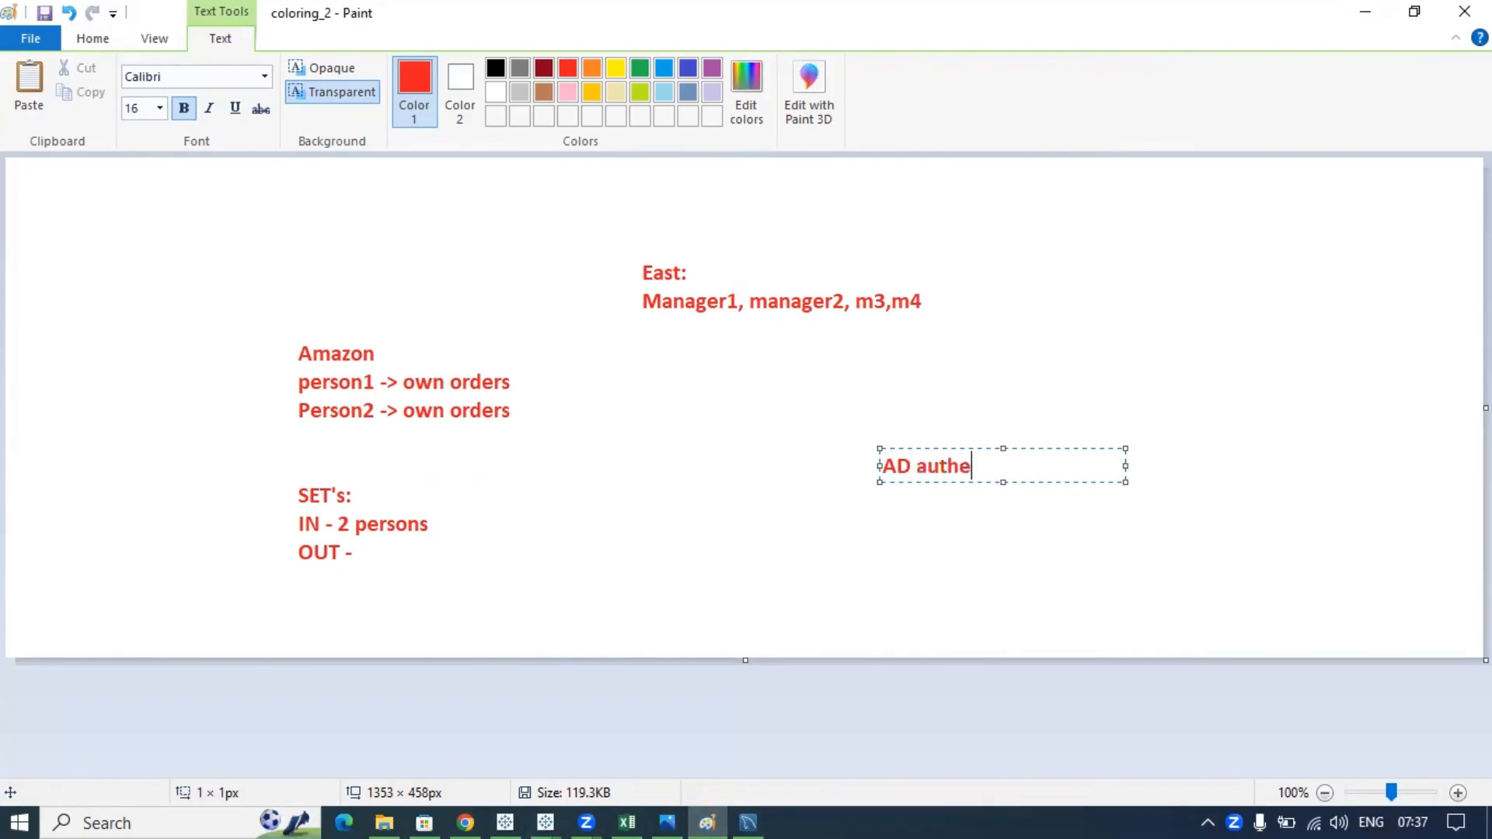
{"action": "type", "text": "ntication - "}
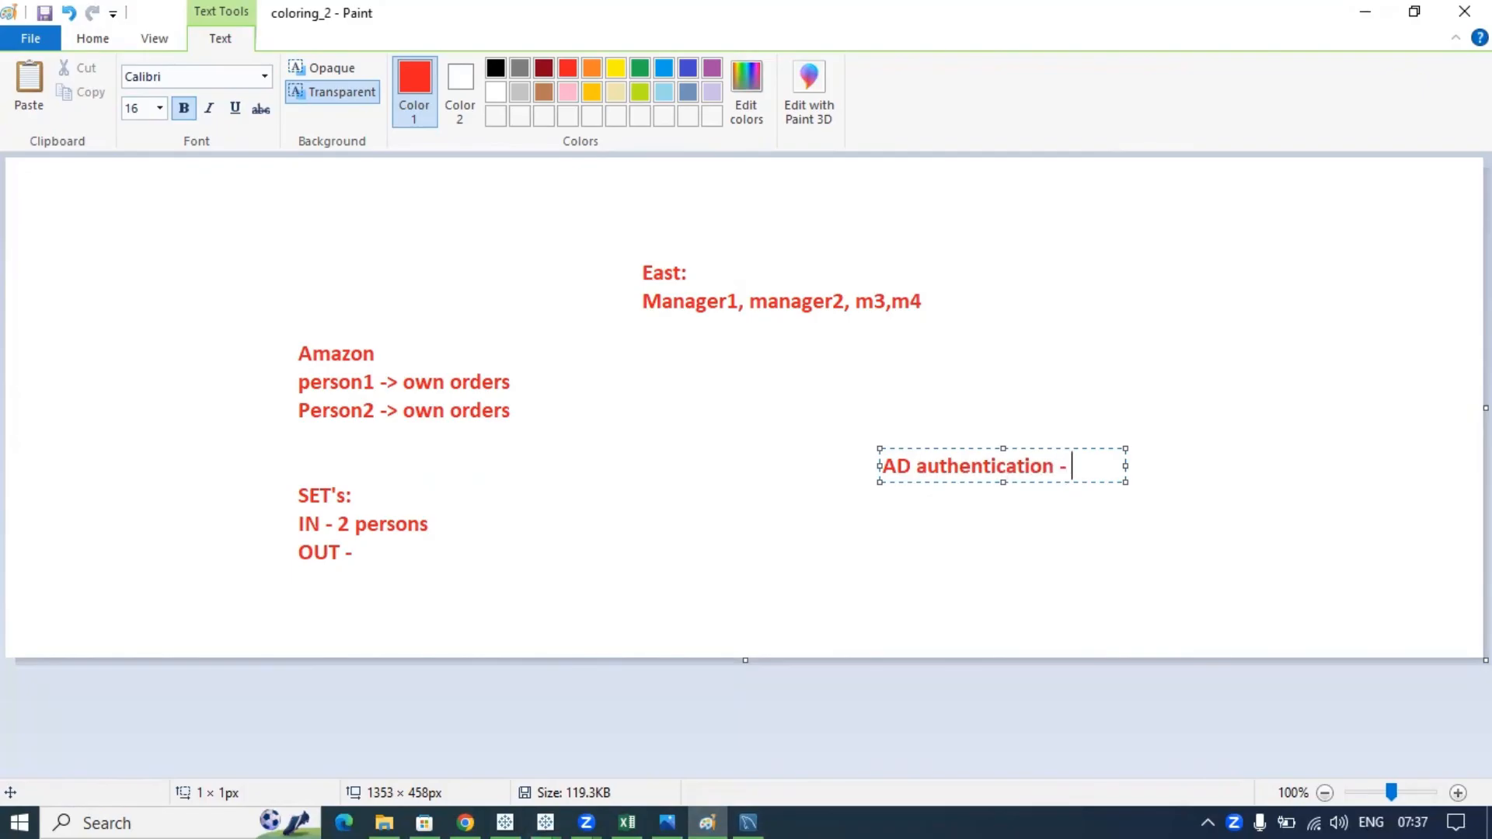
{"action": "type", "text": "Active direc"}
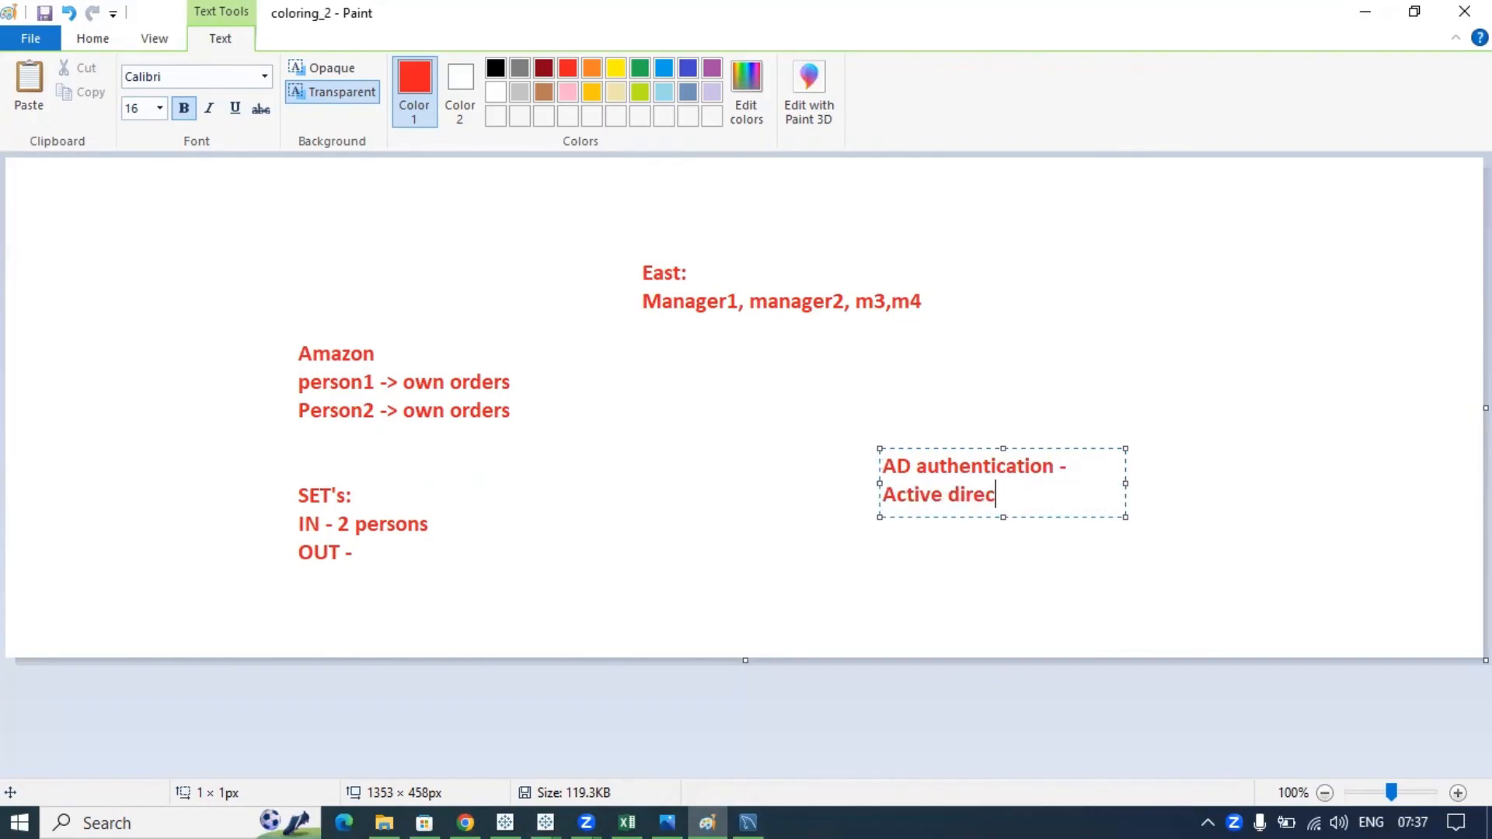
{"action": "type", "text": "tory"}
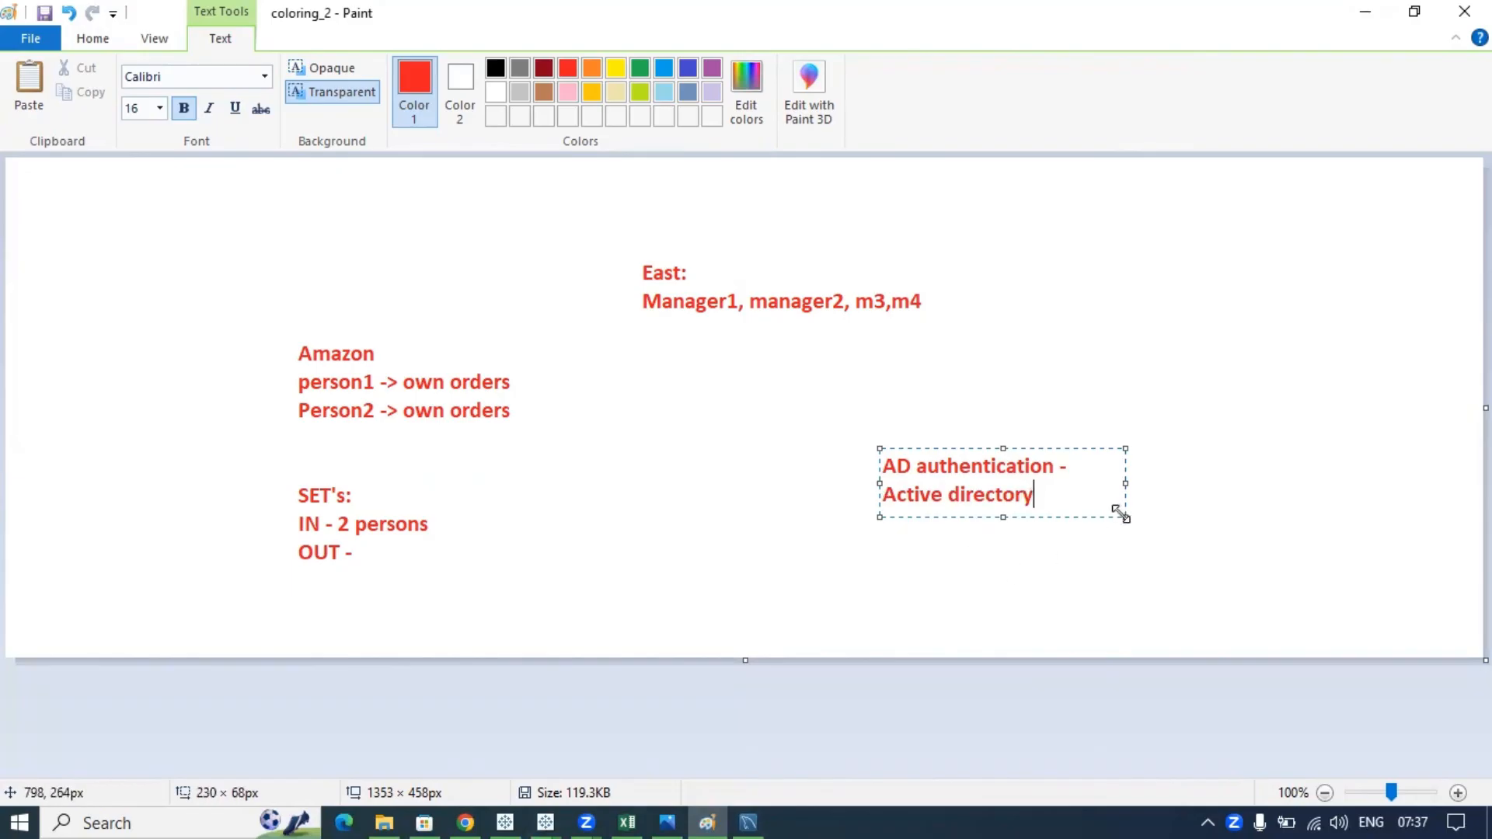
{"action": "left_click_drag", "start_coordinate": [1119, 513], "coordinate": [1311, 501]}
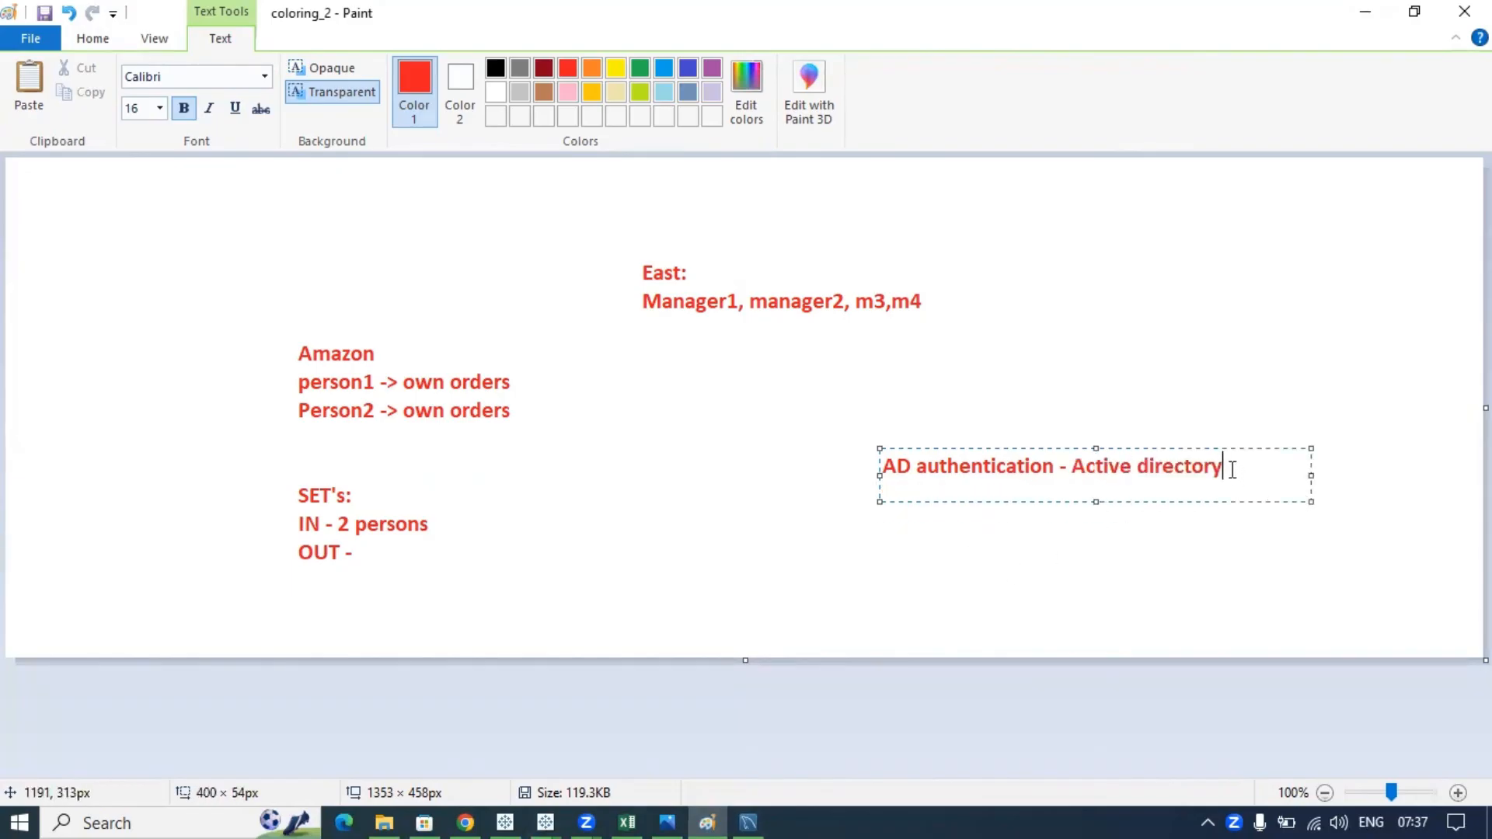
{"action": "left_click_drag", "start_coordinate": [1232, 469], "coordinate": [882, 469]}
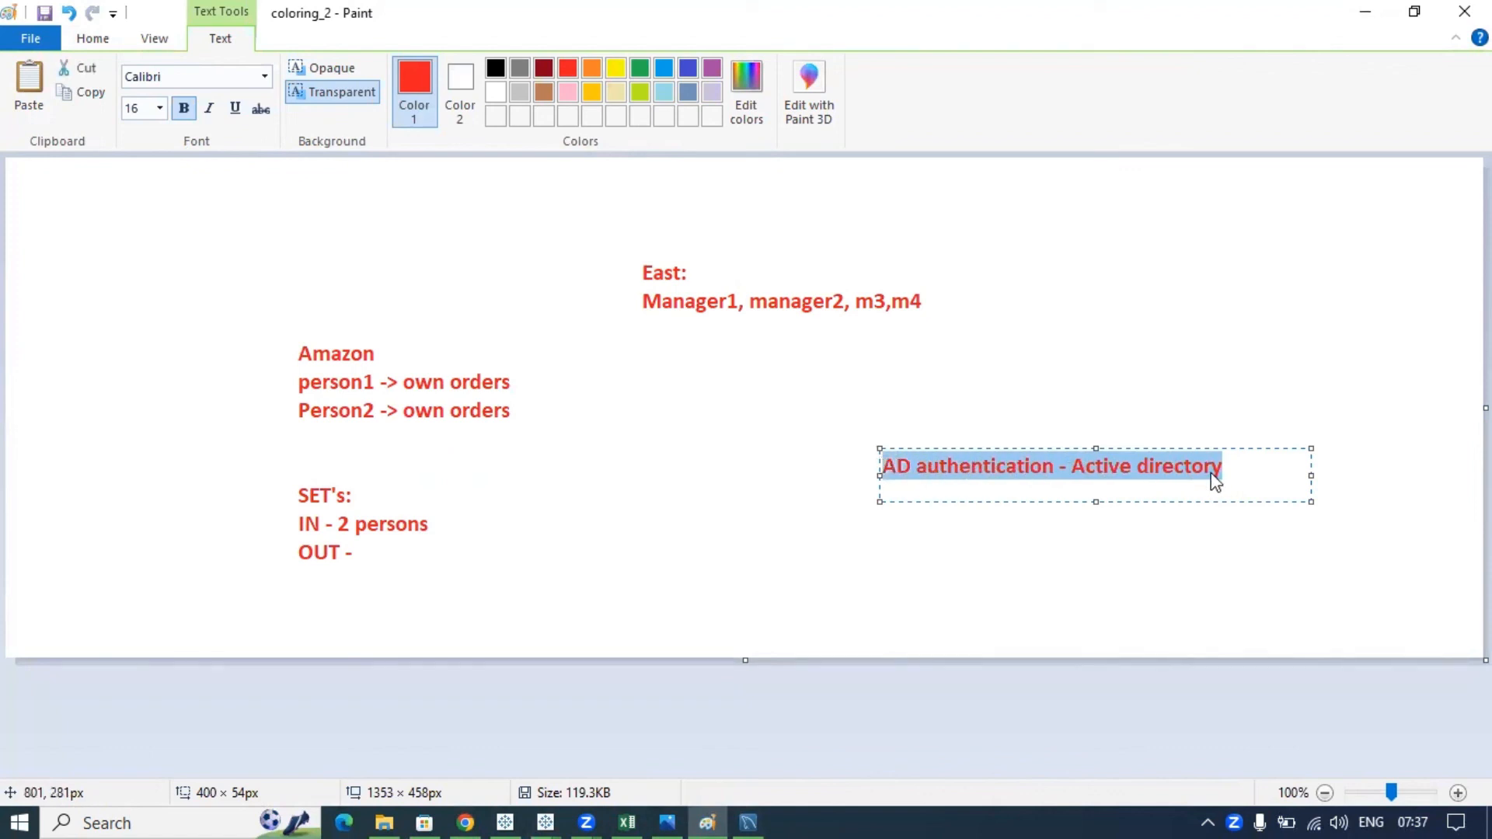
{"action": "left_click", "coordinate": [1234, 469]}
{"action": "left_click_drag", "start_coordinate": [1045, 470], "coordinate": [881, 468]}
{"action": "left_click", "coordinate": [1237, 472]}
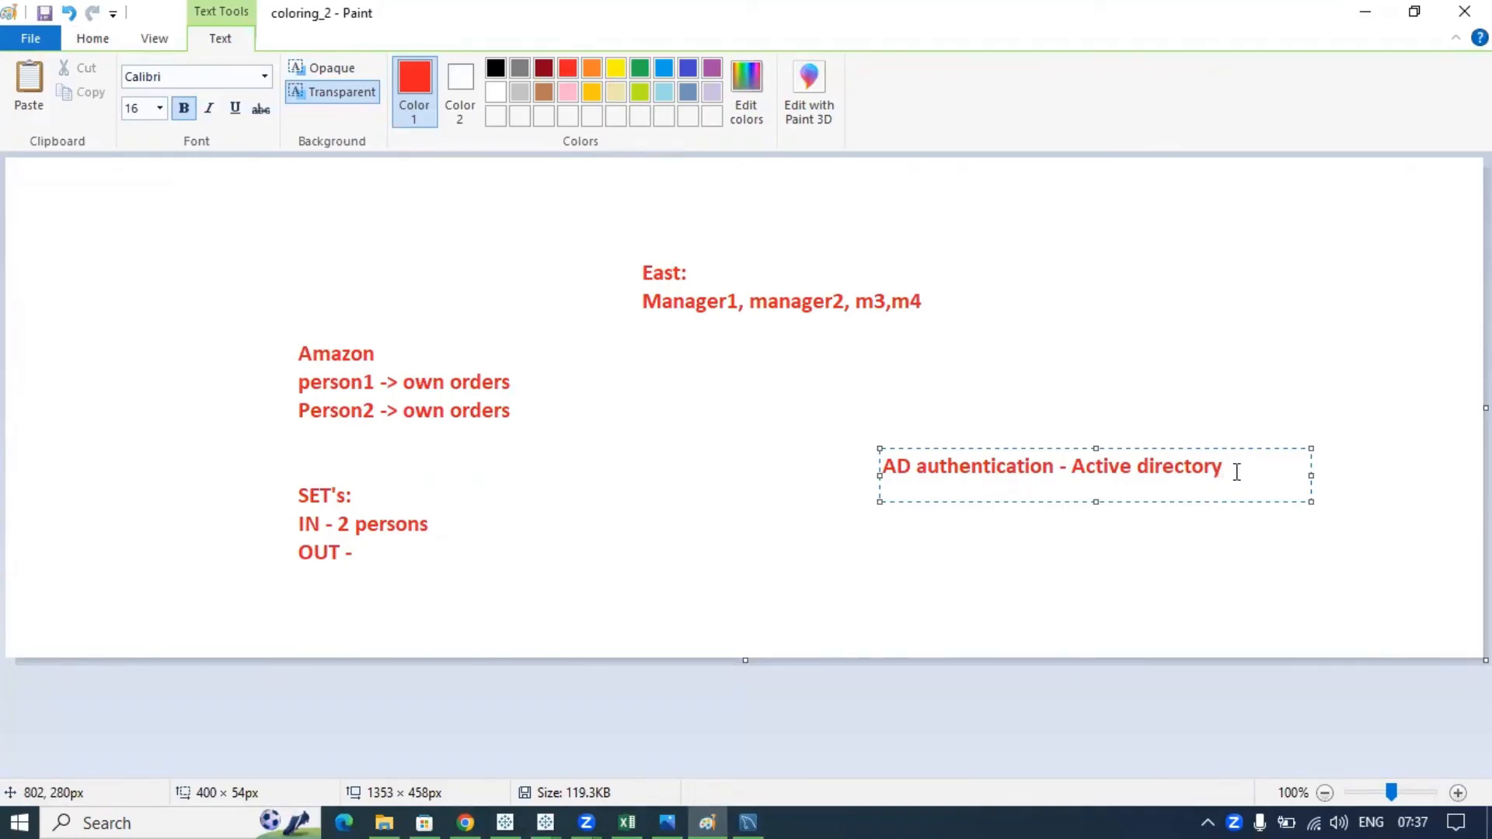
{"action": "left_click_drag", "start_coordinate": [1236, 472], "coordinate": [1077, 471]}
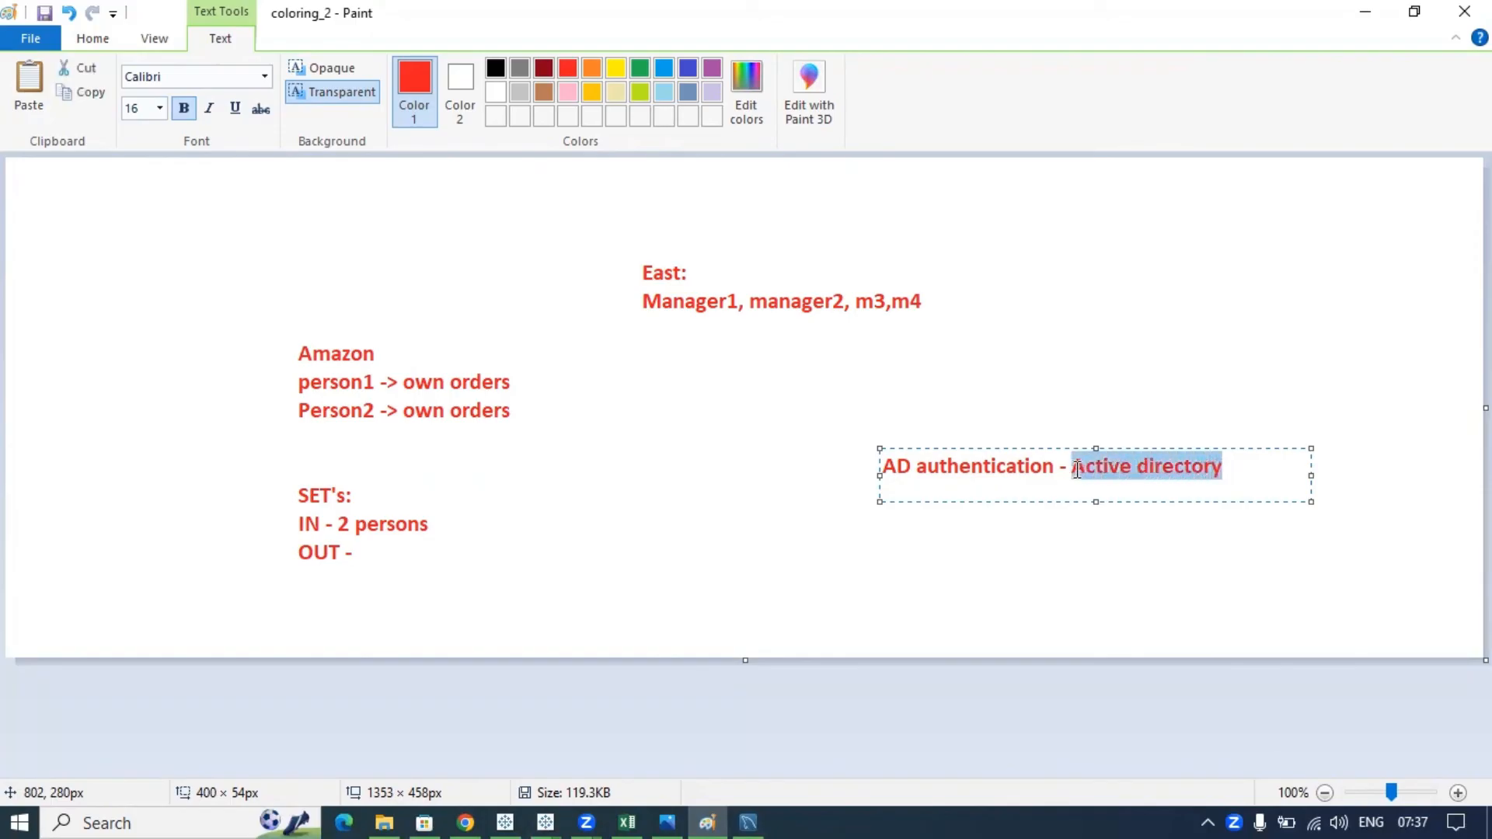
{"action": "left_click", "coordinate": [1232, 472]}
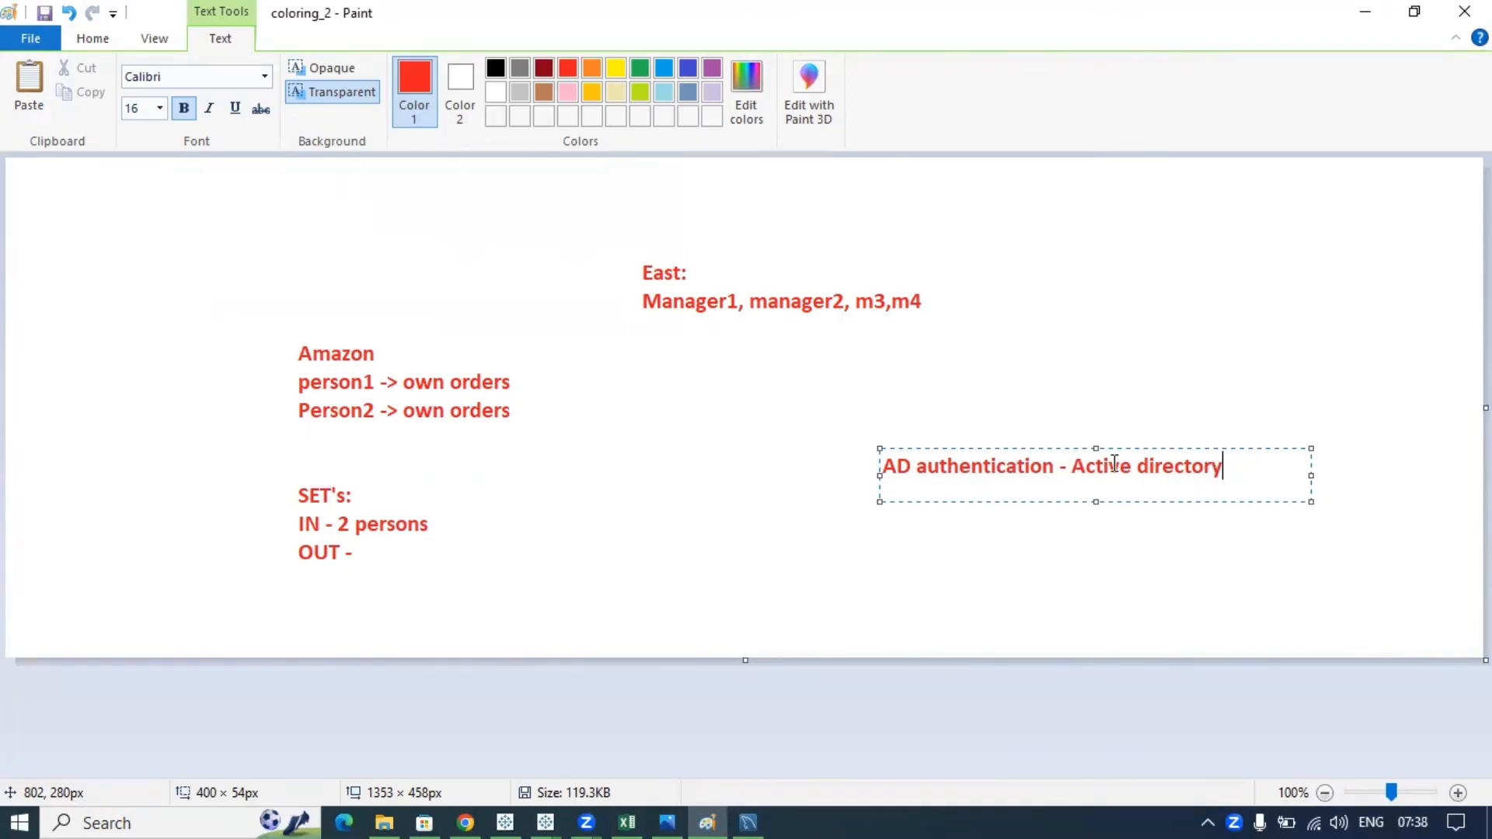
- Append '- p1' to the end of the AD authentication note
{"action": "mouse_move", "coordinate": [1072, 464]}
{"action": "left_mouse_down"}
{"action": "mouse_move", "coordinate": [1239, 462]}
{"action": "mouse_move", "coordinate": [1259, 476]}
{"action": "left_mouse_up"}
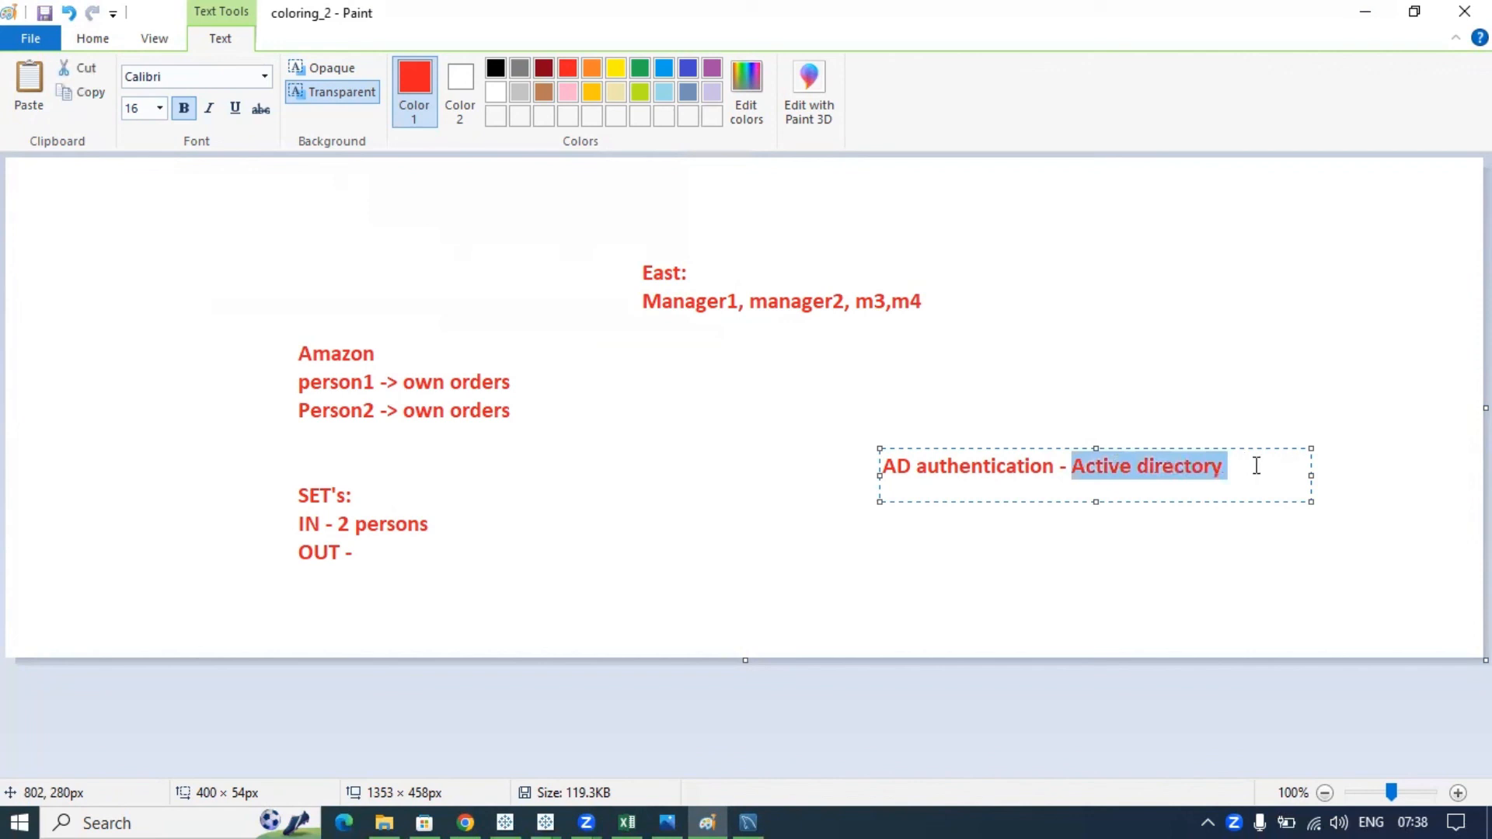
{"action": "key", "text": "Right"}
{"action": "type", "text": "- p1"}
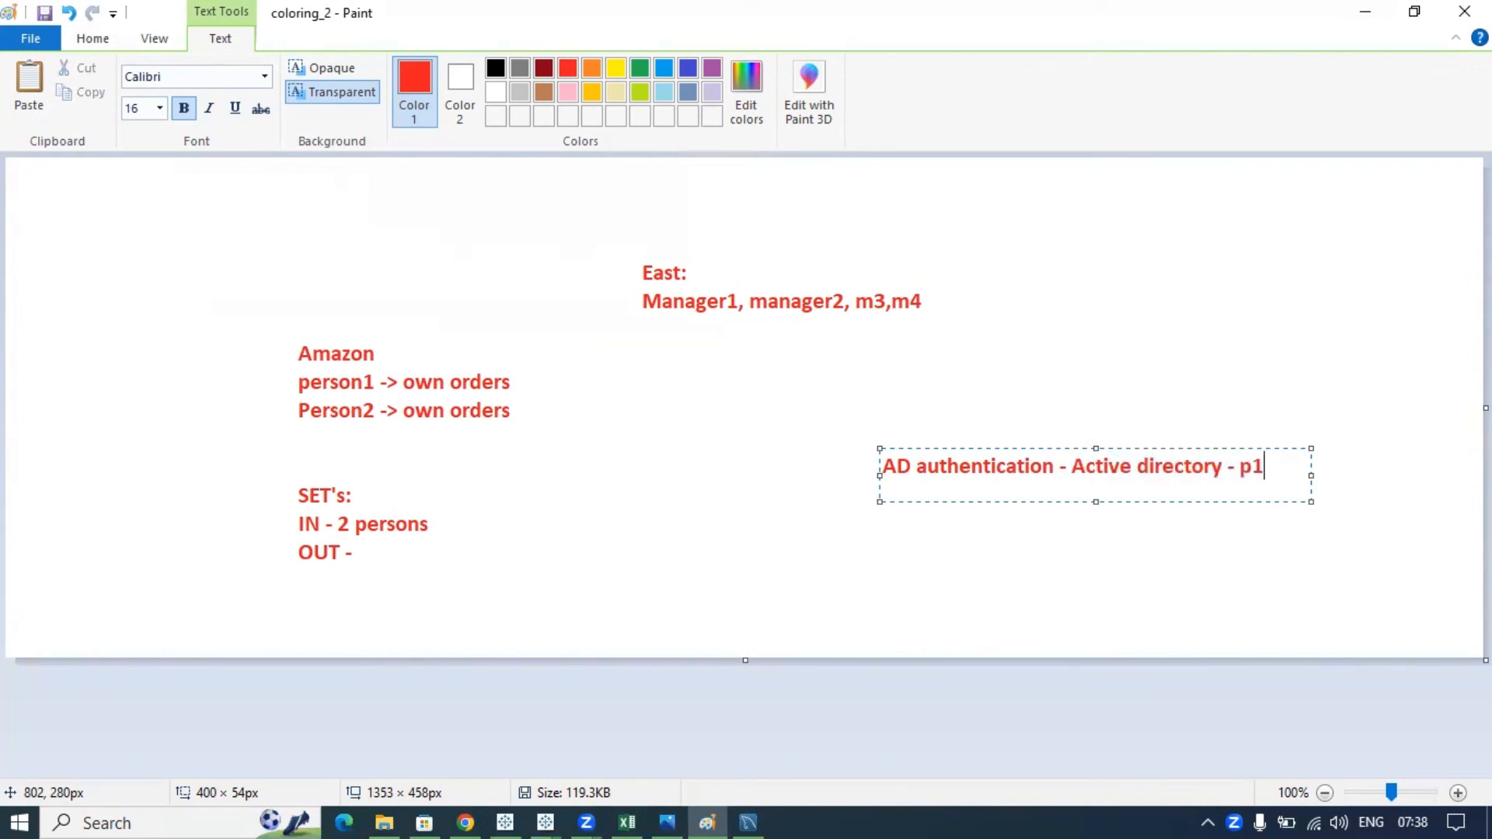
{"action": "left_click_drag", "start_coordinate": [1066, 466], "coordinate": [1205, 466]}
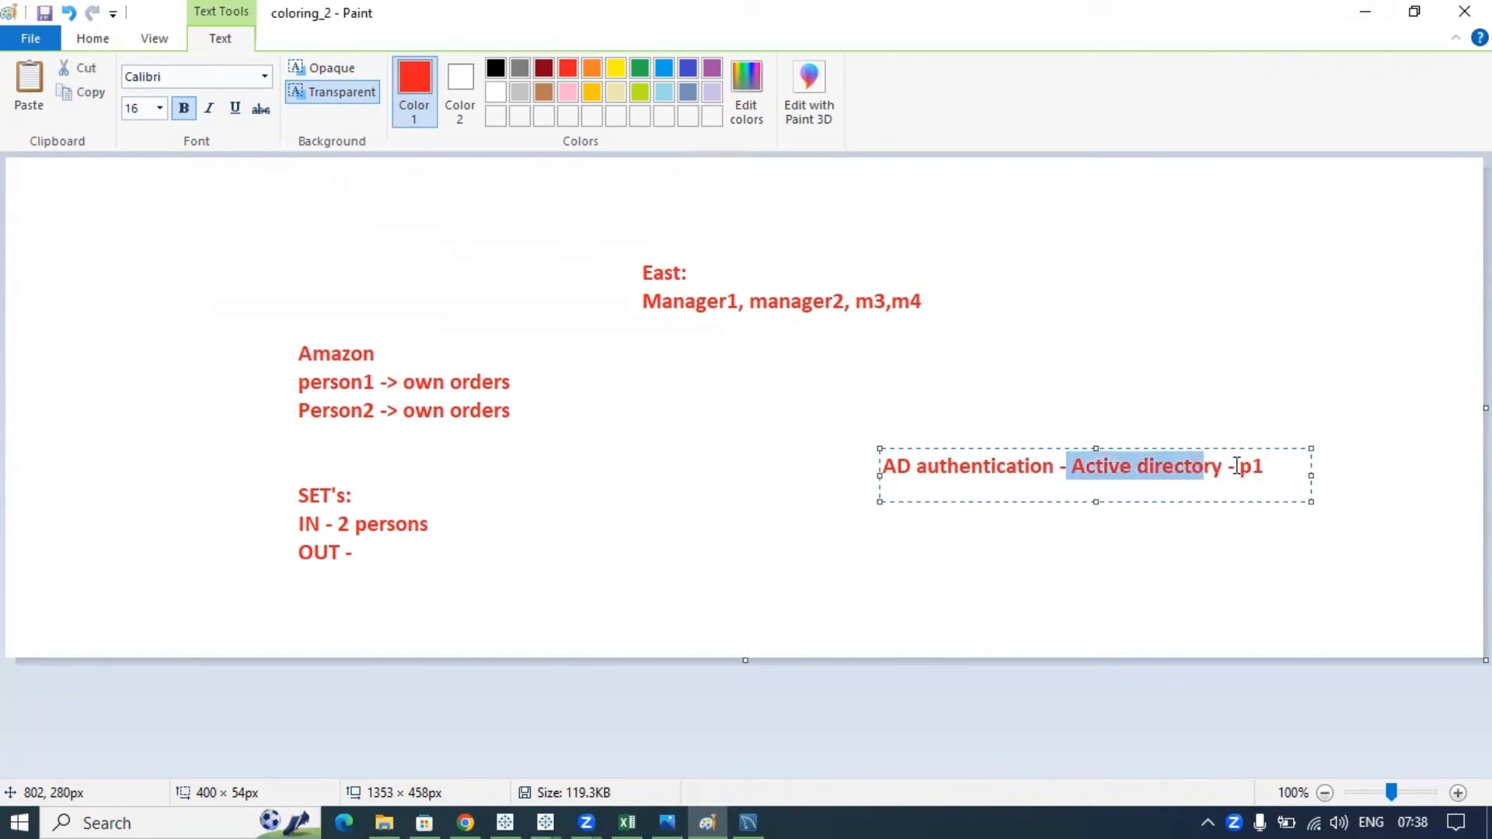
{"action": "left_click", "coordinate": [1261, 466]}
- Add a second line reading 'email, databases, tableau,' under the AD note
{"action": "key", "text": "Return"}
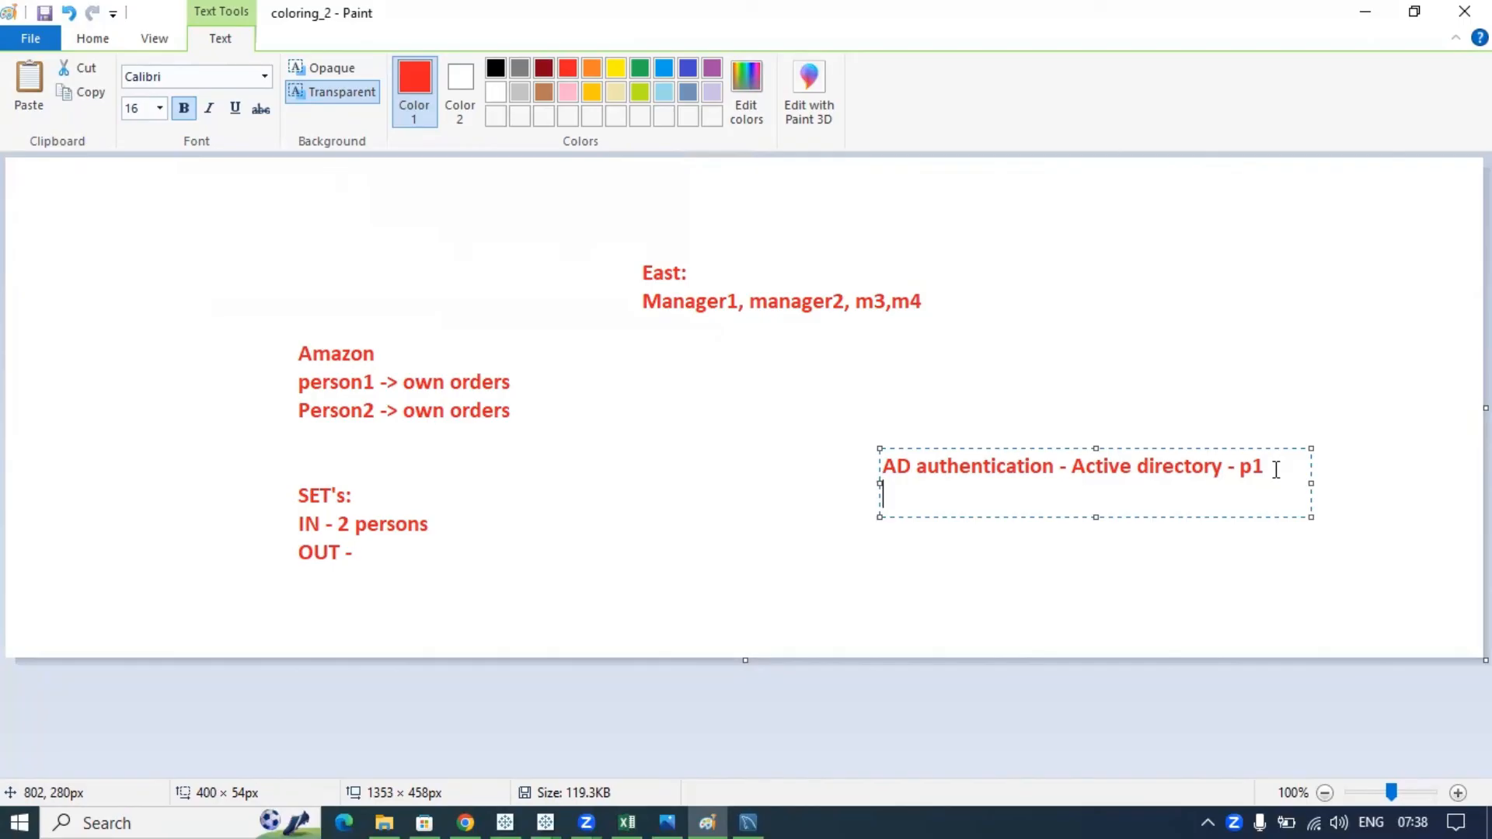
{"action": "type", "text": "email, data"}
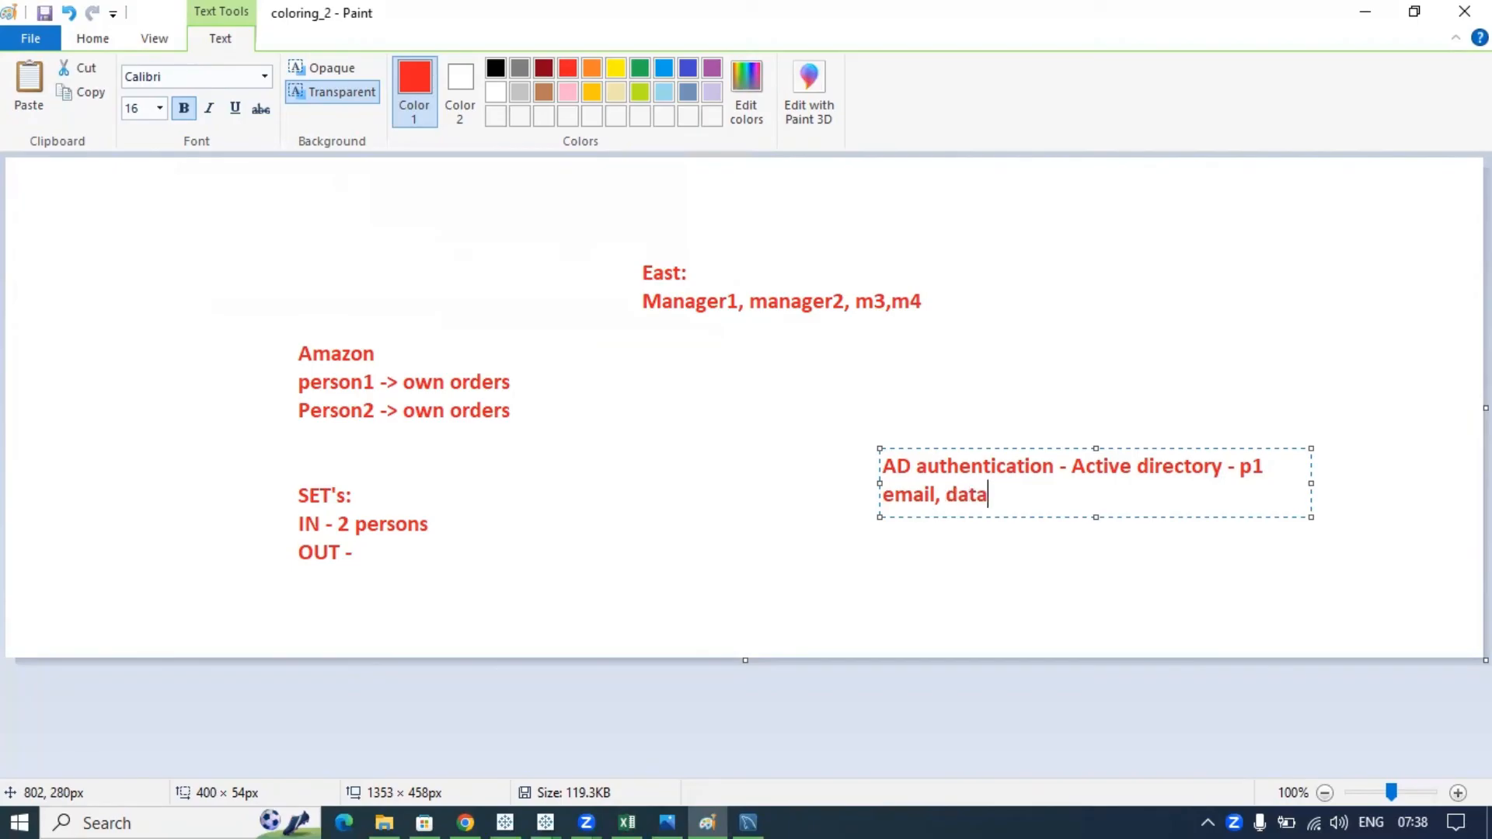
{"action": "type", "text": "bases, tableau,"}
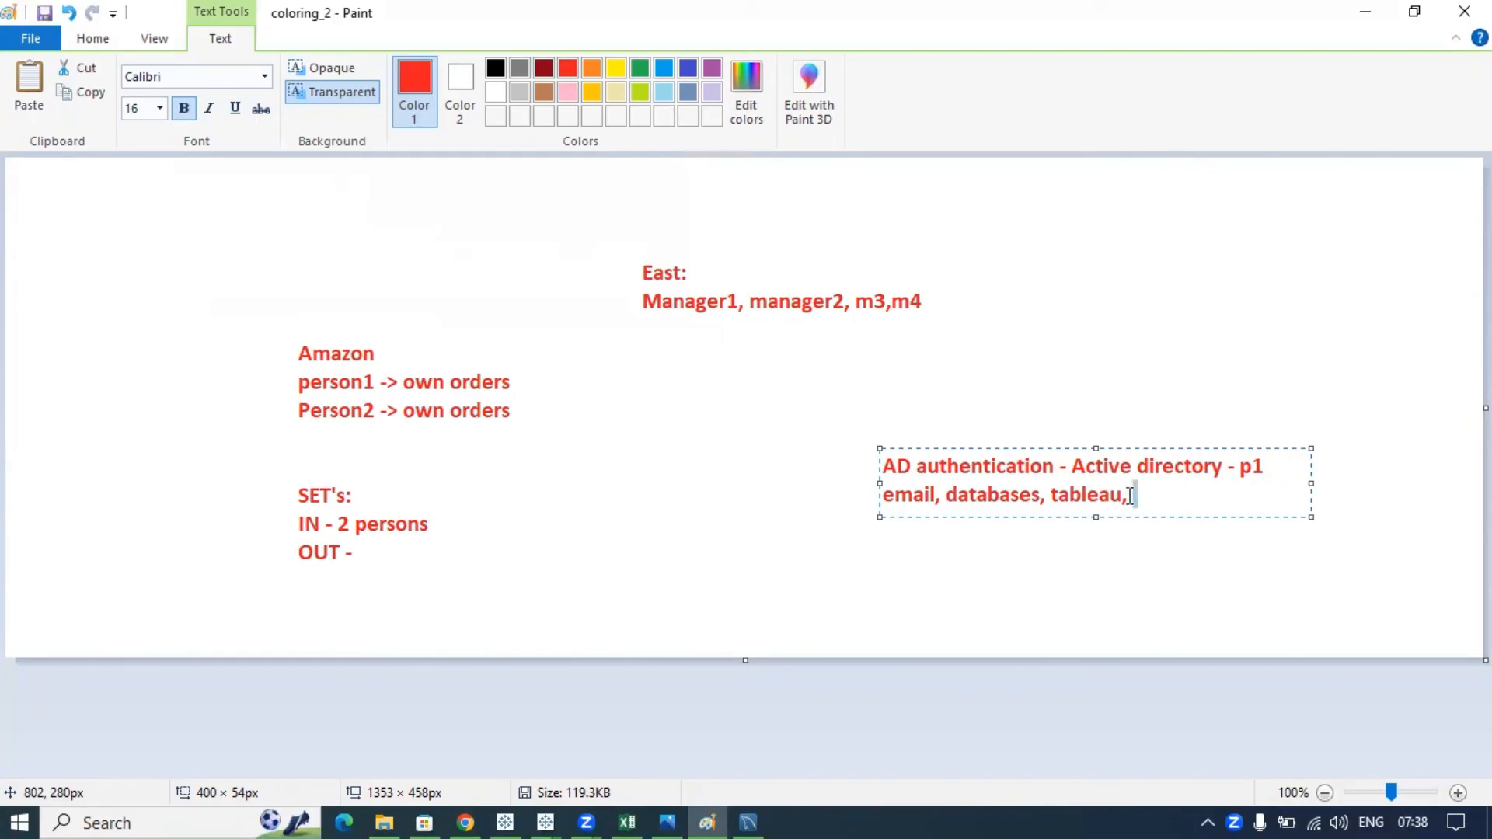
{"action": "left_click_drag", "start_coordinate": [1135, 492], "coordinate": [870, 493]}
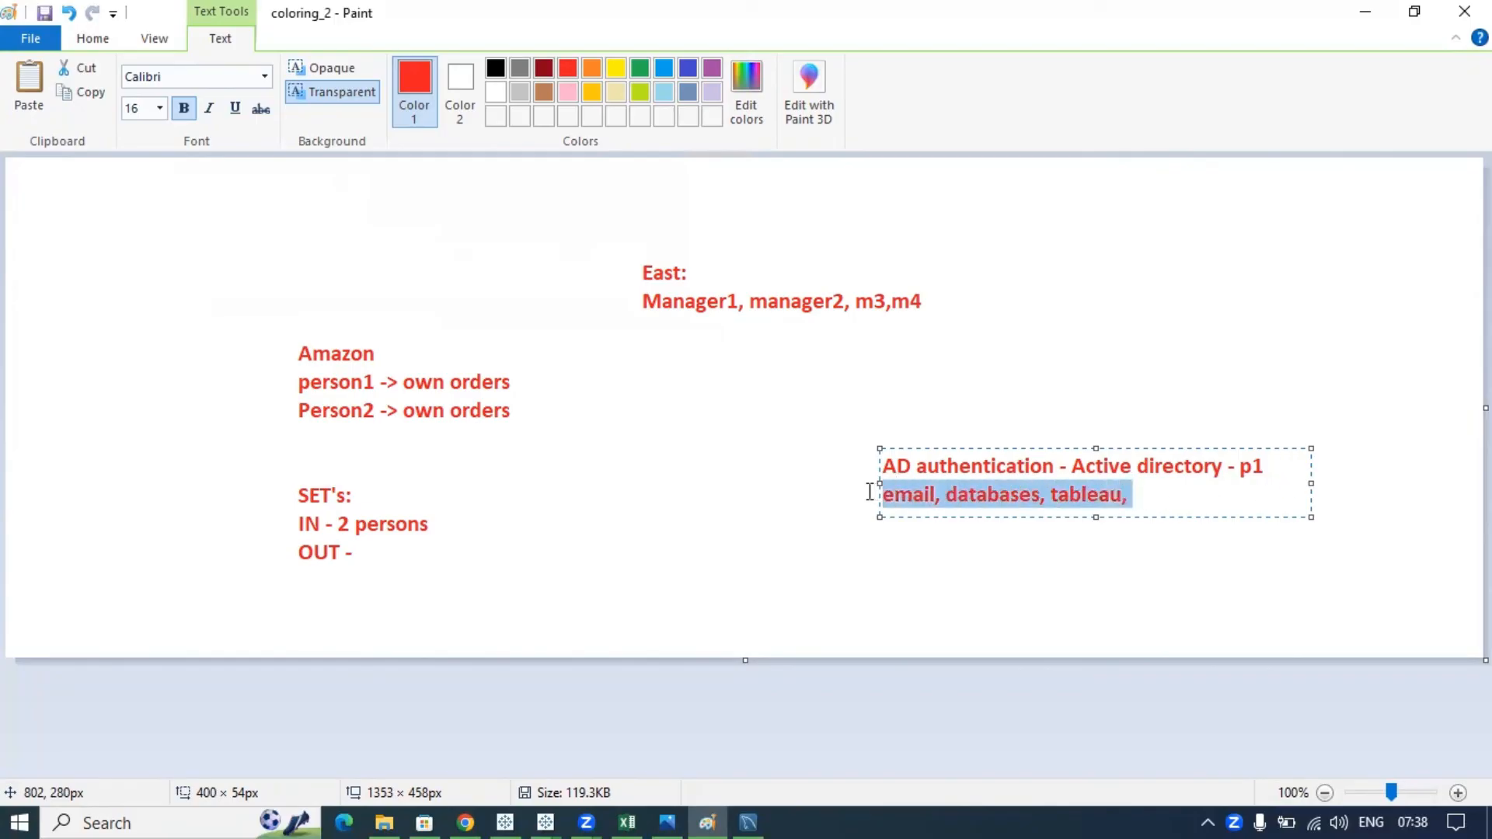
{"action": "left_click", "coordinate": [1137, 495]}
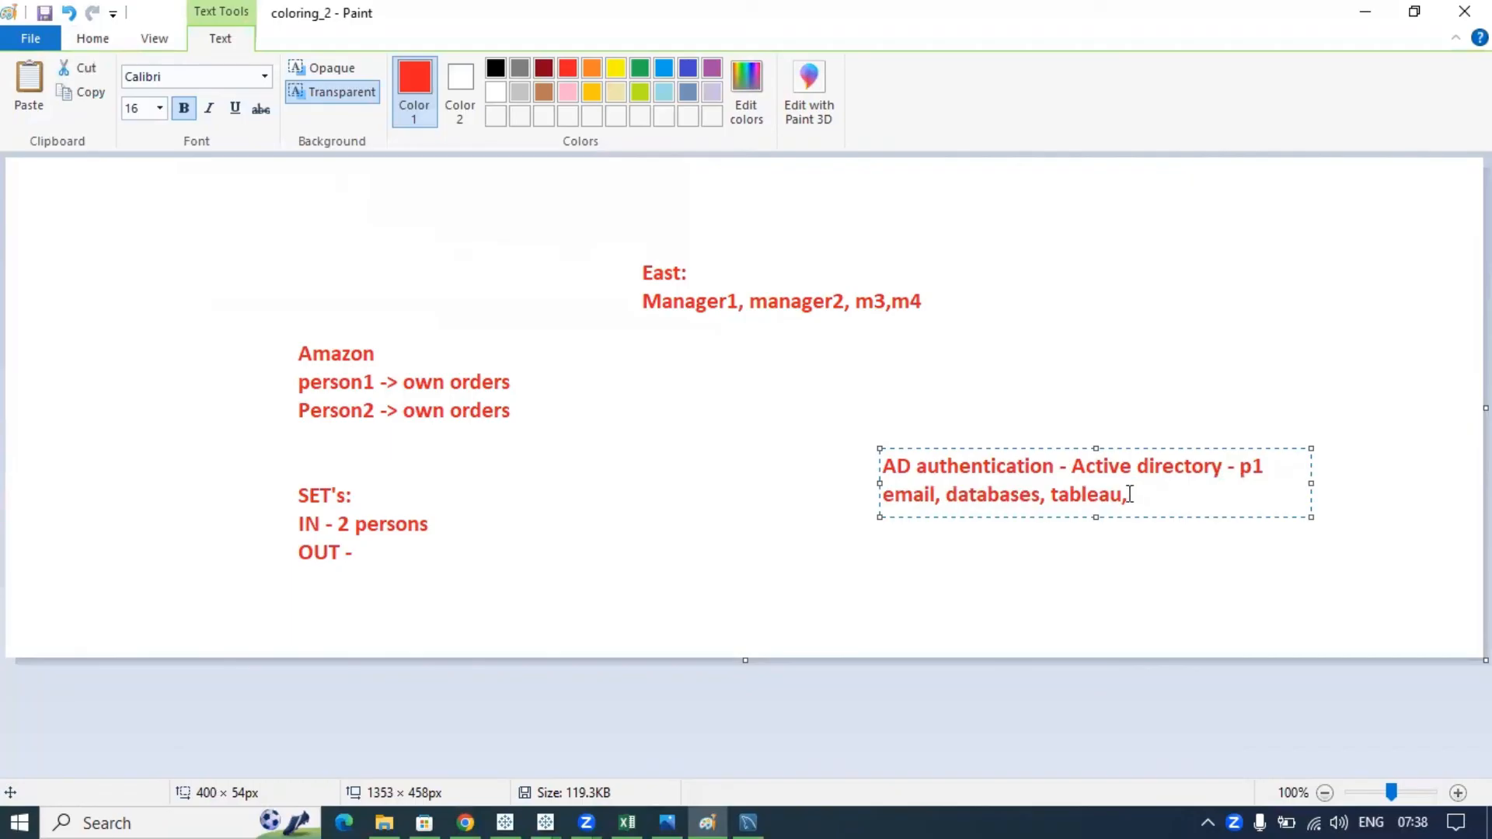
{"action": "left_click_drag", "start_coordinate": [1135, 494], "coordinate": [880, 494]}
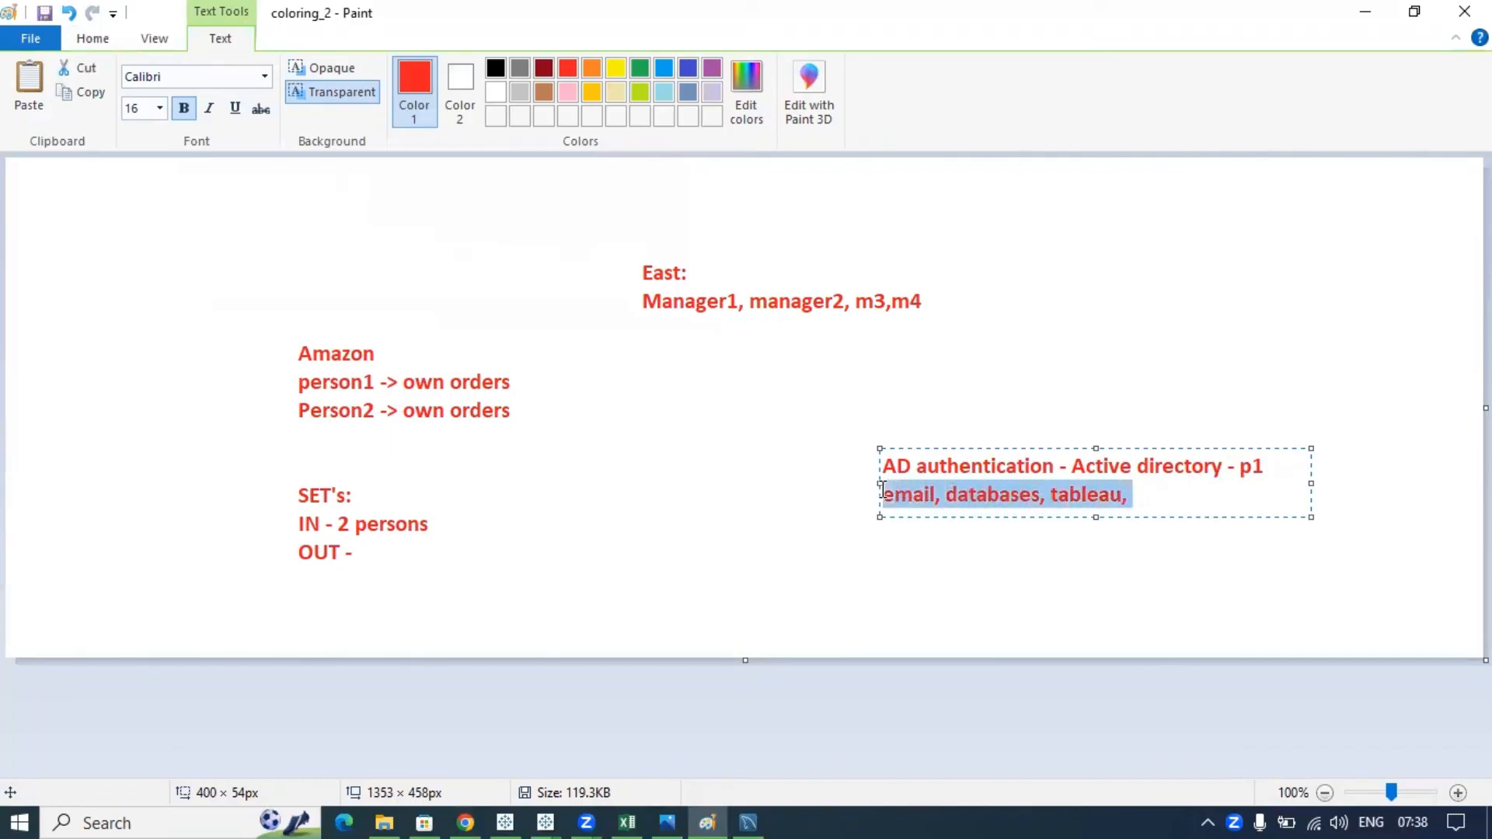
{"action": "left_click_drag", "start_coordinate": [1224, 464], "coordinate": [1072, 466]}
{"action": "left_click", "coordinate": [1162, 492]}
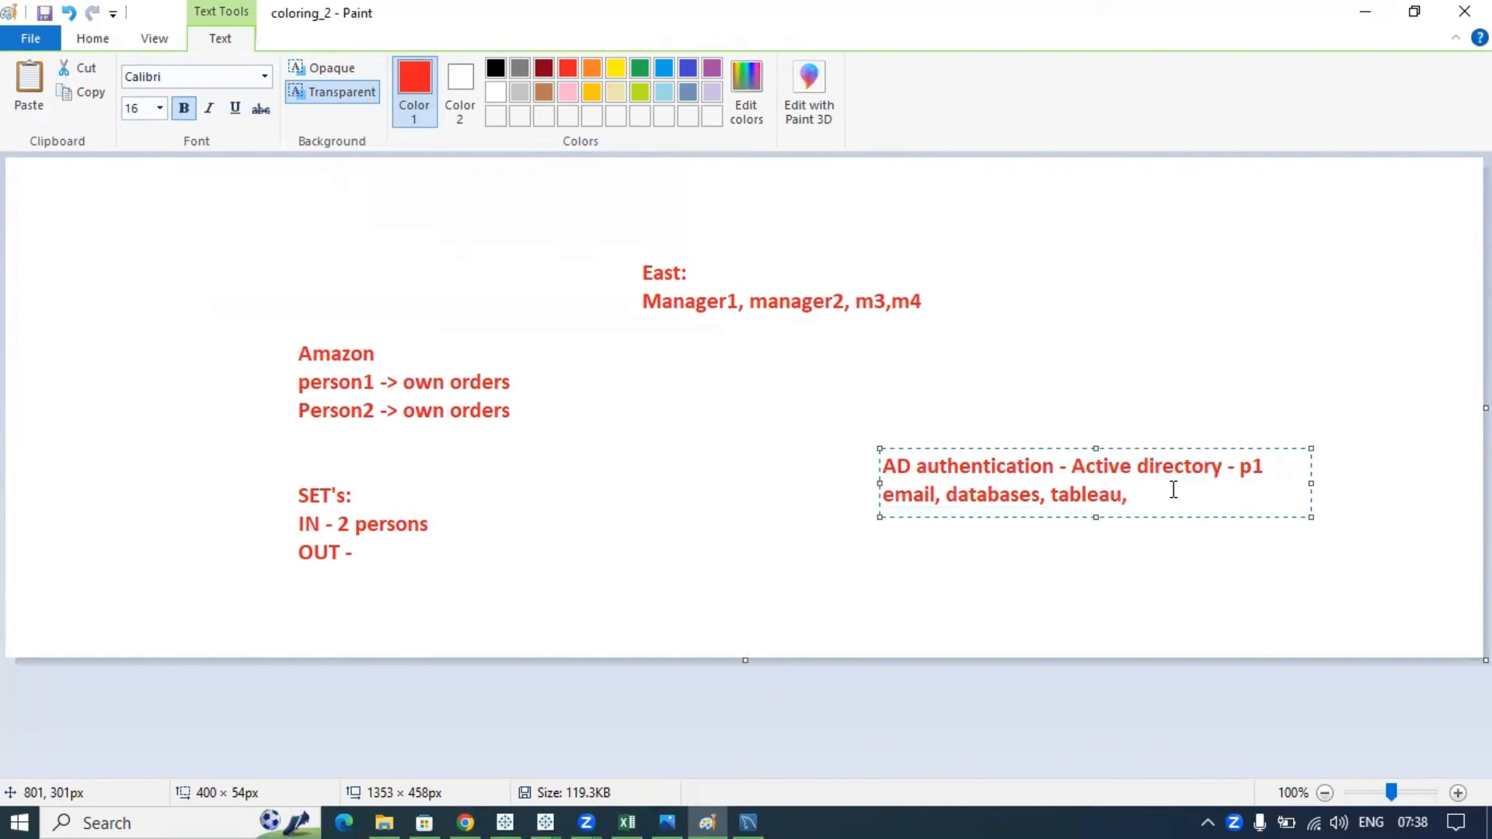
{"action": "left_click_drag", "start_coordinate": [1265, 467], "coordinate": [1074, 464]}
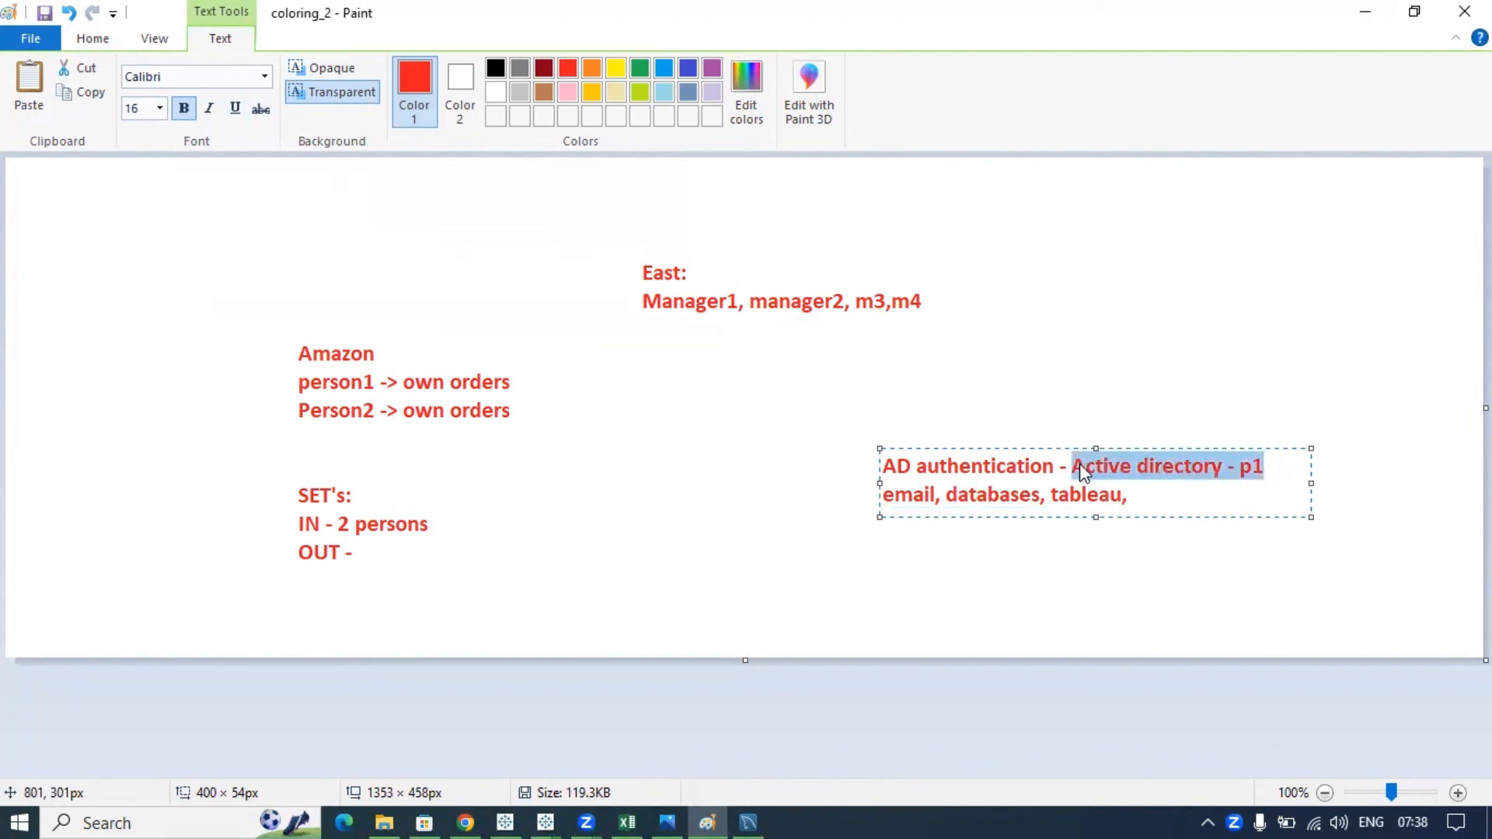
{"action": "left_click", "coordinate": [1141, 492]}
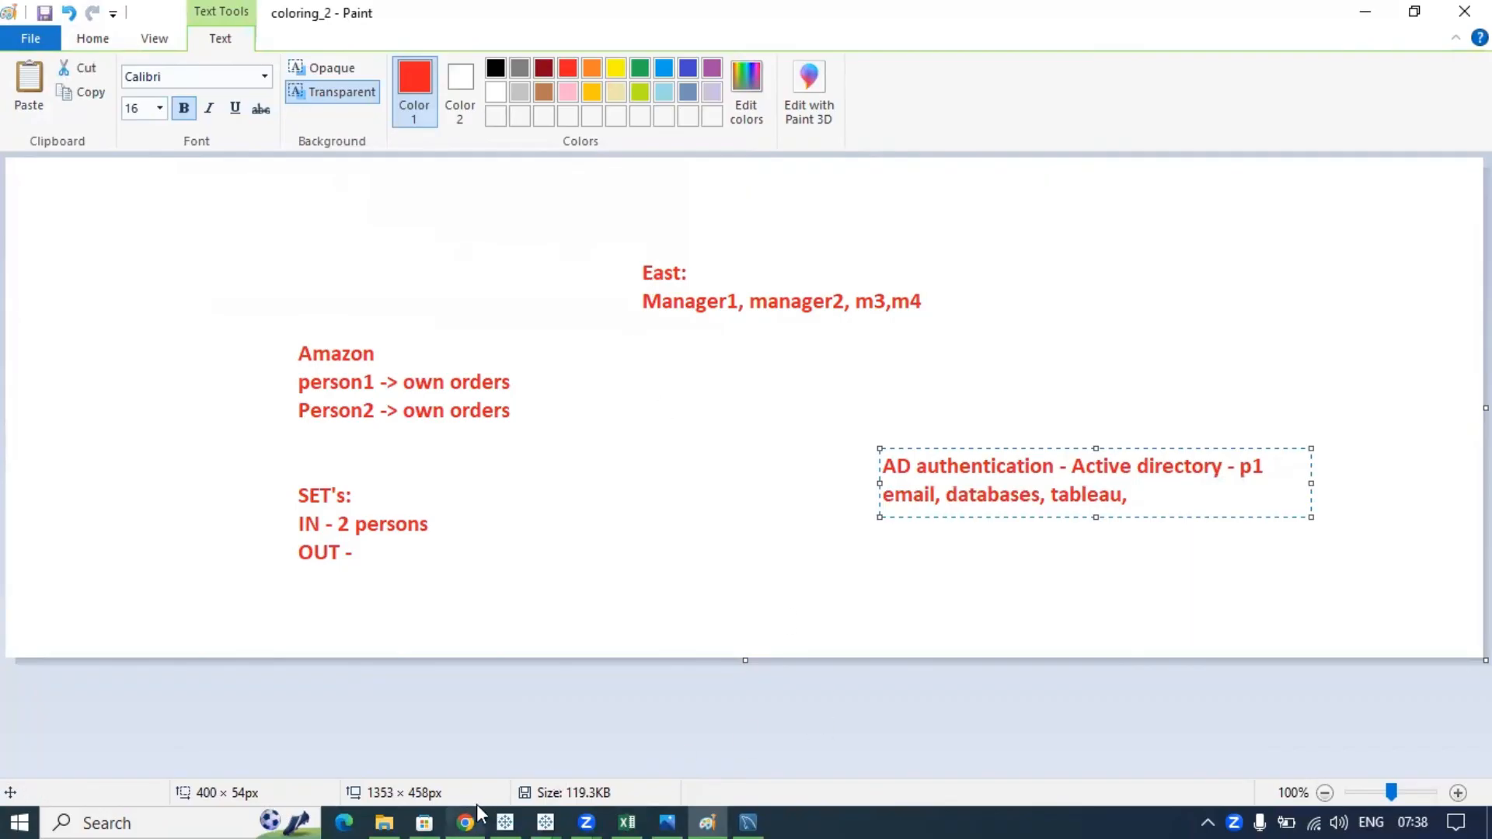
- Add the lines 'groups - AD' and 'AD 1 - East', correcting a typo on the second
{"action": "key", "text": "Return"}
{"action": "key", "text": "Return"}
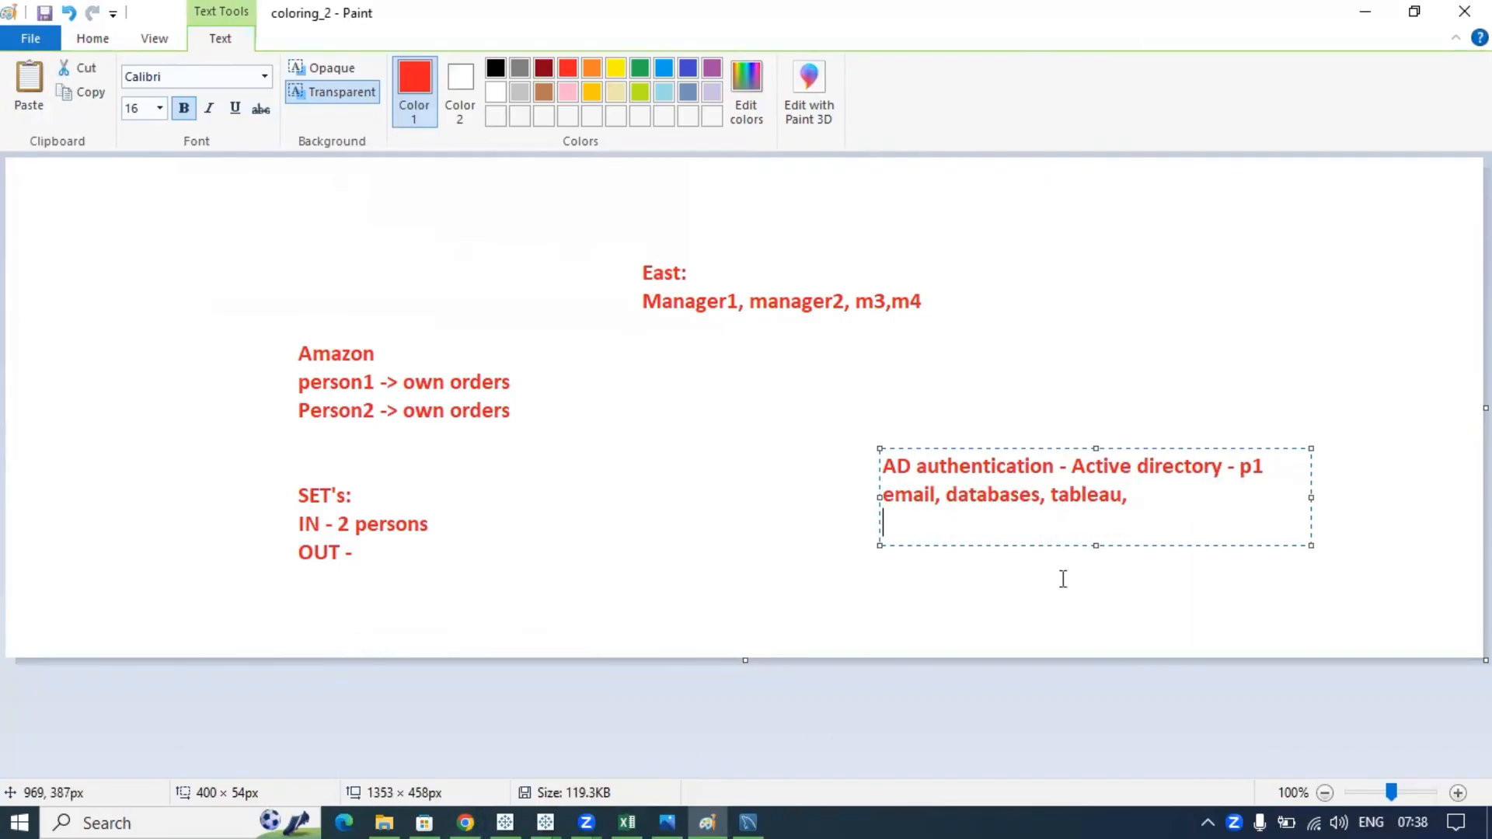
{"action": "type", "text": "groups "}
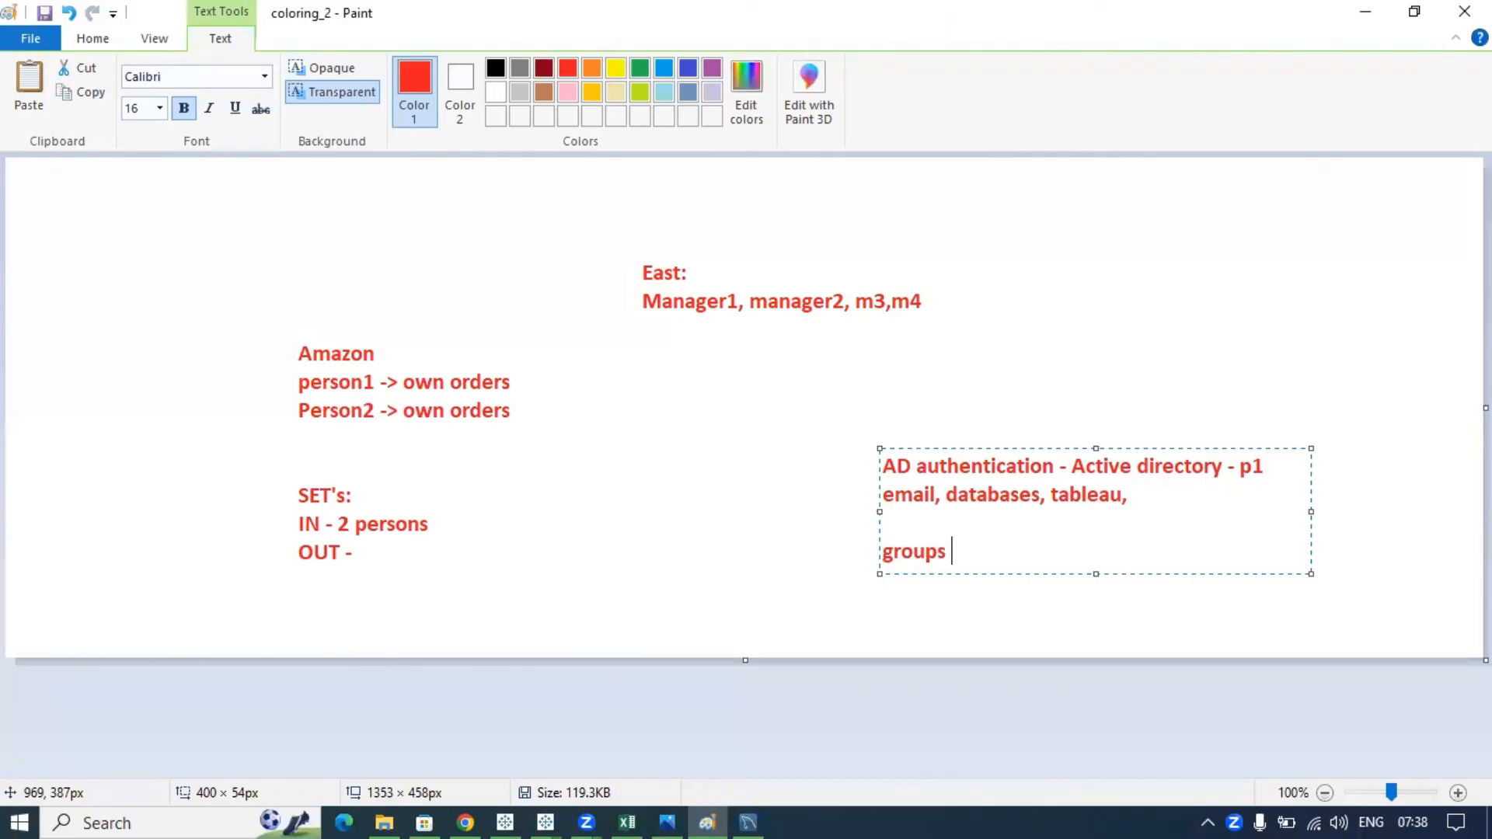
{"action": "type", "text": "- AD"}
{"action": "key", "text": "Return"}
{"action": "type", "text": "East -"}
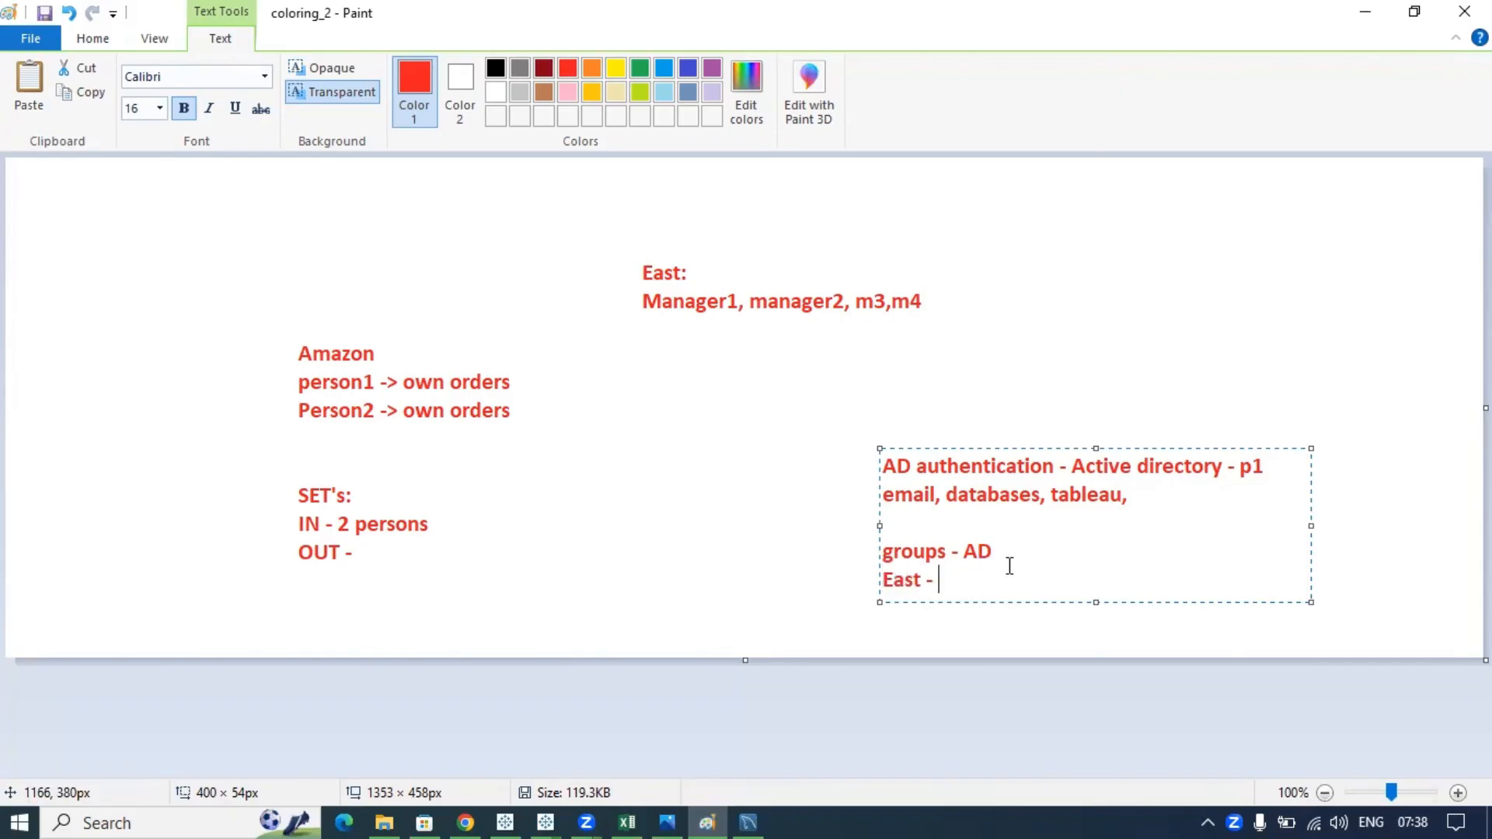
{"action": "type", "text": " \""}
{"action": "key", "text": "Left"}
{"action": "left_click_drag", "start_coordinate": [951, 579], "coordinate": [931, 579]}
{"action": "key", "text": "BackSpace"}
{"action": "left_click_drag", "start_coordinate": [1014, 553], "coordinate": [900, 573]}
{"action": "left_click", "coordinate": [955, 578]}
{"action": "key", "text": "BackSpace"}
{"action": "key", "text": "BackSpace"}
{"action": "key", "text": "BackSpace"}
{"action": "key", "text": "BackSpace"}
{"action": "key", "text": "BackSpace"}
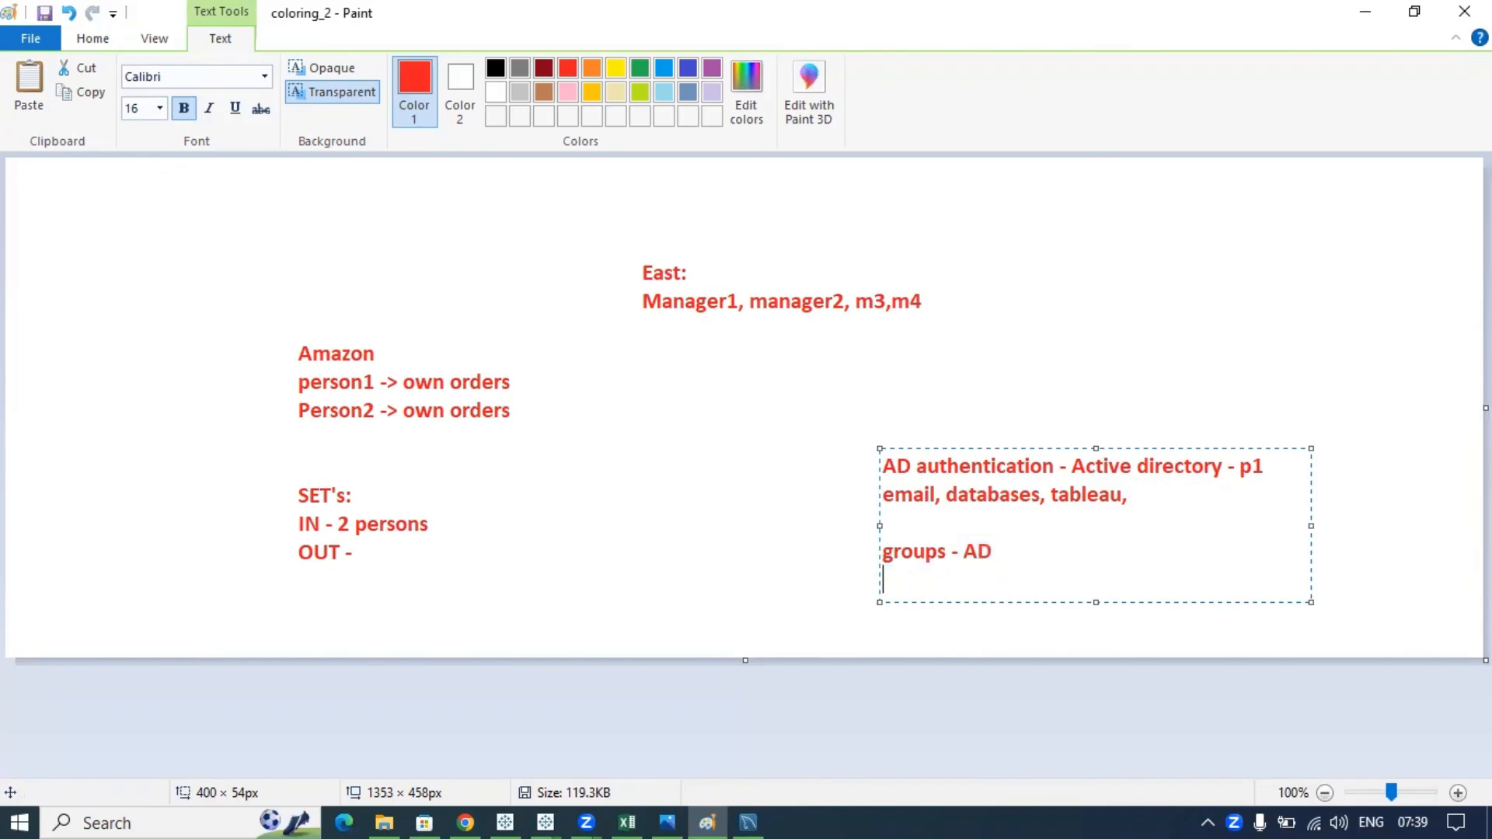
{"action": "type", "text": "AD 1 - East"}
- Add a third group line reading 'AD 2 - US'
{"action": "key", "text": "Return"}
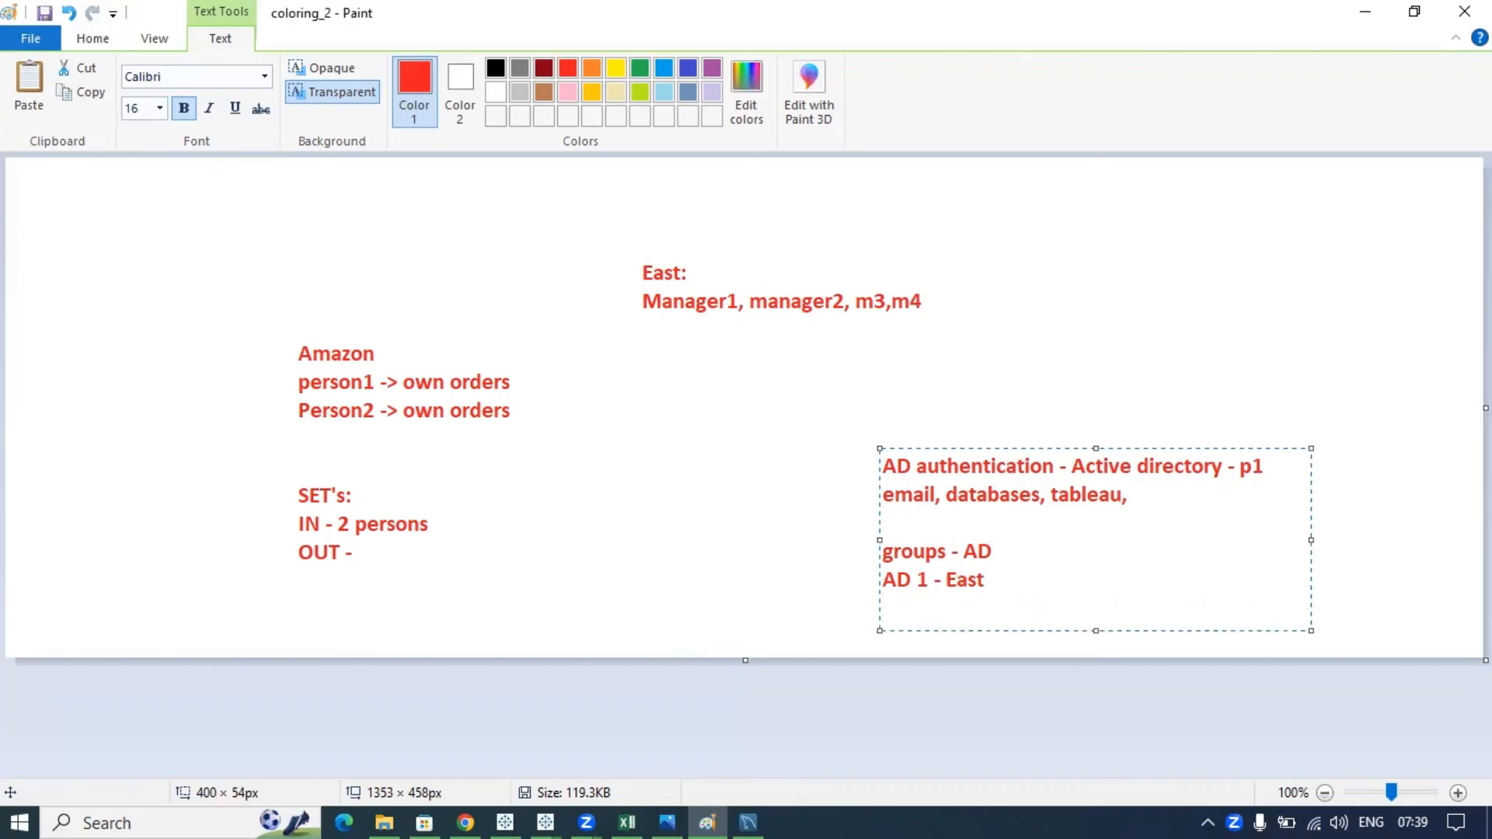
{"action": "type", "text": "AD  2 - US"}
{"action": "left_click_drag", "start_coordinate": [990, 618], "coordinate": [906, 558]}
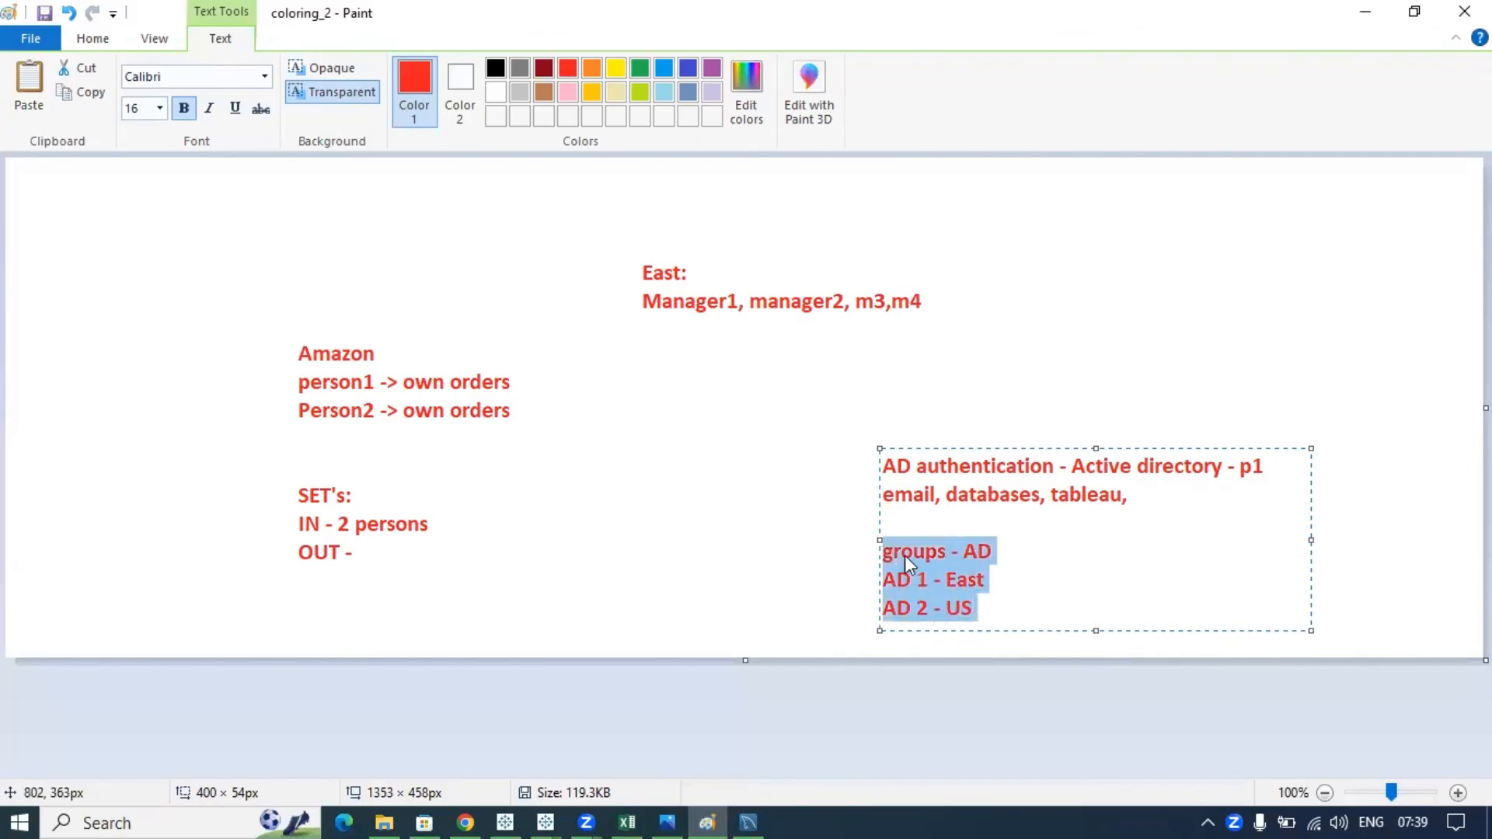
{"action": "left_click", "coordinate": [1036, 600]}
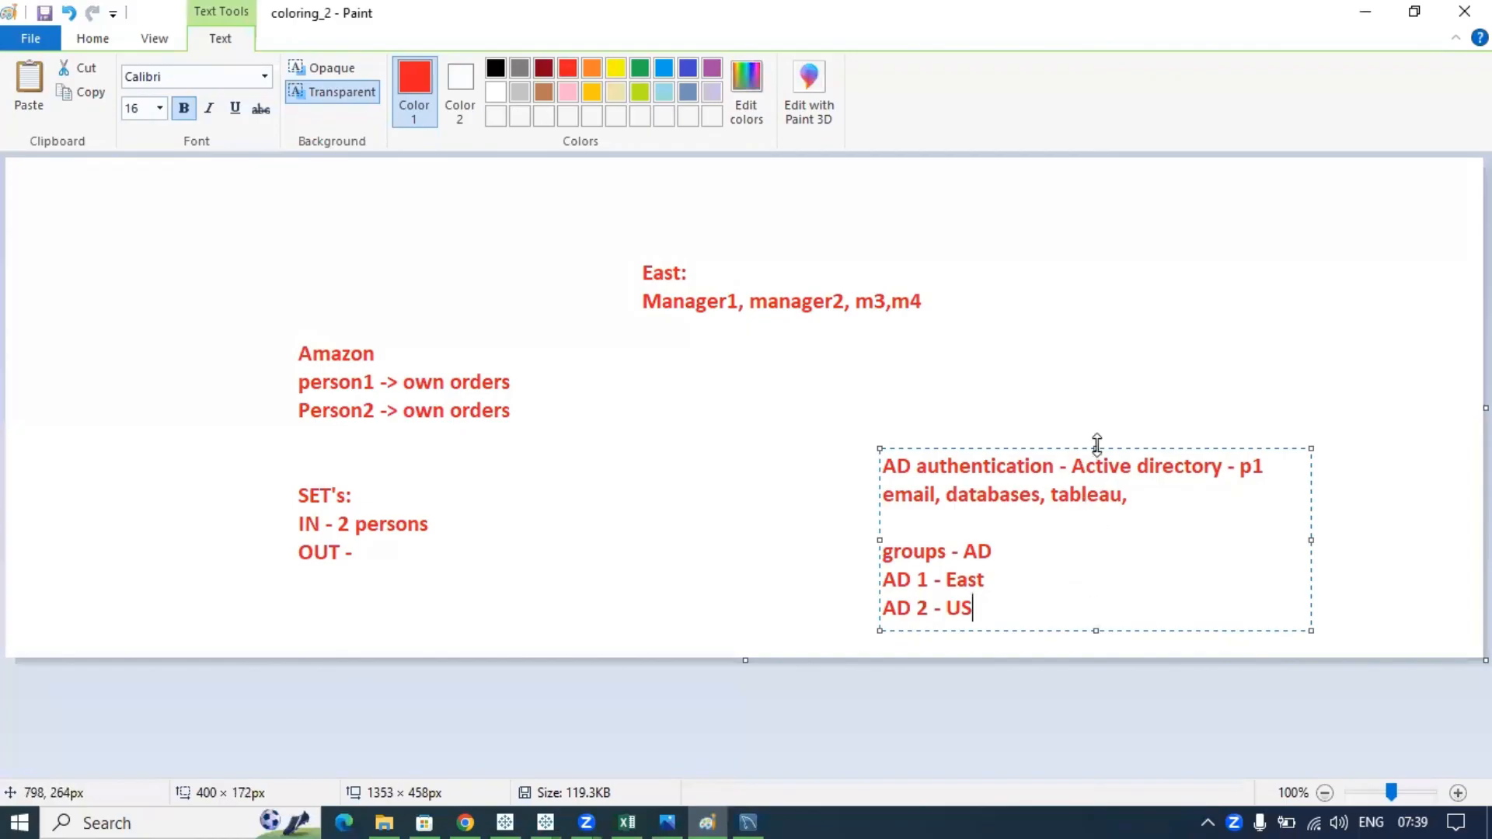
- Move the AD notes text box higher and commit it to the canvas
{"action": "left_click_drag", "start_coordinate": [1097, 442], "coordinate": [1097, 365]}
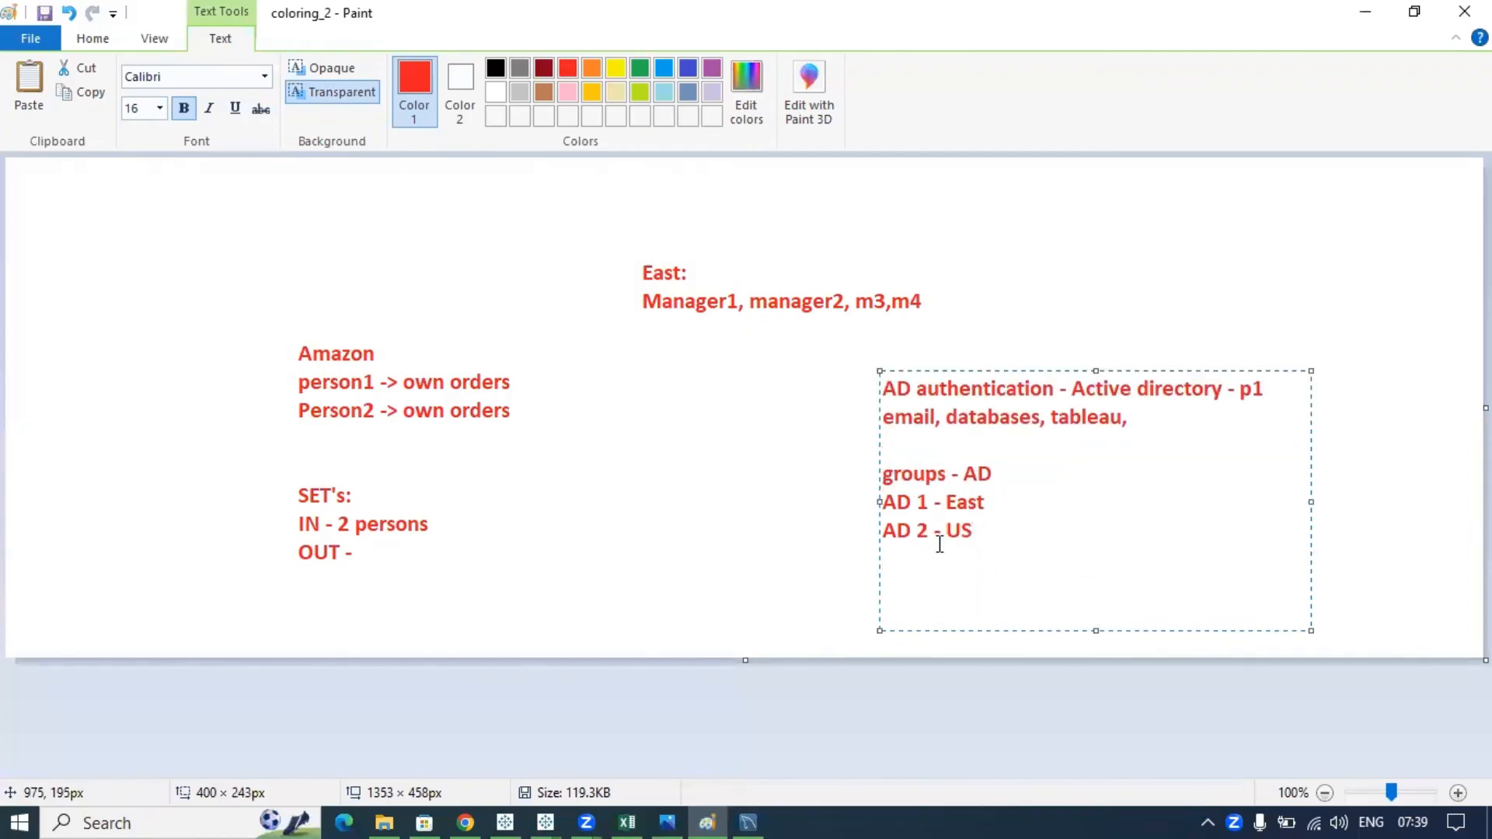
{"action": "left_click_drag", "start_coordinate": [942, 541], "coordinate": [879, 470]}
{"action": "left_click", "coordinate": [986, 529]}
{"action": "left_click", "coordinate": [992, 505]}
{"action": "left_click_drag", "start_coordinate": [996, 504], "coordinate": [878, 503]}
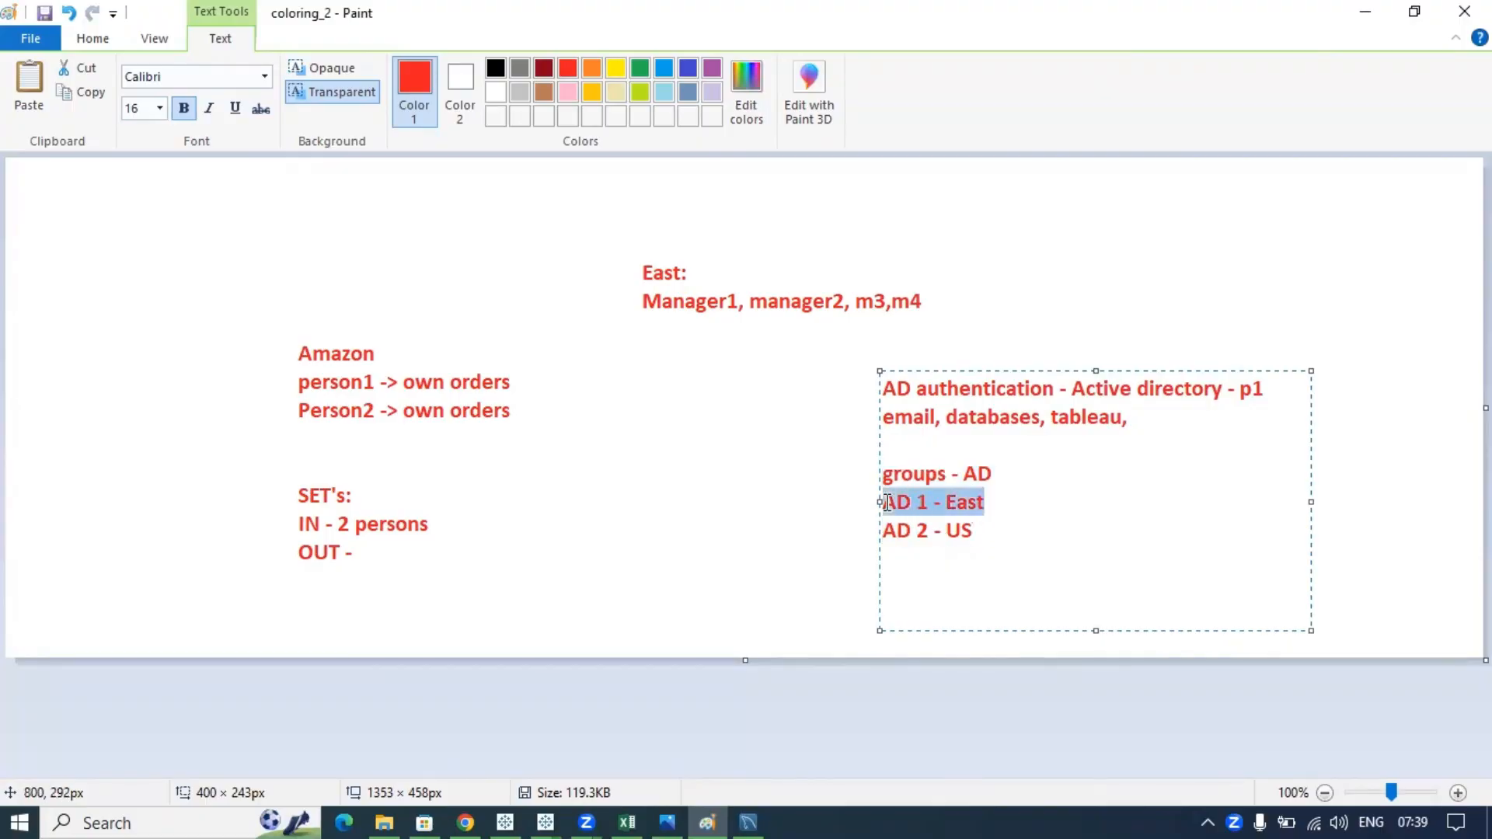
{"action": "left_click", "coordinate": [992, 509]}
{"action": "left_click_drag", "start_coordinate": [991, 507], "coordinate": [867, 504]}
{"action": "left_click_drag", "start_coordinate": [982, 536], "coordinate": [923, 356]}
{"action": "left_click", "coordinate": [976, 256]}
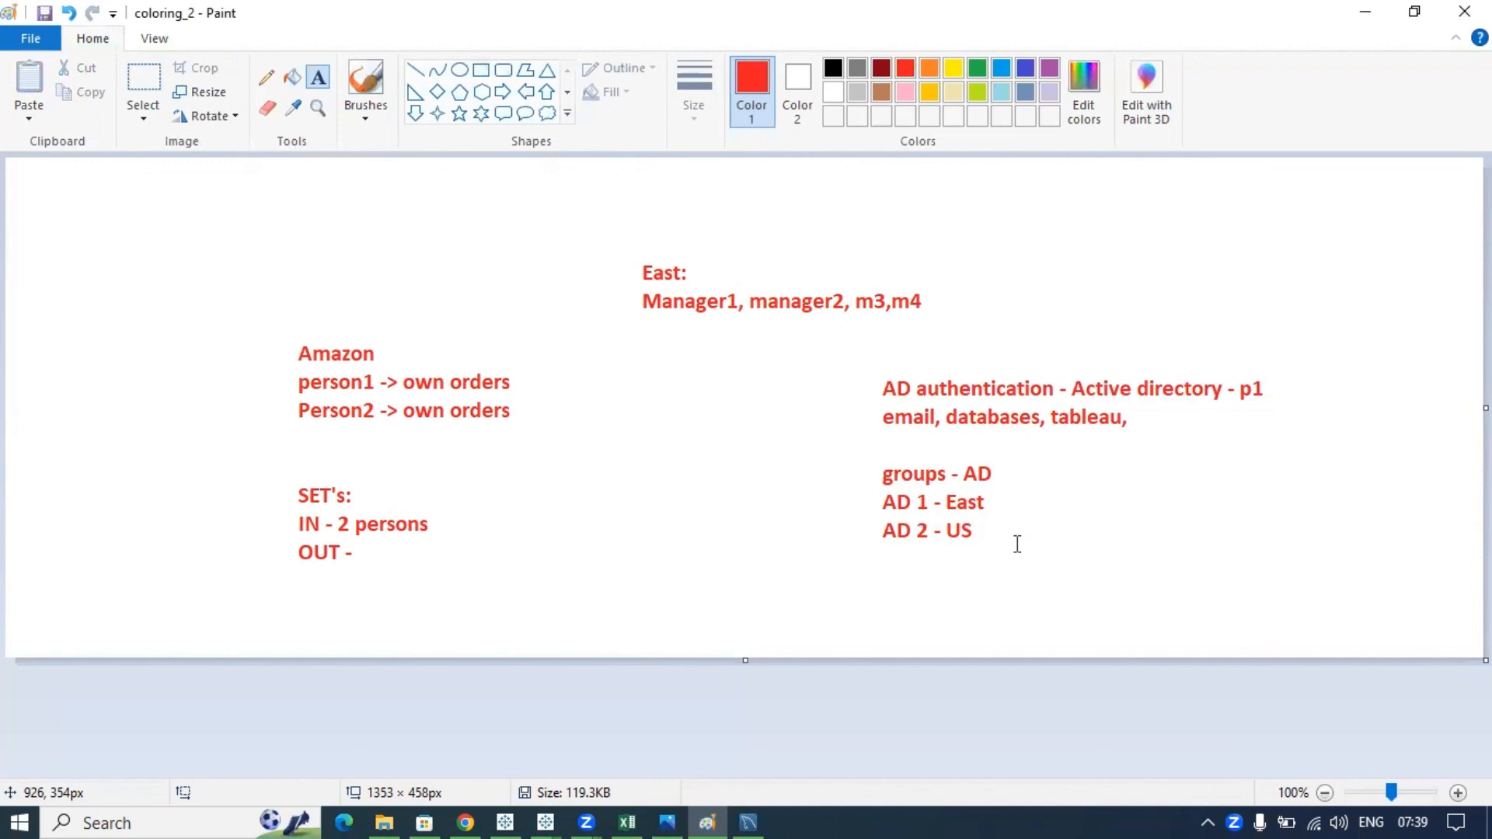
{"action": "key", "text": "alt+Tab"}
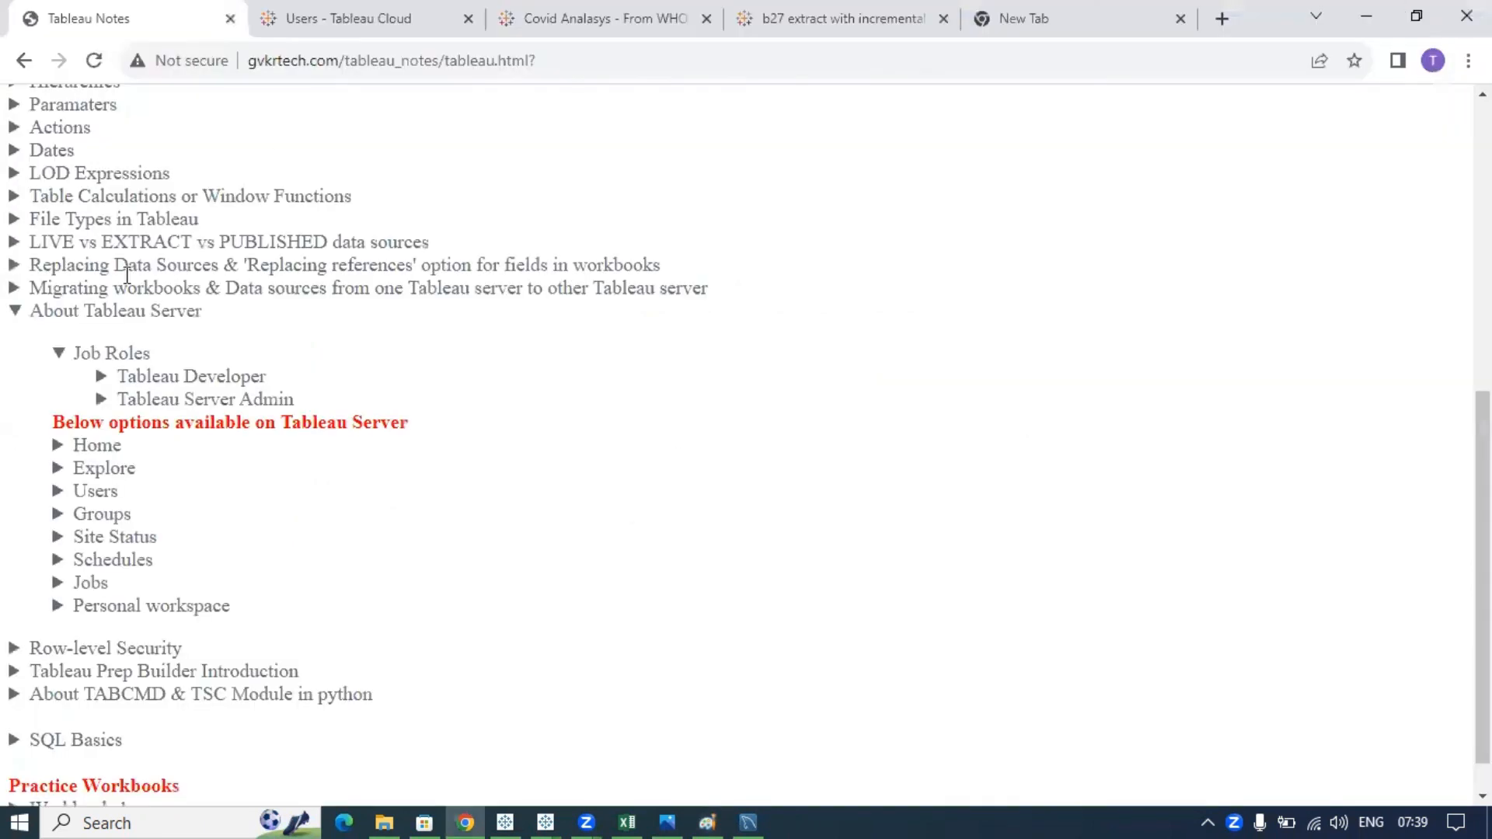
- Review the Tableau Developer and Site Admin role details in the notes
{"action": "left_click", "coordinate": [189, 377]}
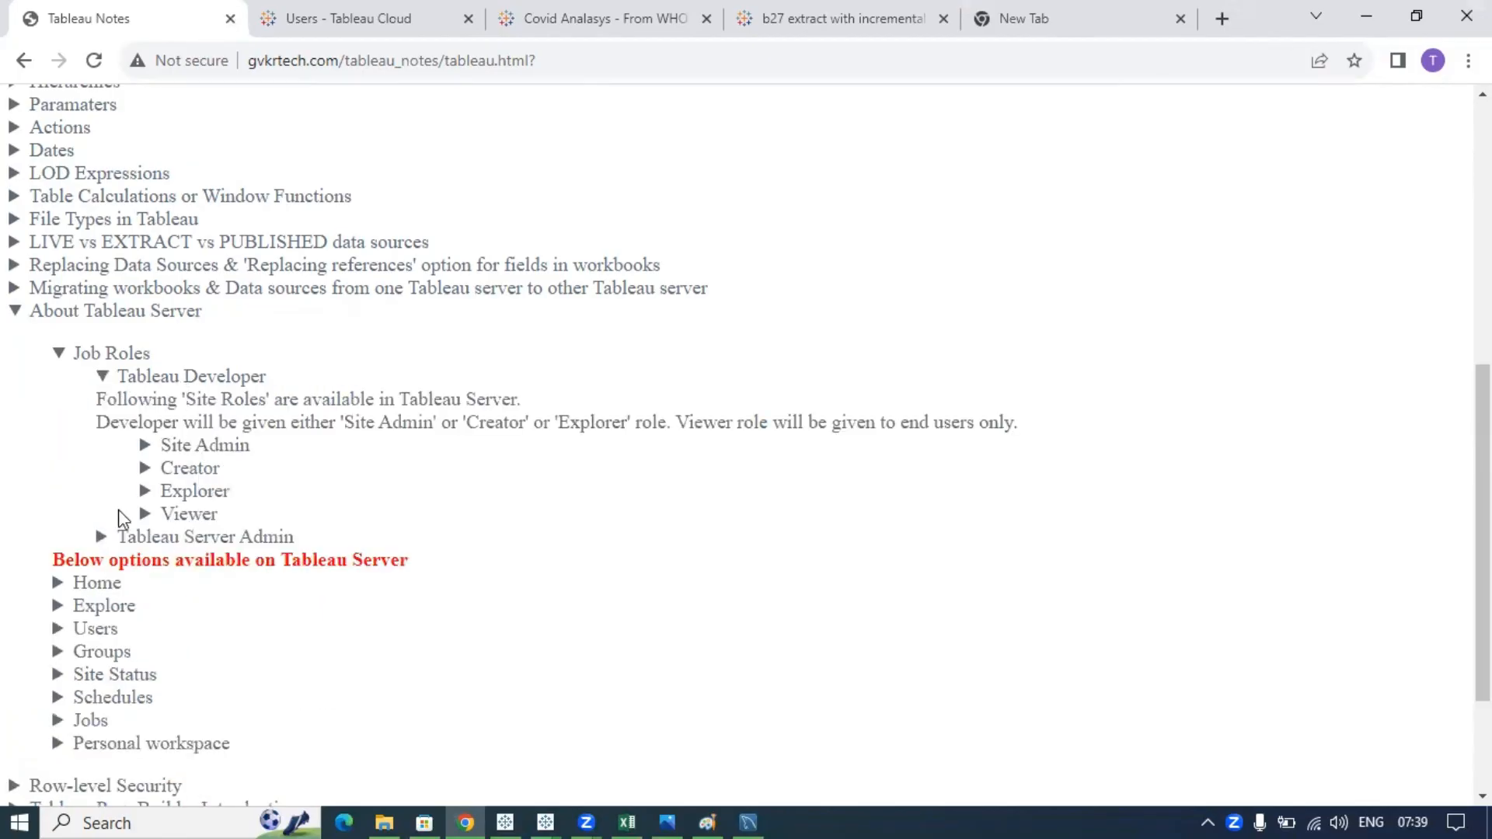
{"action": "left_click_drag", "start_coordinate": [255, 453], "coordinate": [161, 449]}
{"action": "left_click", "coordinate": [225, 445]}
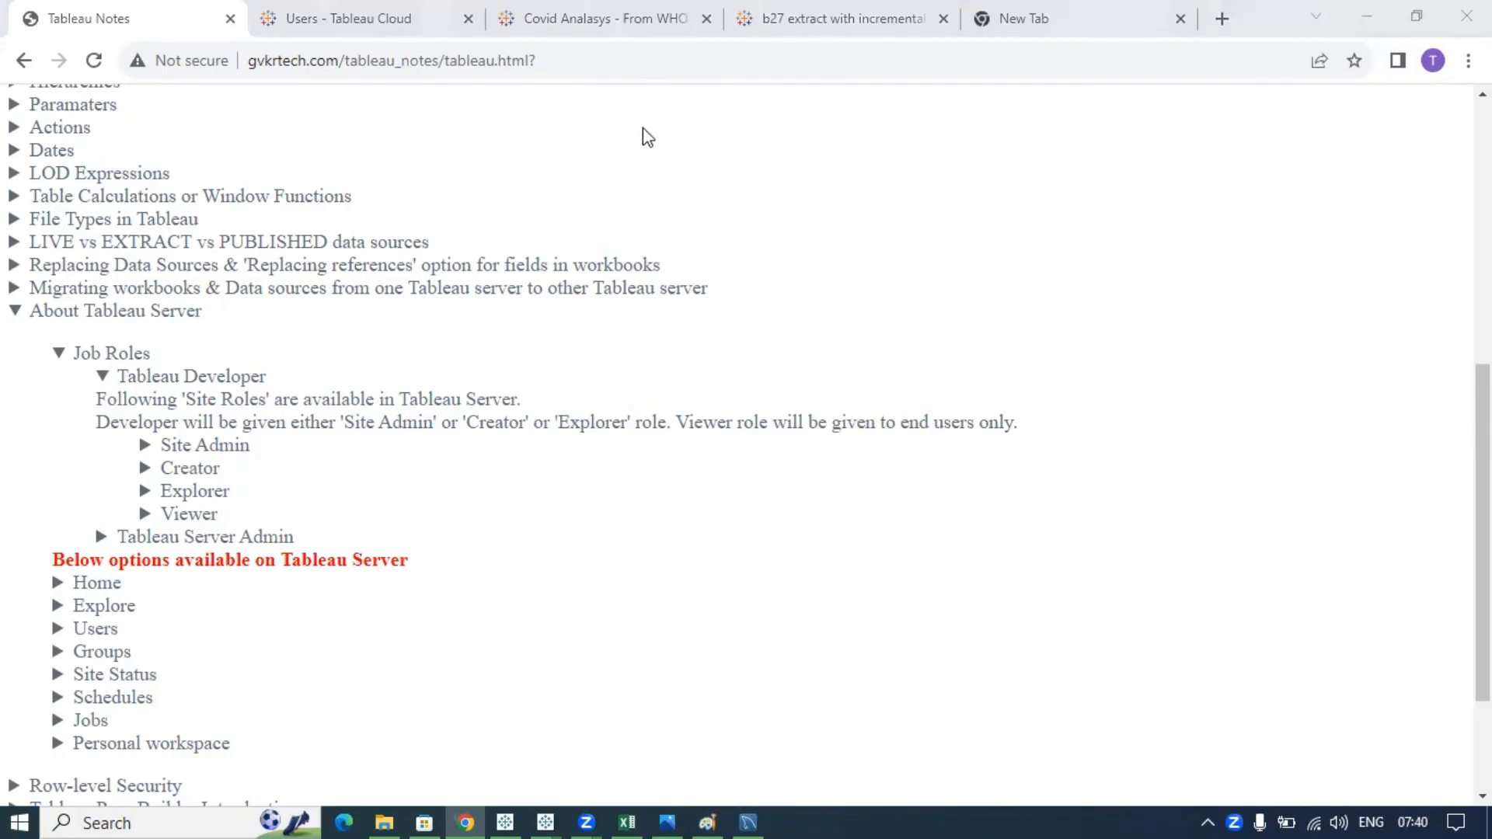
- Collapse About Tableau Server so the full Tableau Notes topic list shows
{"action": "left_click", "coordinate": [171, 311]}
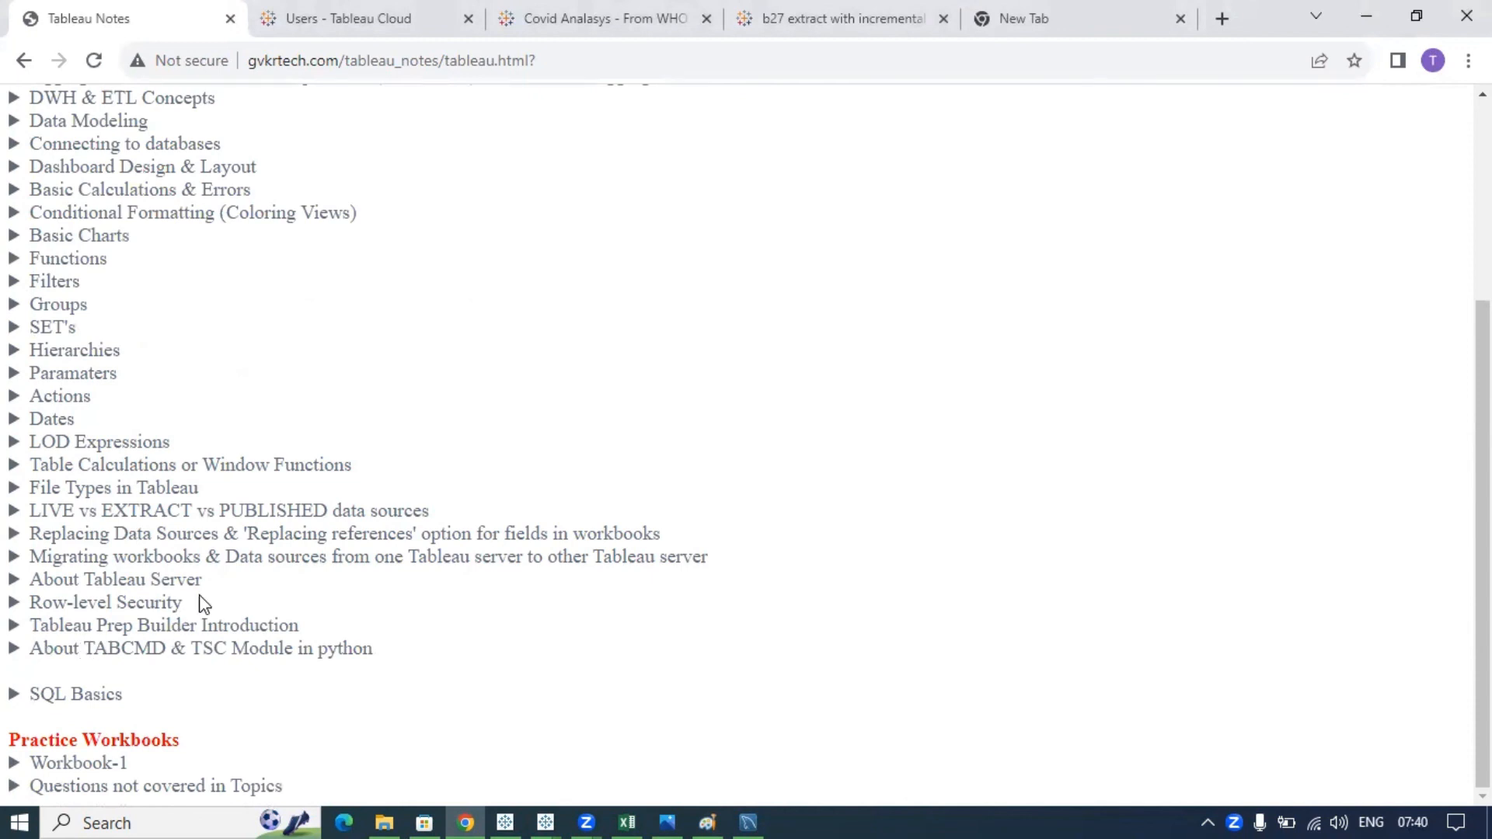
{"action": "left_click_drag", "start_coordinate": [195, 581], "coordinate": [37, 579]}
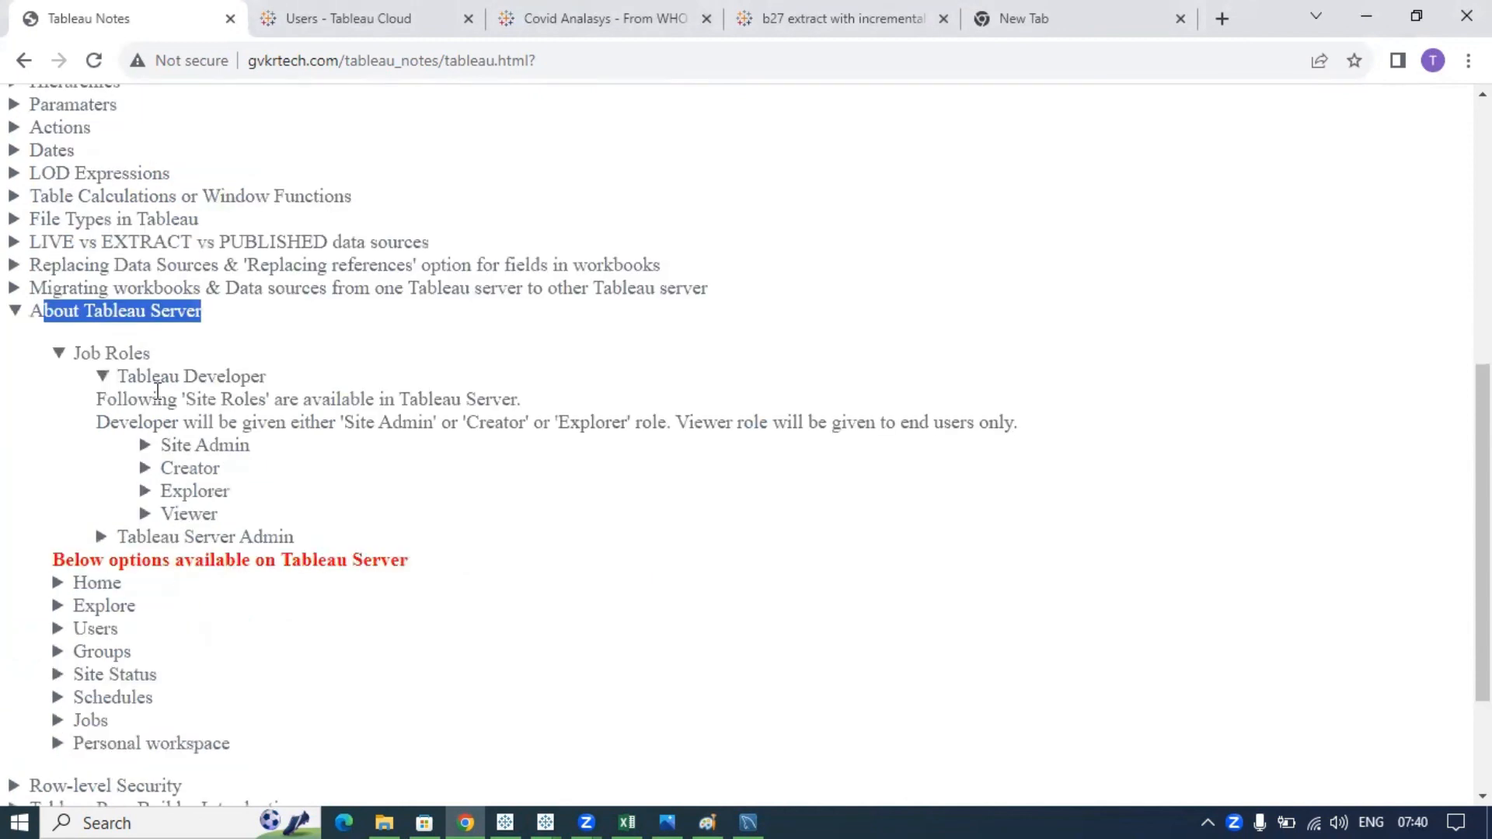
{"action": "left_click", "coordinate": [148, 305]}
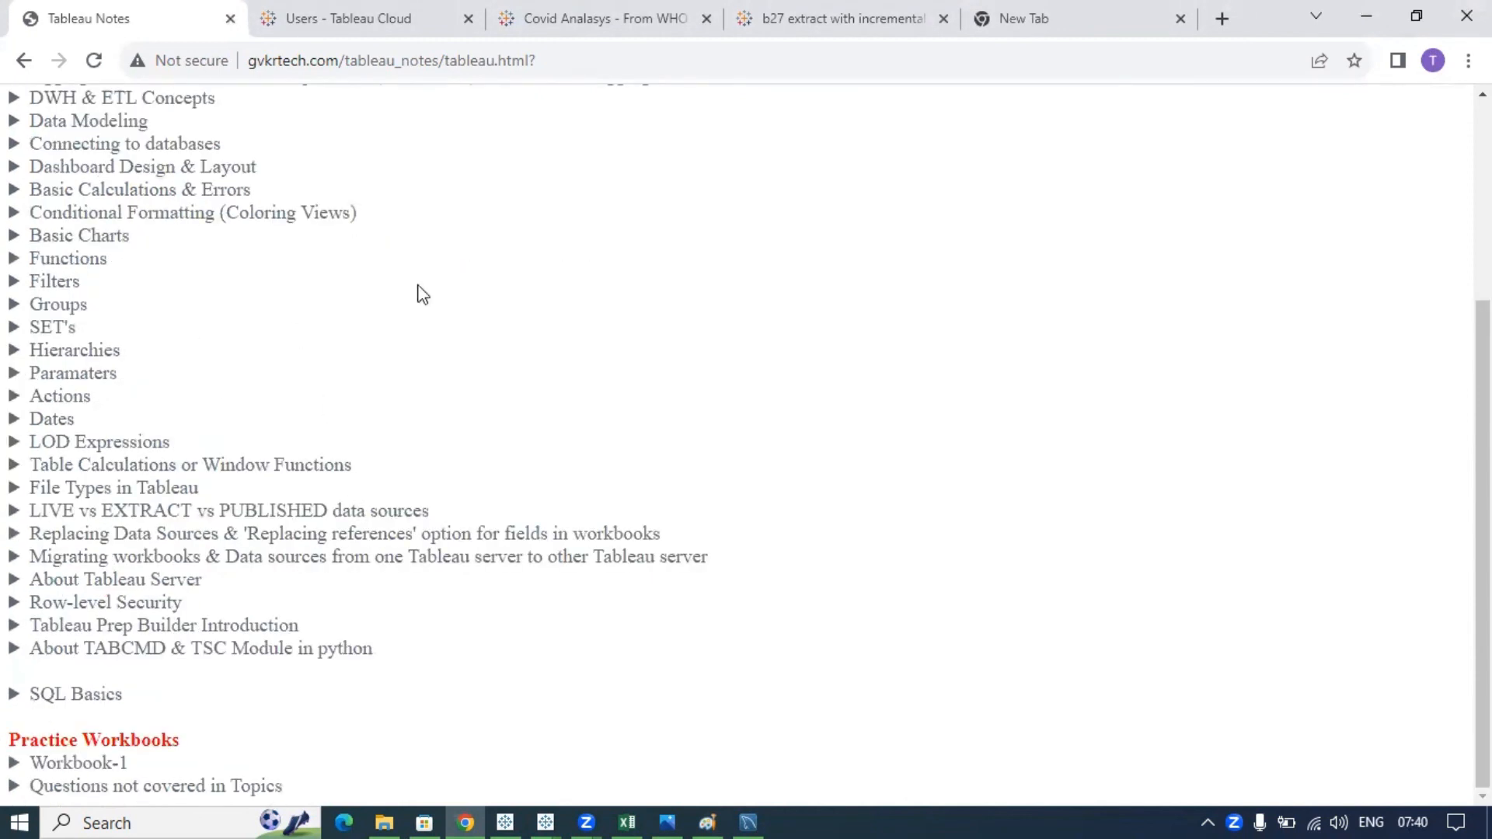